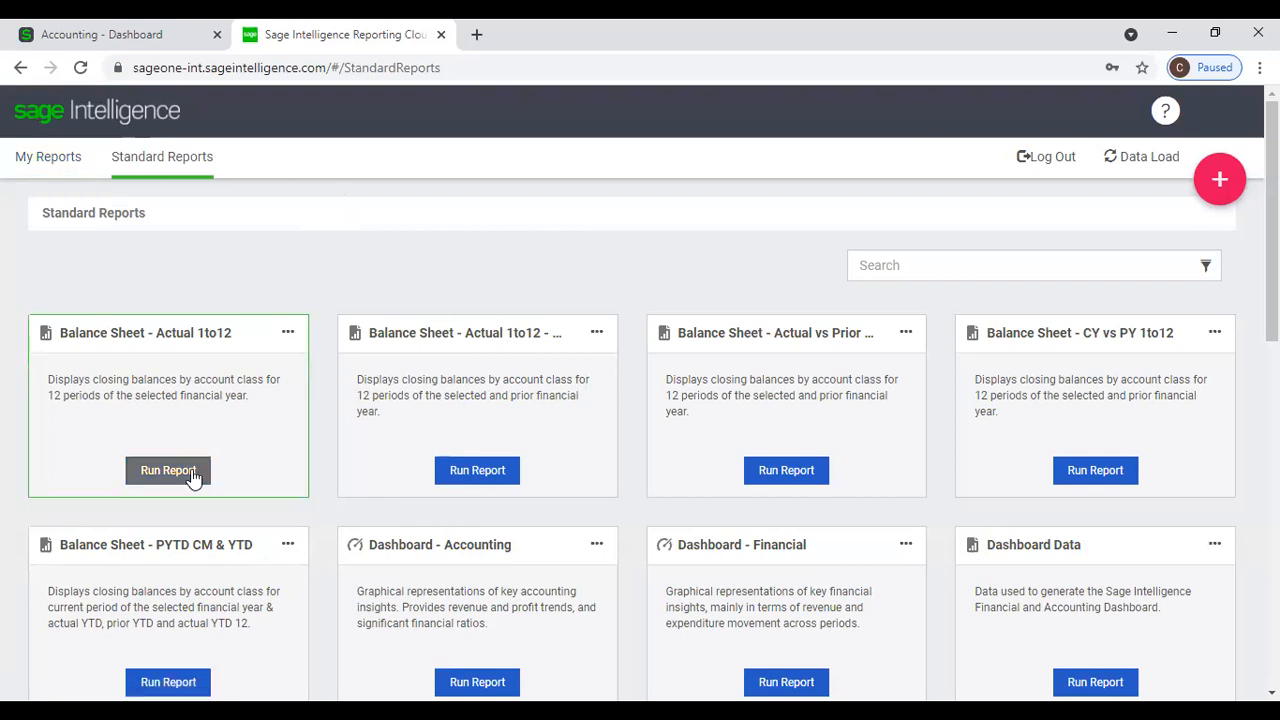
Open the run options of the Balance Sheet - Actual 1to12 report and view the available companies.
left_click(289, 333)
left_click(140, 397)
left_click(168, 471)
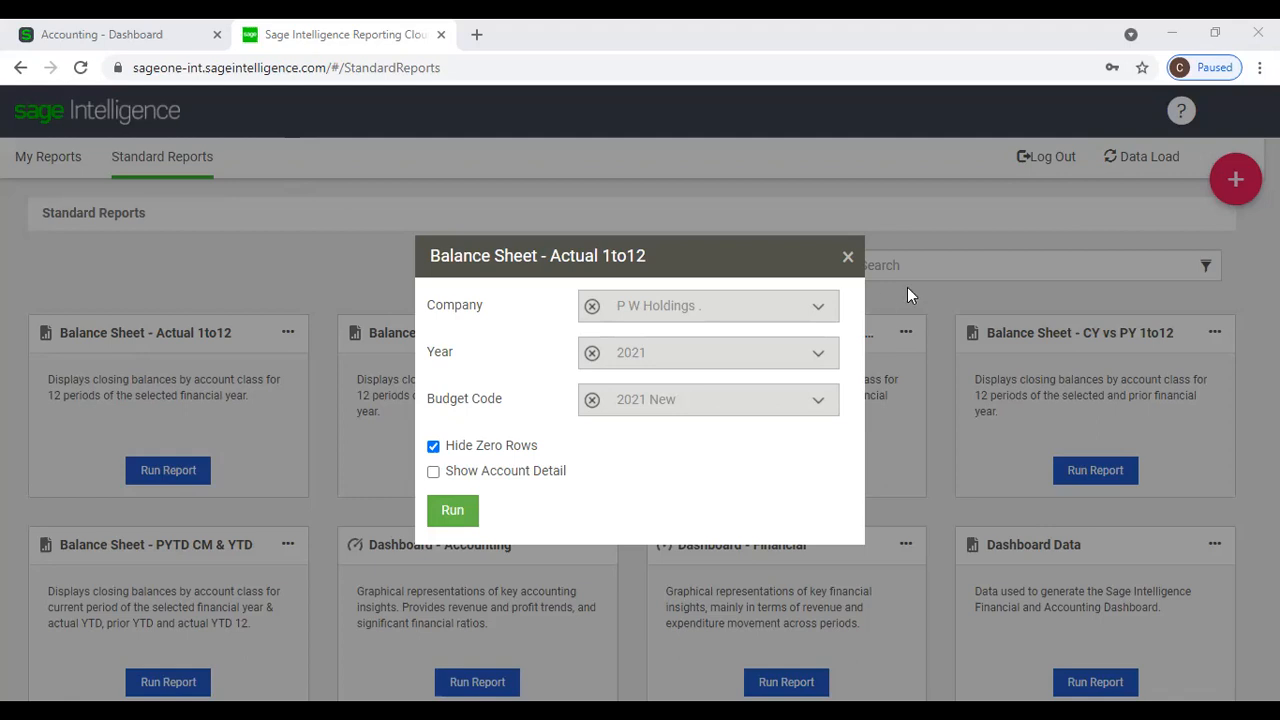
left_click(763, 251)
left_click(615, 206)
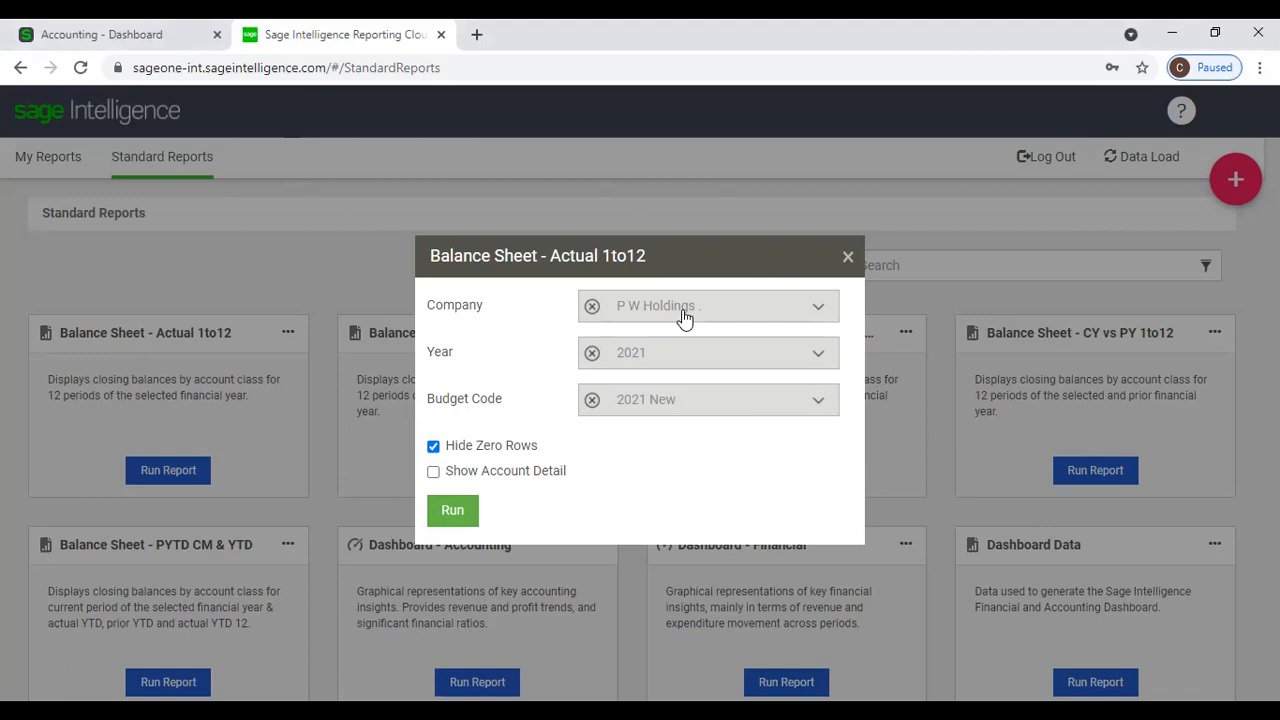
left_click(806, 313)
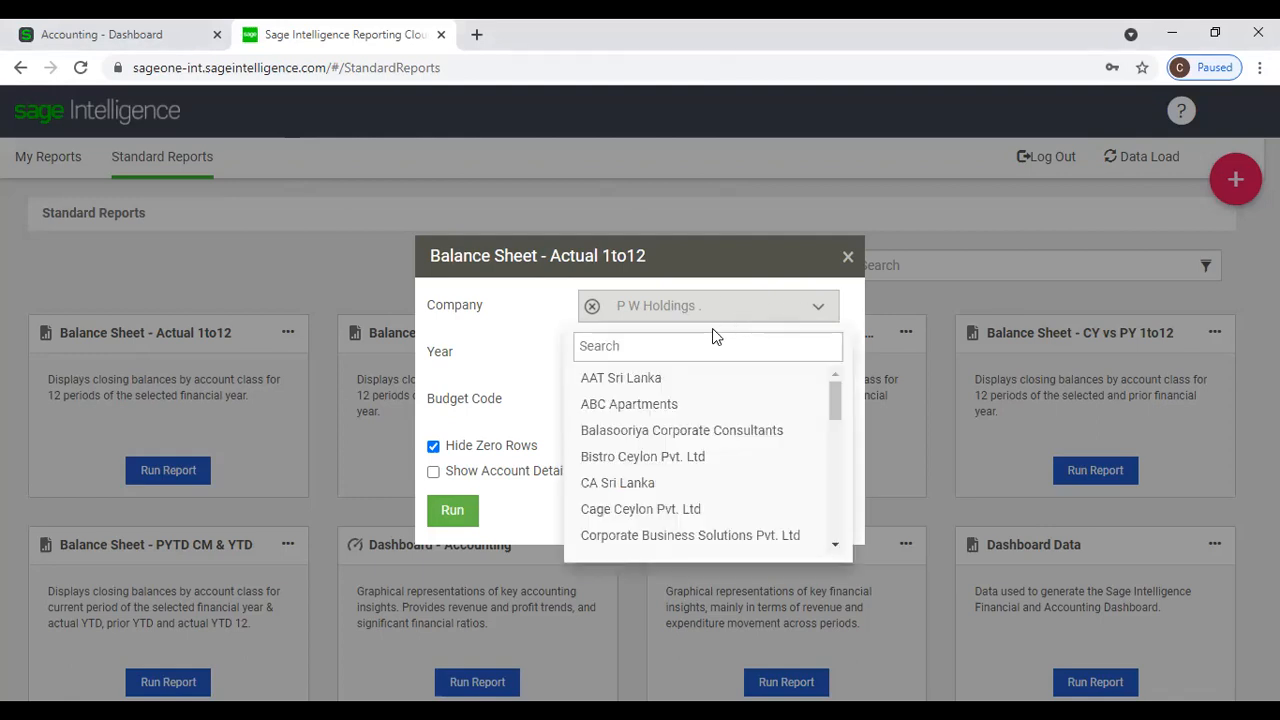
left_click(754, 252)
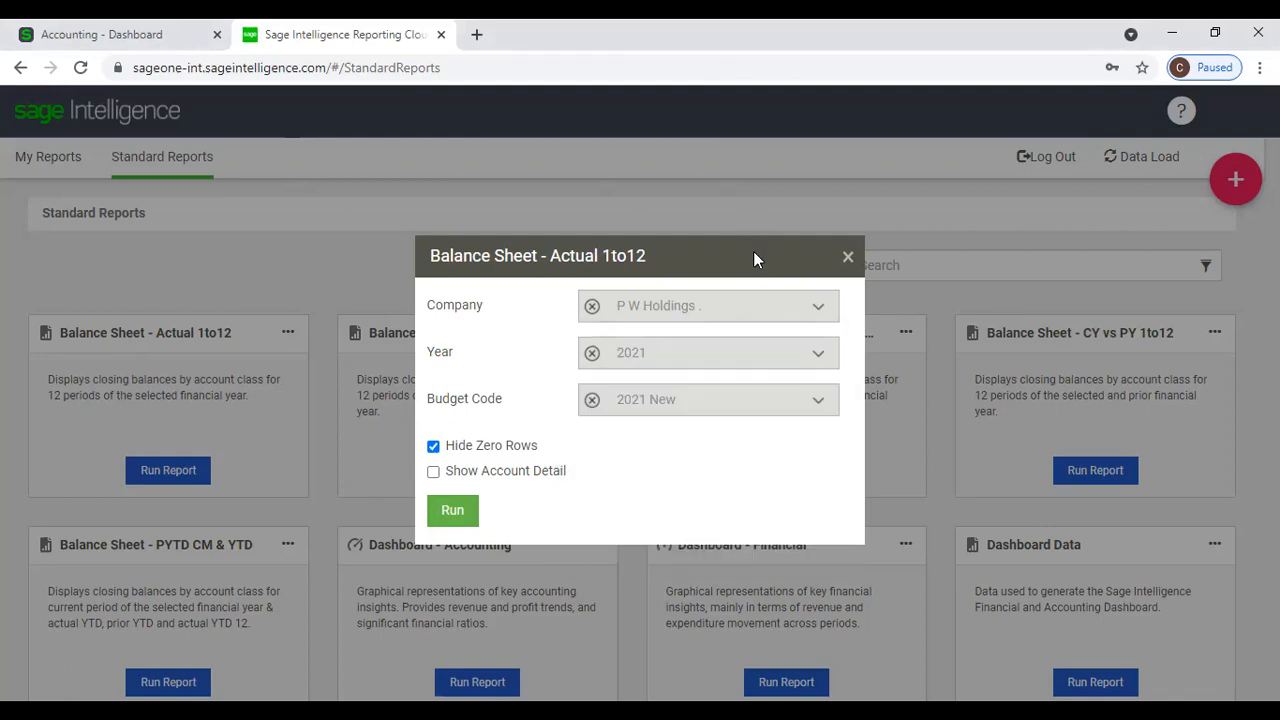
Run the Balance Sheet - Actual 1to12 report for "P W Holdings .", year 2021 and budget code 2021 New, hiding zero rows.
left_click(755, 355)
left_click(660, 400)
left_click(814, 403)
left_click(814, 403)
left_click(788, 416)
left_click(646, 451)
left_click(470, 514)
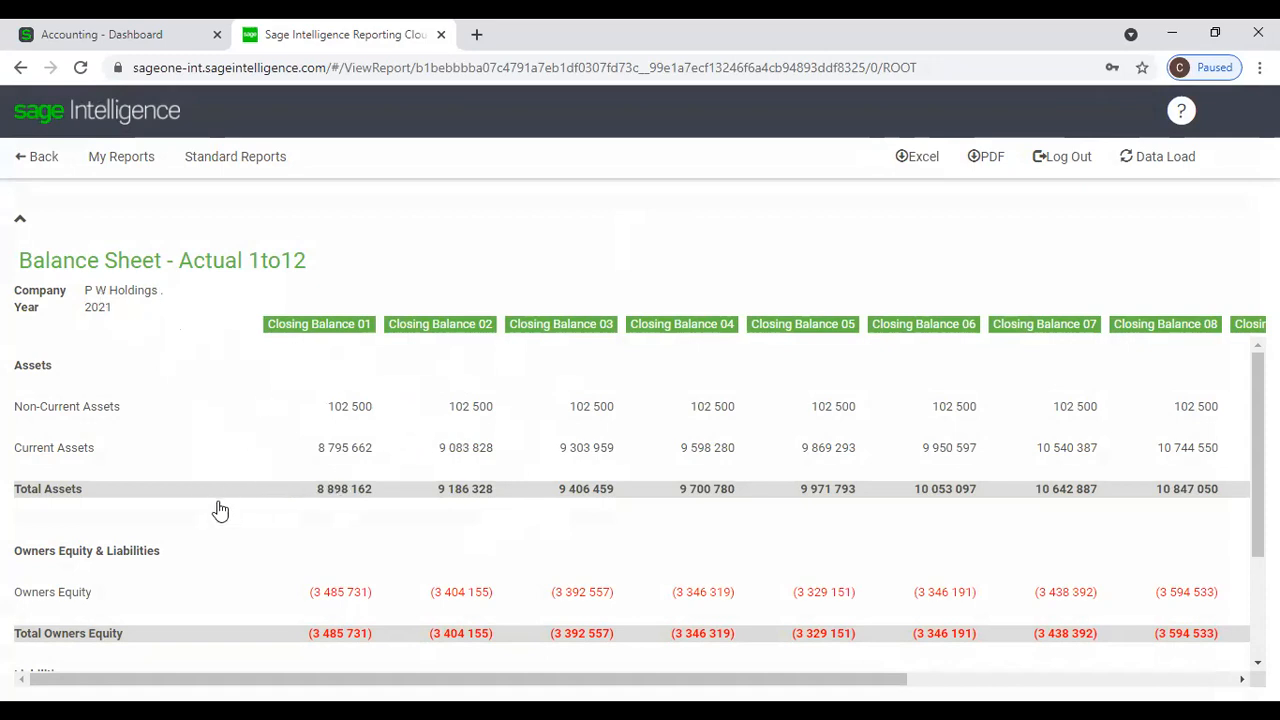
Examine the balance sheet's asset and equity rows and its closing balances through period 12.
scroll(216, 540, "down", 1)
scroll(214, 543, "up", 1)
left_click(957, 686)
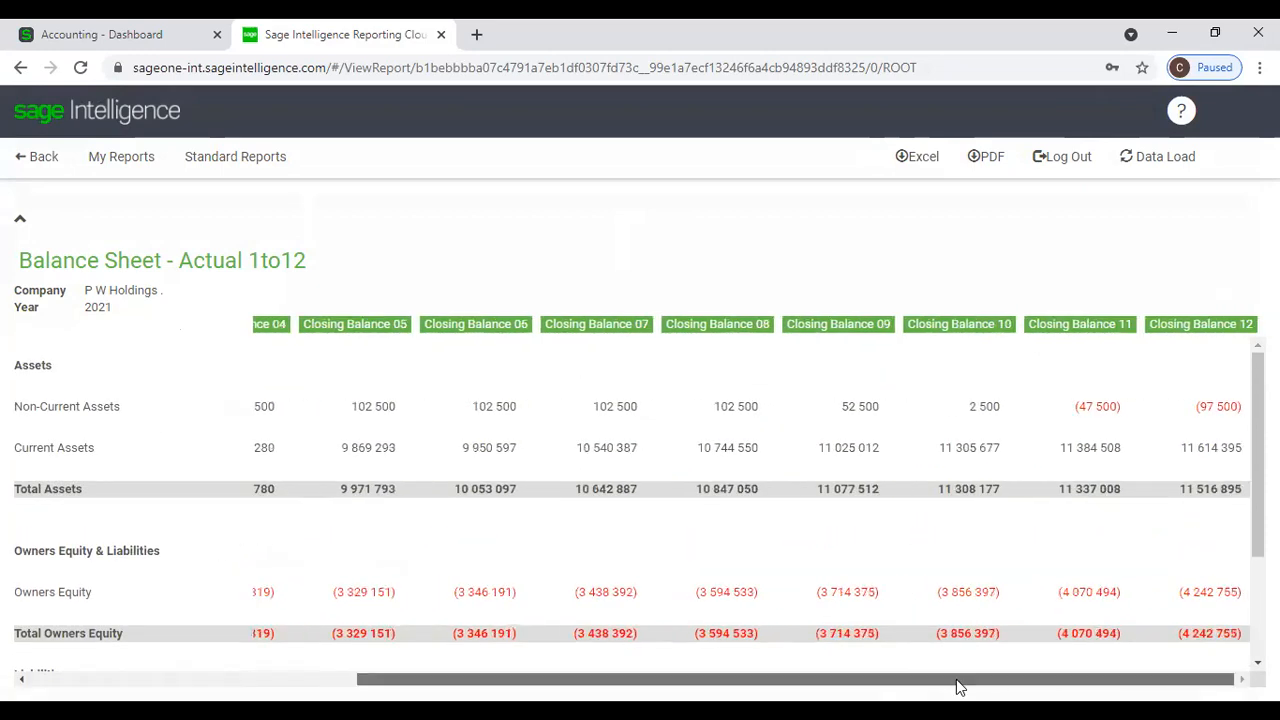
Return to the standard reports and rerun Balance Sheet - Actual 1to12 with account detail and subtotals at bottom.
left_click(198, 168)
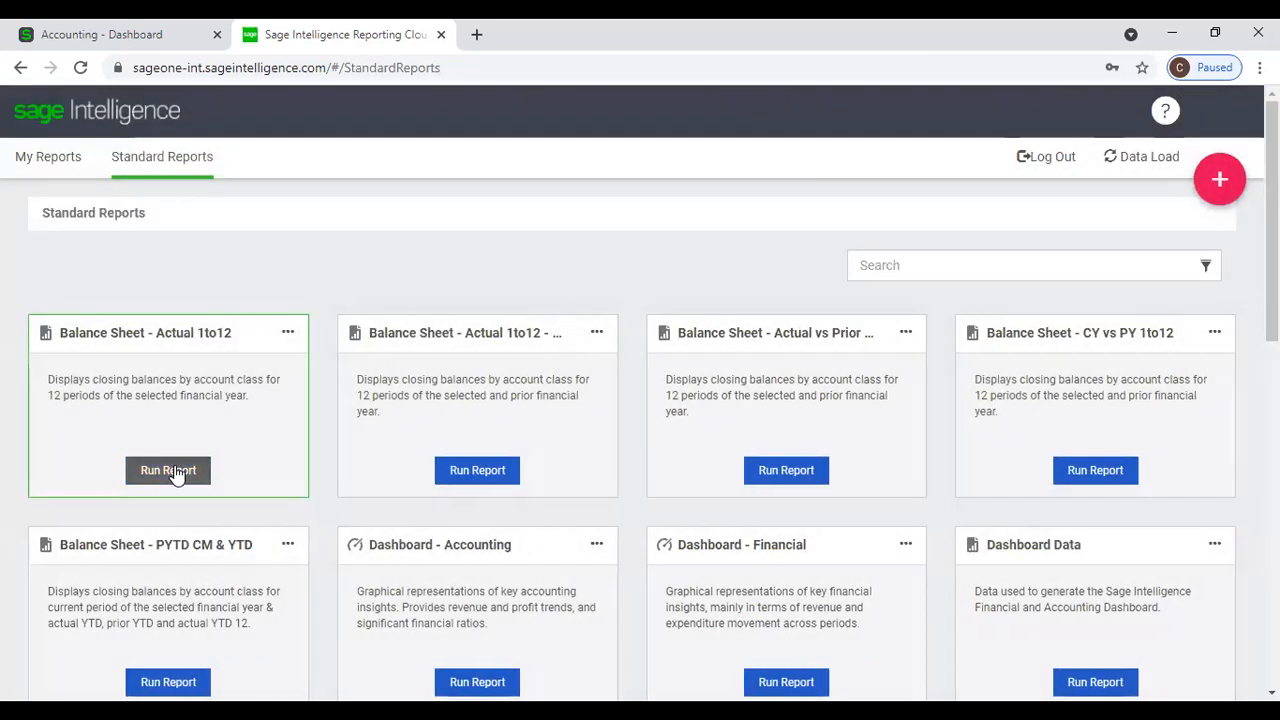
left_click(172, 472)
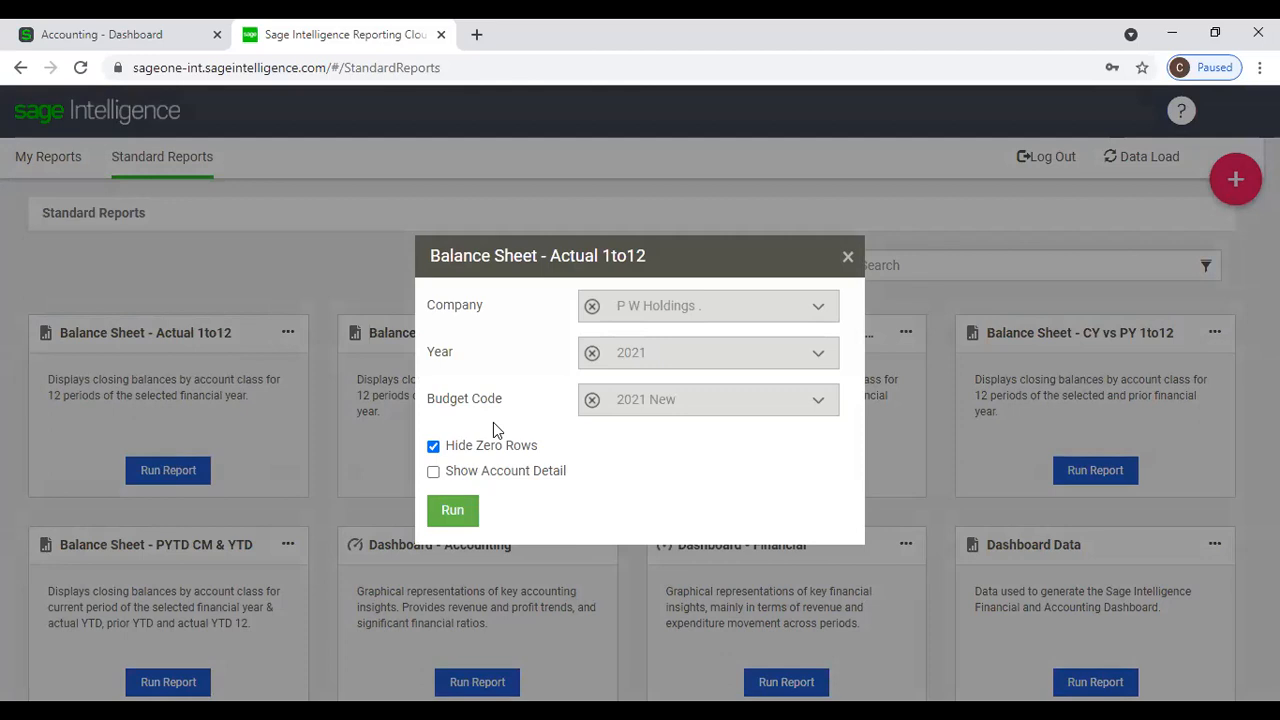
left_click(434, 473)
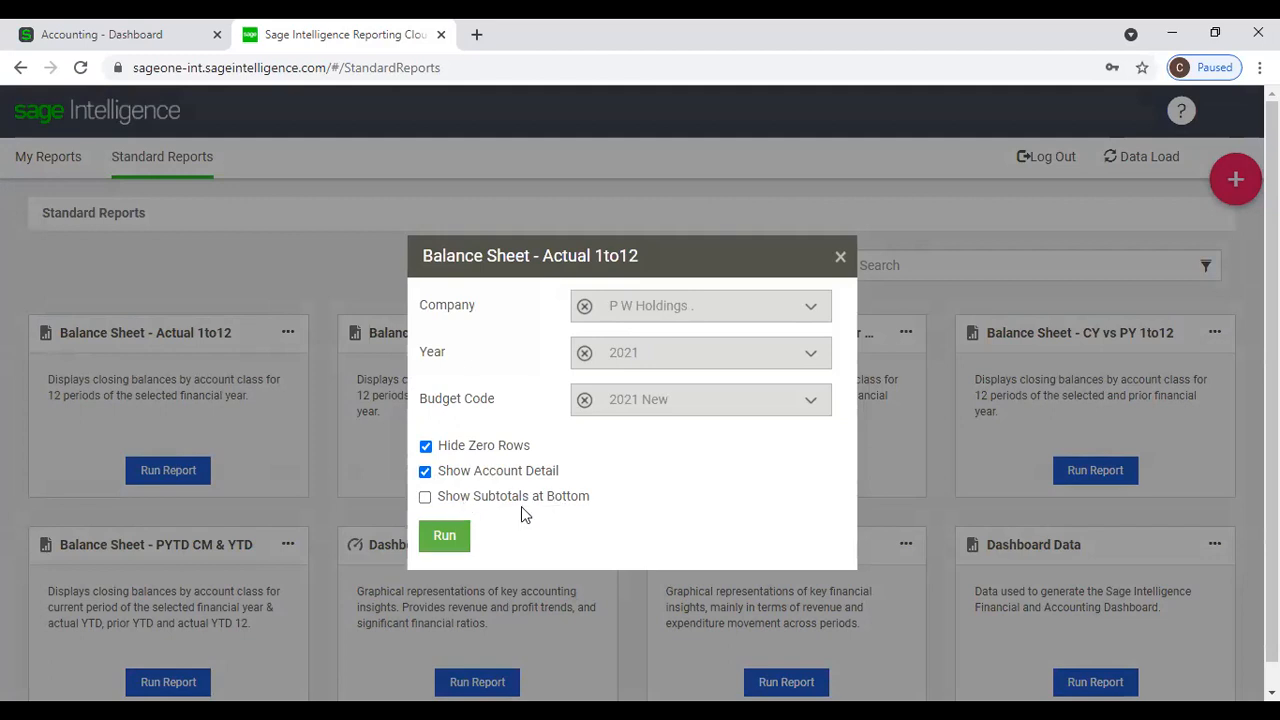
left_click(425, 497)
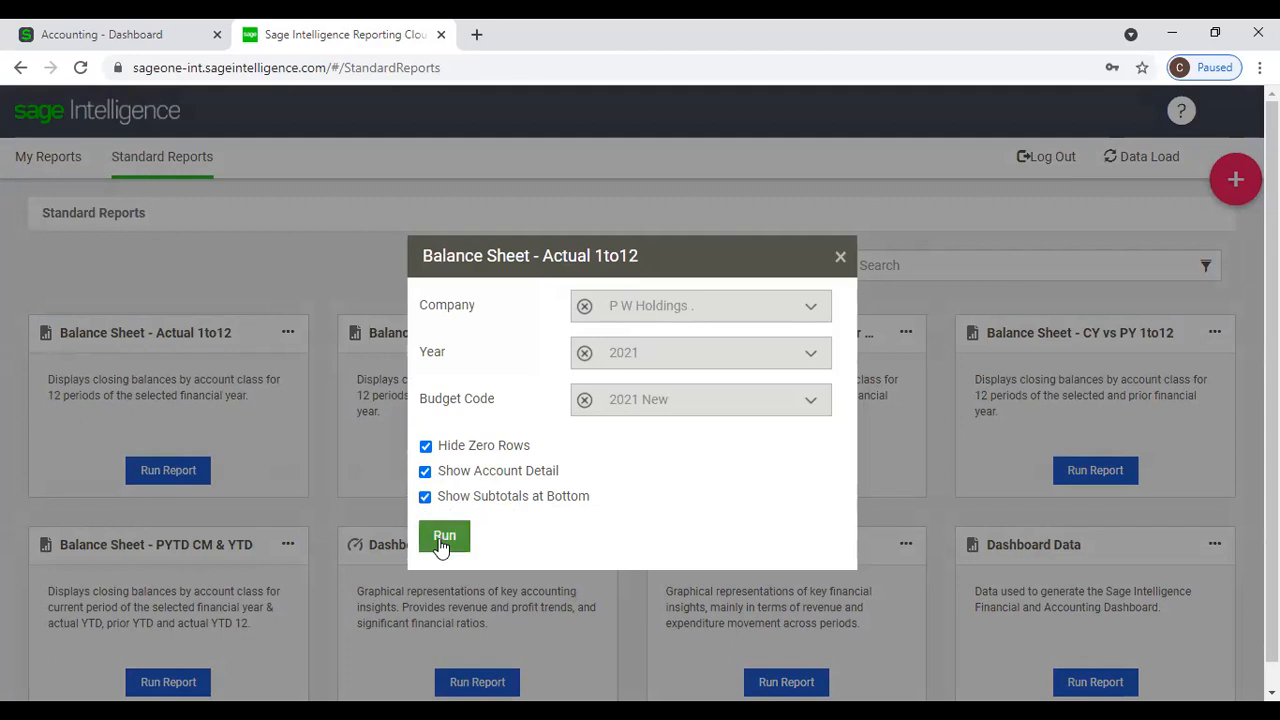
left_click(442, 538)
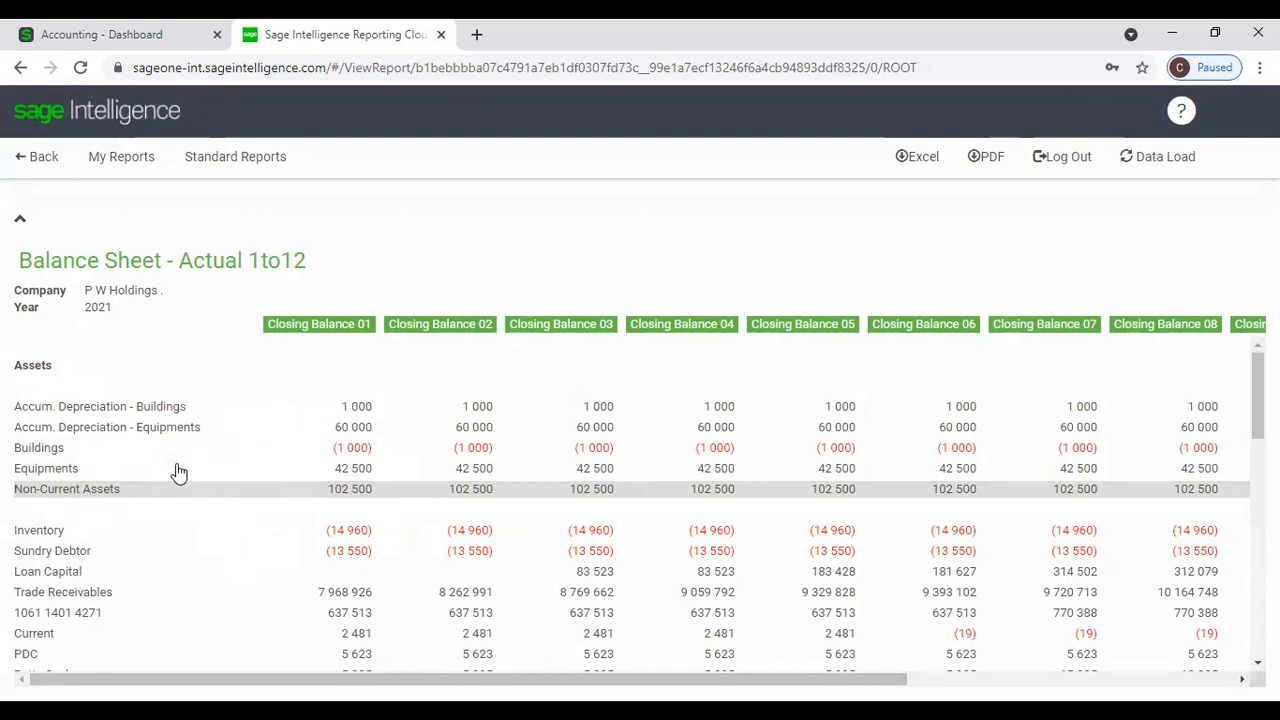
Drill down into the Closing Balance 01 amount of Accum. Depreciation - Equipments, and return to the standard reports.
left_click(356, 427)
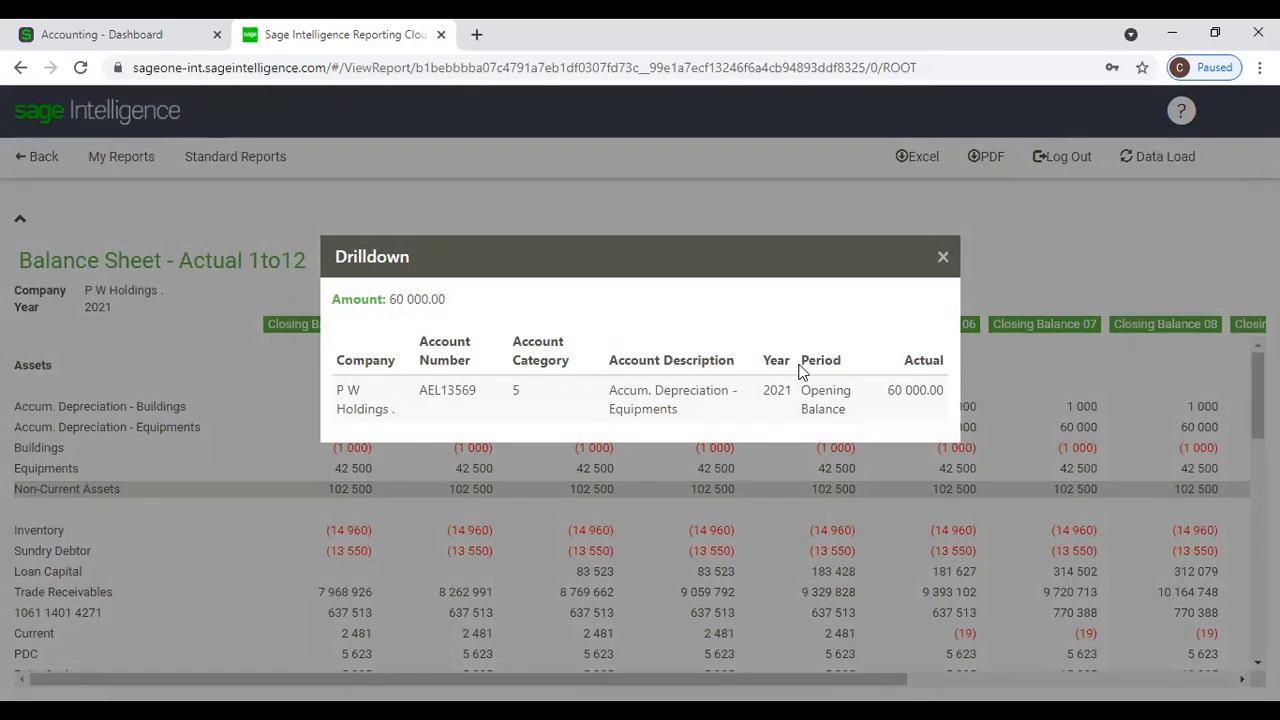
left_click(942, 257)
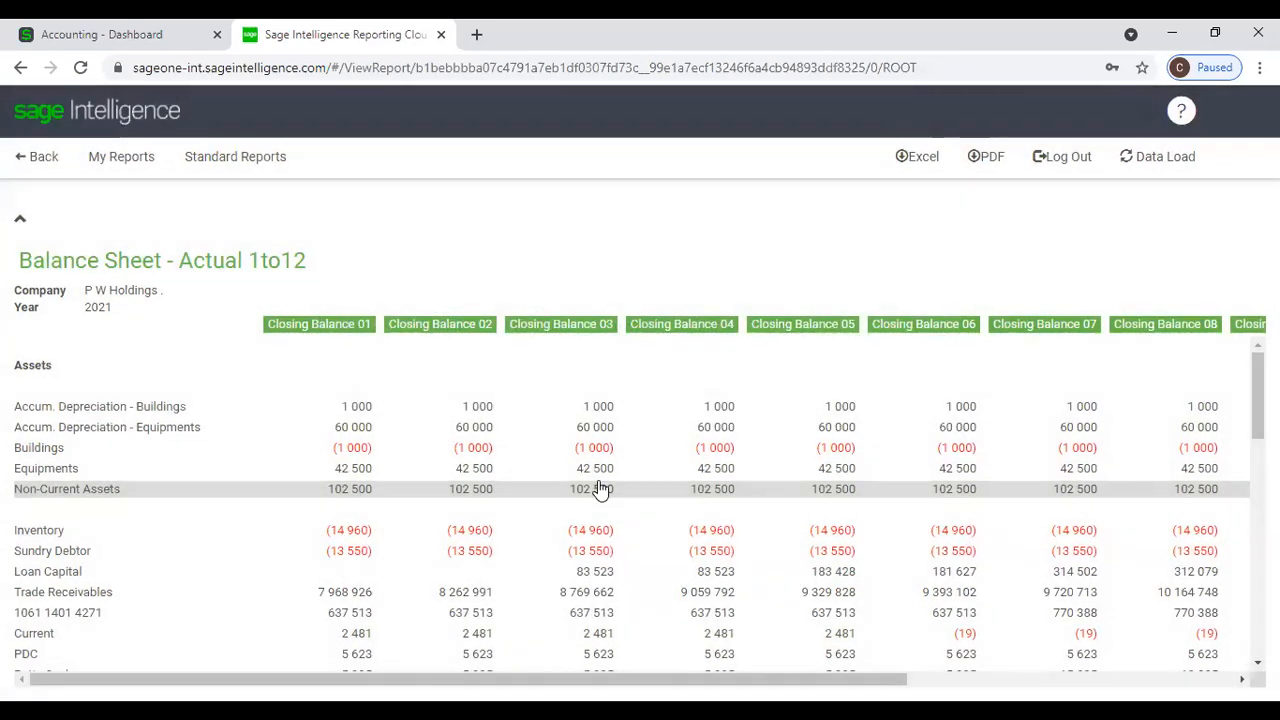
left_click(41, 157)
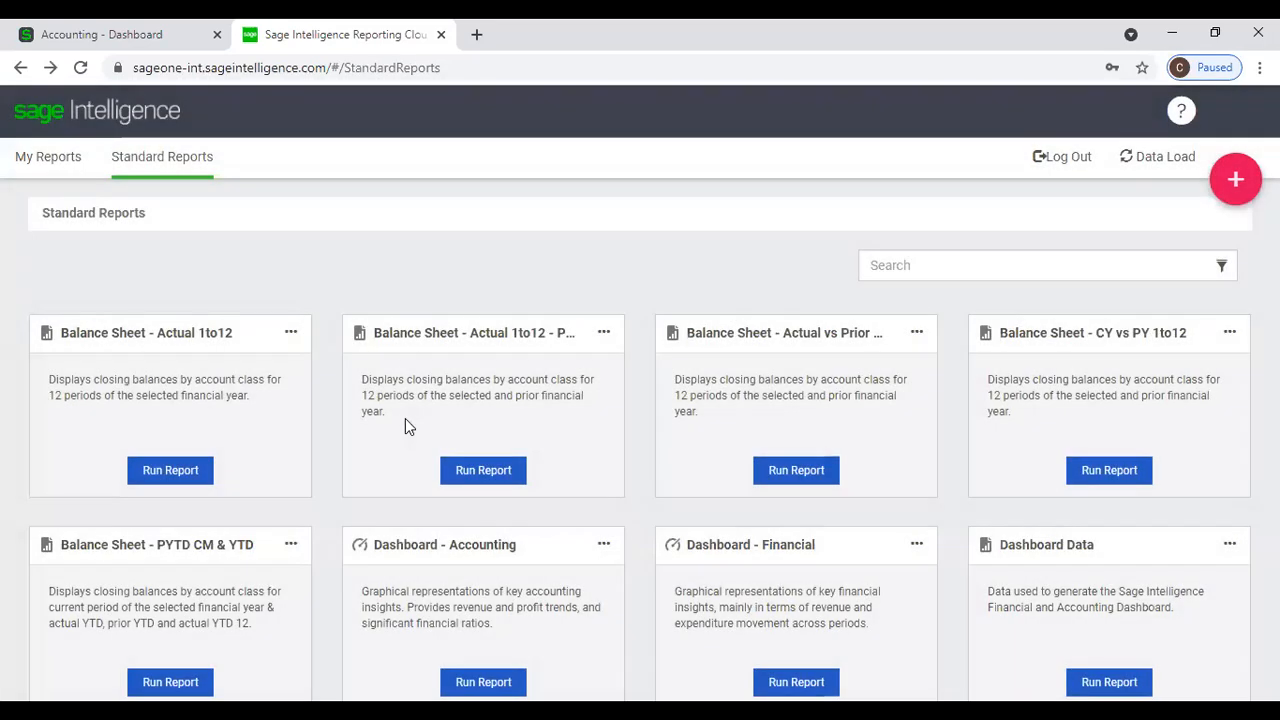
Open the run options of the Dashboard - Accounting report and select the company "P W Holdings .".
scroll(1044, 409, "down", 2)
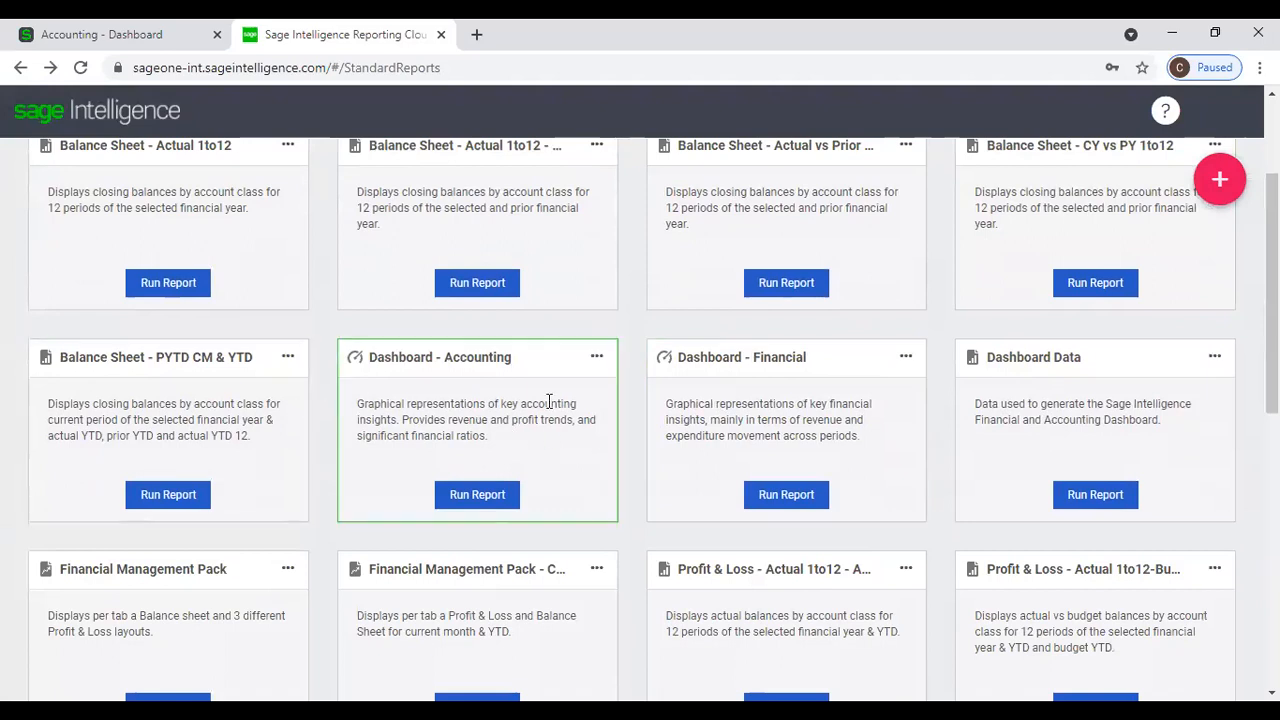
left_click(502, 495)
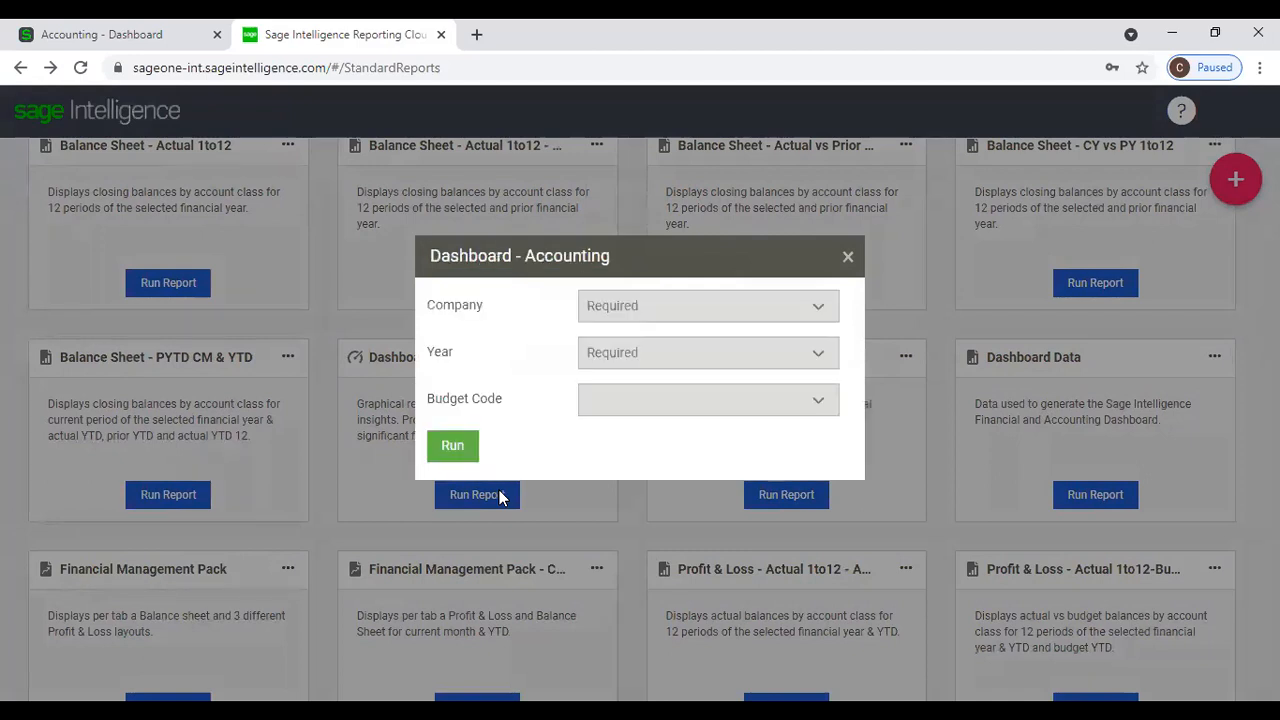
left_click(646, 317)
type("P W")
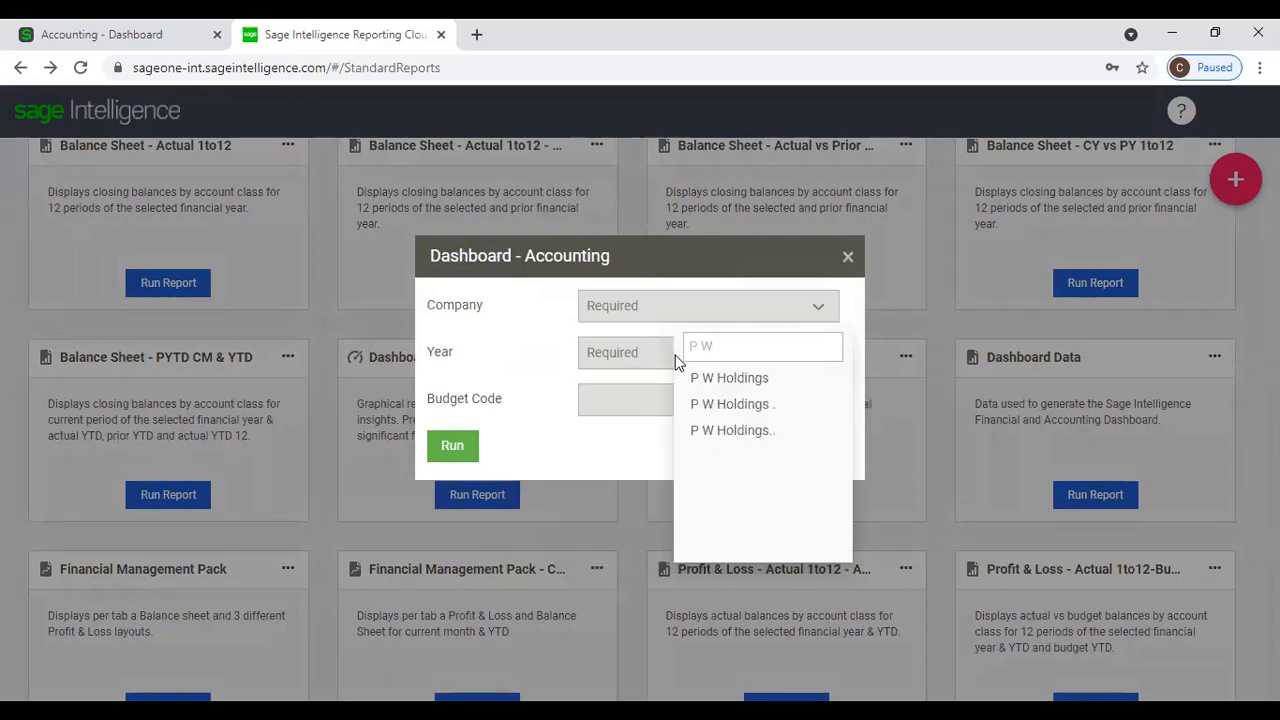
left_click(726, 405)
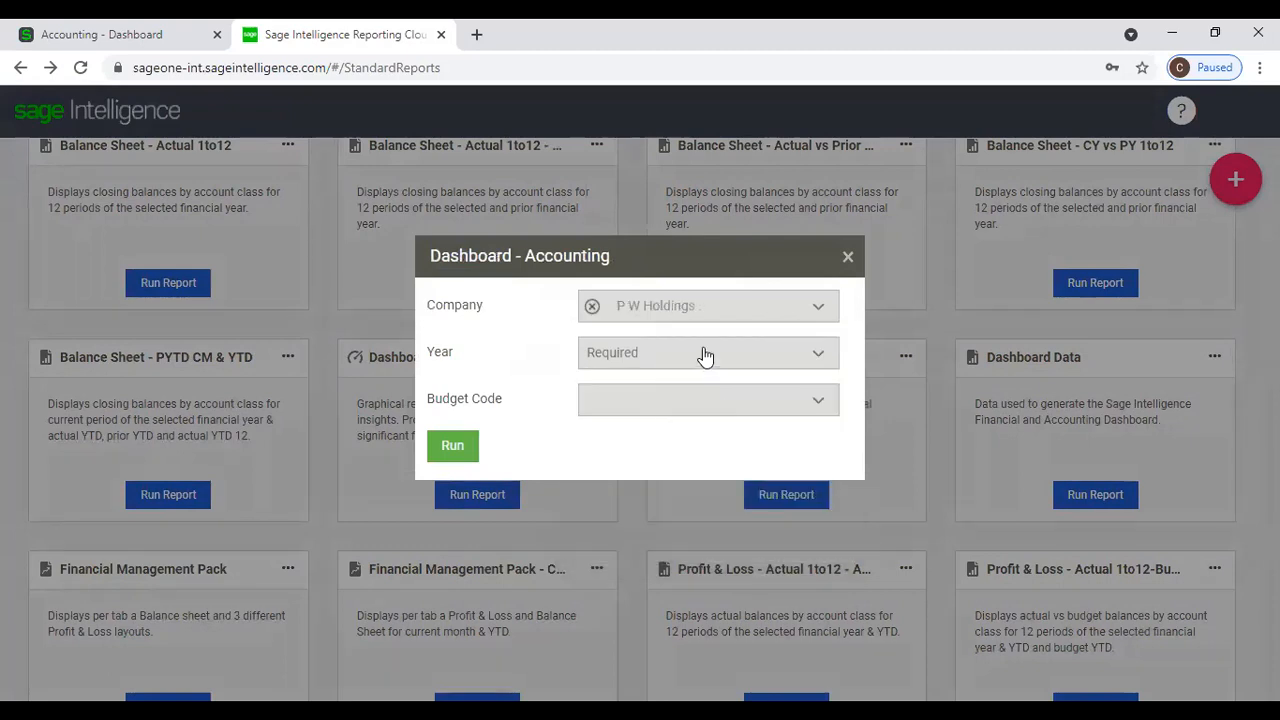
Set the year to 2021 and the budget code to RUH, and run the accounting dashboard.
left_click(706, 358)
left_click(718, 474)
left_click(690, 418)
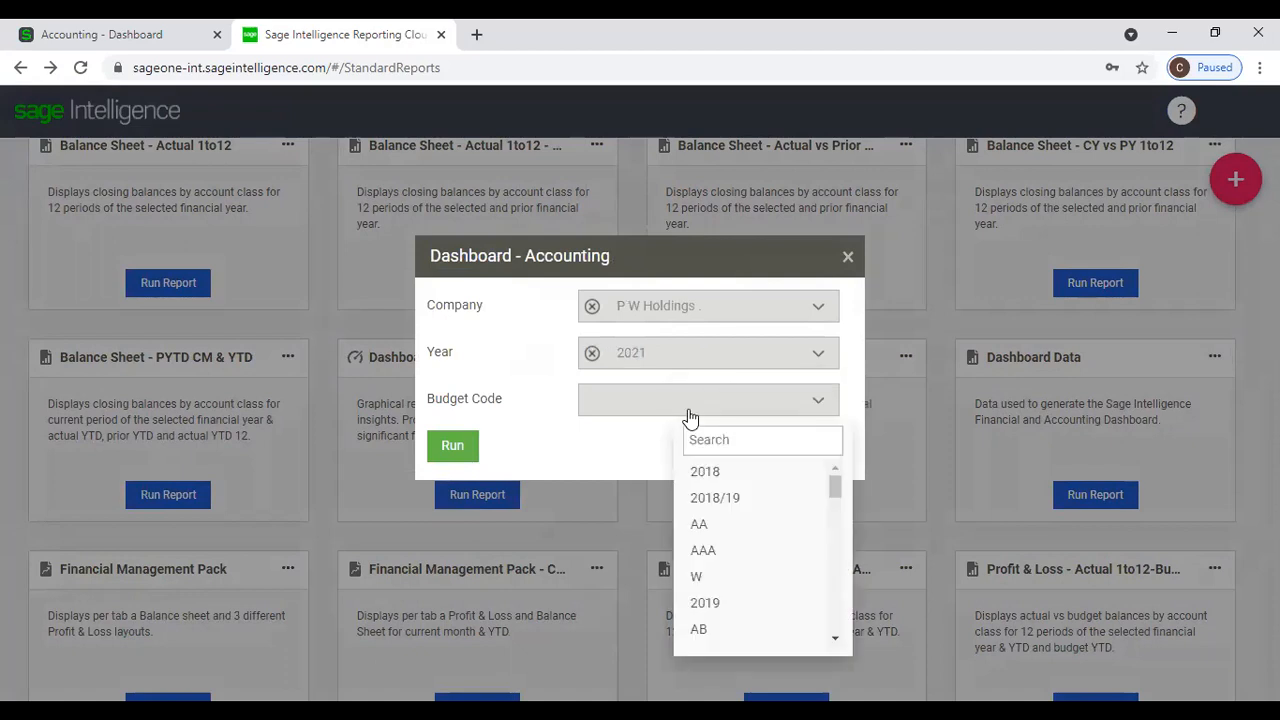
type("Ruh")
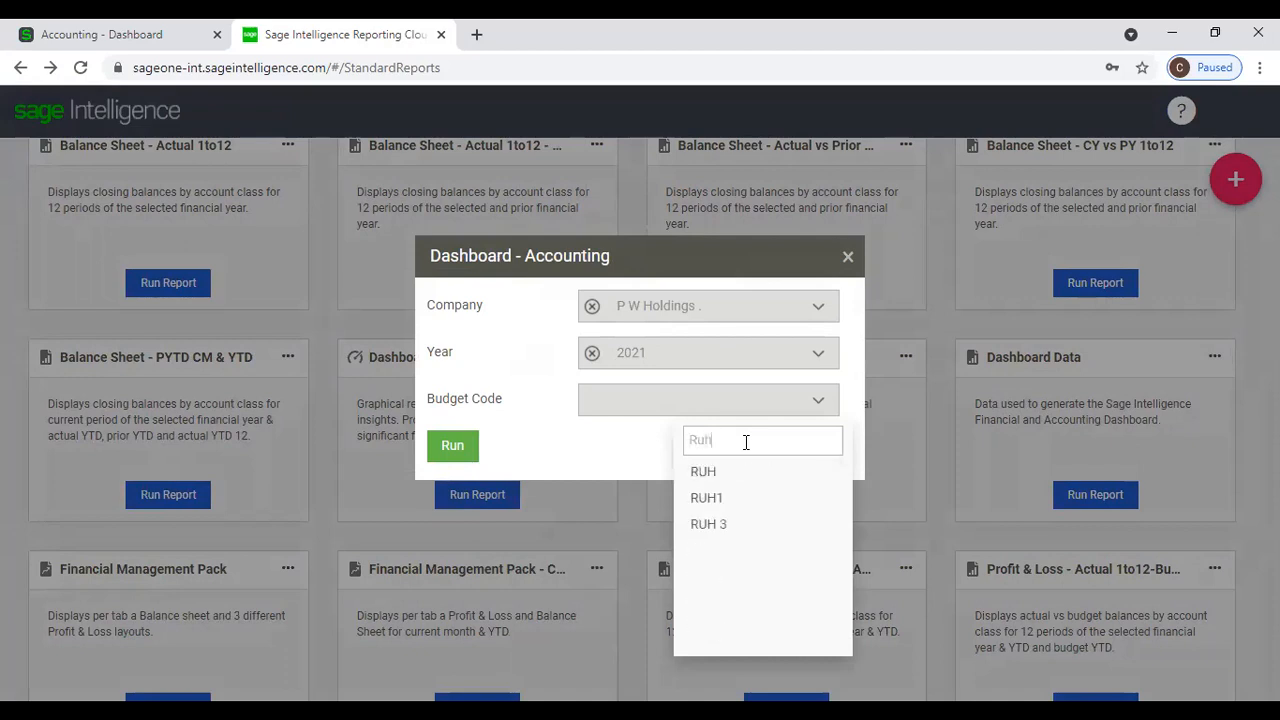
left_click(743, 471)
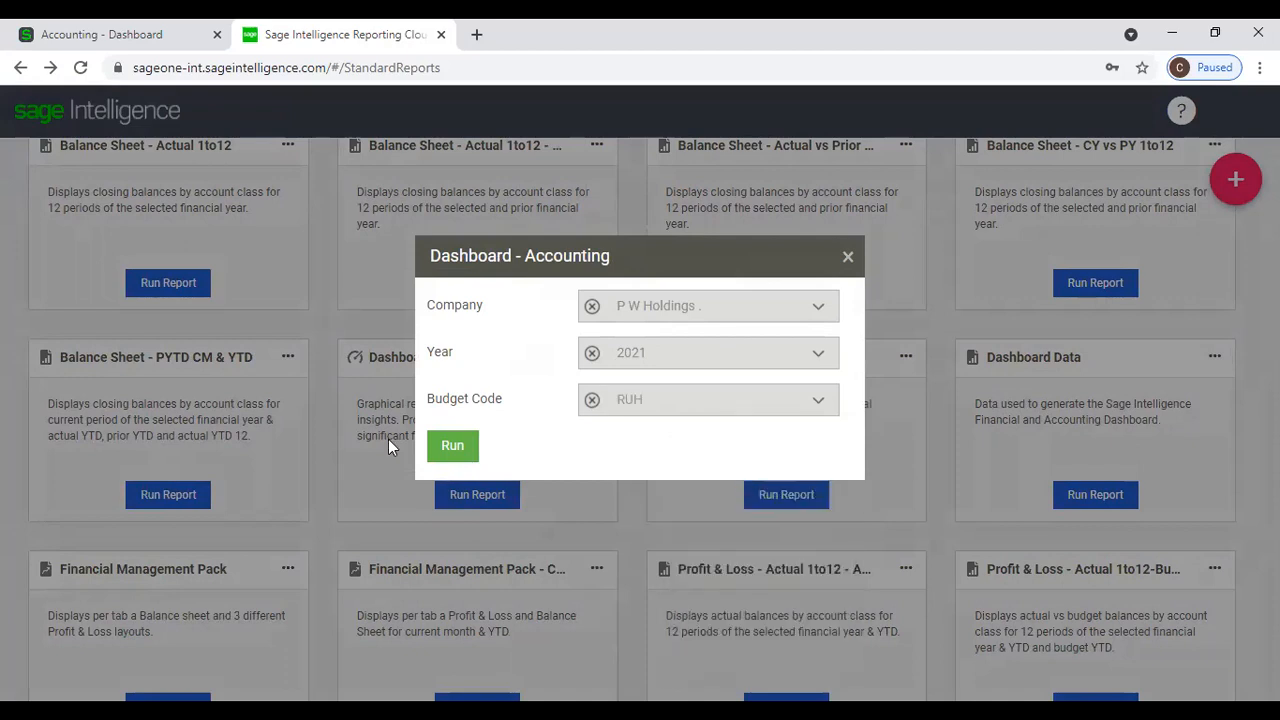
left_click(457, 444)
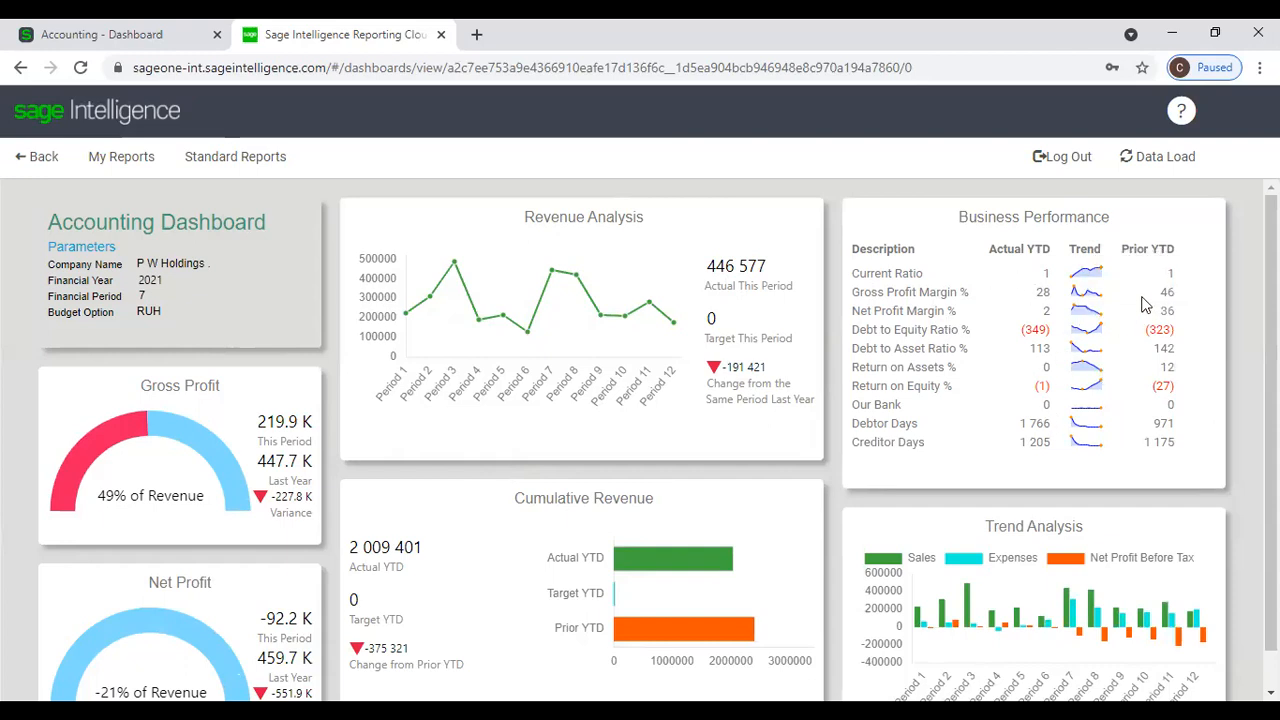
Examine the accounting dashboard's profit, revenue and trend charts, and return to the standard reports.
scroll(903, 466, "down", 1)
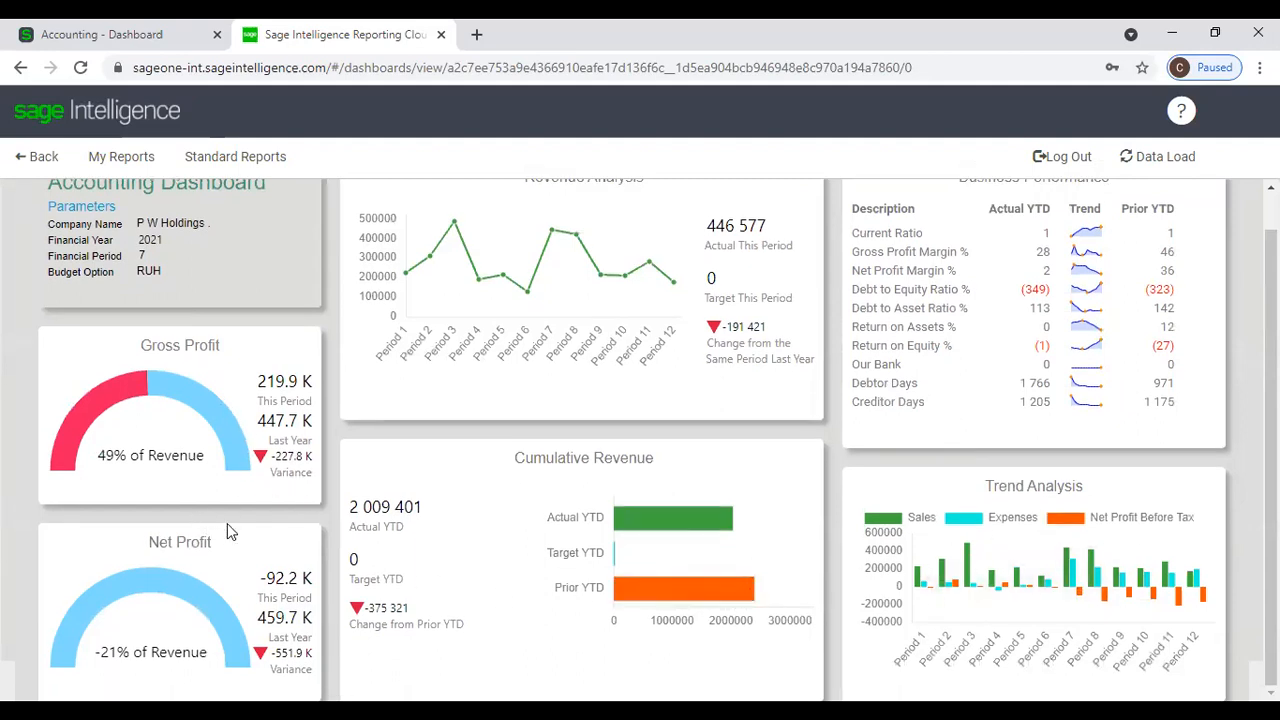
scroll(712, 450, "up", 1)
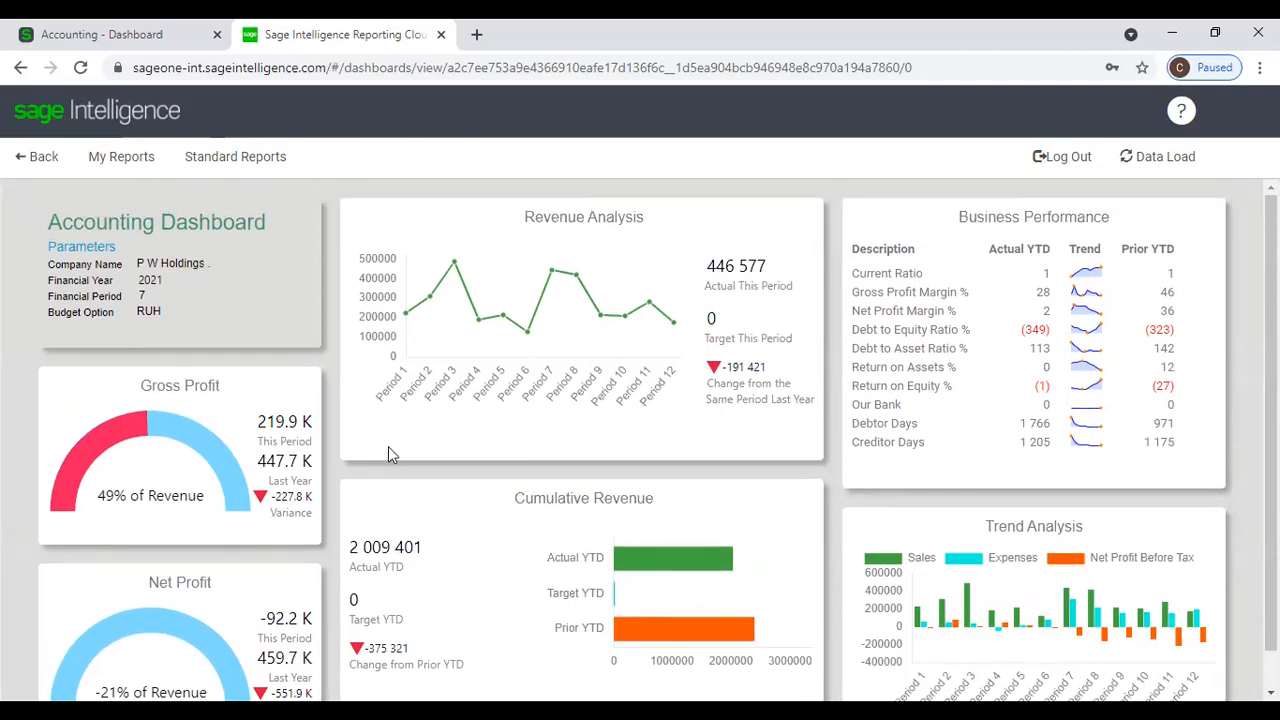
left_click(40, 165)
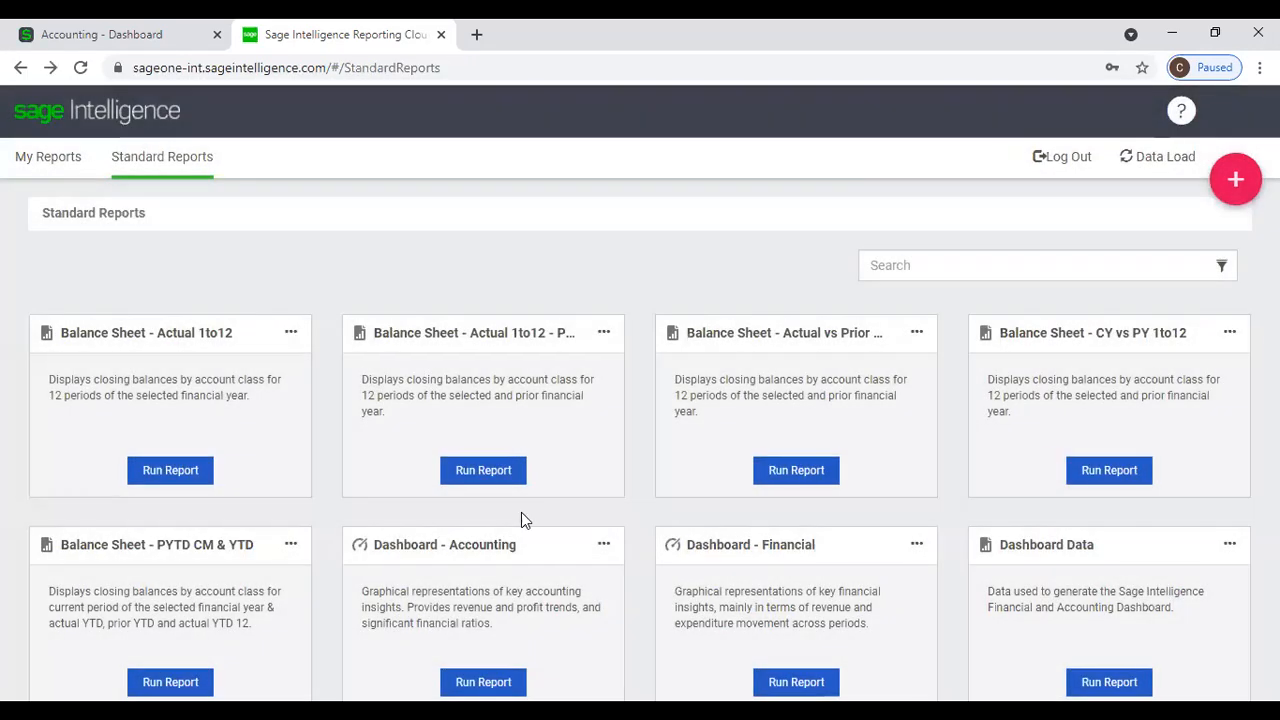
Open the run options of the Dashboard - Financial report and select the company "P W Holdings .".
scroll(522, 555, "down", 2)
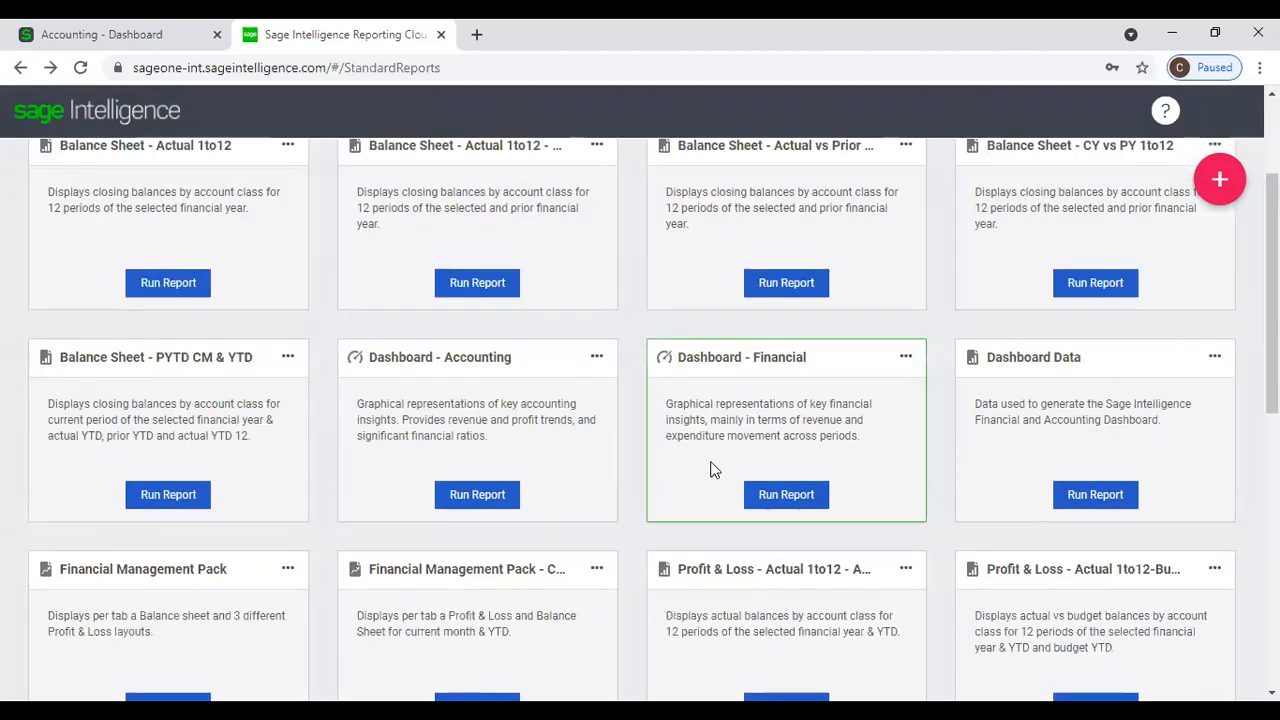
left_click(788, 495)
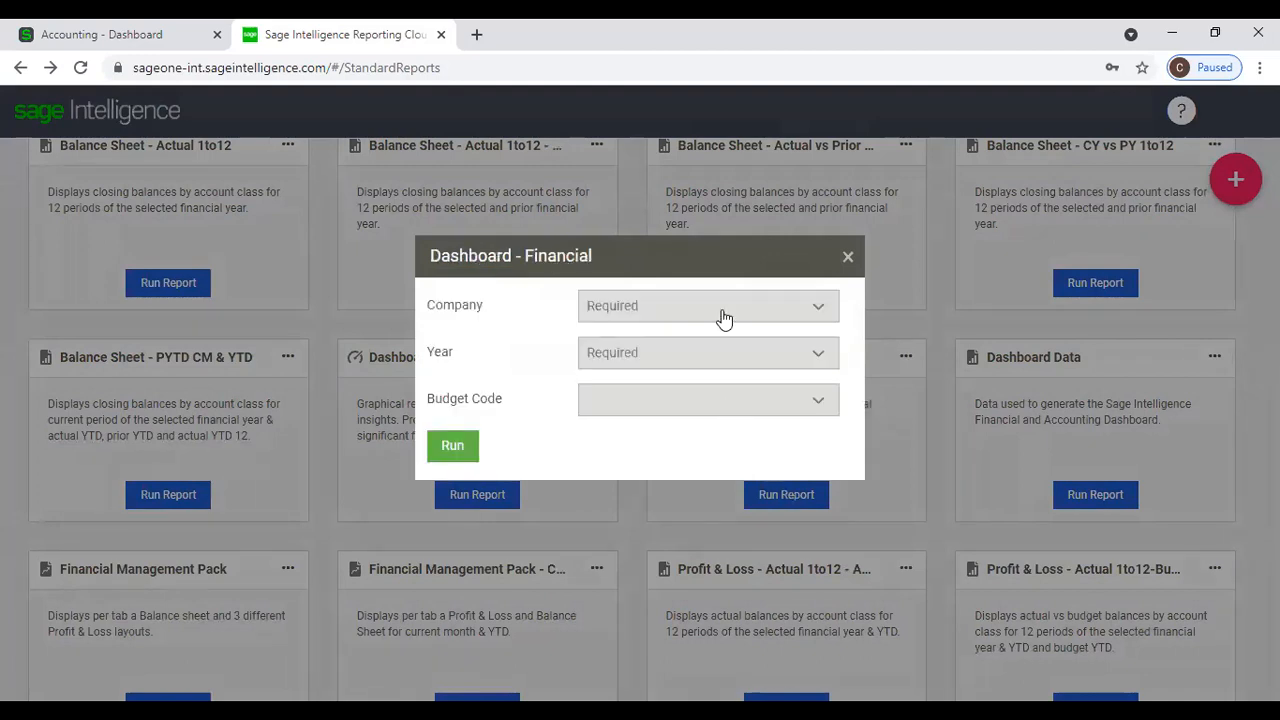
left_click(724, 318)
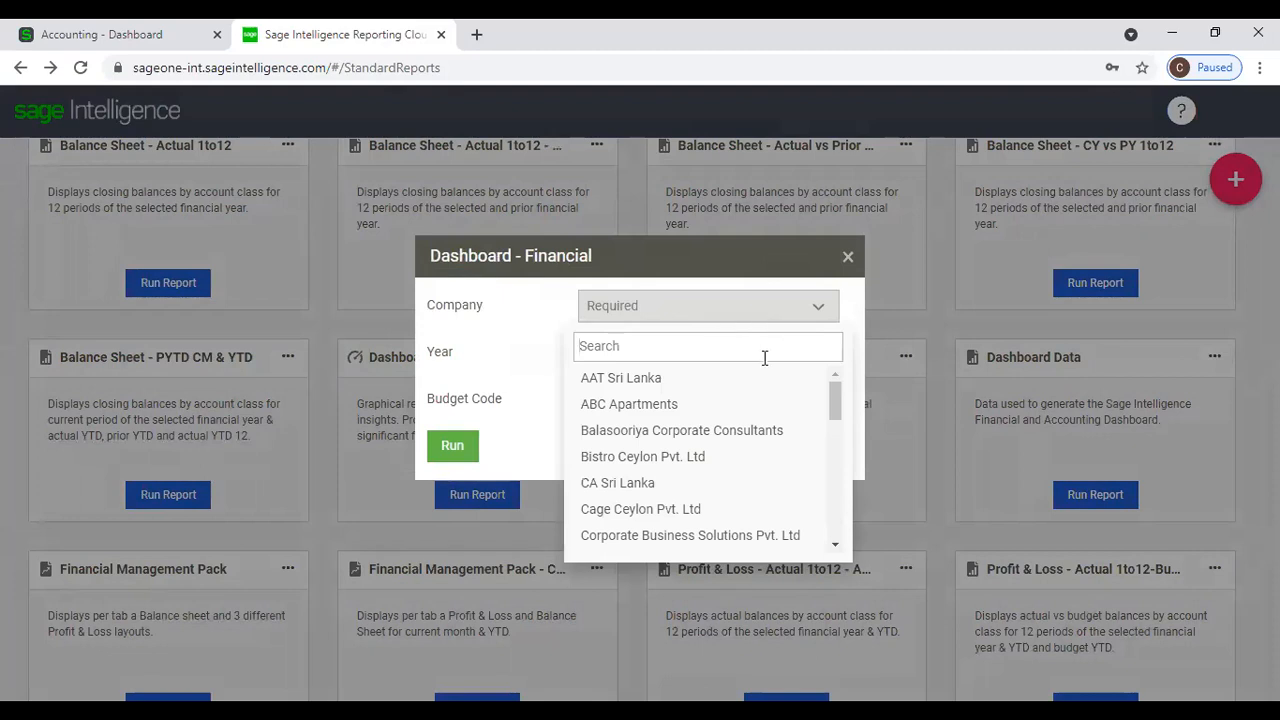
type("P W")
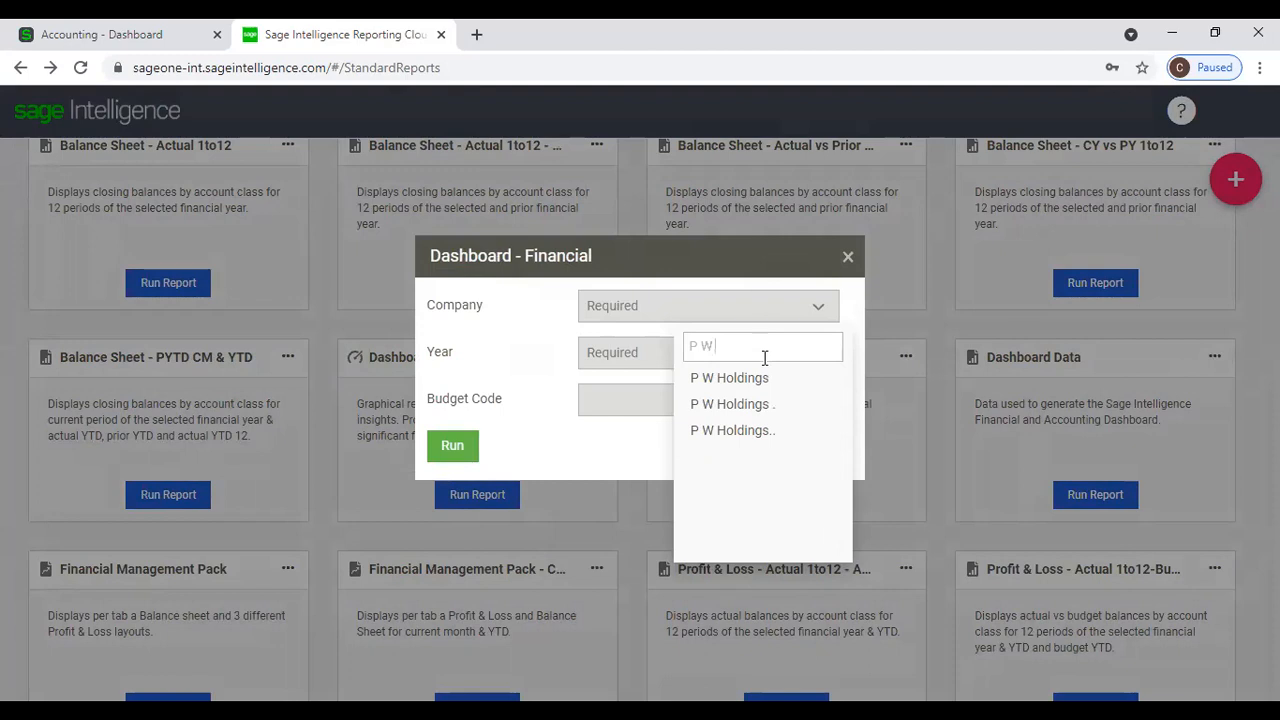
left_click(762, 404)
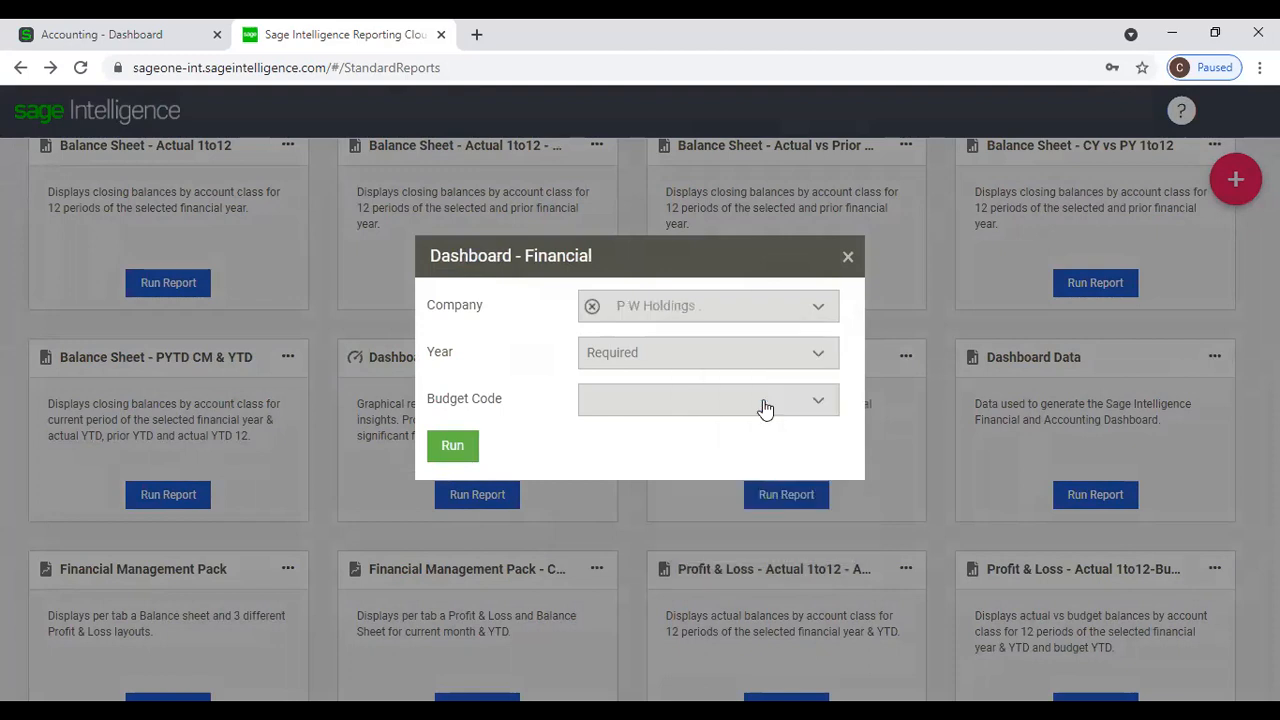
Set the year to 2021 and the budget code to RUH, and run the financial dashboard.
left_click(720, 363)
left_click(726, 479)
left_click(714, 408)
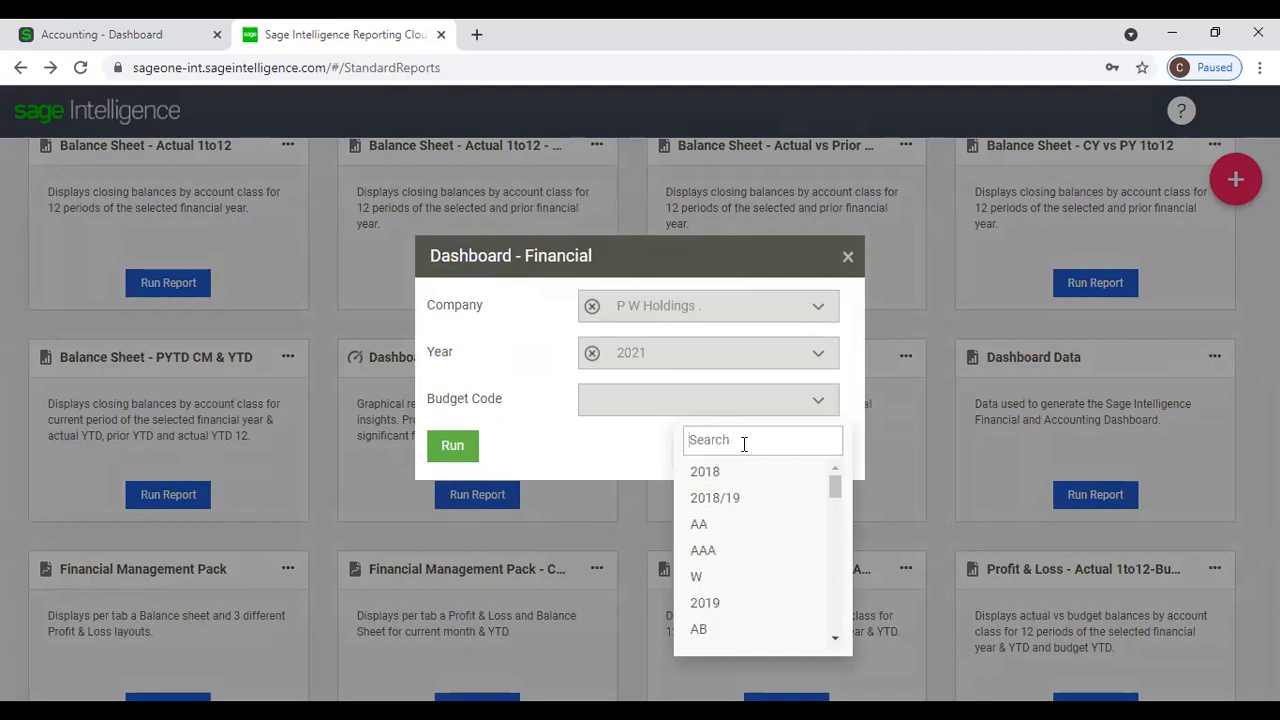
type("RUH")
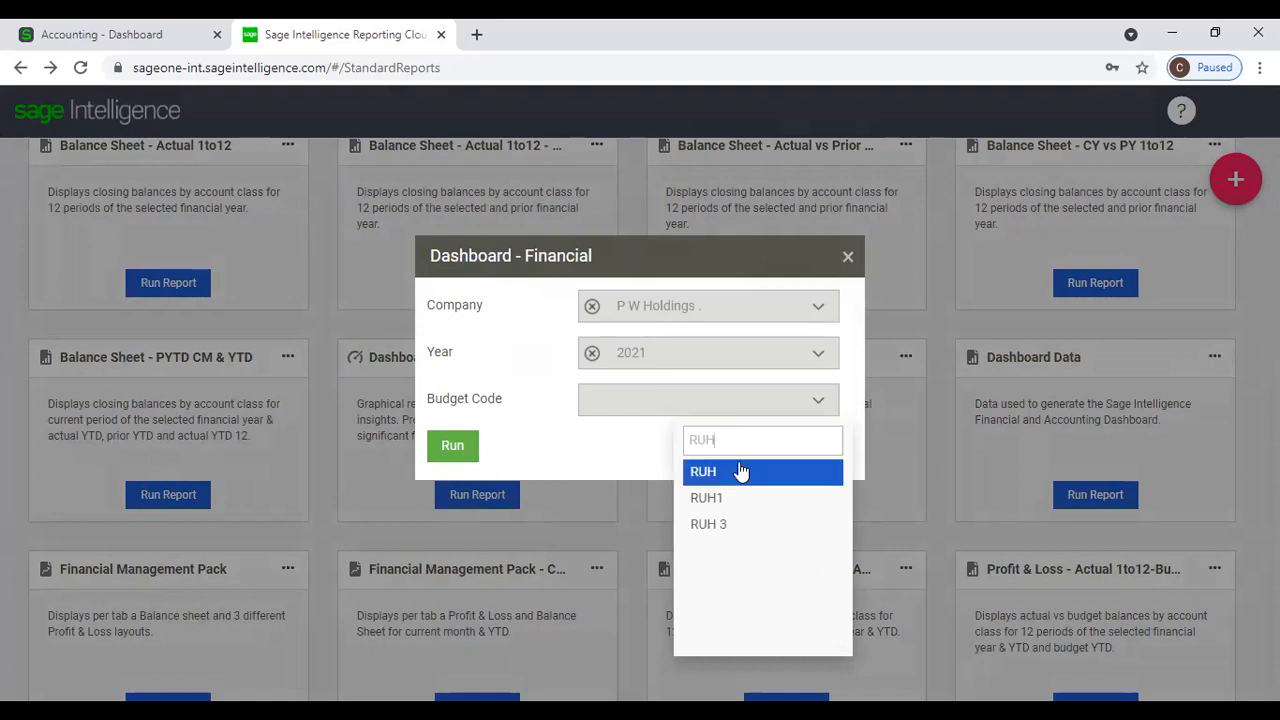
left_click(740, 471)
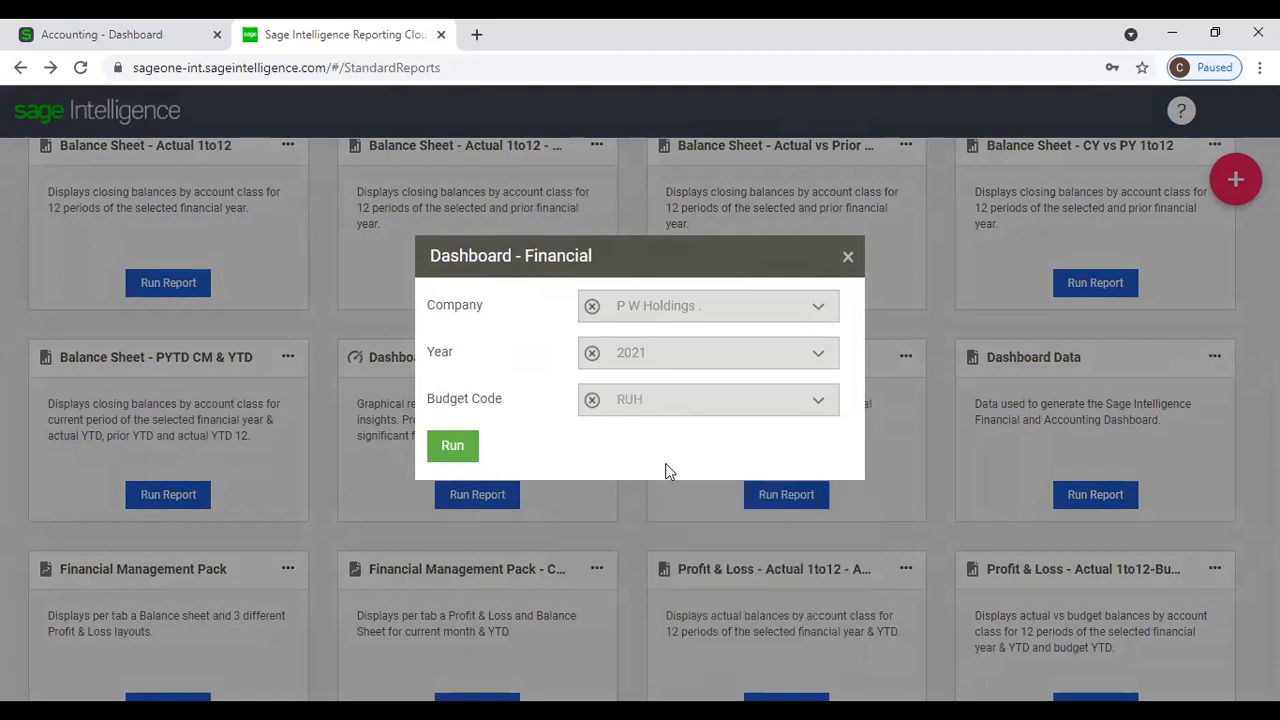
left_click(450, 455)
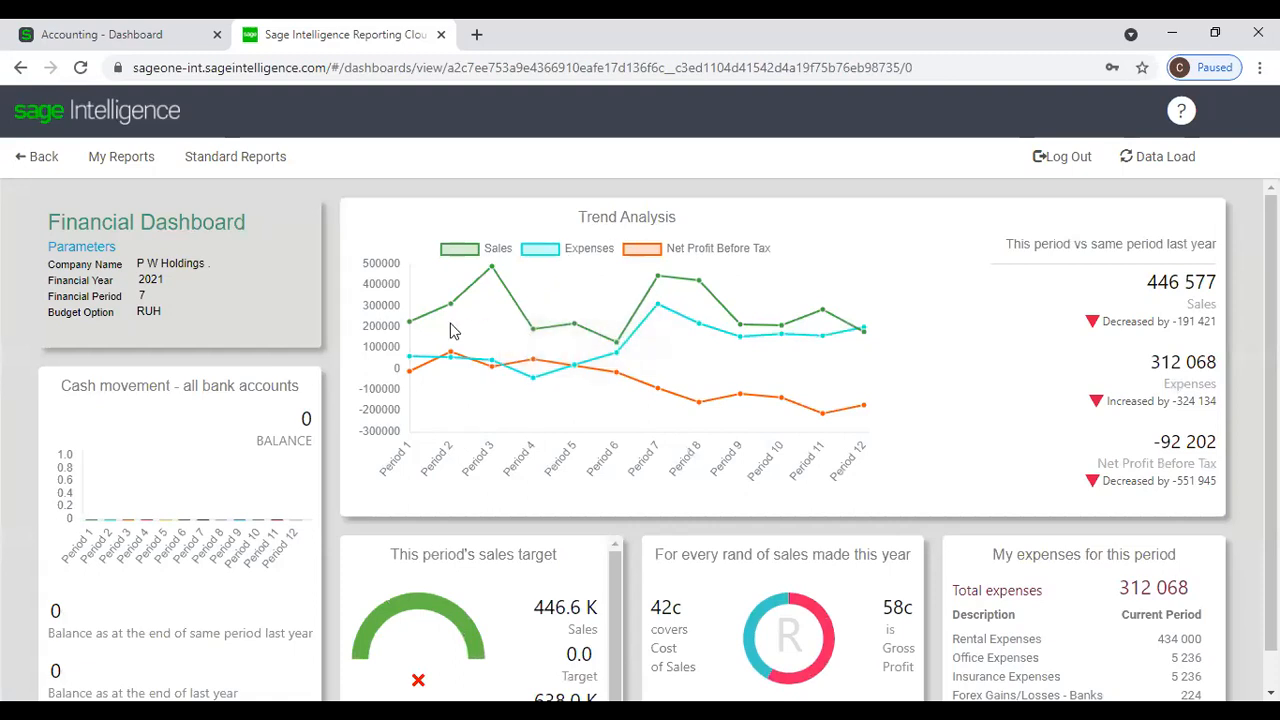
Examine the financial dashboard's trend analysis, sales target and expense figures, and return to the standard reports.
scroll(506, 509, "down", 1)
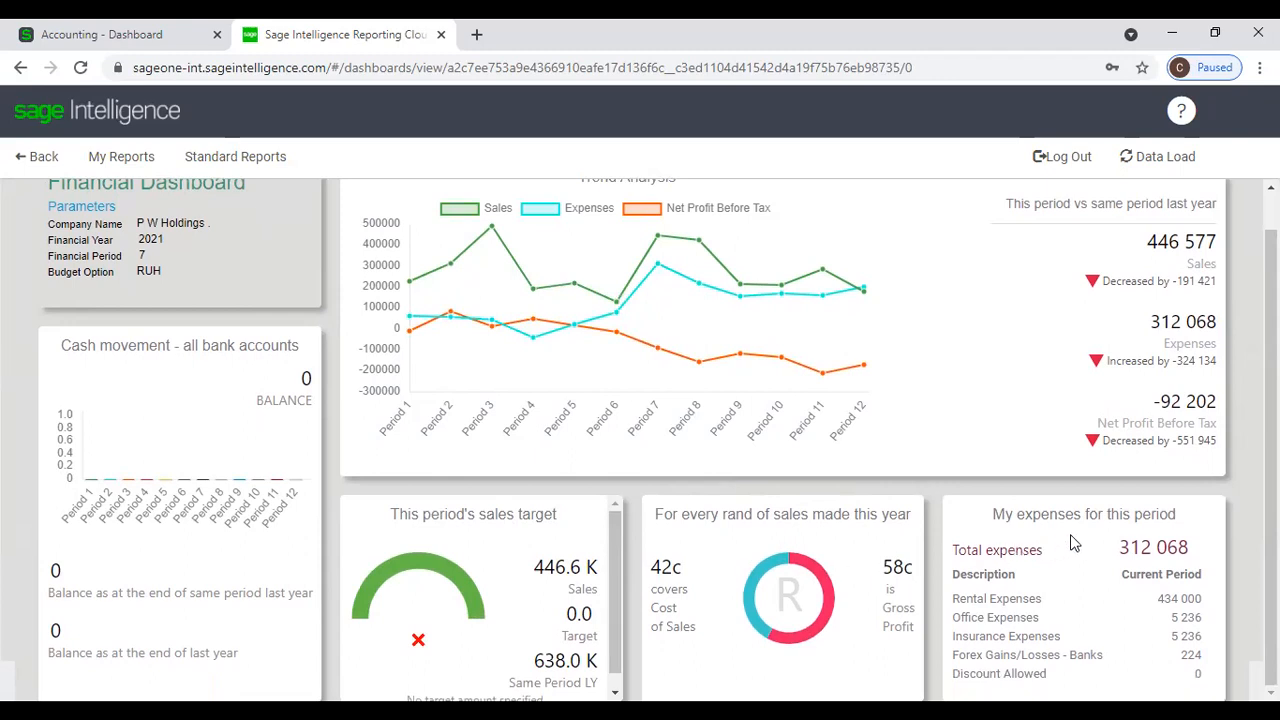
left_click(40, 157)
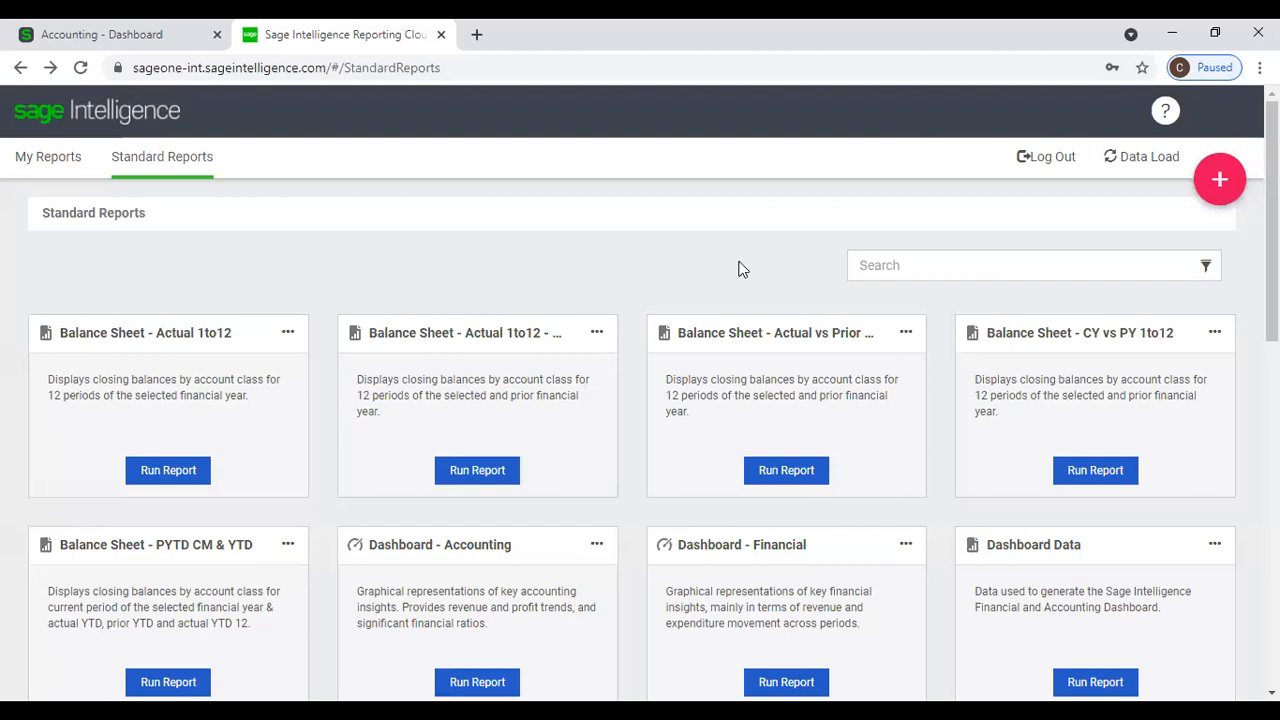
Open the run options of the Financial Management Pack - Current Month & YTD report and select the company "P W Holdings .".
scroll(740, 269, "down", 3)
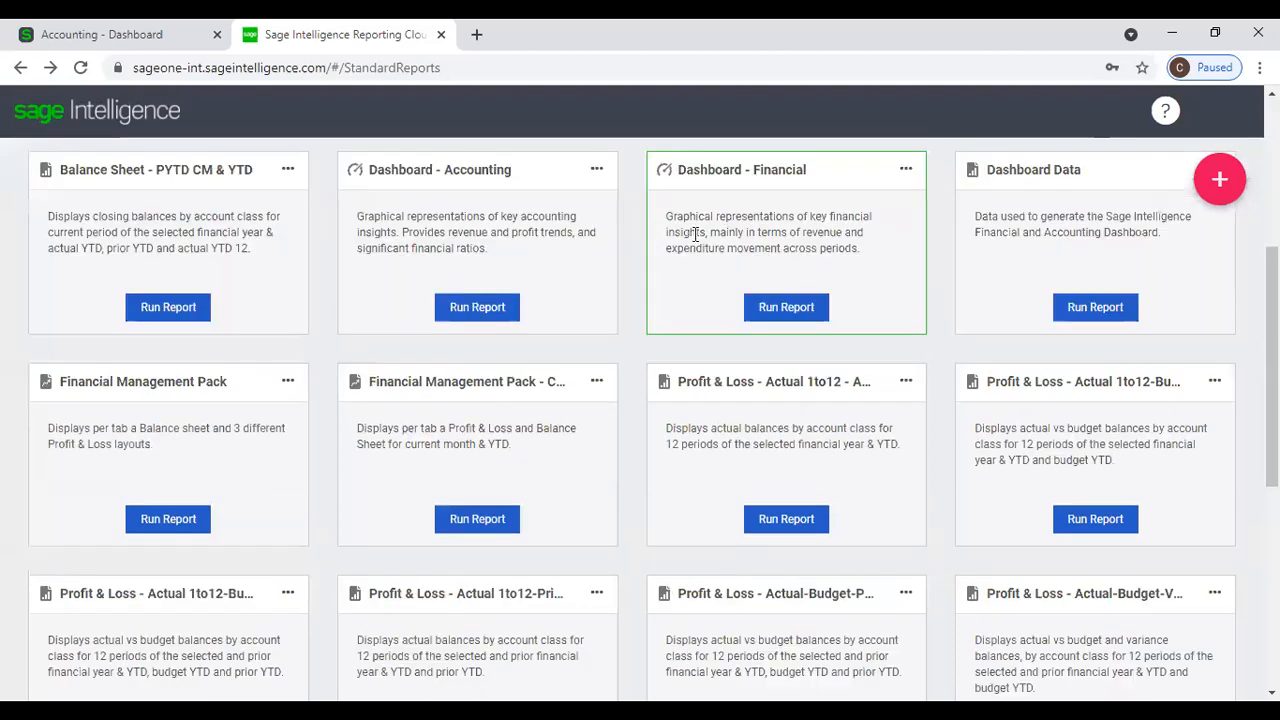
scroll(849, 274, "up", 2)
scroll(757, 427, "down", 2)
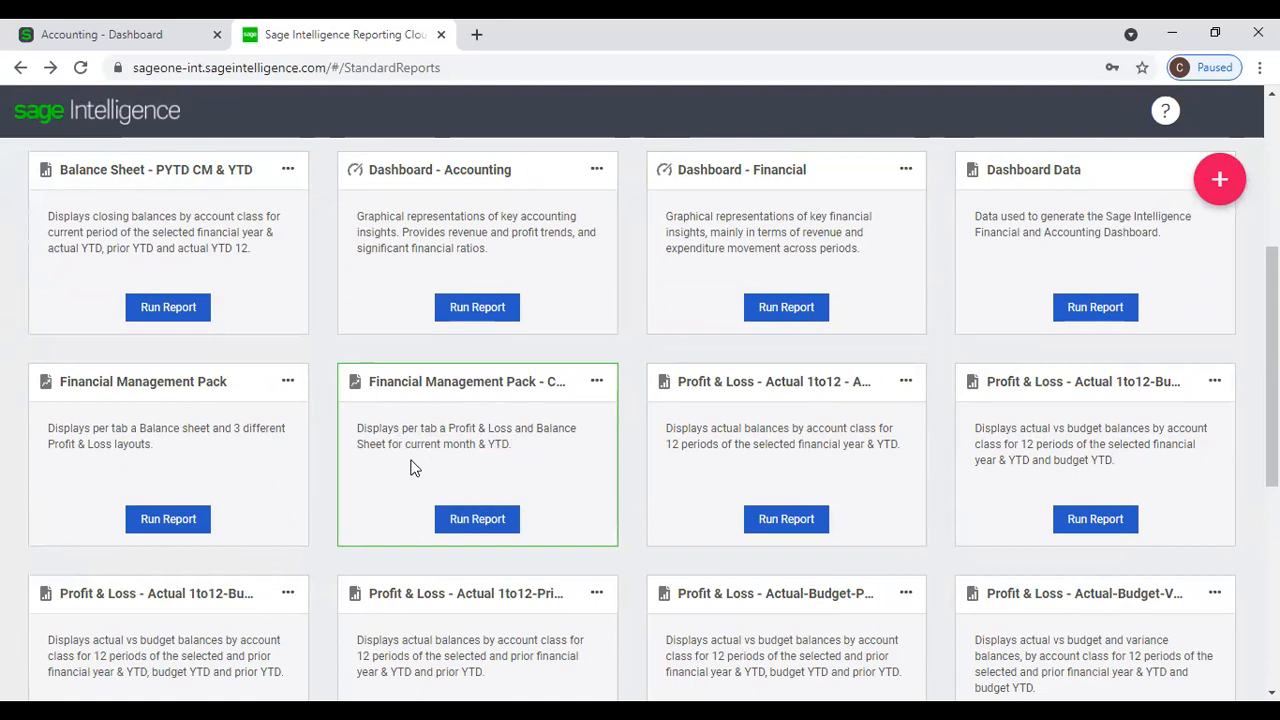
left_click(493, 522)
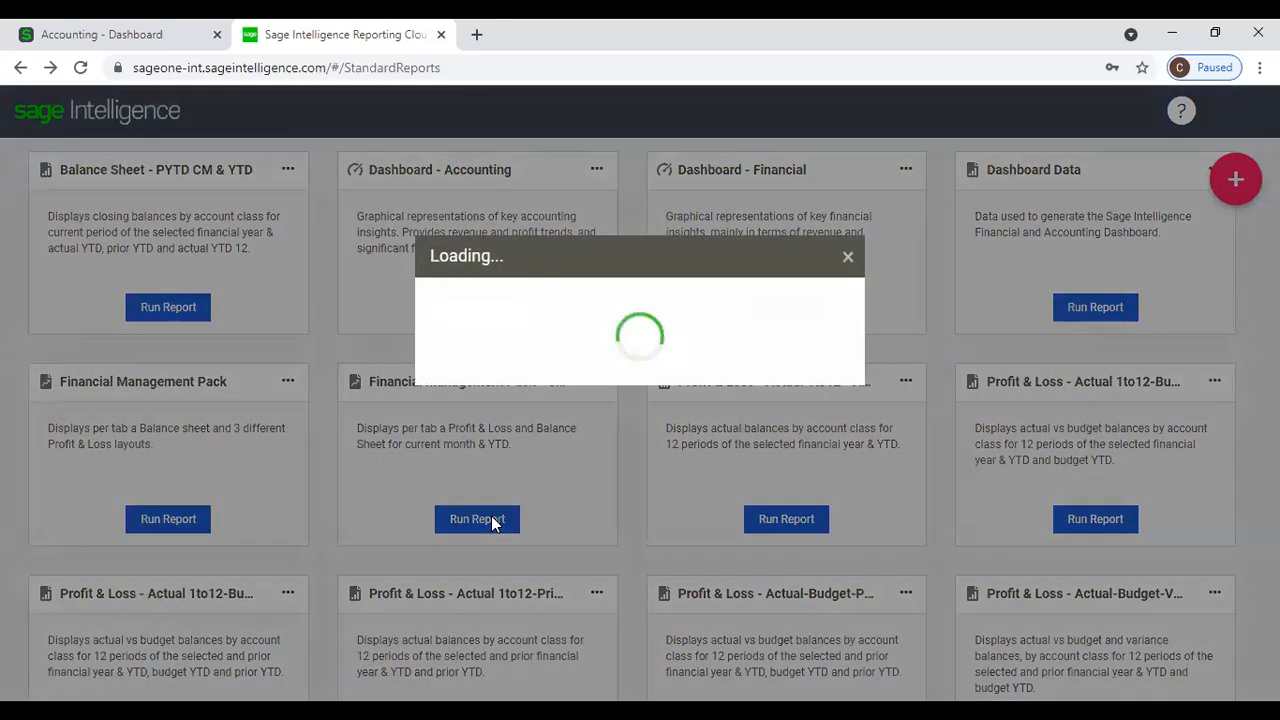
left_click(672, 314)
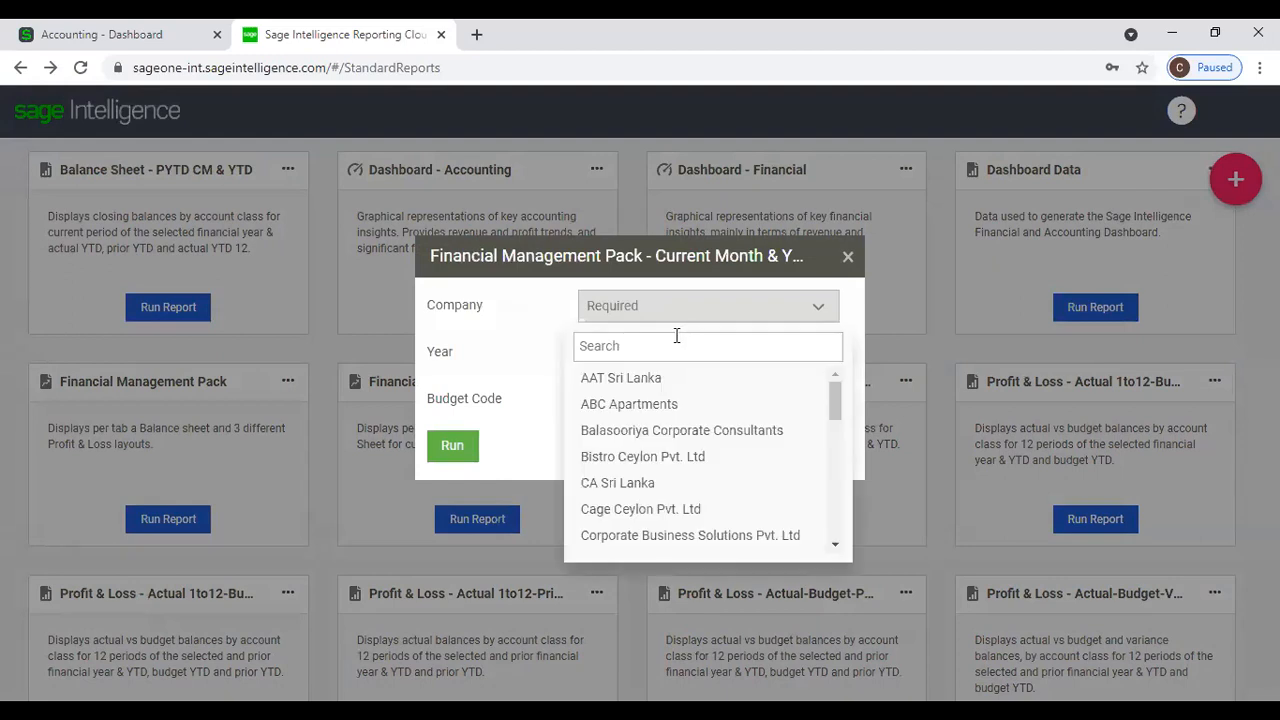
type("P")
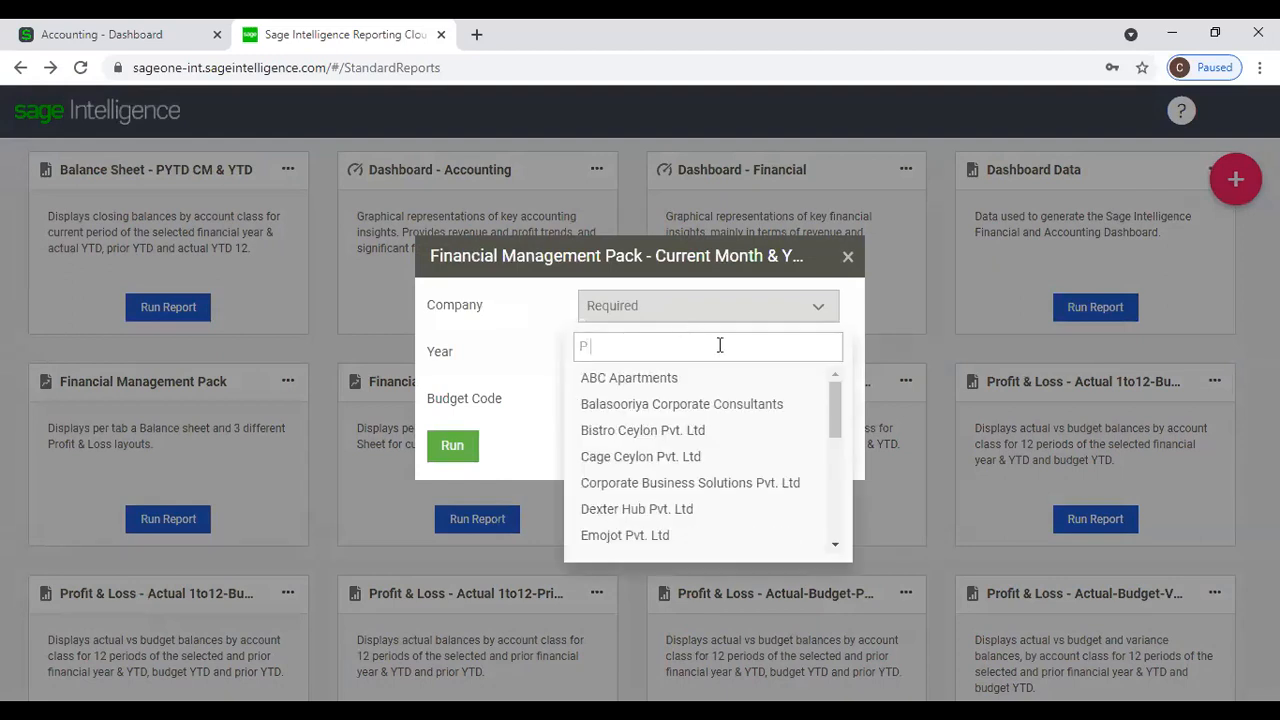
type(" W")
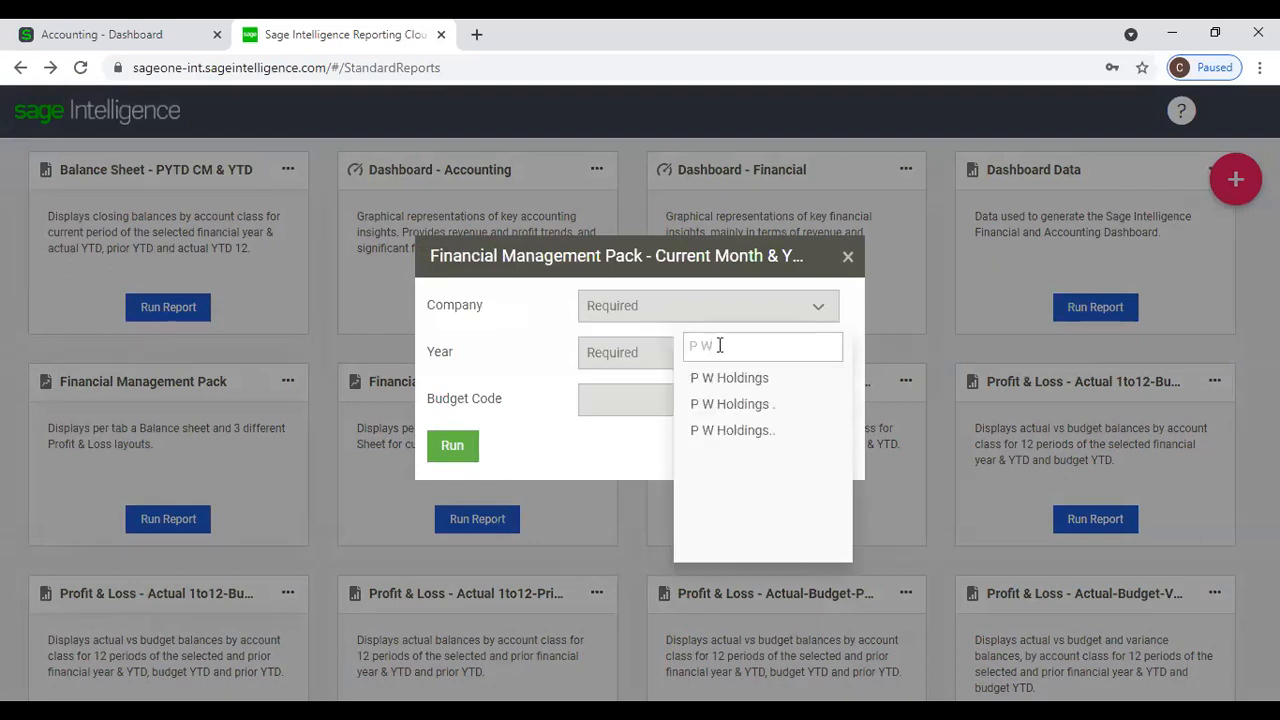
left_click(740, 404)
Set the year to 2021 and the budget code to RUH, and run the financial management pack.
left_click(673, 358)
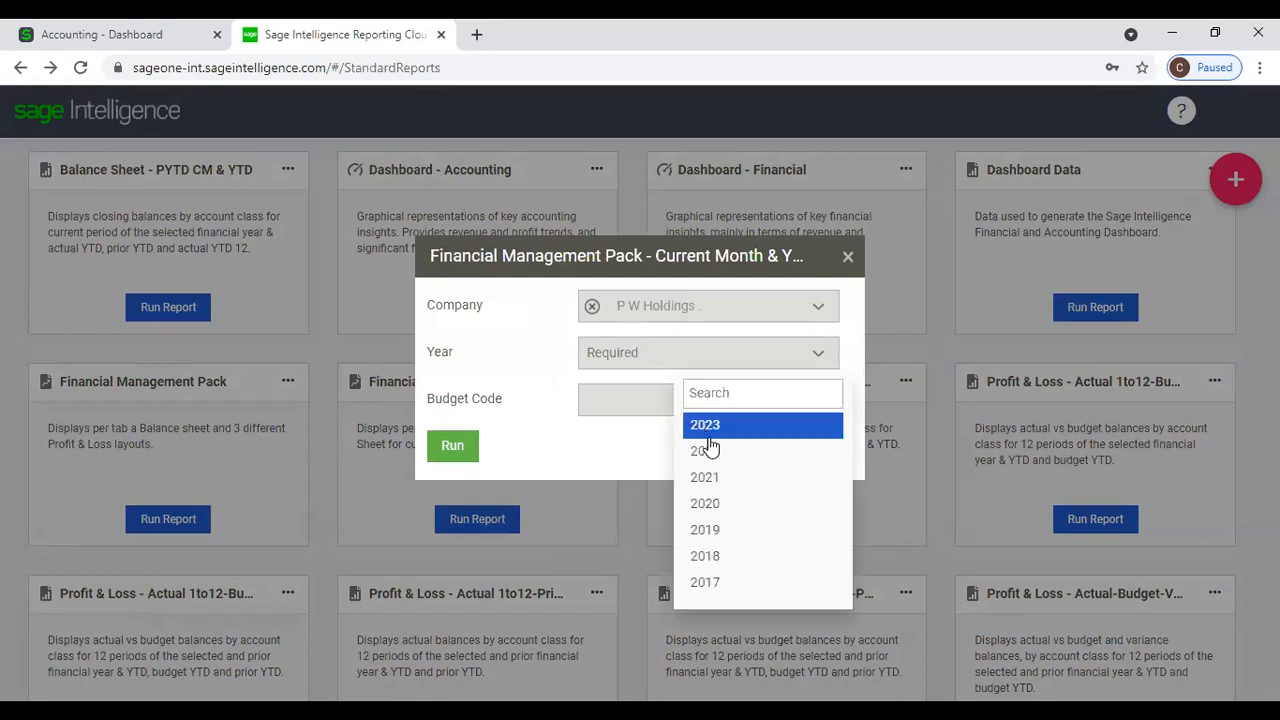
left_click(722, 482)
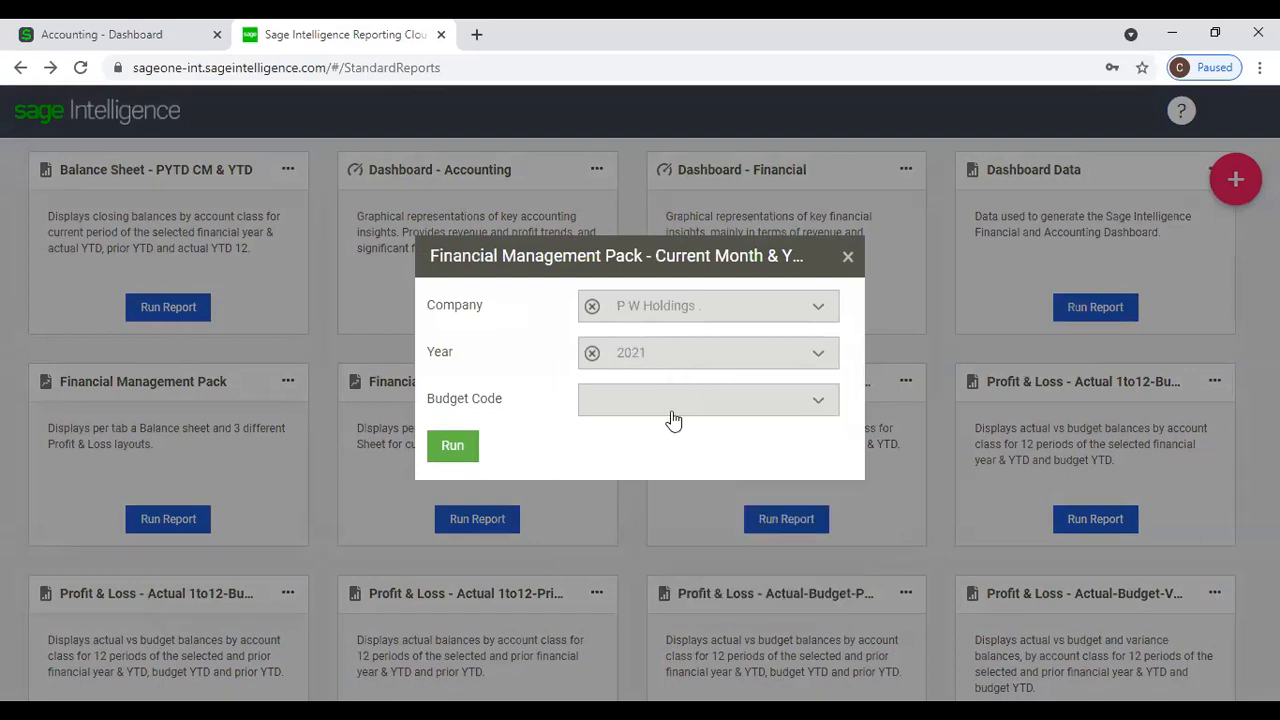
left_click(673, 410)
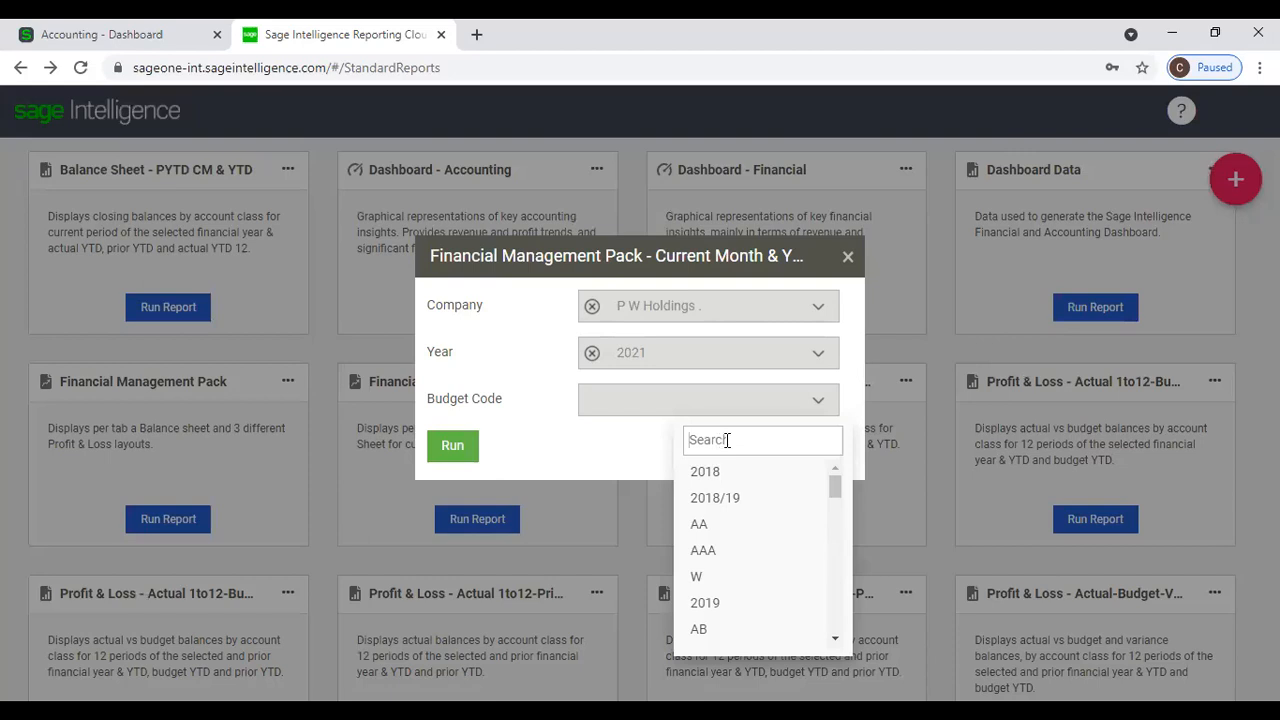
type("RUH")
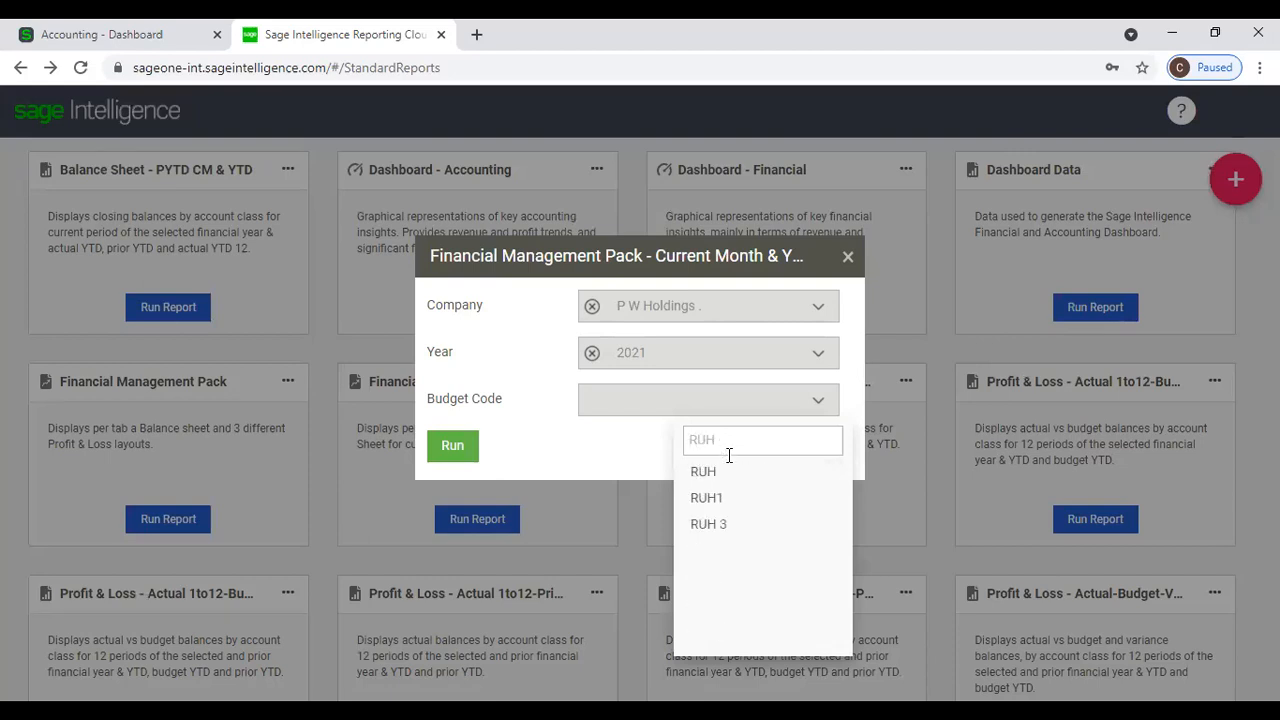
left_click(703, 471)
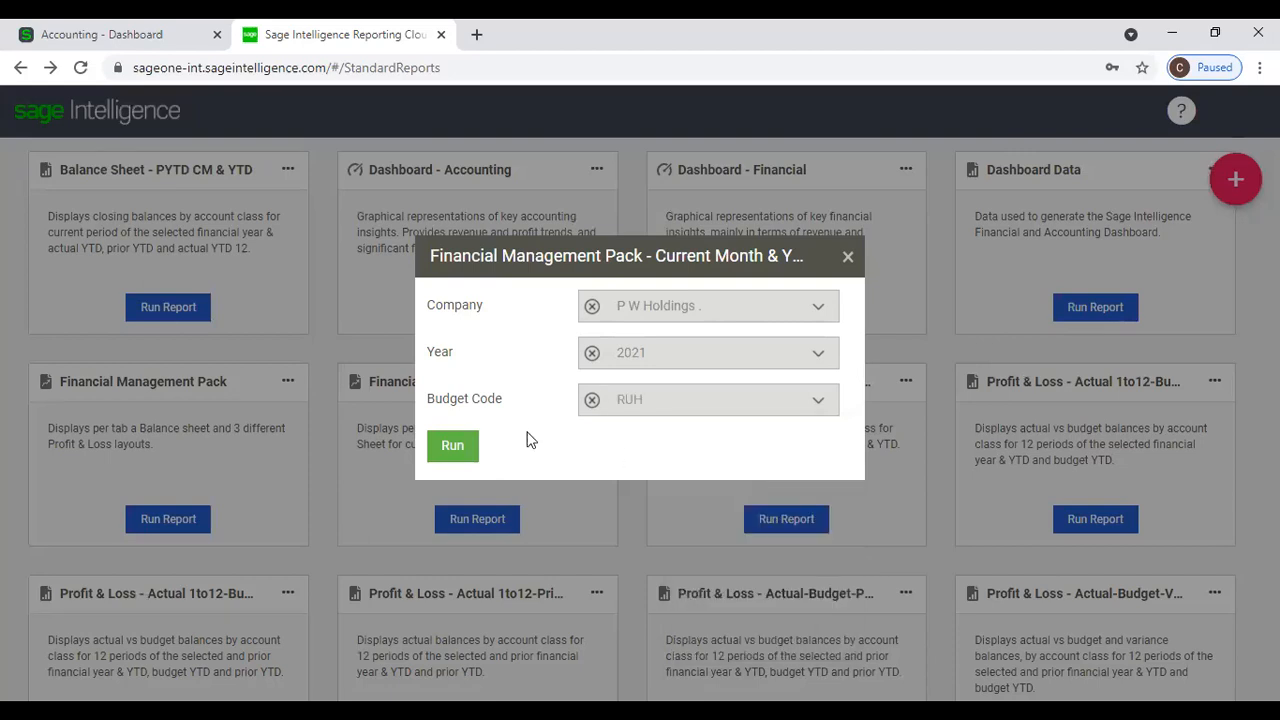
left_click(465, 447)
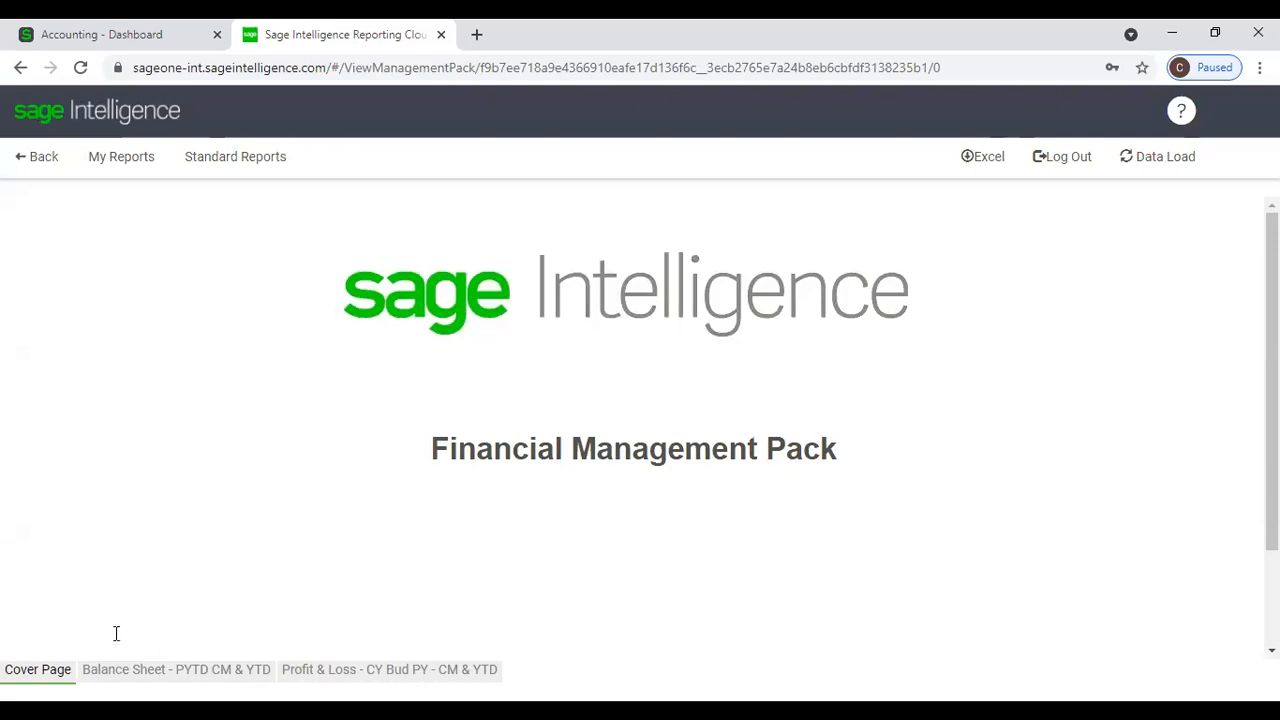
Examine the pack's Balance Sheet - PYTD CM & YTD and Profit & Loss - CY Bud PY - CM & YTD pages.
left_click(51, 676)
left_click(104, 671)
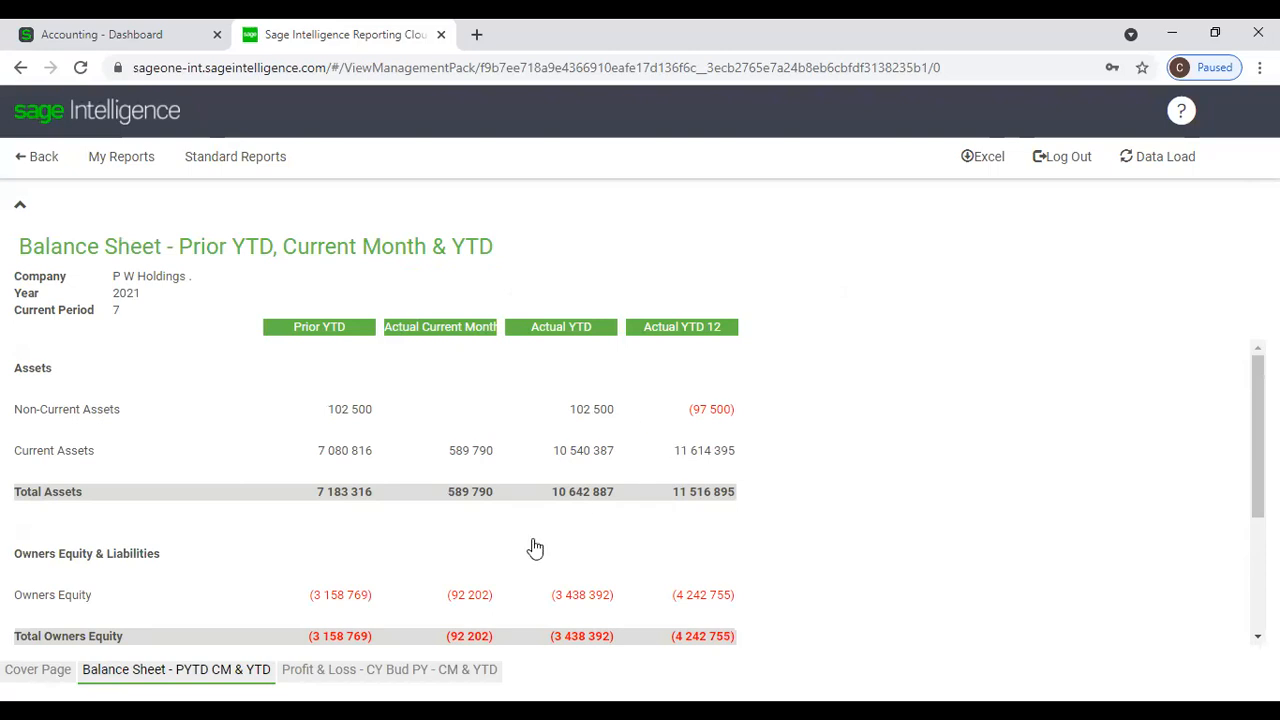
left_click(360, 669)
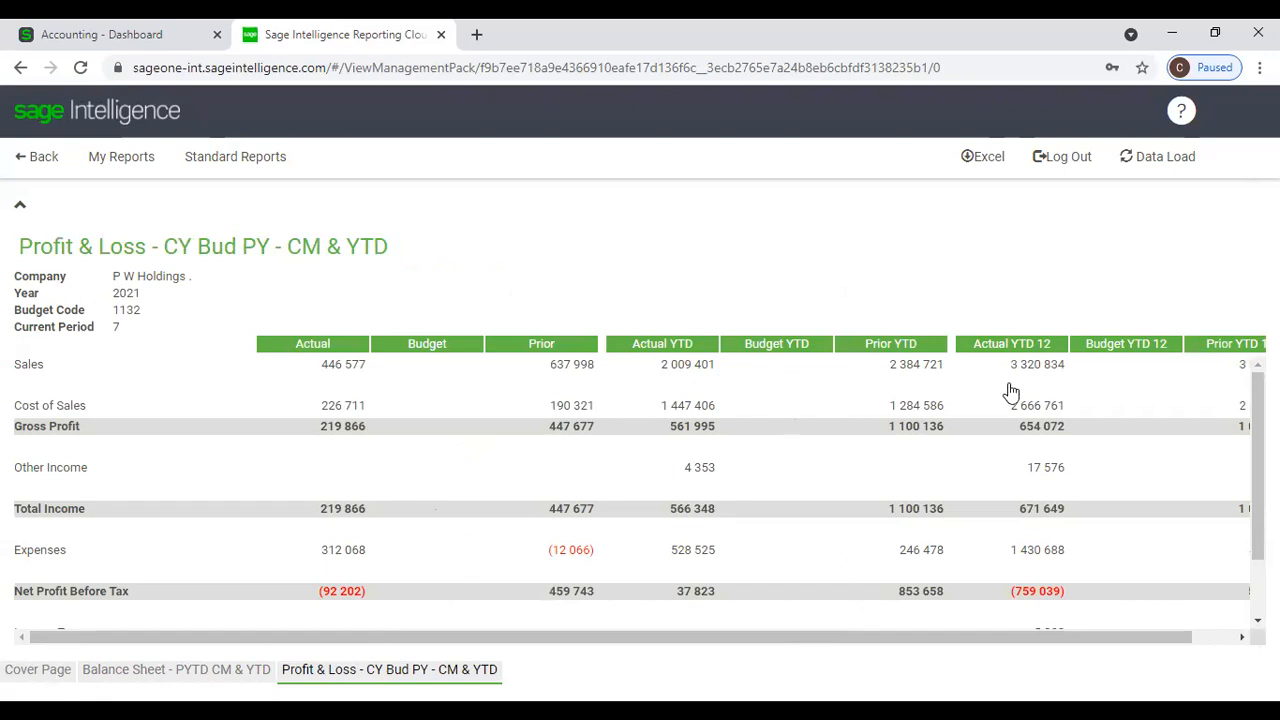
left_click_drag(1104, 636, 575, 630)
left_click(1220, 637)
scroll(526, 438, "down", 1)
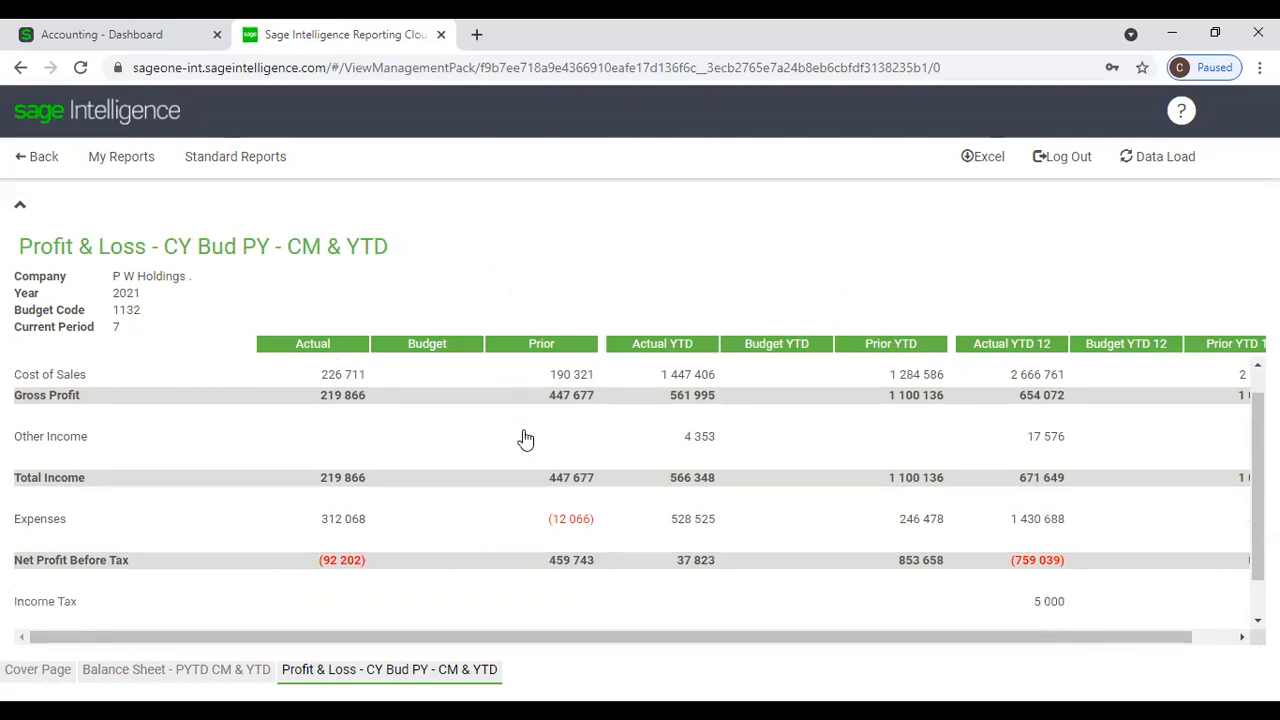
scroll(526, 438, "down", 1)
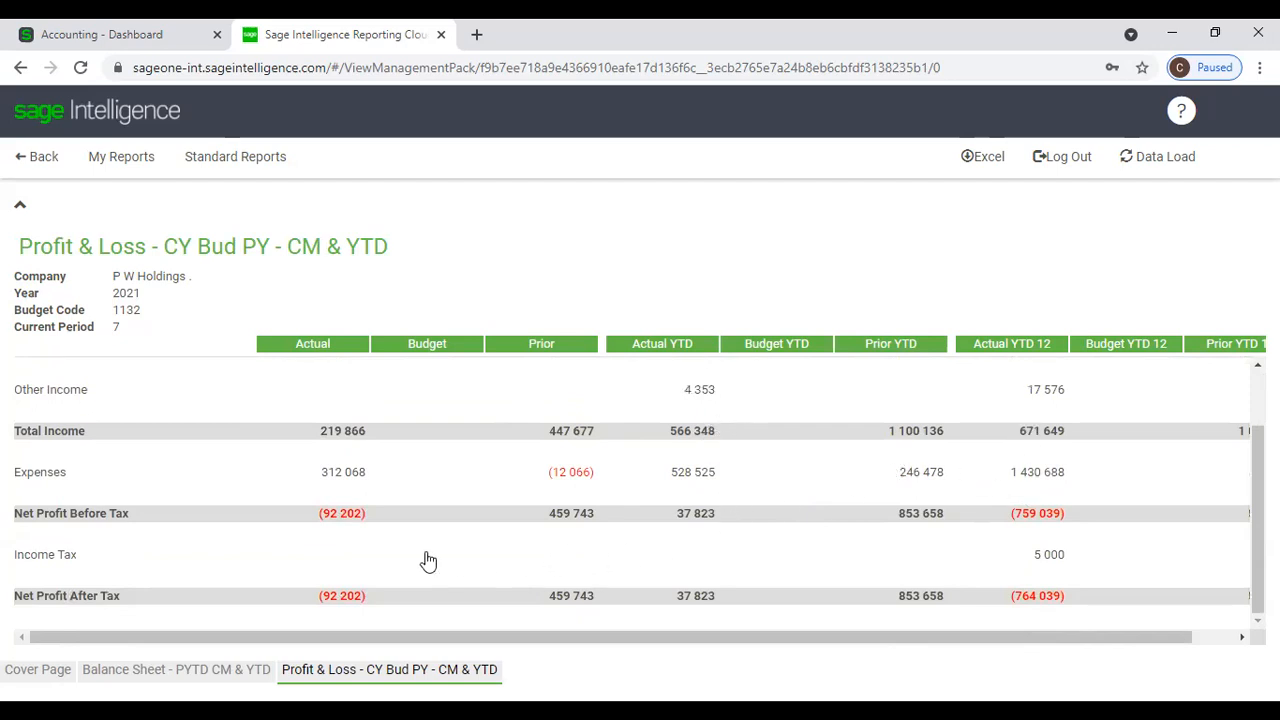
scroll(428, 561, "up", 2)
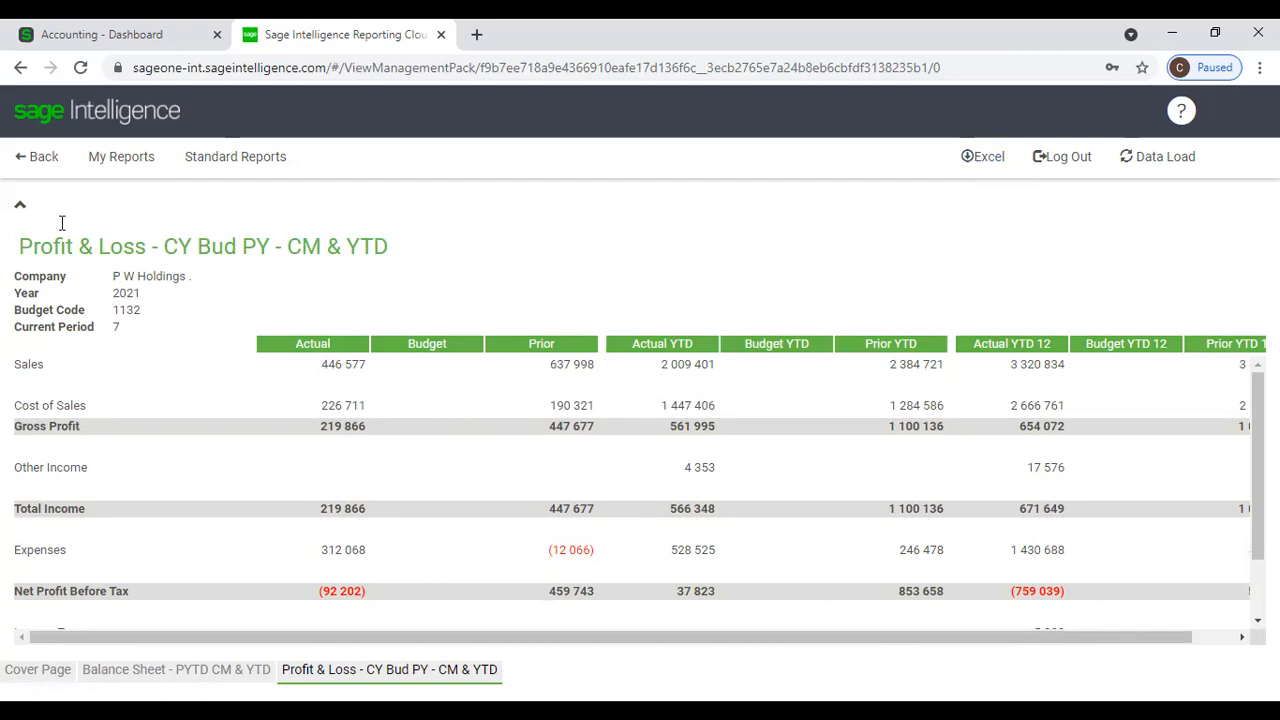
Run the standard report Profit & Loss - CY Bud PY - CM & YTD for "P W Holdings .", year 2021, budget code 2021 New, with account detail.
left_click(25, 158)
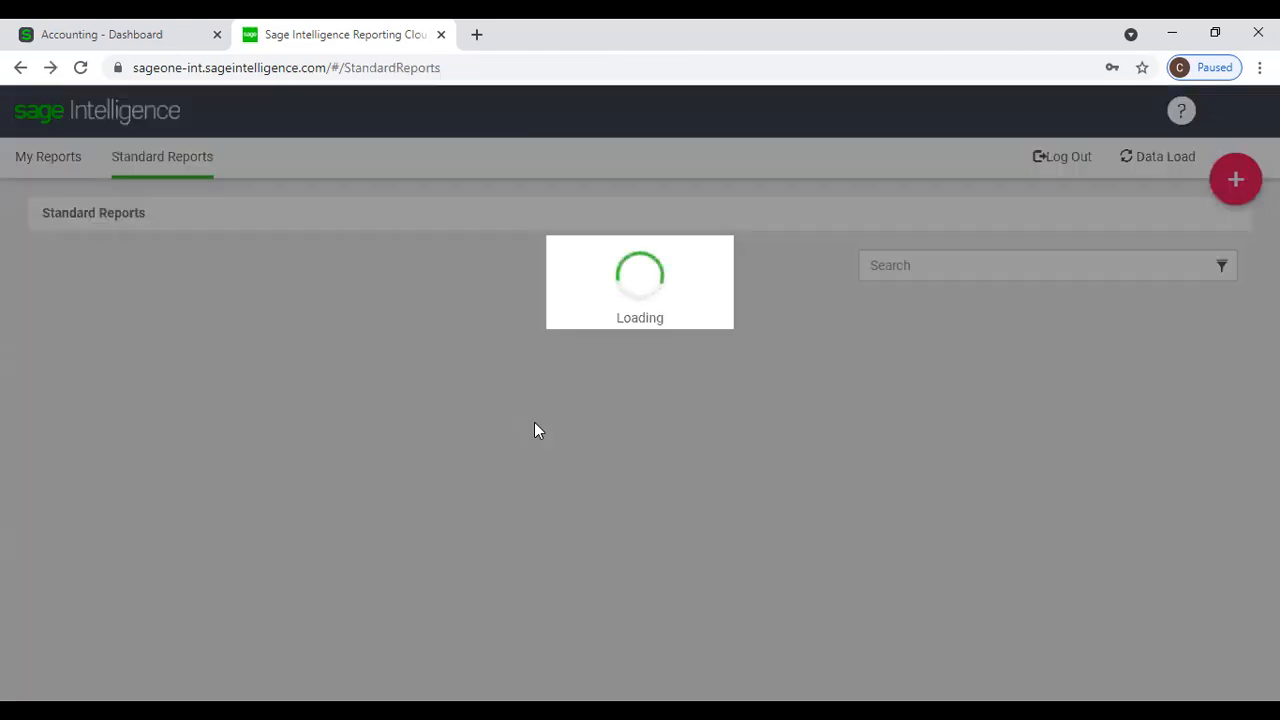
scroll(534, 422, "down", 6)
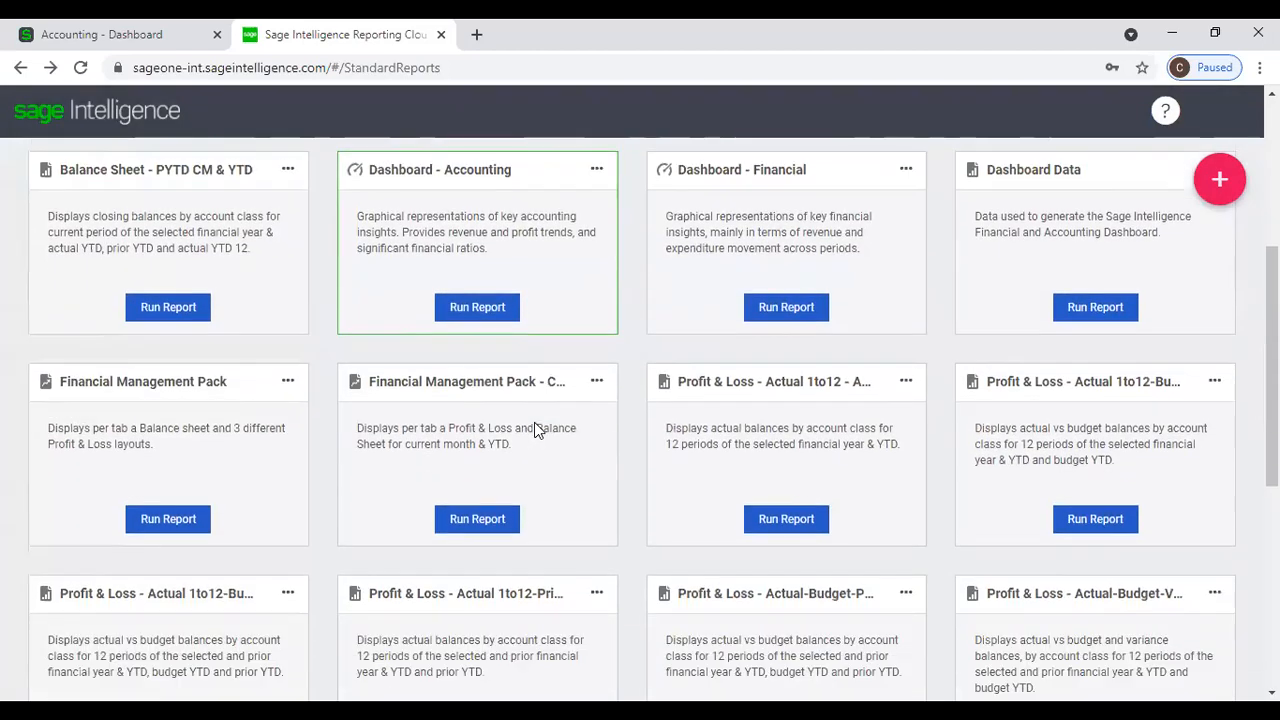
scroll(534, 422, "down", 1)
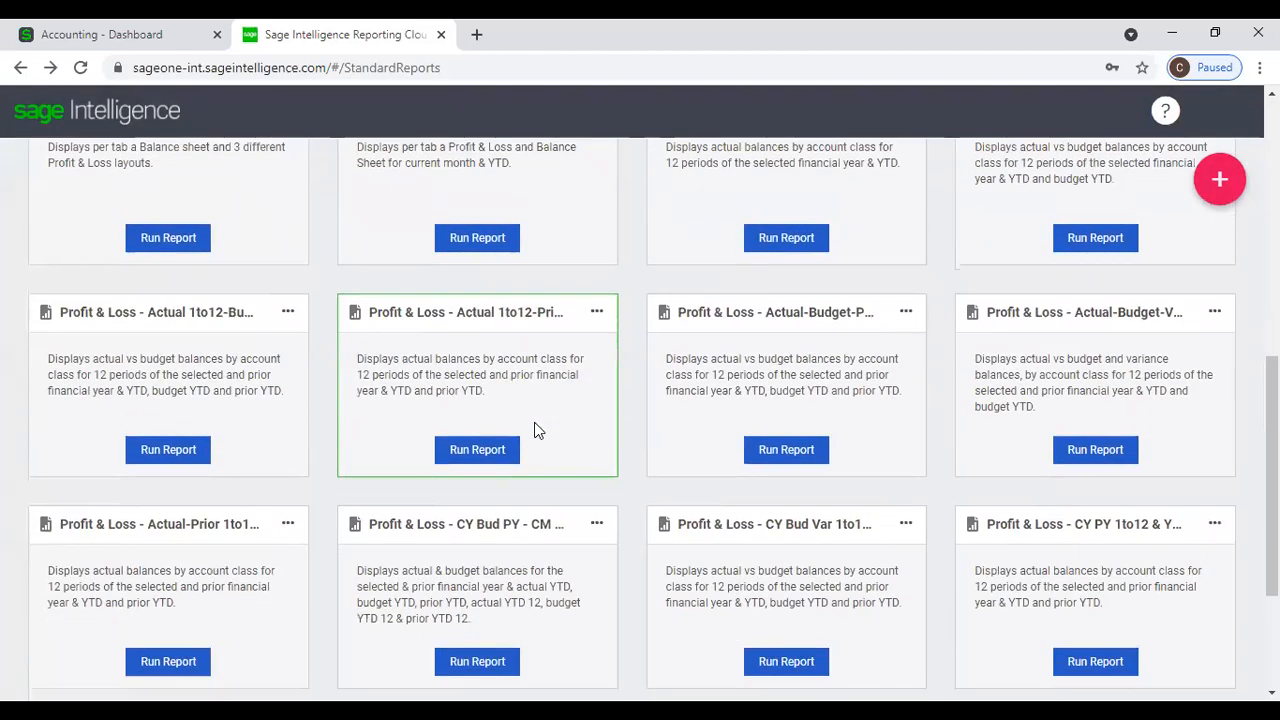
scroll(534, 422, "down", 1)
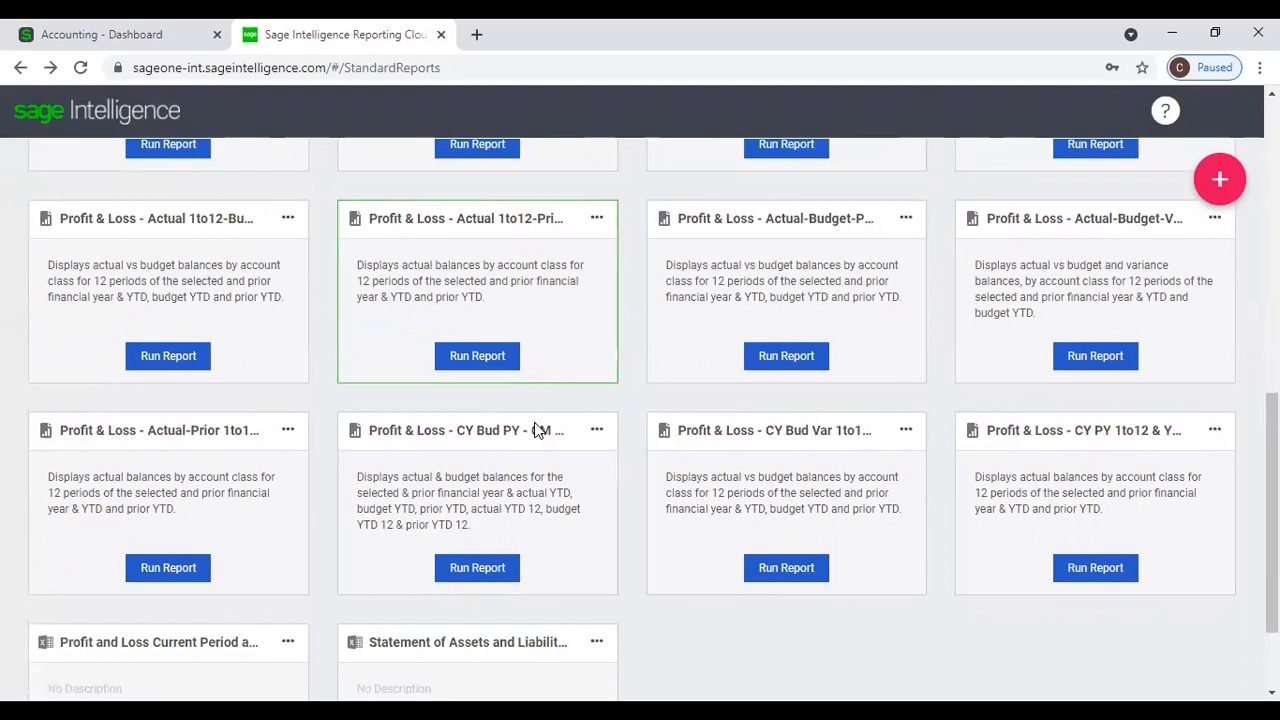
left_click(466, 568)
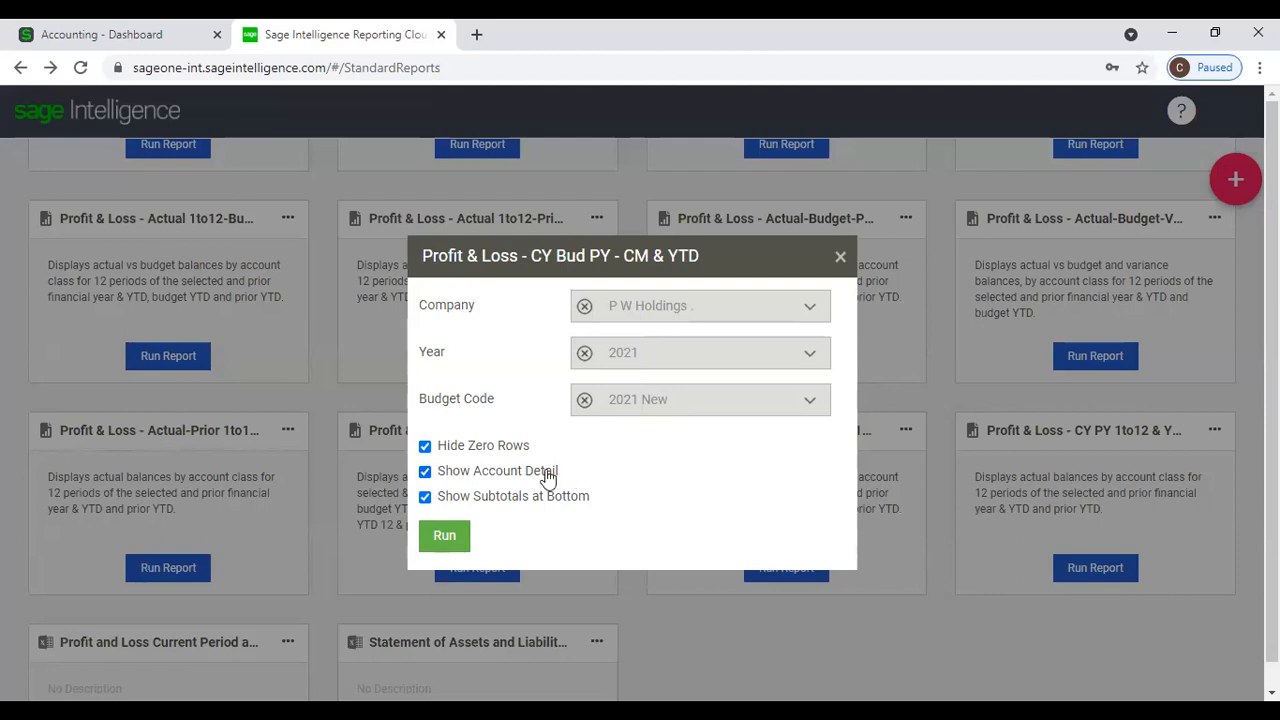
left_click(442, 537)
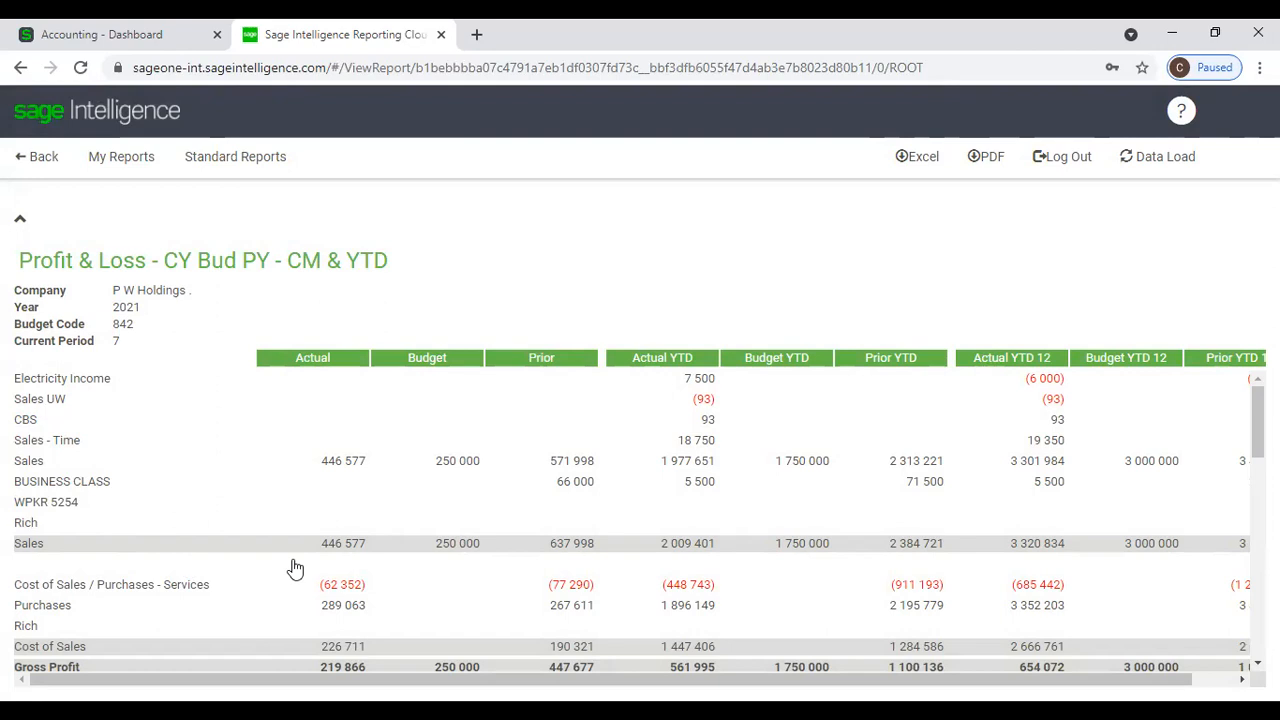
Examine the profit and loss report's sales, cost of sales, income and expense account lines, and return to the standard reports.
scroll(320, 550, "down", 2)
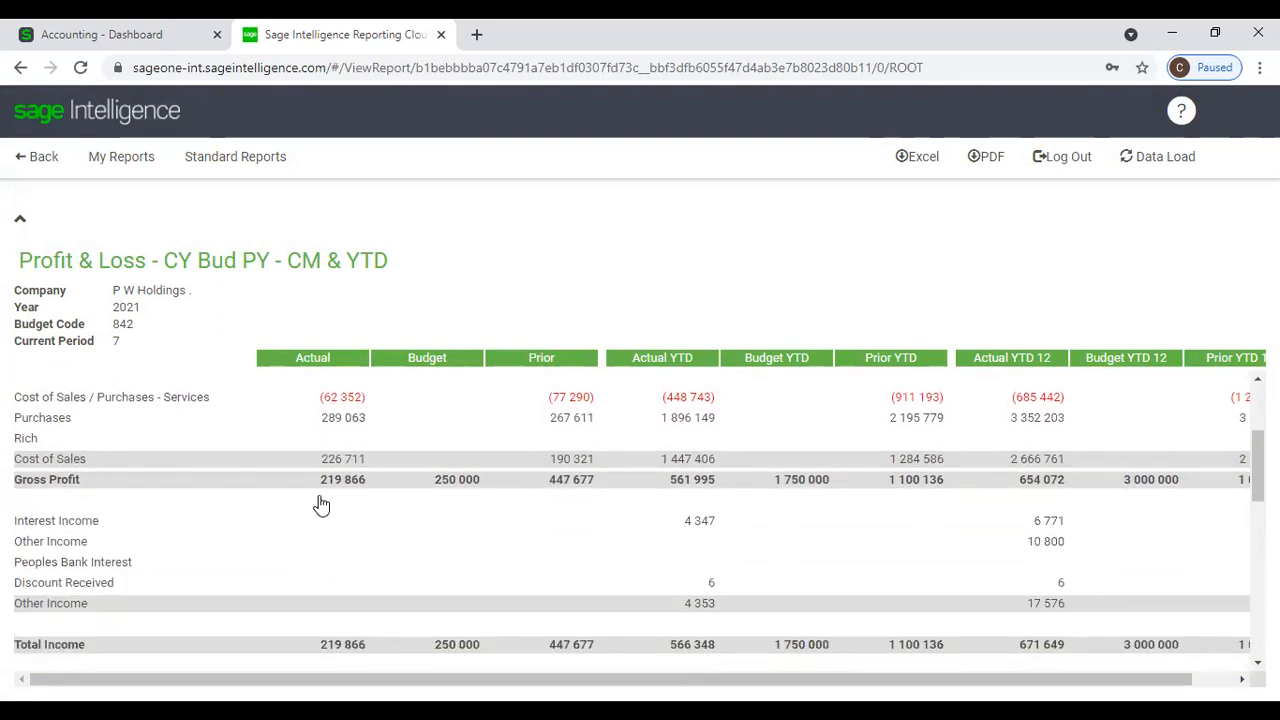
scroll(320, 506, "up", 2)
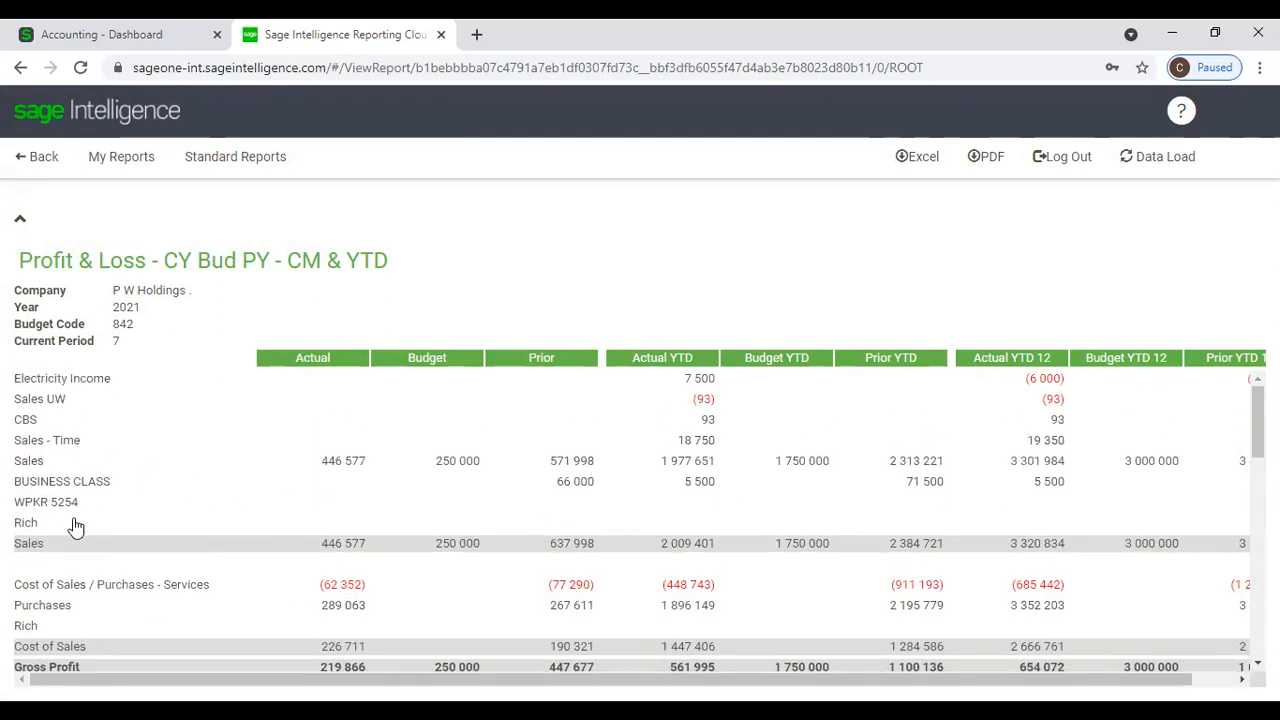
scroll(76, 525, "down", 2)
scroll(76, 525, "down", 3)
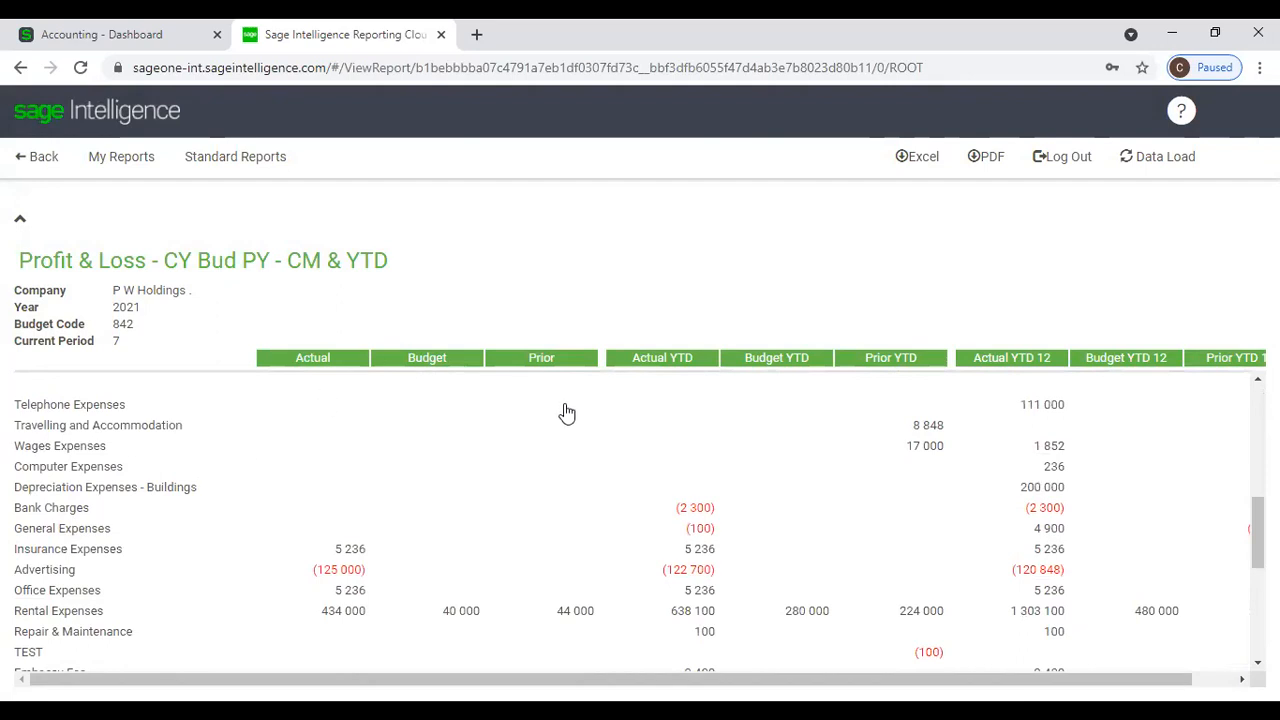
left_click_drag(650, 679, 651, 679)
scroll(909, 563, "up", 5)
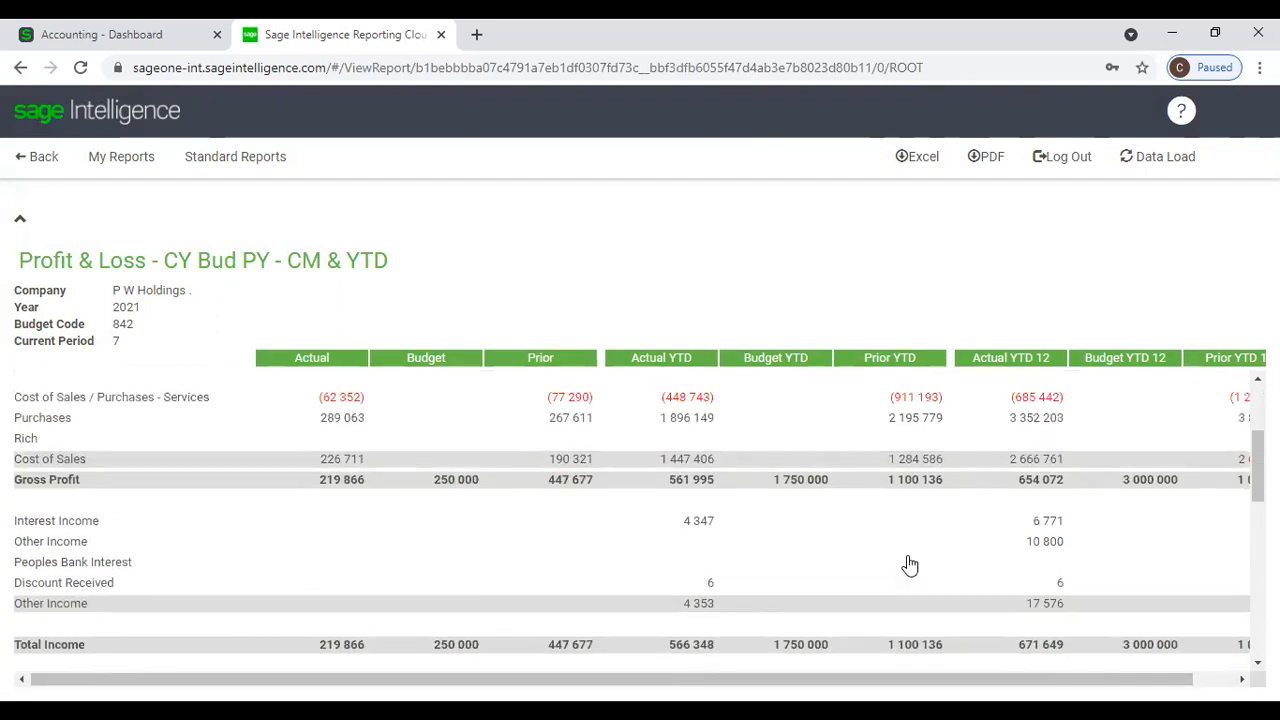
left_click(32, 158)
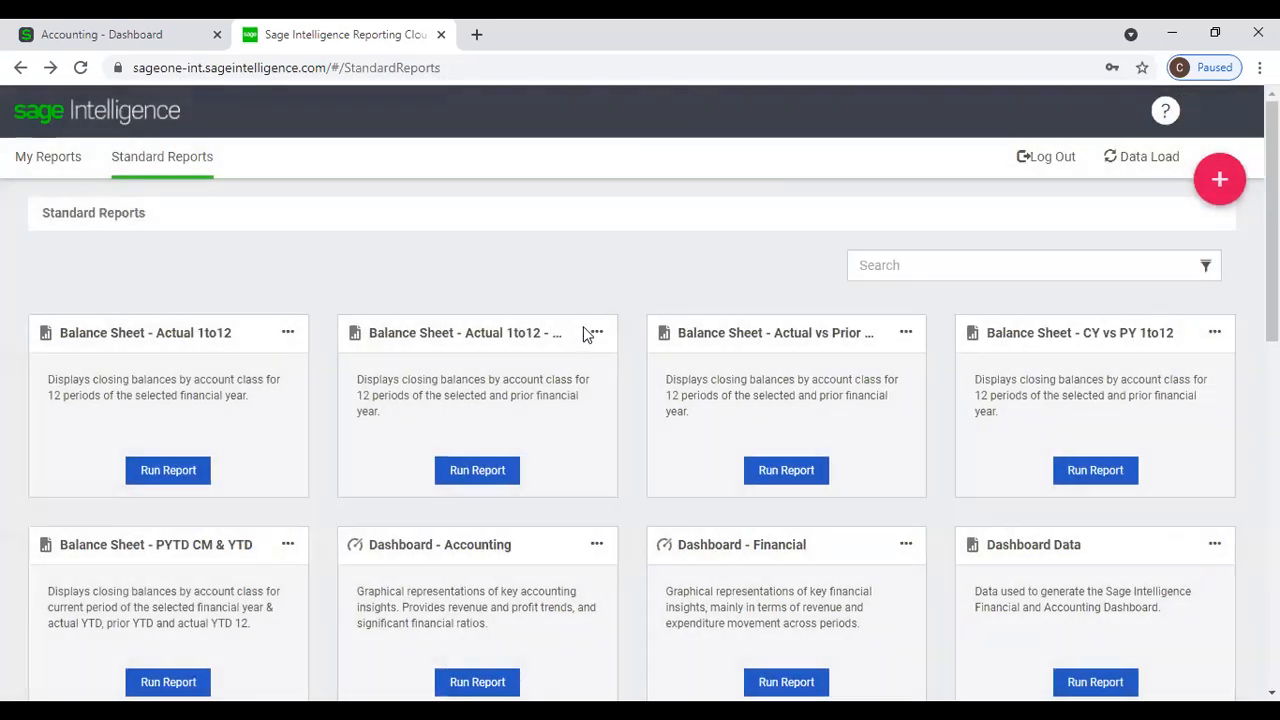
Look over the standard reports and the second balance sheet report's options, and open the choices for creating new reports and packs.
left_click(594, 333)
left_click(592, 463)
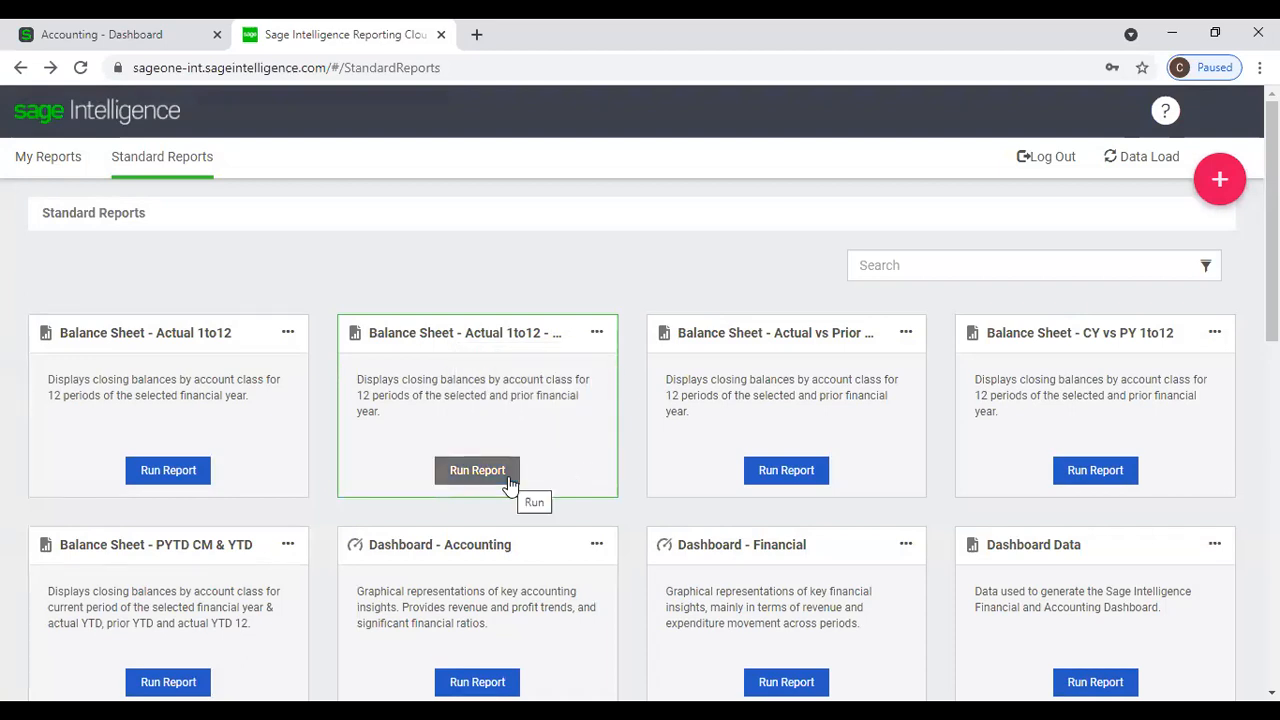
scroll(607, 455, "down", 2)
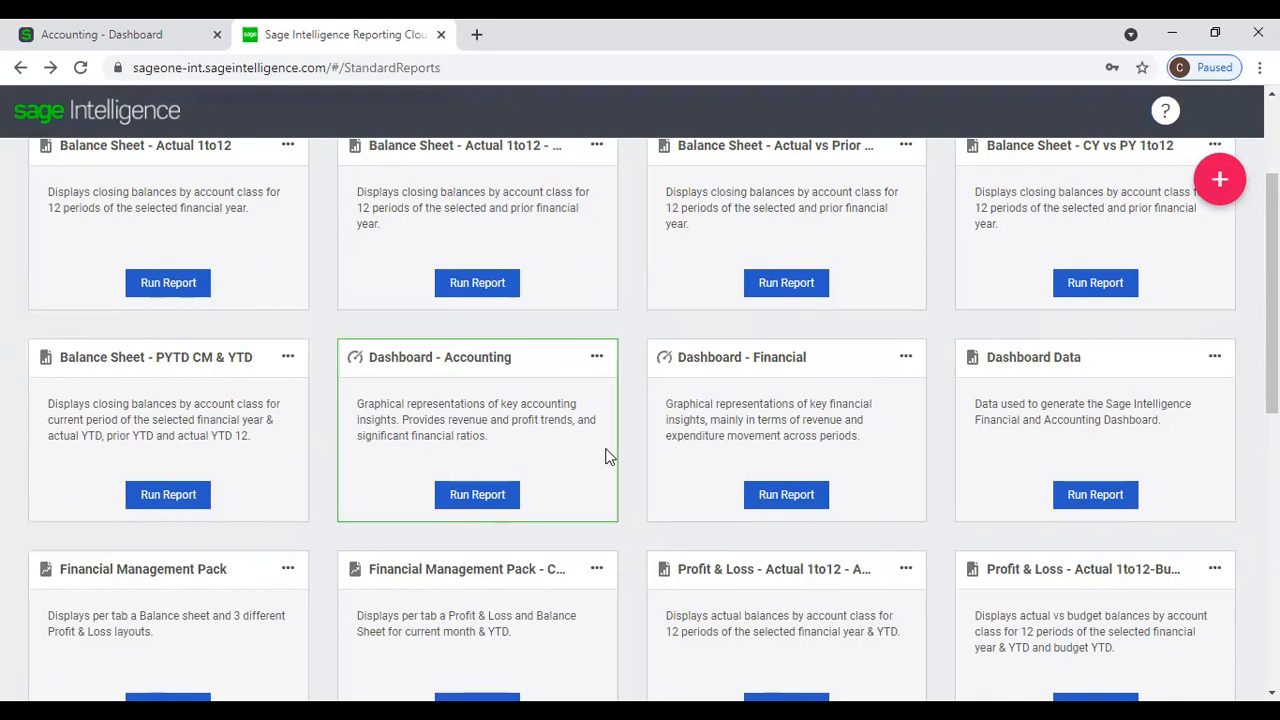
scroll(605, 456, "down", 5)
scroll(605, 456, "up", 2)
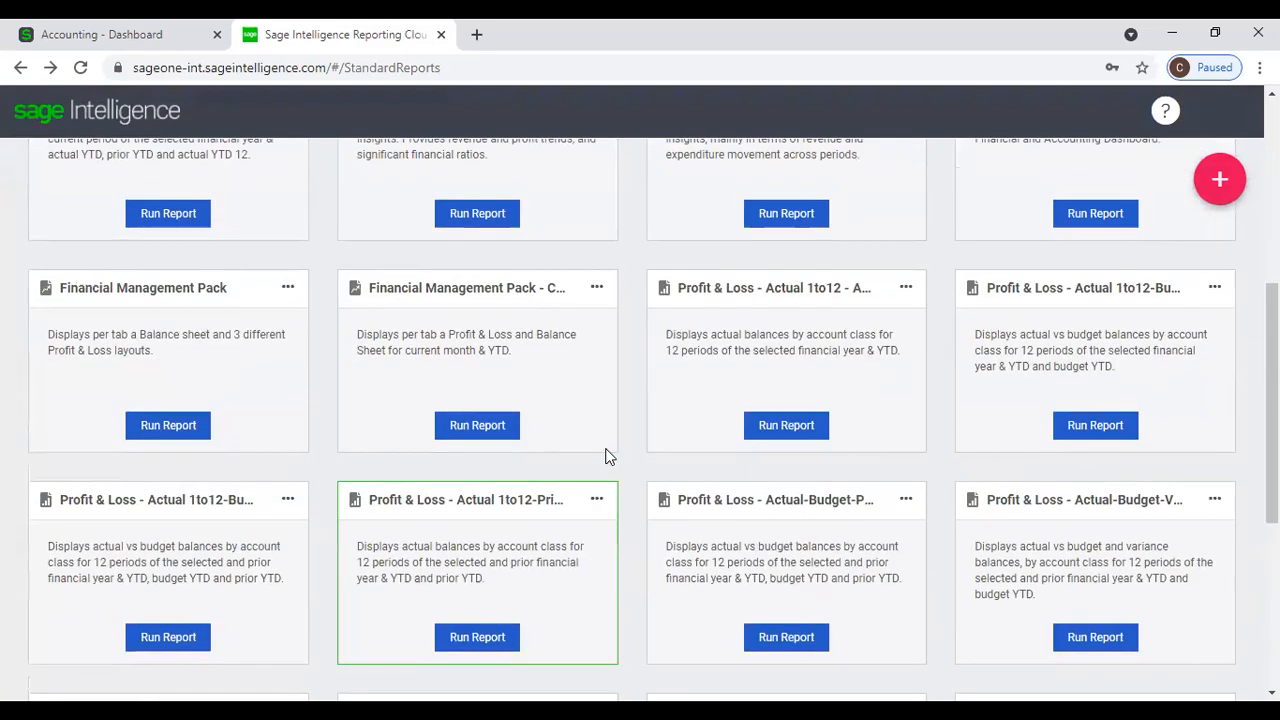
scroll(605, 456, "up", 4)
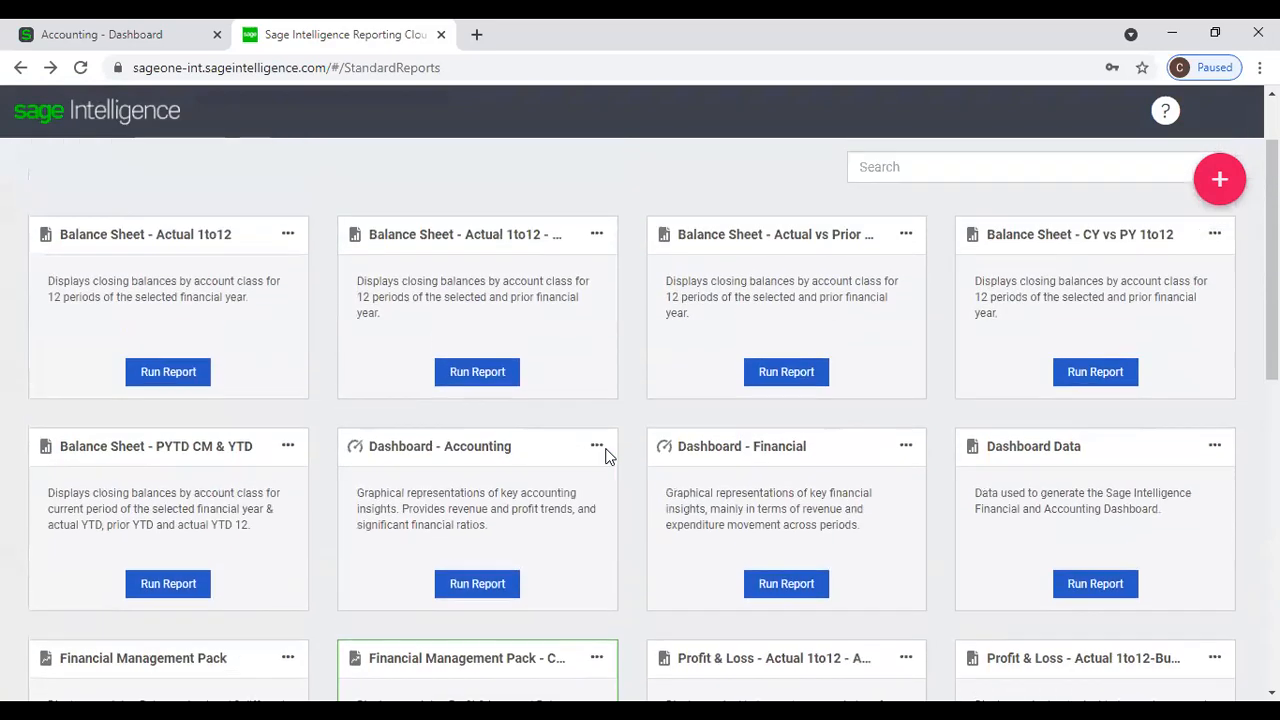
left_click(1234, 180)
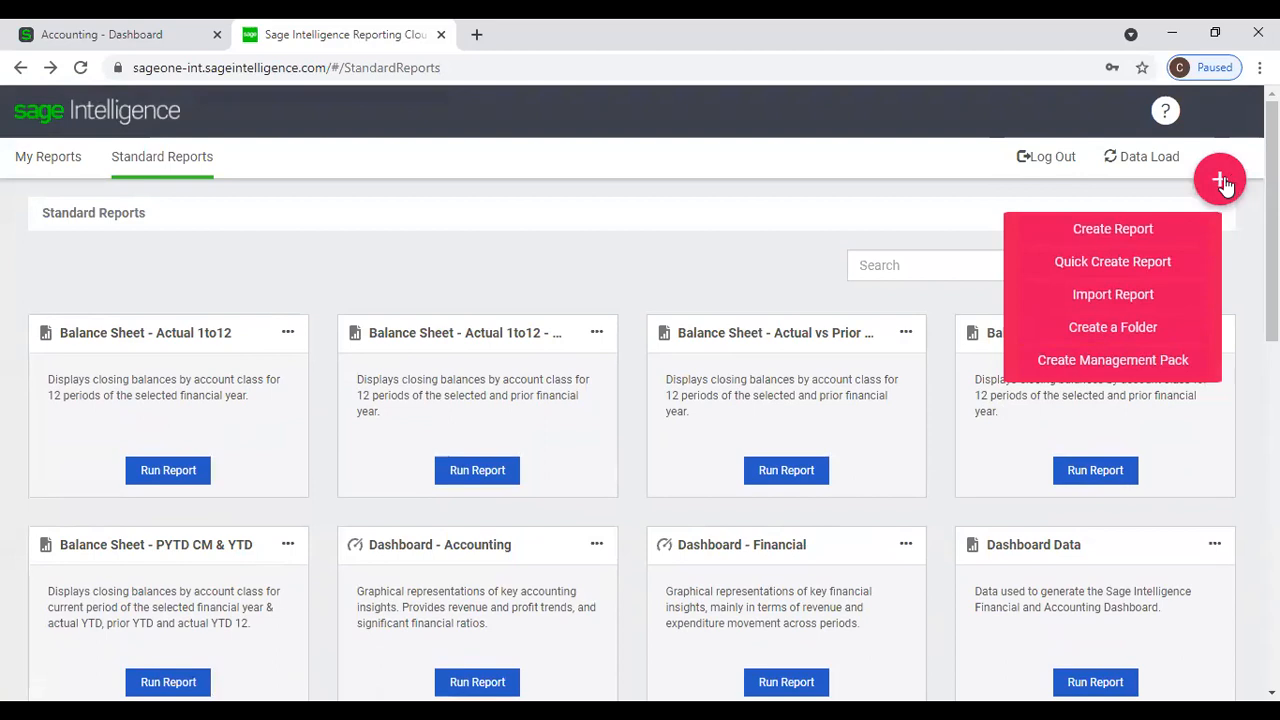
Start creating a new report and name it "RUH B P & L".
left_click(1158, 231)
left_click(639, 305)
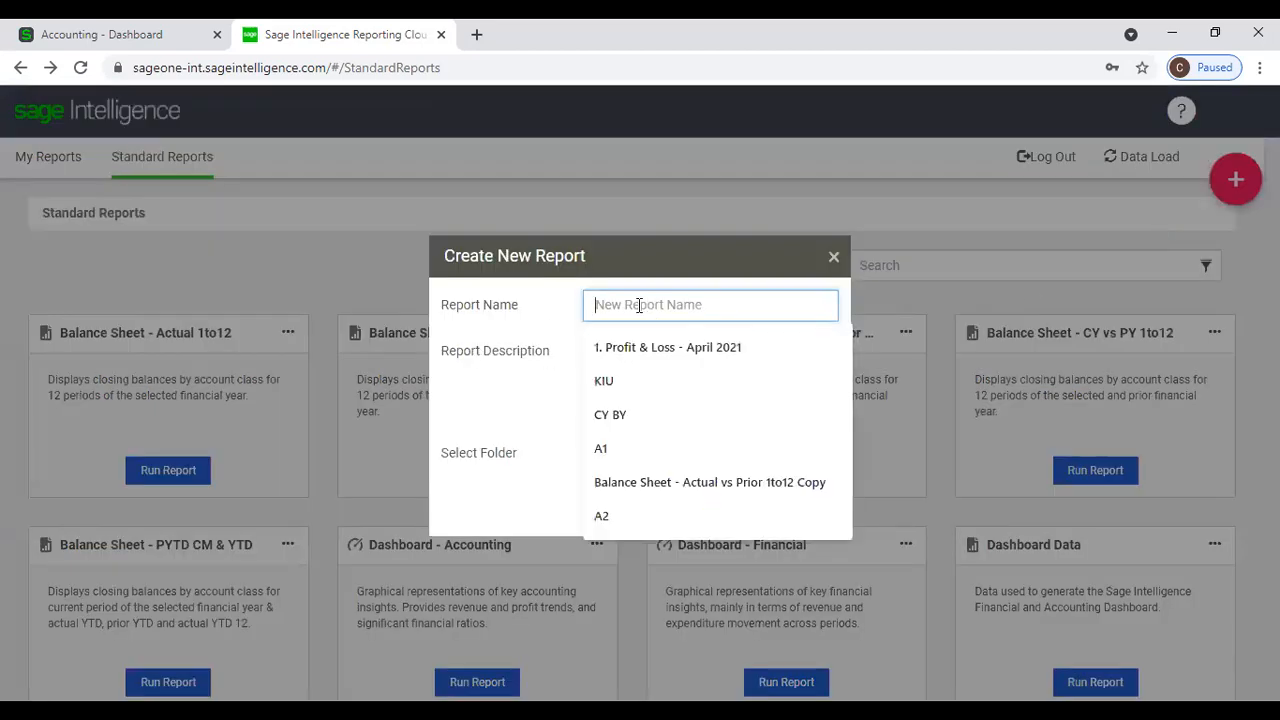
type("RUH")
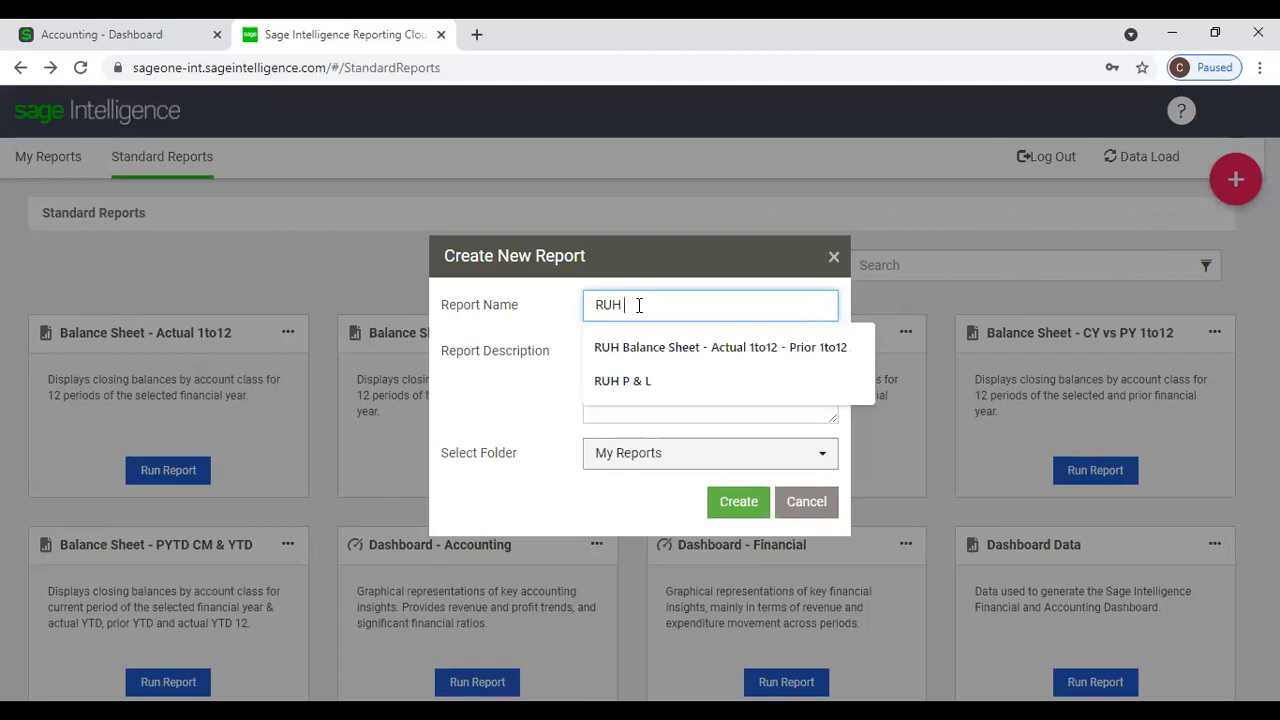
type(" B")
key("Tab")
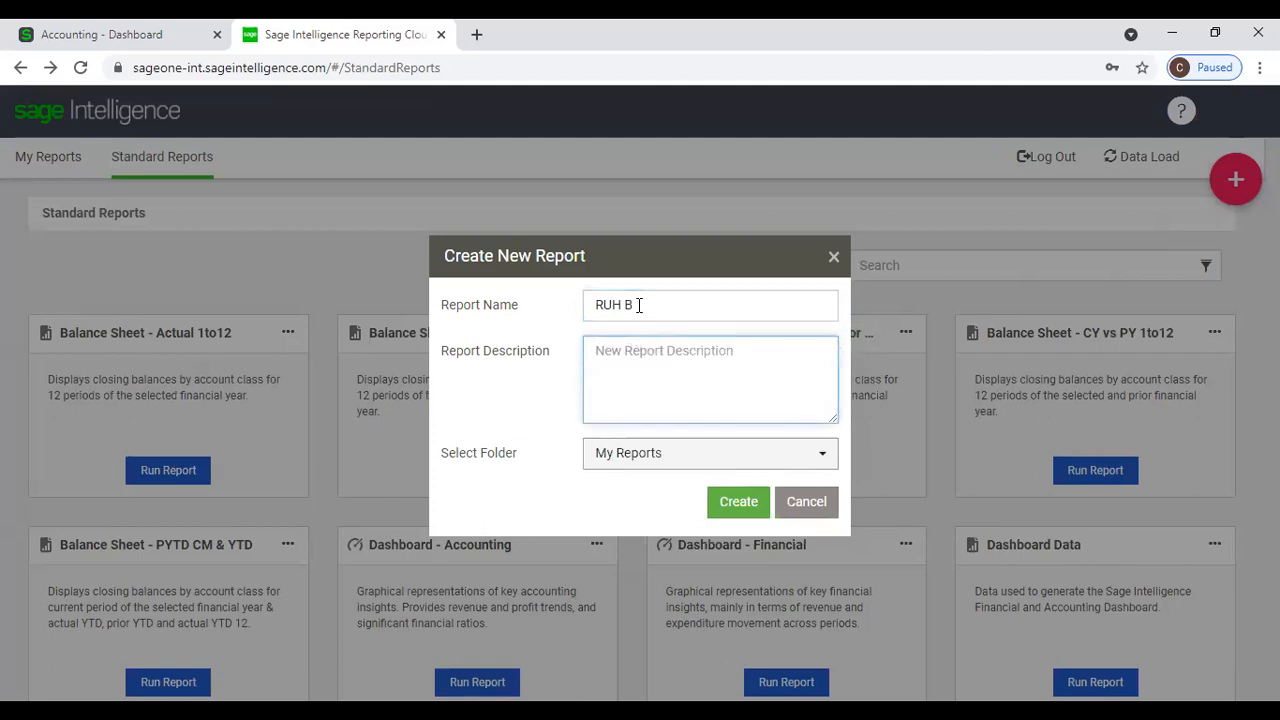
left_click(639, 305)
type("P ")
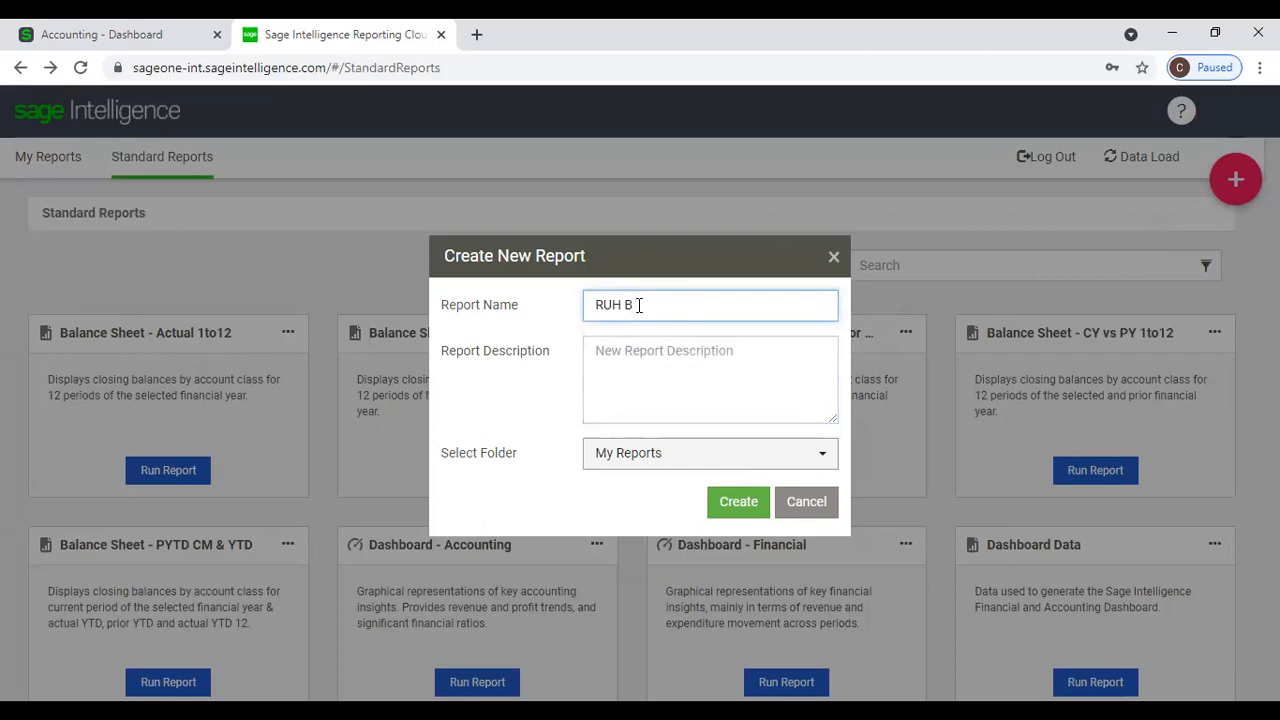
type("& L")
key("Tab")
Enter "Profit & Loss" as the report description, keep the My Reports folder, and create the report.
type("P")
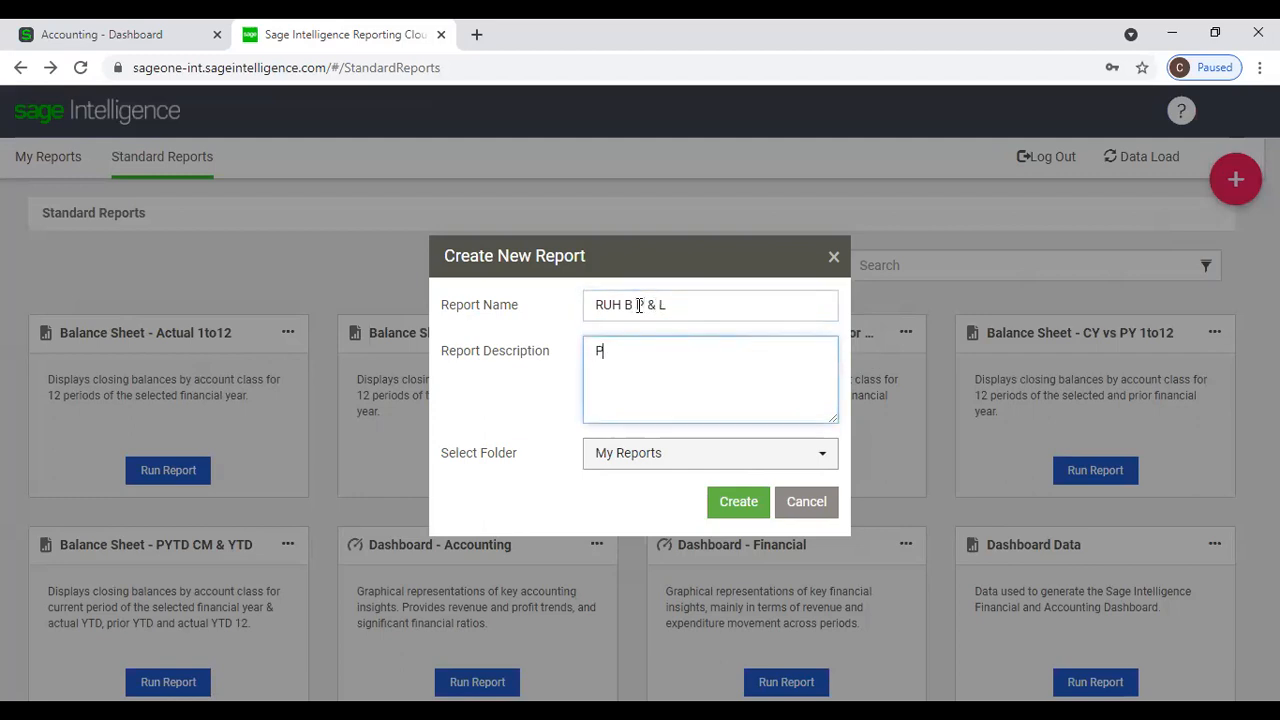
type("rofit & Loss")
left_click(663, 462)
left_click(663, 470)
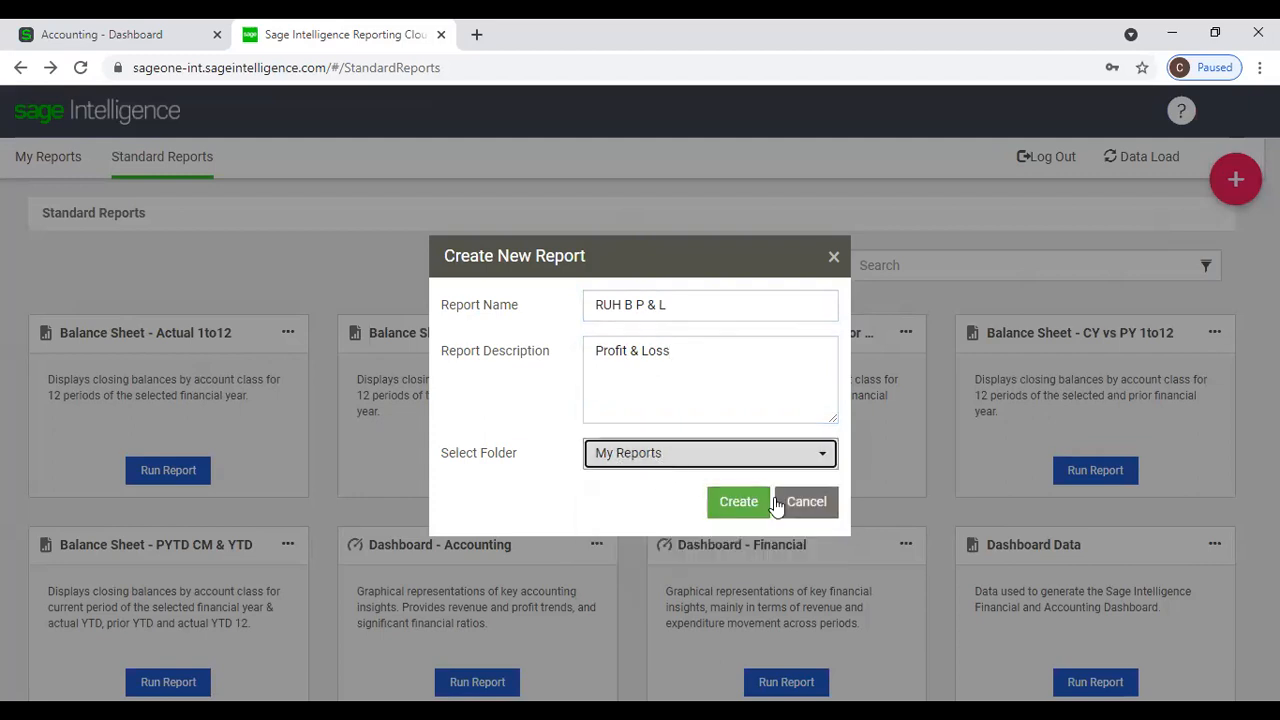
left_click(752, 503)
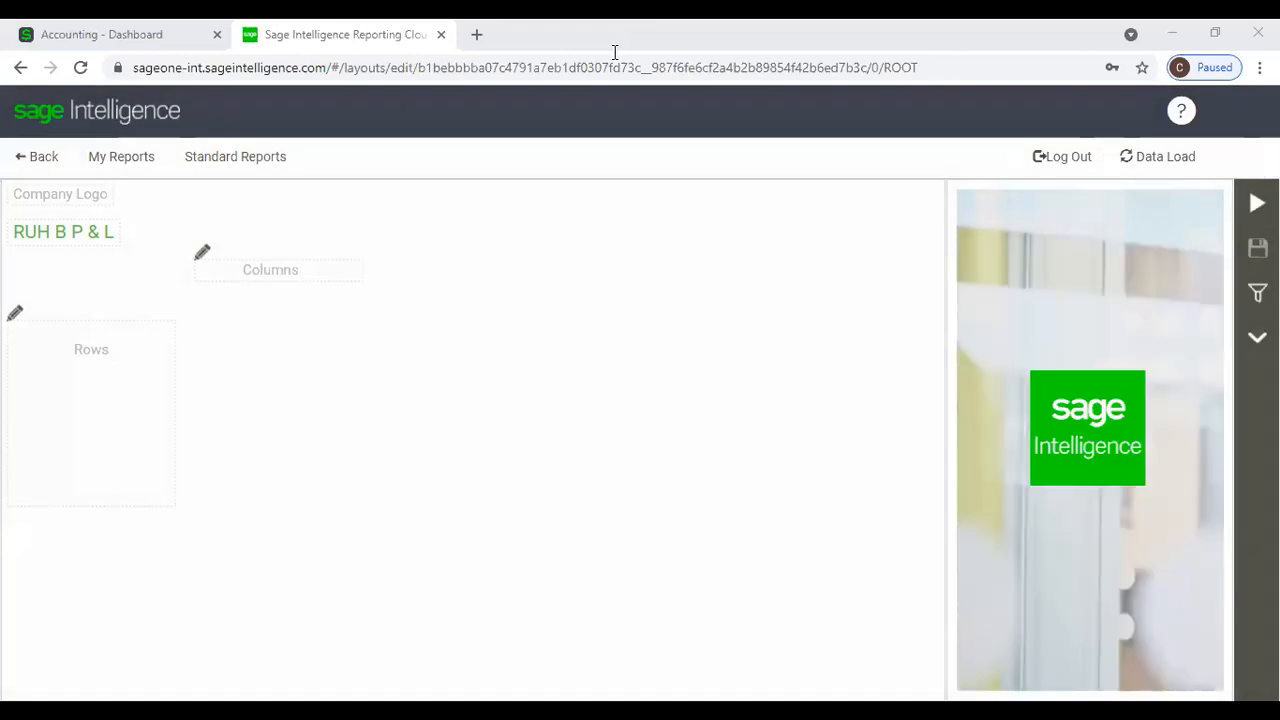
Fill the report's columns with the quick-add set "Profit & Loss - Actual vs Budget".
left_click(295, 289)
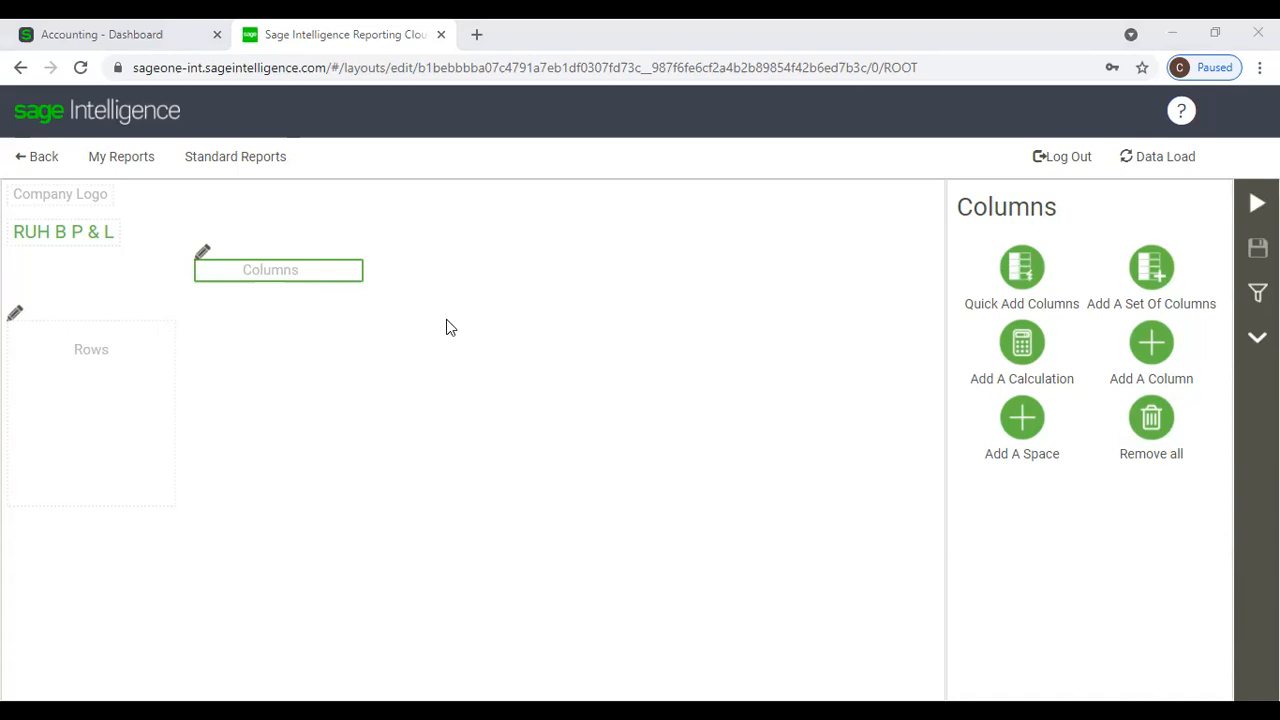
left_click(232, 272)
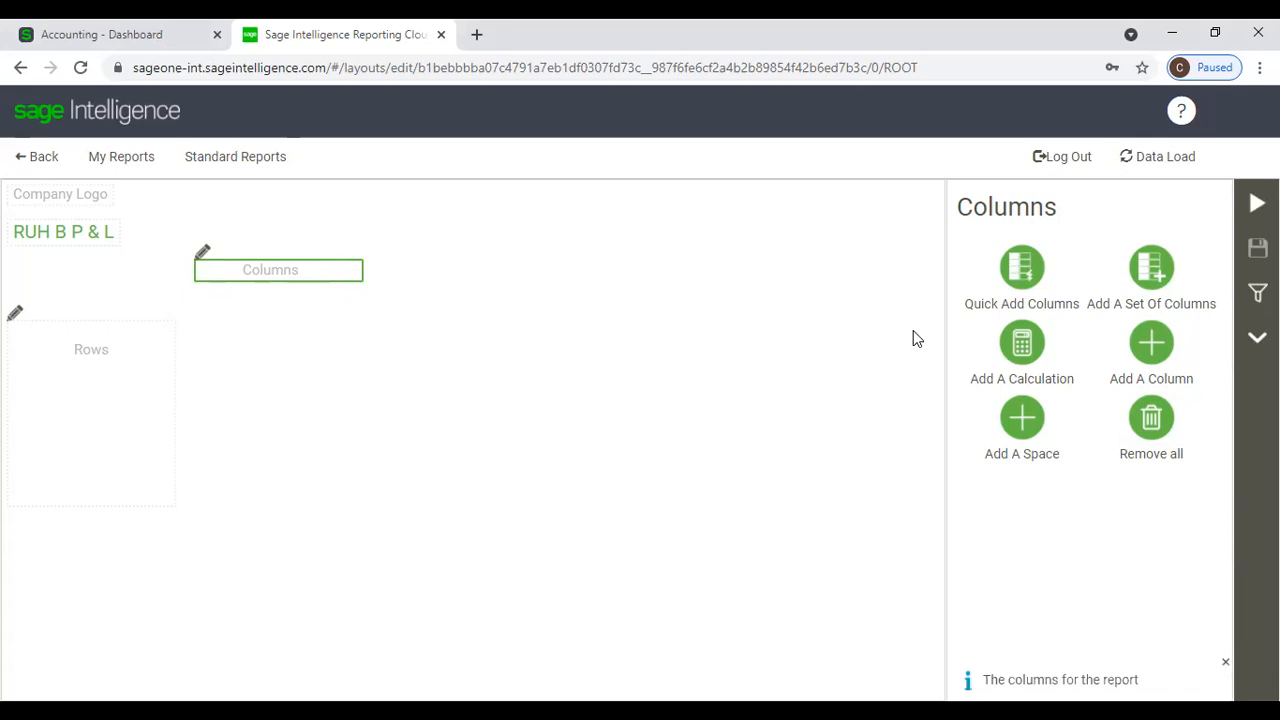
left_click(1024, 274)
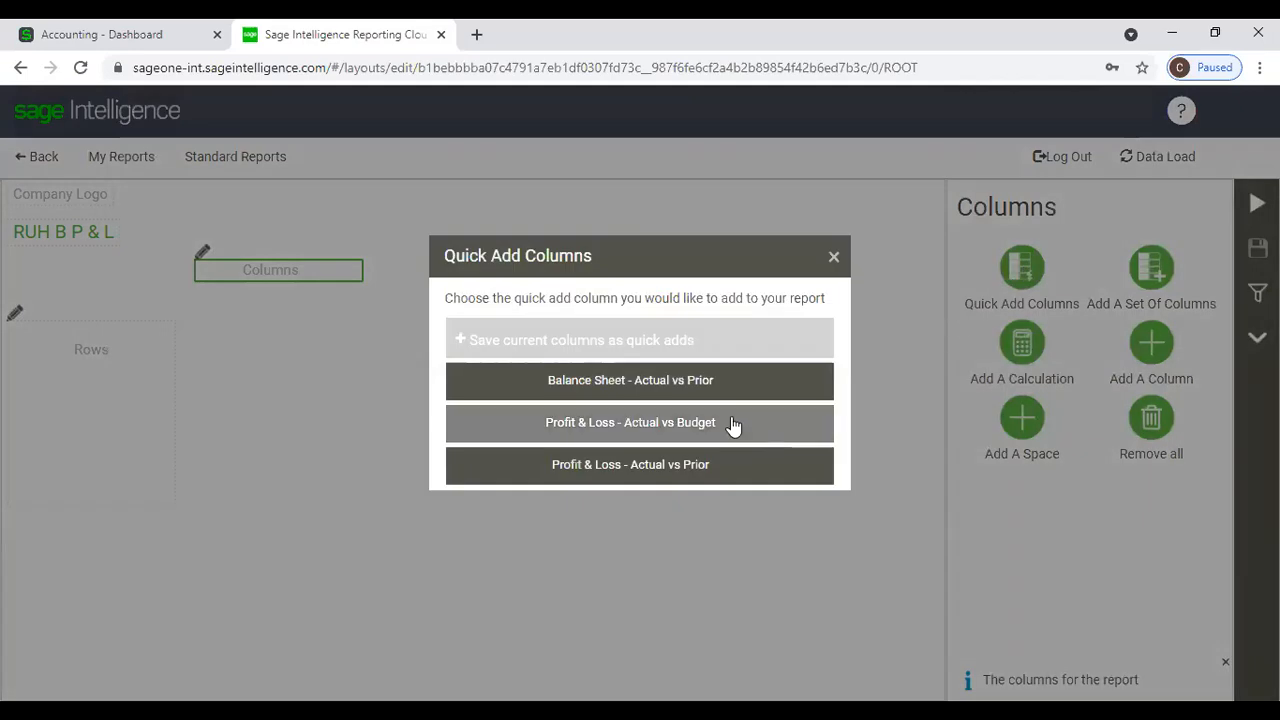
left_click(656, 420)
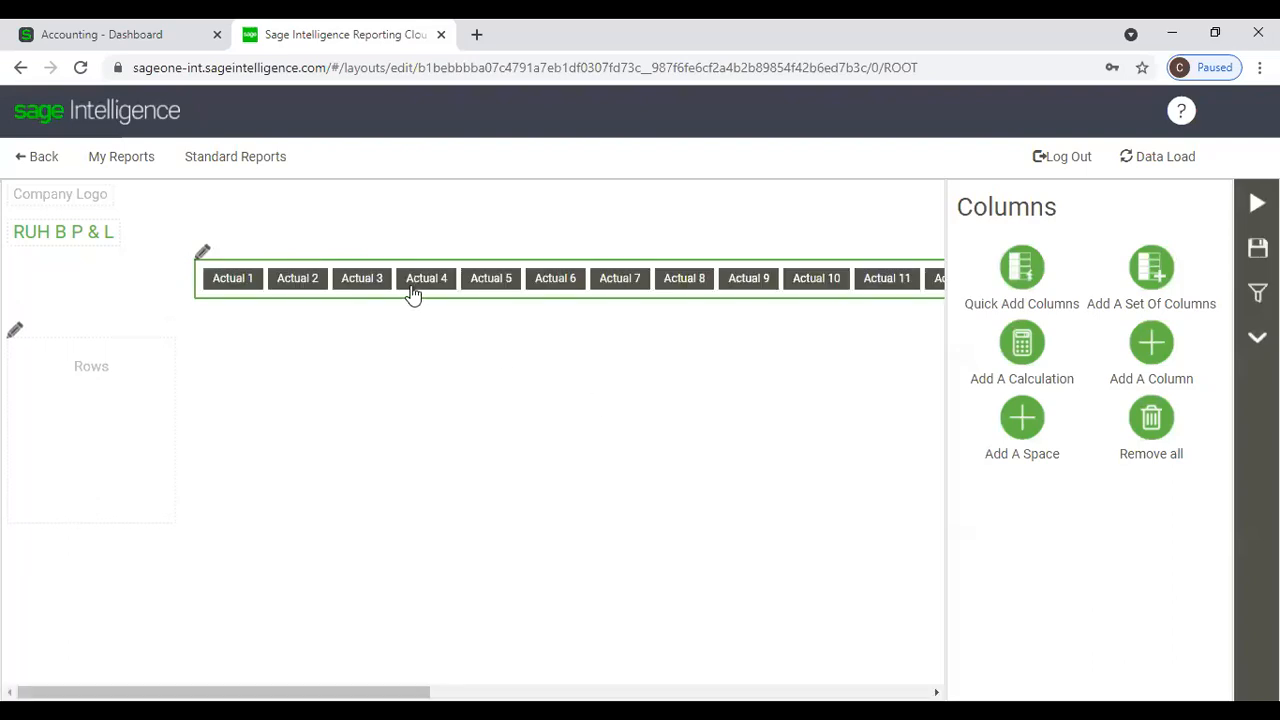
Fill the report's rows with the quick-add set "Profit & Loss Rows" and save the report layout.
left_click(107, 372)
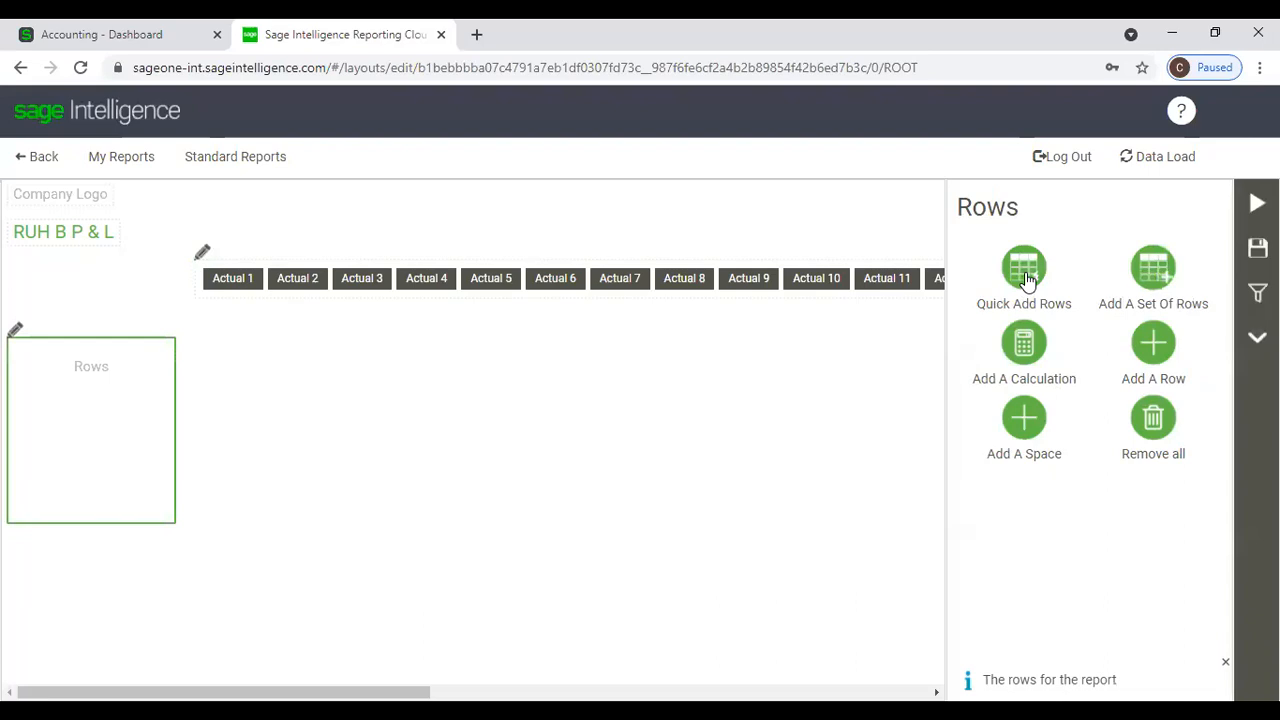
left_click(1040, 272)
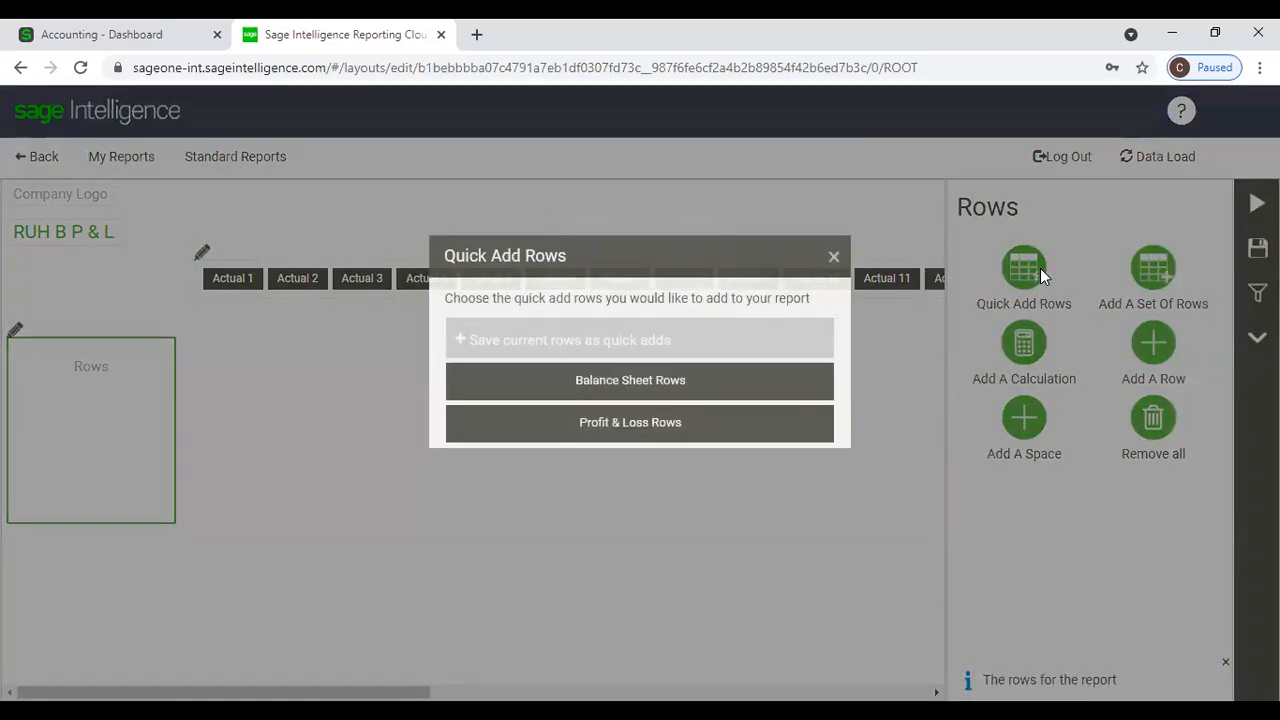
left_click(613, 424)
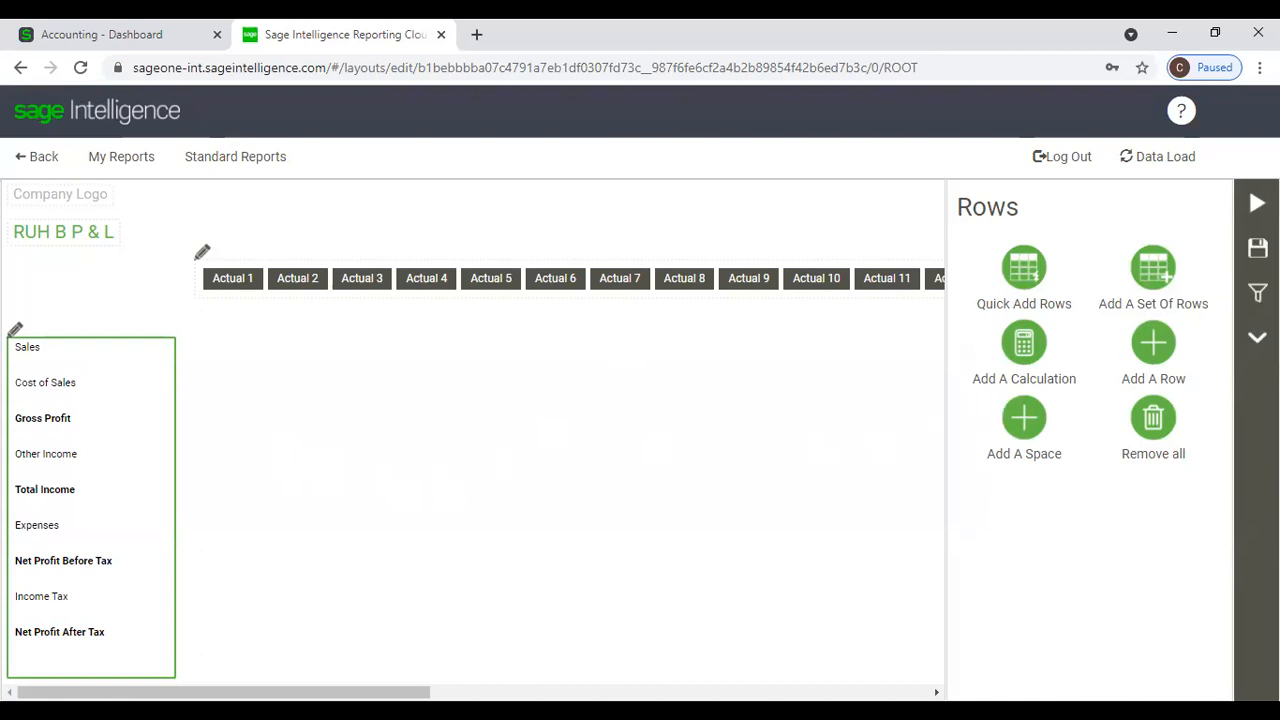
left_click(1258, 248)
Run the new report for company "P W Holdings ." and year 2021, leaving the budget code empty.
left_click(1257, 203)
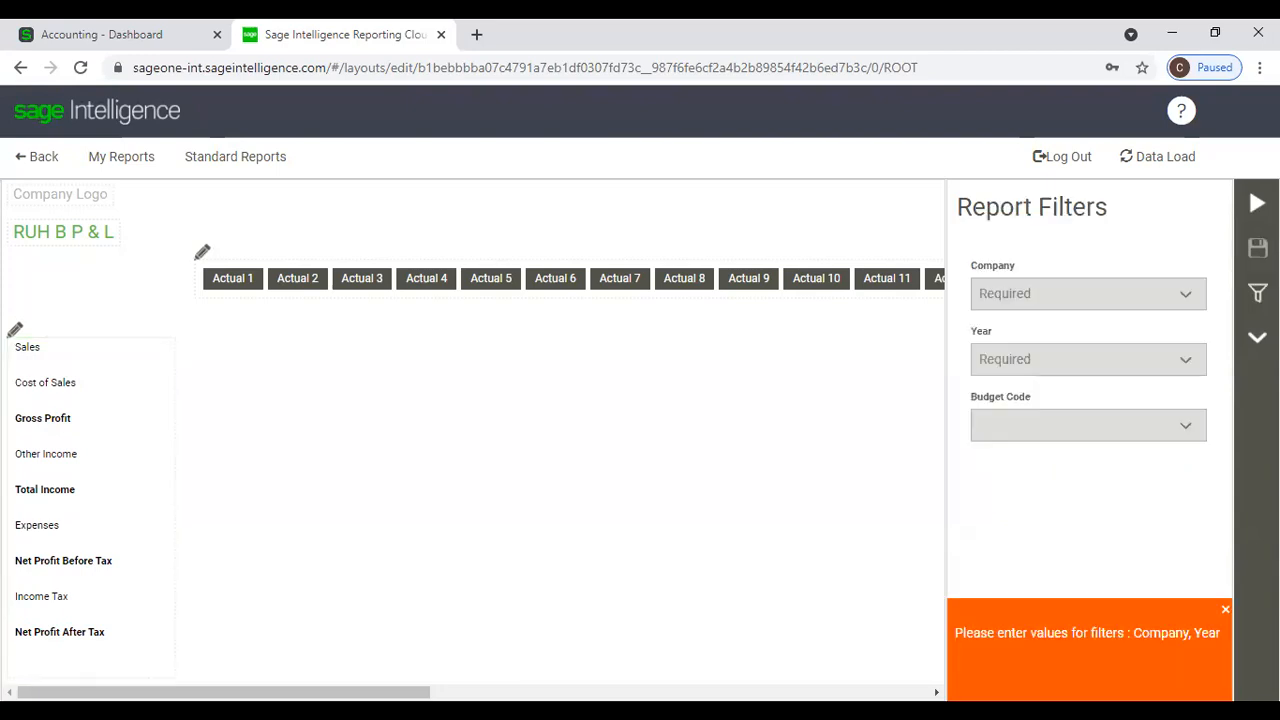
left_click(1121, 296)
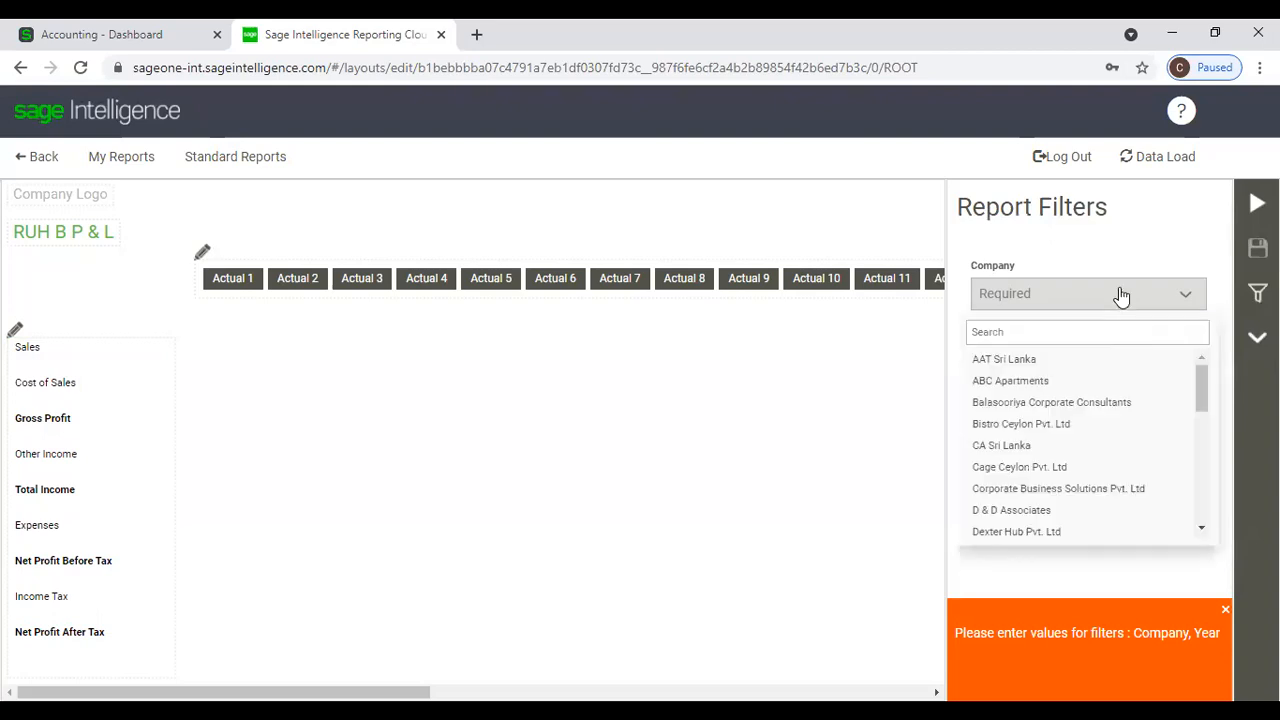
scroll(1074, 361, "down", 10)
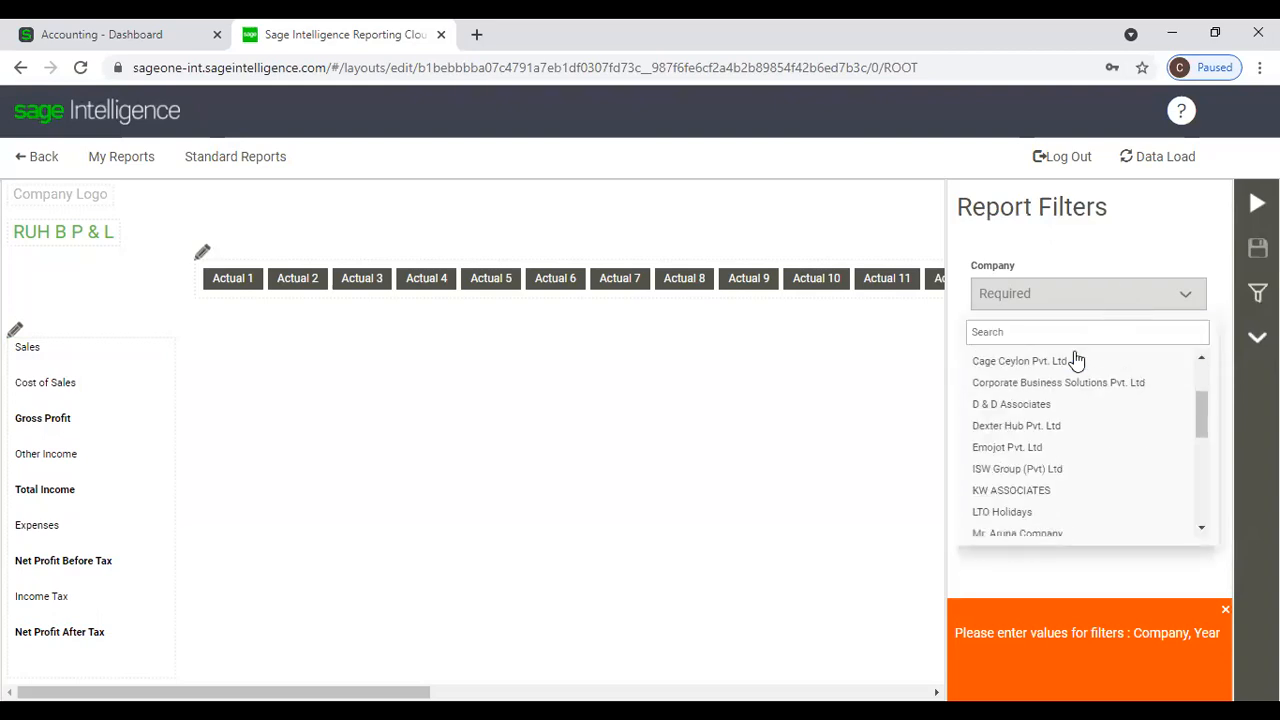
left_click(1060, 370)
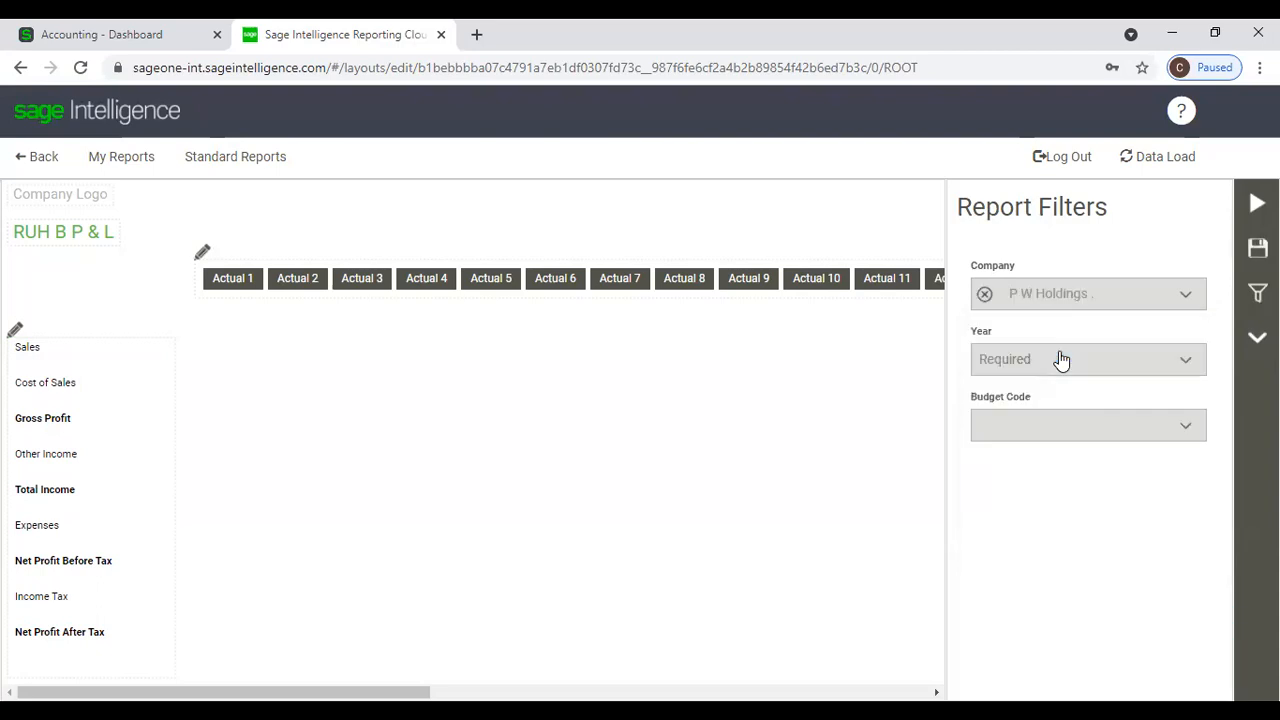
left_click(1057, 372)
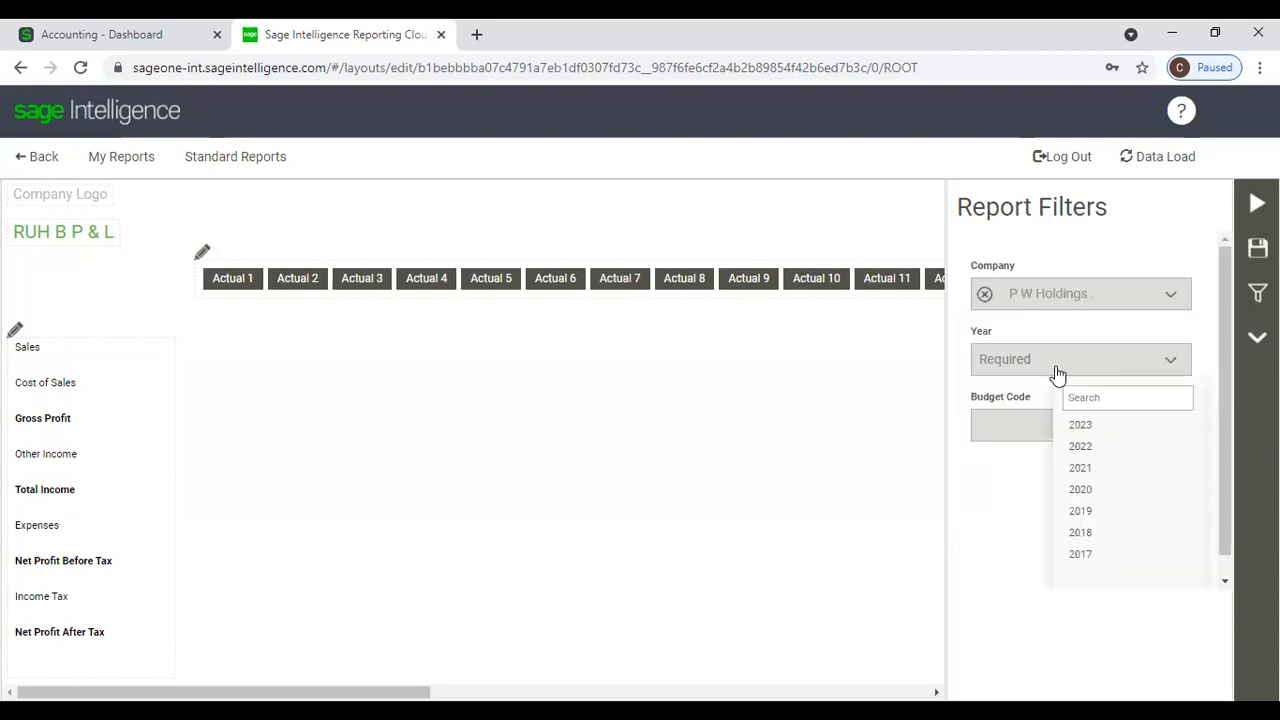
left_click(1098, 472)
left_click(1075, 431)
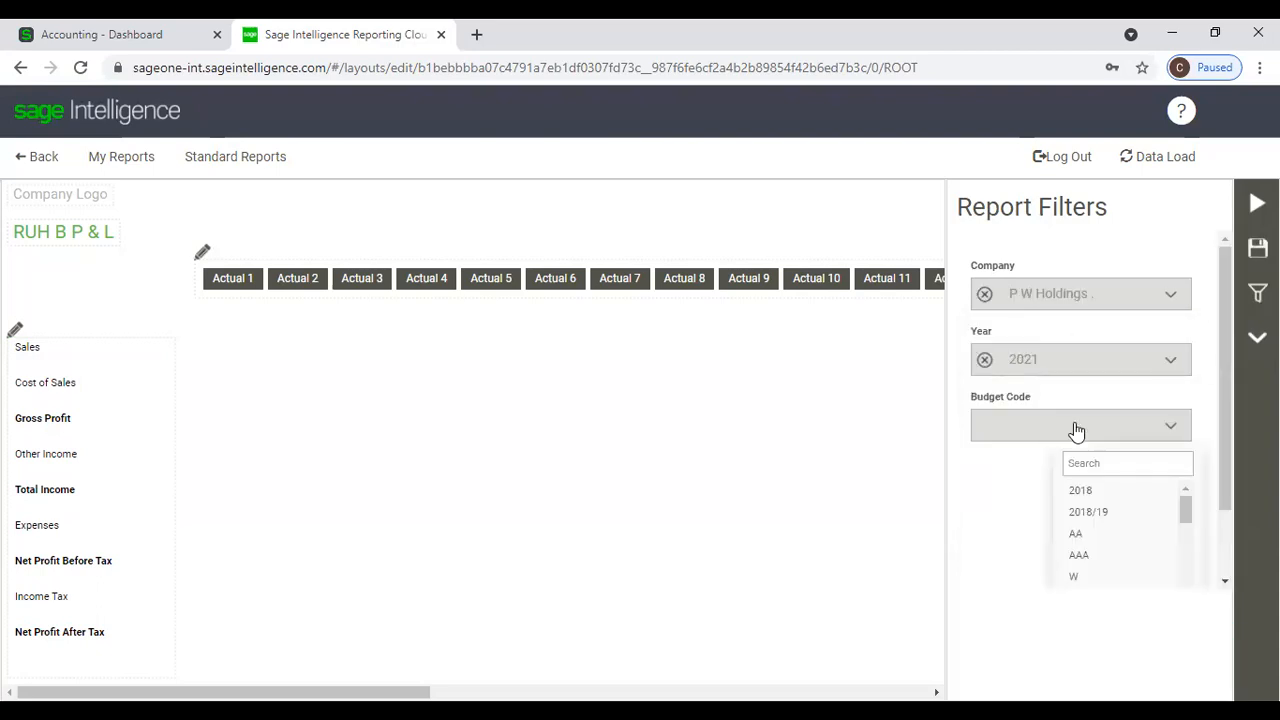
left_click(994, 491)
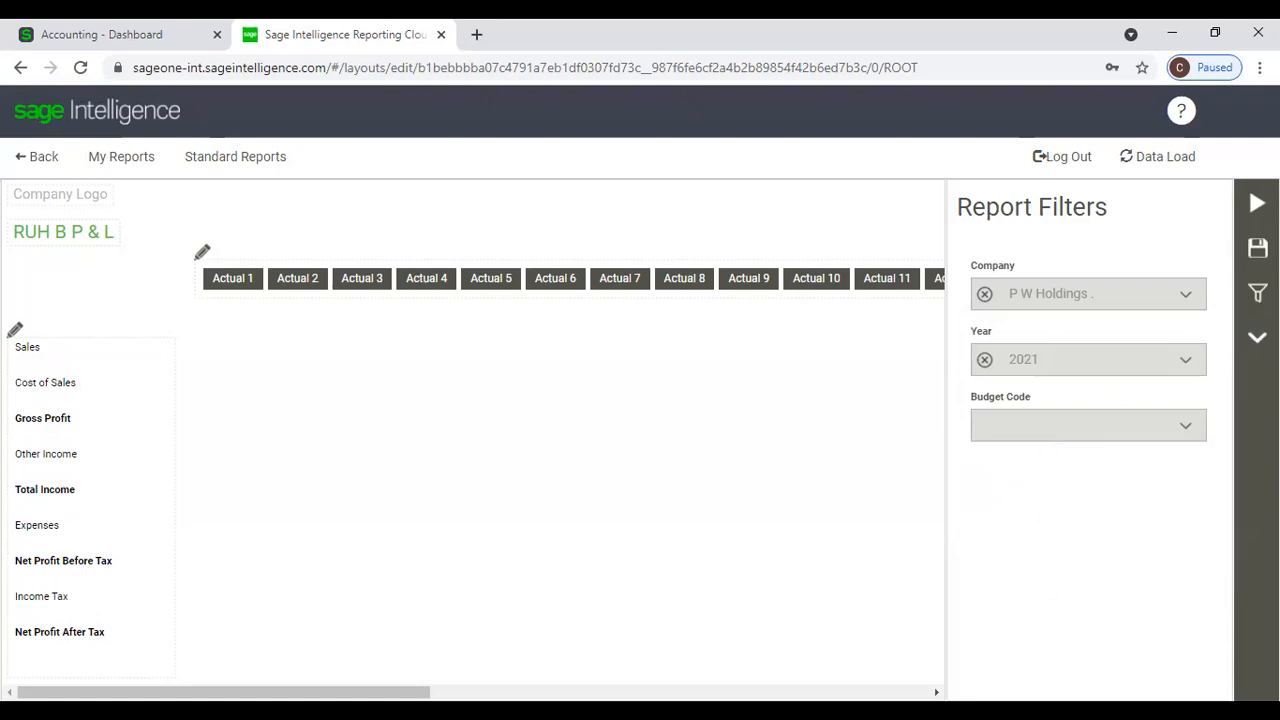
left_click(1257, 203)
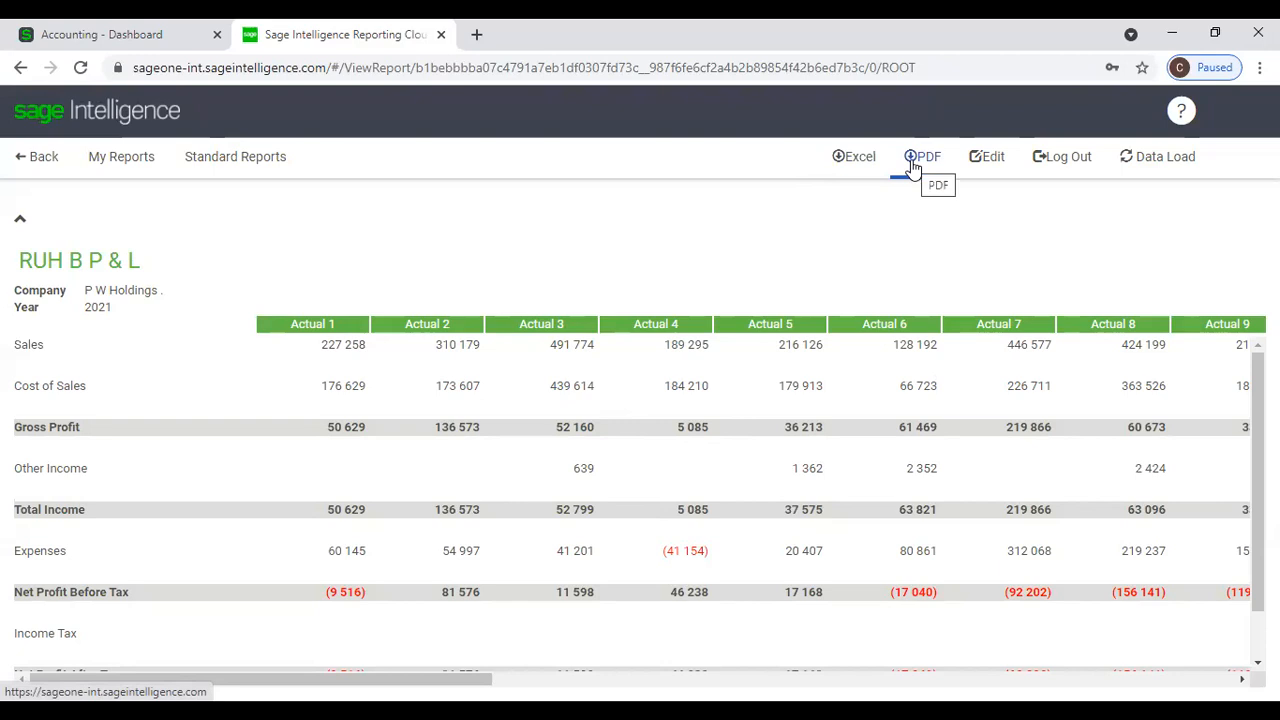
Leave the report, open My Reports, and find the saved RUH B P & L report among the report cards.
left_click(50, 158)
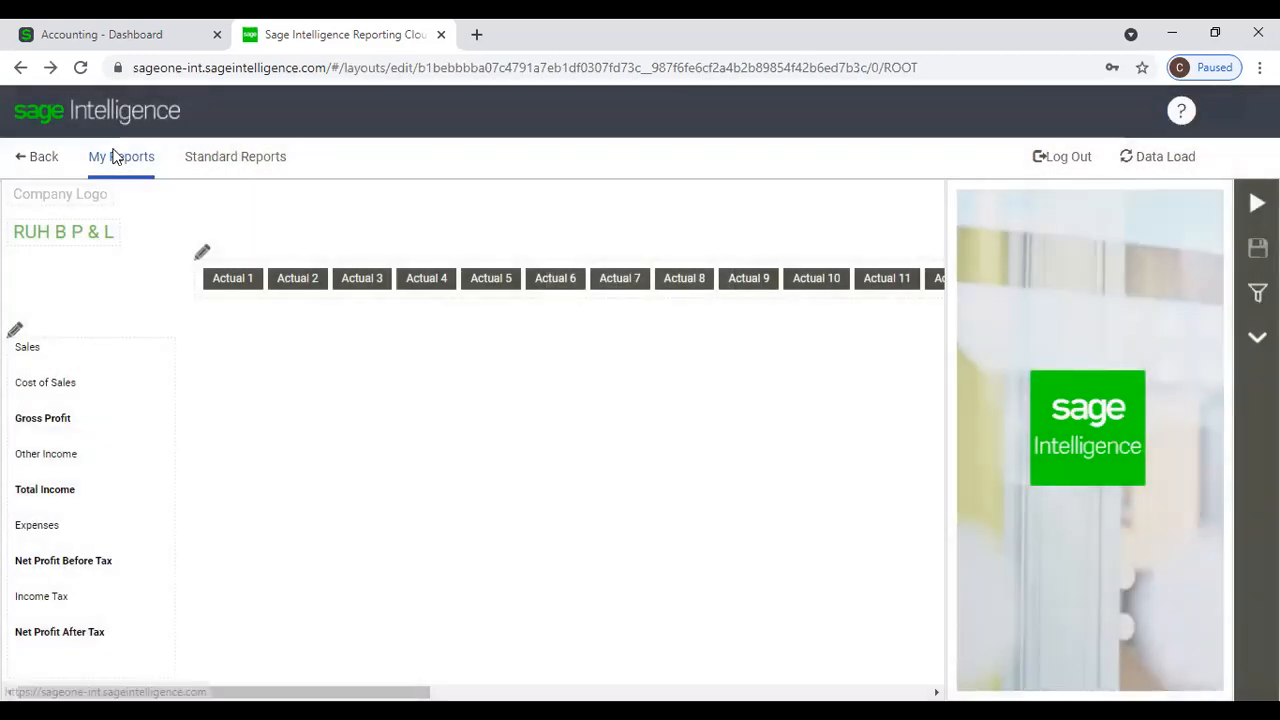
left_click(115, 157)
scroll(368, 467, "down", 2)
scroll(1051, 460, "down", 6)
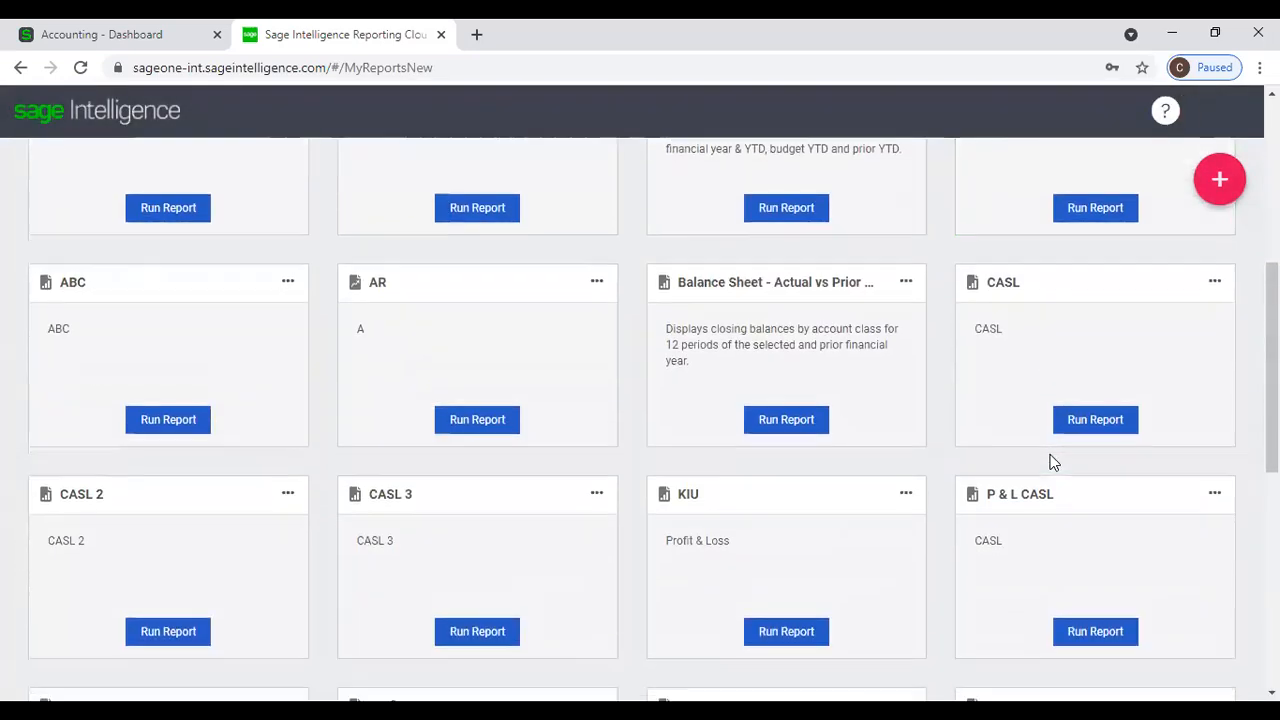
scroll(1048, 409, "down", 3)
scroll(1048, 409, "up", 3)
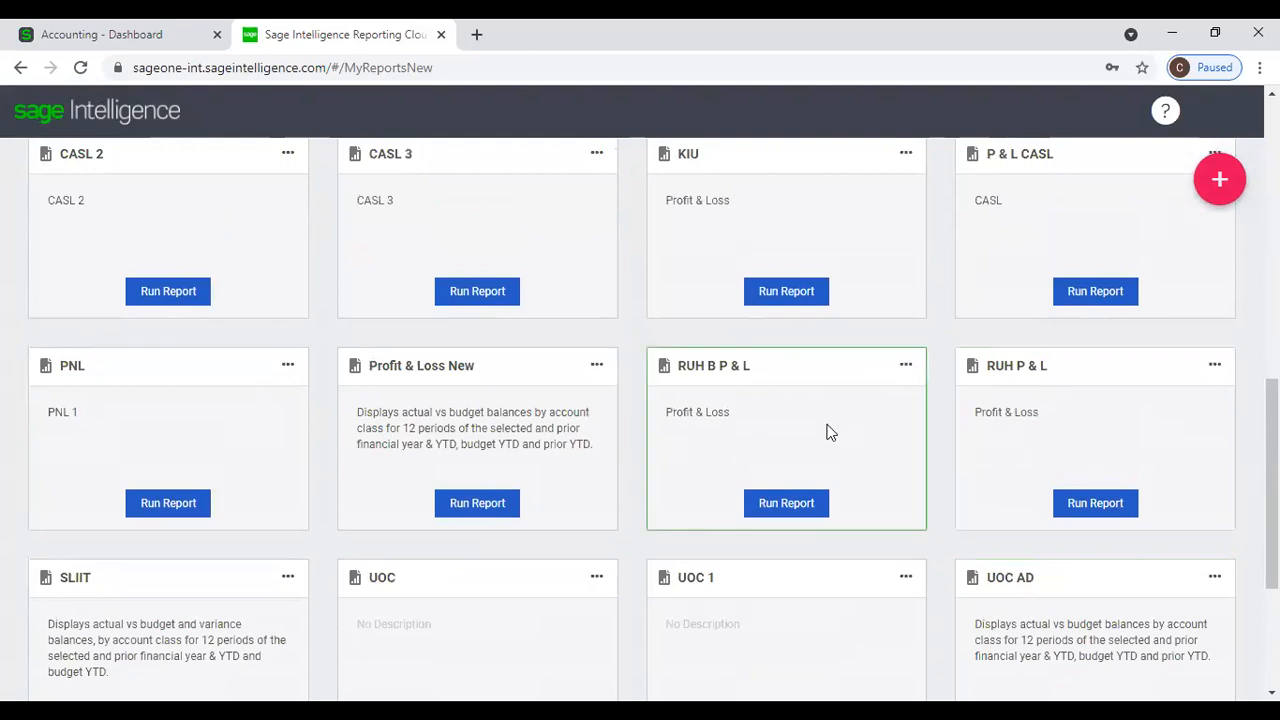
scroll(746, 392, "up", 8)
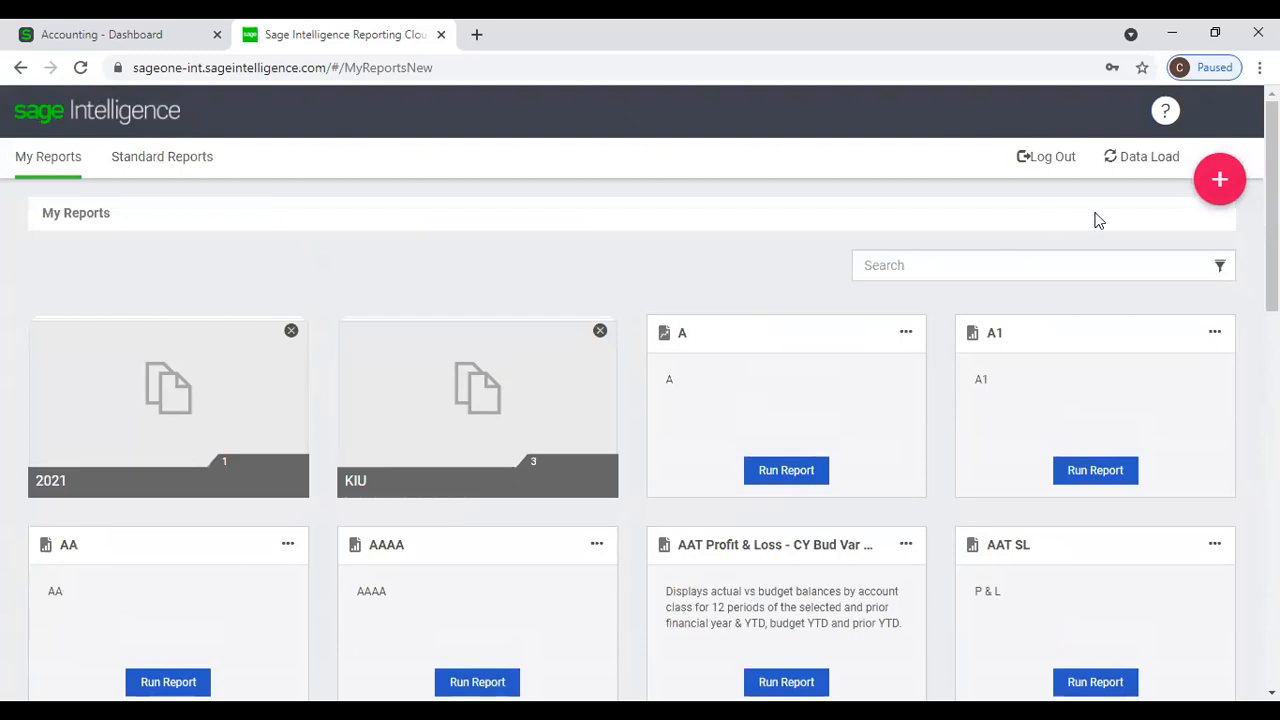
Create a new folder named "RUH Group B" in My Reports.
left_click(1222, 180)
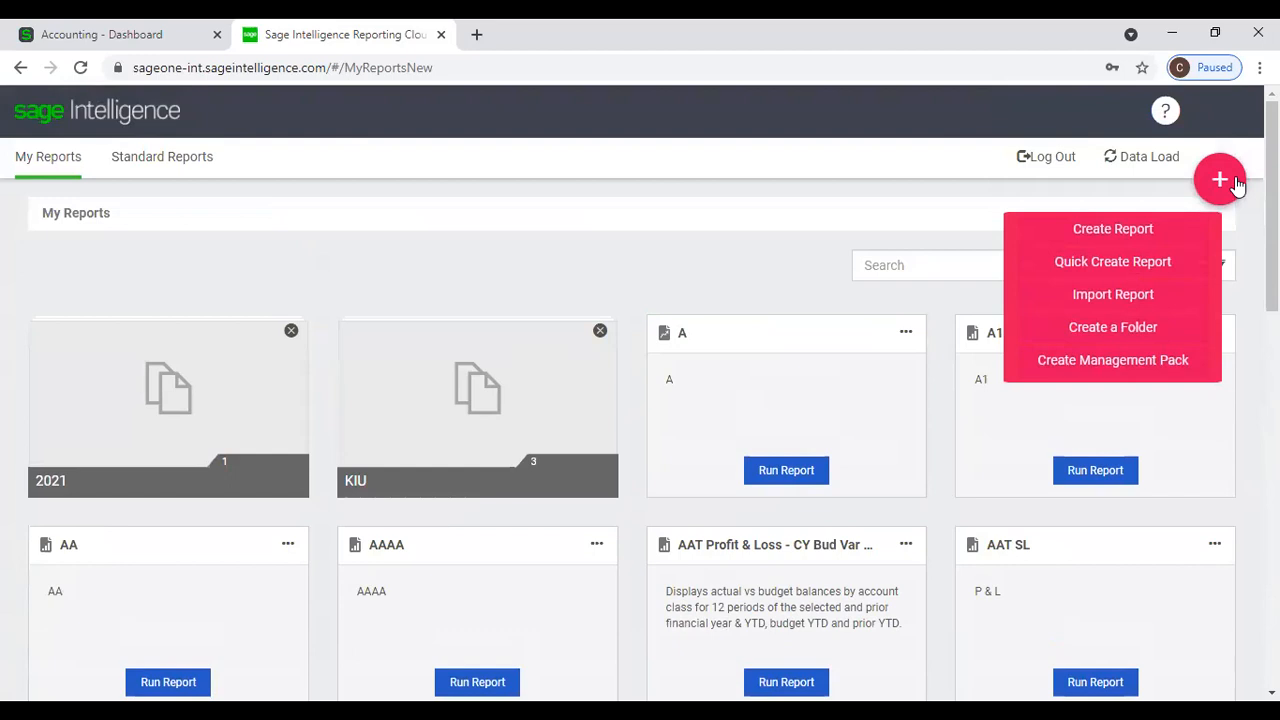
left_click(1148, 322)
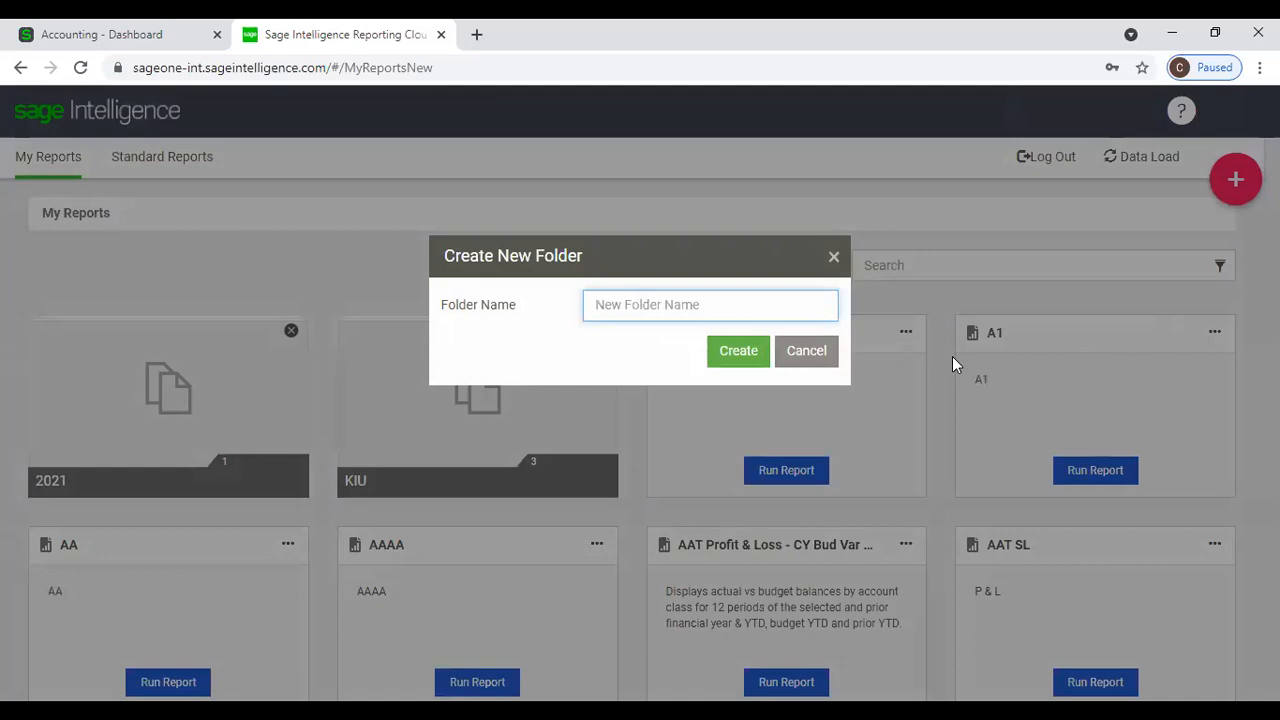
type("RUH")
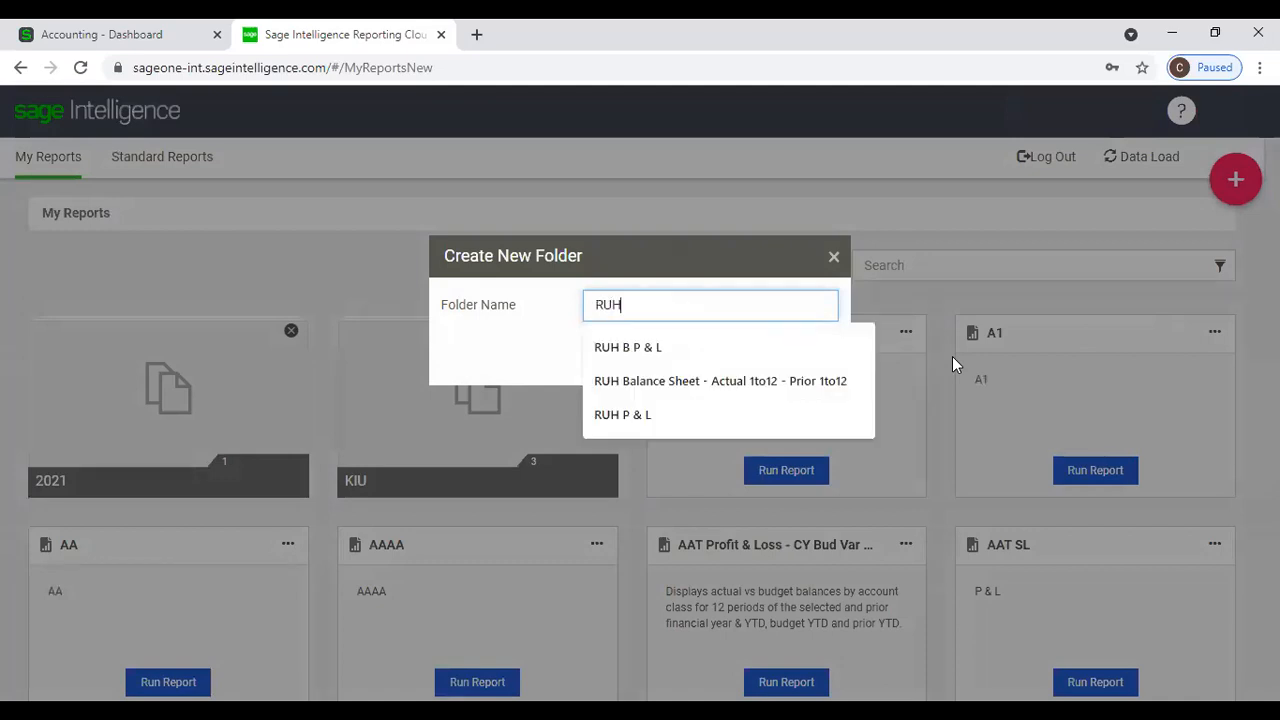
type(" Group B")
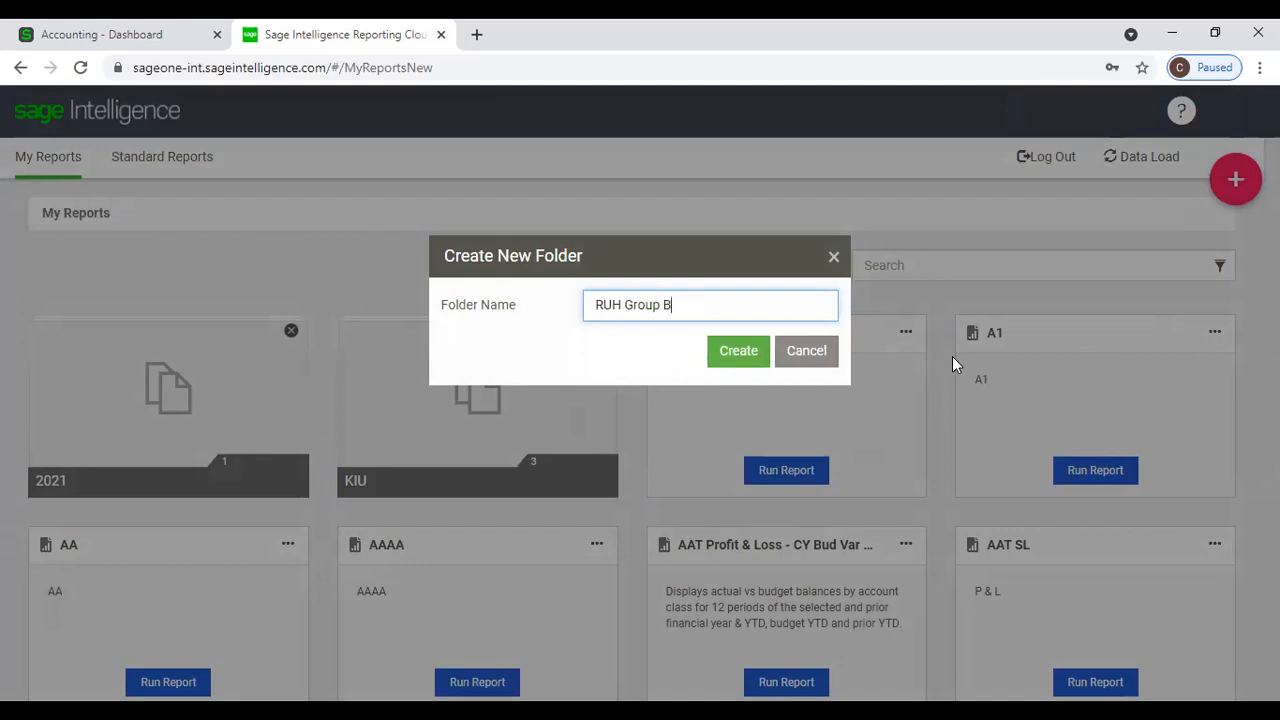
left_click(735, 352)
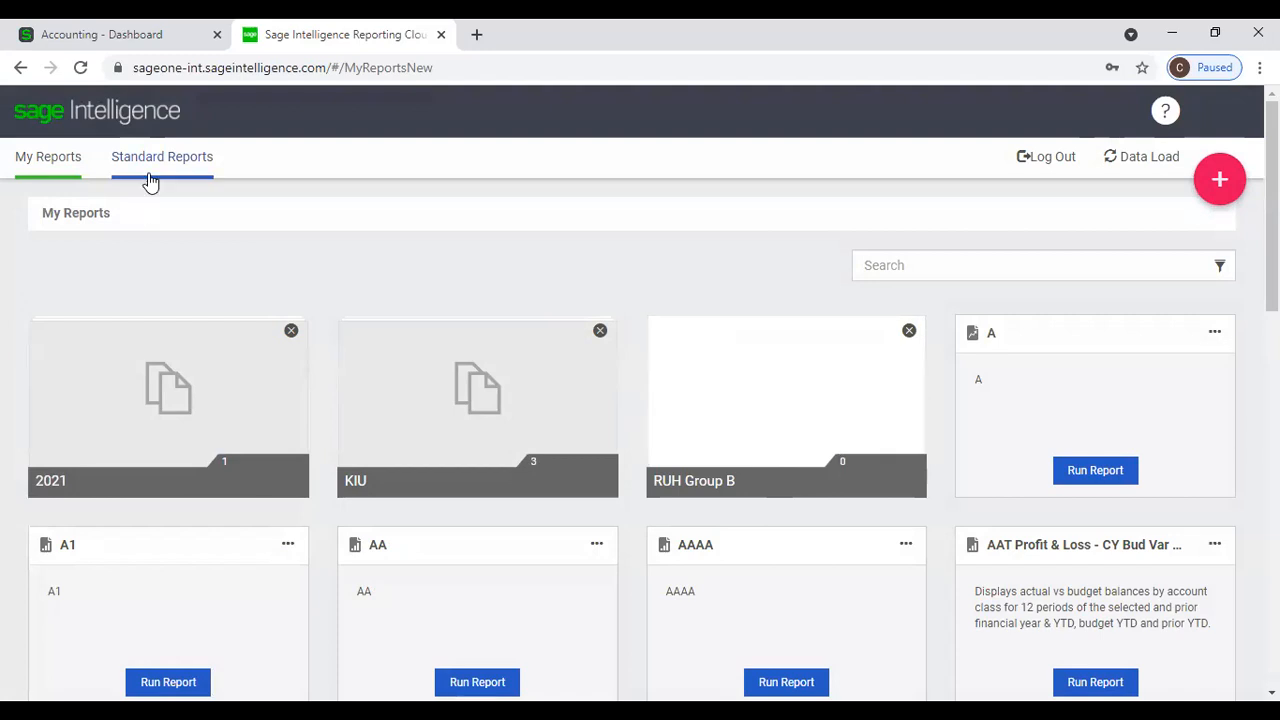
Create a new report named "Report 2" with the description "Report 2" in the folder My Reports / RUH Group B.
left_click(1225, 181)
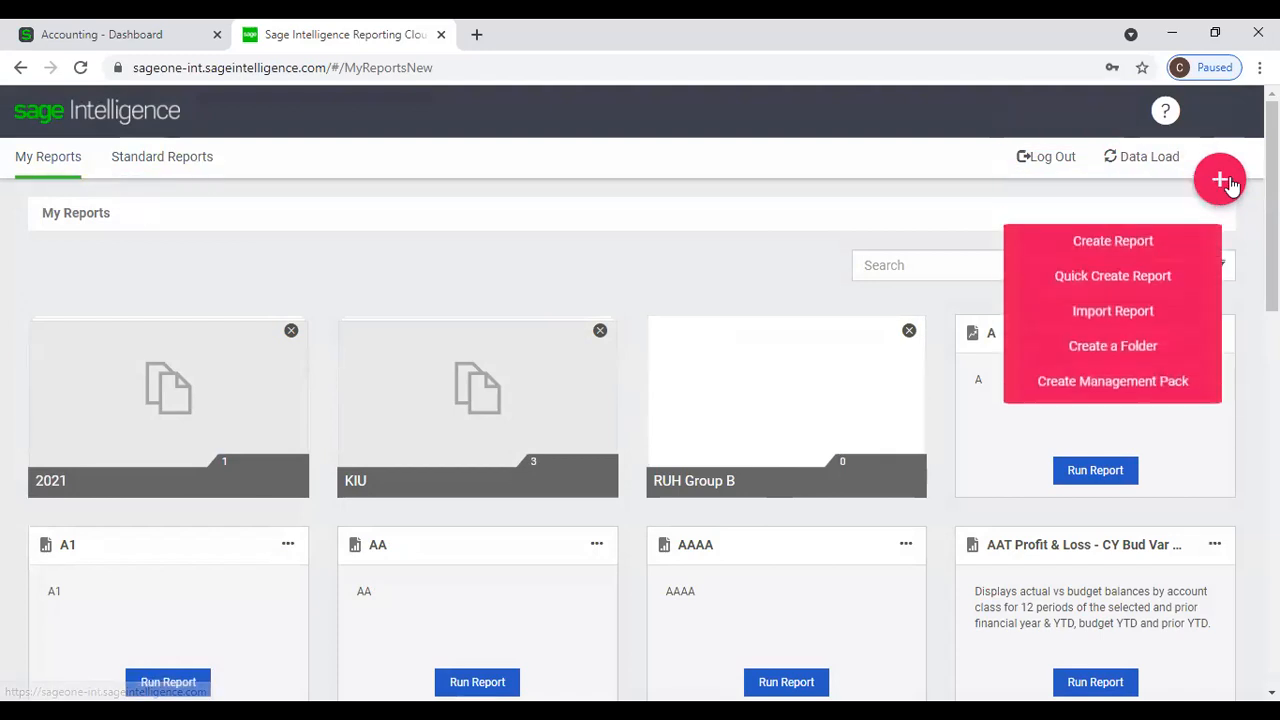
left_click(1113, 229)
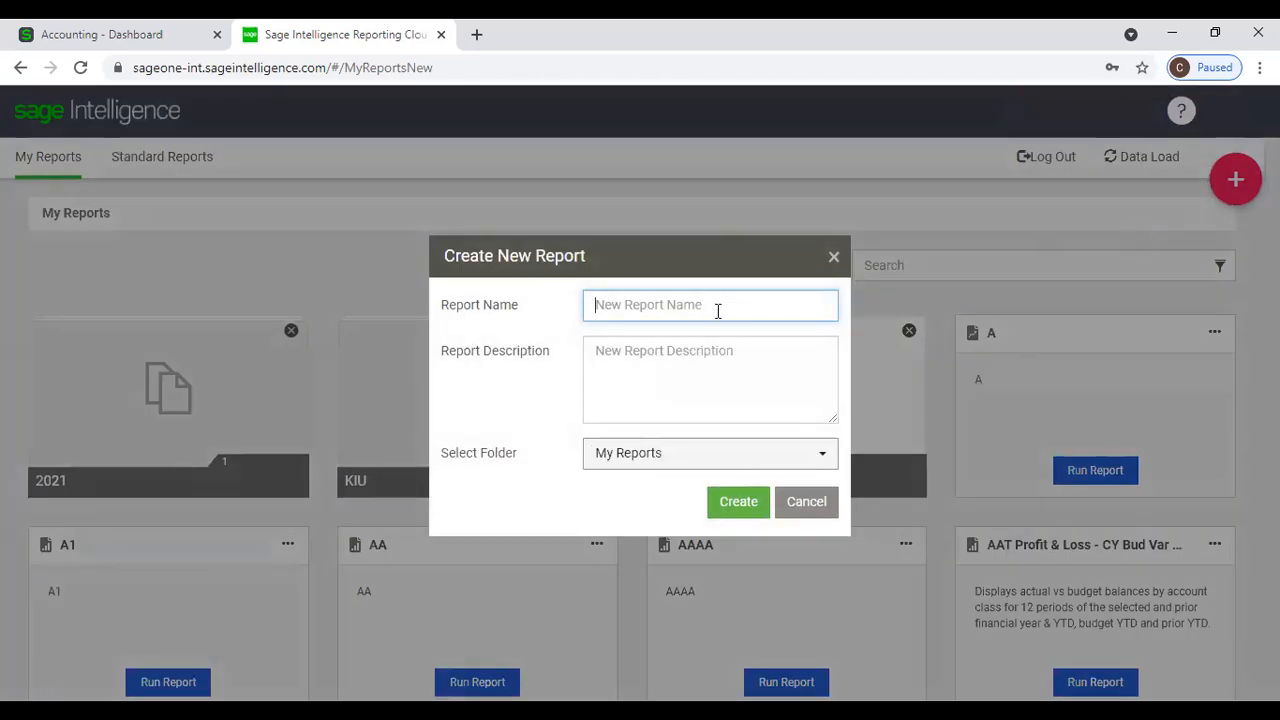
type("Report 2")
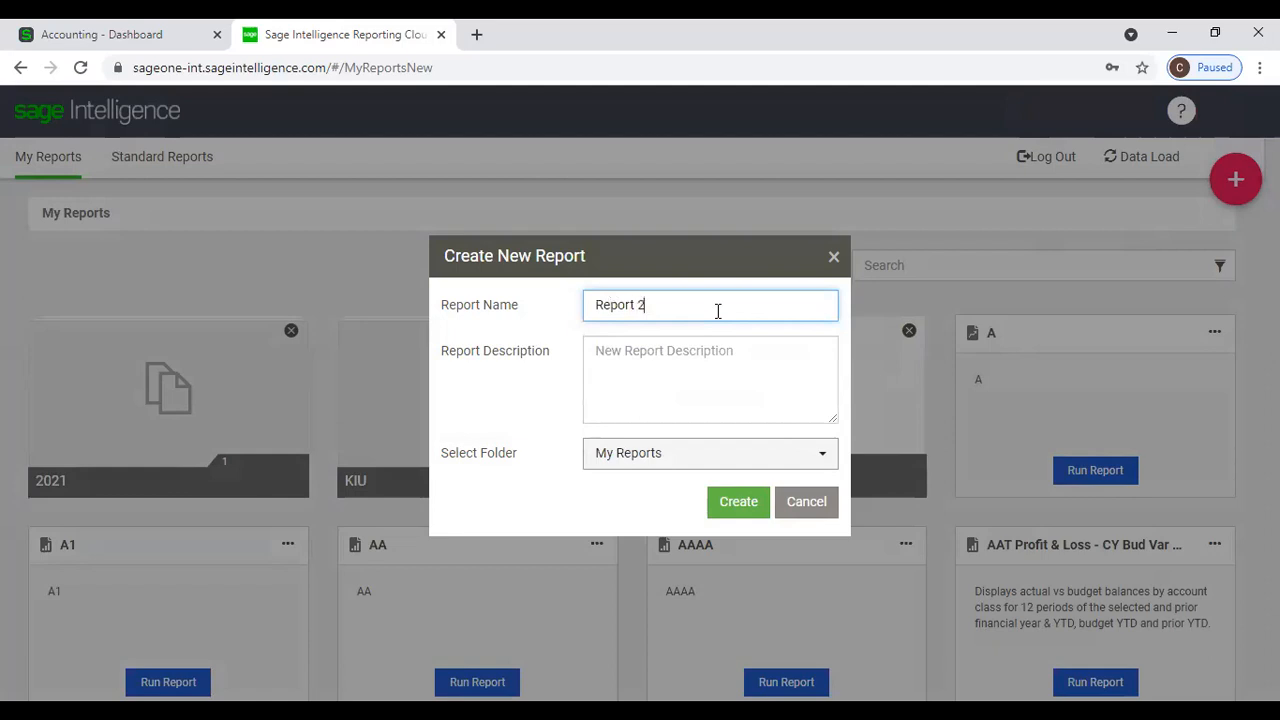
key("Tab")
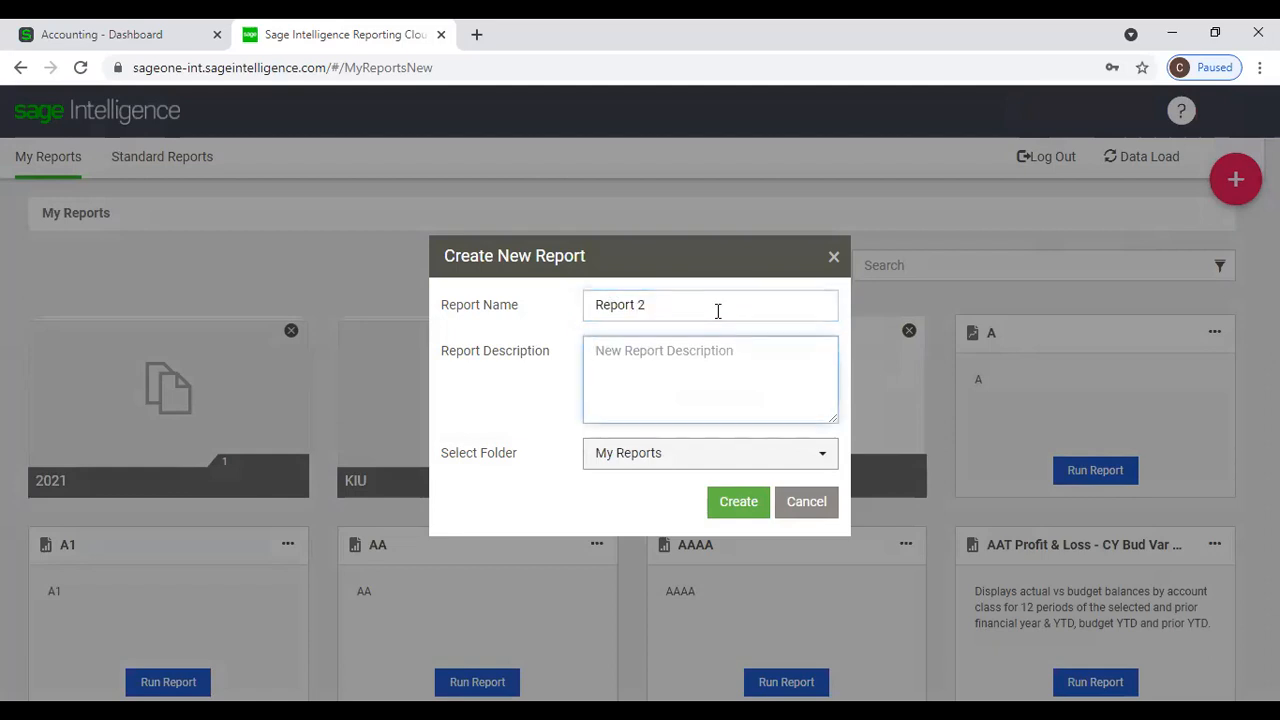
type("Report 2")
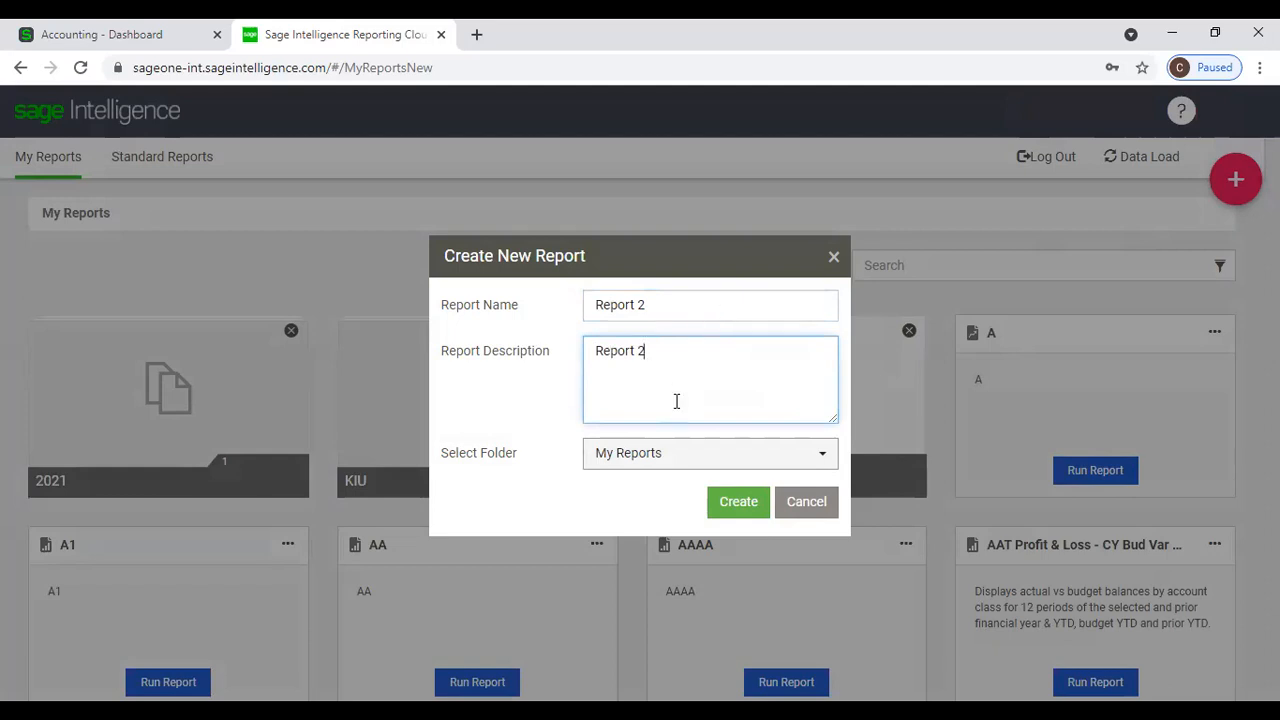
left_click(680, 457)
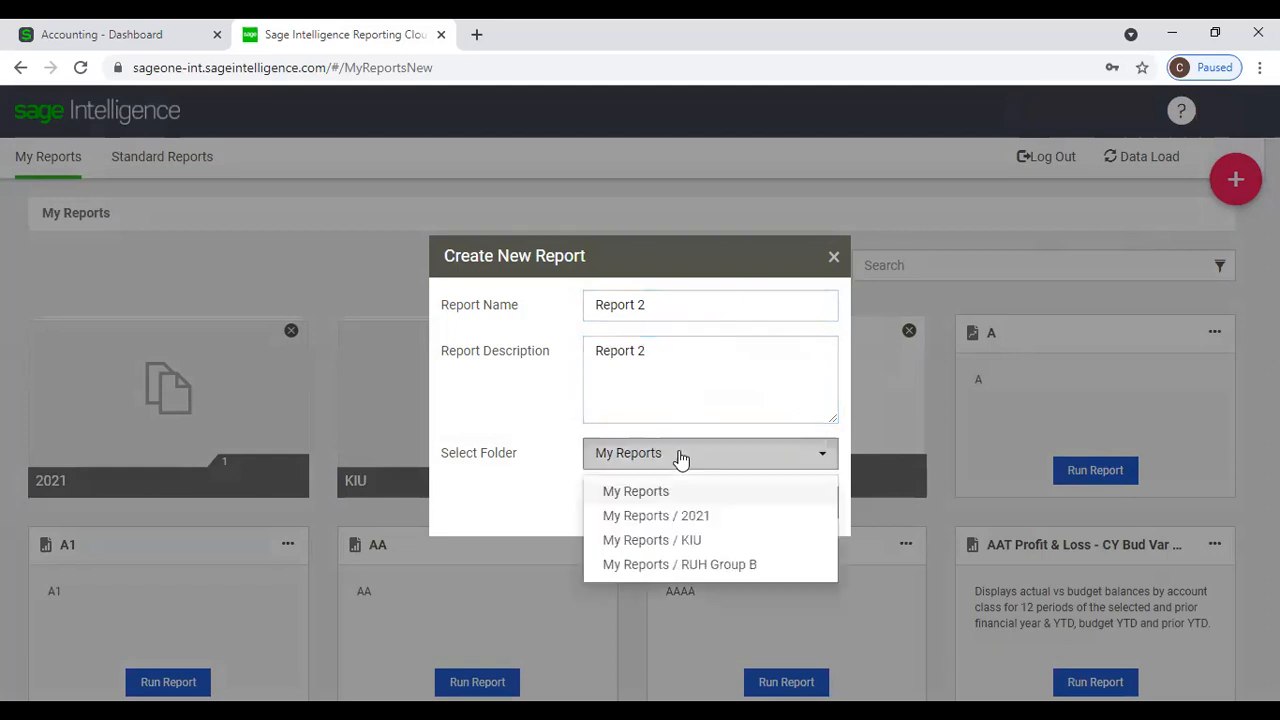
left_click(690, 566)
left_click(725, 502)
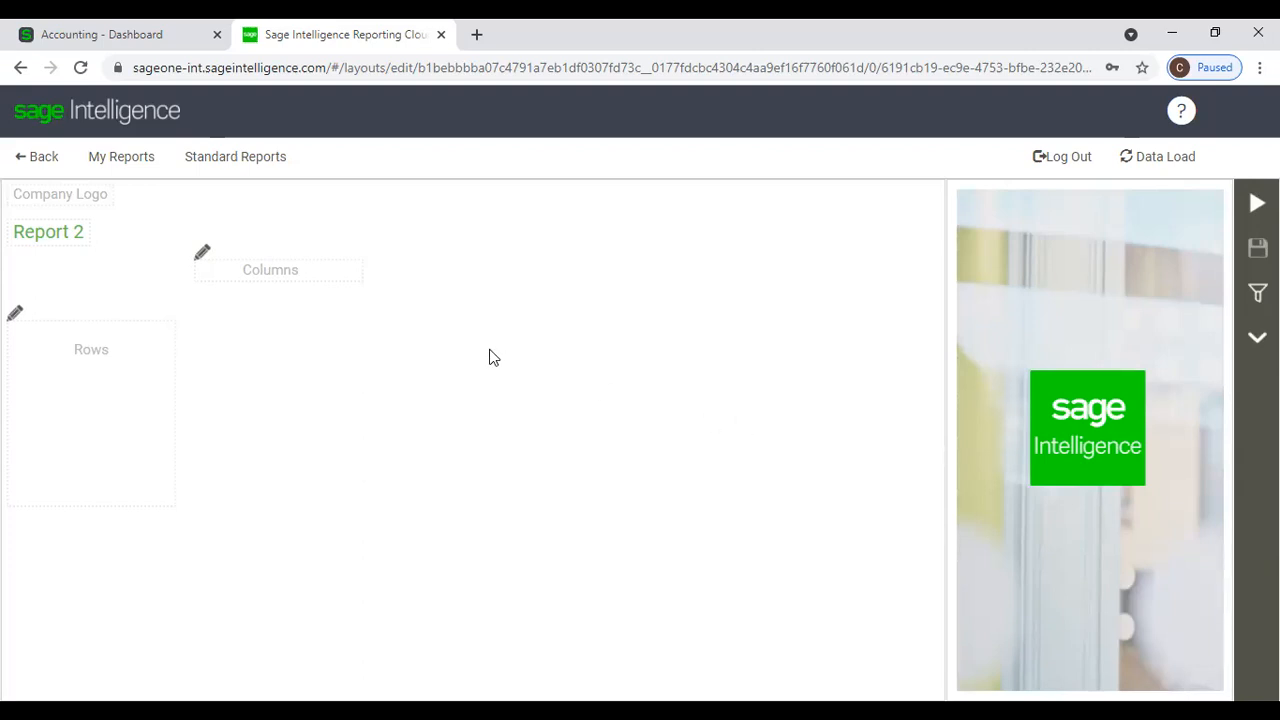
Fill the report's columns with the quick-add set "Profit & Loss - Actual vs Budget" and its rows with the quick-add profit and loss rows.
left_click(277, 270)
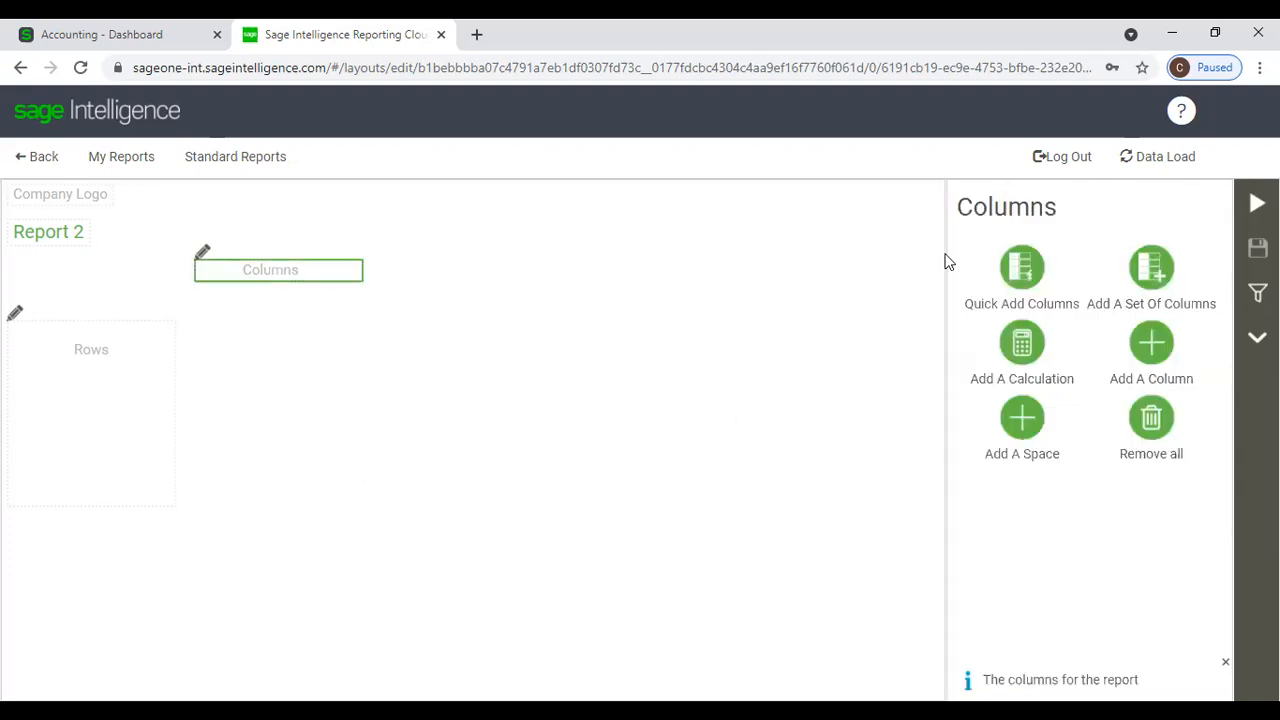
left_click(1024, 278)
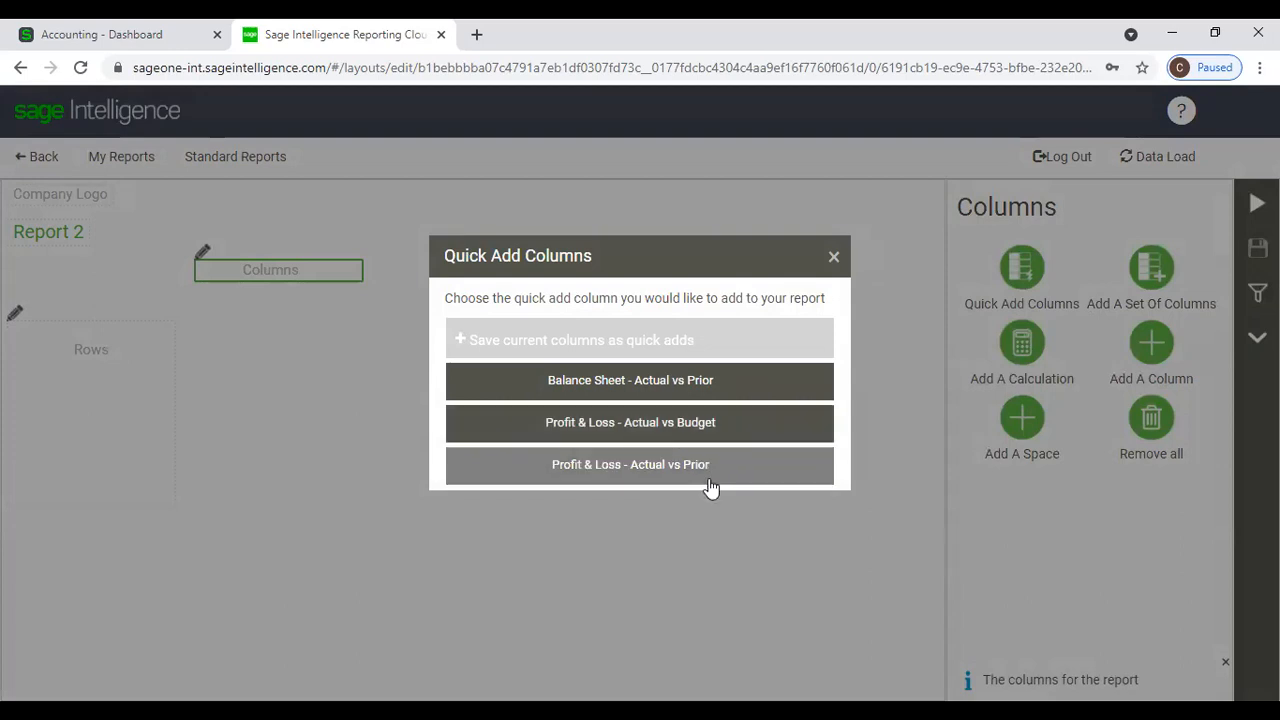
left_click(697, 425)
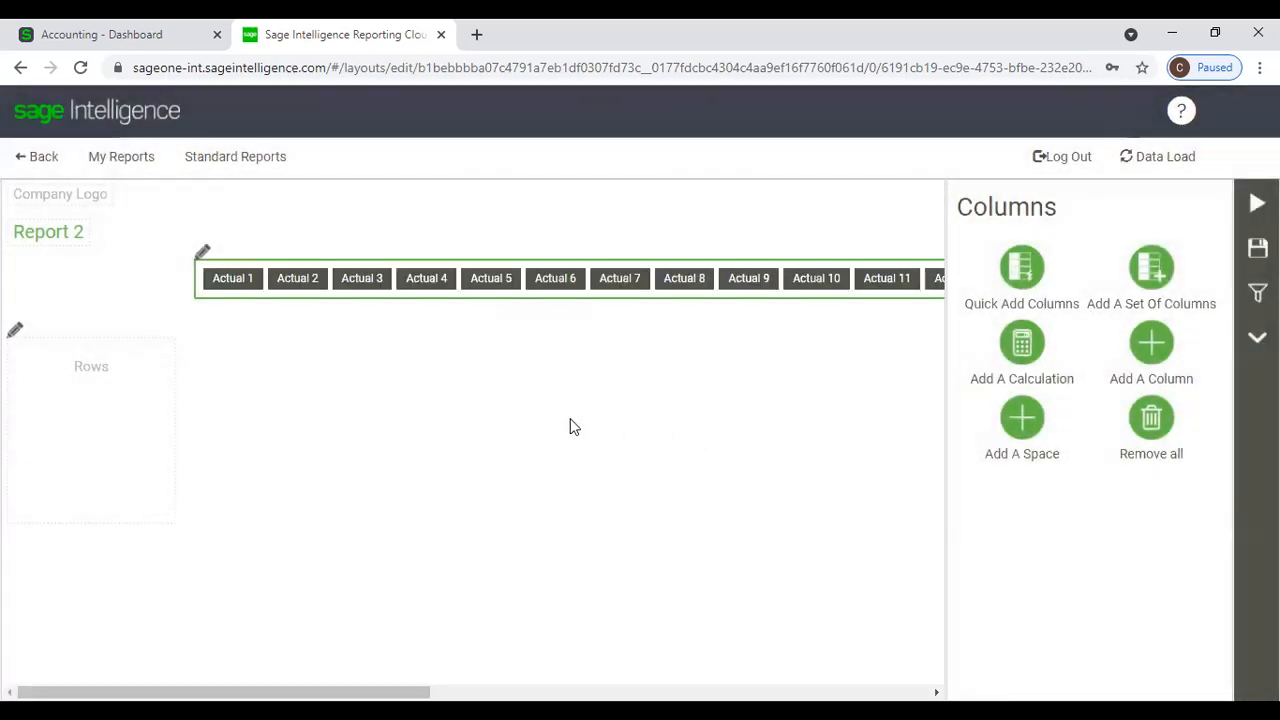
left_click(89, 377)
left_click(1022, 295)
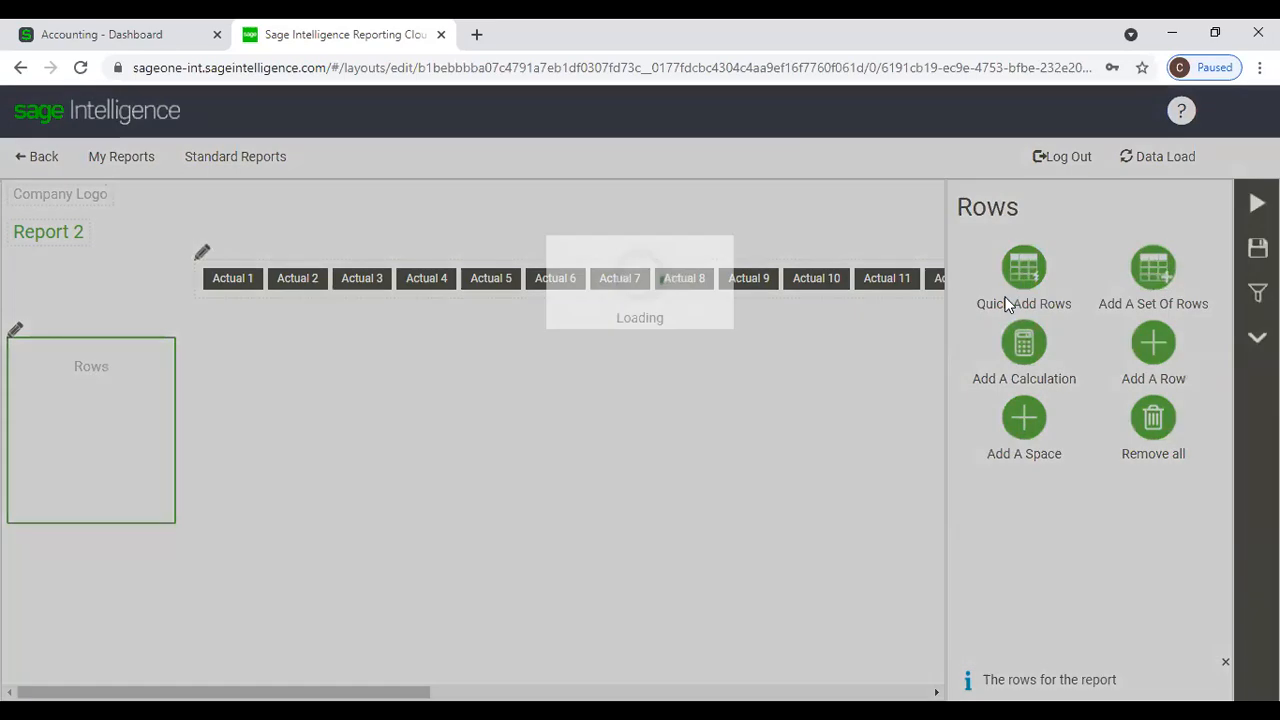
left_click(668, 424)
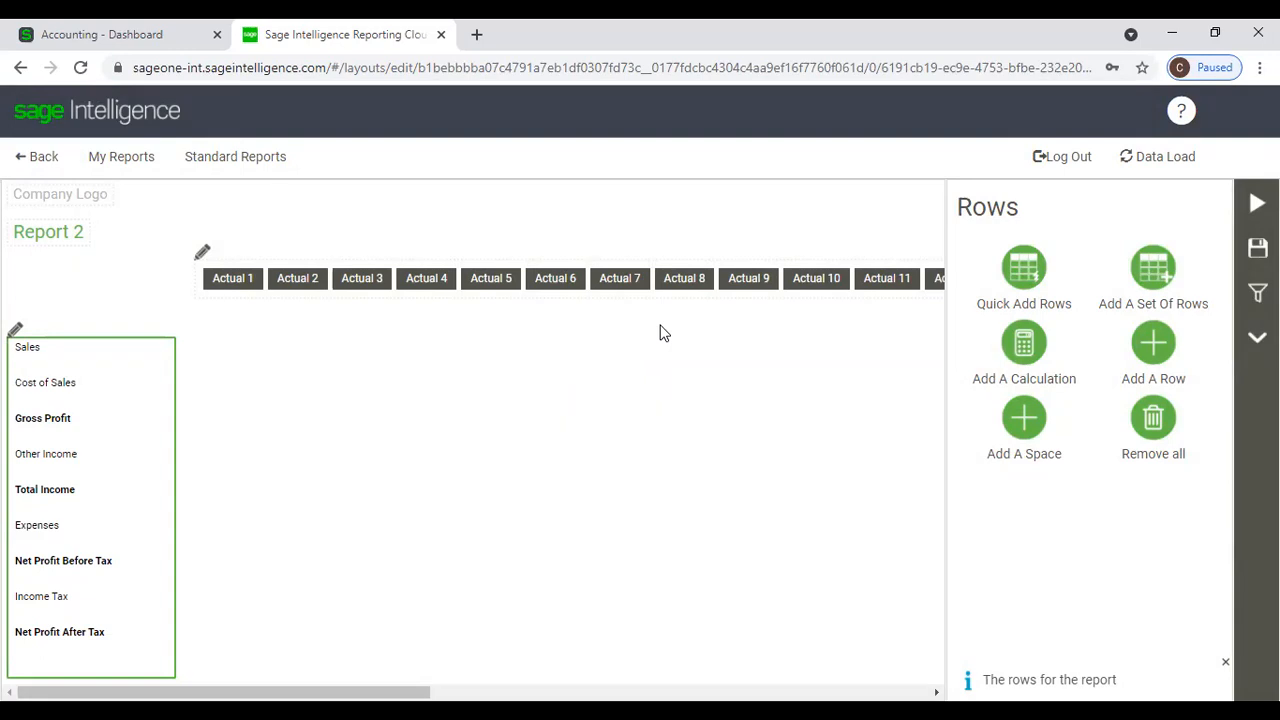
Change the headings of the Actual 1 and Actual 2 columns to "April" and "May" and save the column properties.
left_click(231, 280)
left_click_drag(1143, 251, 1052, 247)
type("April")
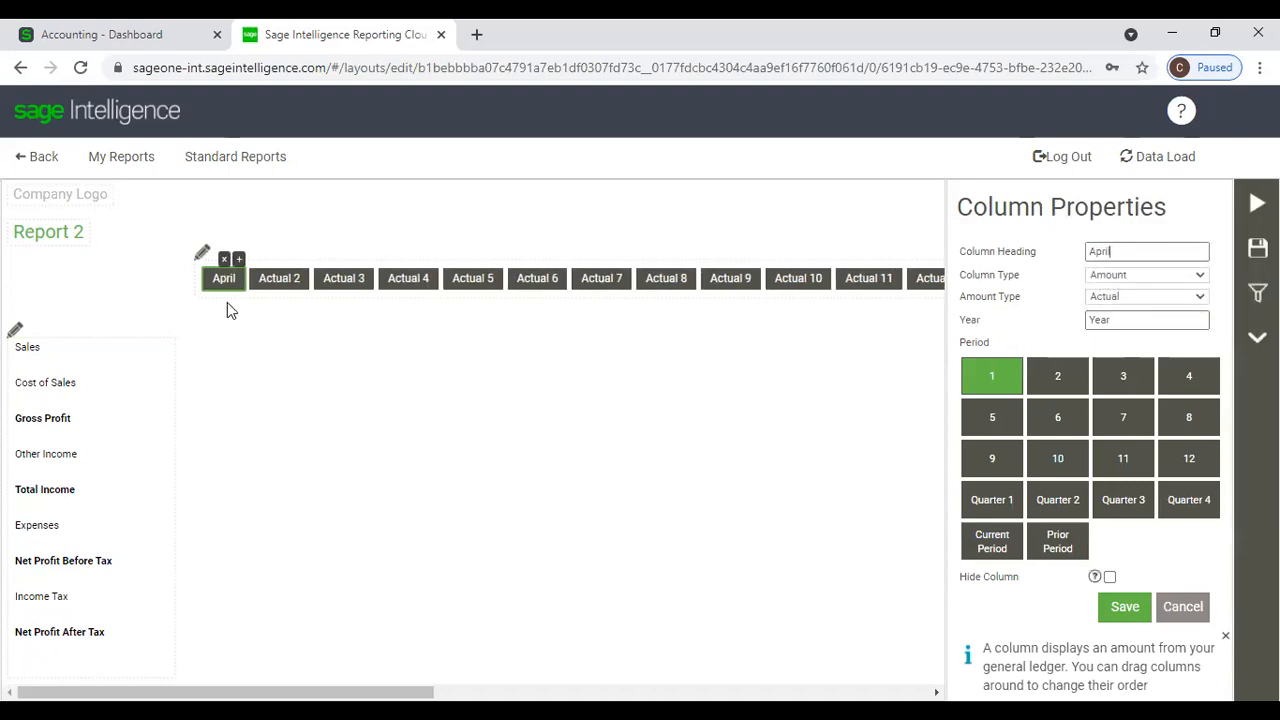
left_click(267, 280)
left_click_drag(1165, 251, 1040, 253)
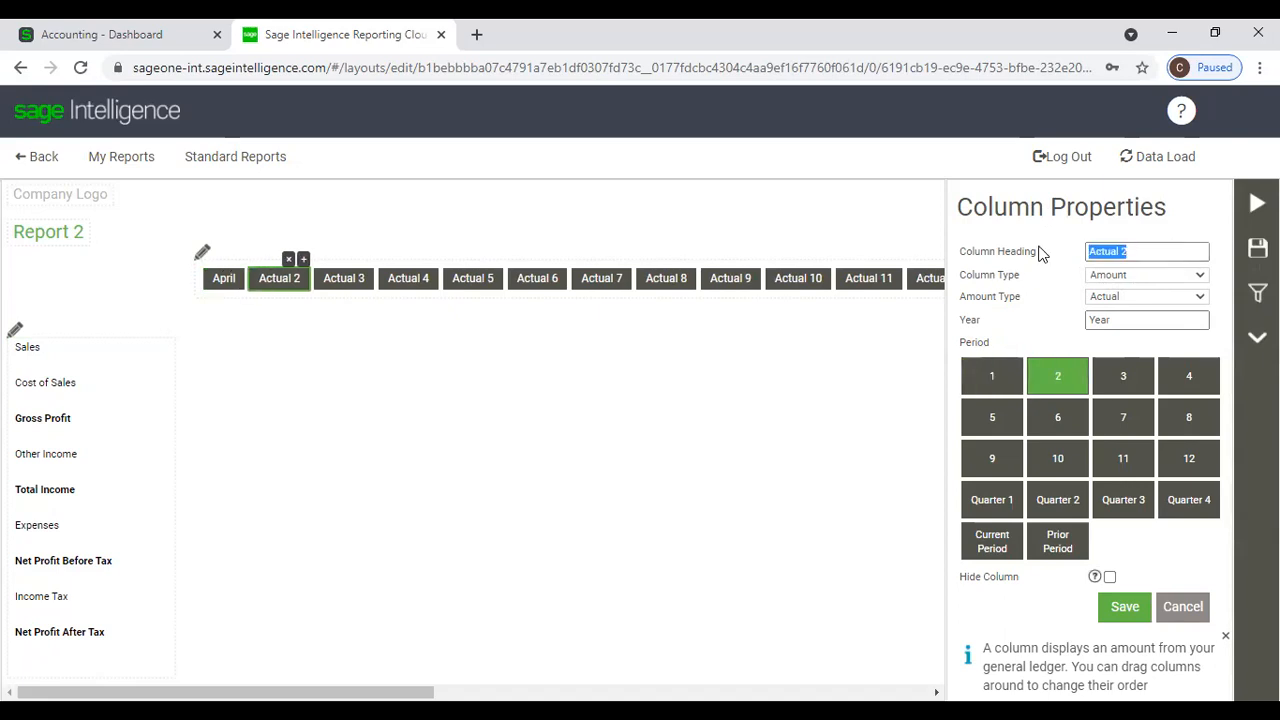
type("May")
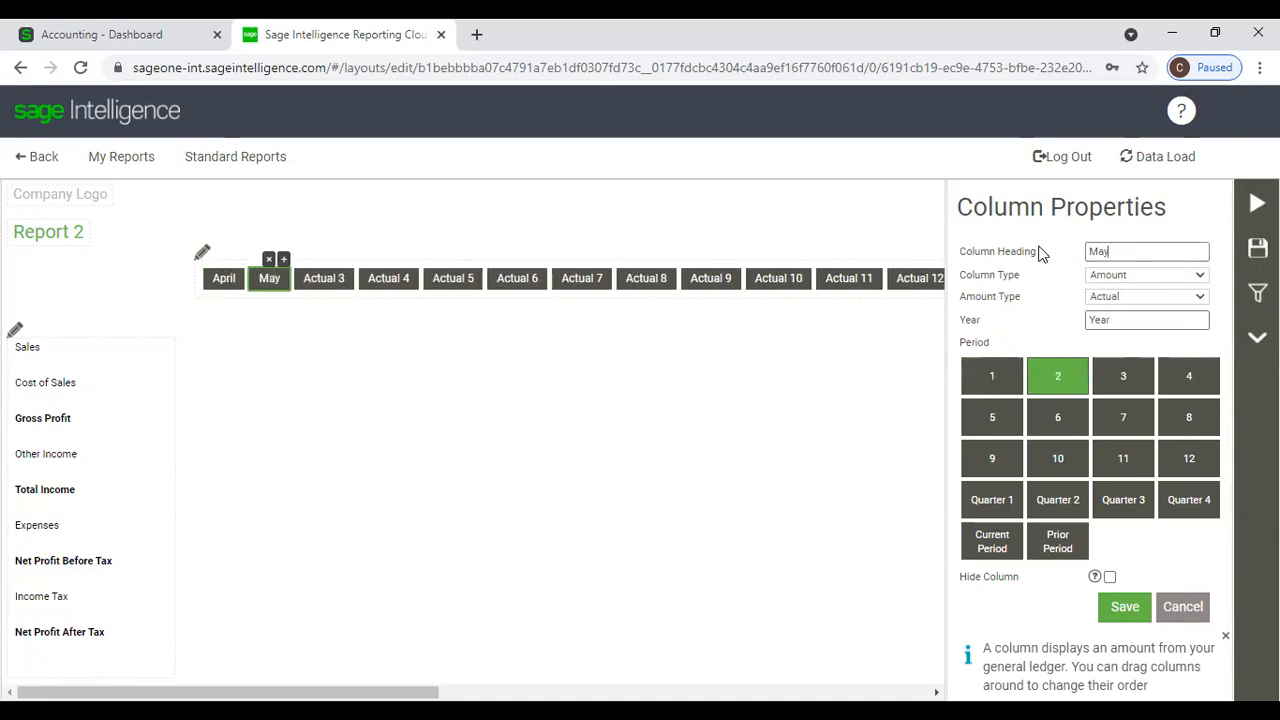
left_click(1126, 607)
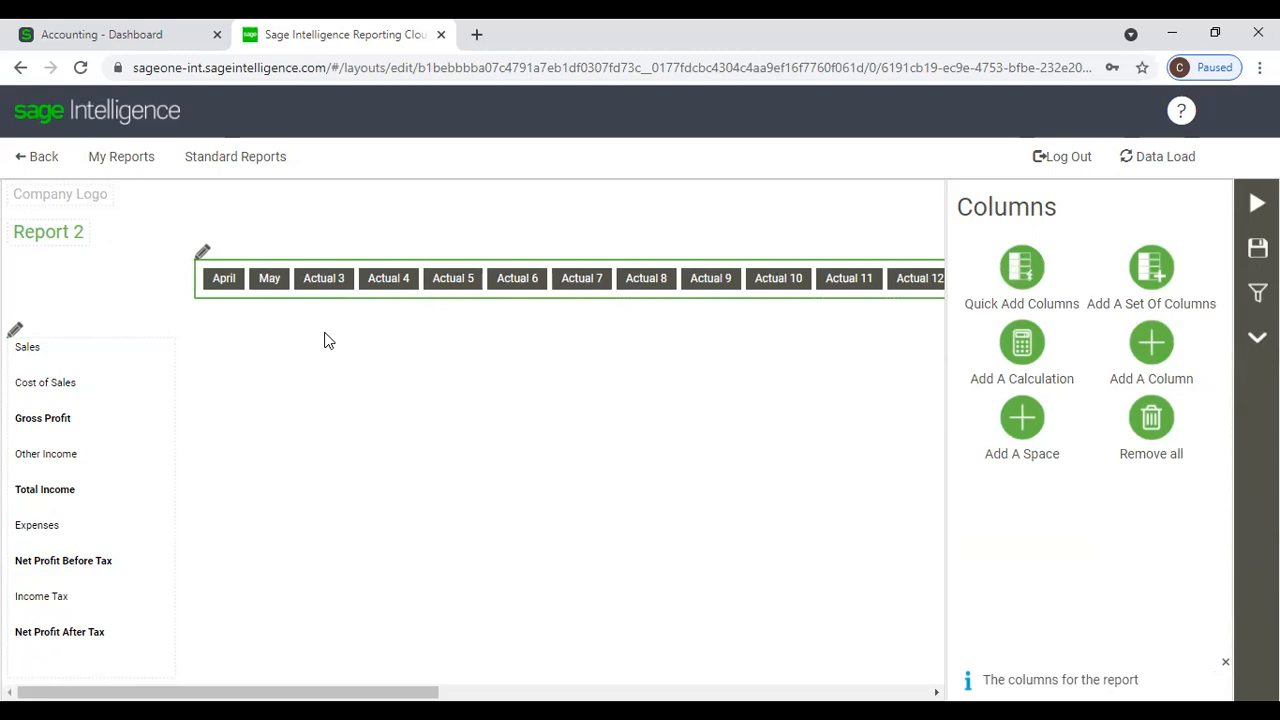
mouse_move(270, 692)
left_mouse_down()
mouse_move(761, 692)
mouse_move(270, 692)
left_mouse_up()
left_click(1022, 345)
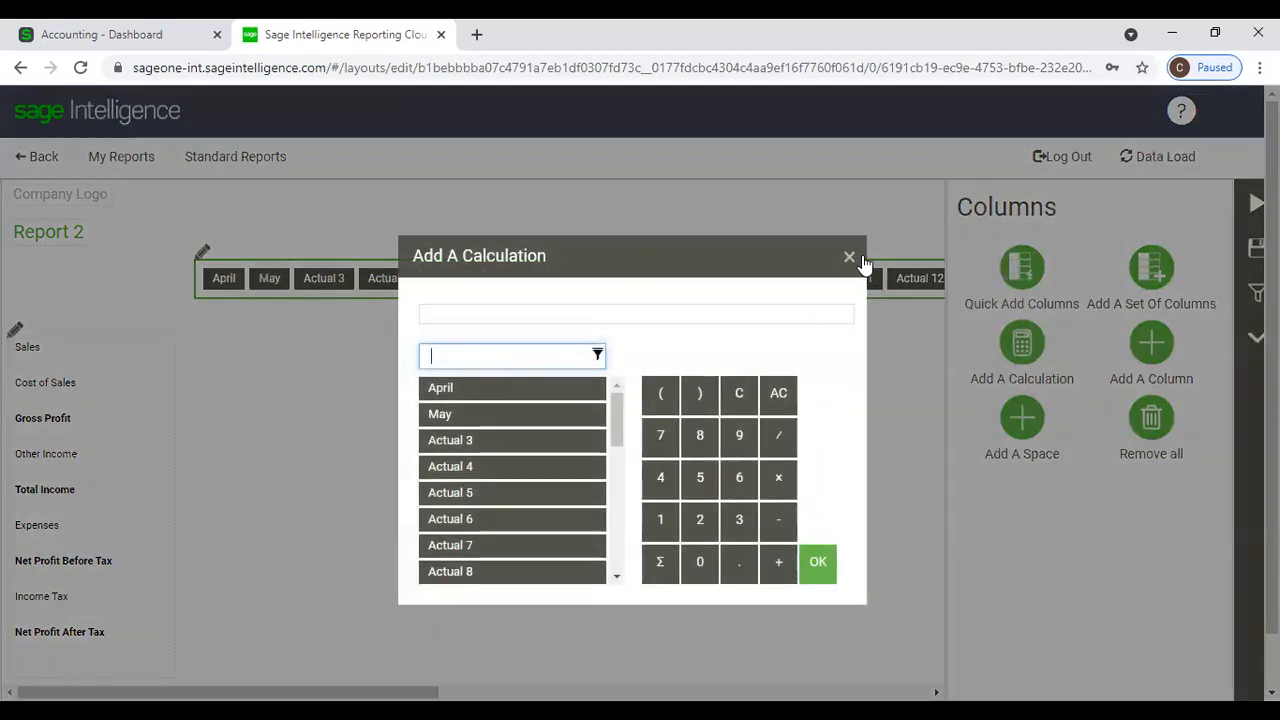
left_click(540, 388)
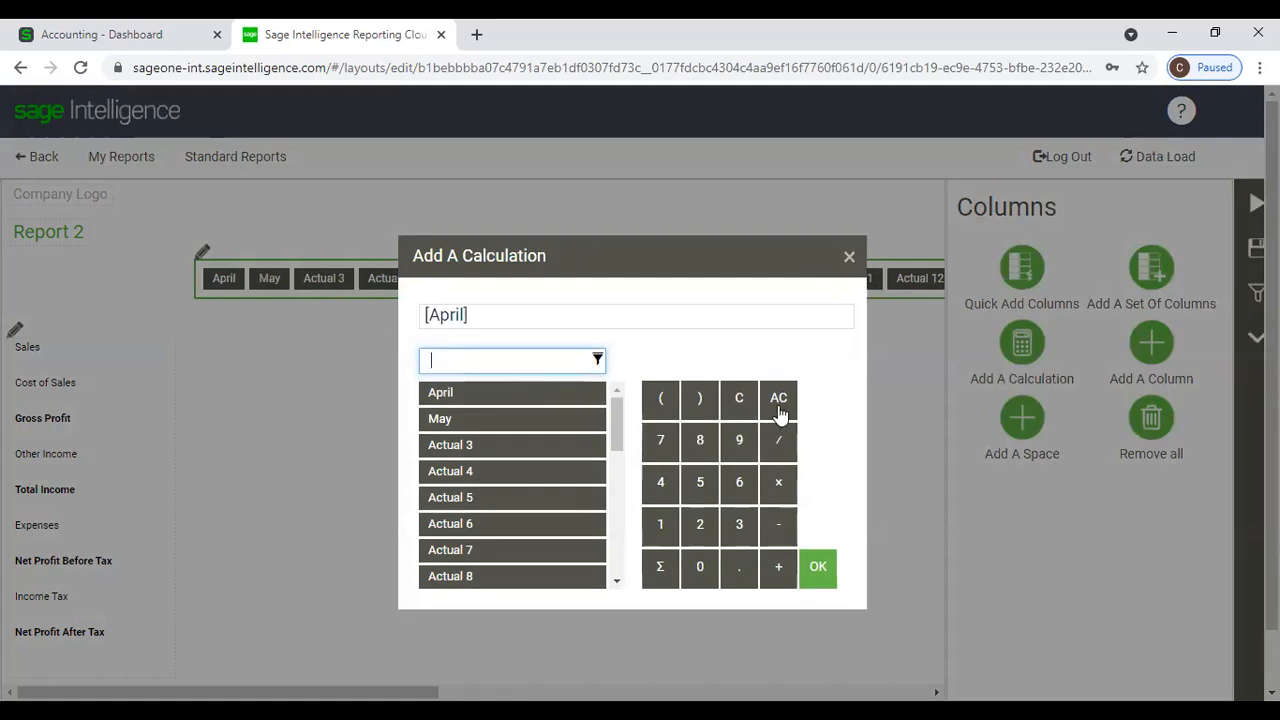
left_click(848, 258)
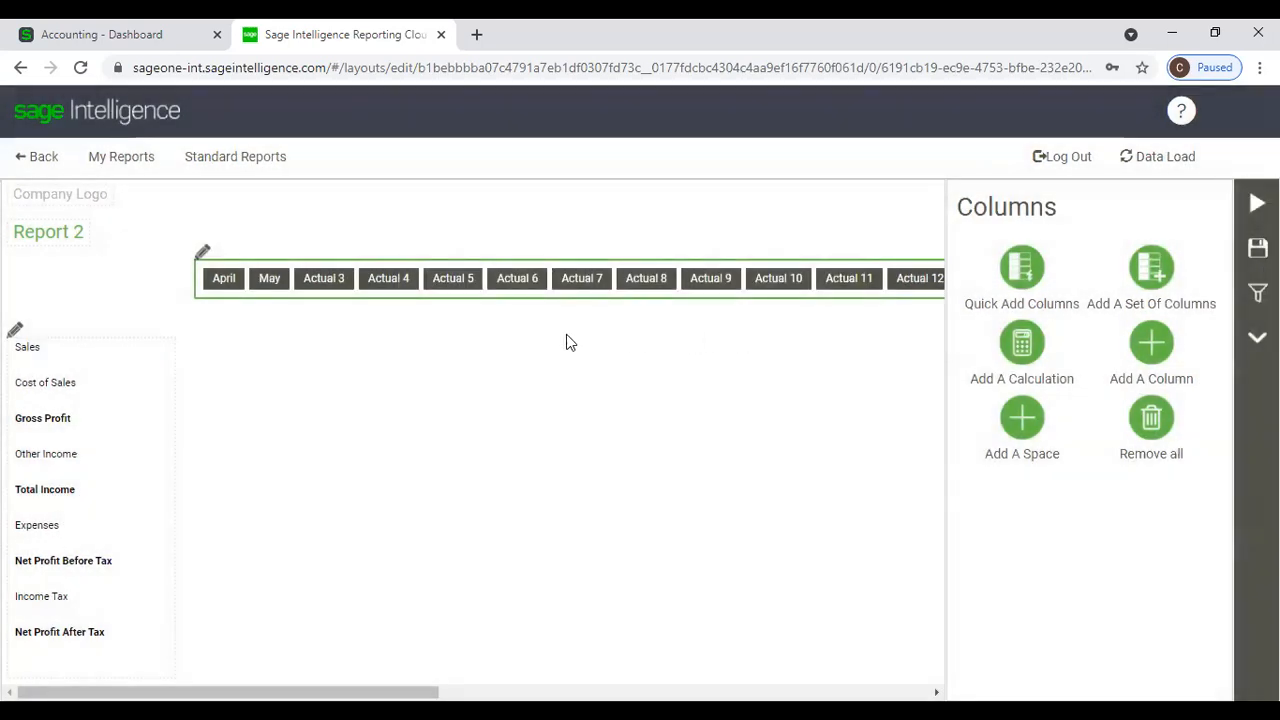
Set the heading of the April column to "Actual 1".
left_click_drag(430, 692, 340, 683)
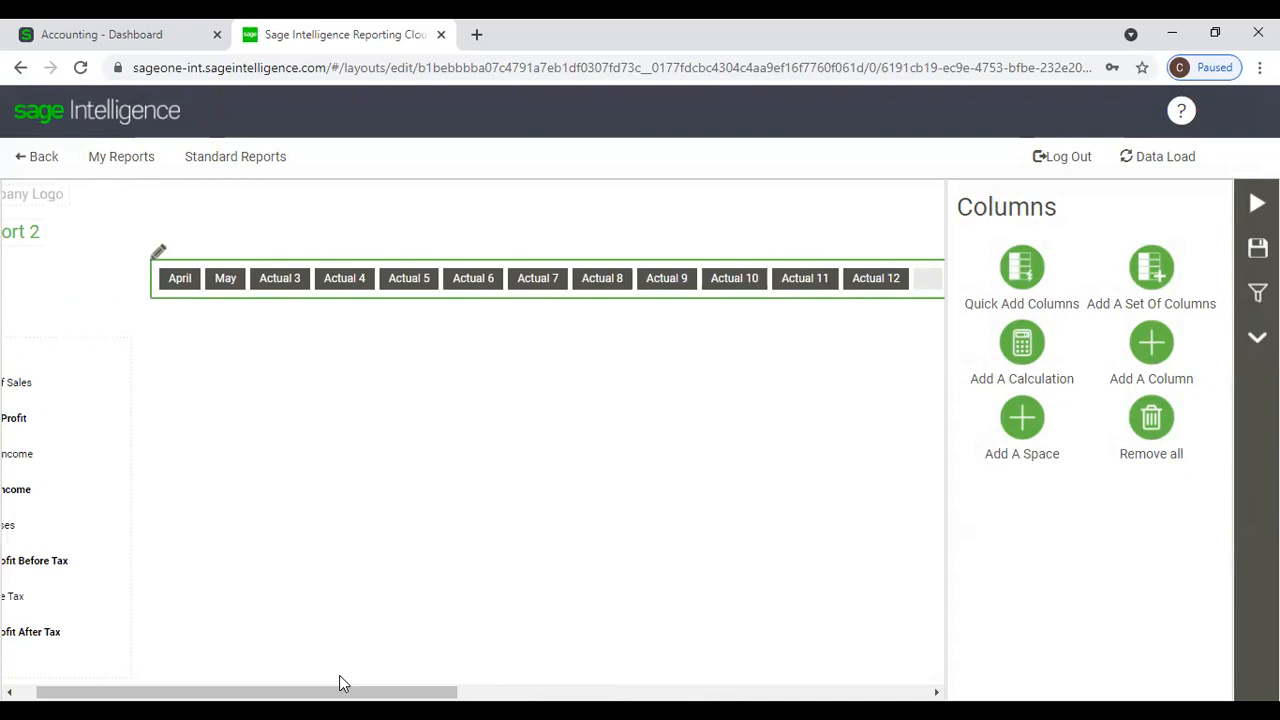
left_click(176, 279)
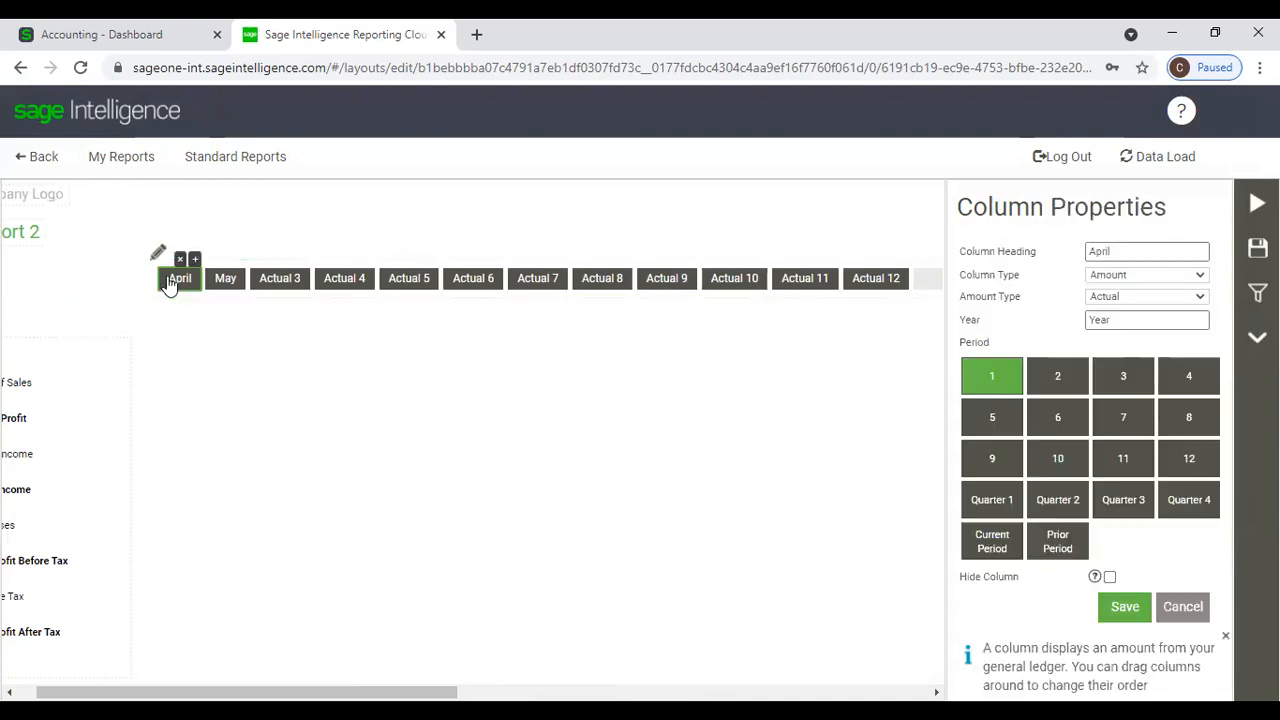
double_click(1109, 251)
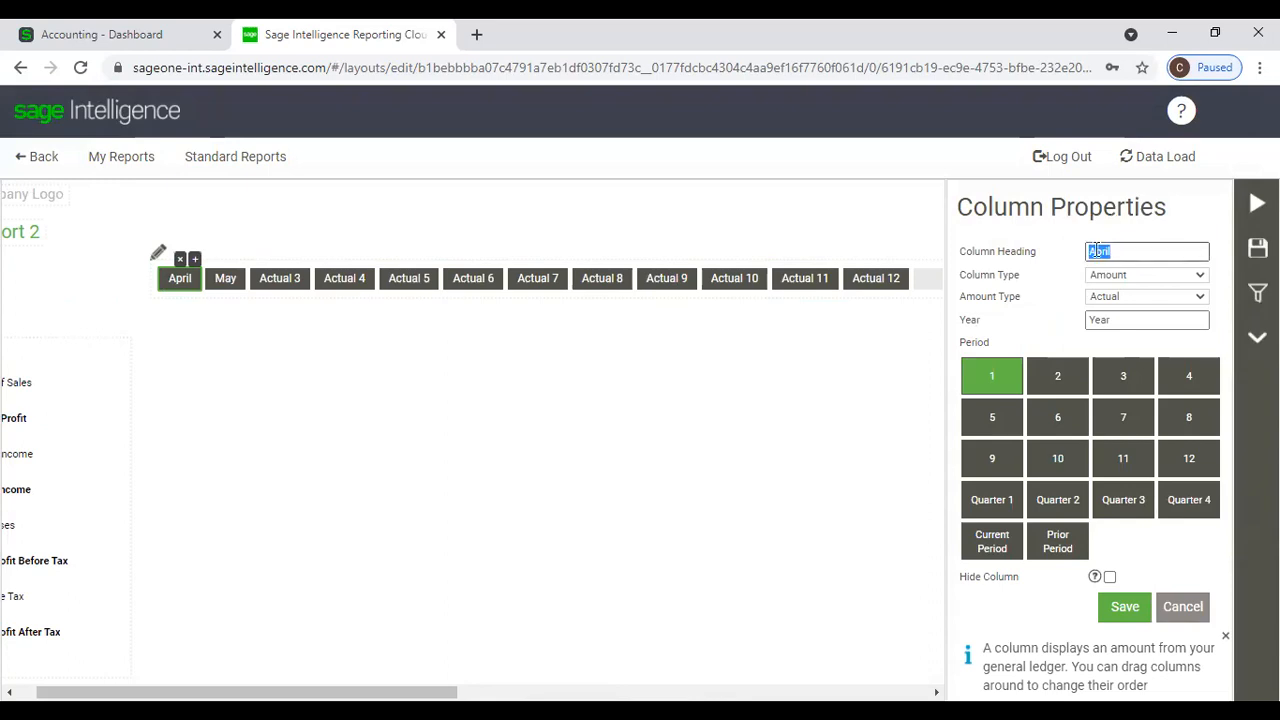
type("actual")
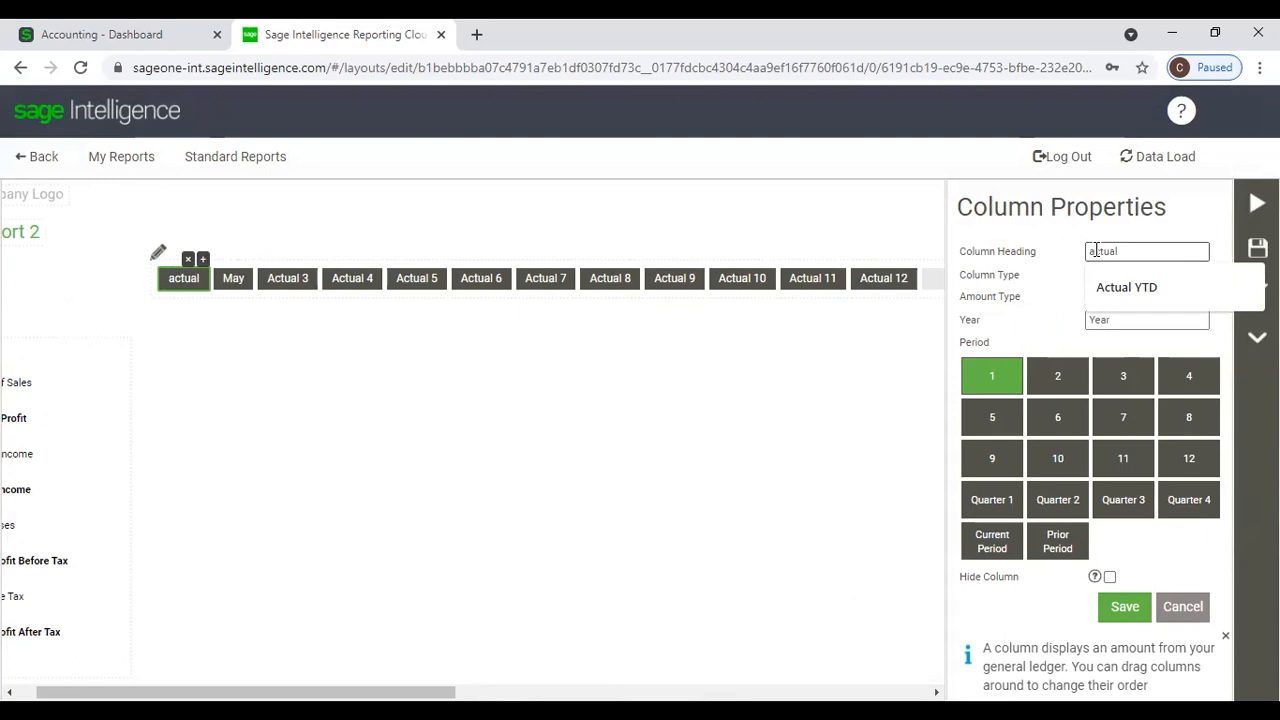
key("shift+Left")
type("A")
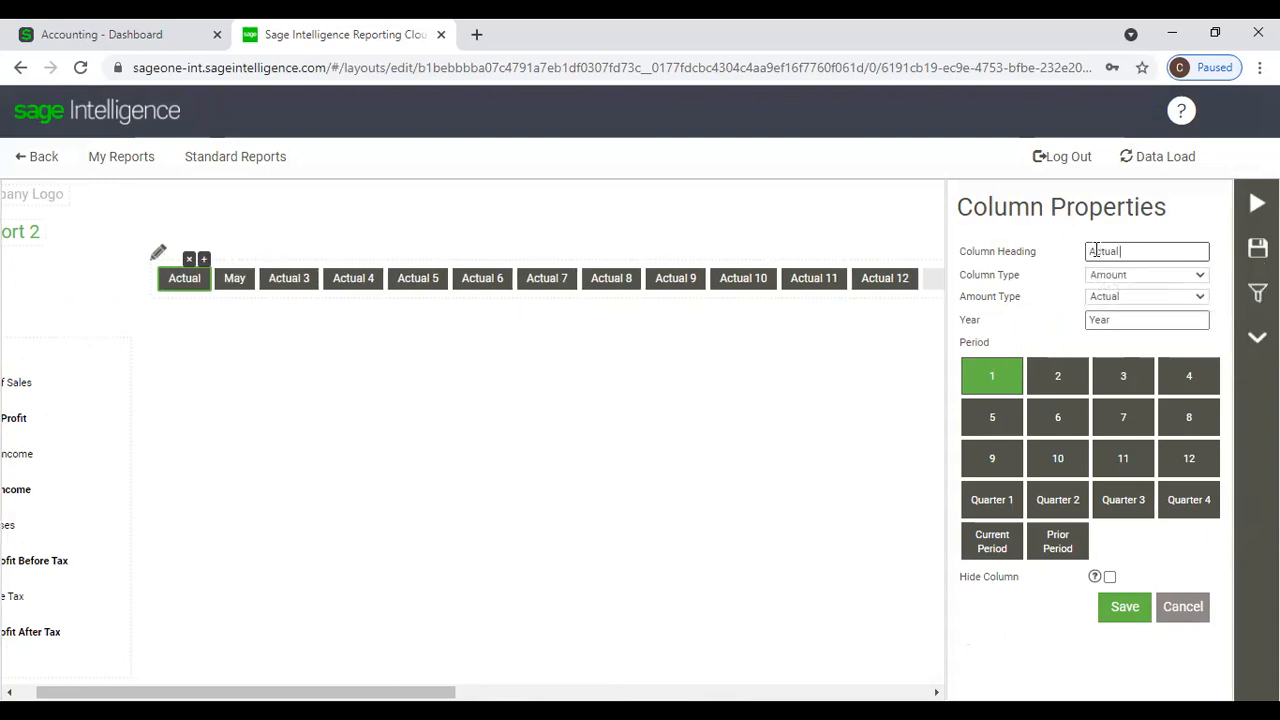
type(" 1")
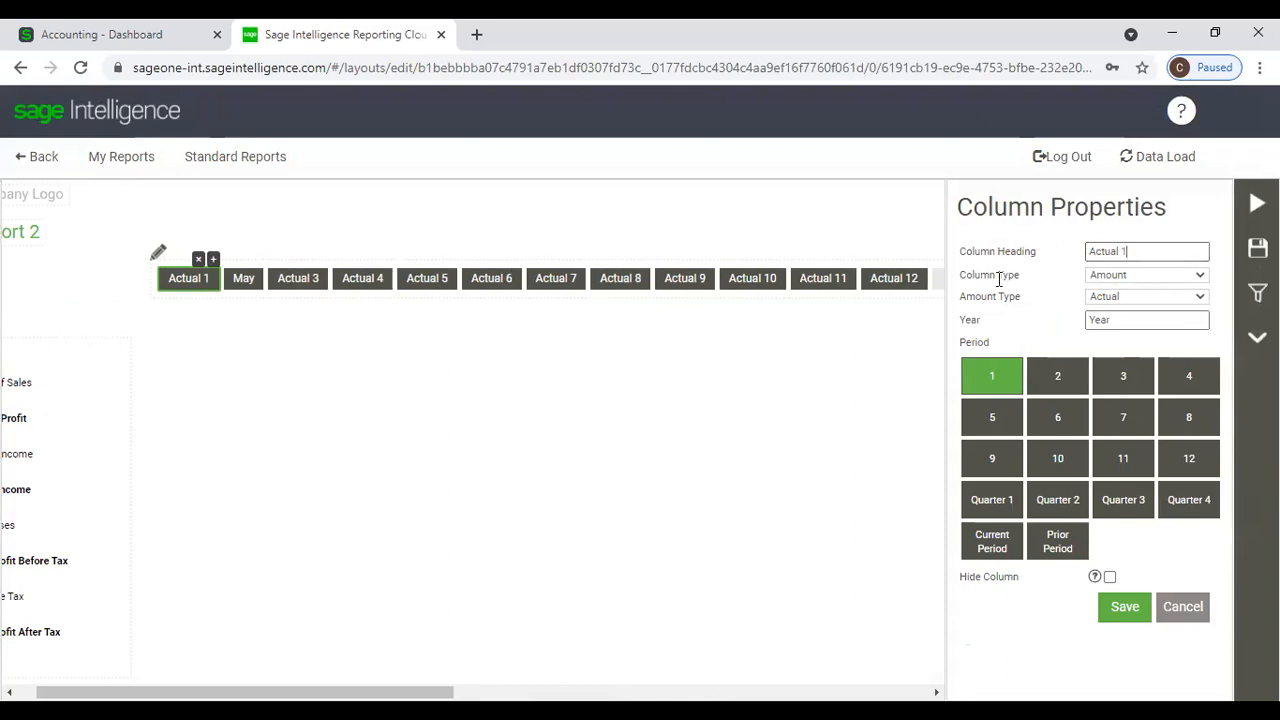
Copy the first column's heading to the May column and change it there to "Actual 2".
left_click_drag(1180, 248, 1021, 247)
key("ctrl+c")
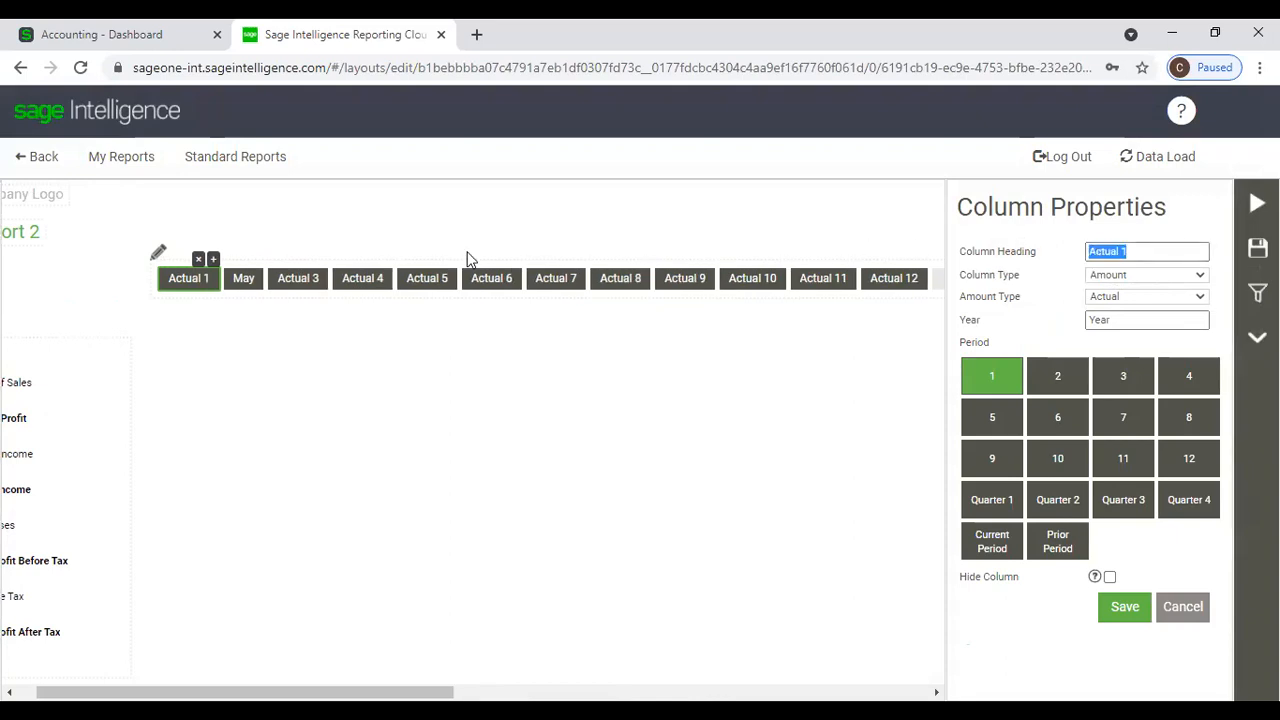
left_click(247, 282)
left_click_drag(1100, 250, 1027, 250)
key("ctrl+v")
key("BackSpace")
type("2")
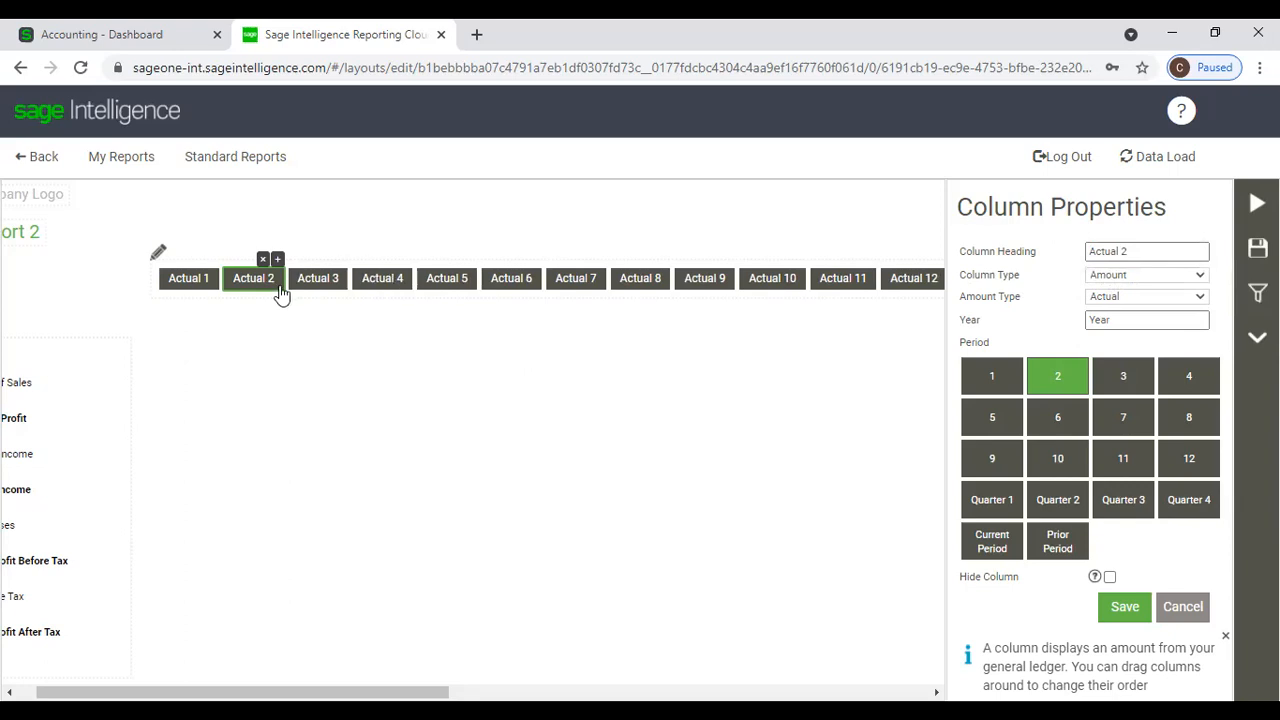
Insert a new column directly after Actual 3 and give it the heading "Qtr 1".
left_click(319, 290)
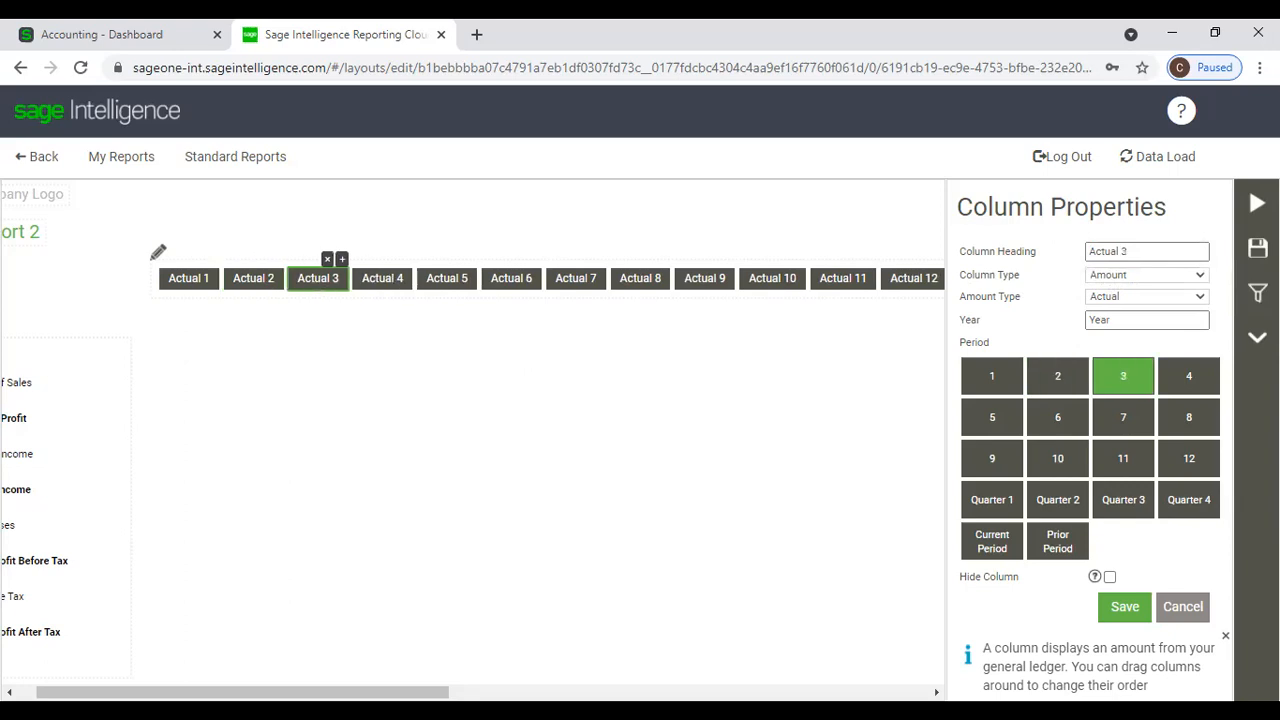
left_click(342, 261)
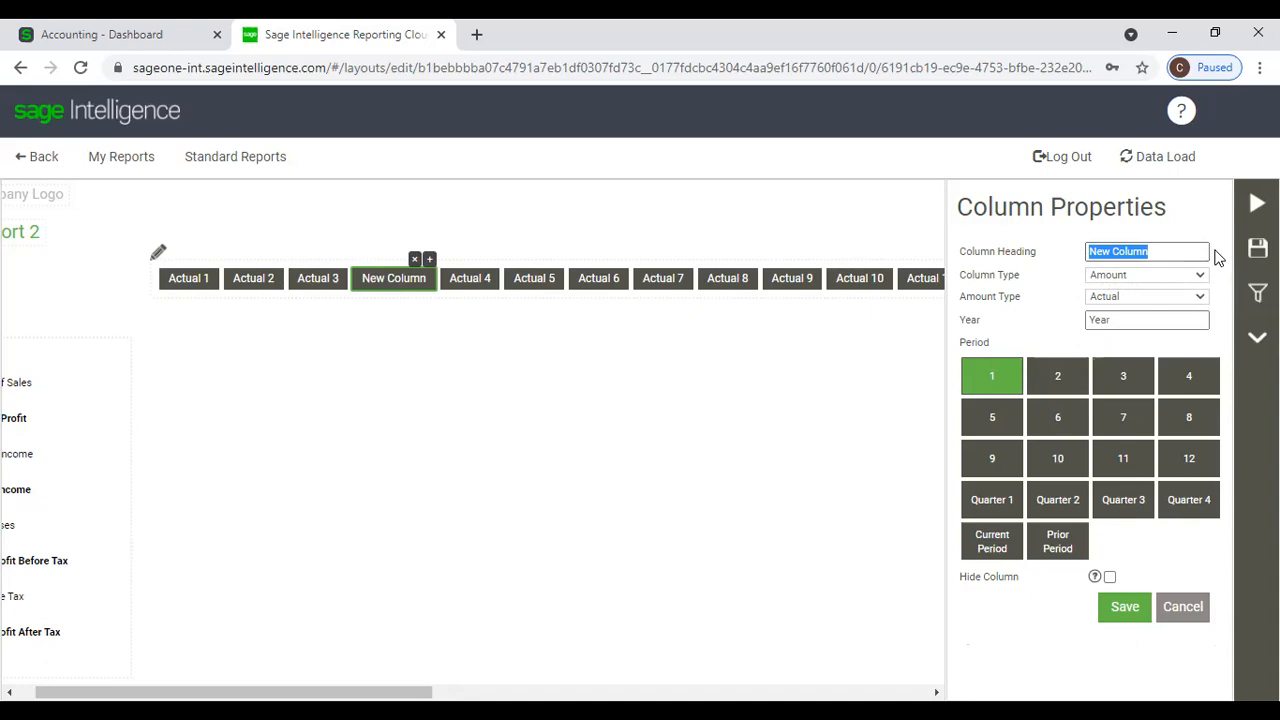
type("Qtr")
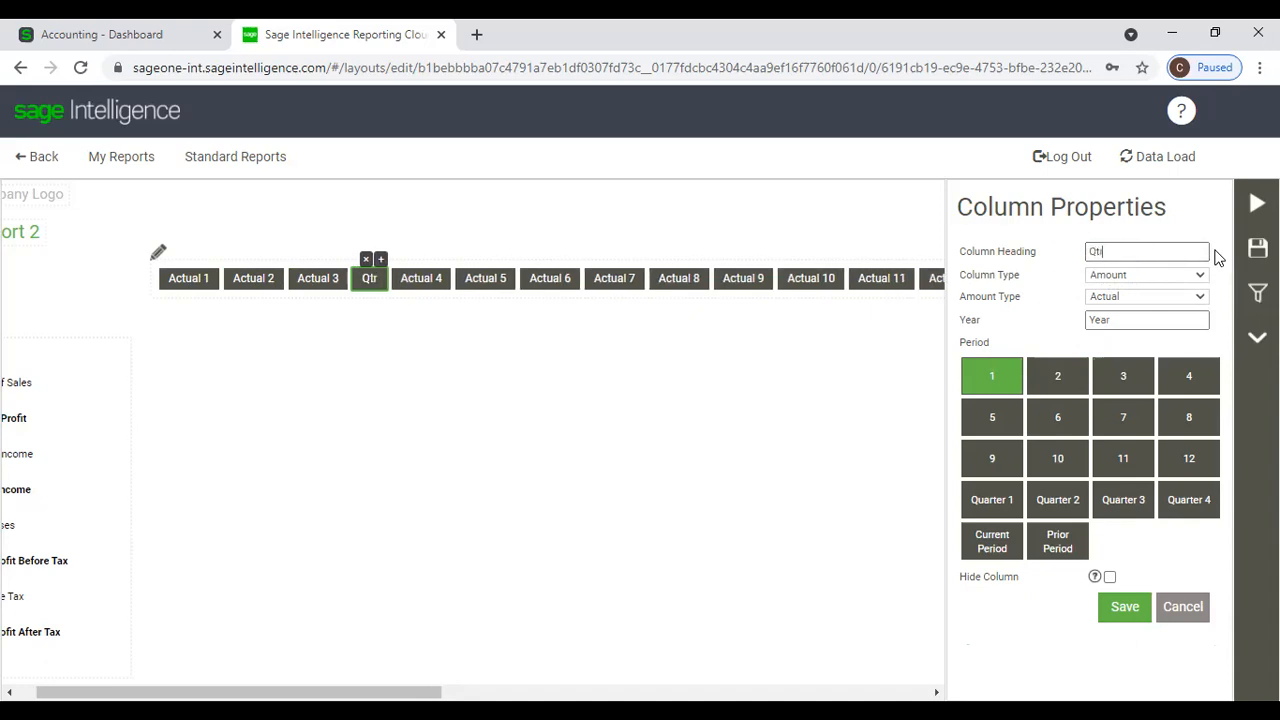
type(" 1")
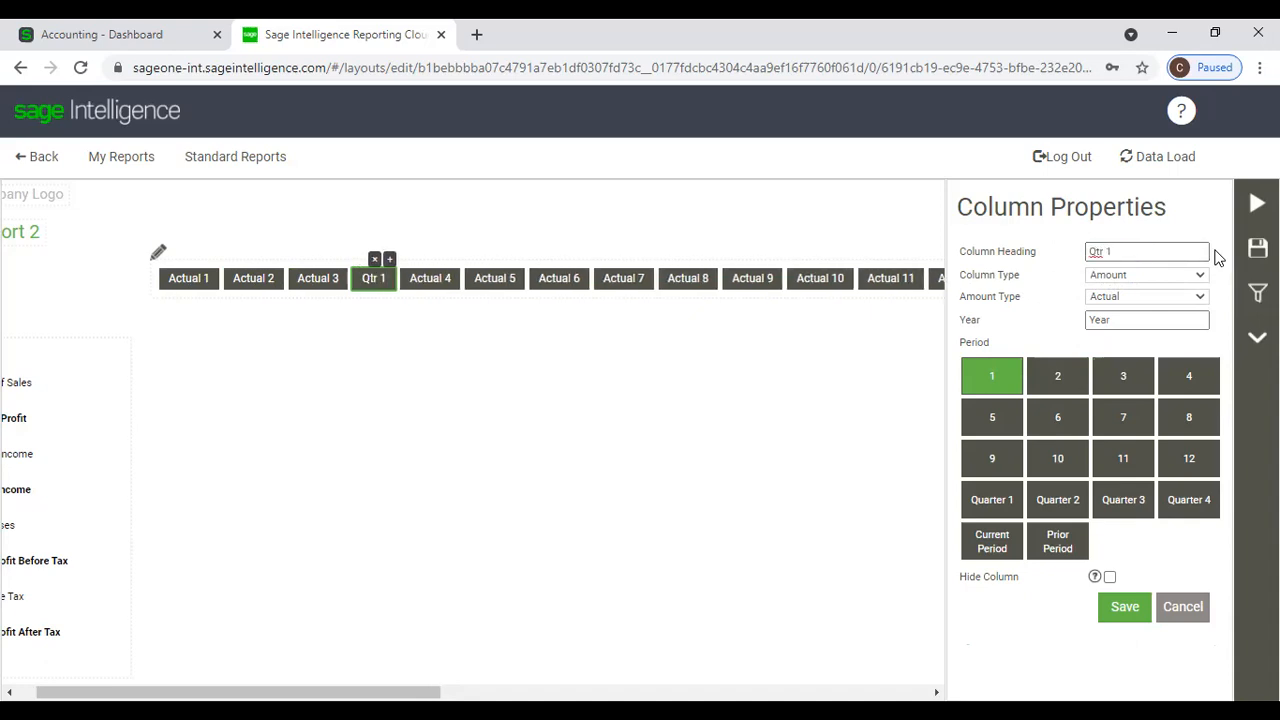
left_click(576, 282)
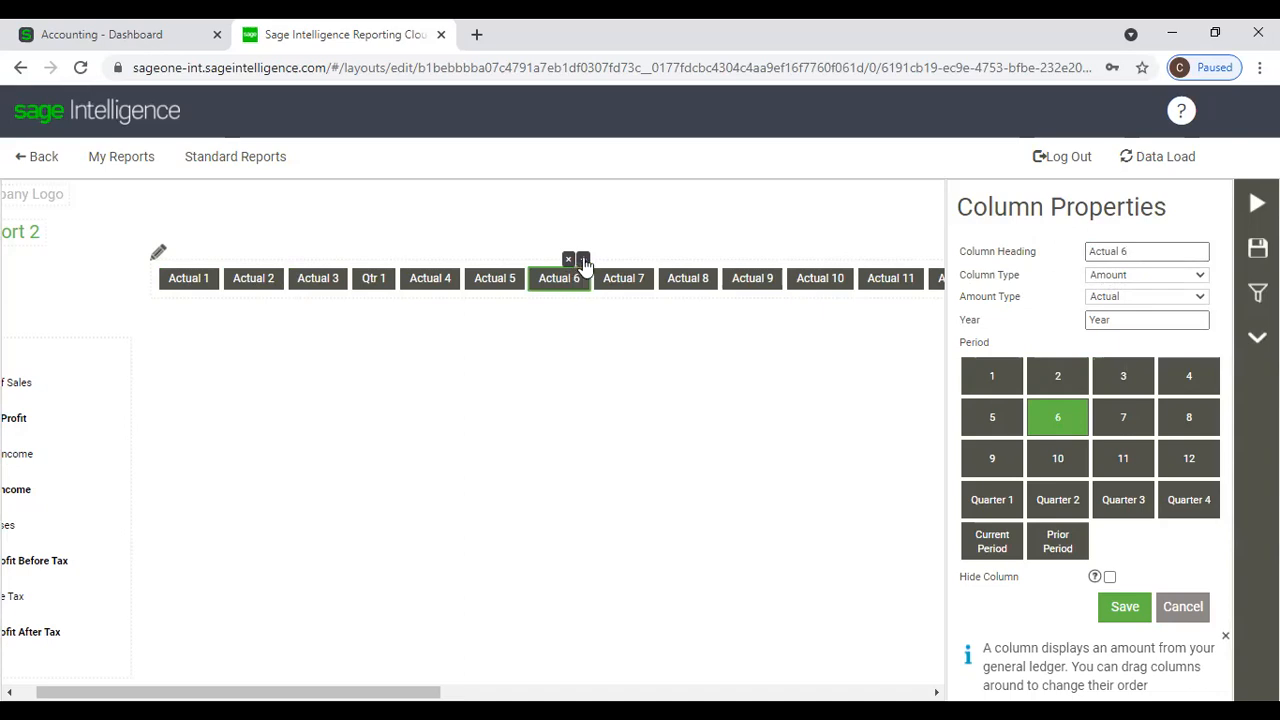
left_click(583, 260)
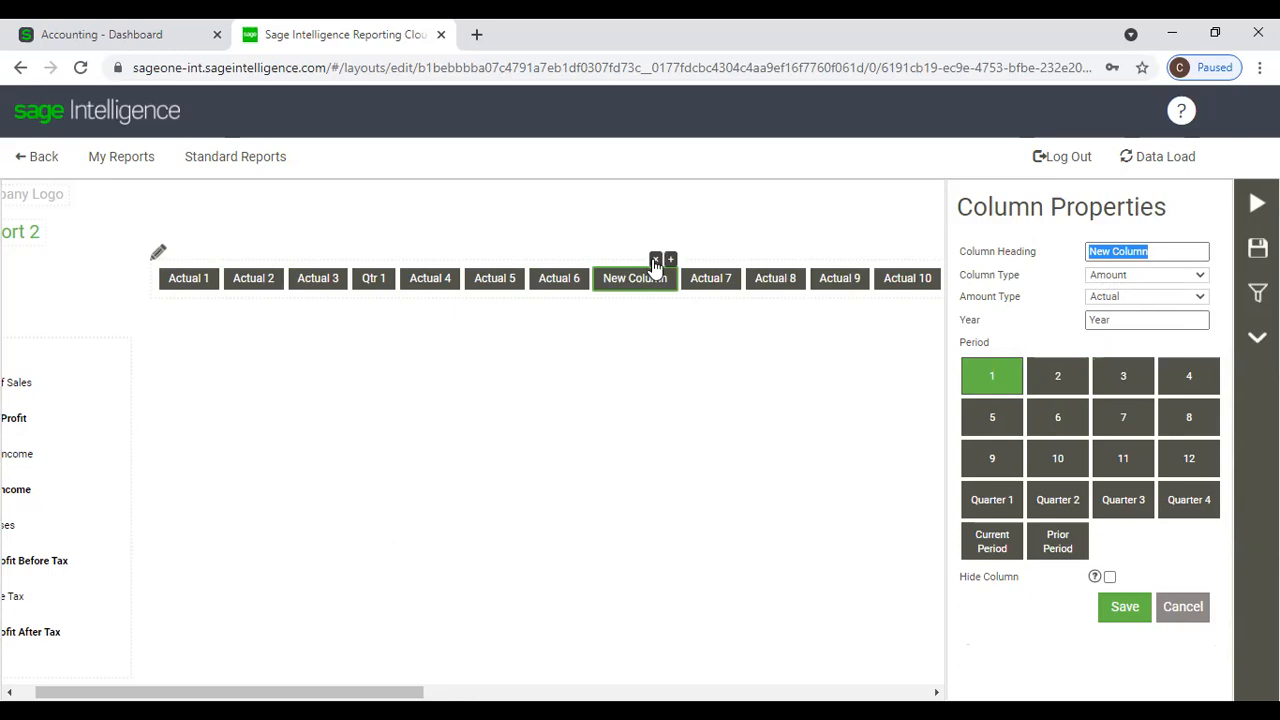
left_click(655, 260)
Insert a new column directly after Actual 6 and give it the heading "Qtr 2".
left_click(587, 282)
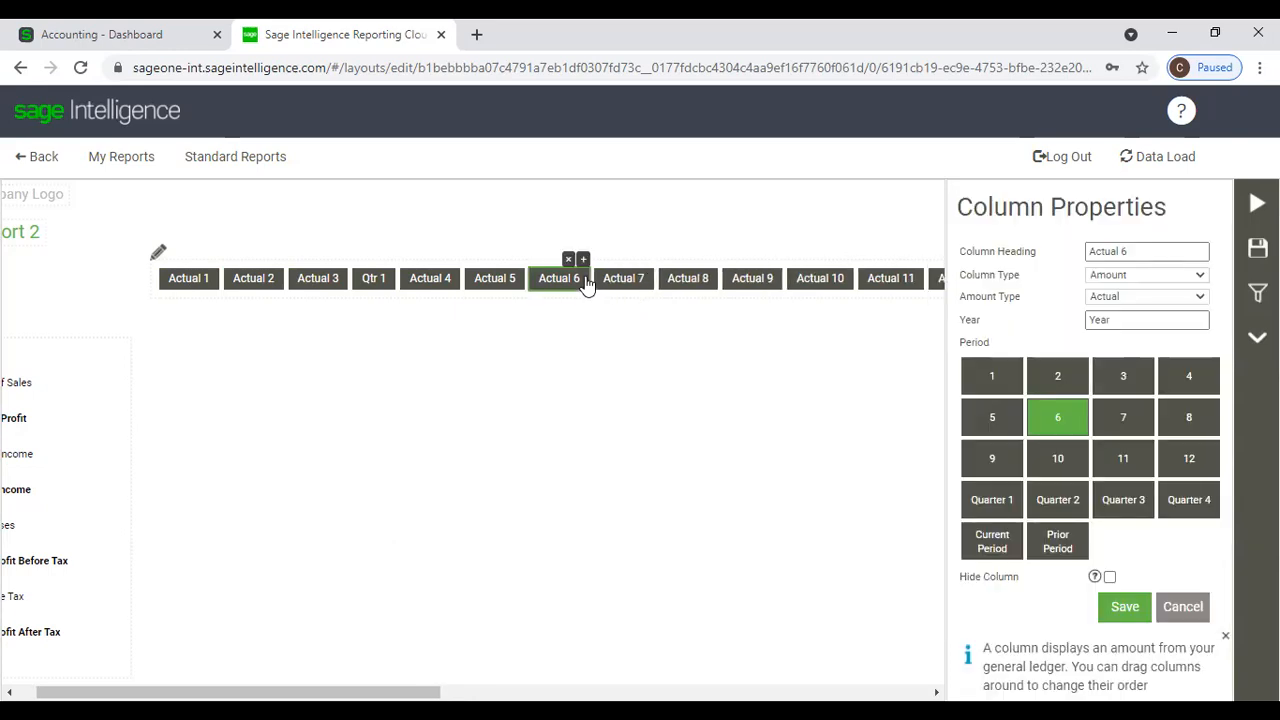
left_click(583, 259)
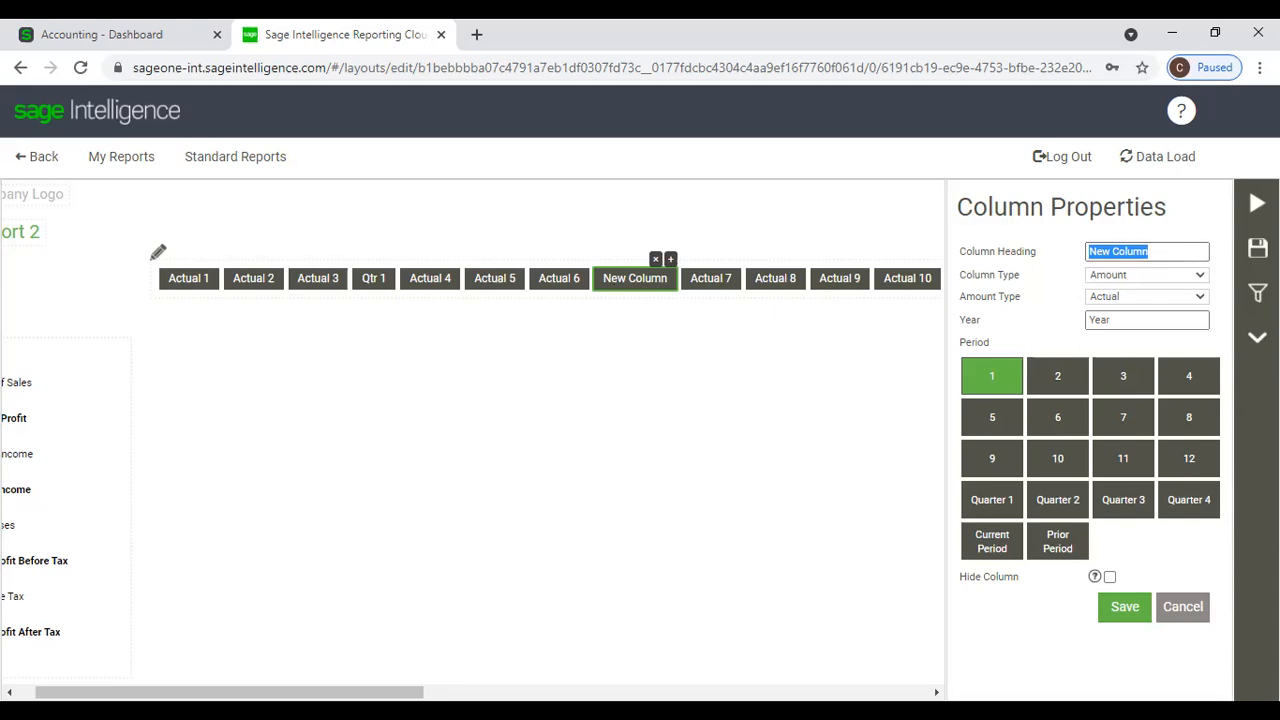
type("Qtr 2")
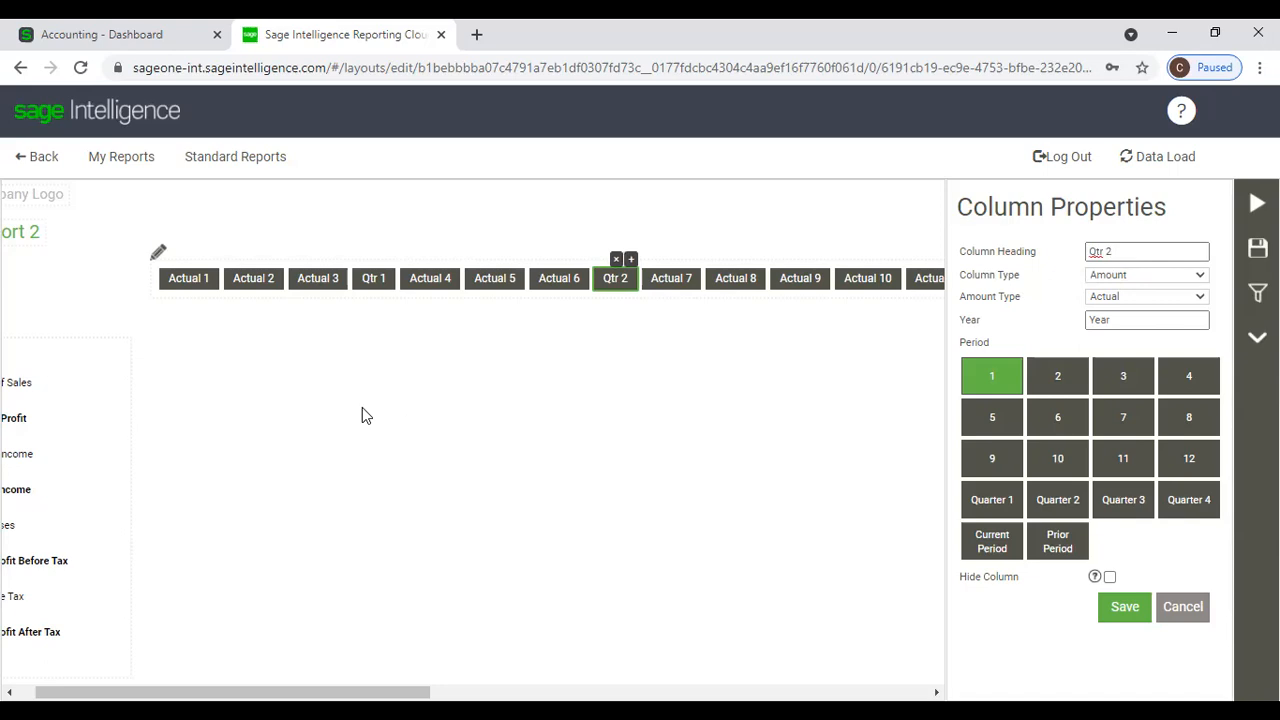
Change the Qtr 1 column's type to Calculation and enter its heading again as "Qtr 1".
left_click(374, 284)
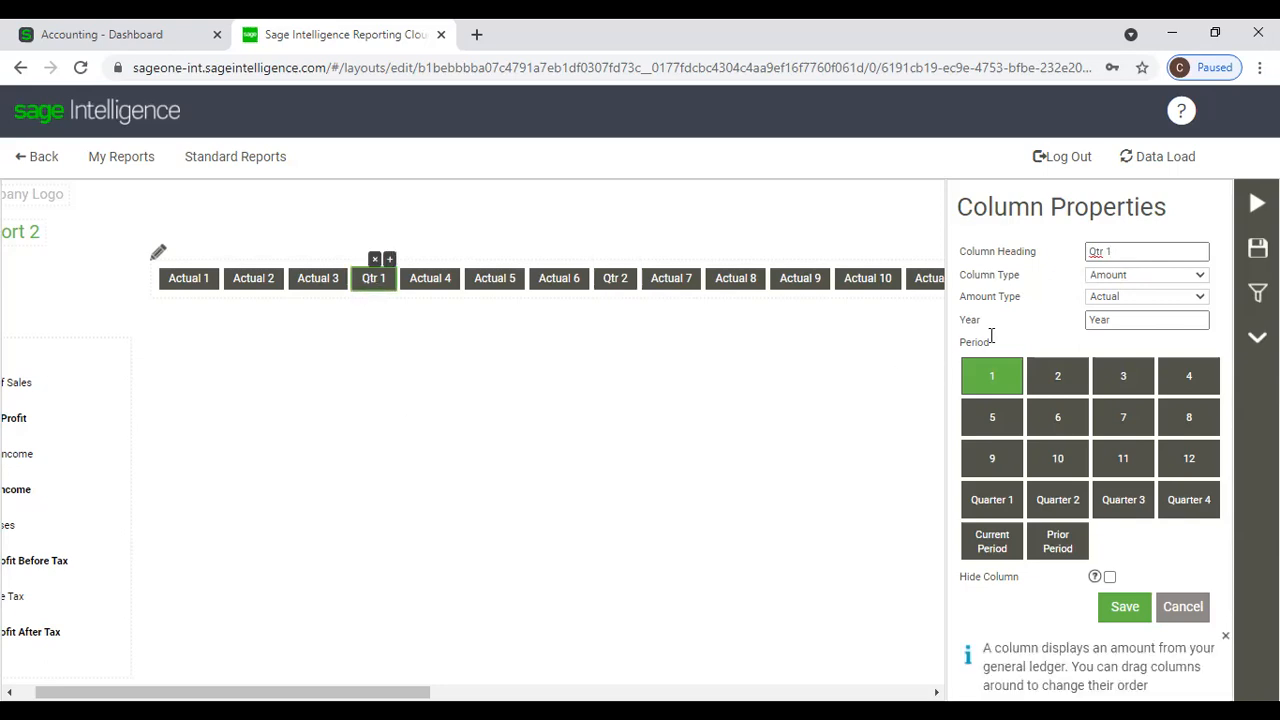
left_click(1198, 280)
left_click(1160, 302)
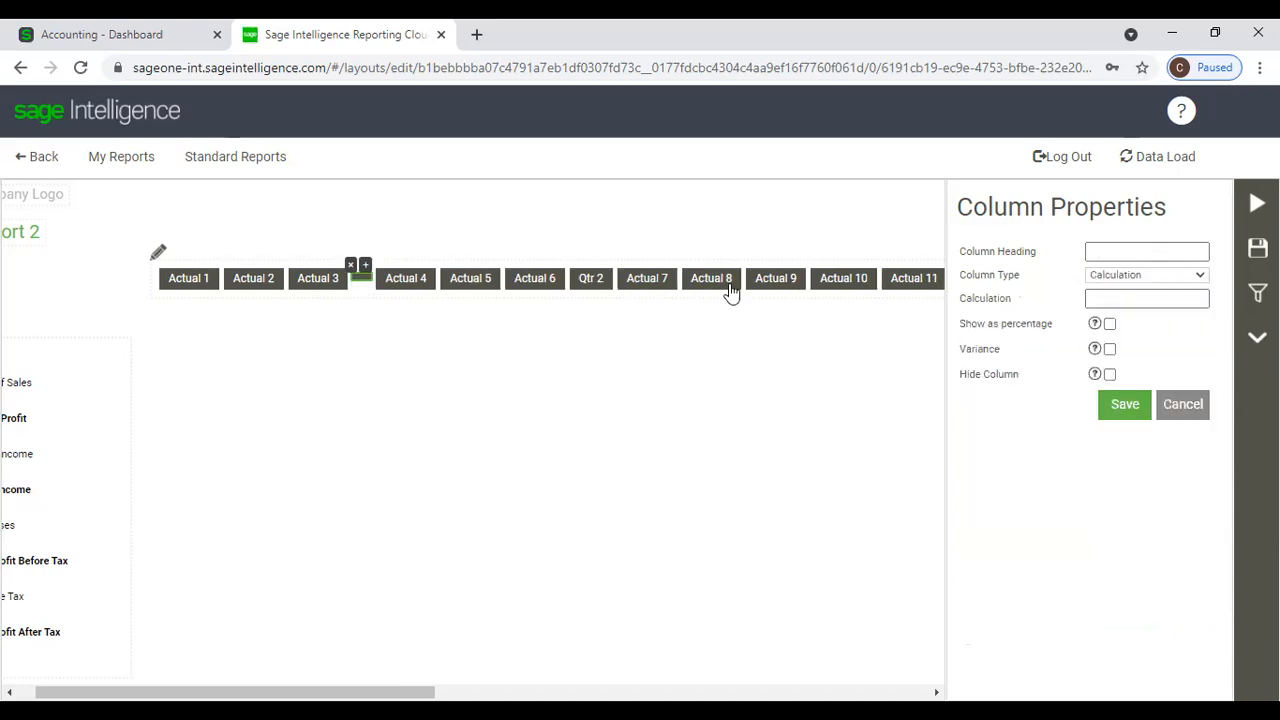
left_click(1120, 256)
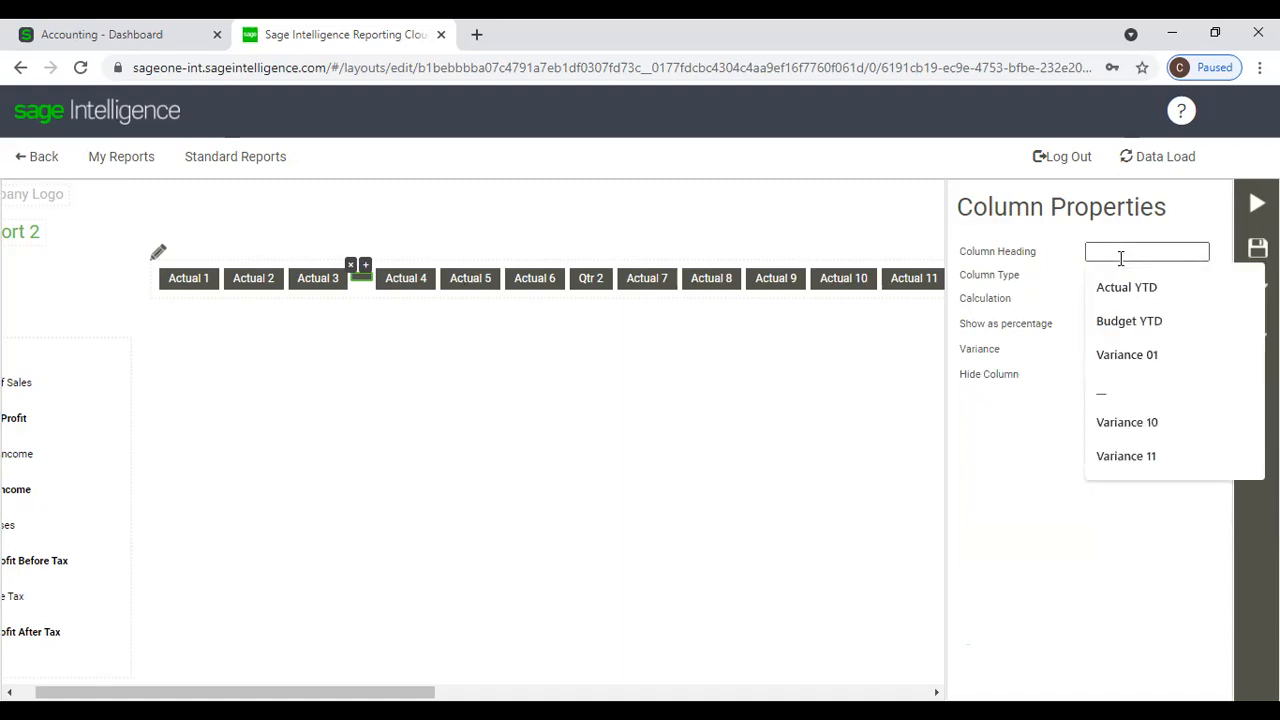
type("Qtr")
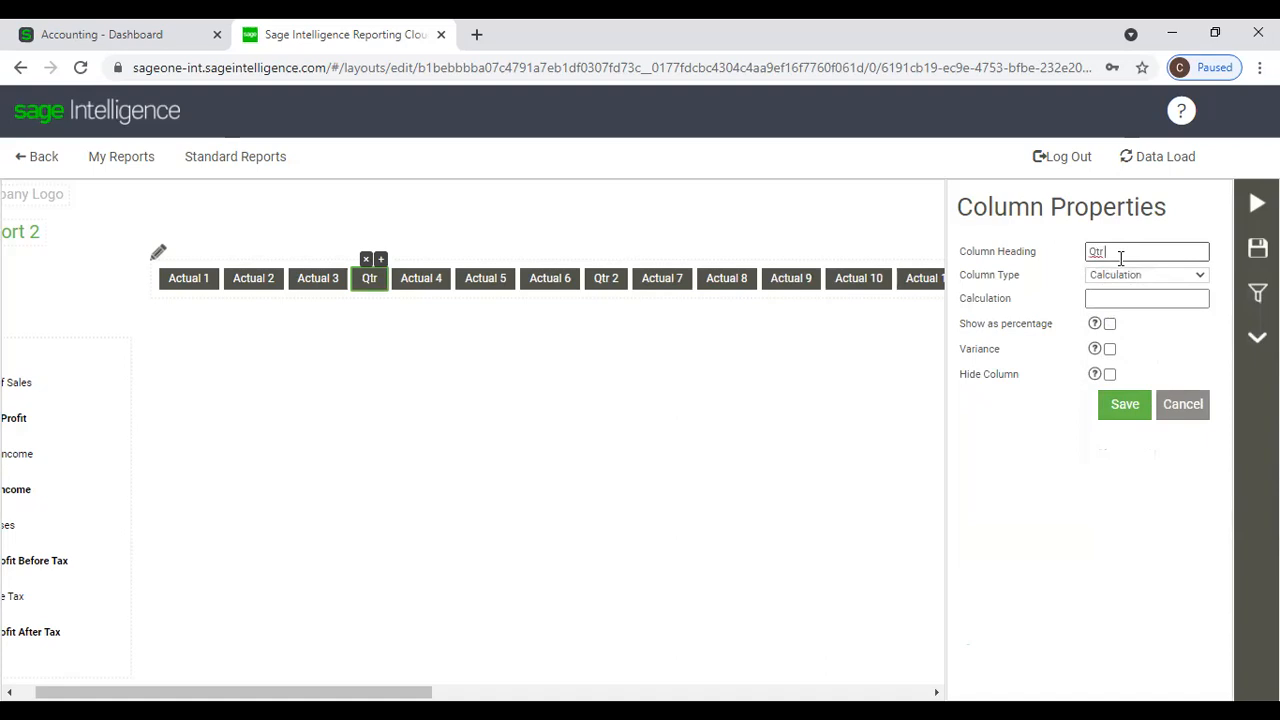
type(" 1")
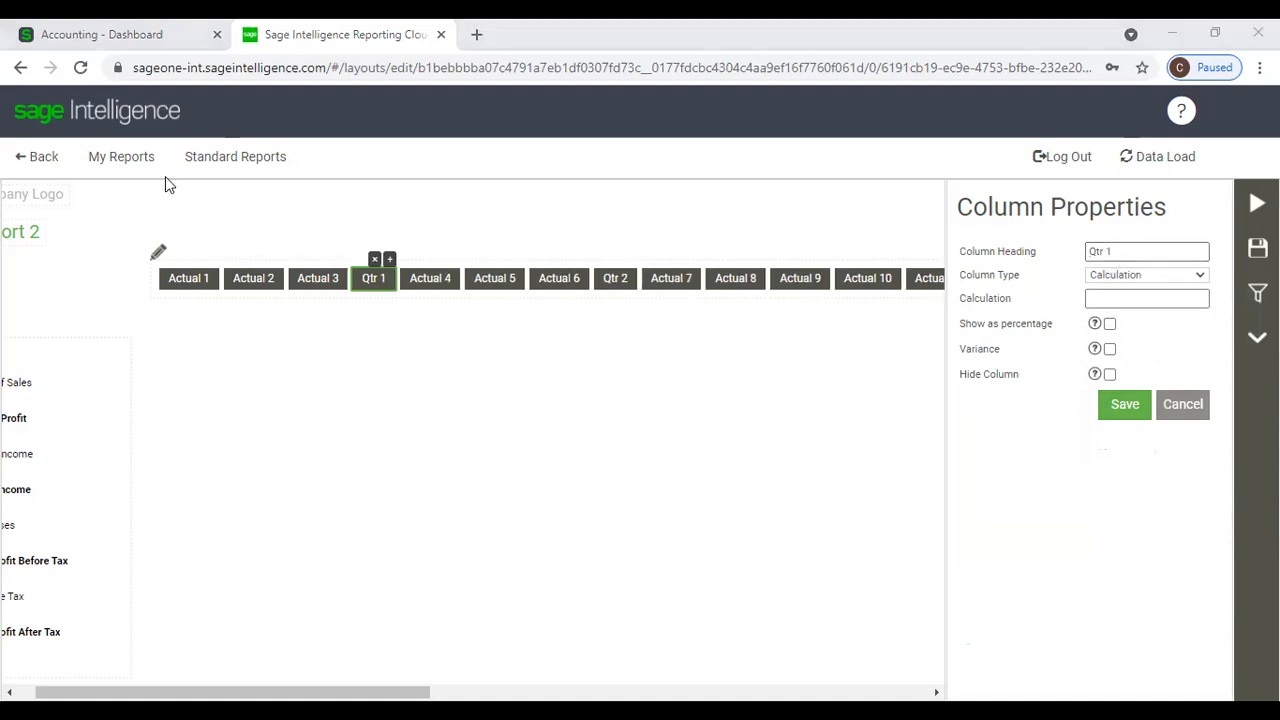
left_click(1109, 300)
left_click(1109, 300)
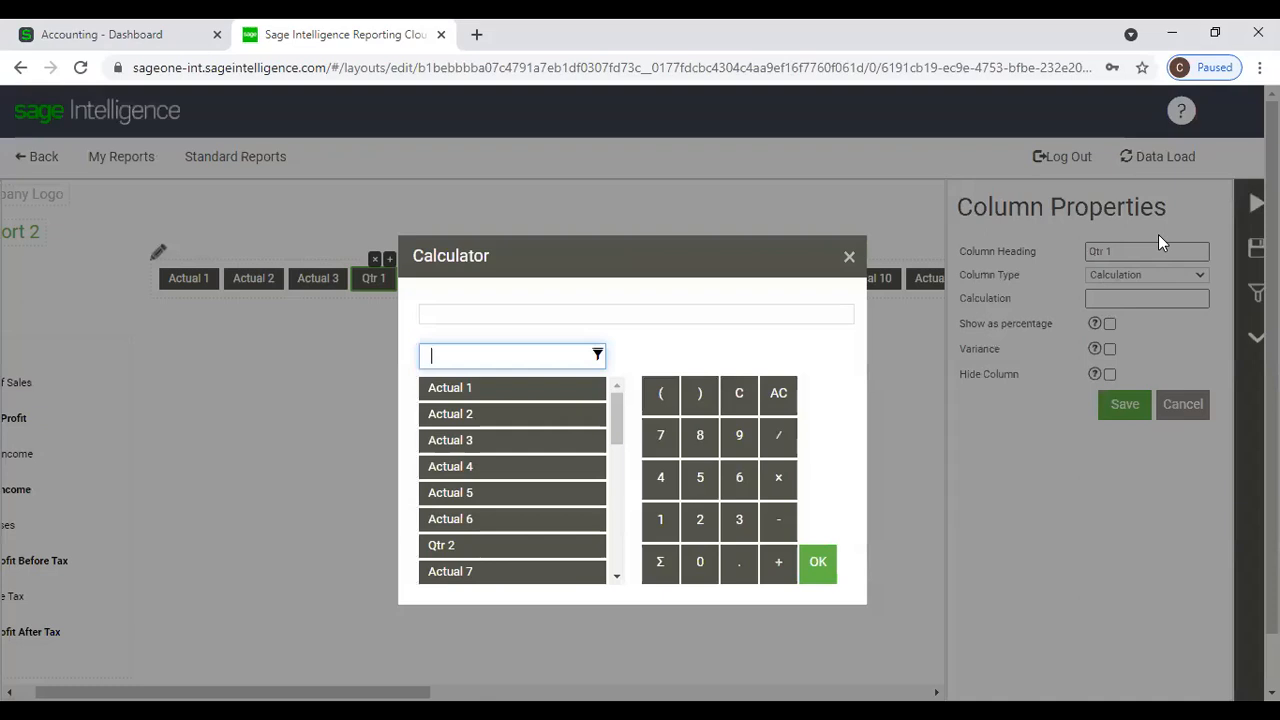
left_click(660, 182)
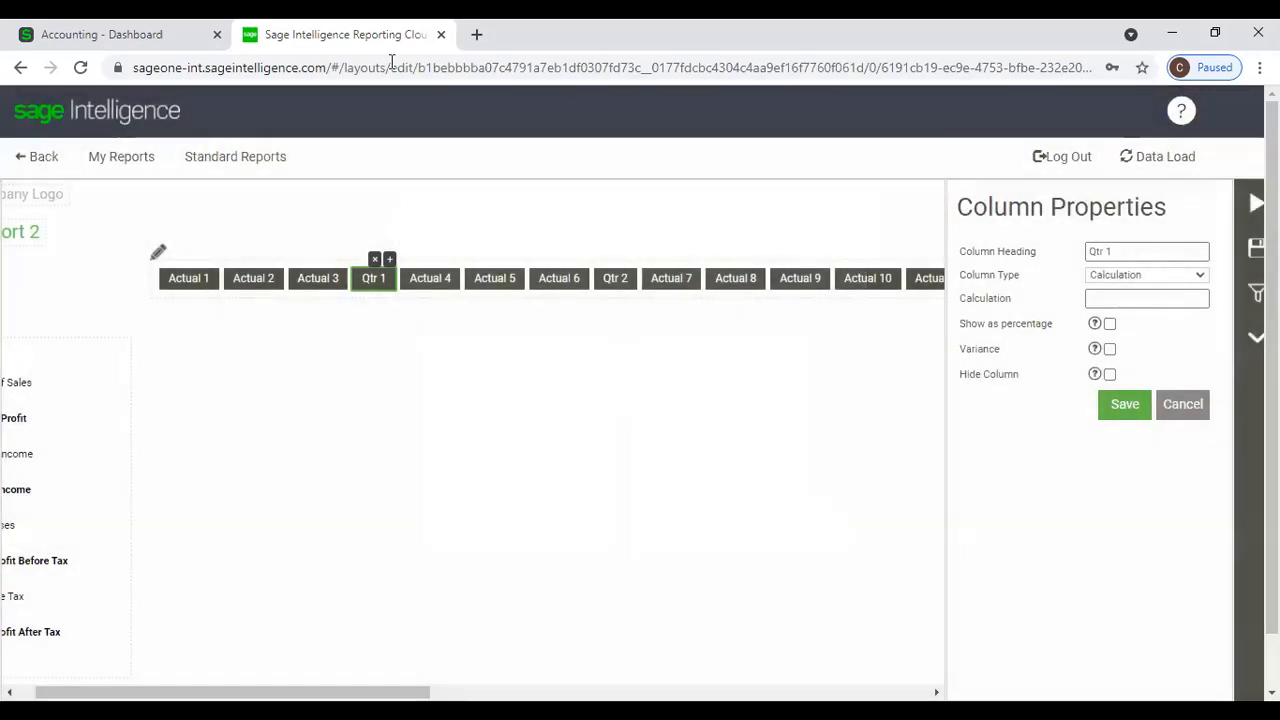
left_click(1132, 251)
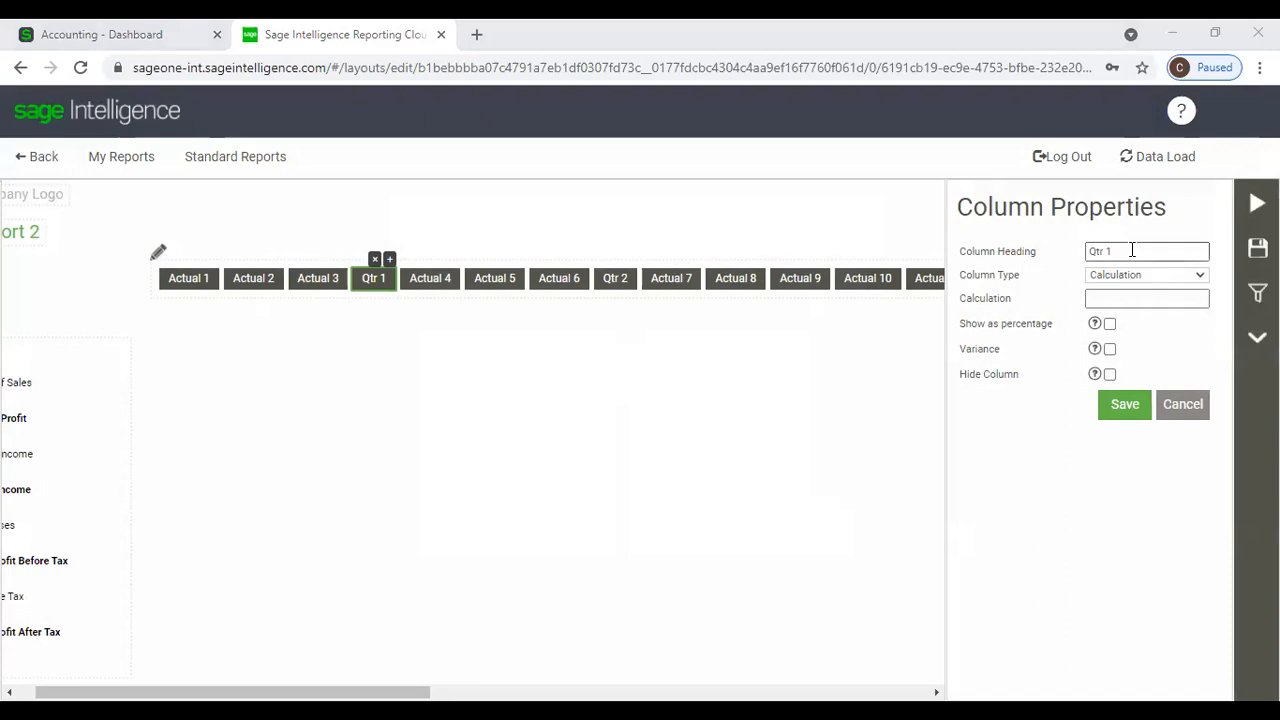
left_click(1148, 299)
left_click(848, 257)
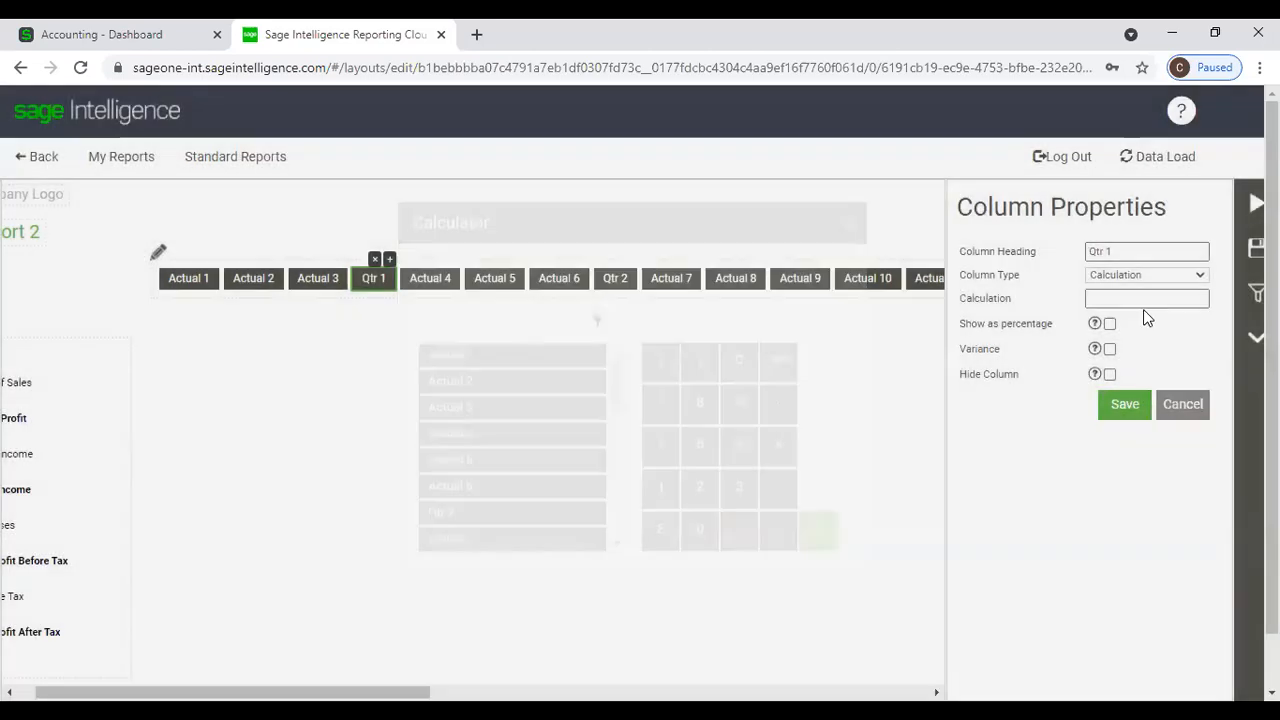
Define the Qtr 1 calculation as [Actual 1] + [Actual 2] + [Actual 3] and save the column properties.
left_click(1121, 298)
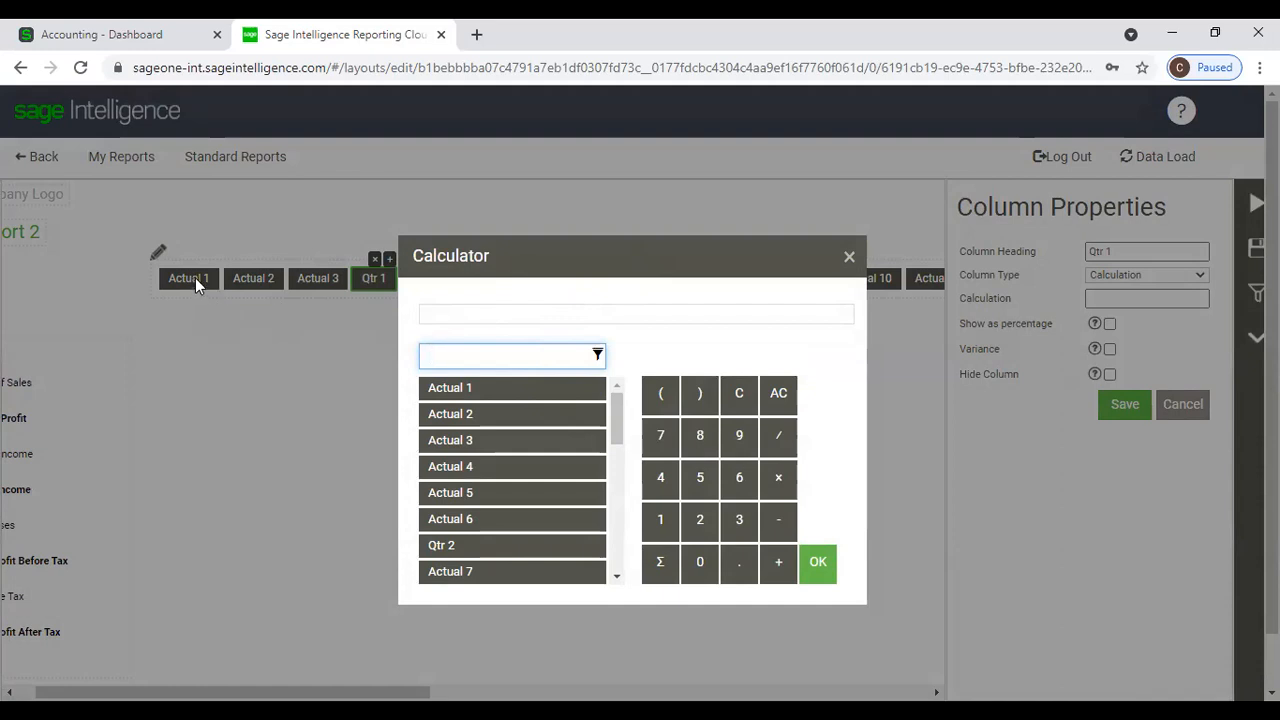
left_click(460, 390)
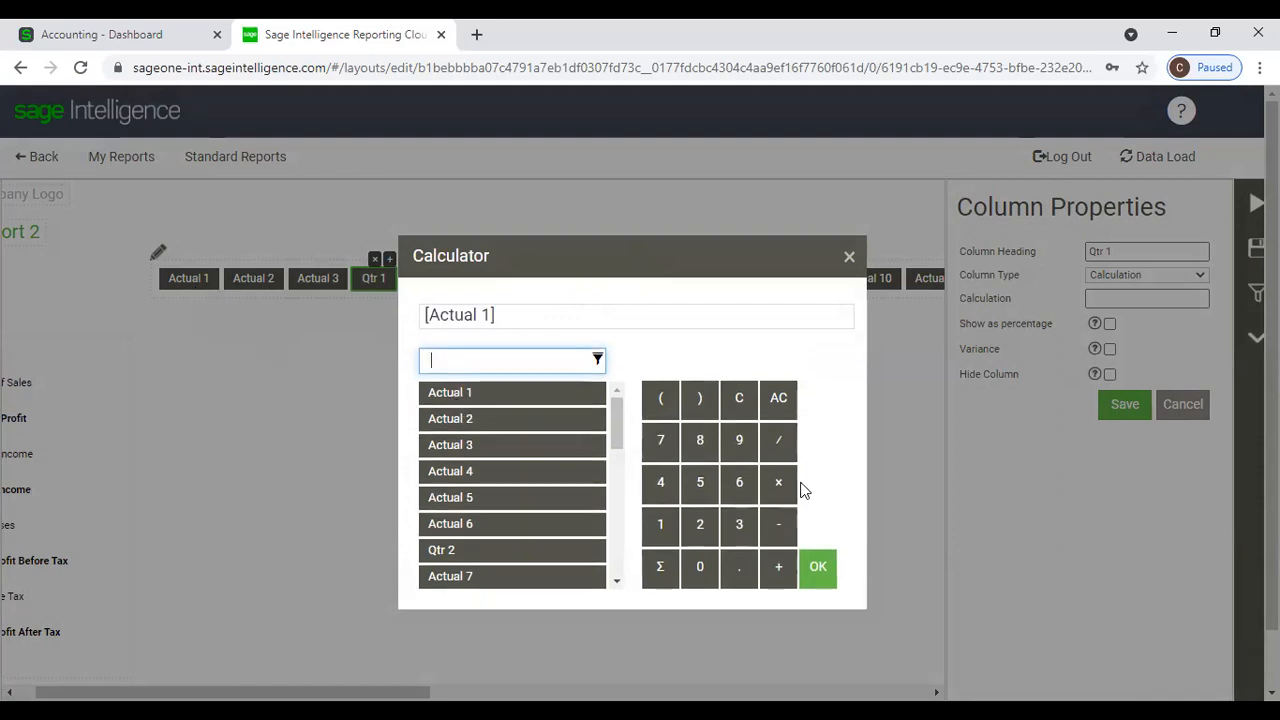
left_click(779, 568)
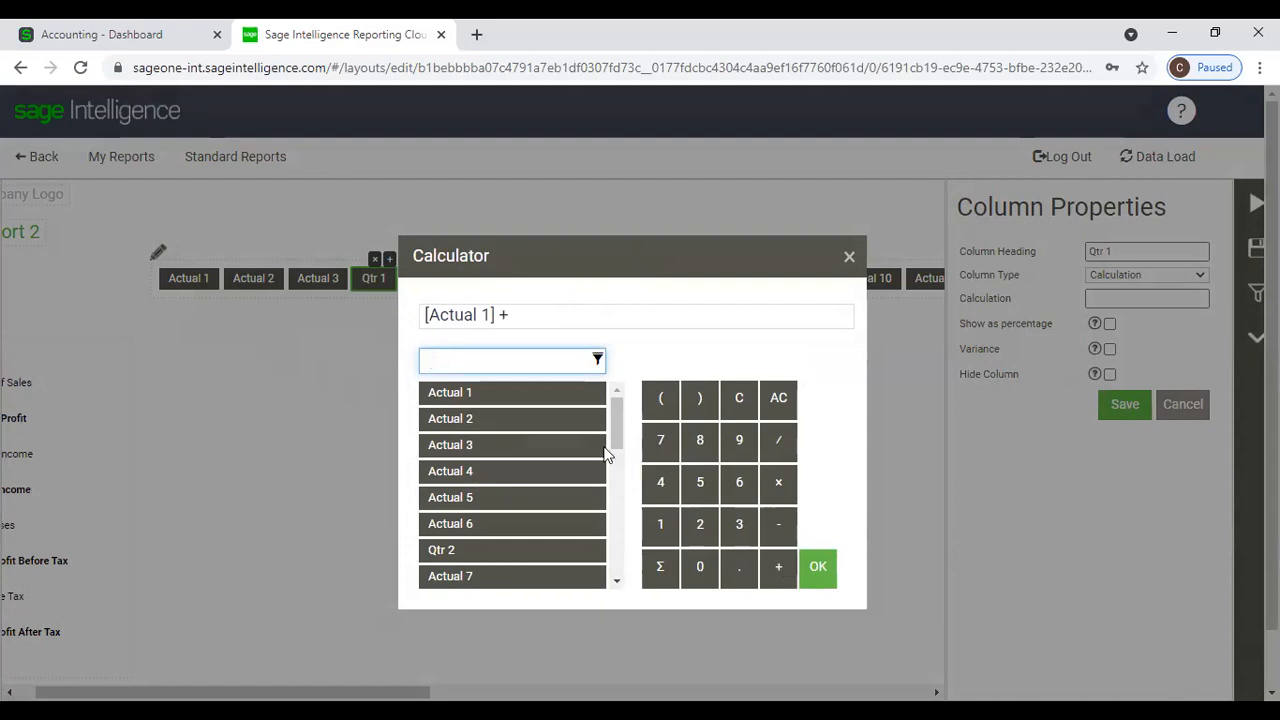
left_click(505, 428)
left_click(779, 567)
left_click(480, 450)
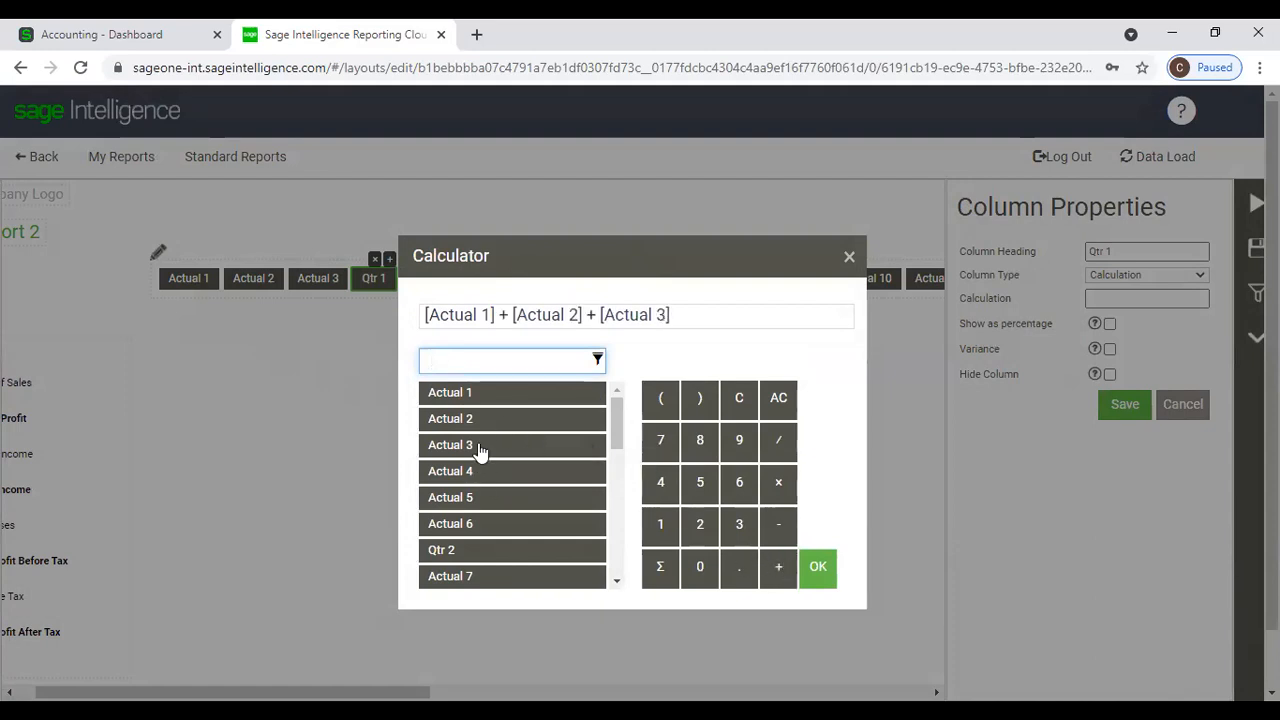
left_click(820, 577)
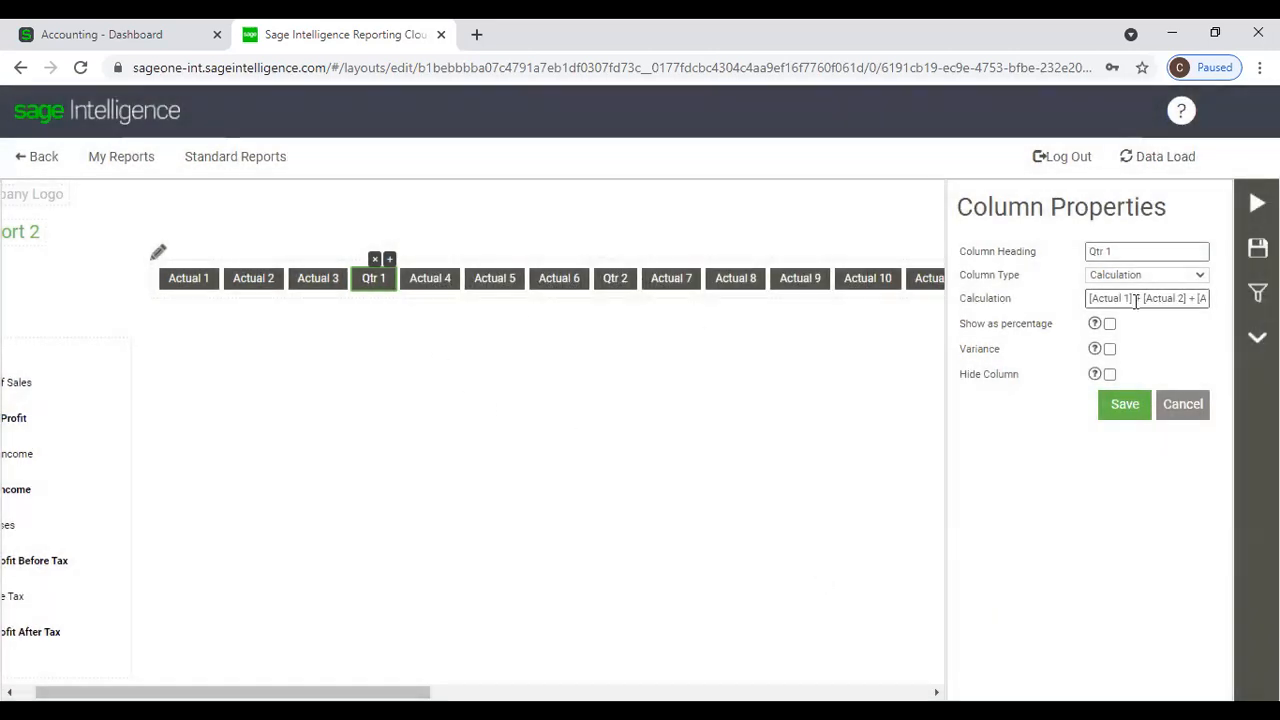
left_click(1130, 405)
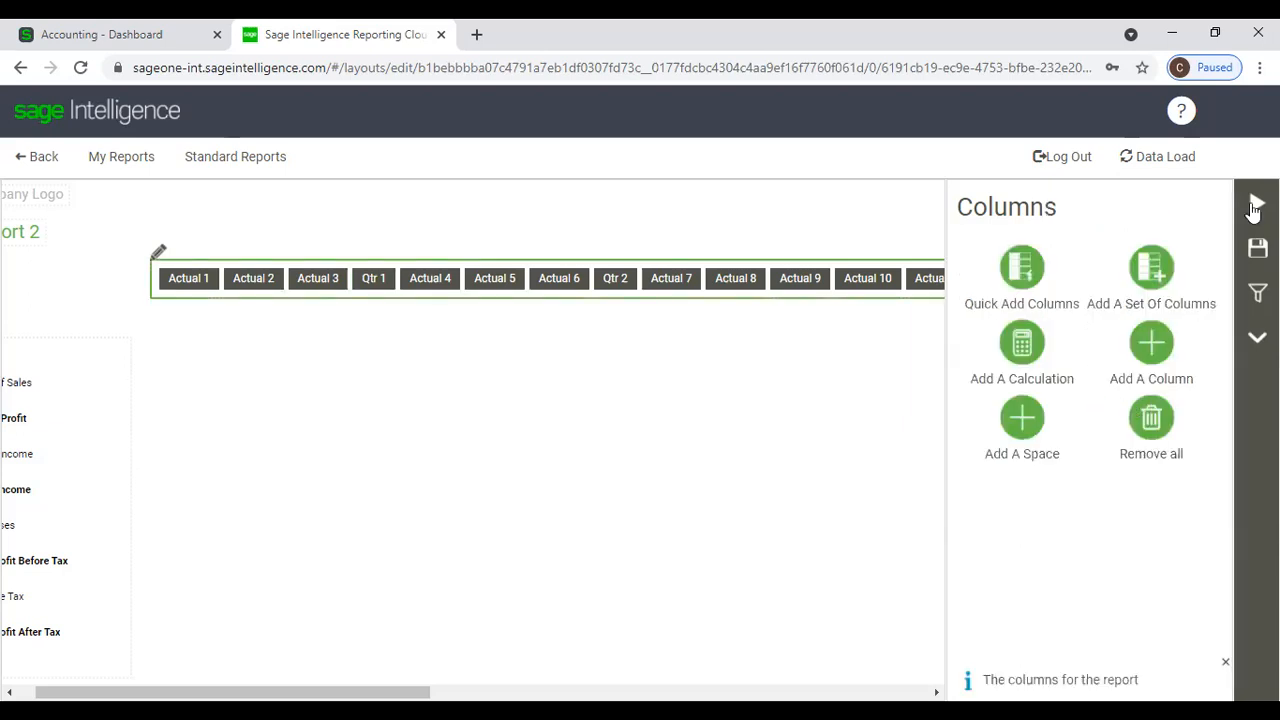
Filter the report to company P W Holdings and year 2021, and run it.
left_click(1255, 205)
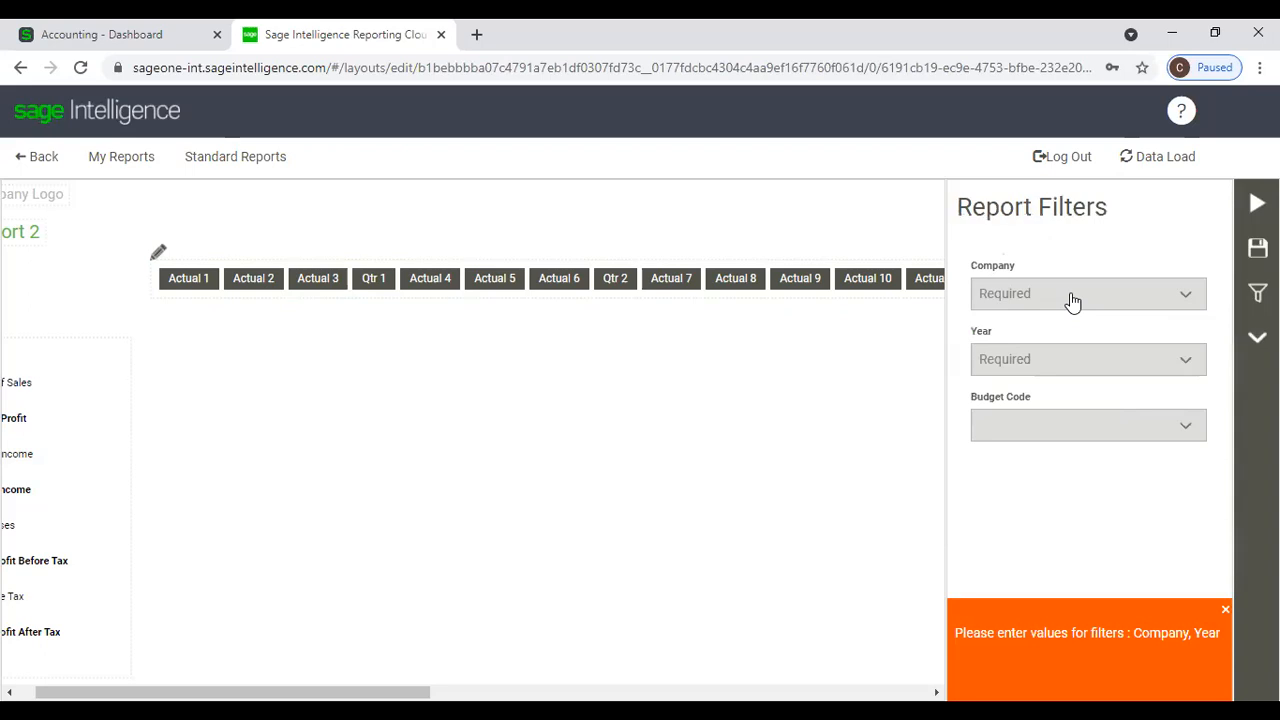
left_click(1072, 302)
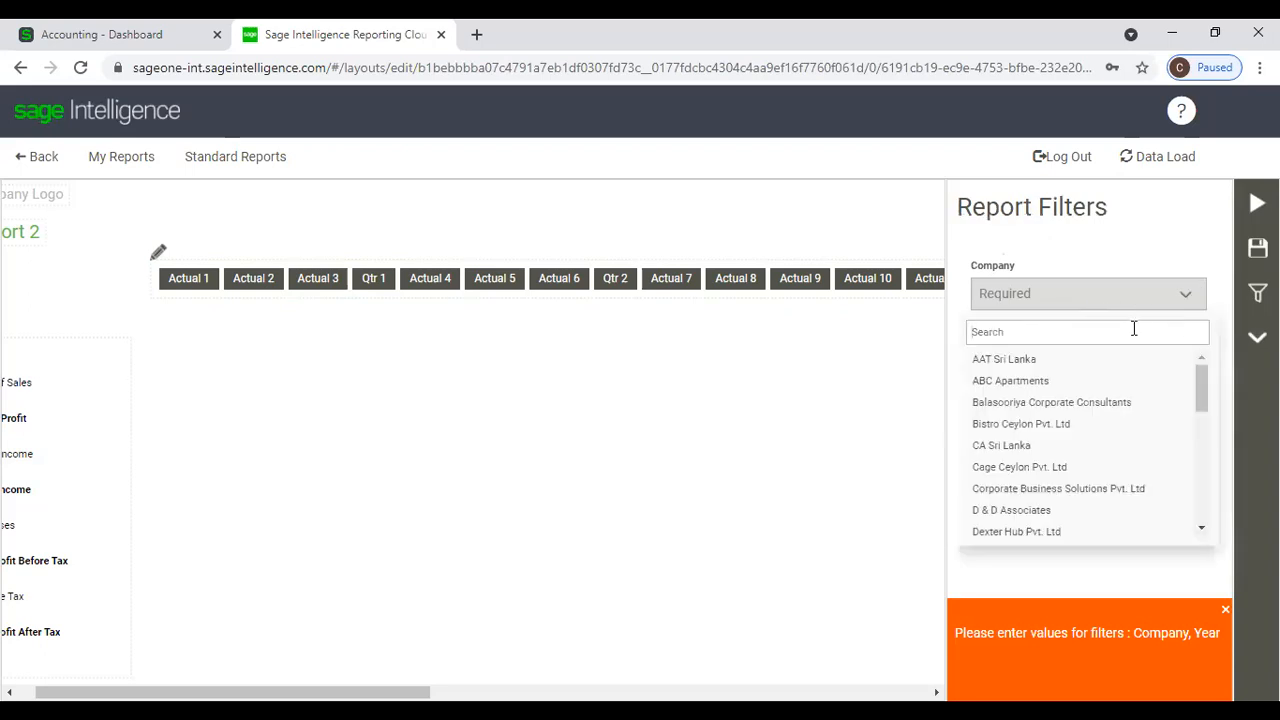
type("P")
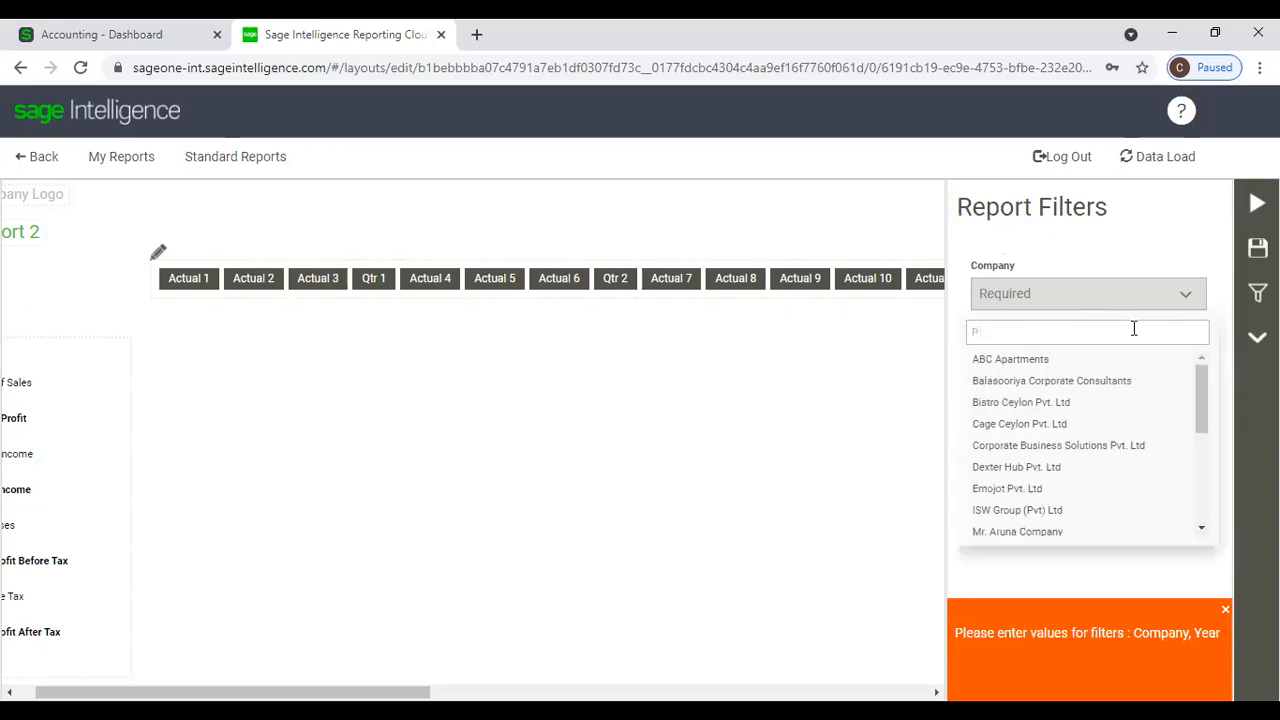
type(" W")
left_click(1141, 383)
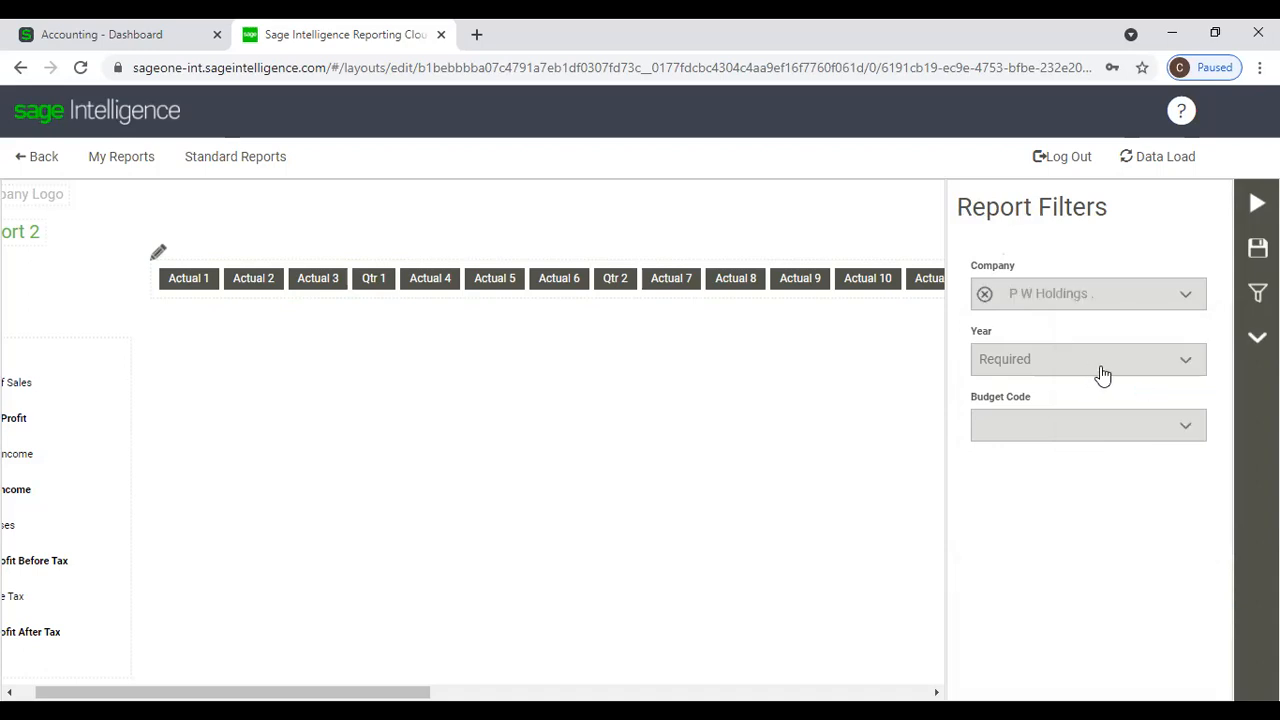
left_click(1105, 376)
left_click(1090, 444)
left_click(1090, 441)
left_click(877, 428)
left_click(1248, 208)
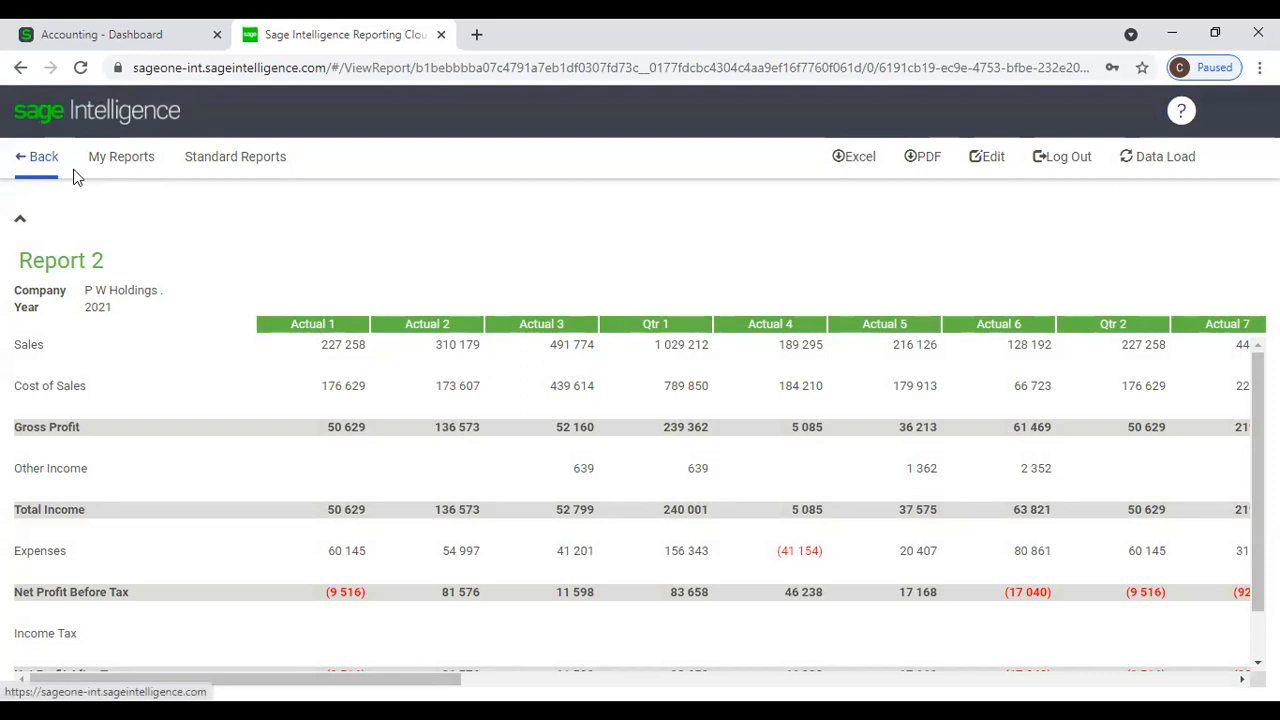
Return to the report layout and hide the Actual 1, Actual 2 and Actual 3 columns.
left_click(42, 158)
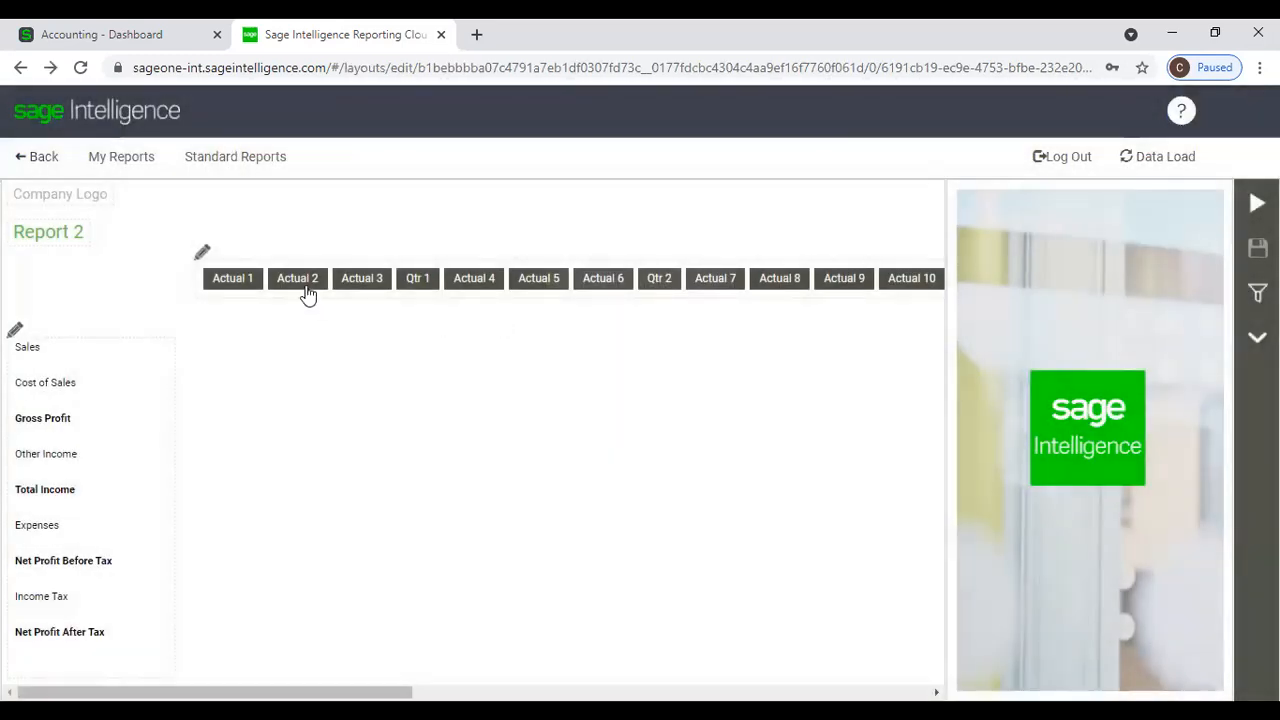
left_click(236, 285)
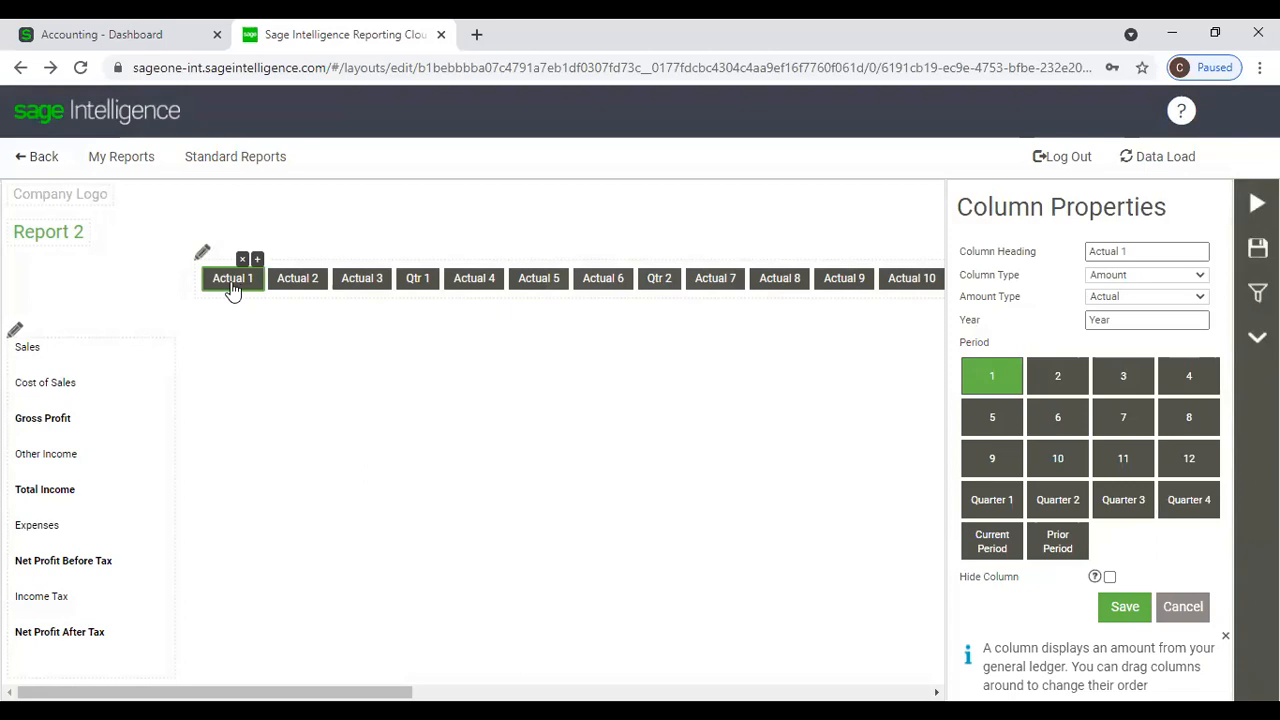
left_click(1109, 578)
left_click(313, 286)
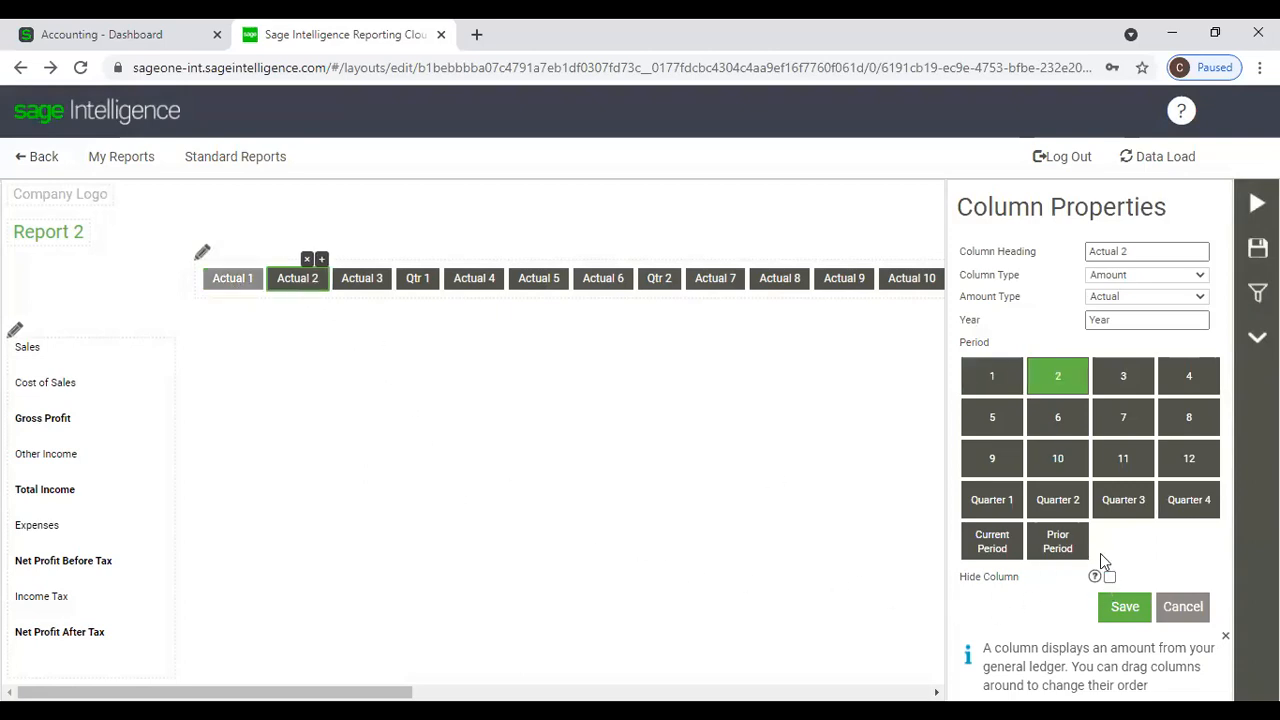
left_click(1109, 577)
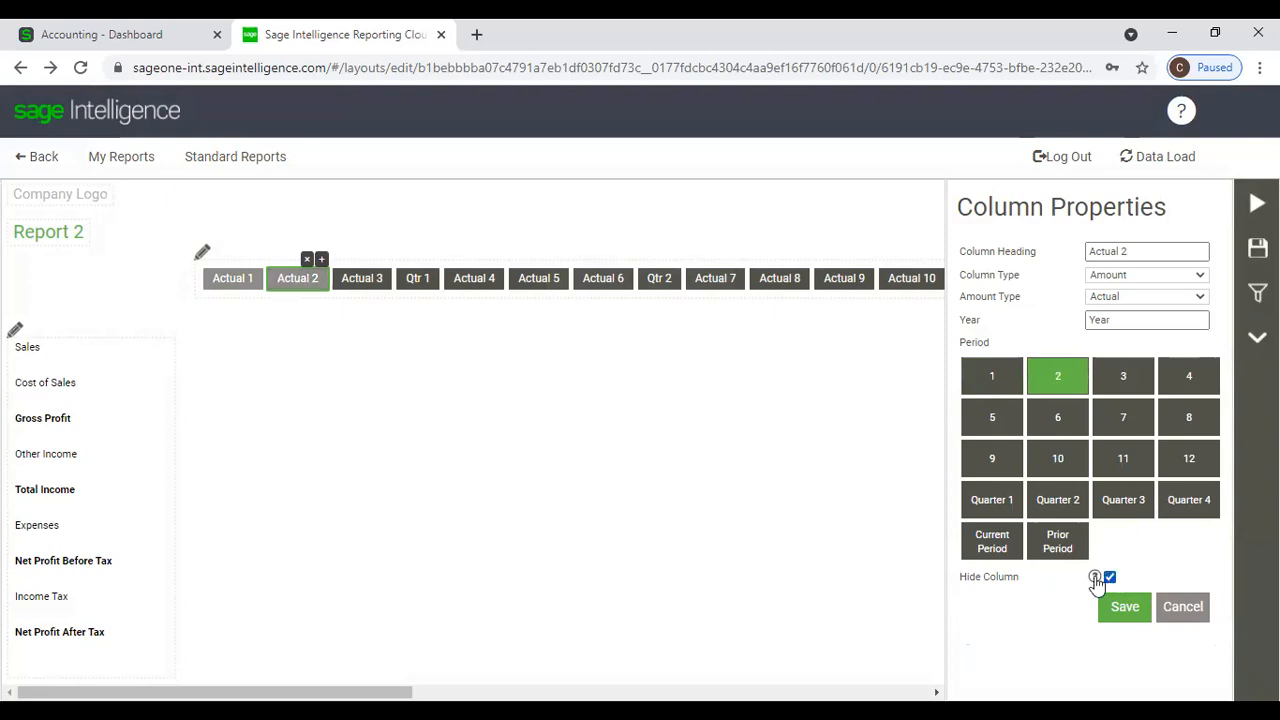
left_click(358, 289)
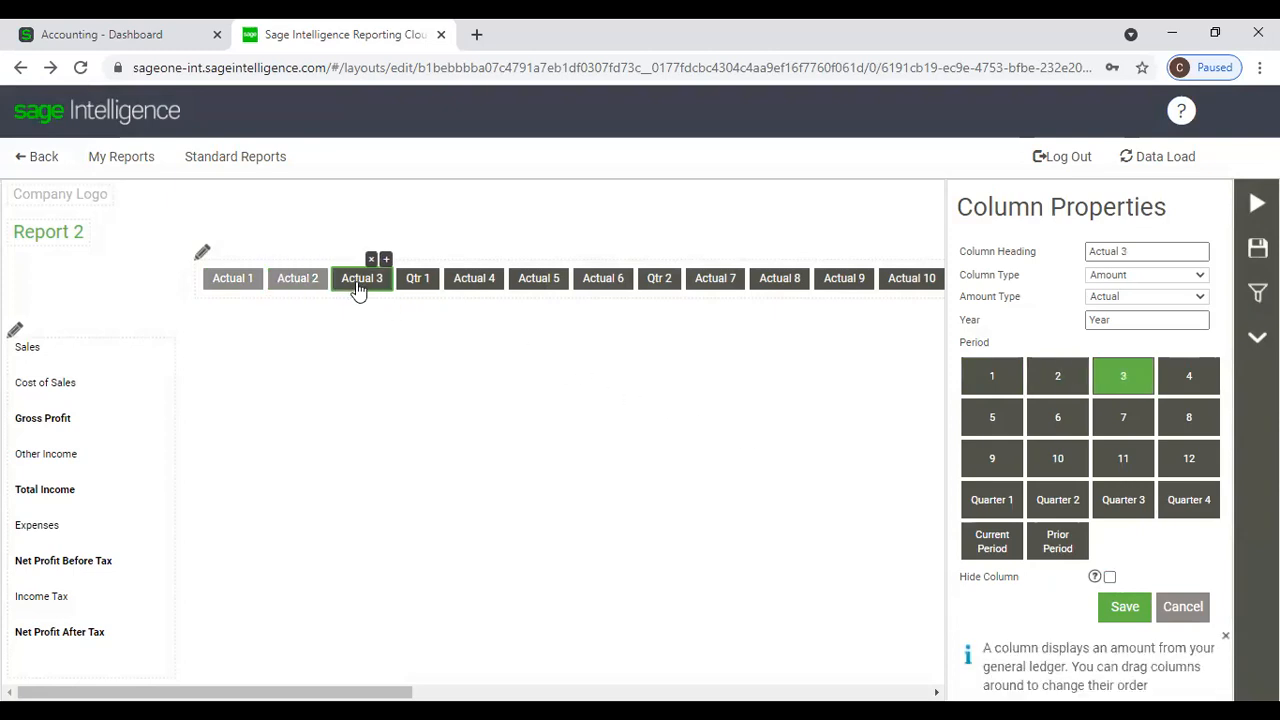
left_click(1109, 578)
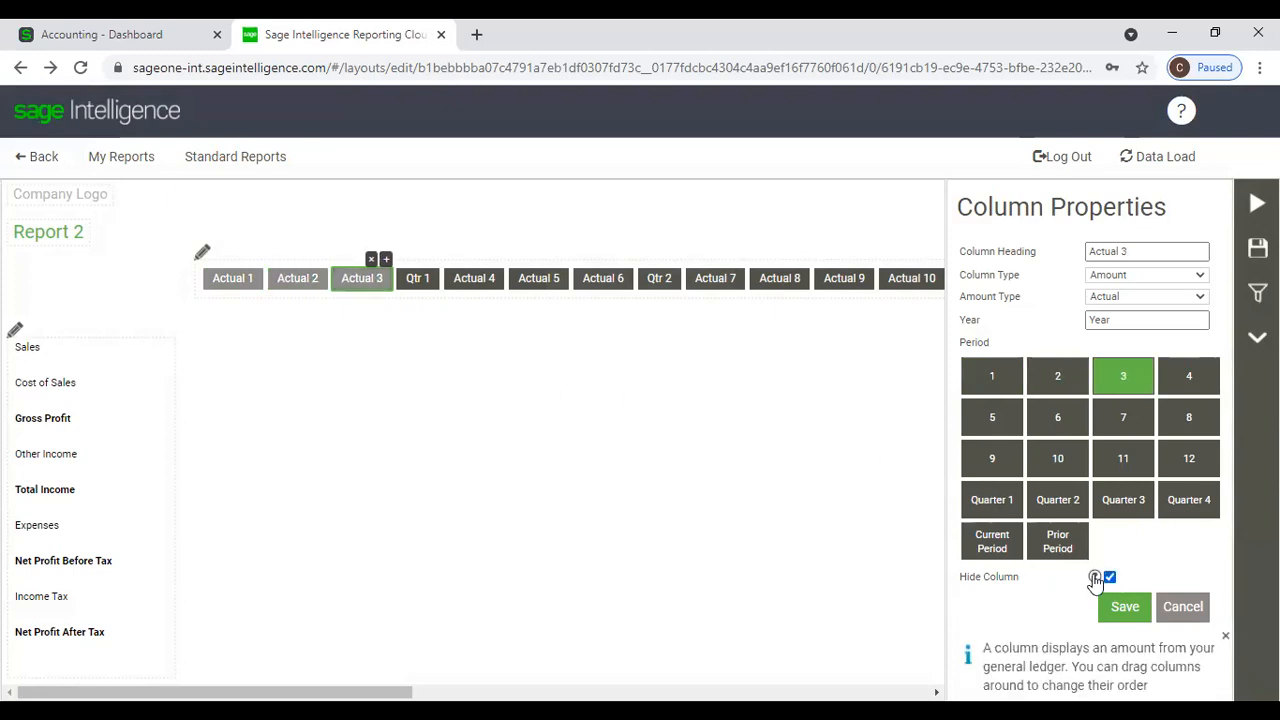
Change the Qtr 2 column's type to Calculation and enter its heading again as "Qtr 2".
left_click(651, 287)
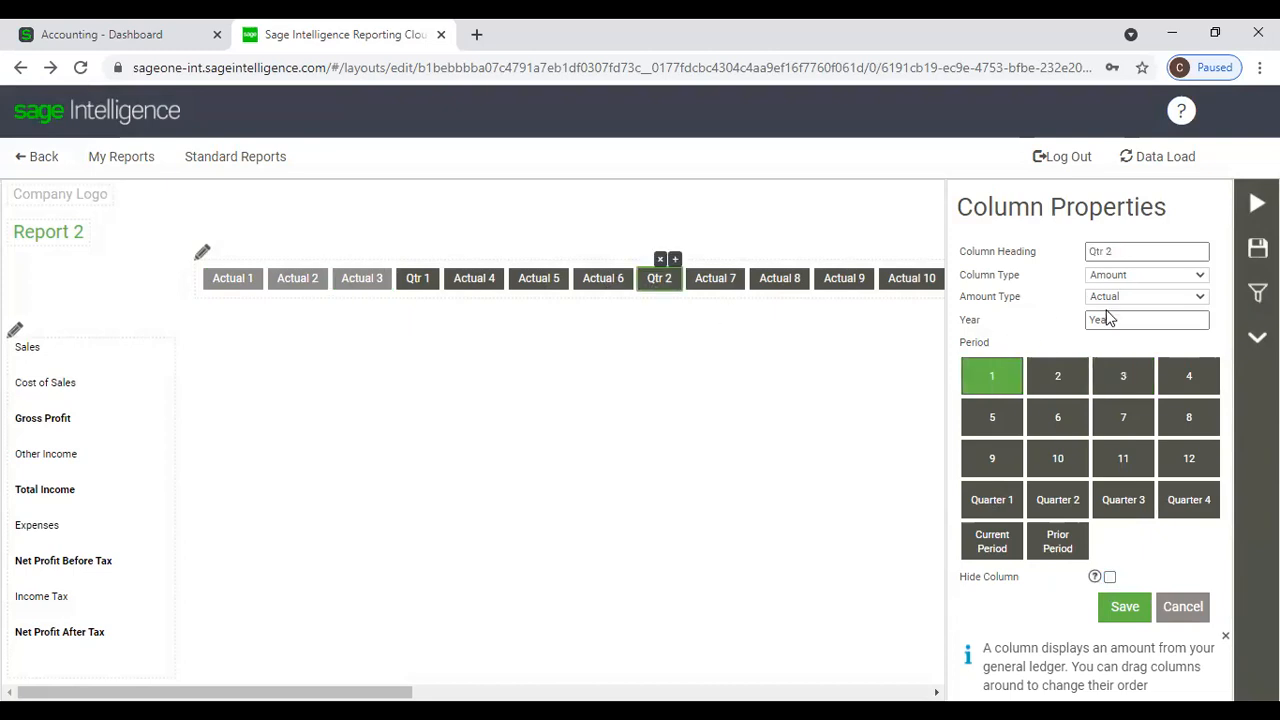
left_click_drag(1131, 249, 1036, 246)
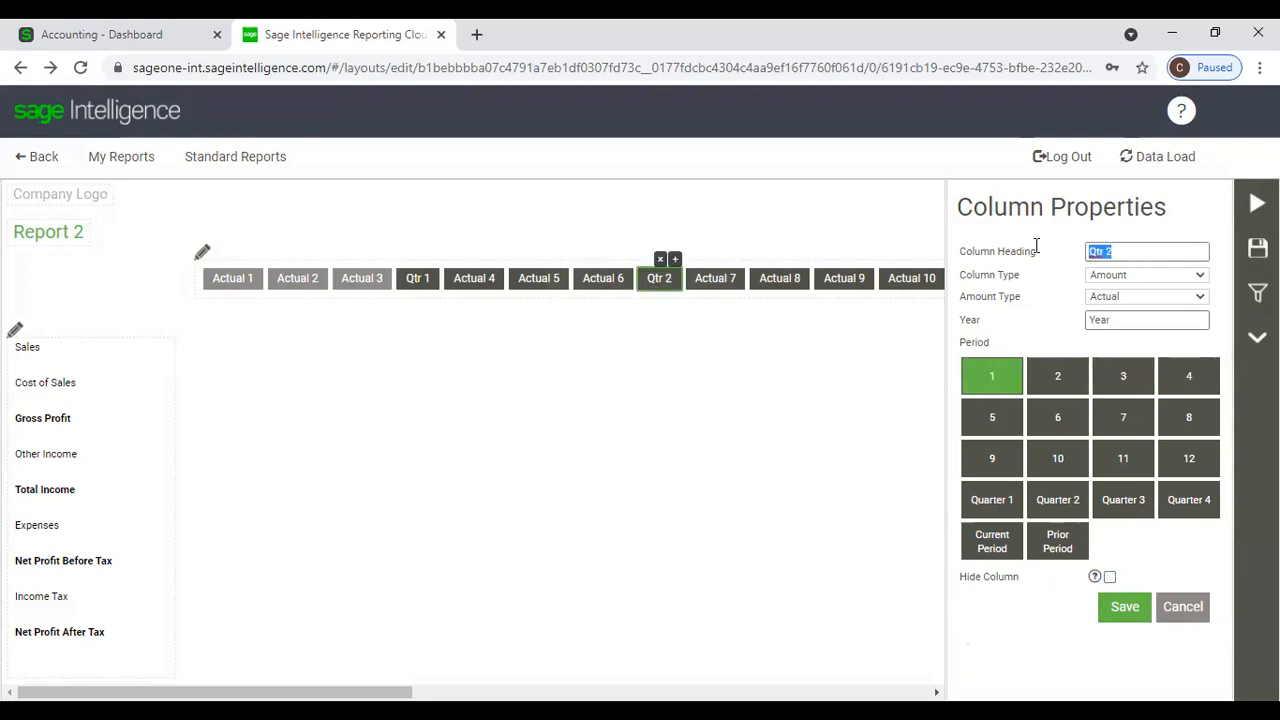
left_click(1145, 278)
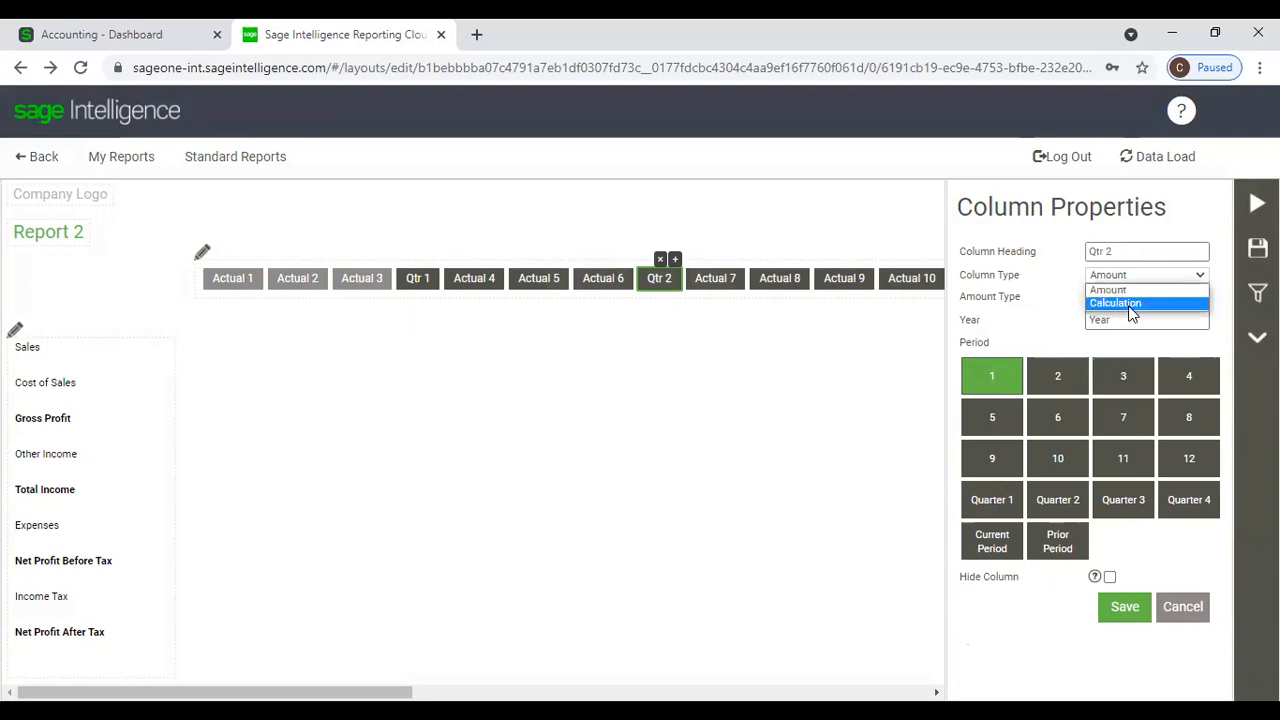
left_click(1129, 304)
left_click(1128, 251)
type("Qtr 2")
Define the Qtr 2 calculation as [Actual 4] + [Actual 5] + [Actual 6].
left_click(1120, 297)
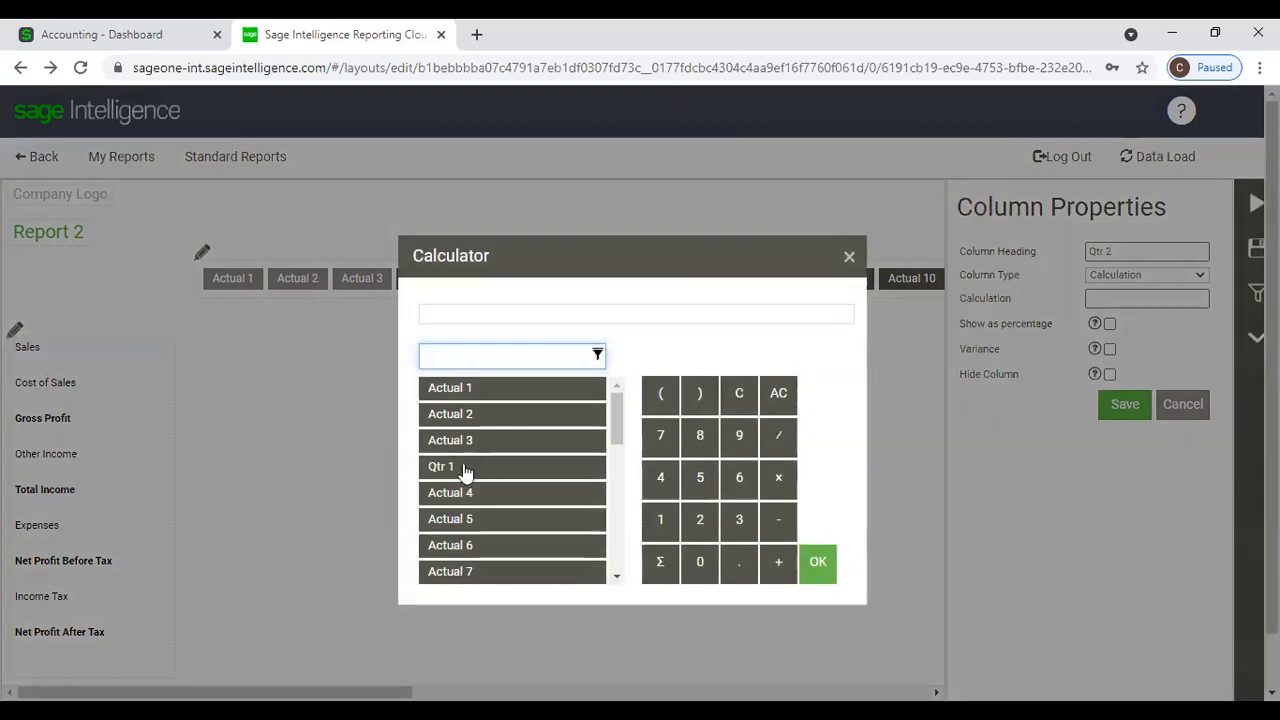
left_click(470, 495)
left_click(779, 567)
left_click(486, 527)
left_click(776, 570)
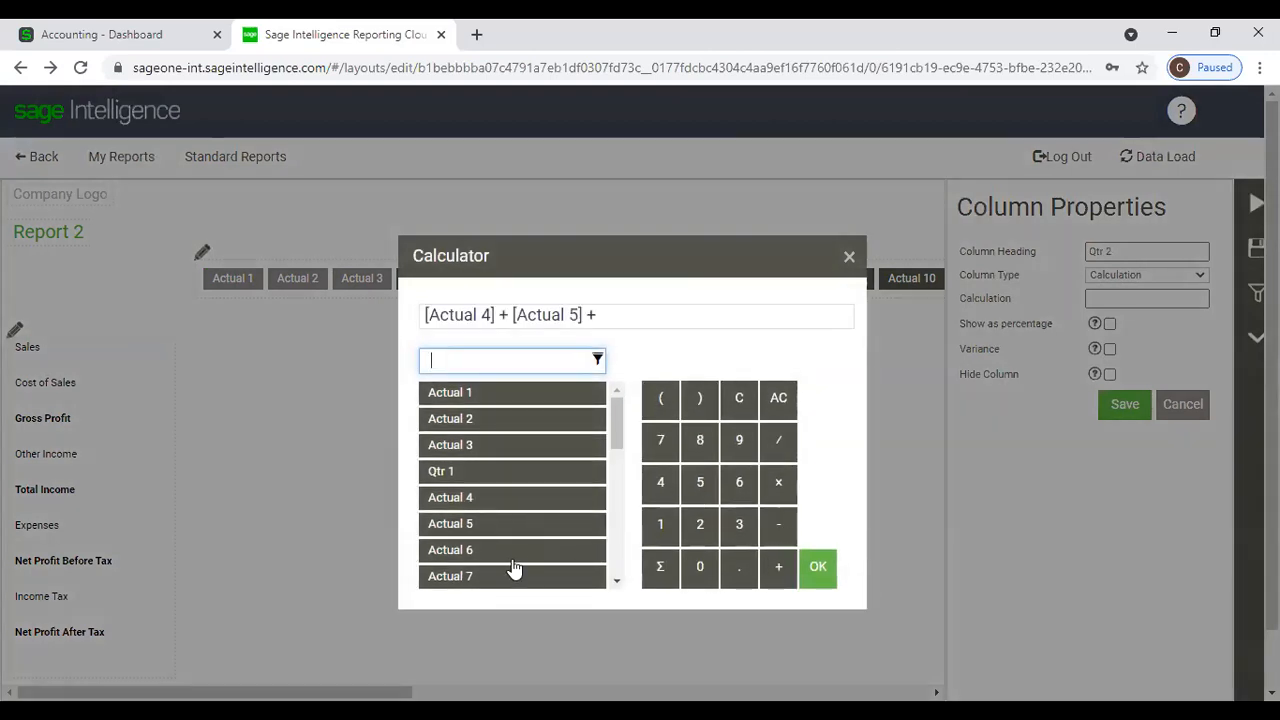
left_click(514, 552)
left_click(818, 569)
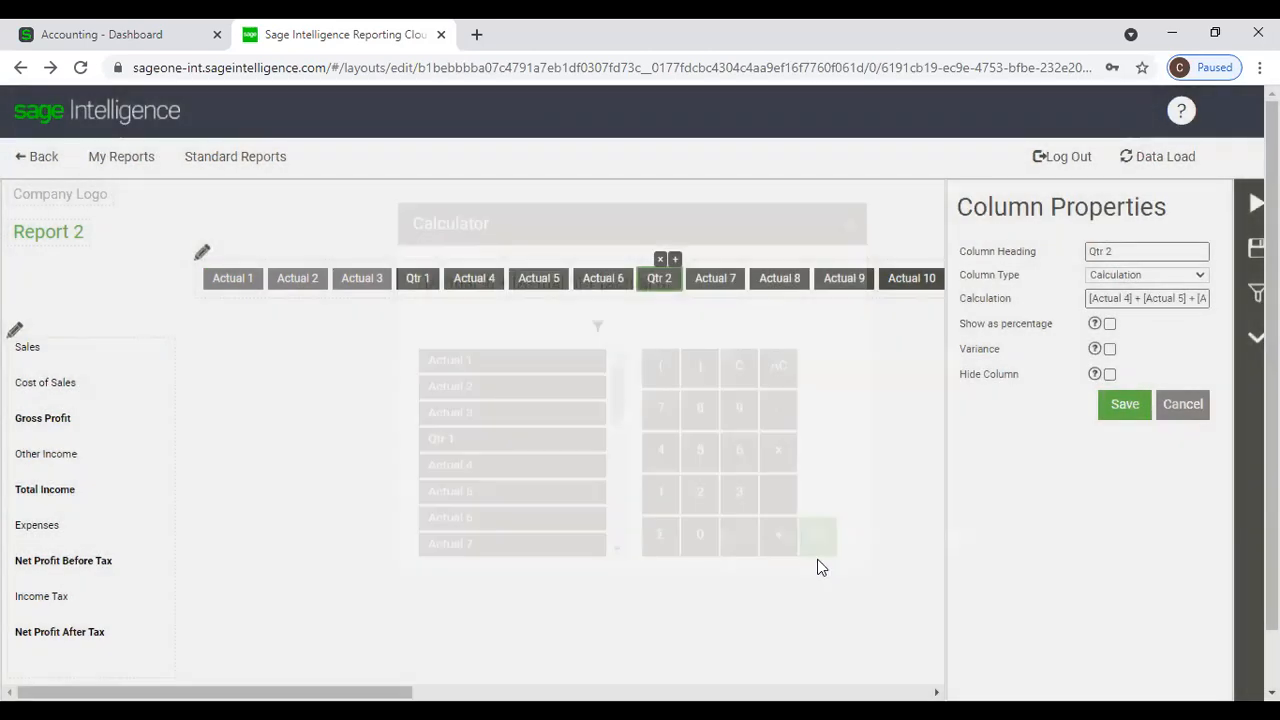
Hide the Actual 4, Actual 5 and Actual 6 columns, and save and run the report.
left_click(476, 282)
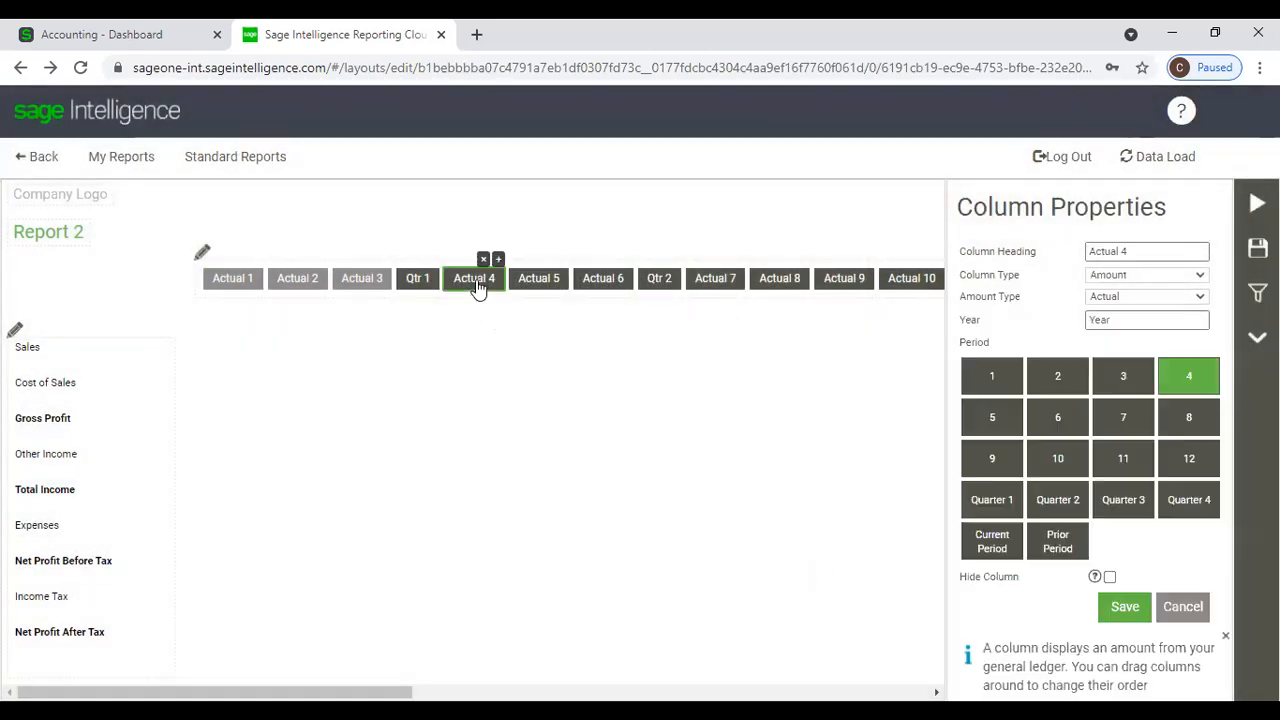
left_click(1109, 577)
left_click(562, 289)
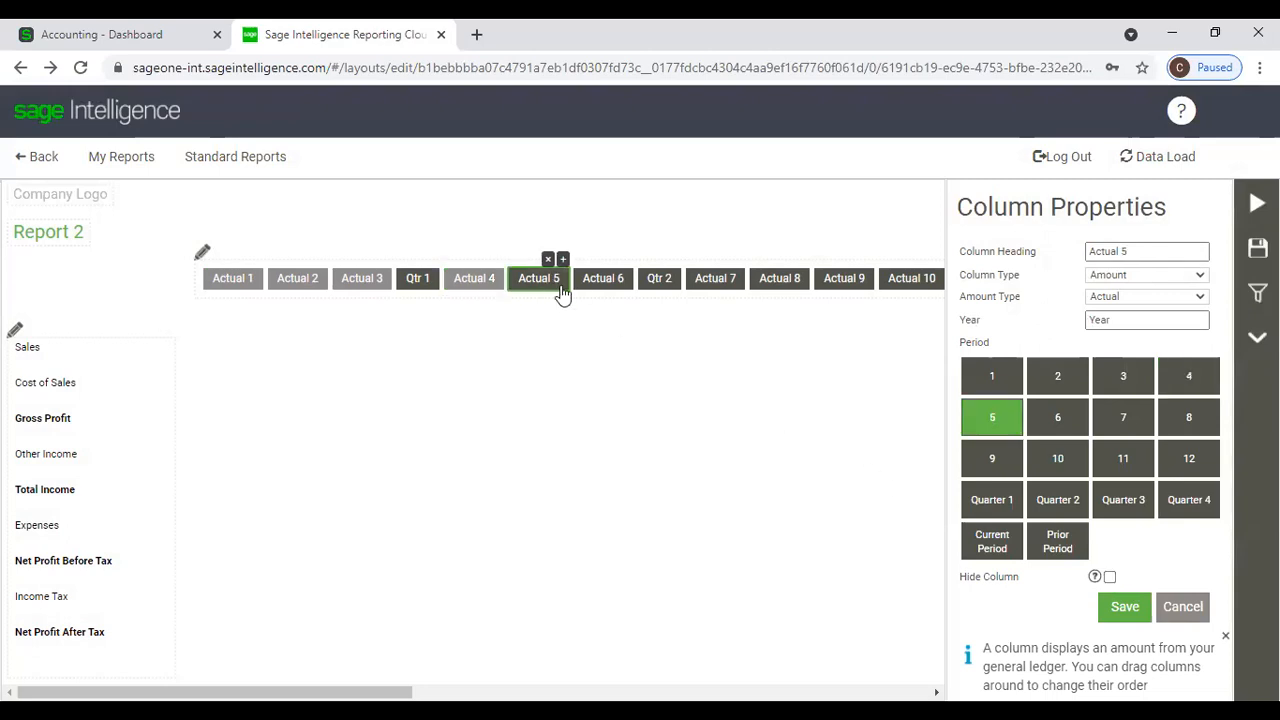
left_click(1109, 578)
left_click(601, 292)
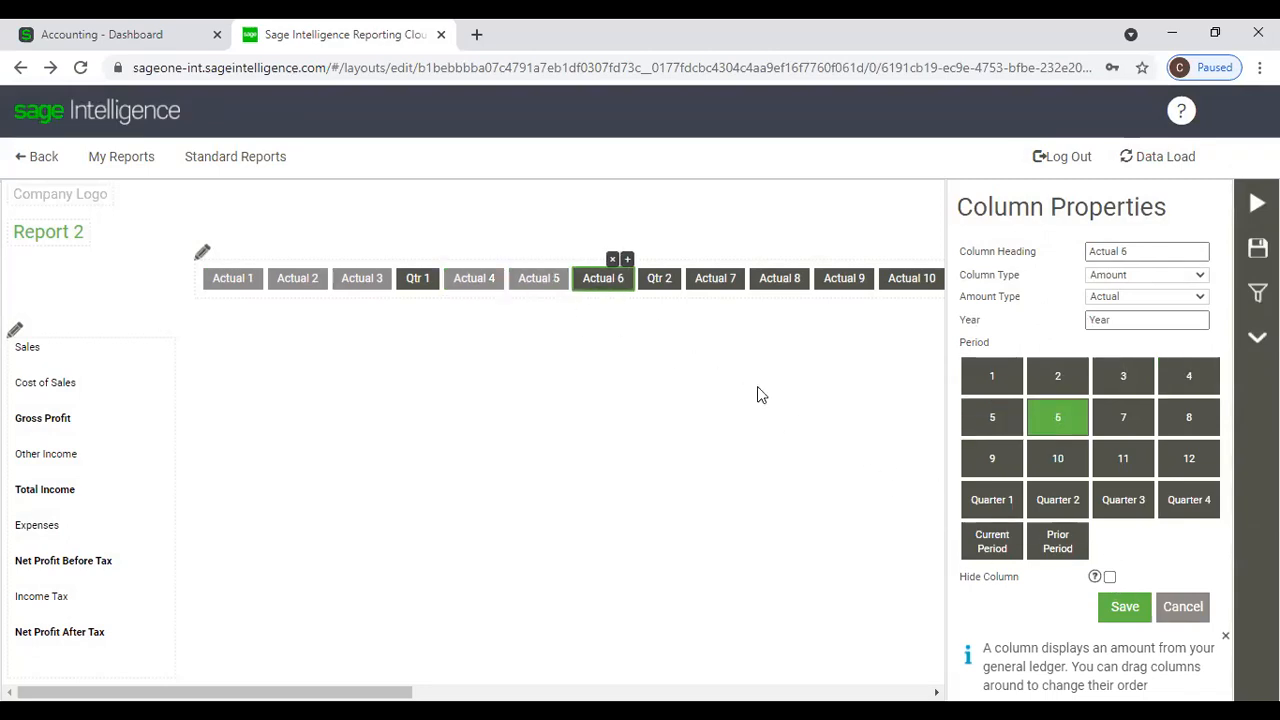
left_click(1109, 578)
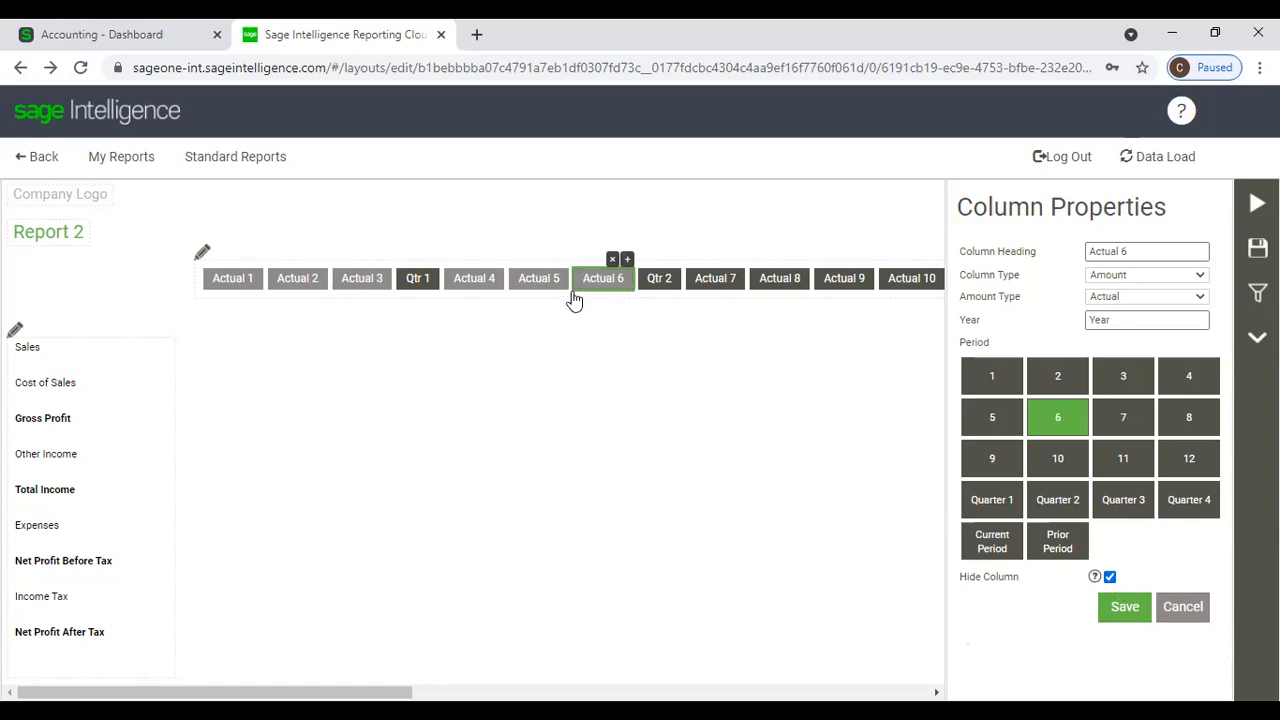
left_click(1122, 606)
left_click(1254, 250)
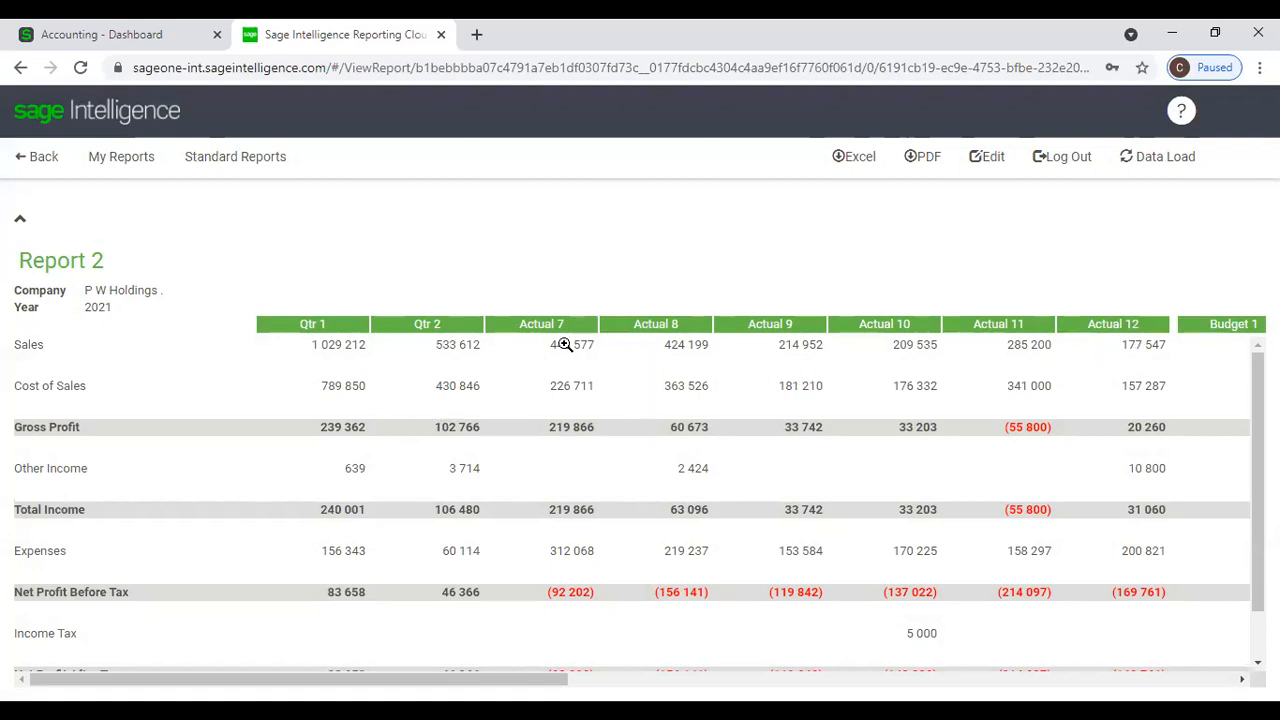
Return to the report layout, insert a new column after Qtr 1 and delete it again.
left_click(36, 157)
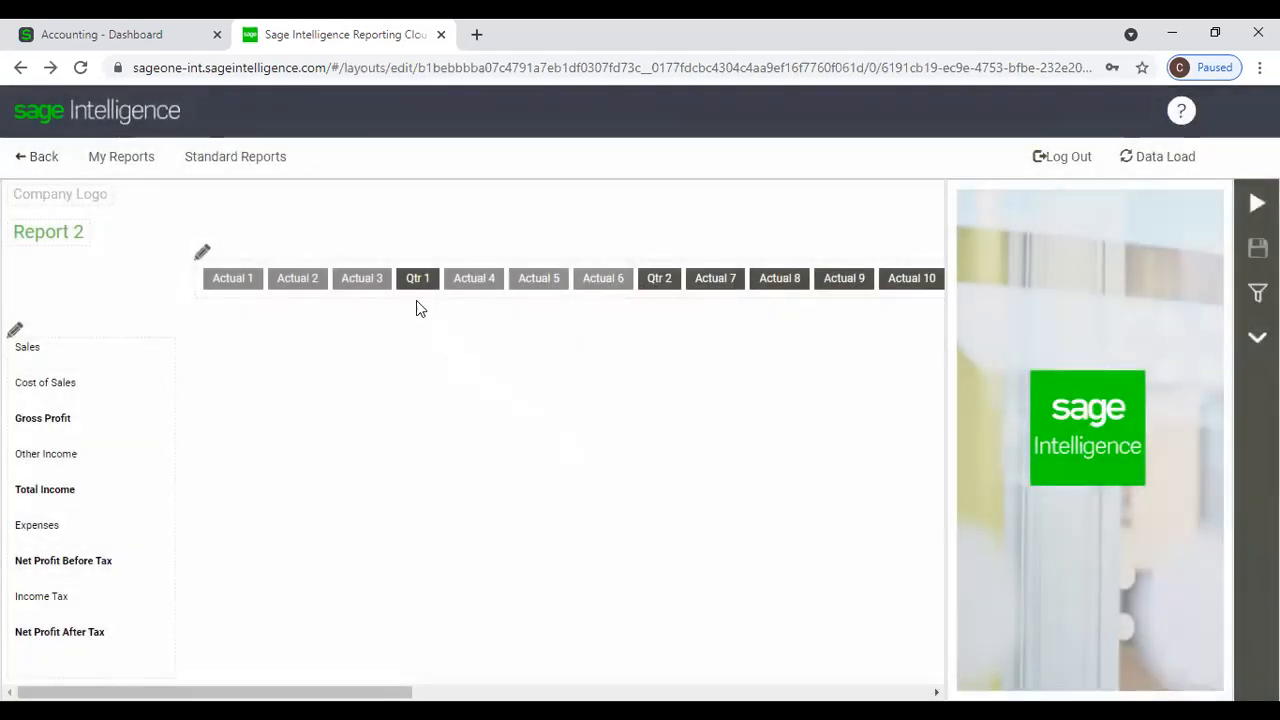
left_click(414, 286)
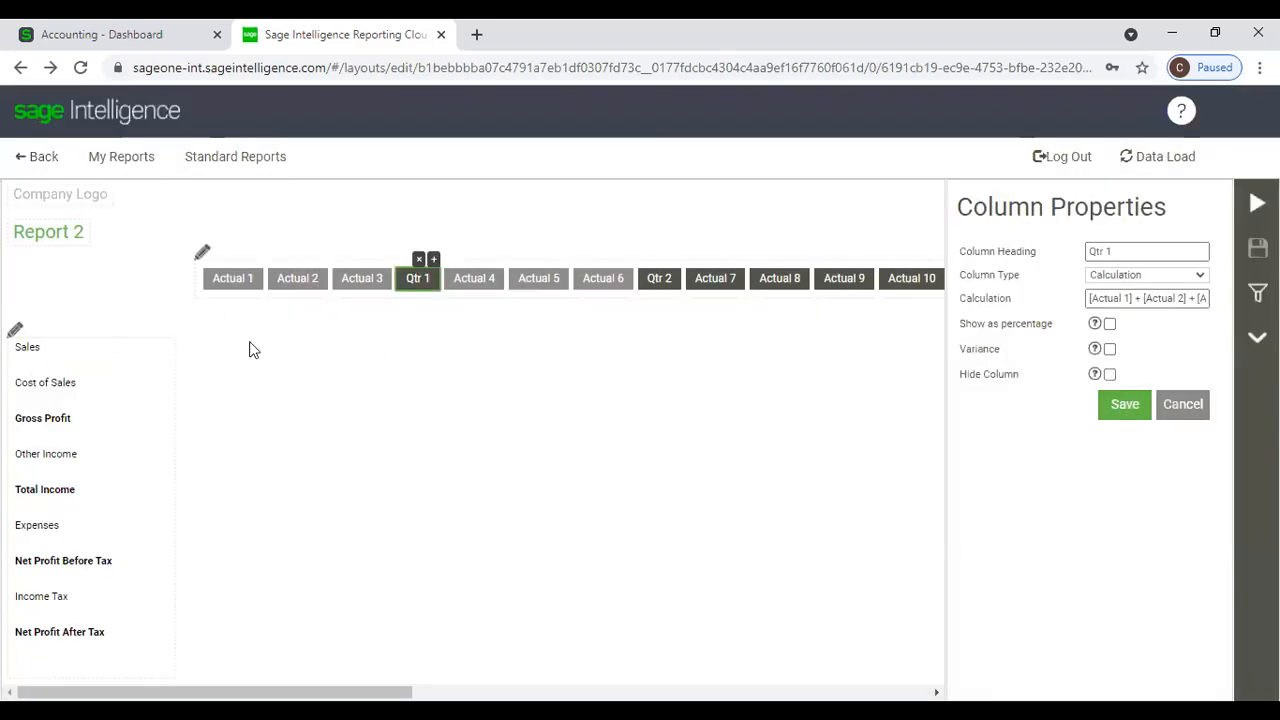
left_click(433, 259)
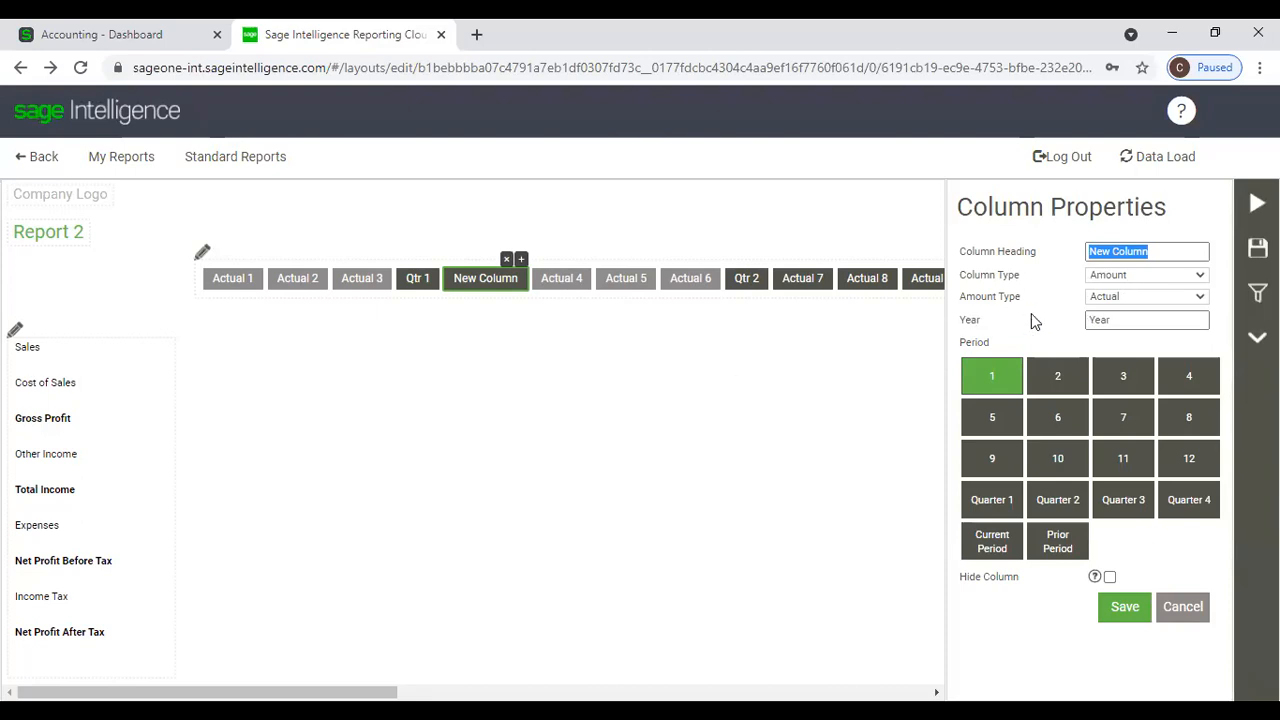
left_click(735, 394)
left_click(507, 260)
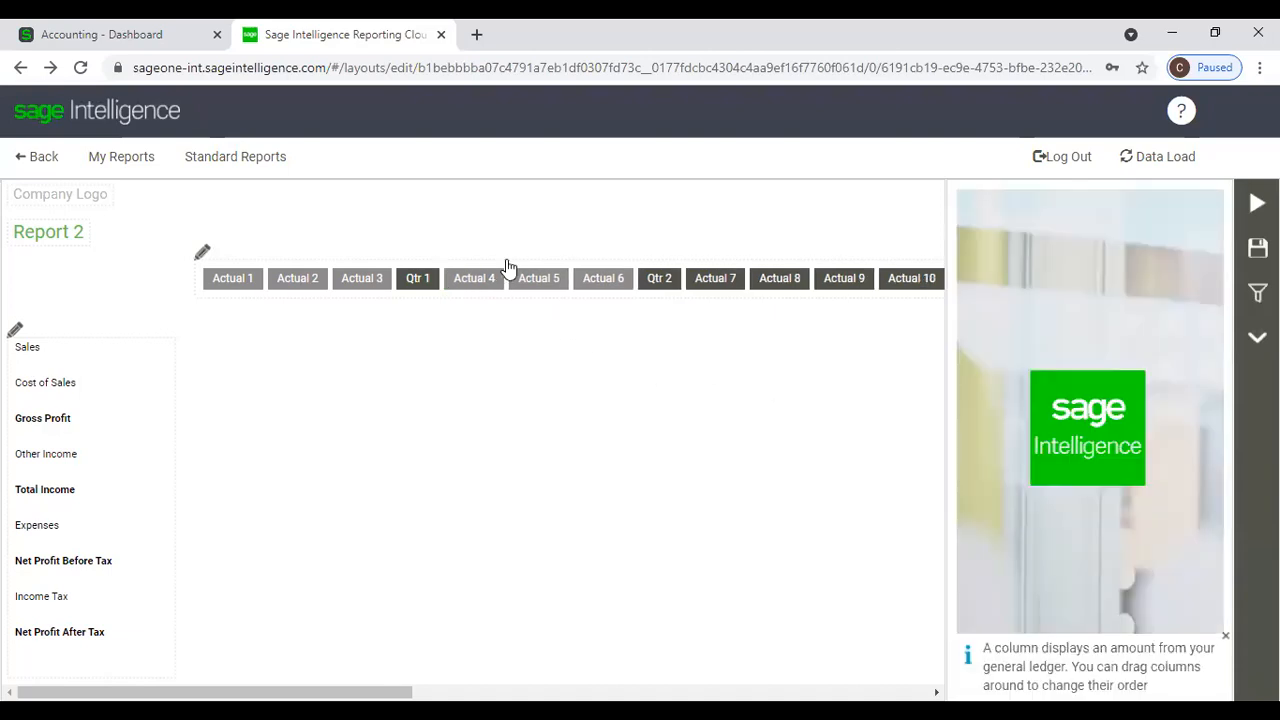
left_click(1227, 636)
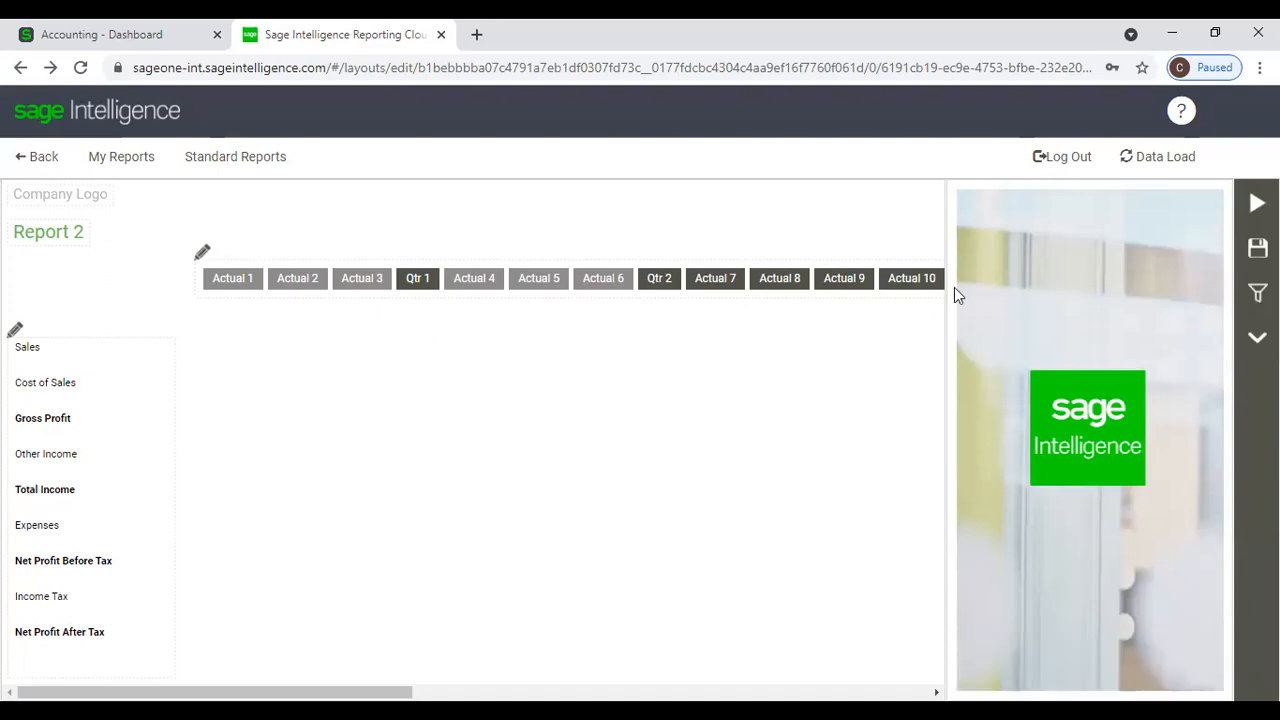
Save the Report 2 layout and go back to the My Reports overview.
left_click(30, 168)
left_click(826, 409)
left_click(1257, 248)
mouse_move(215, 692)
left_mouse_down()
mouse_move(732, 692)
mouse_move(216, 692)
left_mouse_up()
left_click(121, 157)
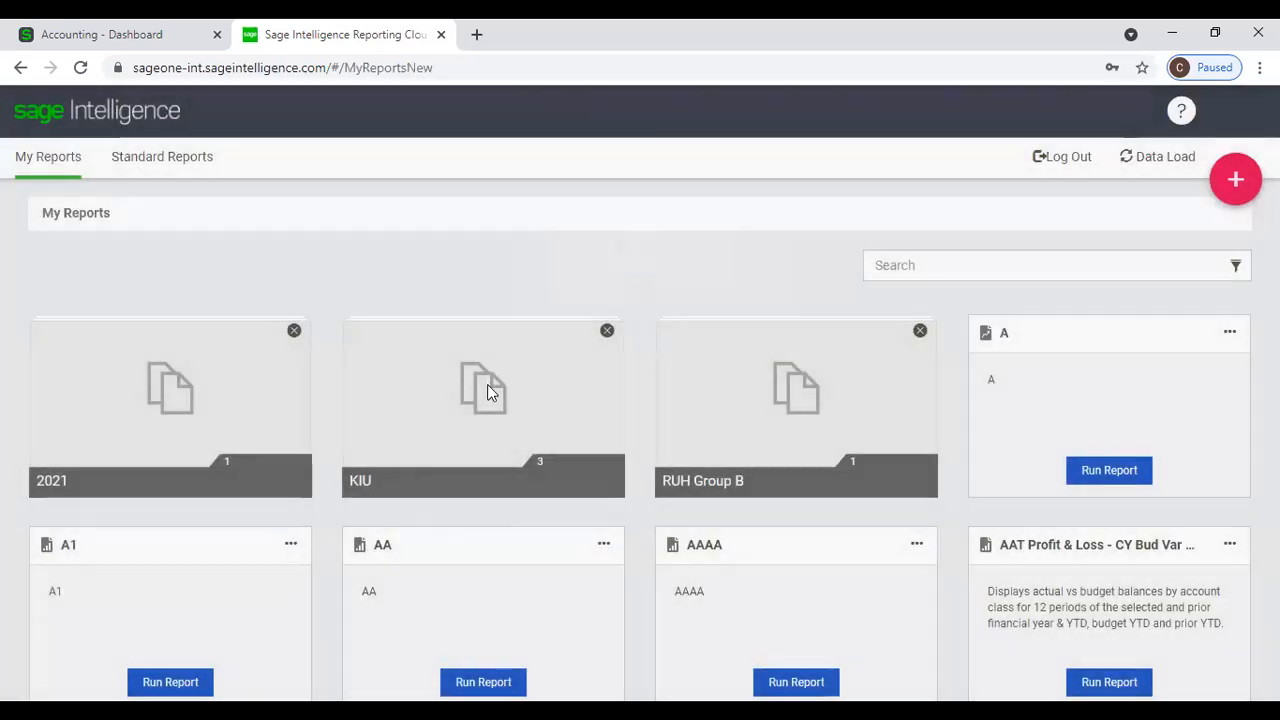
Open the RUH Group B folder and open the layout of Report 2 for editing.
left_click(780, 443)
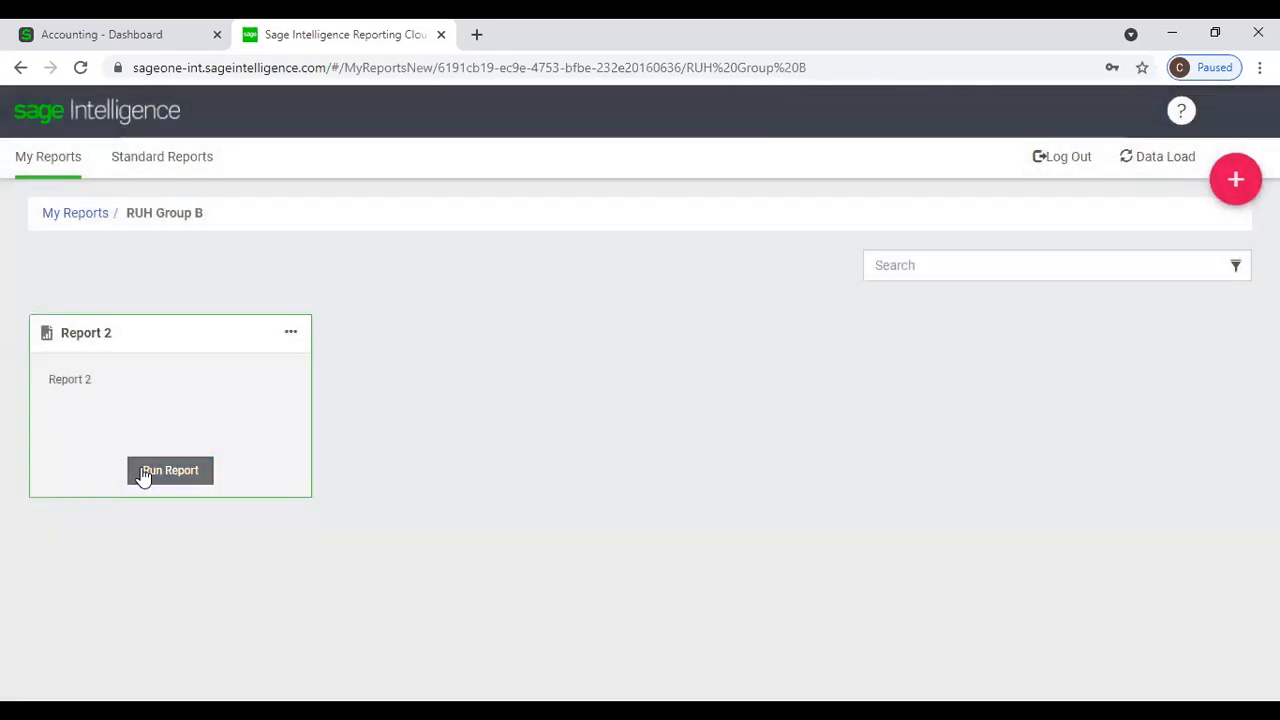
left_click(290, 334)
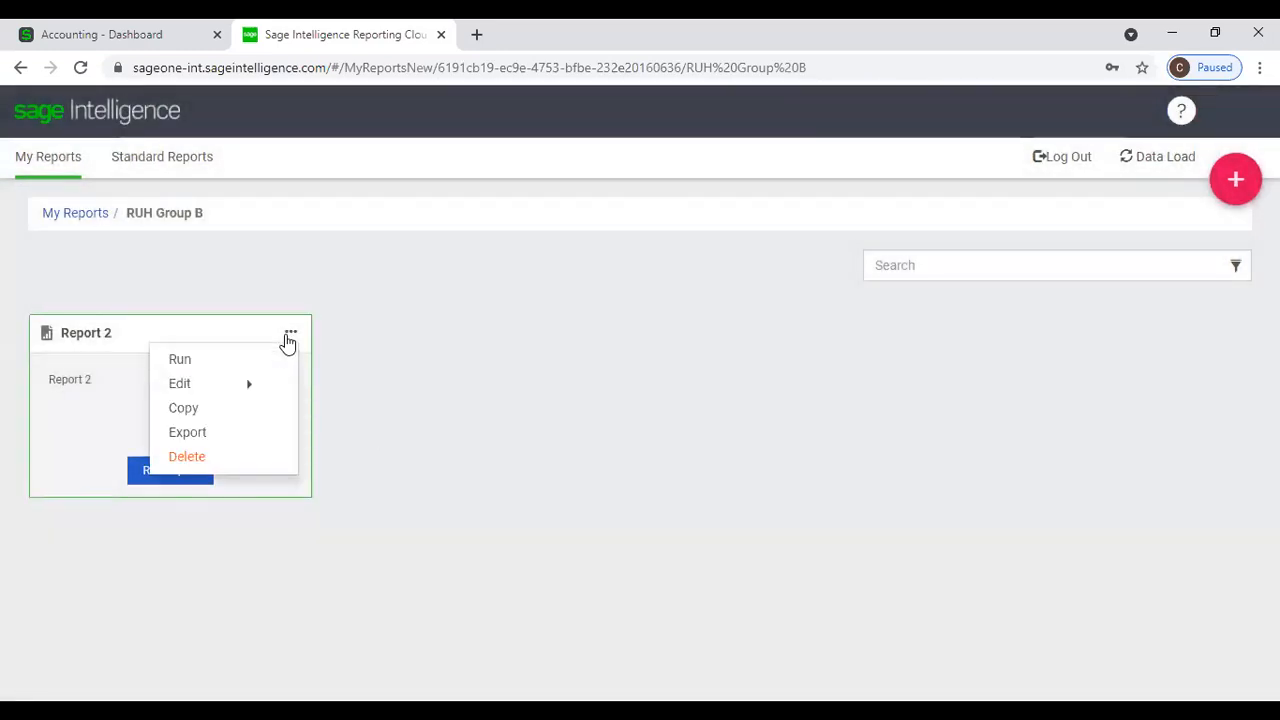
mouse_move(231, 391)
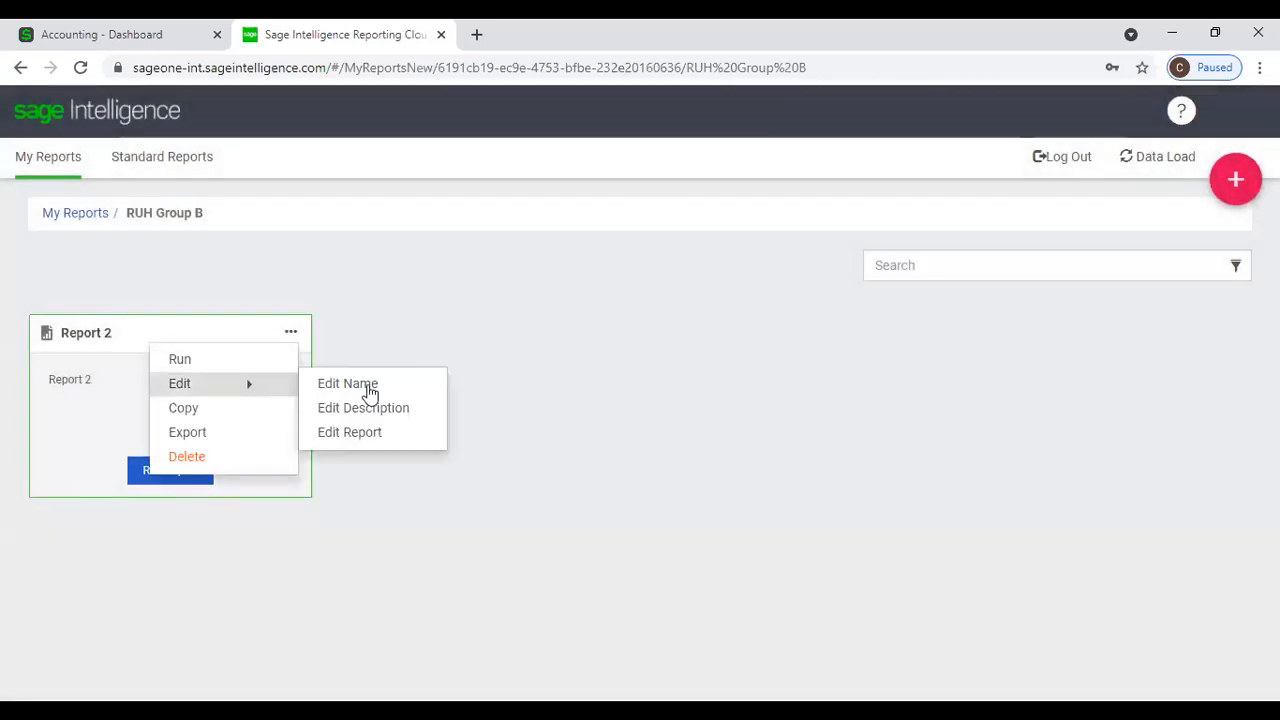
left_click(368, 430)
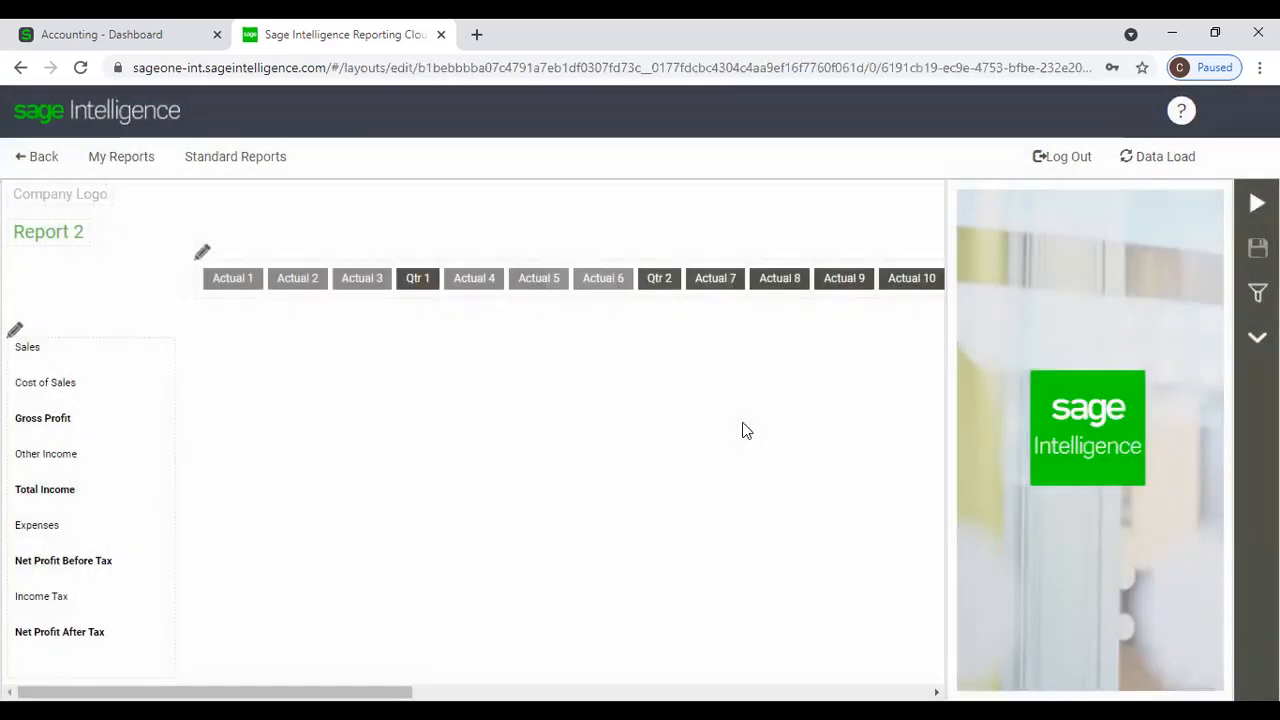
Inspect the Qtr 1, Actual 1 and Qtr 2 column properties, then insert and delete a column after Actual 7.
left_click(406, 284)
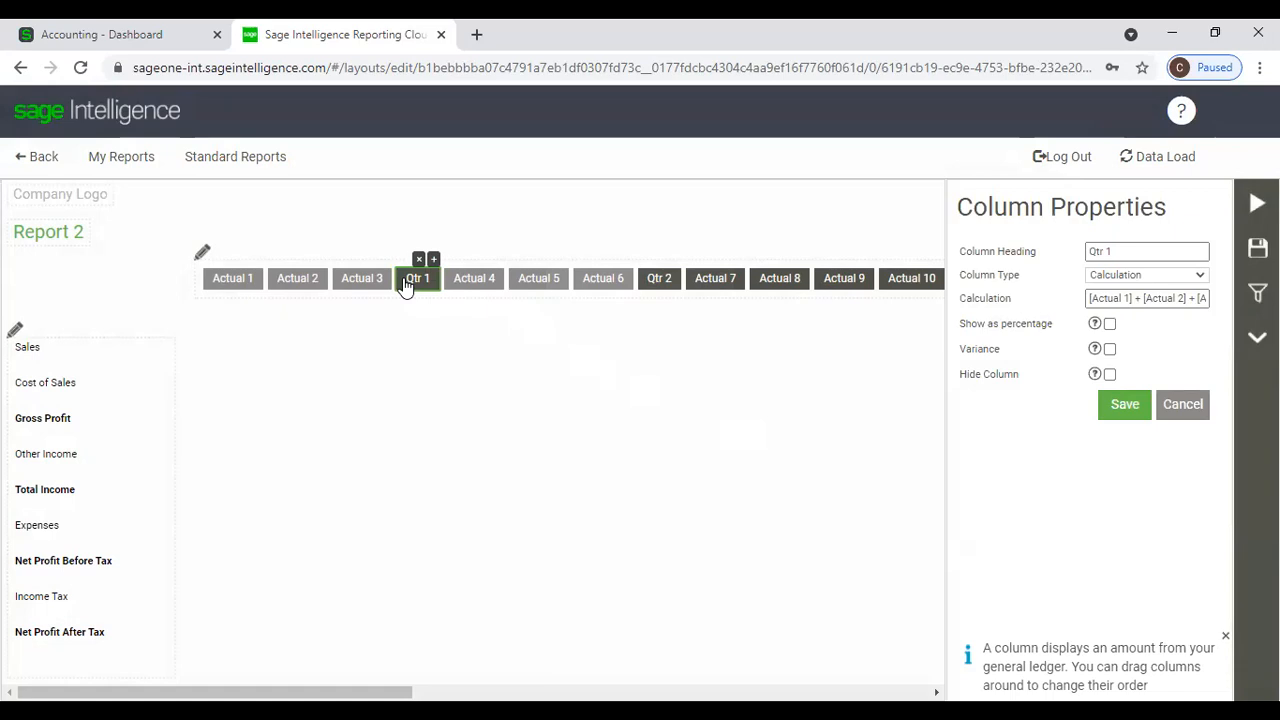
left_click(236, 288)
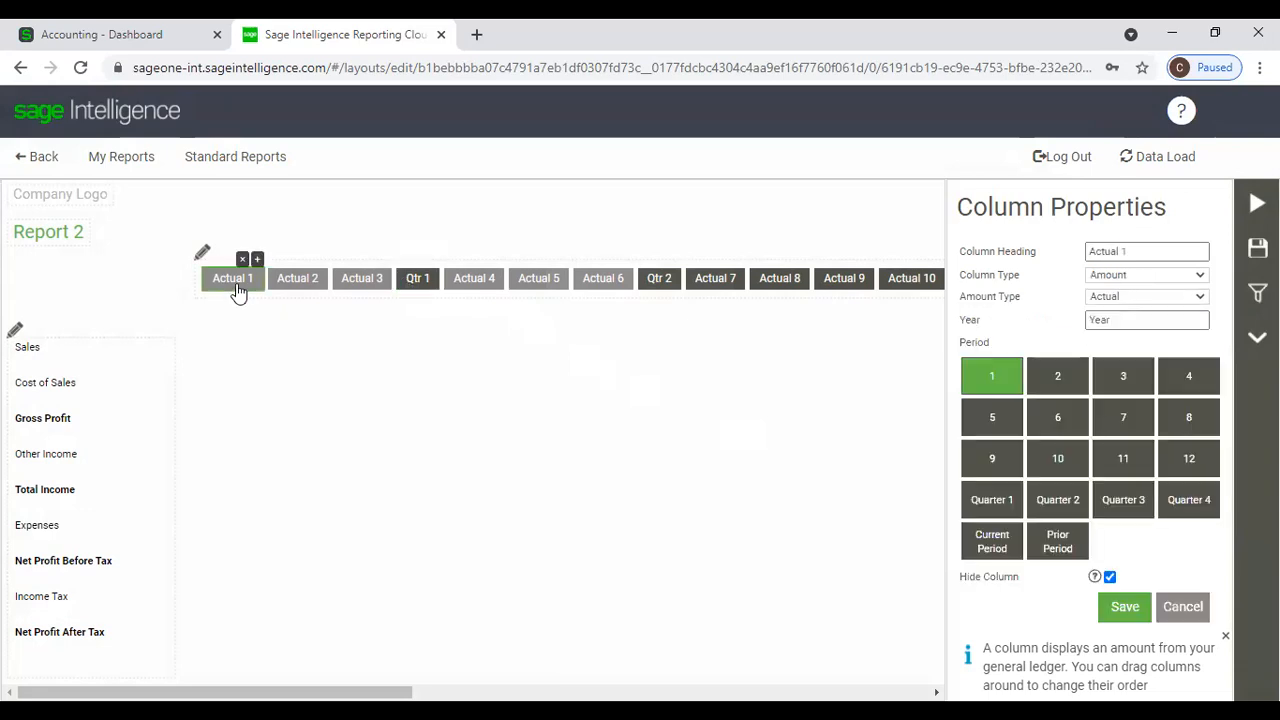
left_click(676, 277)
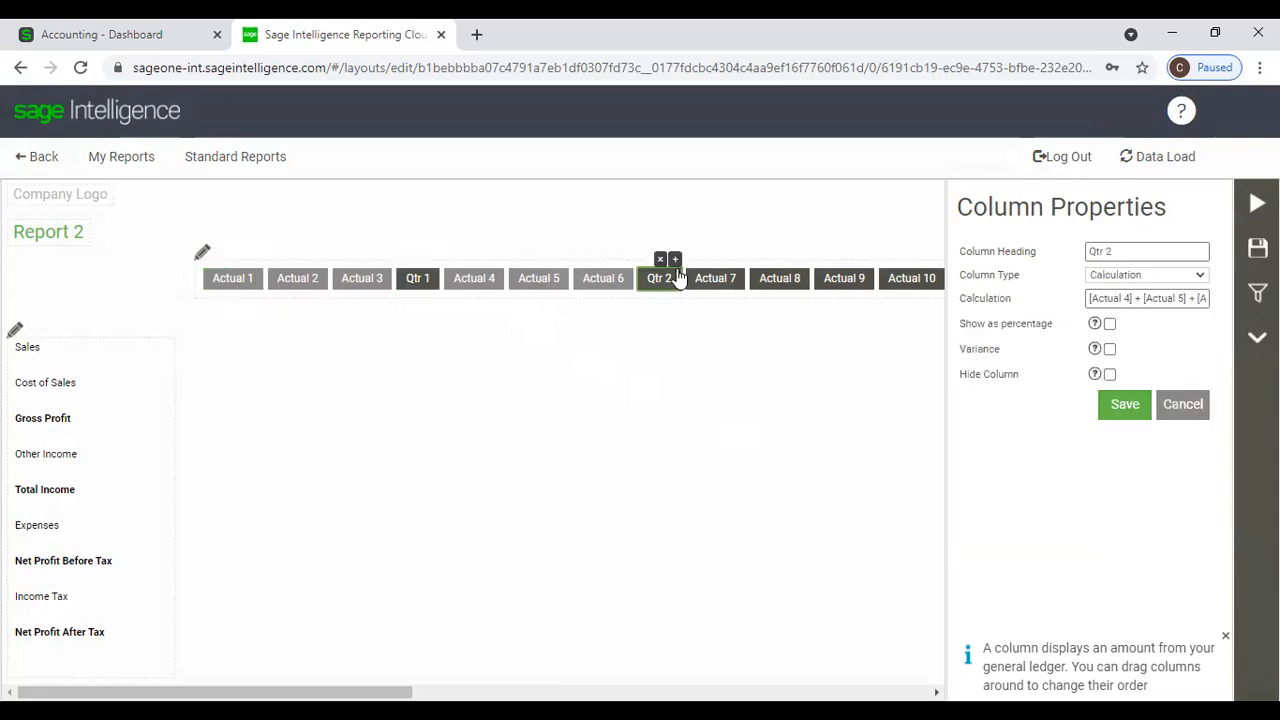
left_click(726, 280)
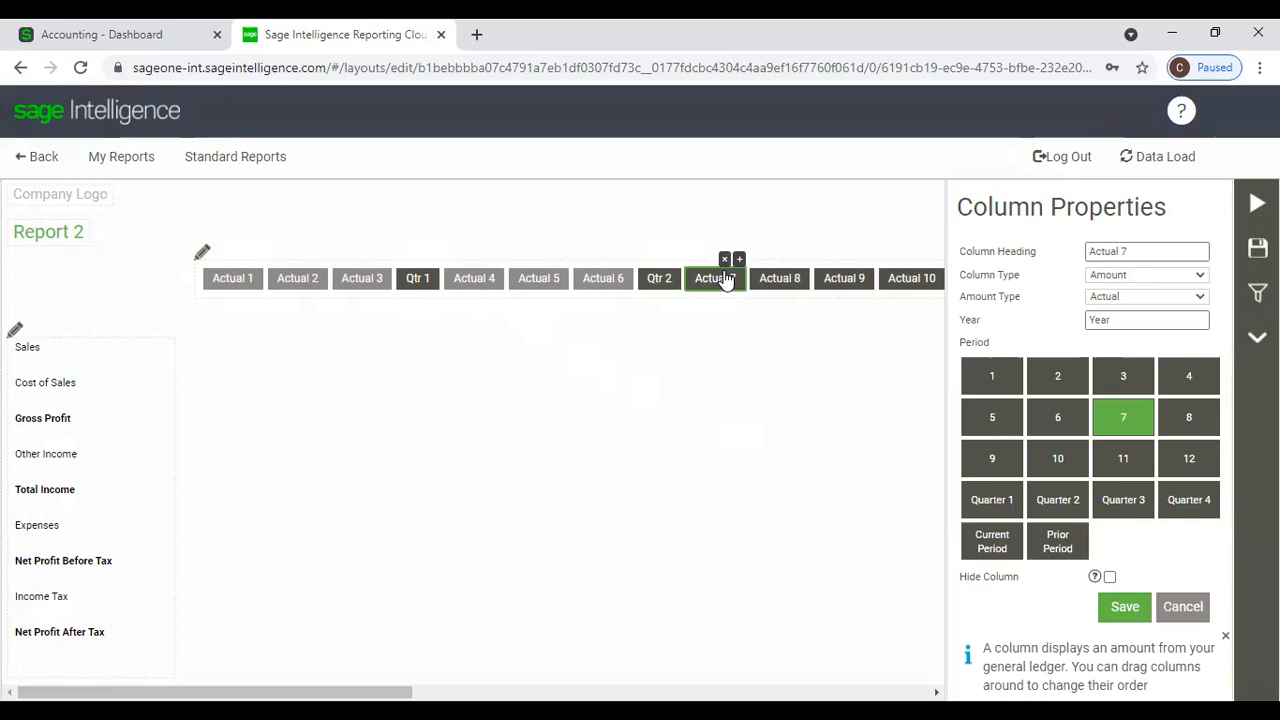
left_click(739, 259)
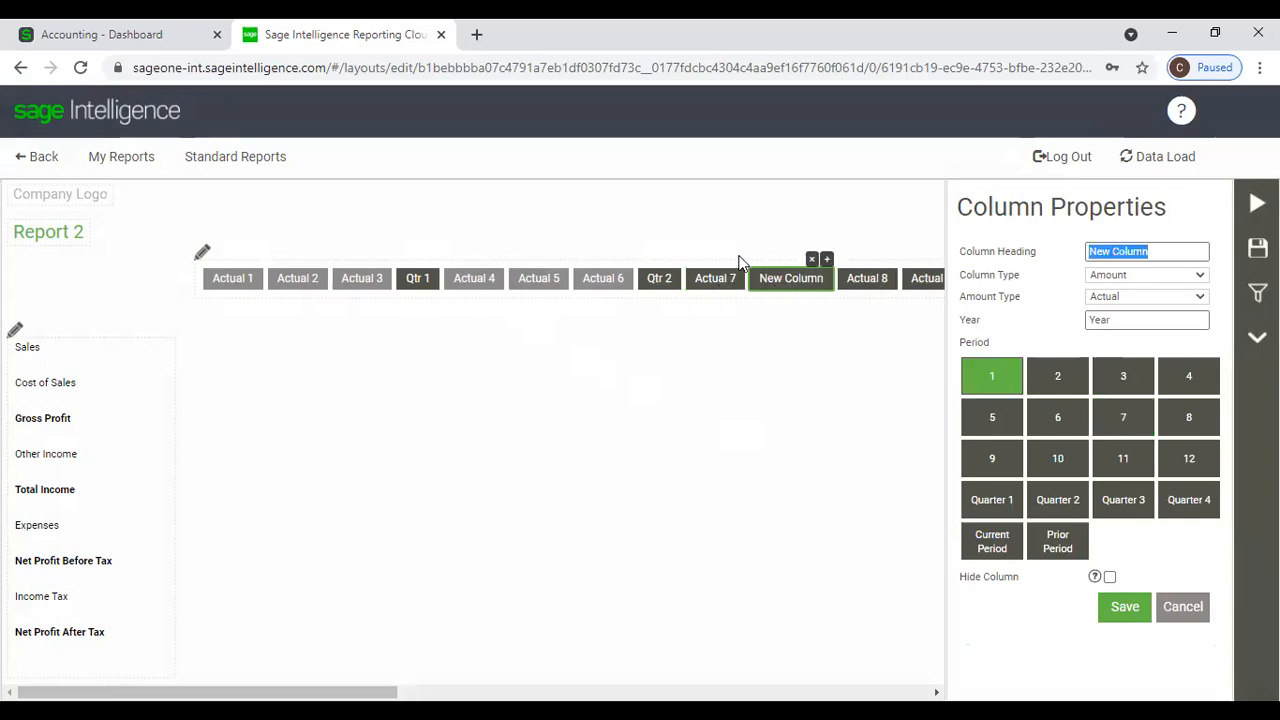
left_click(812, 259)
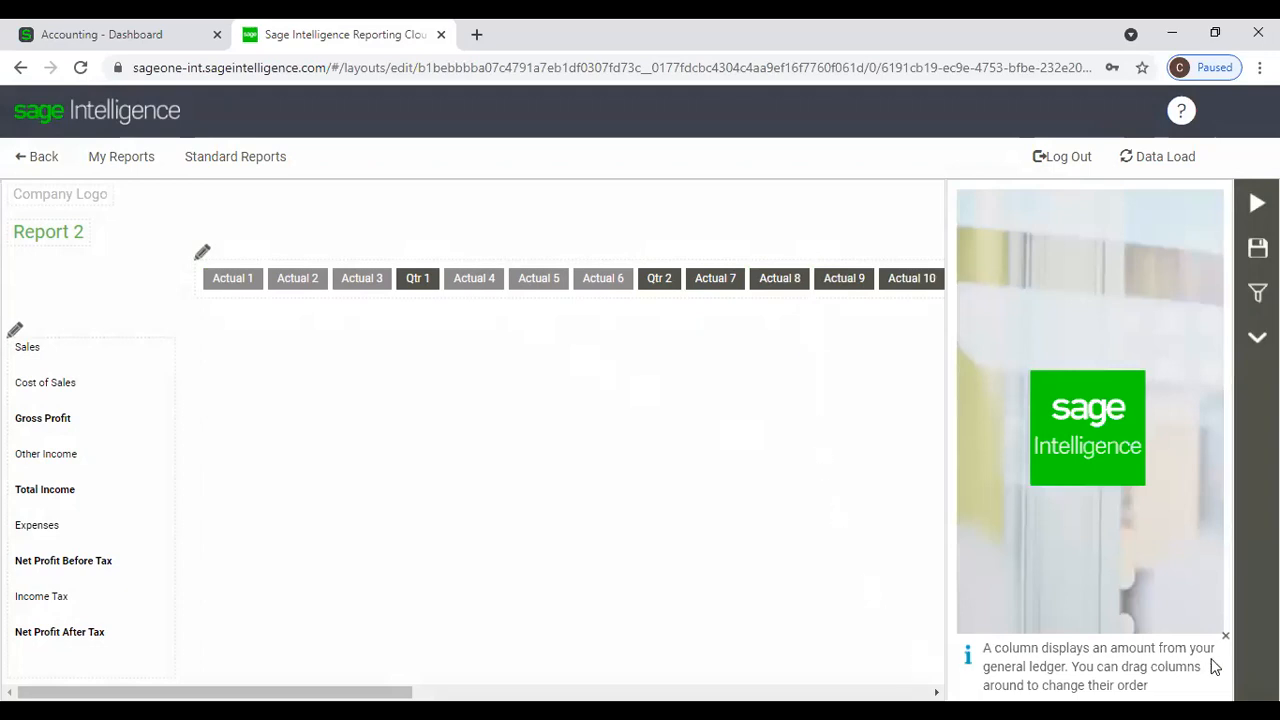
Look through the remaining budget and year-to-date columns and exit the layout without saving.
left_click(936, 692)
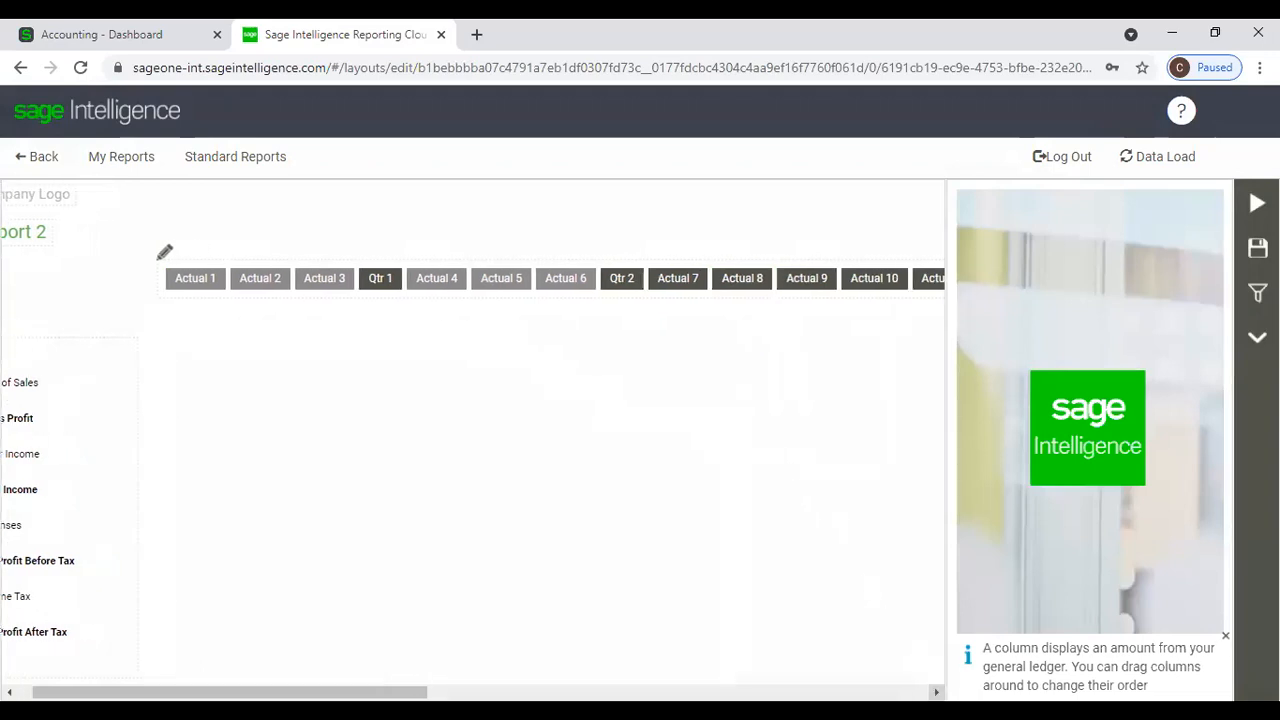
left_click(936, 692)
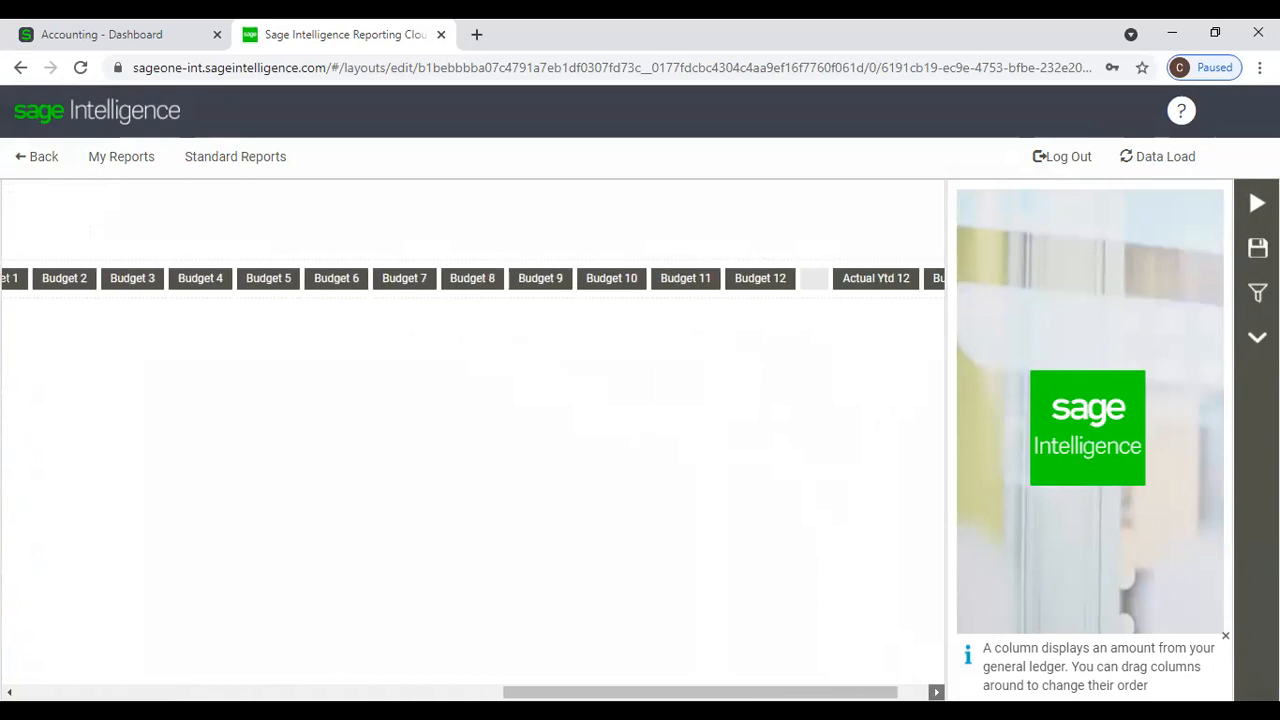
left_click(1226, 636)
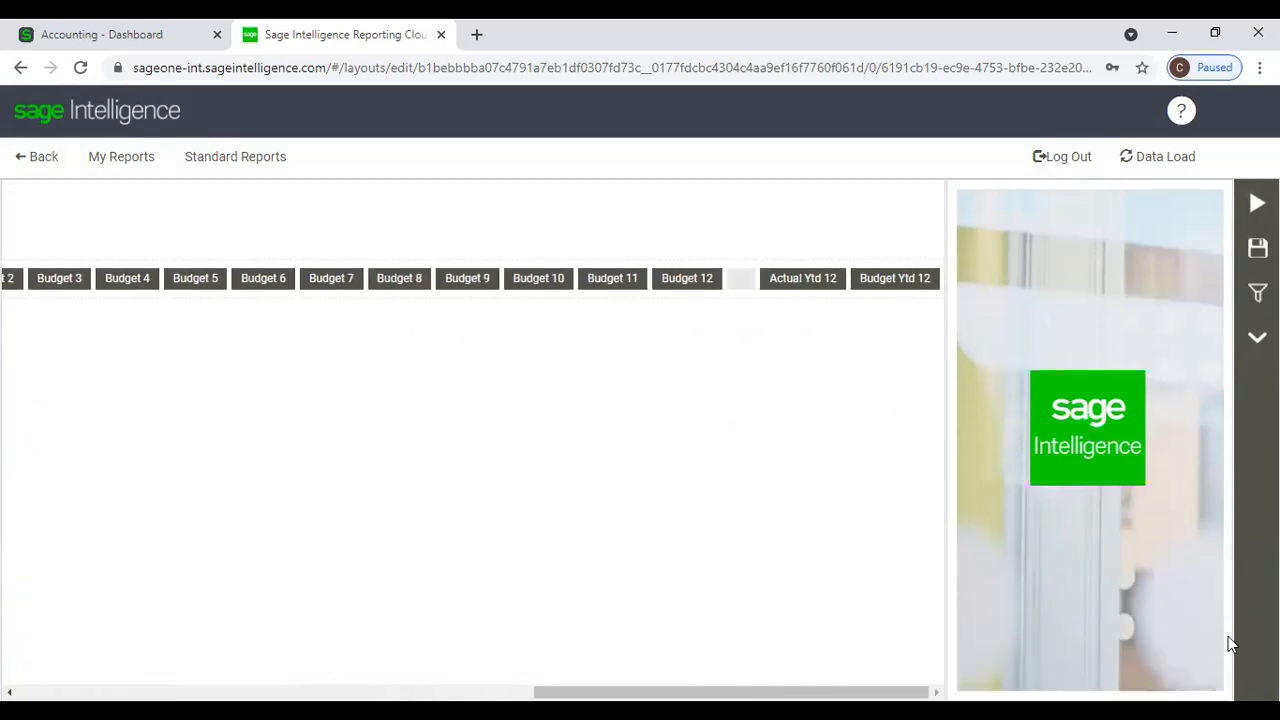
left_click(37, 178)
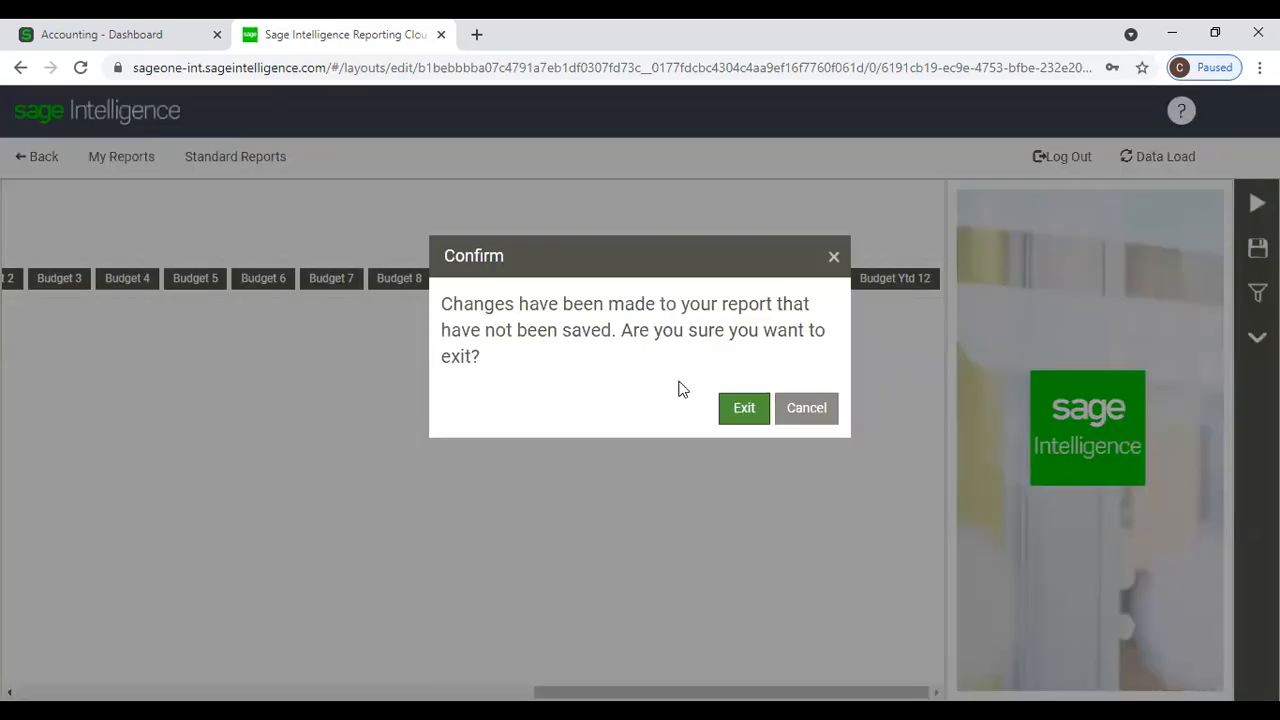
left_click(735, 410)
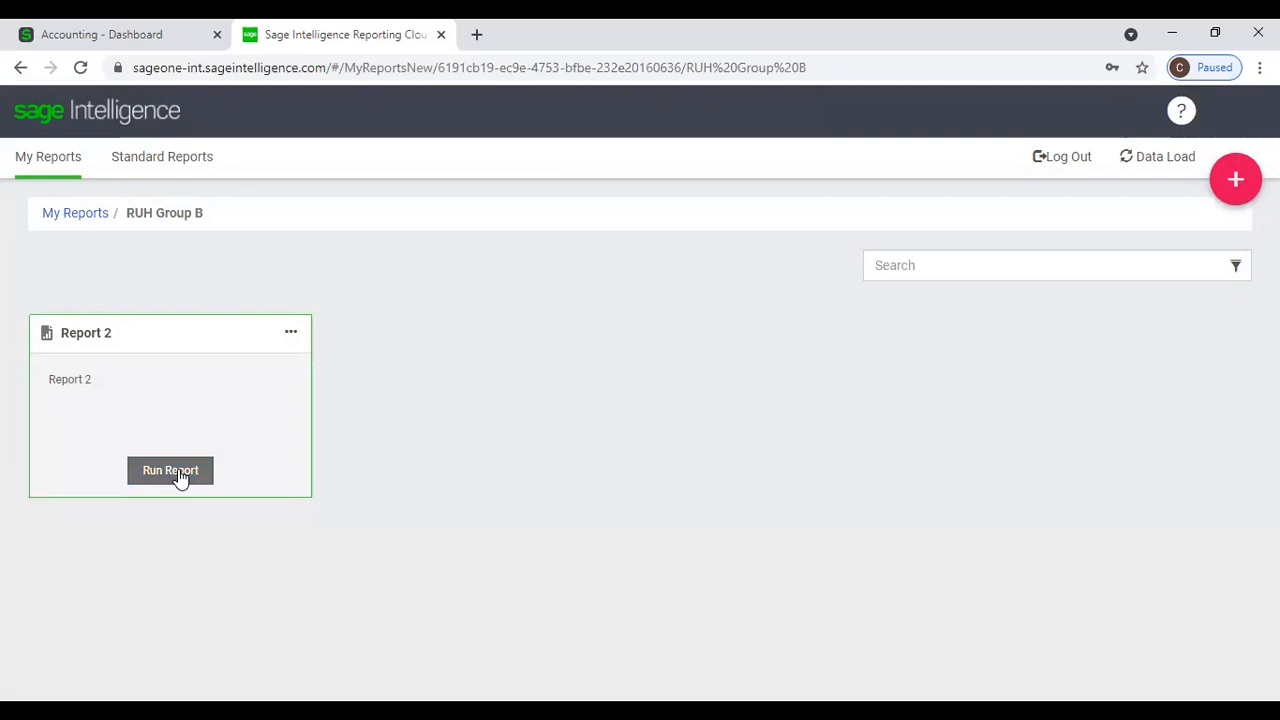
Reopen the layout of Report 2 in the RUH Group B folder for editing.
left_click(288, 336)
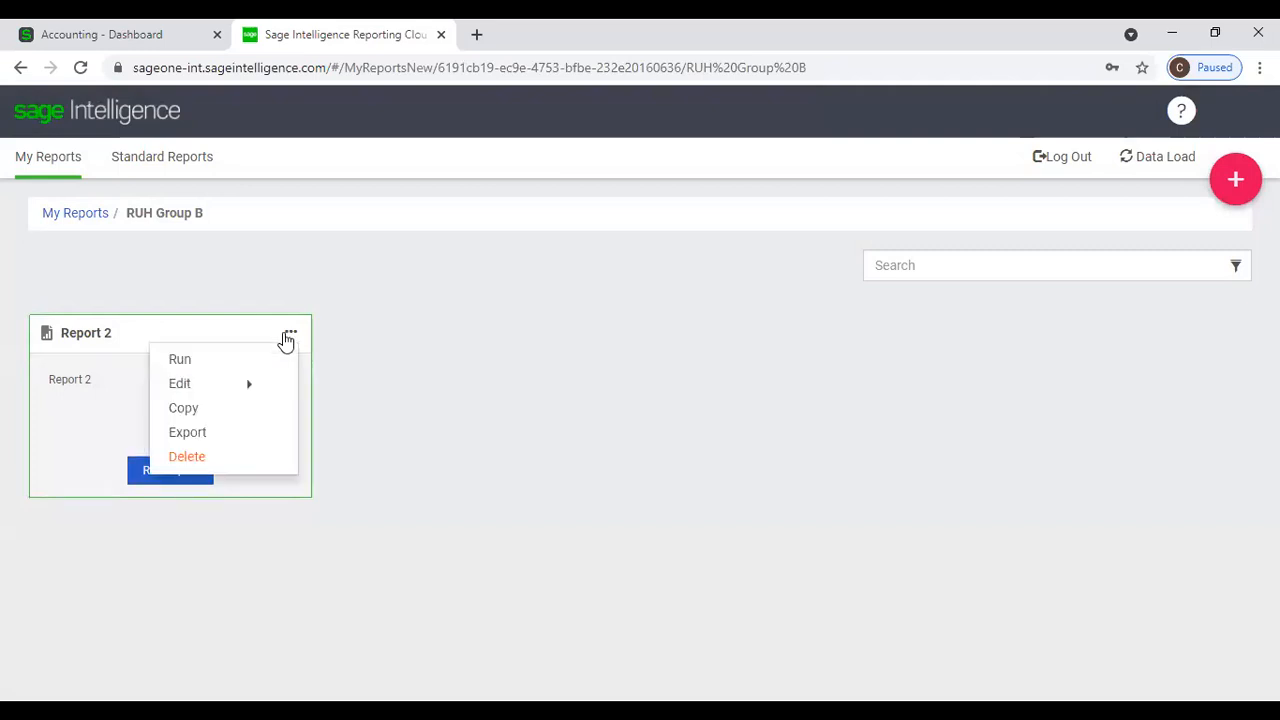
mouse_move(218, 385)
left_click(347, 432)
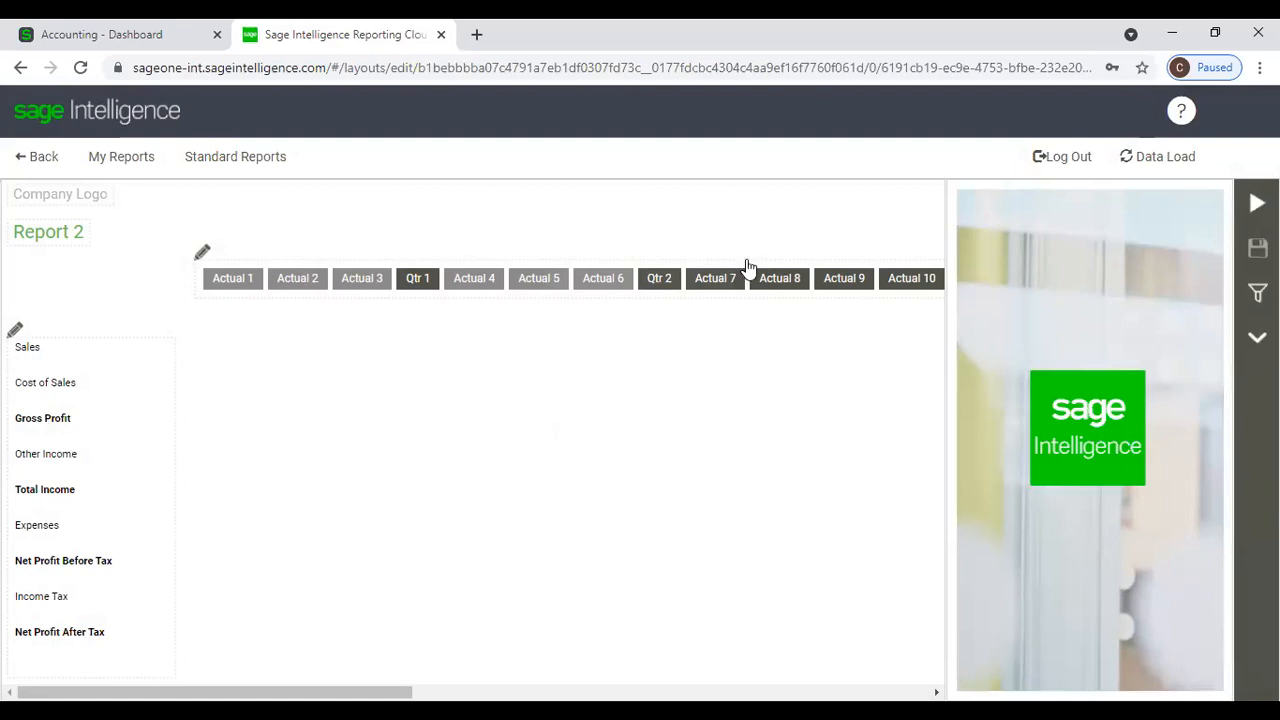
Check the column type options of Actual 7 and delete that column from the report.
left_click(735, 287)
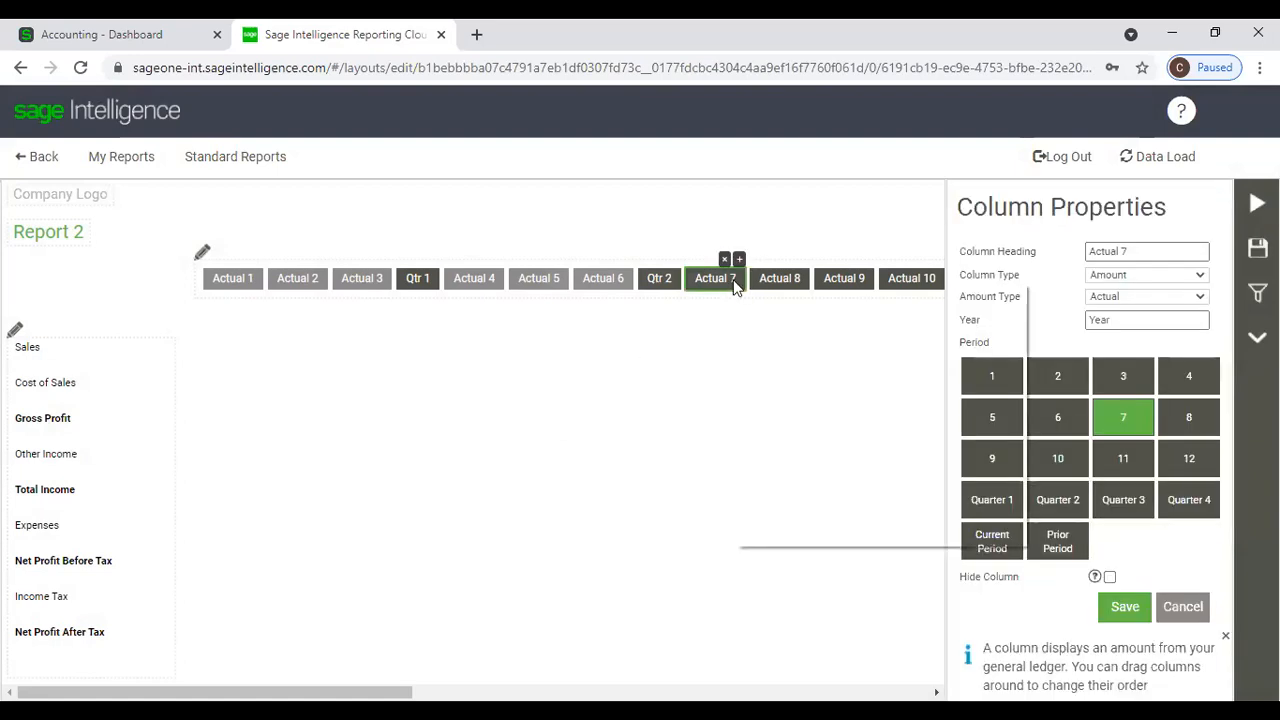
right_click(735, 285)
left_click(826, 208)
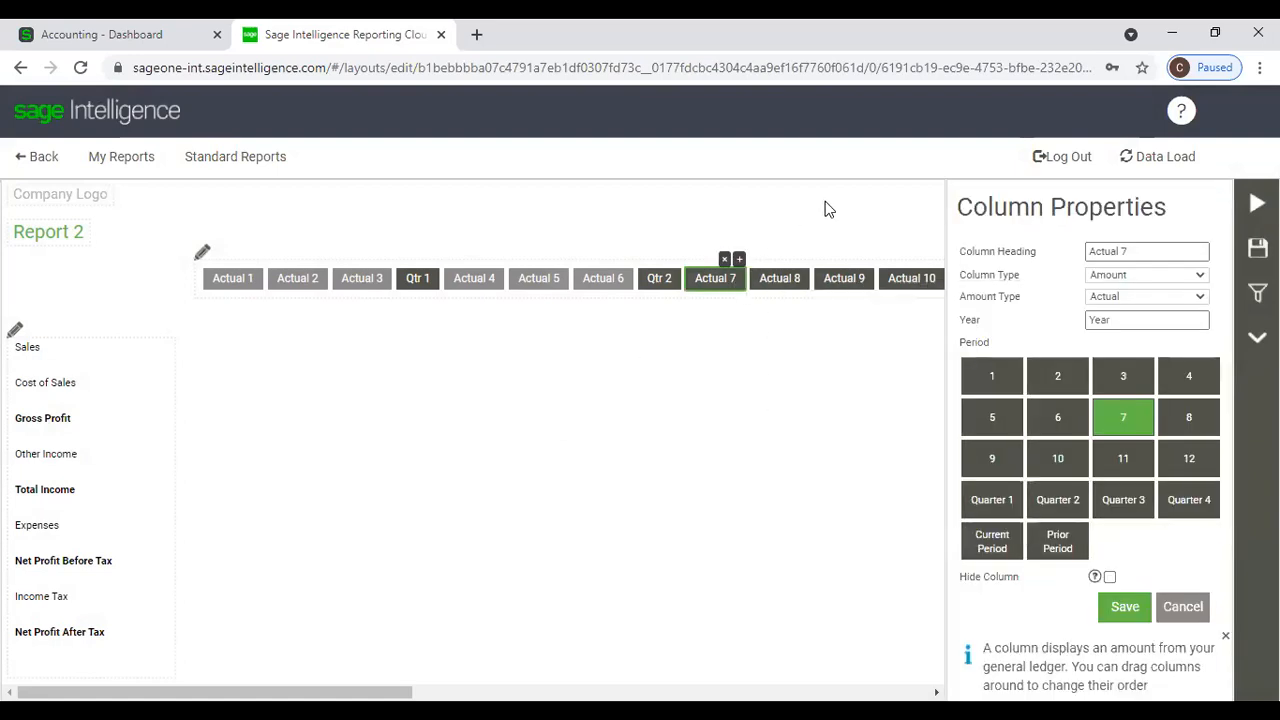
left_click(1148, 276)
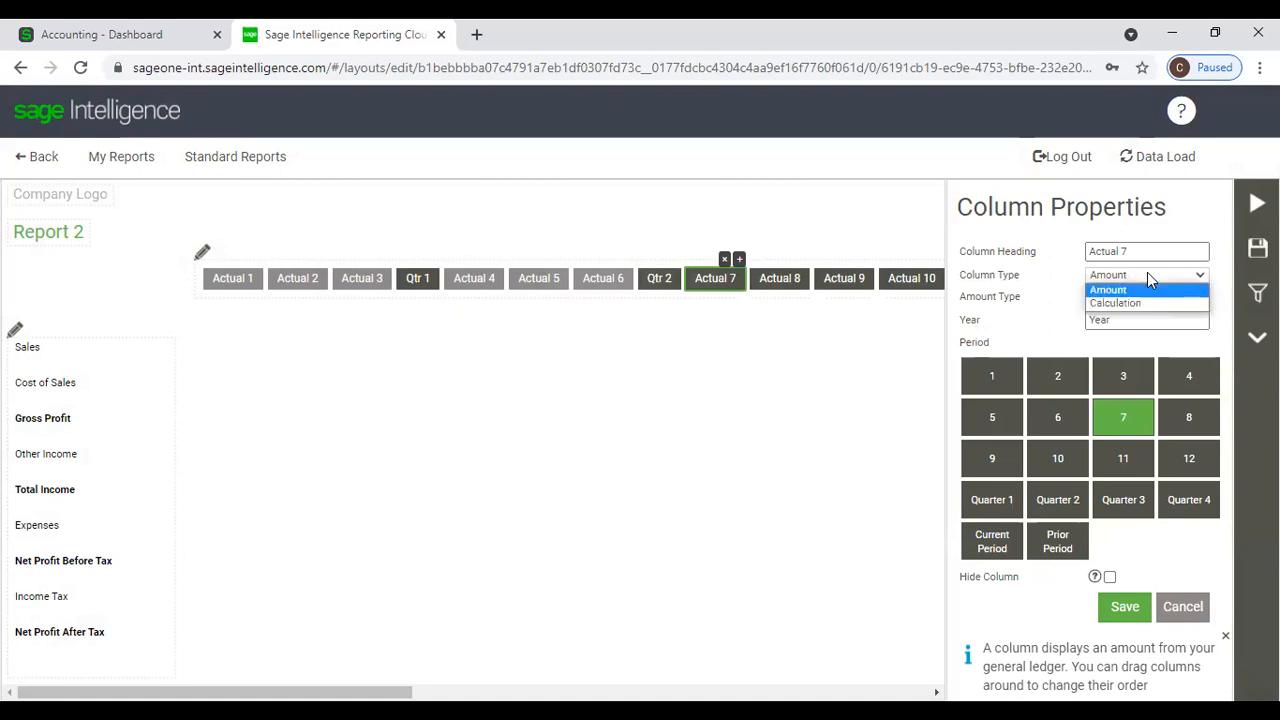
left_click(805, 393)
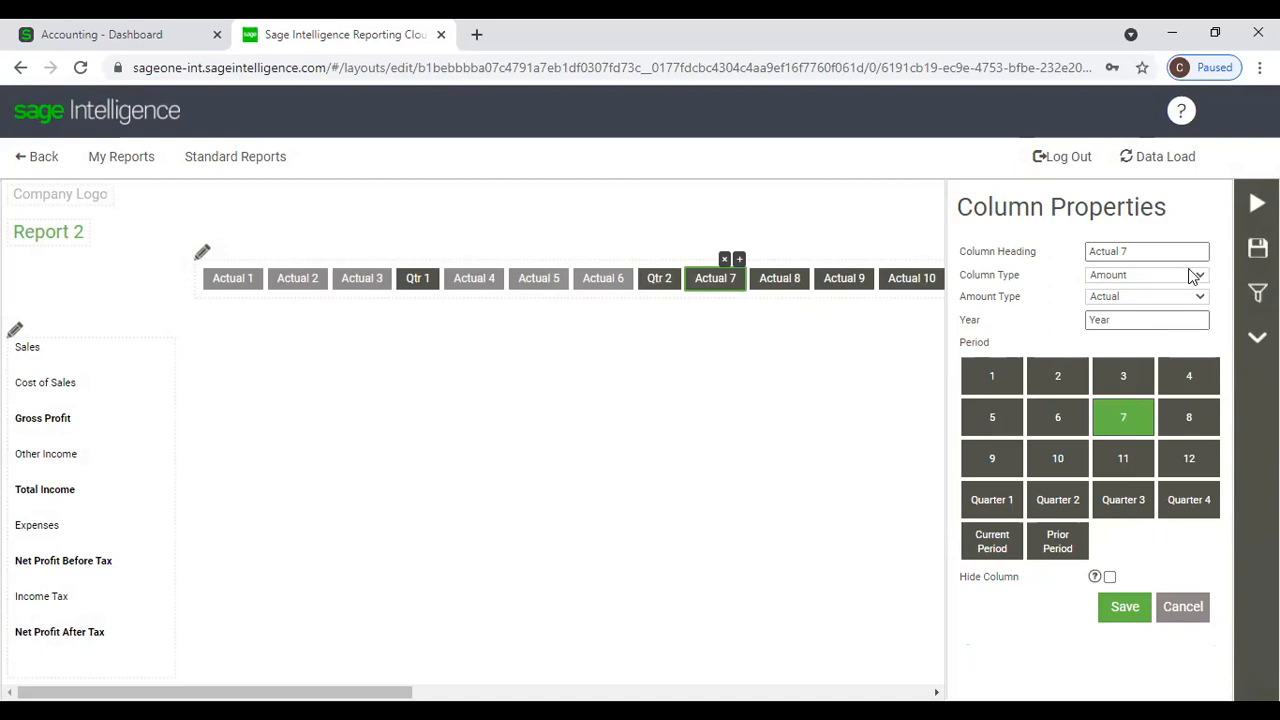
left_click(727, 261)
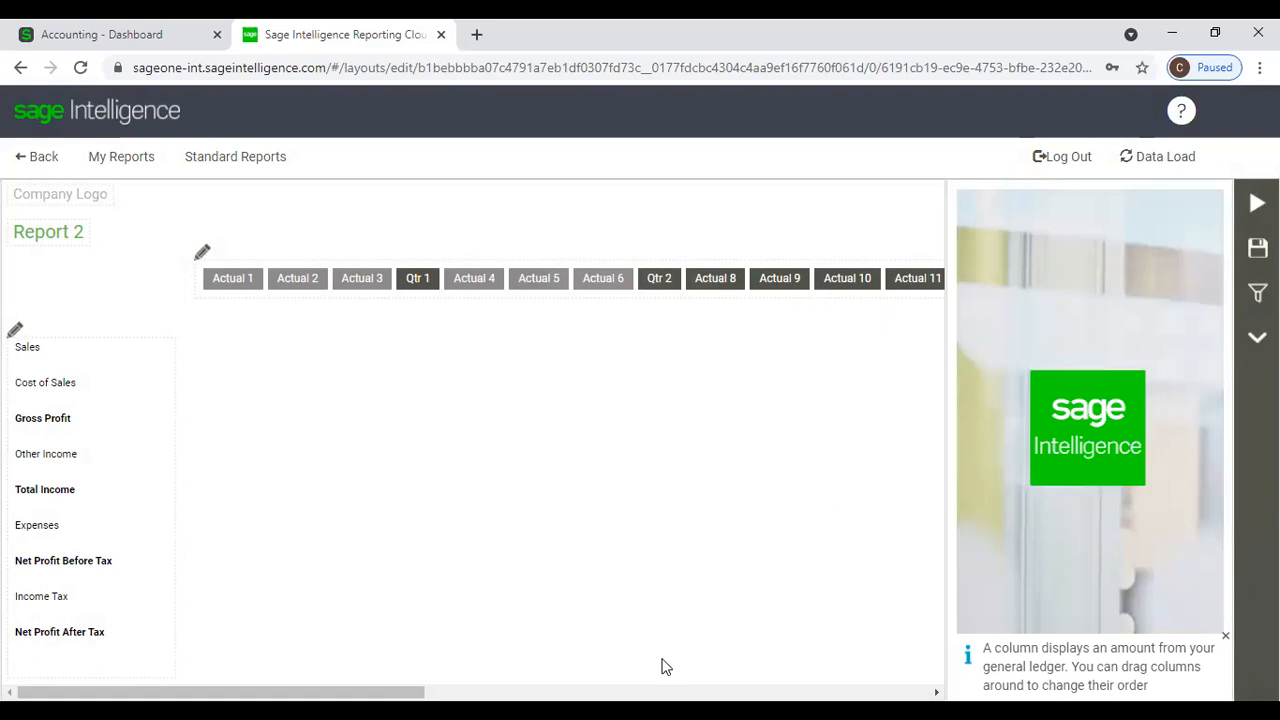
Insert a new column after the blank column that follows Actual 12 and look through its amount type options.
left_click_drag(390, 692, 660, 692)
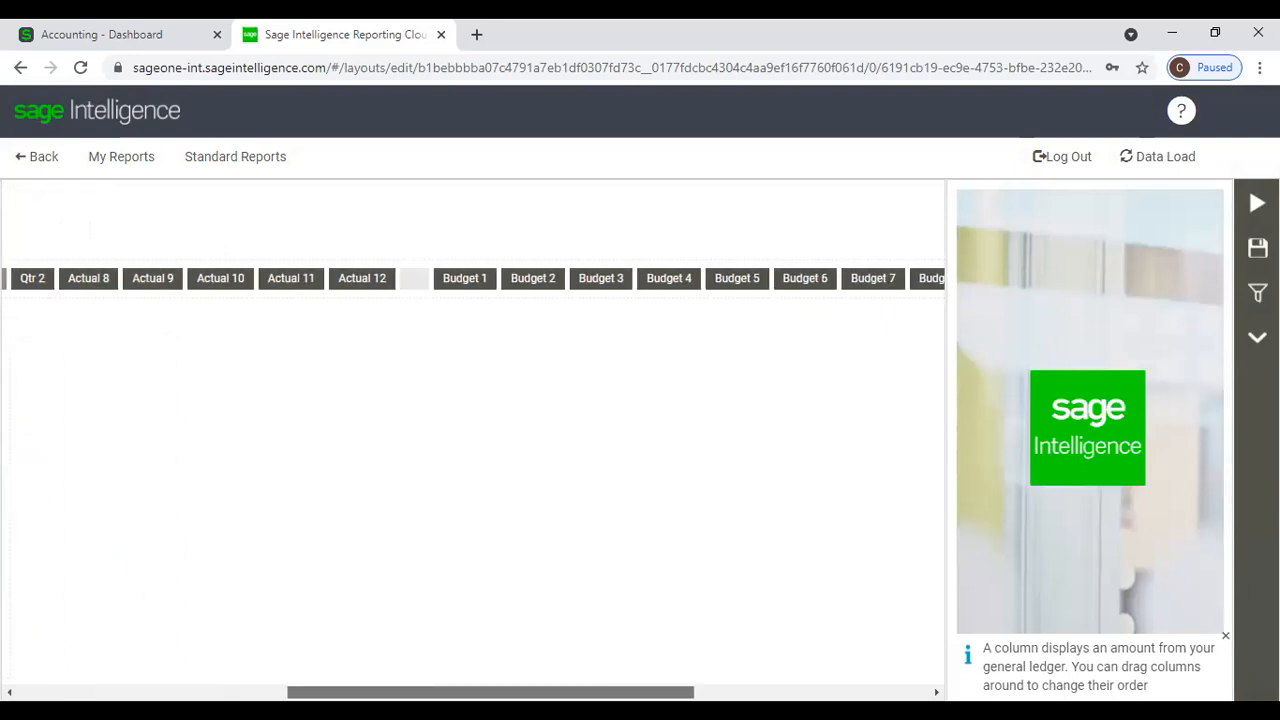
left_click(420, 289)
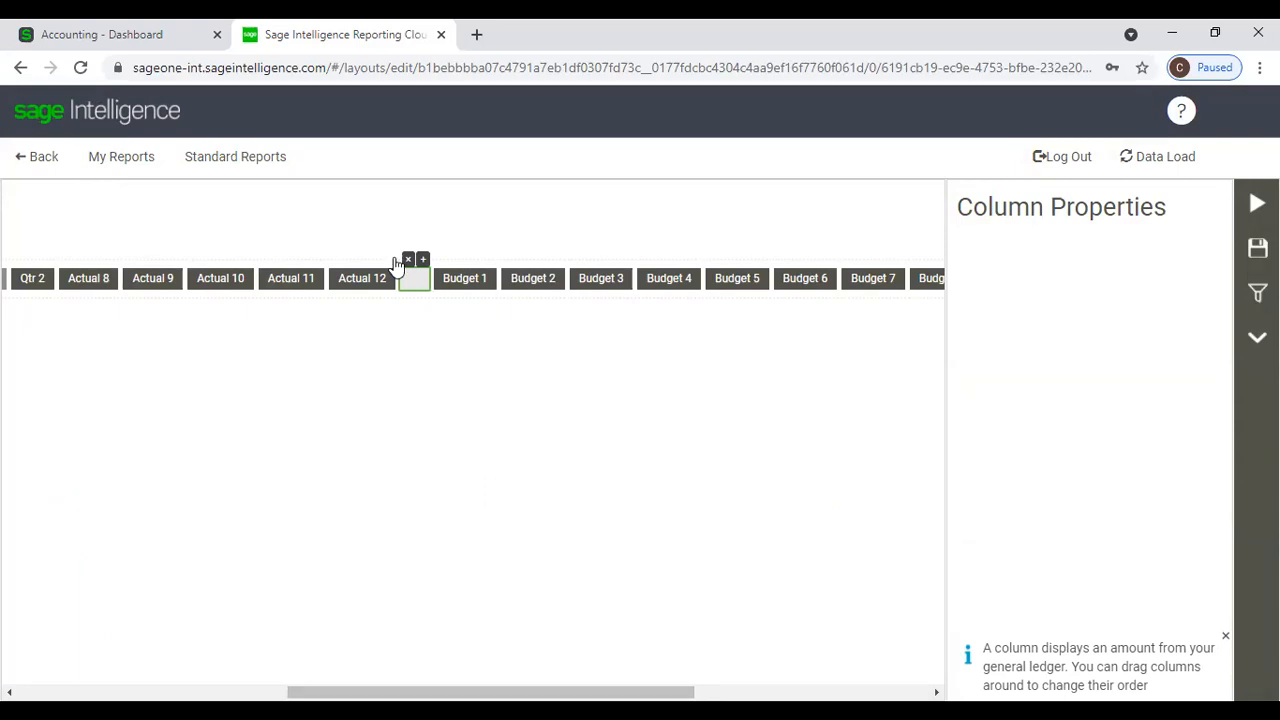
left_click(422, 261)
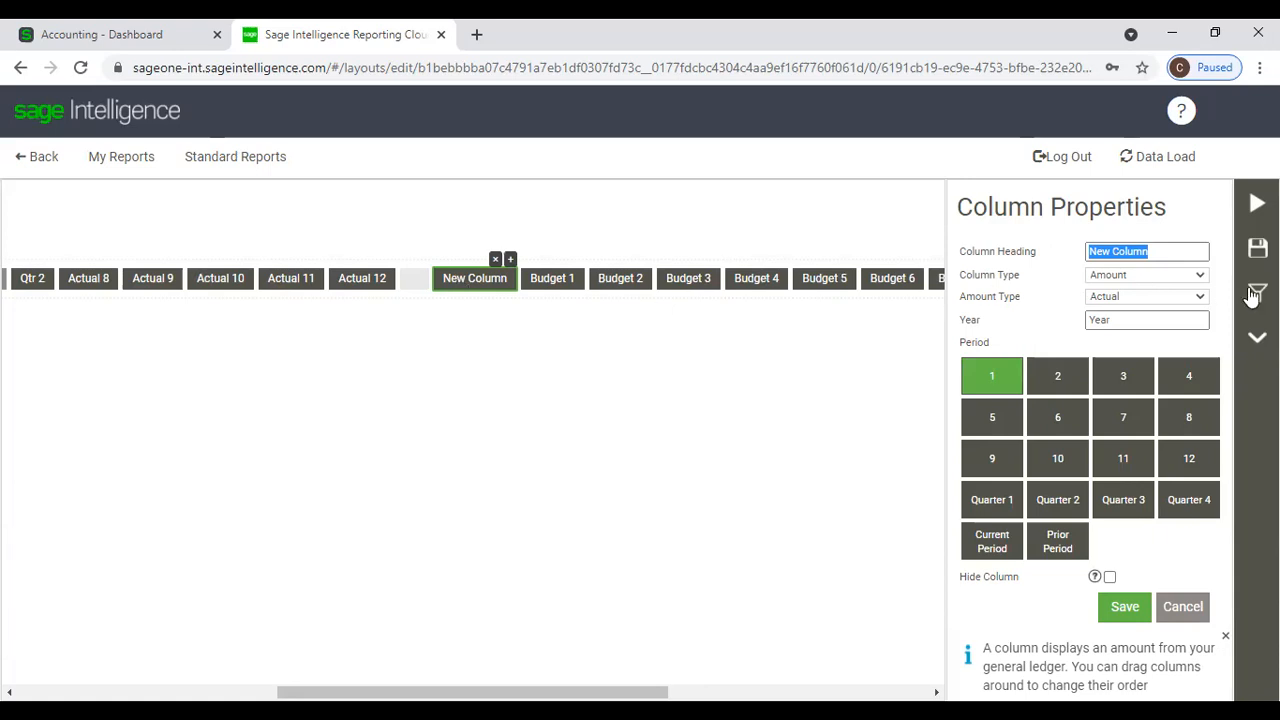
left_click(1201, 297)
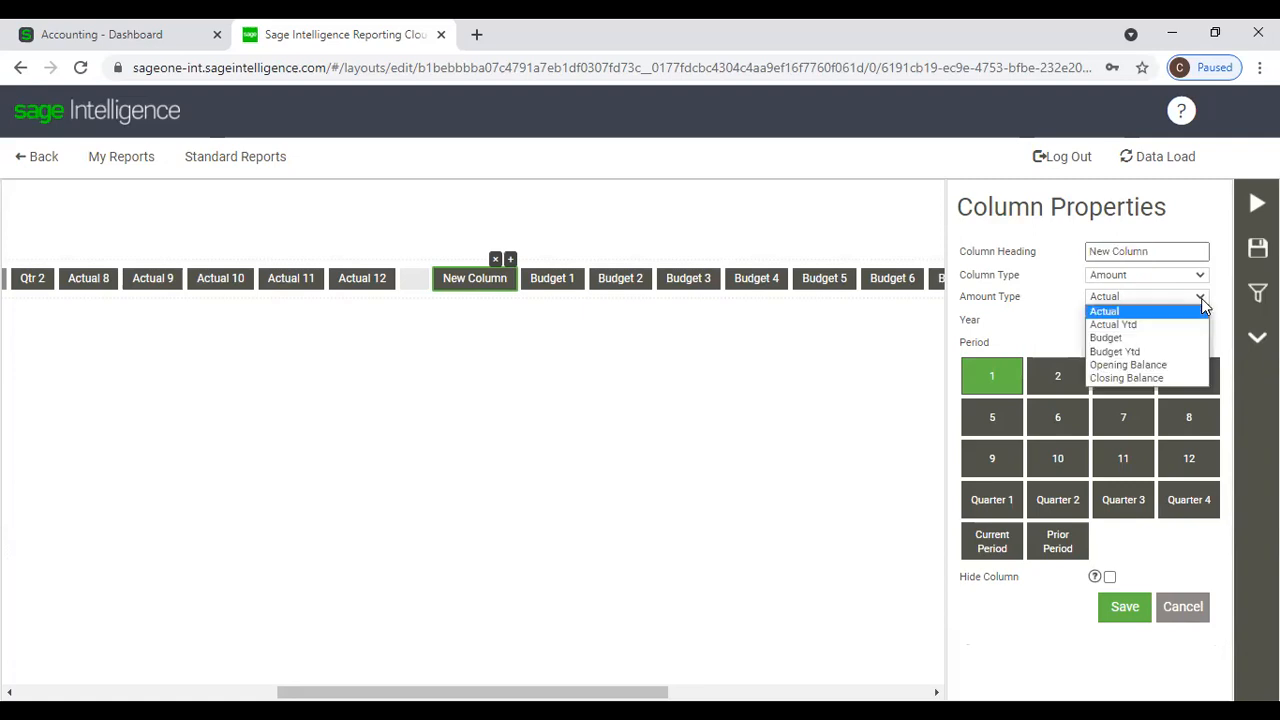
left_click(826, 377)
left_click_drag(472, 692, 445, 692)
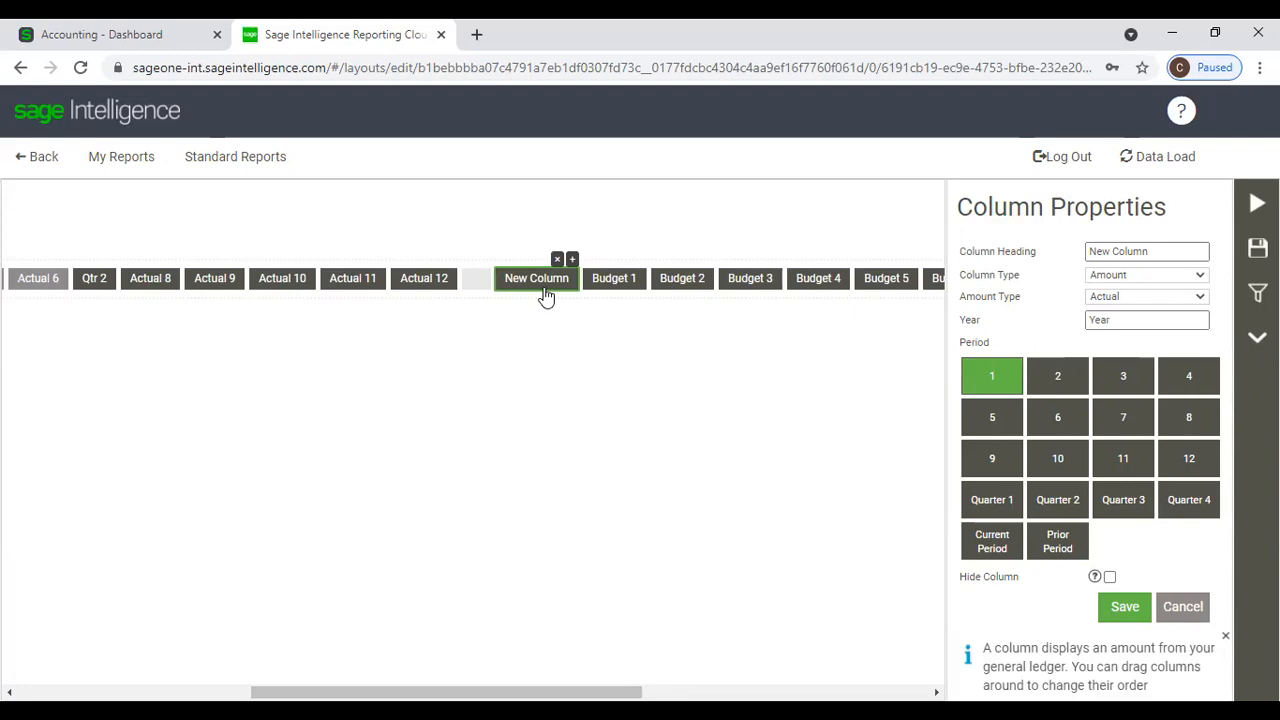
left_click(1197, 300)
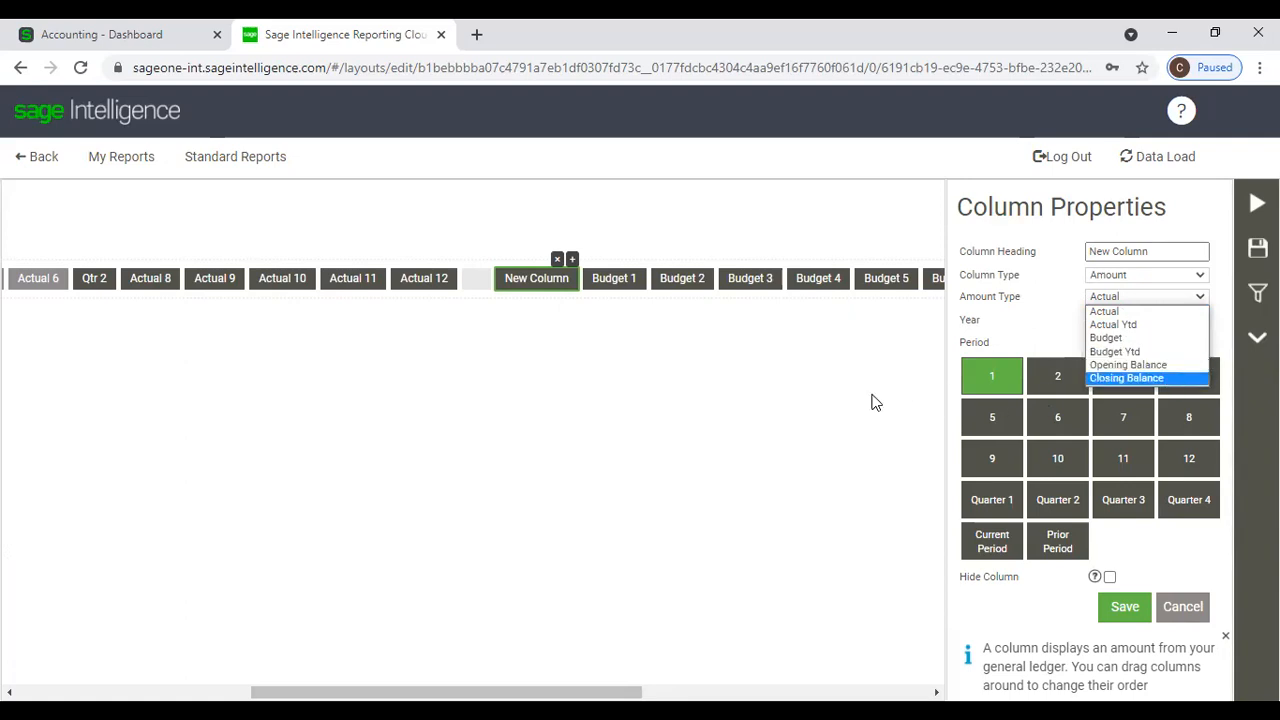
left_click(782, 407)
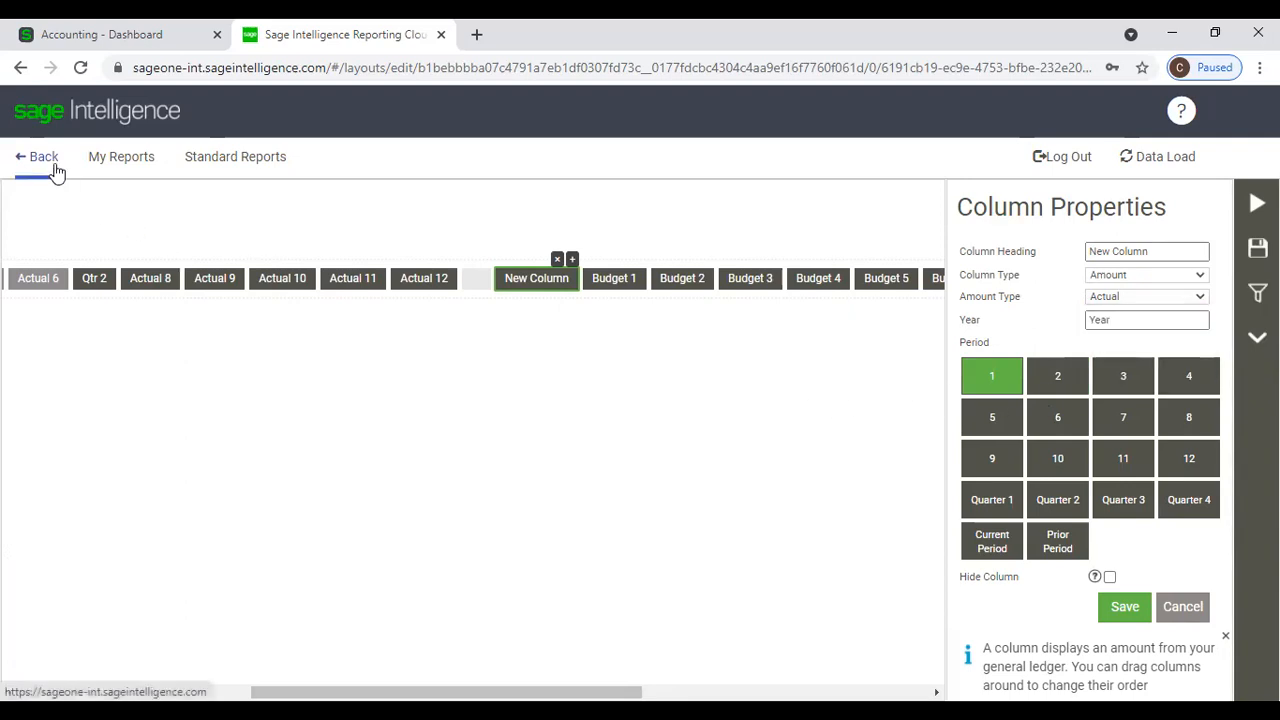
Exit the layout without saving and reopen Report 2 in the RUH Group B folder for editing.
left_click(149, 160)
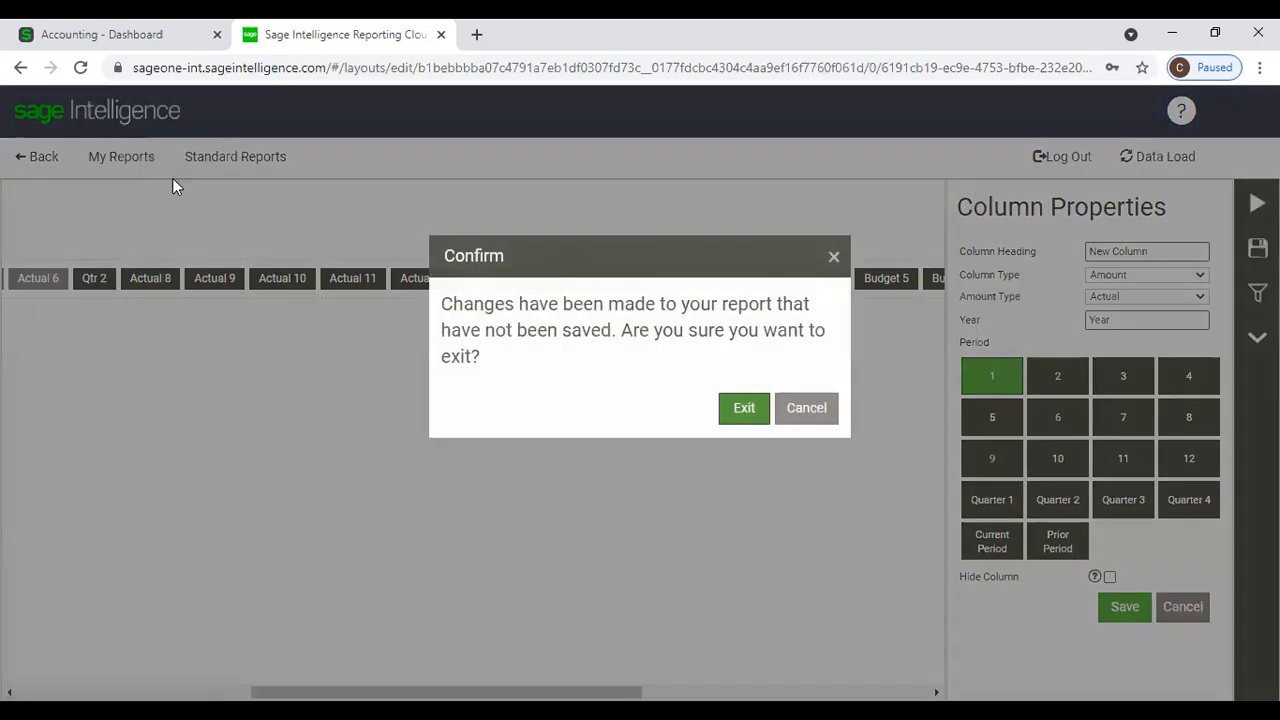
left_click(733, 404)
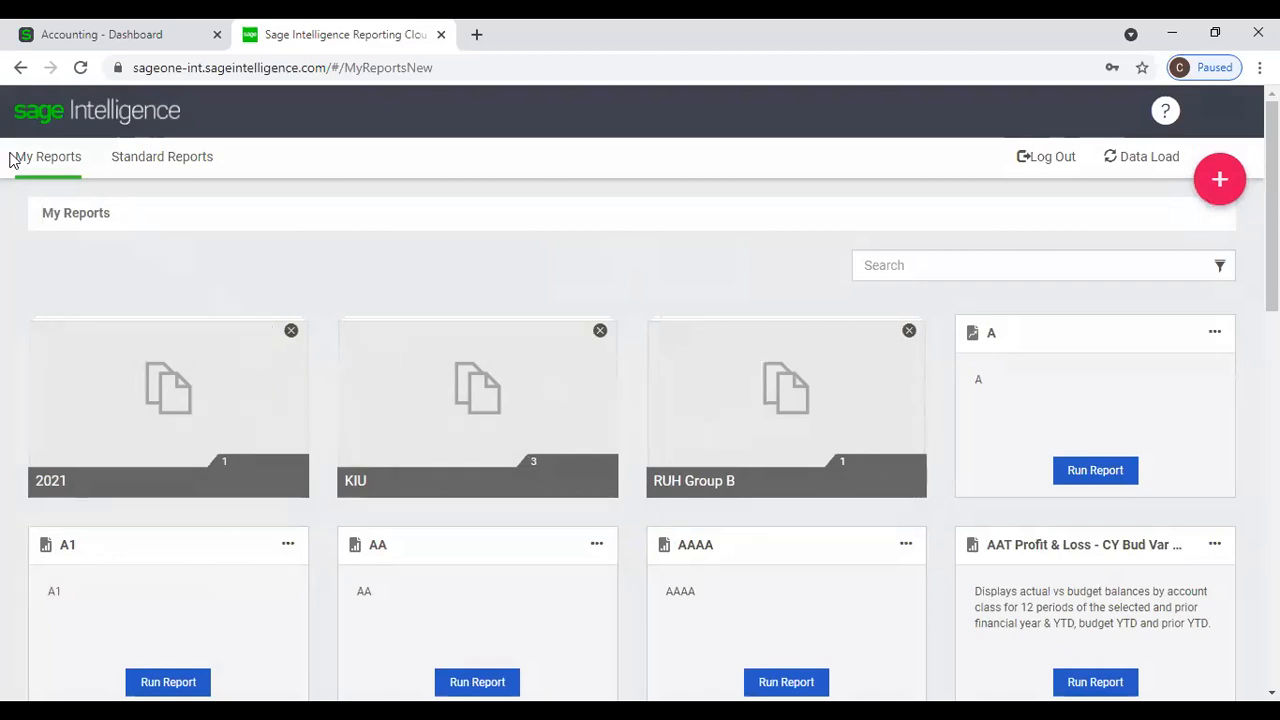
left_click(710, 459)
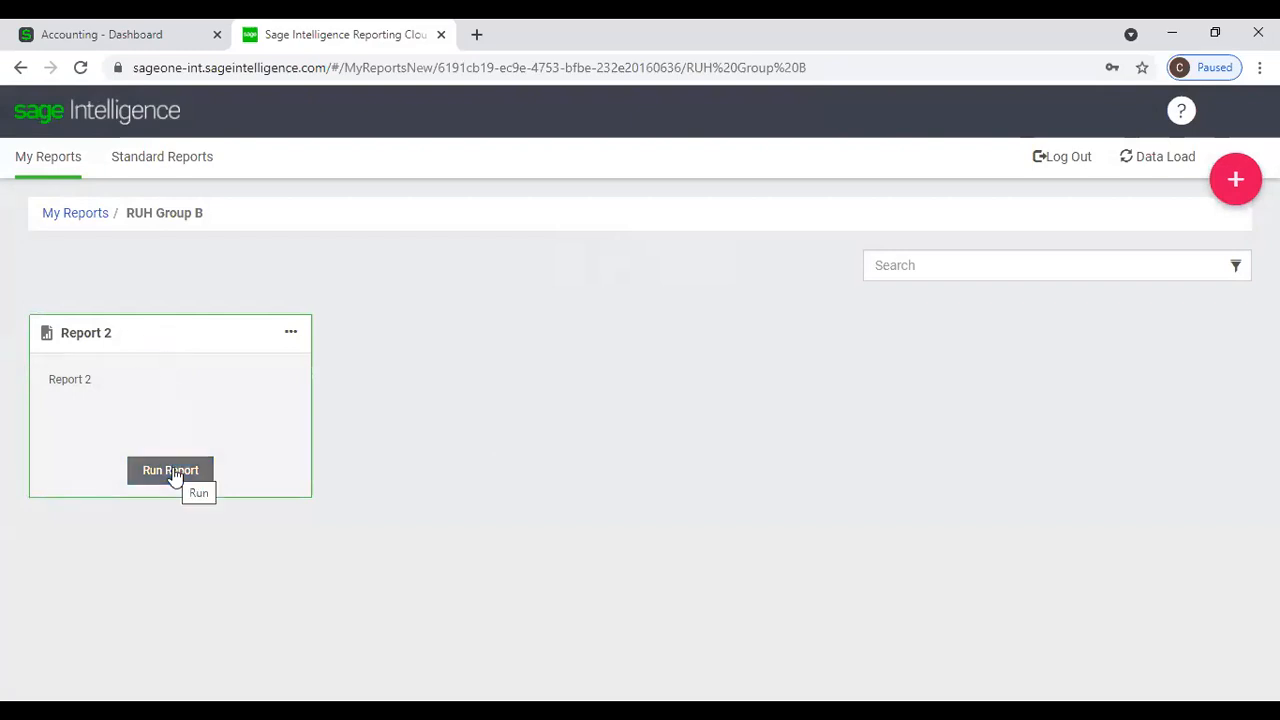
left_click(291, 334)
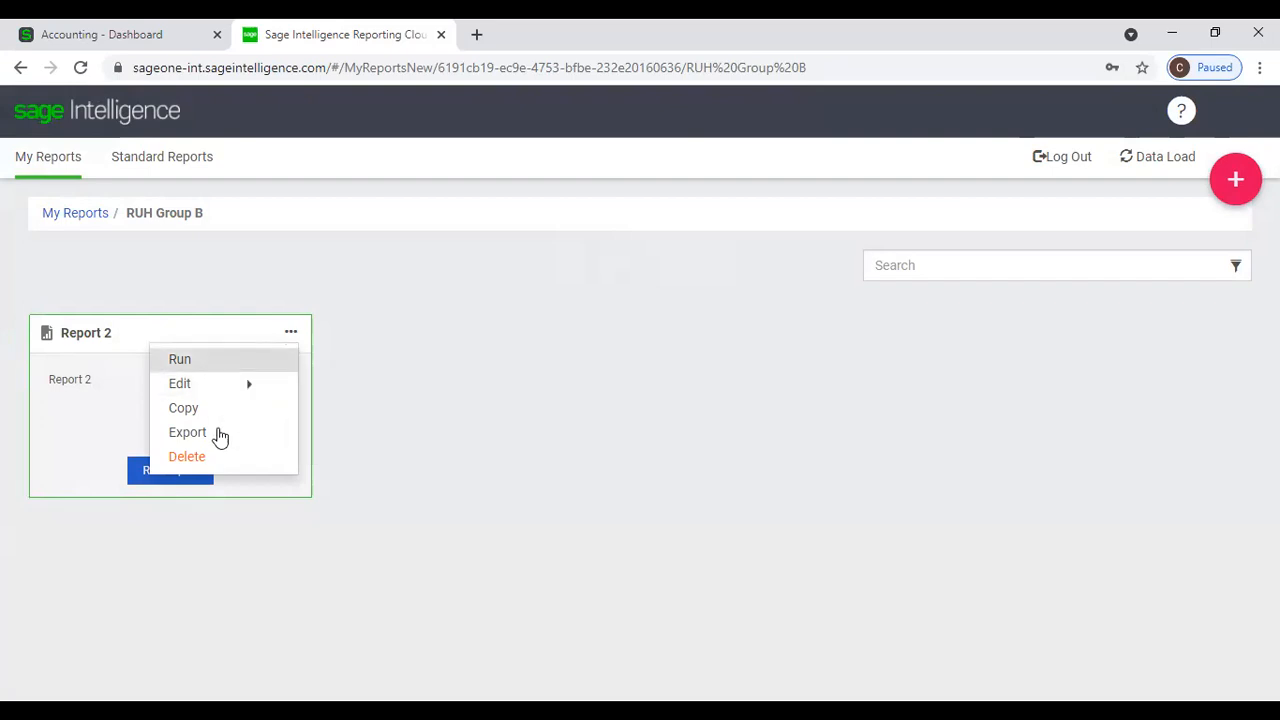
left_click(378, 464)
left_click(291, 333)
mouse_move(224, 399)
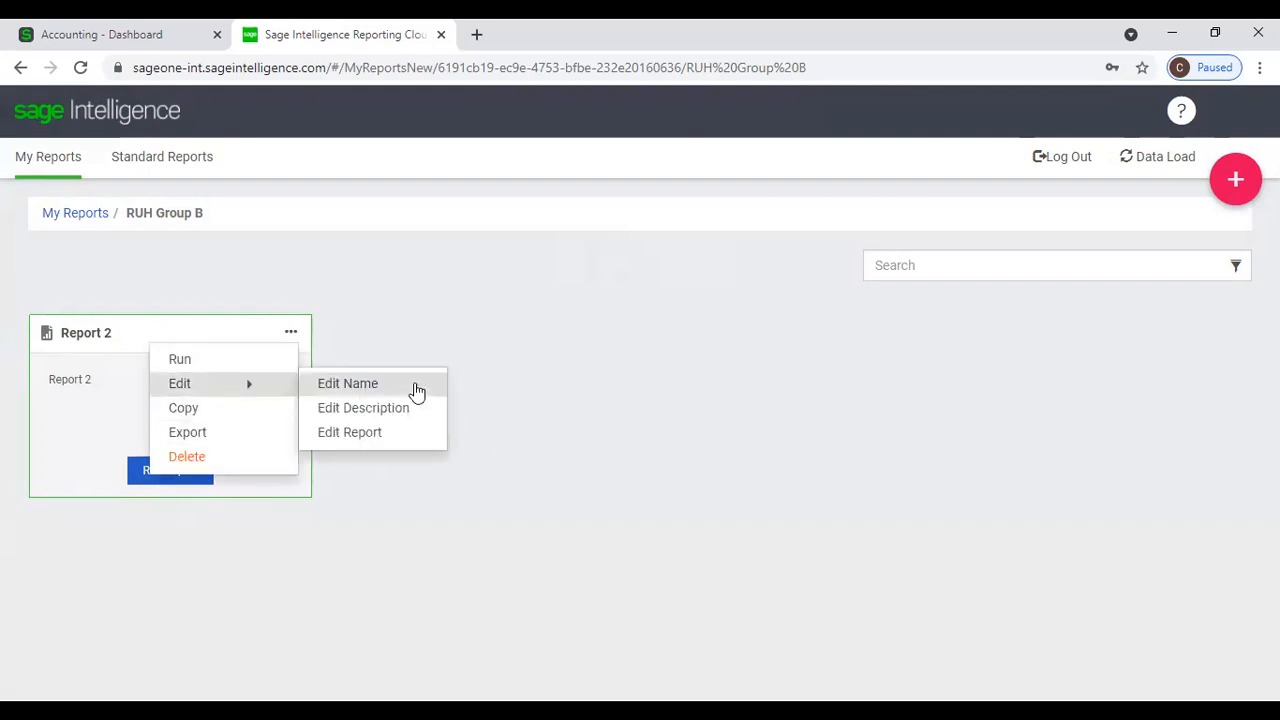
left_click(421, 437)
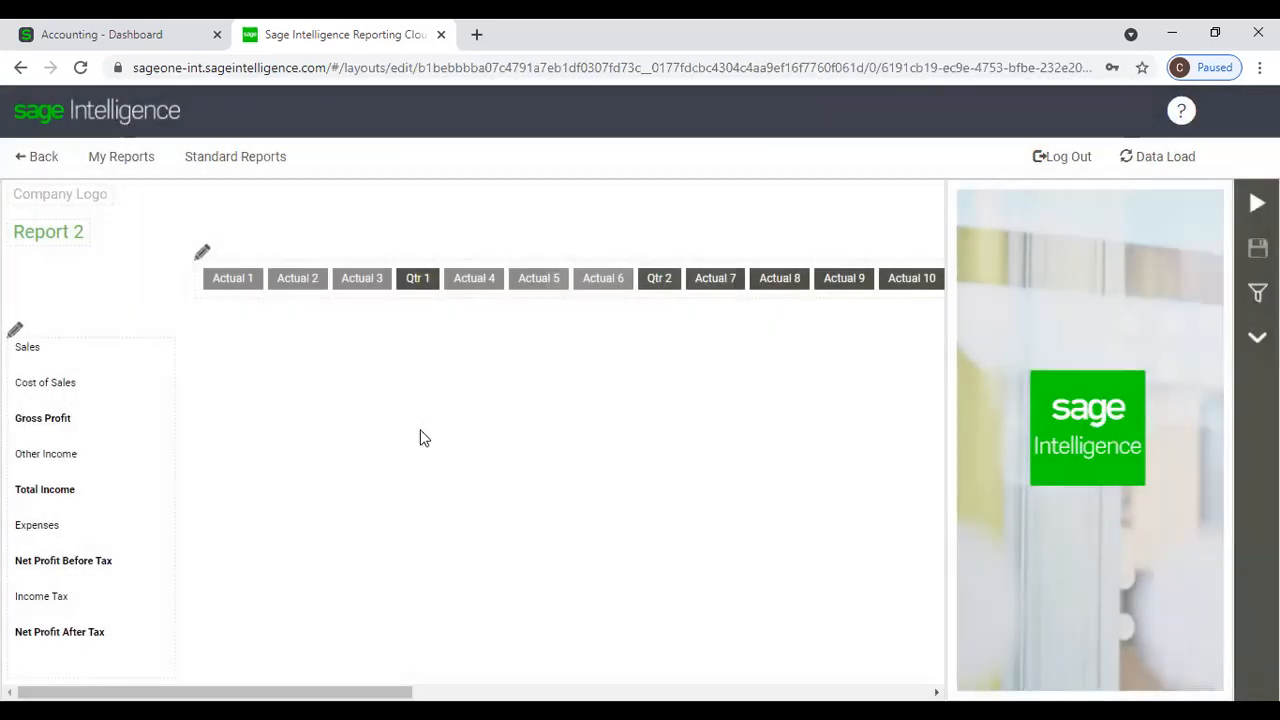
Add a space to the columns of Report 2 and move it between Actual 6 and Qtr 2.
left_click(202, 256)
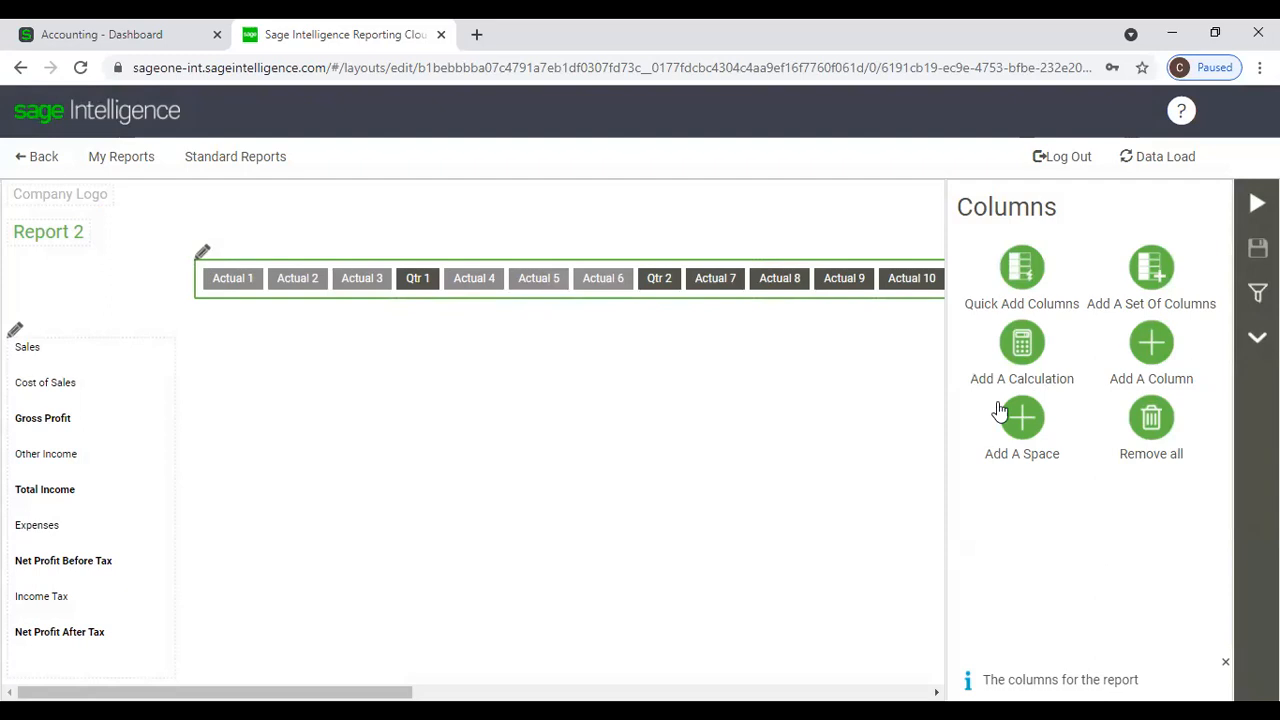
left_click(418, 282)
left_click(202, 256)
left_click_drag(390, 692, 914, 692)
left_click_drag(935, 288, 97, 285)
left_click_drag(640, 692, 342, 692)
left_click_drag(814, 286, 115, 291)
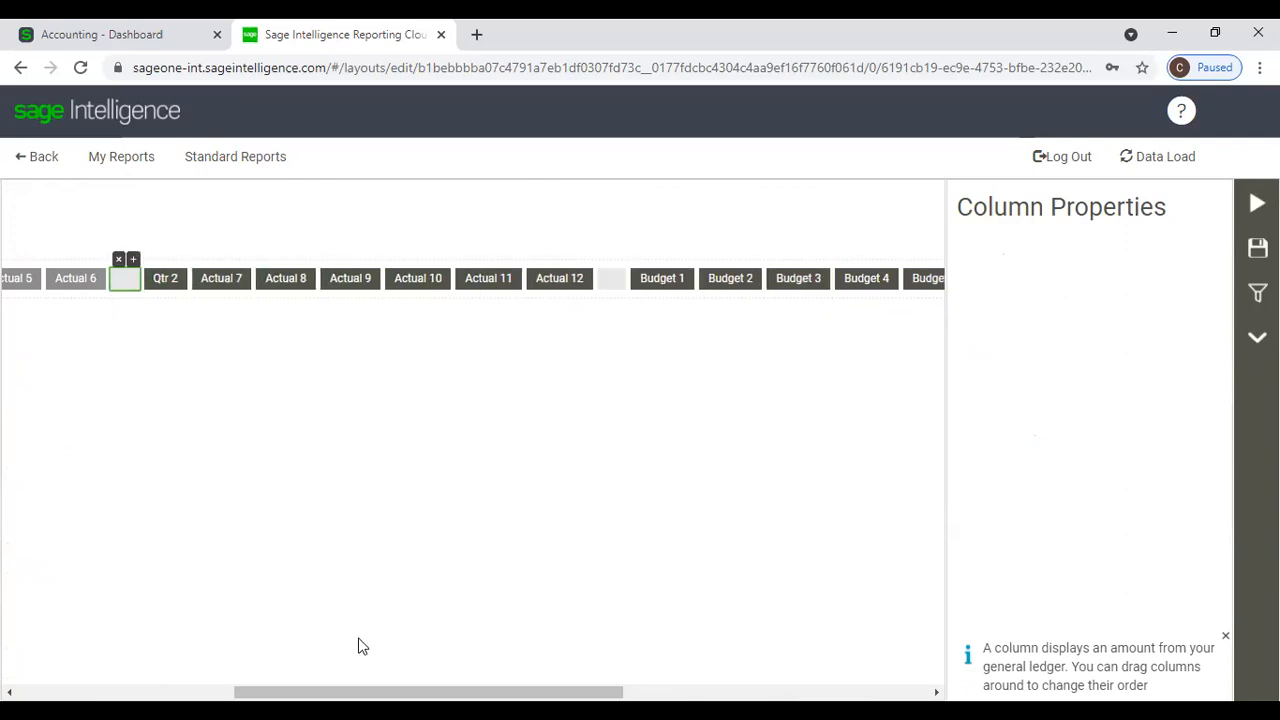
left_click_drag(362, 692, 140, 692)
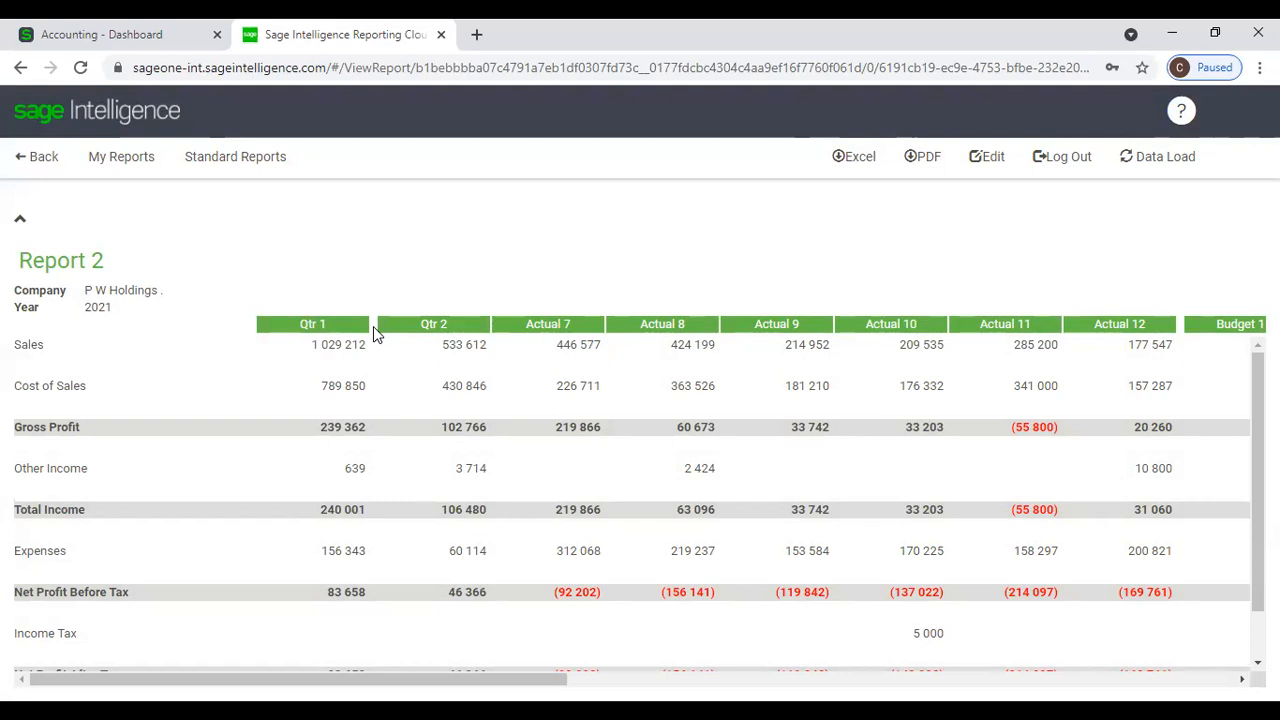
Leave Report 2, return to the My Reports overview and view the options for creating reports and folders.
left_click(30, 157)
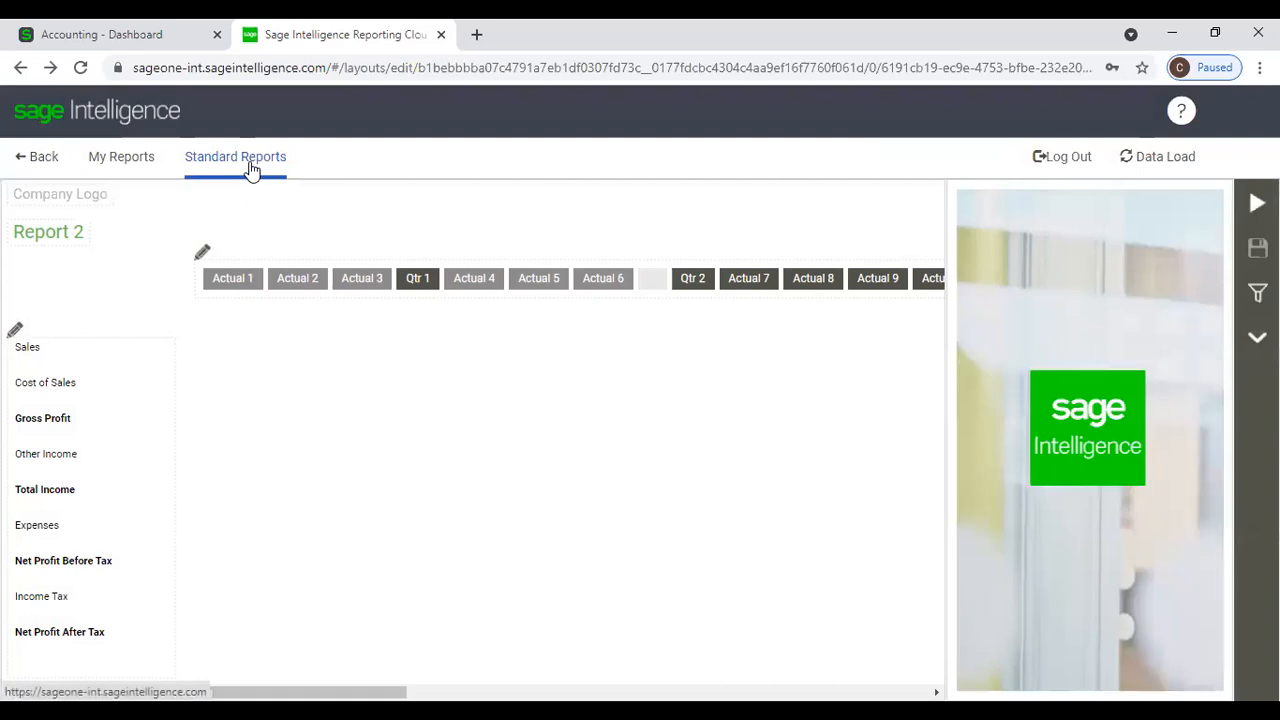
left_click(249, 160)
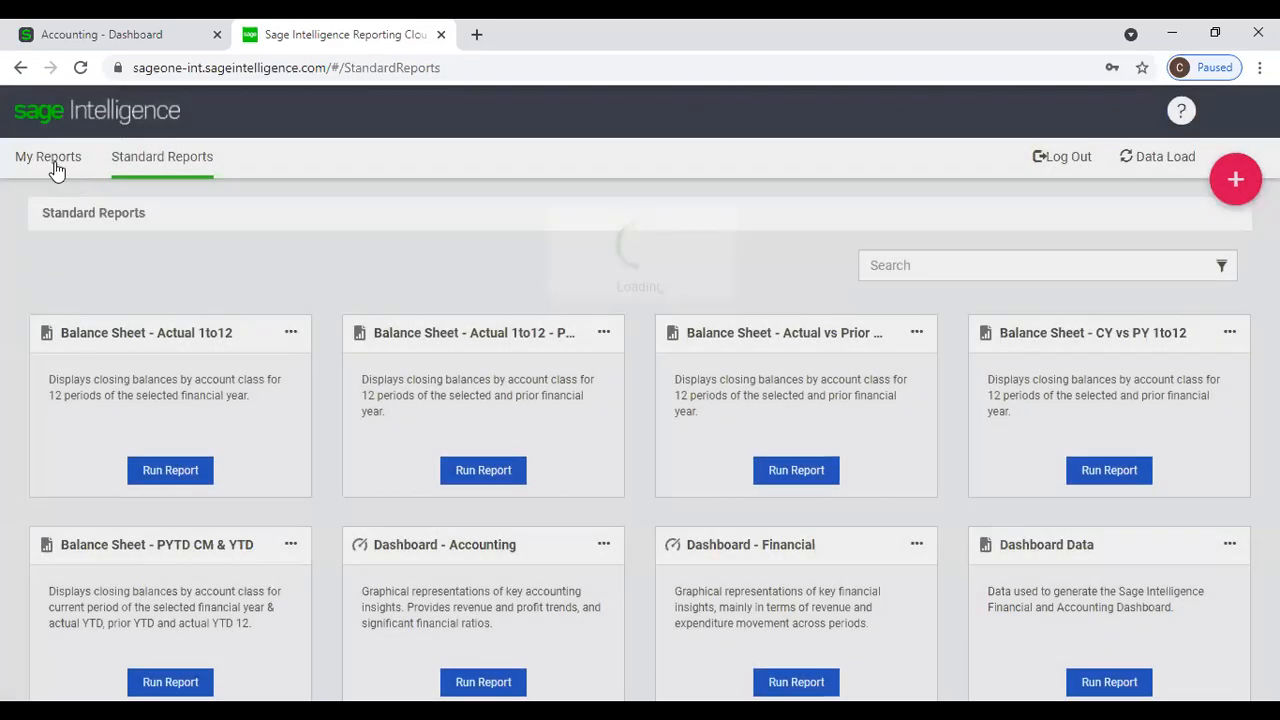
left_click(50, 163)
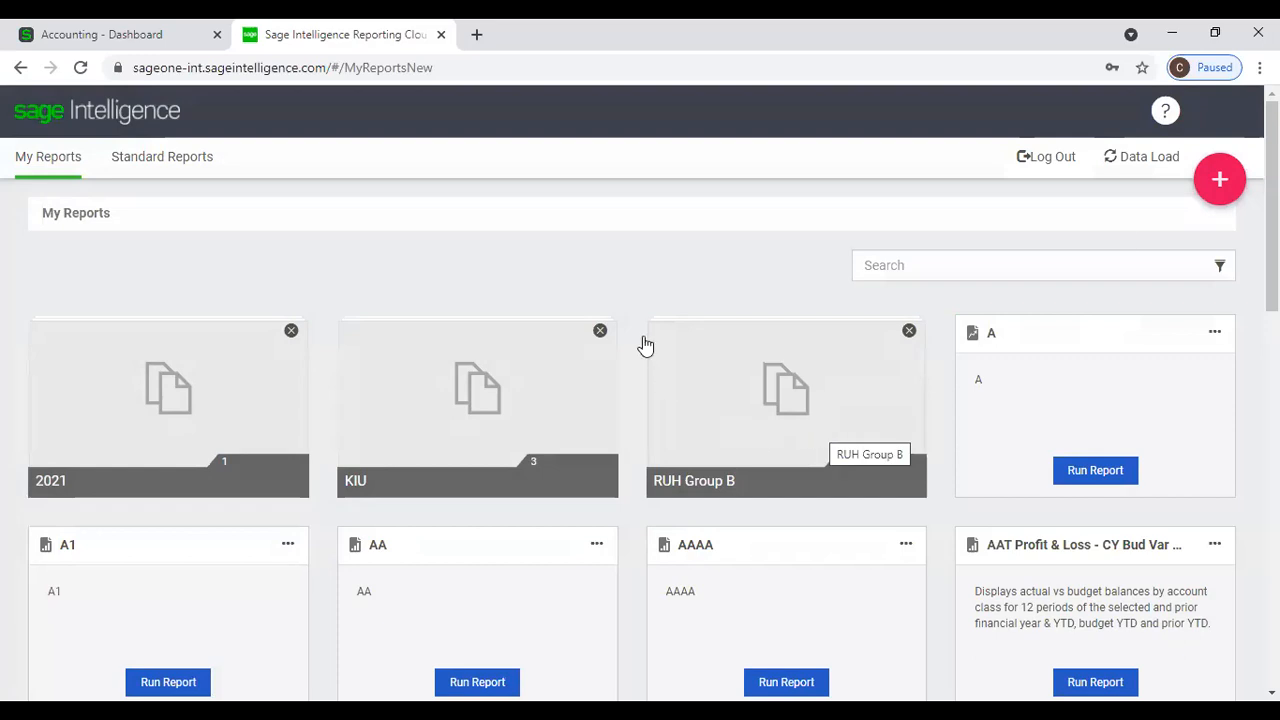
left_click(1214, 182)
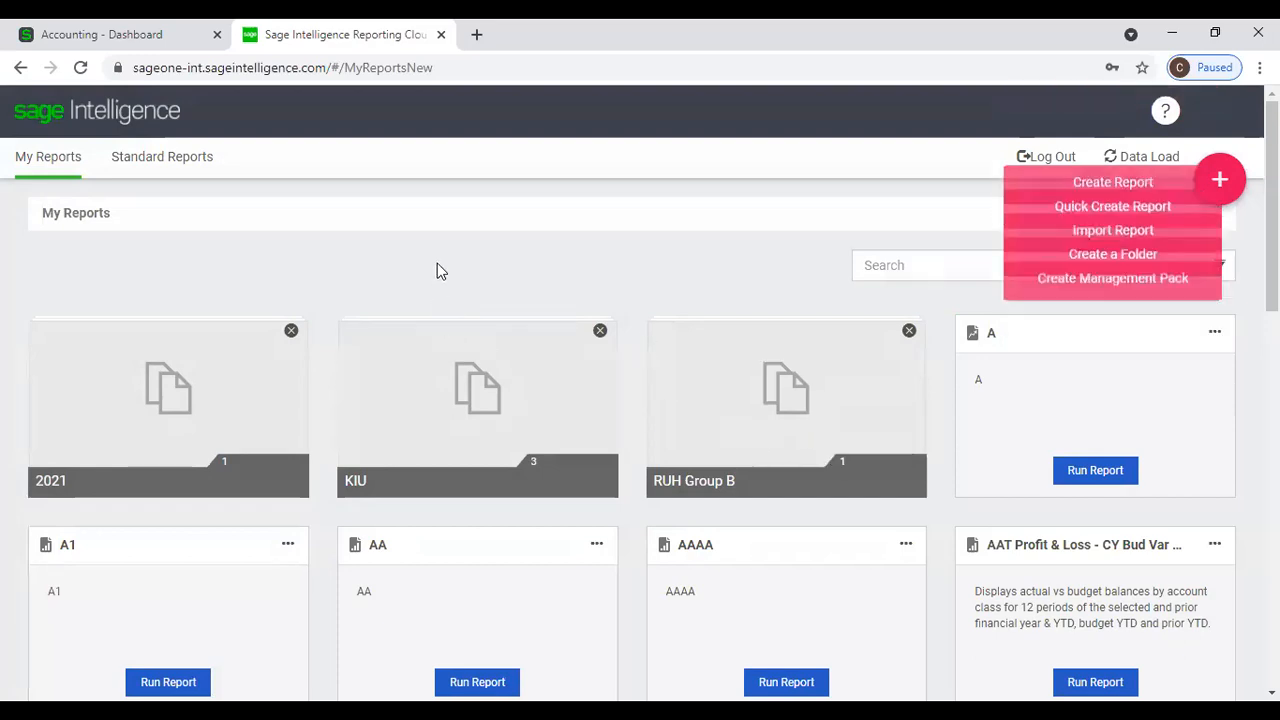
Copy the standard report Profit & Loss - Actual 1to12-Prior 1to12 into My Reports / RUH Group B, prefixing its name with RUH.
left_click(167, 163)
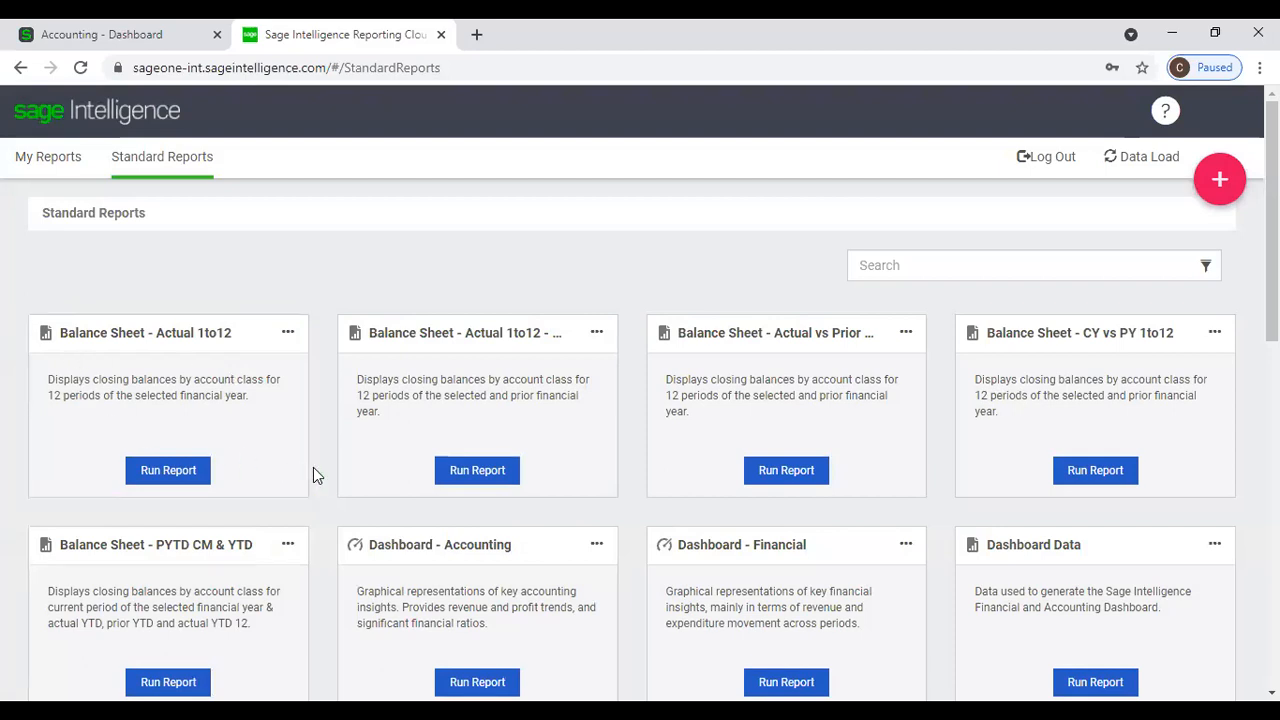
scroll(336, 510, "down", 5)
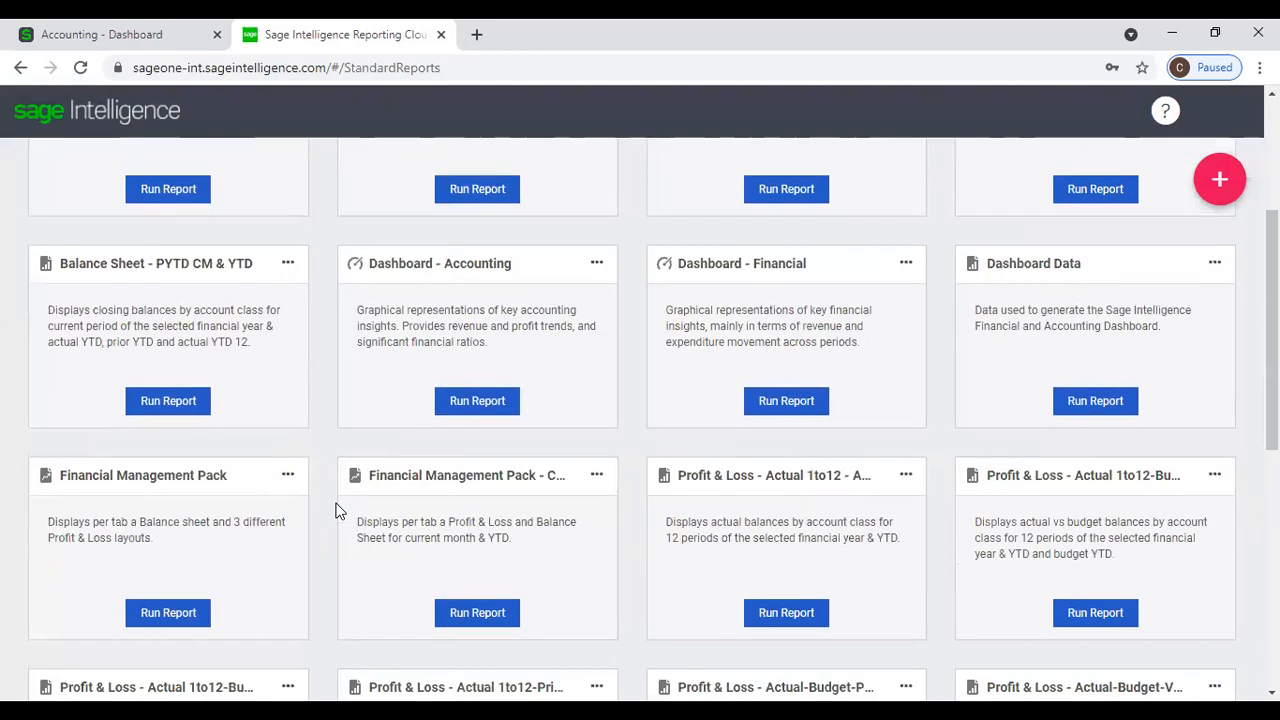
scroll(336, 510, "down", 1)
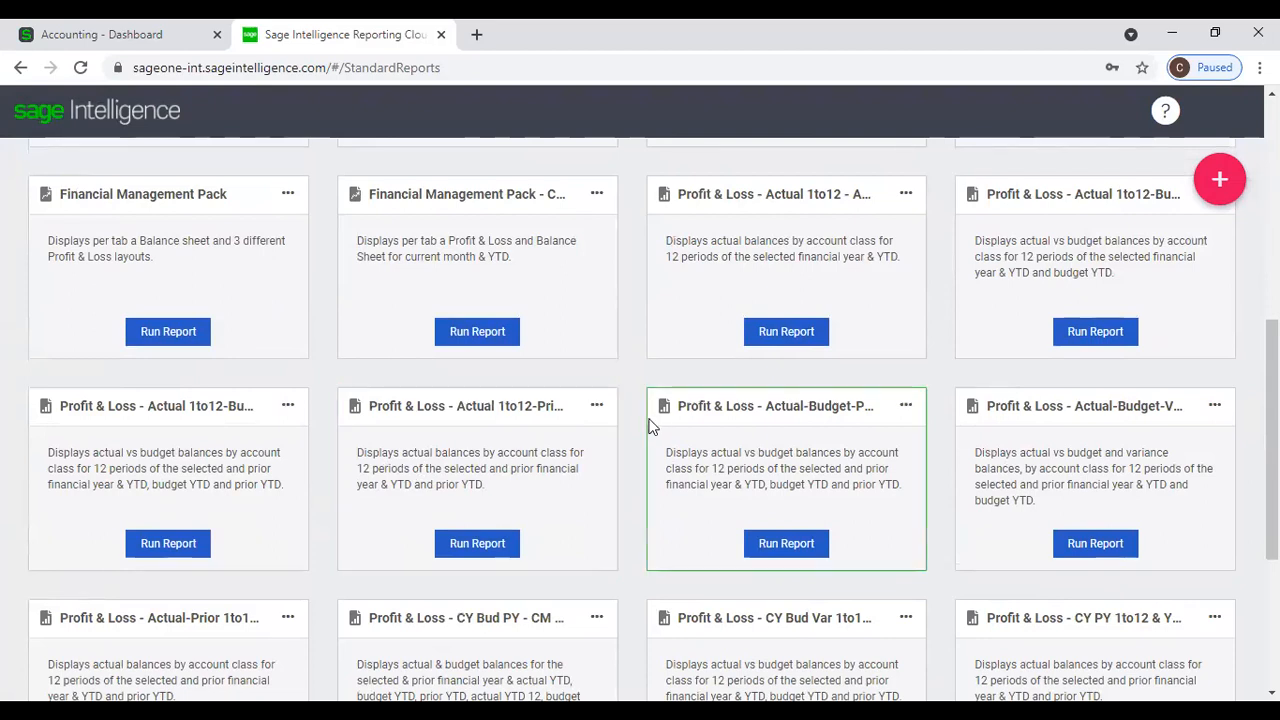
left_click(597, 406)
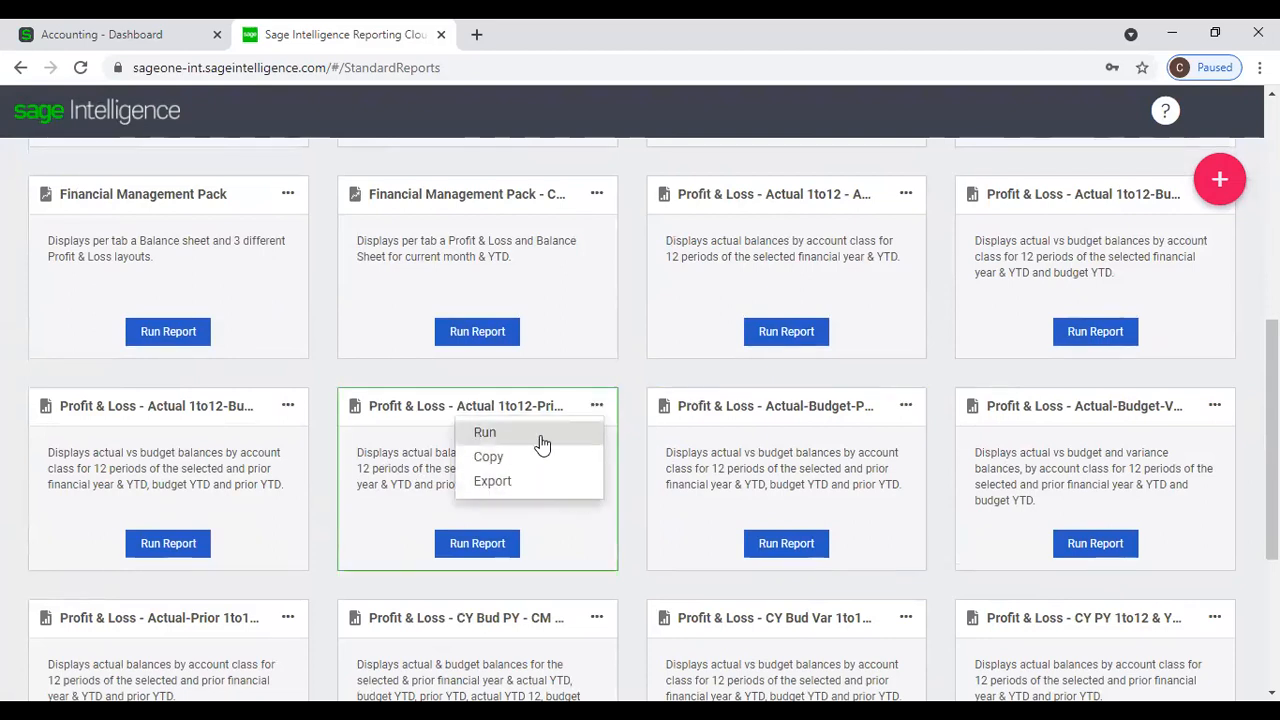
mouse_move(596, 408)
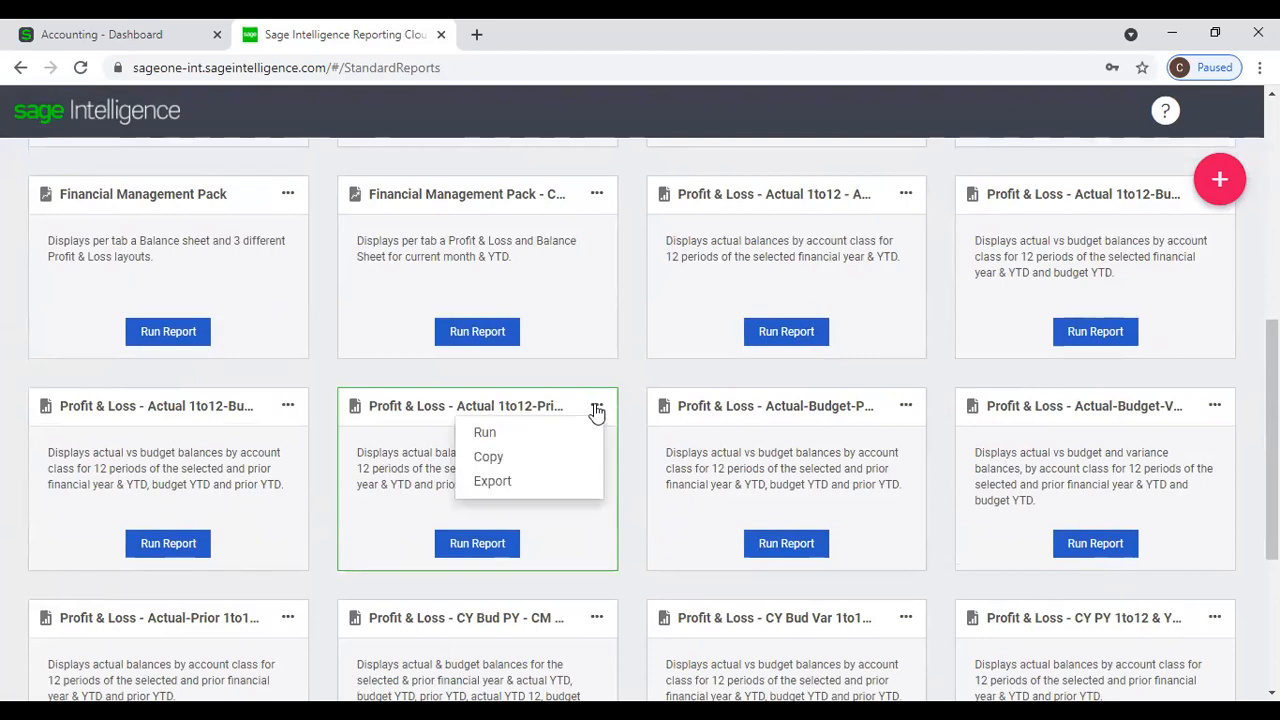
left_click(521, 459)
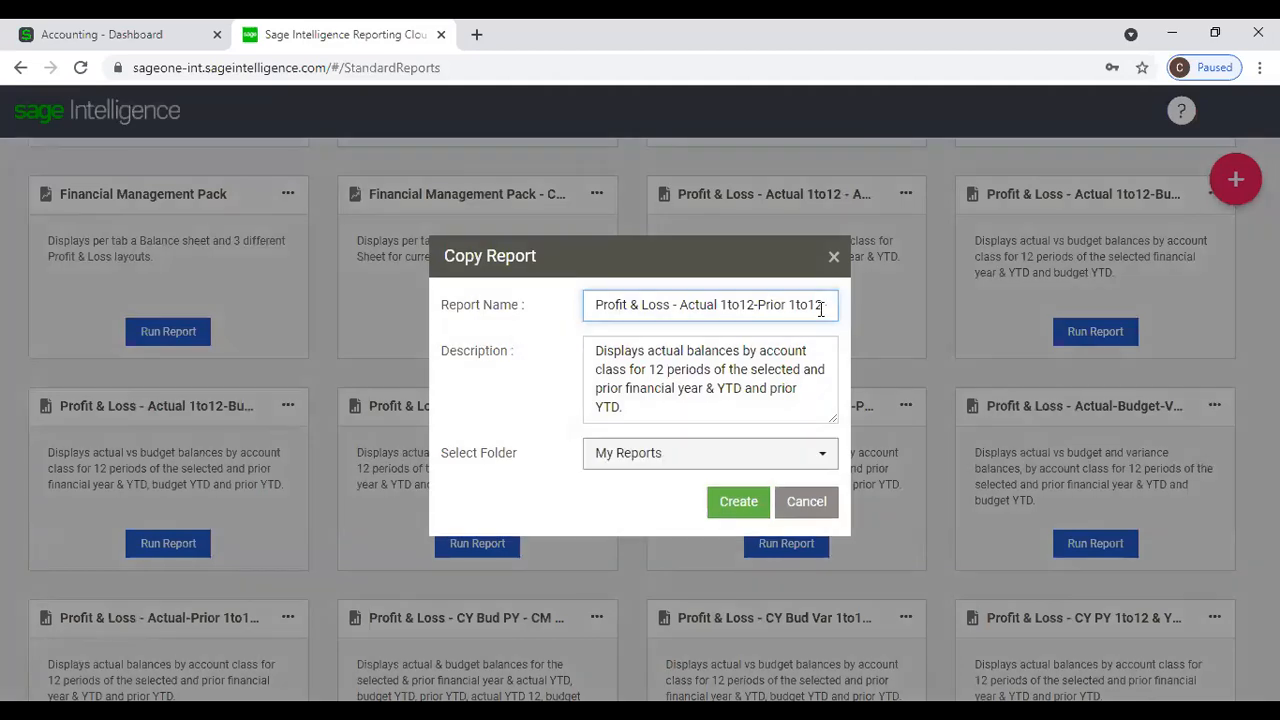
left_click(600, 306)
type("RUH")
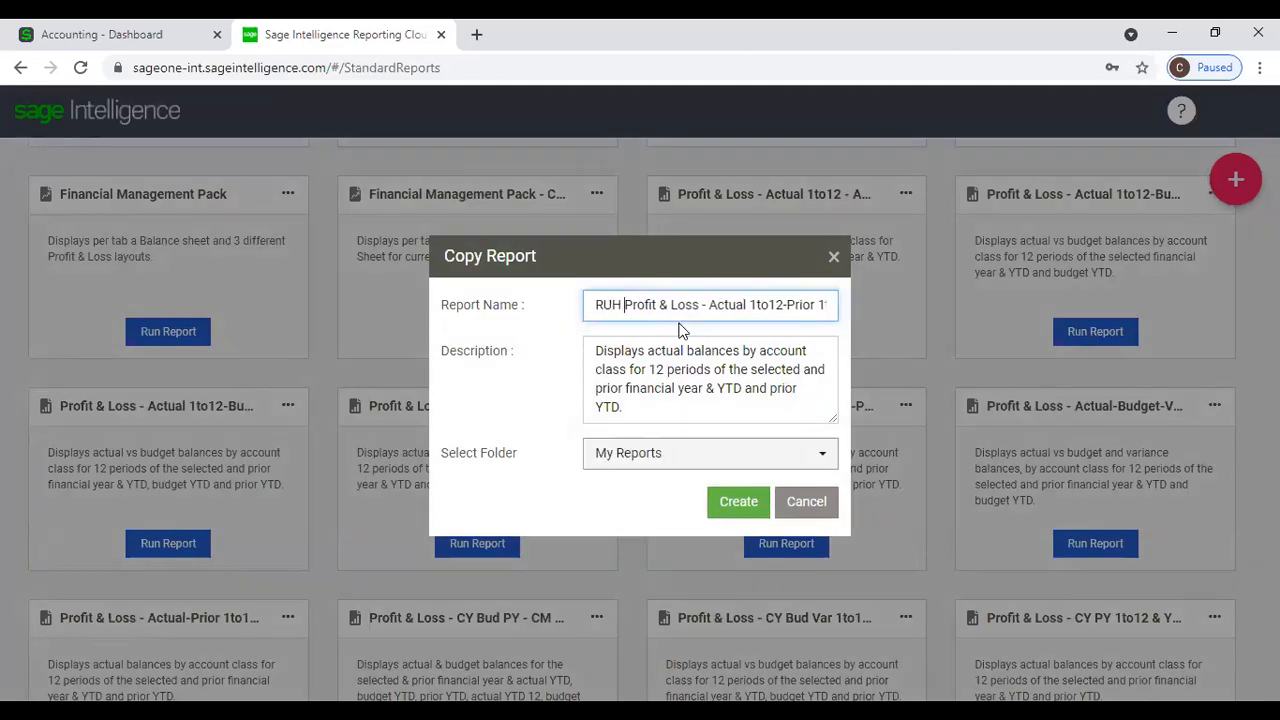
left_click(704, 459)
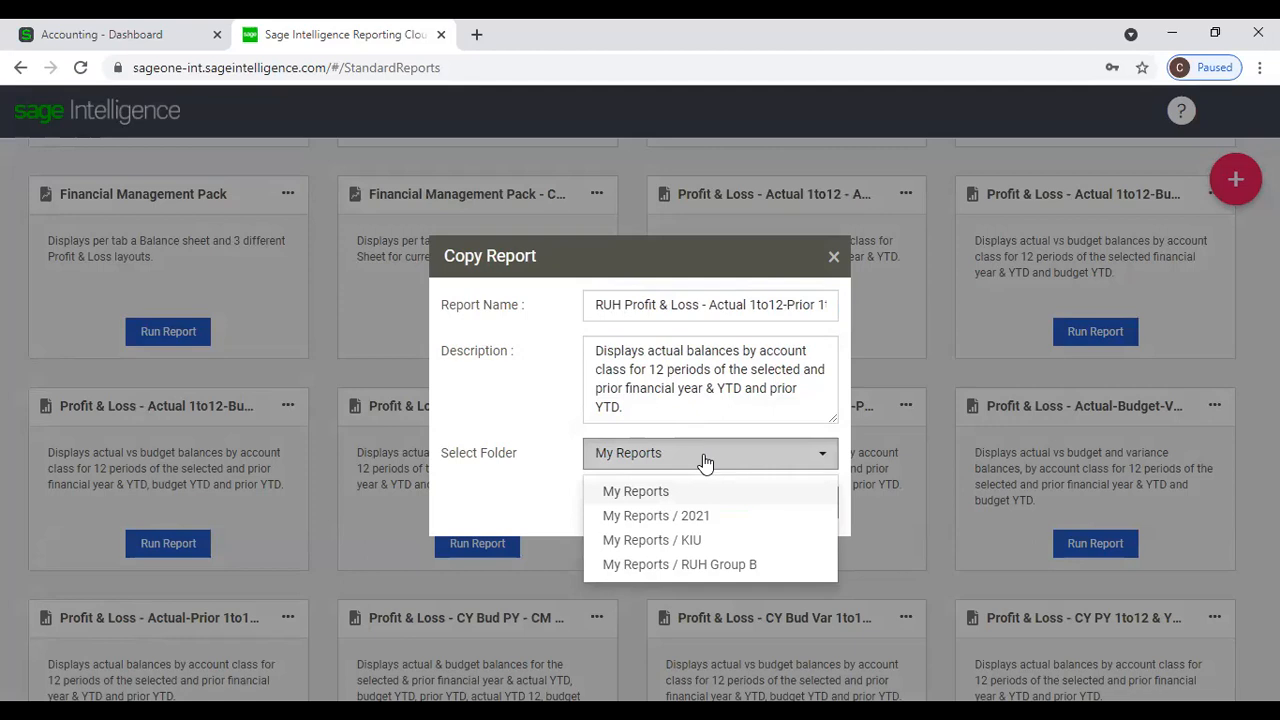
left_click(723, 564)
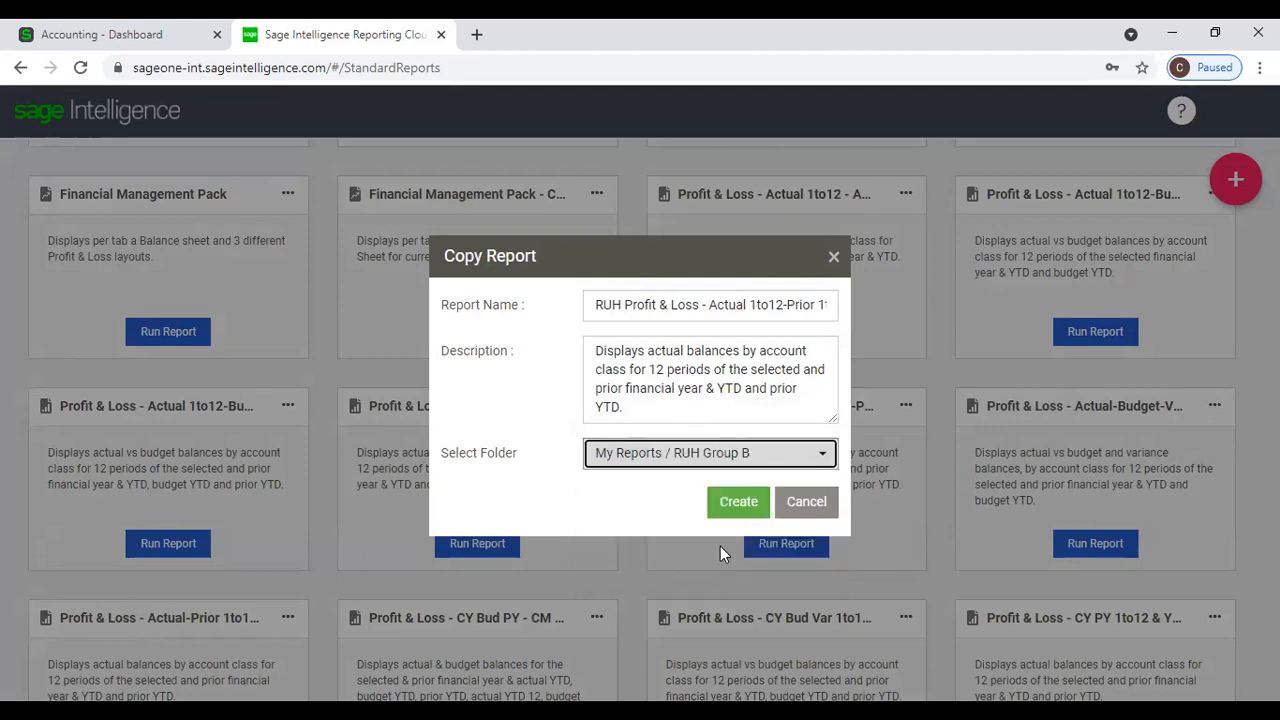
left_click(727, 509)
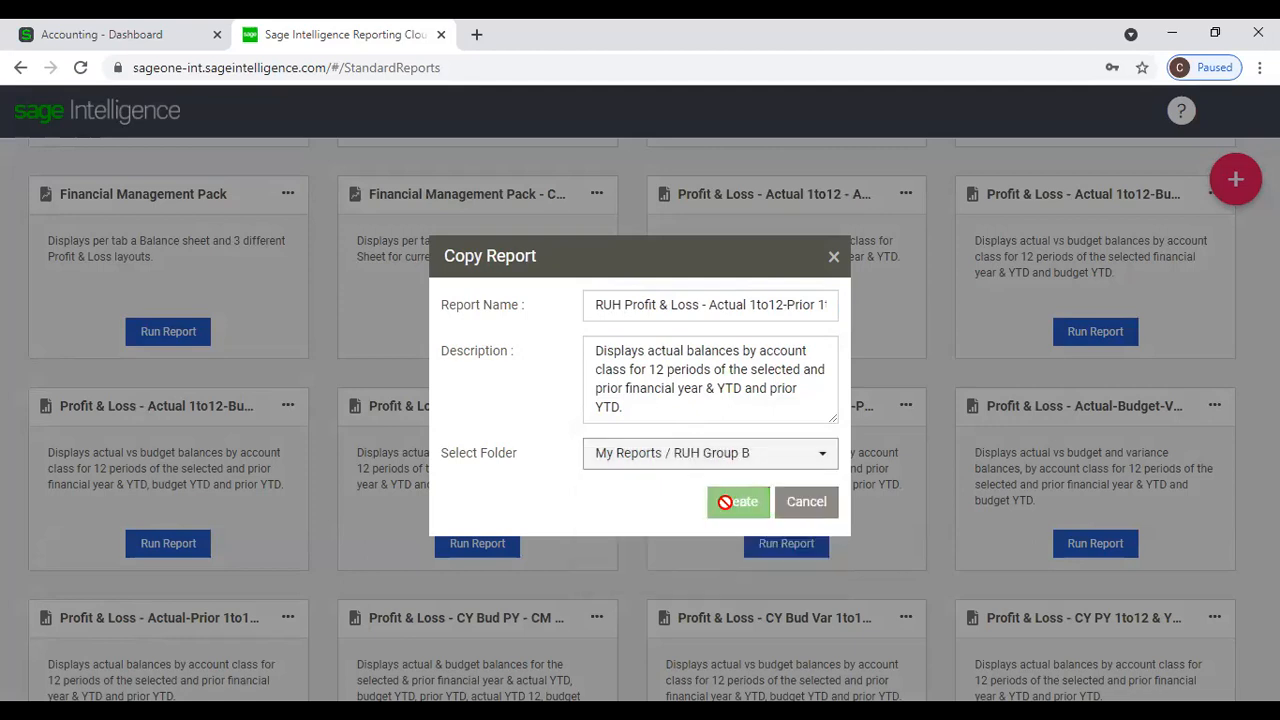
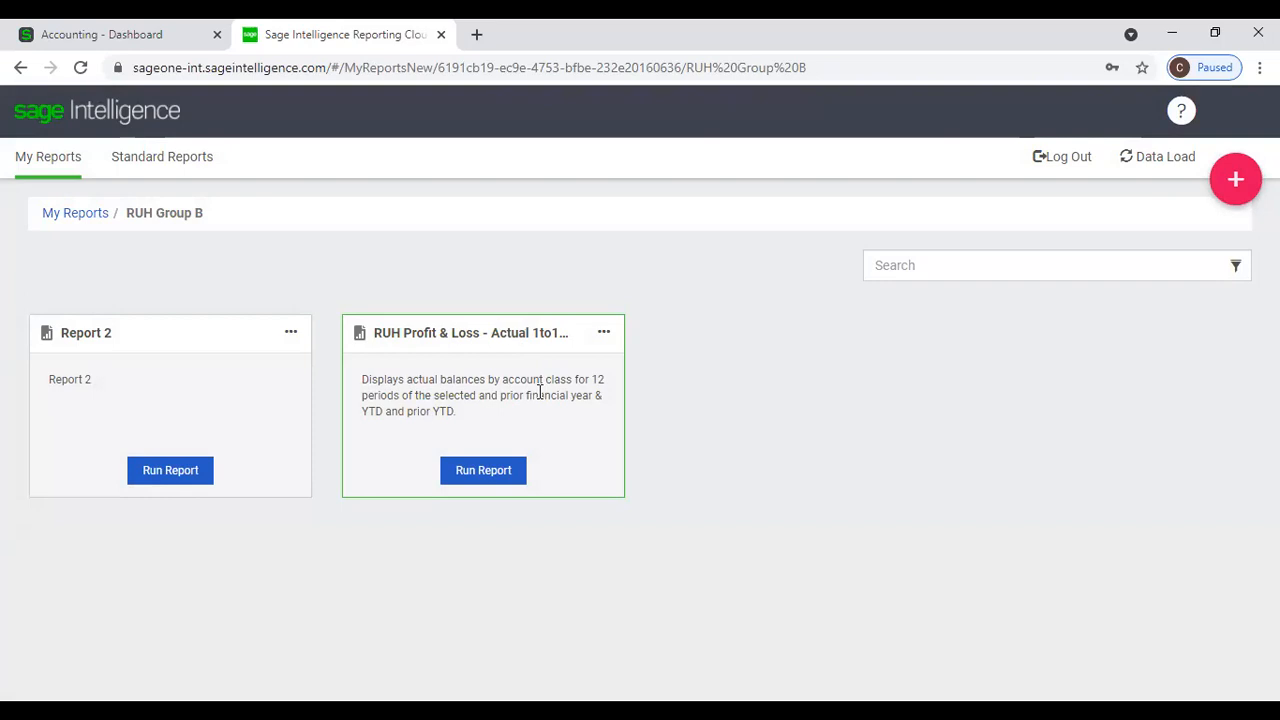
Open the layout of the copied RUH Profit & Loss report in the RUH Group B folder for editing.
left_click(1236, 183)
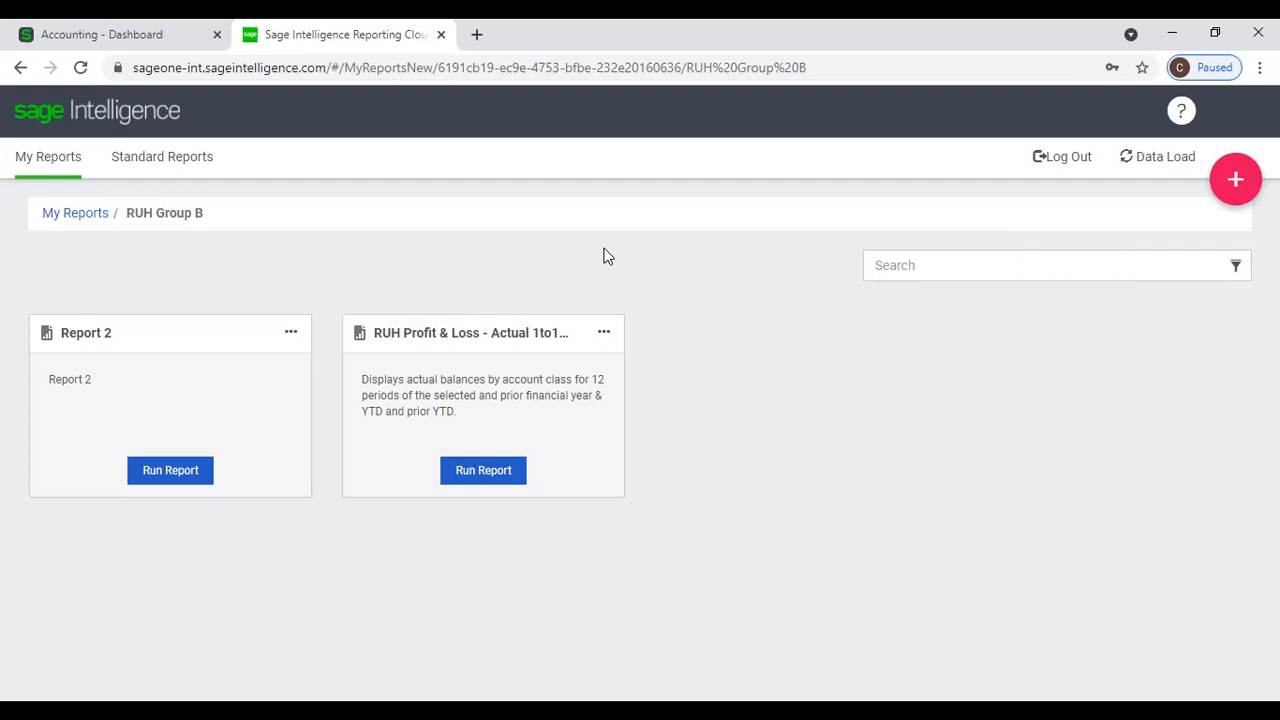
left_click(604, 333)
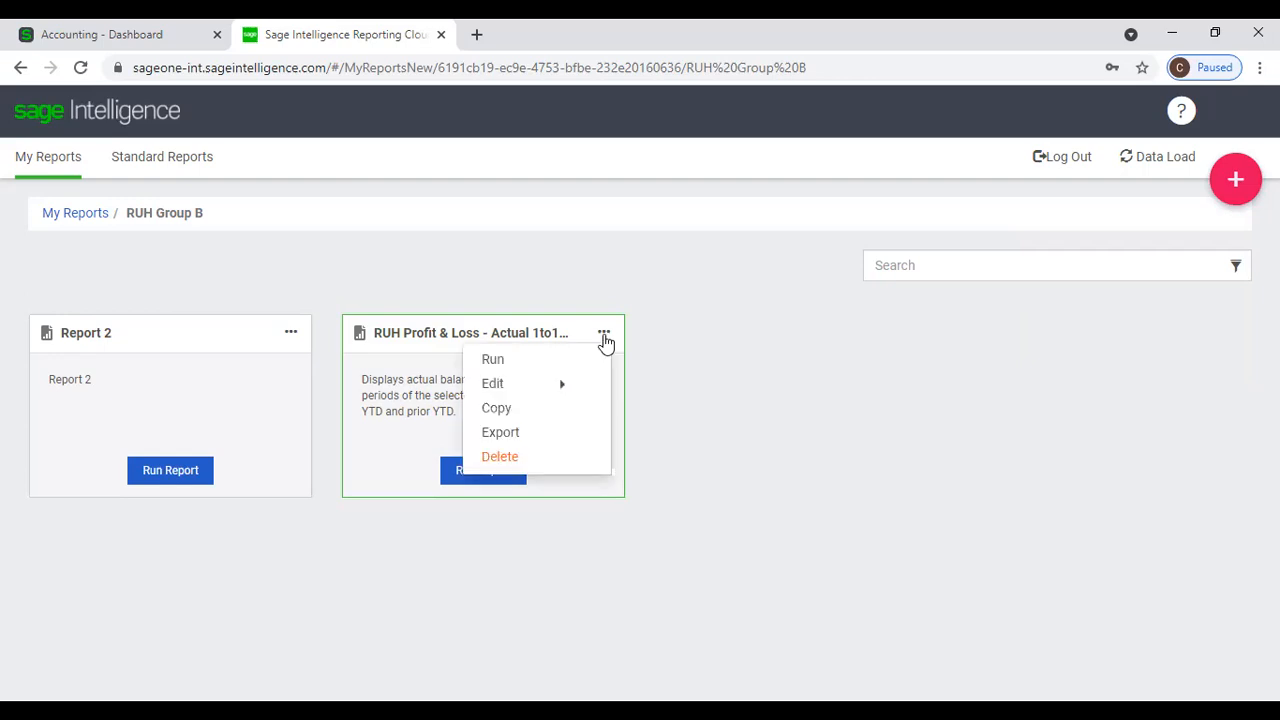
mouse_move(512, 396)
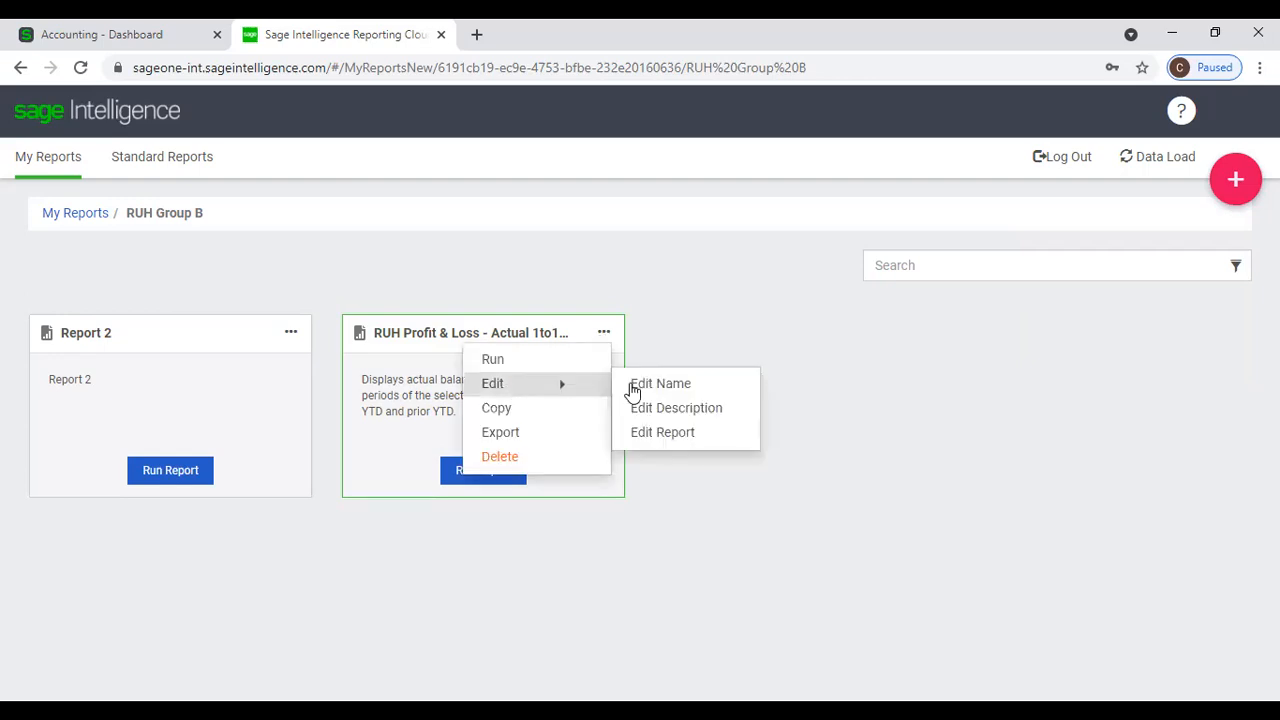
left_click(645, 431)
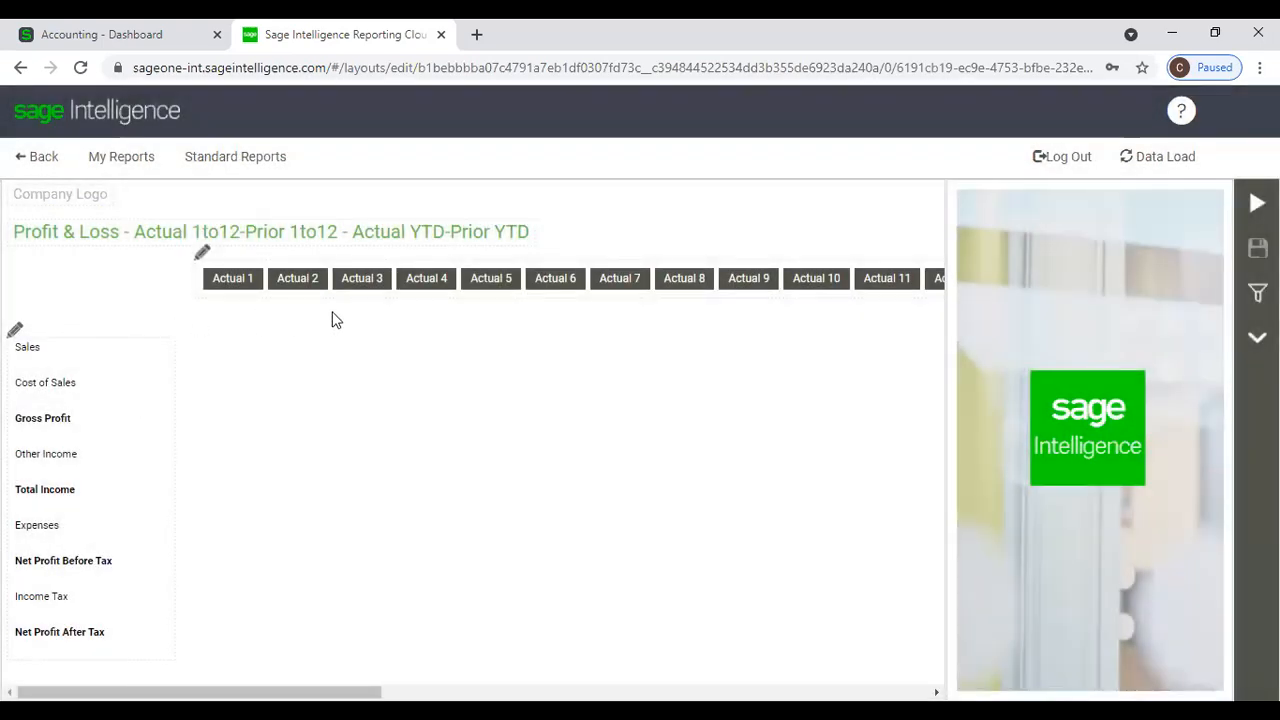
Change the heading of the Actual 1 column to April.
left_click(229, 284)
left_click_drag(1134, 251, 1023, 258)
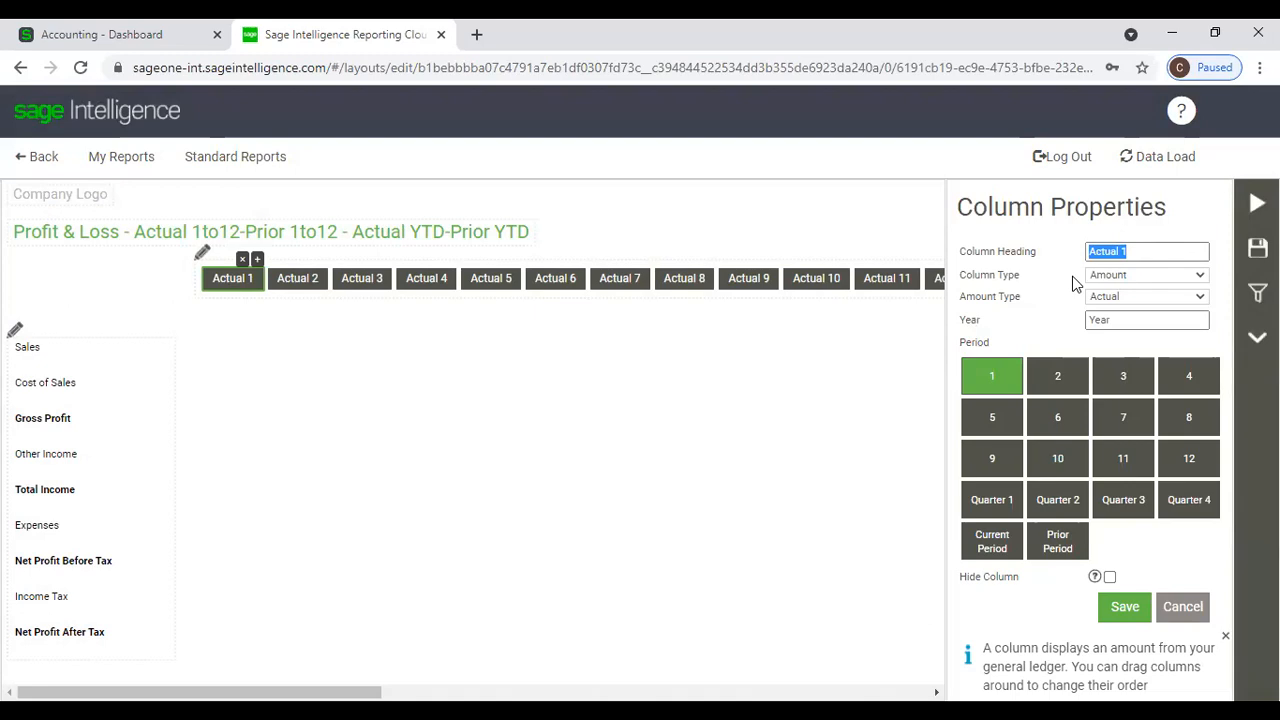
type("M")
key("BackSpace")
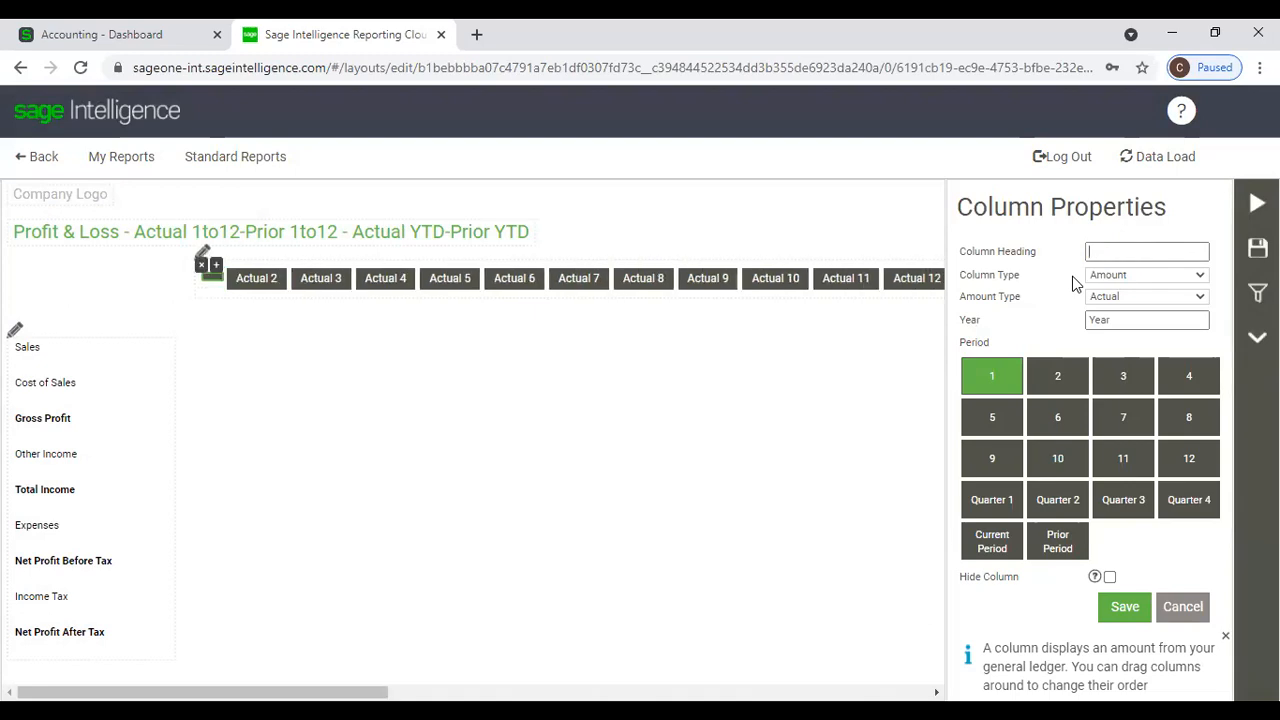
type("april")
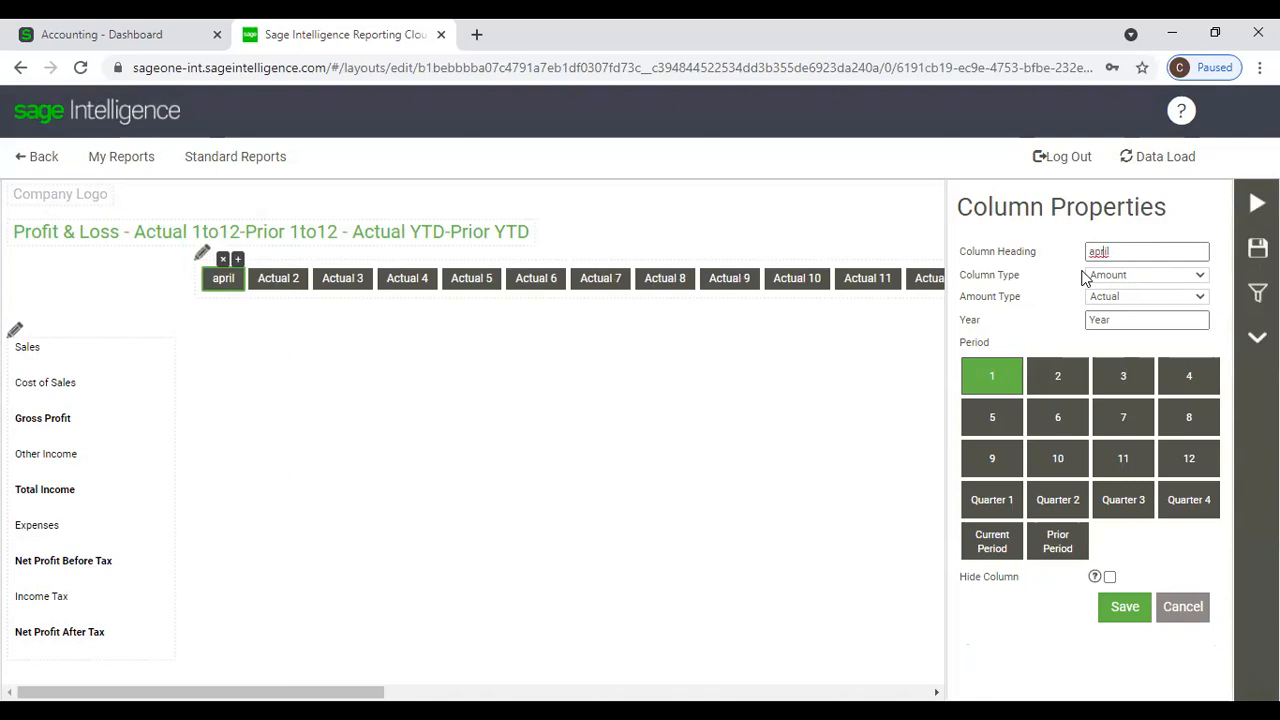
key("Delete")
type("A")
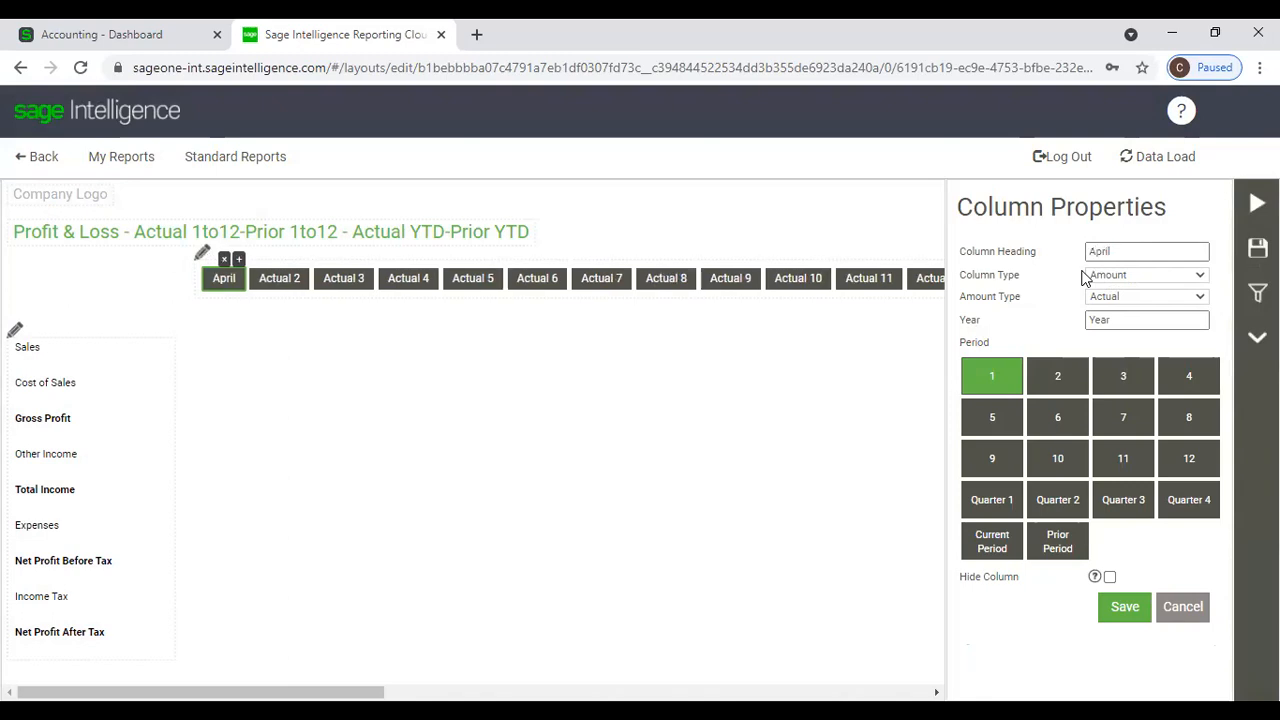
Change the heading of the Actual 2 column to May.
left_click(268, 286)
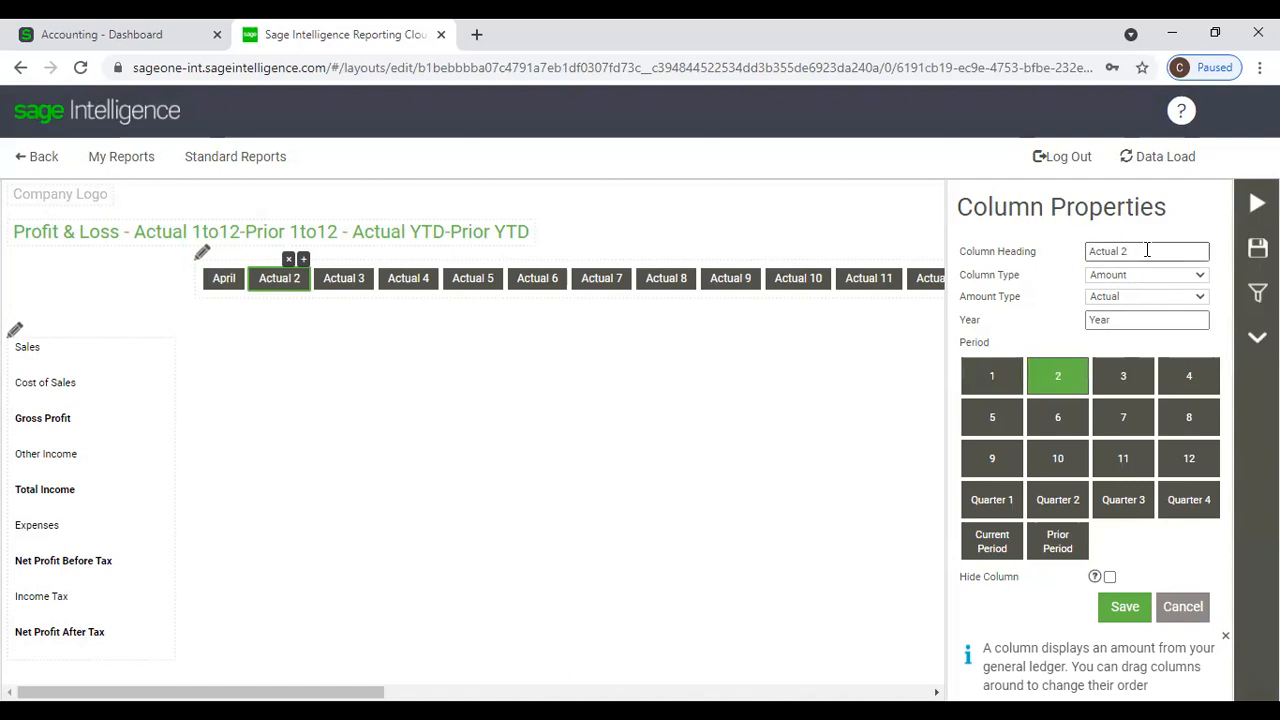
left_click_drag(1146, 251, 1050, 260)
type("May")
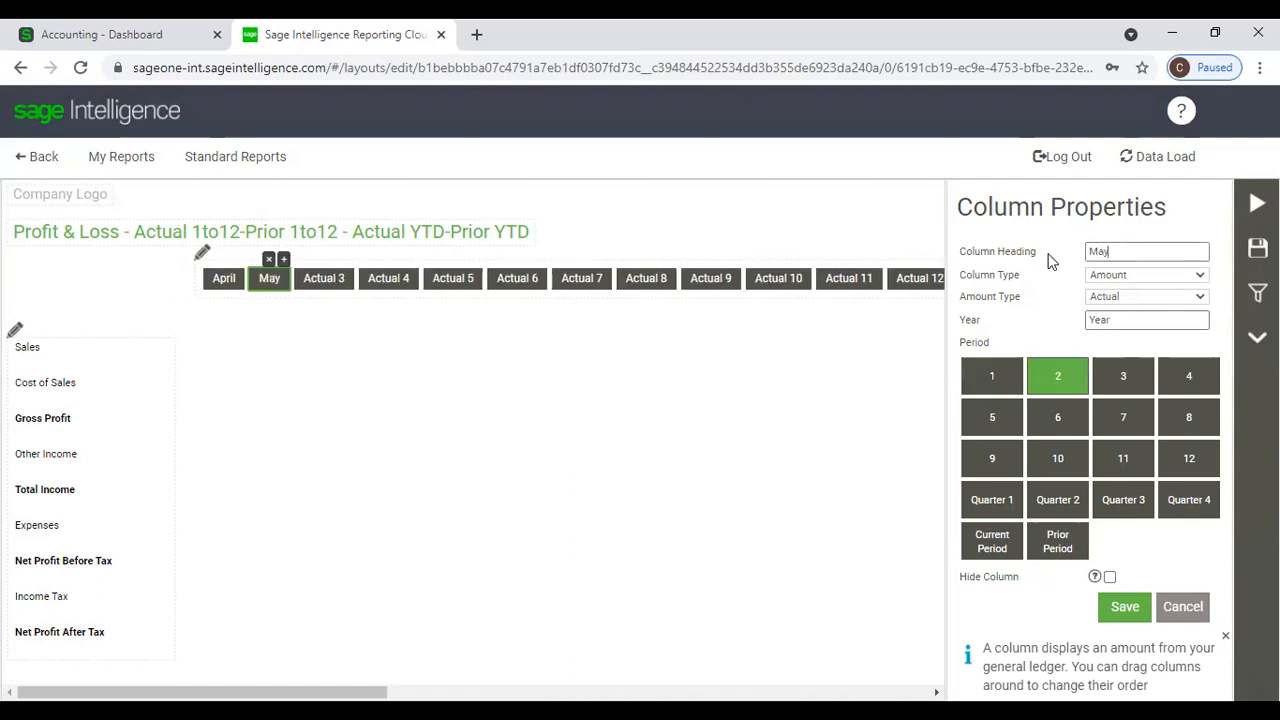
View the properties of the Actual 3 and Actual 12 columns and look through the remaining columns of the report.
left_click(325, 288)
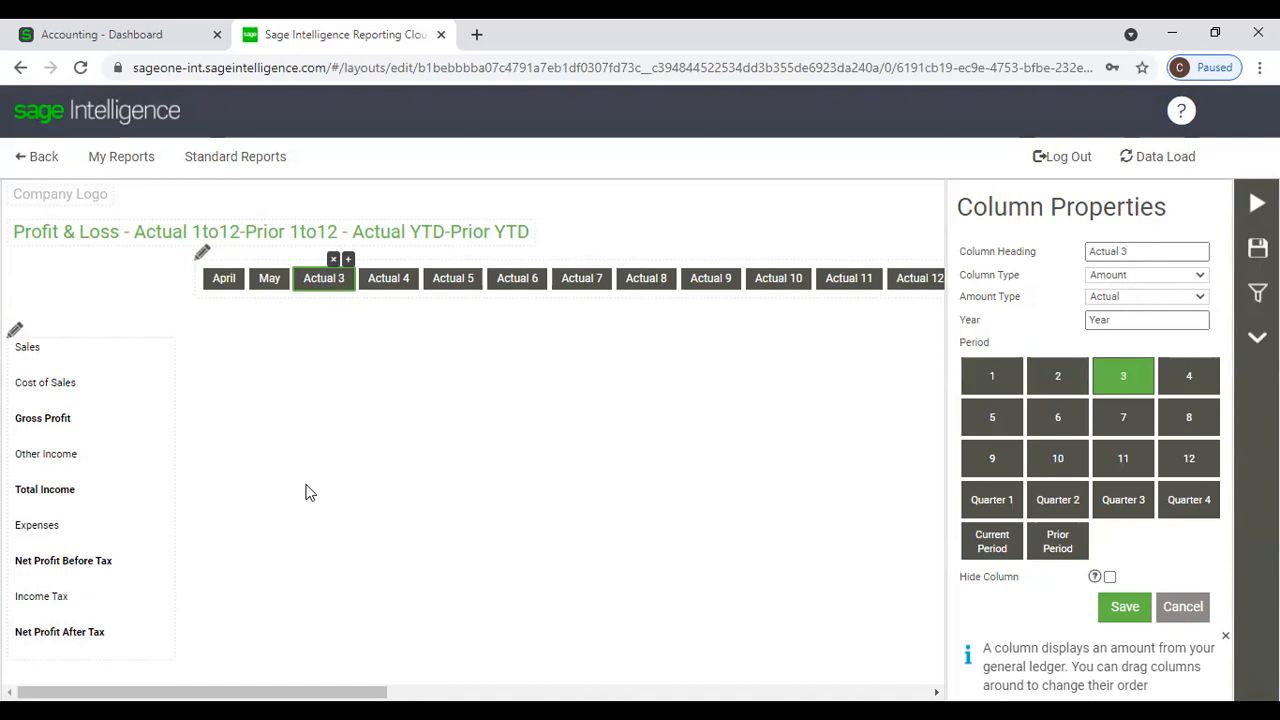
left_click_drag(289, 692, 373, 692)
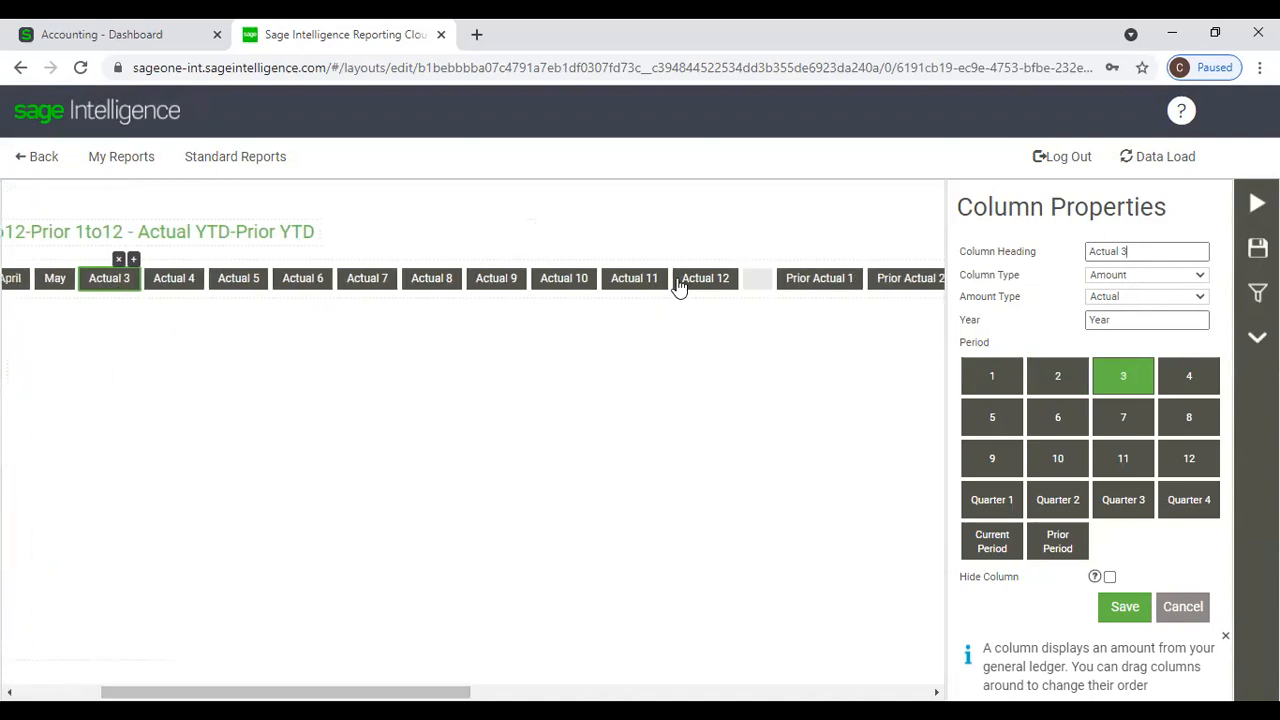
left_click(680, 284)
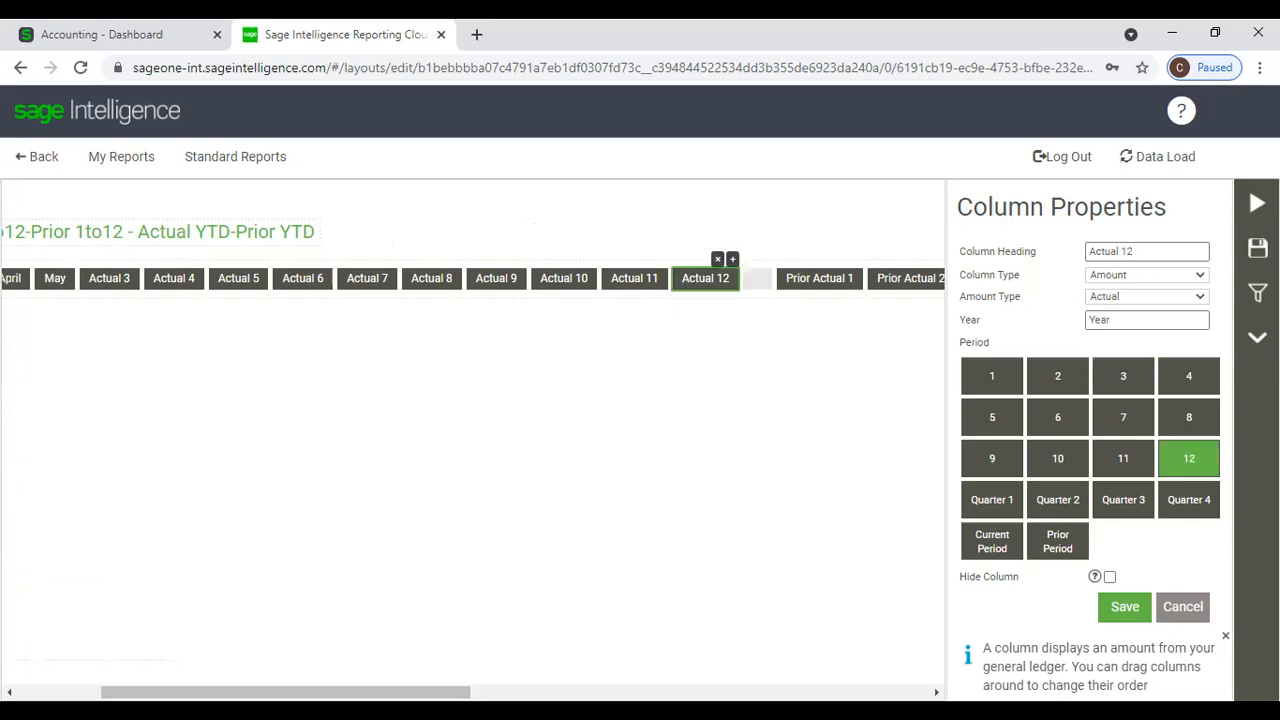
left_click_drag(285, 692, 694, 692)
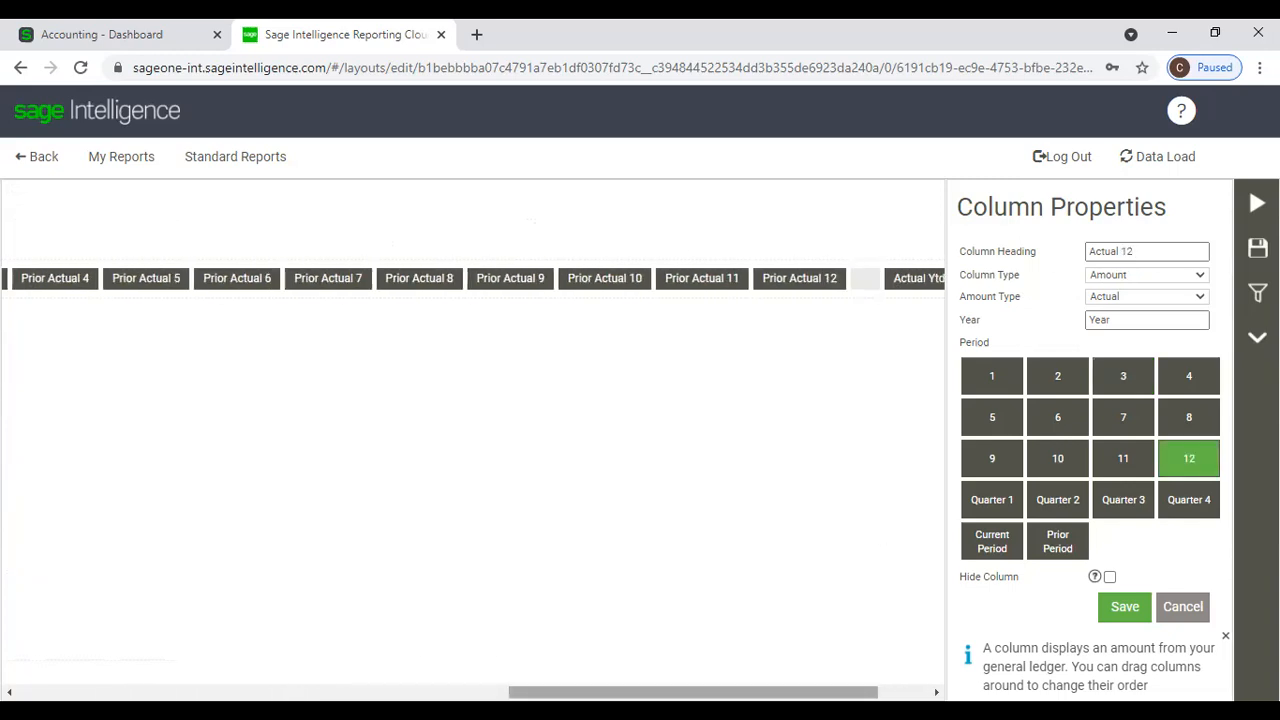
left_click_drag(822, 692, 876, 692)
left_click(1124, 620)
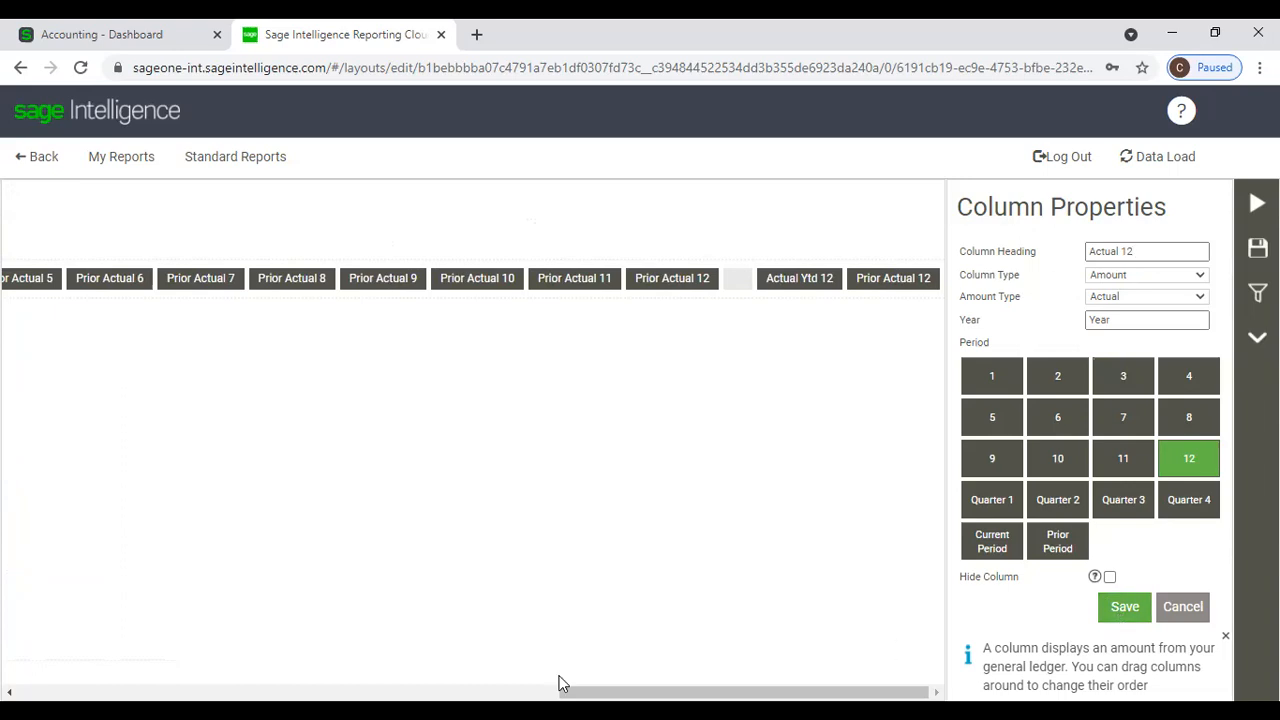
Change the column type of Prior Actual 12 to Calculation, view the calculator for its formula and close it without entering one.
left_click(680, 290)
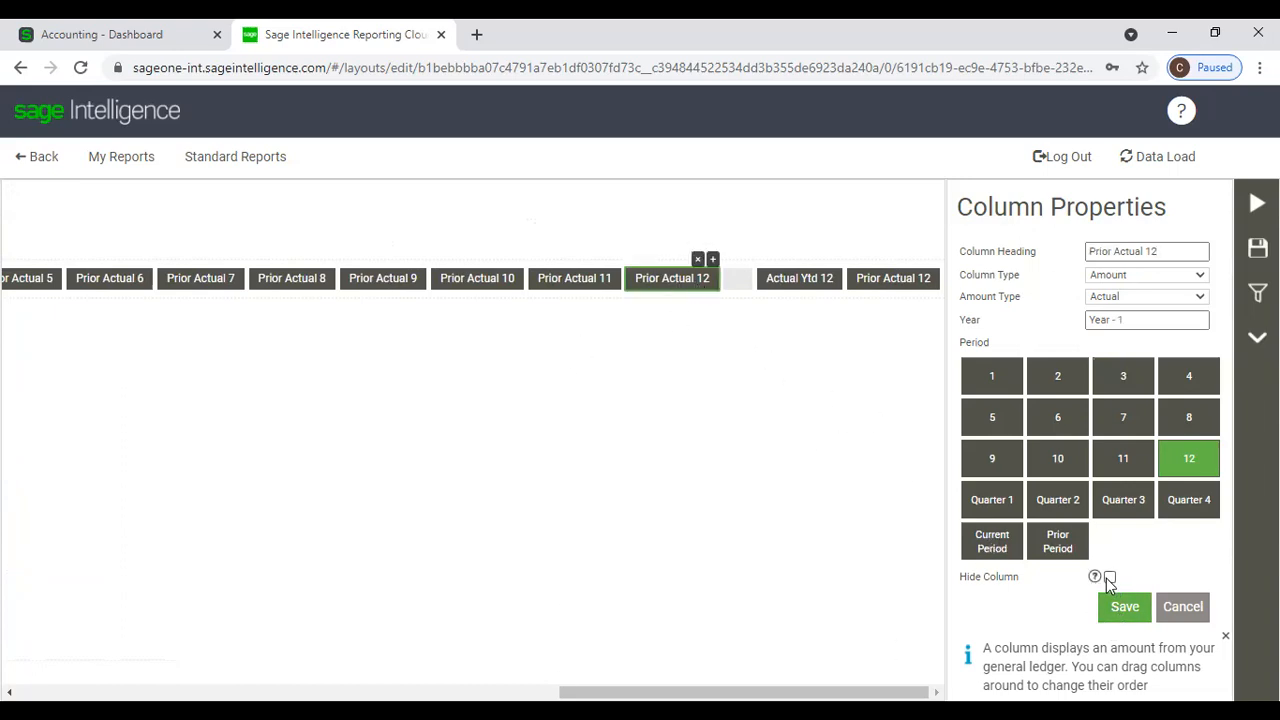
left_click(1201, 276)
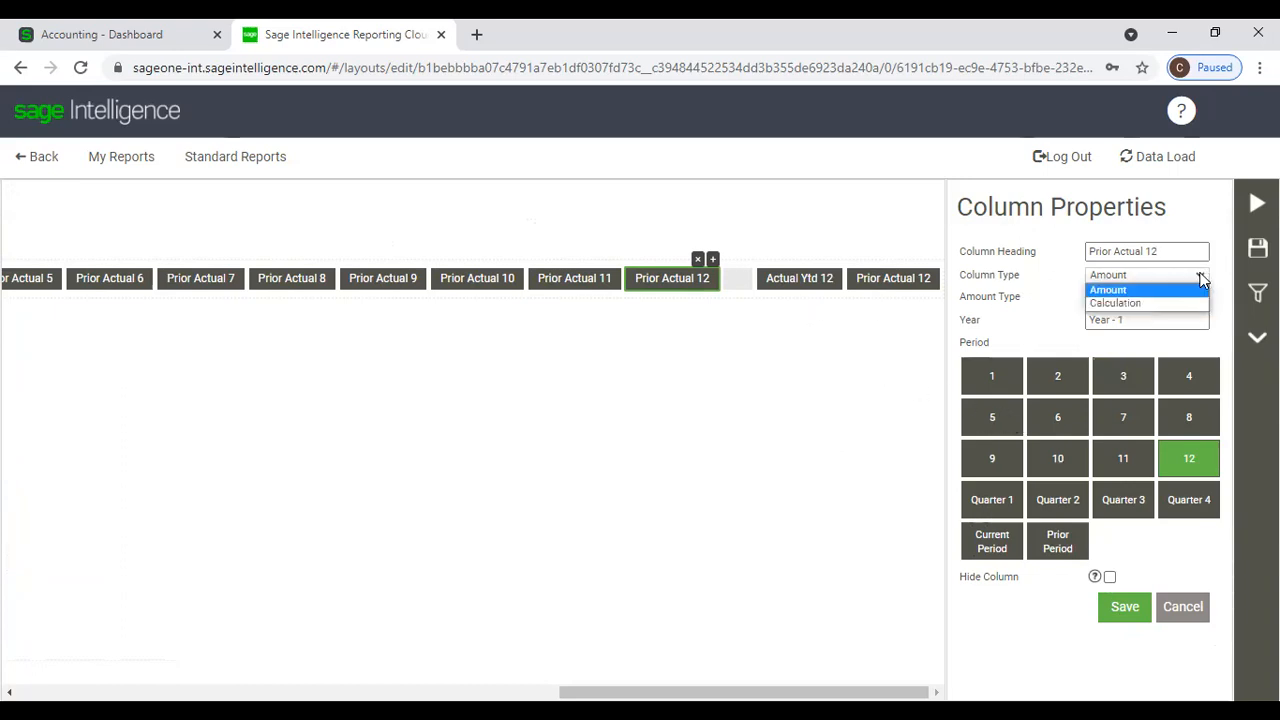
left_click(1196, 303)
left_click(1194, 299)
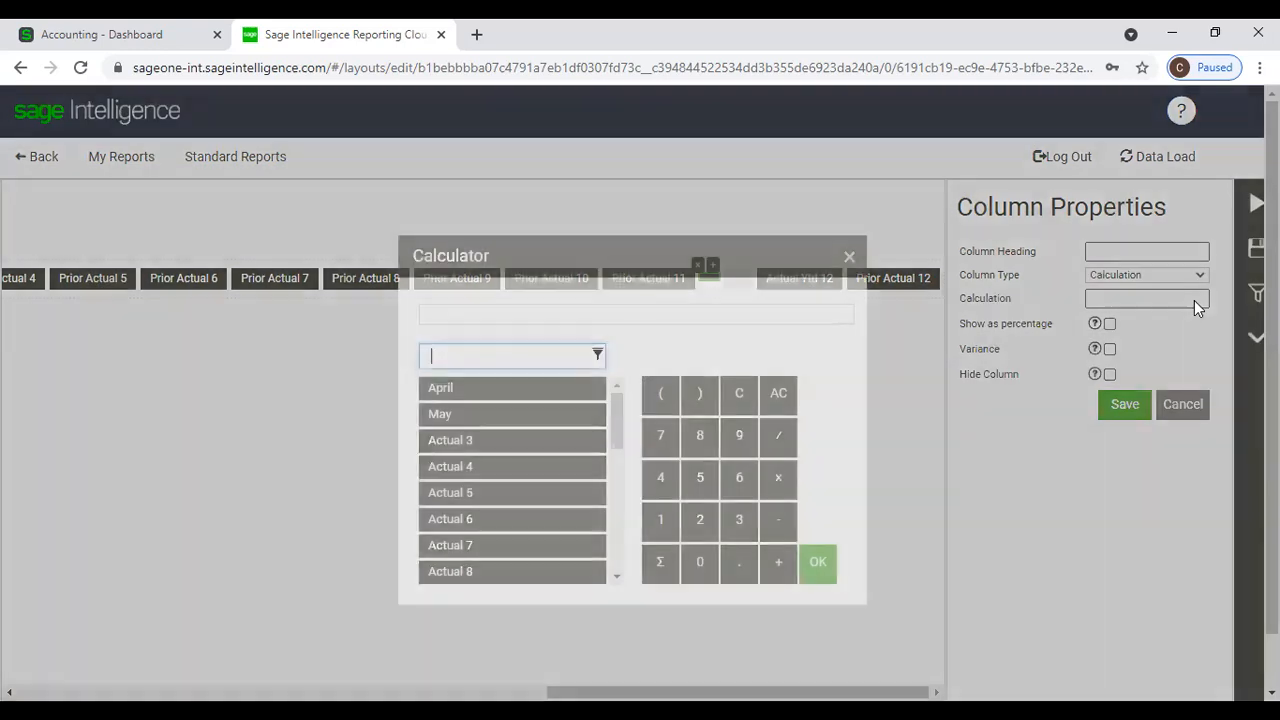
left_click(847, 258)
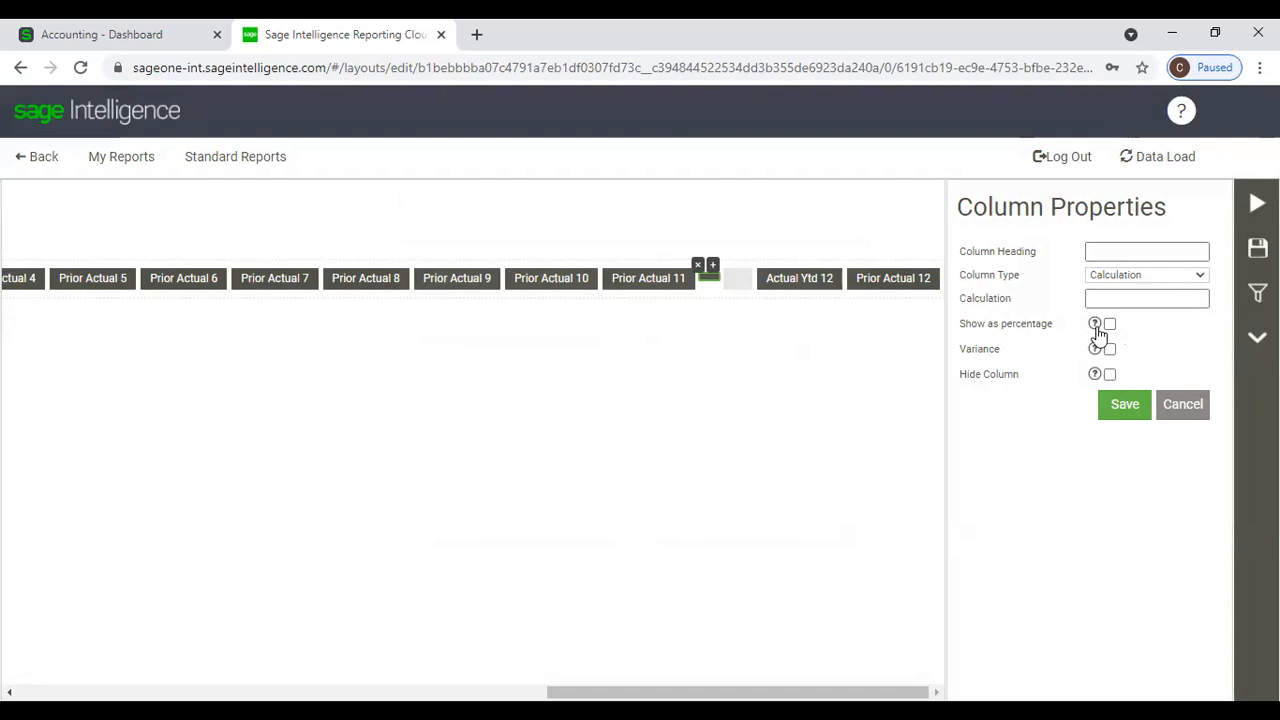
mouse_move(1097, 330)
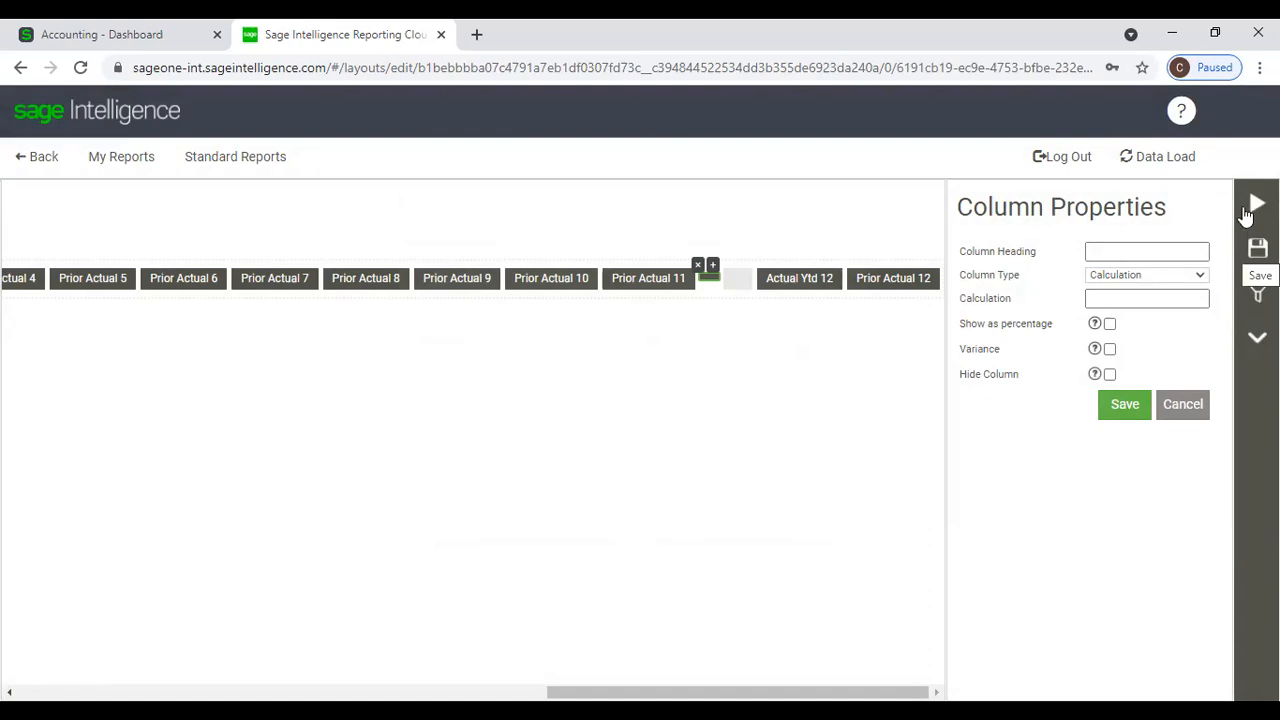
Leave the report layout without saving and look through the list of standard reports.
left_click(30, 157)
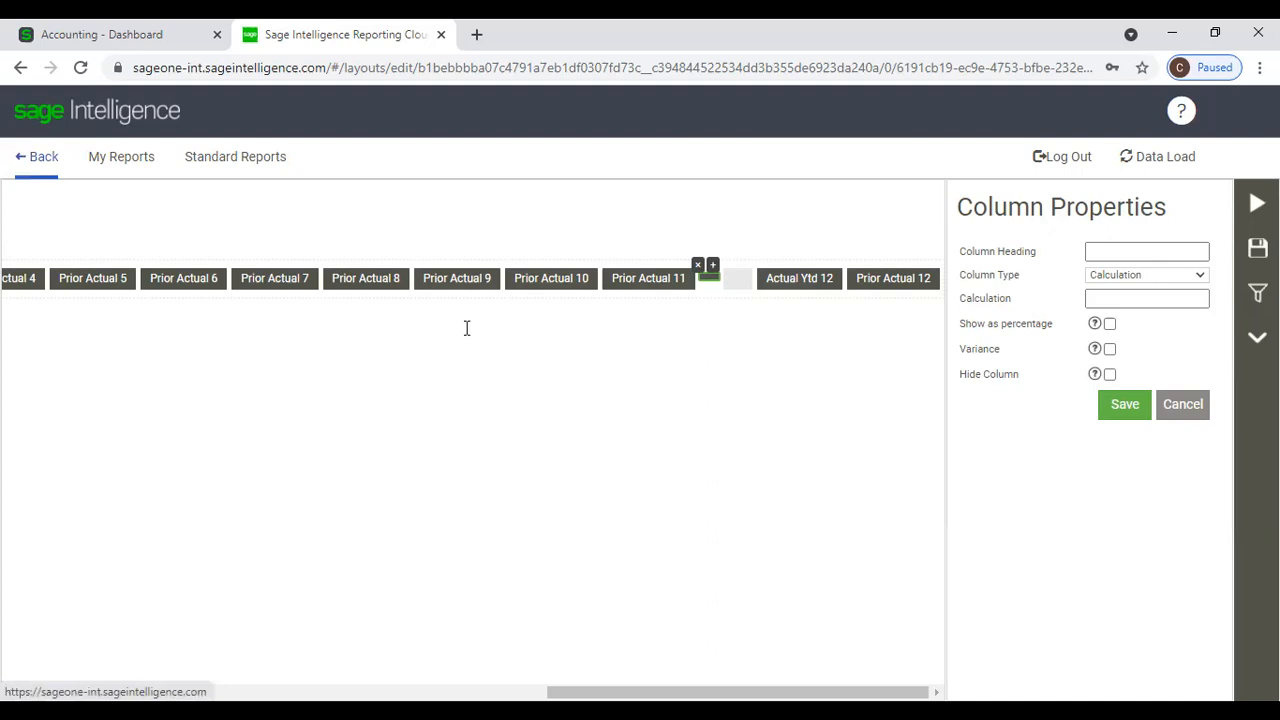
left_click(745, 408)
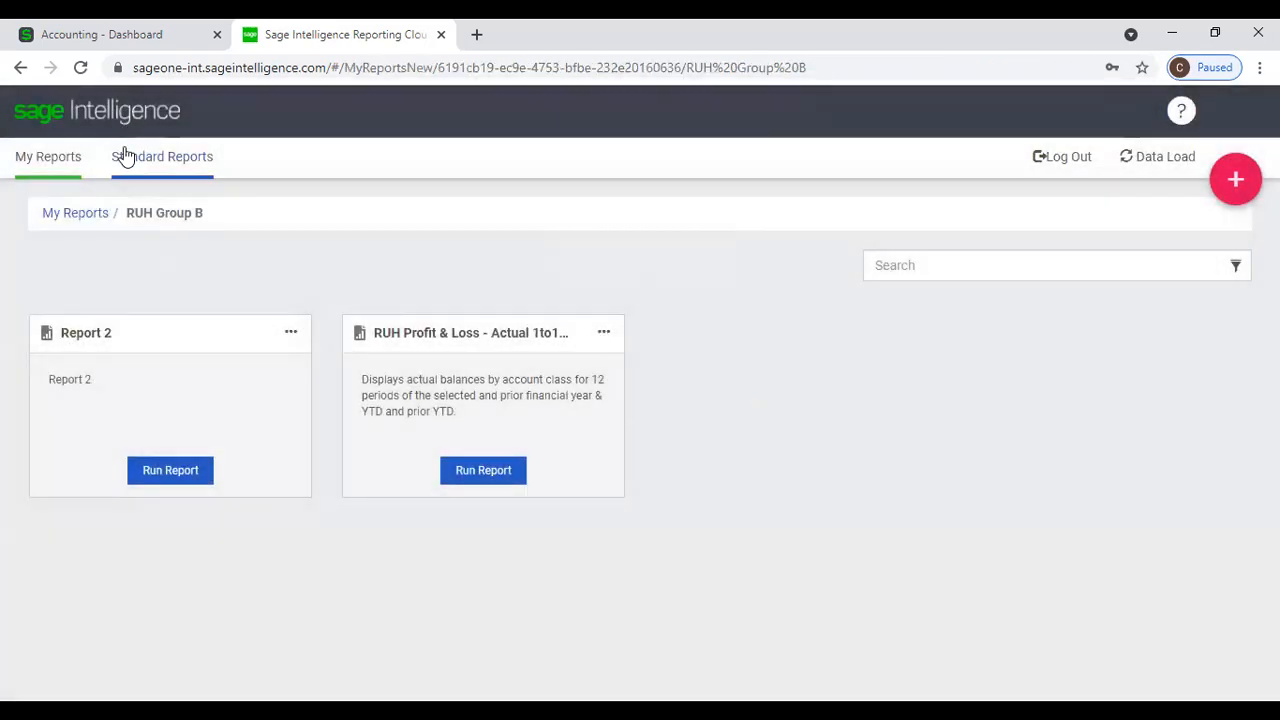
left_click(128, 156)
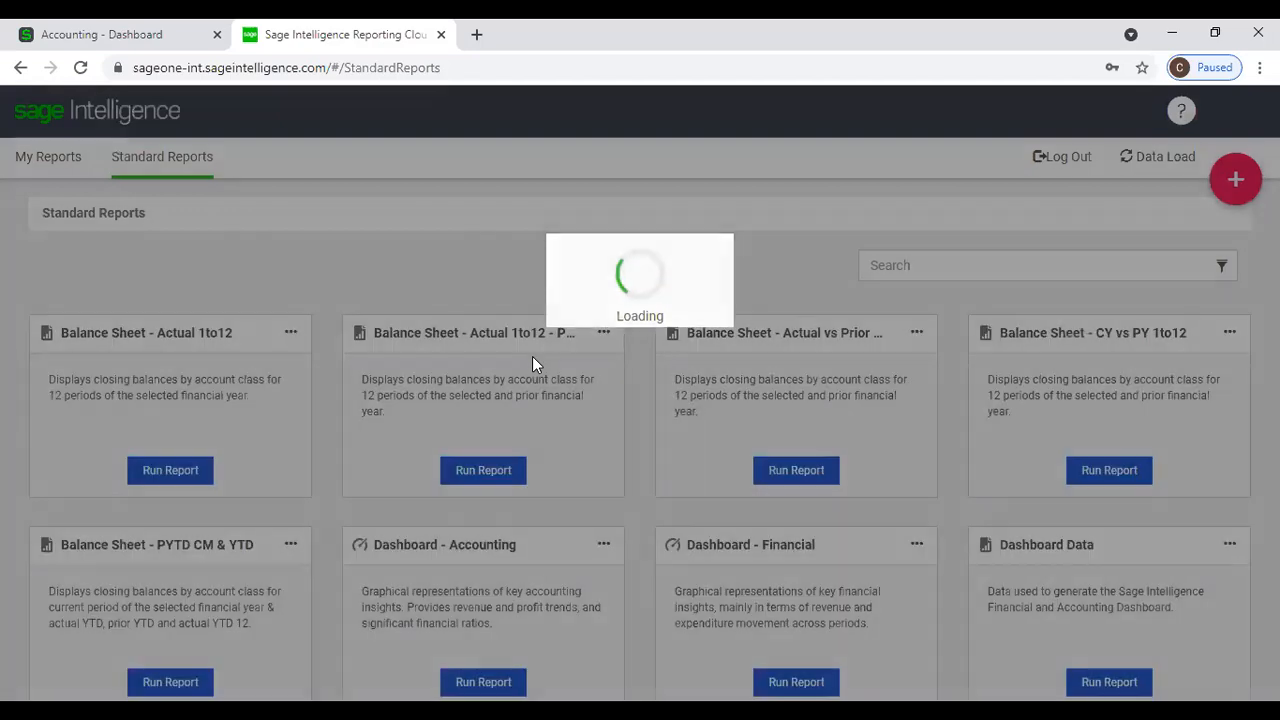
scroll(560, 420, "down", 9)
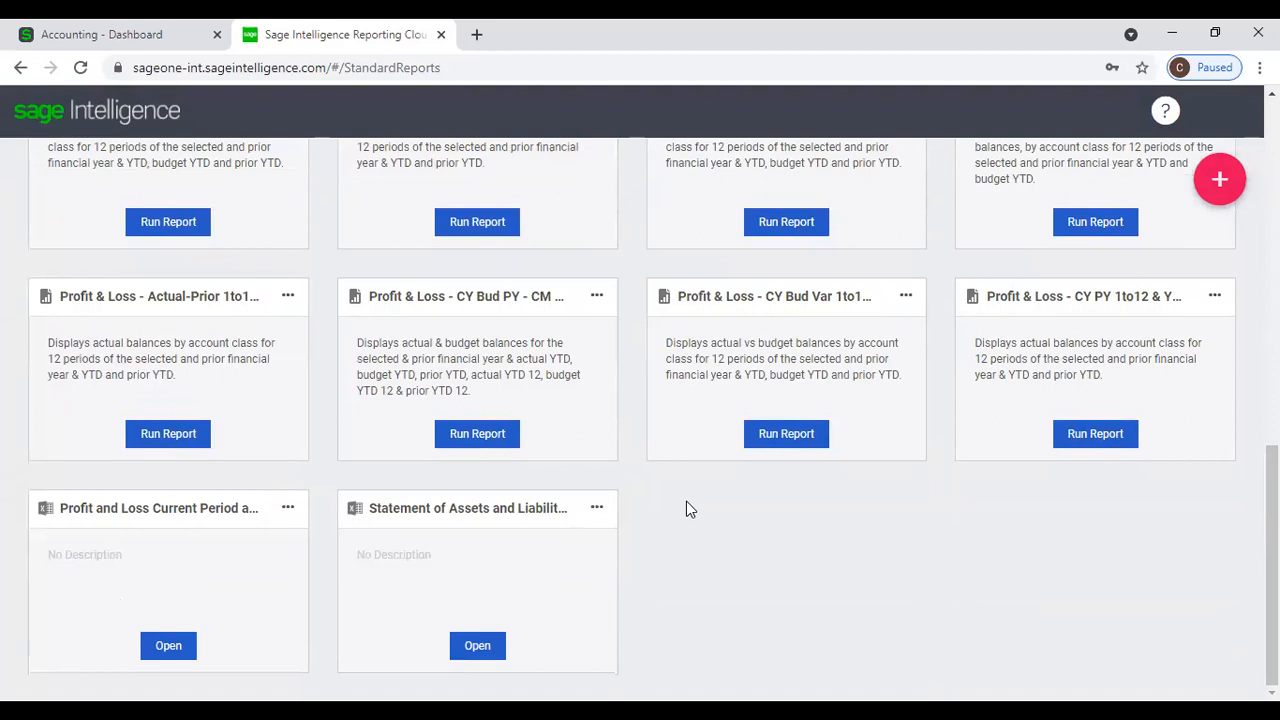
scroll(686, 509, "up", 9)
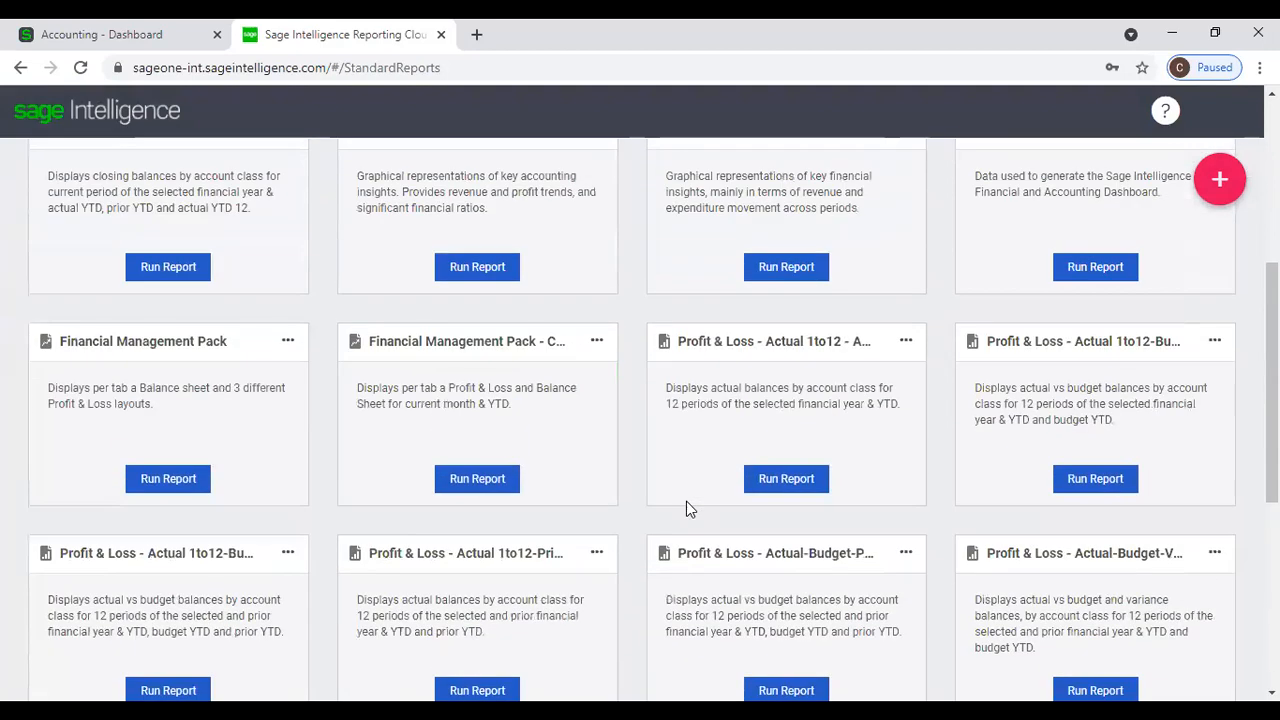
scroll(686, 509, "up", 2)
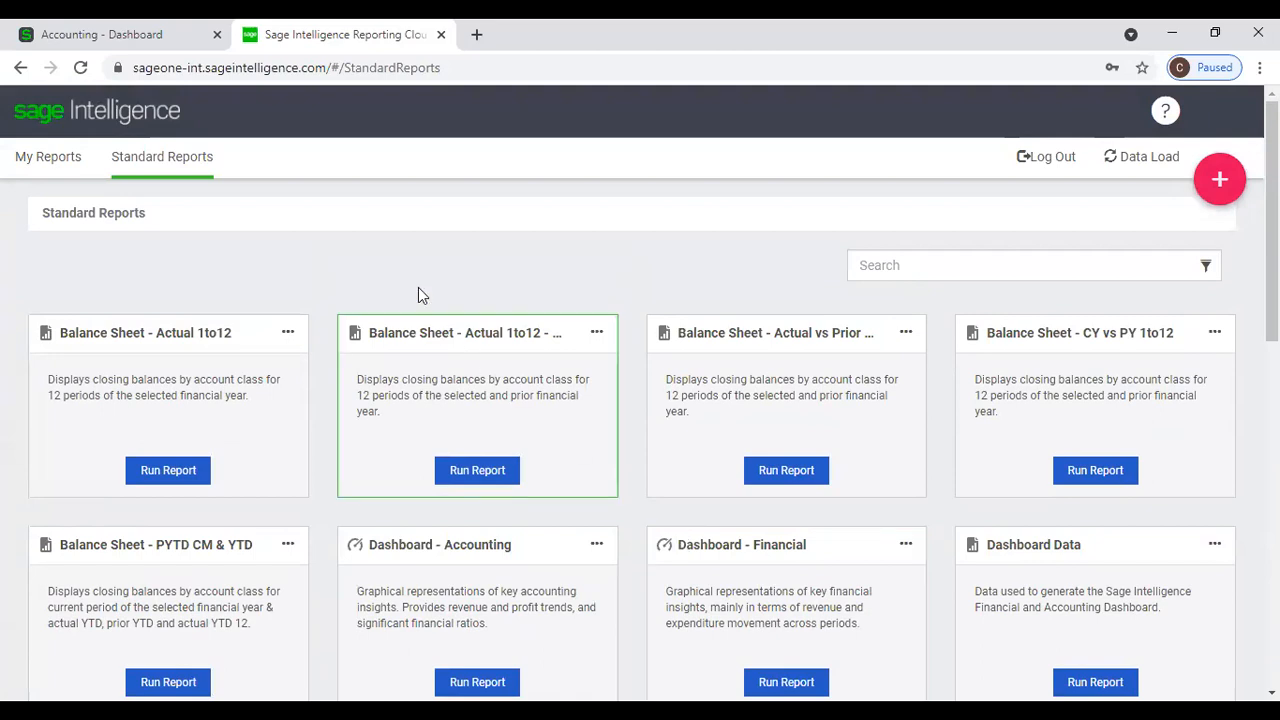
Close Sage Intelligence, view the Company Console in Sage Accounting and return to the dashboard.
left_click(441, 34)
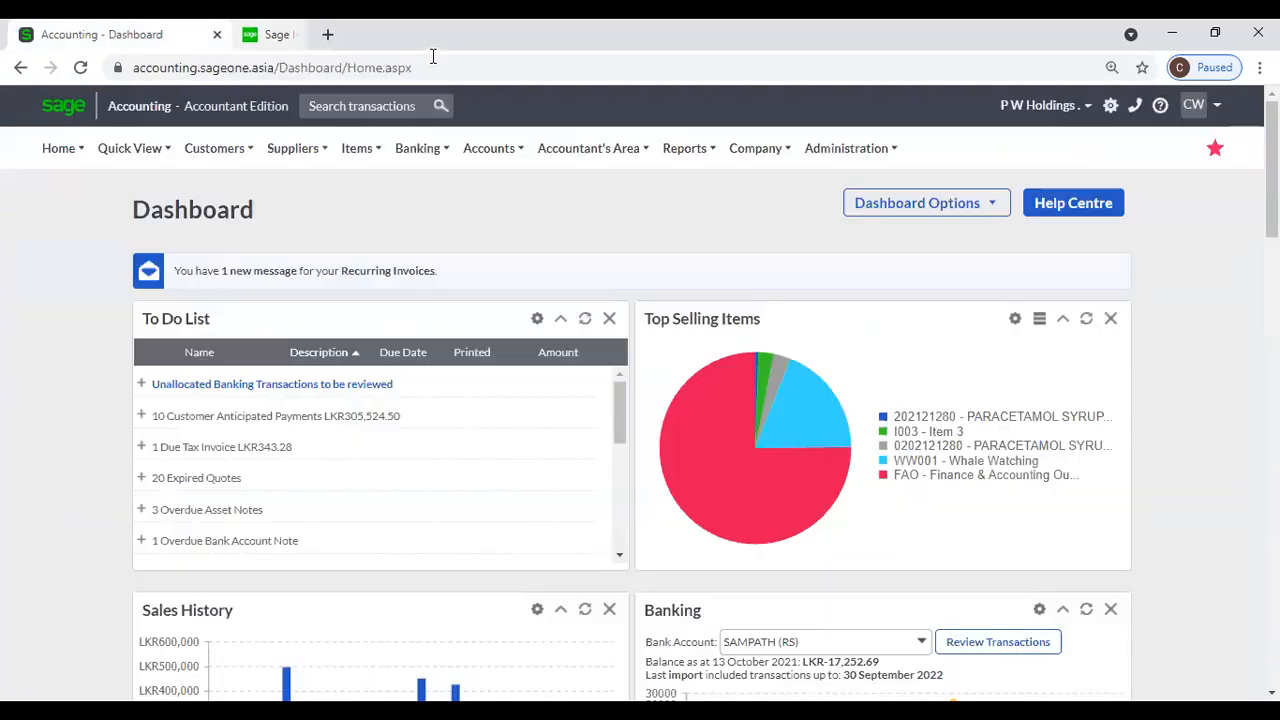
mouse_move(680, 172)
mouse_move(611, 152)
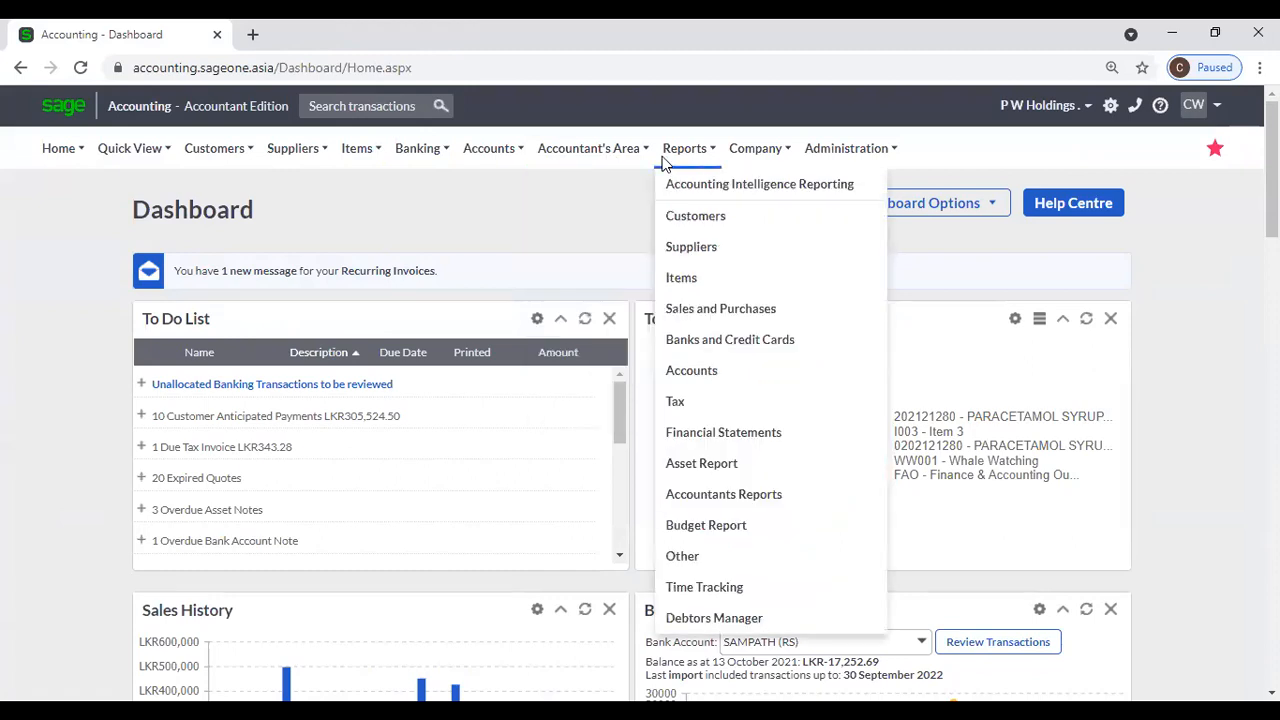
mouse_move(768, 150)
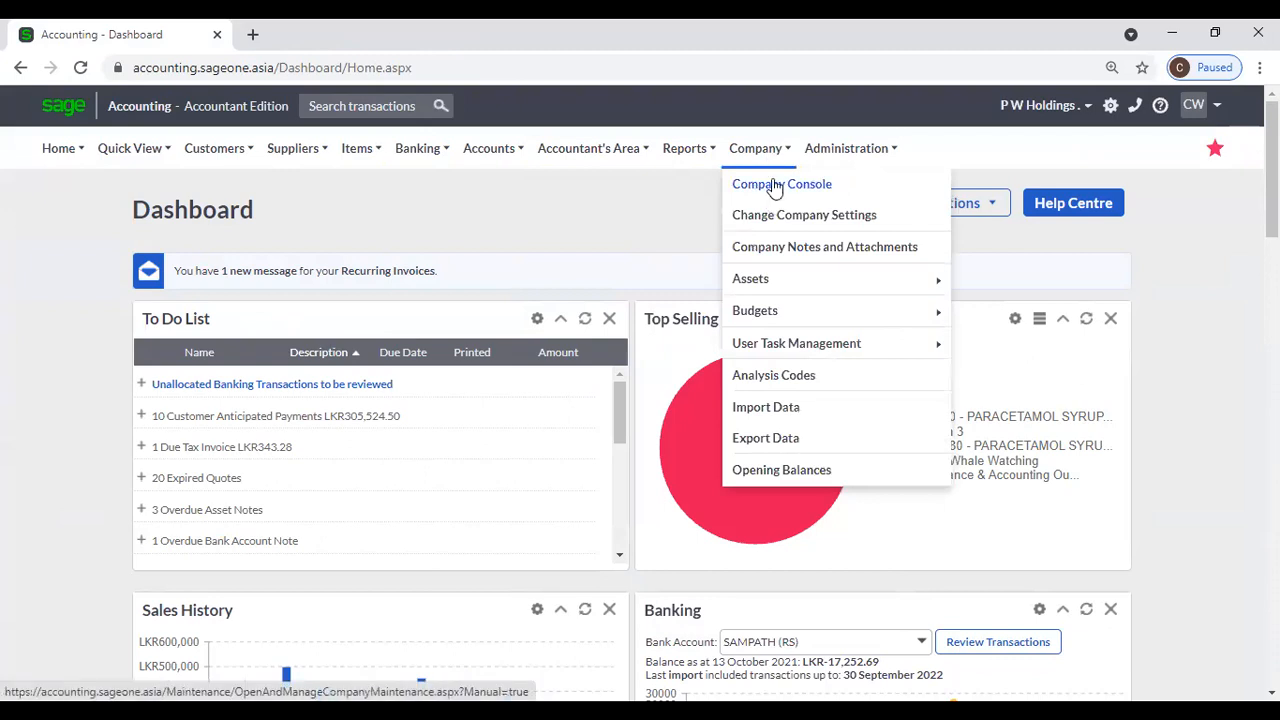
left_click(775, 190)
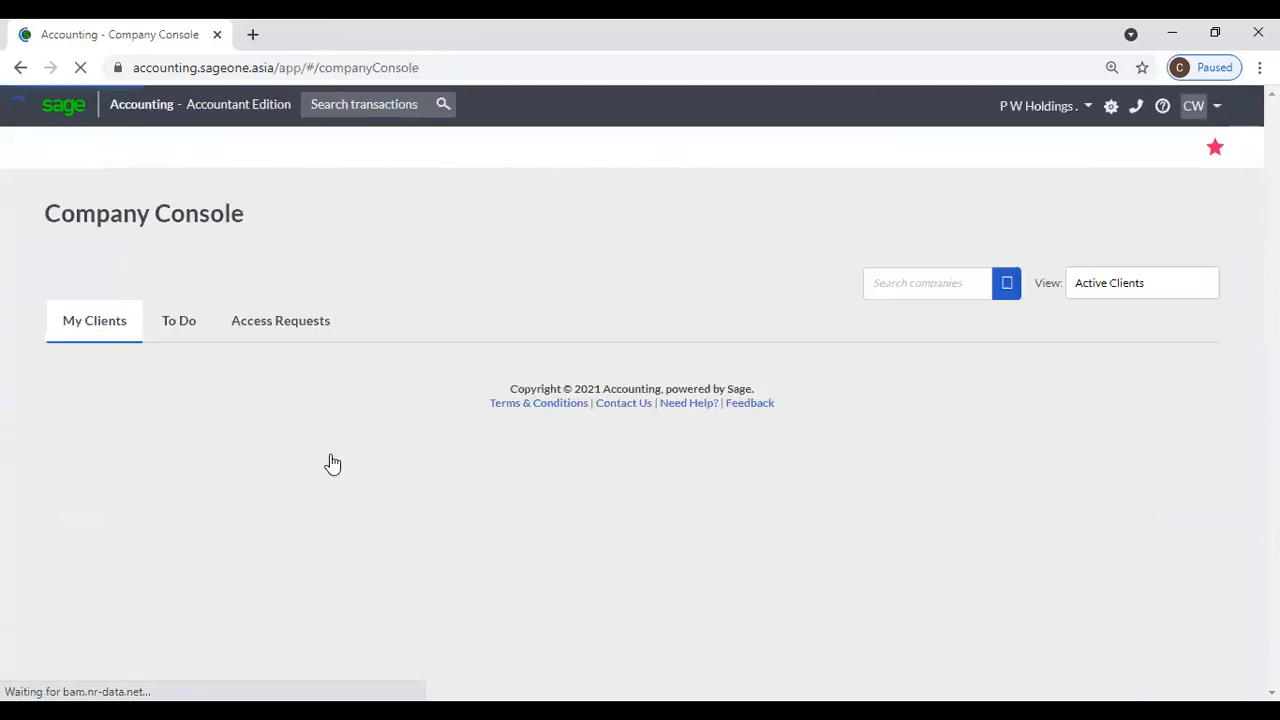
left_click(19, 69)
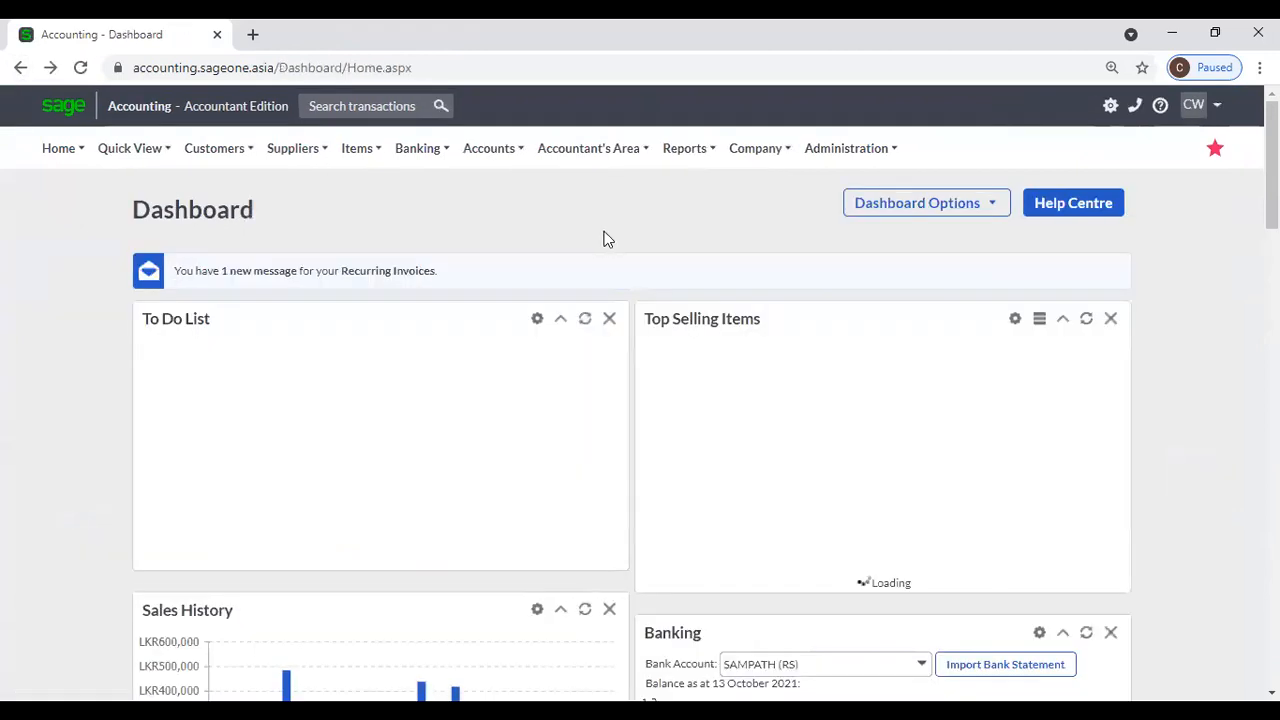
Open the company settings and view the general settings, the tax settings and the document numbers.
mouse_move(757, 150)
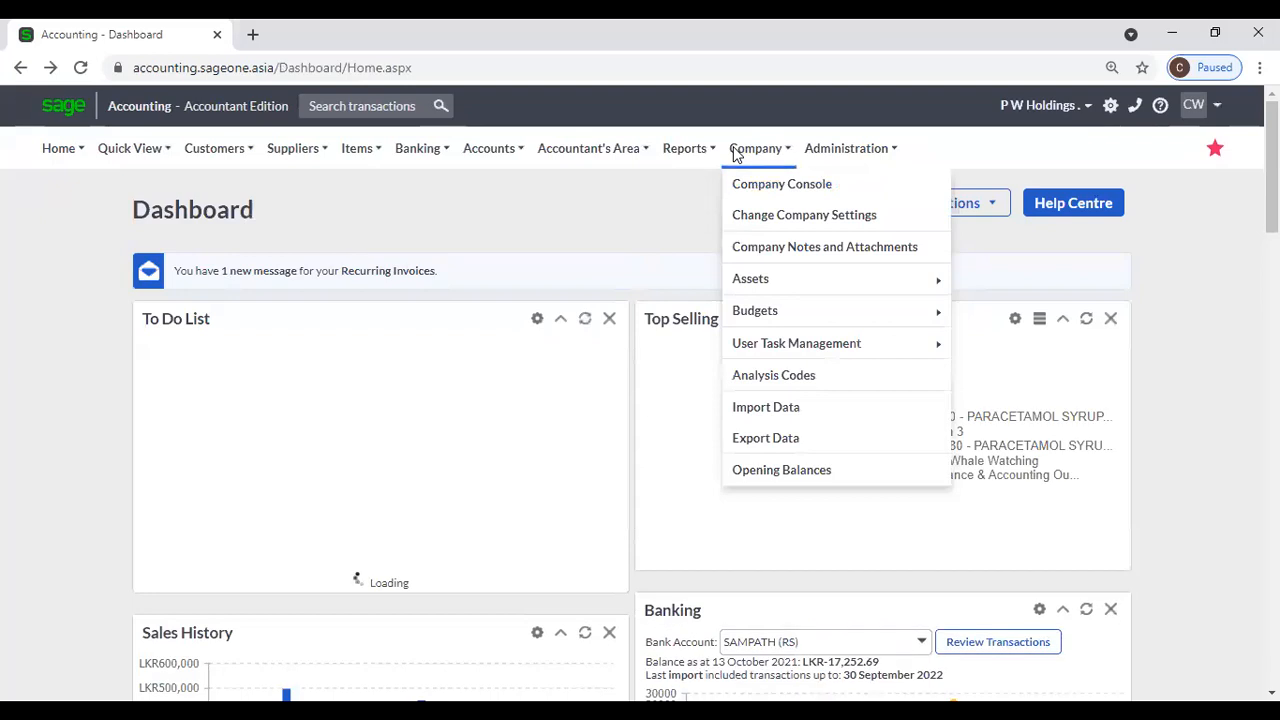
left_click(778, 216)
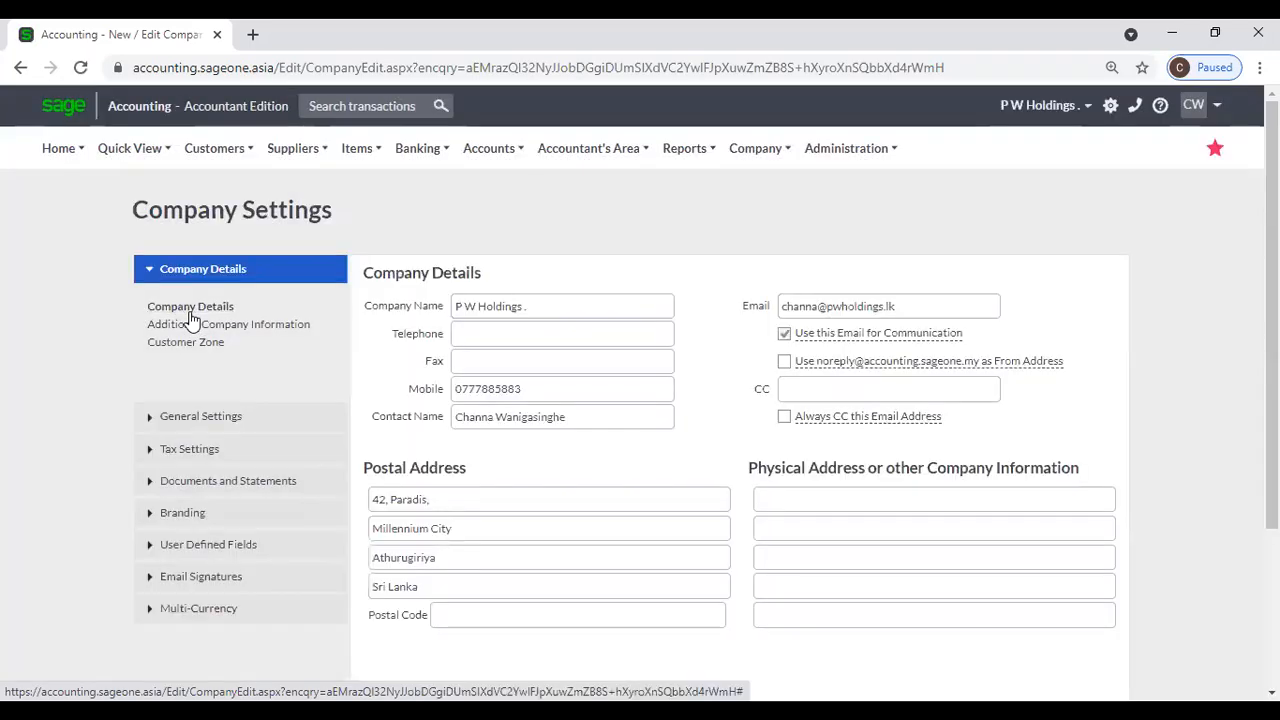
left_click(195, 430)
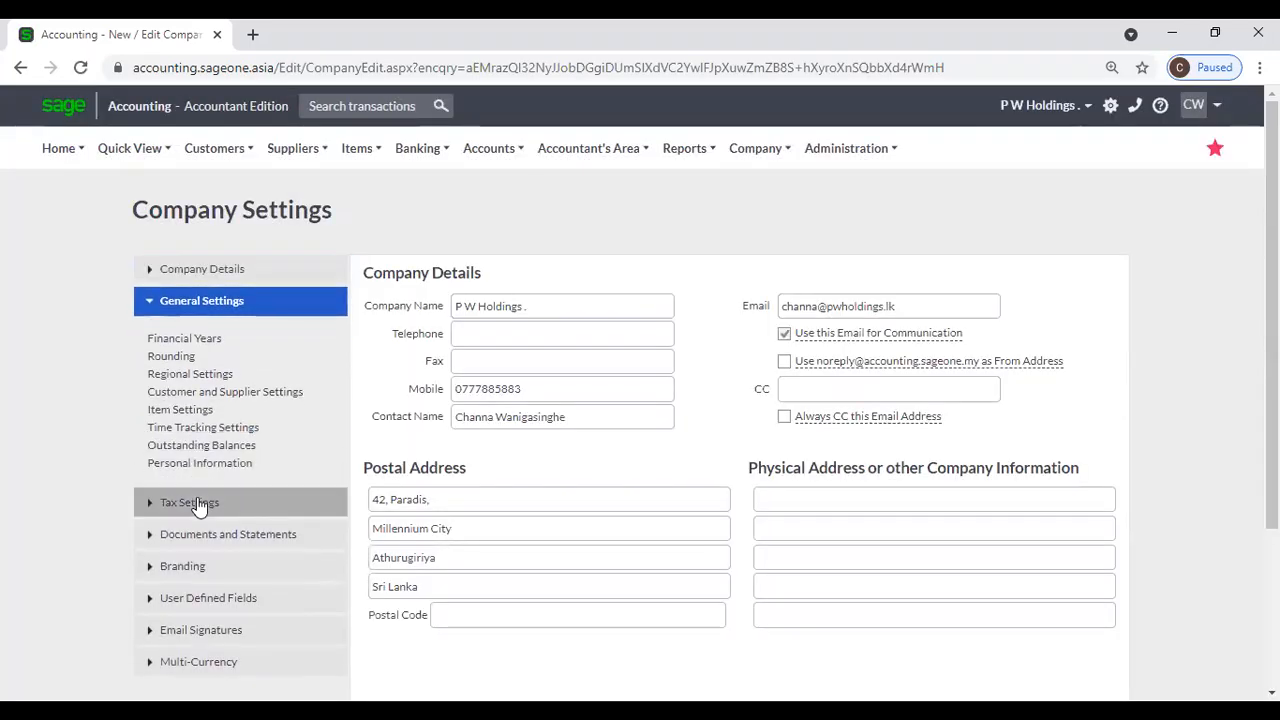
left_click(194, 500)
left_click(193, 418)
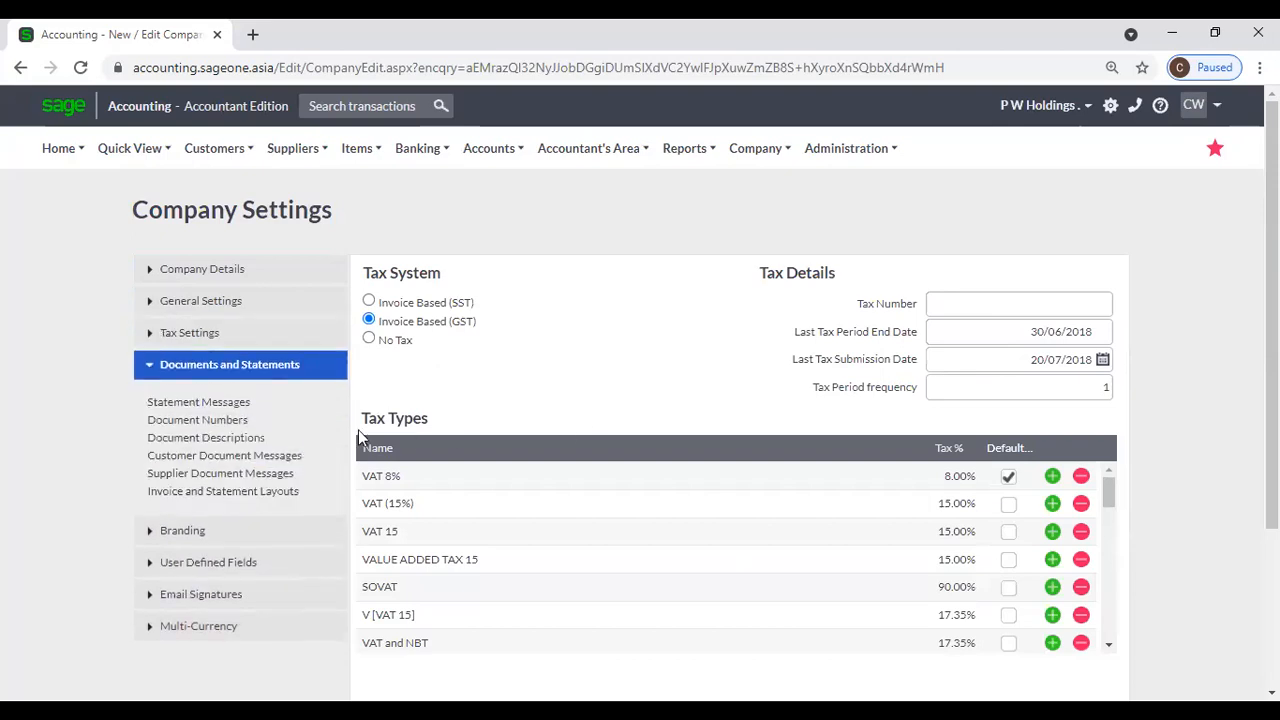
left_click(238, 421)
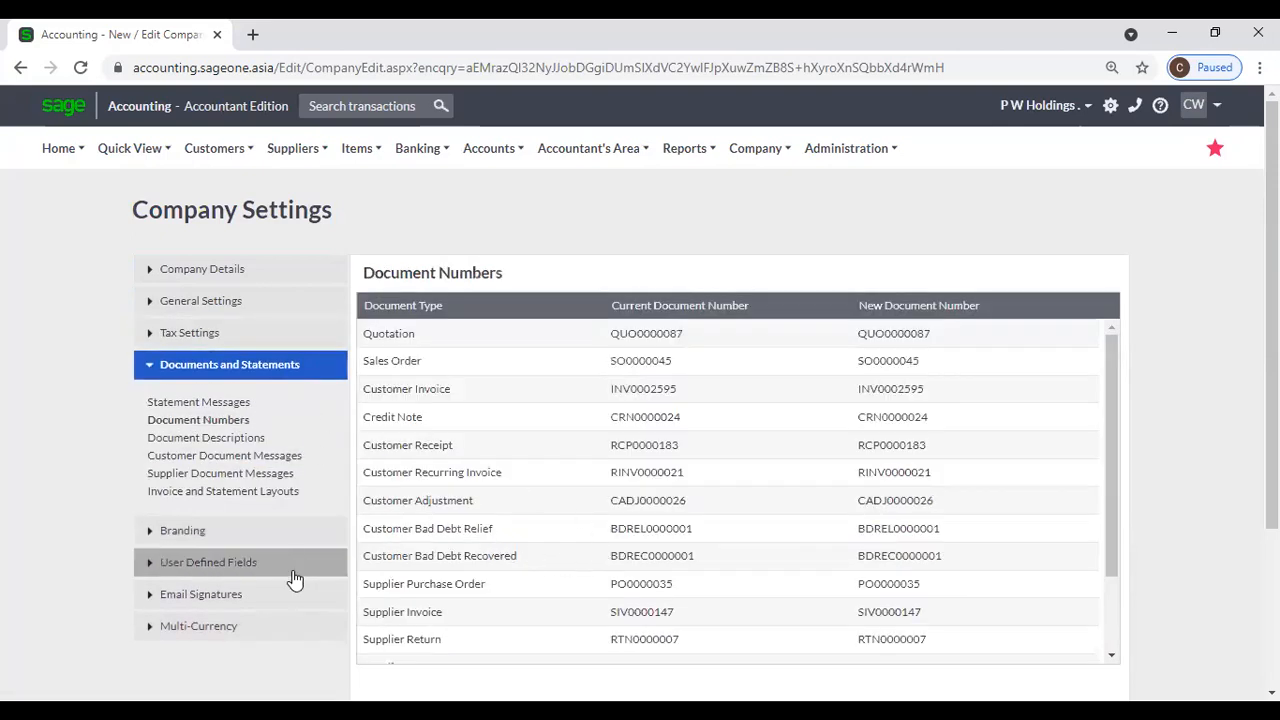
View the multi-currency and branding settings and expand the company details section.
left_click(265, 636)
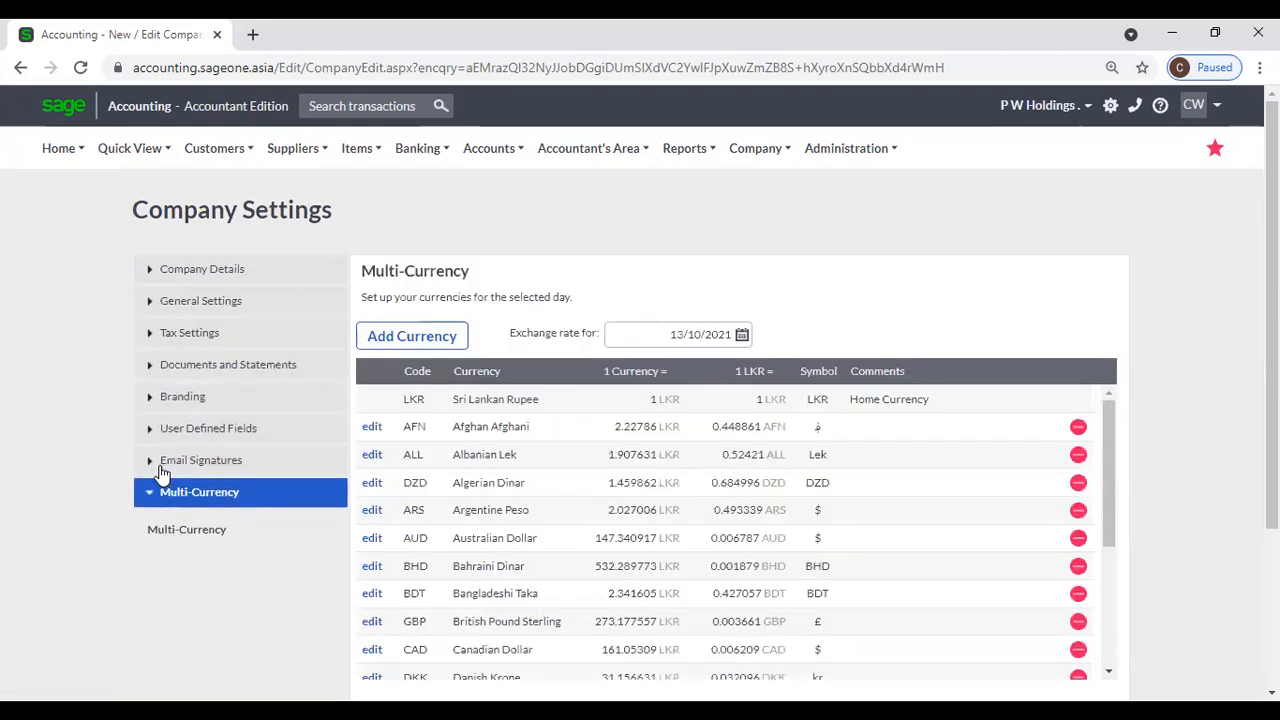
left_click(168, 405)
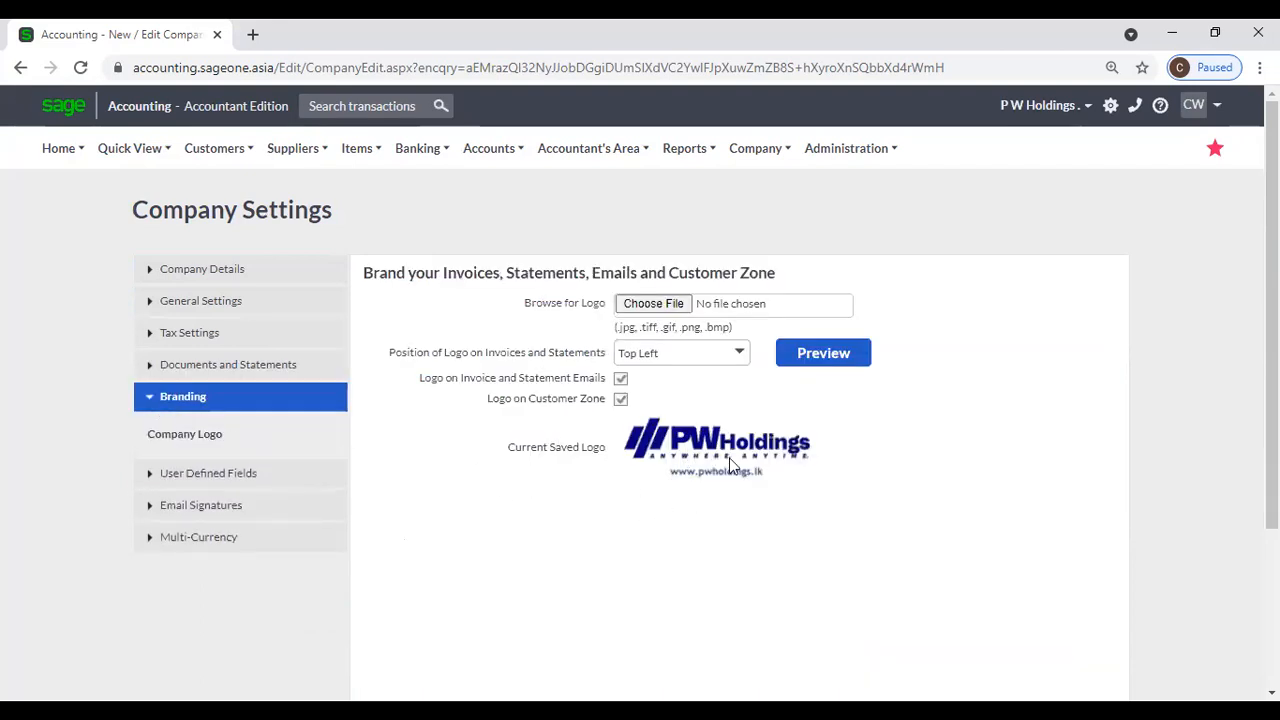
left_click(287, 275)
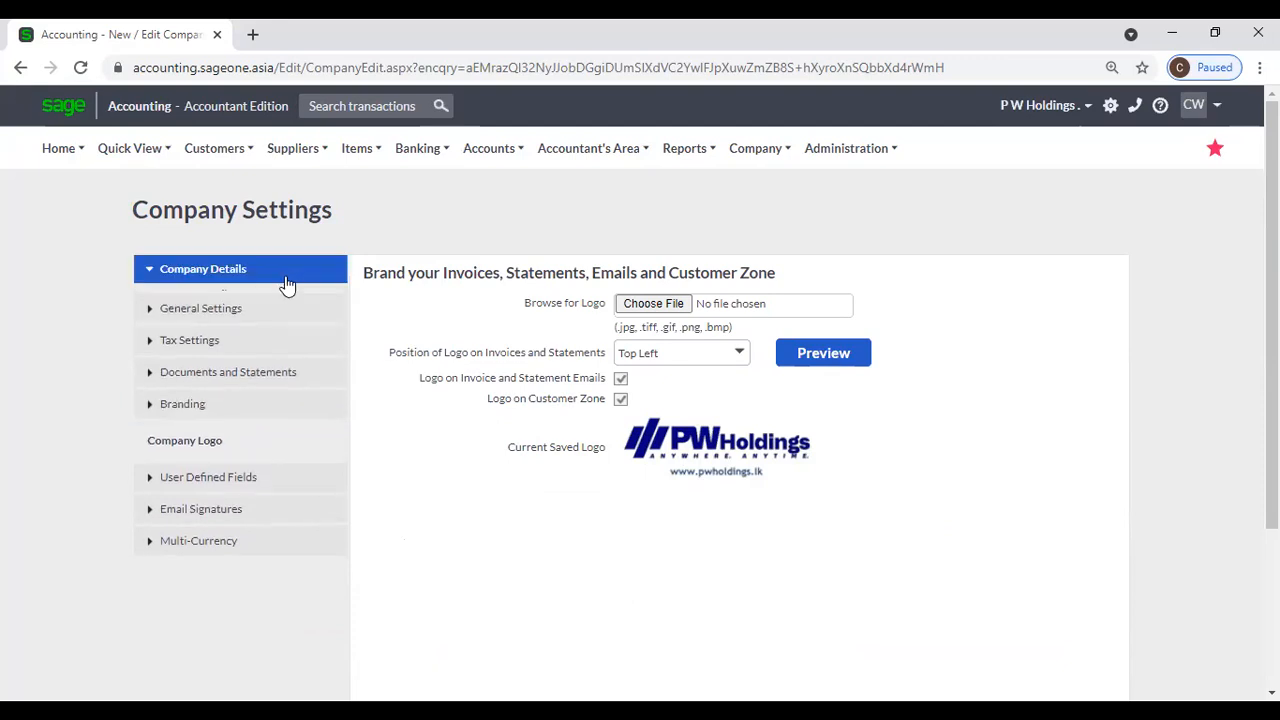
View the Customer Zone settings, then open the company notes and attachments, look over the attachment categories and close them.
left_click(197, 345)
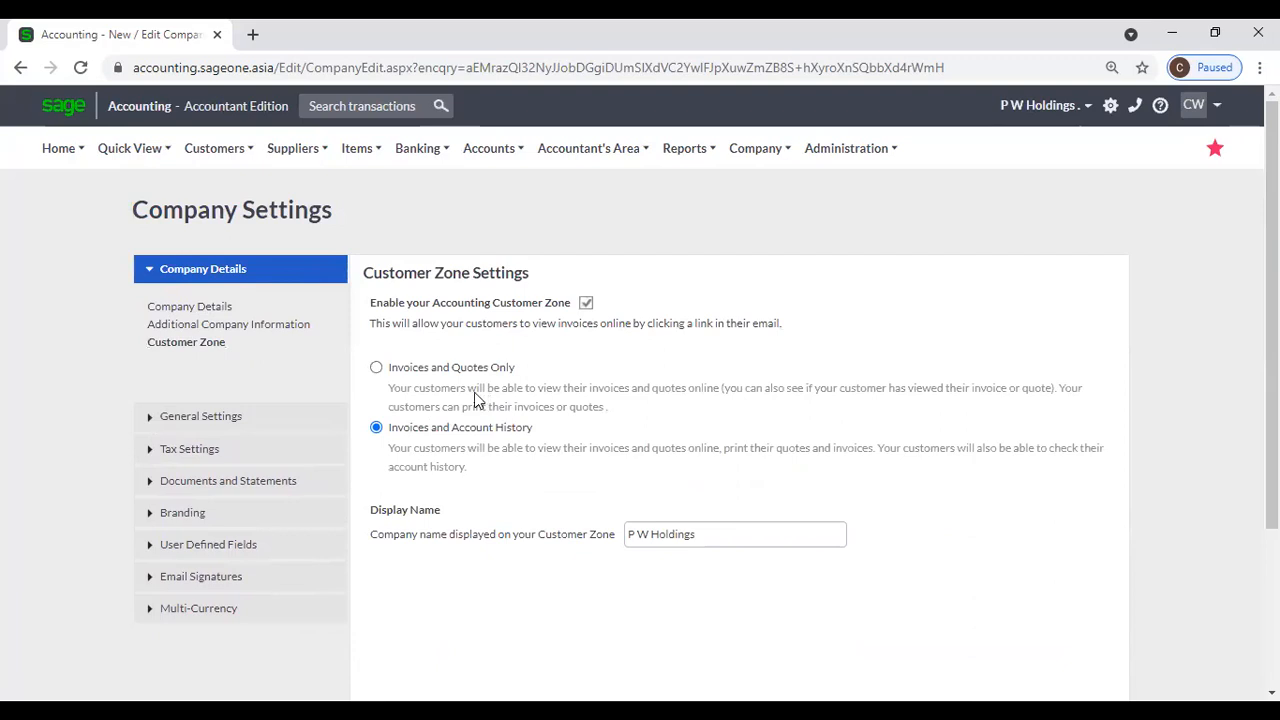
mouse_move(755, 155)
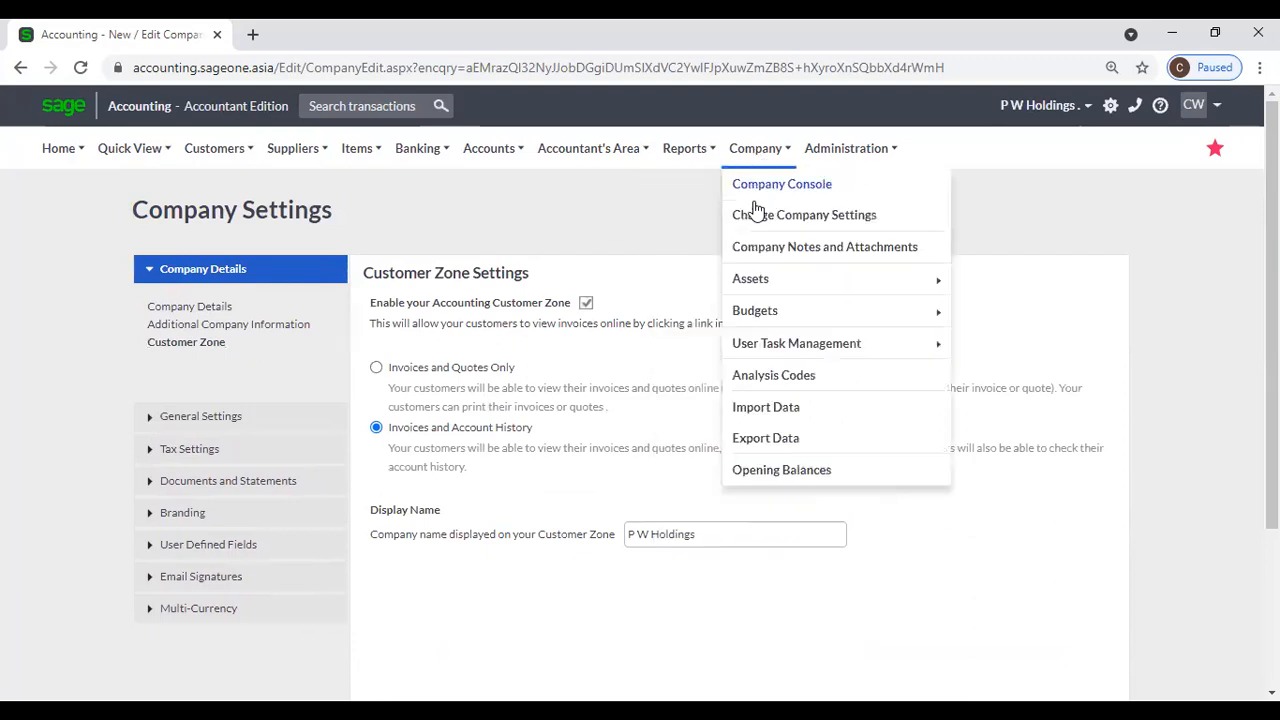
left_click(757, 248)
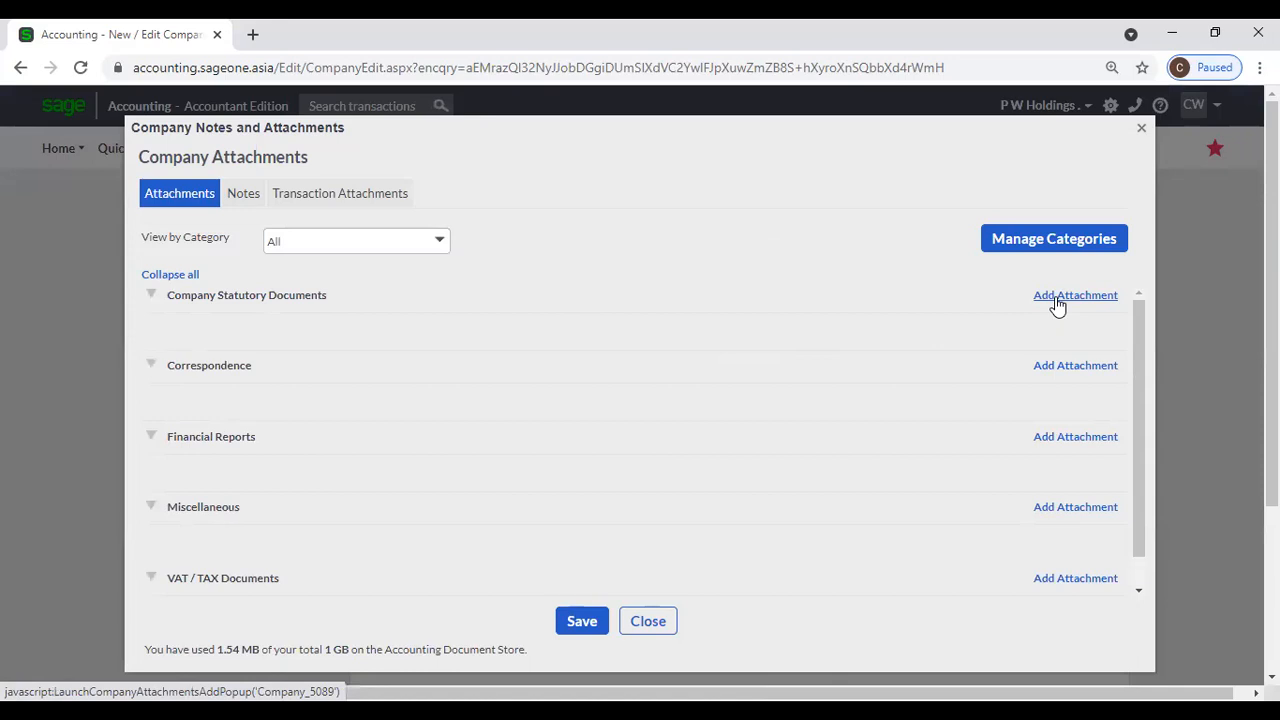
left_click(1142, 129)
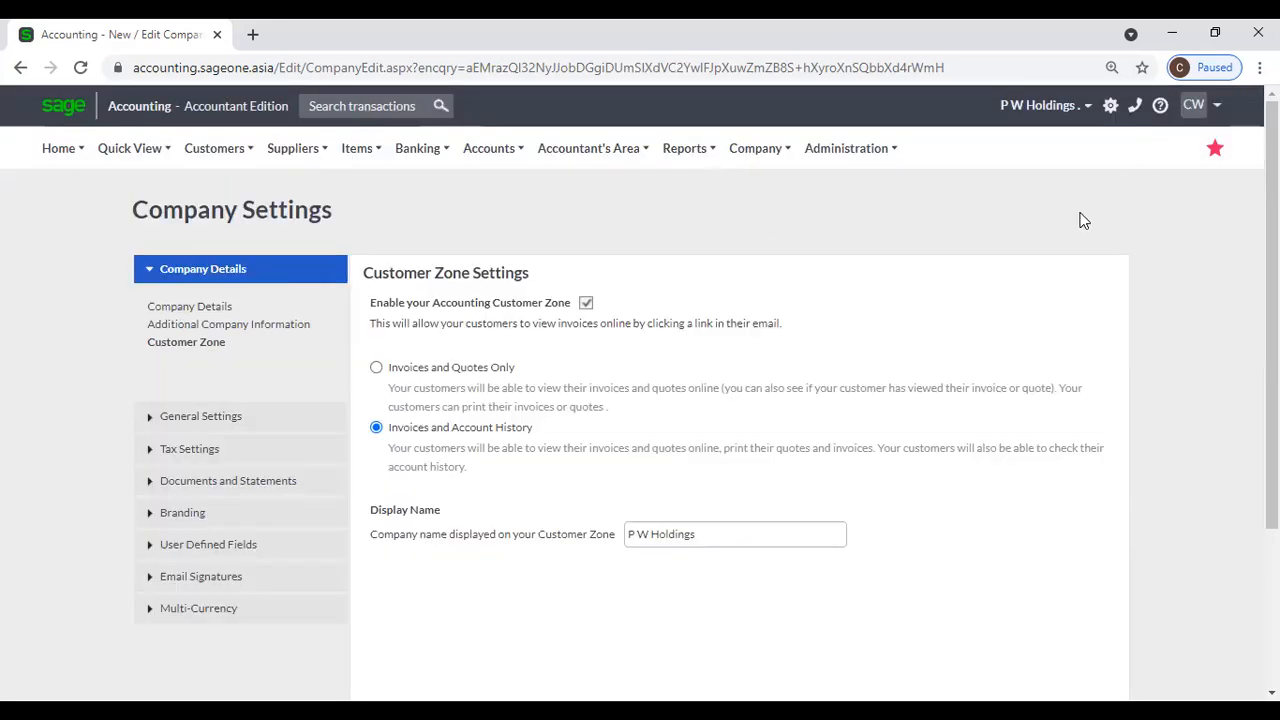
Open a blank new asset record for the company to view its entry fields.
mouse_move(755, 168)
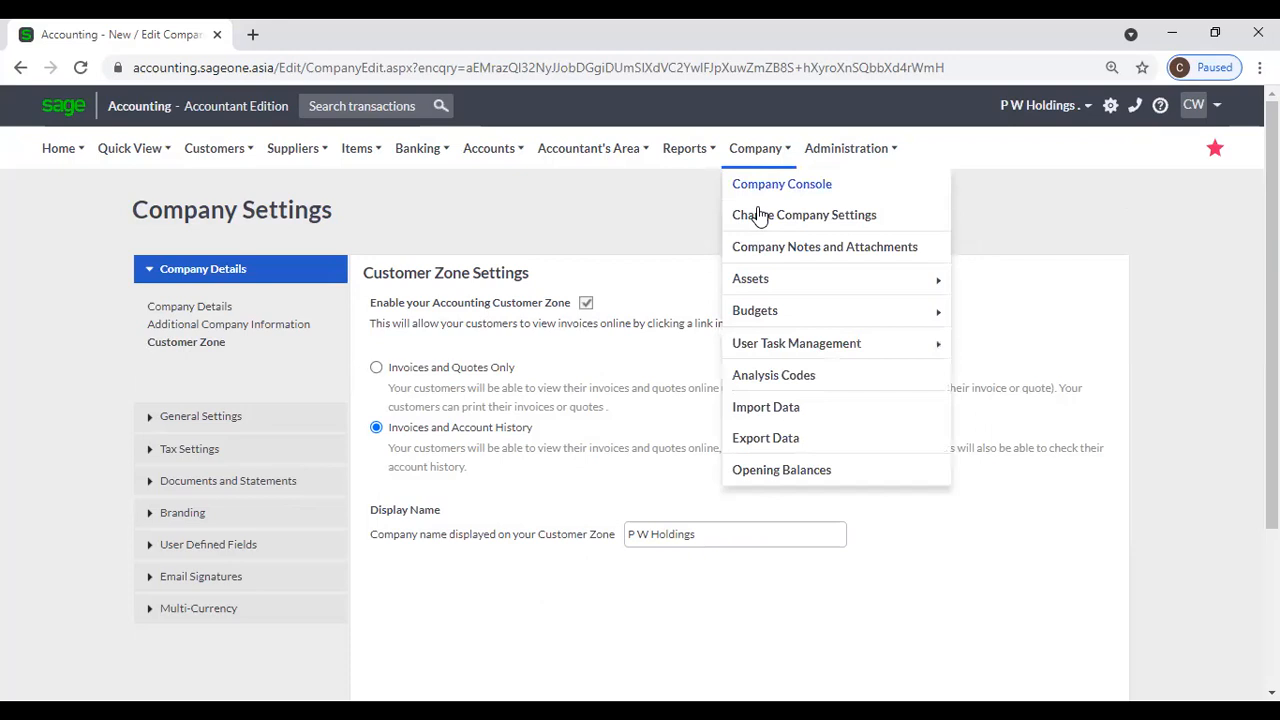
mouse_move(771, 284)
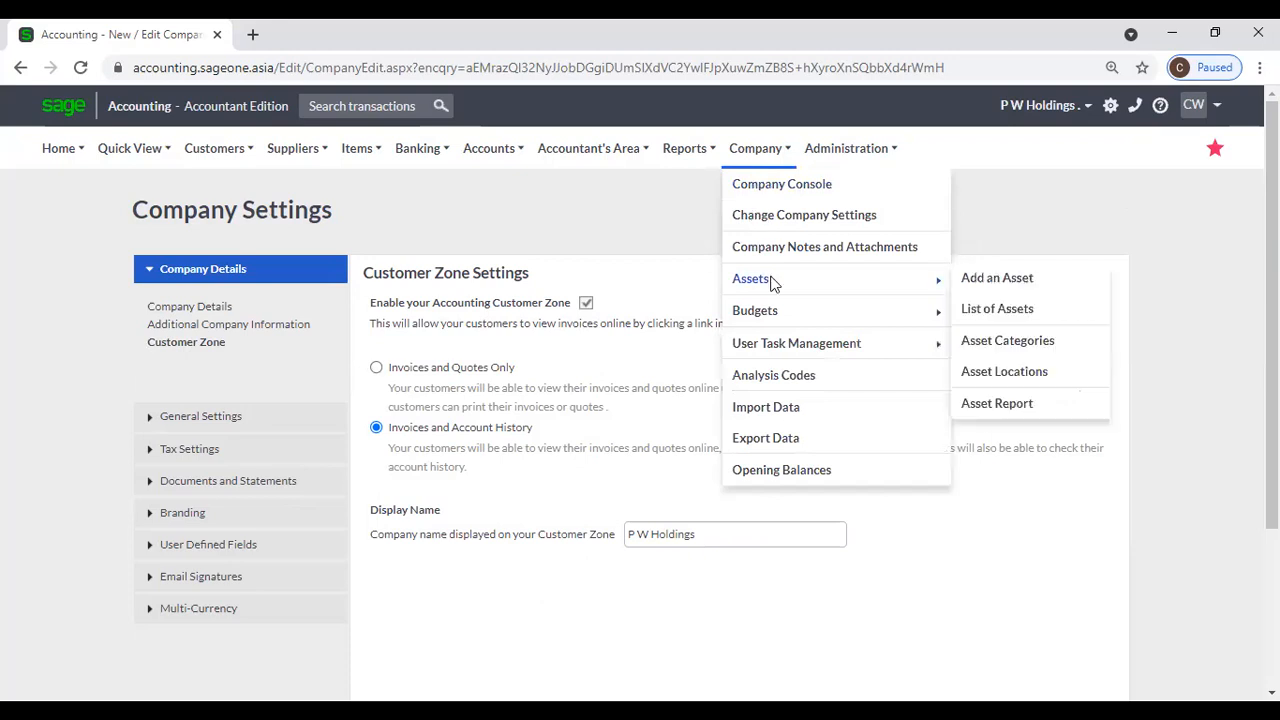
left_click(1036, 285)
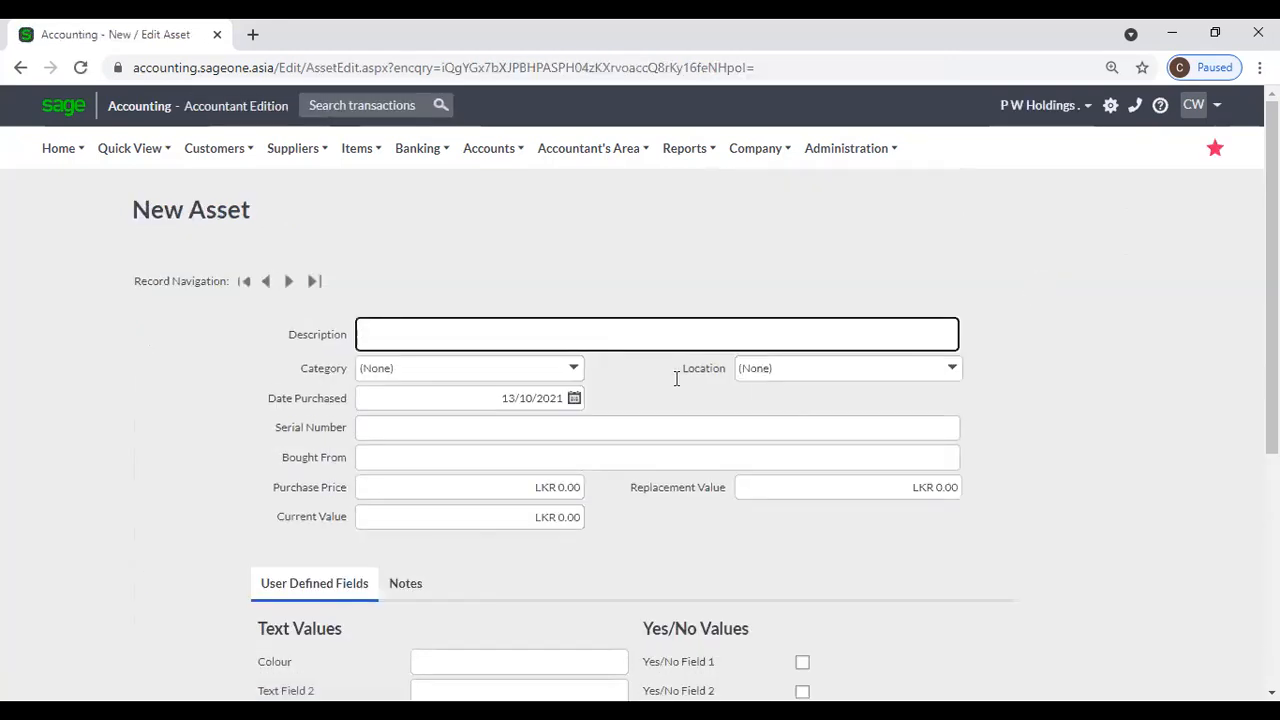
Review the fields of the blank New Asset form, including its user-defined values.
scroll(526, 523, "down", 3)
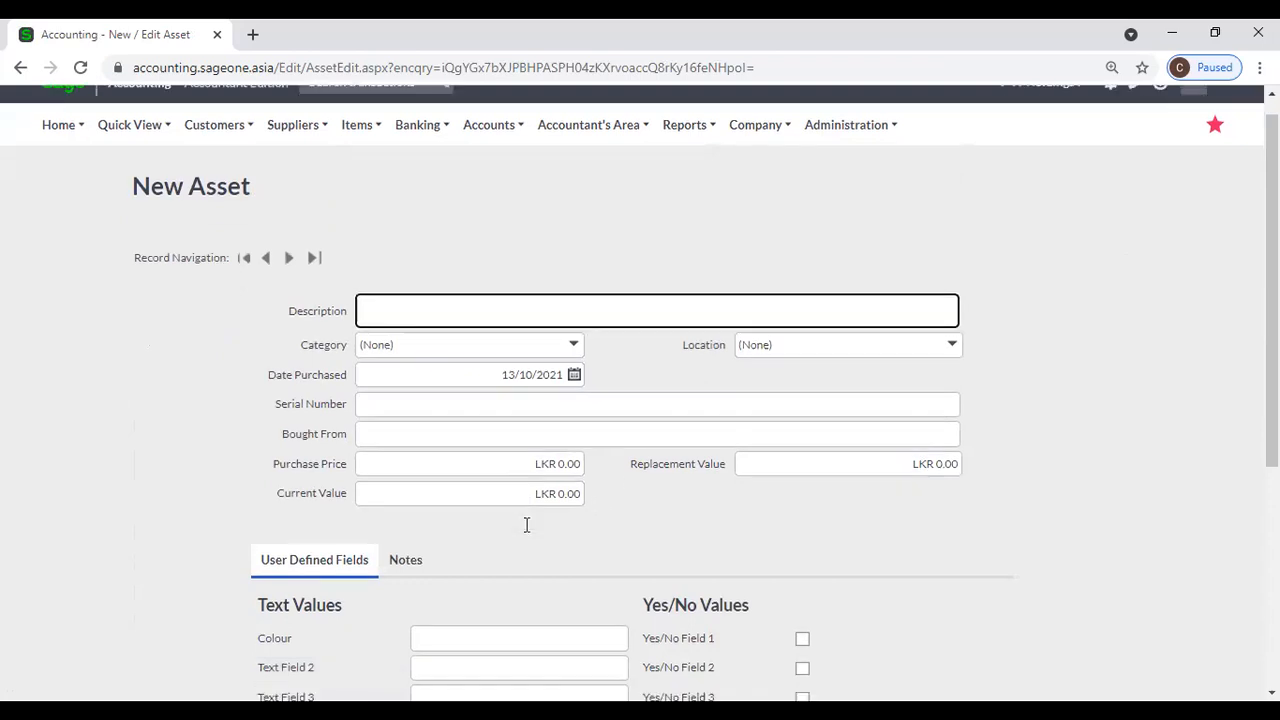
scroll(526, 524, "up", 2)
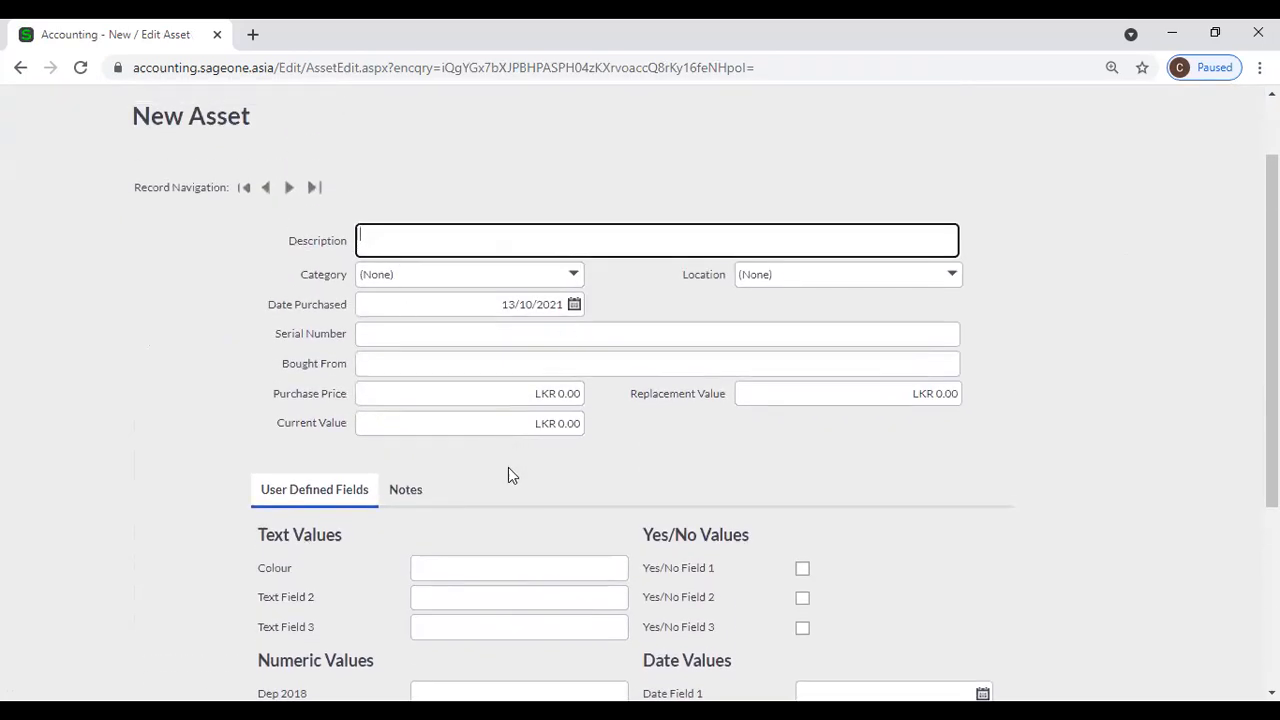
scroll(582, 574, "down", 3)
scroll(582, 574, "up", 4)
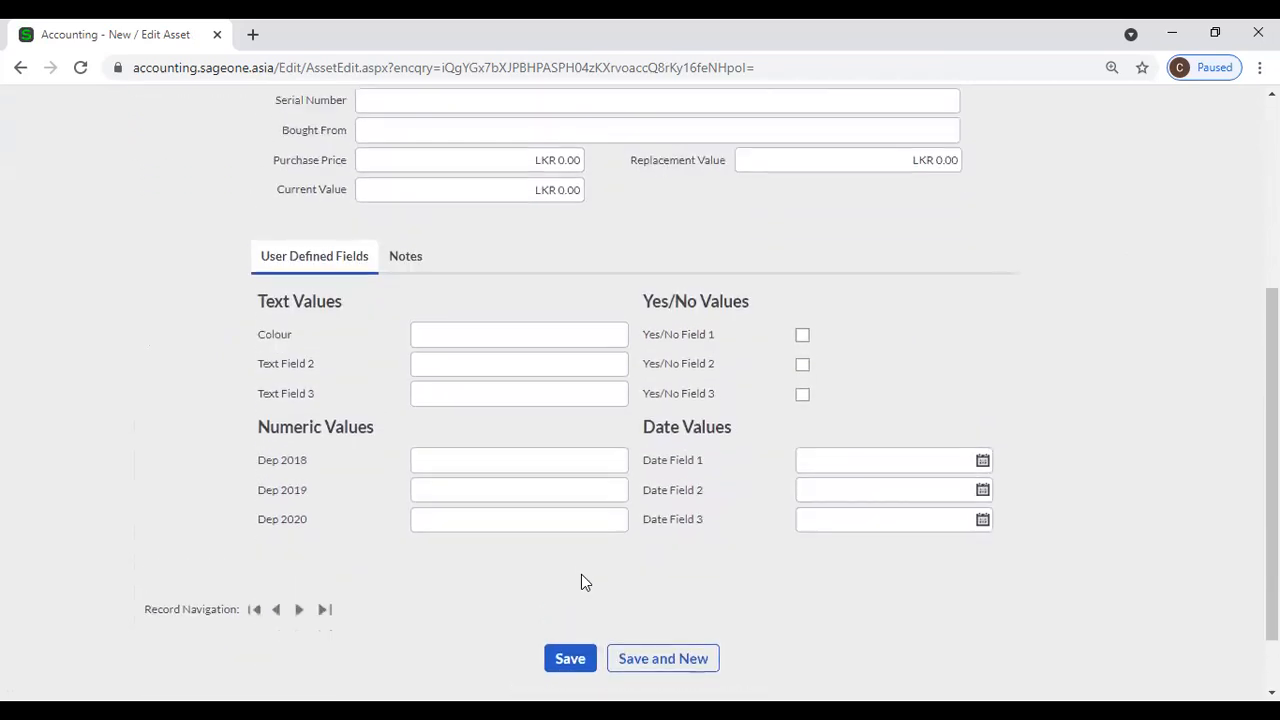
Open the wizard for adding a company budget.
left_click(755, 148)
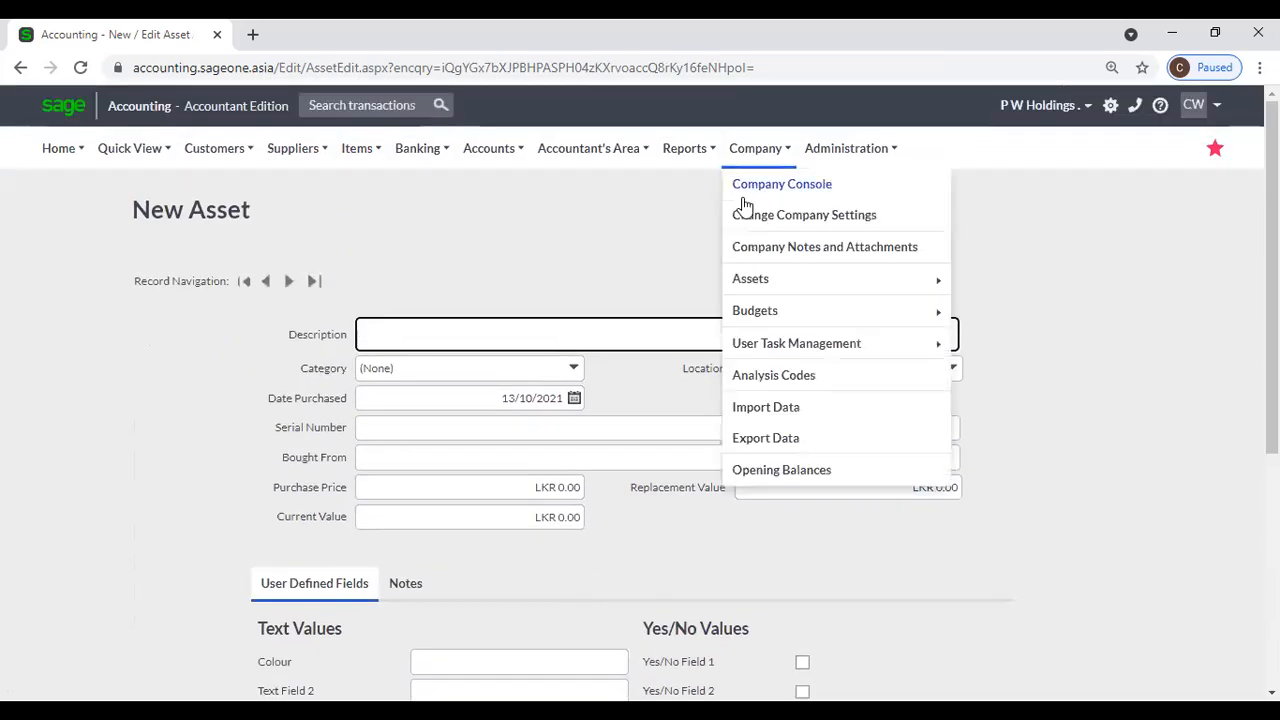
mouse_move(753, 313)
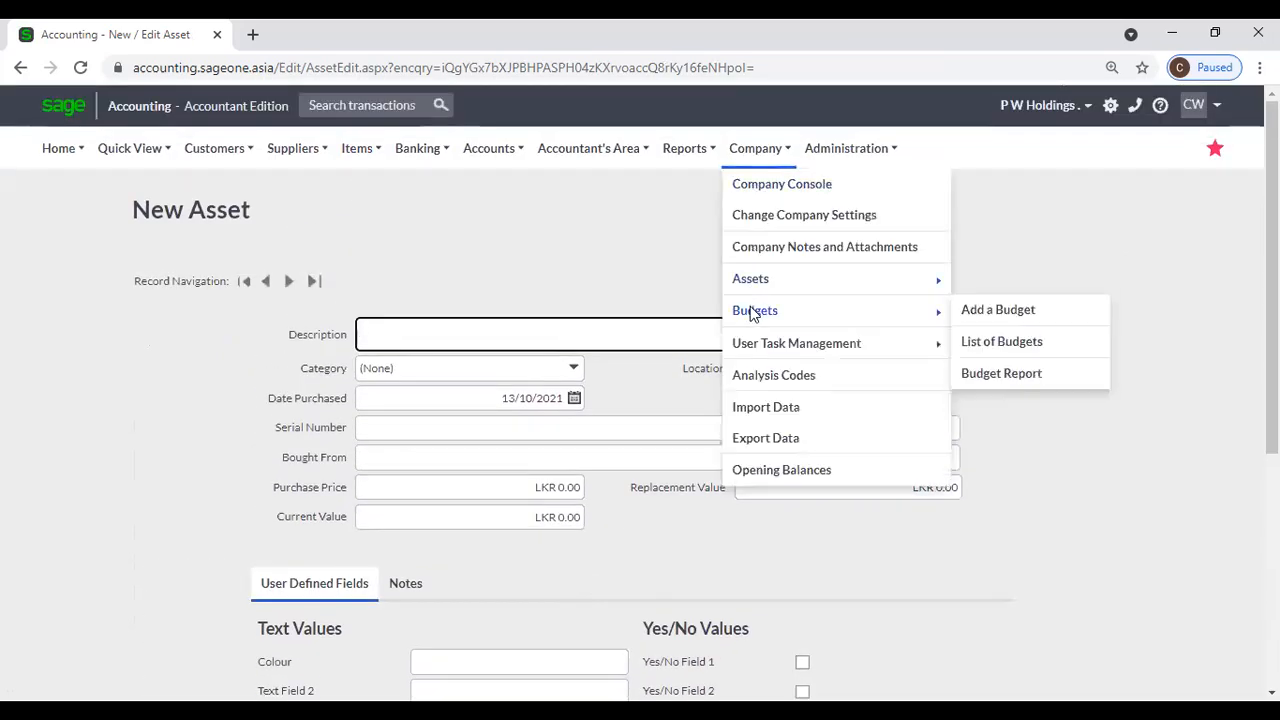
left_click(1020, 315)
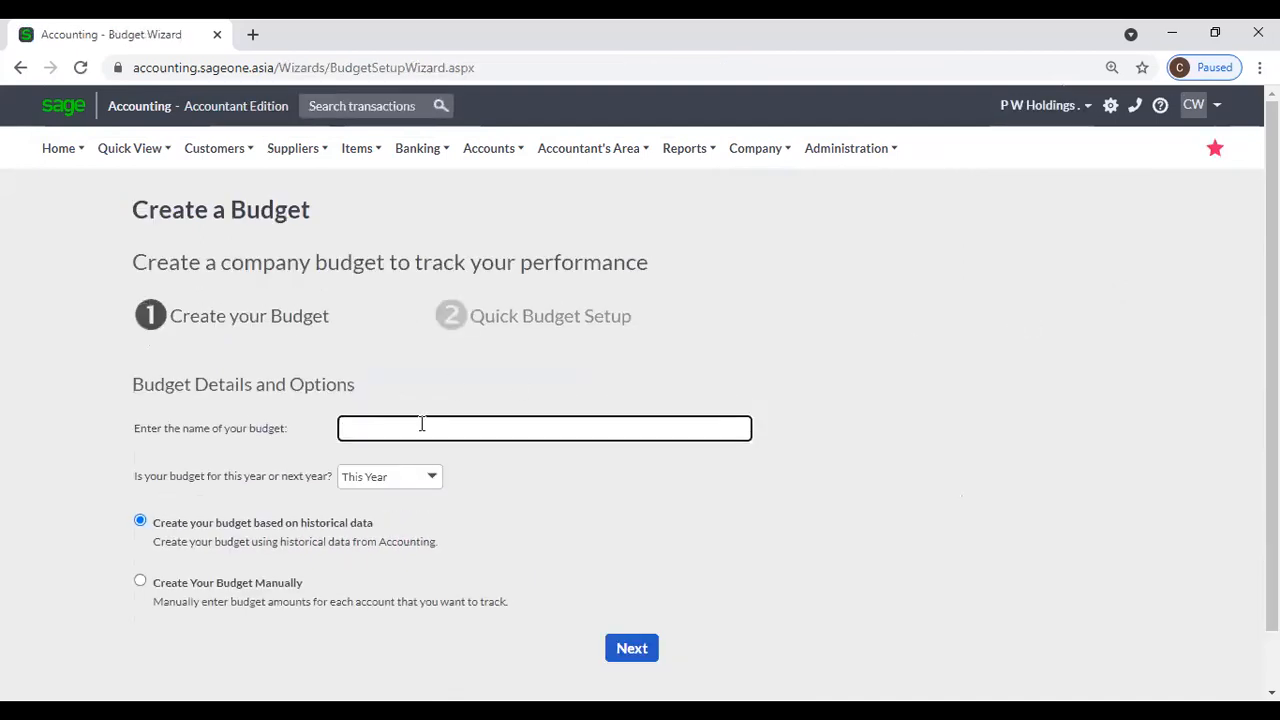
Open the list of budgets and look through the existing entries.
left_click(755, 148)
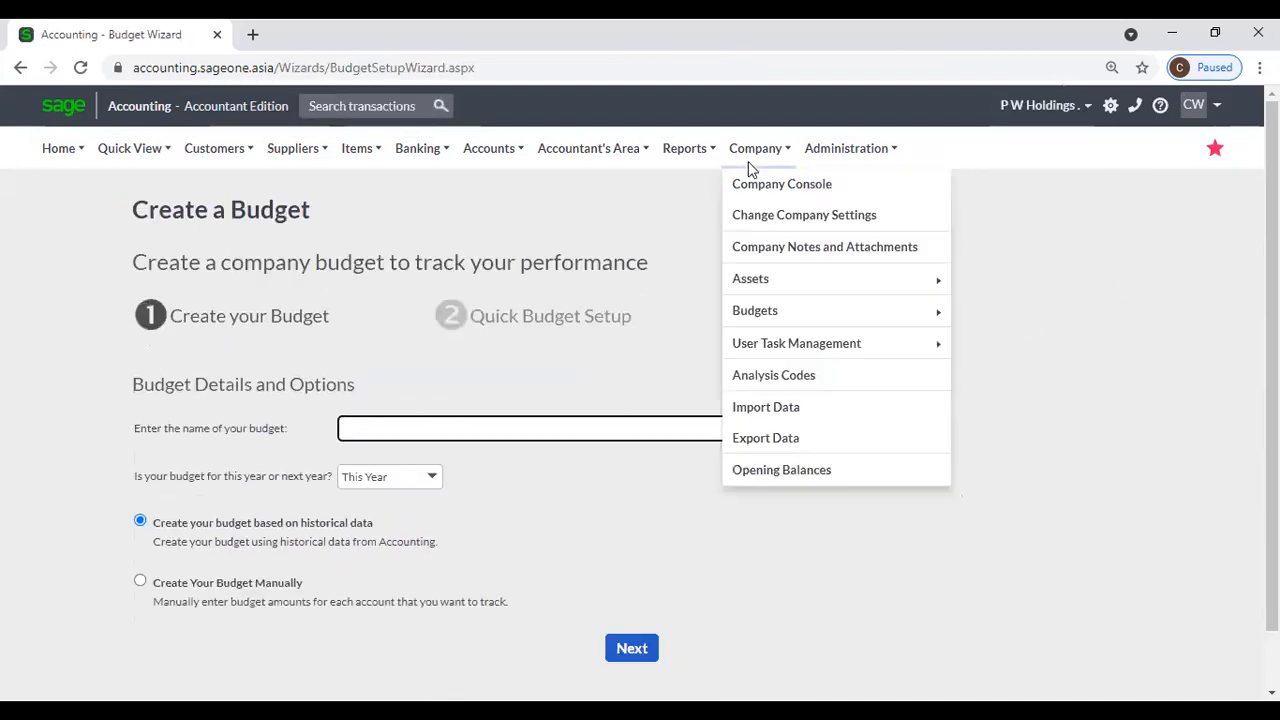
mouse_move(755, 310)
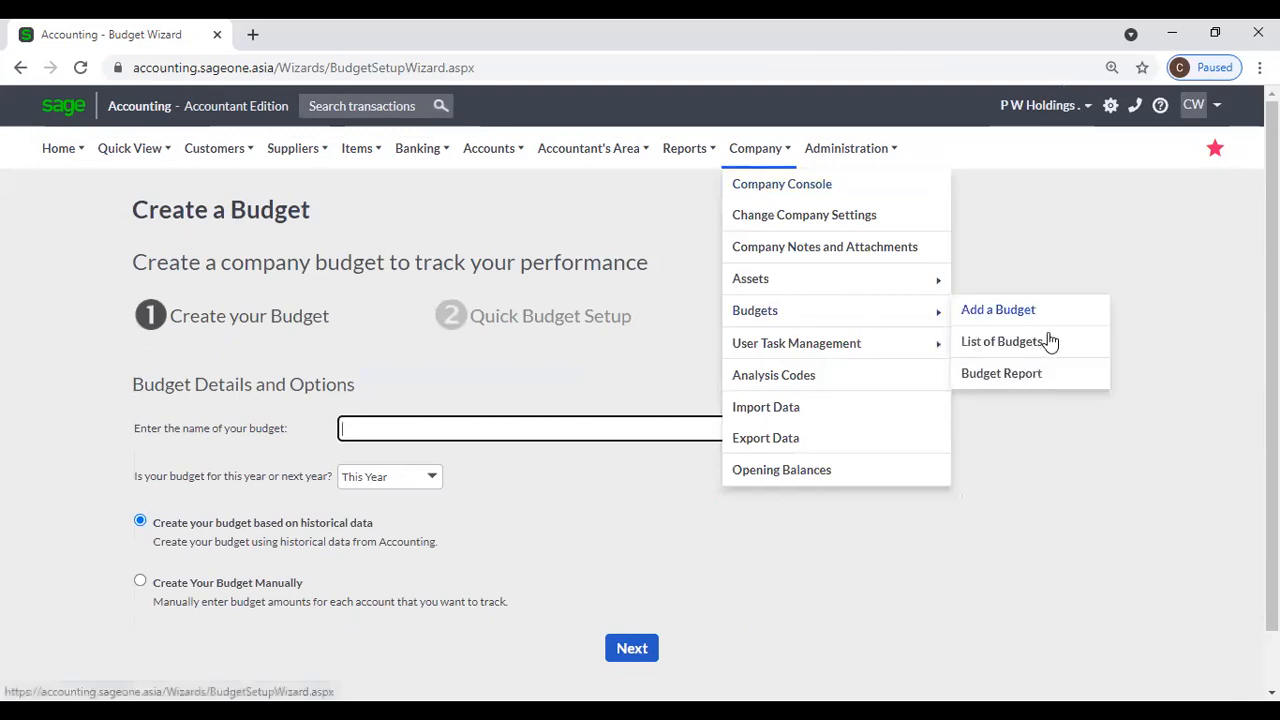
left_click(1050, 340)
scroll(849, 355, "down", 3)
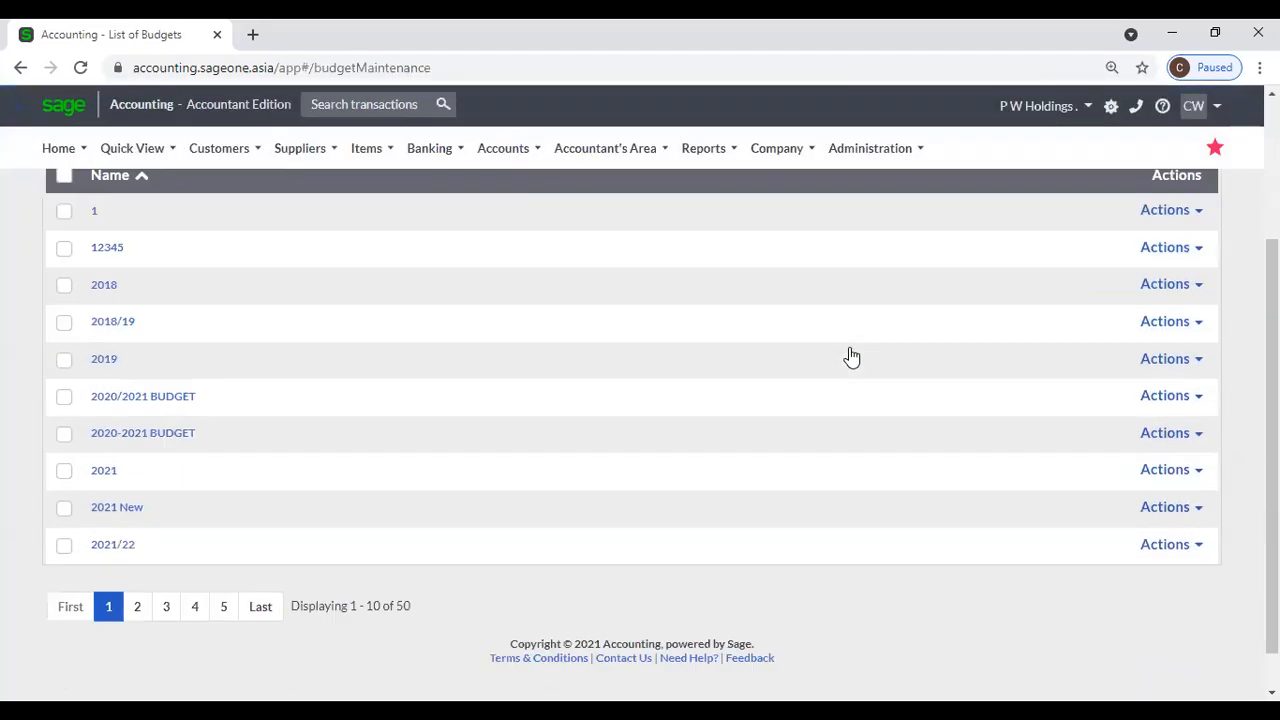
scroll(637, 430, "up", 1)
scroll(637, 428, "up", 2)
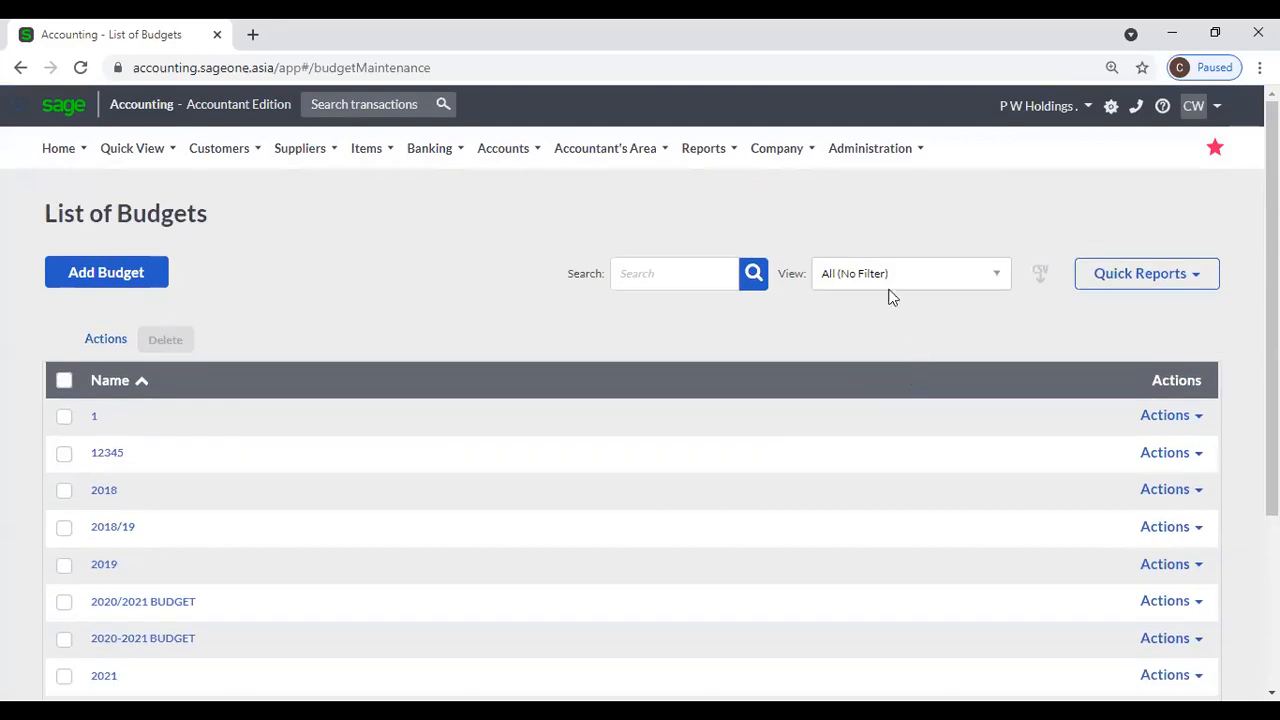
Search the budget list for RUH and clear the search again.
left_click(684, 265)
type("RUH")
key("Return")
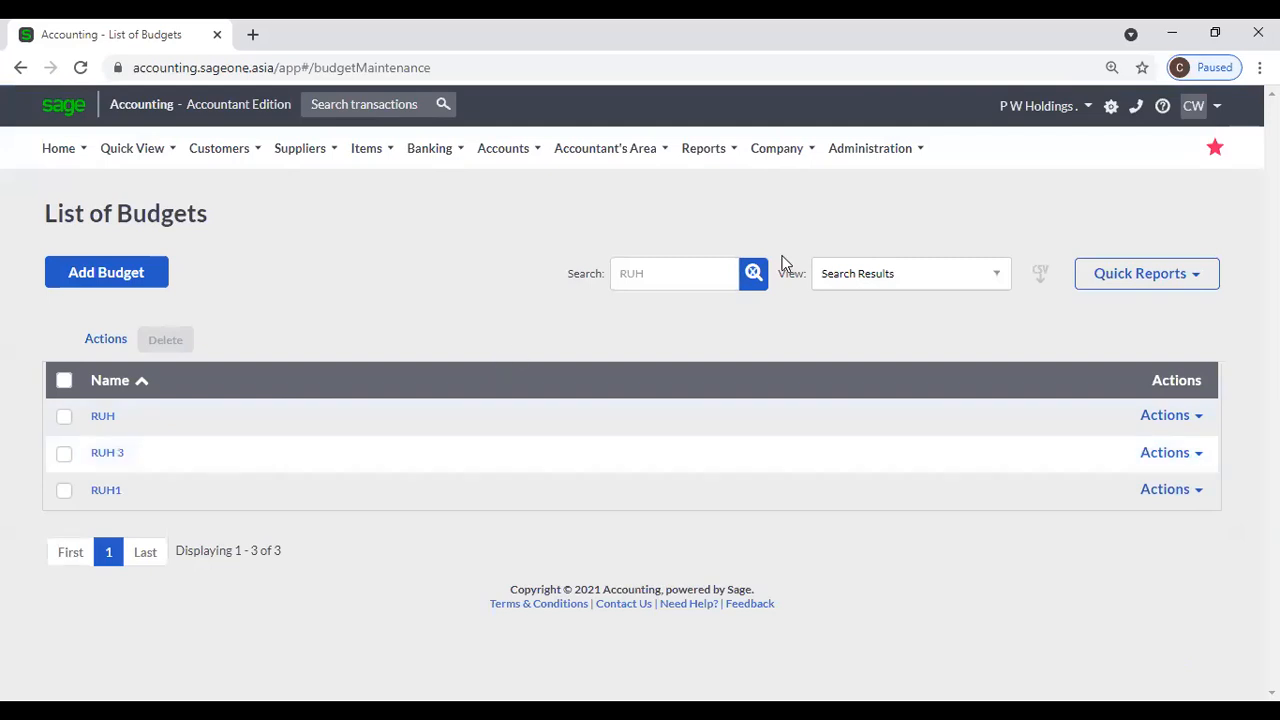
left_click(753, 273)
Open the User Task Dashboard from the company's user task management.
mouse_move(784, 130)
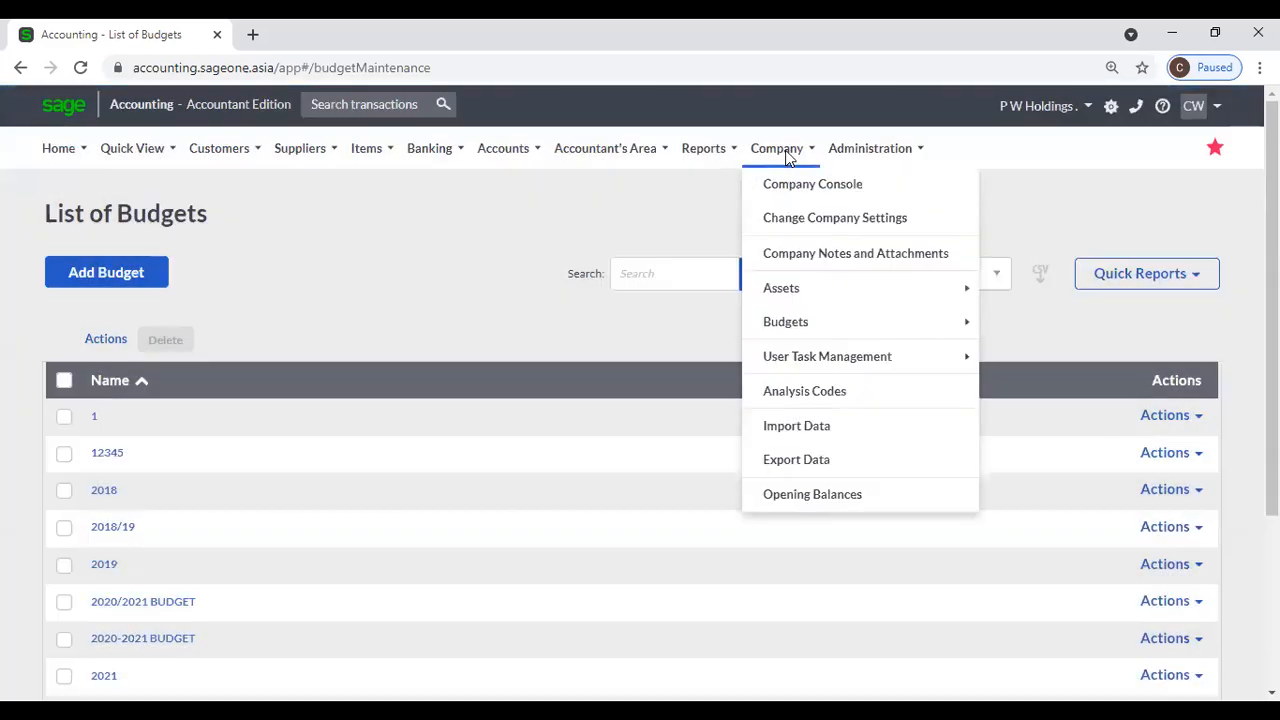
mouse_move(786, 341)
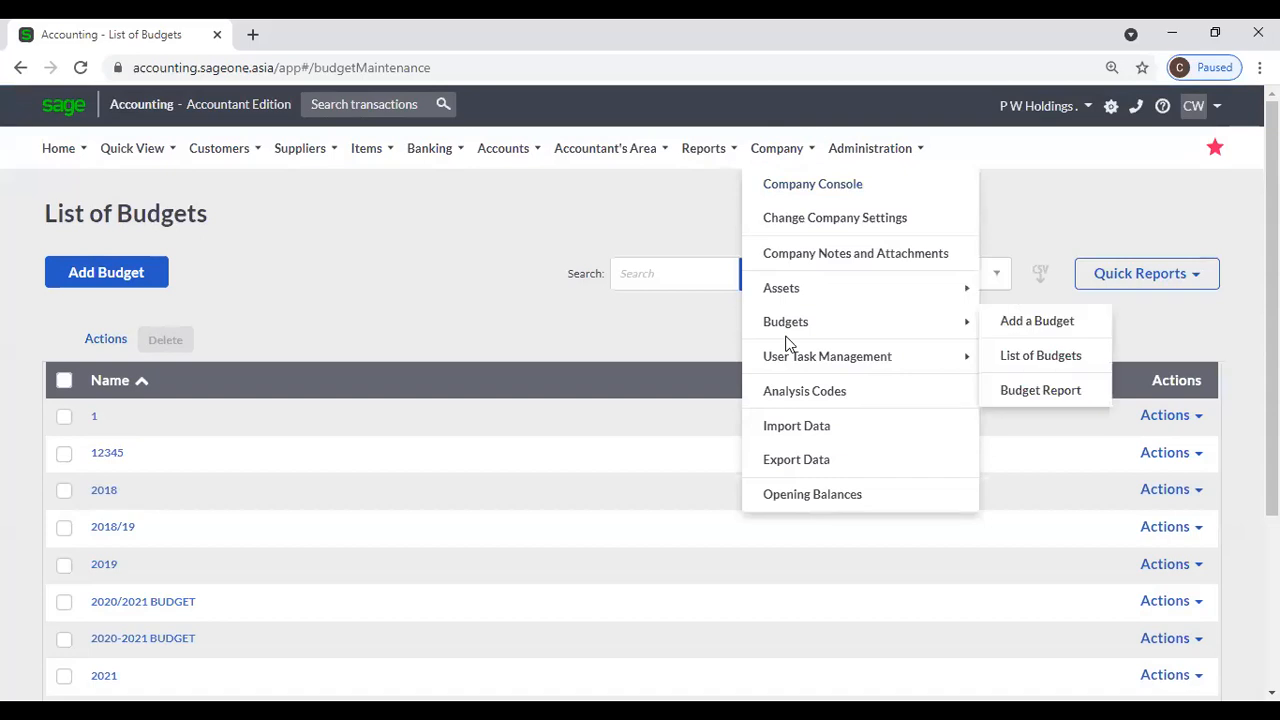
mouse_move(789, 365)
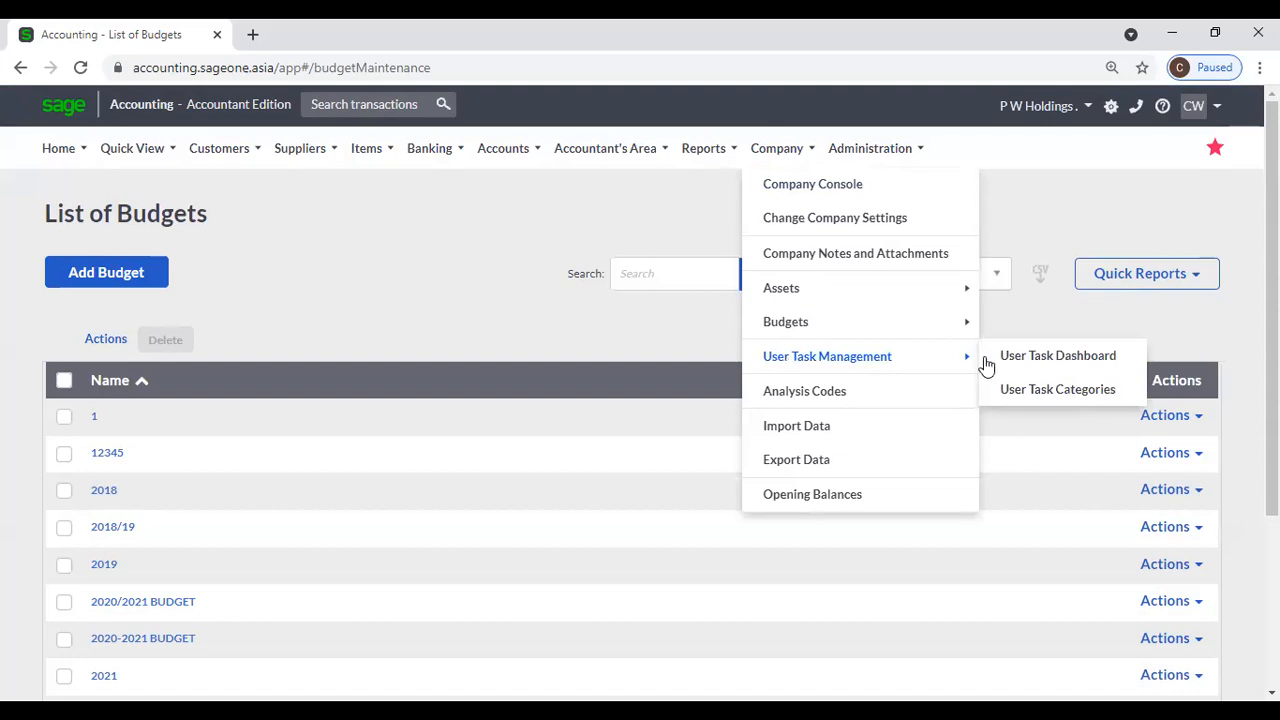
left_click(1033, 360)
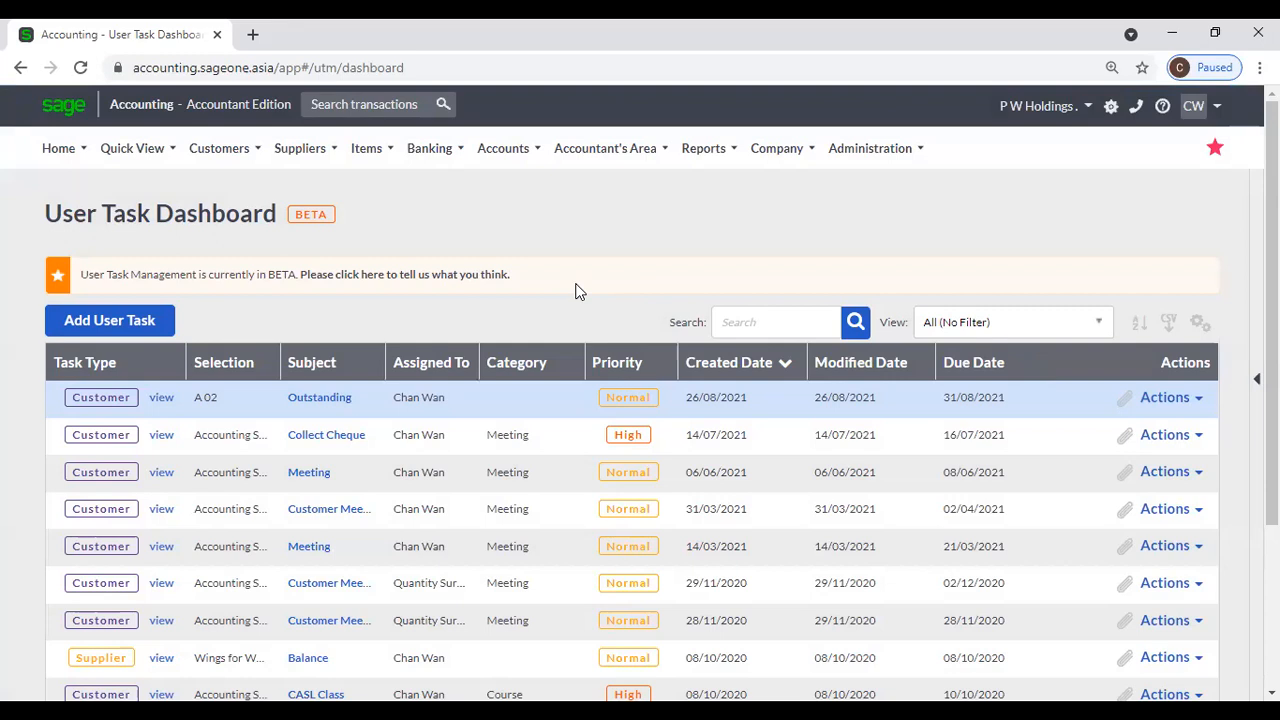
Start a new user task with the subject Payment Collection and the due date 15/10/2021.
left_click(93, 322)
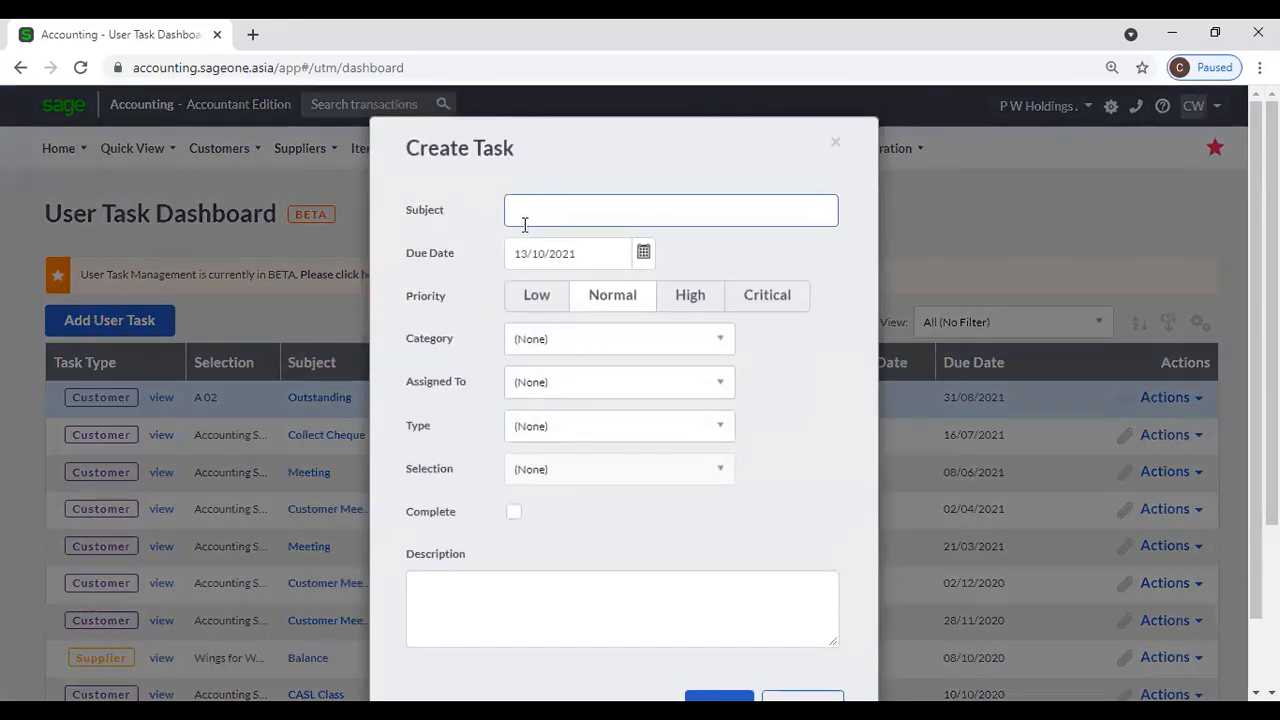
type("Payment Collection")
key("Tab")
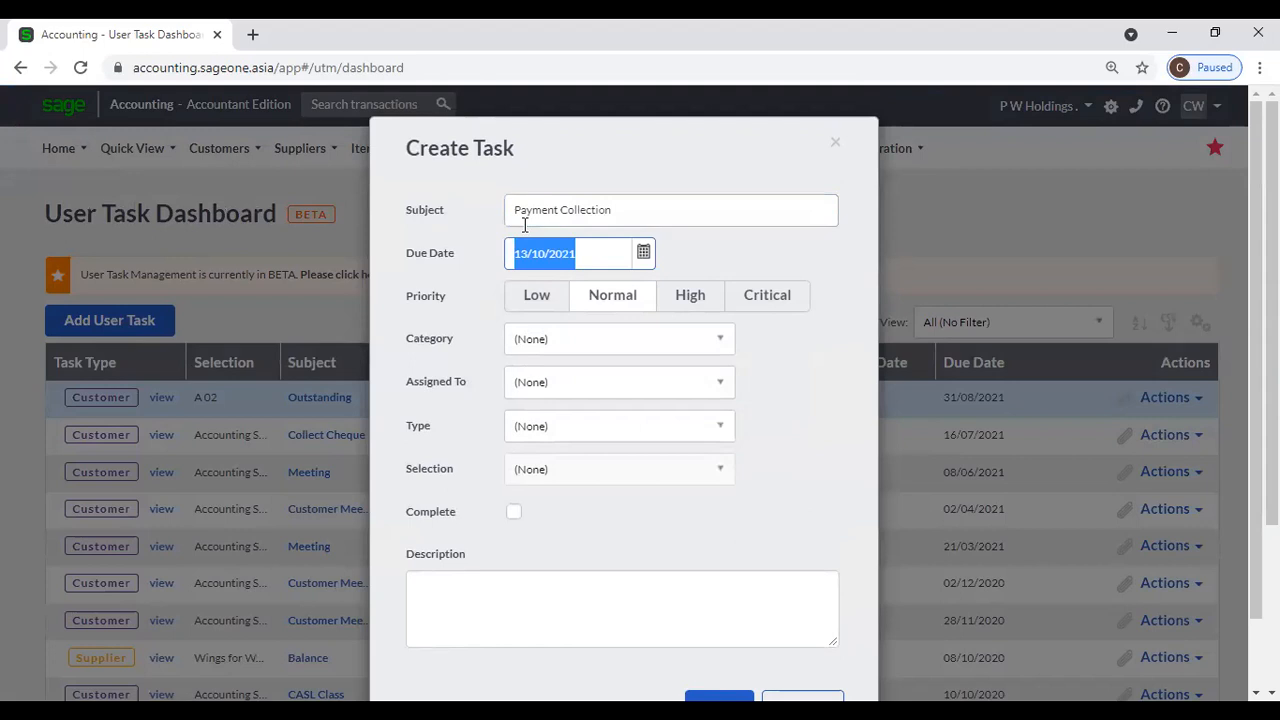
left_click(645, 252)
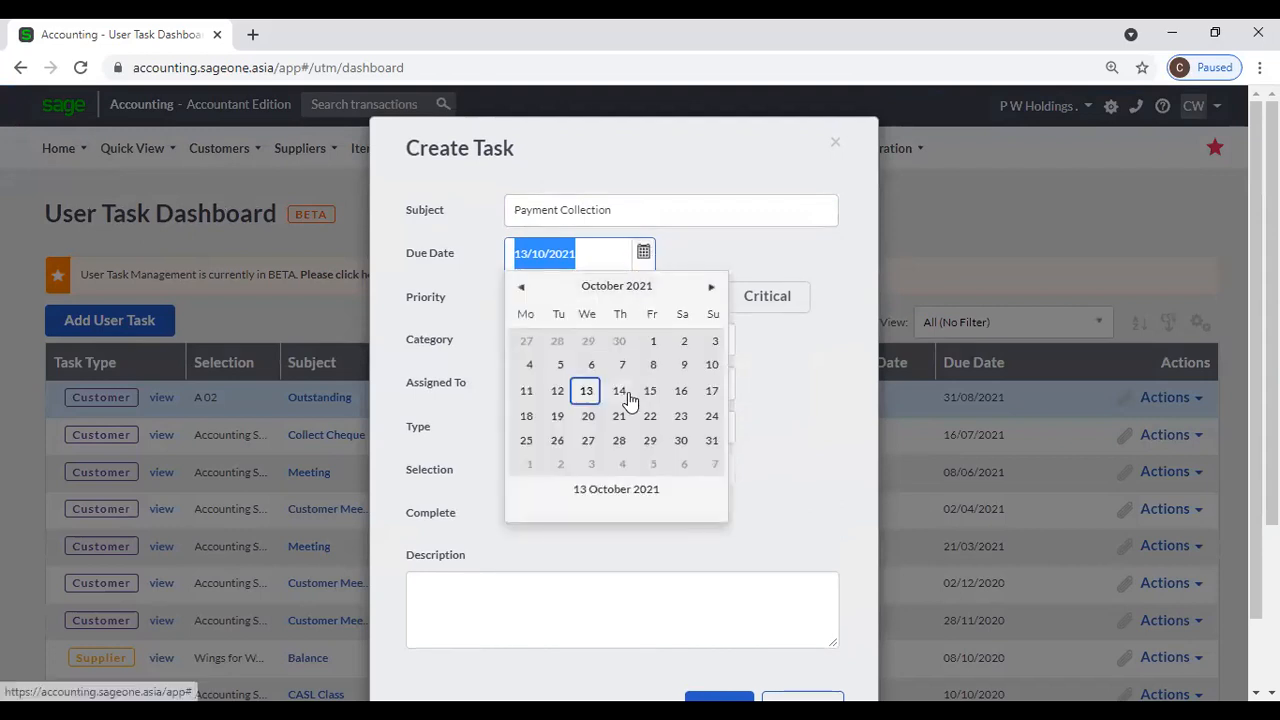
left_click(651, 393)
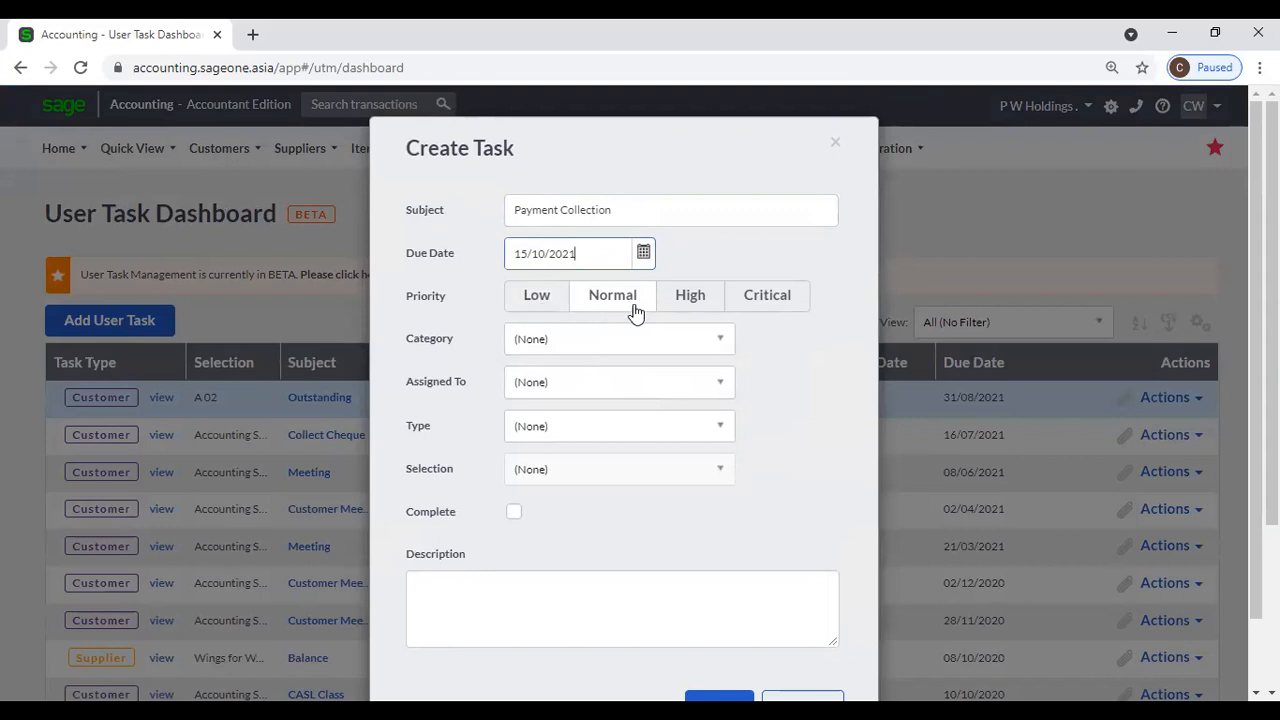
Change the task's subject to Customer Meeting and set its category to Meeting.
left_click(712, 343)
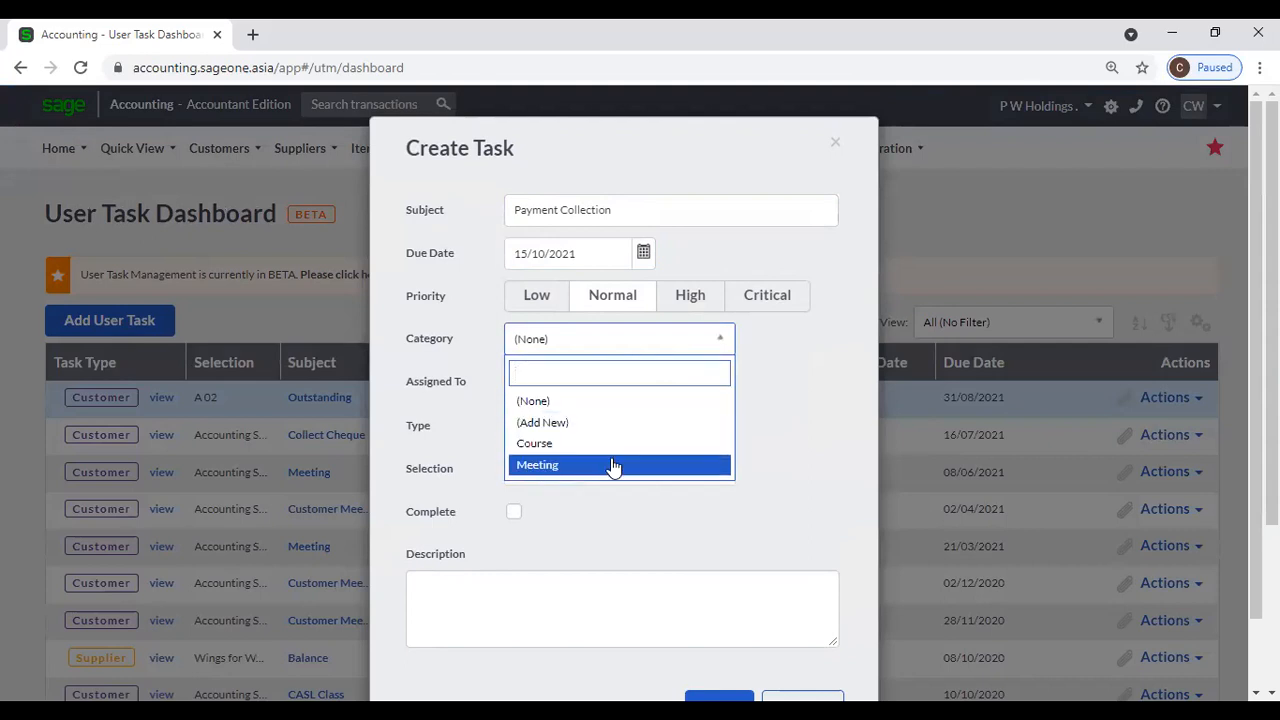
left_click(613, 215)
left_click_drag(643, 210, 460, 215)
type("C")
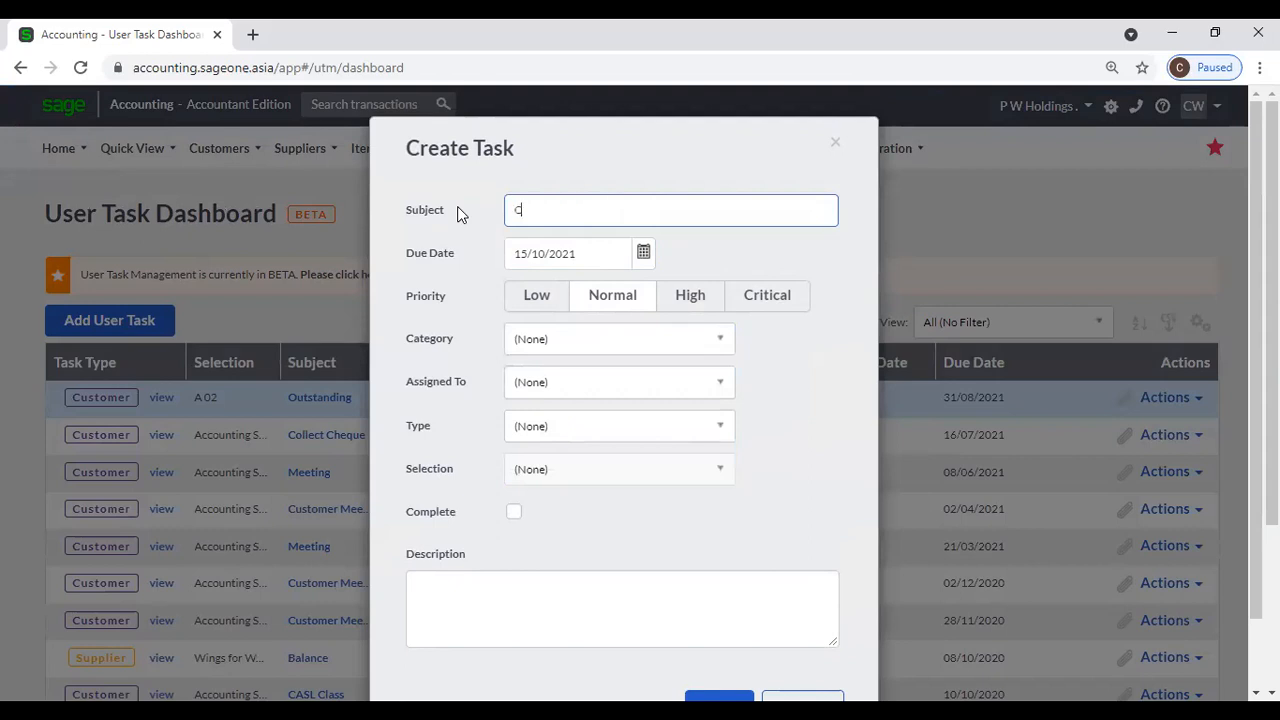
type("ustomer Meeting")
left_click(575, 384)
left_click(565, 345)
left_click(564, 345)
left_click(573, 467)
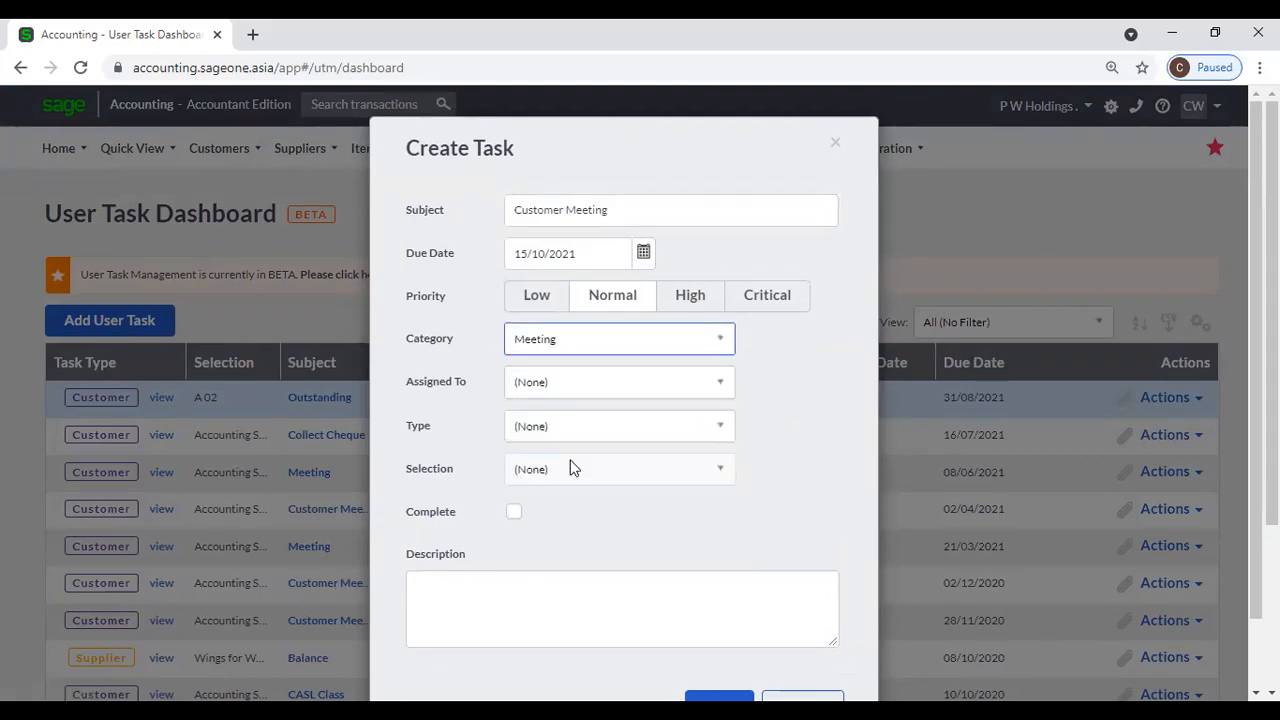
Assign the task to the first listed user and link it to customer A 02 using the Customer type.
left_click(573, 393)
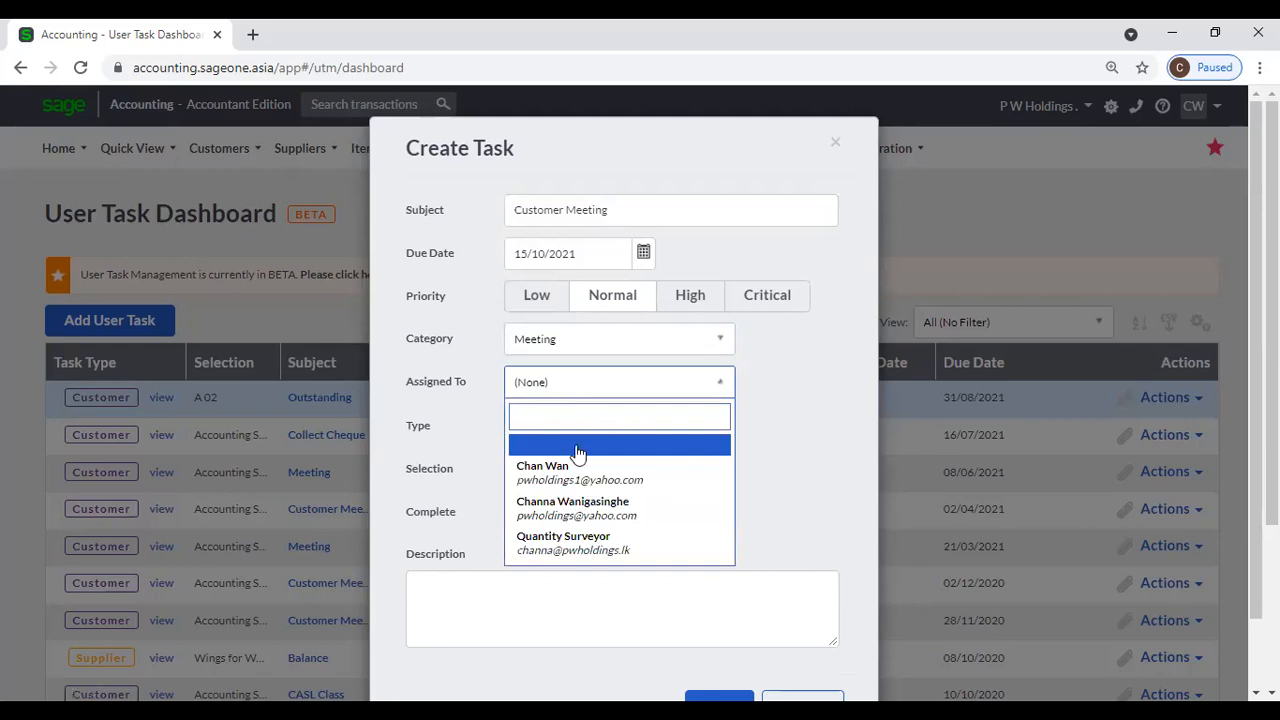
left_click(579, 477)
left_click(560, 428)
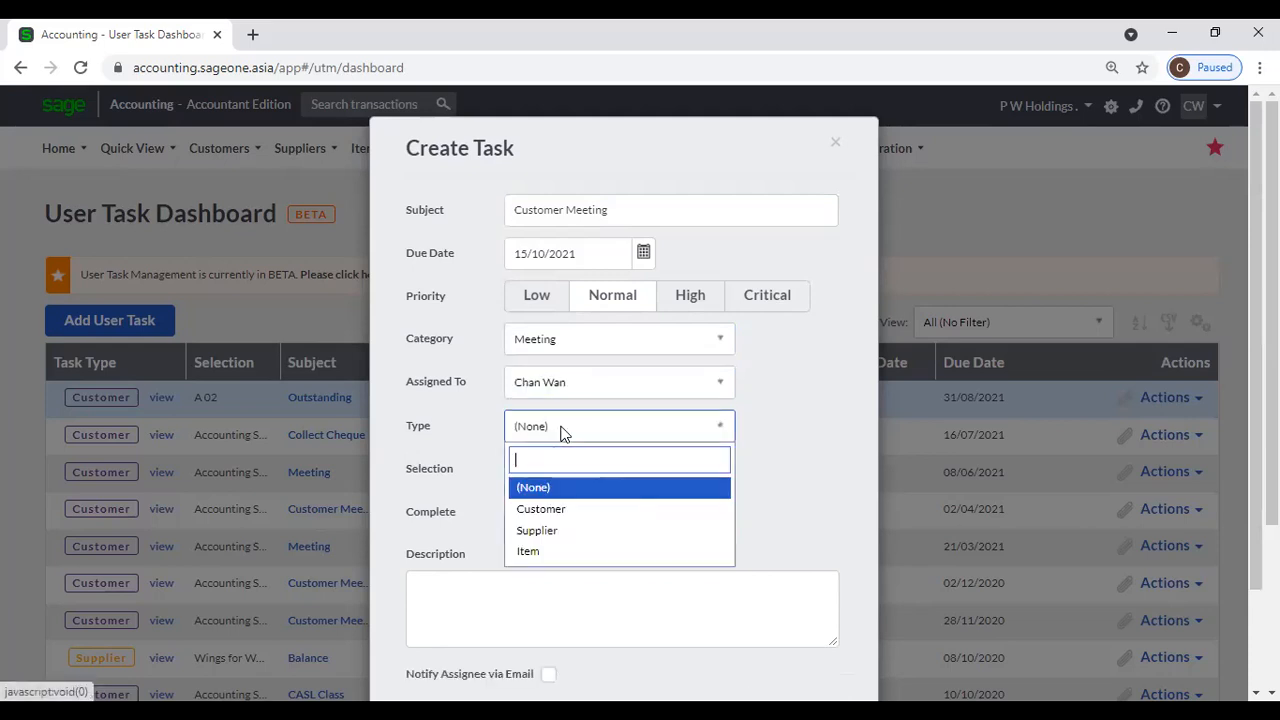
left_click(560, 510)
left_click(563, 474)
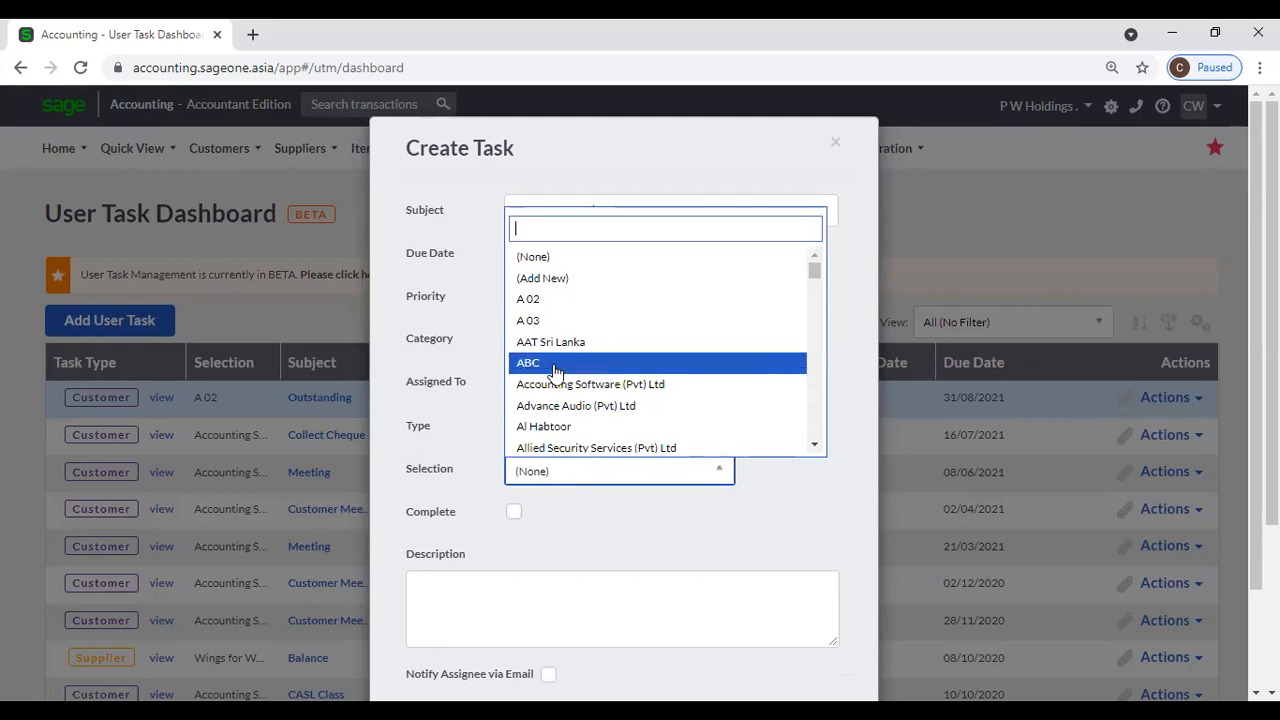
left_click(545, 305)
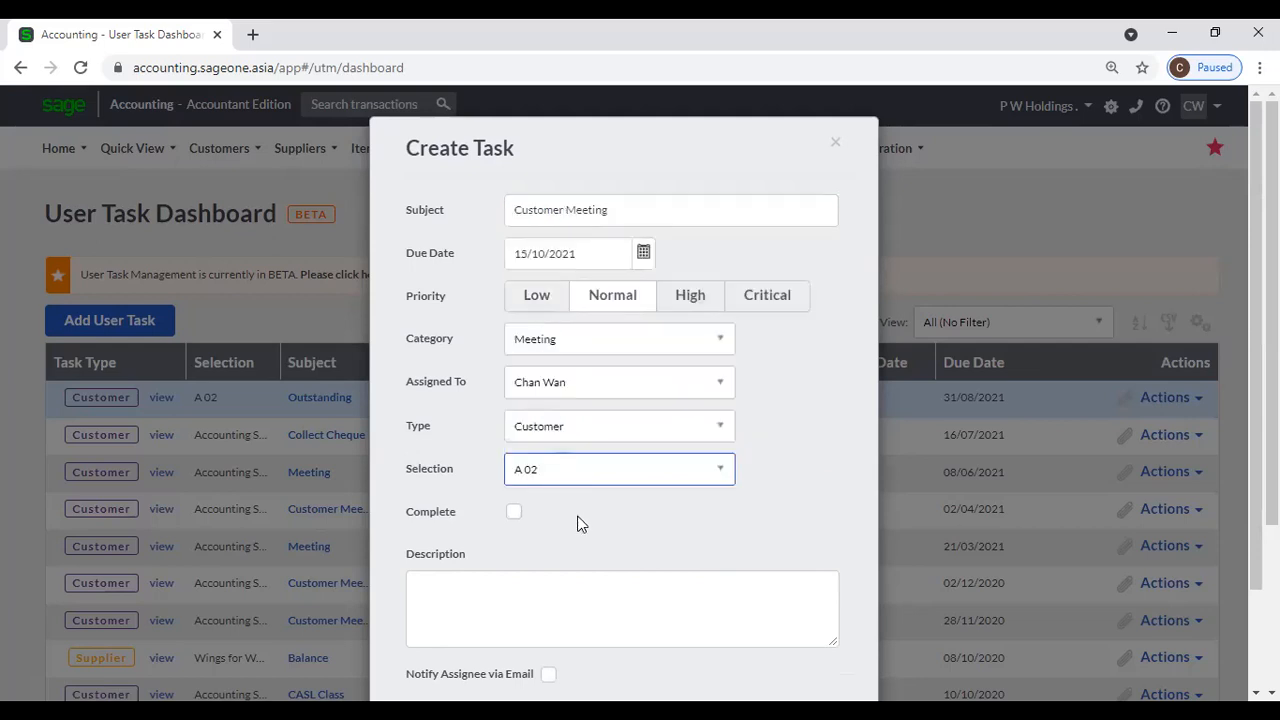
Leave the description empty, enable e-mail notification of the assignee, and save the task.
scroll(577, 523, "down", 1)
left_click(506, 469)
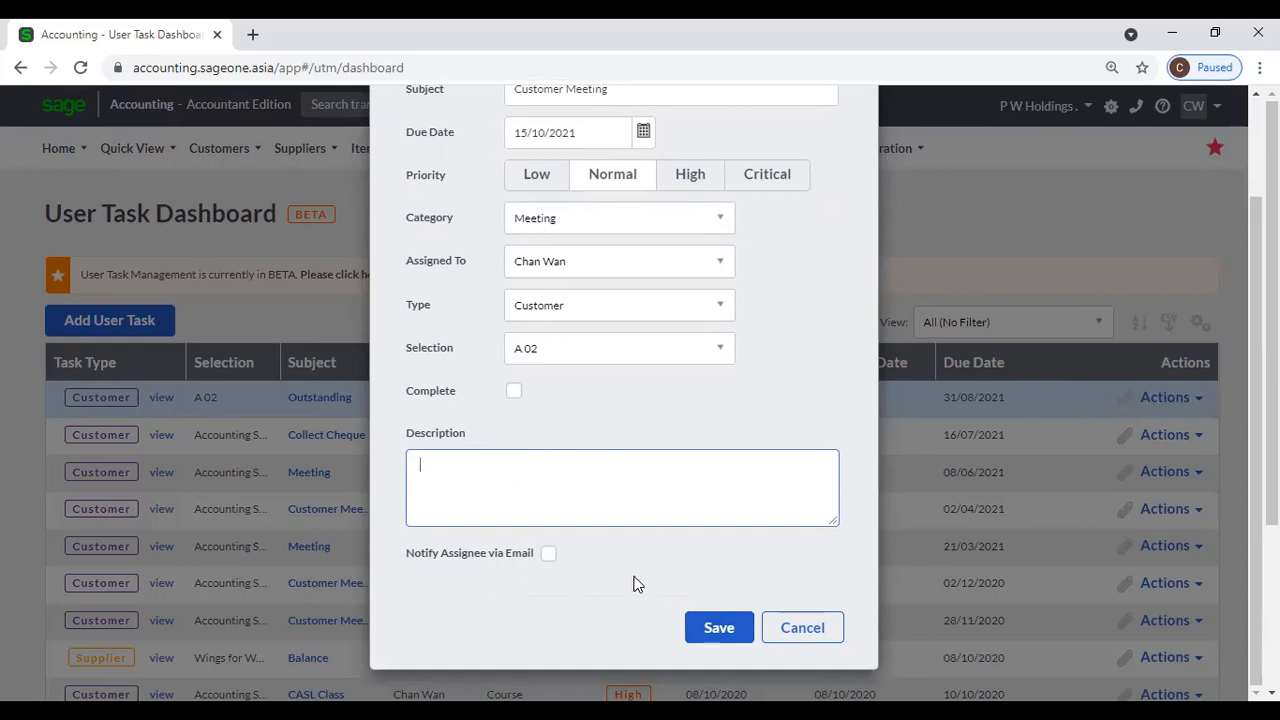
scroll(636, 584, "up", 1)
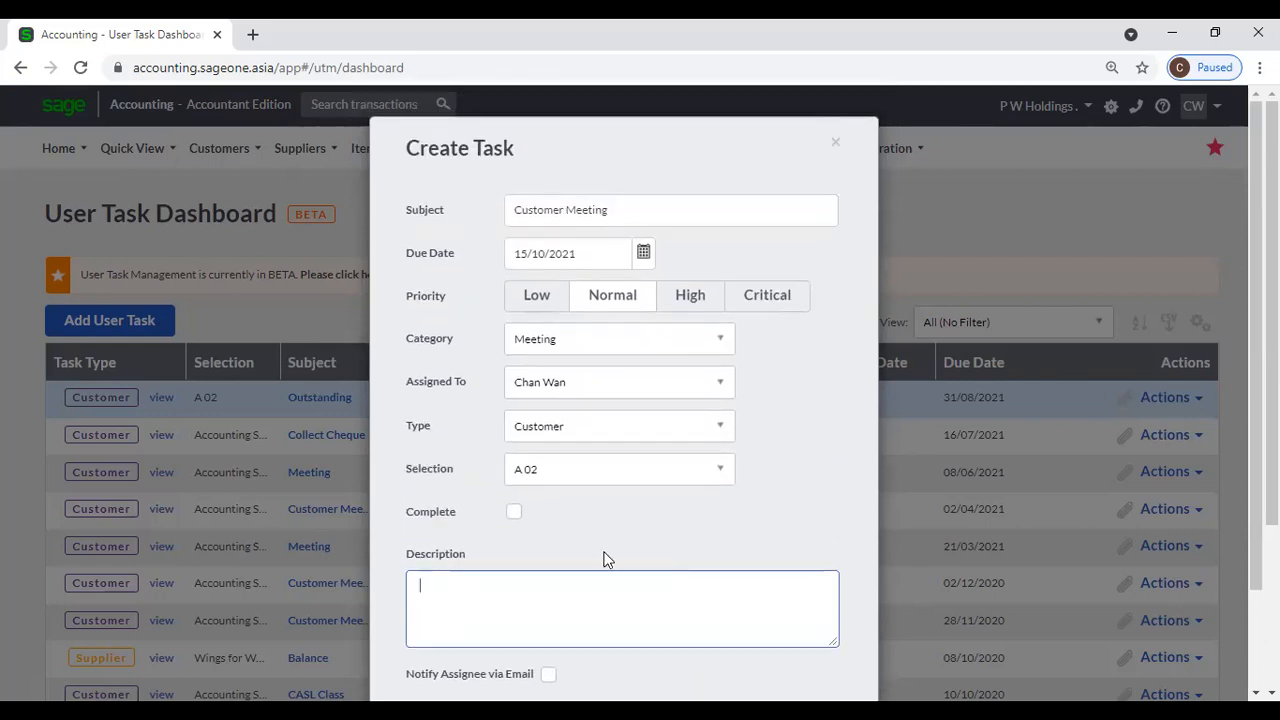
left_click(550, 676)
scroll(750, 550, "down", 1)
left_click(716, 628)
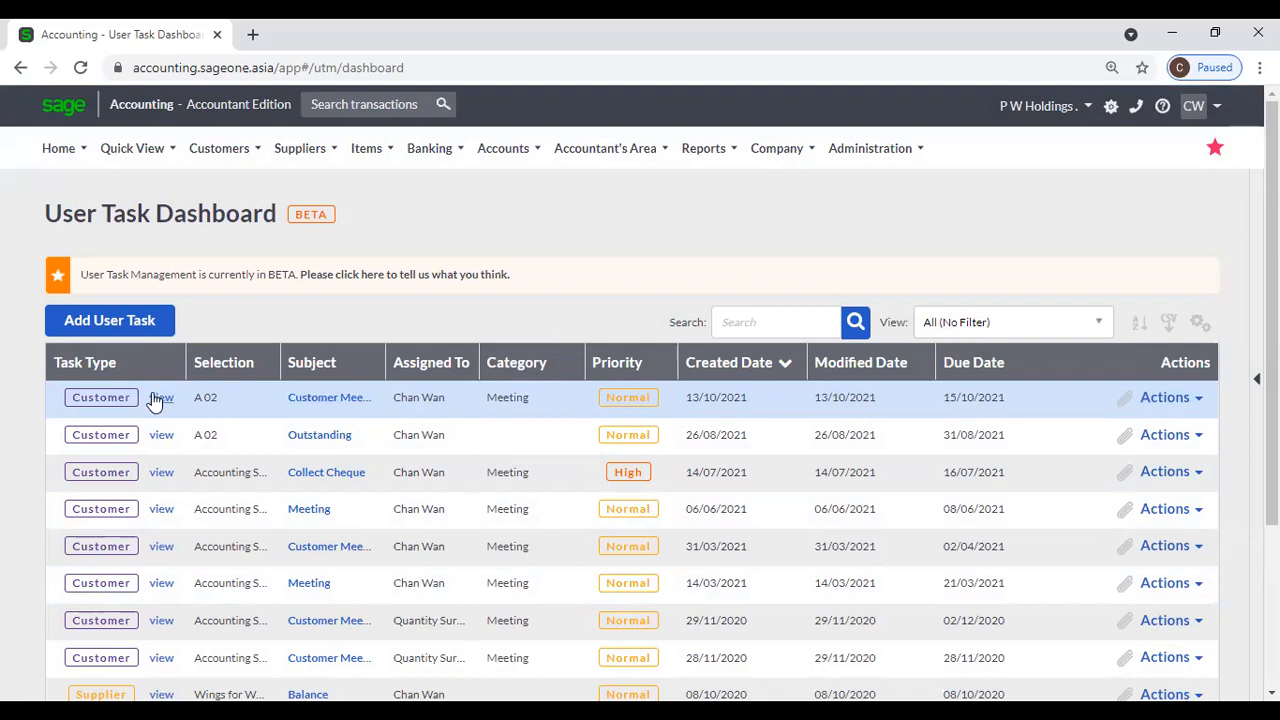
Check which actions are available for the new Customer Meeting task.
left_click(1200, 400)
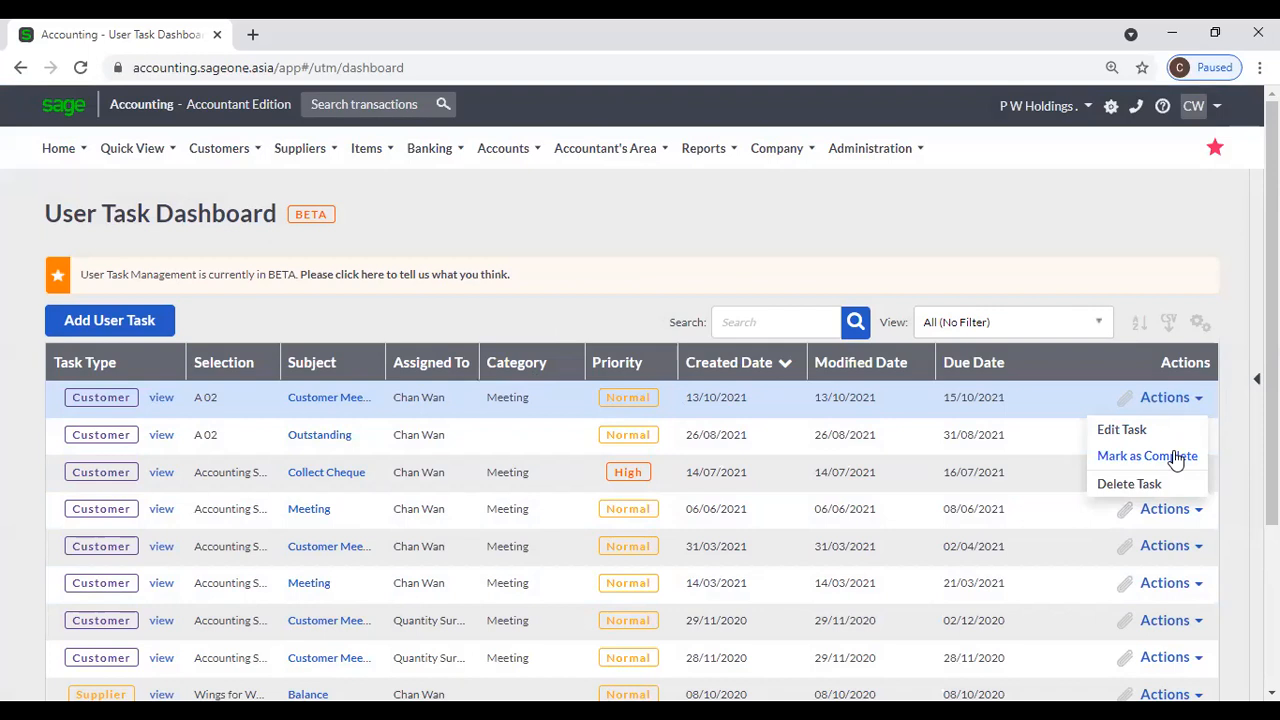
left_click(872, 263)
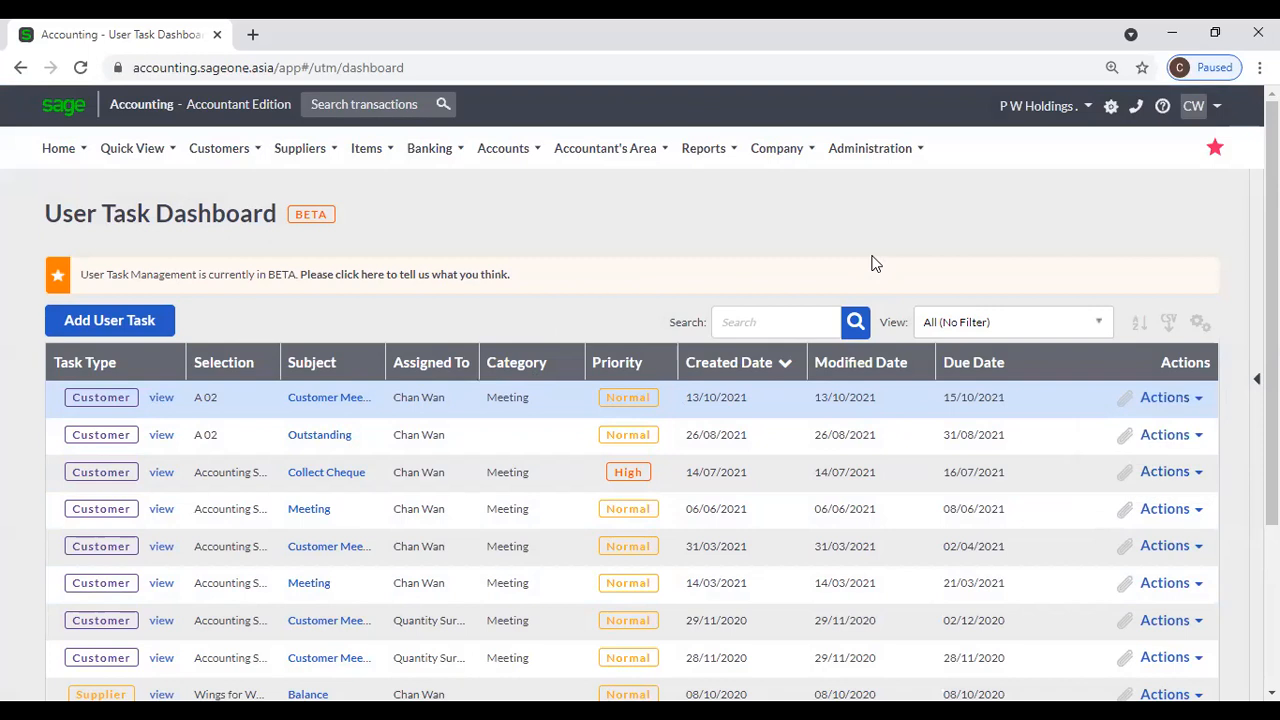
Open the user task categories and bring up a blank form for a new category.
mouse_move(778, 150)
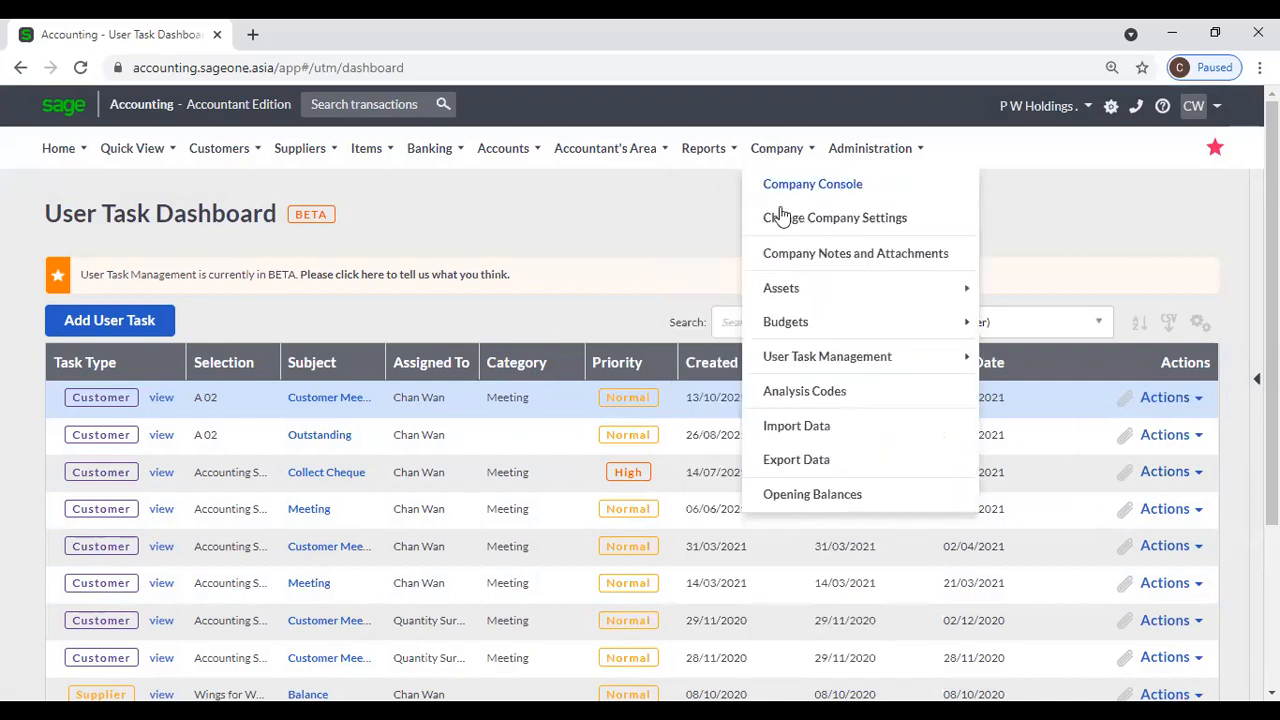
mouse_move(808, 350)
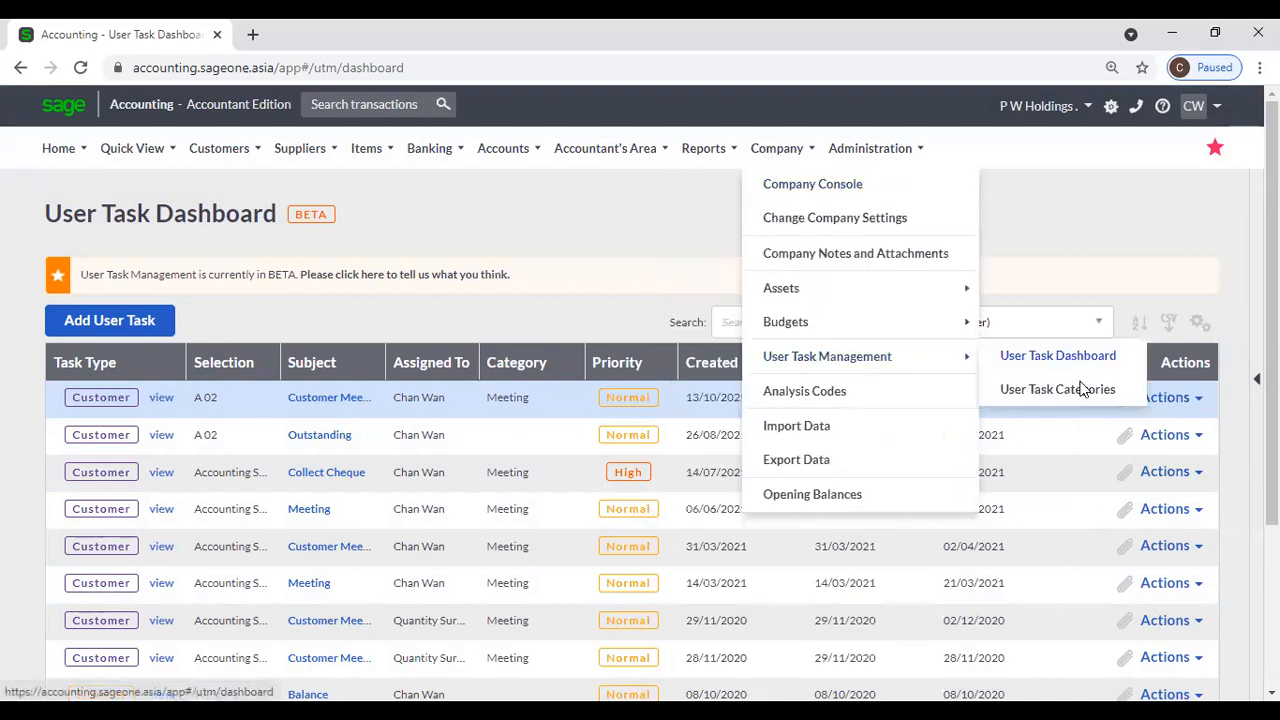
left_click(1082, 388)
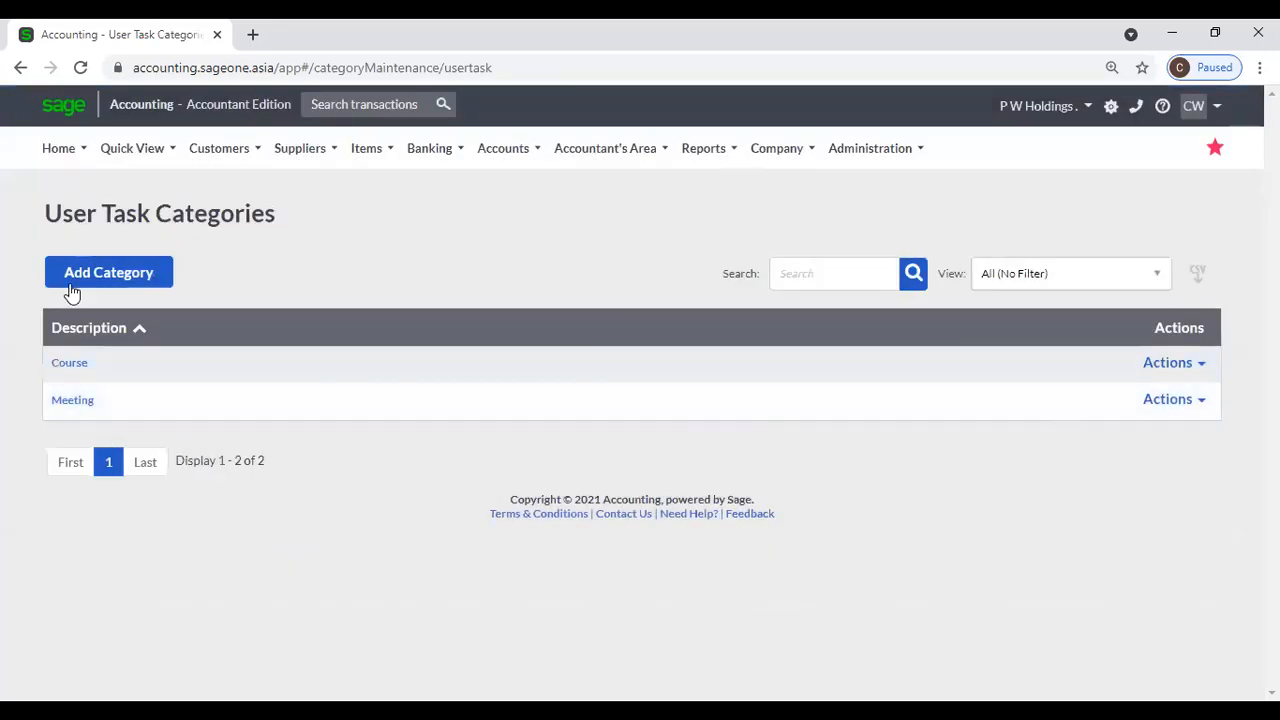
left_click(97, 270)
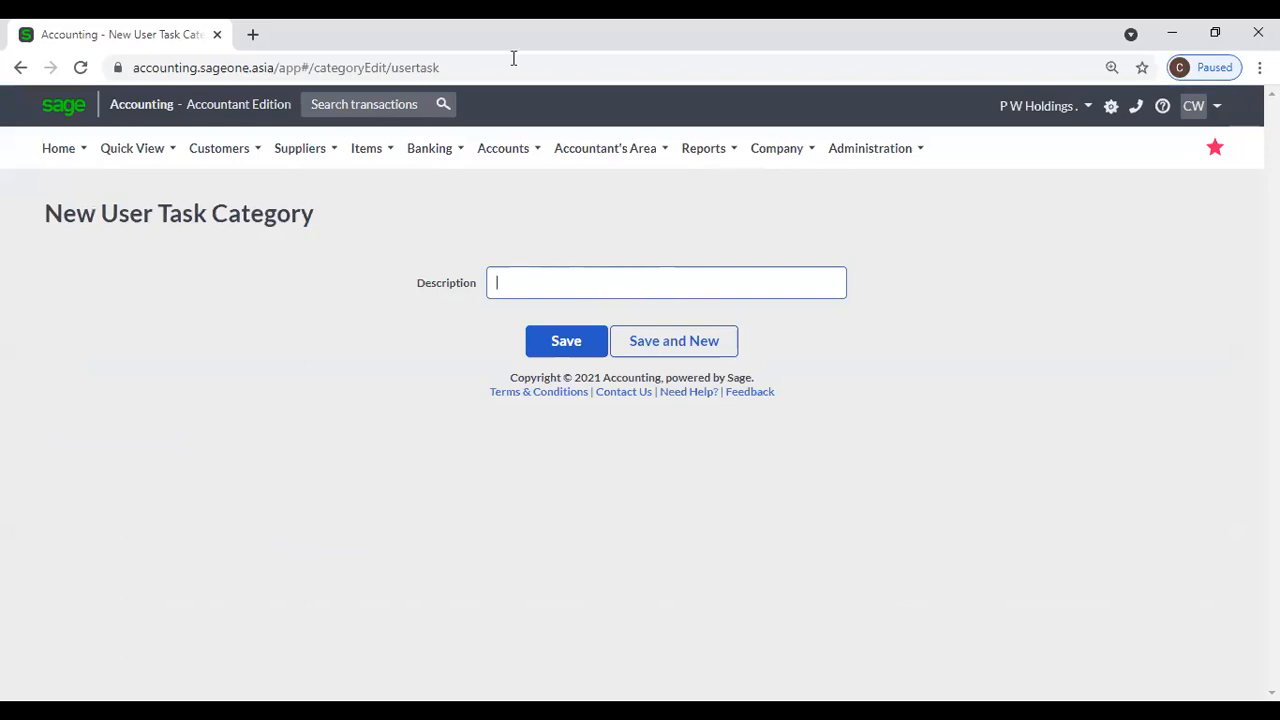
Leave the blank category form and open the company's analysis codes to review the Department categories.
left_click(20, 67)
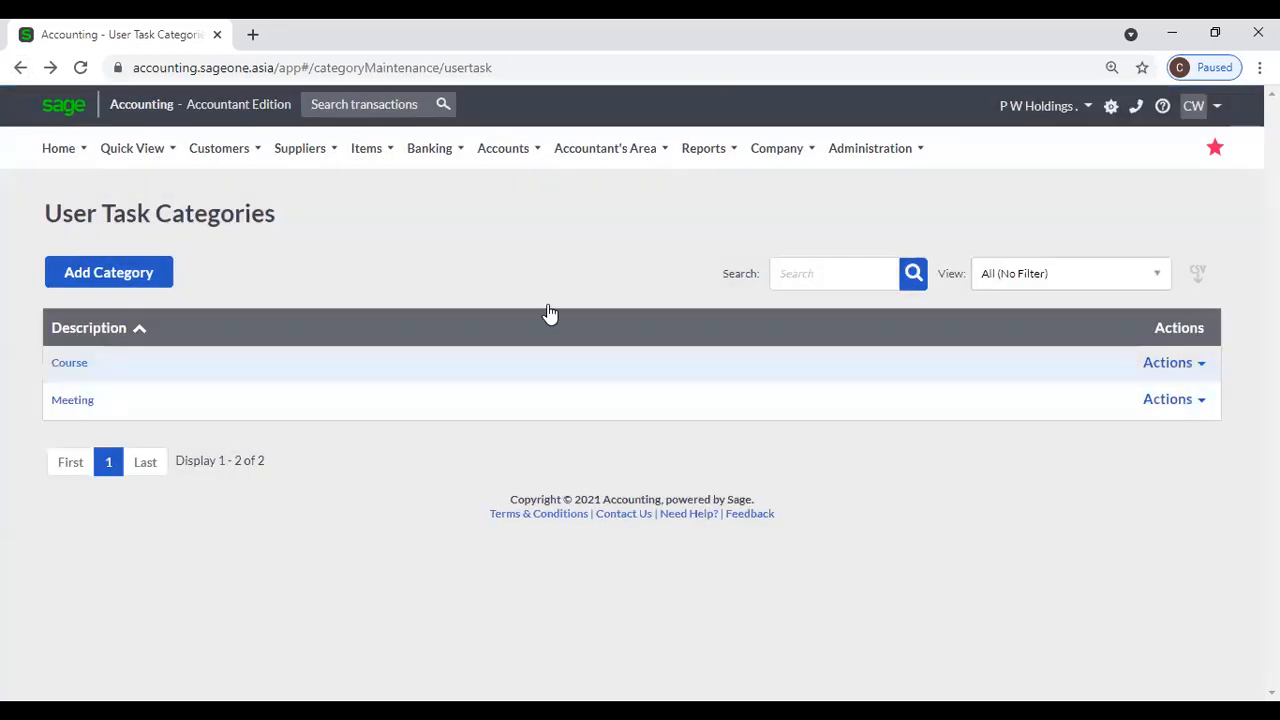
mouse_move(805, 148)
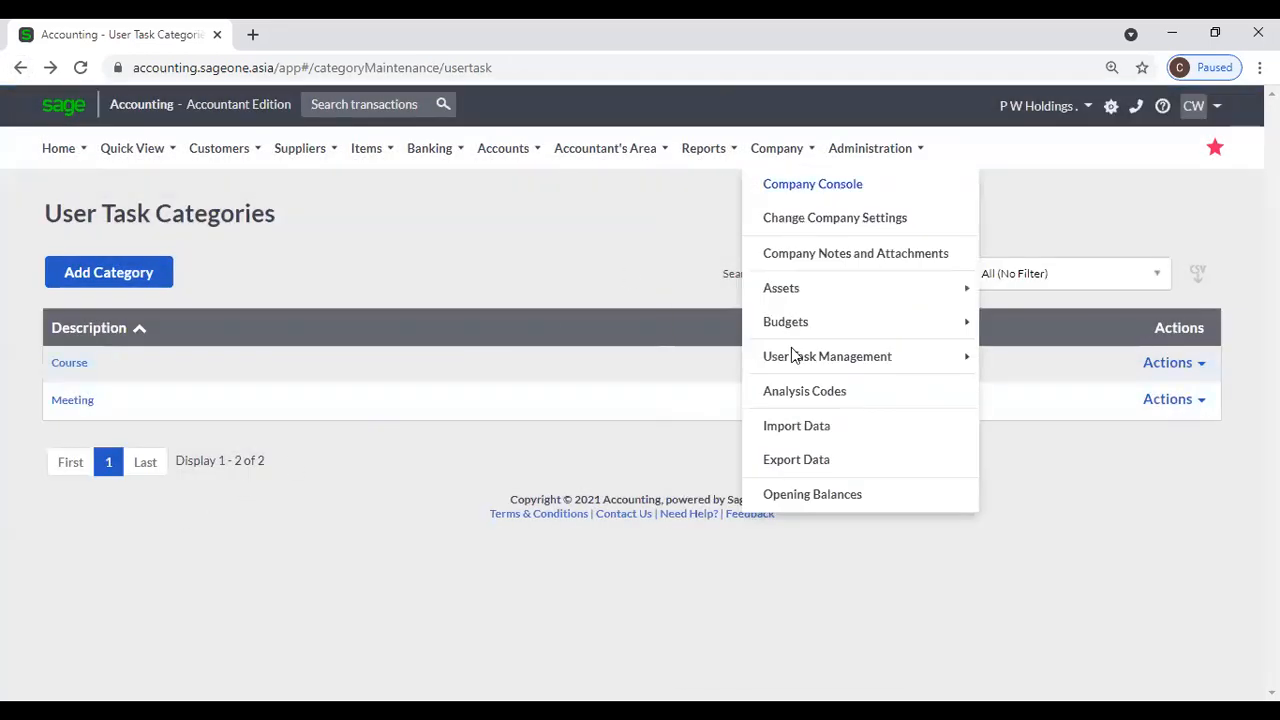
left_click(791, 390)
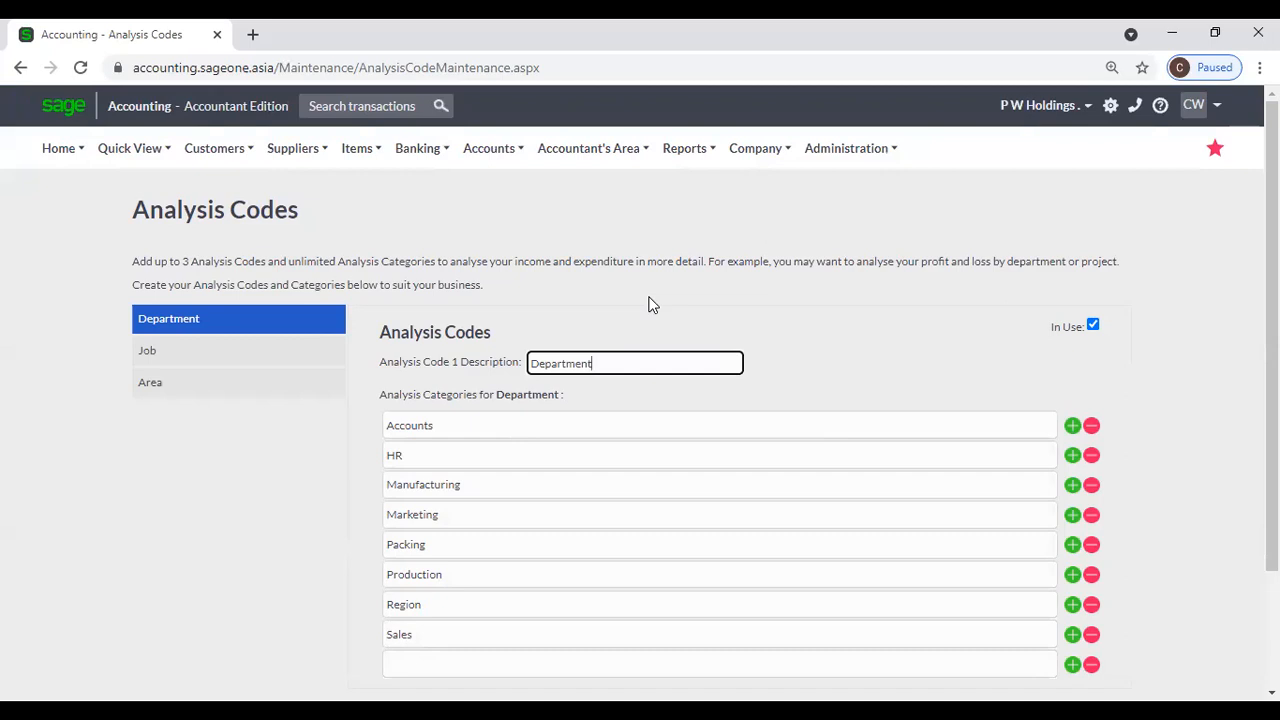
left_click(697, 319)
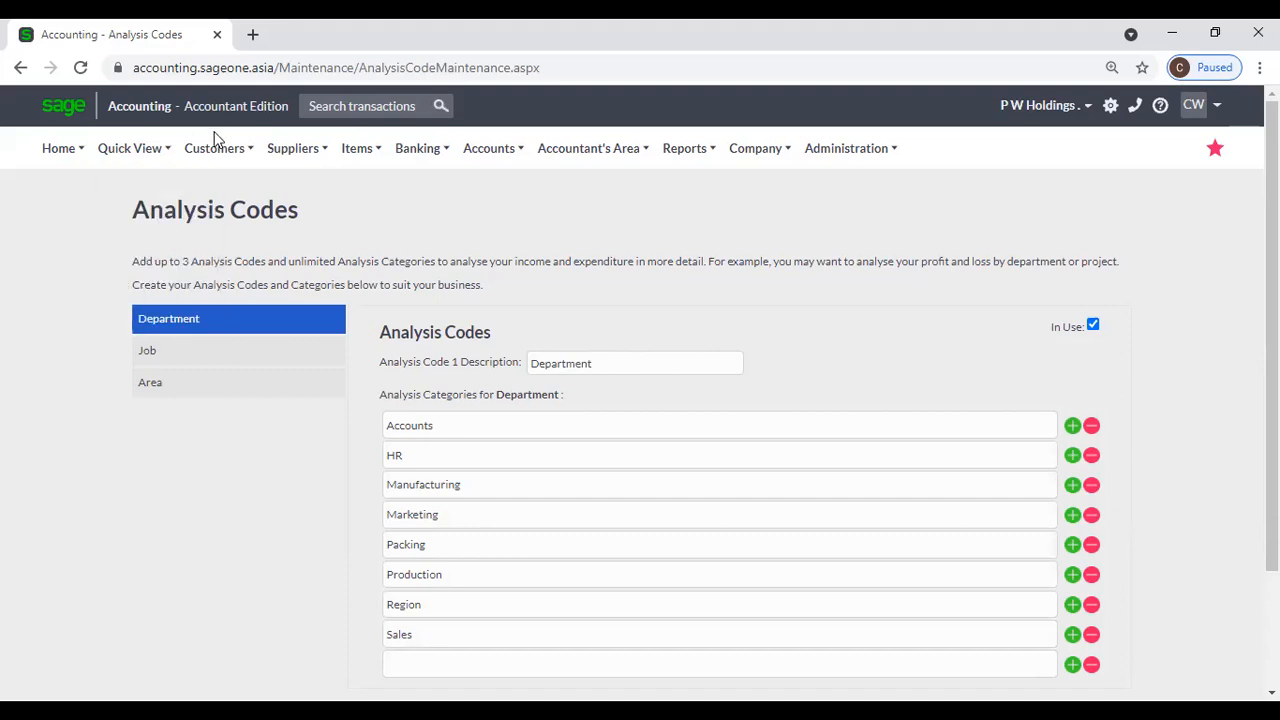
Go to the customer tax invoices and start a new blank tax invoice.
mouse_move(215, 172)
mouse_move(216, 245)
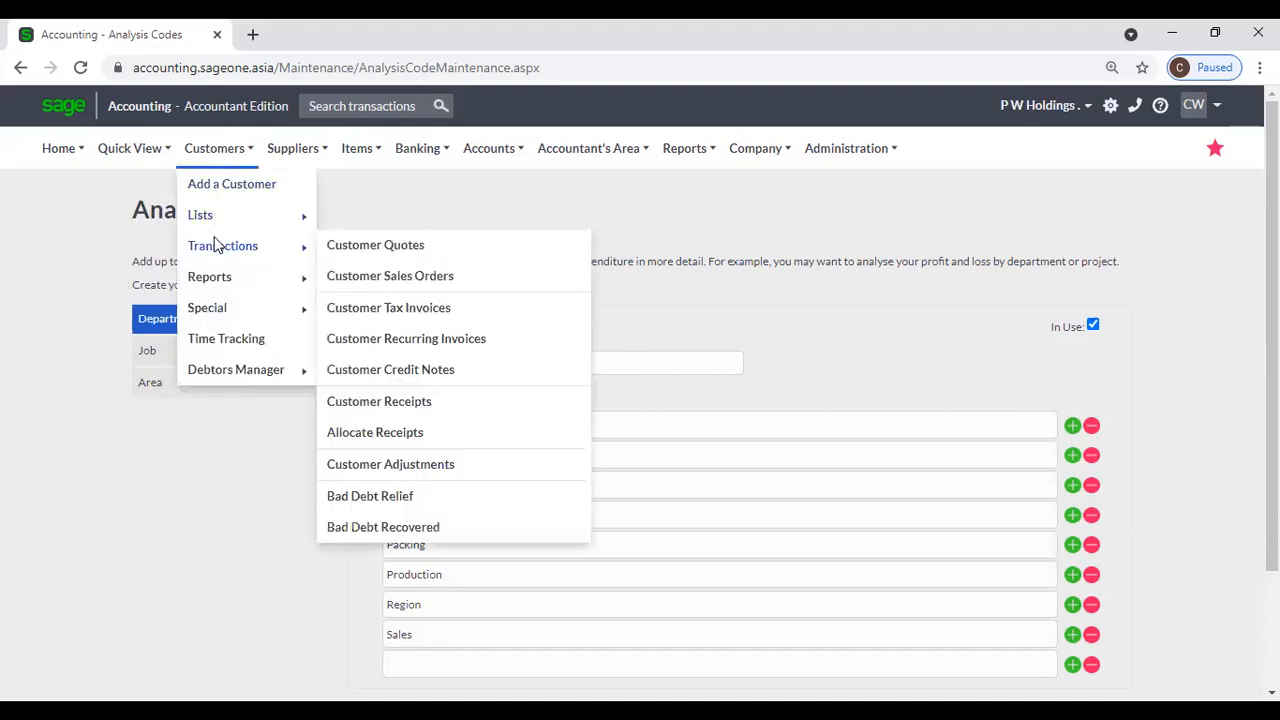
left_click(414, 316)
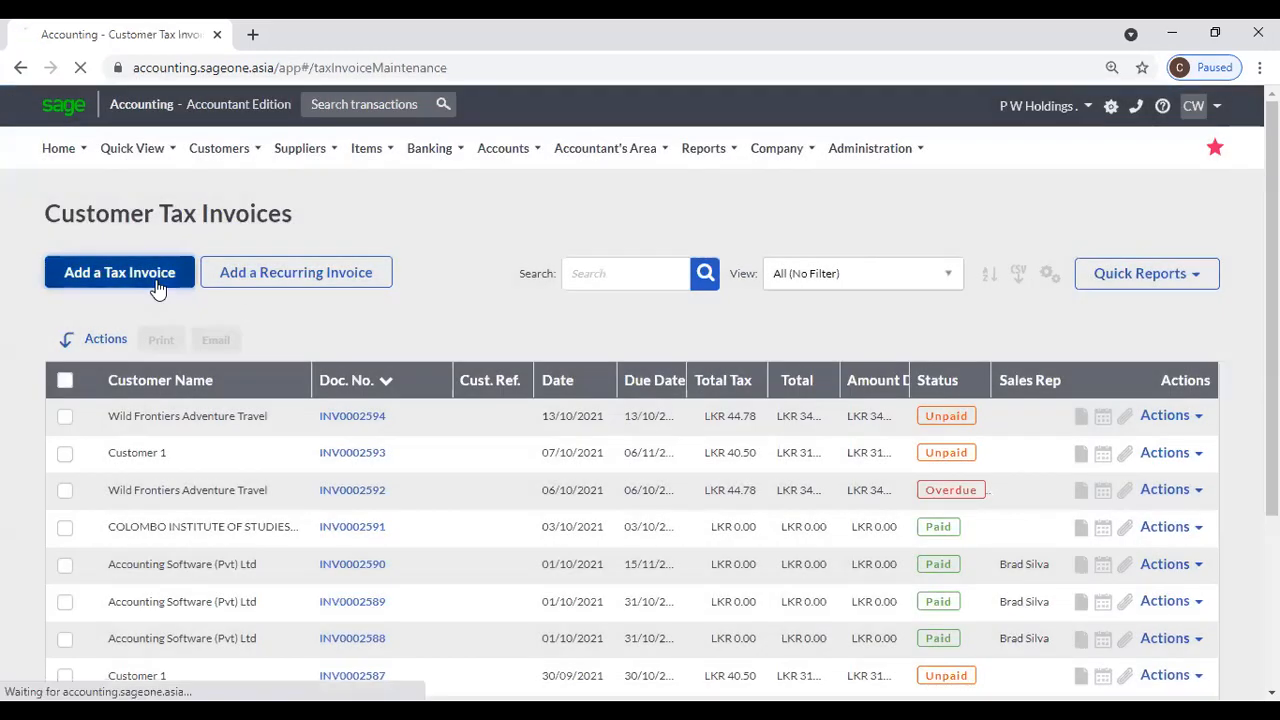
left_click(156, 283)
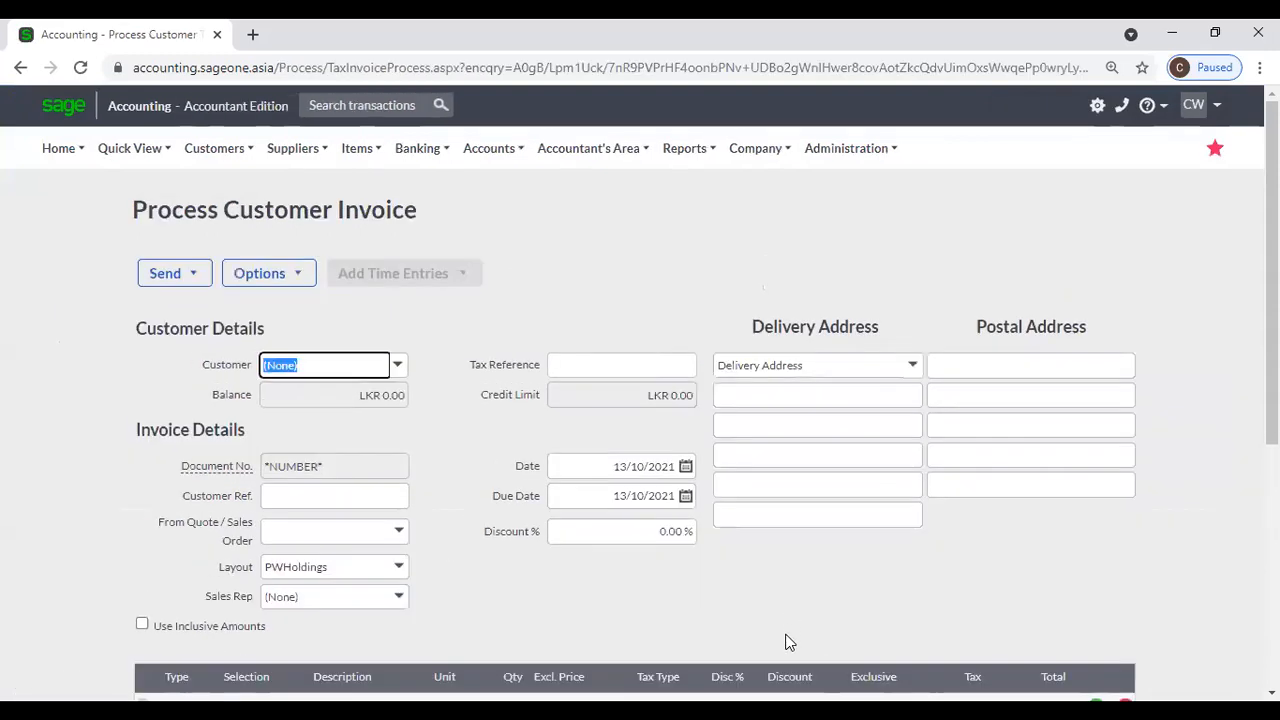
Check the Department and Job analysis fields on the first line of the new invoice.
scroll(786, 636, "down", 3)
left_click(930, 515)
left_click(826, 425)
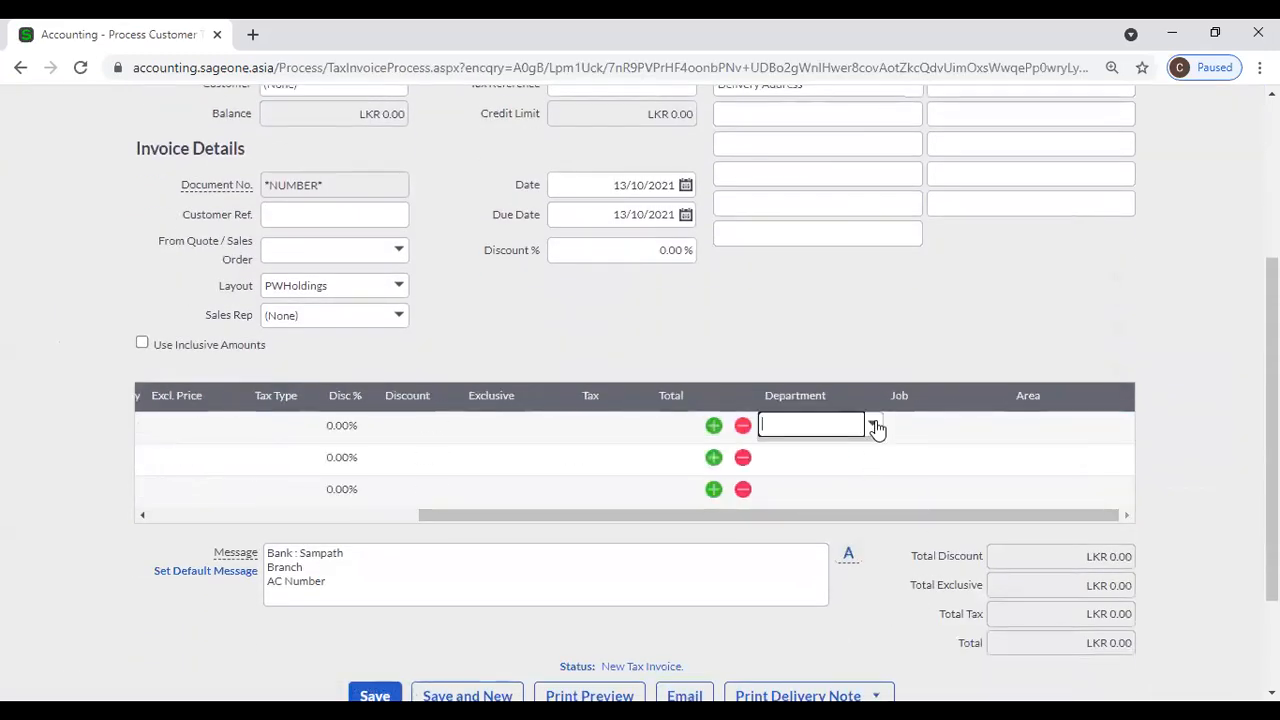
left_click(873, 426)
left_click(896, 425)
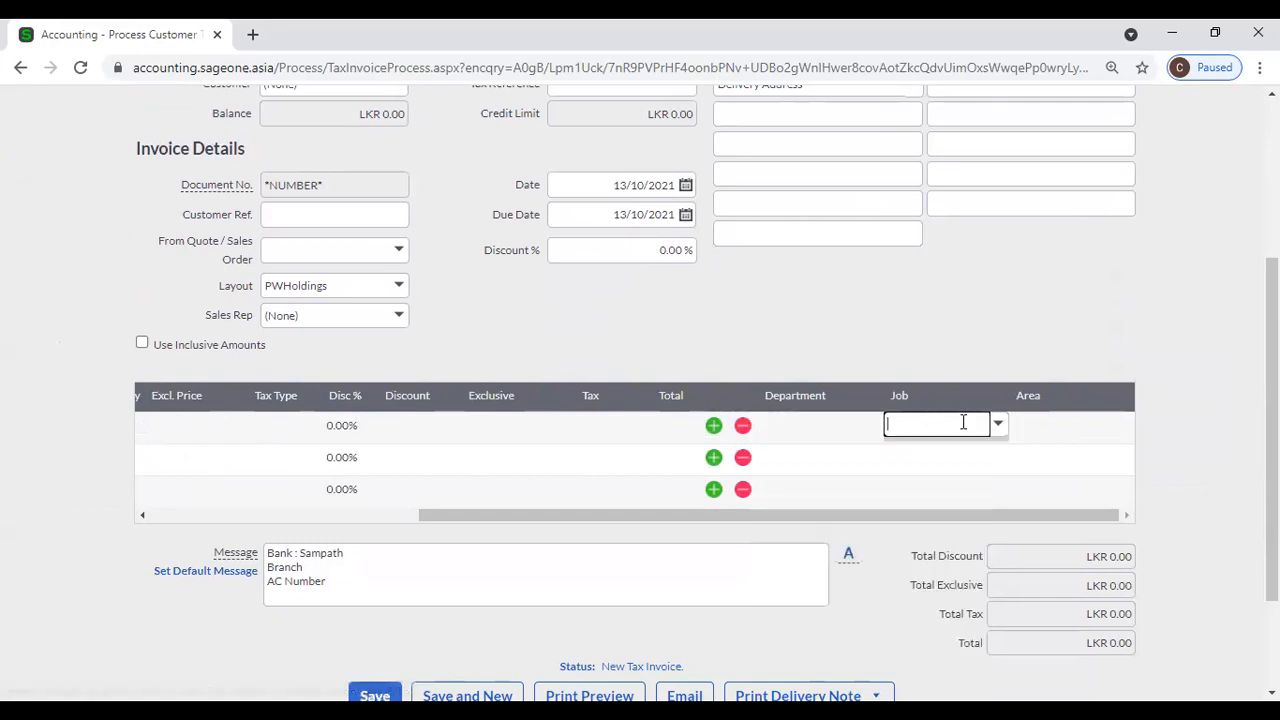
left_click(997, 426)
left_click(966, 362)
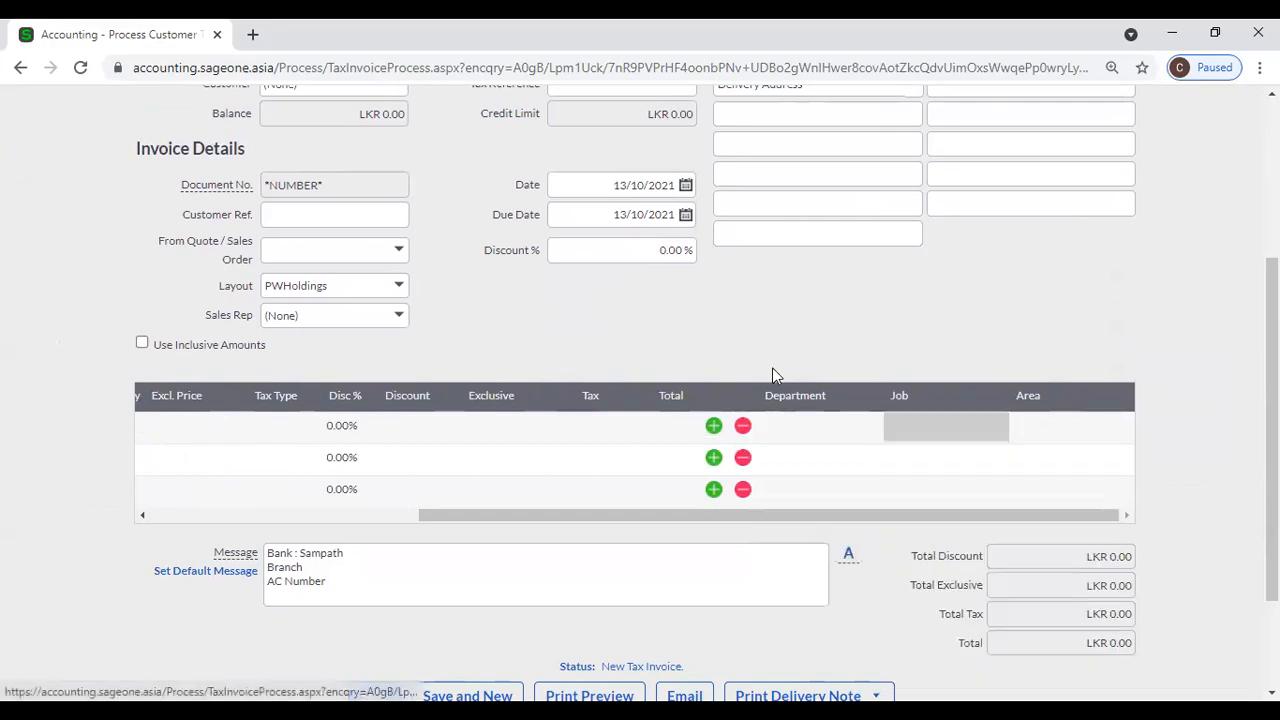
scroll(772, 367, "up", 3)
Open the Account Transactions report and check which departments it can be filtered by.
mouse_move(688, 148)
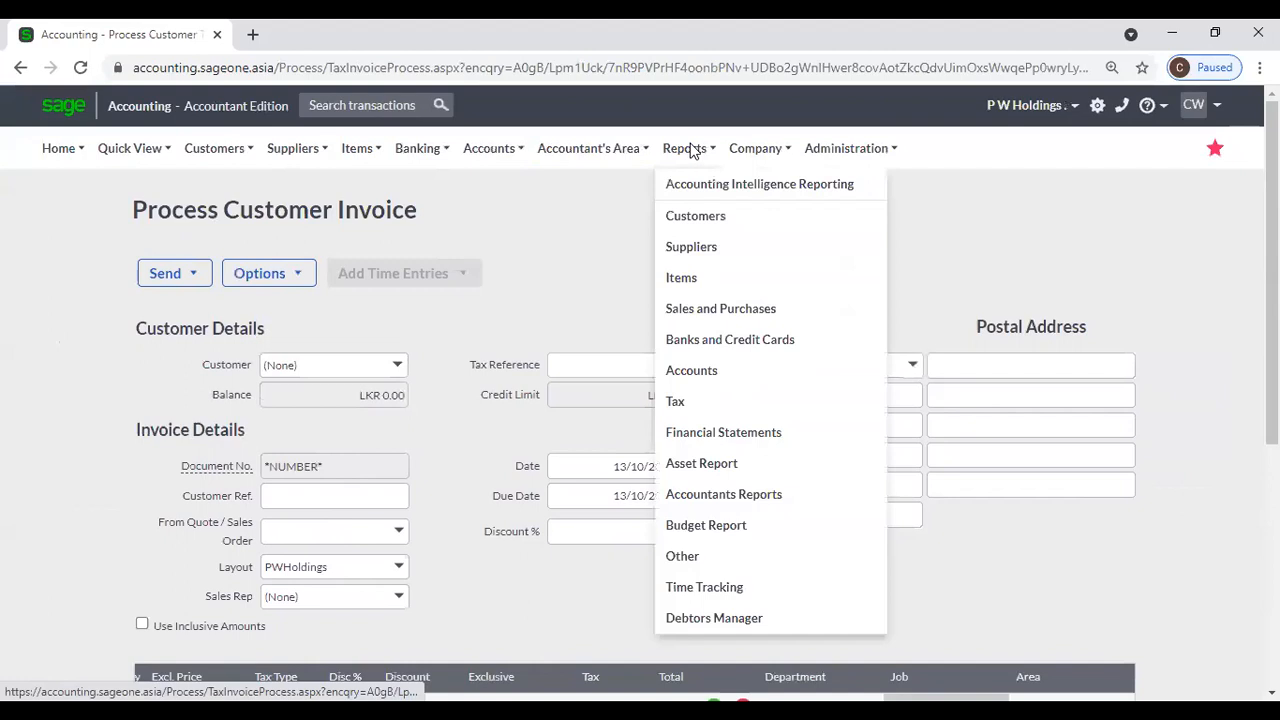
mouse_move(498, 155)
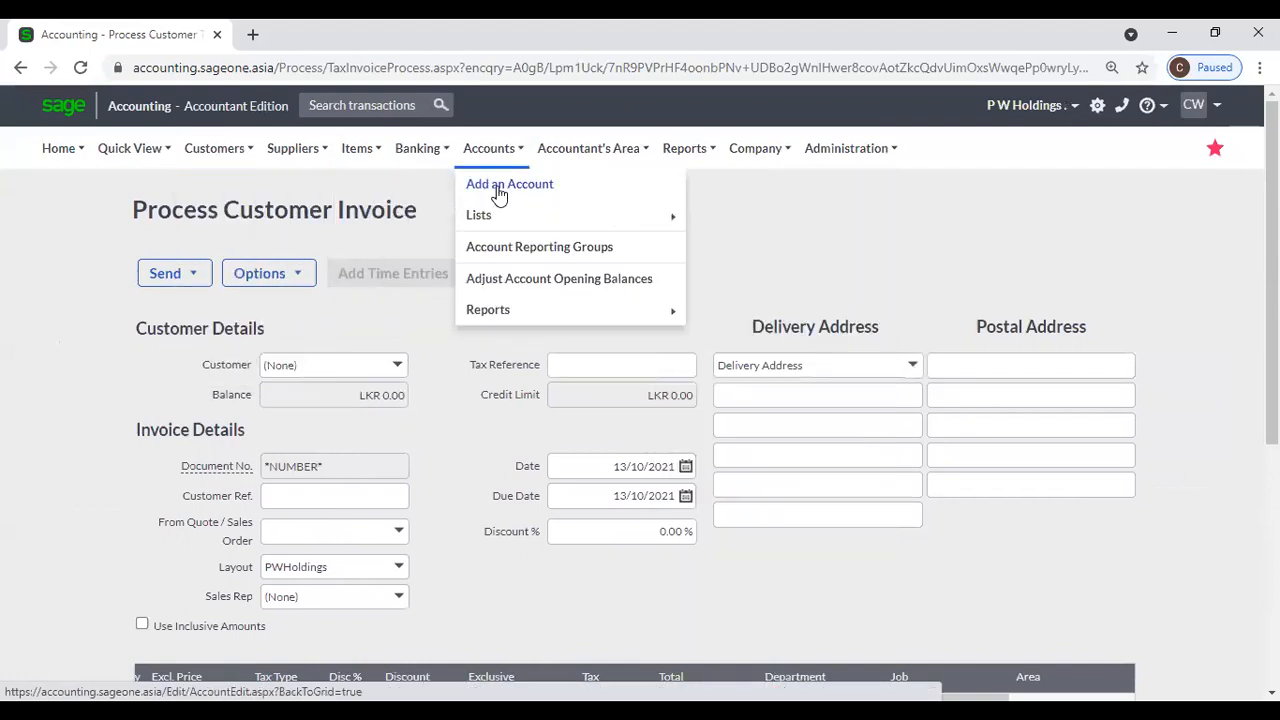
mouse_move(670, 310)
left_click(709, 342)
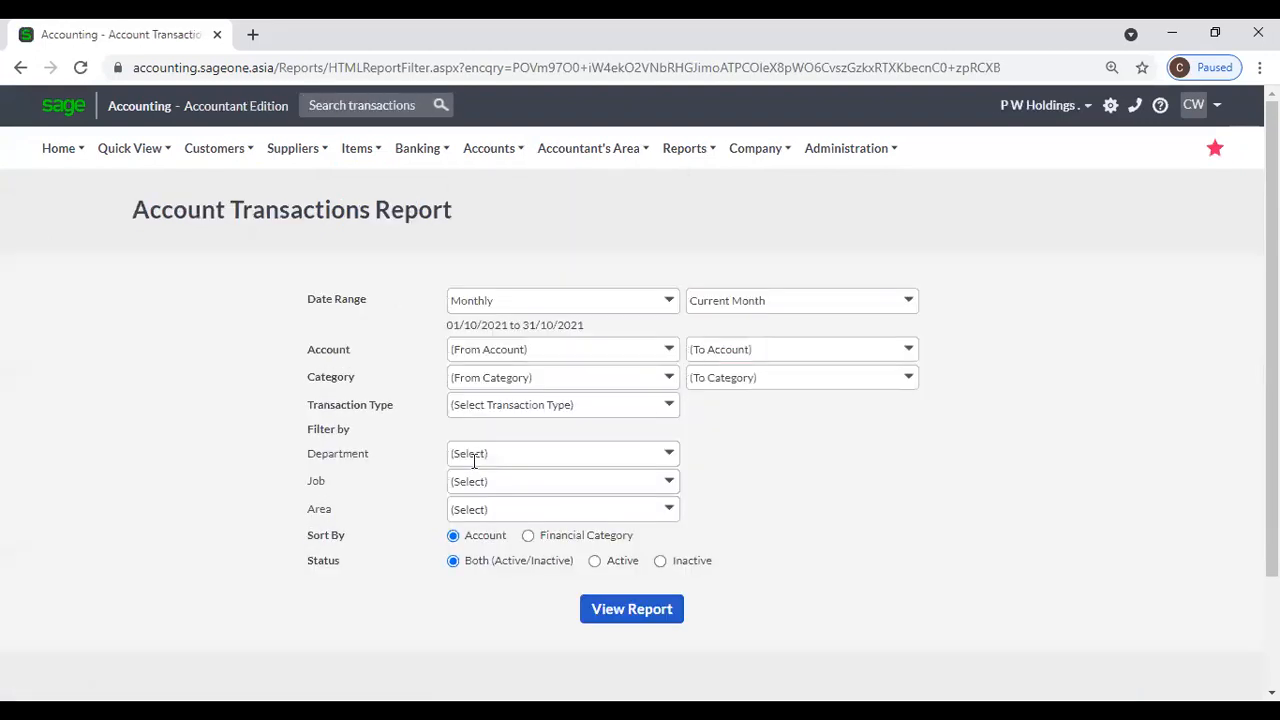
left_click(673, 457)
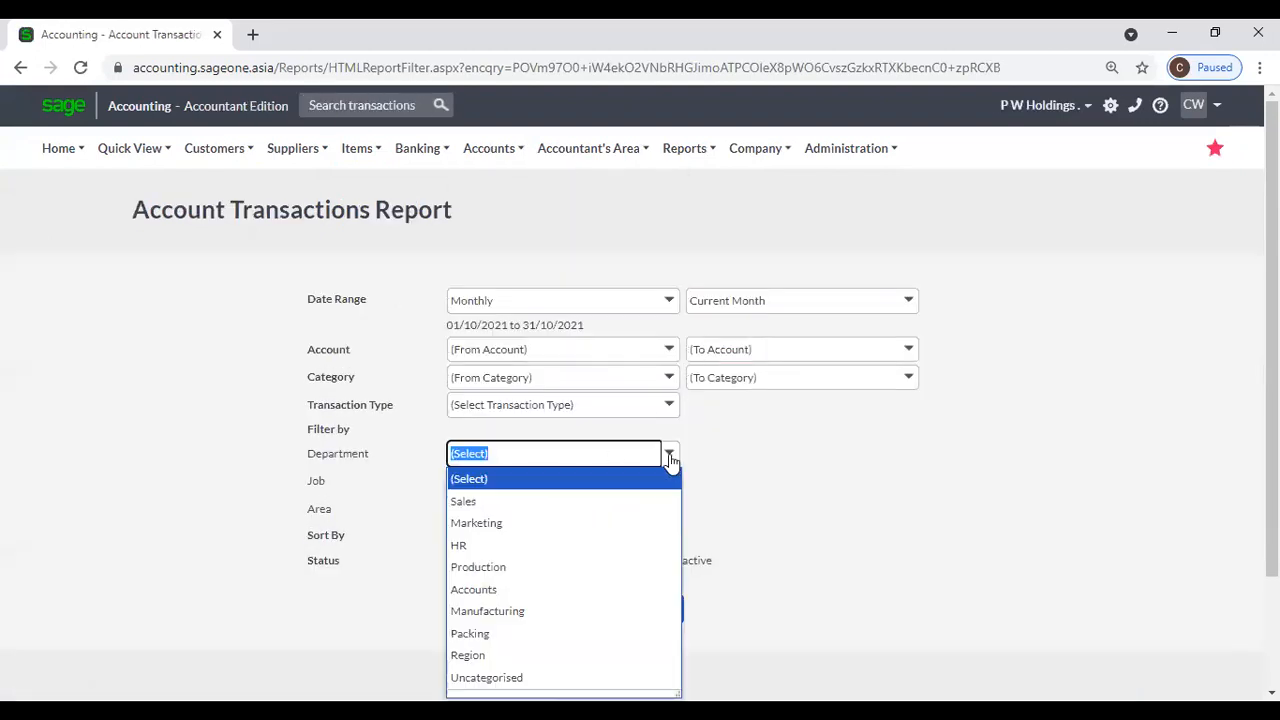
left_click(740, 459)
Open the settings of the Profit and Loss report from the accountant's management reports.
mouse_move(719, 149)
mouse_move(586, 148)
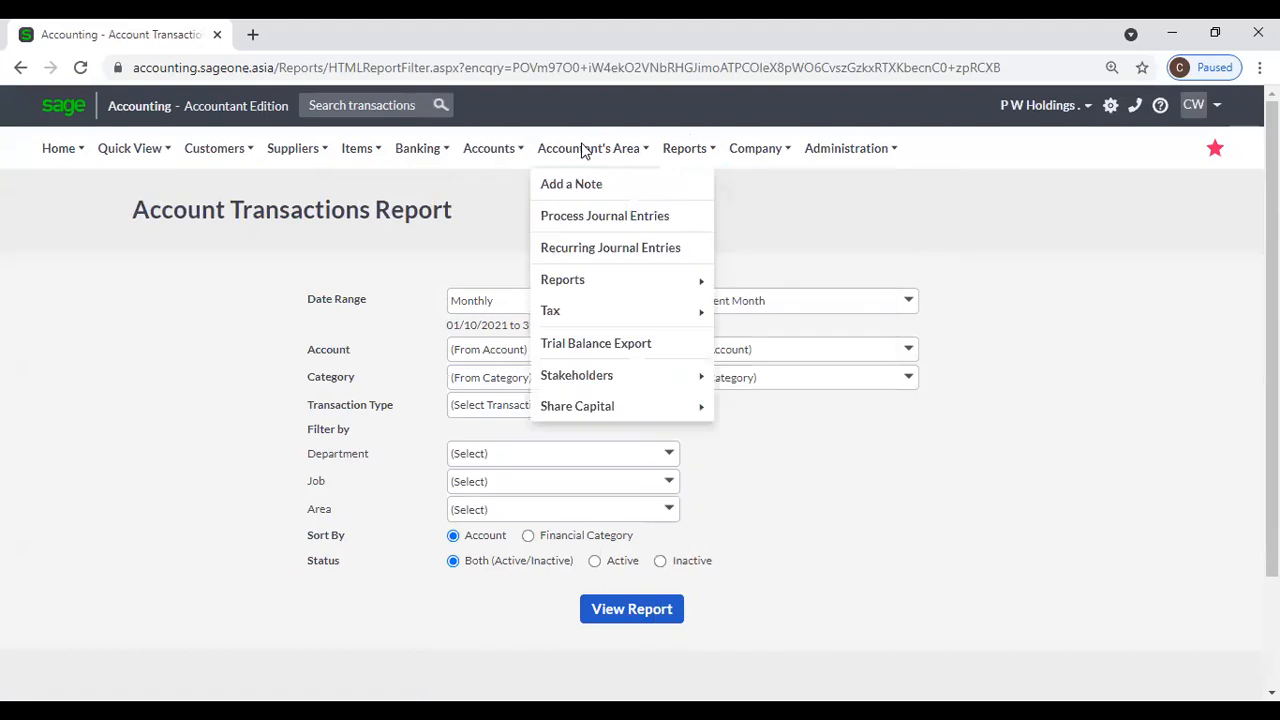
mouse_move(583, 285)
mouse_move(740, 287)
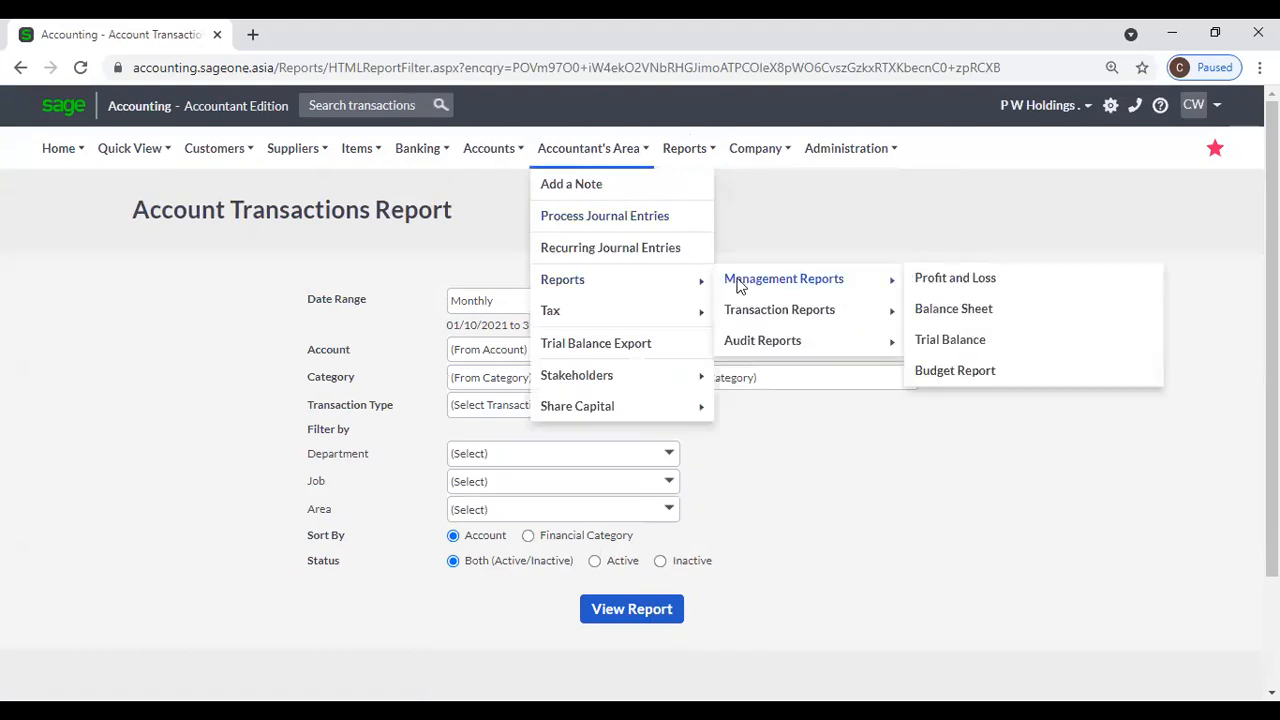
left_click(983, 288)
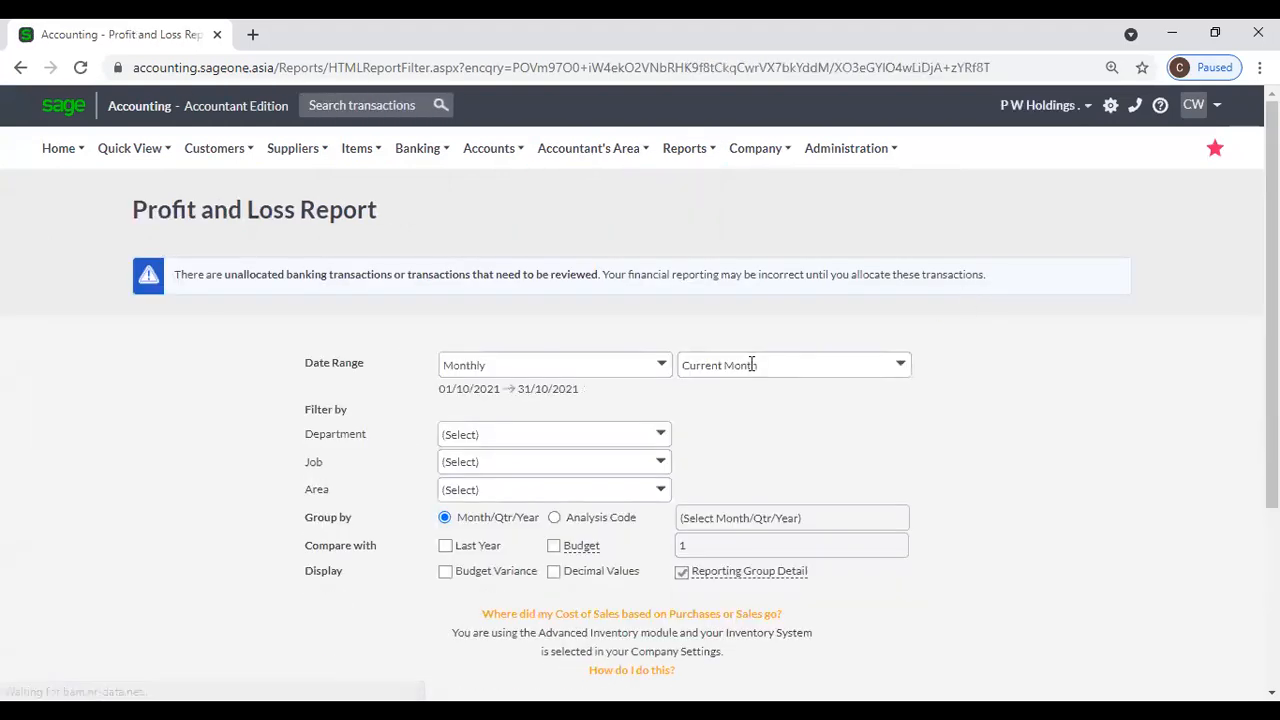
Group the Profit and Loss report by Analysis Code and check the available codes and the Department filter choices.
left_click(553, 518)
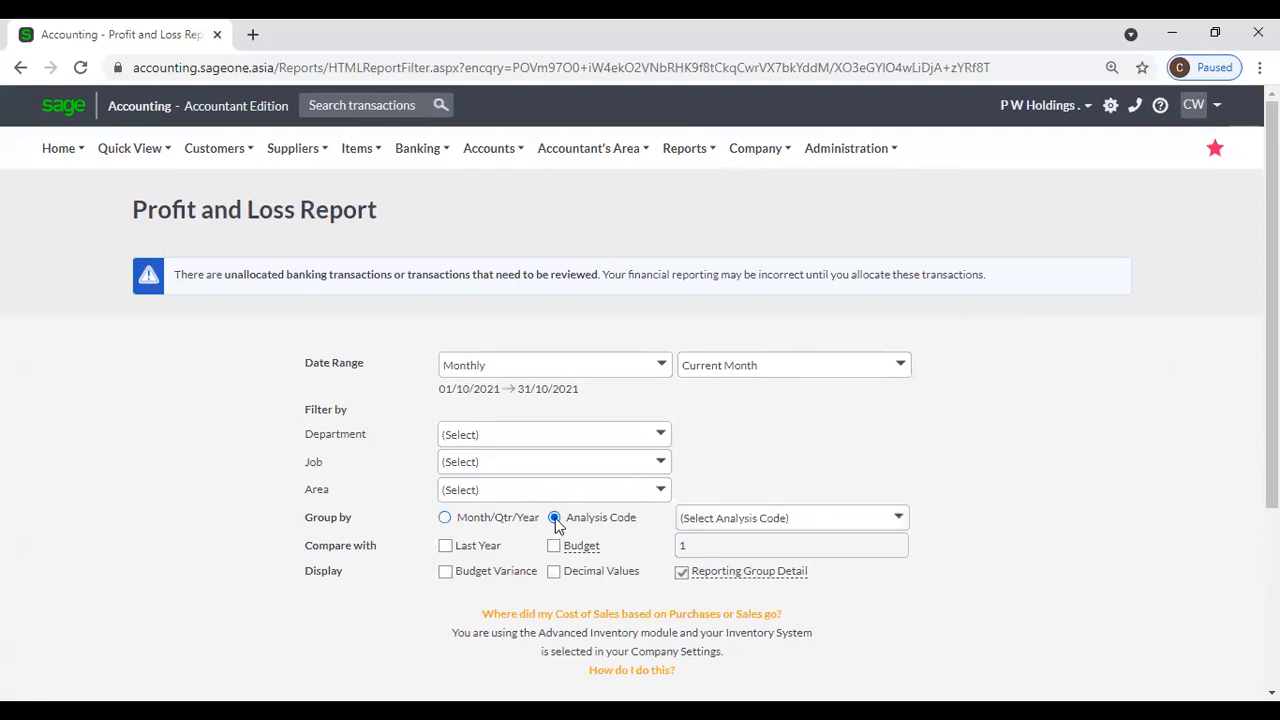
left_click(900, 518)
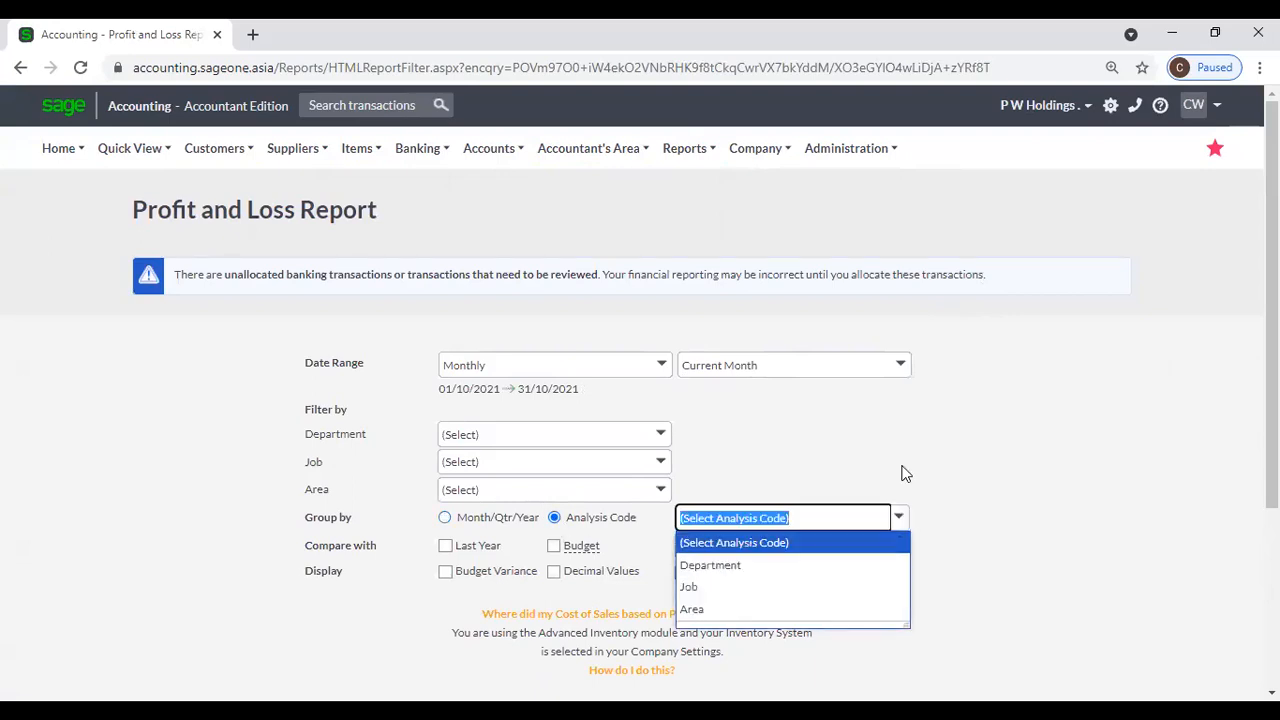
left_click(896, 478)
left_click(660, 434)
left_click(698, 434)
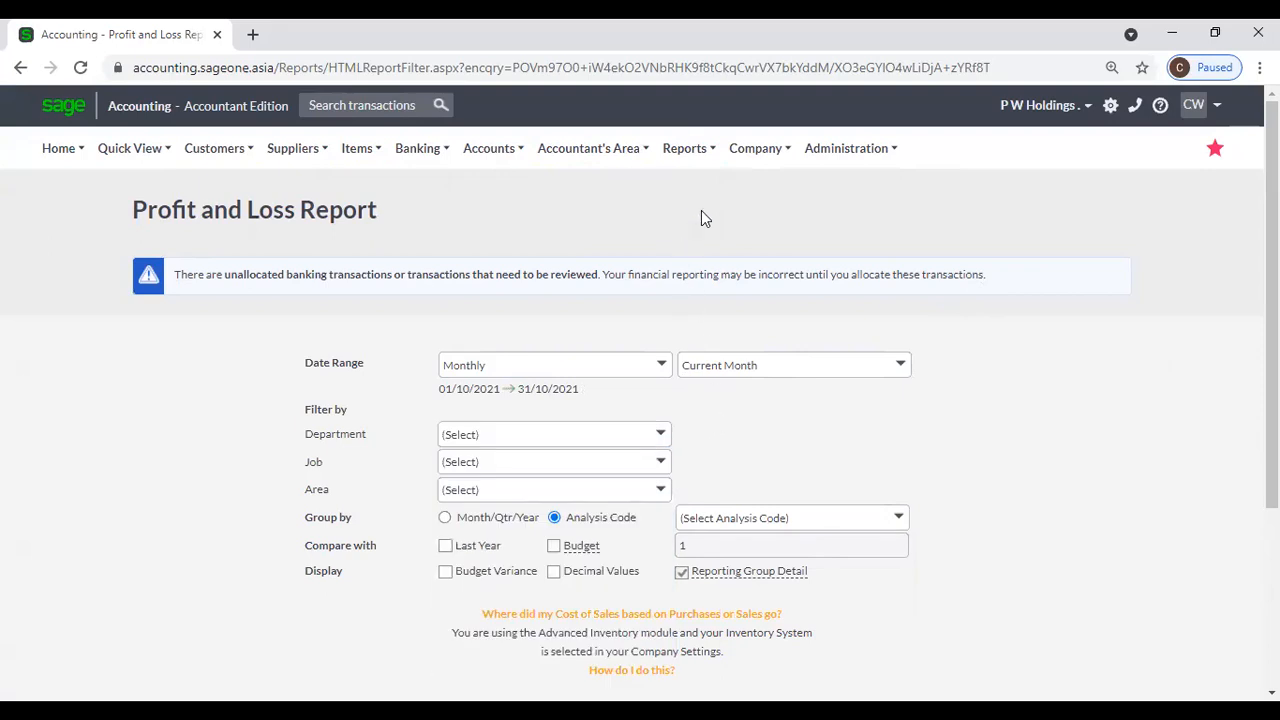
Start a new customer receipt and expand its analysis code fields.
left_click(214, 148)
mouse_move(224, 272)
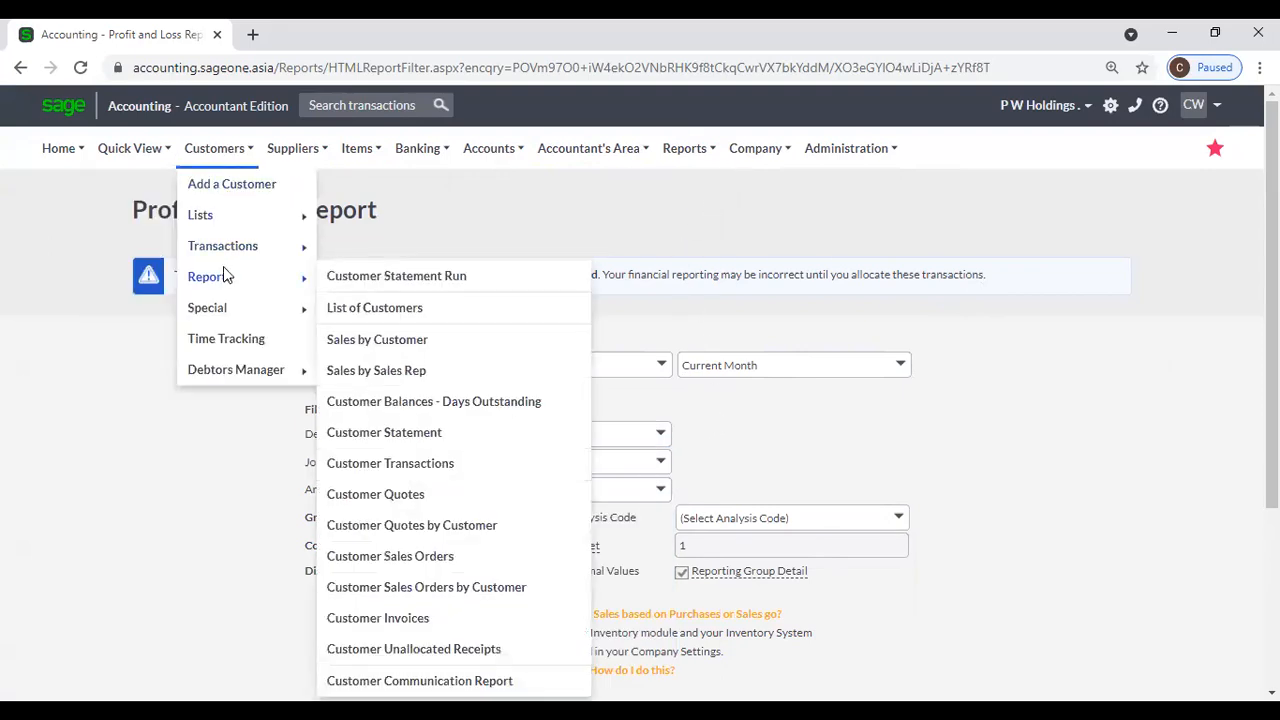
mouse_move(225, 250)
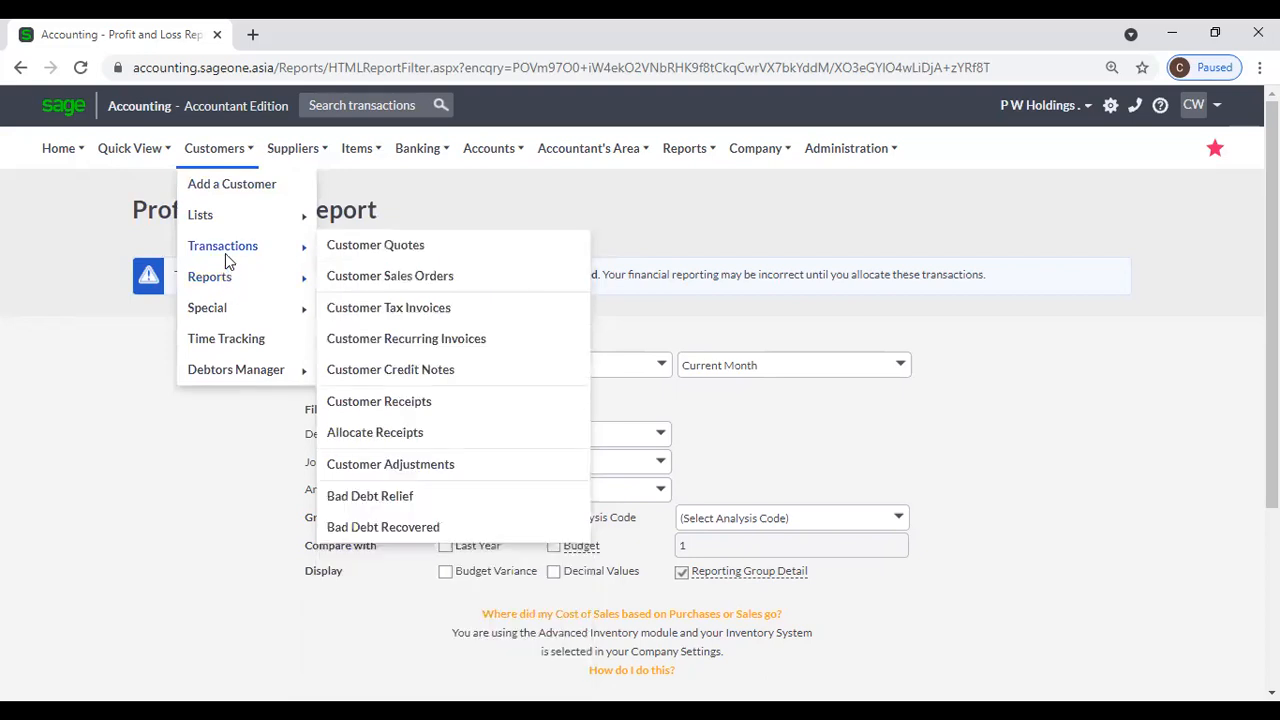
left_click(415, 403)
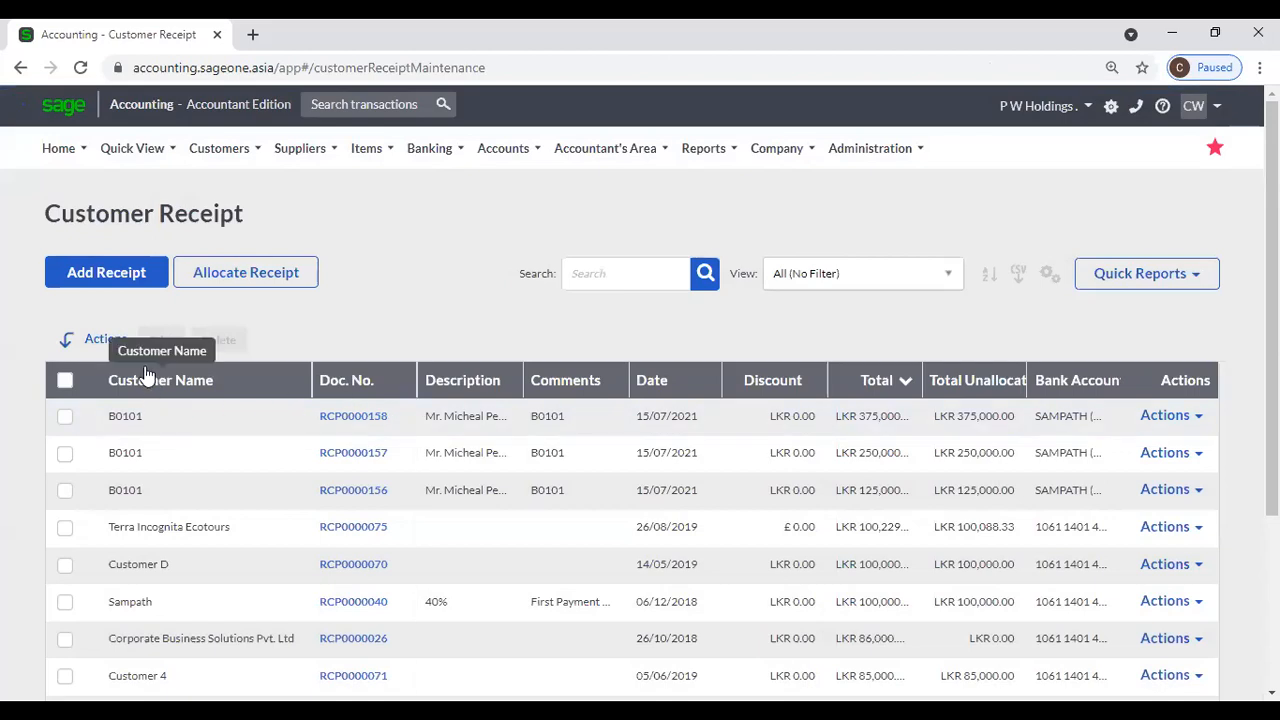
left_click(106, 273)
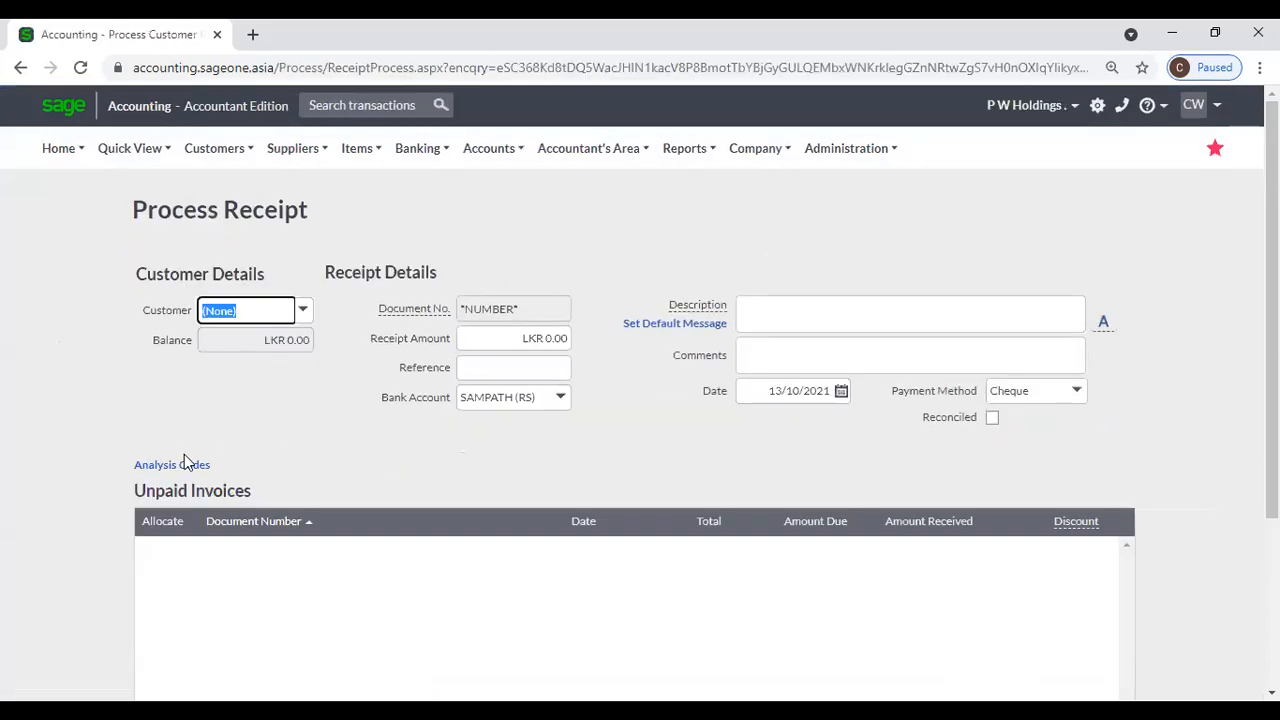
left_click(188, 466)
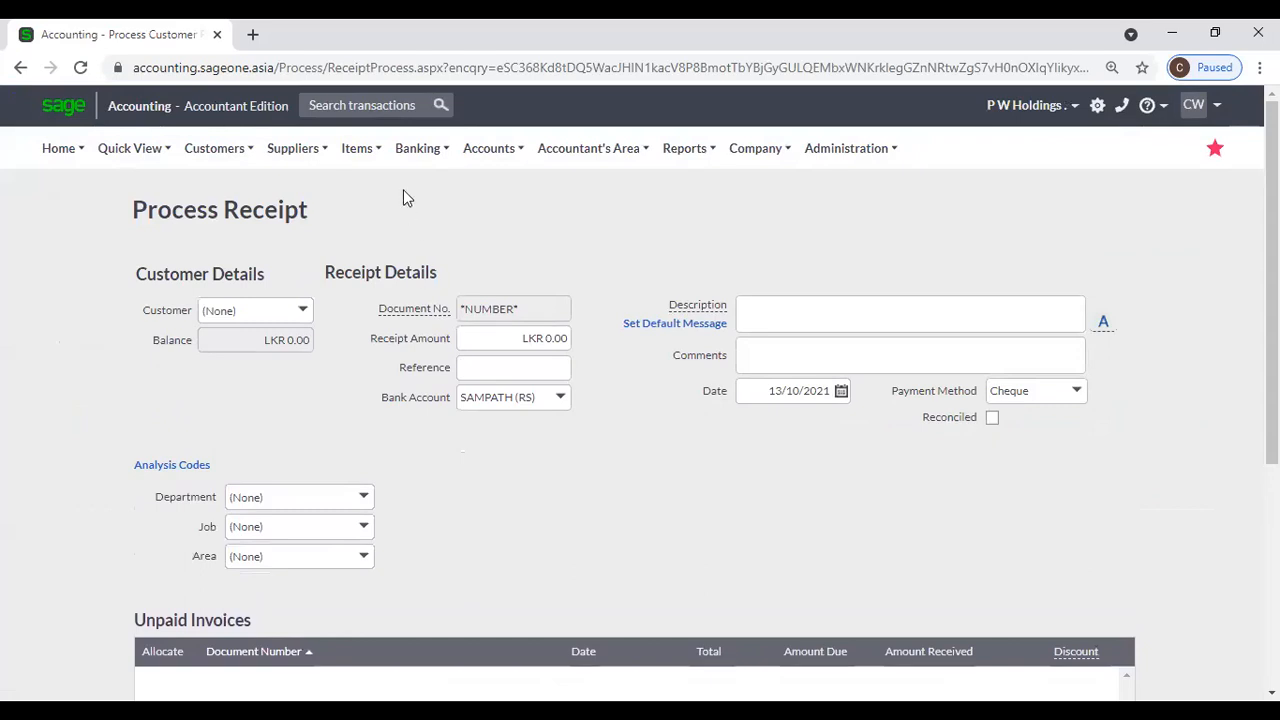
Open the Banking transactions, check which analysis code columns the grid can show, and cancel the customisation.
left_click(417, 148)
mouse_move(425, 230)
mouse_move(543, 248)
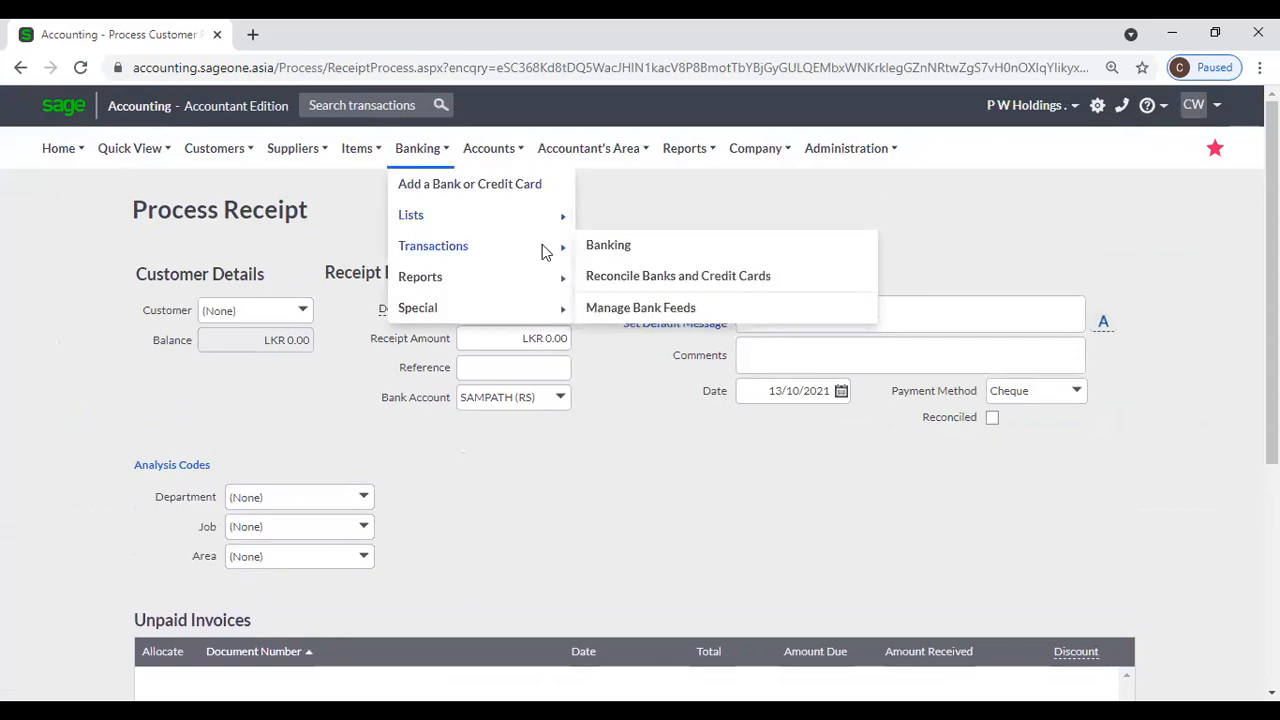
left_click(614, 248)
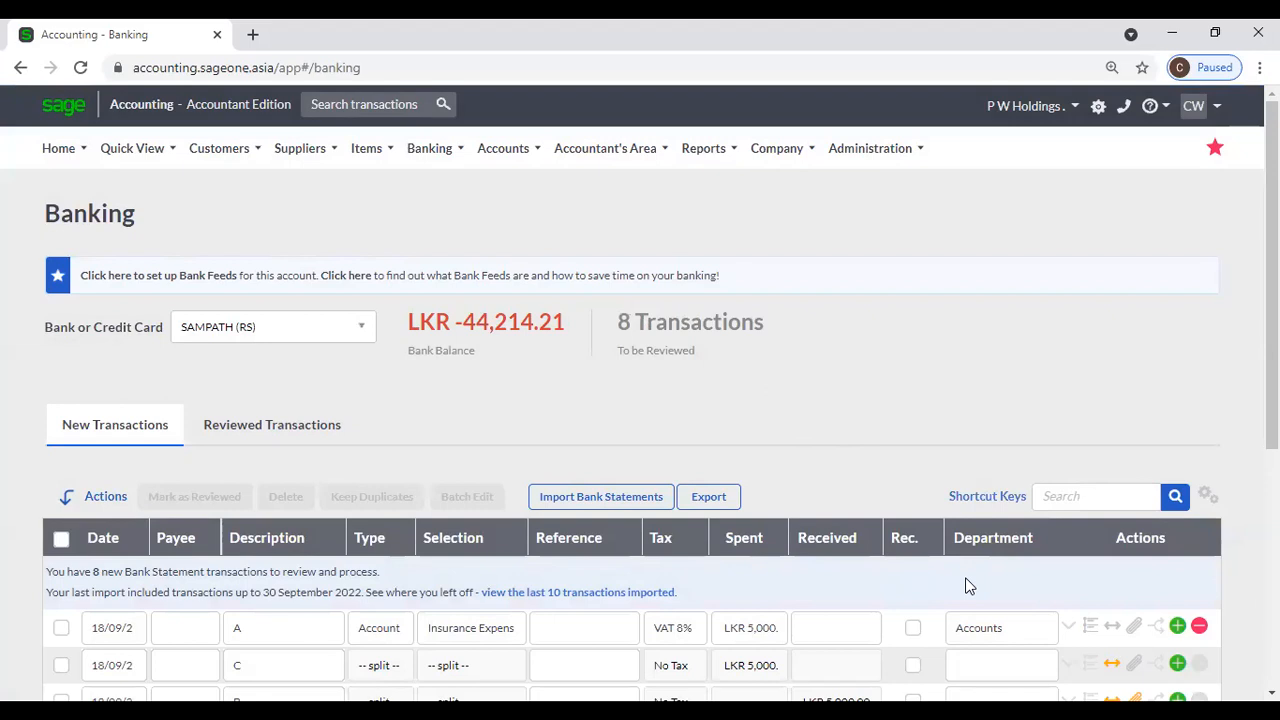
left_click(1207, 497)
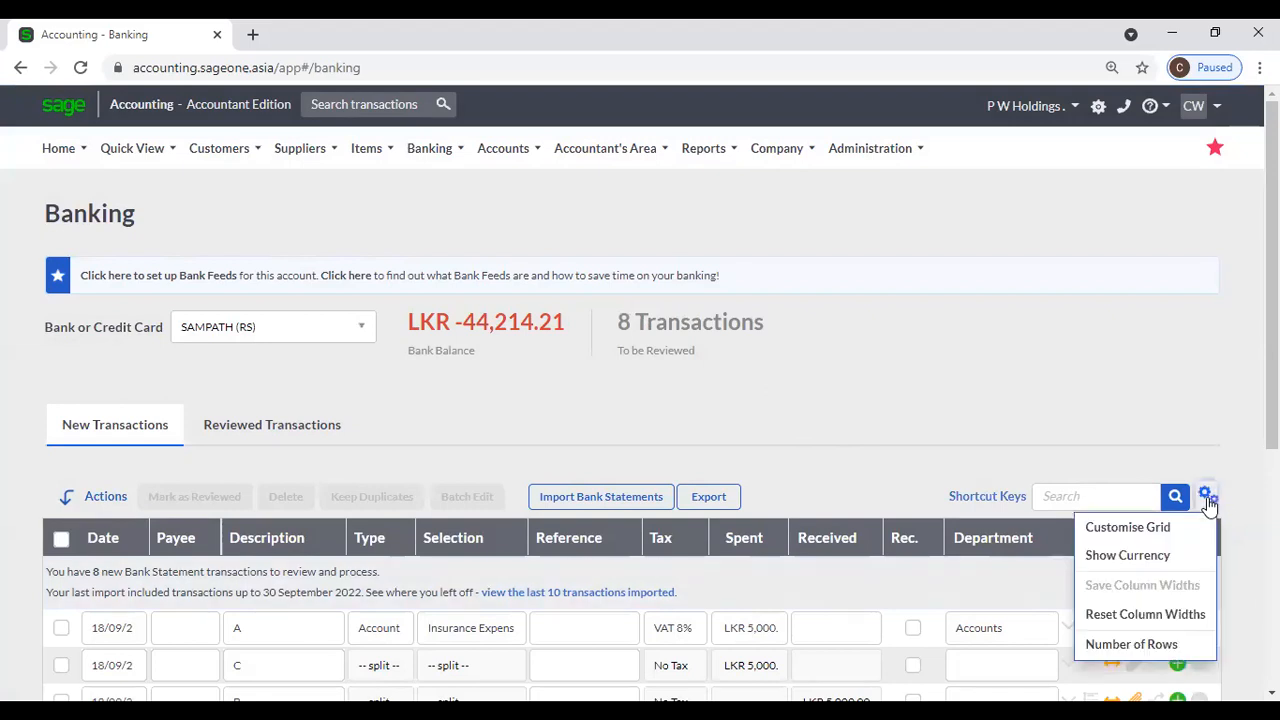
left_click(1195, 533)
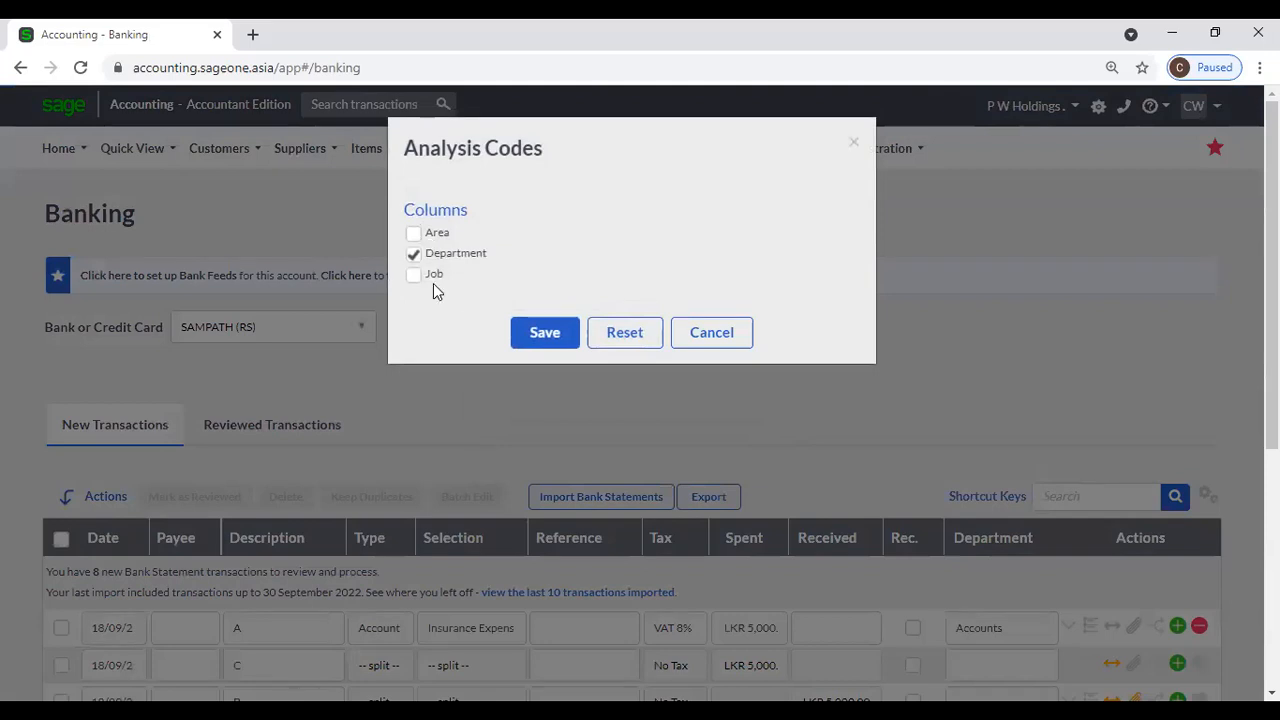
left_click(716, 340)
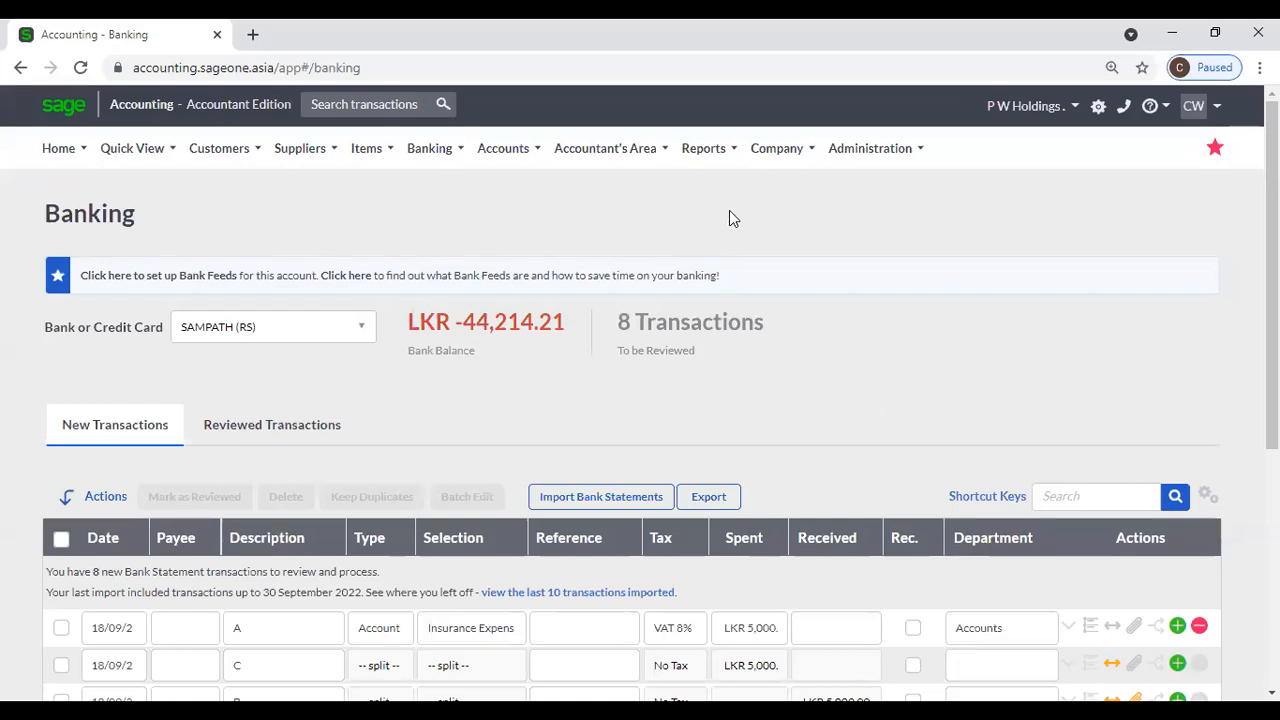
Open the Profit and Loss report options from the accountant's management reports.
mouse_move(757, 170)
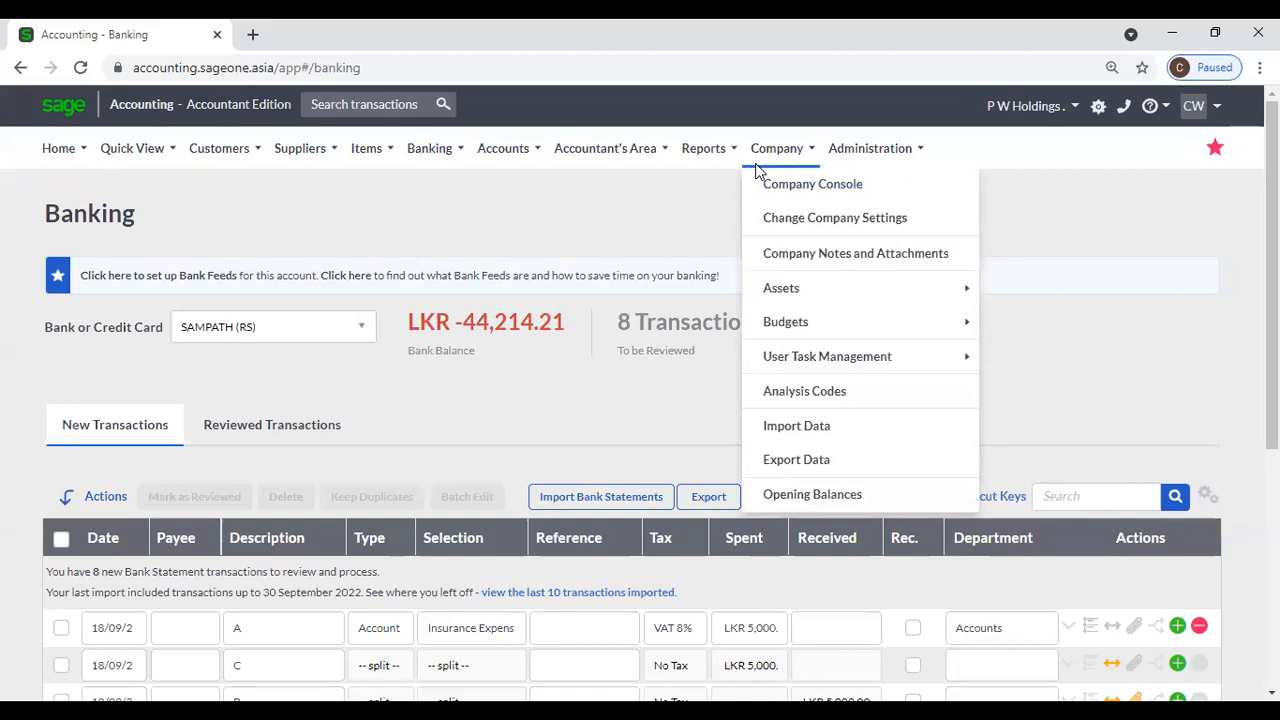
mouse_move(667, 150)
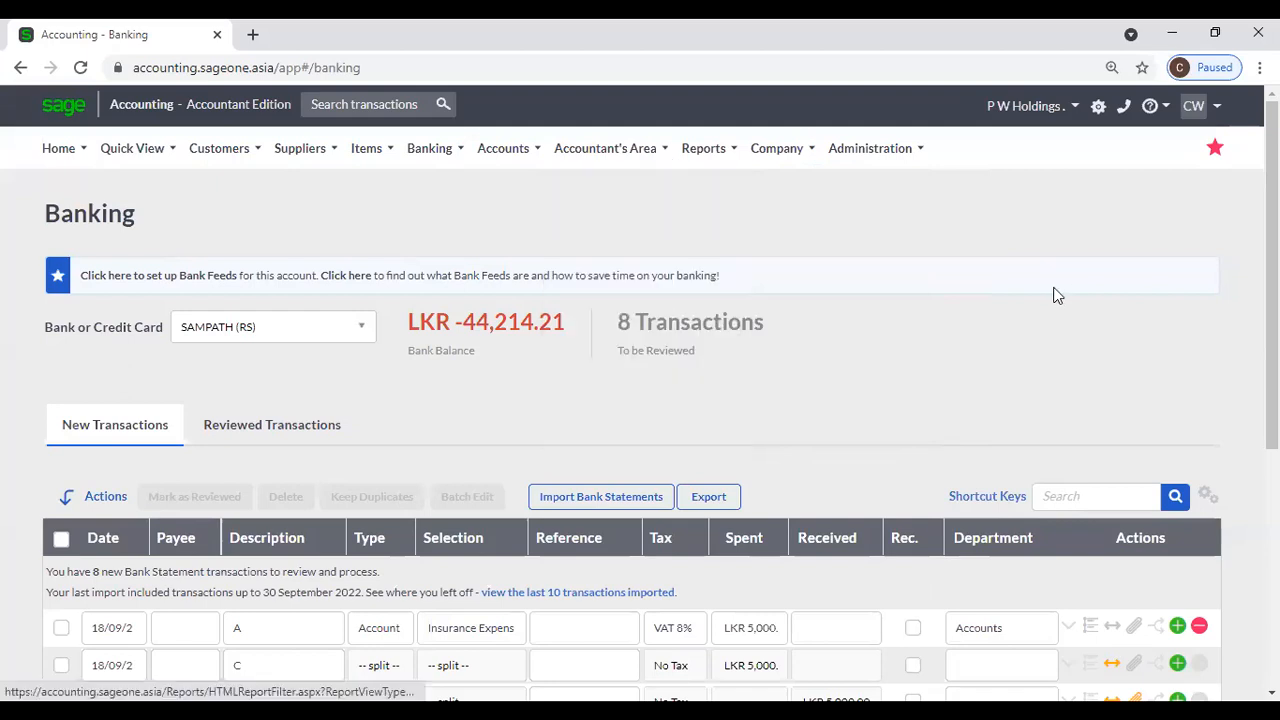
mouse_move(612, 180)
mouse_move(608, 290)
mouse_move(883, 290)
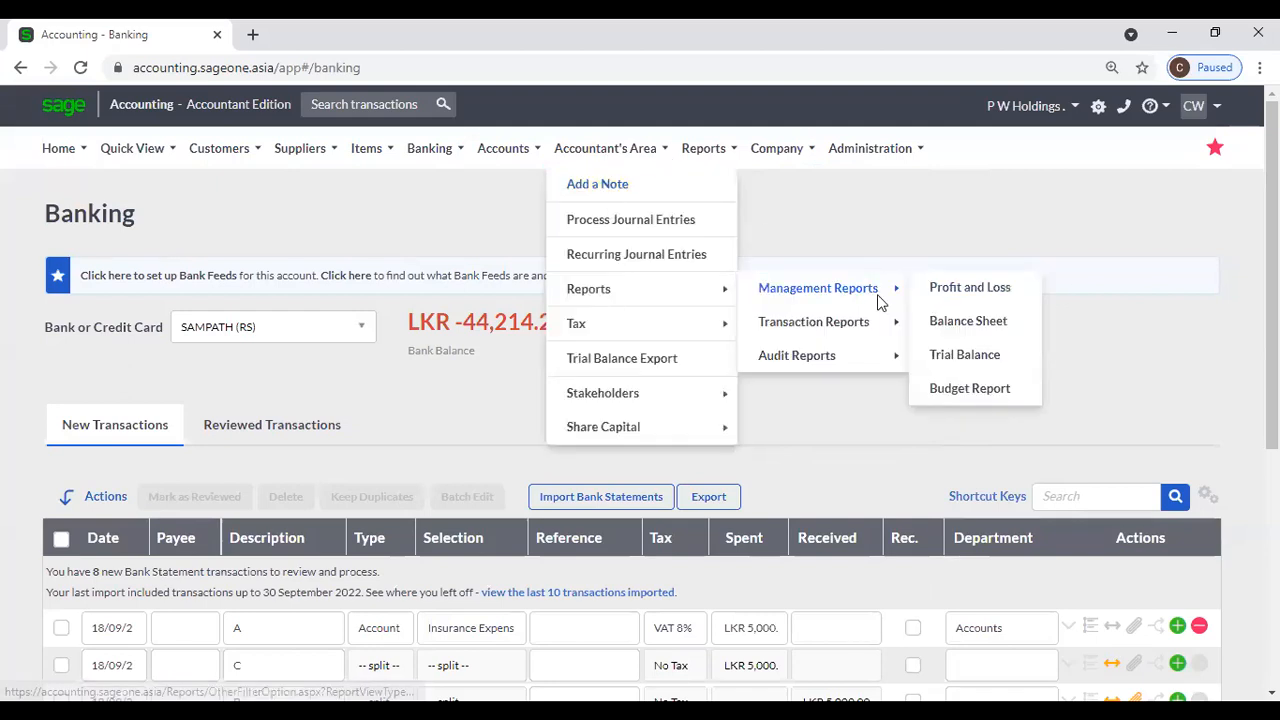
left_click(940, 289)
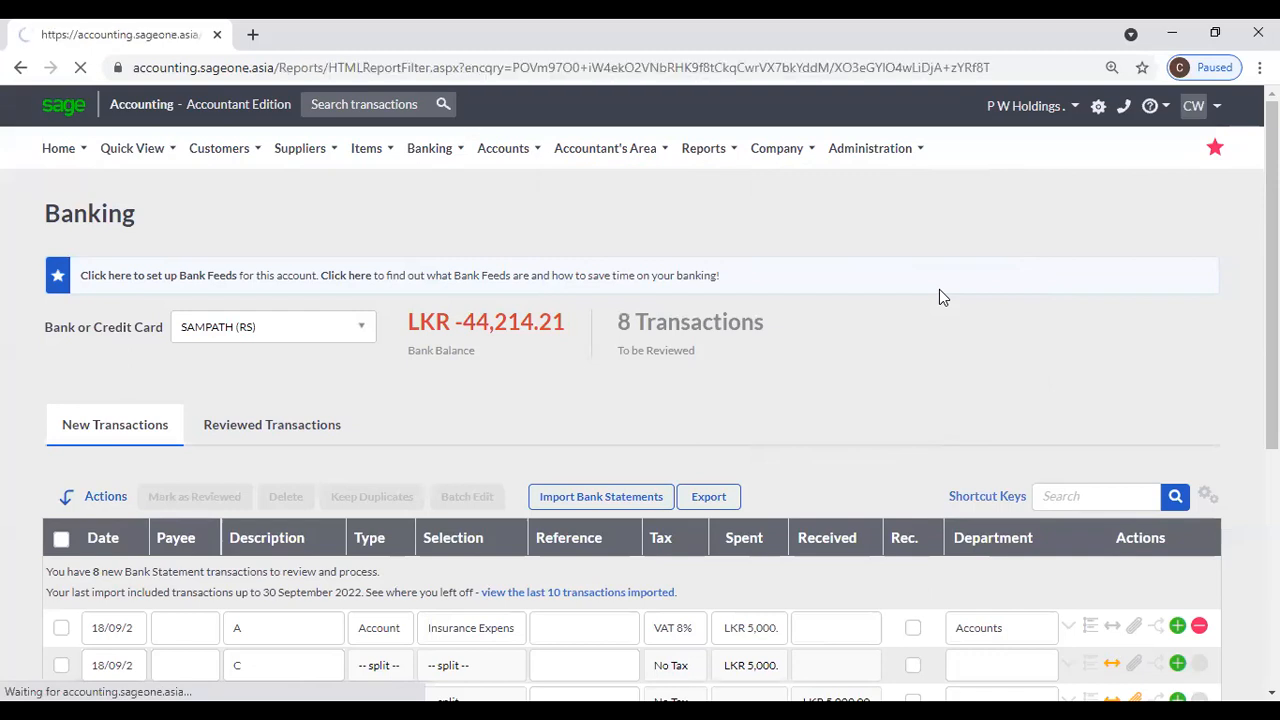
Run the Profit and Loss report with the date range All, grouped by the Department analysis code.
left_click(661, 365)
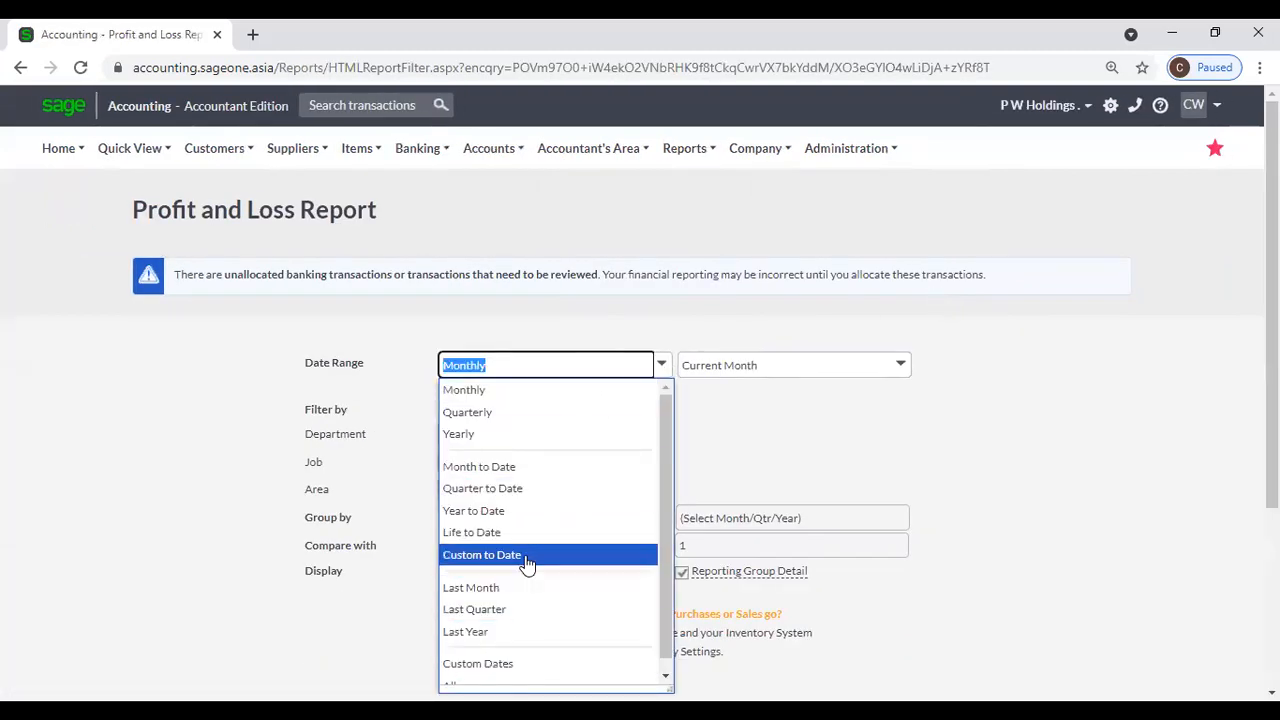
scroll(494, 640, "down", 1)
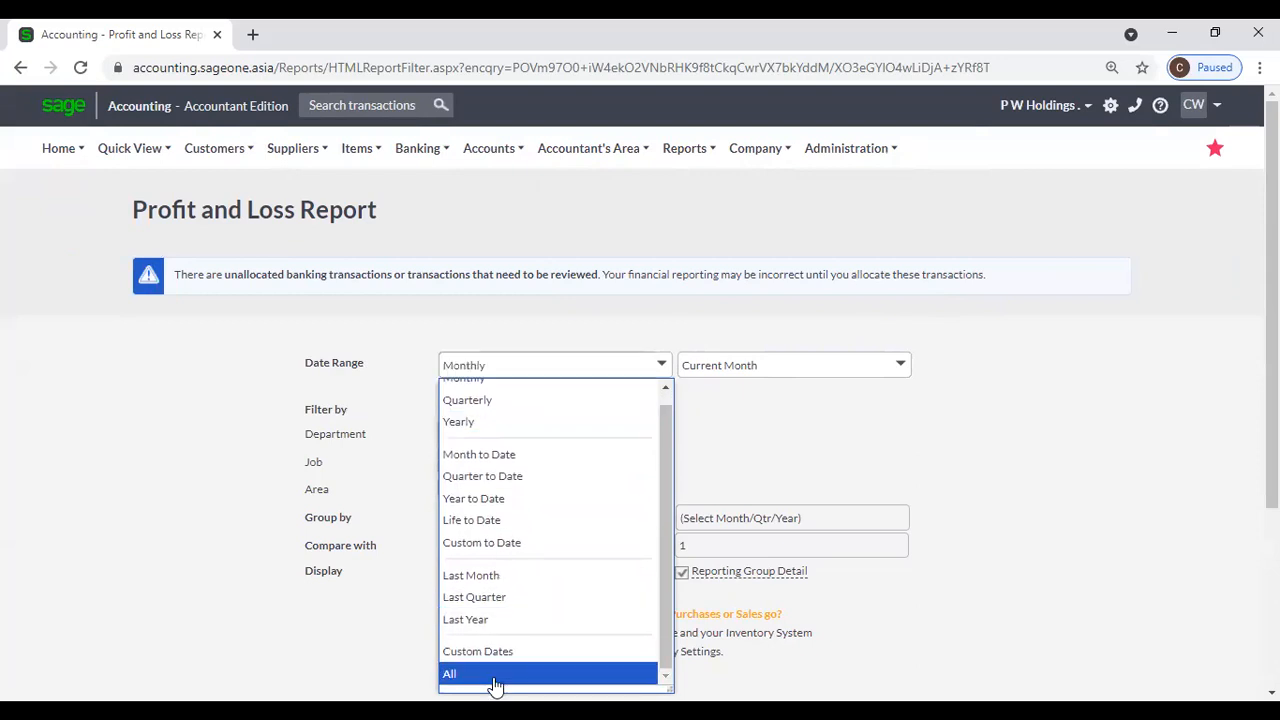
left_click(493, 682)
left_click(617, 522)
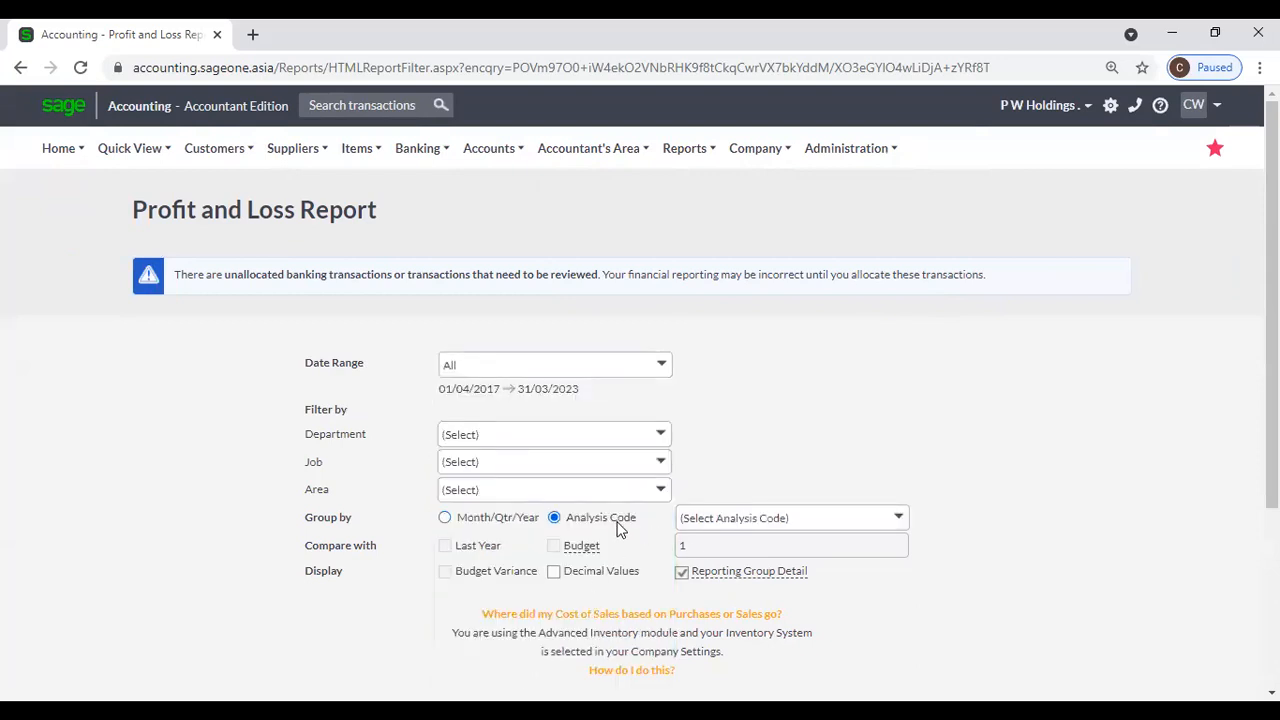
left_click(900, 526)
left_click(803, 565)
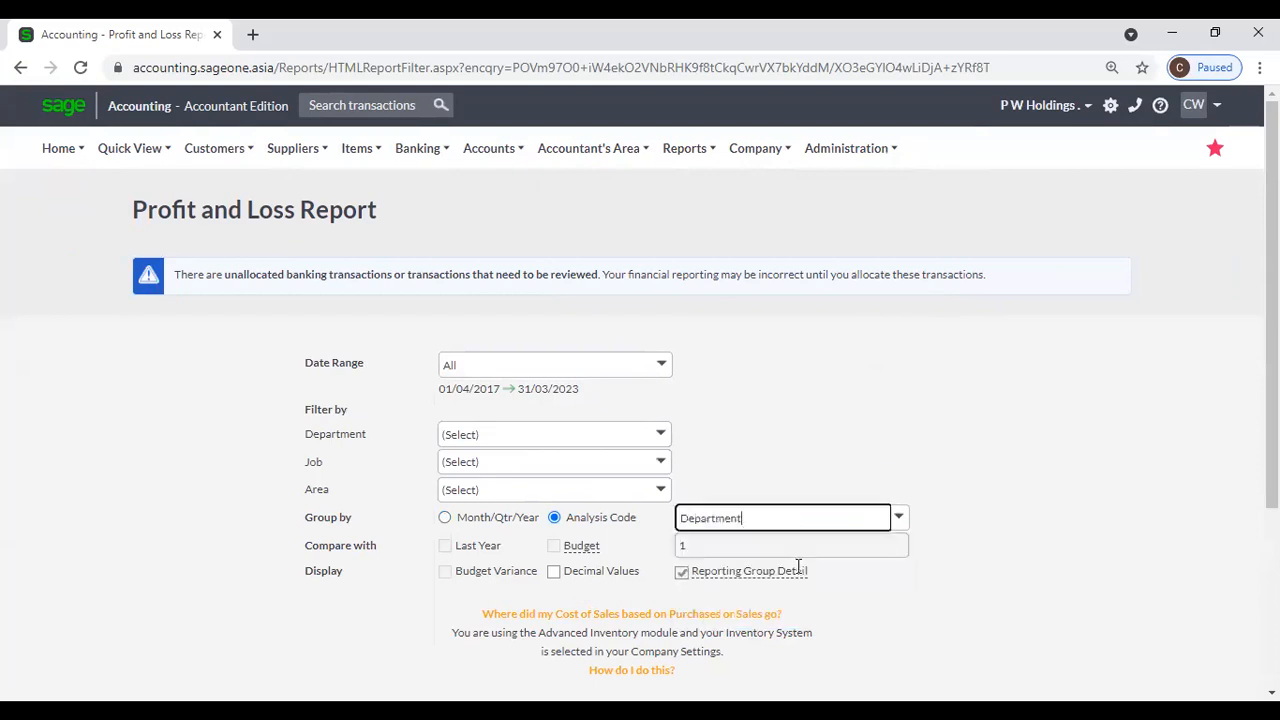
scroll(630, 595, "down", 2)
left_click(624, 566)
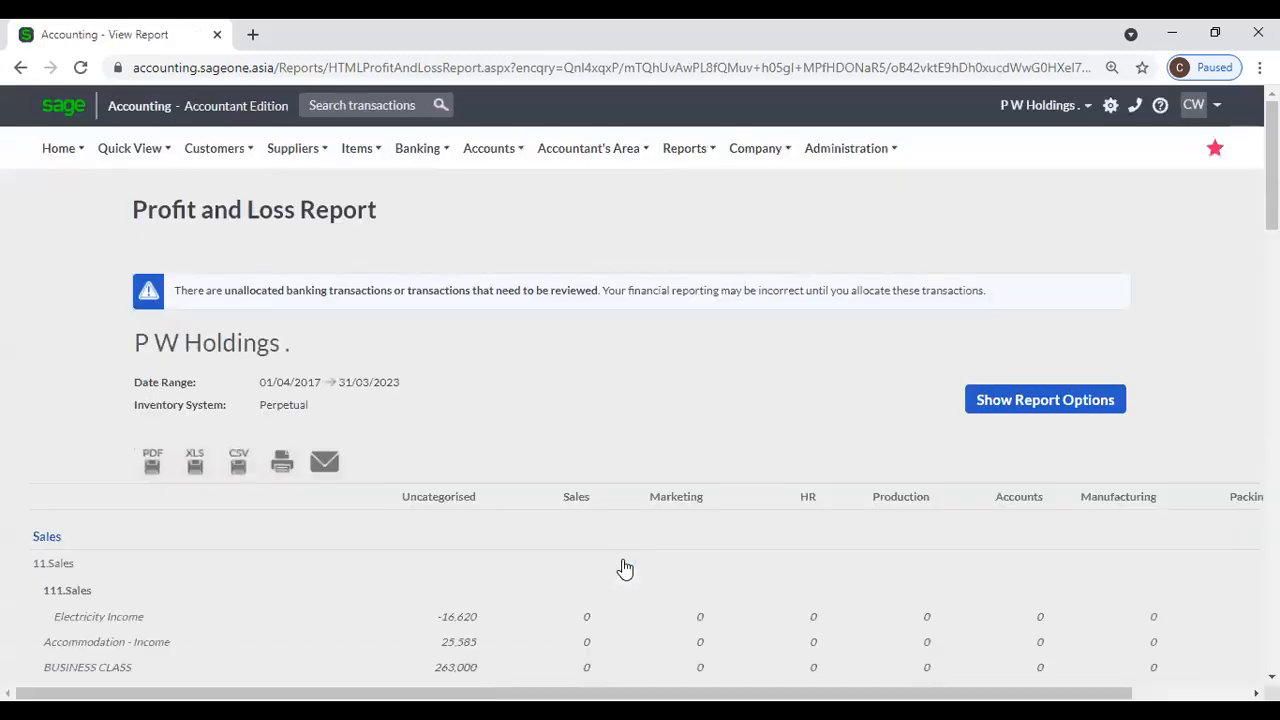
Examine the department columns and the sales account rows of the Profit and Loss report.
scroll(624, 568, "down", 2)
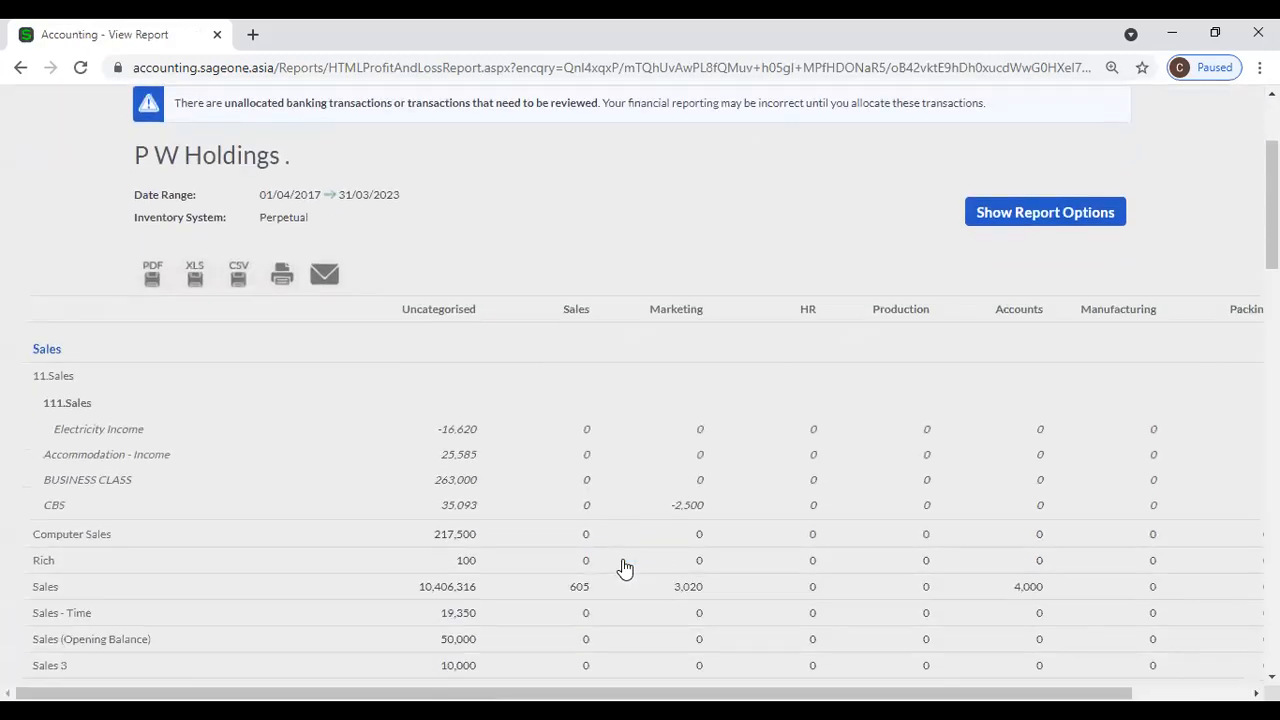
scroll(586, 516, "up", 2)
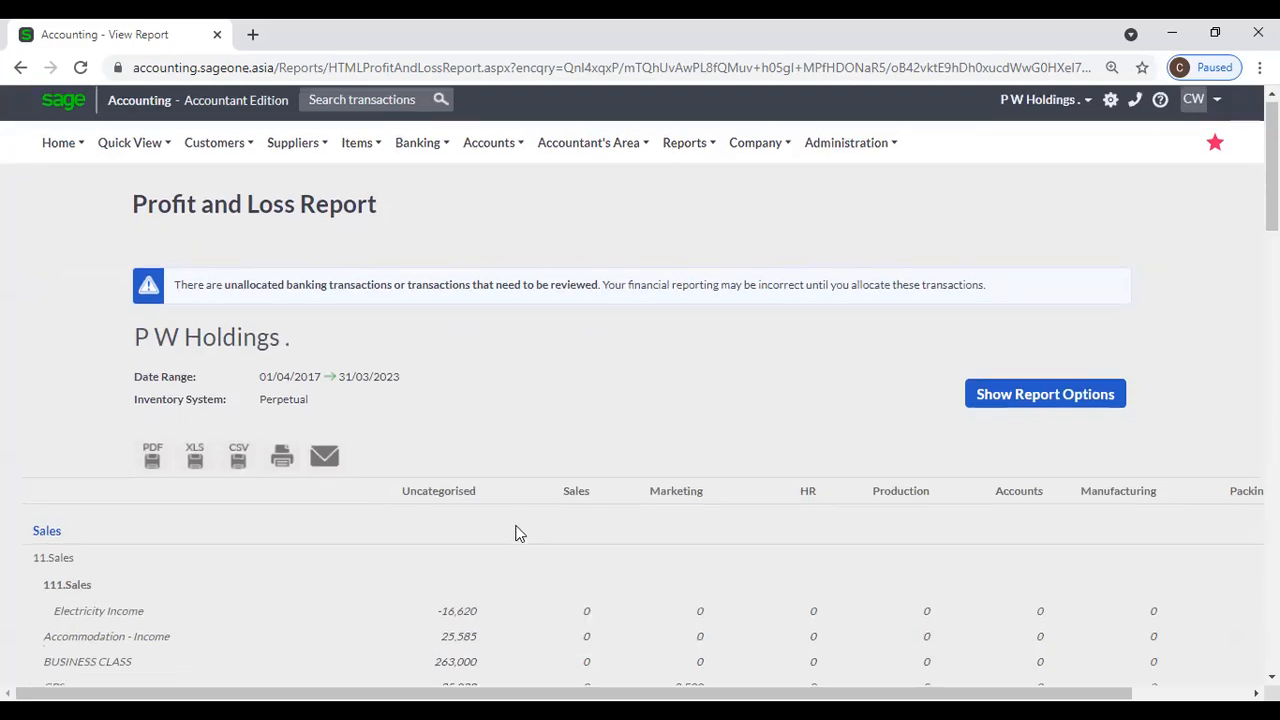
scroll(514, 531, "down", 2)
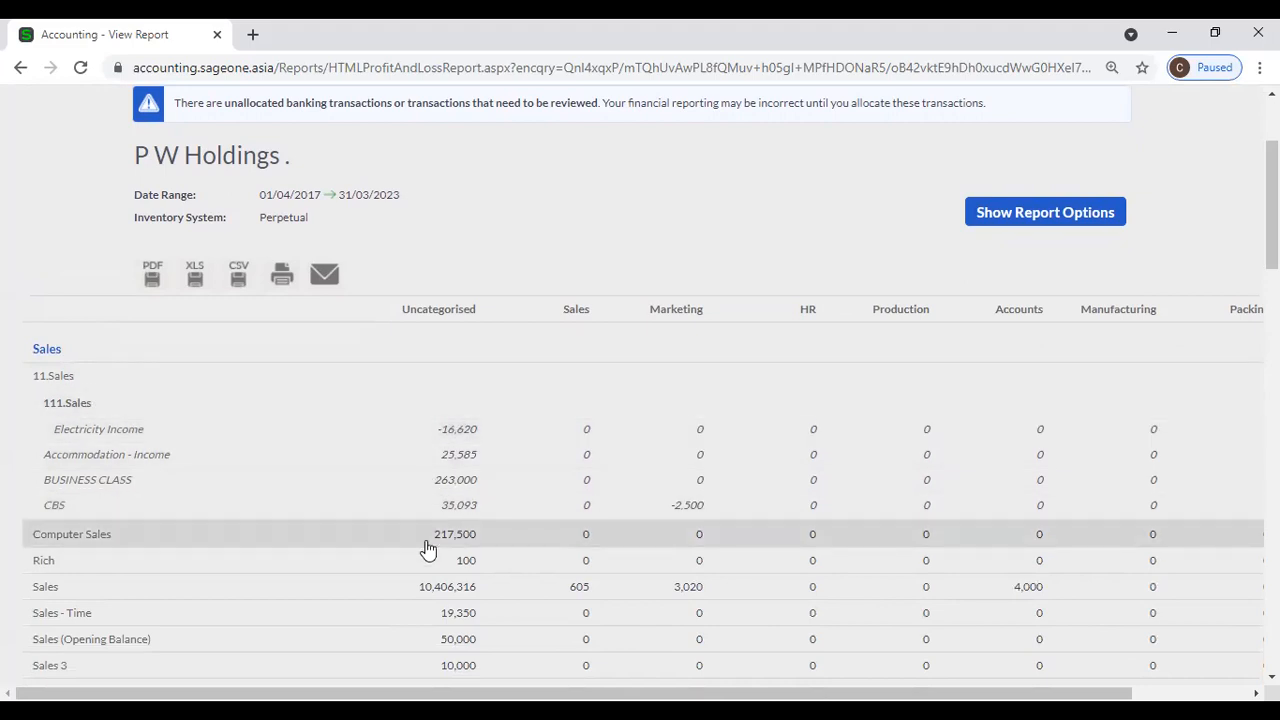
scroll(430, 545, "up", 3)
Open the company's Import Data page for CSV files.
left_click(668, 156)
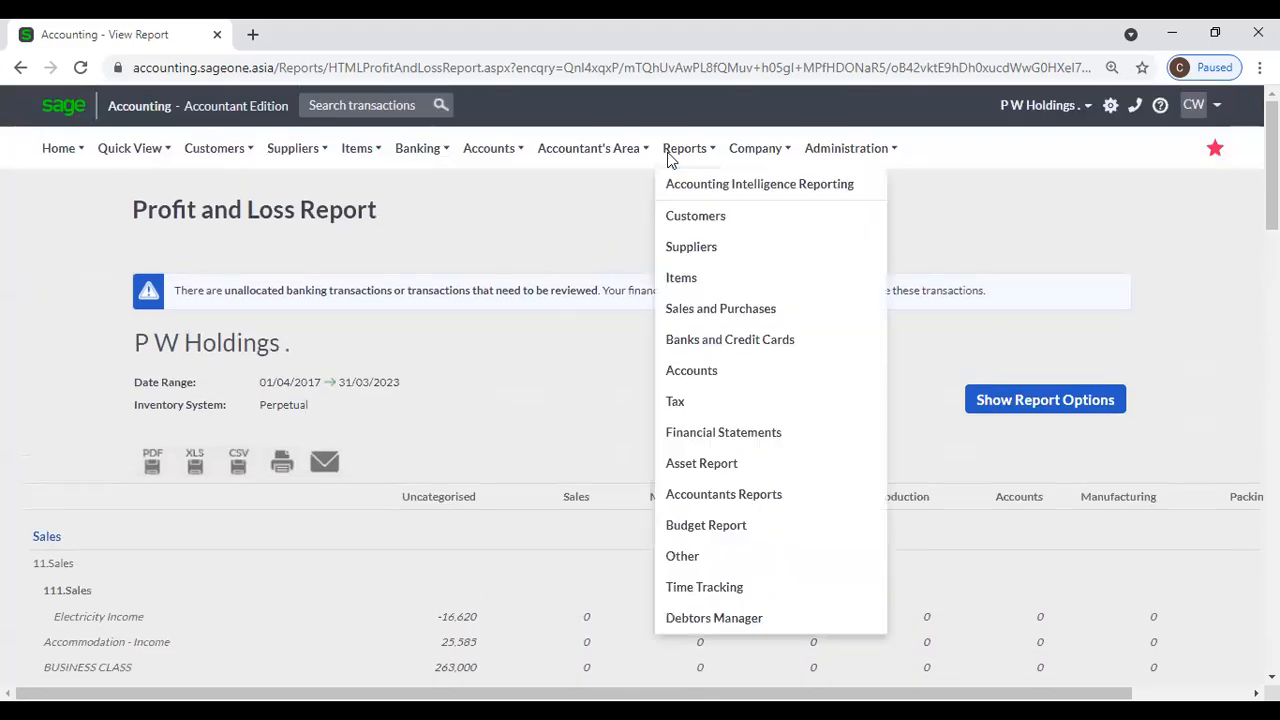
left_click(735, 158)
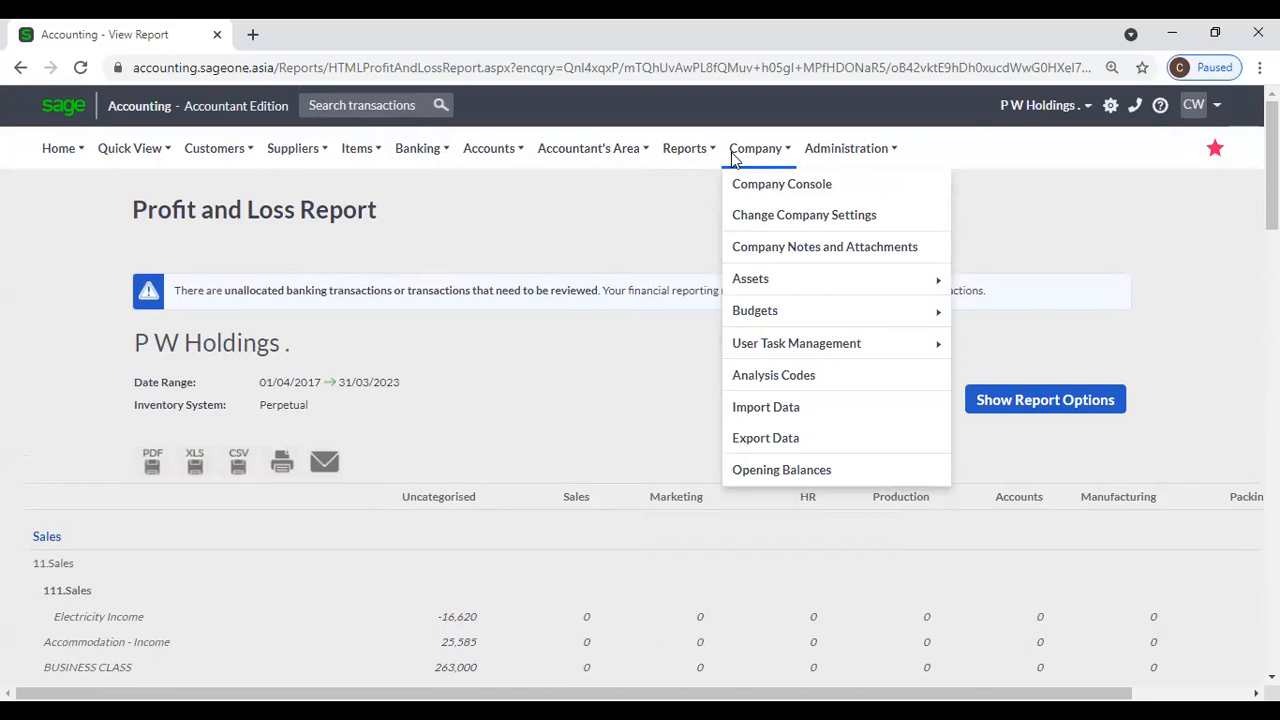
left_click(788, 414)
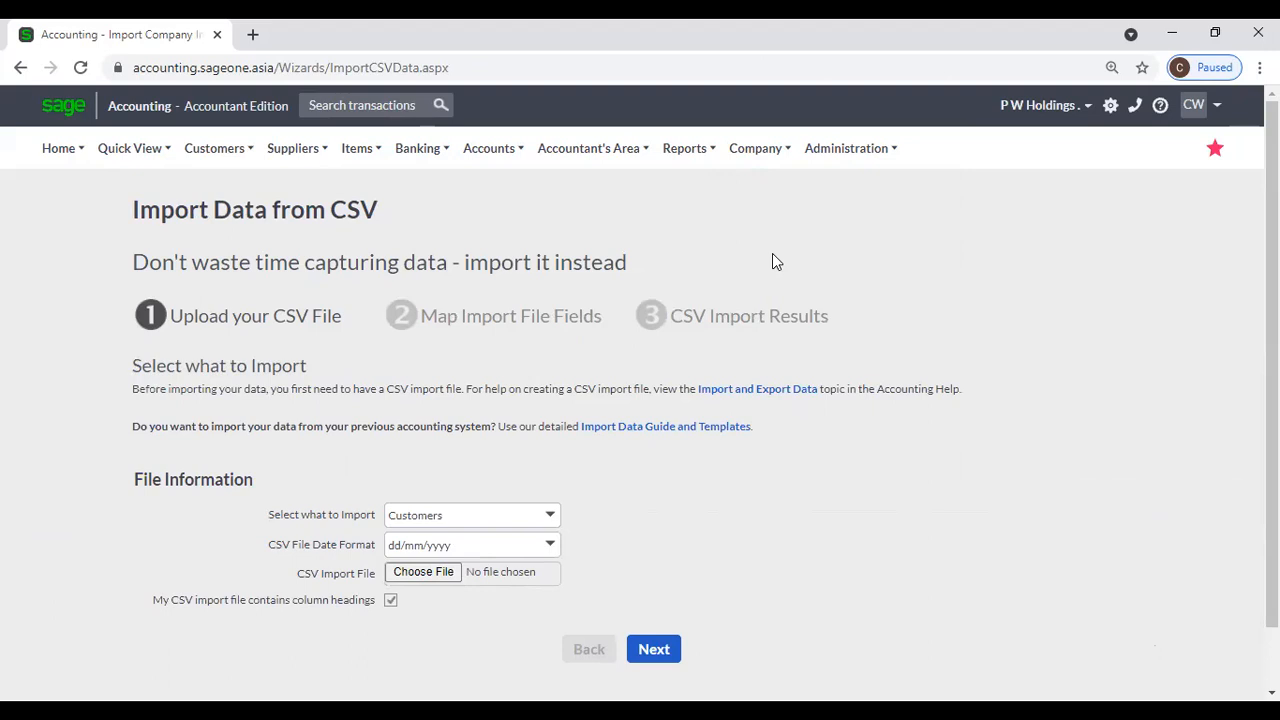
Duplicate the import page in a second browser tab and open a new customer form there.
right_click(172, 34)
left_click(208, 166)
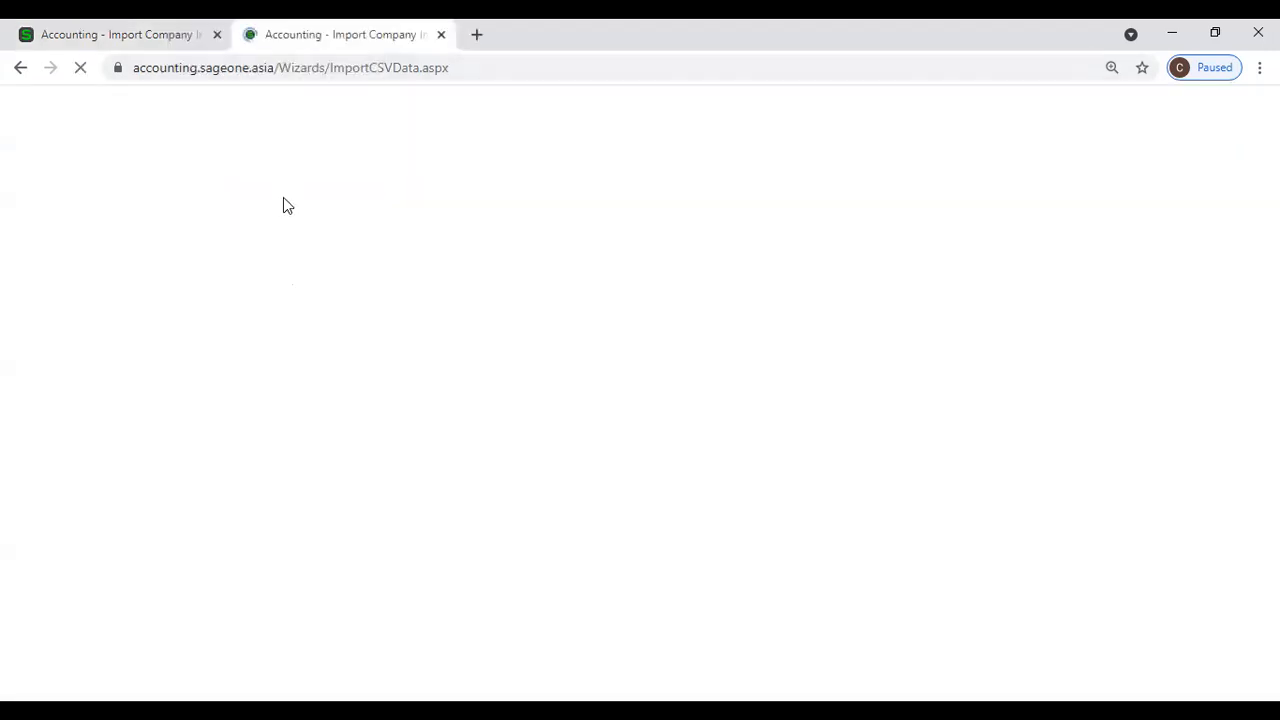
mouse_move(214, 160)
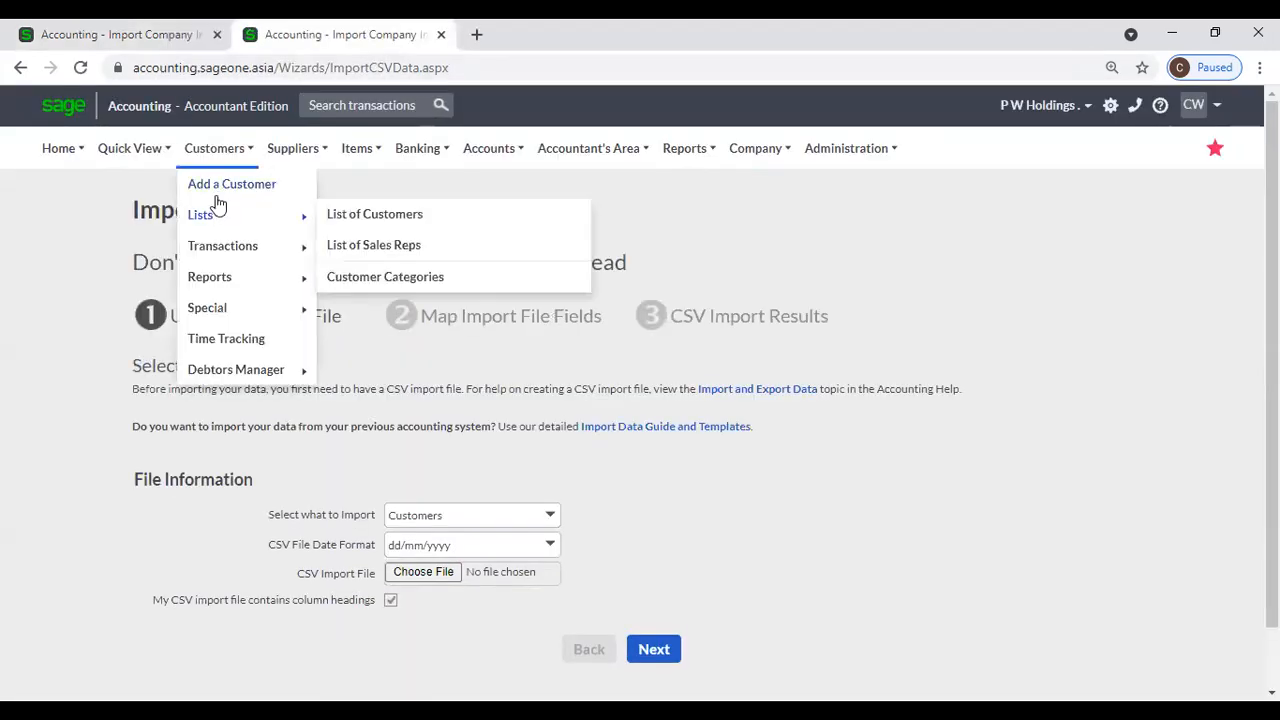
left_click(215, 190)
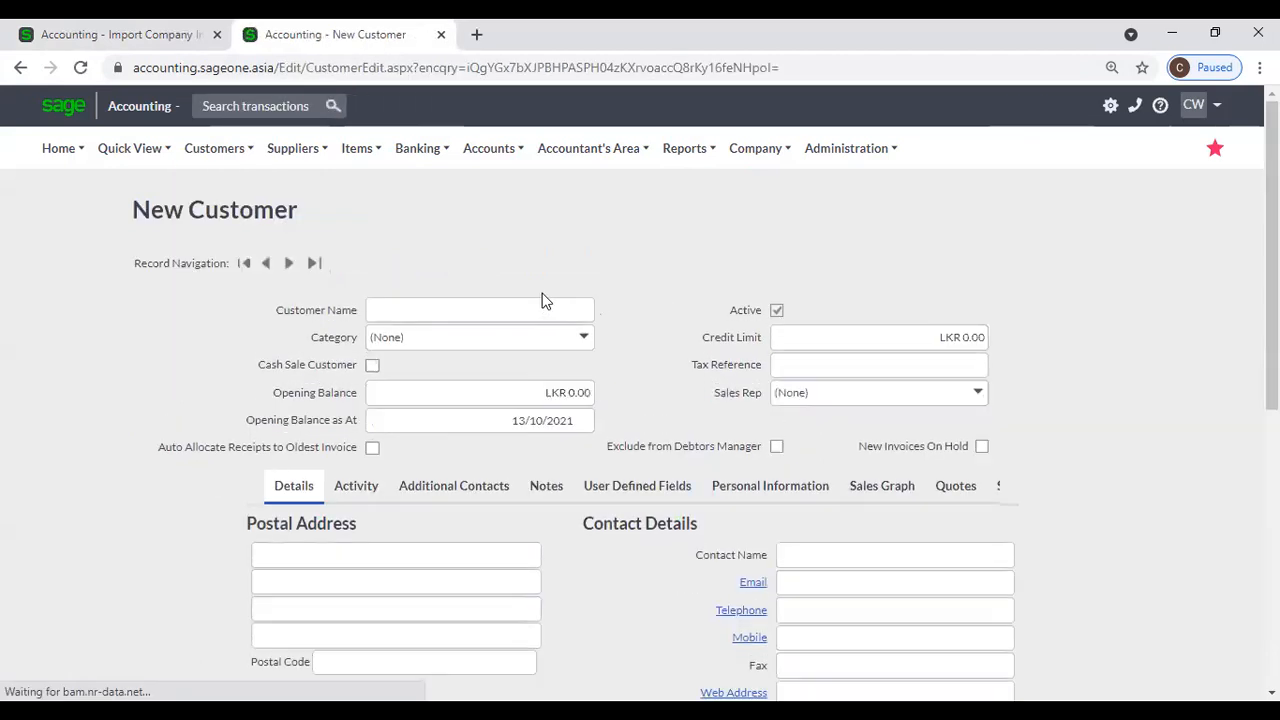
Review the New Customer form's name, balance, address, contact and default settings fields without entering anything.
left_click(380, 302)
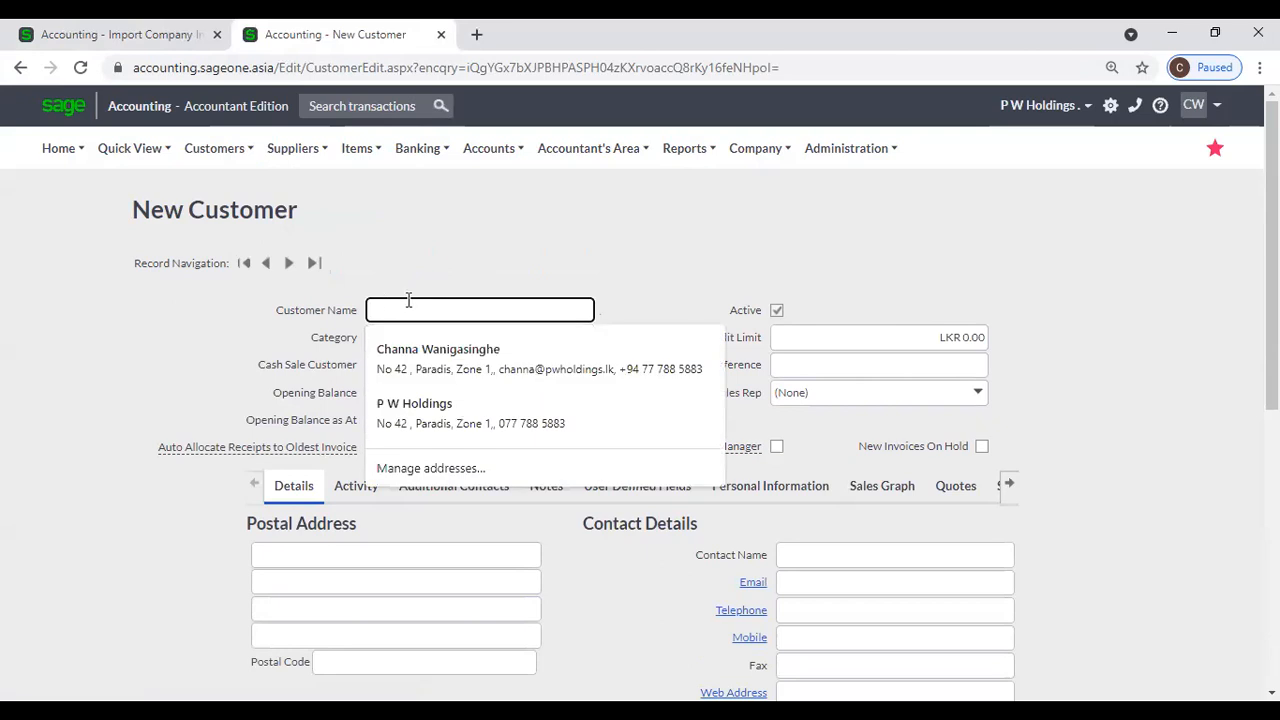
left_click(420, 264)
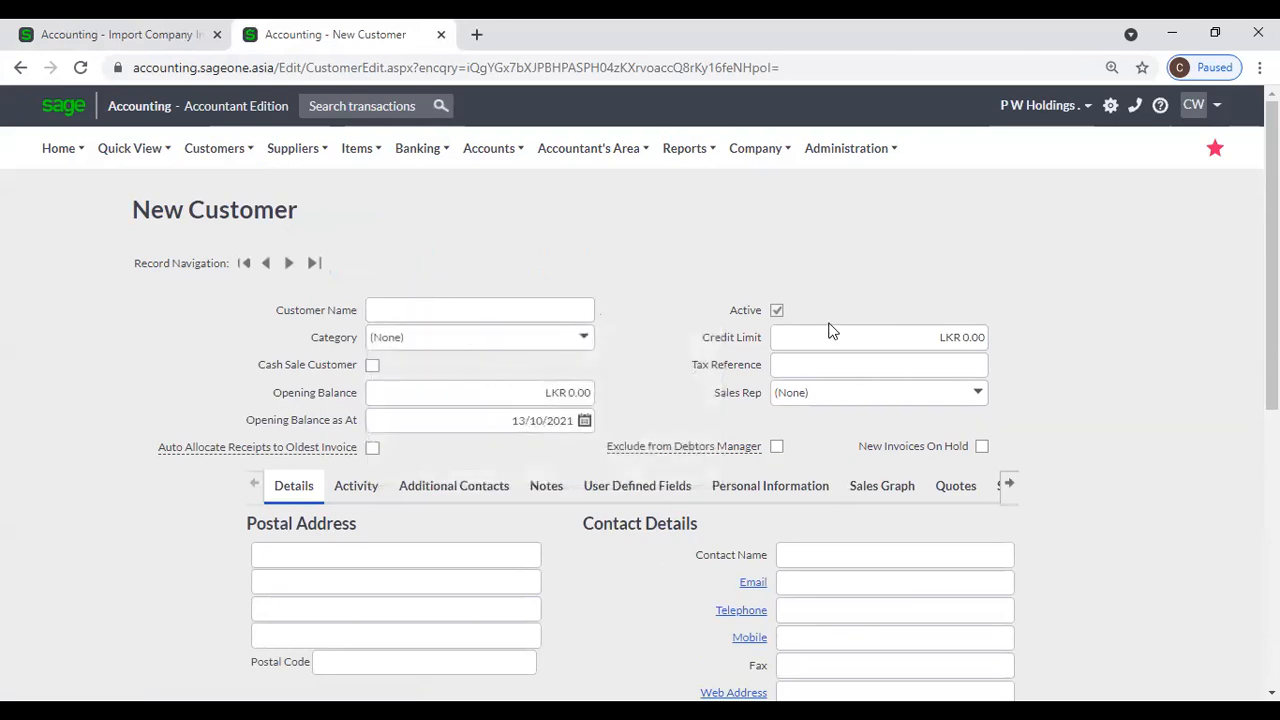
scroll(829, 346, "down", 2)
scroll(673, 440, "down", 2)
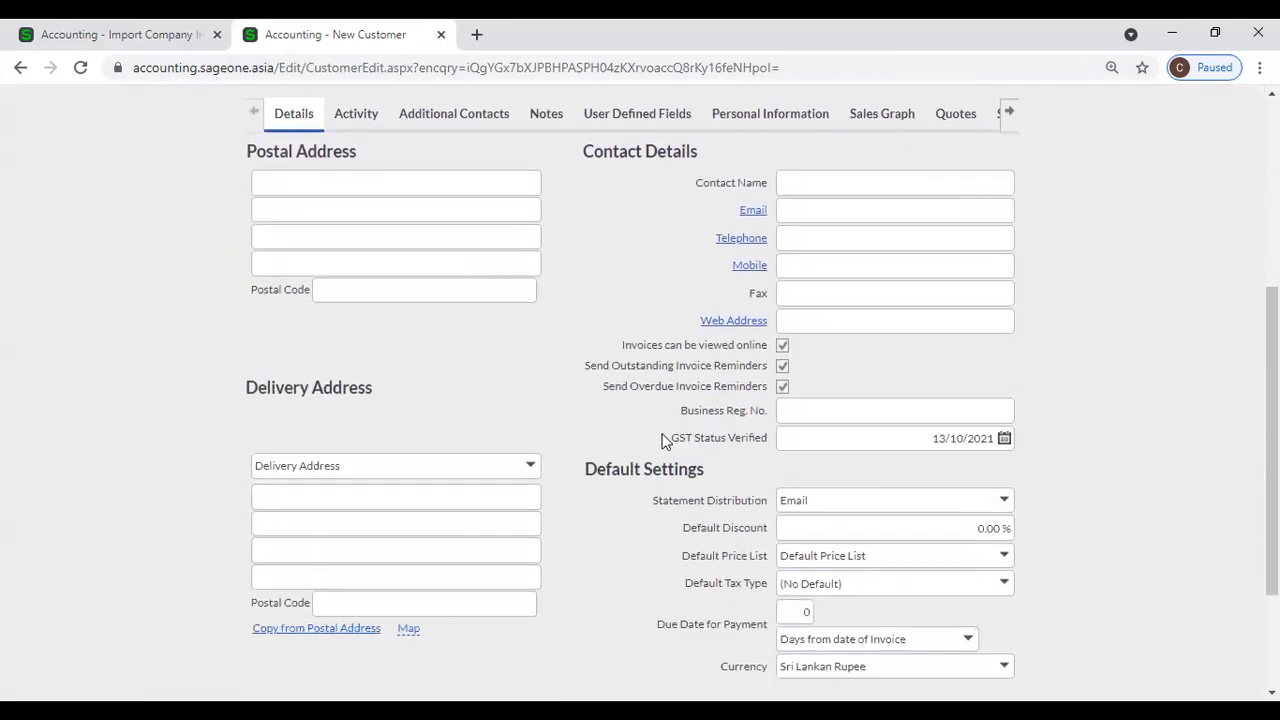
scroll(663, 440, "down", 3)
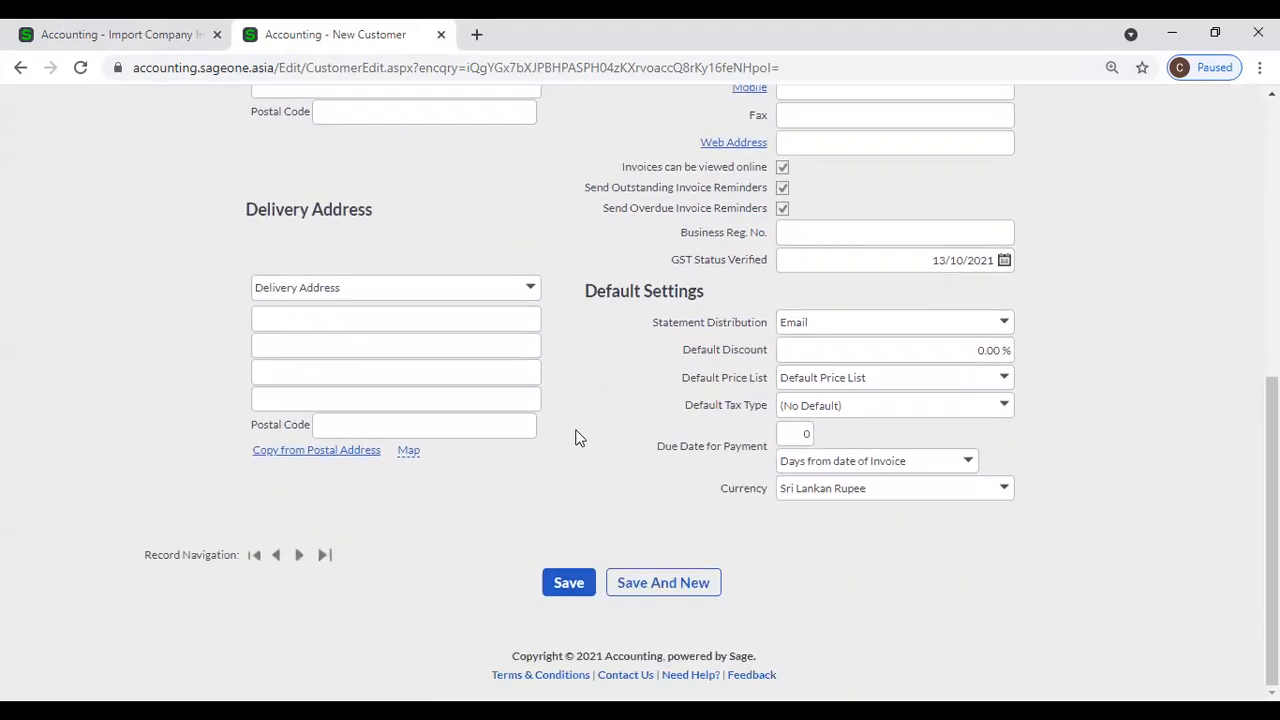
scroll(570, 437, "up", 4)
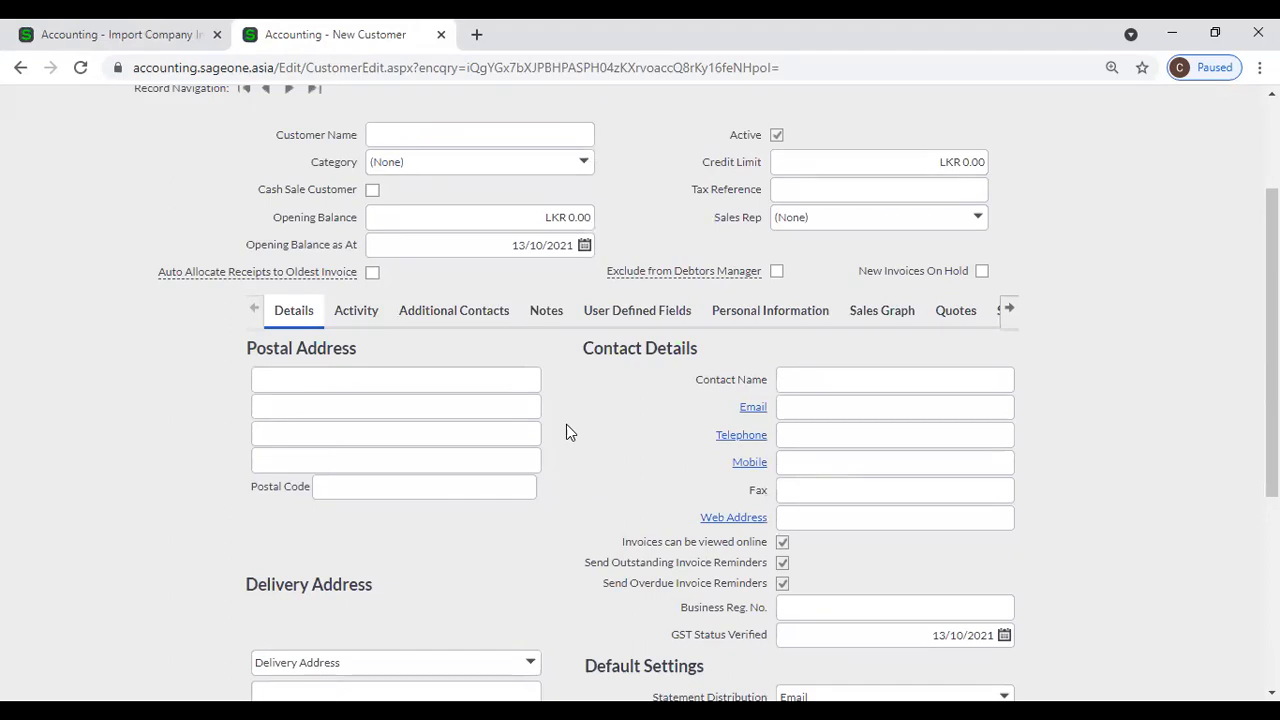
scroll(566, 431, "up", 2)
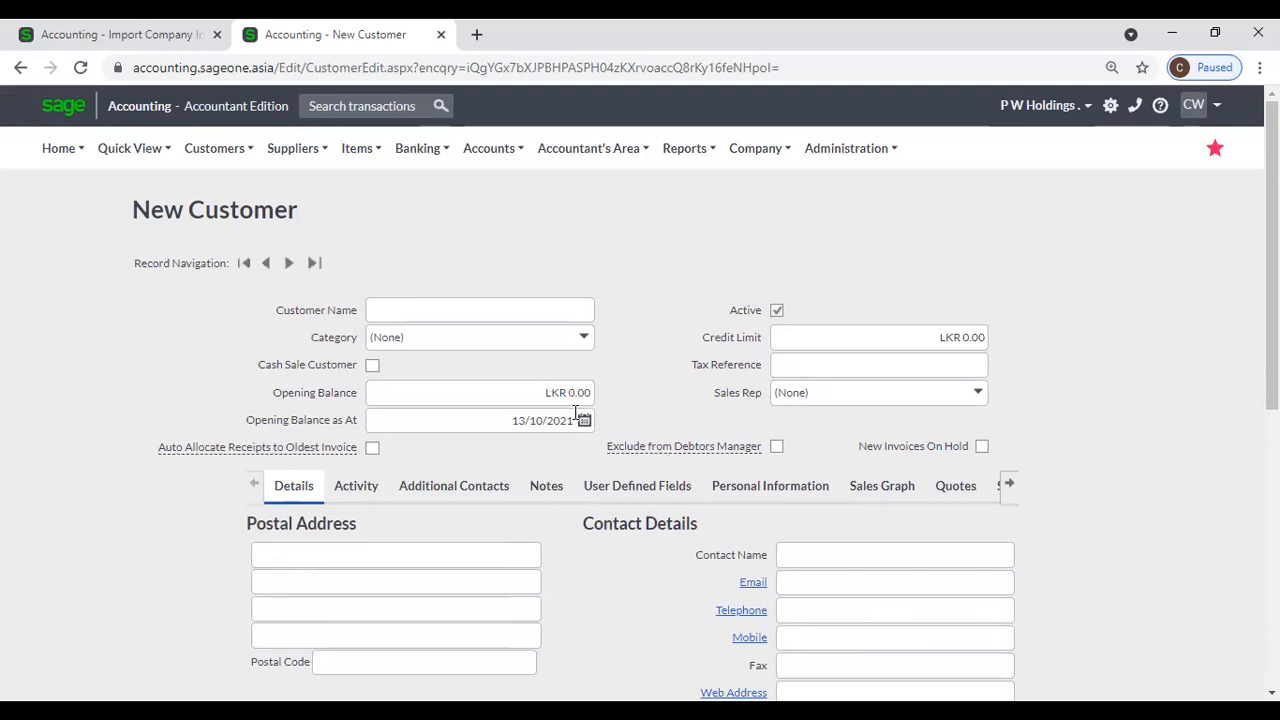
Compare the Import Data from CSV page with the New Customer form, ending on the import page.
left_click(183, 34)
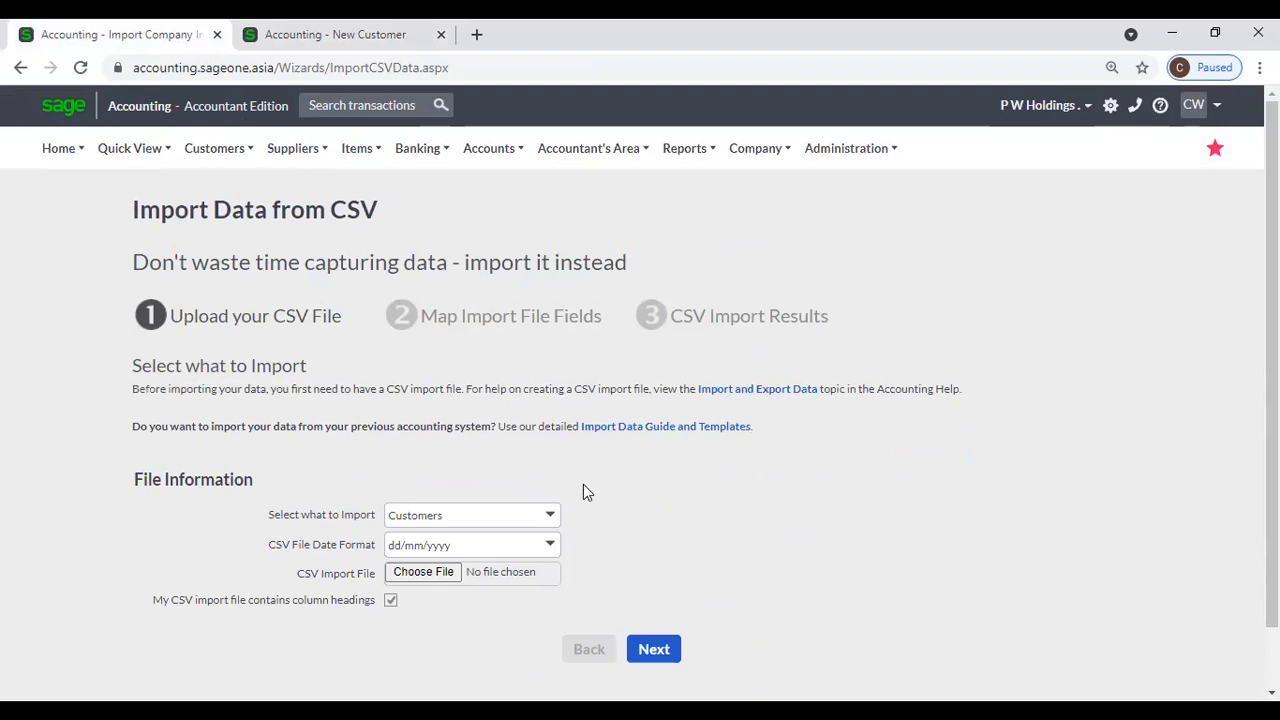
scroll(586, 492, "down", 2)
scroll(586, 492, "up", 2)
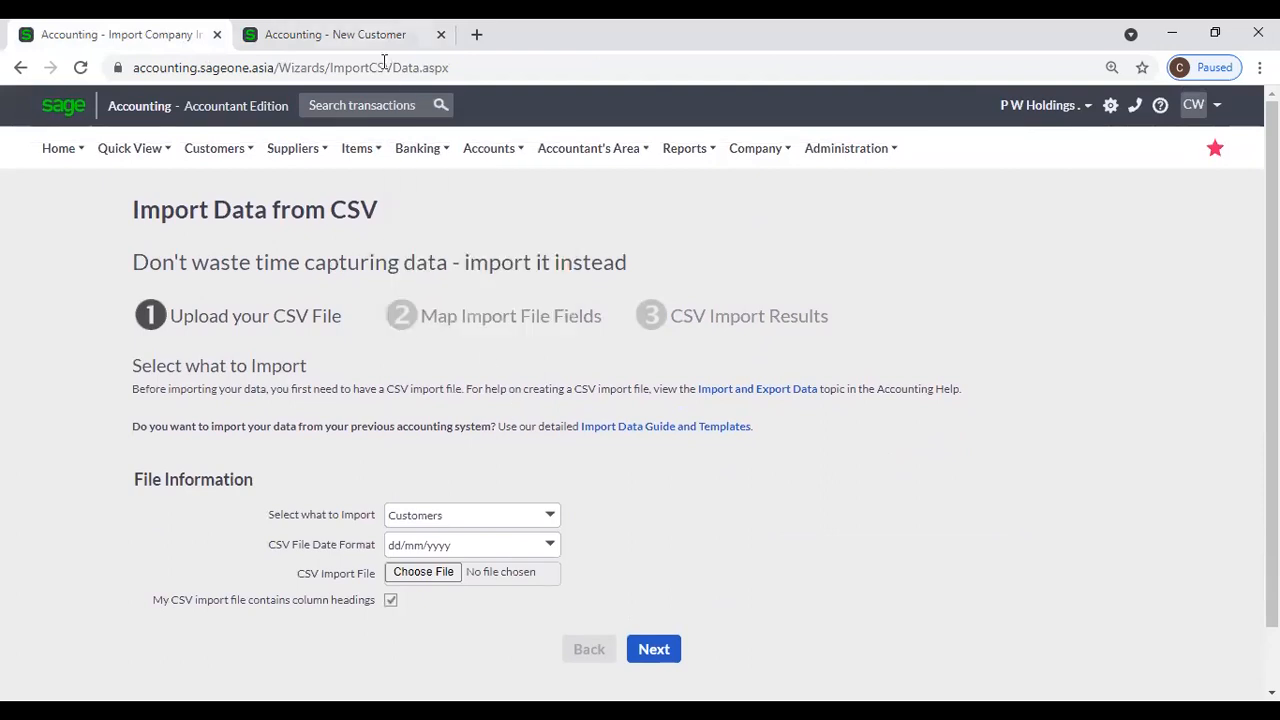
left_click(330, 40)
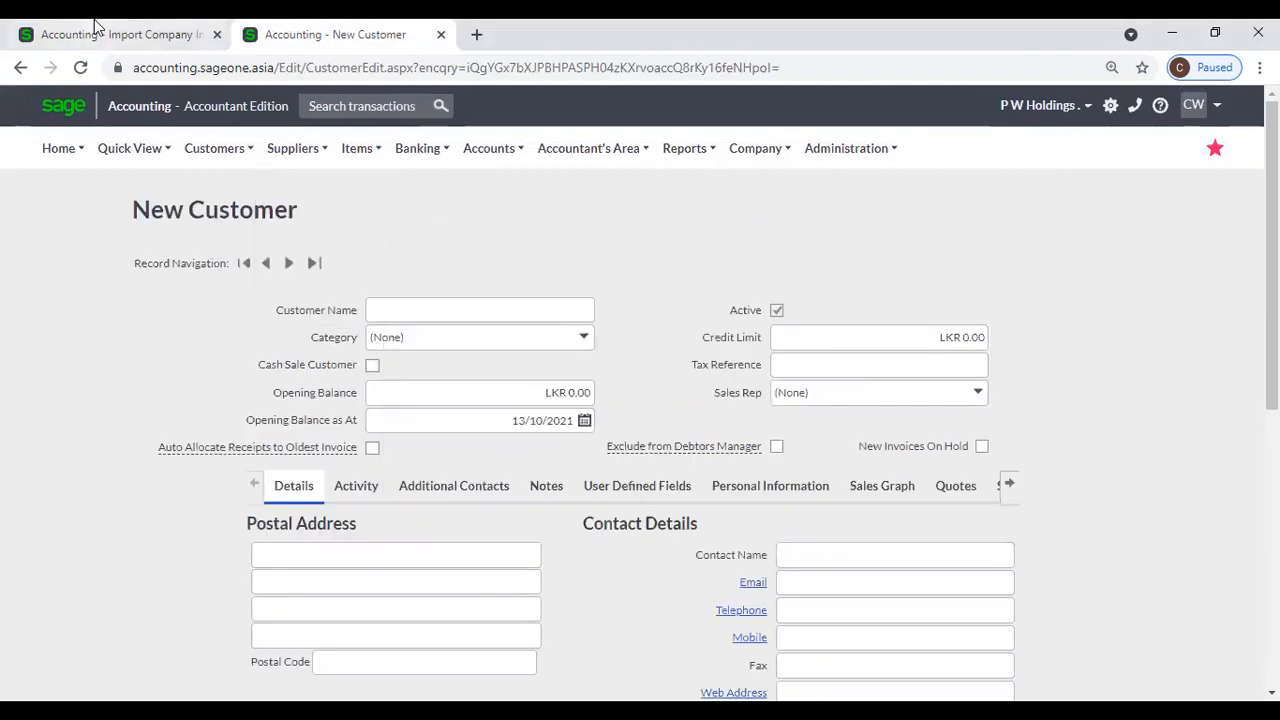
left_click(94, 34)
mouse_move(65, 180)
left_click(858, 532)
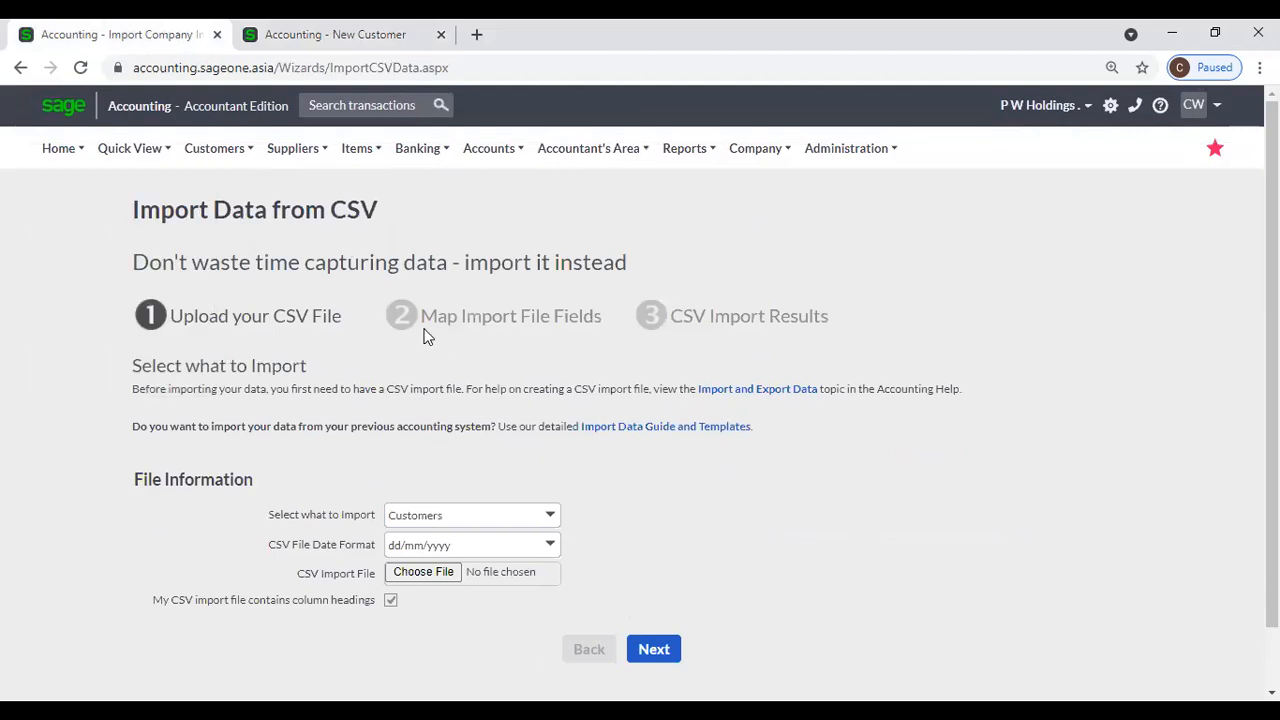
Check which record types can be imported from CSV, leaving the selection on Customers.
left_click(550, 518)
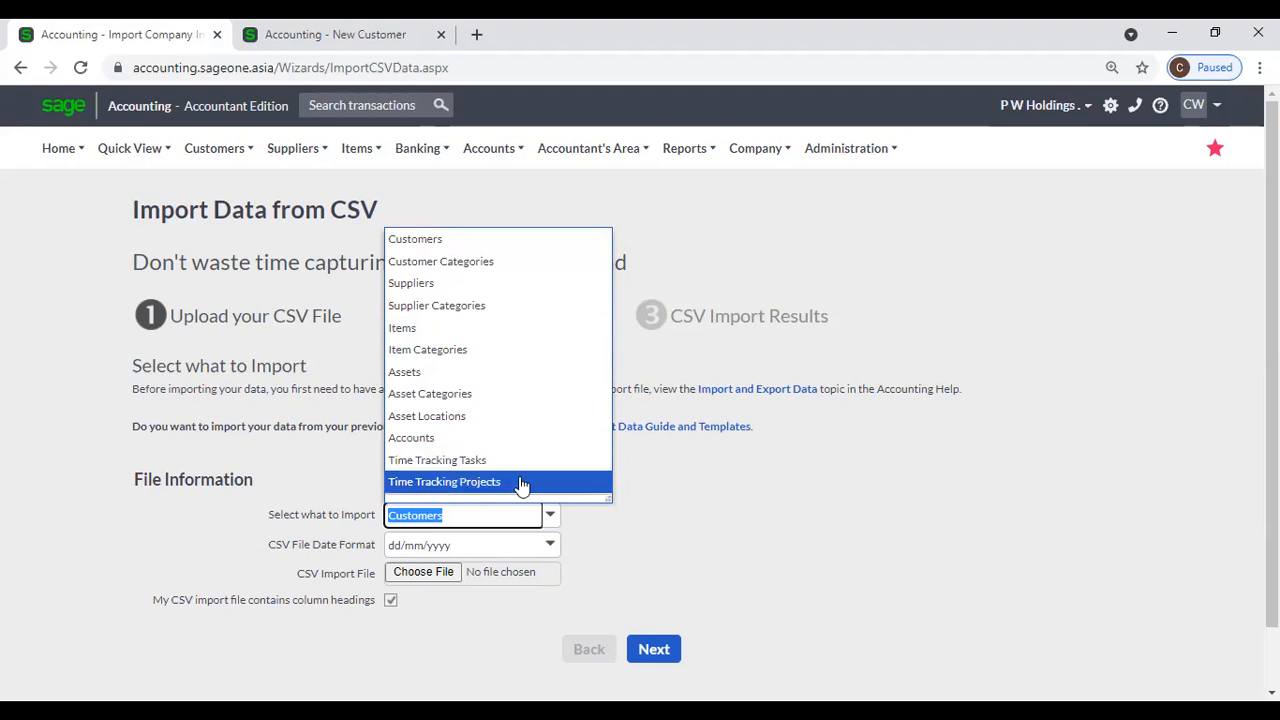
left_click(632, 492)
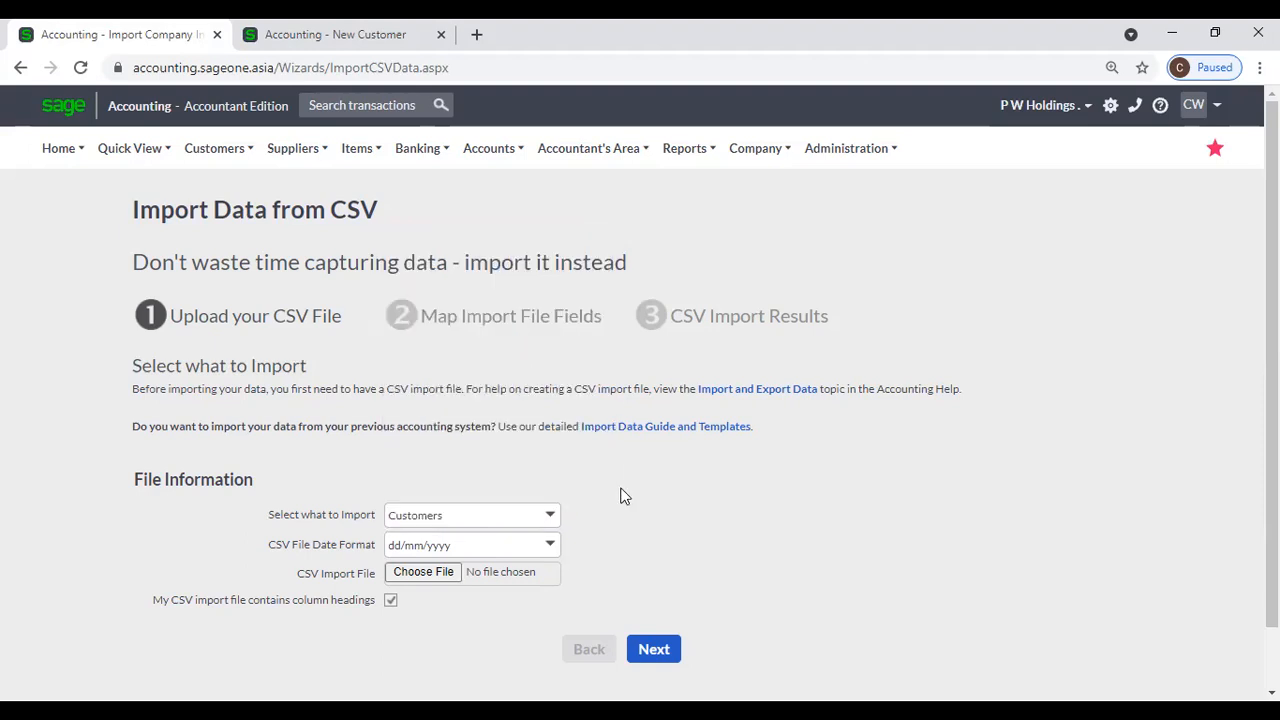
left_click(551, 516)
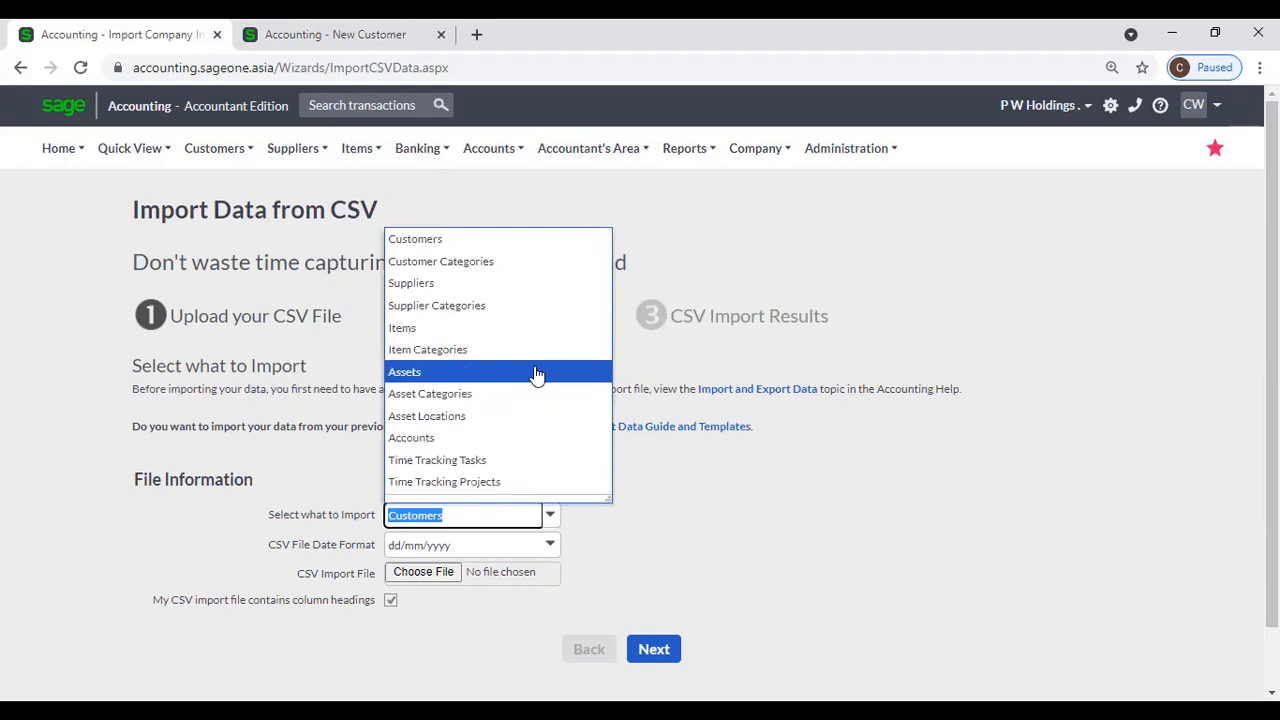
left_click(757, 528)
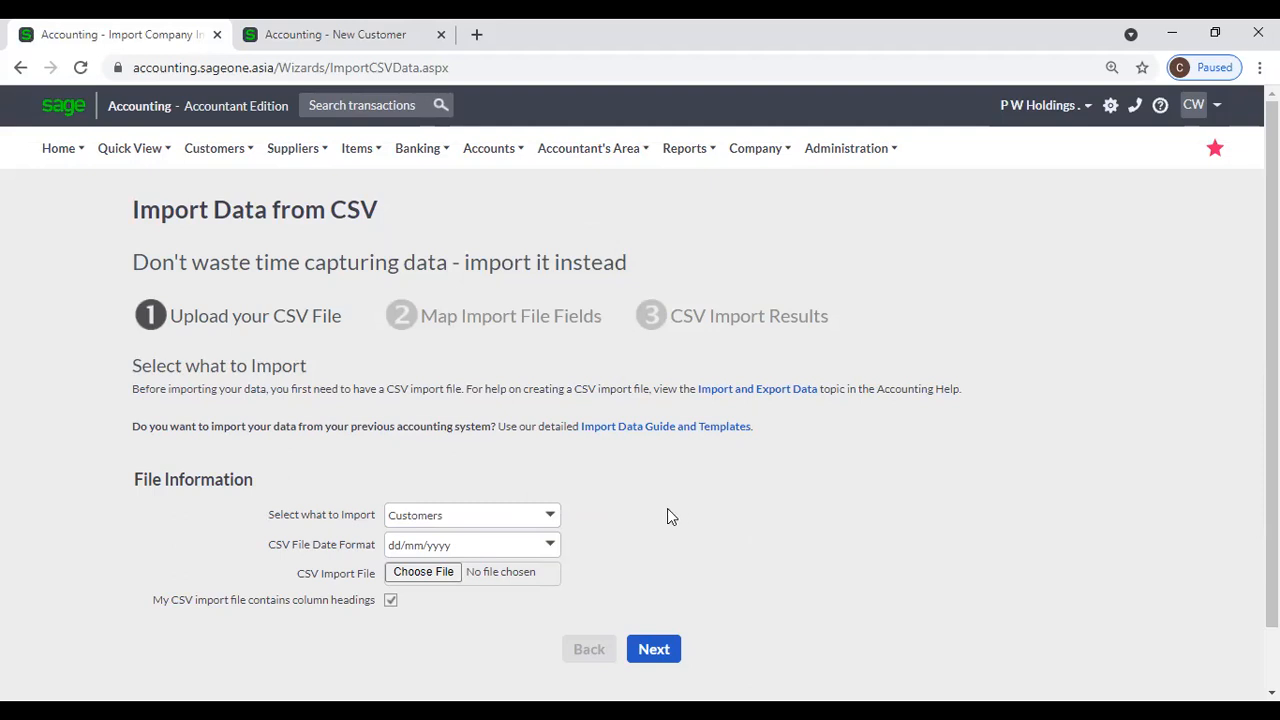
Set the type of data to import from CSV to Suppliers.
left_click(551, 517)
left_click(462, 237)
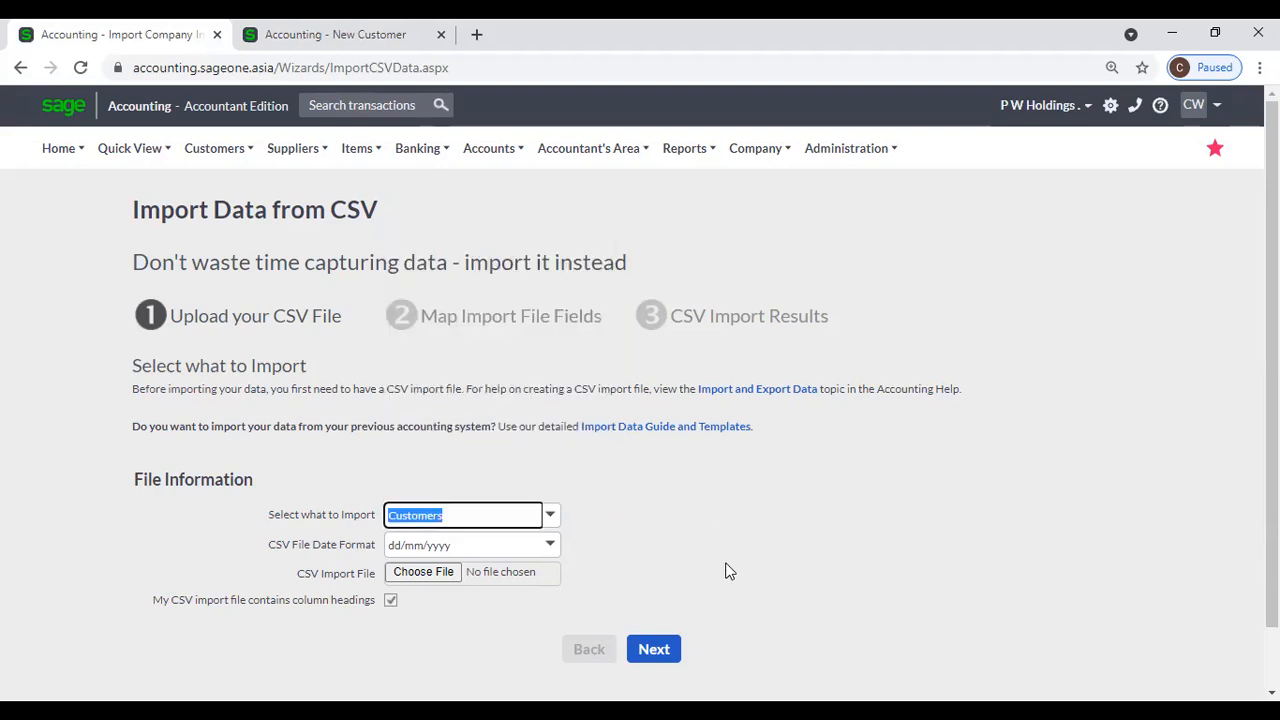
left_click(550, 517)
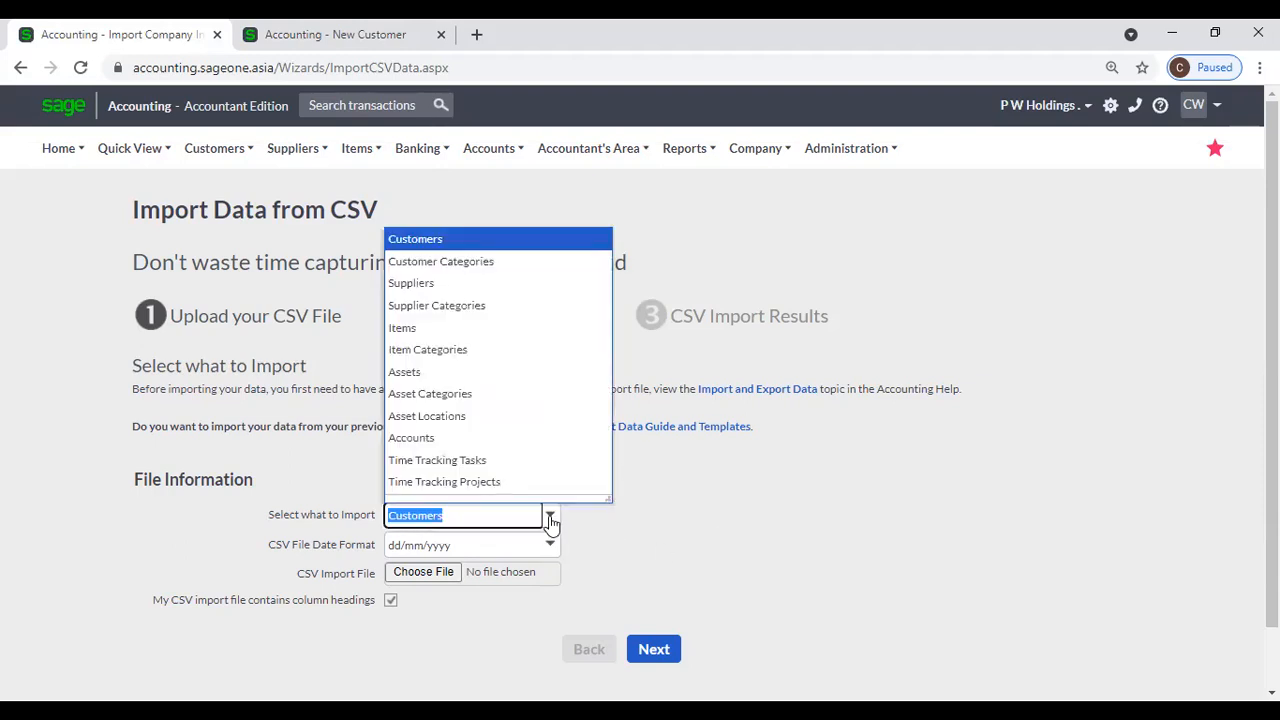
left_click(486, 284)
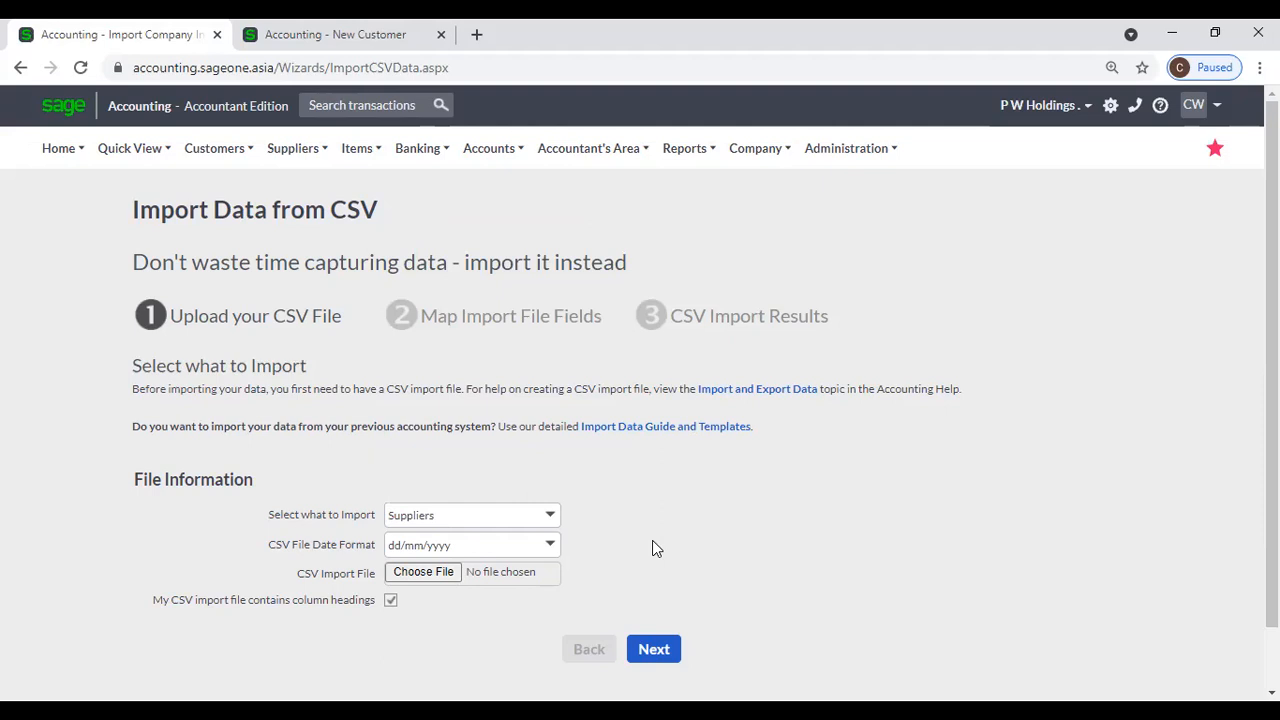
Look at the templates offered in the Import Data Guide and Templates, ending back on the CSV import page.
left_click(660, 430)
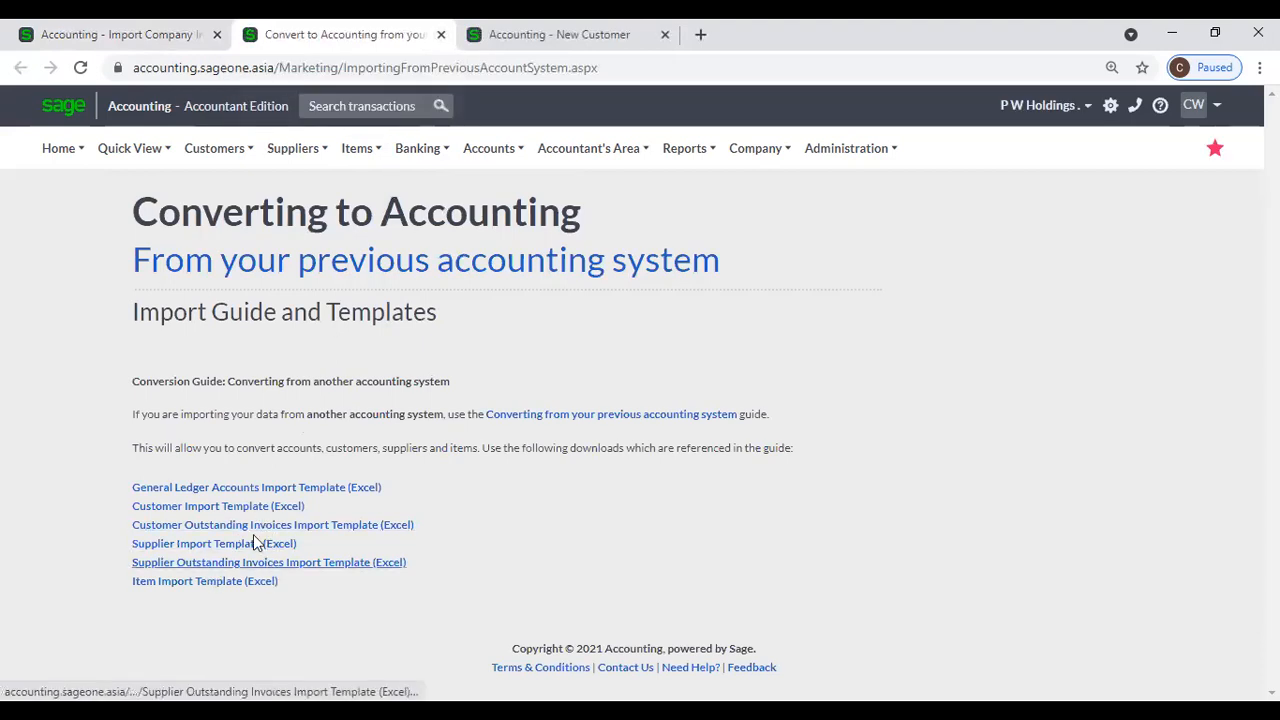
left_click(112, 33)
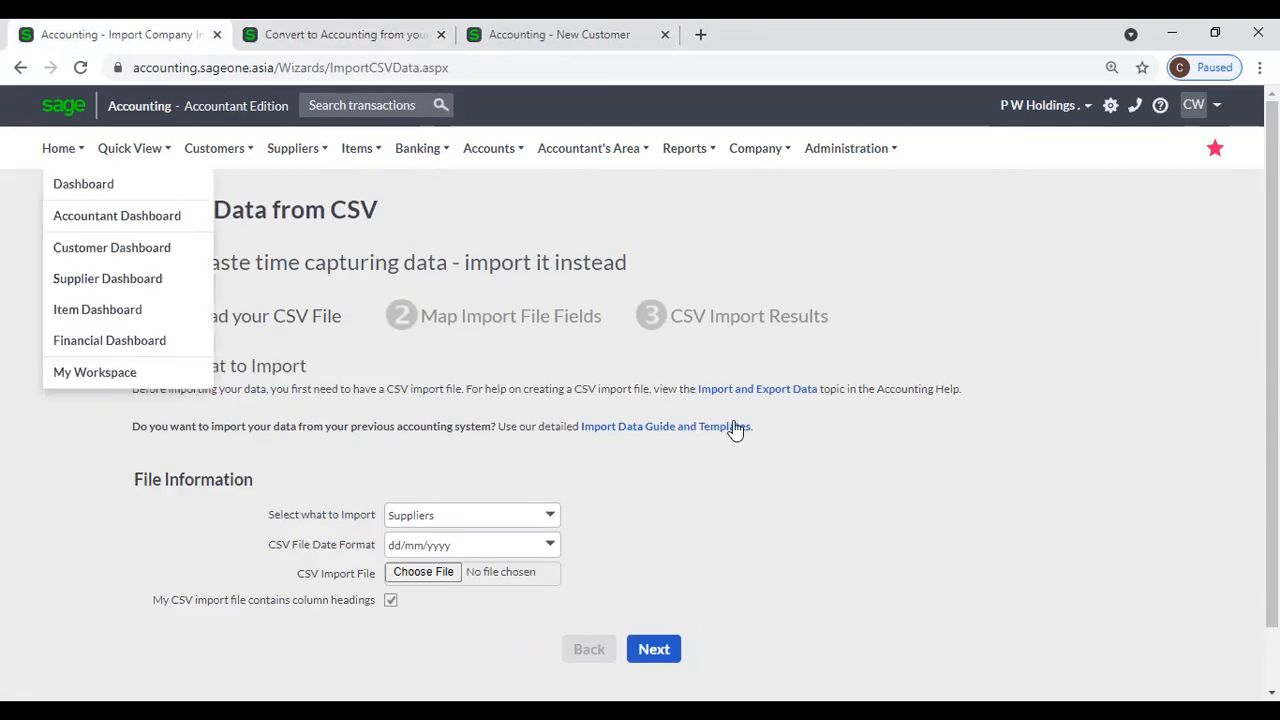
Read the Exporting Data section of the Import and Export Data help topic and close the help page.
left_click(743, 391)
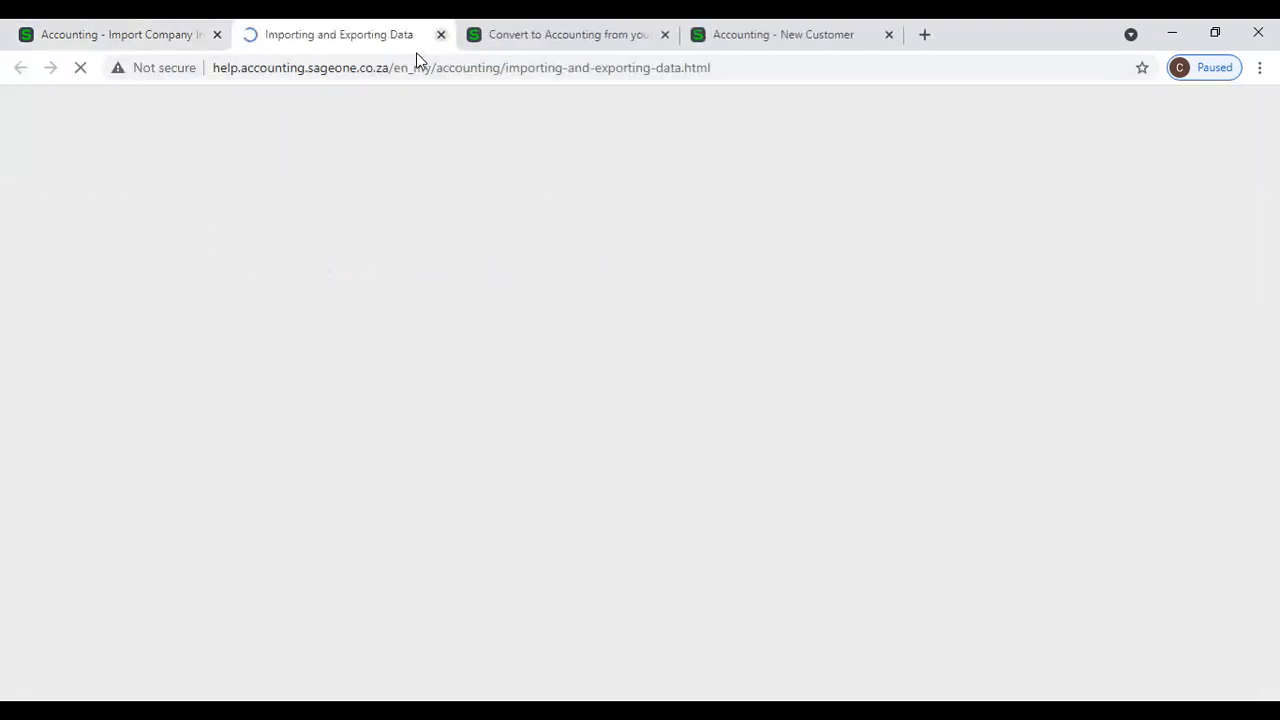
key("ctrl+w")
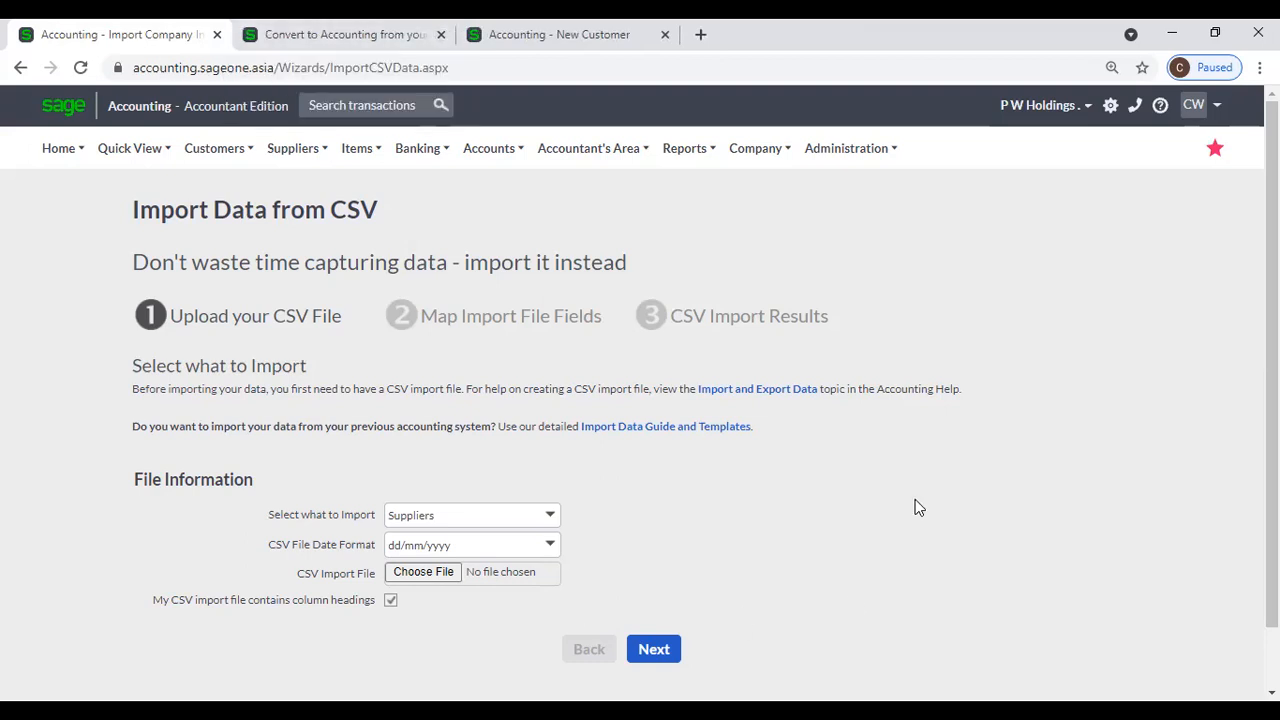
left_click(761, 390)
scroll(791, 440, "down", 4)
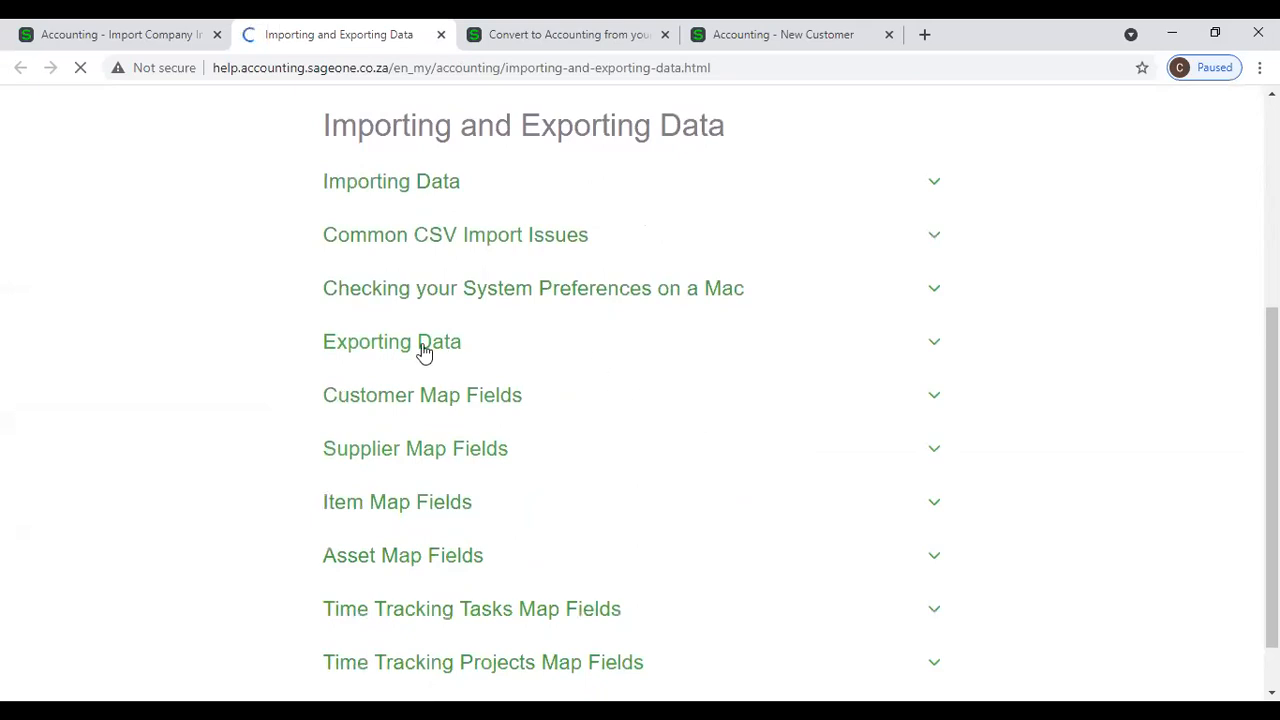
scroll(593, 470, "down", 1)
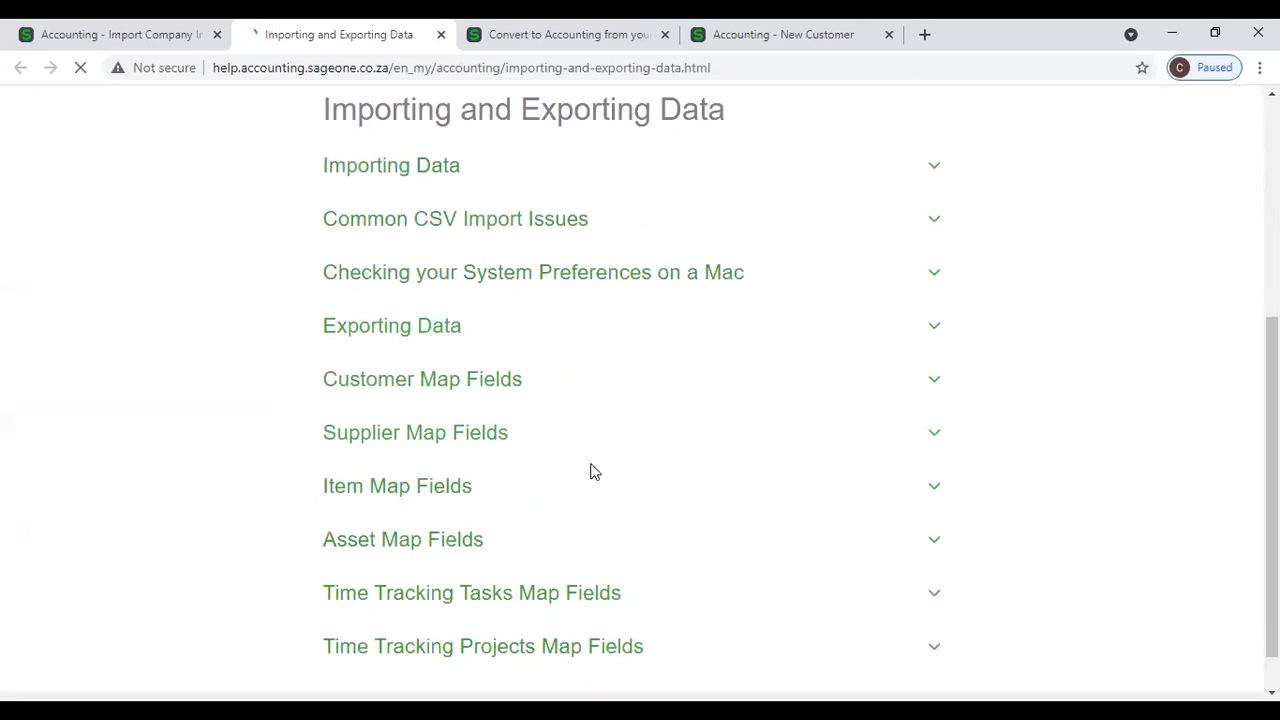
left_click(405, 275)
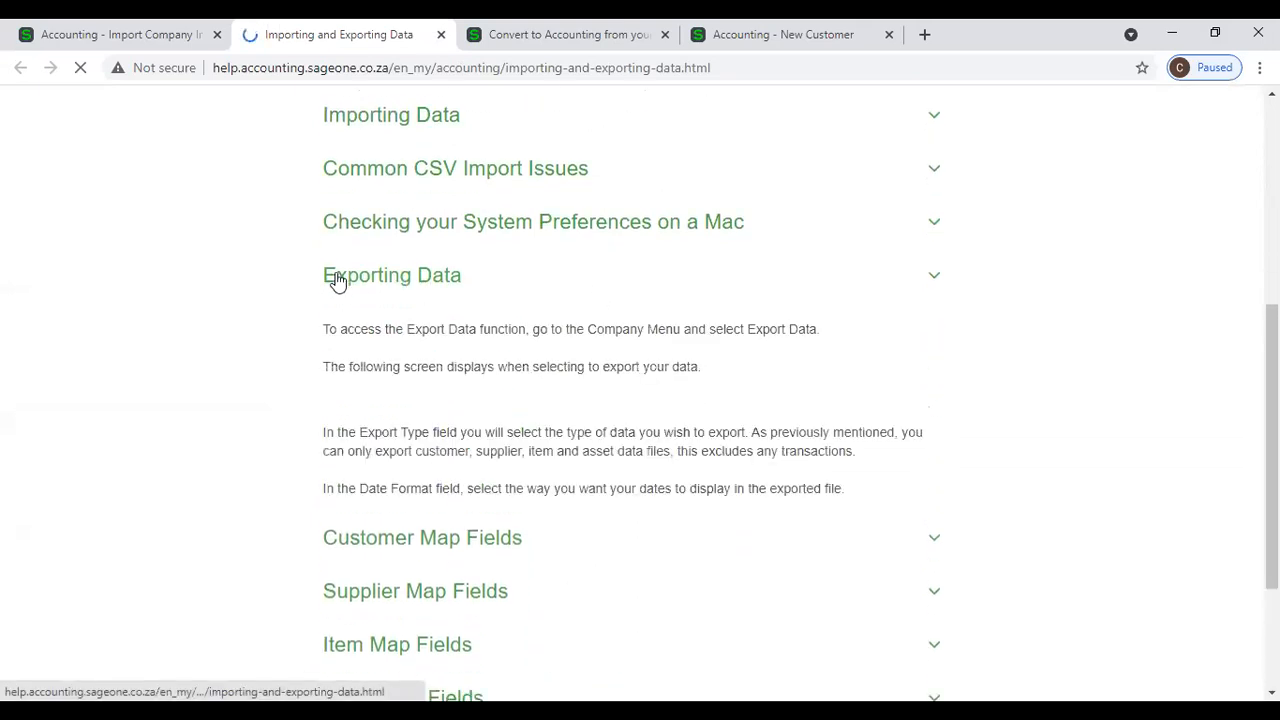
left_click(110, 35)
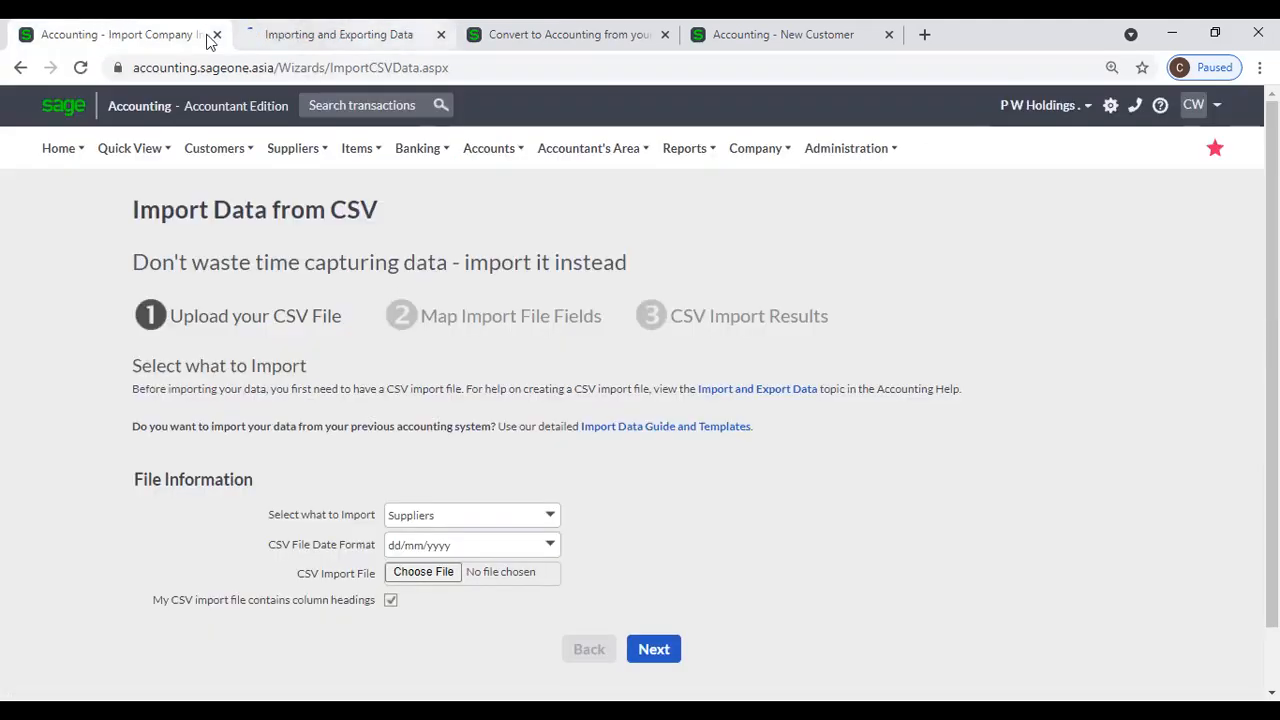
left_click(441, 34)
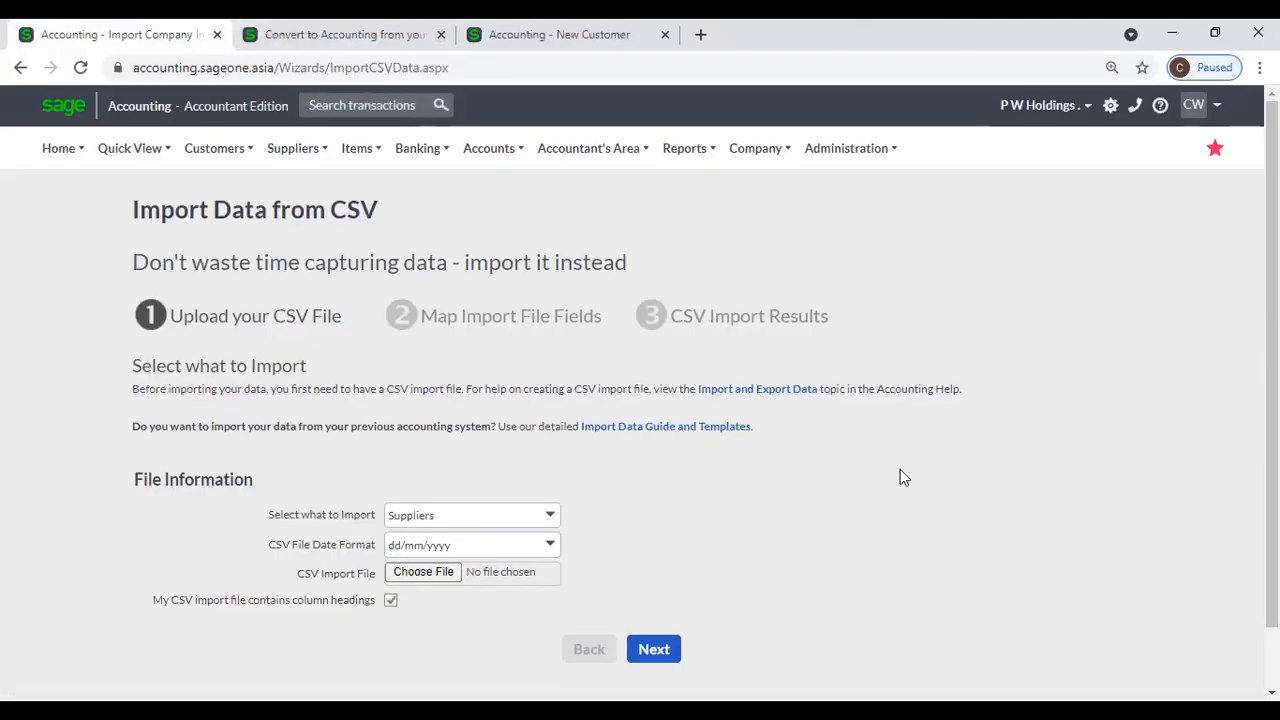
Open a blank New Customer form without entering anything.
left_click(688, 150)
mouse_move(186, 150)
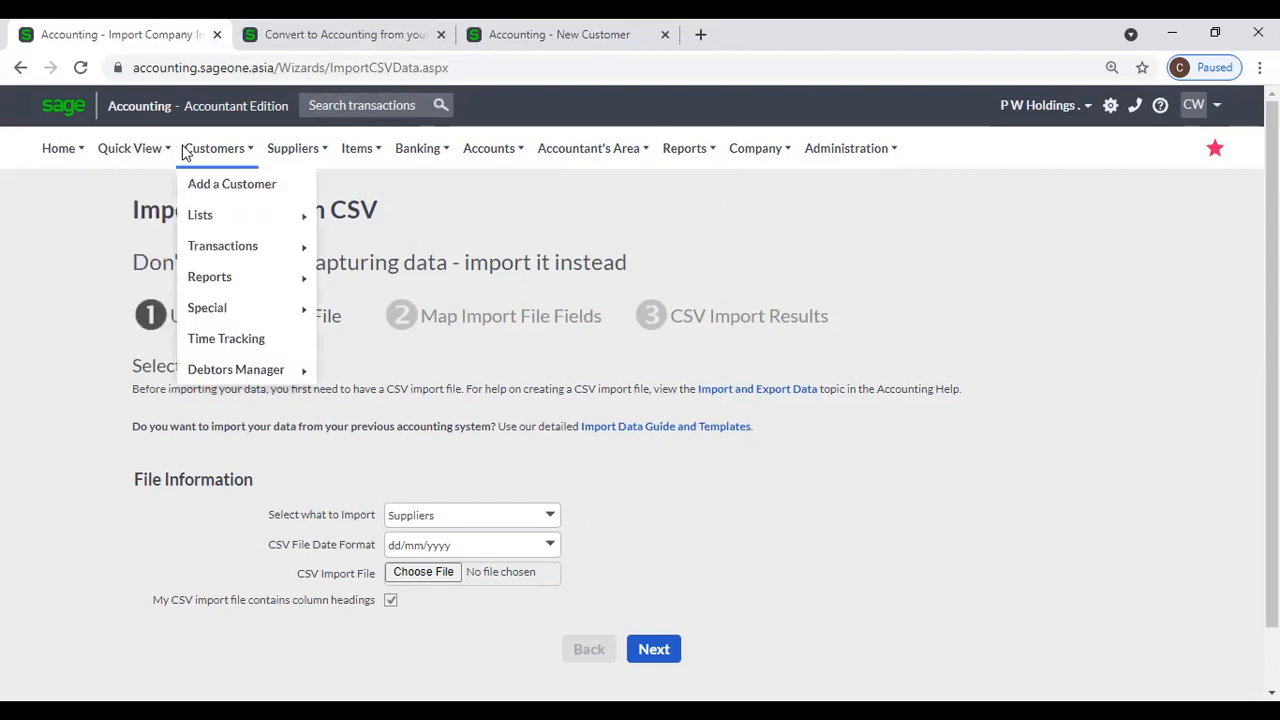
left_click(213, 190)
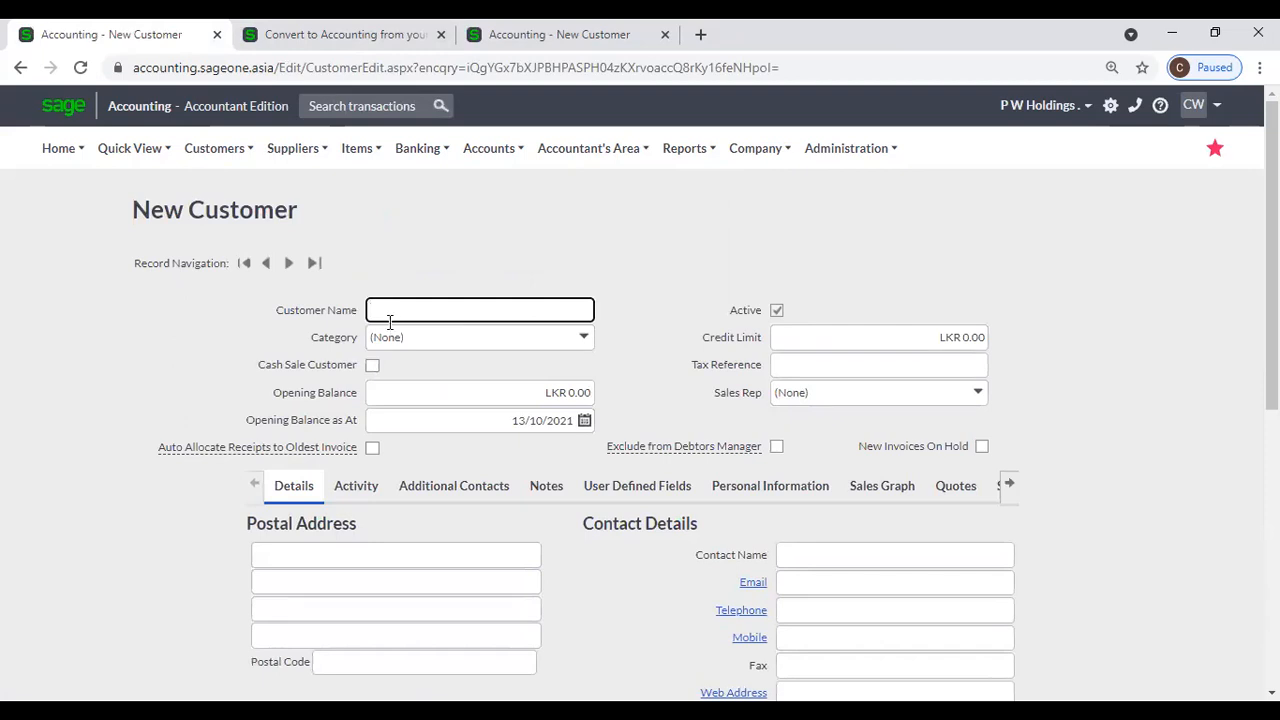
Export the Customers data to CSV with the dd/mm/yyyy date format.
left_click(755, 148)
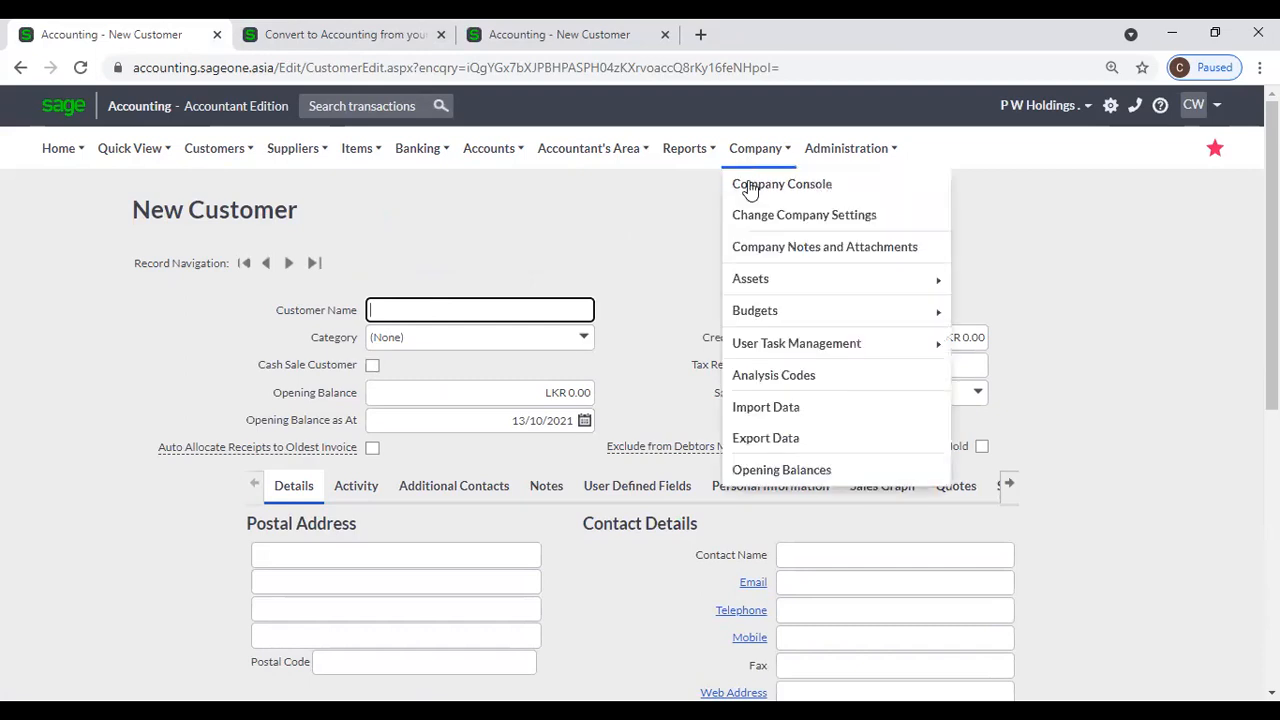
left_click(775, 443)
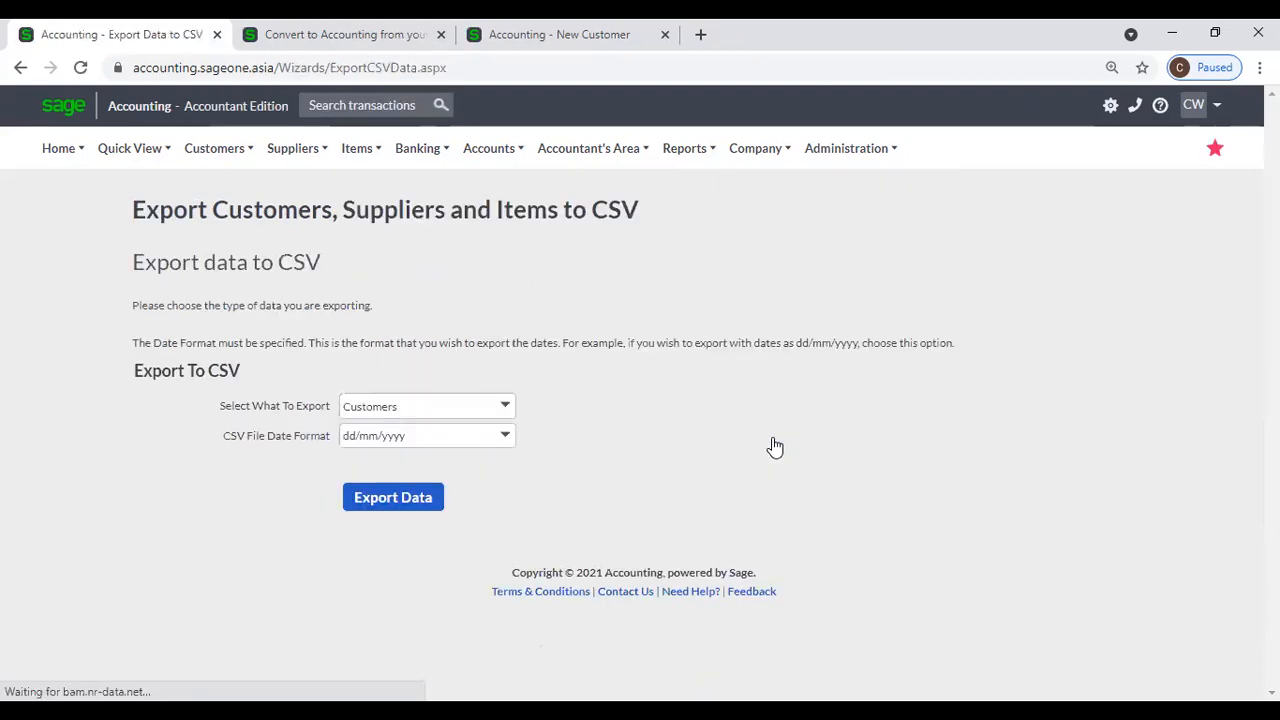
left_click(433, 498)
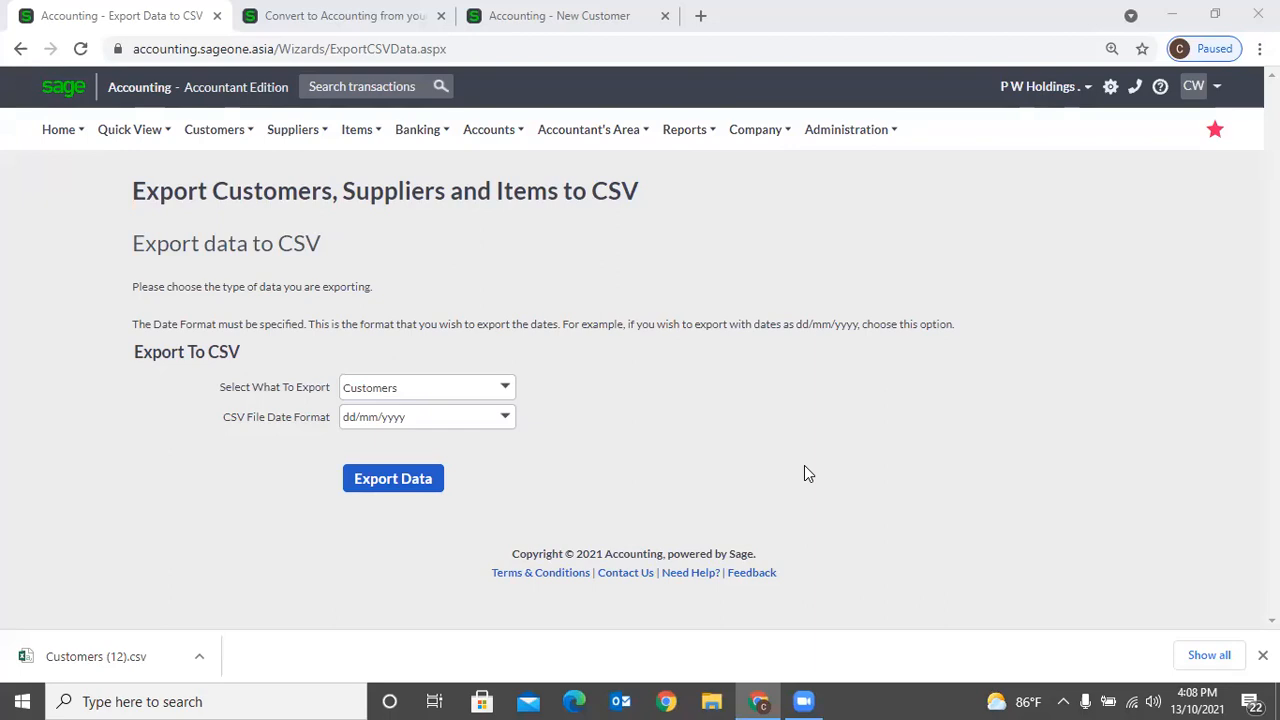
Check which record types can be exported to CSV and export the Customers data again.
mouse_move(214, 130)
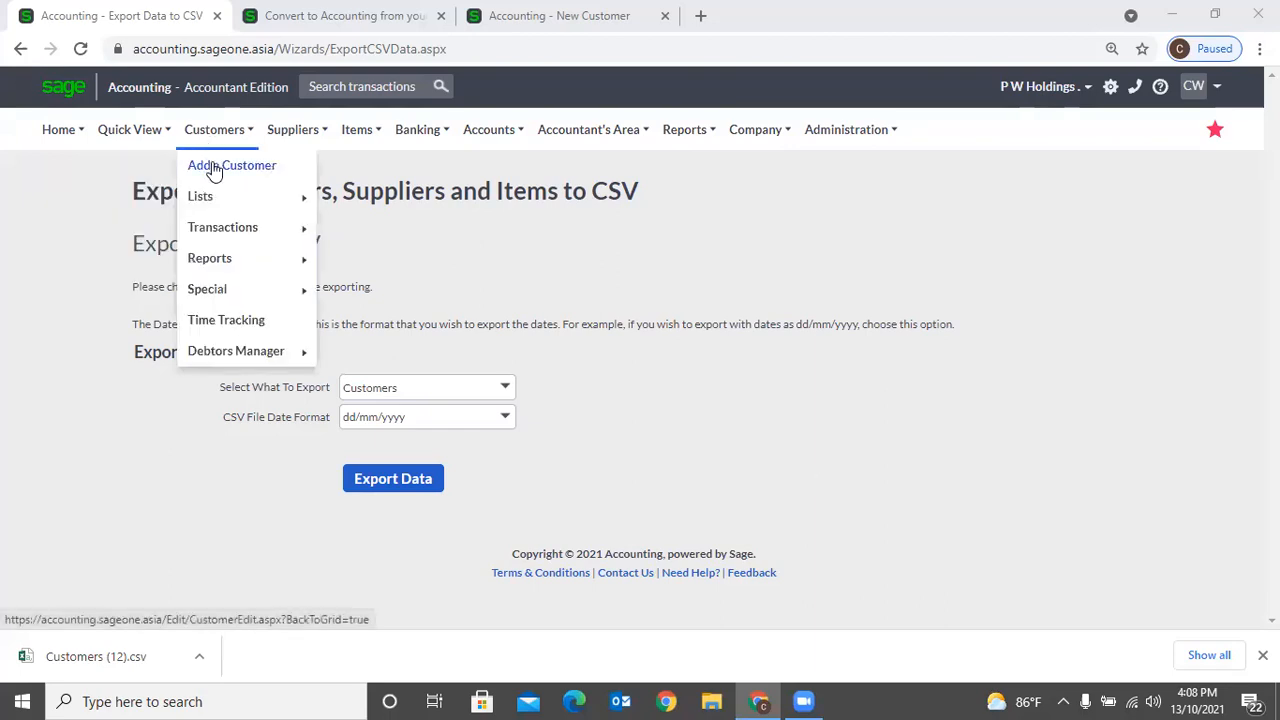
mouse_move(740, 133)
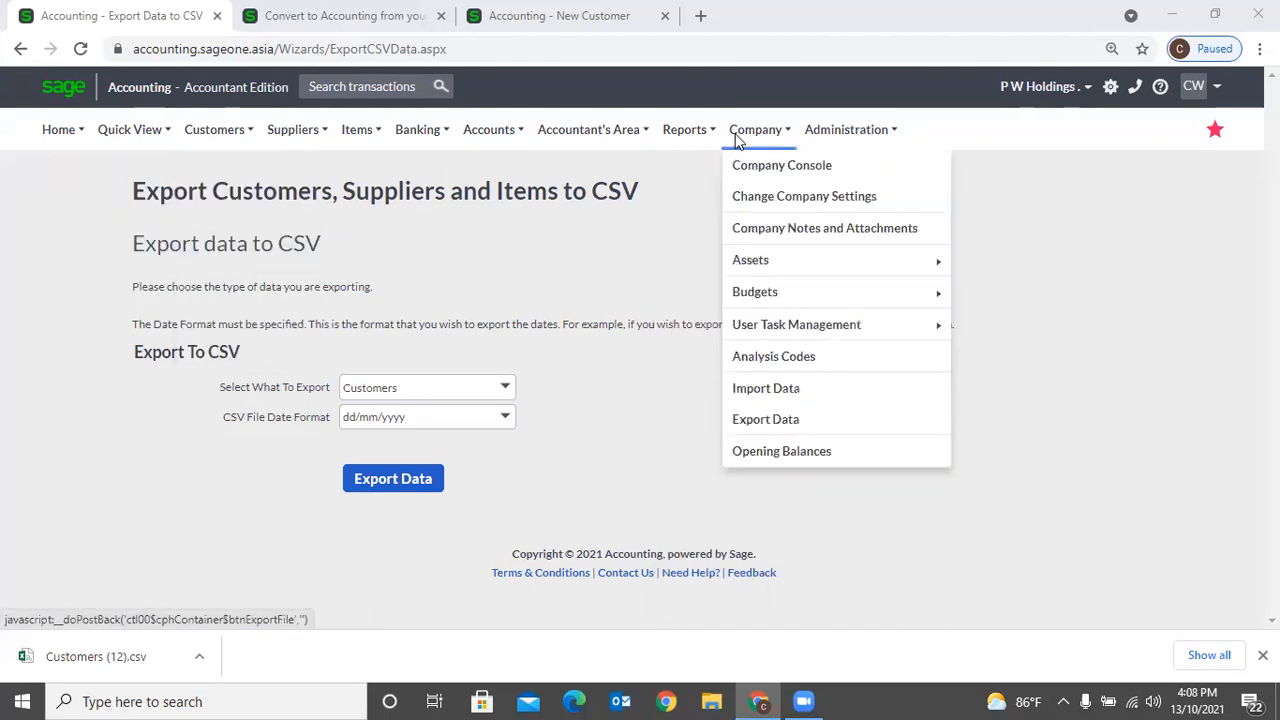
left_click(766, 428)
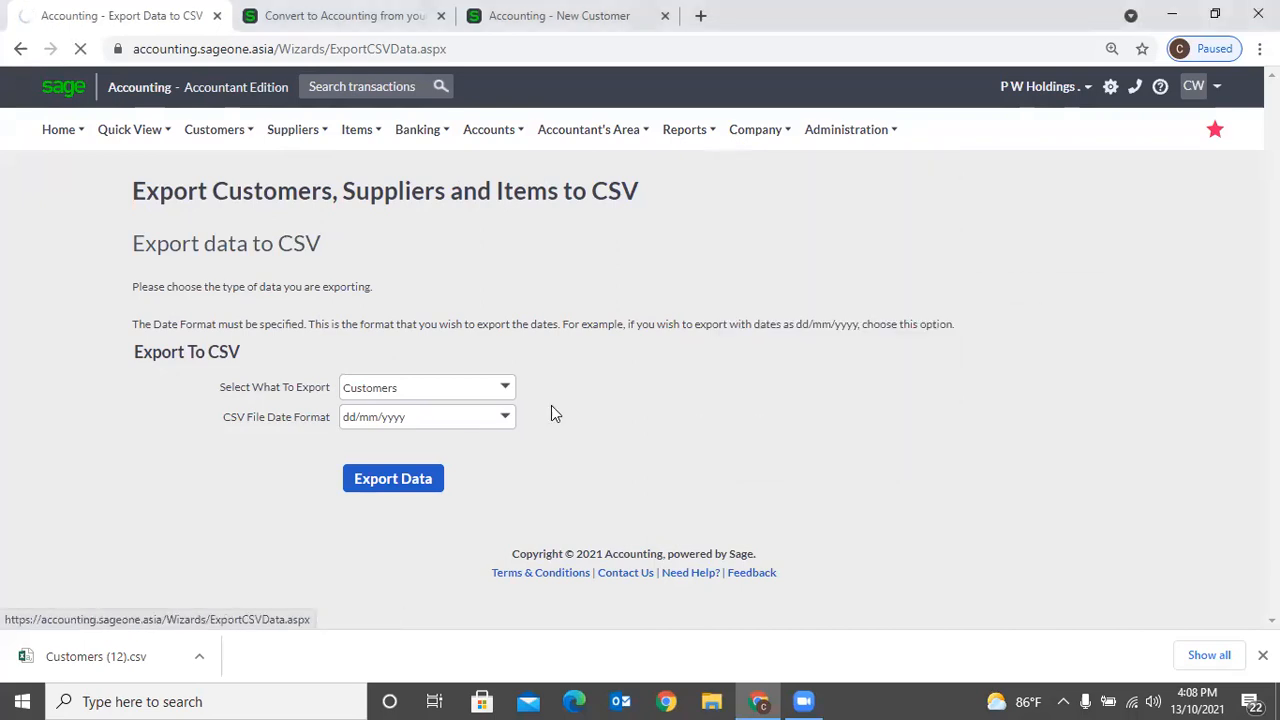
left_click(506, 393)
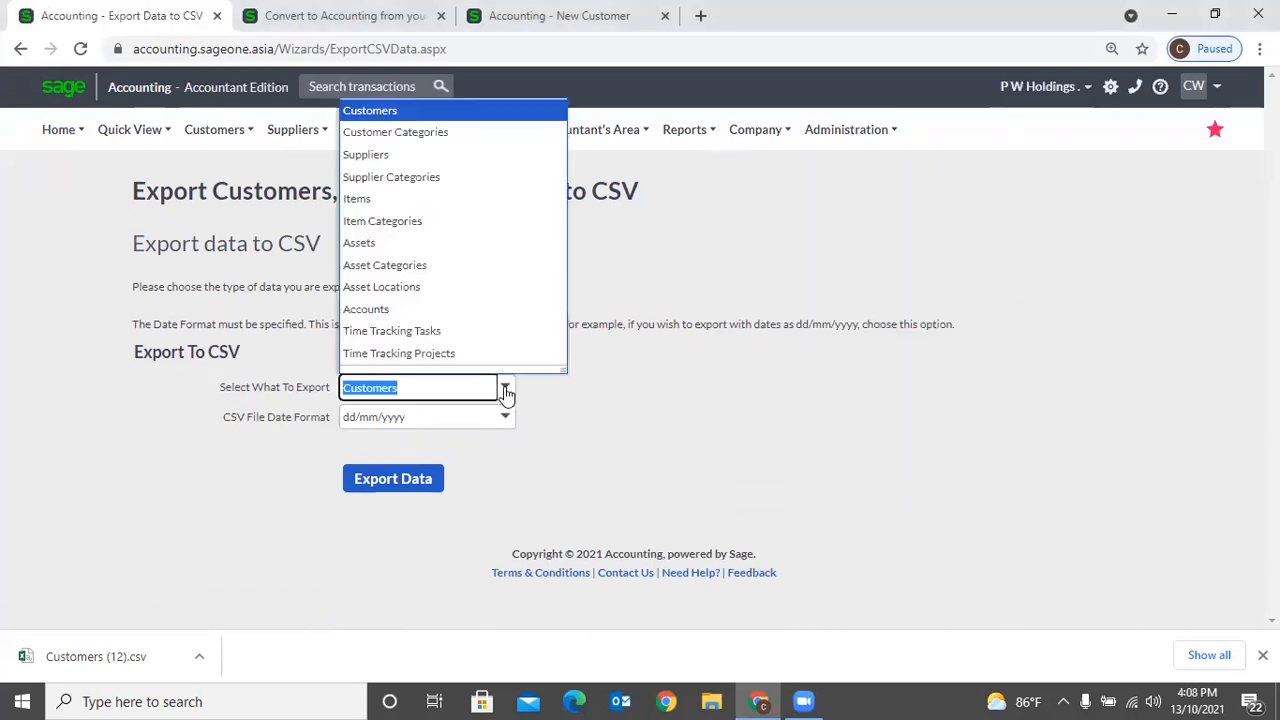
left_click(562, 406)
left_click(415, 480)
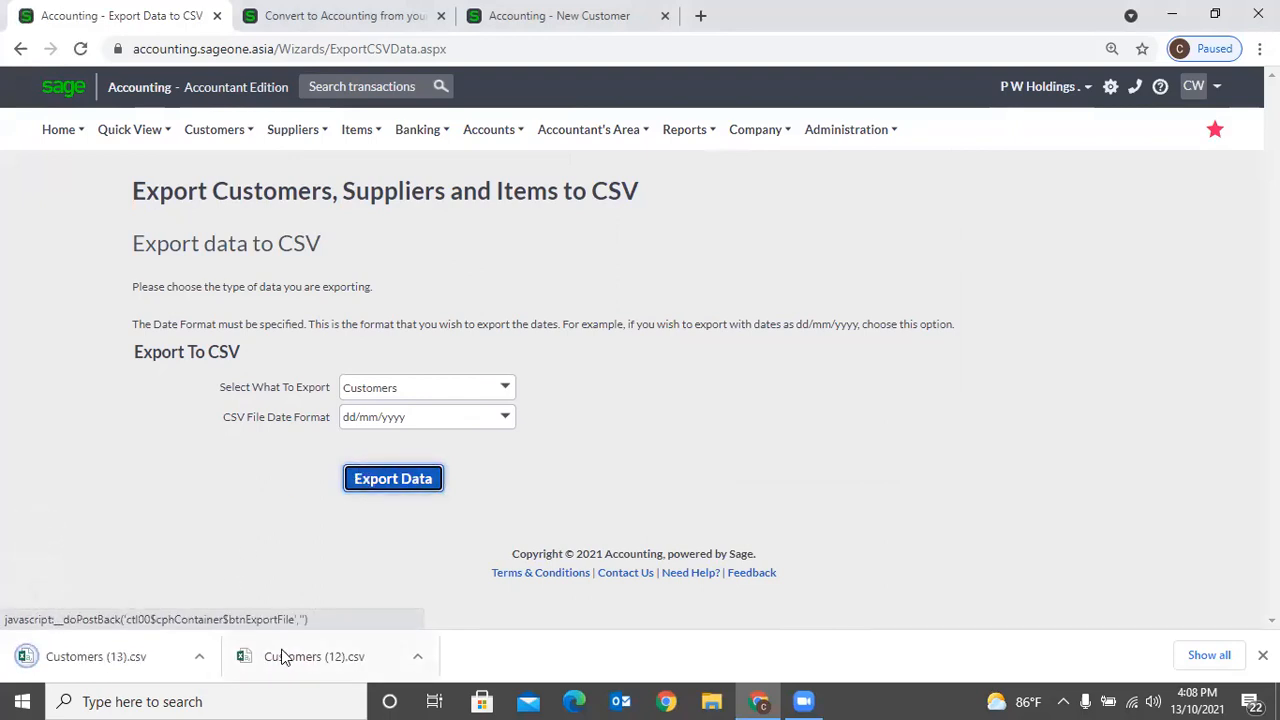
Open the exported Customers (12).csv file in Excel and dismiss the Office activation notice.
left_click(280, 656)
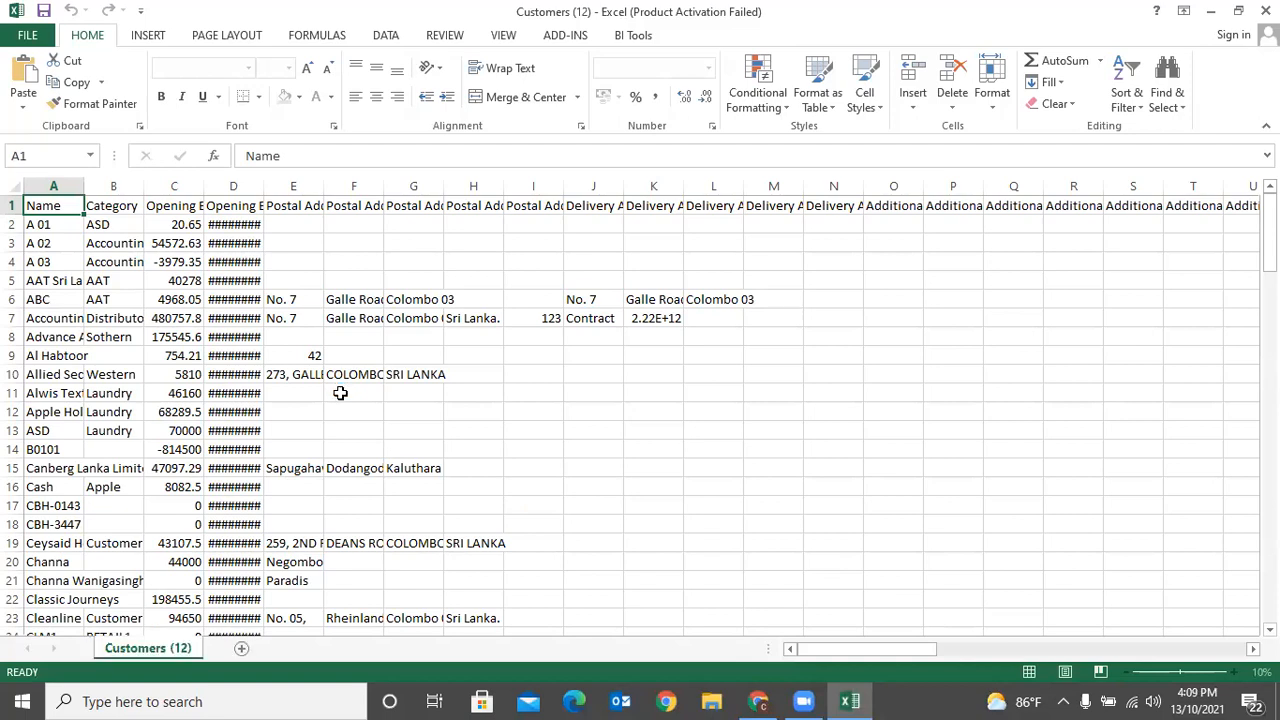
left_click(443, 430)
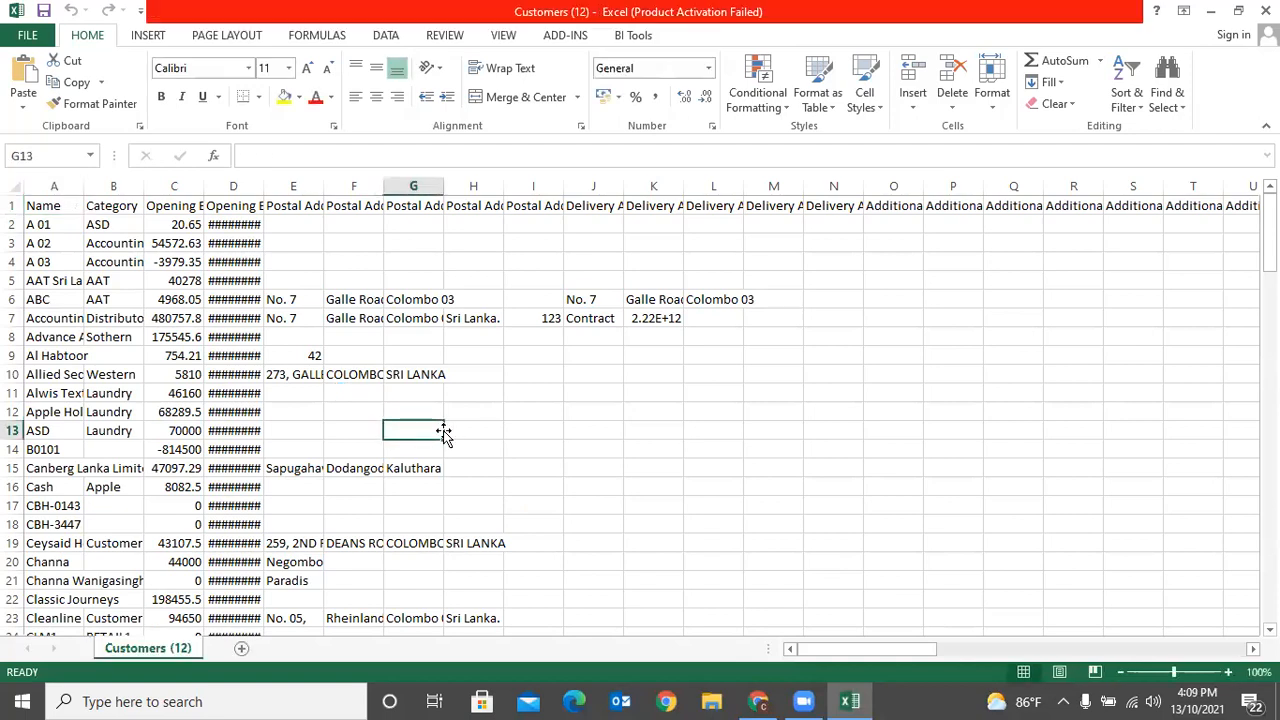
left_click(822, 521)
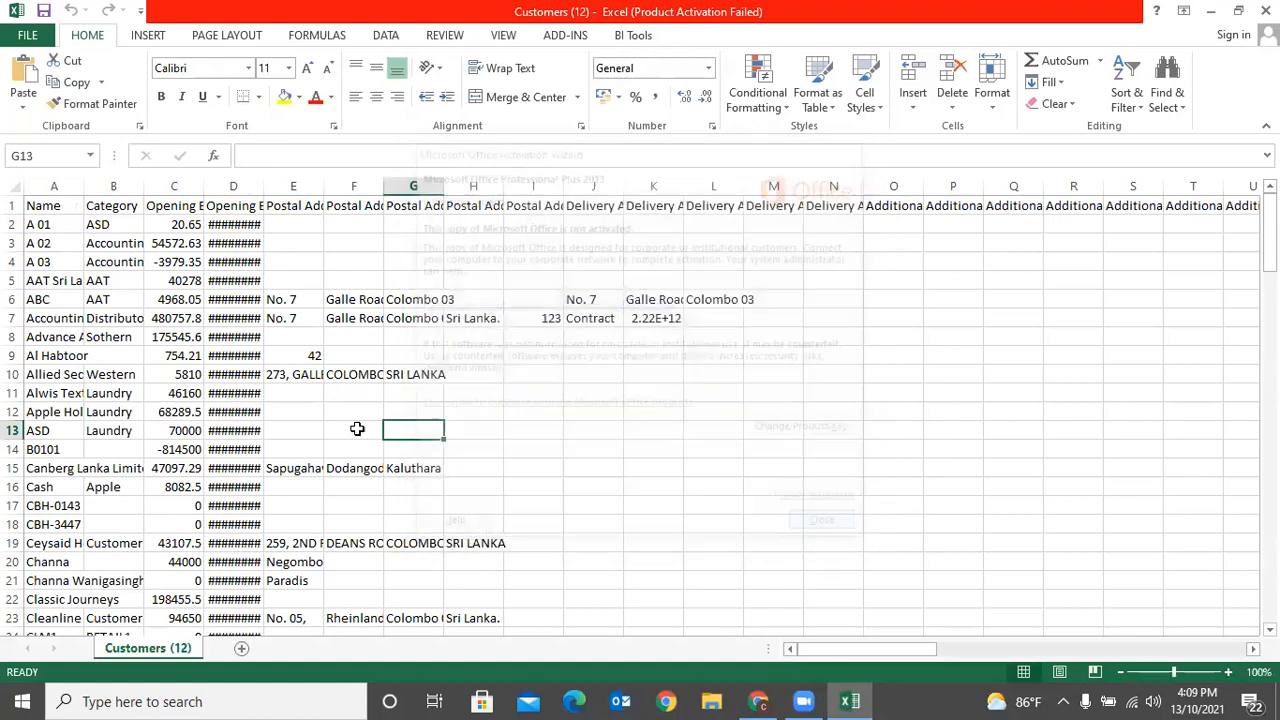
Remove all customer records from row 3 down, leaving only the heading row and the first customer.
left_click(14, 243)
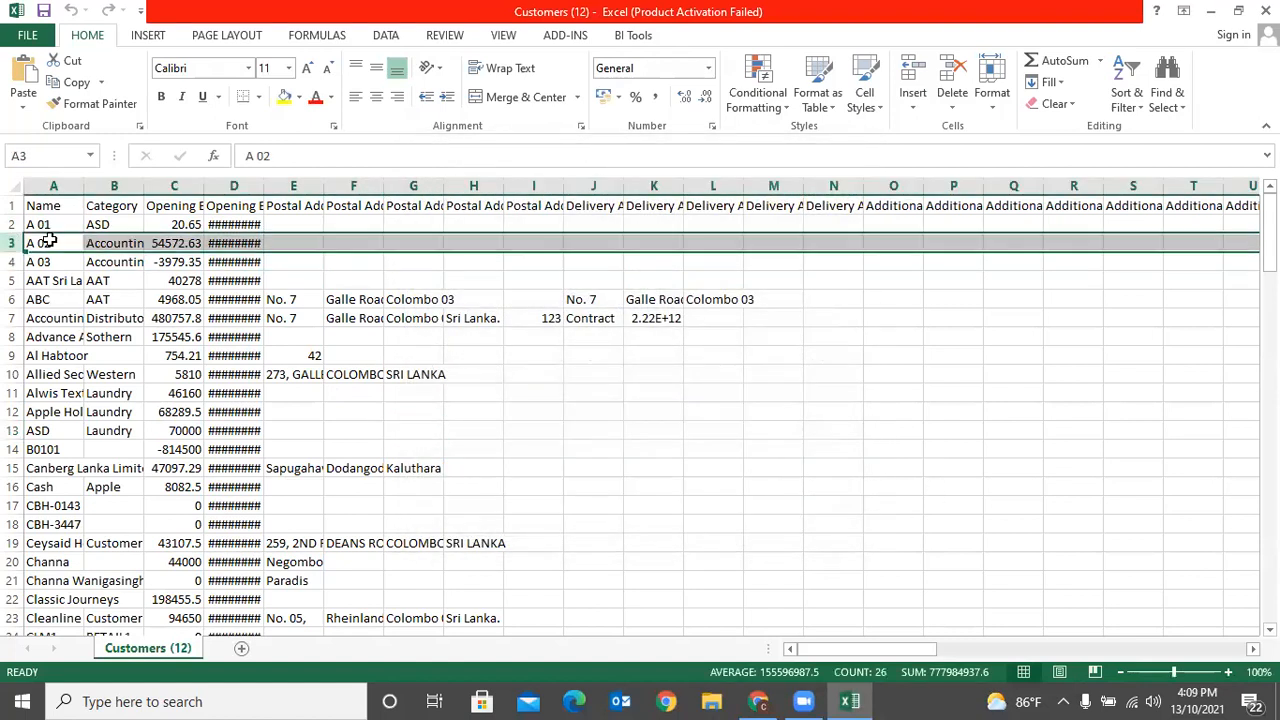
key("ctrl+shift+Down")
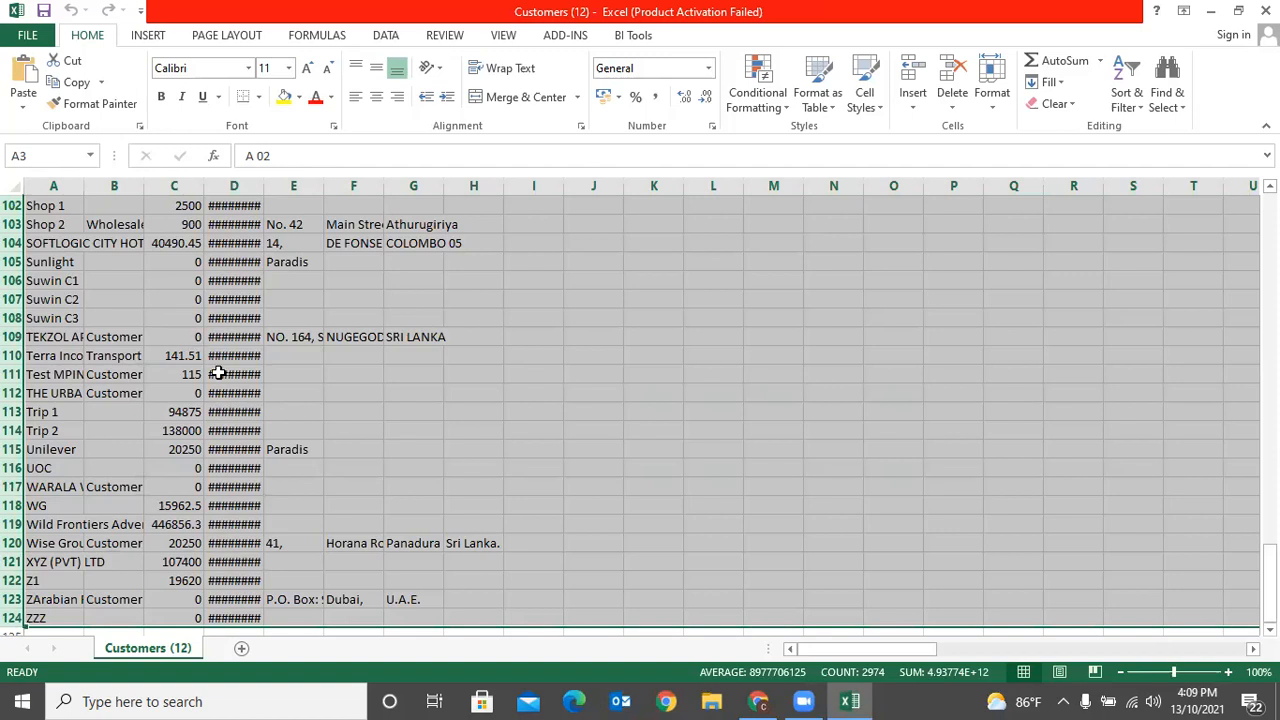
right_click(218, 373)
left_click(240, 494)
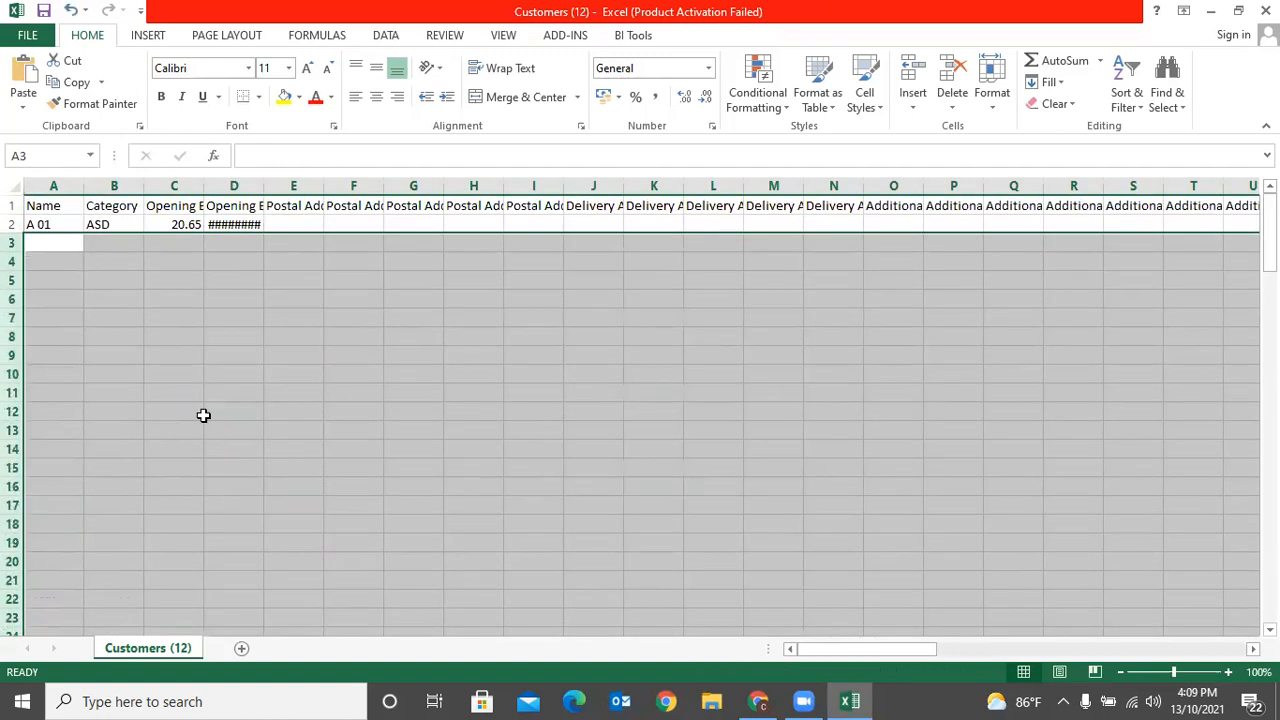
Autofit all columns to their contents and widen the Name column slightly.
left_click(15, 189)
double_click(75, 186)
left_click(325, 338)
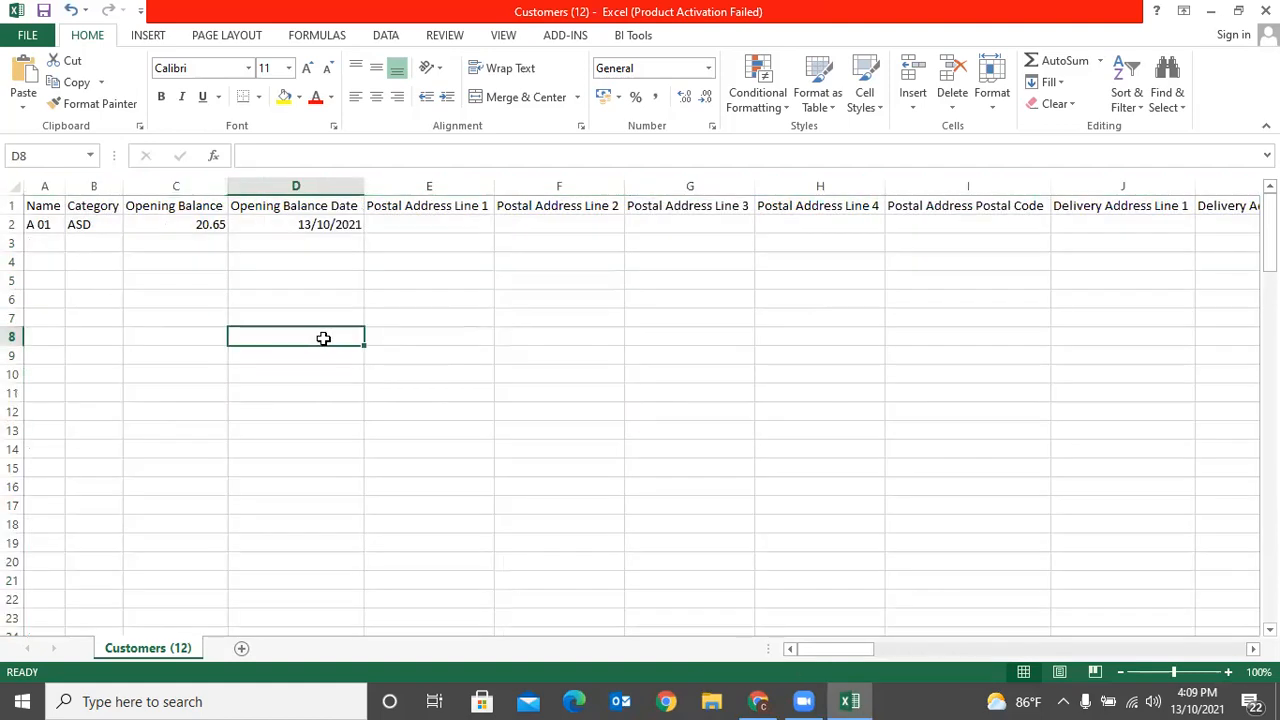
left_click_drag(65, 186, 97, 186)
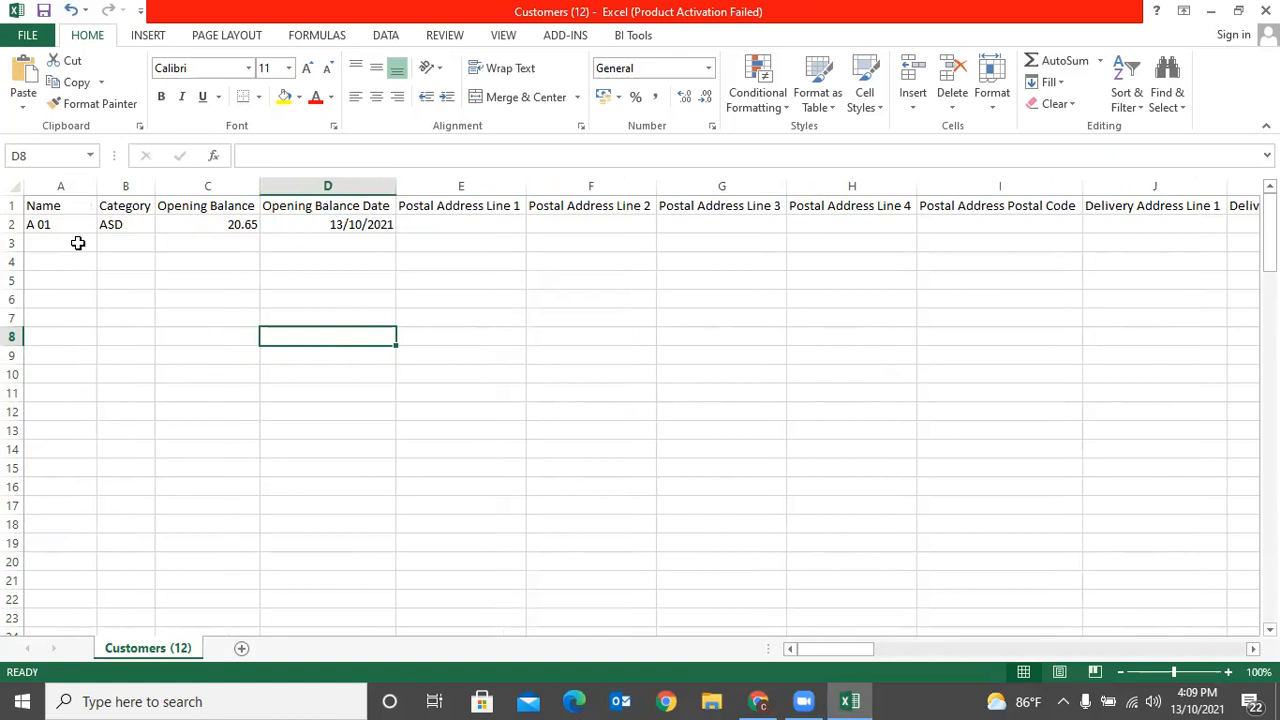
Review the customer template's fields and sample values across row 2, from Name through Excl Debtors Manager, and return to the first column.
left_click(78, 243)
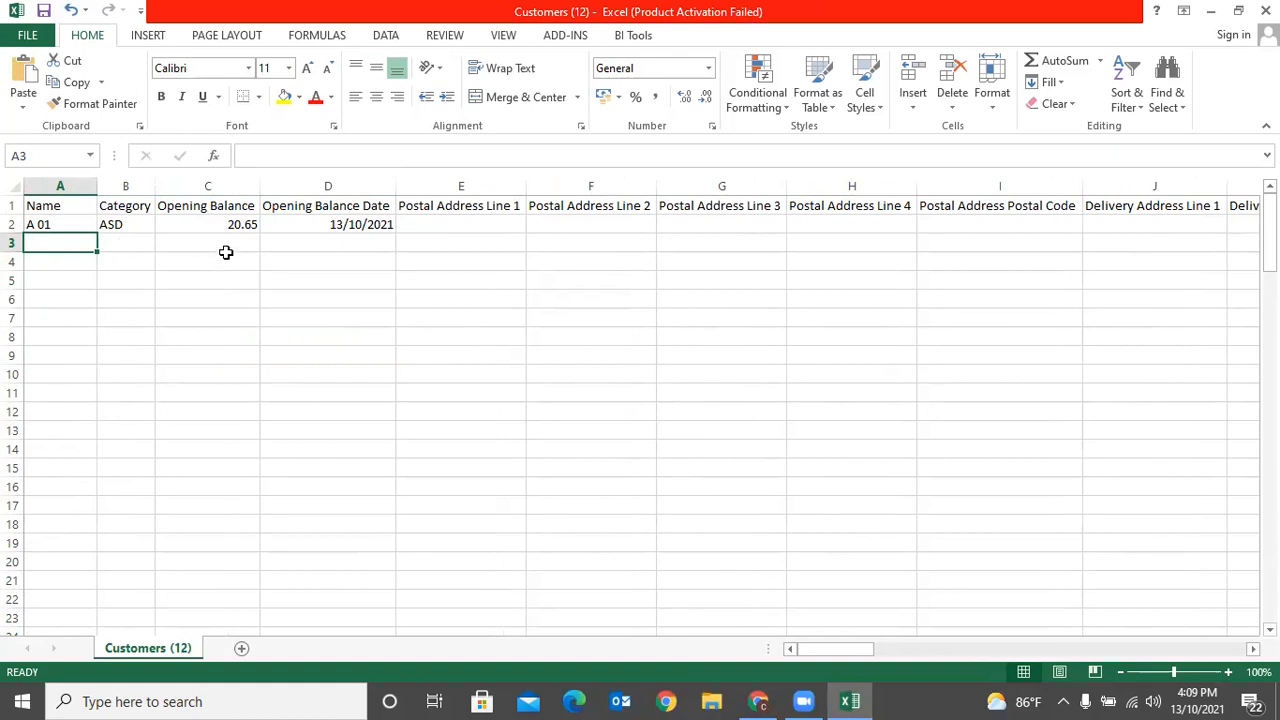
left_click(338, 242)
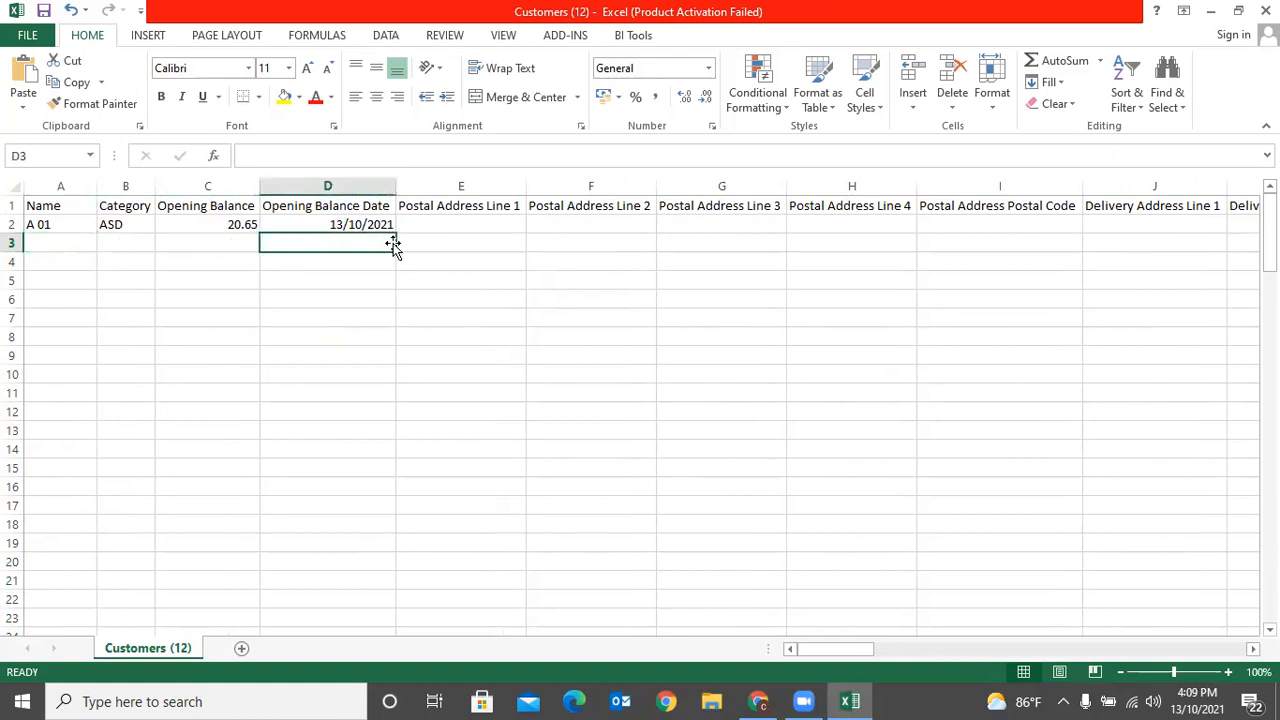
left_click(441, 227)
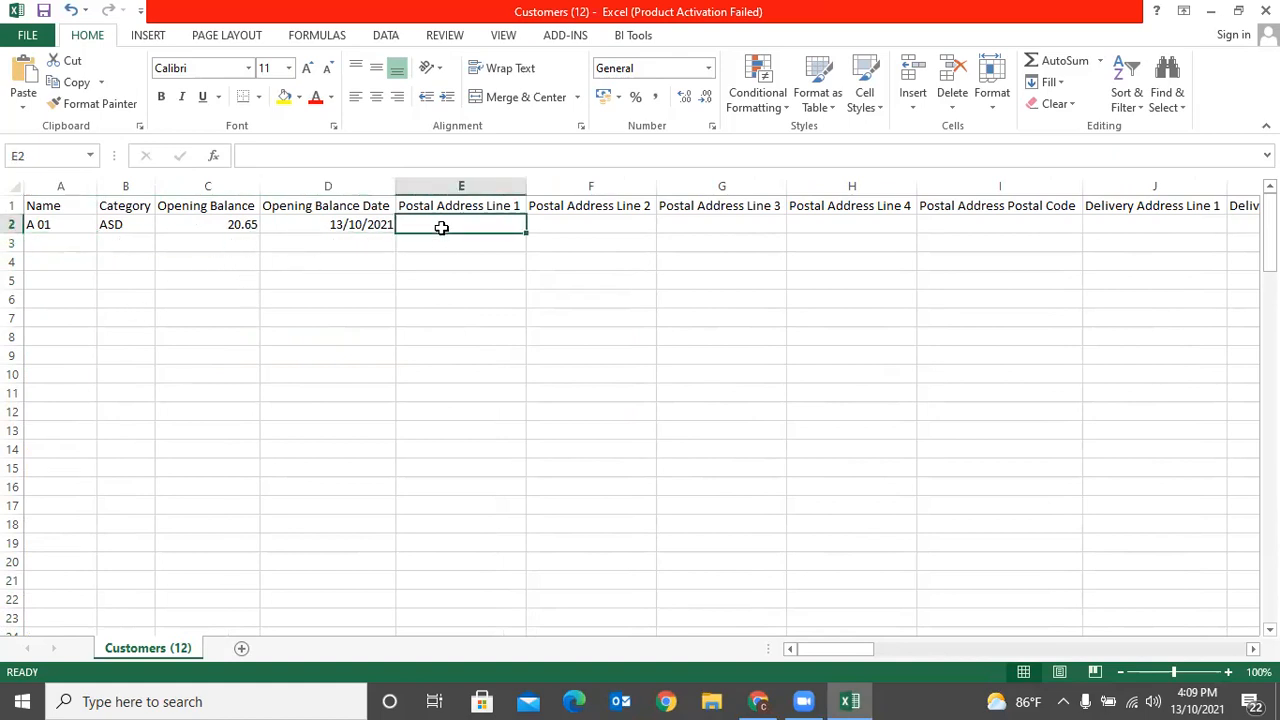
key("Right")
key("Right")
key("Right")
key("Right")
key("Right")
key("Right")
key("Right")
key("Right")
key("Right")
key("Right")
key("Right")
key("Right")
key("Right")
key("Right")
key("Right")
key("Right")
key("Right")
key("Right")
key("Right")
key("Right")
key("Right")
key("Right")
key("Right")
key("Right")
key("Right")
key("Right")
key("Right")
key("Right")
key("Right")
key("Right")
key("Right")
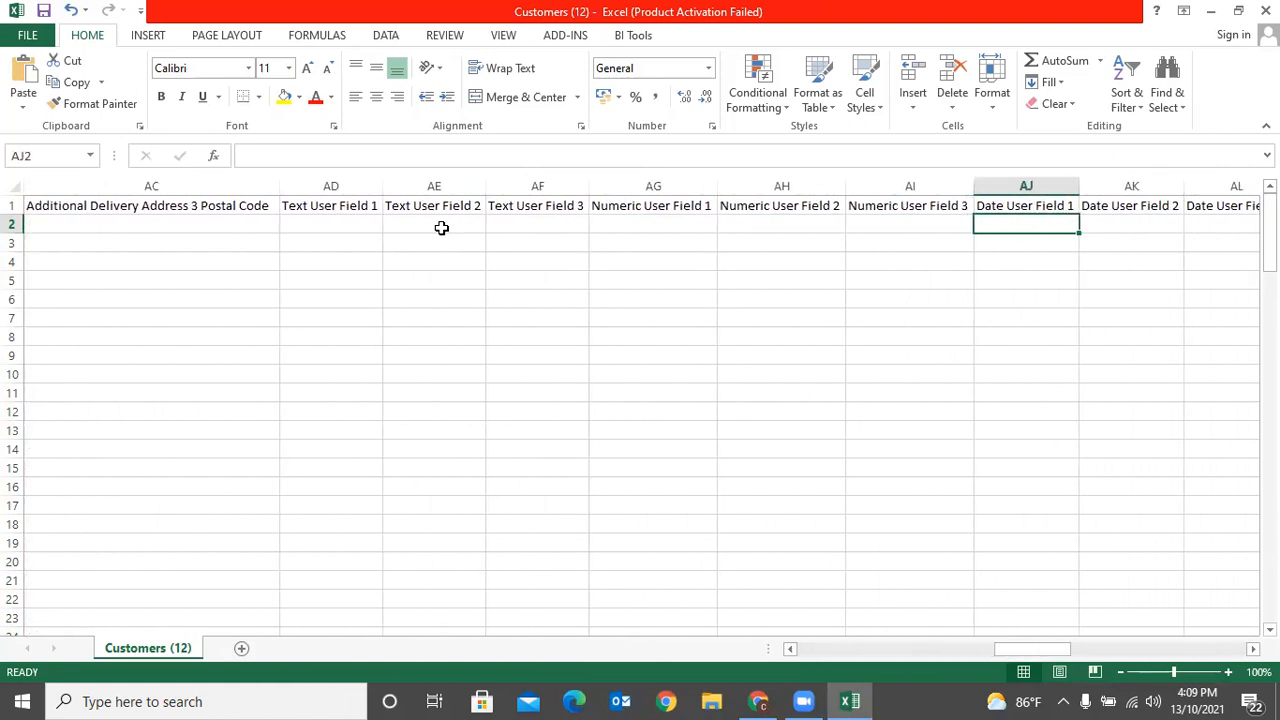
key("Right")
key("Right")
key("Right")
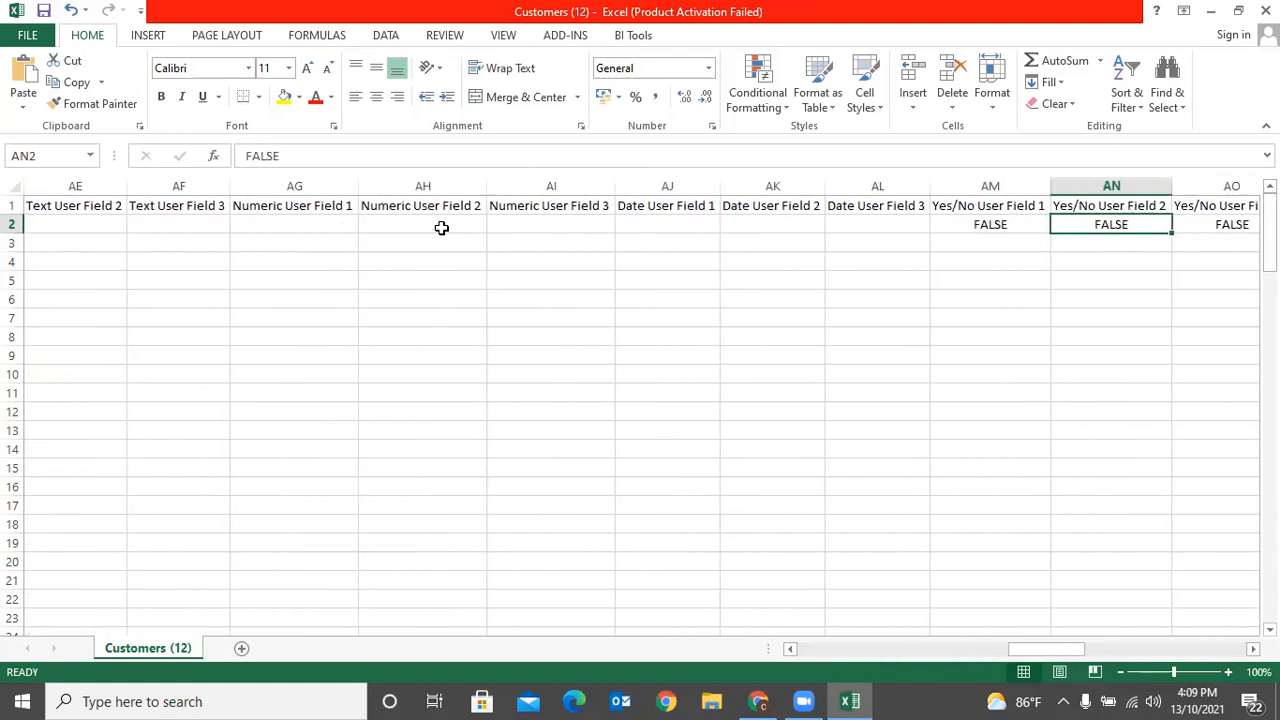
key("Right")
key("Right")
key("Right")
key("Right")
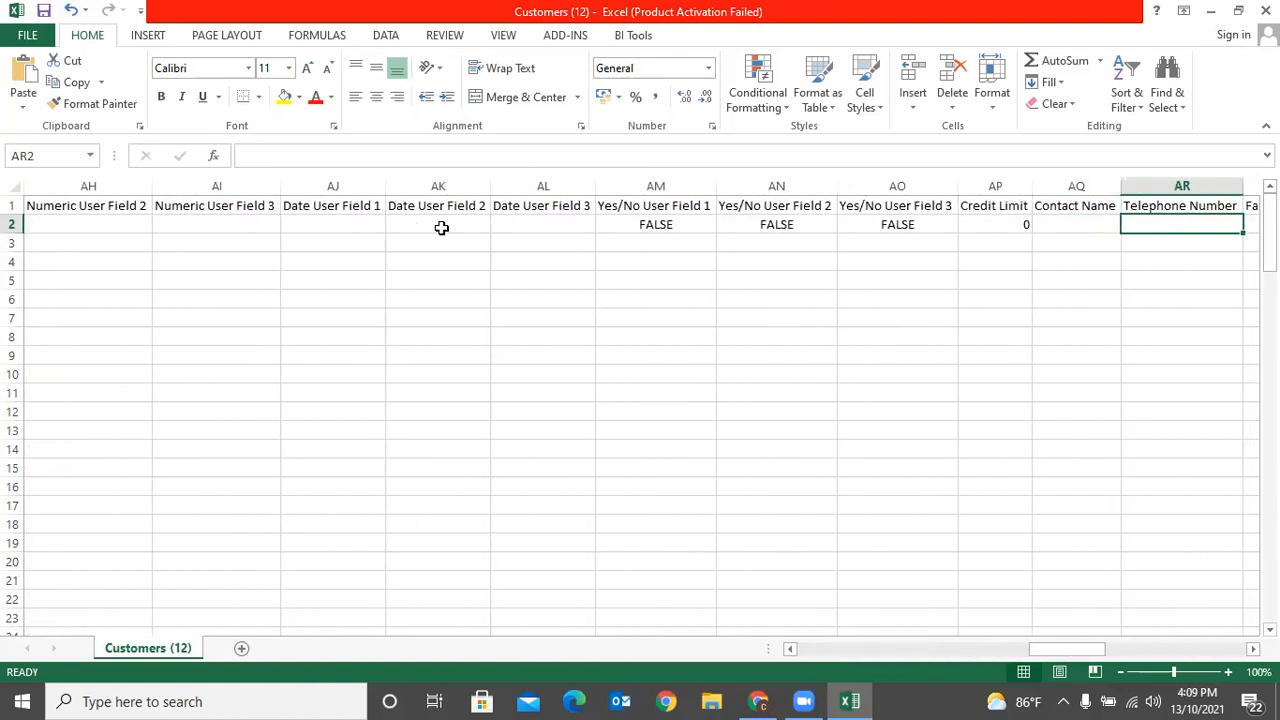
key("Right")
key("Right")
key("Right")
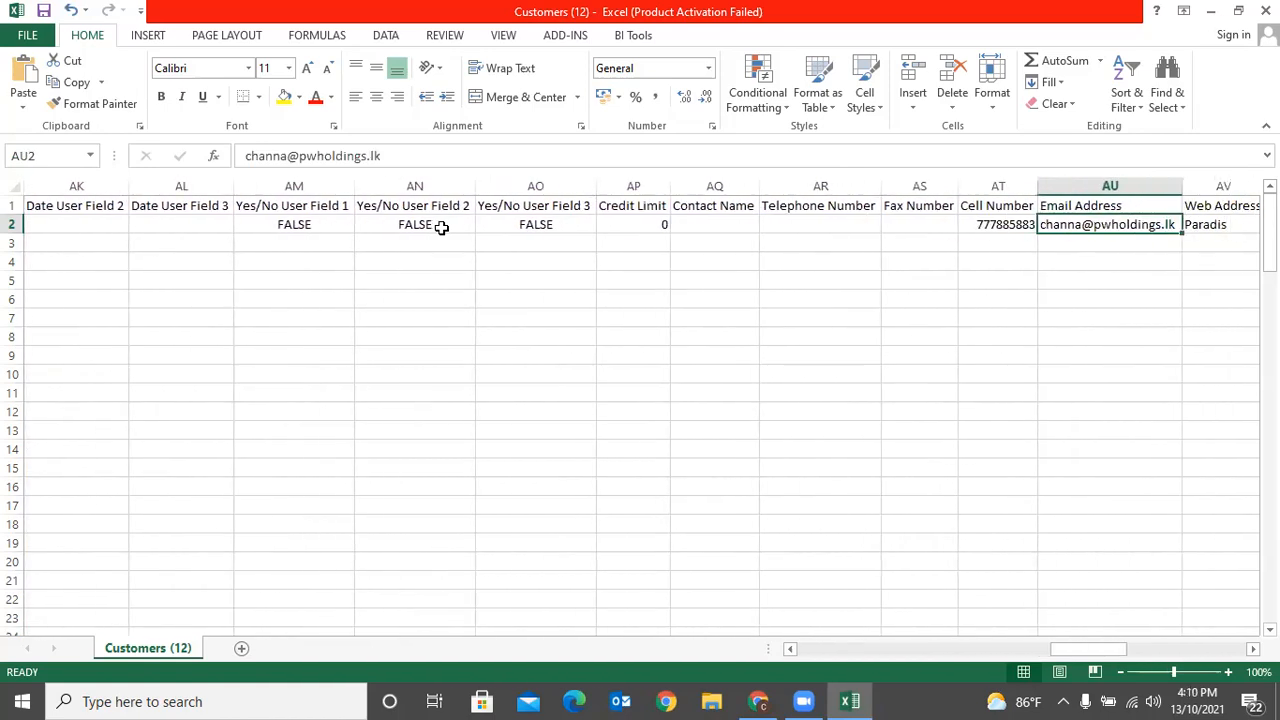
key("Right")
key("Right")
key("Right")
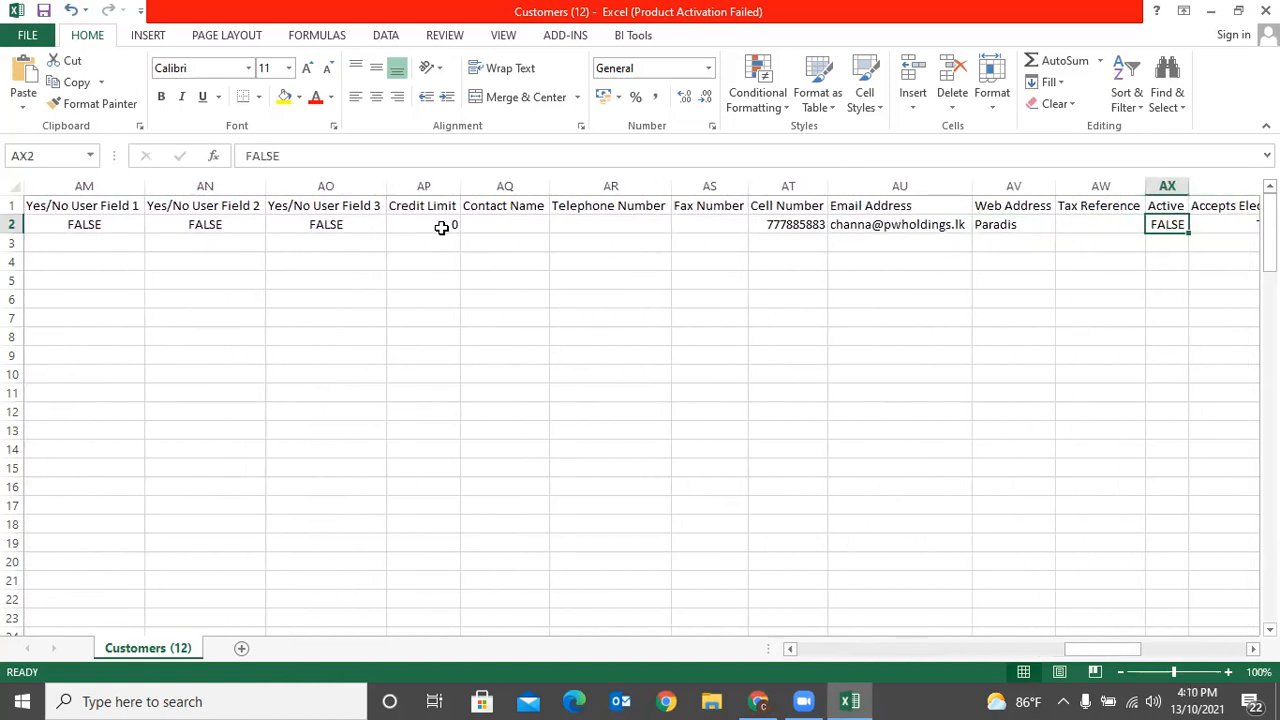
key("Right")
key("Right")
key("Right")
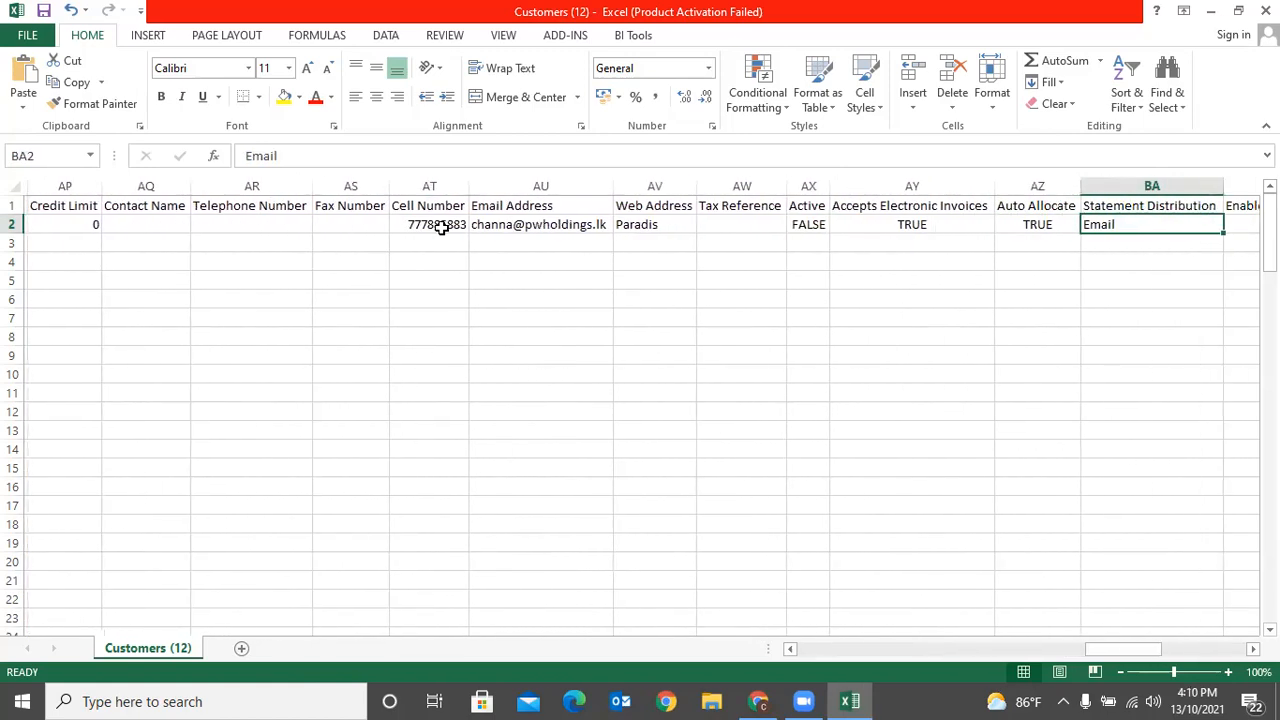
key("Right")
key("Right")
key("Right")
key("Right")
key("Right")
key("Right")
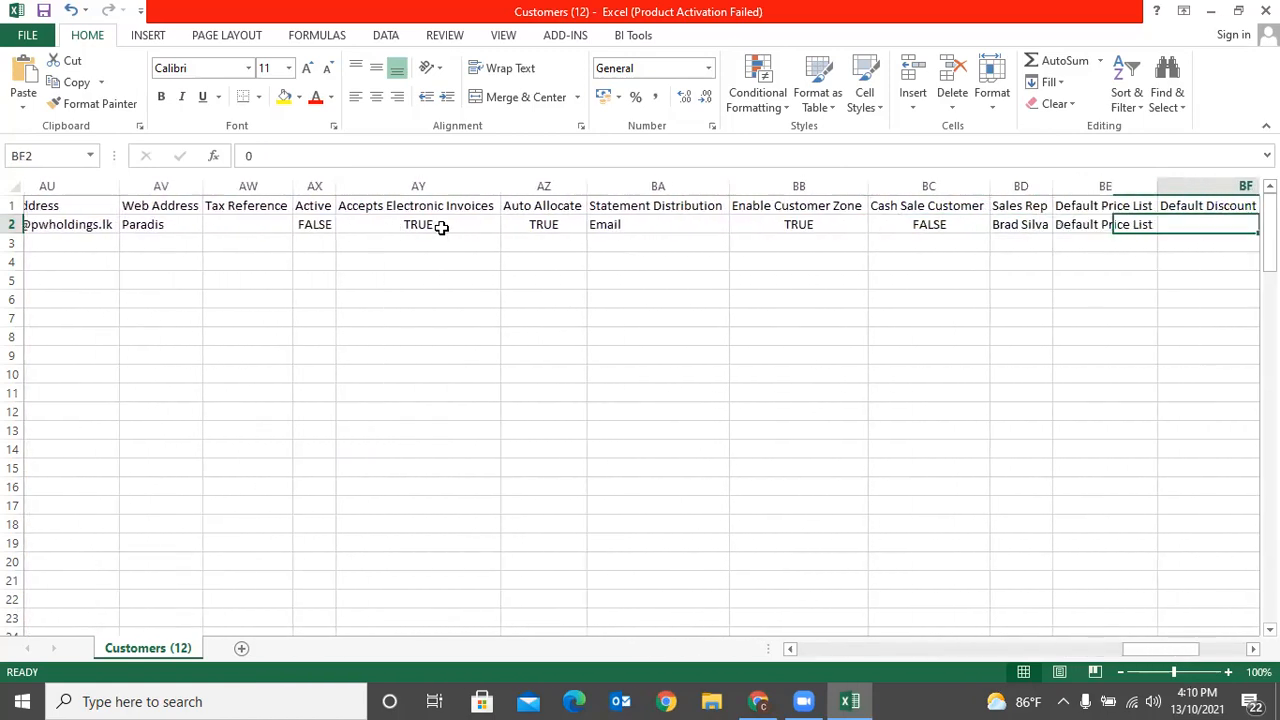
key("Right")
key("Right")
key("Right")
key("Right")
key("Right")
key("Right")
key("Right")
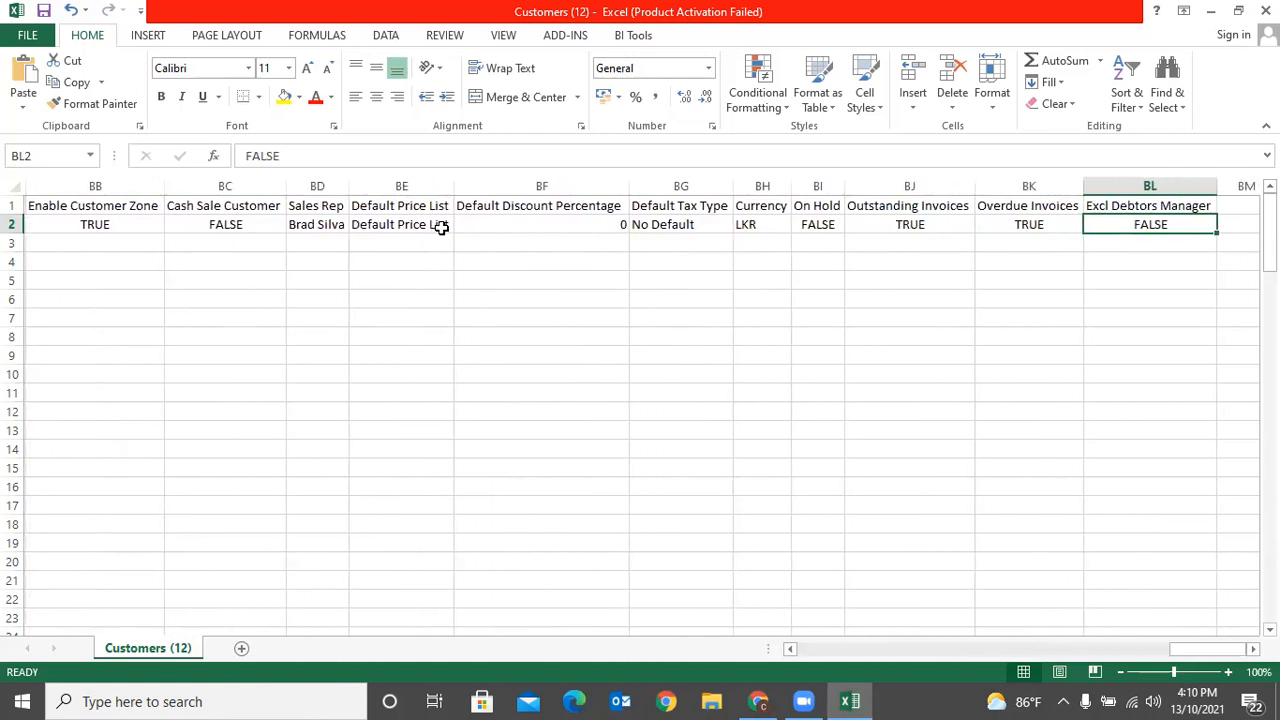
key("Left")
key("Left")
key("Left")
key("Left")
key("Left")
key("Left")
key("Left")
key("Left")
key("Left")
key("Left")
key("Left")
key("Left")
key("Left")
key("Left")
key("Left")
key("Left")
key("Left")
key("Left")
key("Left")
key("Left")
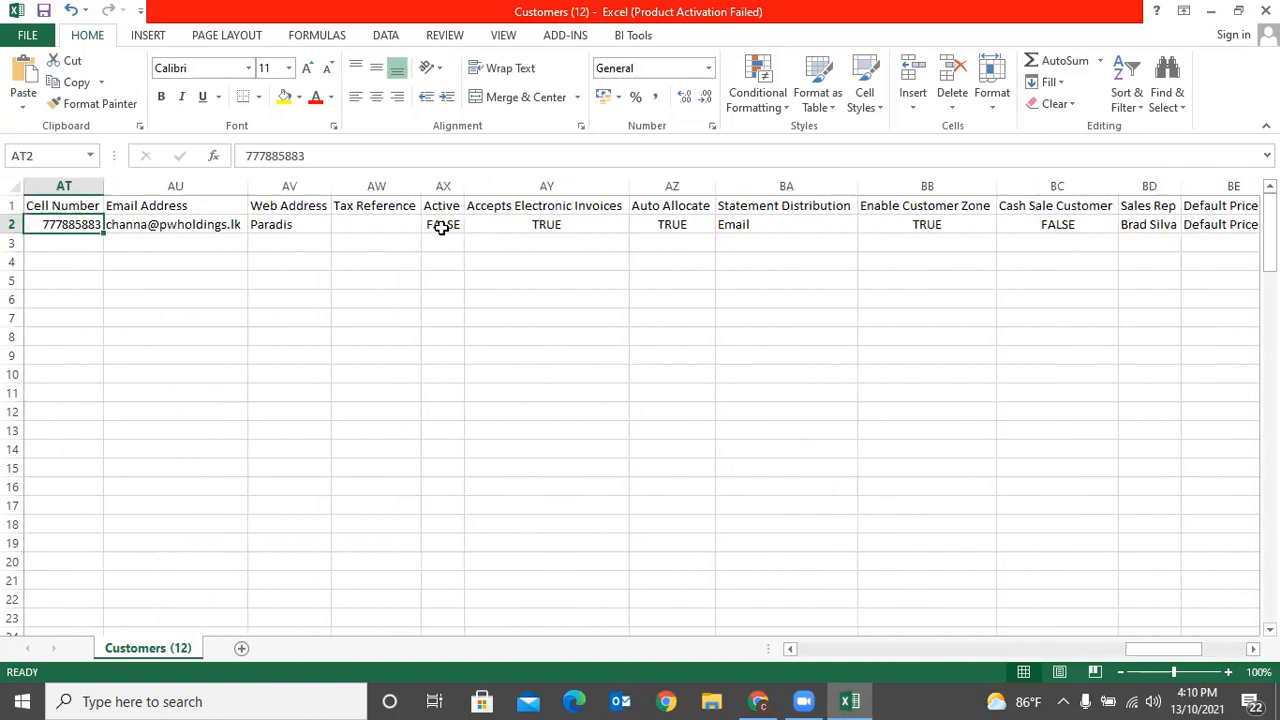
key("Left")
key("Left")
key("Left")
key("Left")
key("Left")
key("Left")
key("Left")
key("Left")
key("Left")
key("Left")
key("Left")
key("Left")
key("Left")
key("Left")
key("Left")
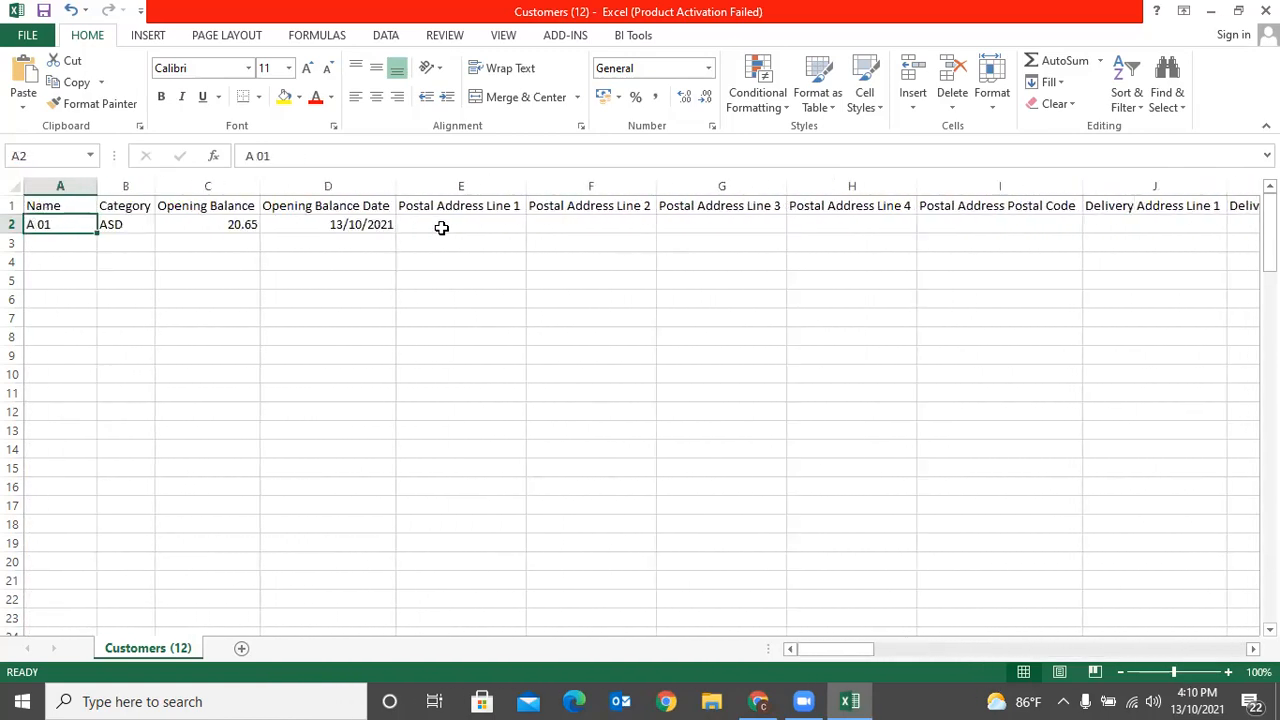
key("Down")
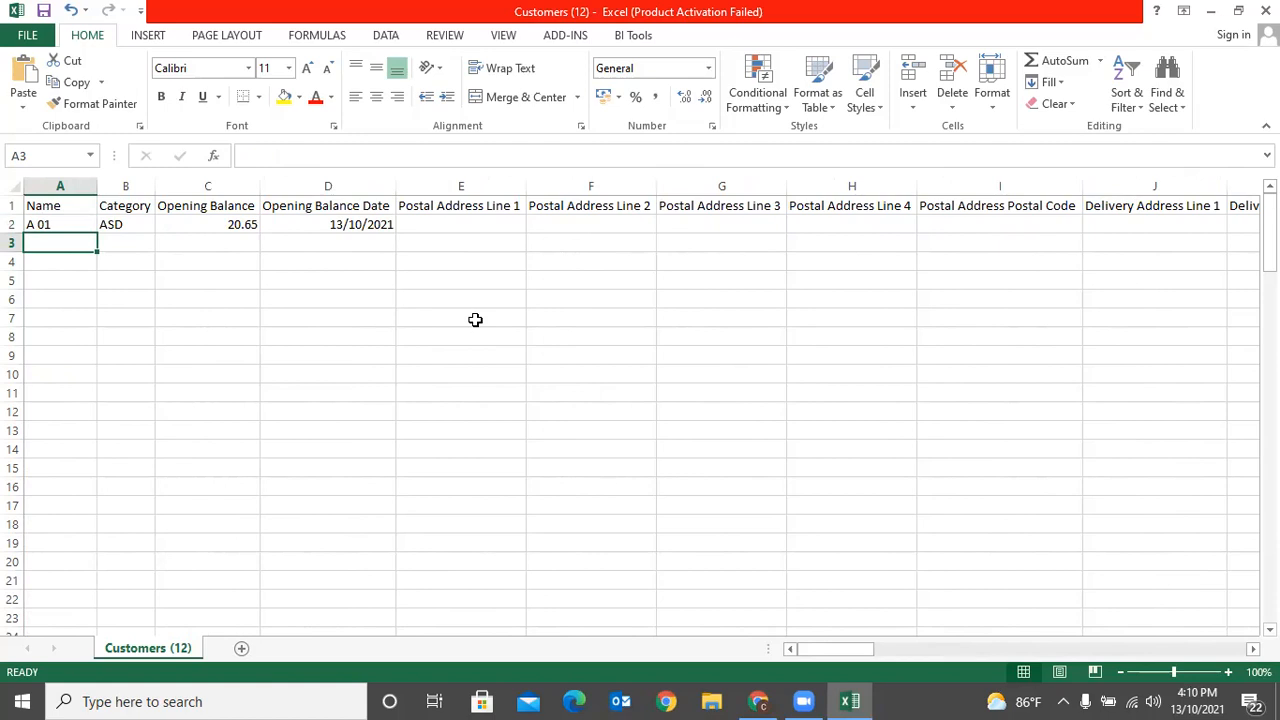
Duplicate the first customer's row into row 3 and name the new customer RUH B.
left_click(14, 224)
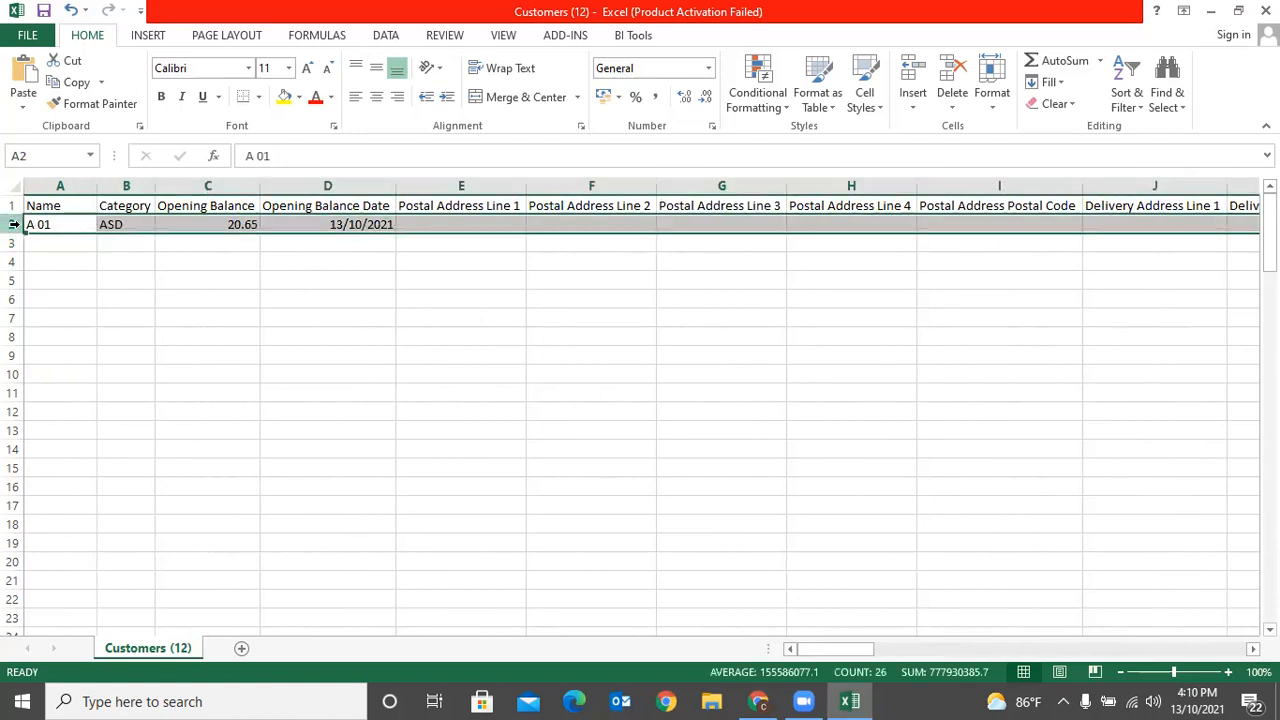
key("ctrl+c")
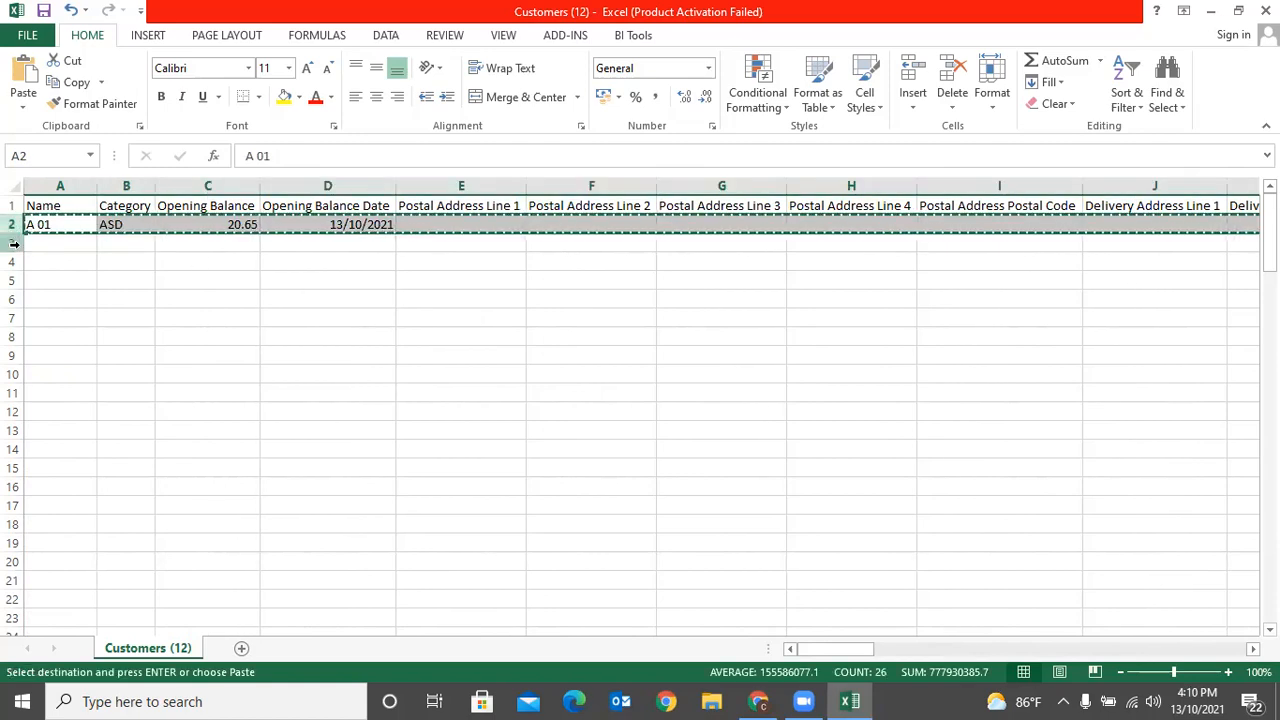
left_click(14, 243)
key("ctrl+v")
left_click(60, 243)
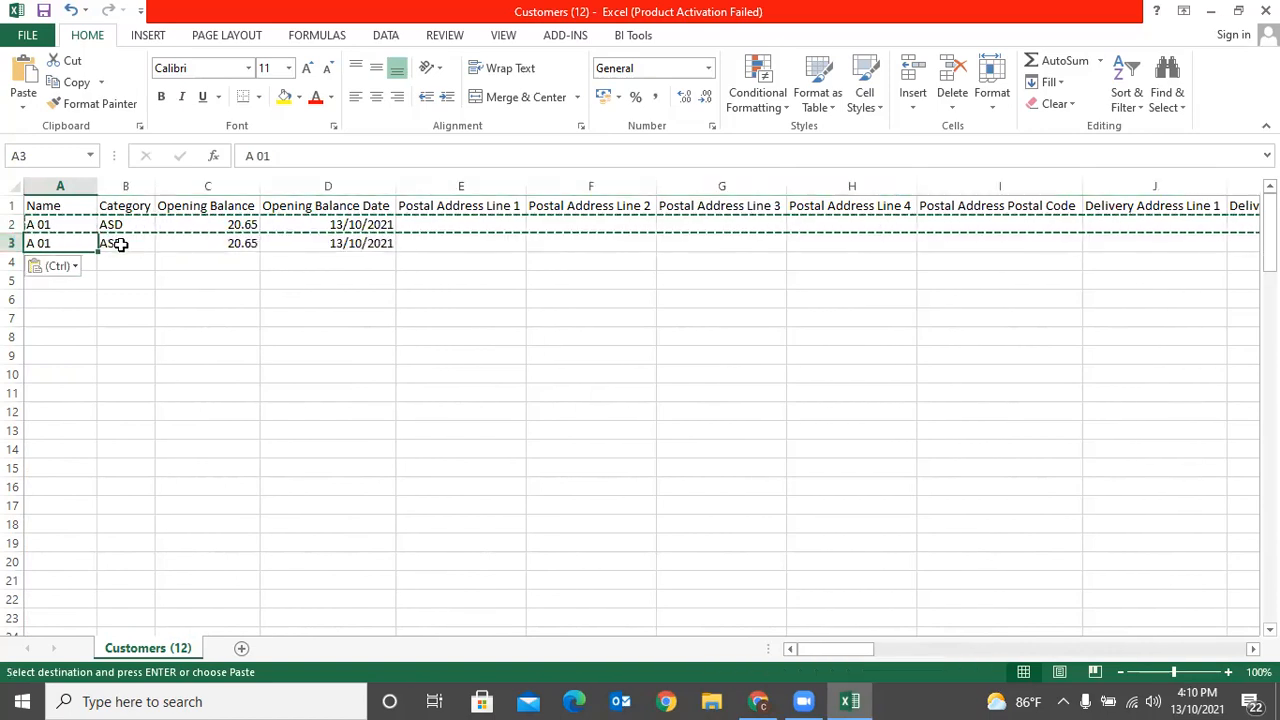
key("Escape")
type("RUH B")
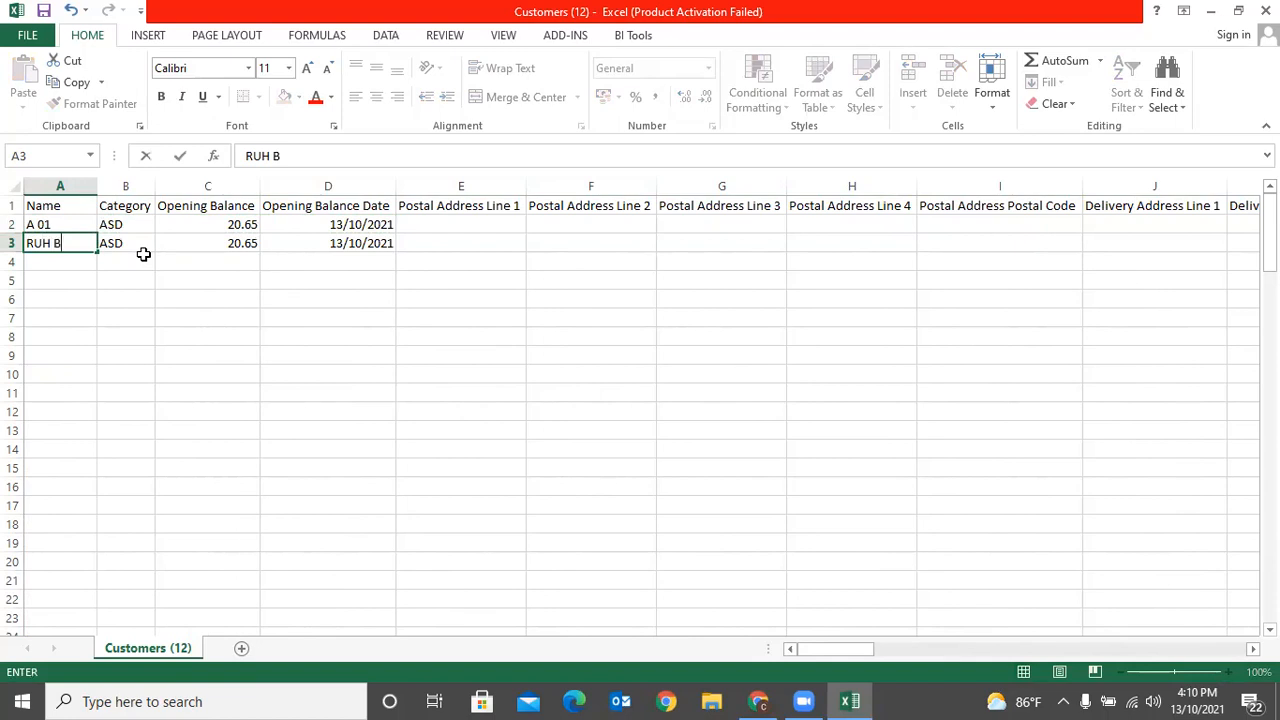
key("Return")
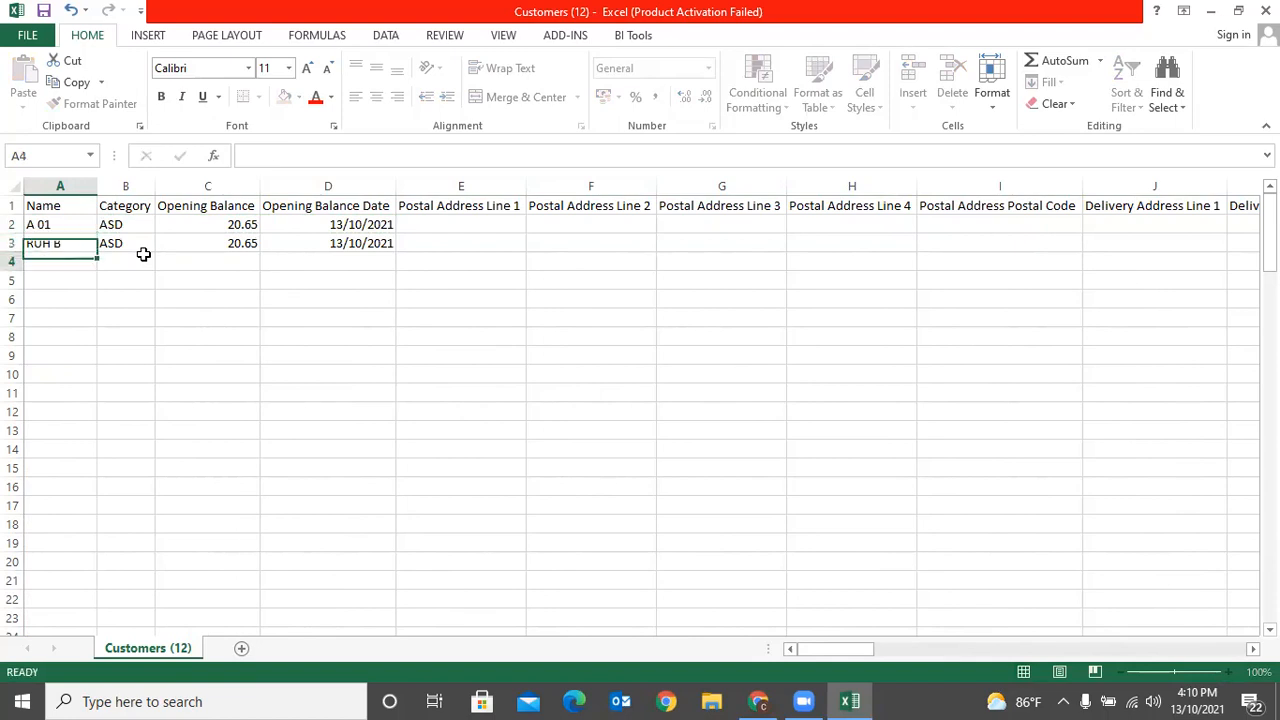
Duplicate the RUH B row into row 4 and rename that customer RUH B1.
key("Up")
key("ctrl+c")
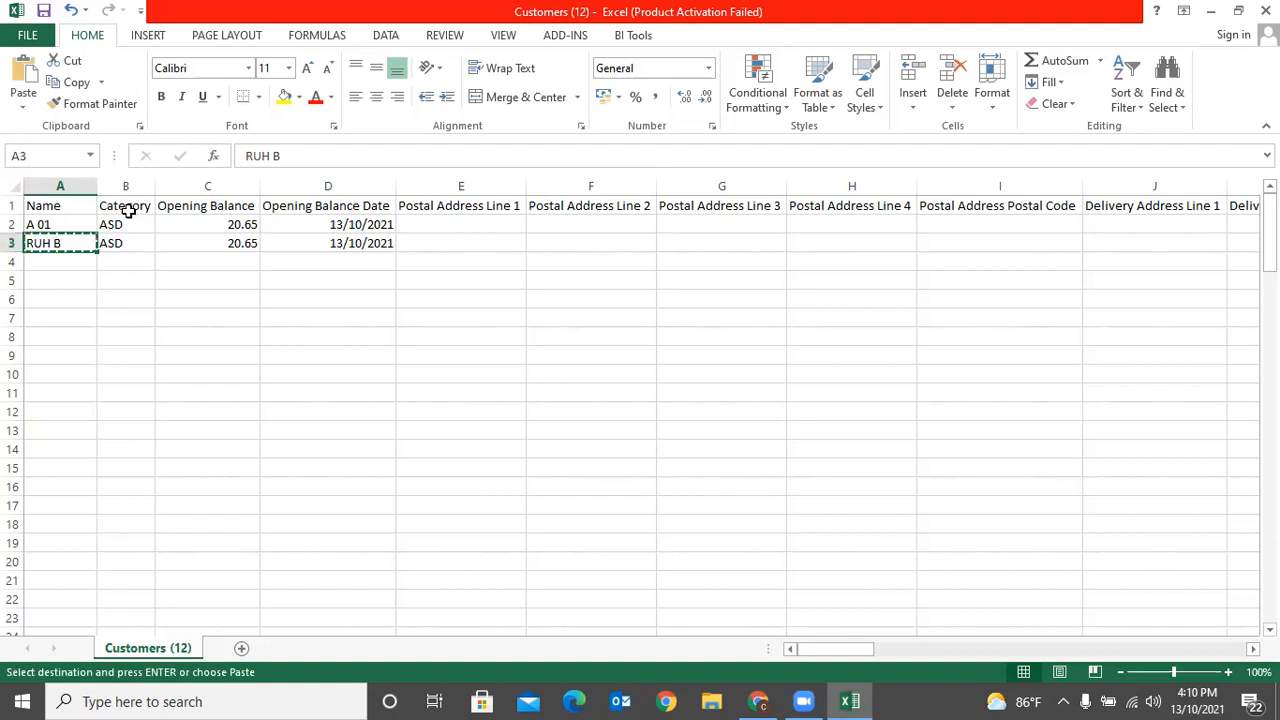
left_click(12, 243)
key("ctrl+c")
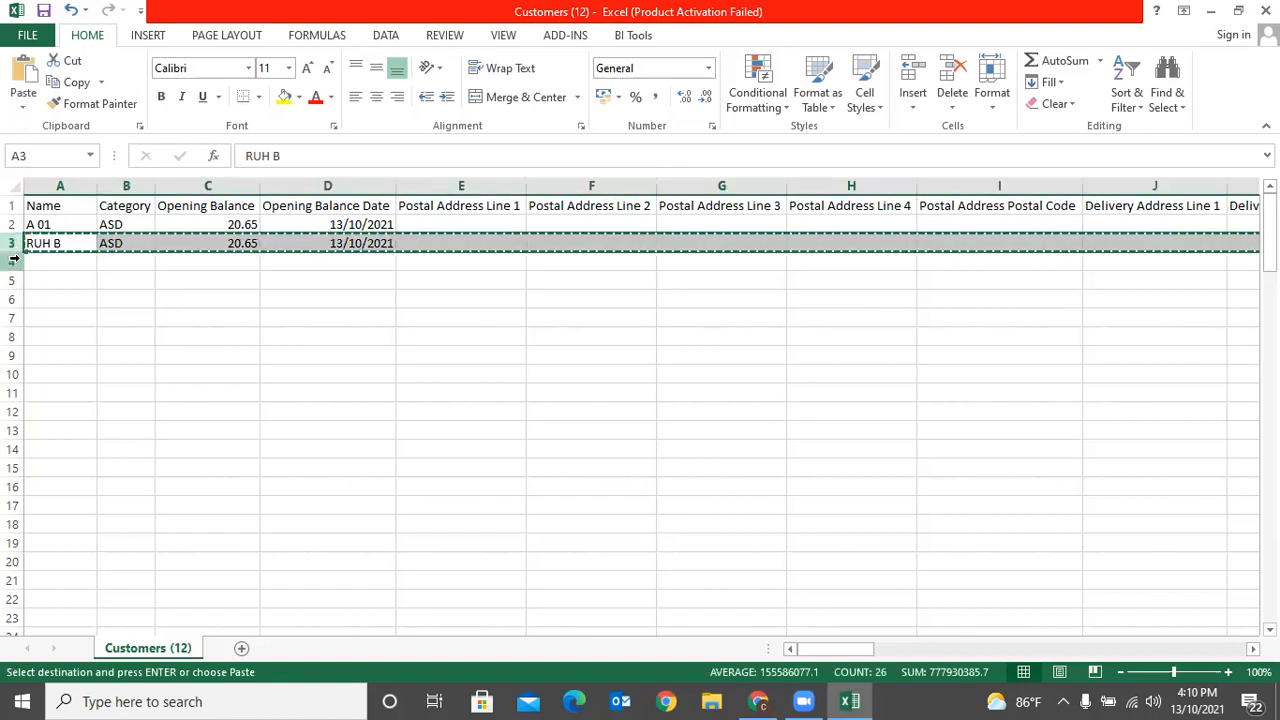
left_click(12, 262)
key("ctrl+v")
key("ctrl")
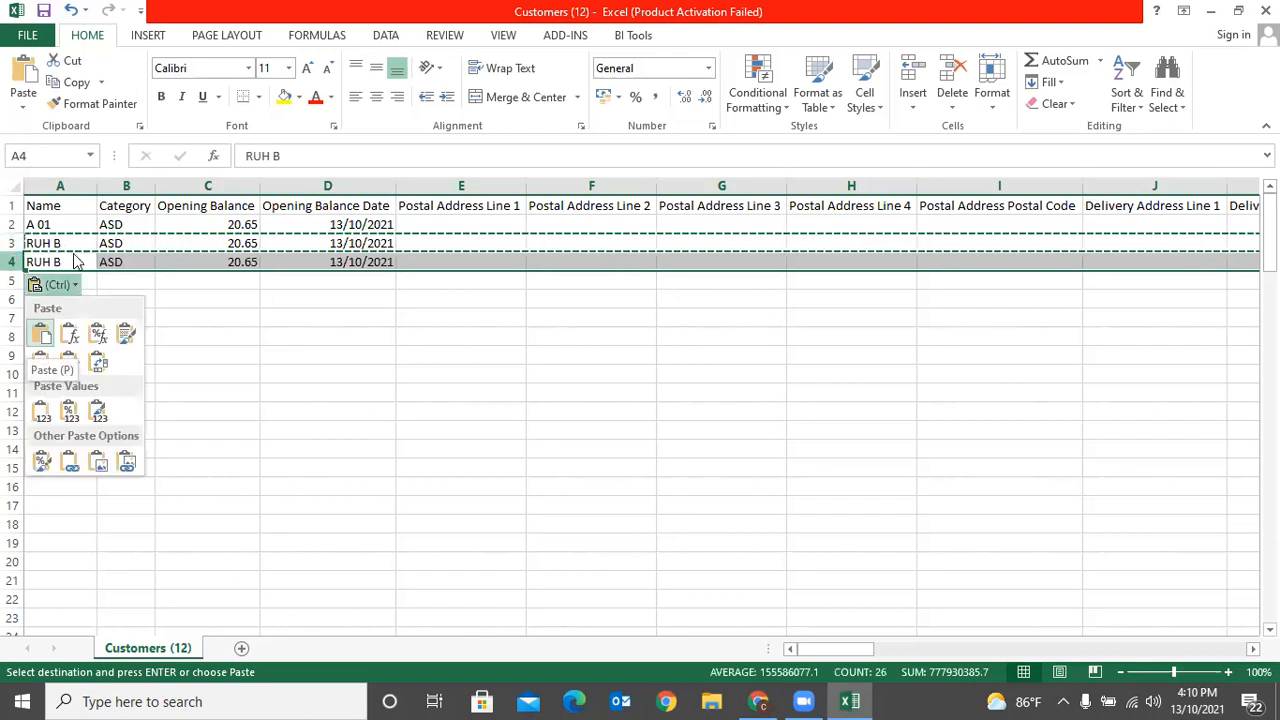
left_click(76, 259)
left_click(66, 261)
double_click(66, 261)
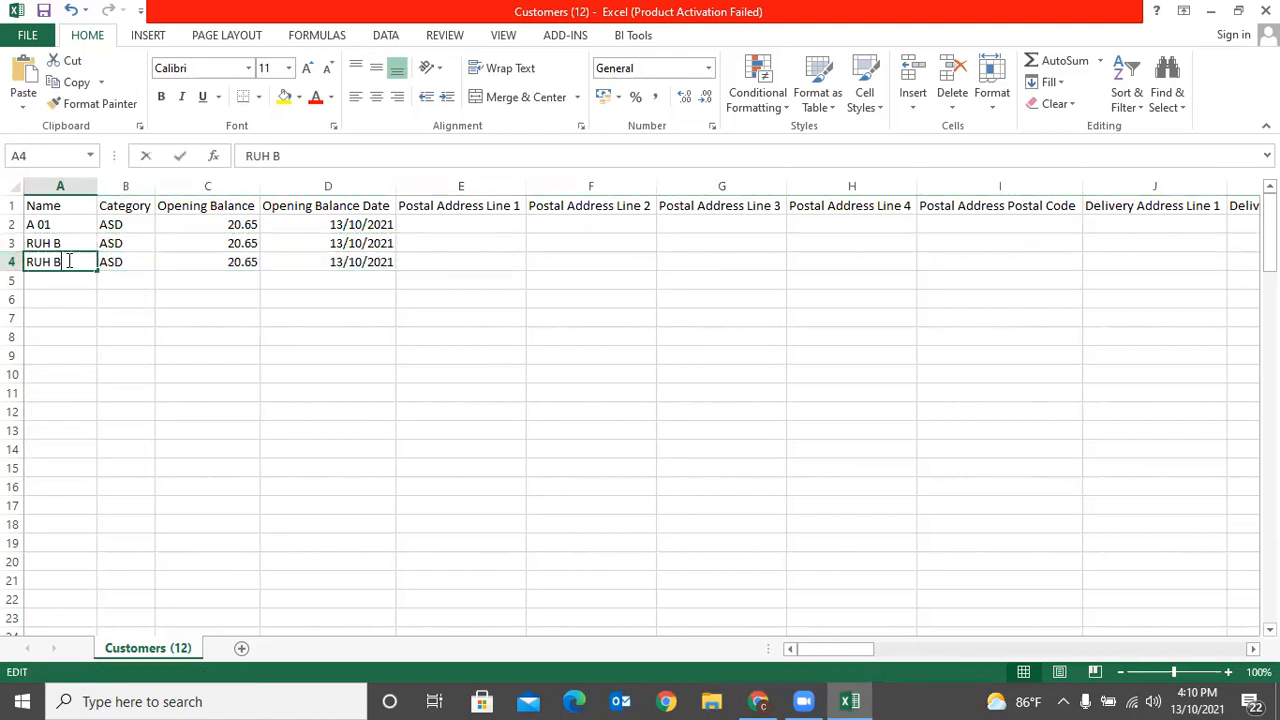
type("1")
key("Return")
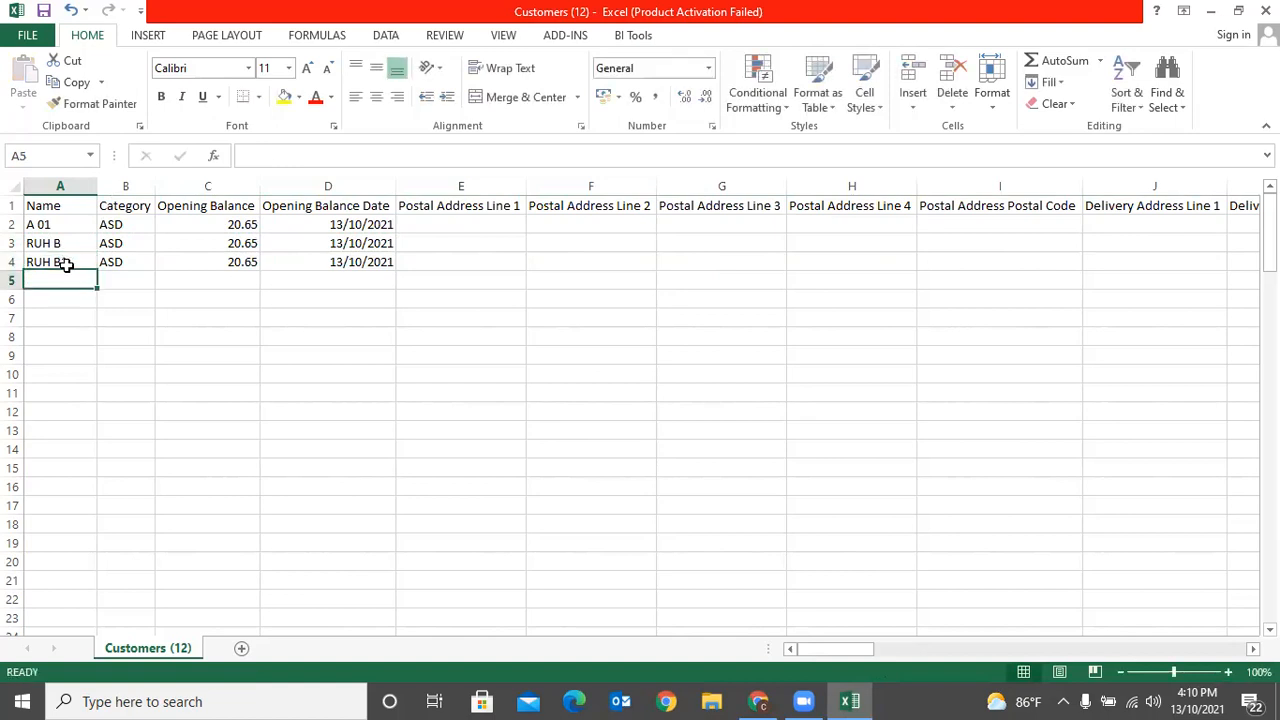
Save the file as comma-delimited CSV over the existing Customers (12).csv in Downloads, keeping that format, and close the workbook.
left_click(130, 409)
left_click(43, 11)
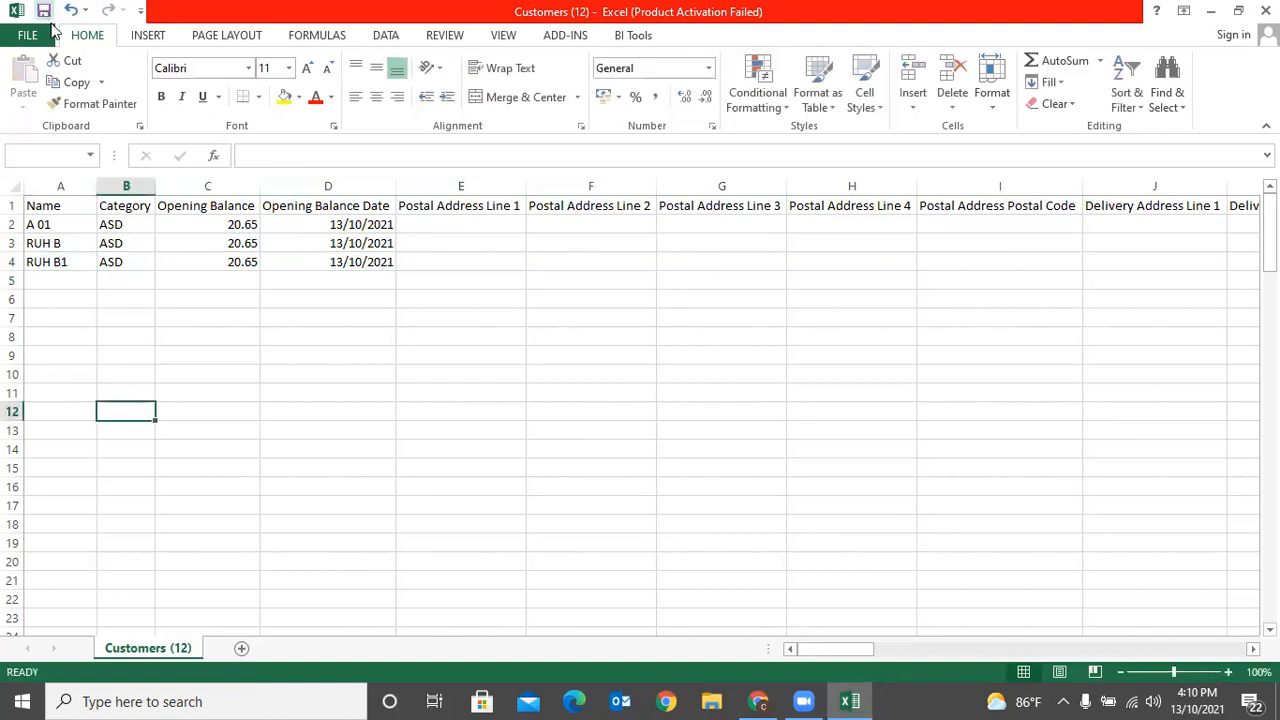
left_click(555, 403)
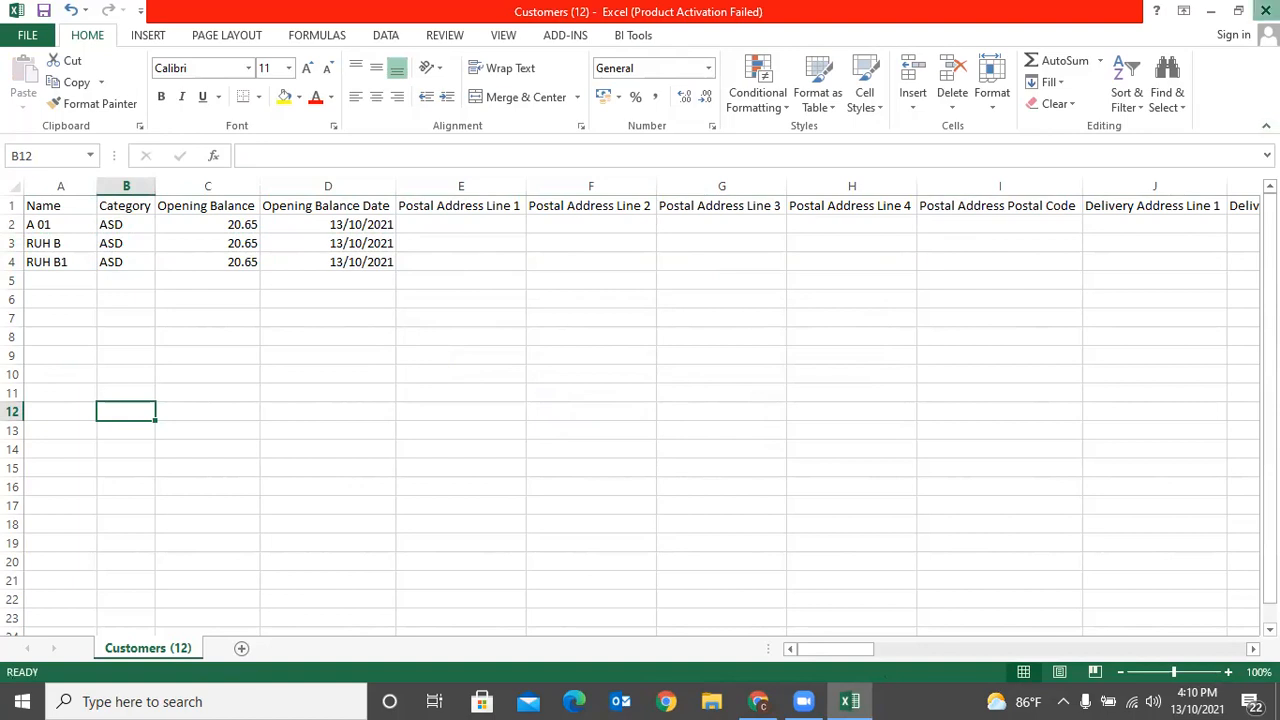
left_click(1265, 11)
left_click(588, 373)
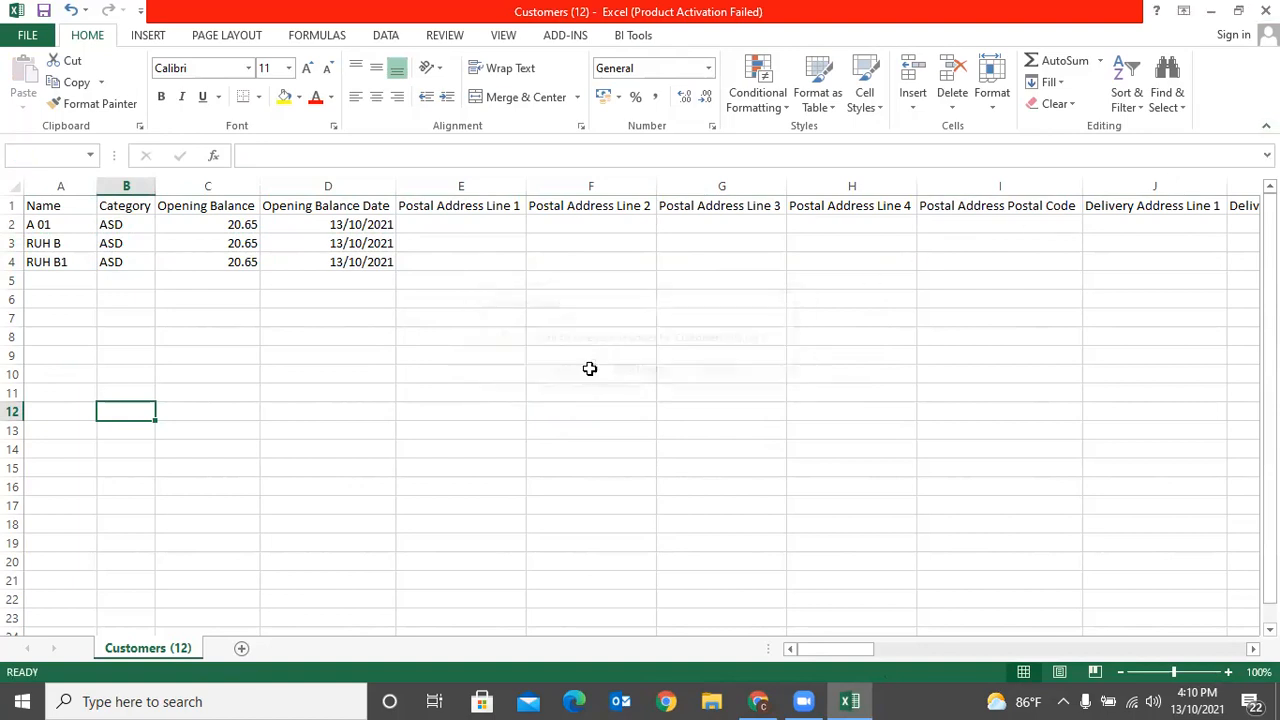
left_click(757, 700)
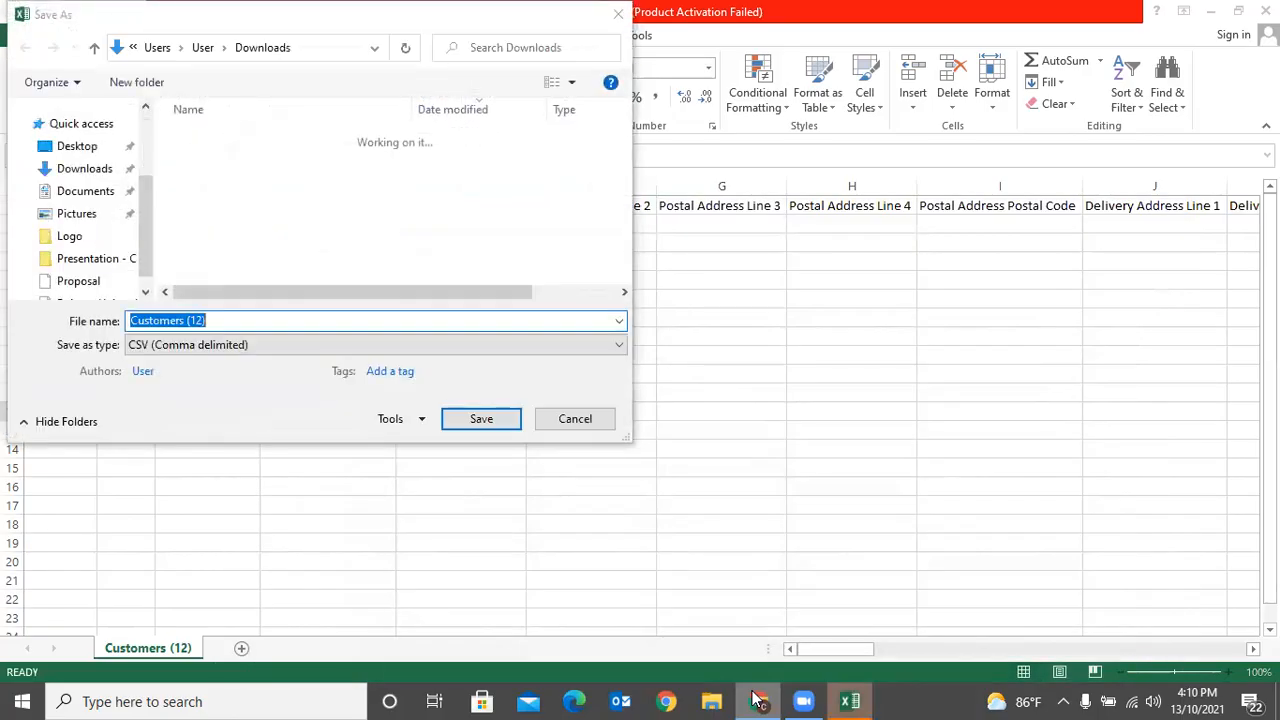
left_click(476, 418)
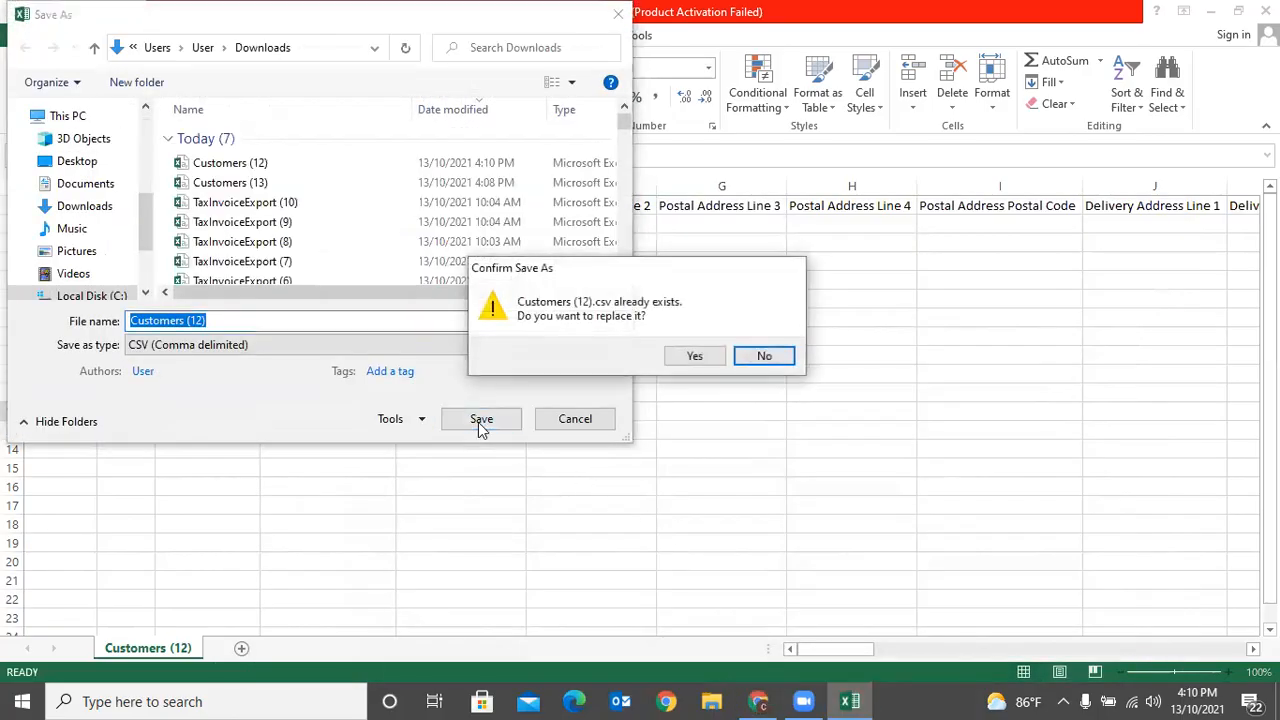
left_click(695, 358)
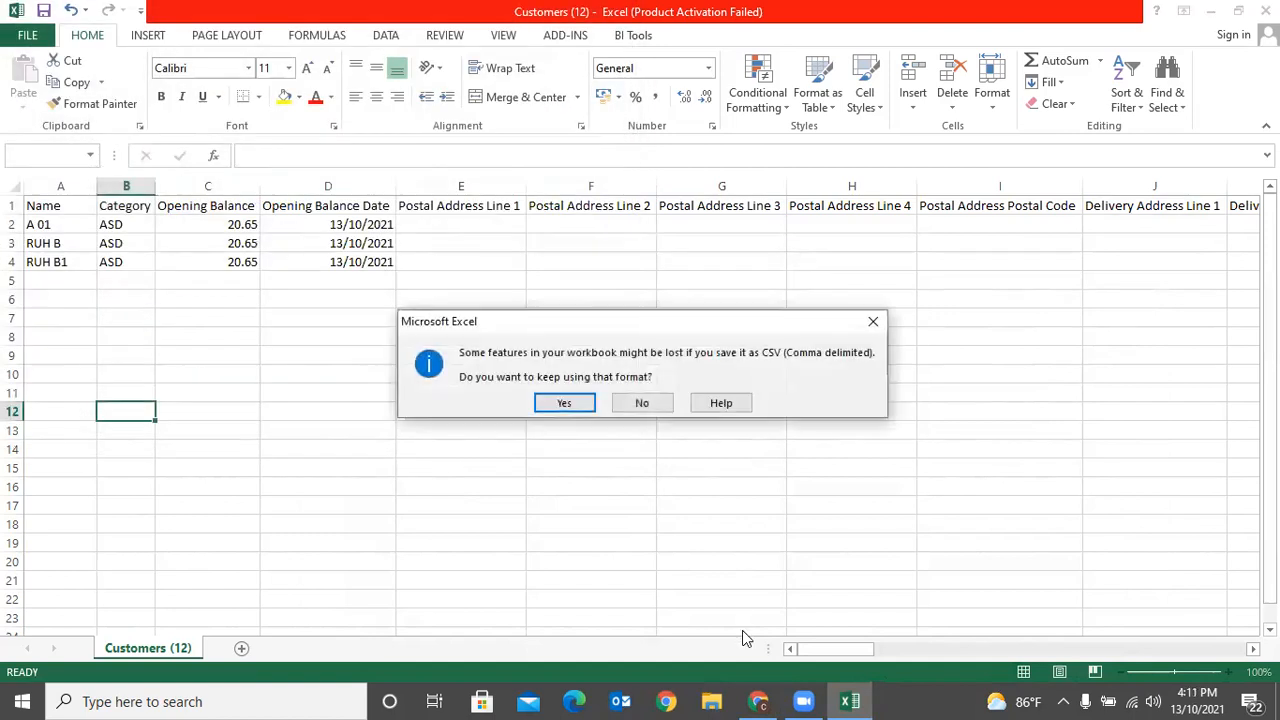
left_click(573, 399)
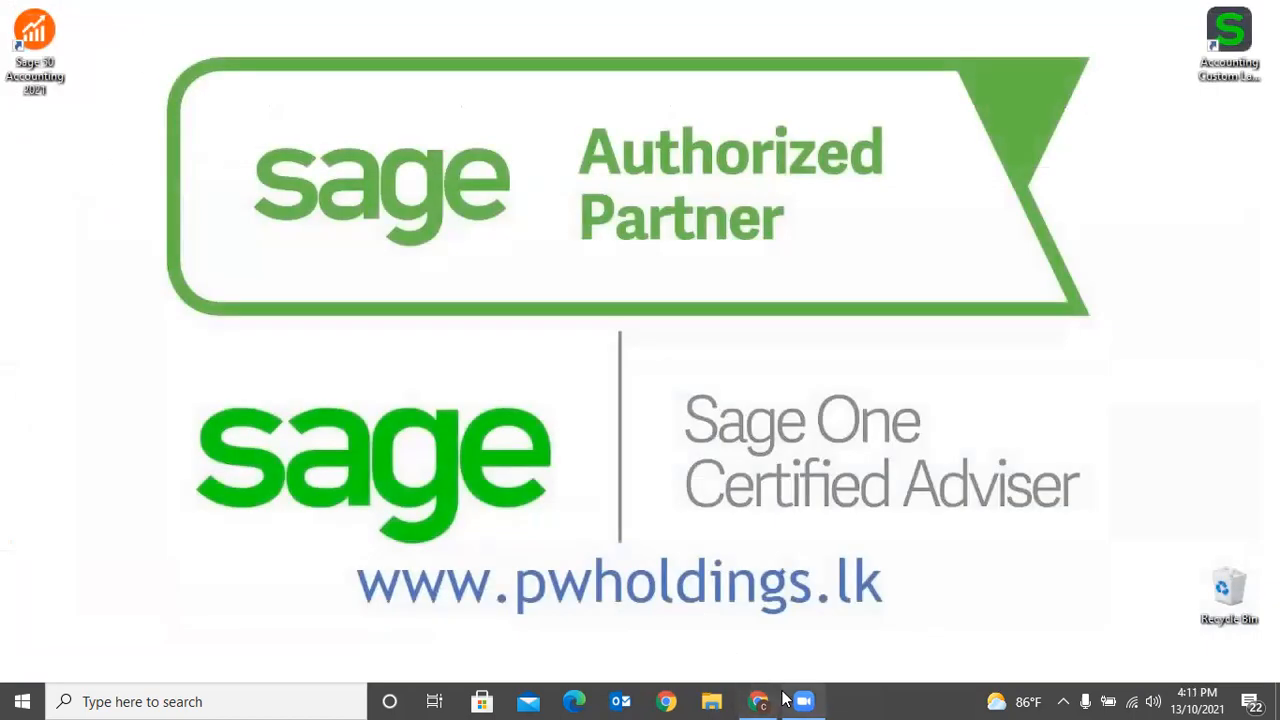
Switch to the Sage Accounting site in Chrome and open the Import Data from CSV page.
left_click(760, 700)
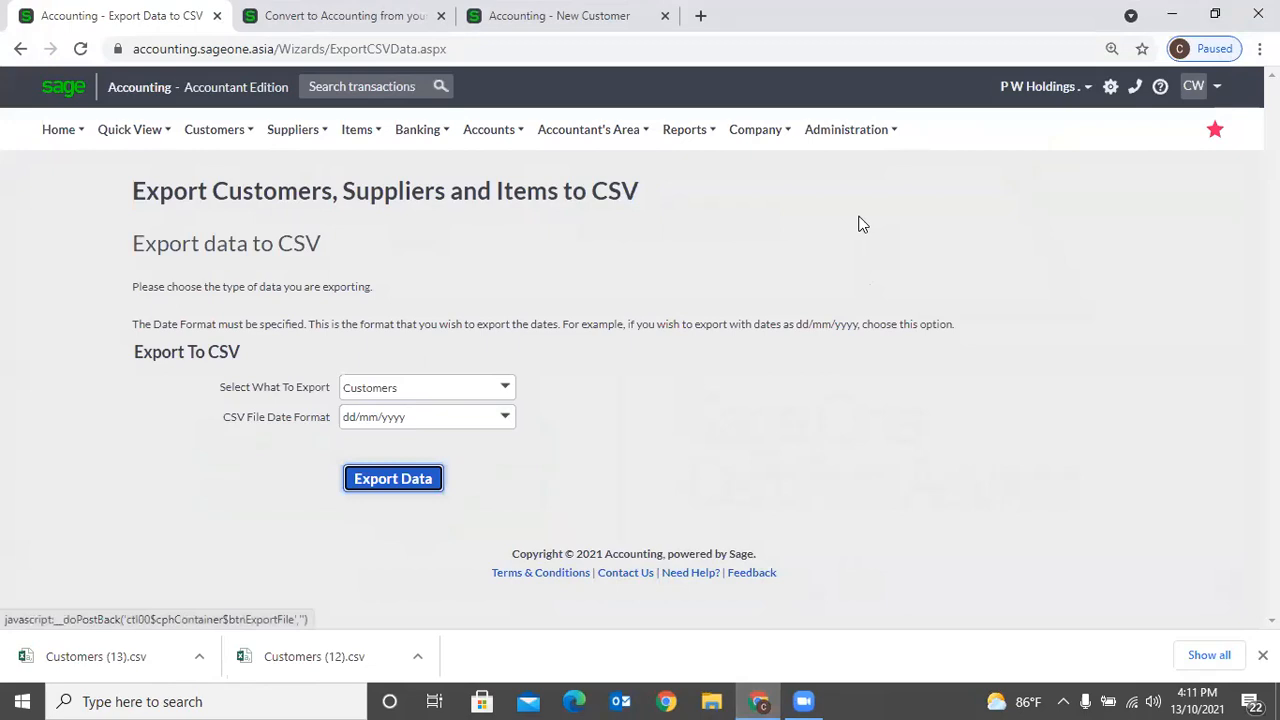
mouse_move(757, 148)
left_click(766, 392)
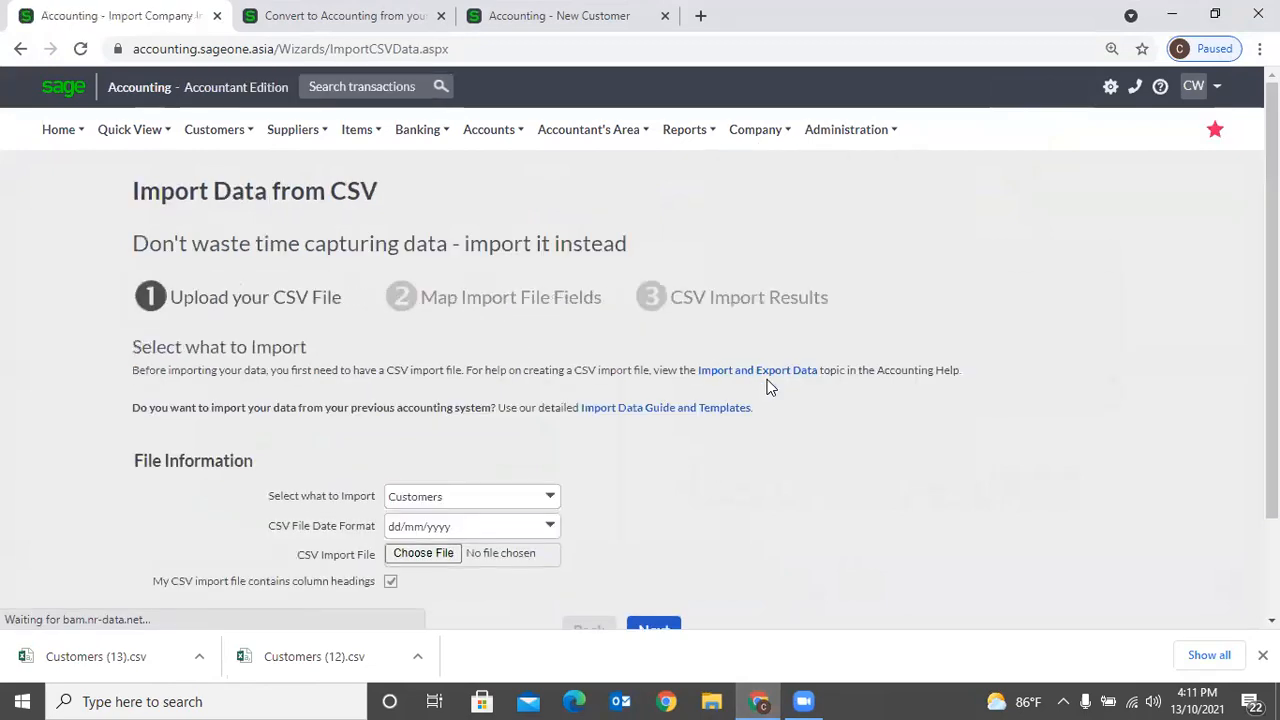
Keep Customers as the data to import and choose Customers (12).csv from Downloads as the import file.
left_click(553, 498)
left_click(623, 506)
left_click(444, 552)
double_click(200, 163)
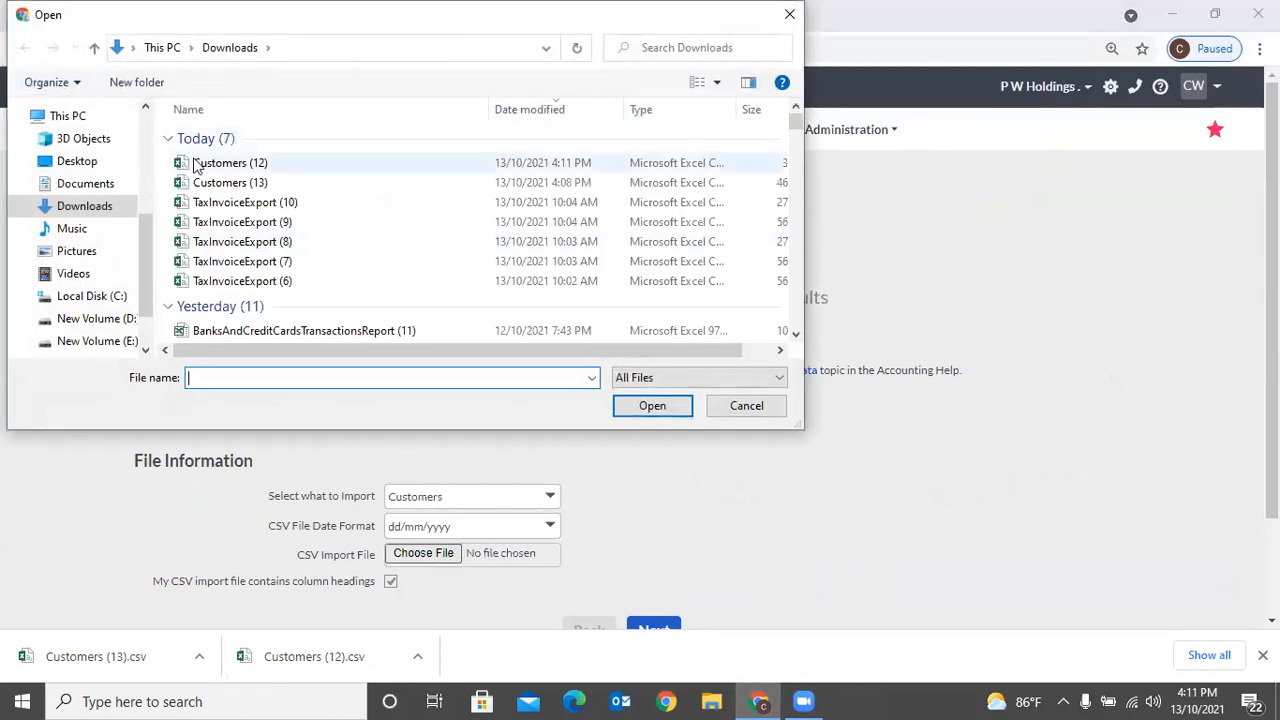
scroll(575, 338, "down", 1)
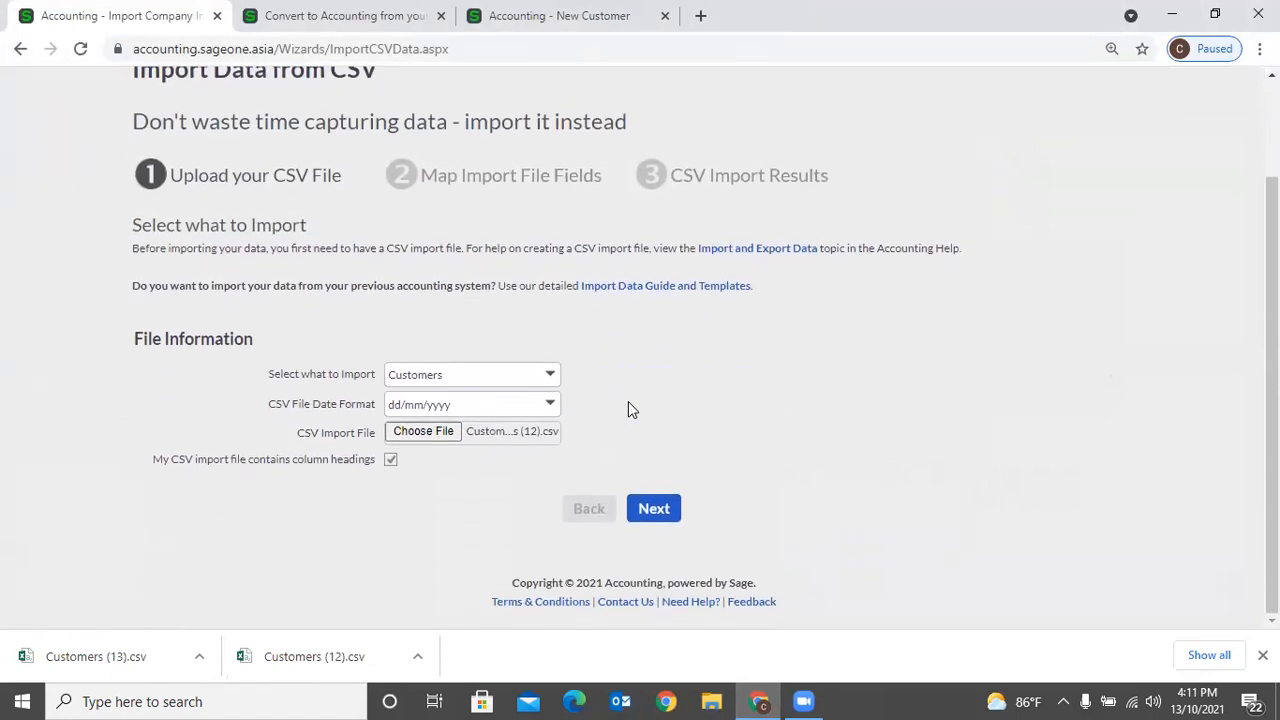
Run the customer import from Customers (12).csv with the default field mapping and finish the wizard.
left_click(659, 516)
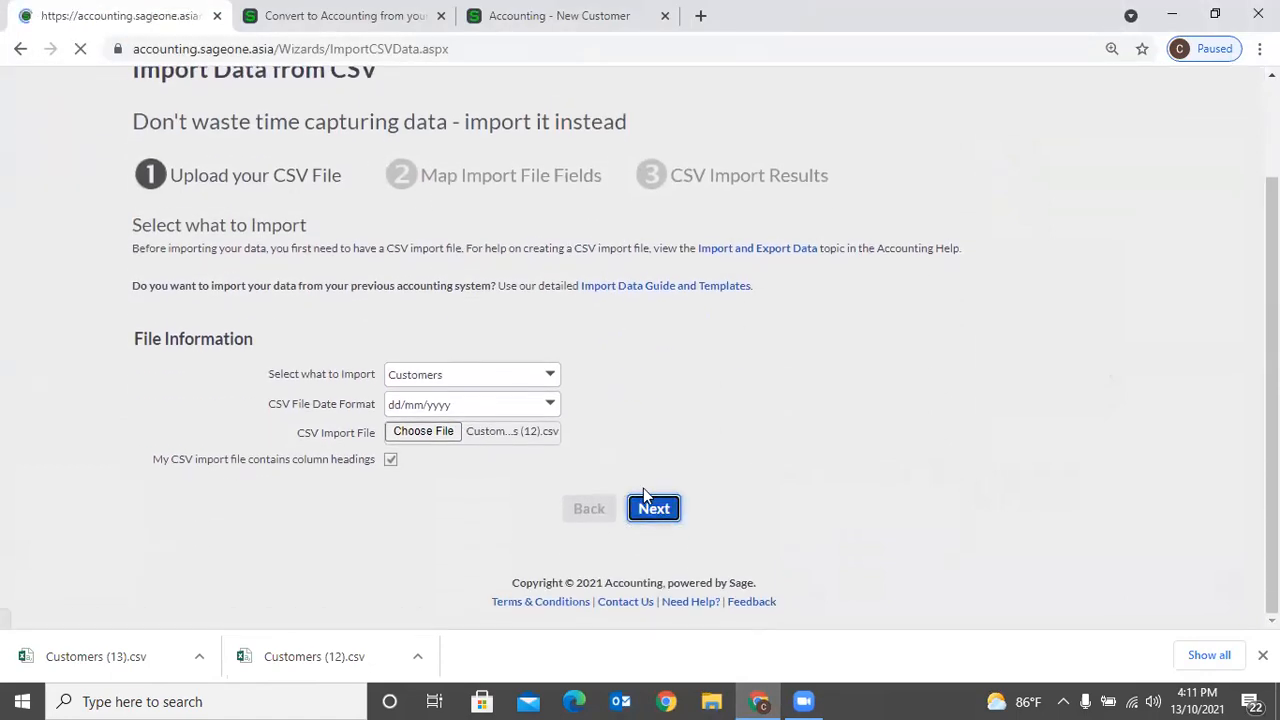
scroll(725, 444, "down", 2)
scroll(725, 444, "down", 1)
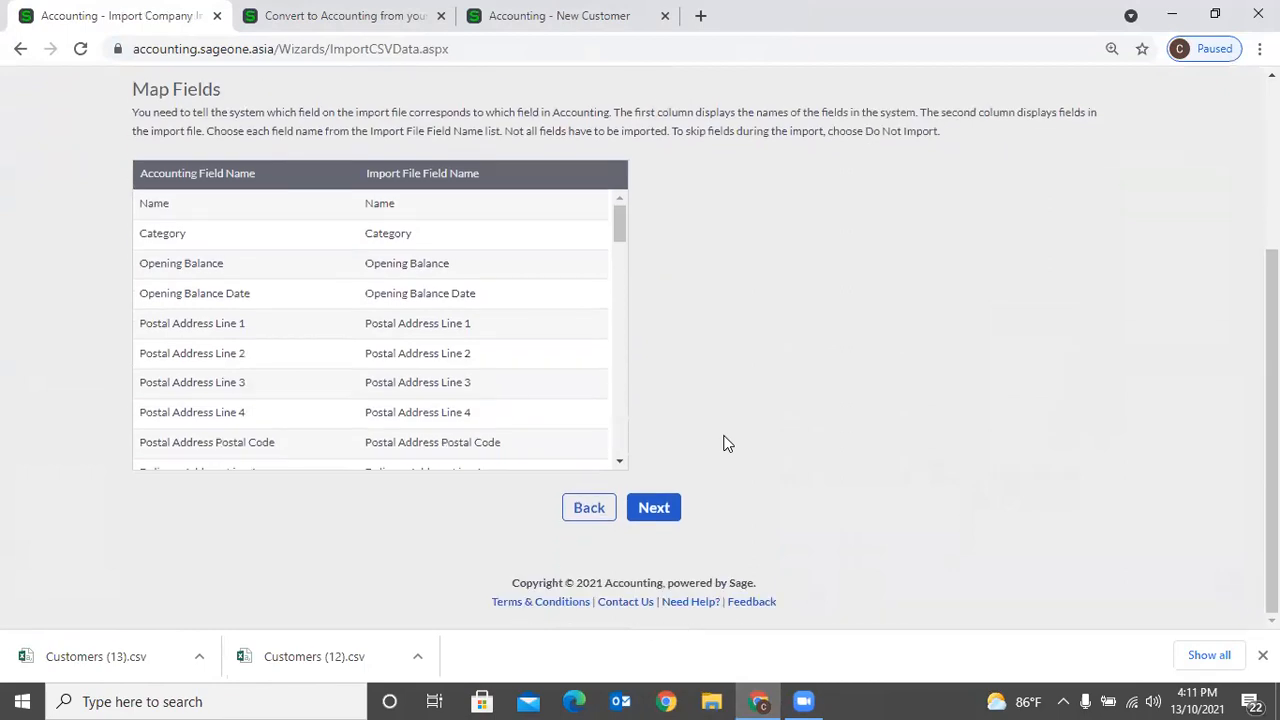
left_click(668, 508)
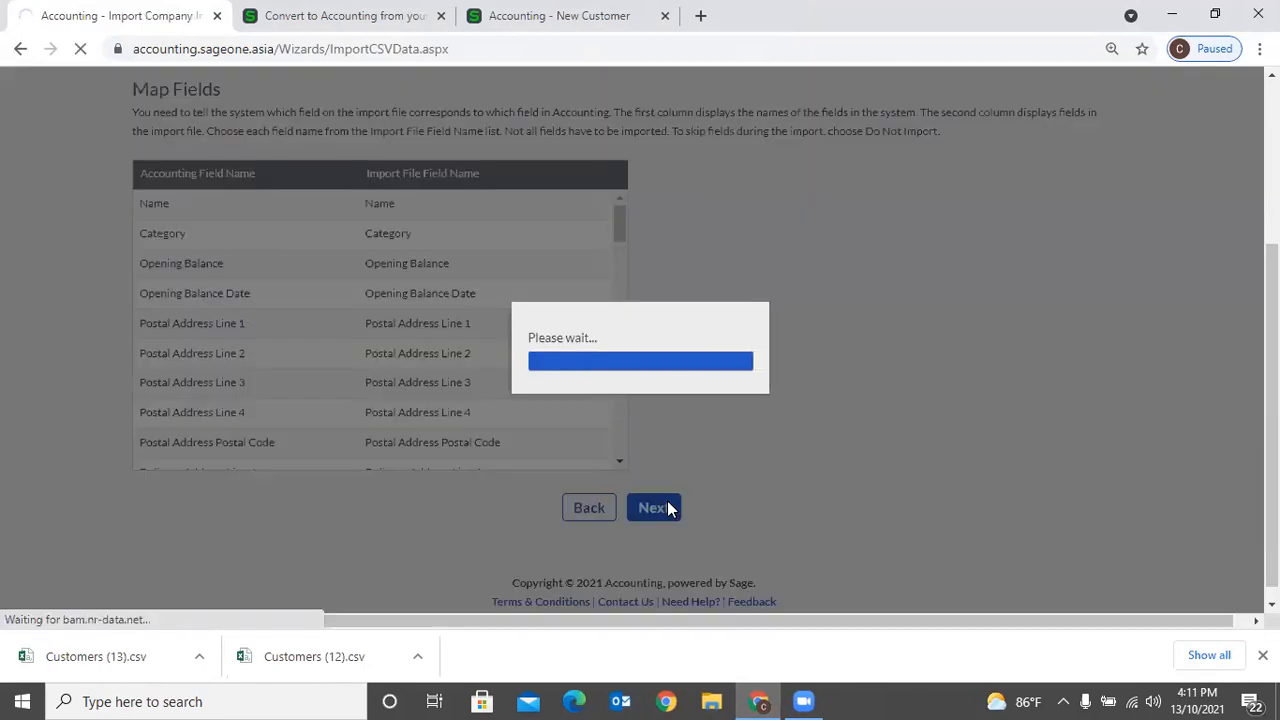
scroll(287, 427, "down", 1)
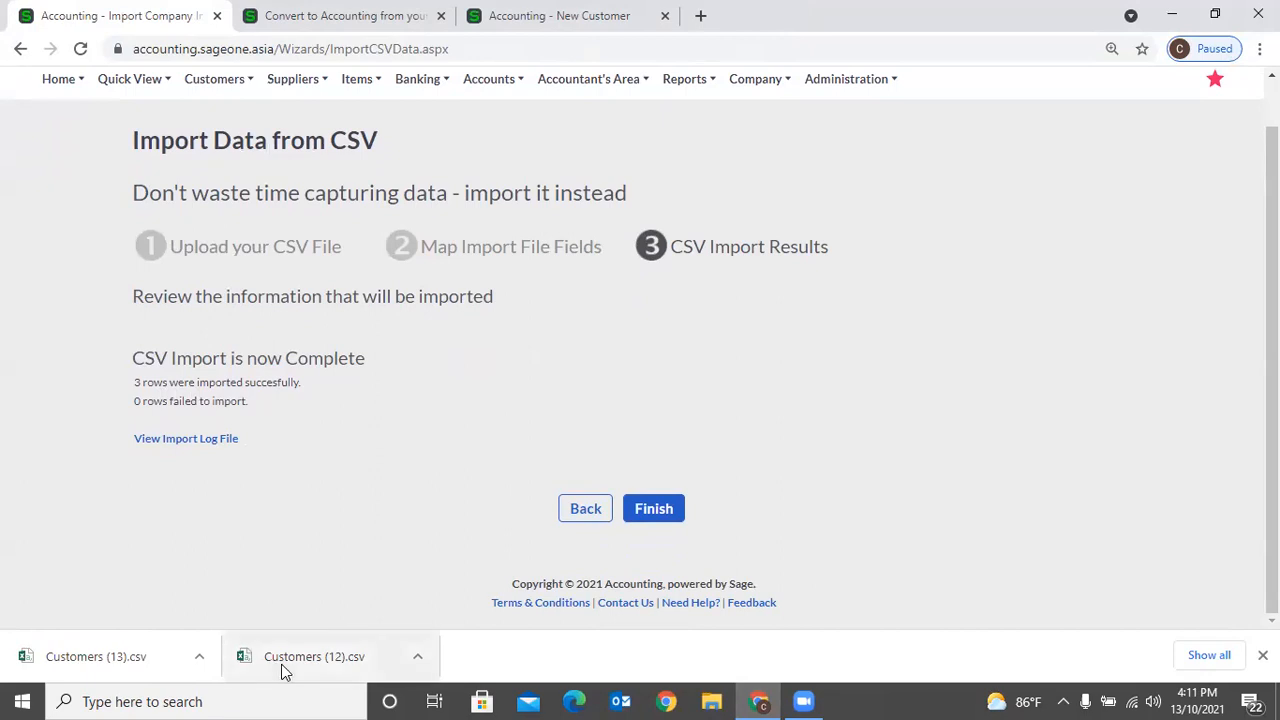
left_click(657, 525)
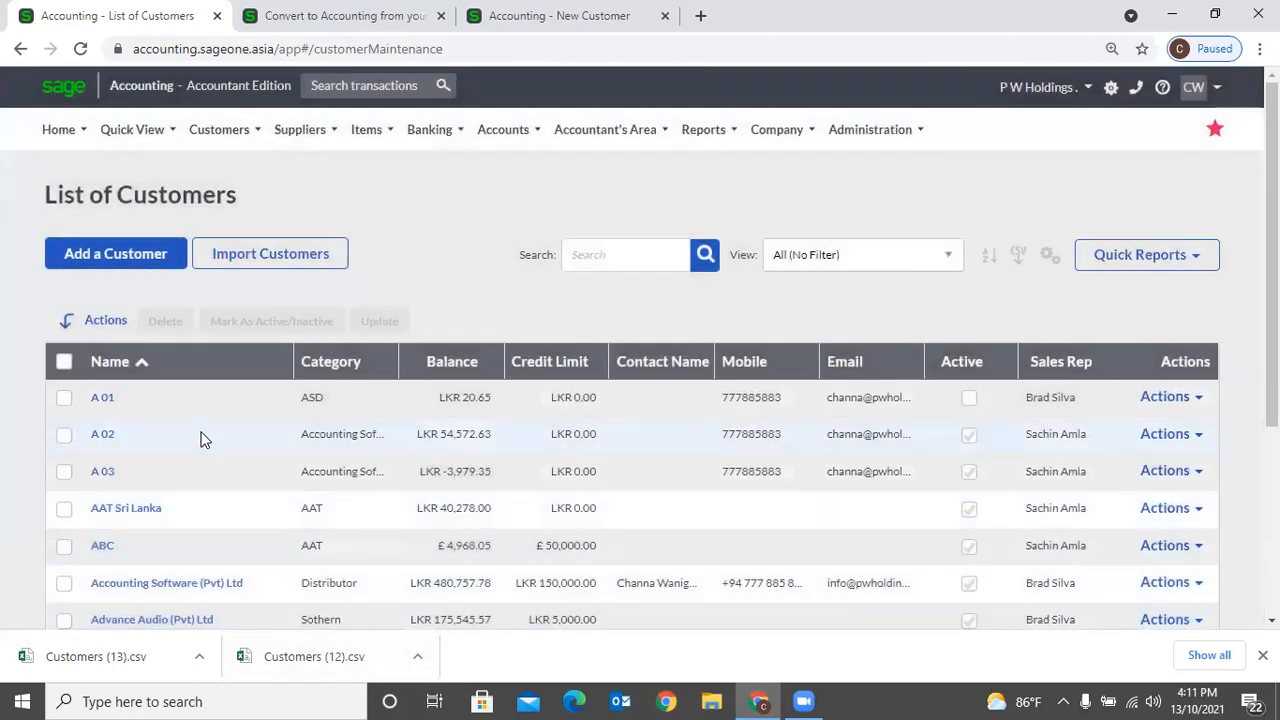
Search the List of Customers for RUH B.
left_click(631, 262)
type("RUH")
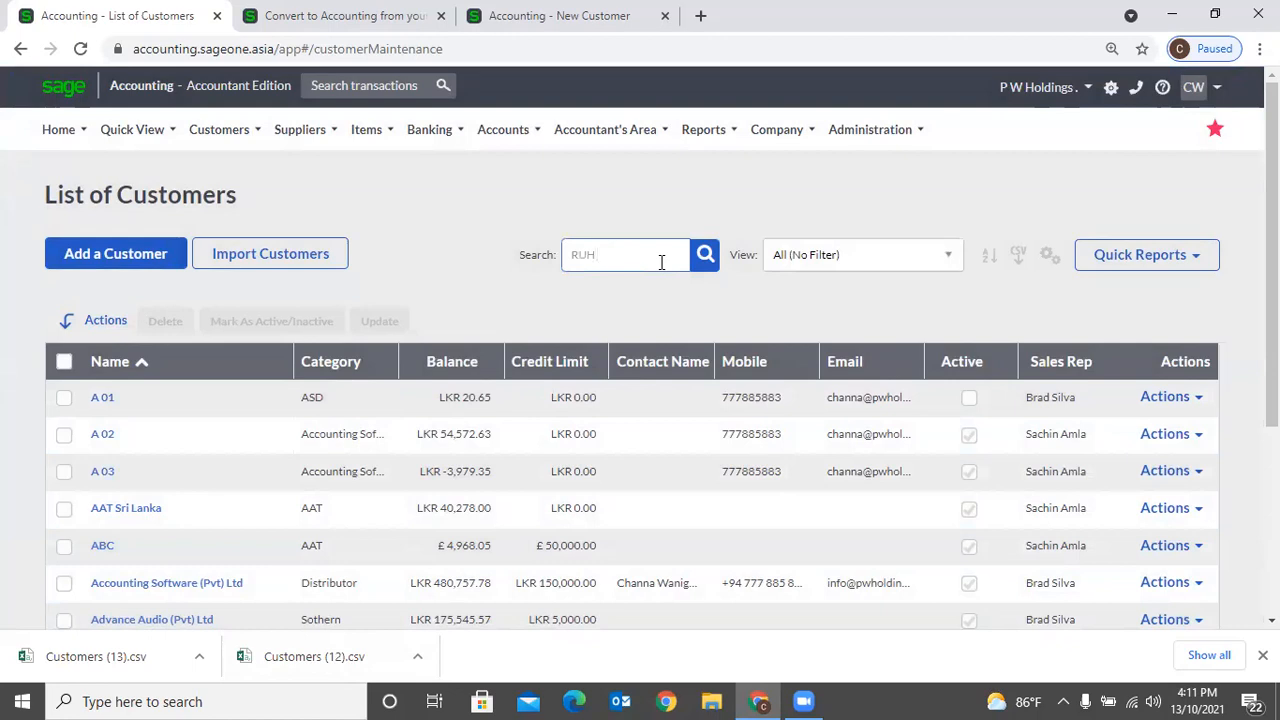
key("Return")
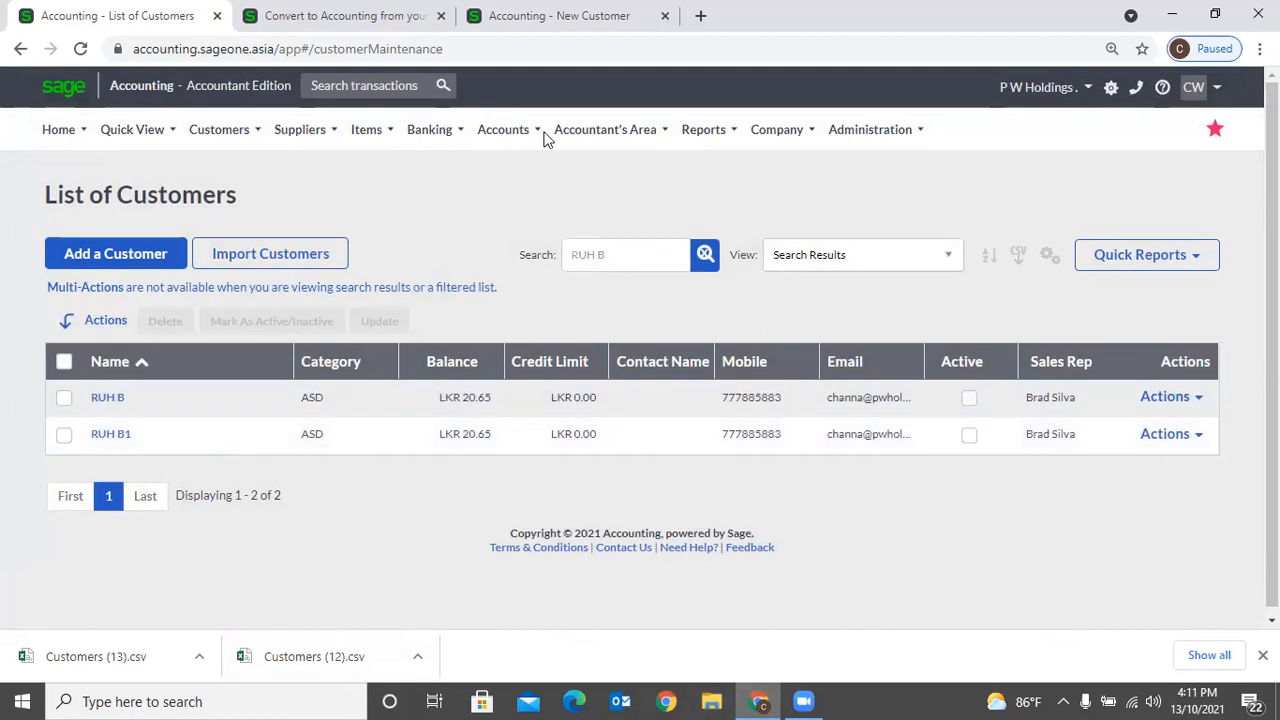
Reopen the Import Data from CSV page and go to its file information settings.
mouse_move(769, 143)
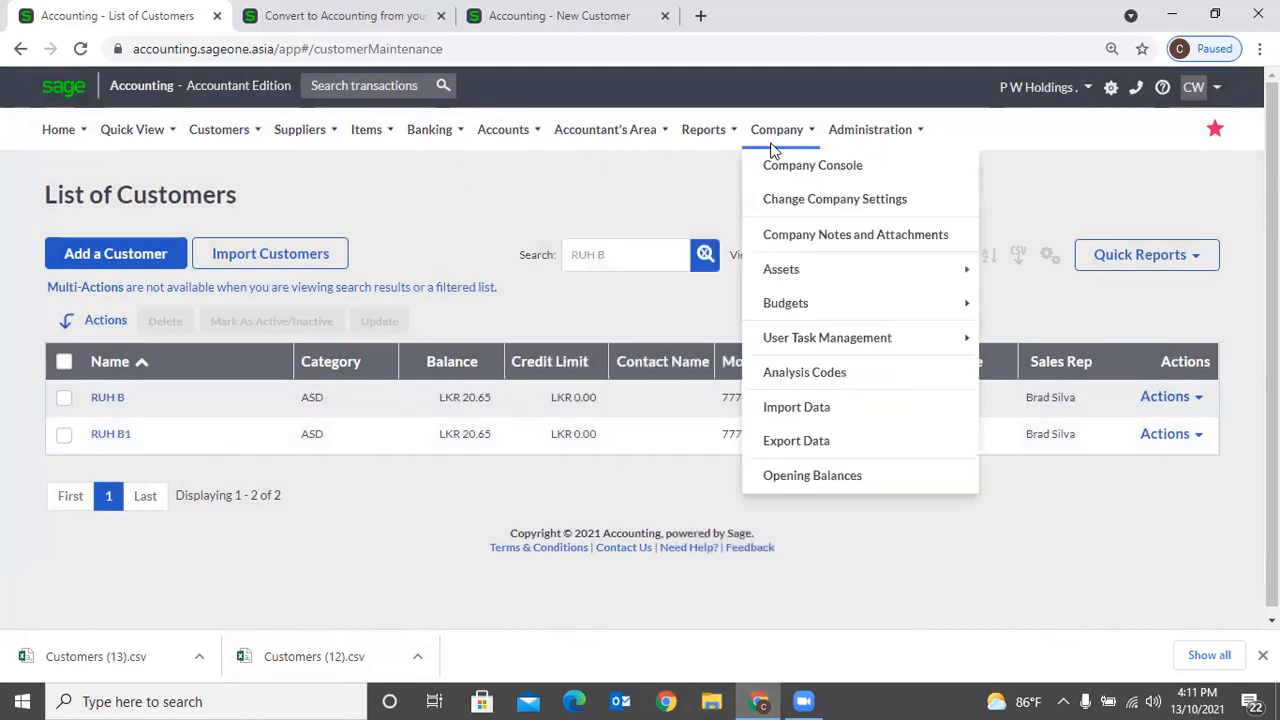
left_click(791, 406)
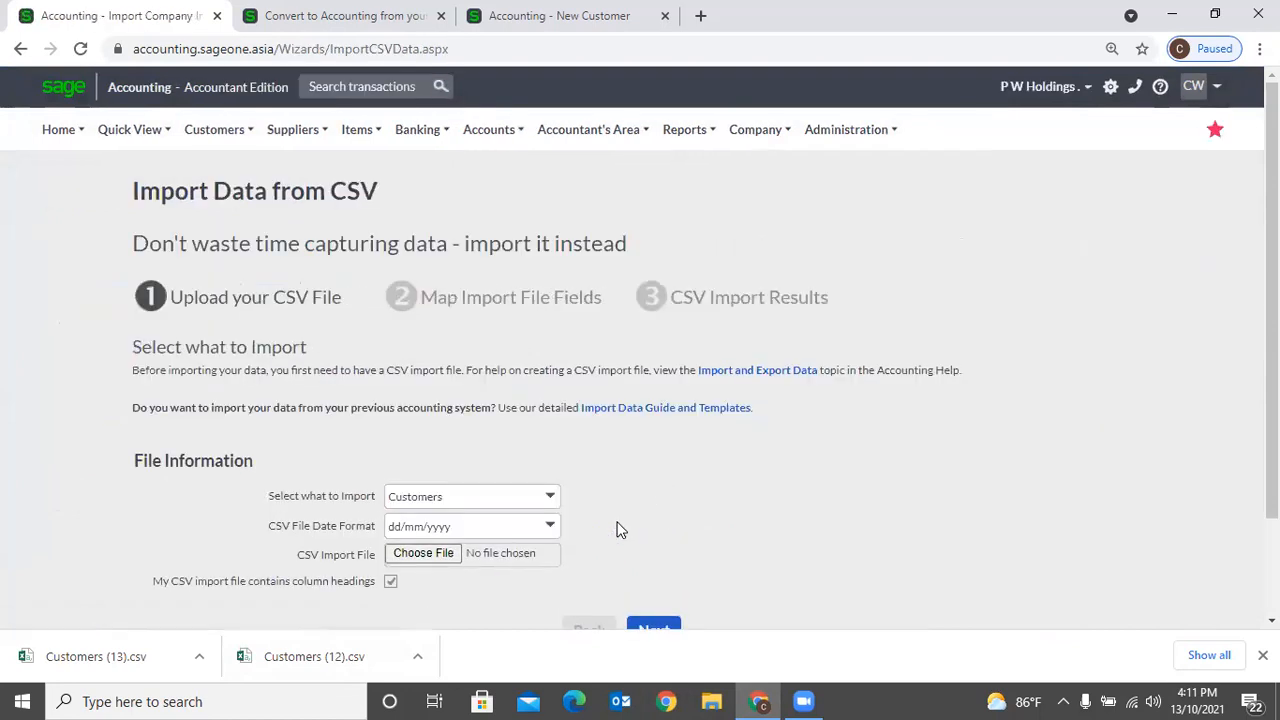
scroll(617, 528, "down", 2)
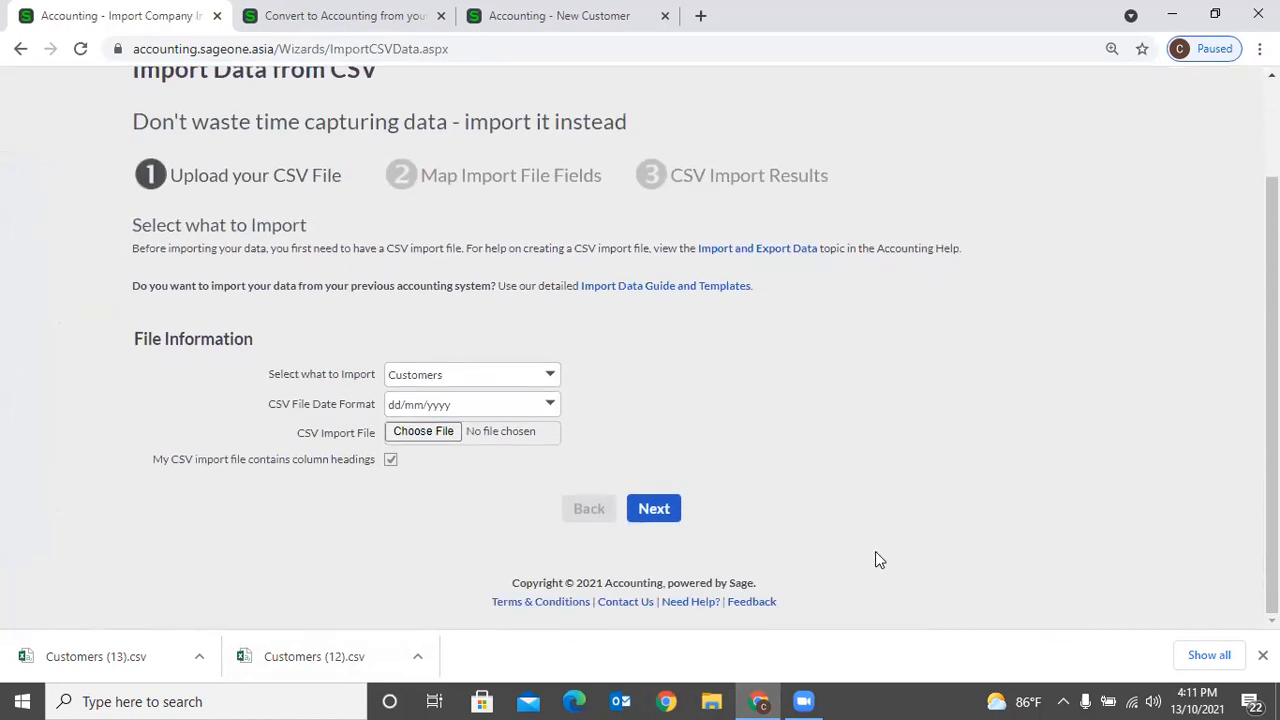
scroll(849, 563, "up", 2)
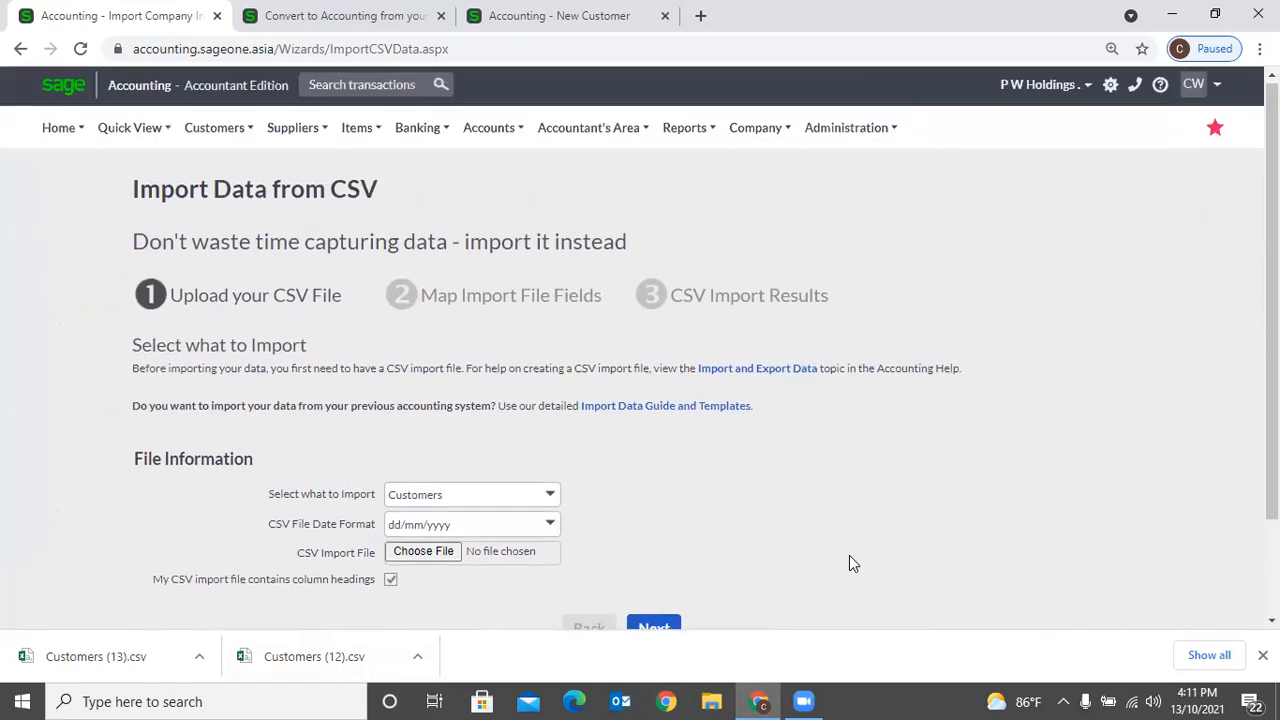
scroll(849, 563, "down", 2)
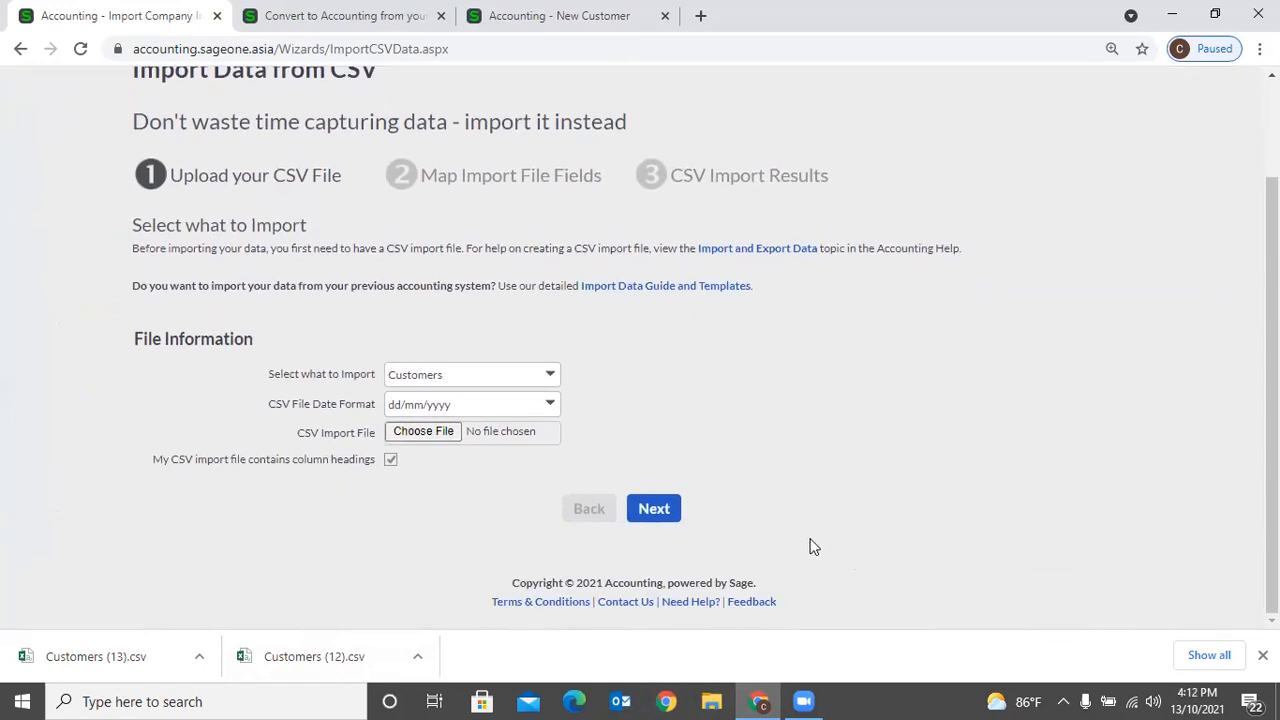
Change the data to import to Customer Categories and set it back to Customers.
left_click(557, 374)
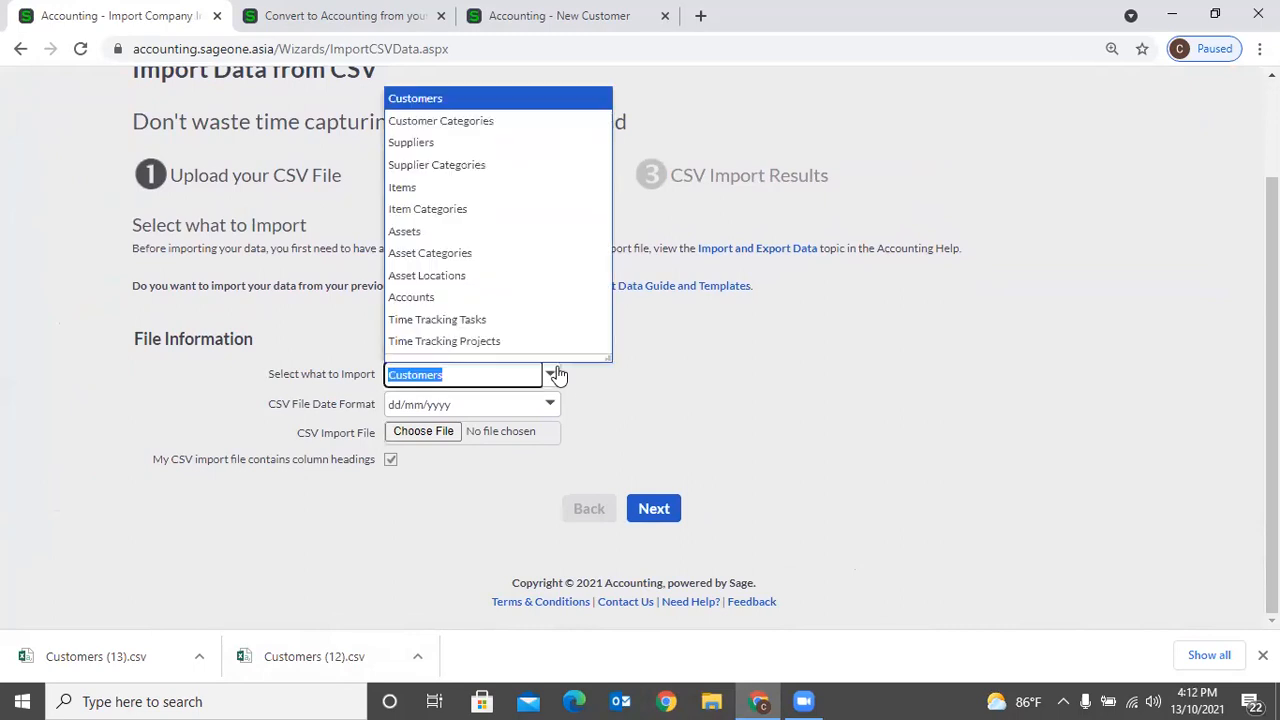
left_click(509, 121)
left_click(647, 411)
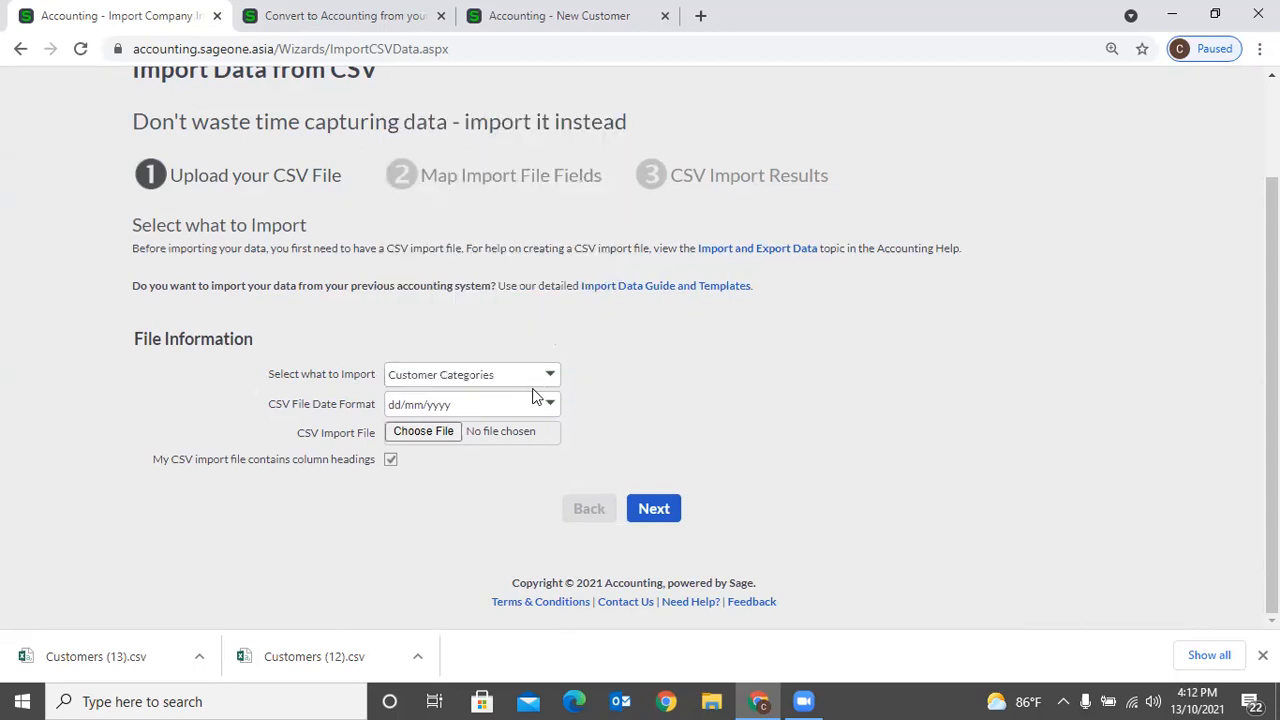
left_click(550, 374)
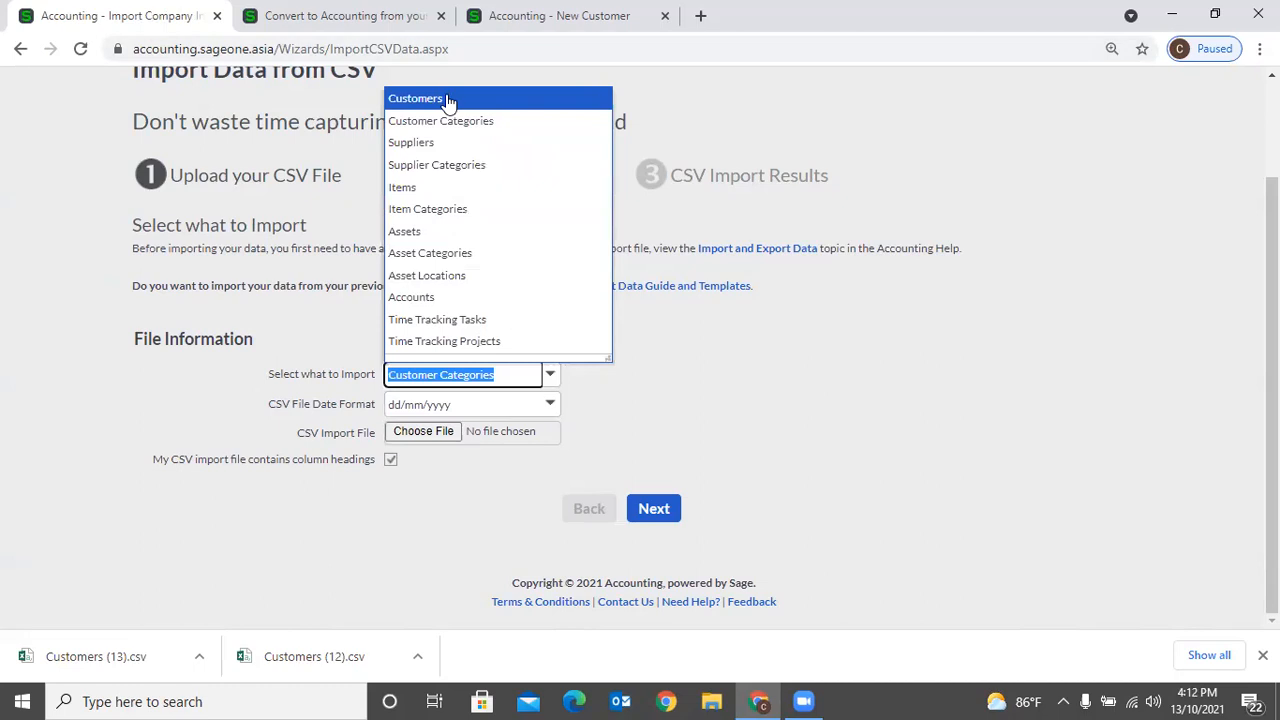
left_click(446, 98)
left_click(551, 375)
left_click(766, 371)
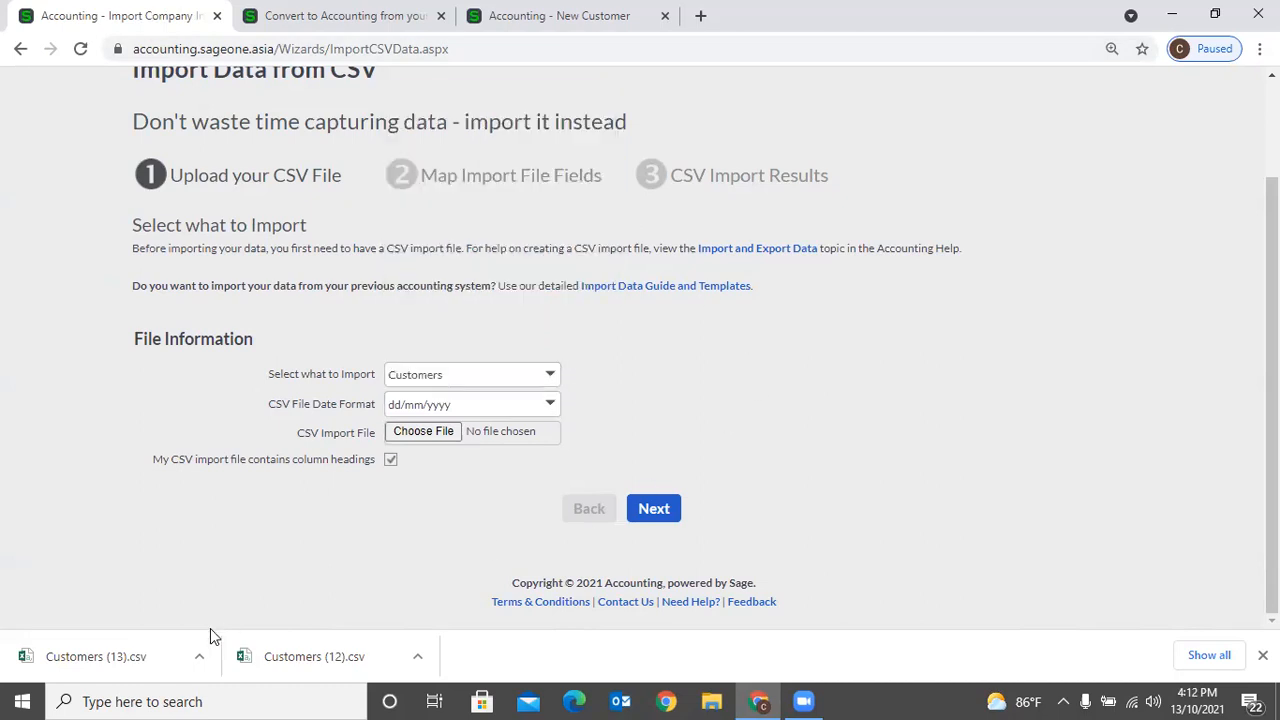
Open the downloaded Customers (12).csv in Excel, dismiss the activation window and select the first customer's category.
left_click(285, 656)
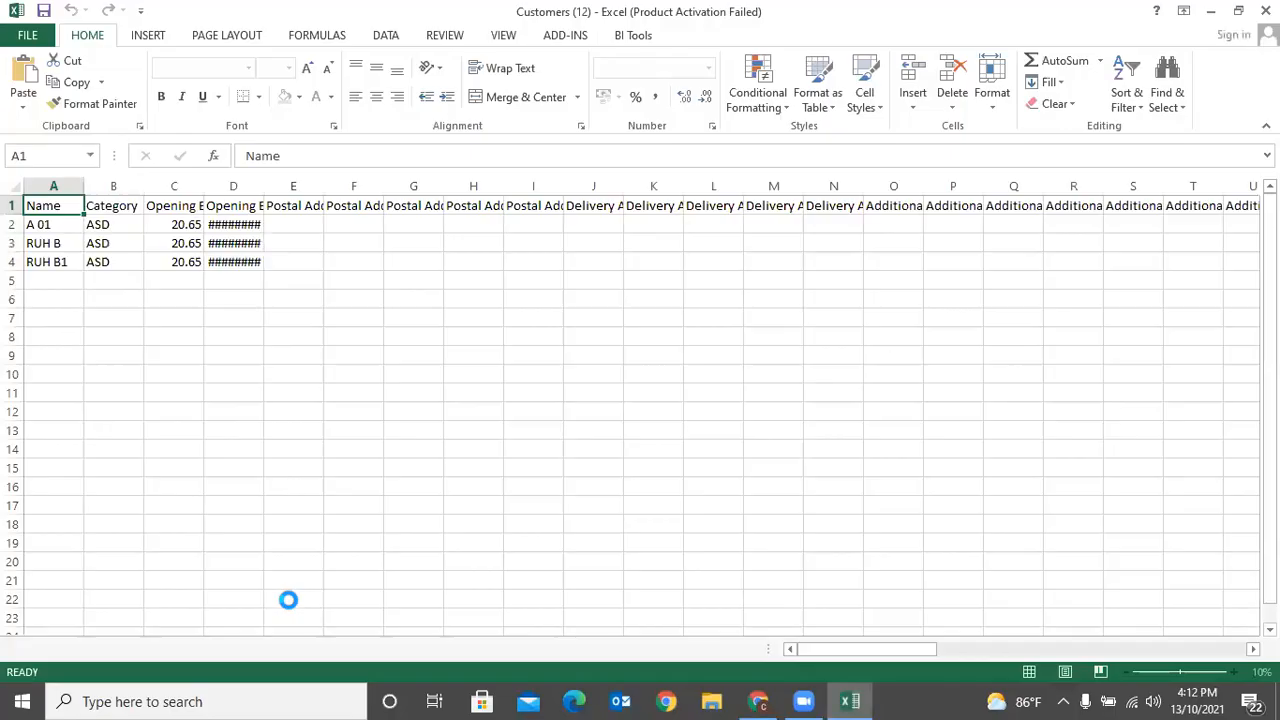
left_click(188, 318)
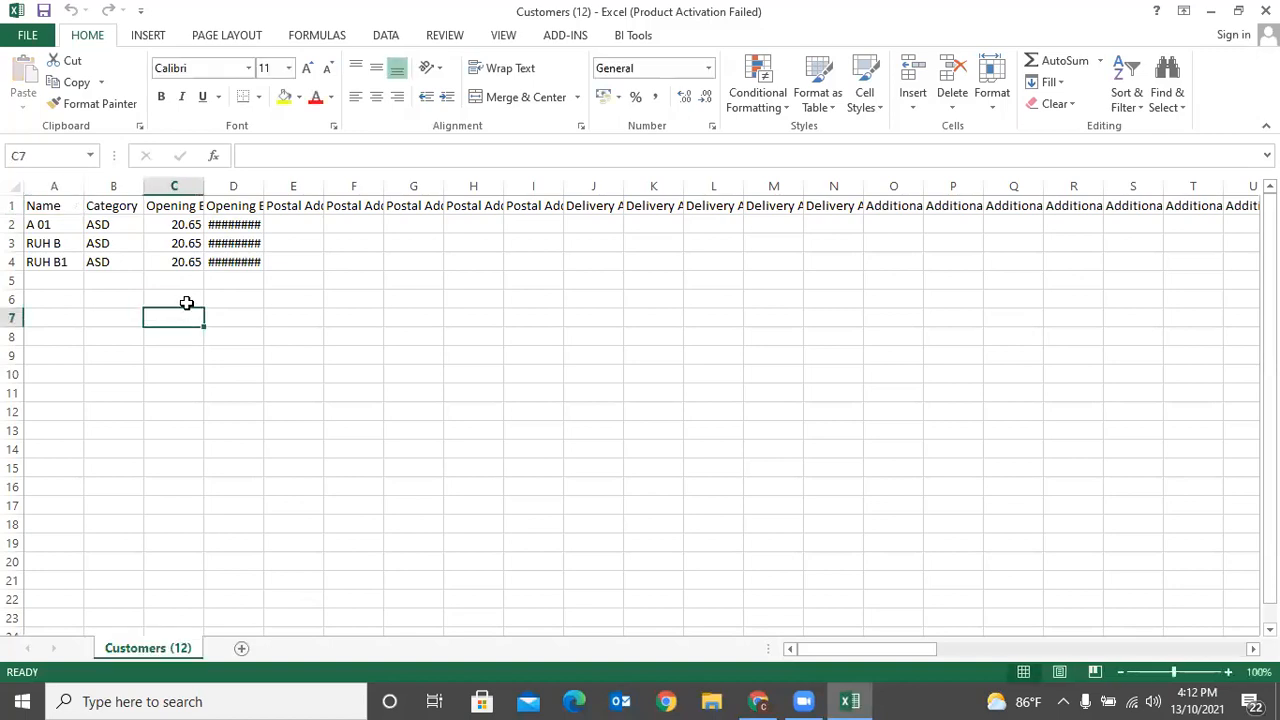
left_click(823, 526)
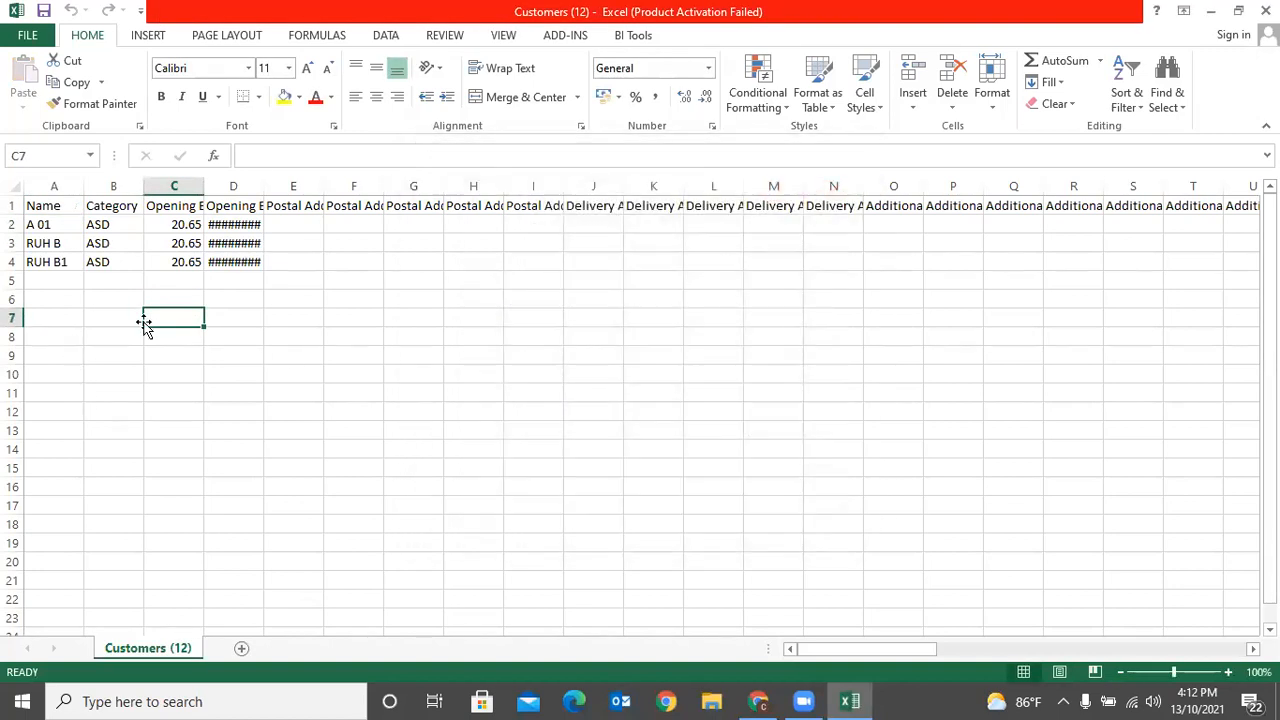
left_click(90, 296)
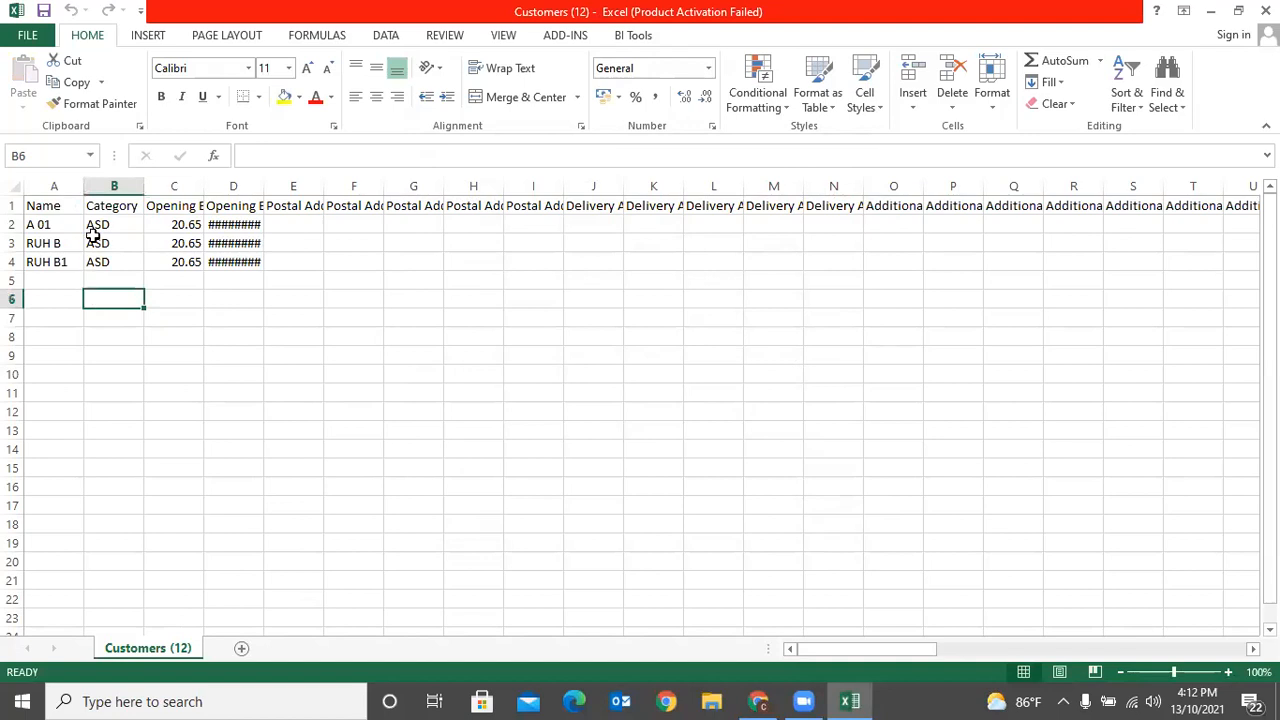
left_click(122, 224)
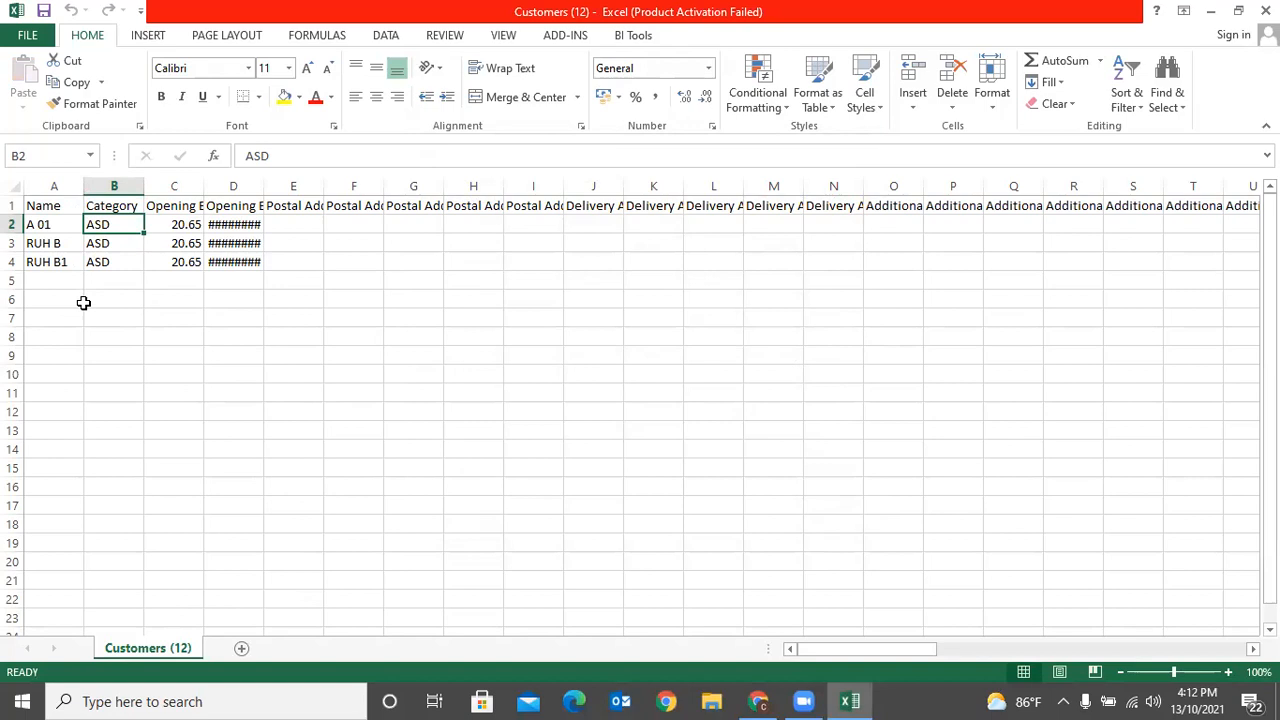
Examine the first customer's fields across row 2, from the category through to the default price list.
key("Right")
key("Right")
key("Right")
key("Right")
key("Right")
key("Right")
key("Right")
key("Right")
key("Right")
key("Right")
key("Right")
key("Right")
key("Right")
key("Right")
key("Right")
key("Right")
key("Right")
key("Right")
key("Right")
key("Right")
key("Right")
key("Right")
key("Right")
key("Right")
key("Right")
key("Right")
key("Right")
key("Right")
key("Right")
key("Right")
key("Right")
key("Right")
key("Right")
key("Right")
key("Right")
key("Right")
key("Right")
key("Right")
key("Right")
key("Right")
key("Right")
key("Right")
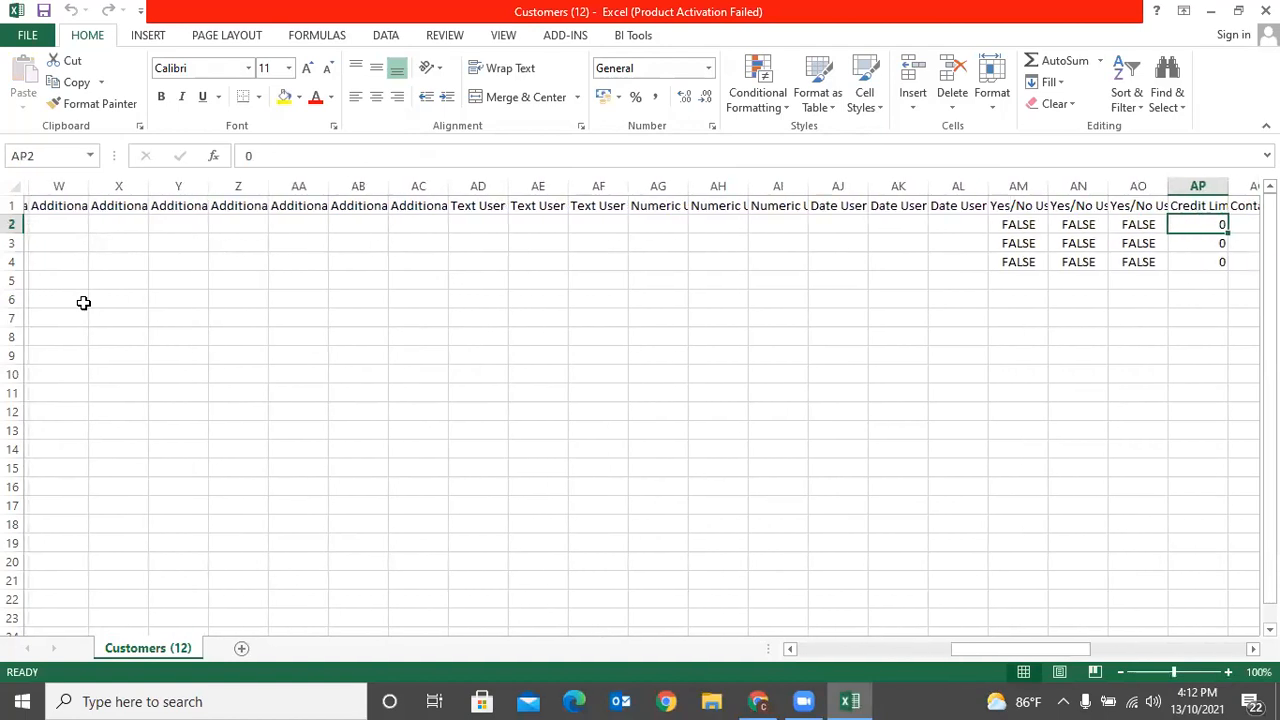
key("Right")
key("Right")
key("Right")
key("Right")
key("Right")
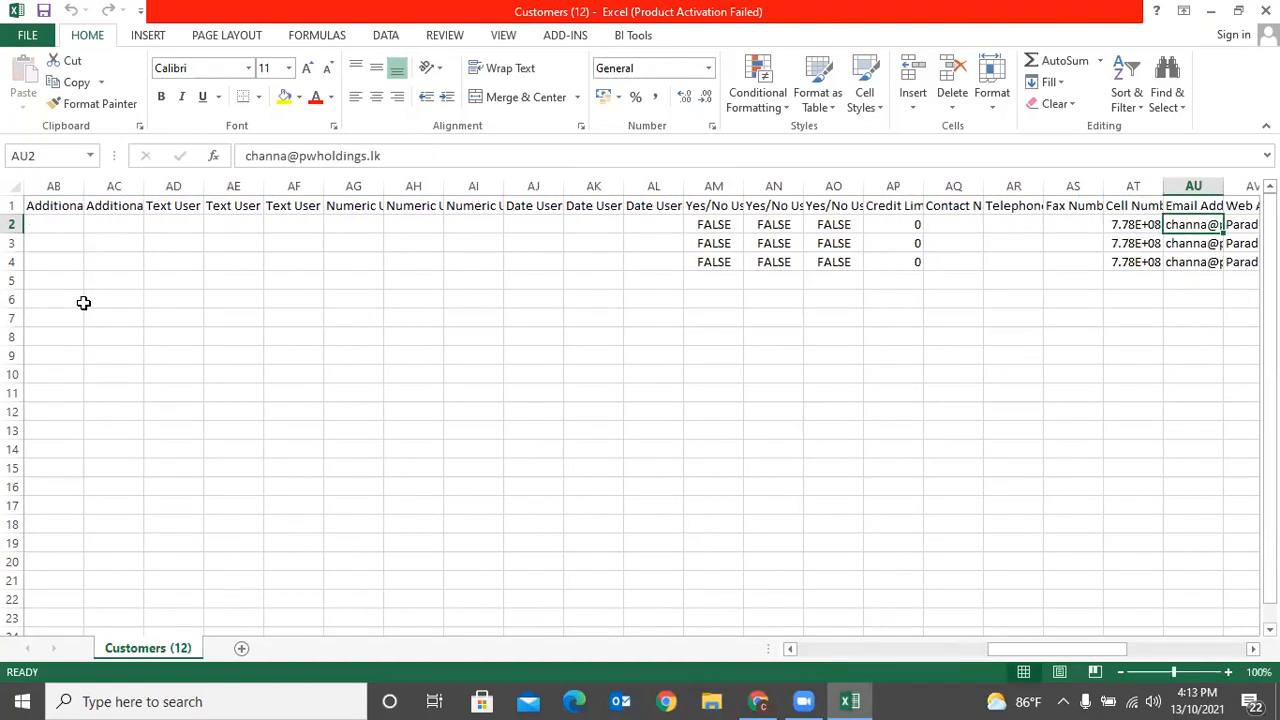
key("Right")
key("Right")
key("Right")
key("Right")
key("Right")
key("Right")
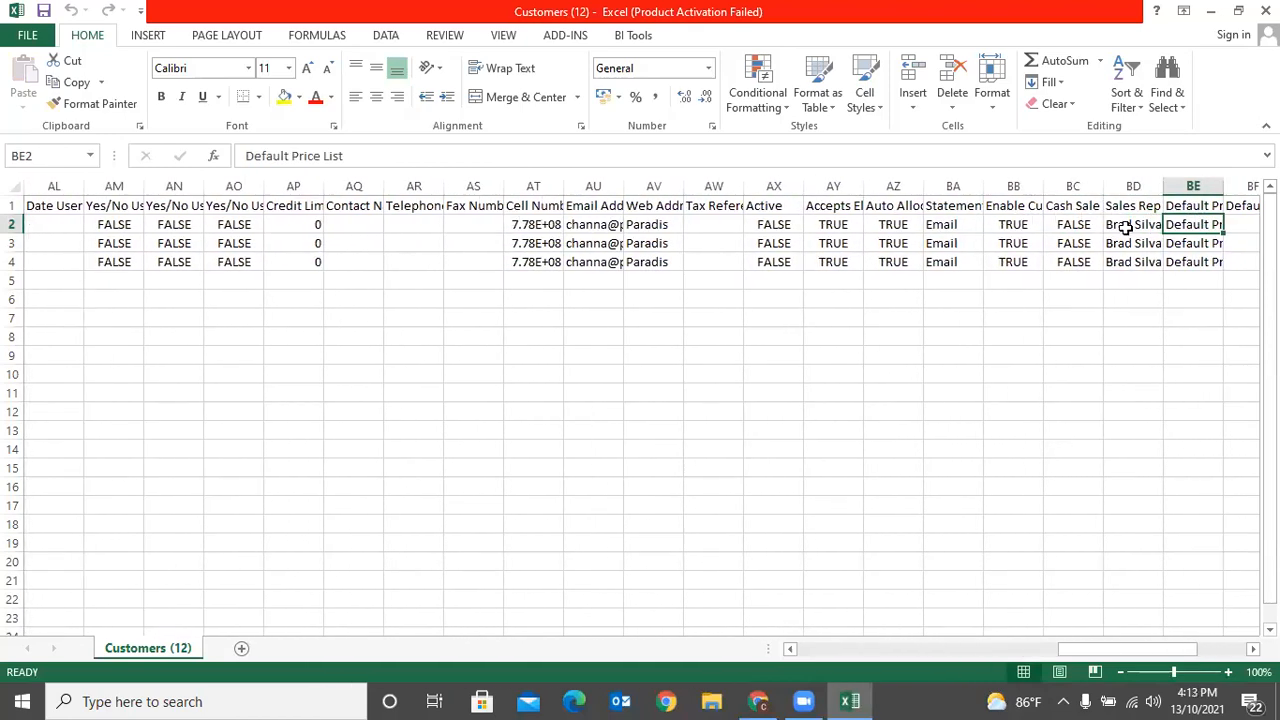
Widen the Default Price List column to fit its contents, leaving the cell values as they are.
left_click_drag(1221, 187, 1221, 187)
double_click(1221, 187)
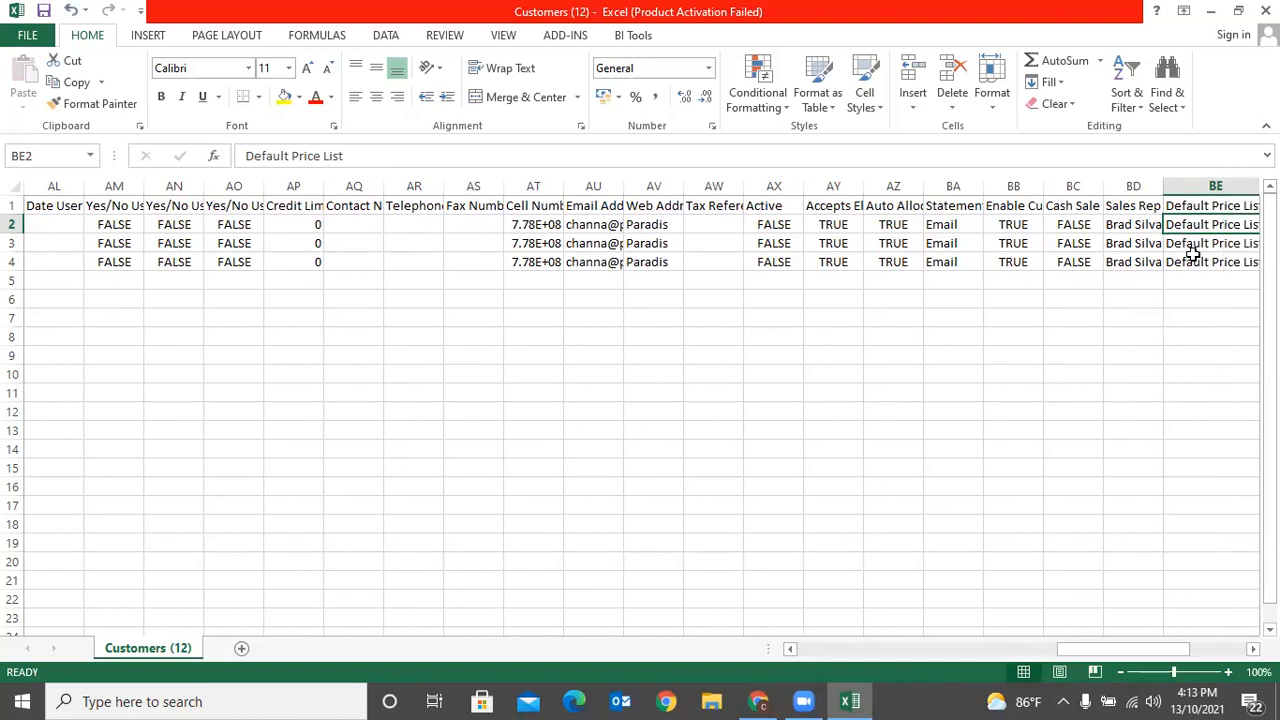
type("0")
key("Escape")
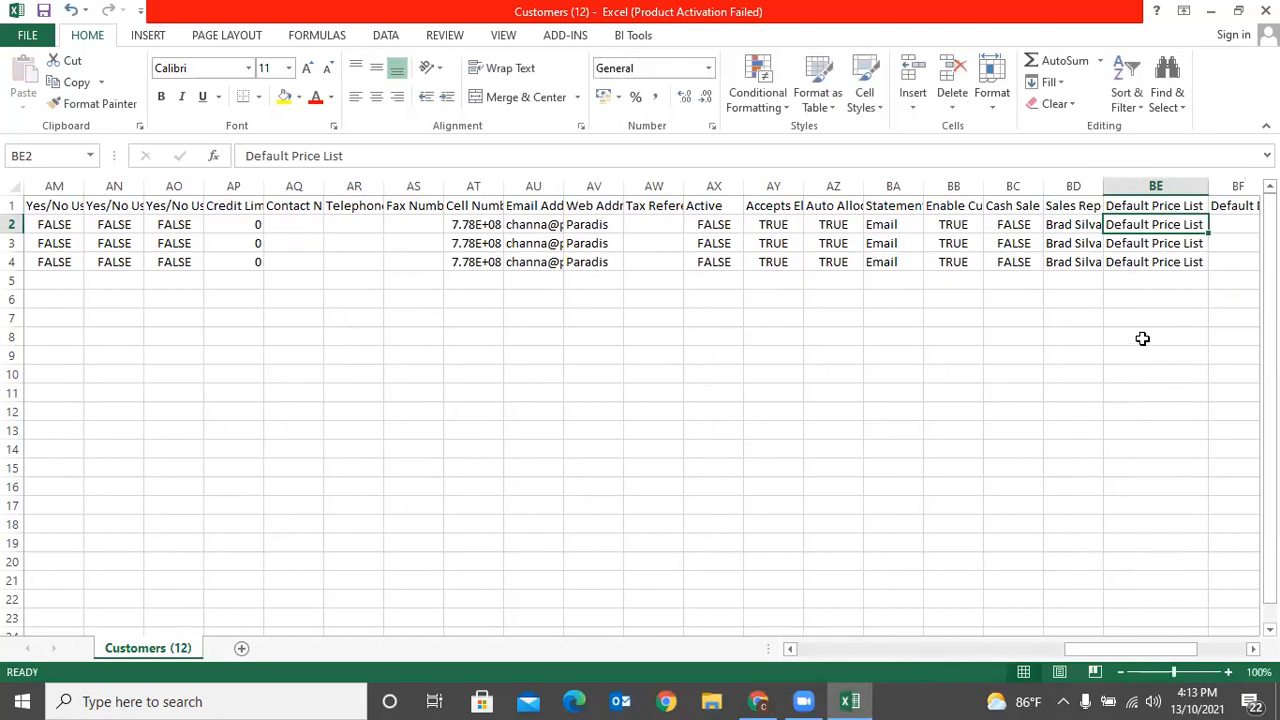
Examine the customers' Sales Rep, Default Price List, tax and Currency columns.
left_click(1052, 248)
left_click(1158, 245)
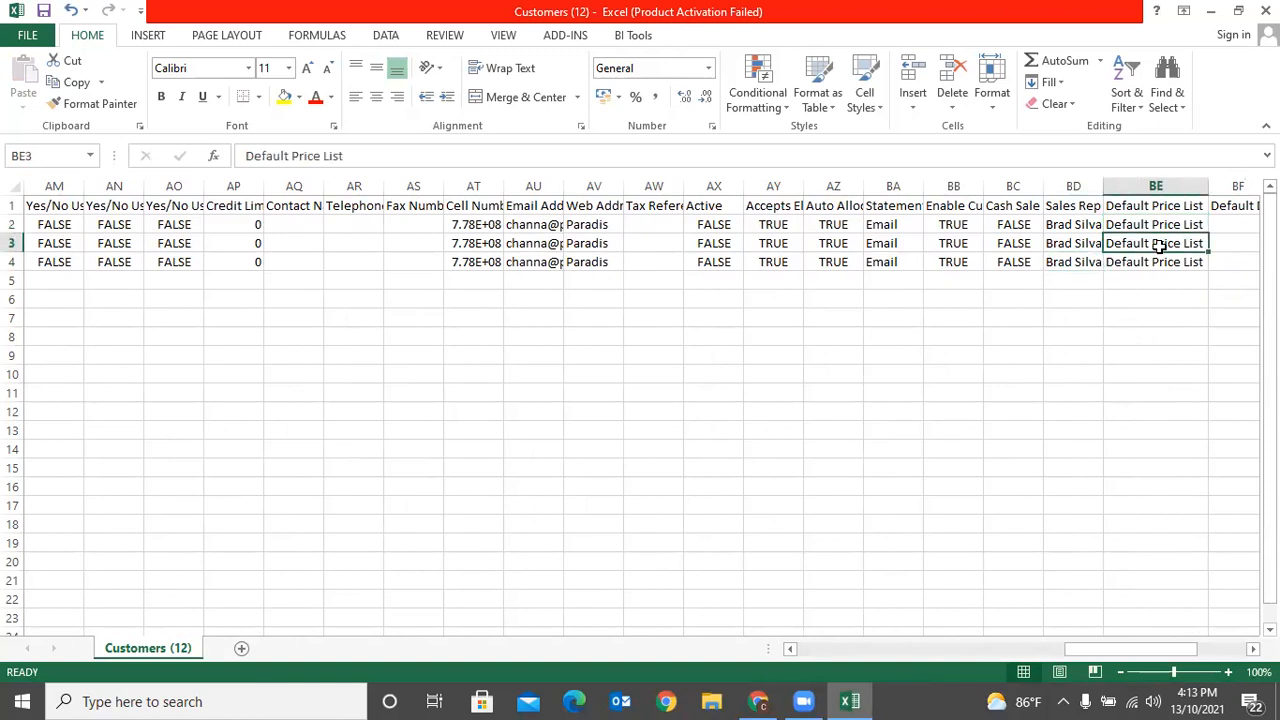
key("Right")
key("Right")
key("Right")
key("Right")
key("Right")
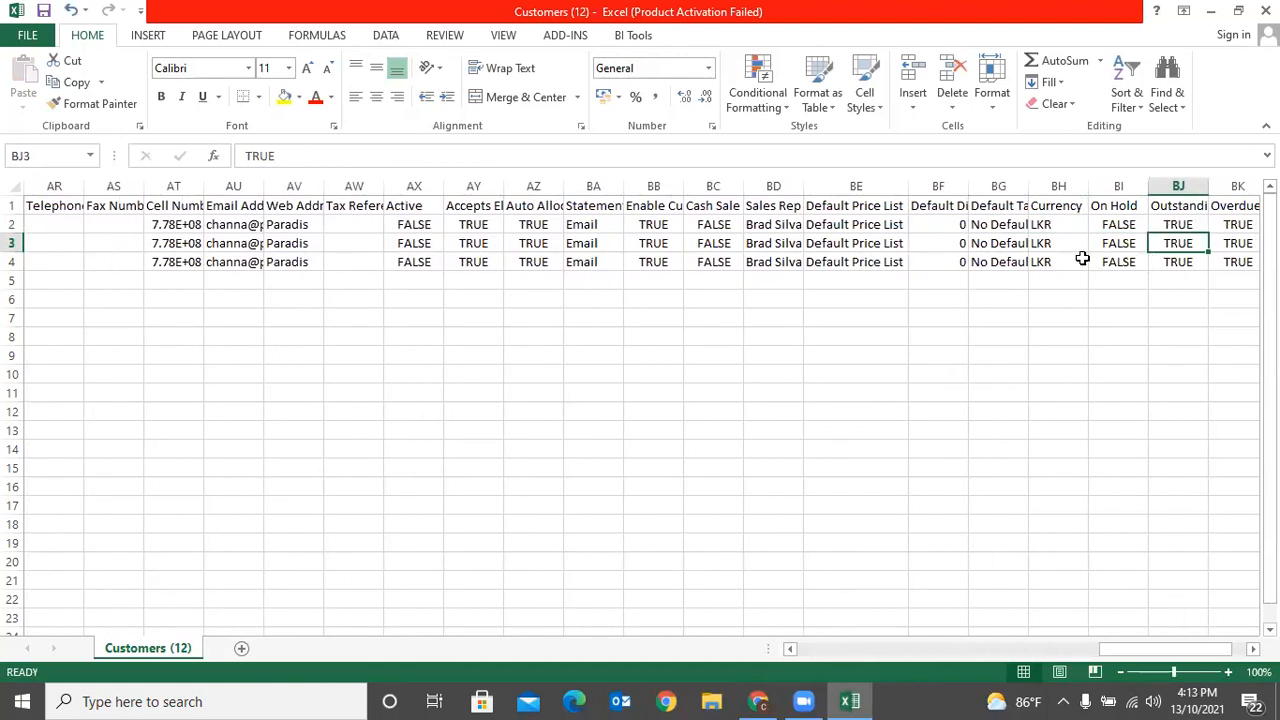
left_click(1064, 230)
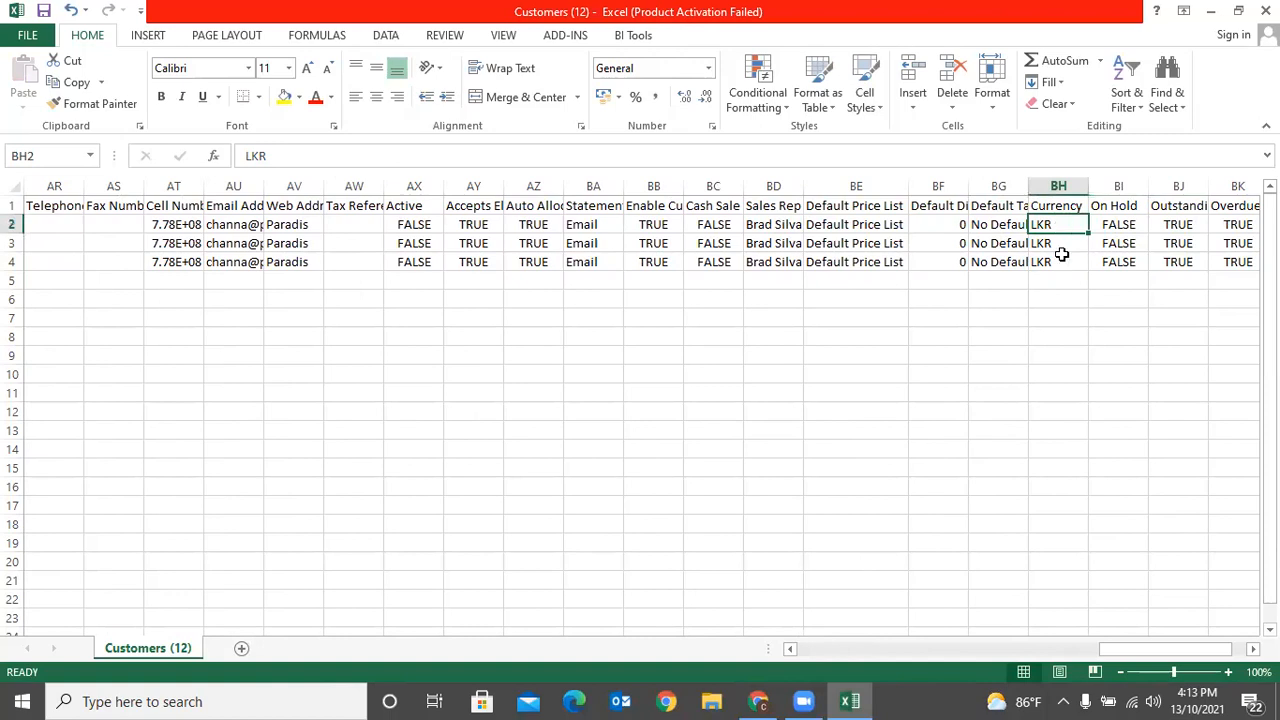
Examine the remaining fields past Excl Debtors Manager and return to the first customer's name in A2.
key("Right")
key("Right")
key("Right")
key("Right")
key("Right")
key("Right")
key("Right")
key("Left")
key("Left")
key("Left")
key("Left")
key("Left")
key("Left")
key("Left")
key("Left")
key("Left")
key("Left")
key("Left")
key("Left")
key("Left")
key("Left")
key("Left")
key("Left")
key("Left")
key("Left")
key("Left")
key("Left")
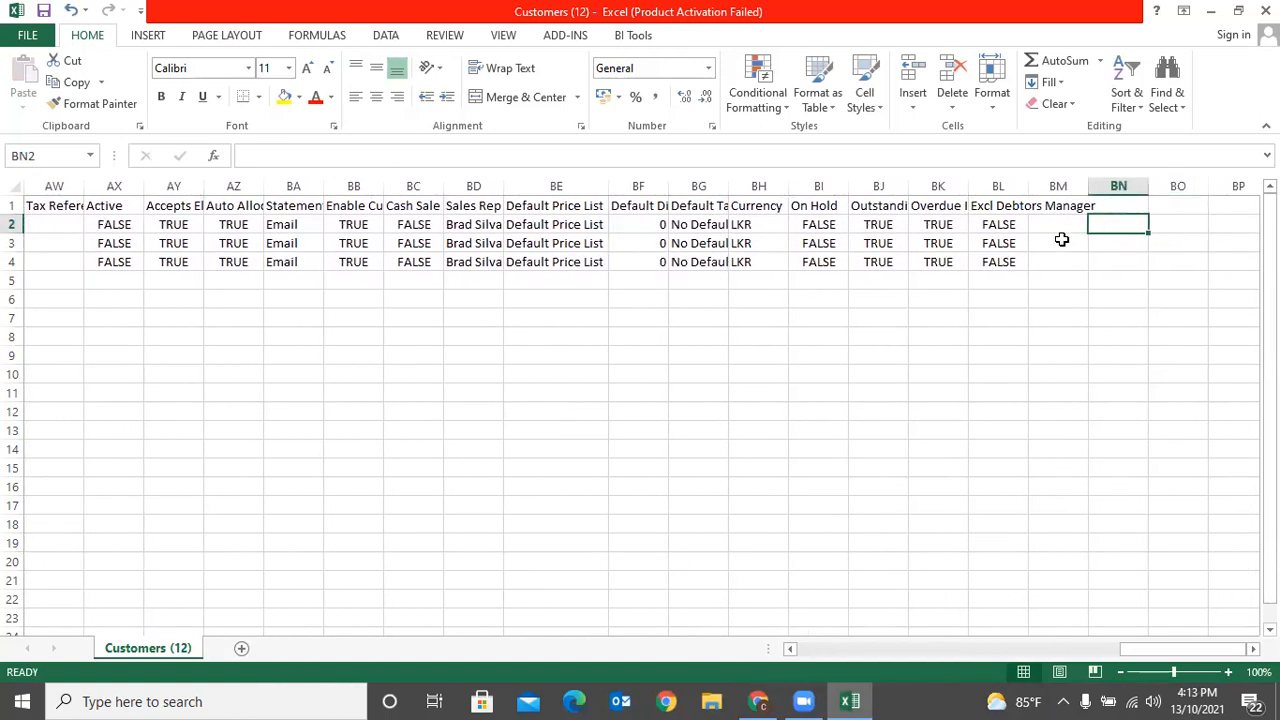
key("Left")
key("Left")
key("Left")
key("Left")
key("Left")
key("Left")
key("Left")
key("Left")
key("Left")
key("Left")
key("Left")
key("Left")
key("Left")
key("Left")
key("Left")
key("Left")
key("Left")
key("Left")
key("Left")
key("Left")
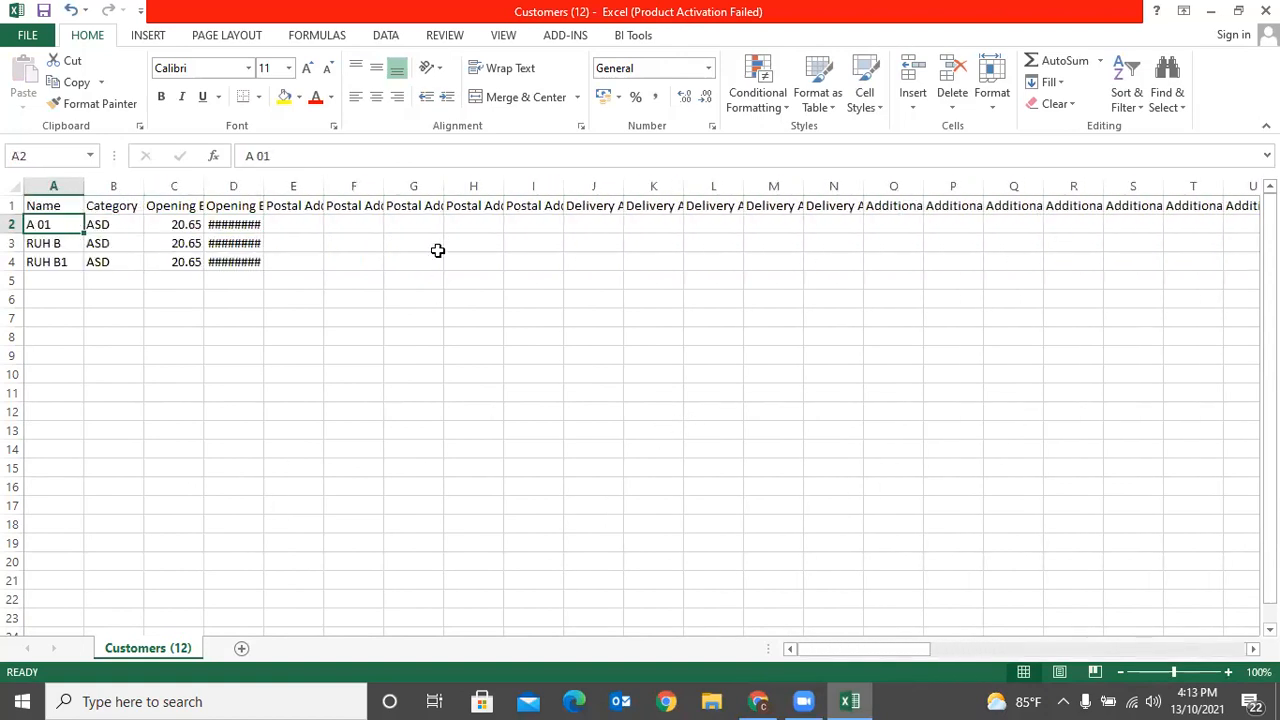
Widen the Opening Balance Date column to fit its dates and inspect the opening balance and date cells.
double_click(264, 186)
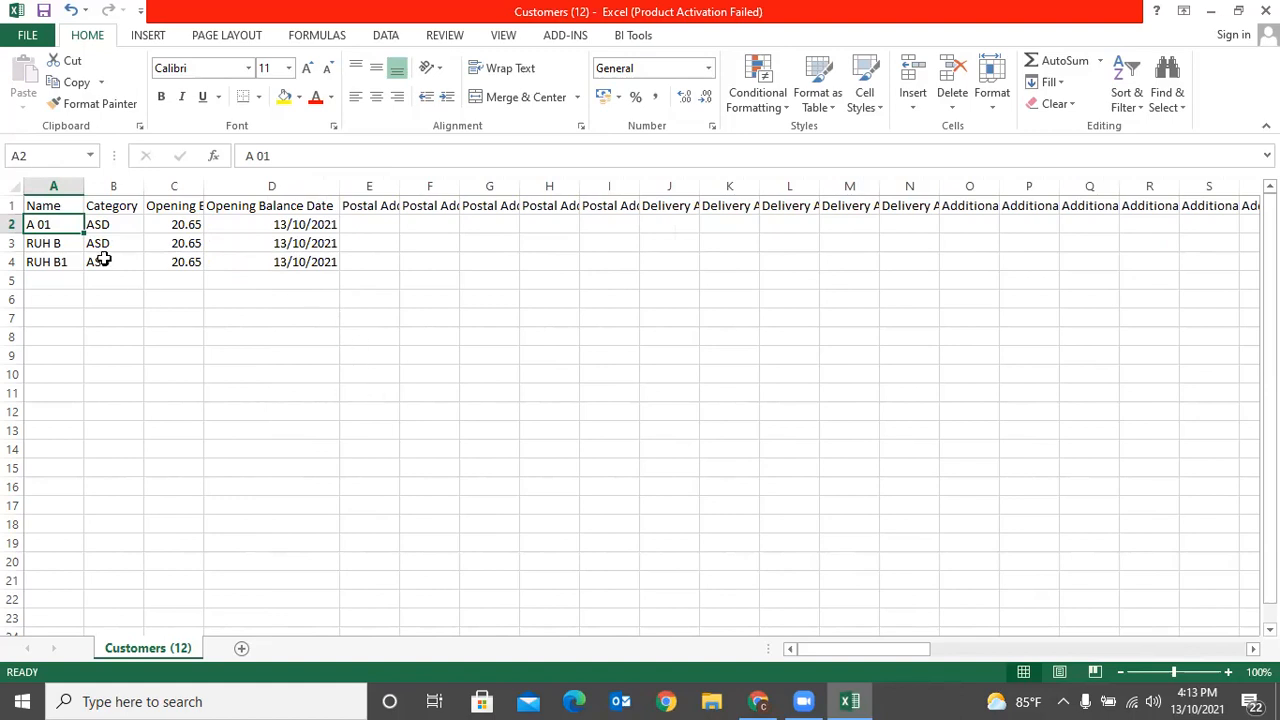
left_click(270, 187)
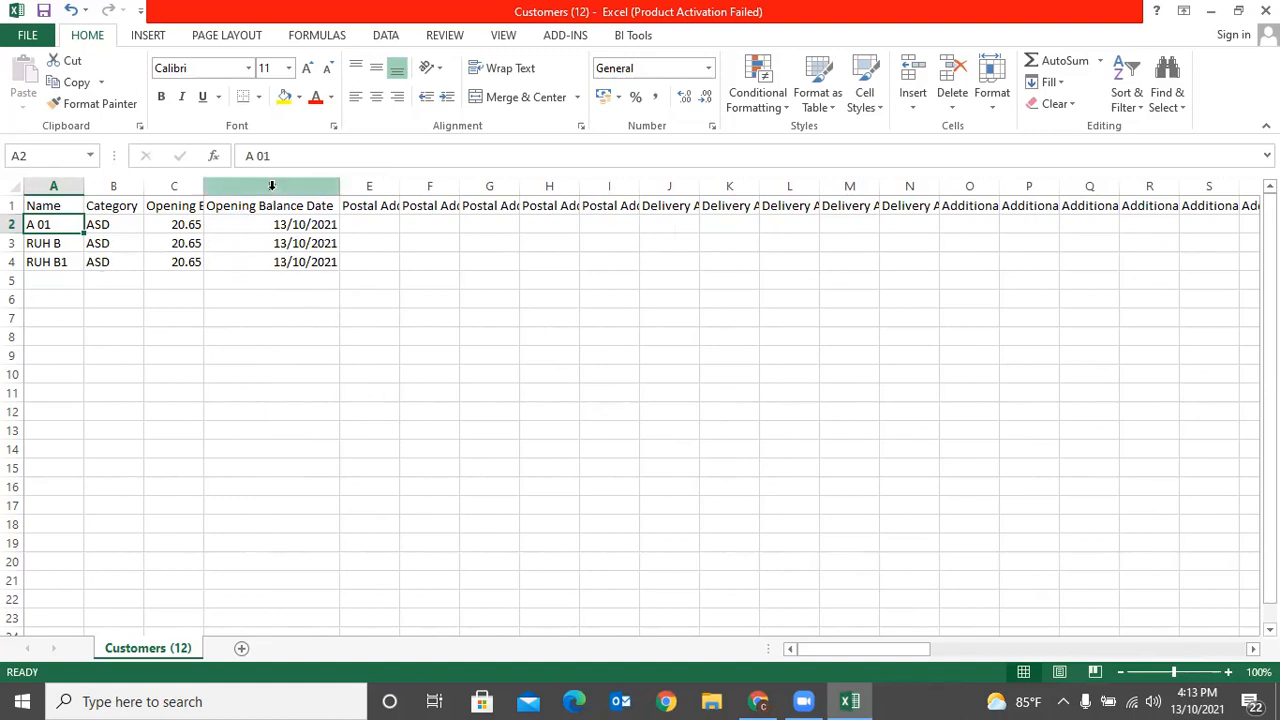
left_click(177, 258)
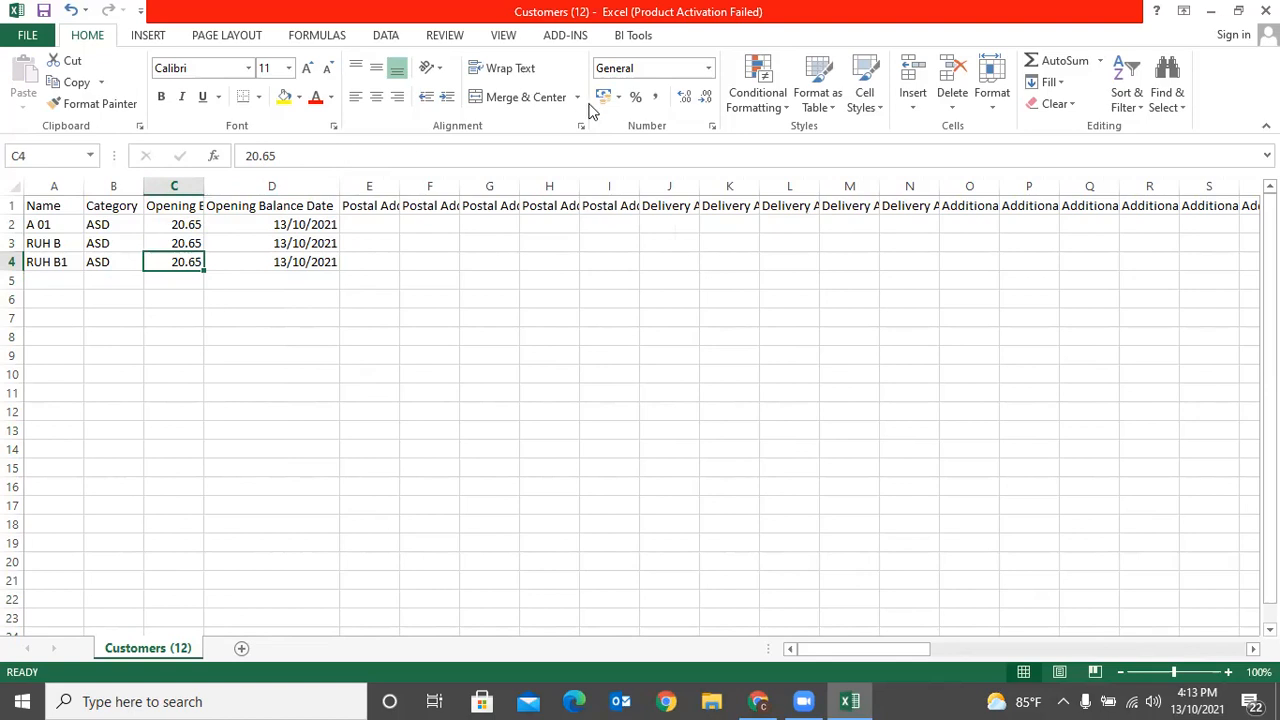
left_click(297, 246)
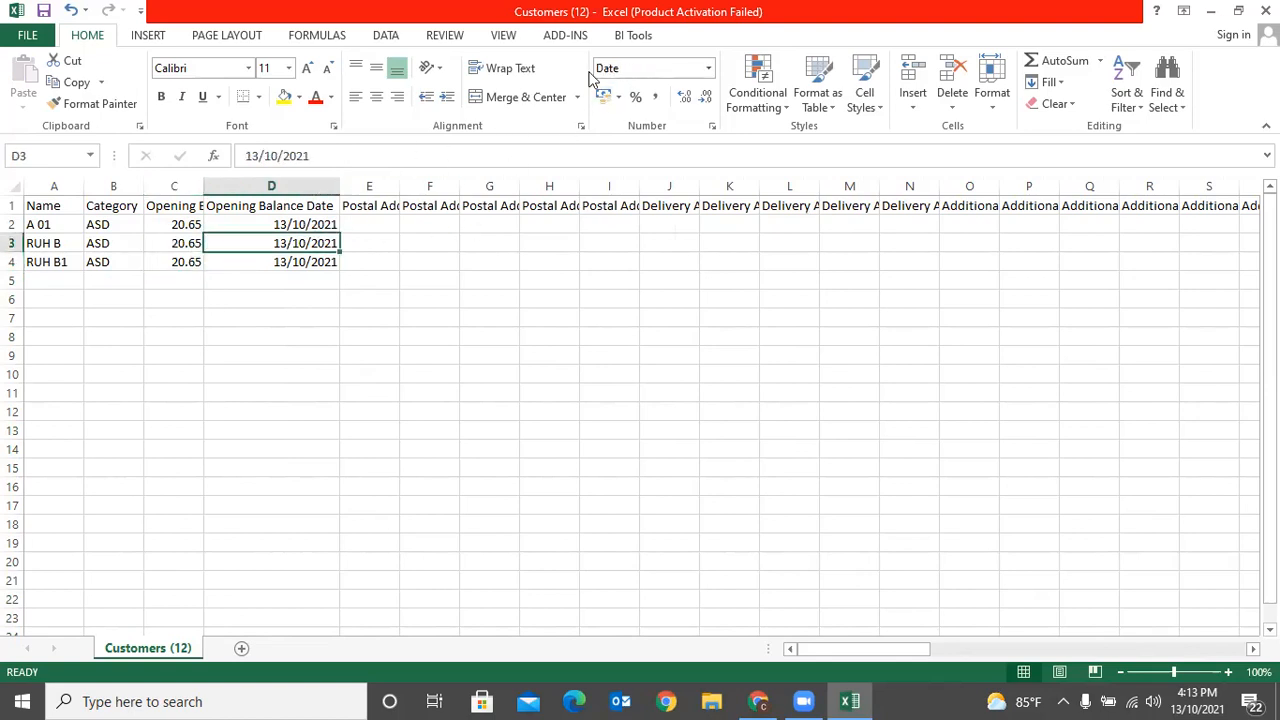
Examine the Category and Opening Balance cells of the three customers and their number format.
left_click(118, 228)
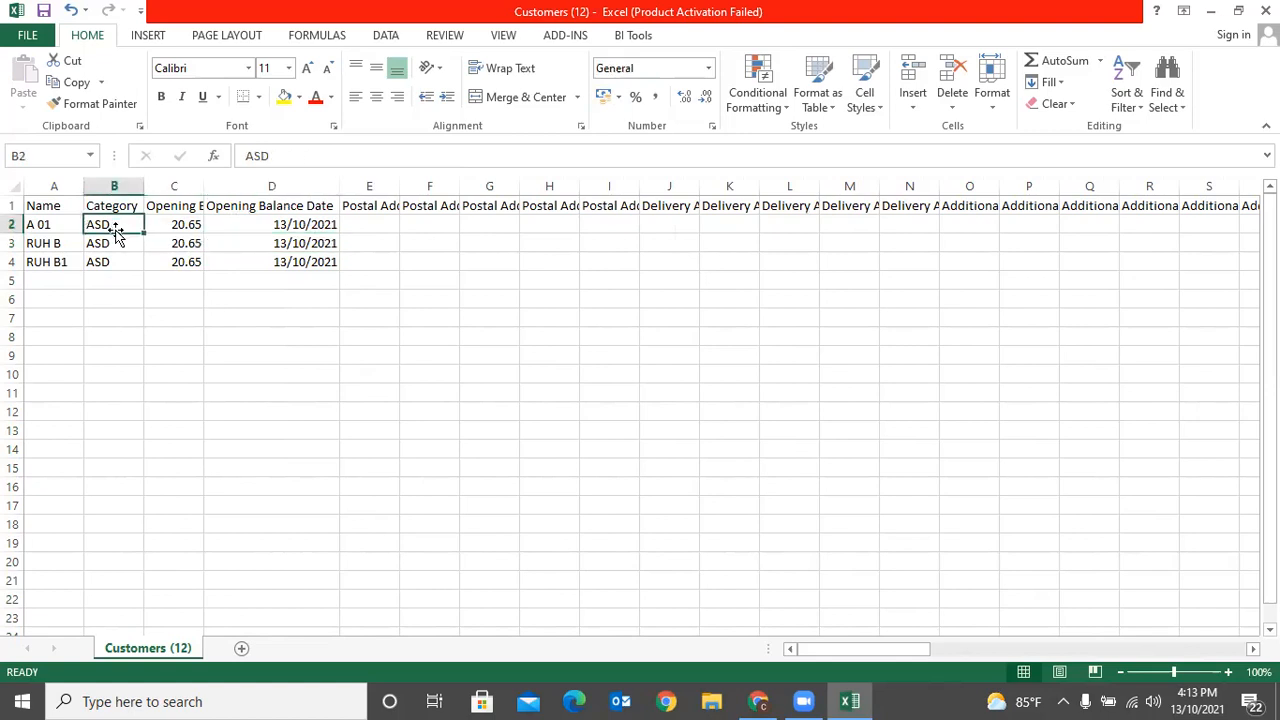
left_click(187, 229)
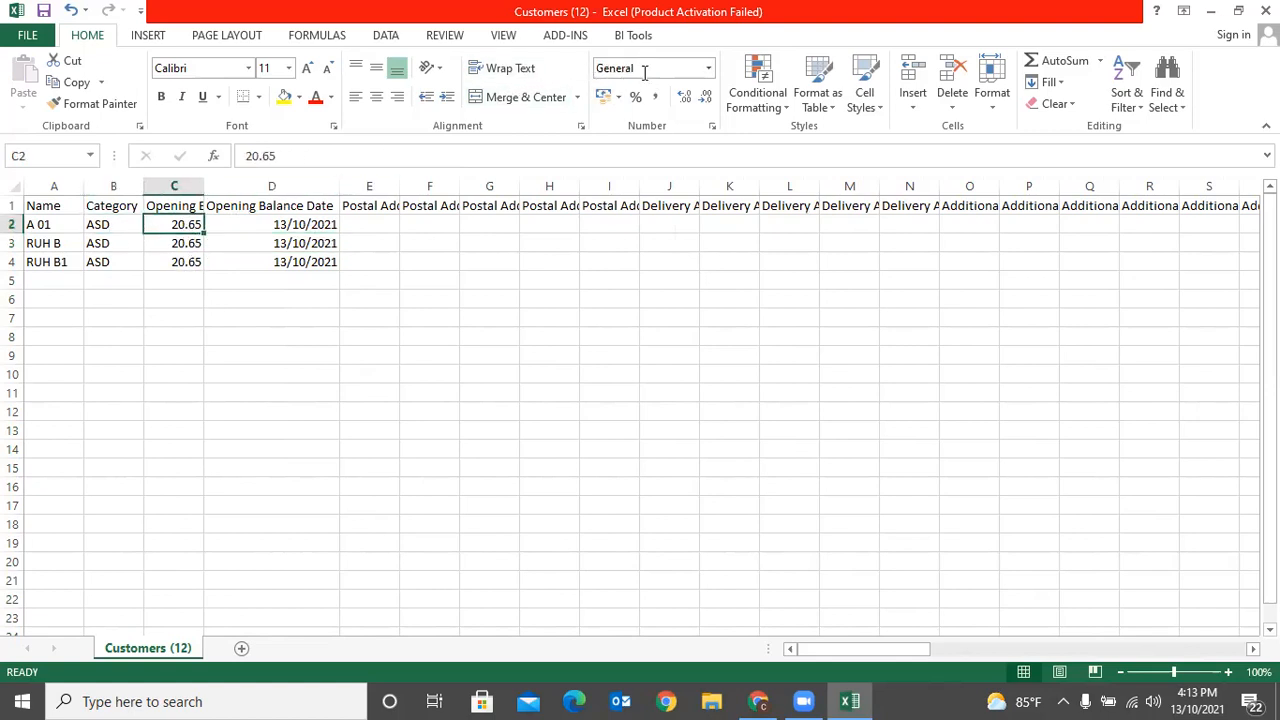
left_click(186, 262)
left_click_drag(186, 262, 180, 240)
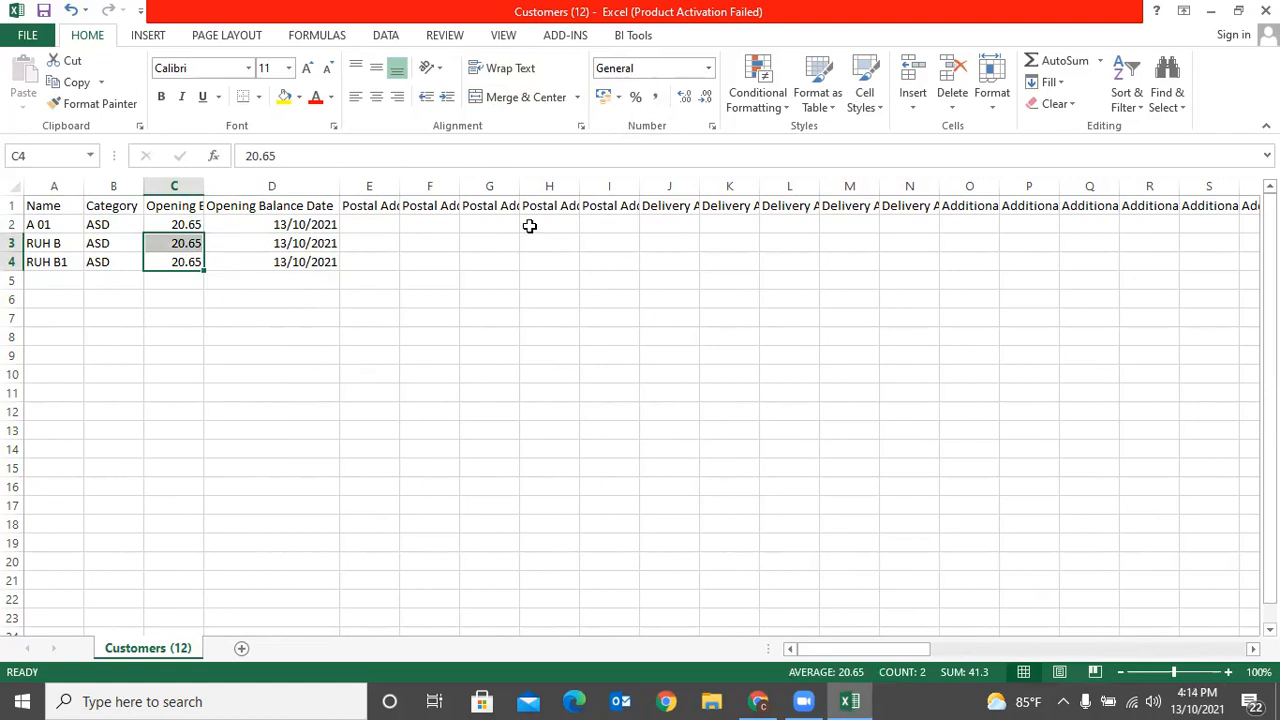
left_click(215, 380)
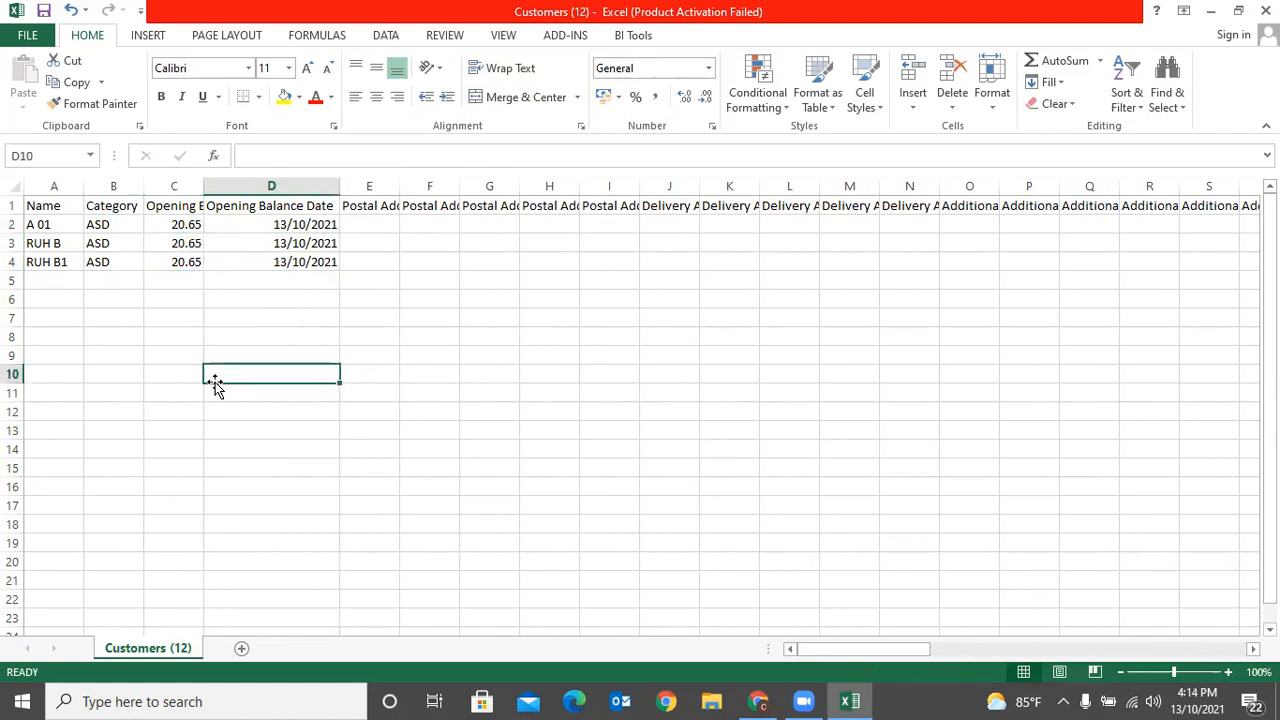
left_click(509, 357)
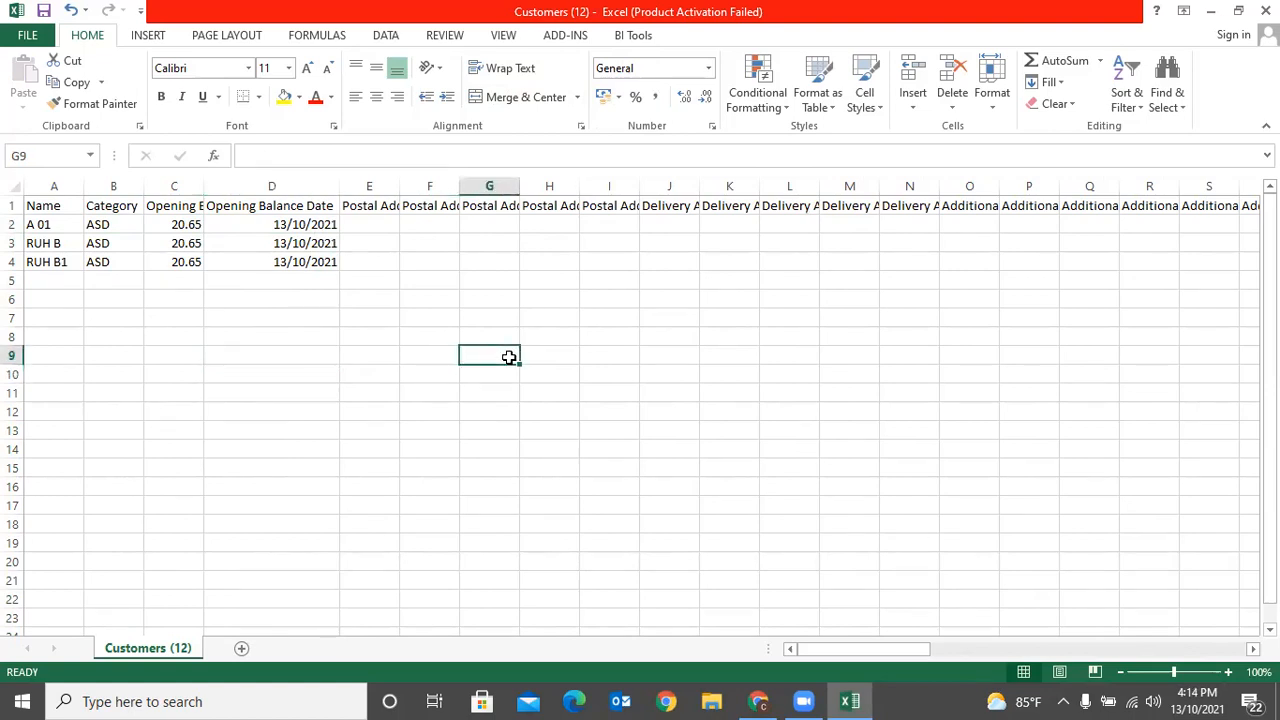
left_click(104, 284)
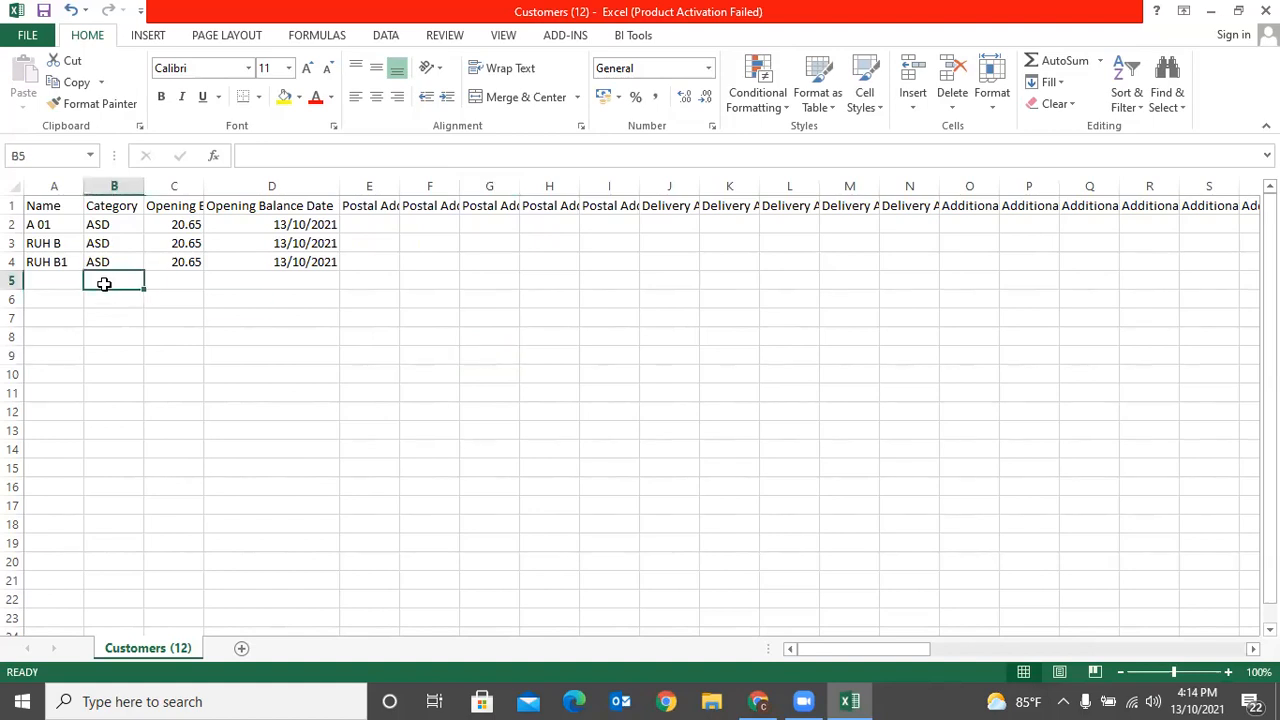
Add a second space between RUH and B1 in the customer name in A4.
left_click(45, 264)
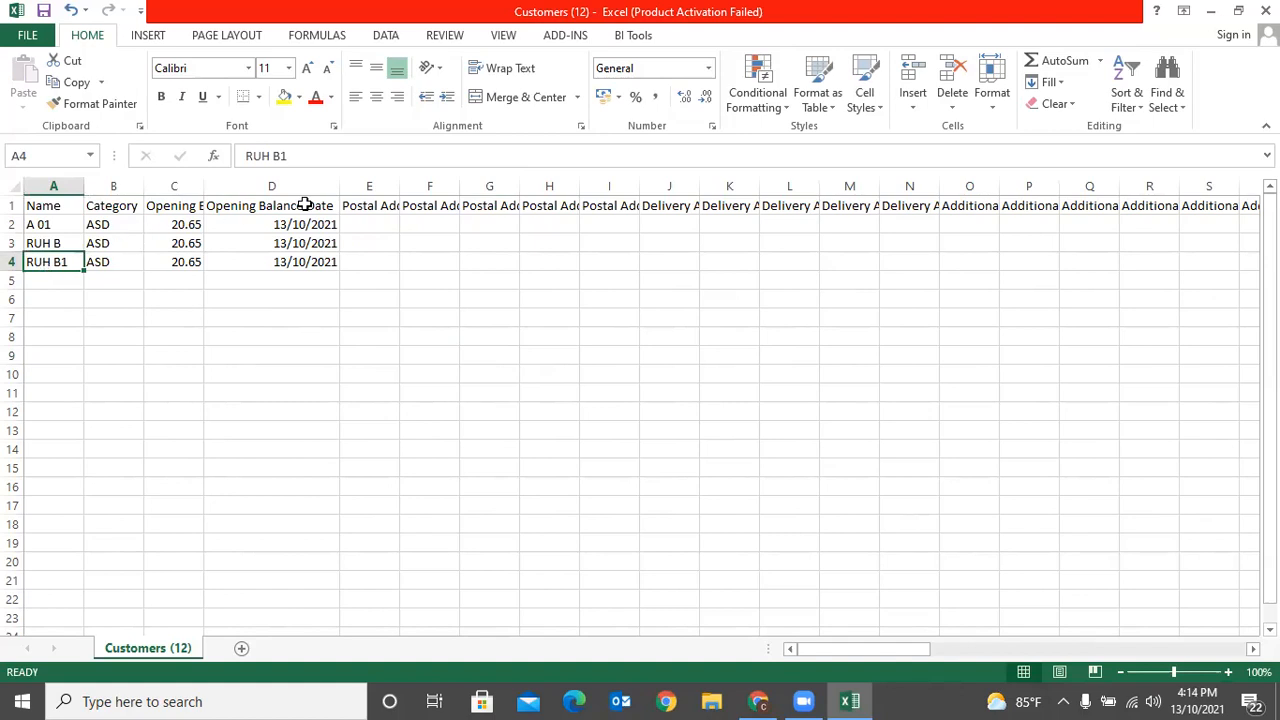
left_click(270, 156)
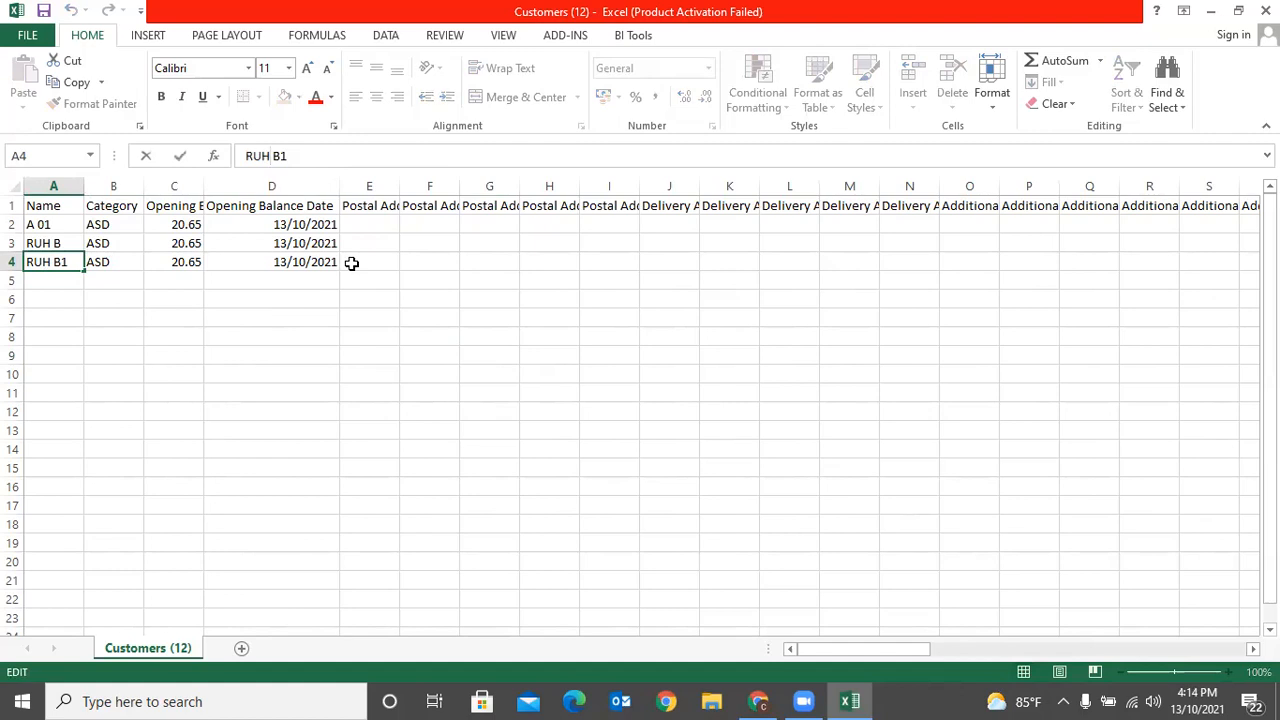
left_click(363, 337)
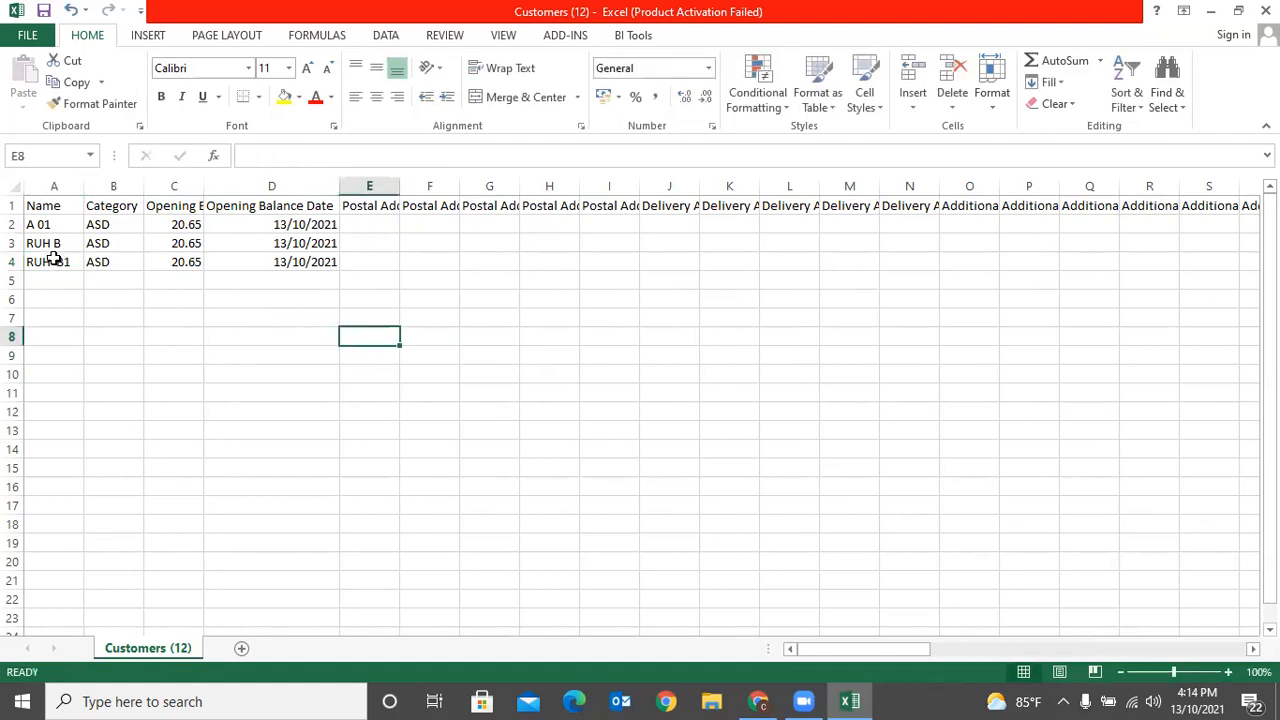
Delete the rows of customers A 01 and RUH B, keeping the headings and the third customer.
left_click_drag(11, 224, 34, 236)
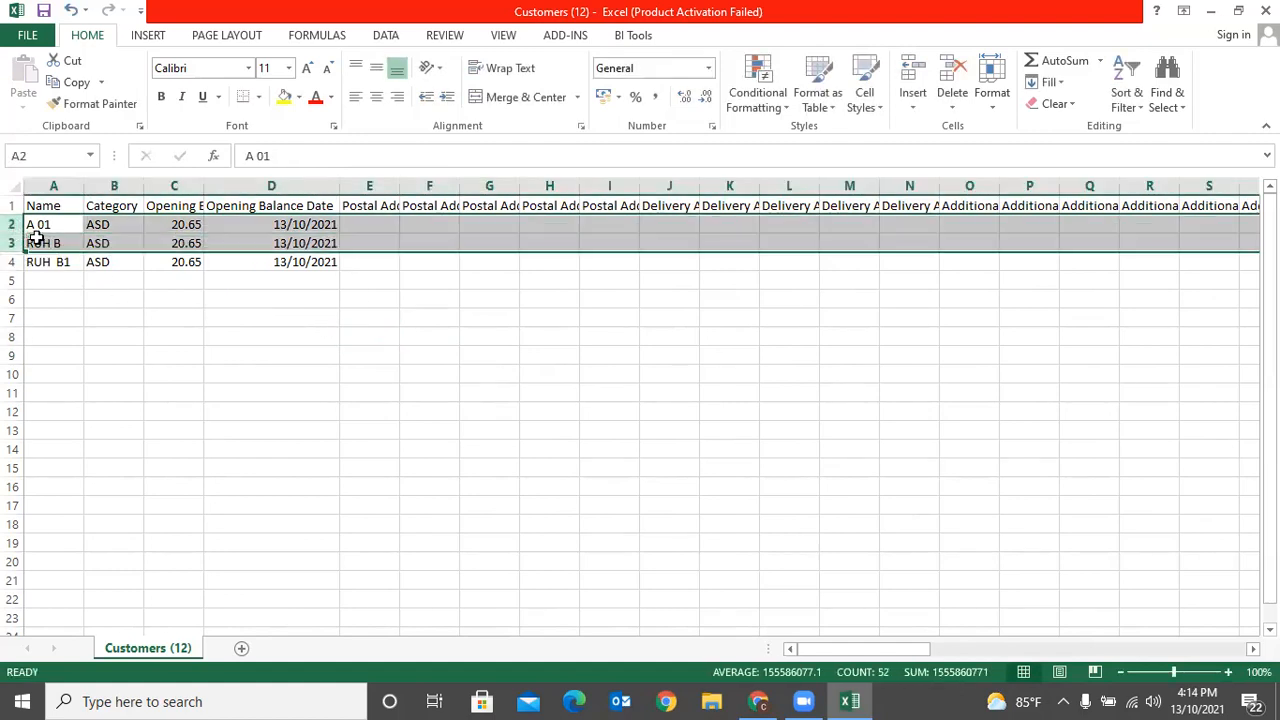
right_click(34, 236)
left_click(105, 393)
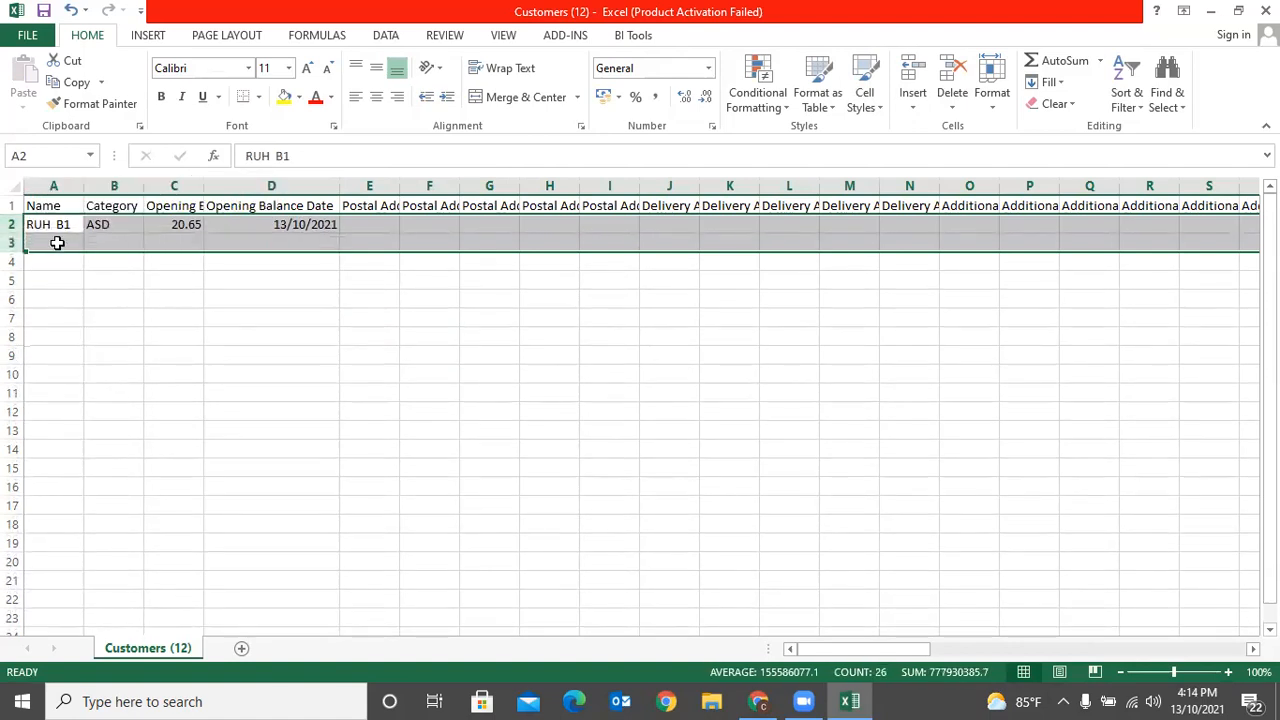
Change the customer name in A2 to end in B2, keeping its double space, and save the CSV file.
left_click(57, 226)
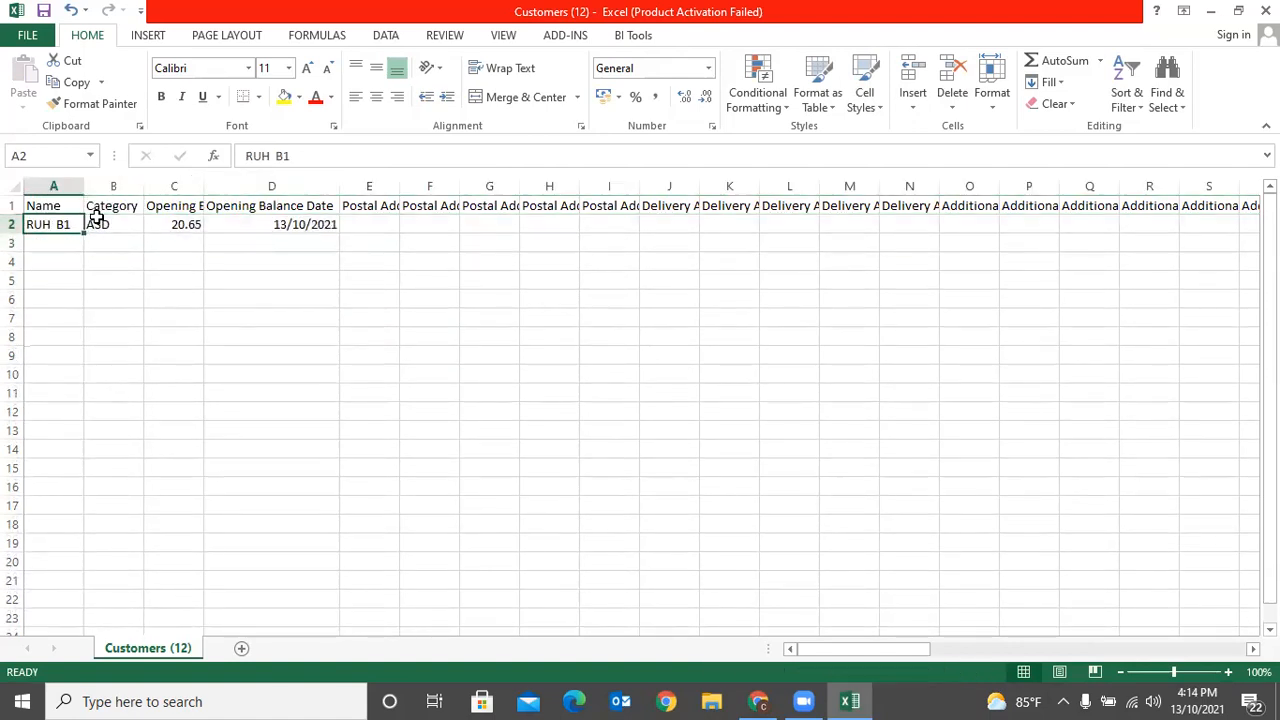
left_click(305, 160)
key("BackSpace")
type("2")
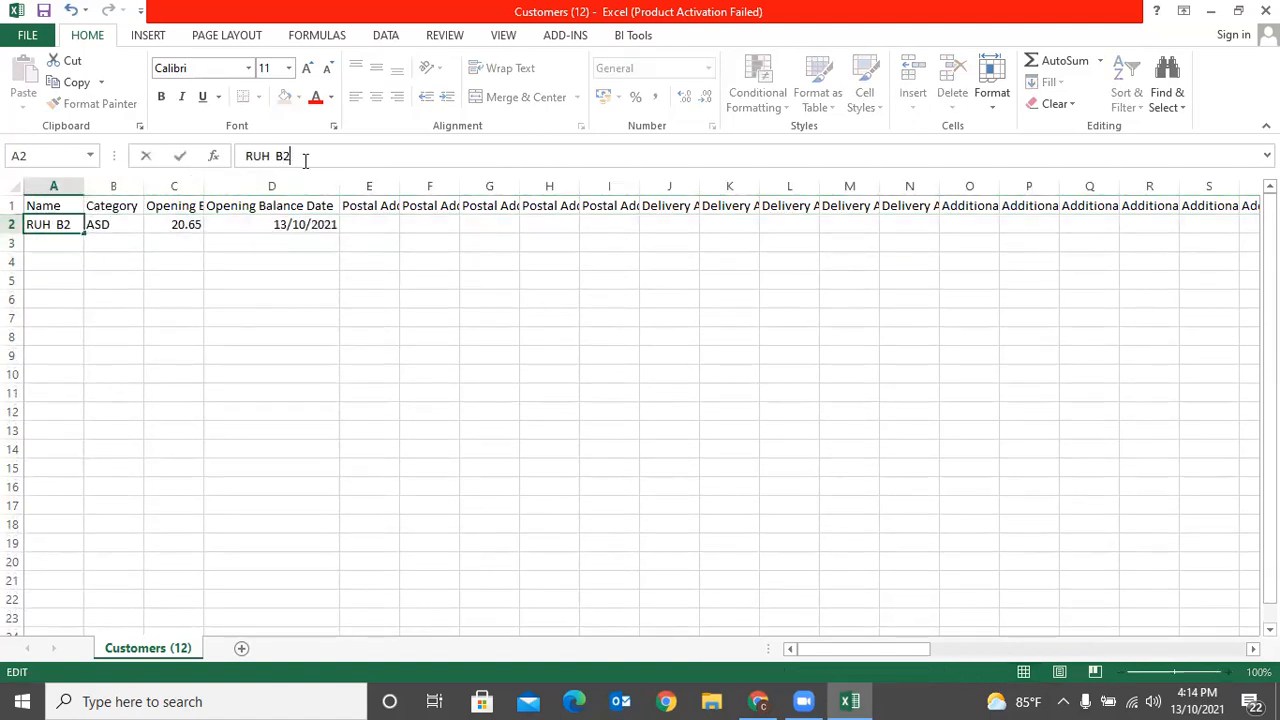
left_click(330, 362)
key("ctrl+s")
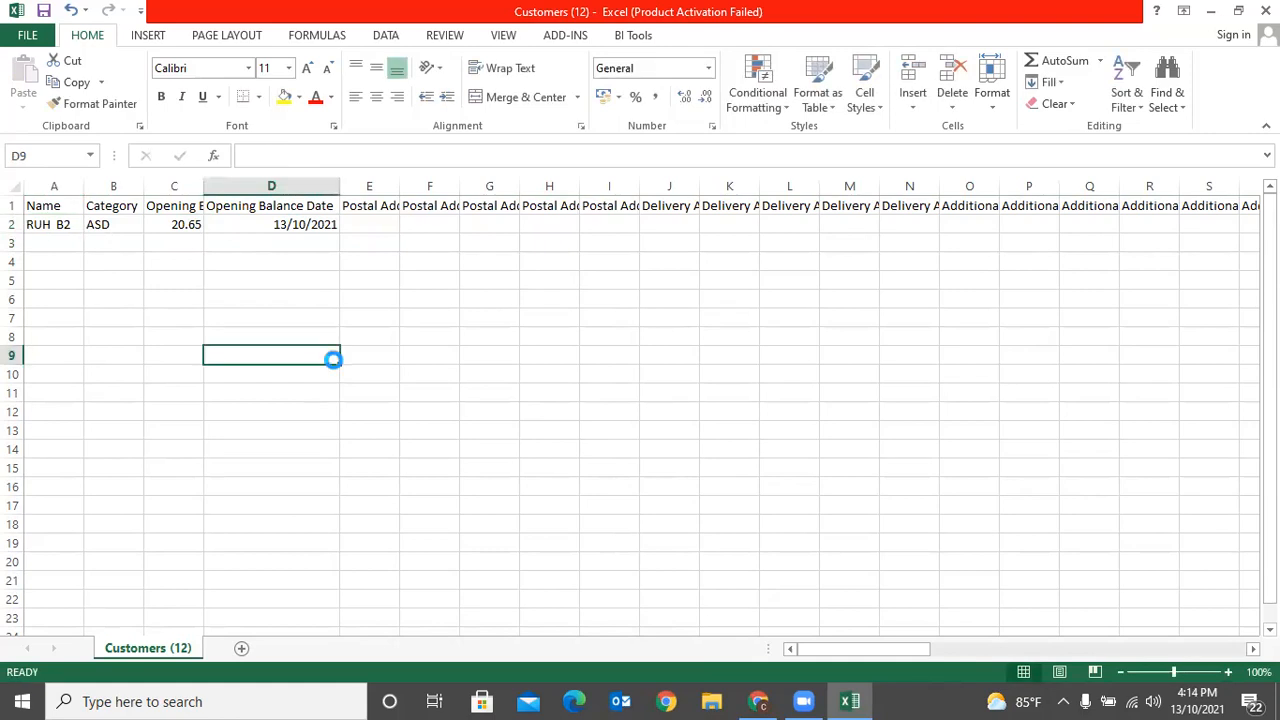
left_click(540, 403)
Switch to the Sage import page in Chrome and choose Customers (12) from Downloads as the CSV import file.
left_click(758, 699)
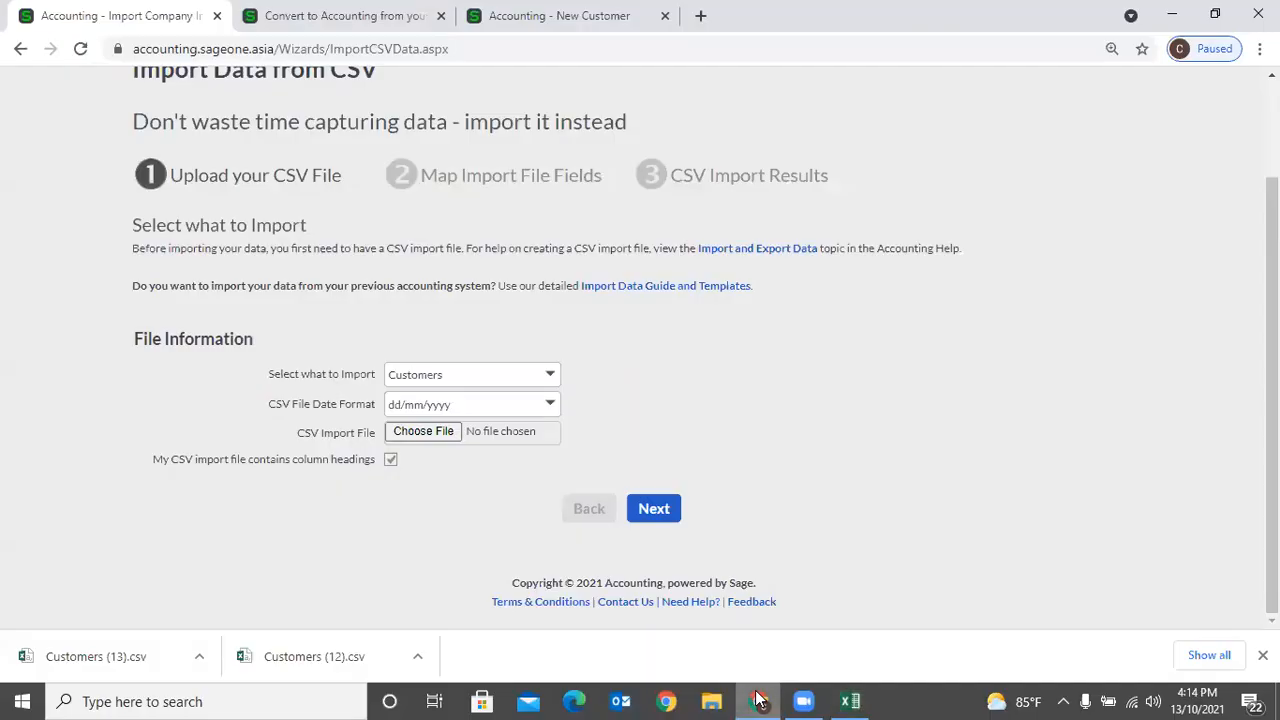
scroll(537, 320, "up", 2)
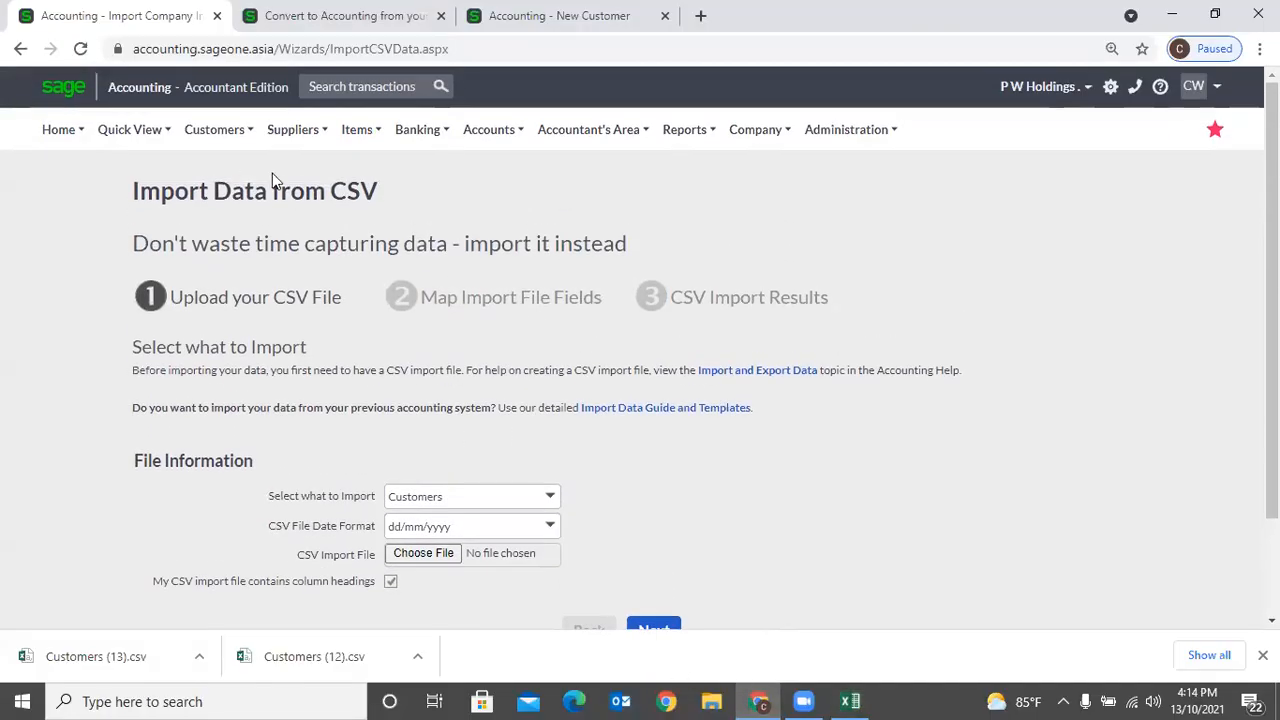
scroll(436, 468, "down", 1)
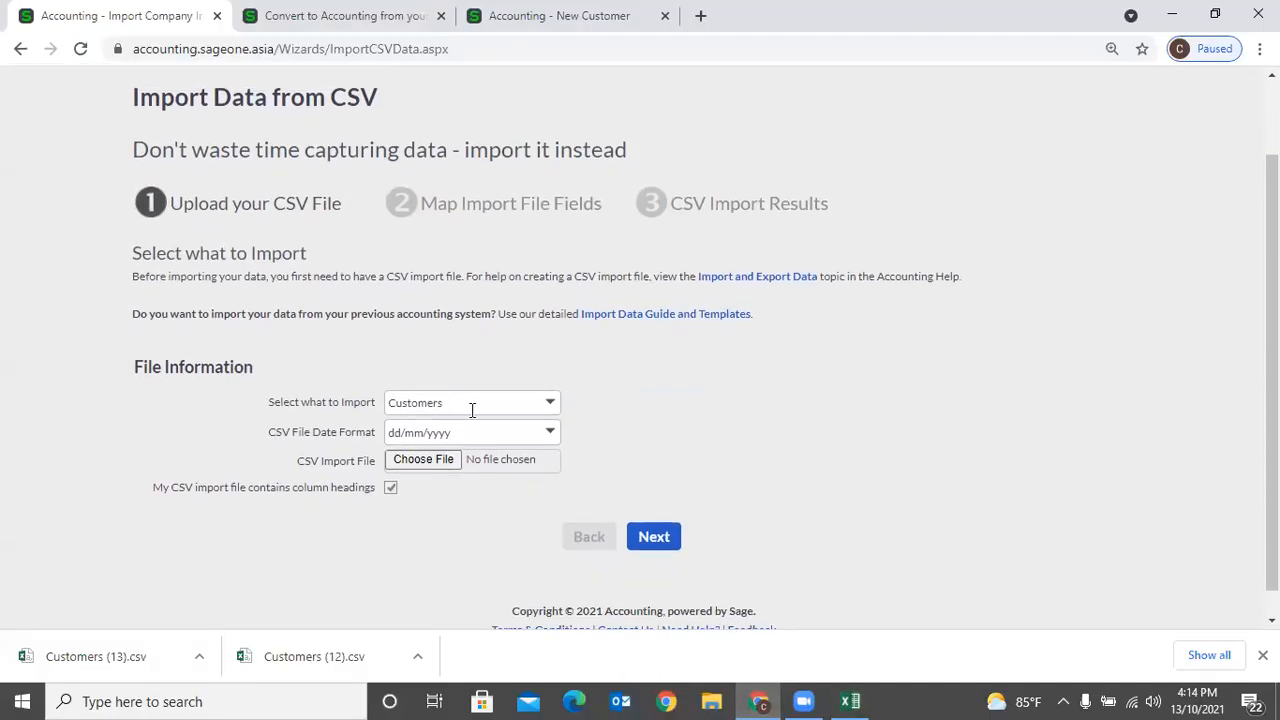
left_click(433, 464)
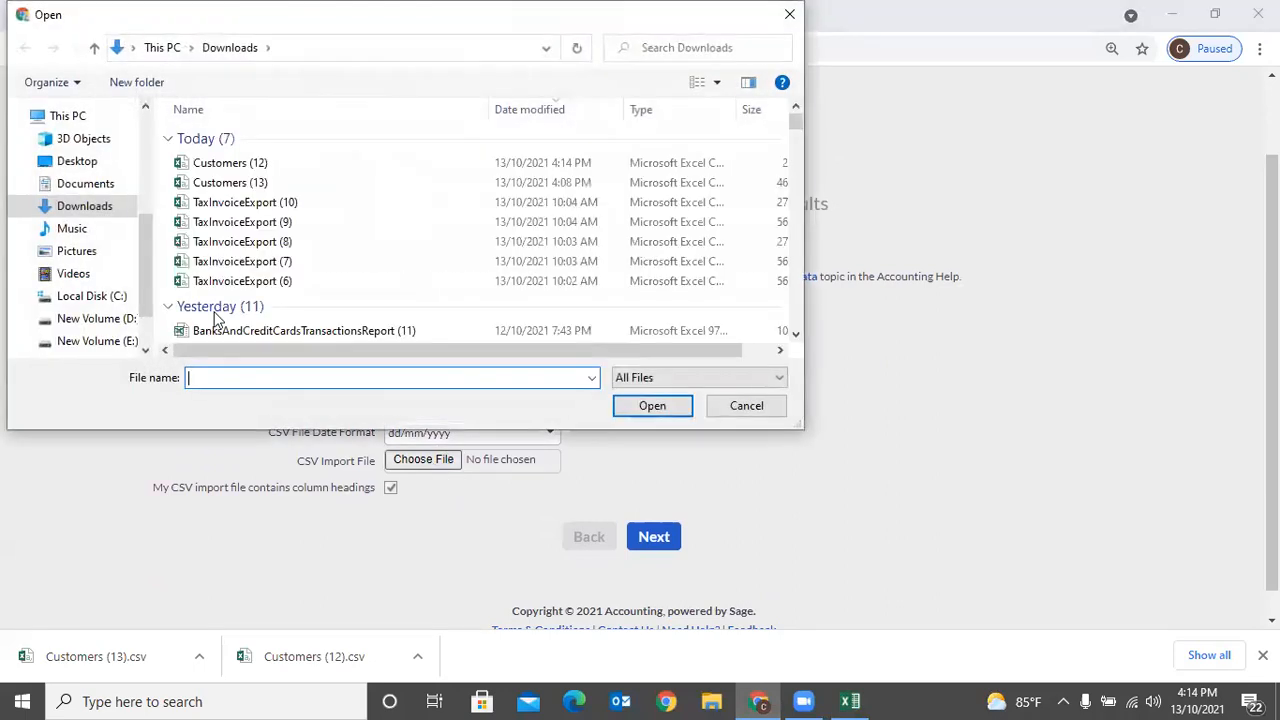
double_click(228, 165)
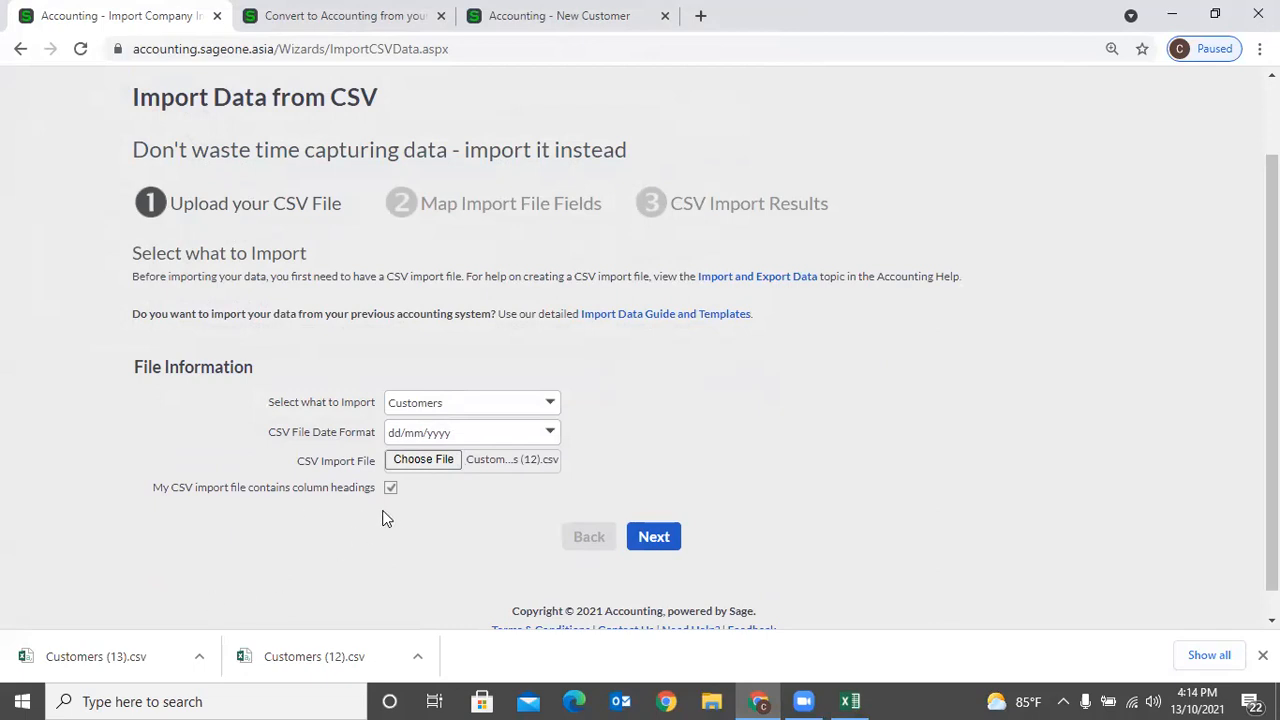
Examine the column heading row in the Customers (13) workbook and return to the import page.
left_click(148, 648)
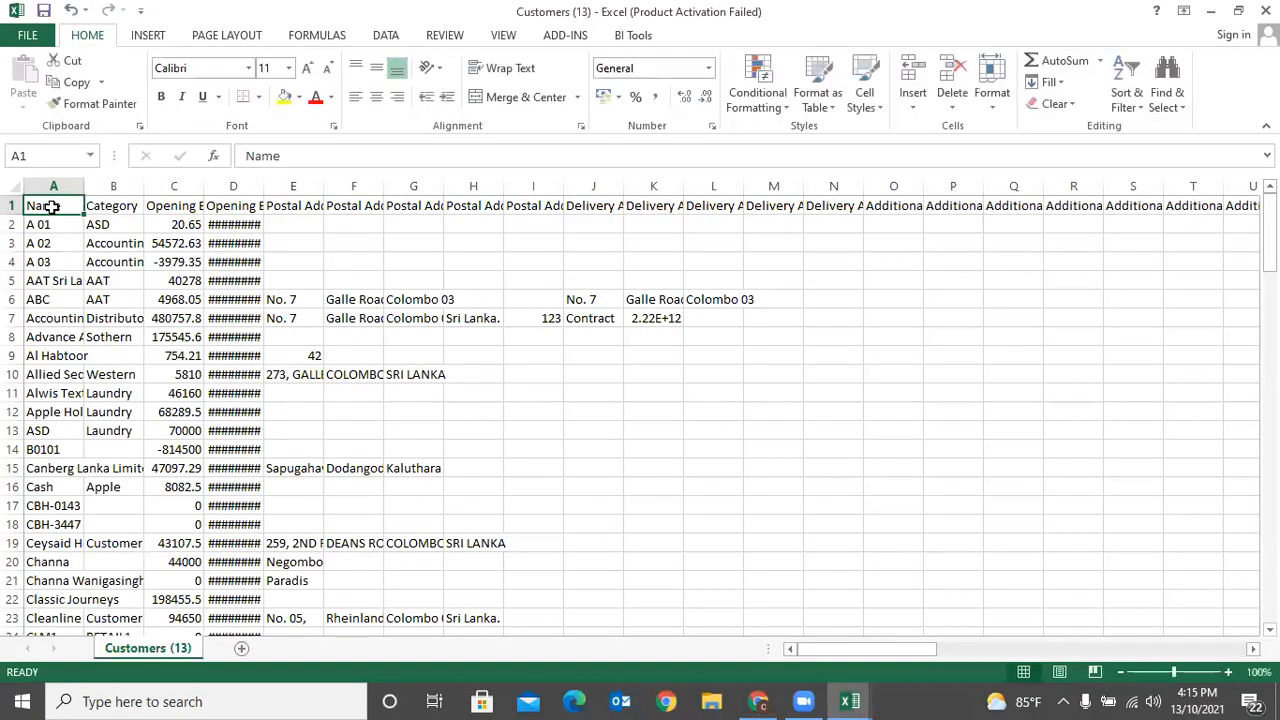
left_click(14, 205)
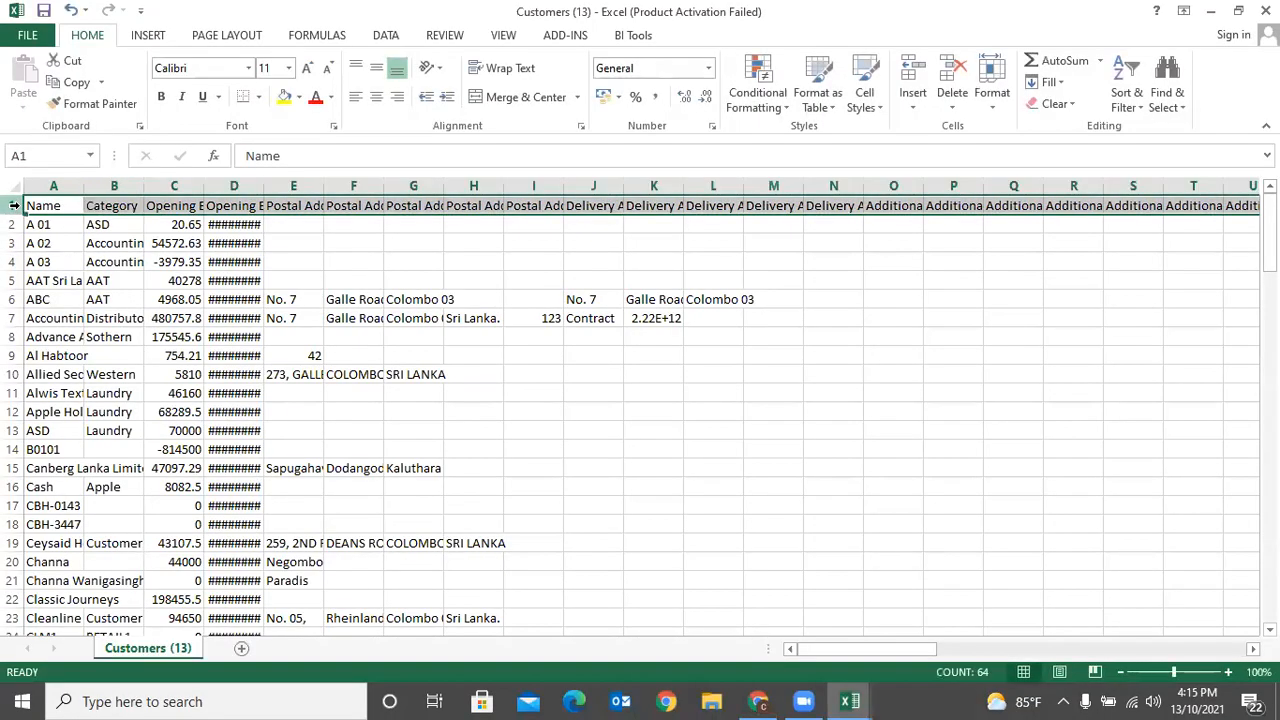
left_click(405, 263)
left_click(758, 699)
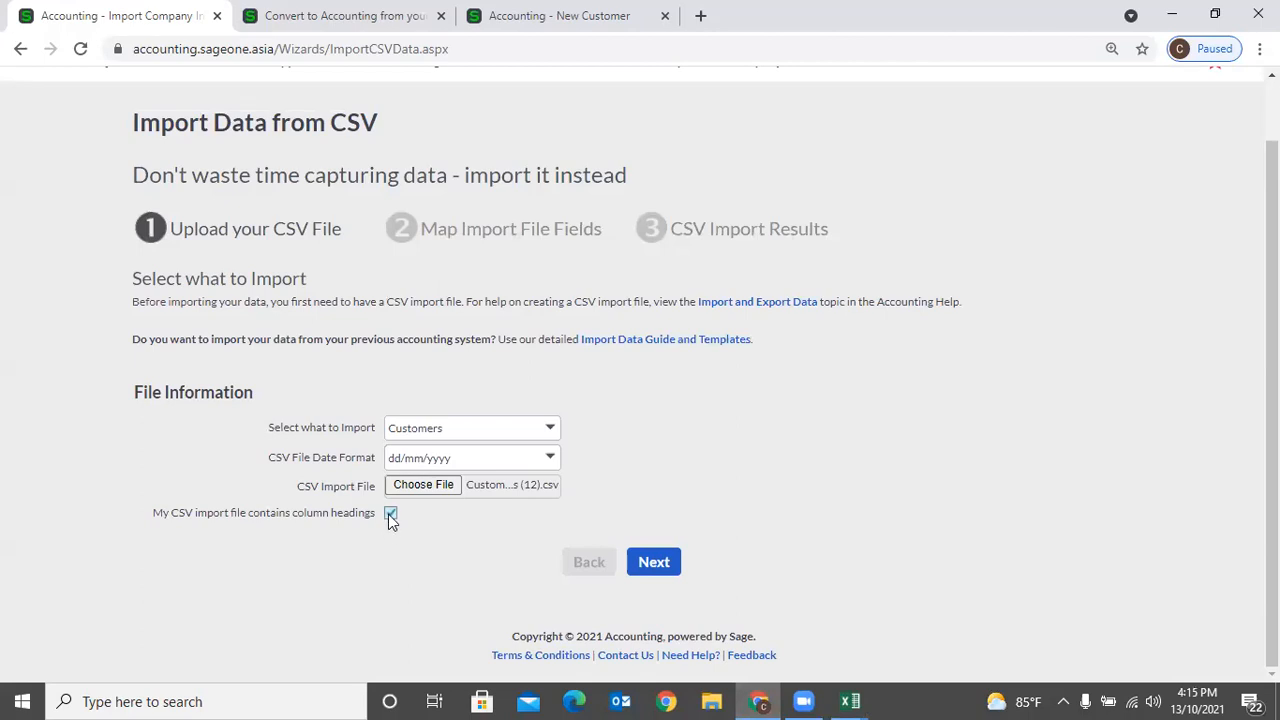
Run the customer import with the proposed field mapping and open its import log file.
left_click(660, 570)
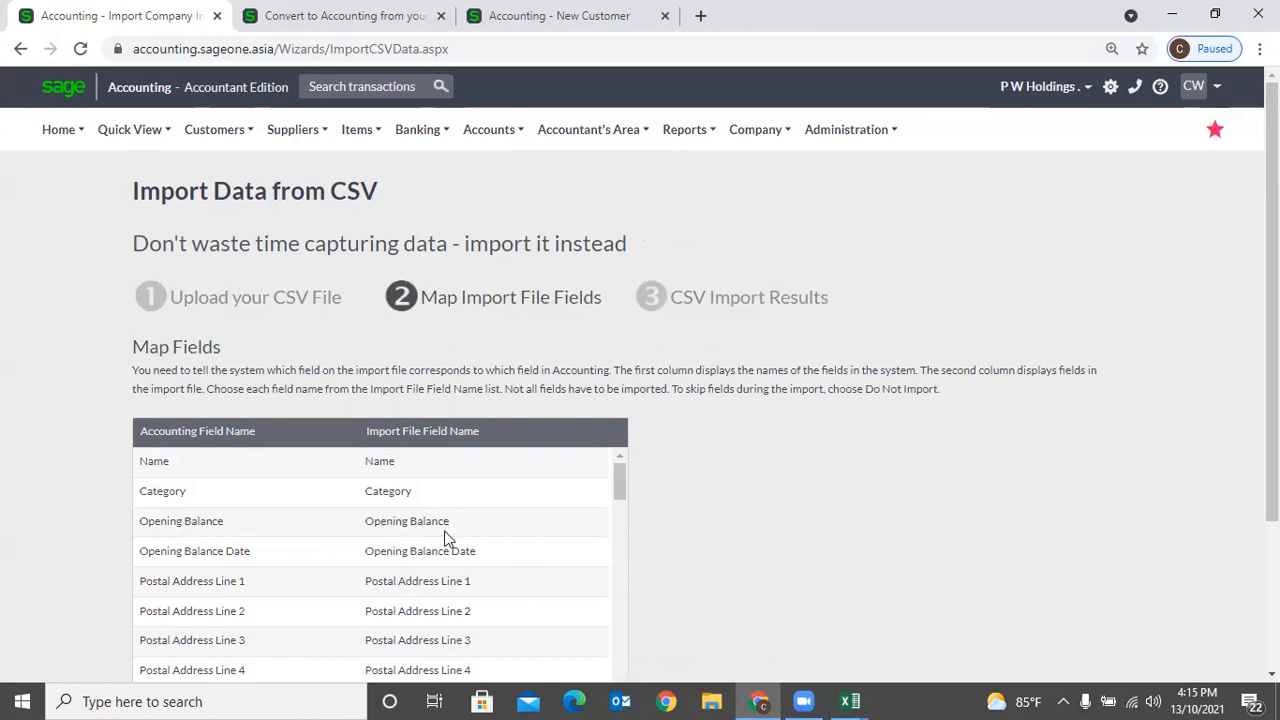
scroll(769, 557, "down", 2)
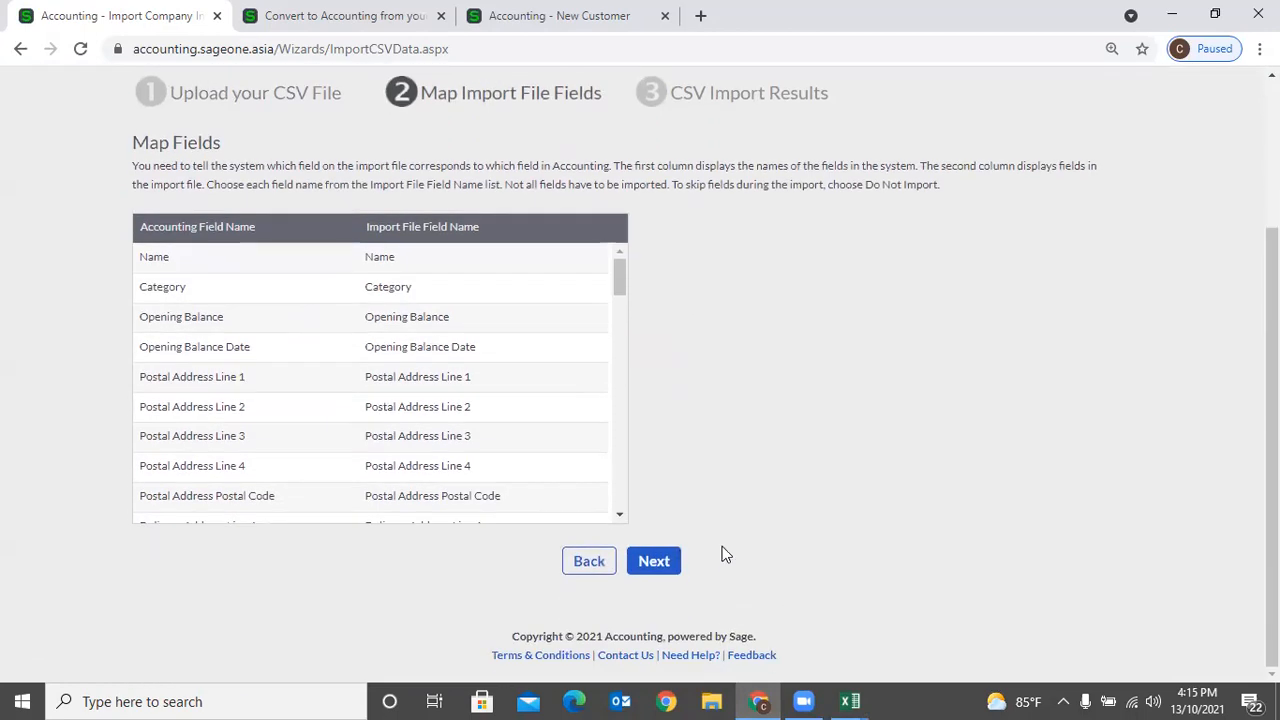
left_click(650, 564)
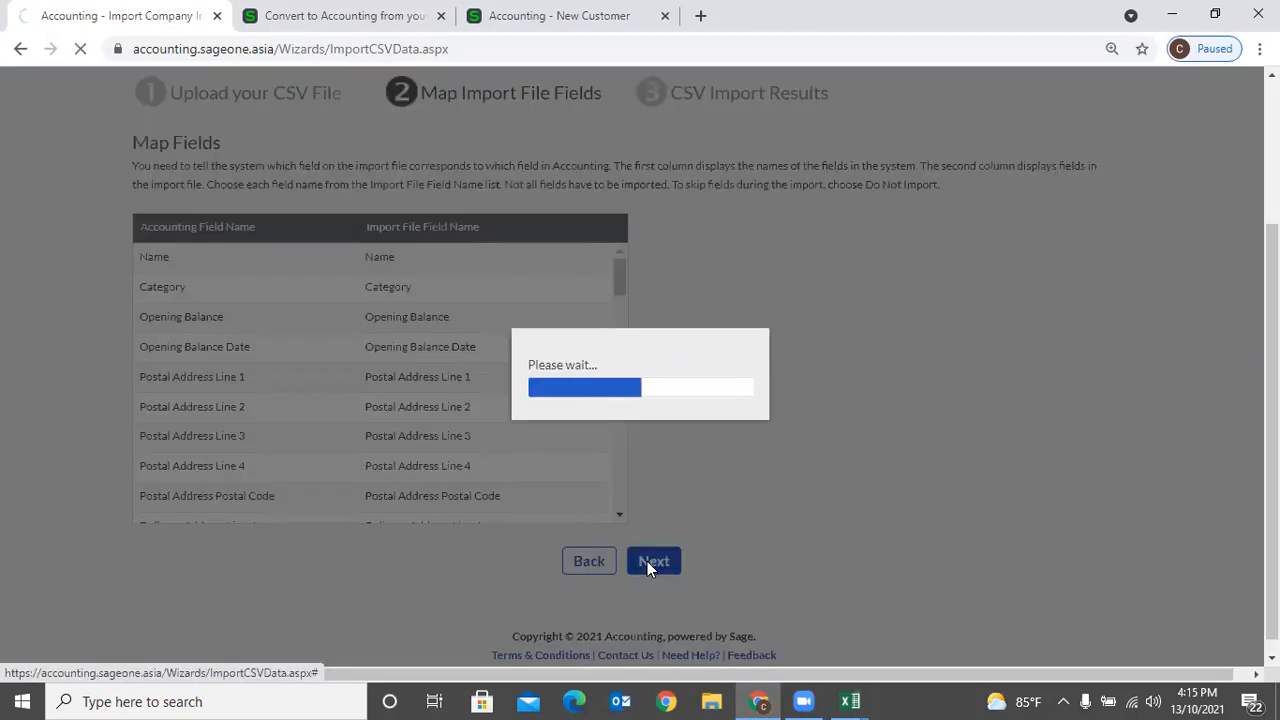
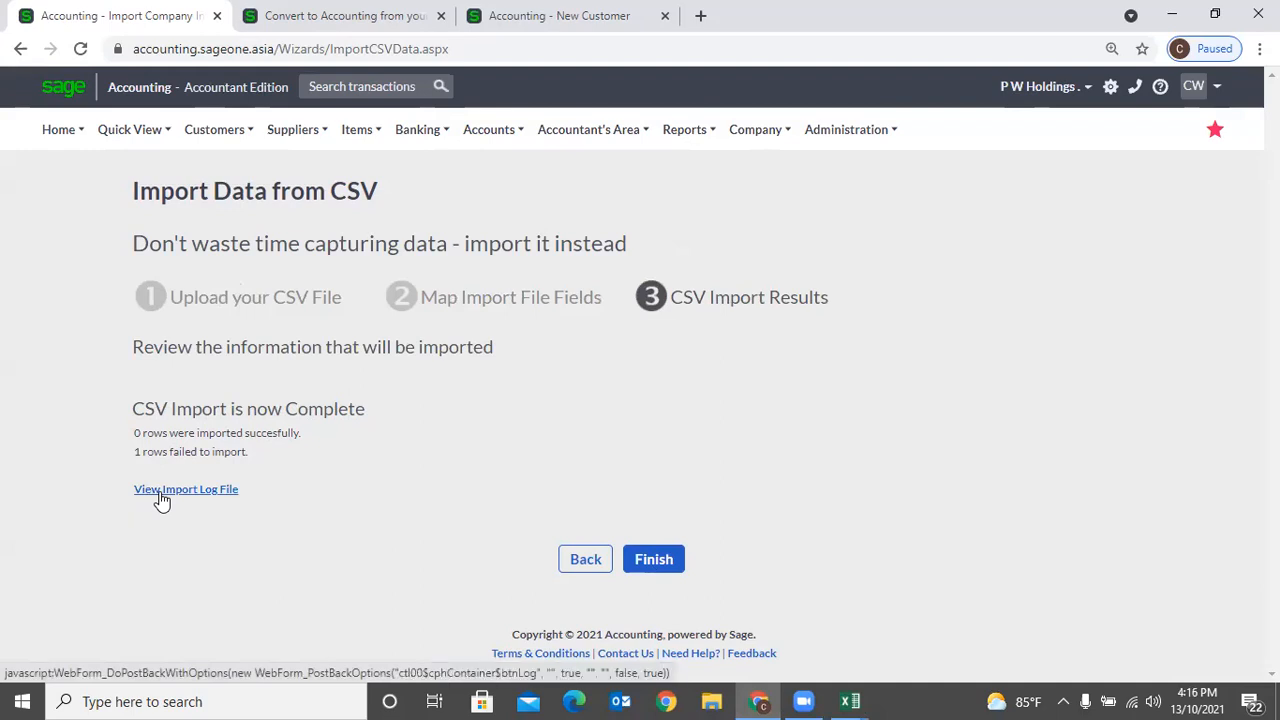
left_click(162, 494)
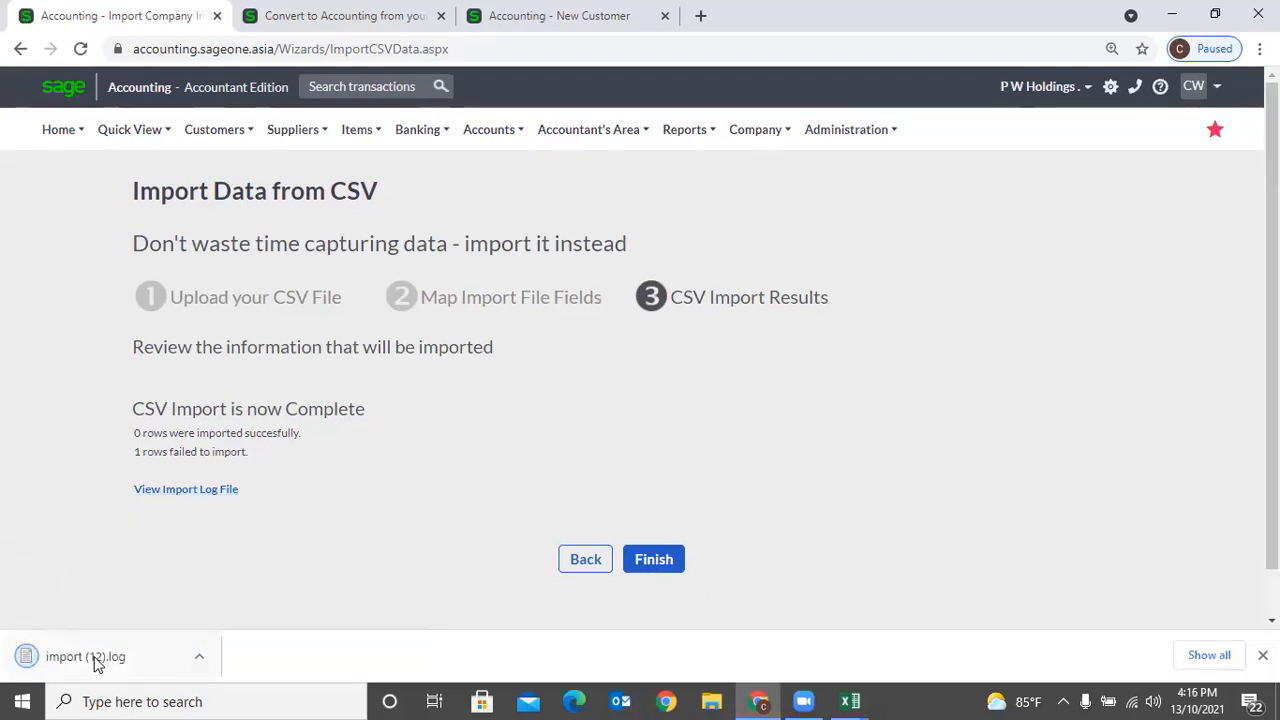
left_click(95, 672)
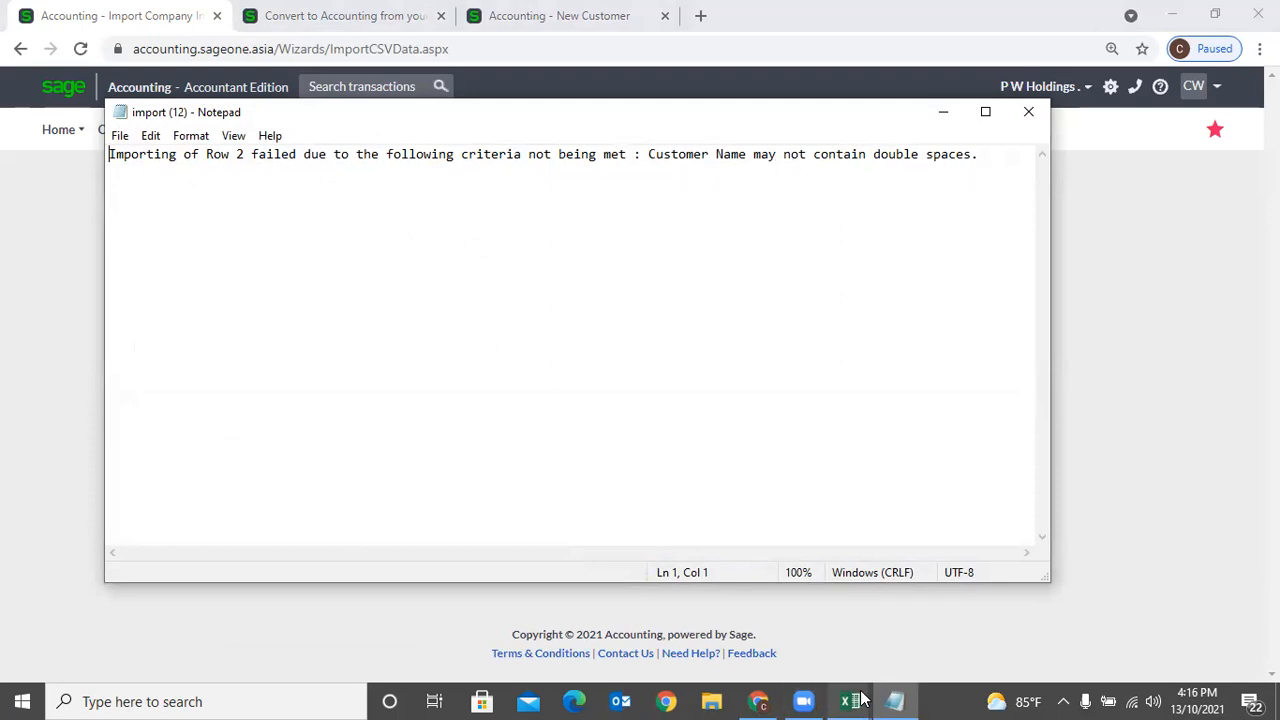
Reopen the Customers (12) CSV file from the Downloads folder in Excel, accepting that unsaved changes are discarded.
mouse_move(862, 700)
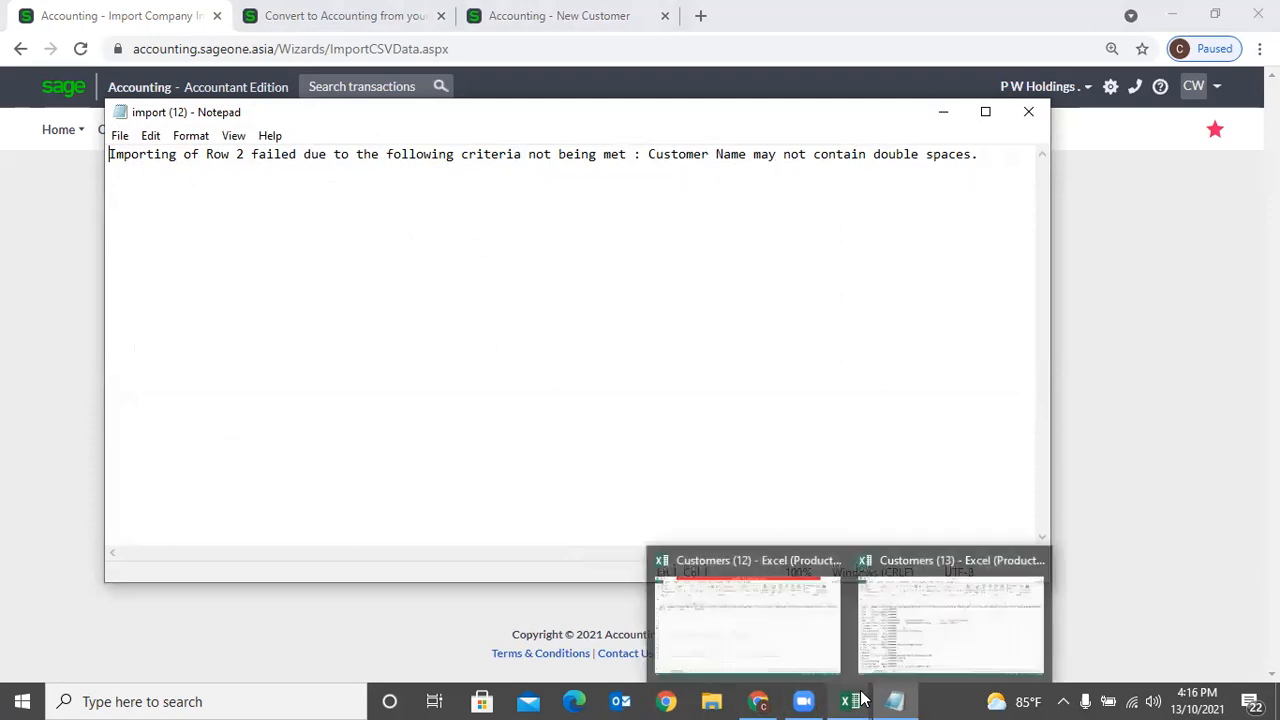
left_click(726, 699)
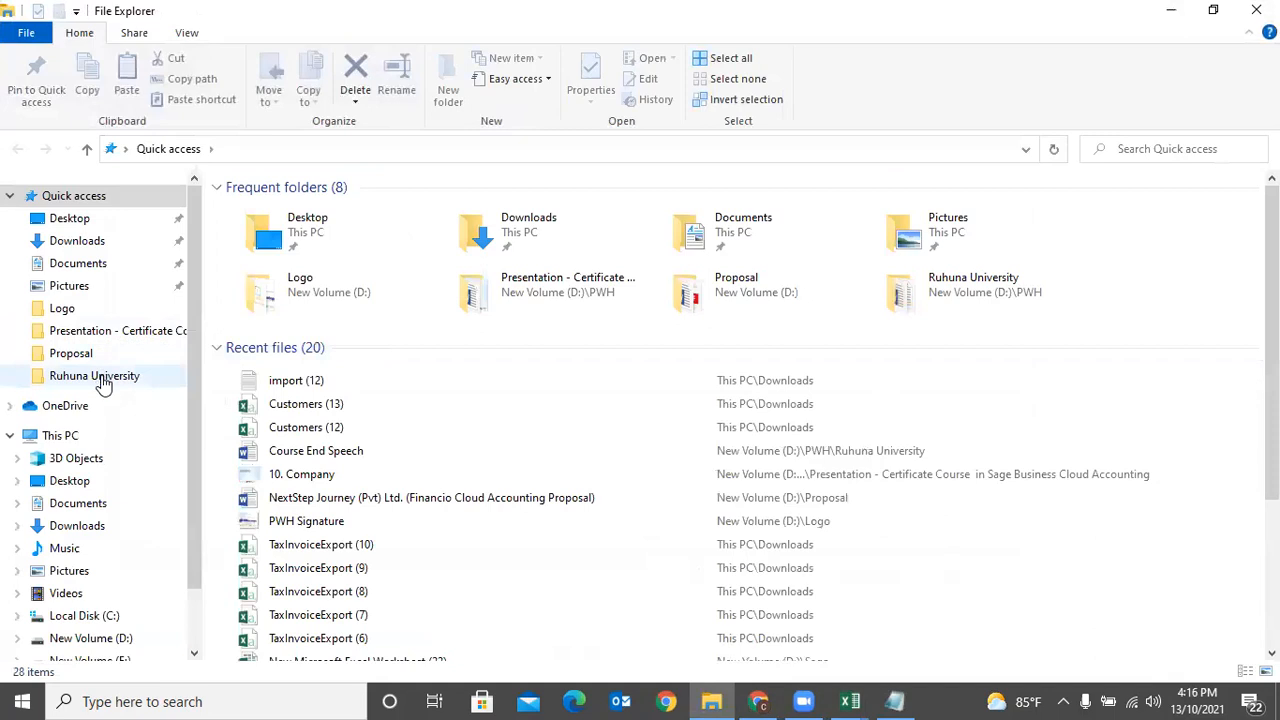
left_click(60, 241)
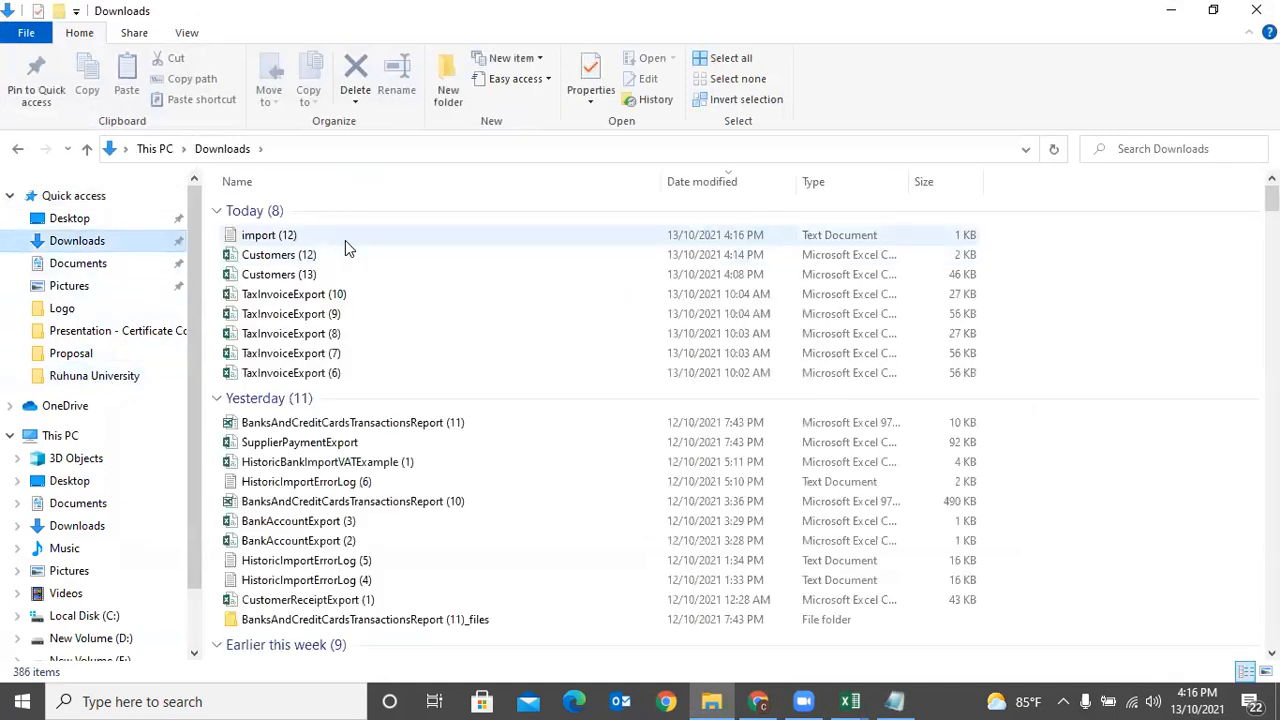
double_click(345, 255)
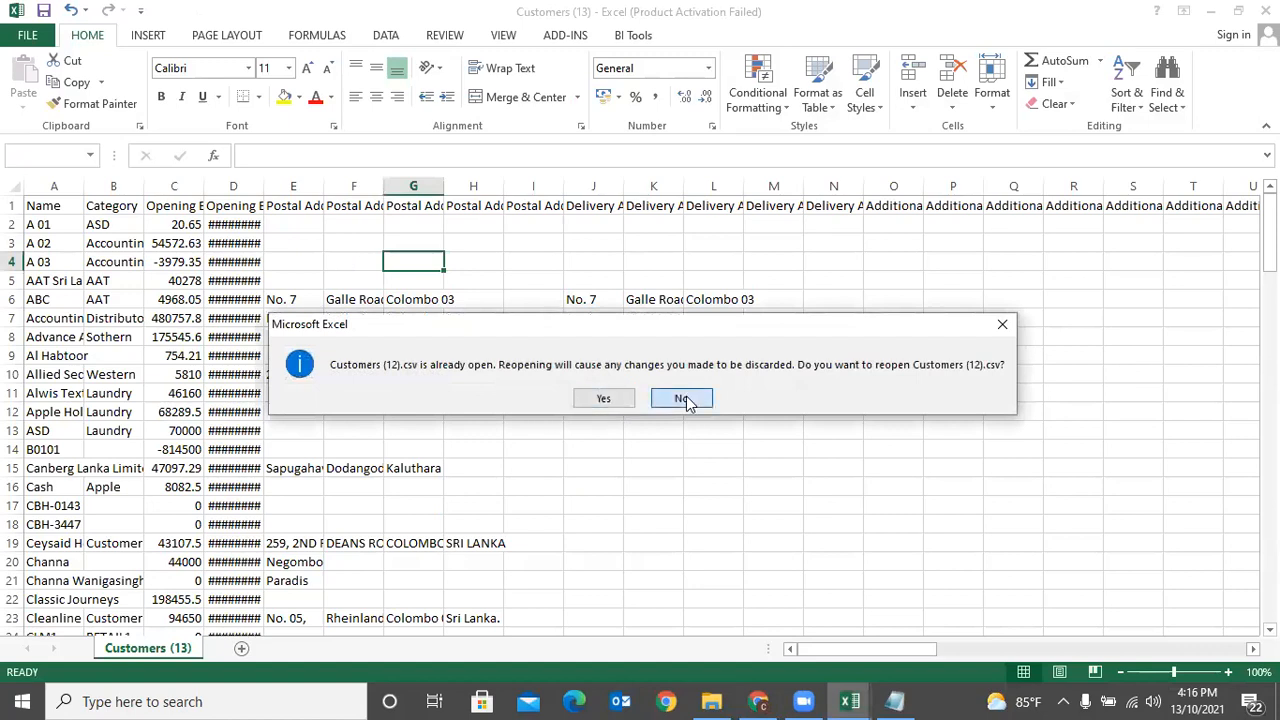
left_click(604, 399)
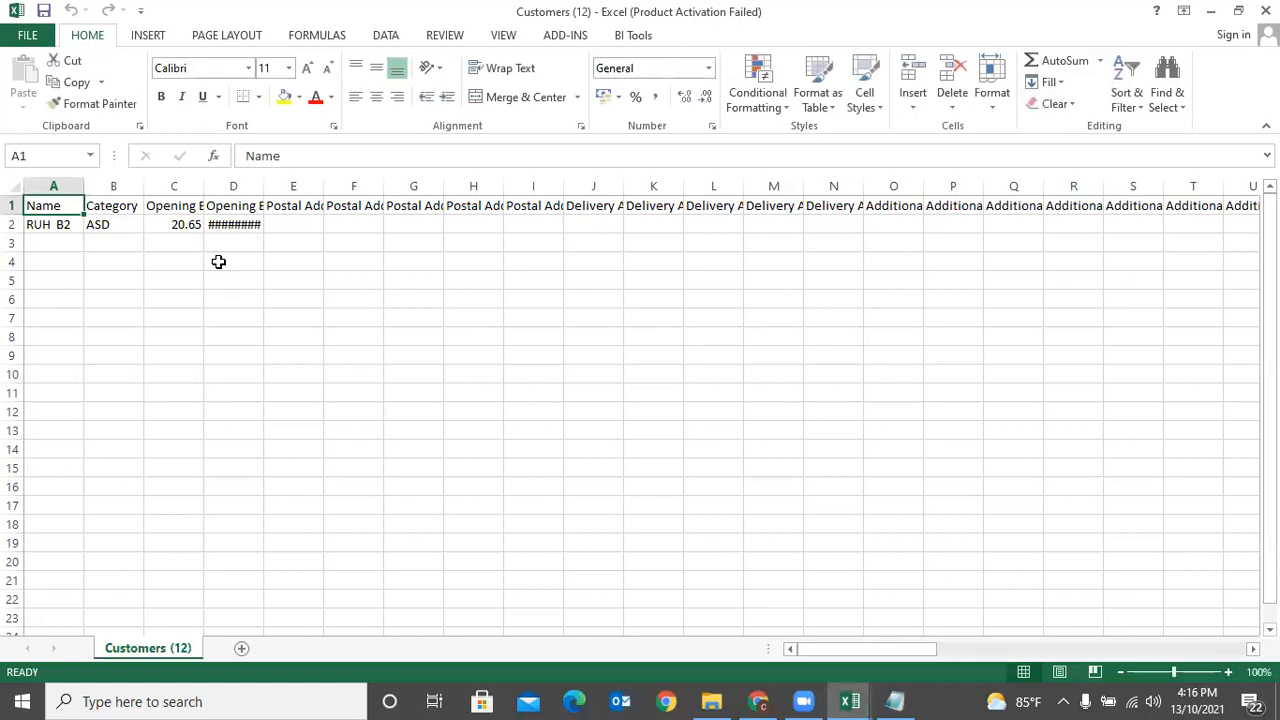
Remove the extra space from the customer name in A2 so it reads RUH B2.
left_click(62, 226)
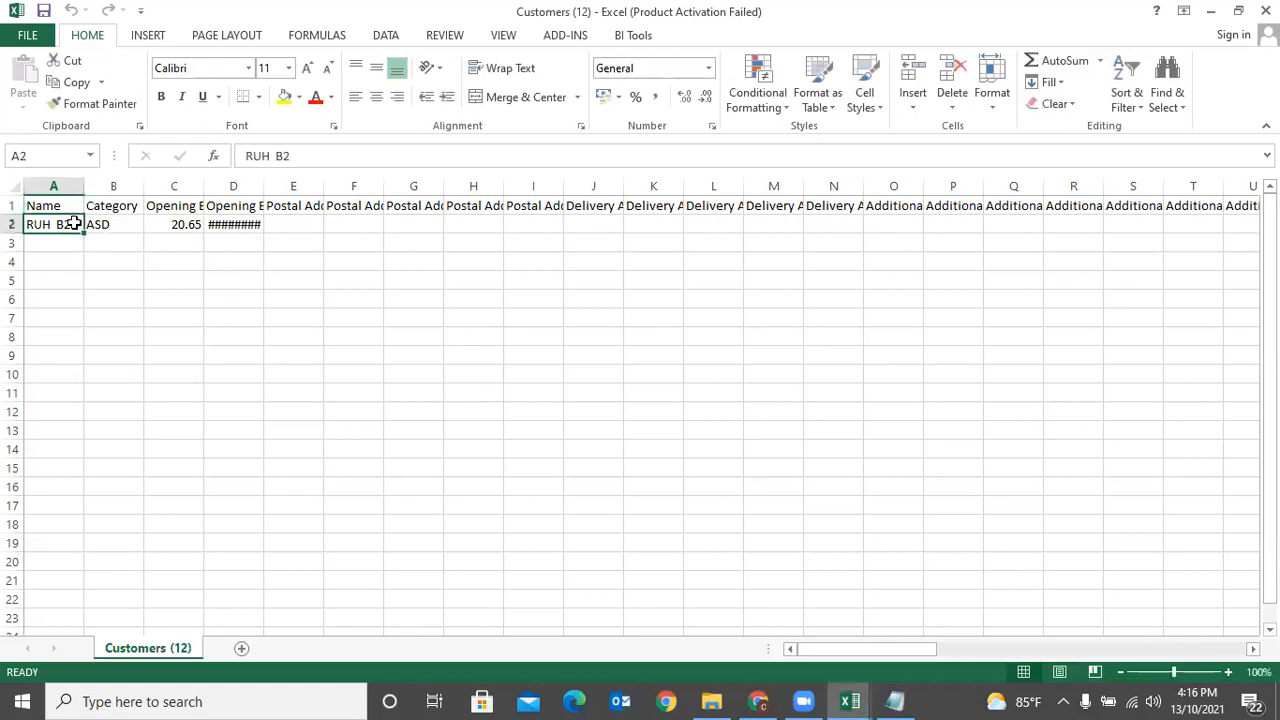
left_click(274, 157)
key("BackSpace")
left_click(230, 450)
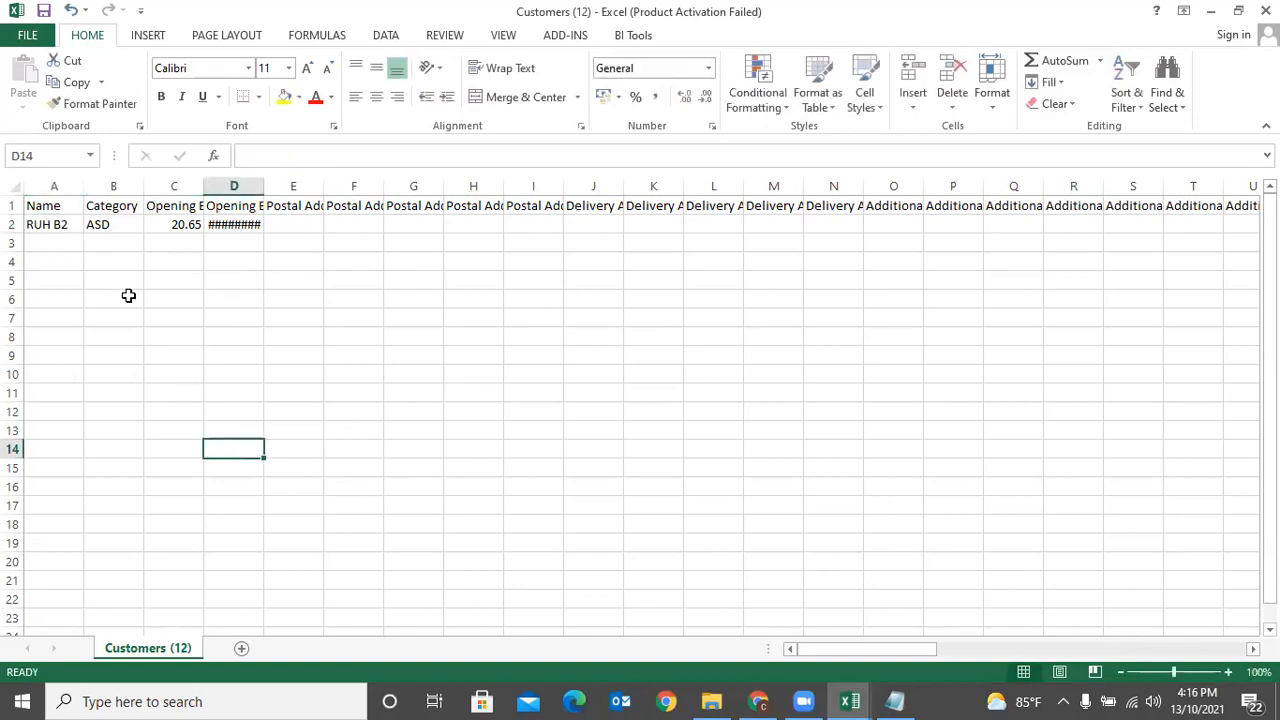
Copy the customer name in A2 into cell A3.
left_click(48, 226)
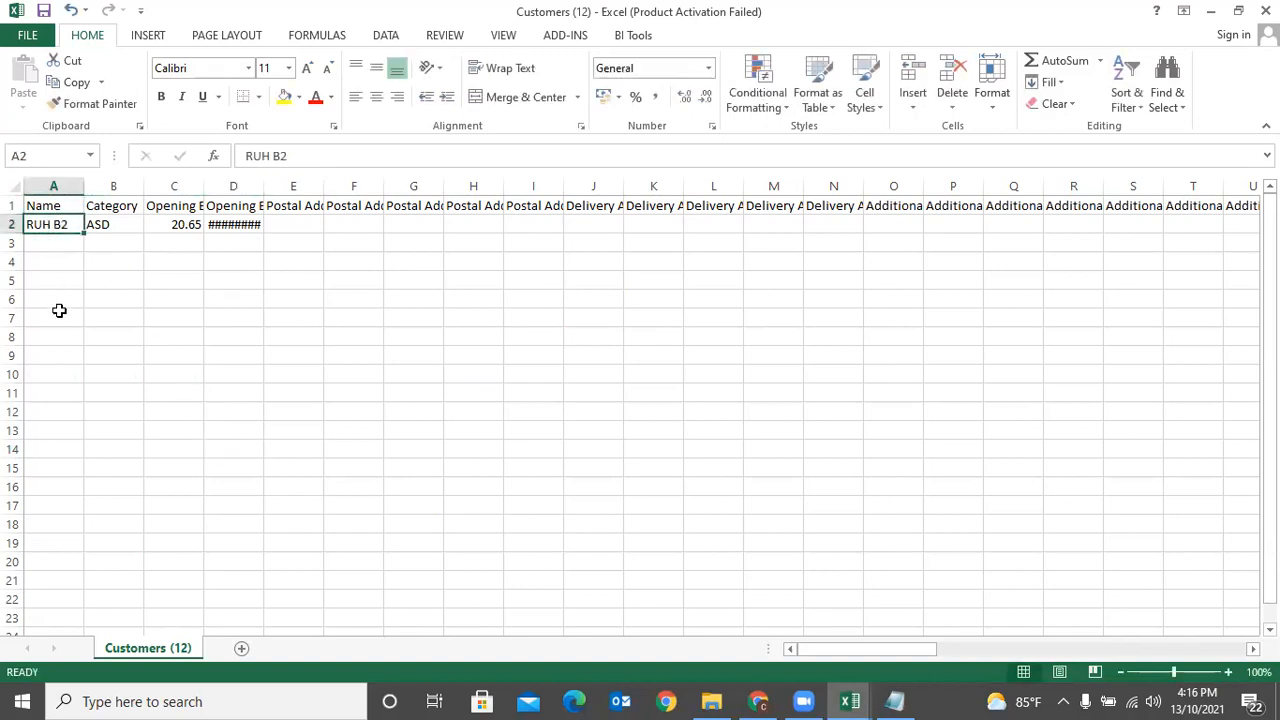
key("ctrl+c")
key("Down")
key("Return")
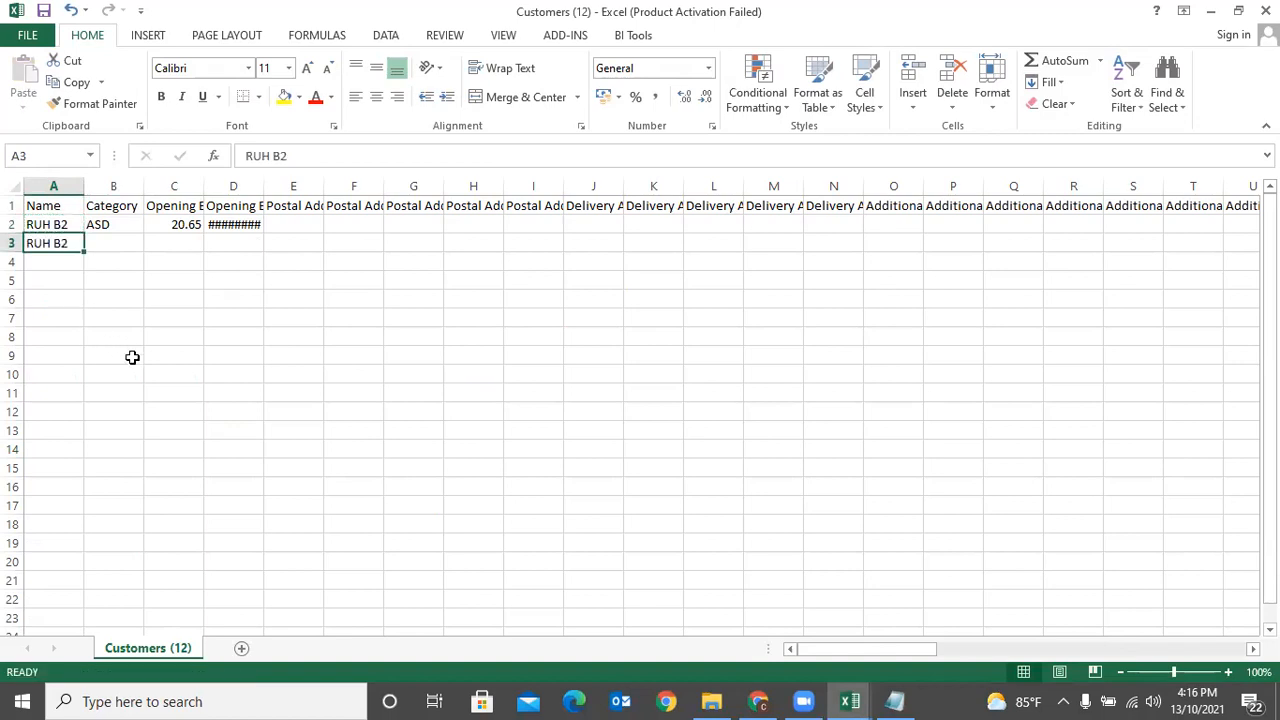
left_click(149, 391)
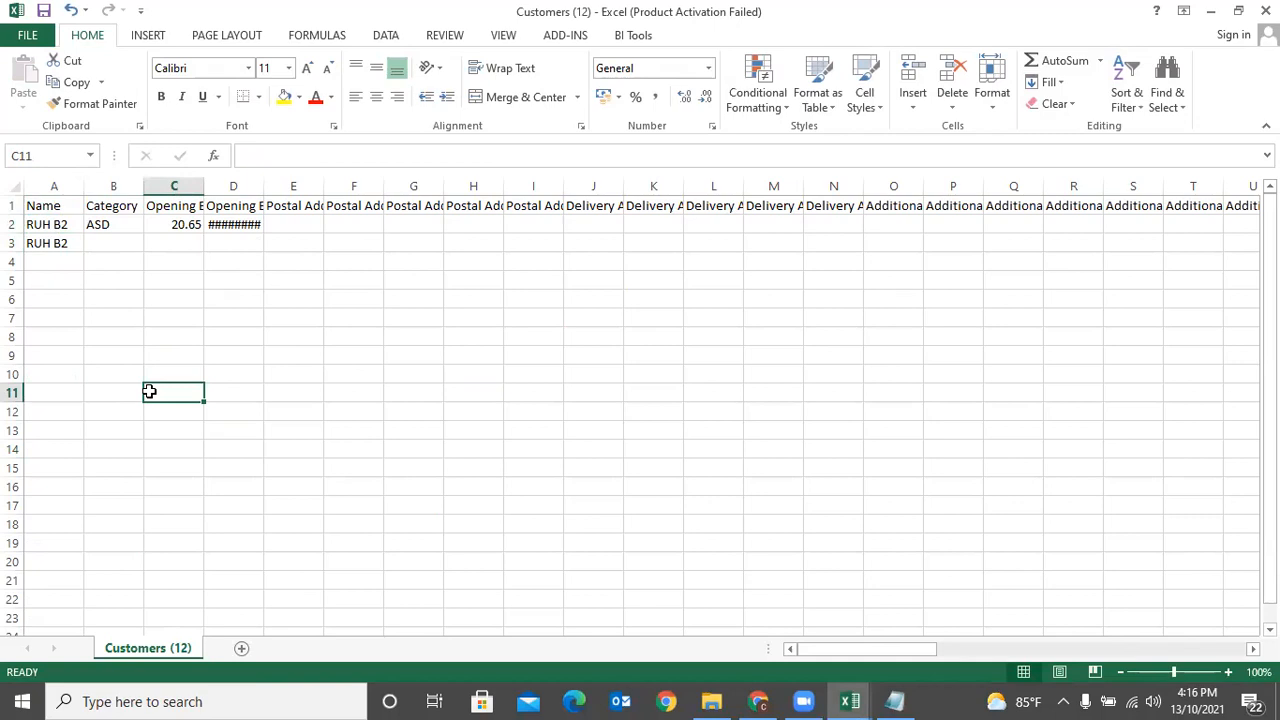
Search the whole sheet for double spaces with Find All.
key("ctrl+f")
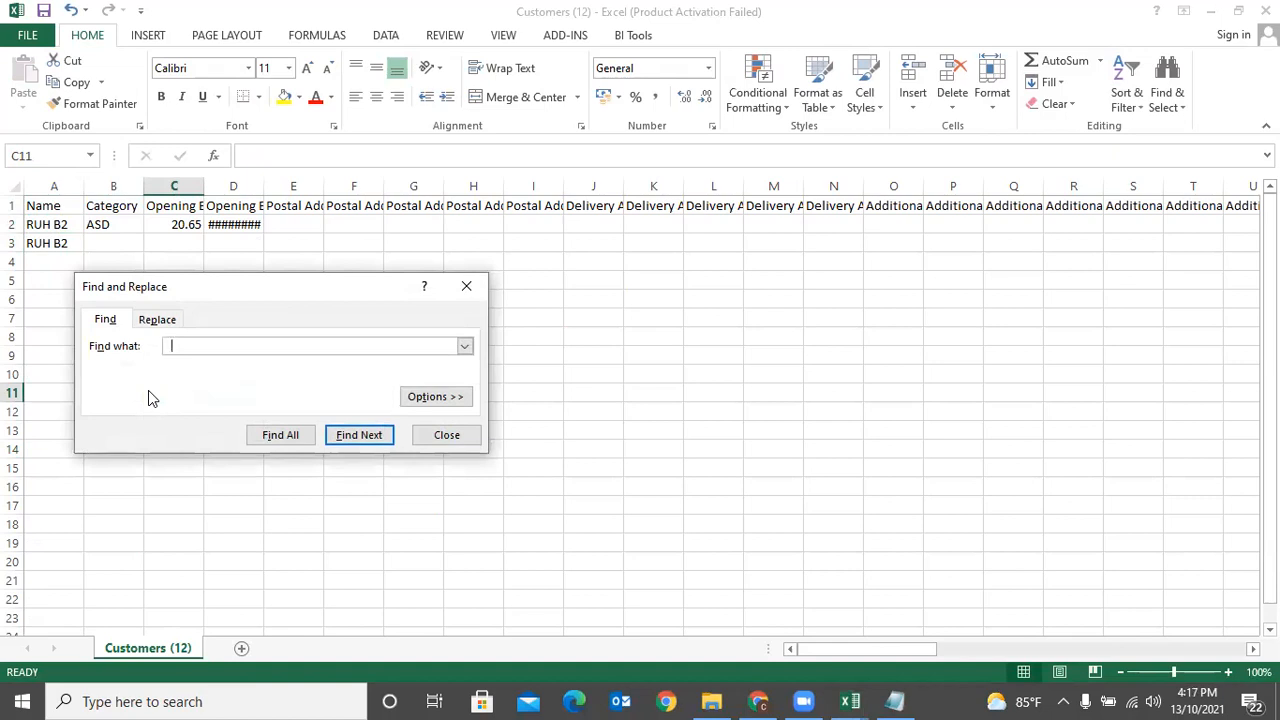
left_click(271, 436)
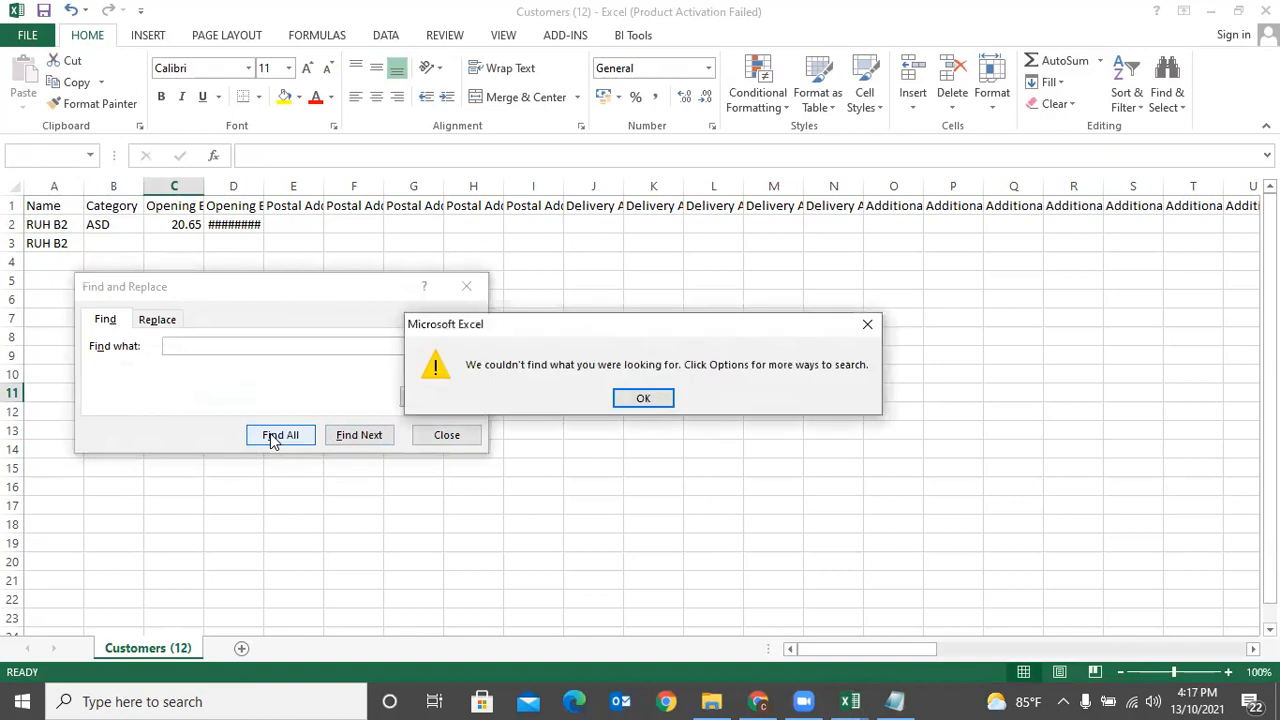
left_click(643, 398)
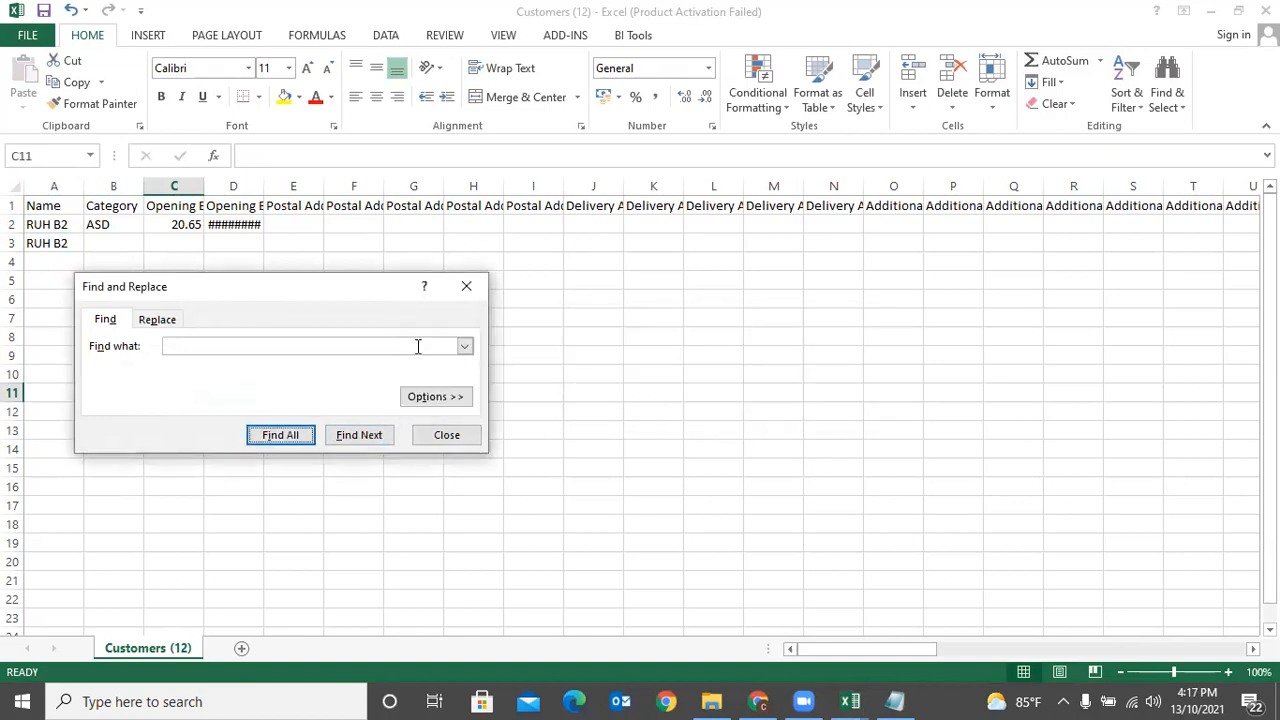
left_click(444, 437)
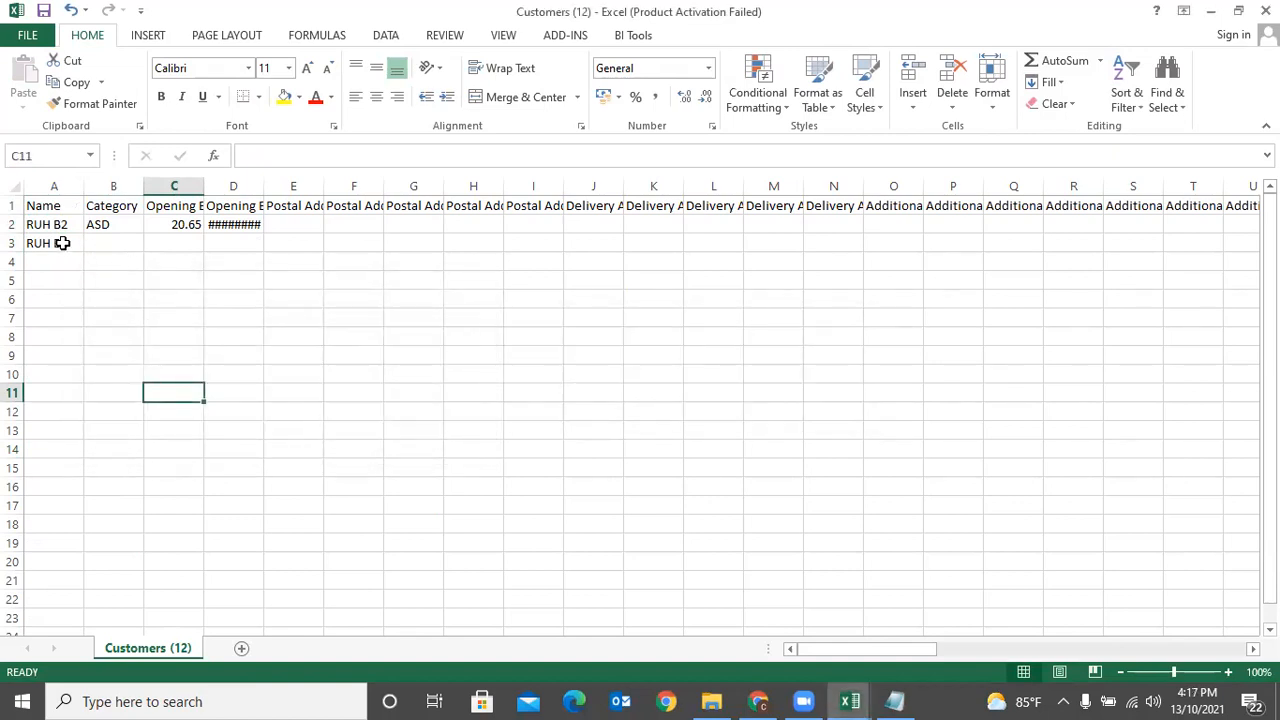
Add a second space between RUH and B2 in cell A3.
left_click(62, 243)
left_click(277, 156)
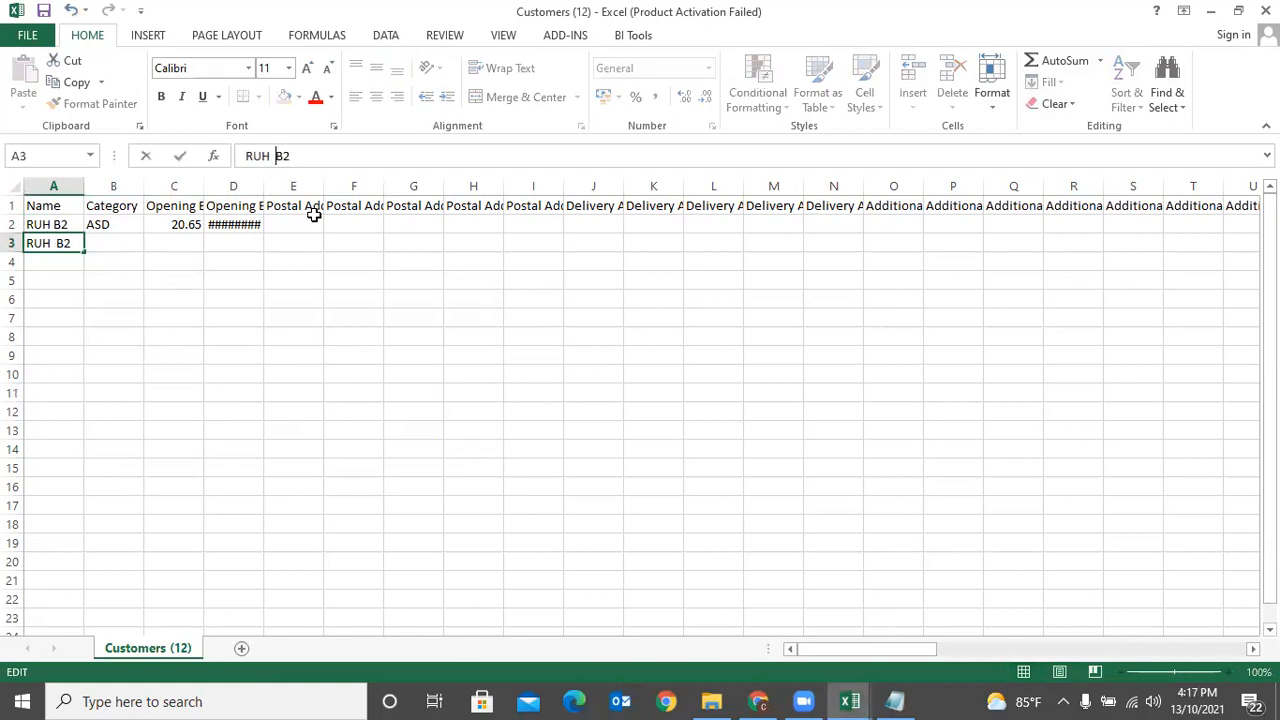
left_click(327, 317)
Repeat the Find All search for double spaces to locate the altered name.
key("ctrl+f")
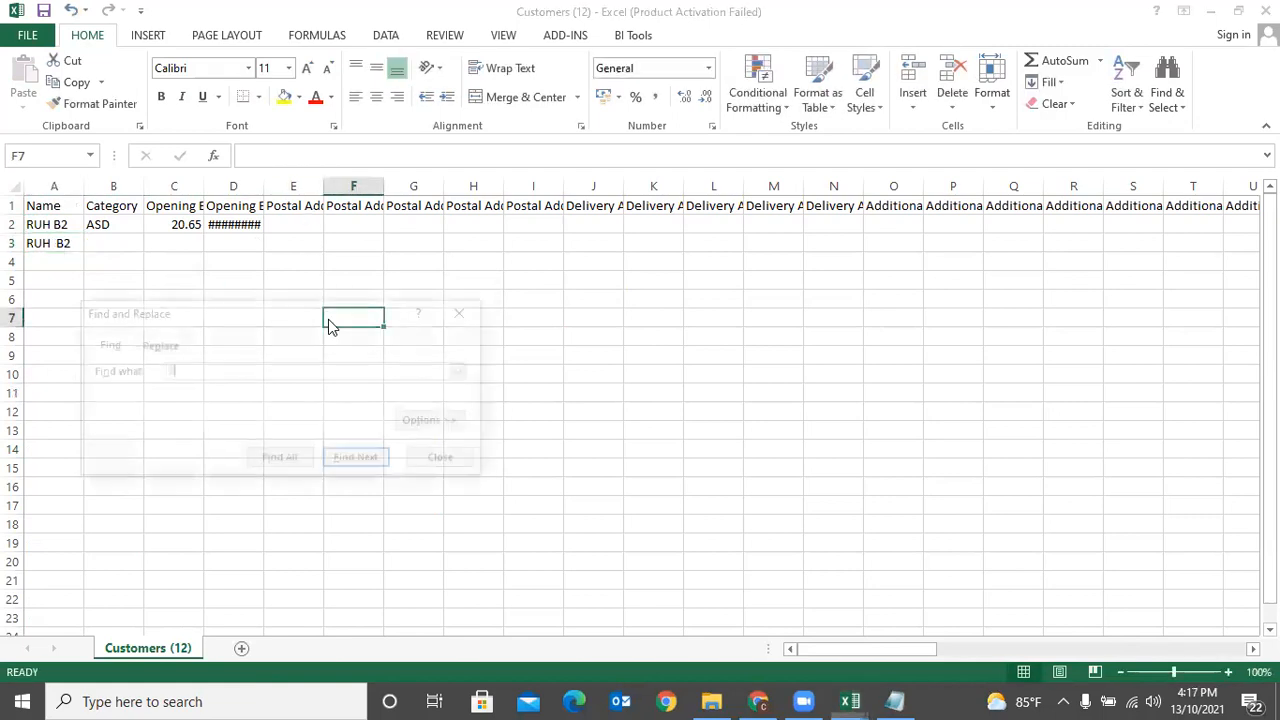
left_click(286, 465)
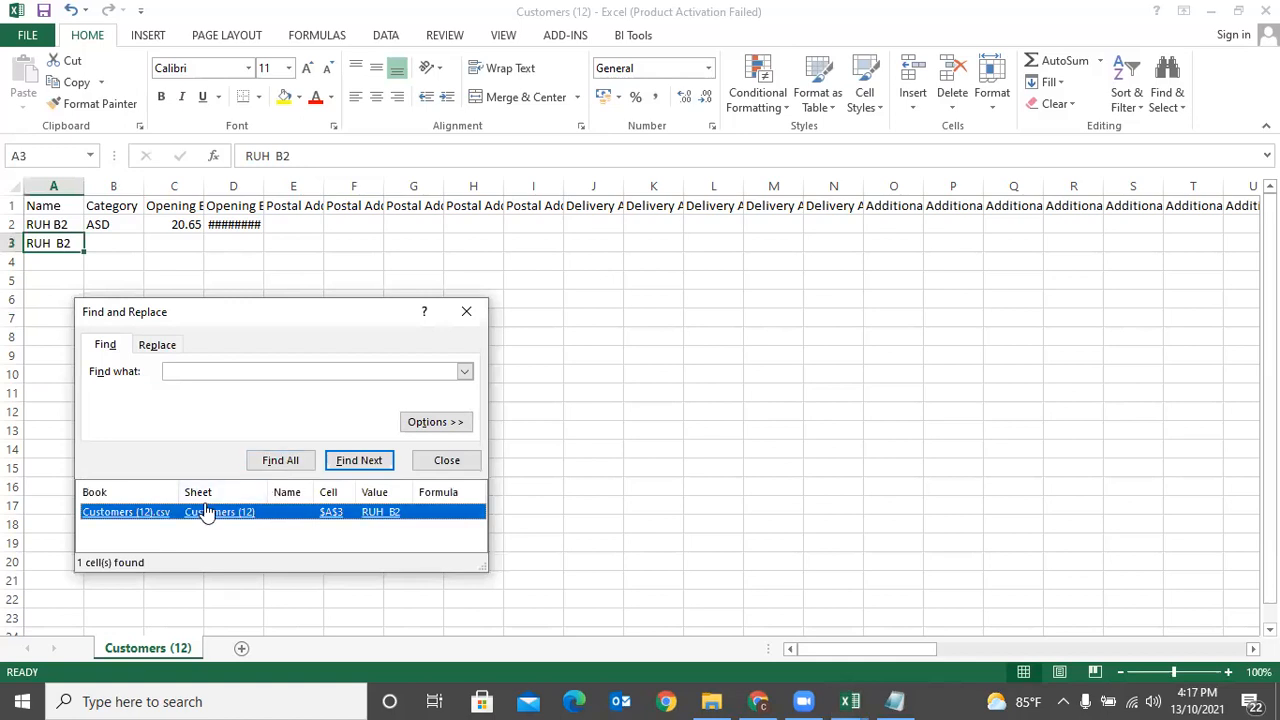
left_click(466, 311)
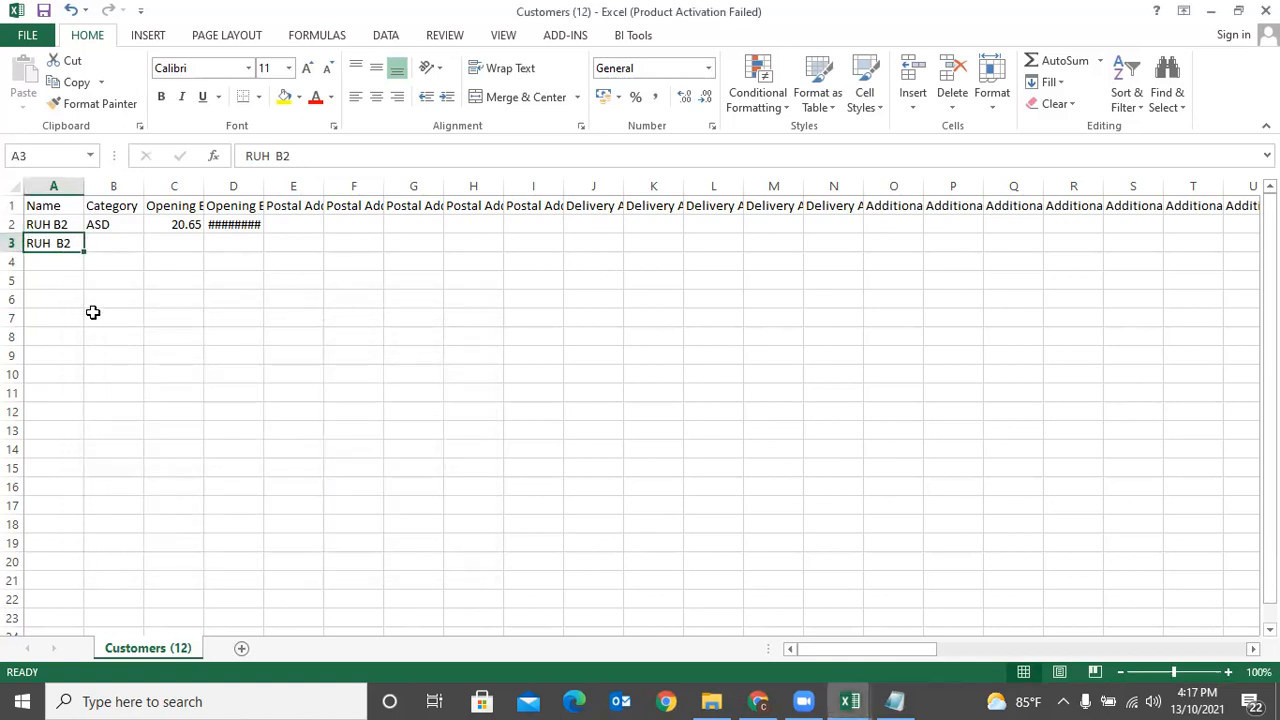
Clear the test customer name from cell A3.
key("Delete")
left_click(166, 410)
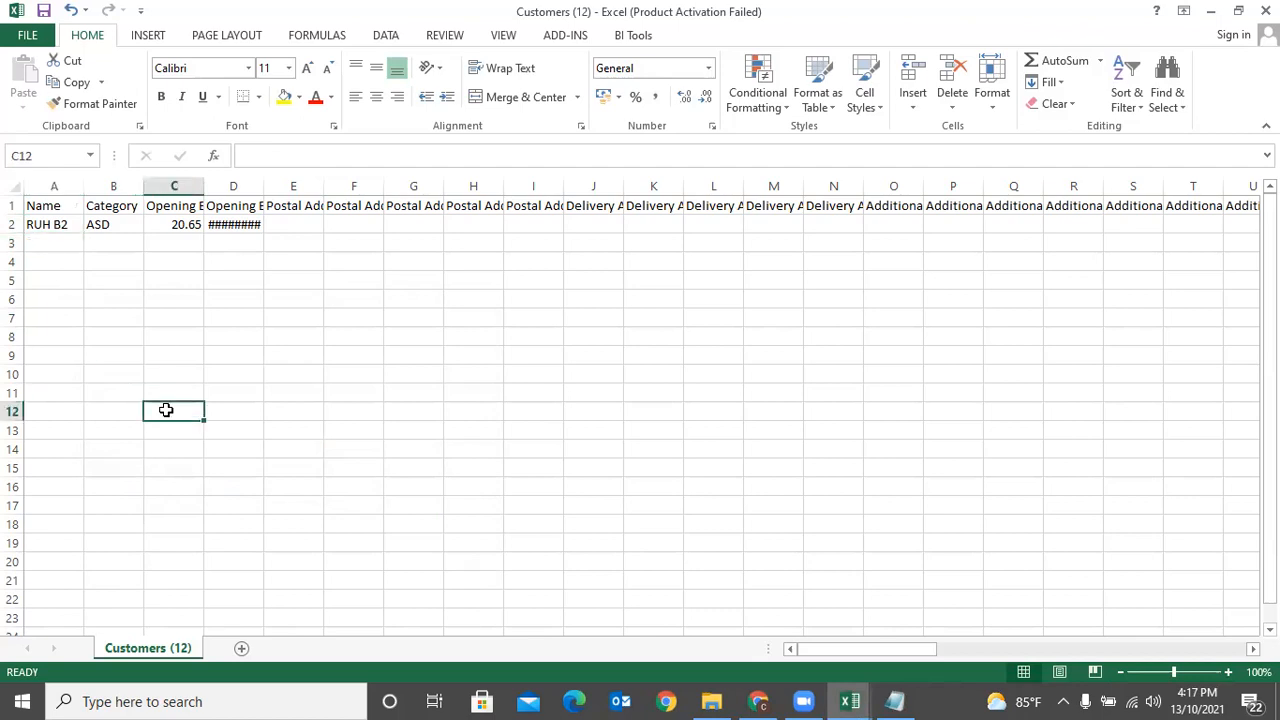
left_click(147, 323)
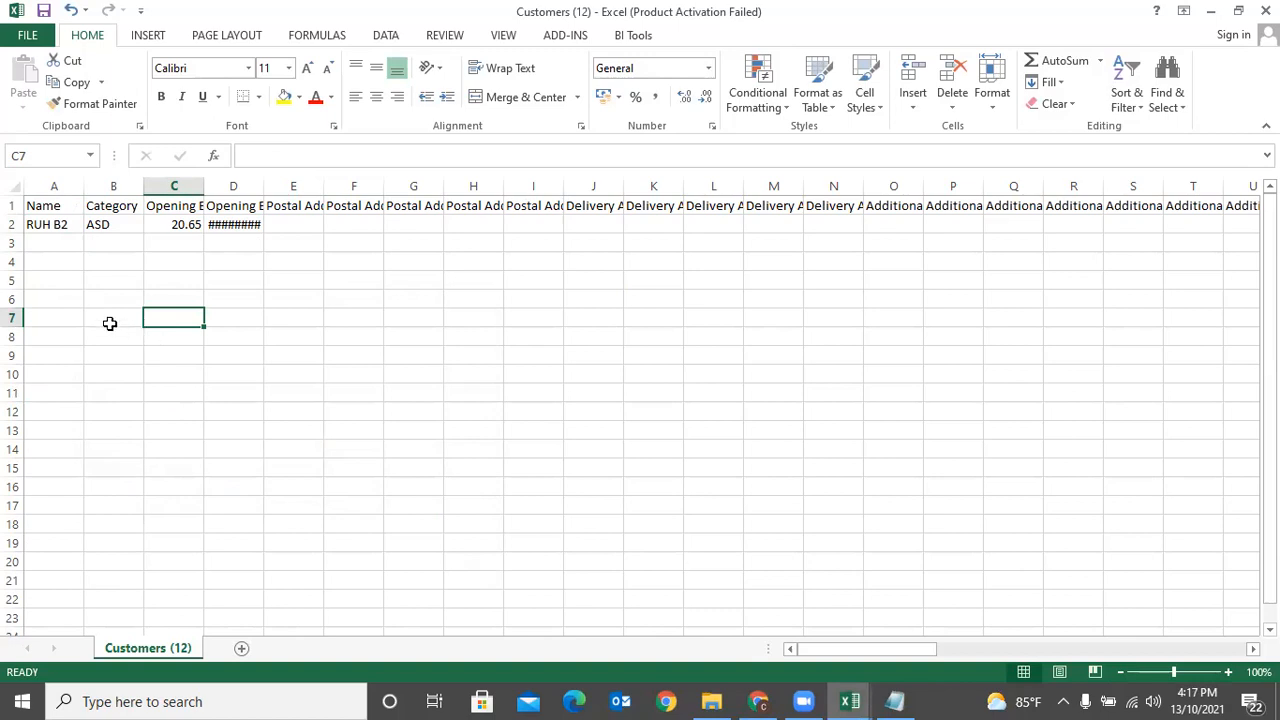
left_click(311, 446)
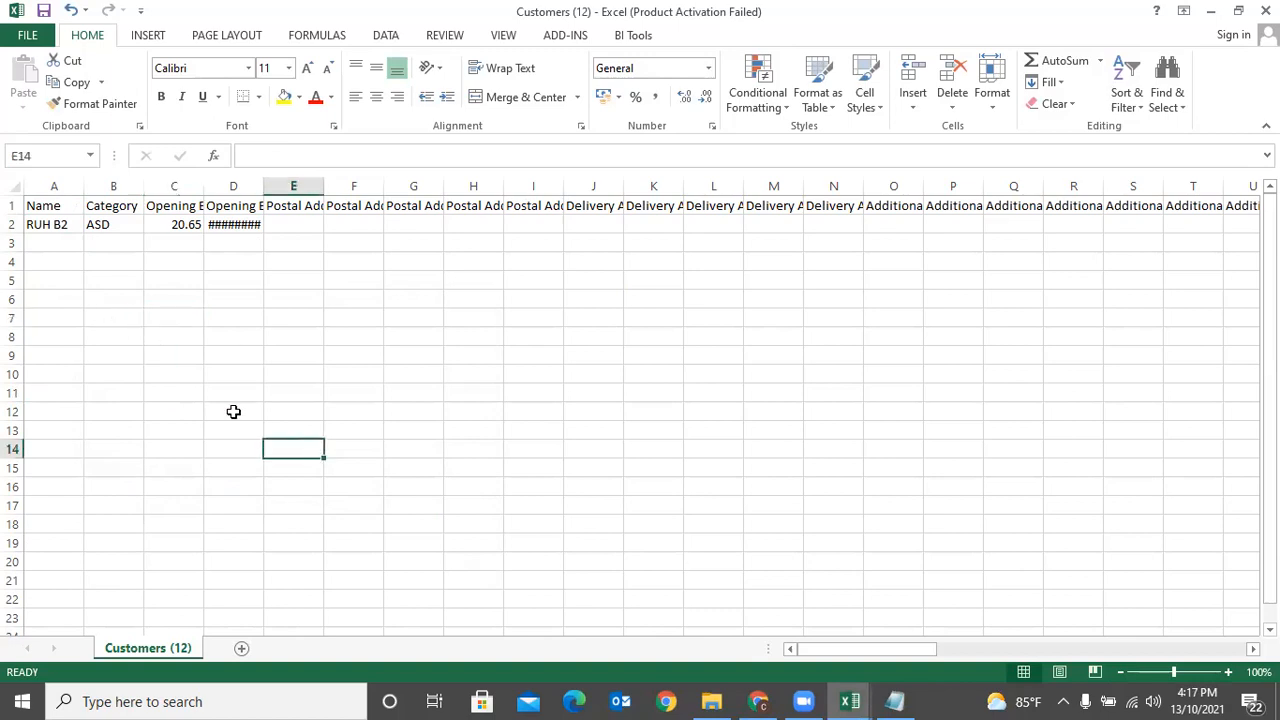
Change the customer name in A2 to RUH B21.
left_click(48, 226)
left_click(272, 156)
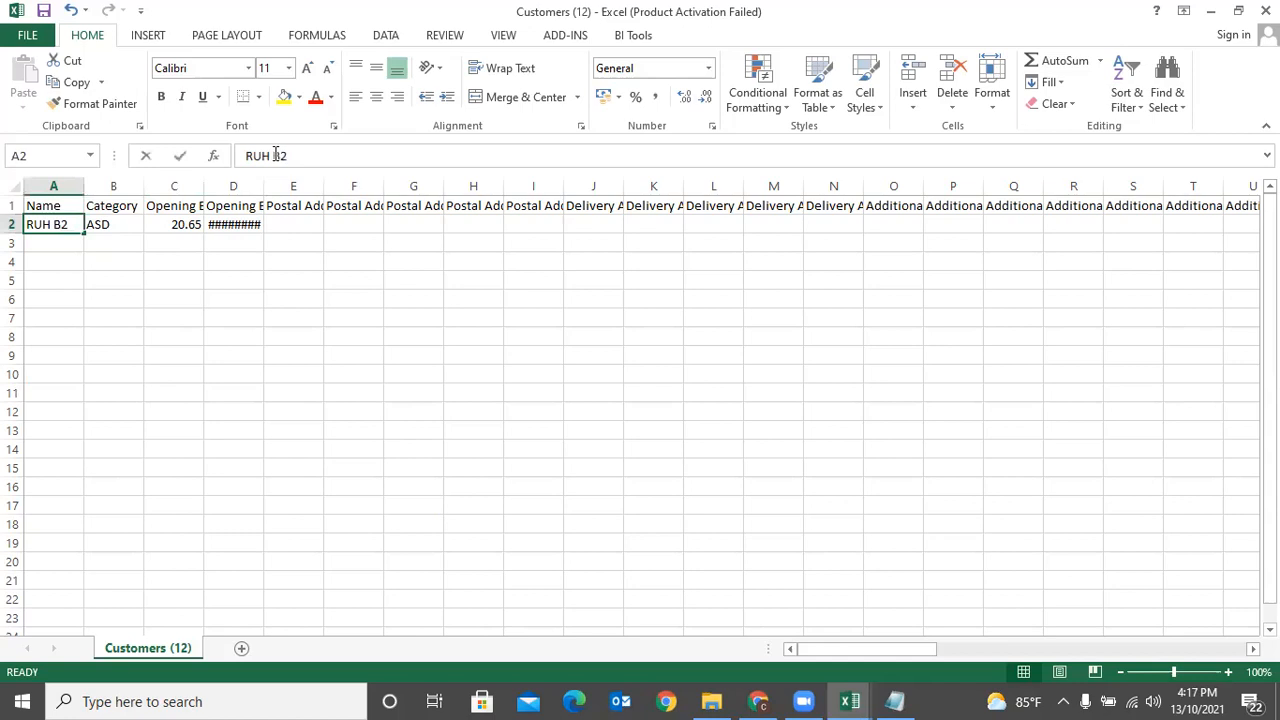
key("Left")
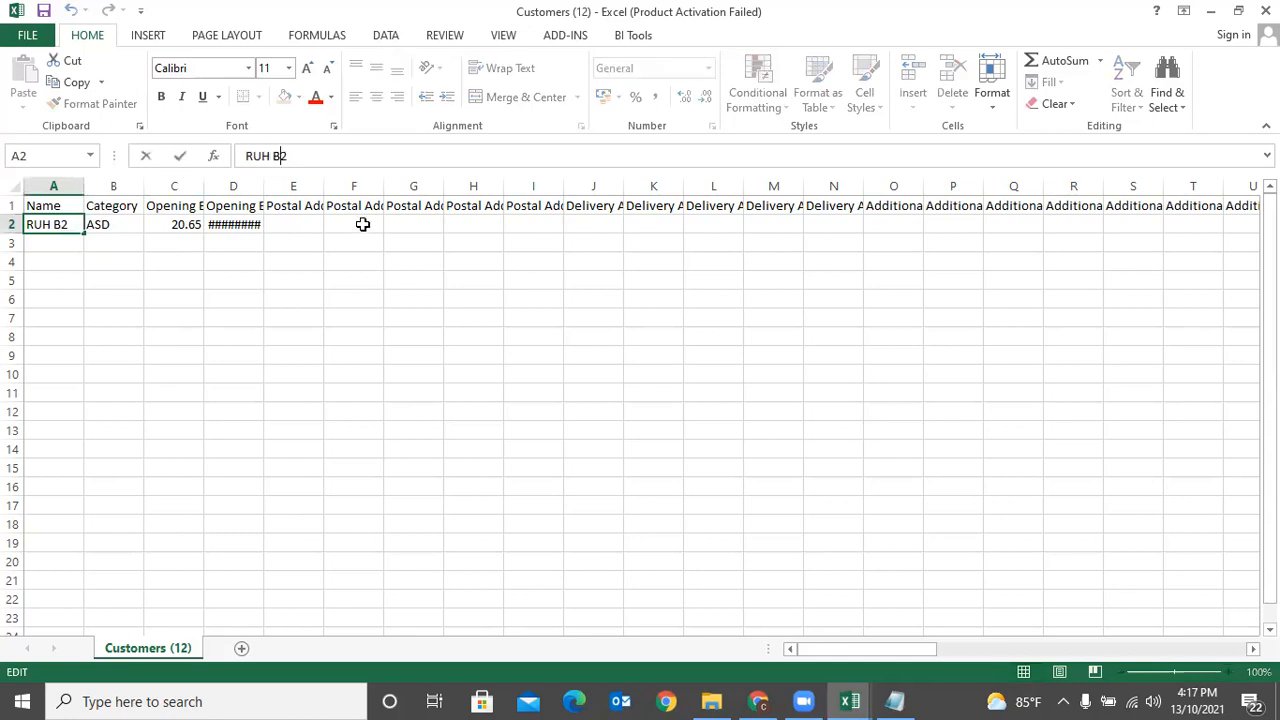
type("1")
left_click(367, 355)
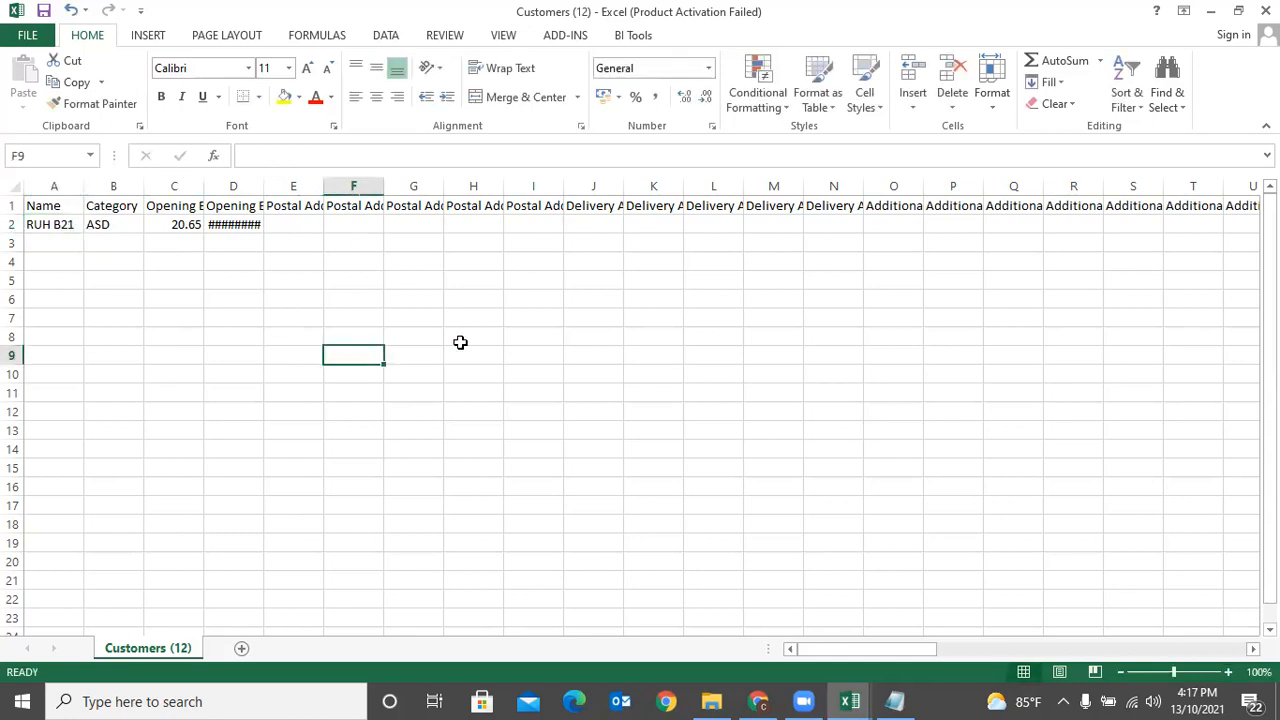
Close the Customers (12) workbook, saving its changes.
left_click(1265, 11)
left_click(556, 371)
left_click(564, 402)
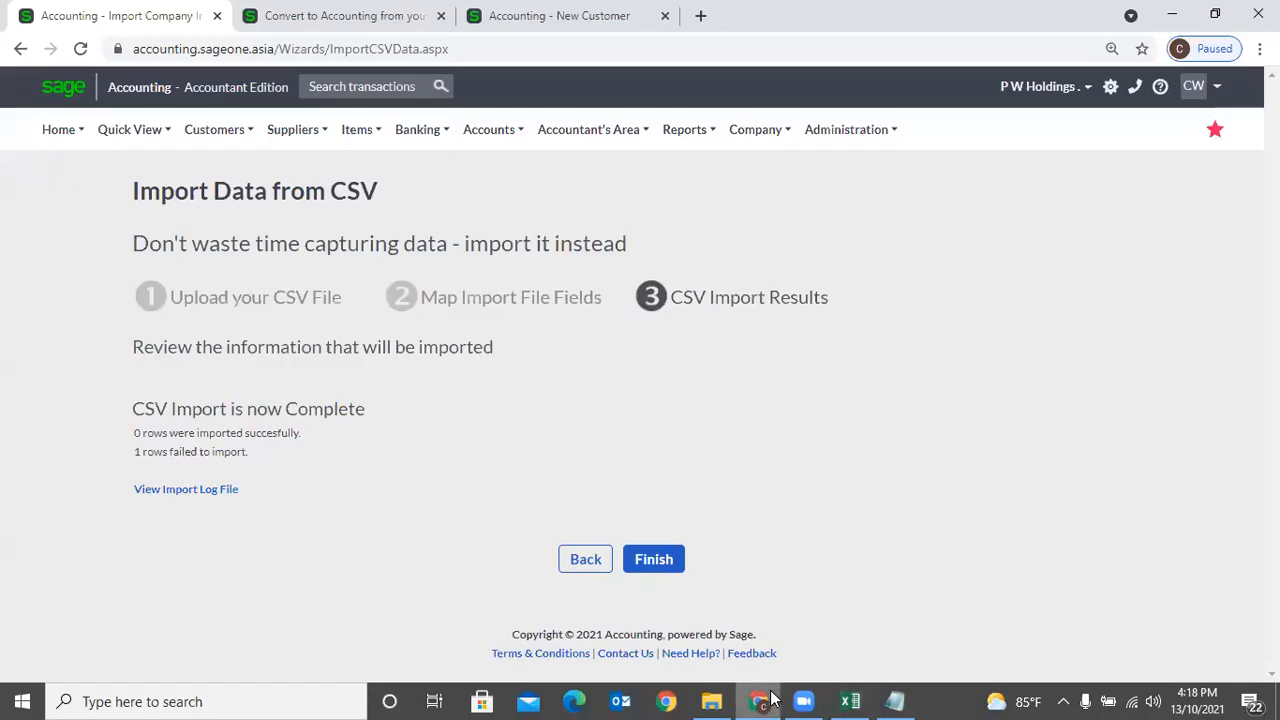
Finish the previous import in Sage Accounting and start a new customer import using the Customers (12) CSV file from Downloads.
left_click(652, 560)
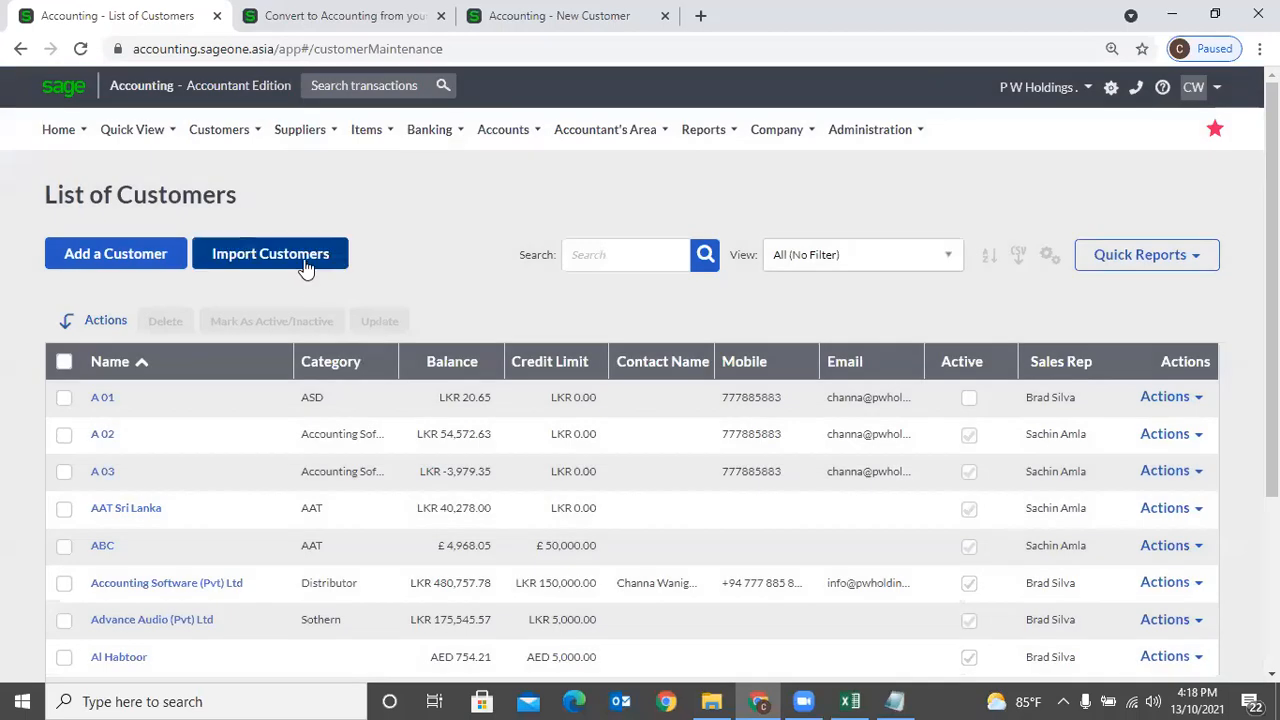
left_click(266, 258)
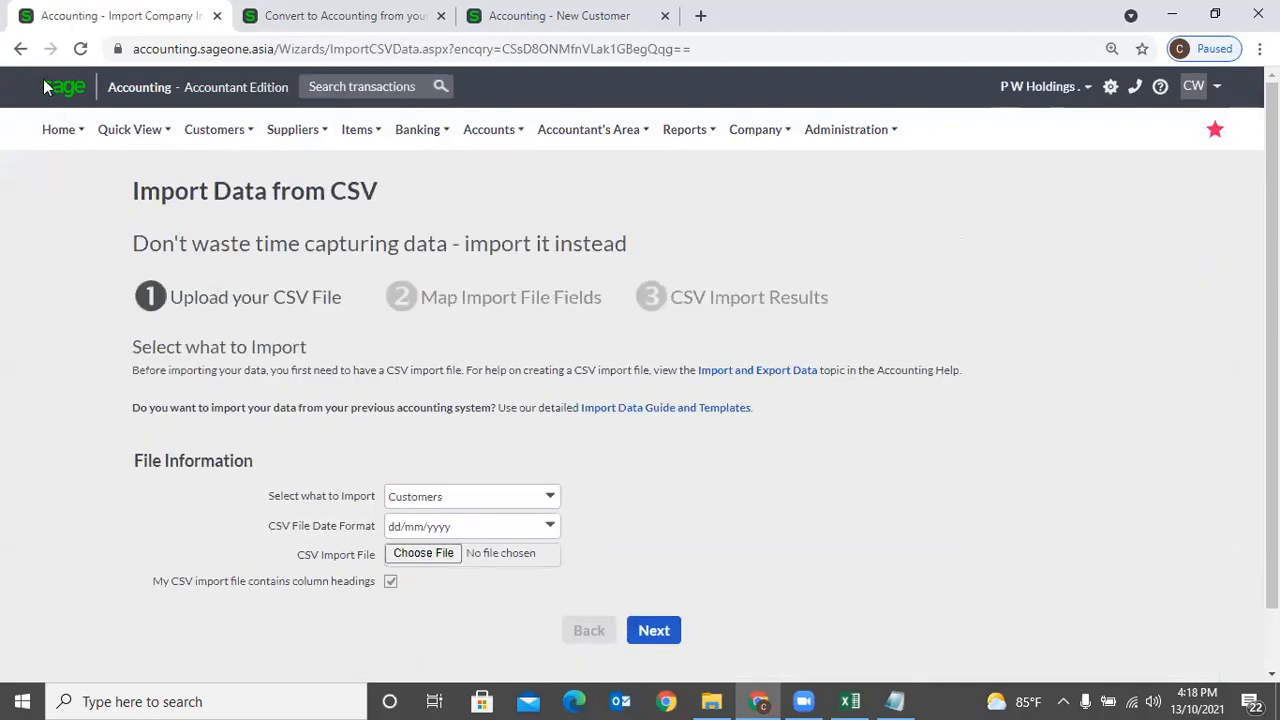
mouse_move(460, 133)
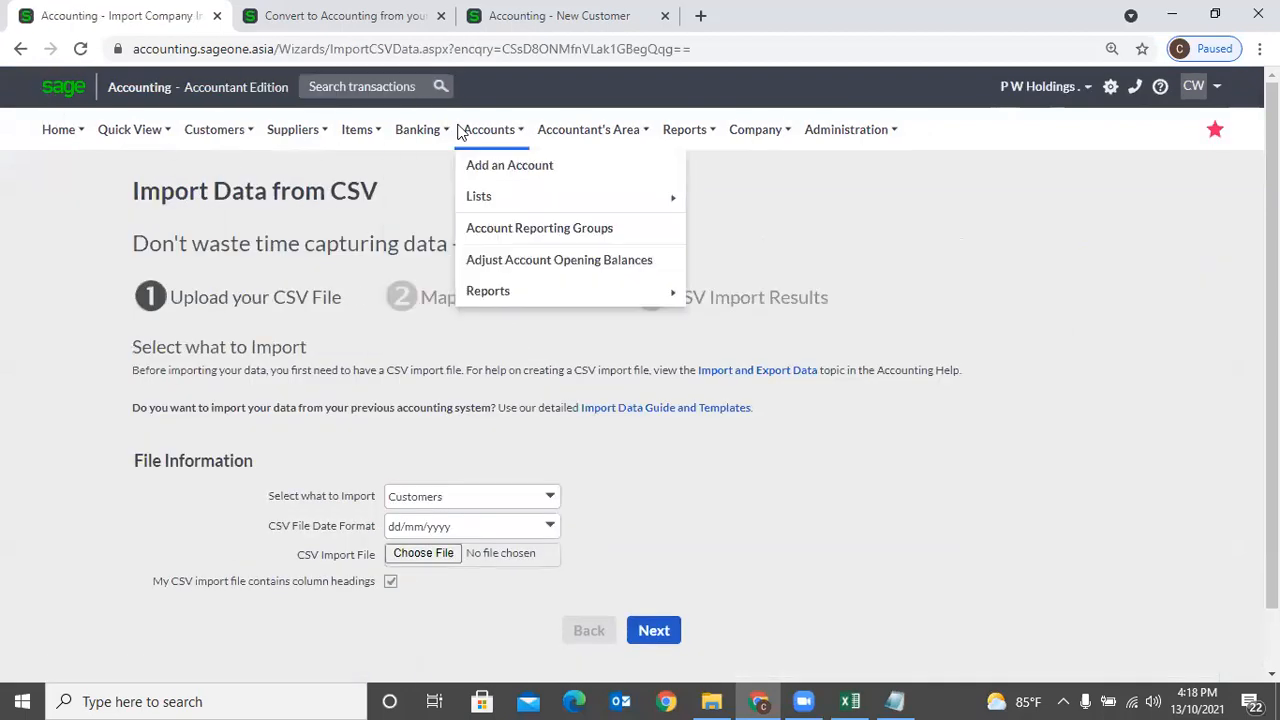
mouse_move(746, 133)
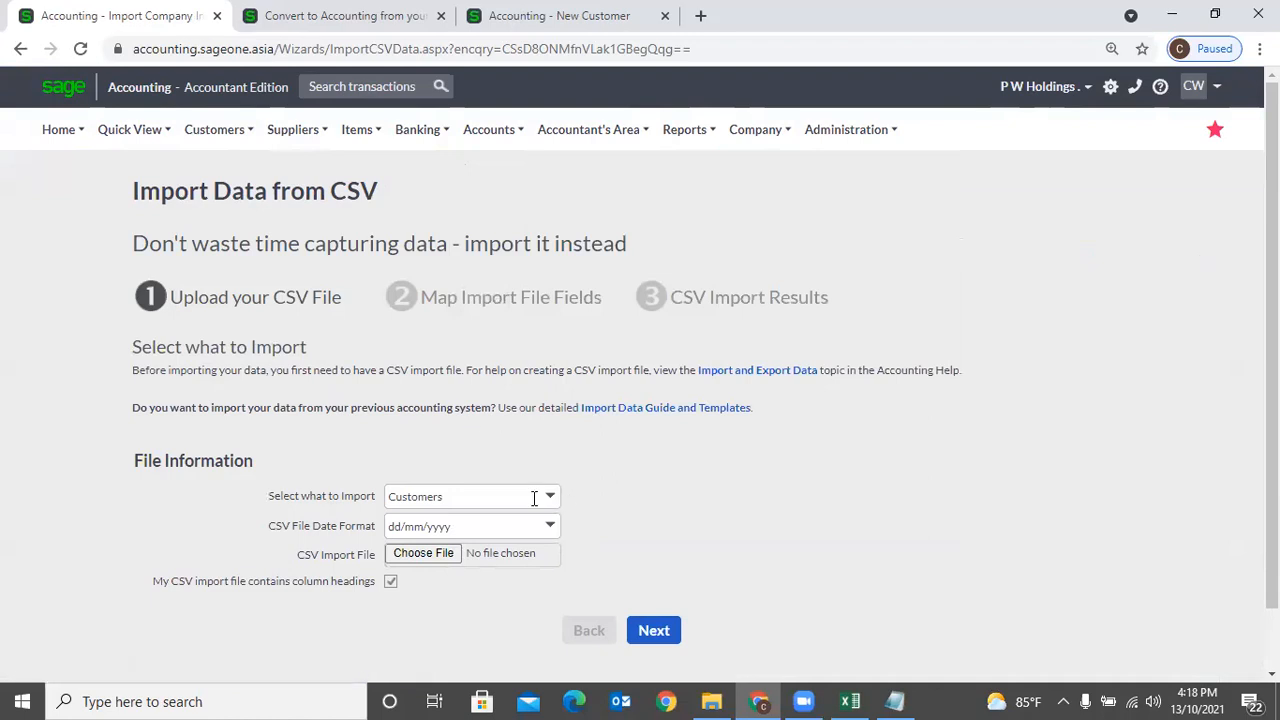
left_click(403, 552)
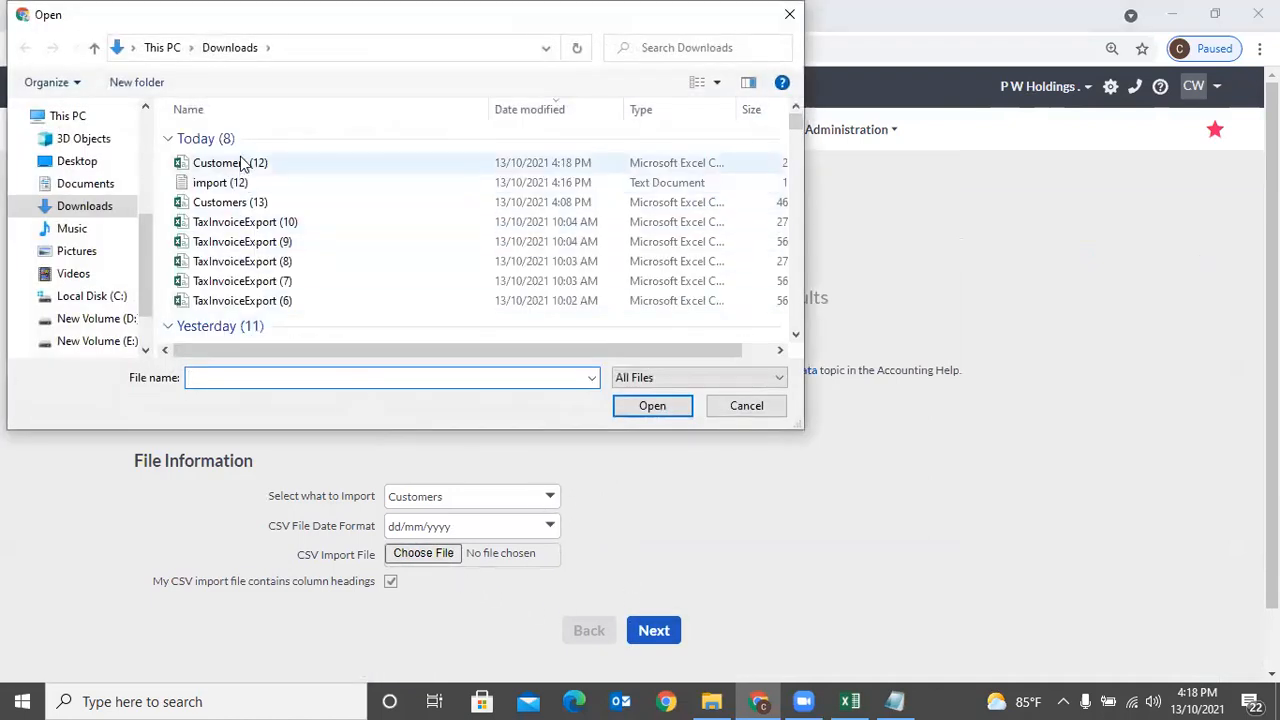
double_click(240, 162)
left_click(652, 638)
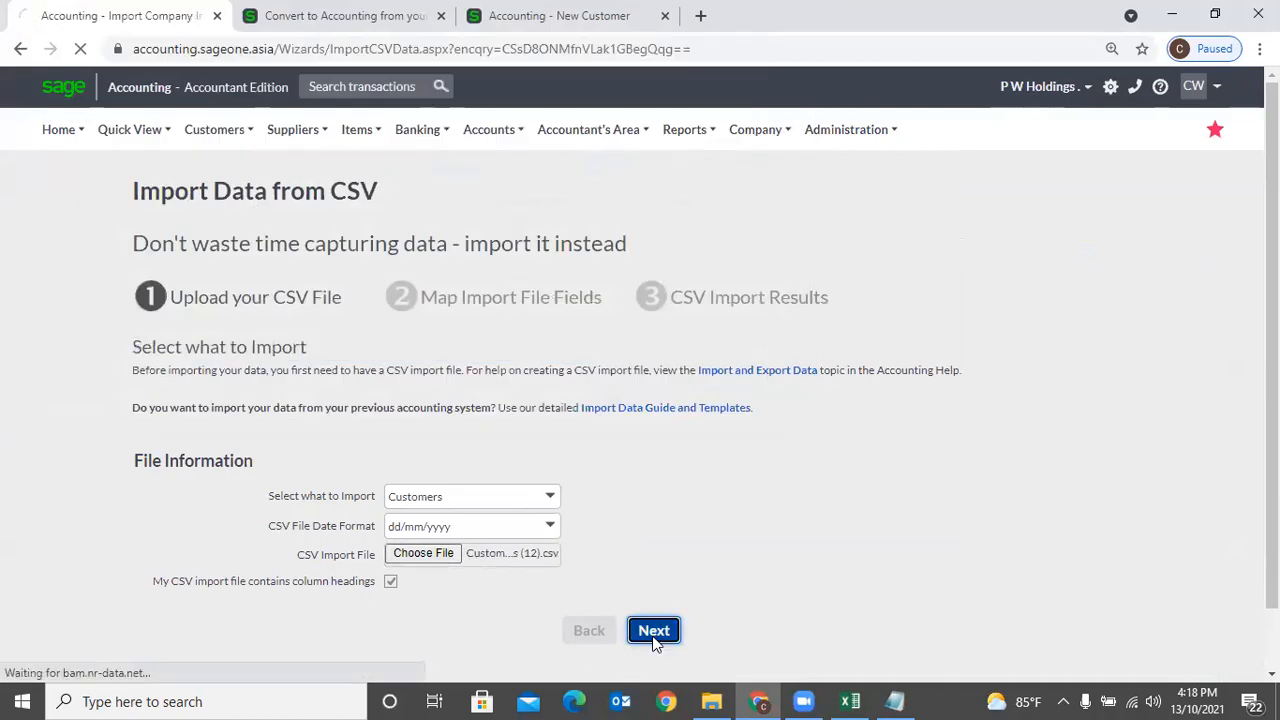
Run the customer import with the proposed field mapping and download its import log file.
scroll(600, 600, "down", 2)
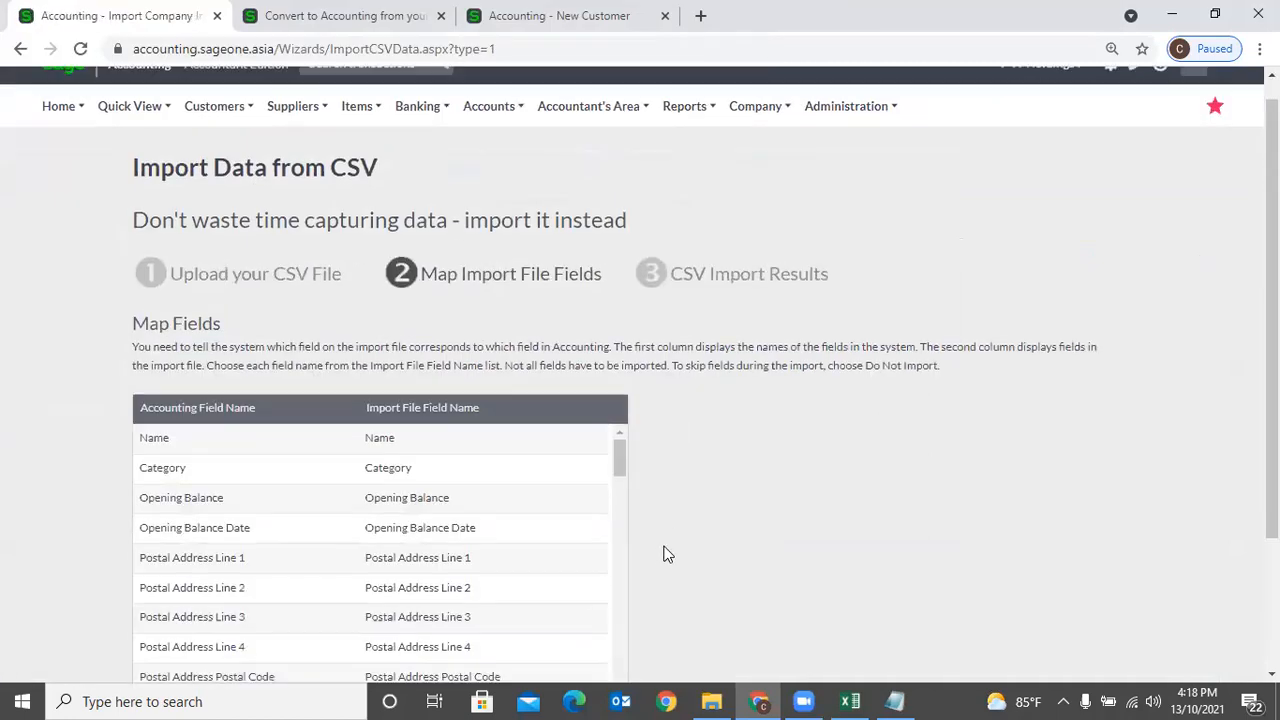
left_click(652, 564)
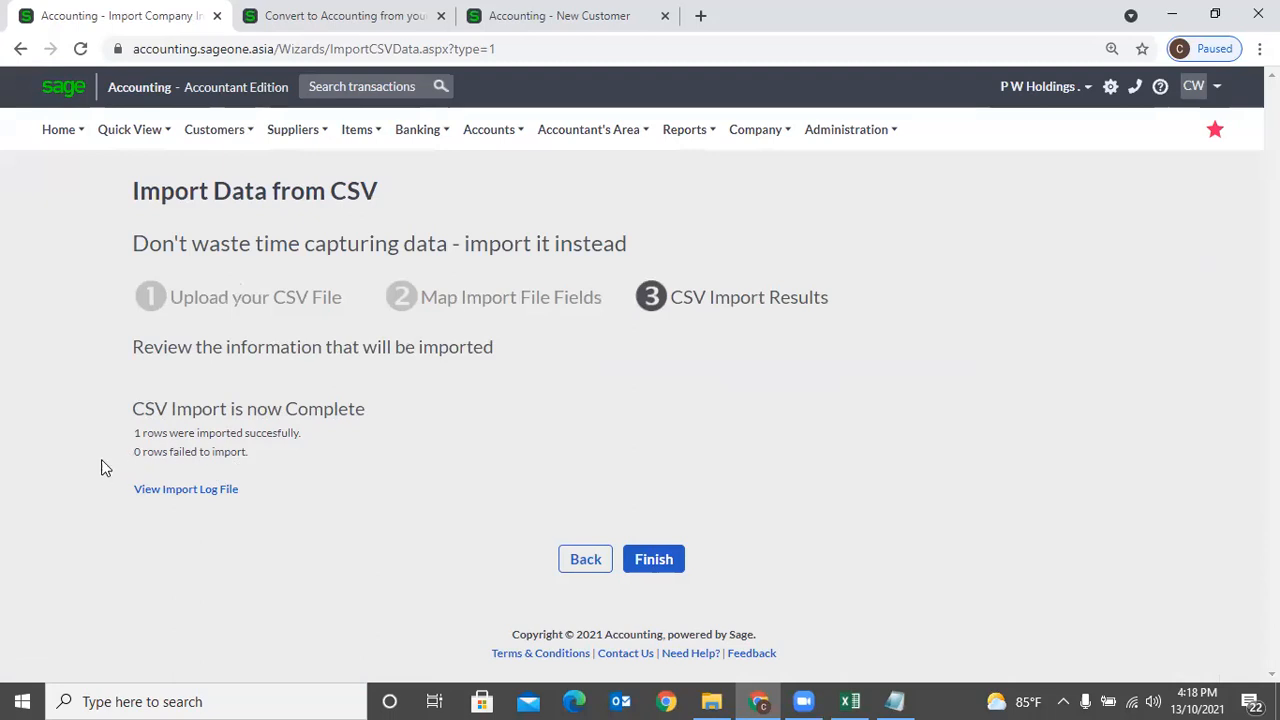
left_click(188, 499)
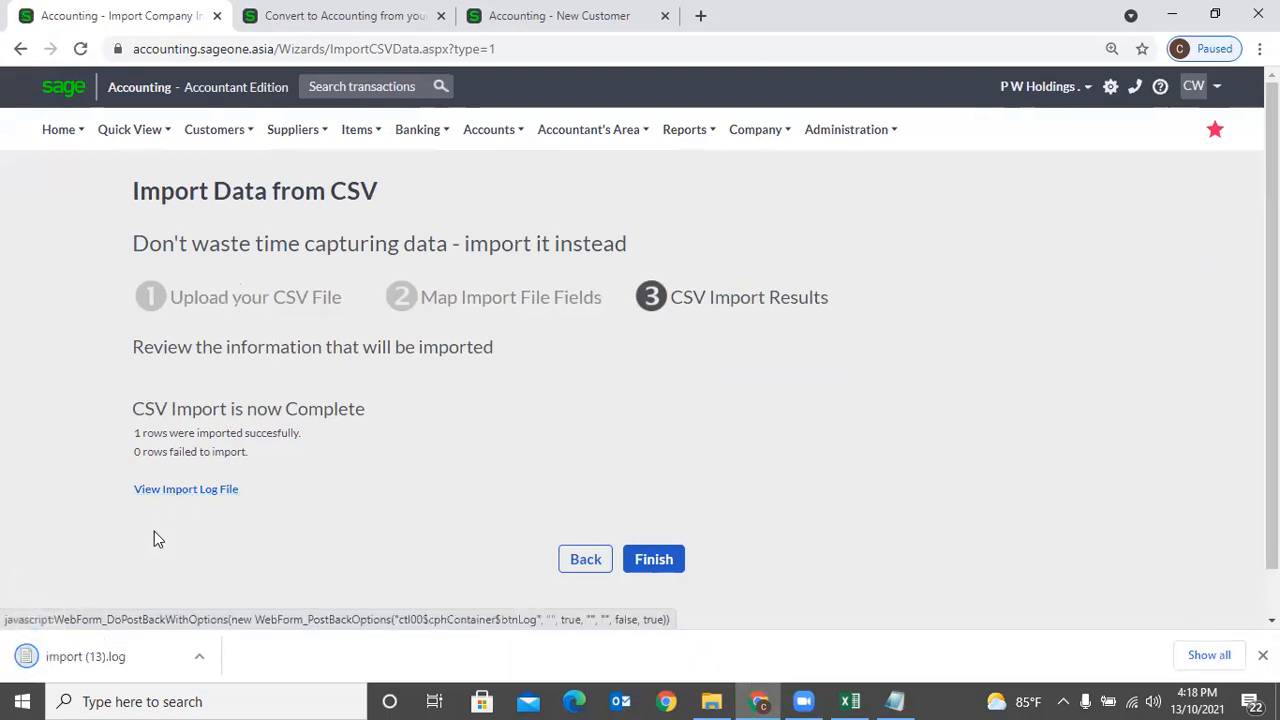
Finish the import and search the customer list for B21.
left_click(660, 576)
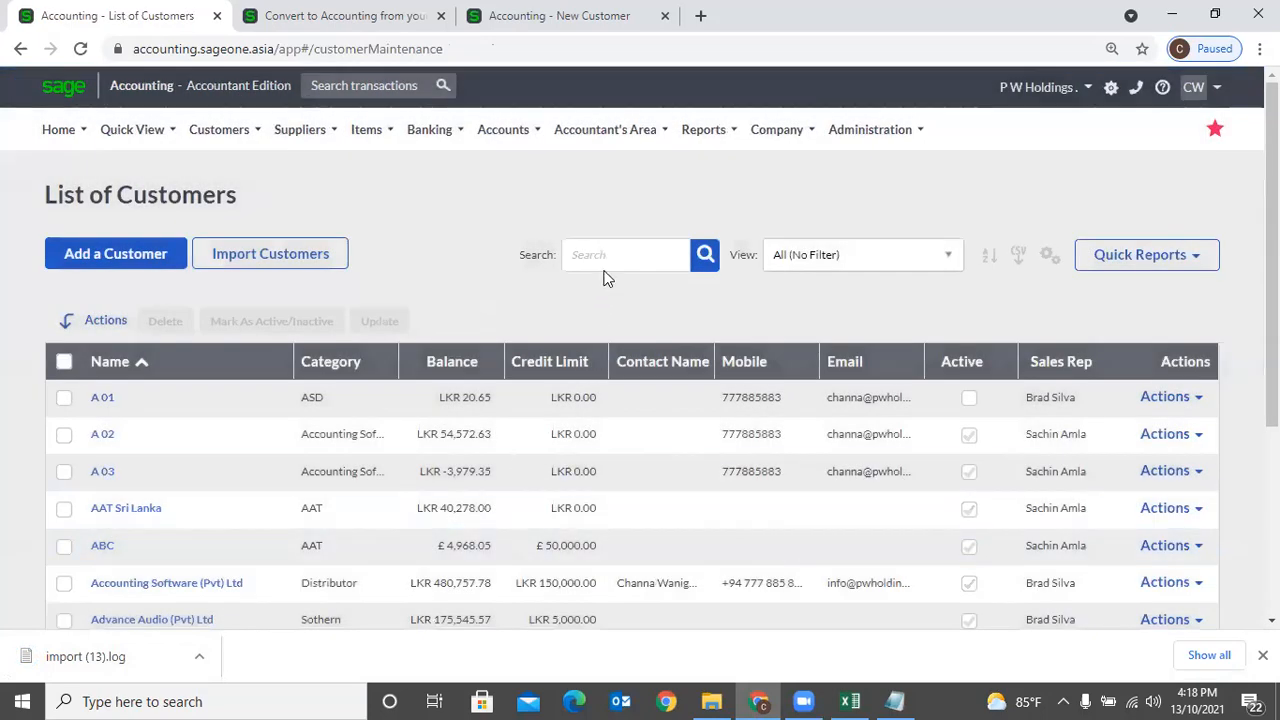
left_click(612, 262)
type("B21")
key("Return")
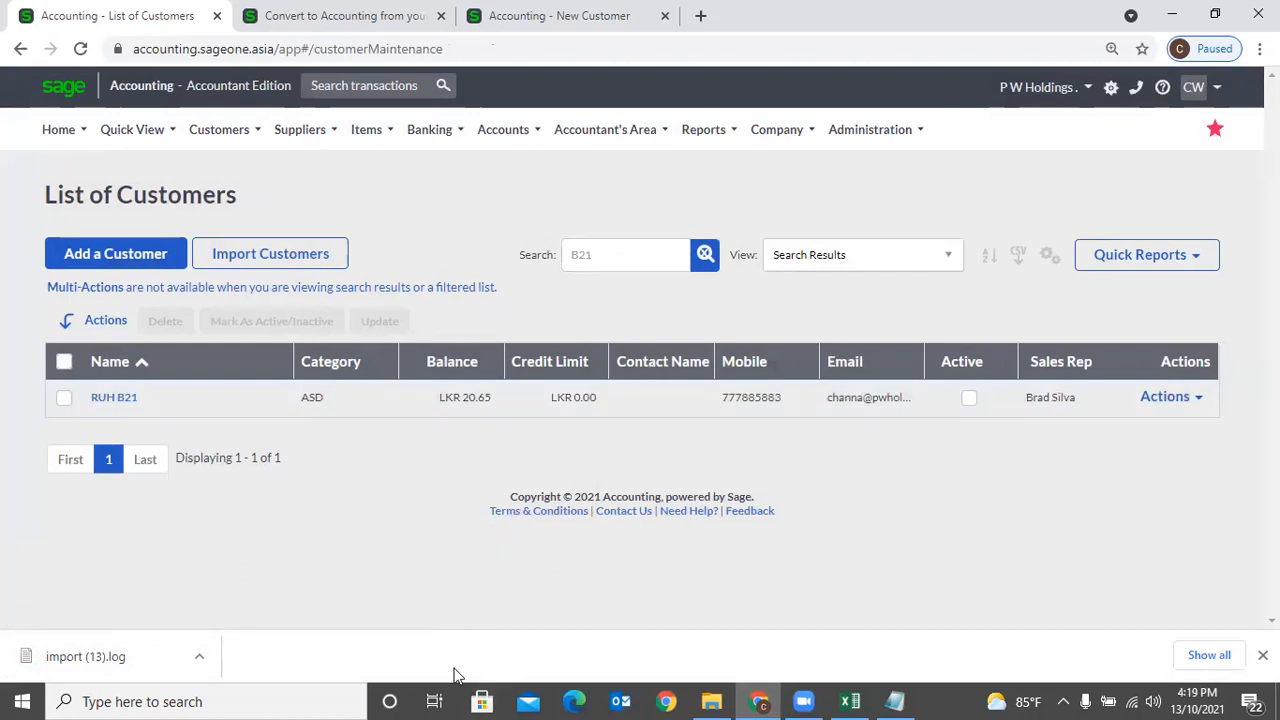
Open the company's Import Data page.
mouse_move(757, 140)
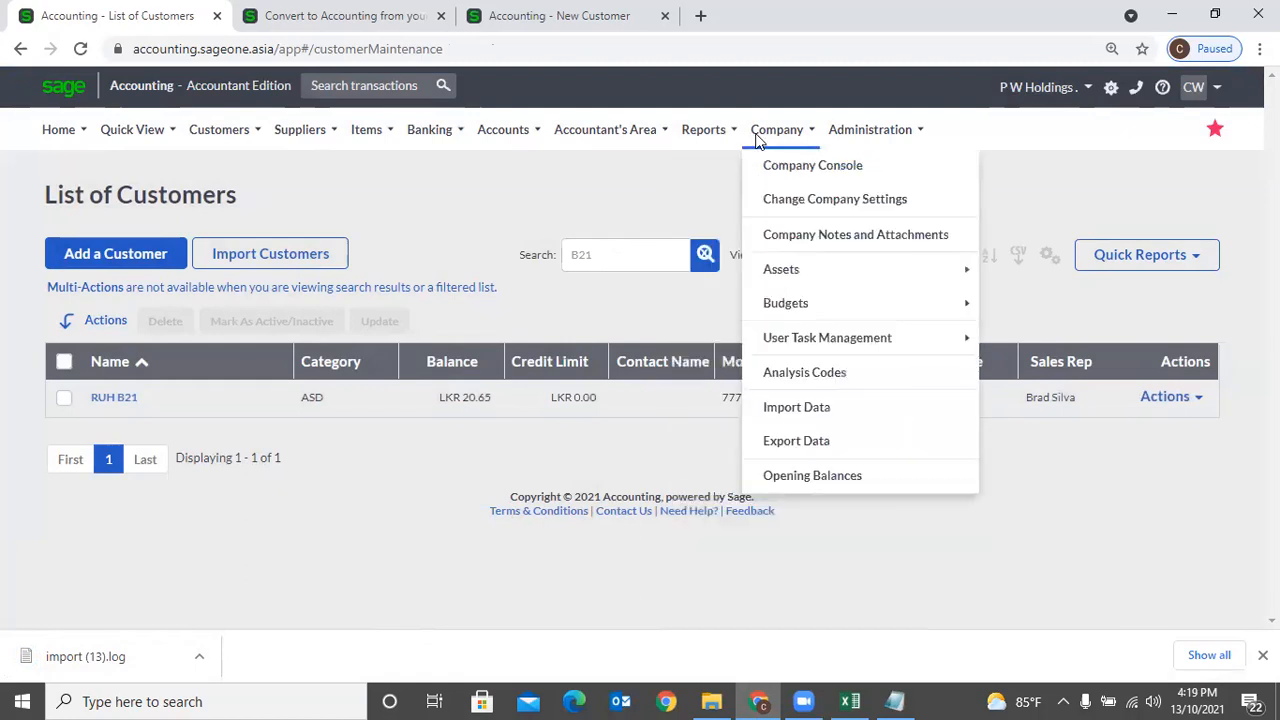
left_click(796, 406)
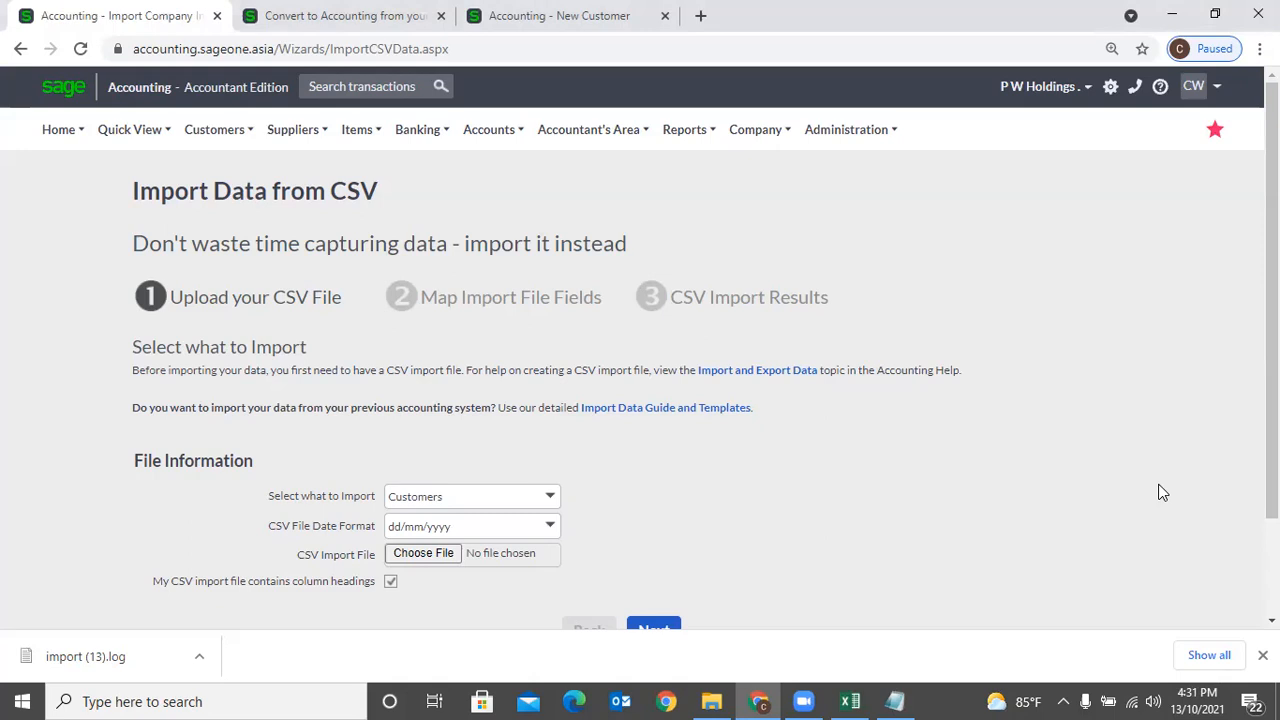
Switch to the Customers (13) workbook in Excel and insert a copy of the A 01 customer row directly below the original.
left_click(850, 701)
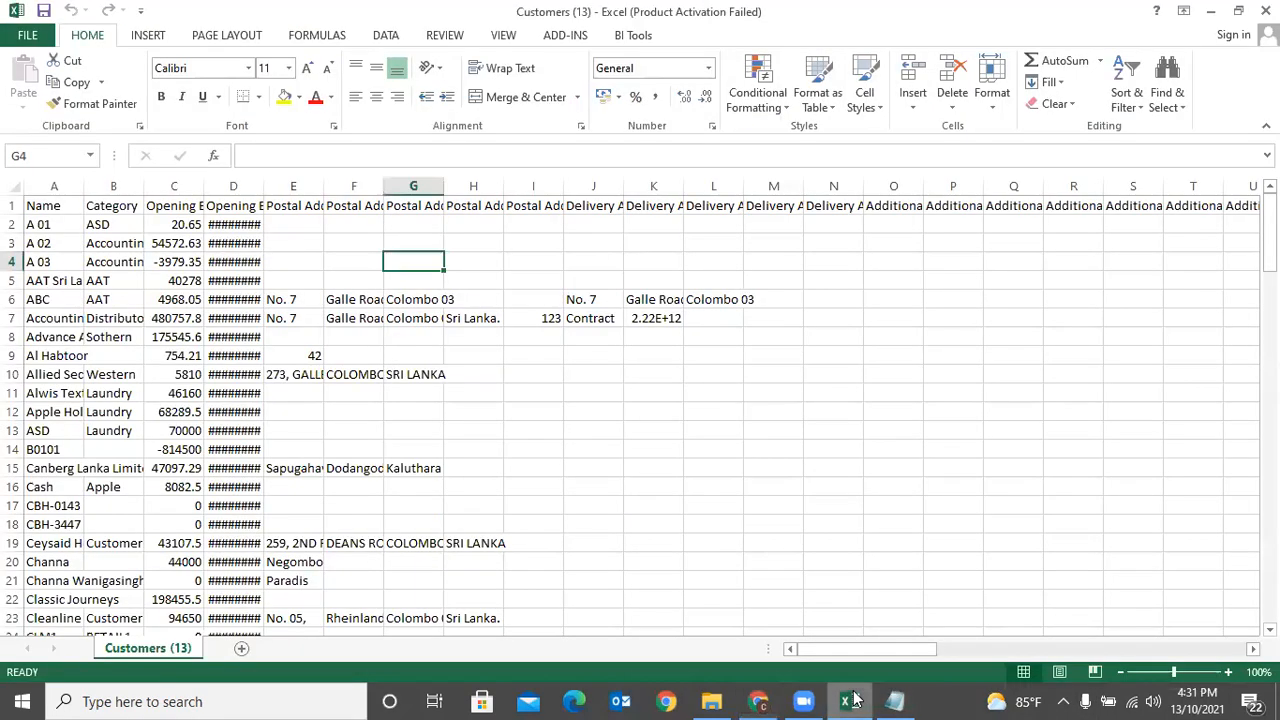
left_click(55, 225)
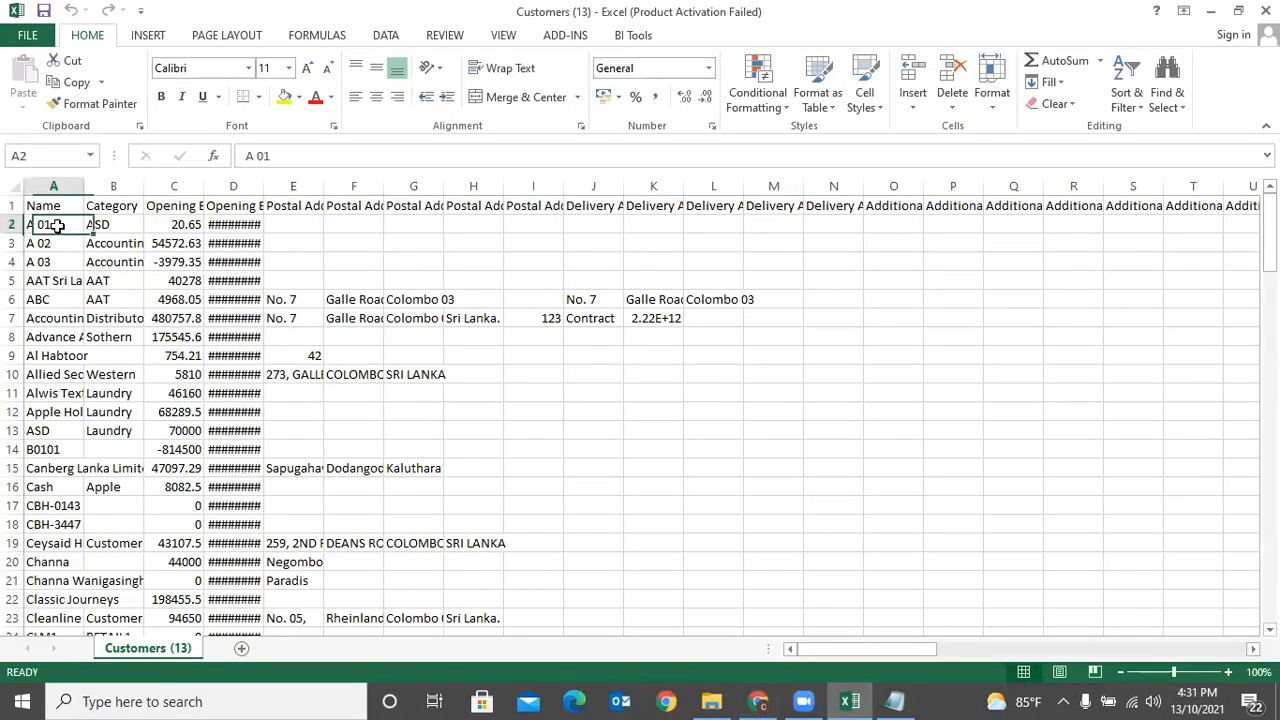
left_click(7, 225)
key("ctrl+c")
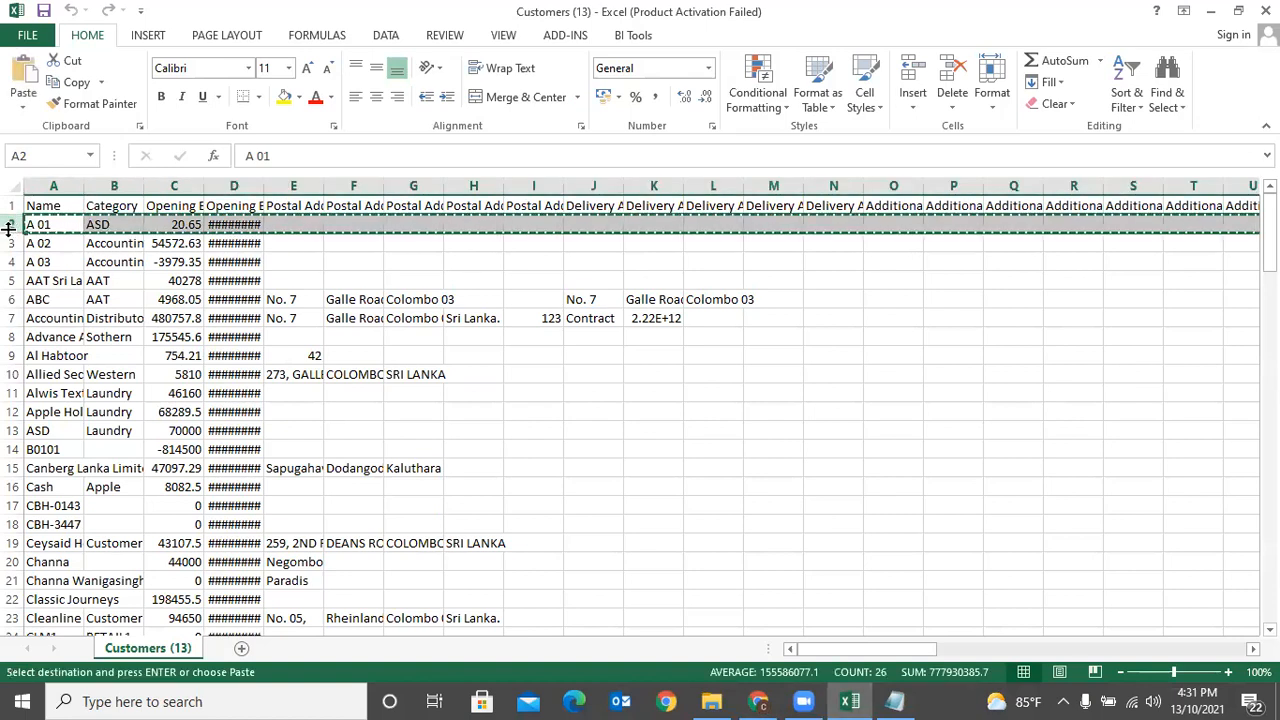
right_click(14, 243)
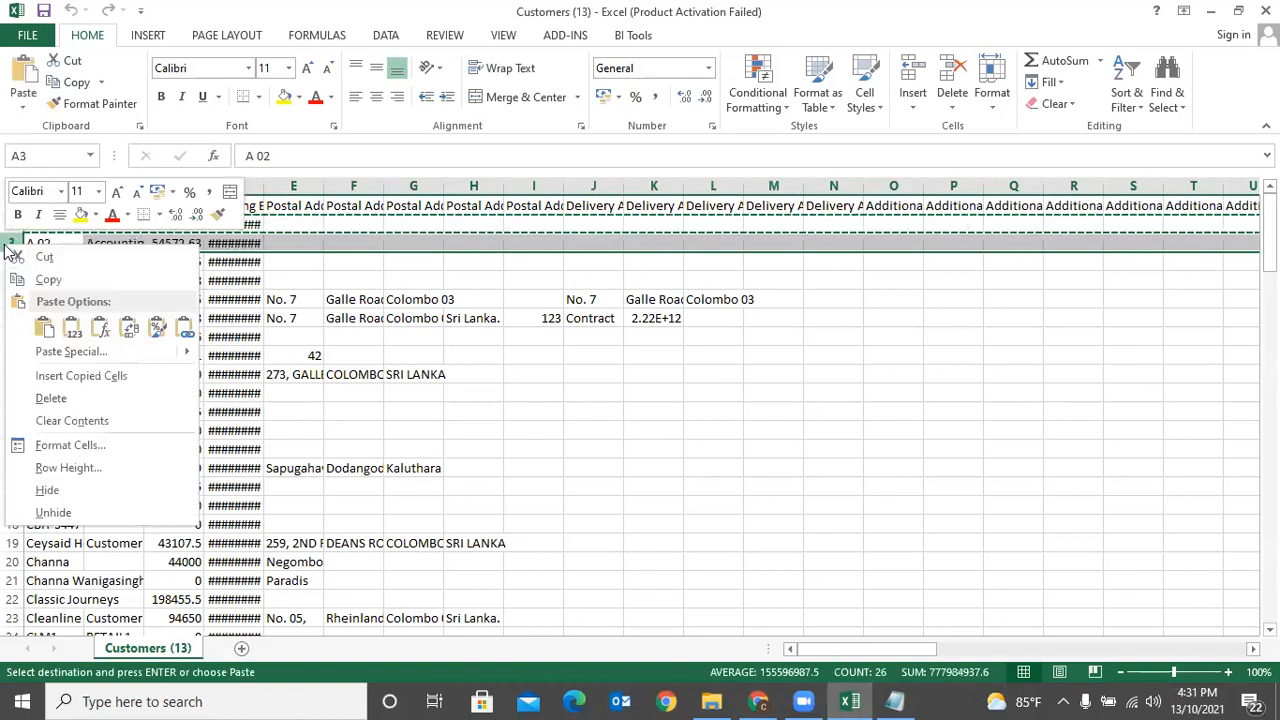
left_click(76, 375)
left_click(614, 476)
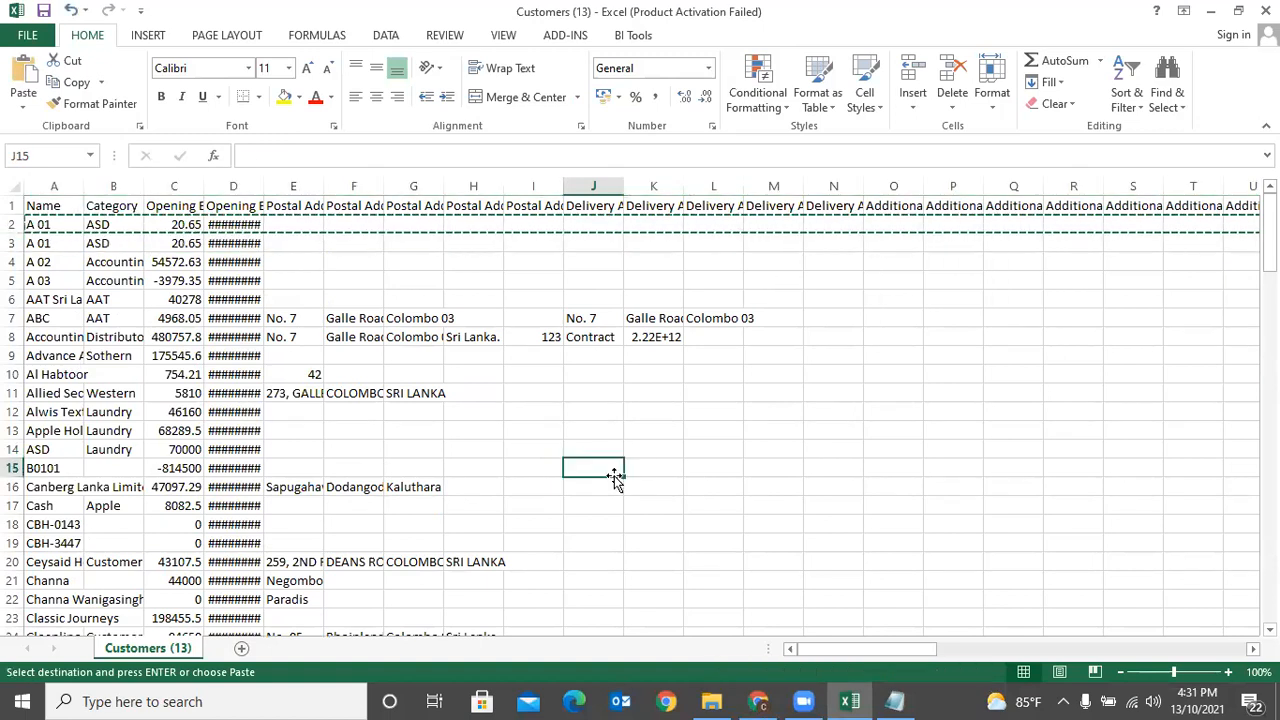
left_click(58, 243)
key("Escape")
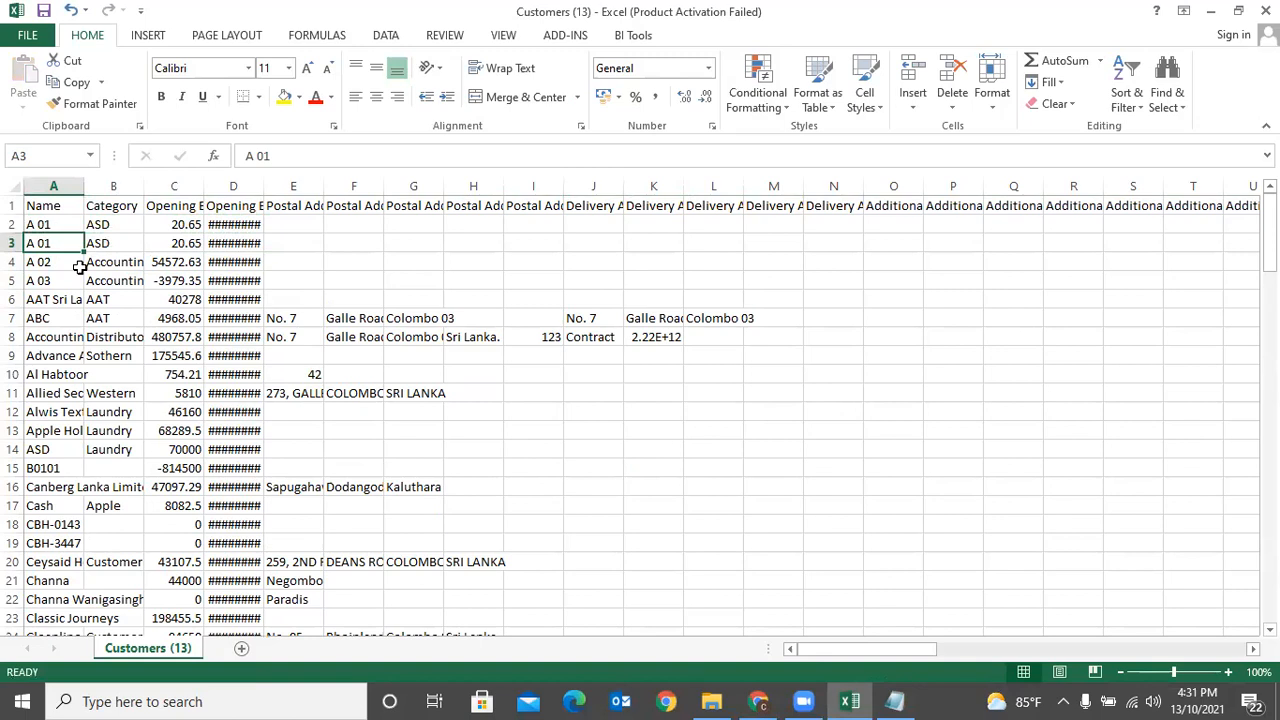
Highlight duplicate values in the Name column with Light Red Fill with Dark Red Text and widen the column slightly.
left_click(52, 185)
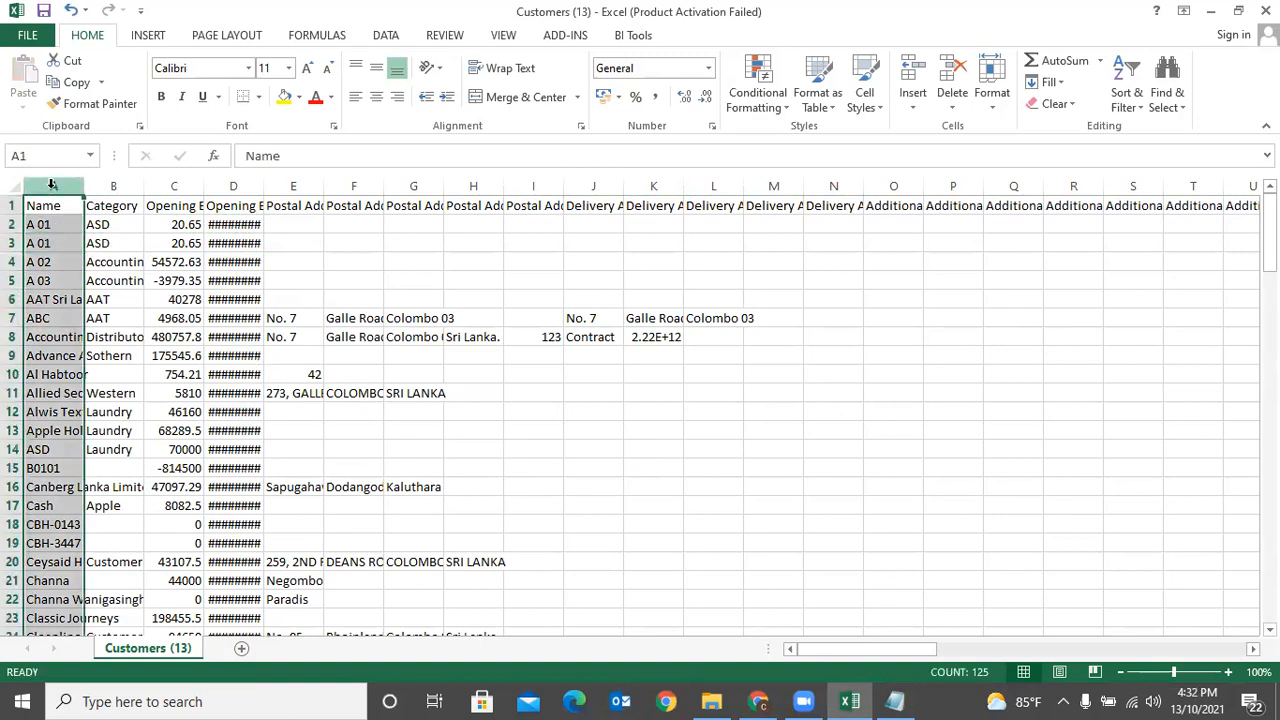
left_click(763, 107)
mouse_move(830, 137)
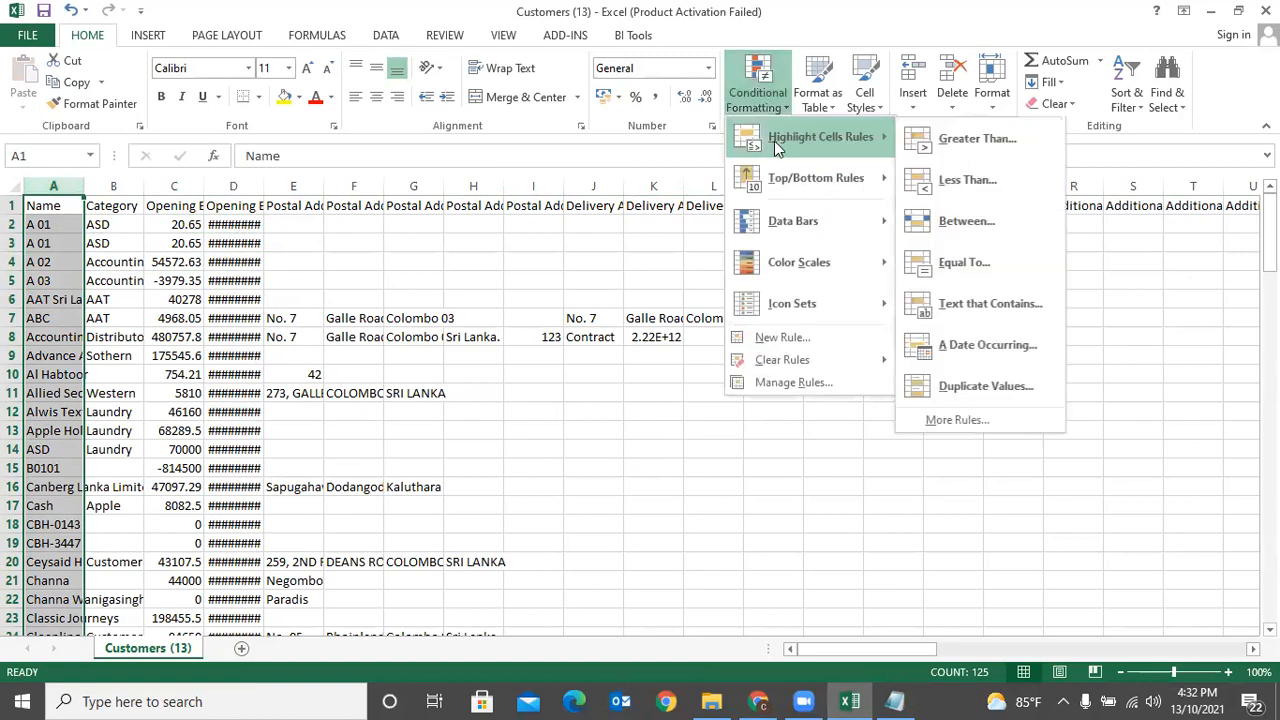
left_click(1014, 378)
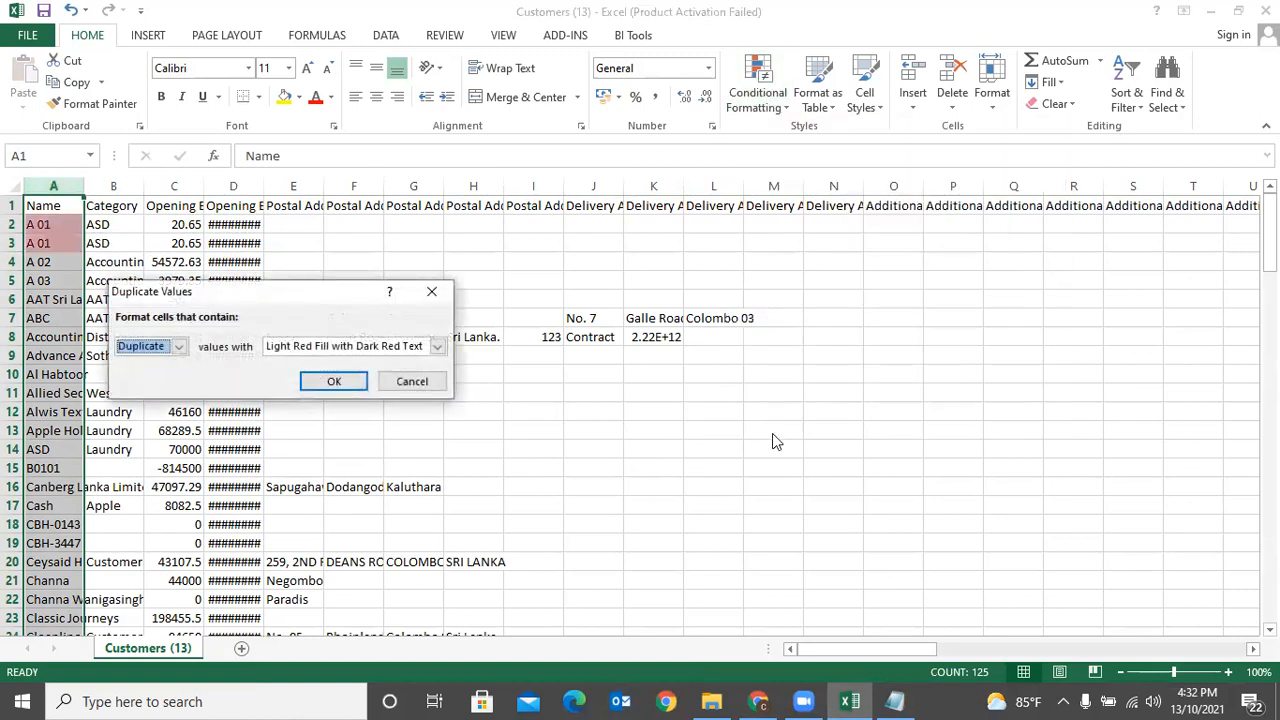
left_click(340, 384)
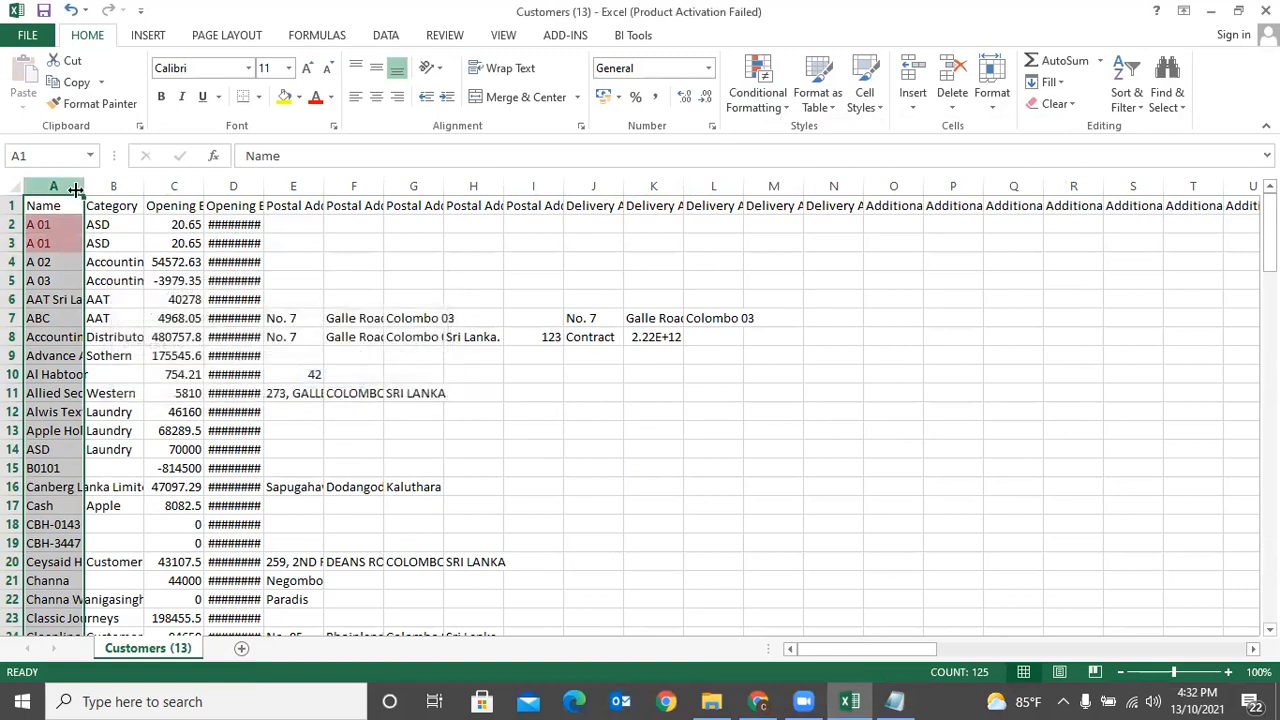
left_click_drag(81, 190, 96, 190)
left_click(472, 452)
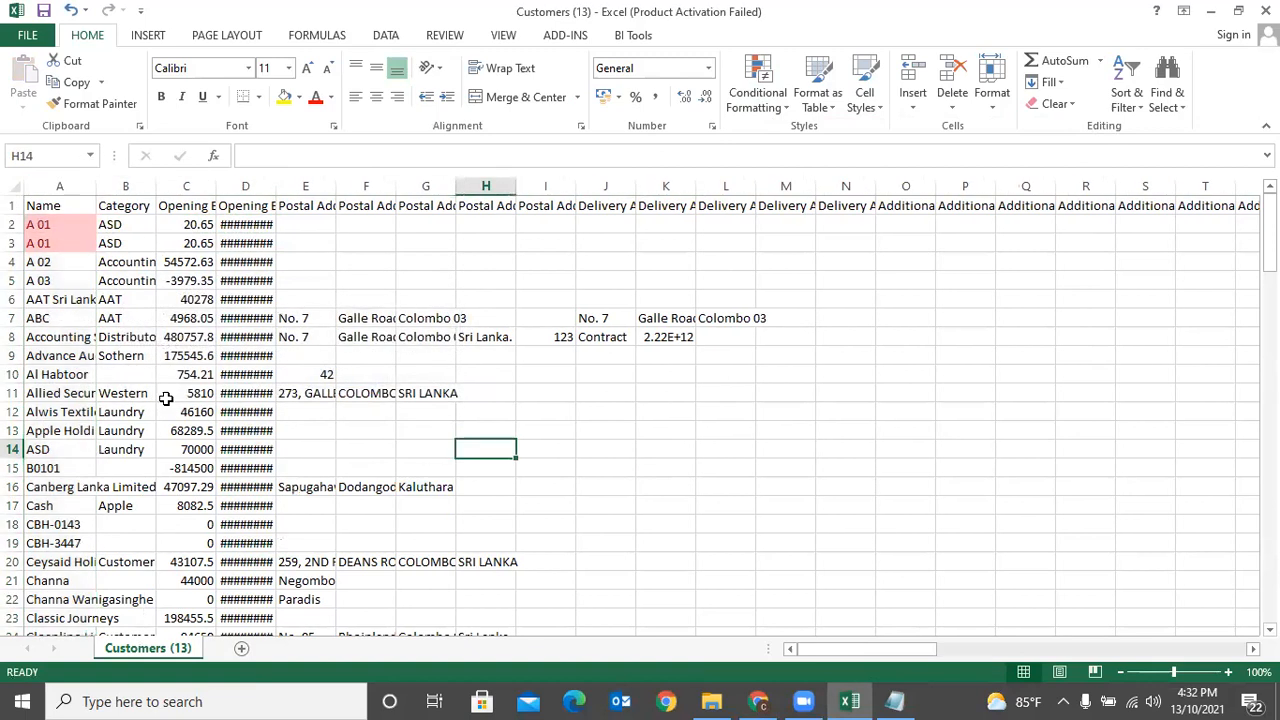
Check the copied A 01 name in row 3 and return to the CSV import page in Sage Accounting.
left_click(68, 243)
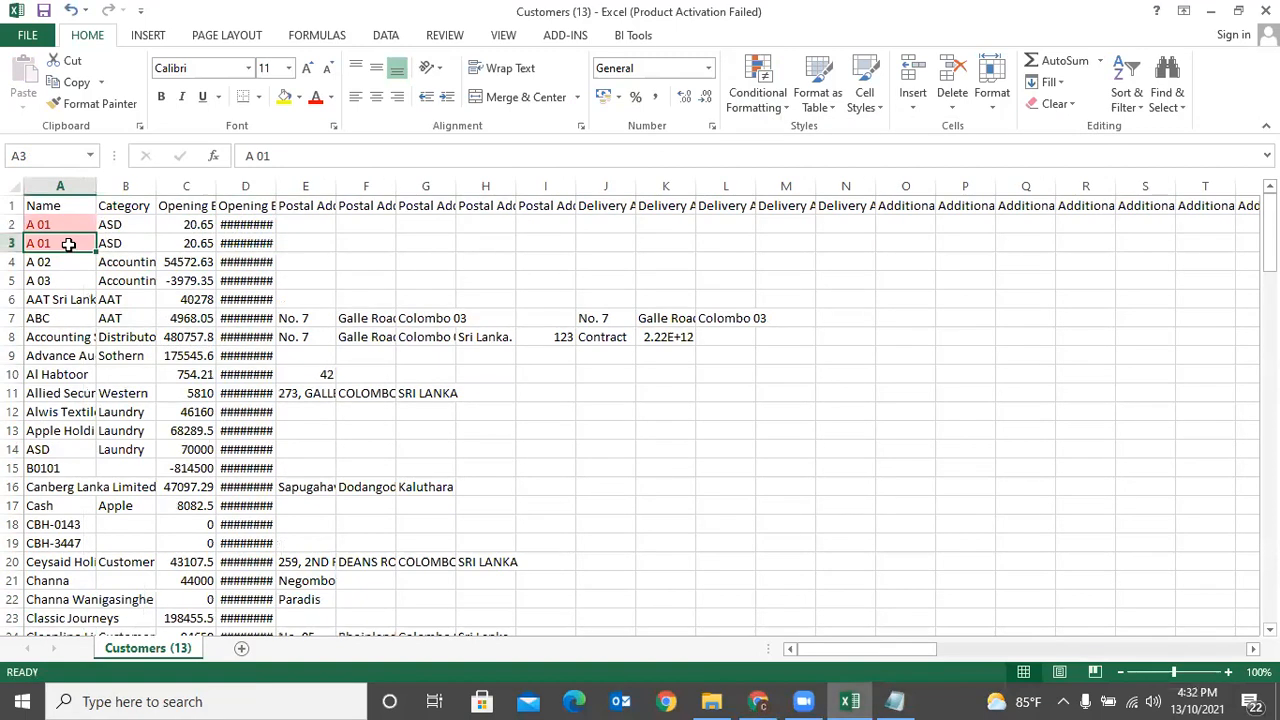
left_click(672, 449)
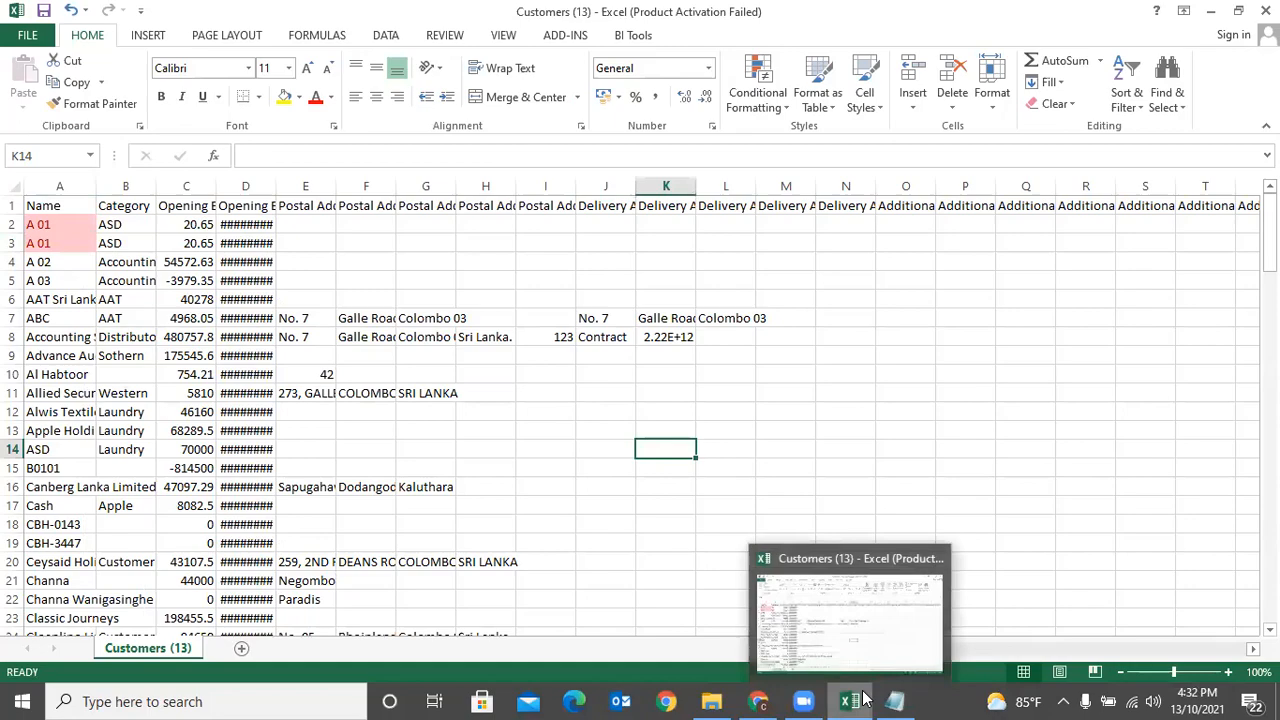
left_click(770, 697)
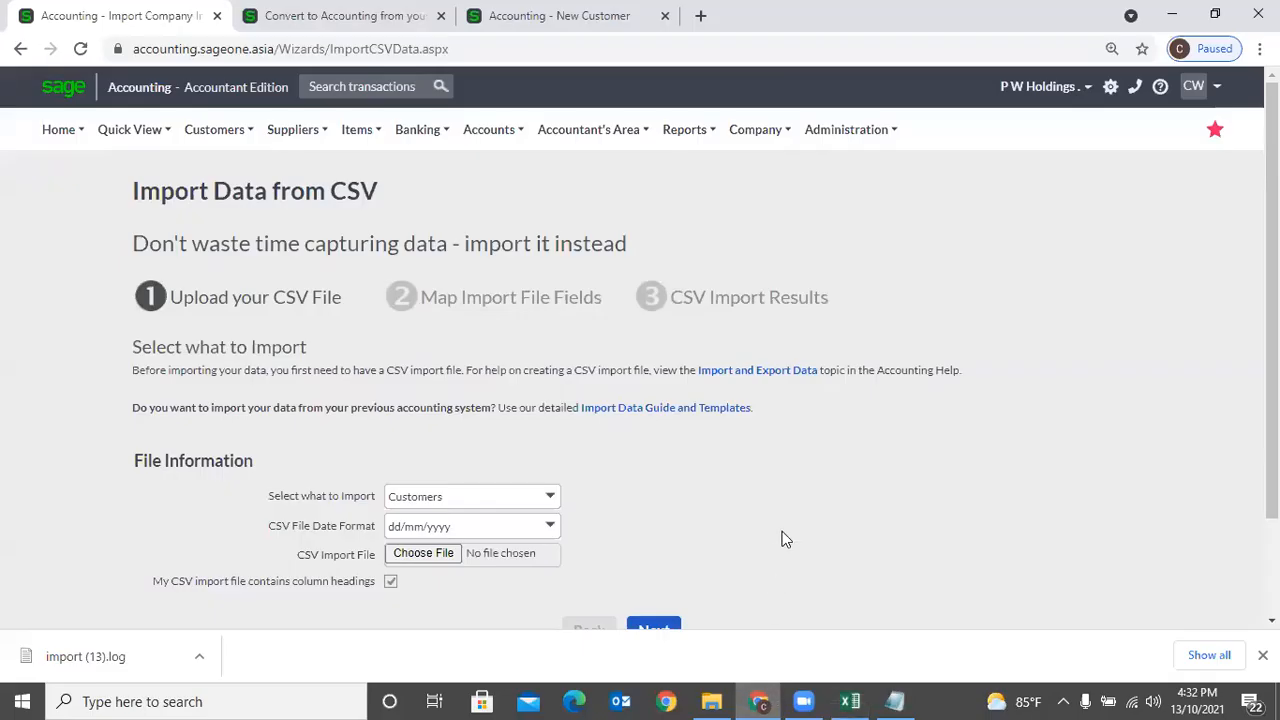
Look through the data types available for CSV import and open the CSV data export page.
left_click(550, 497)
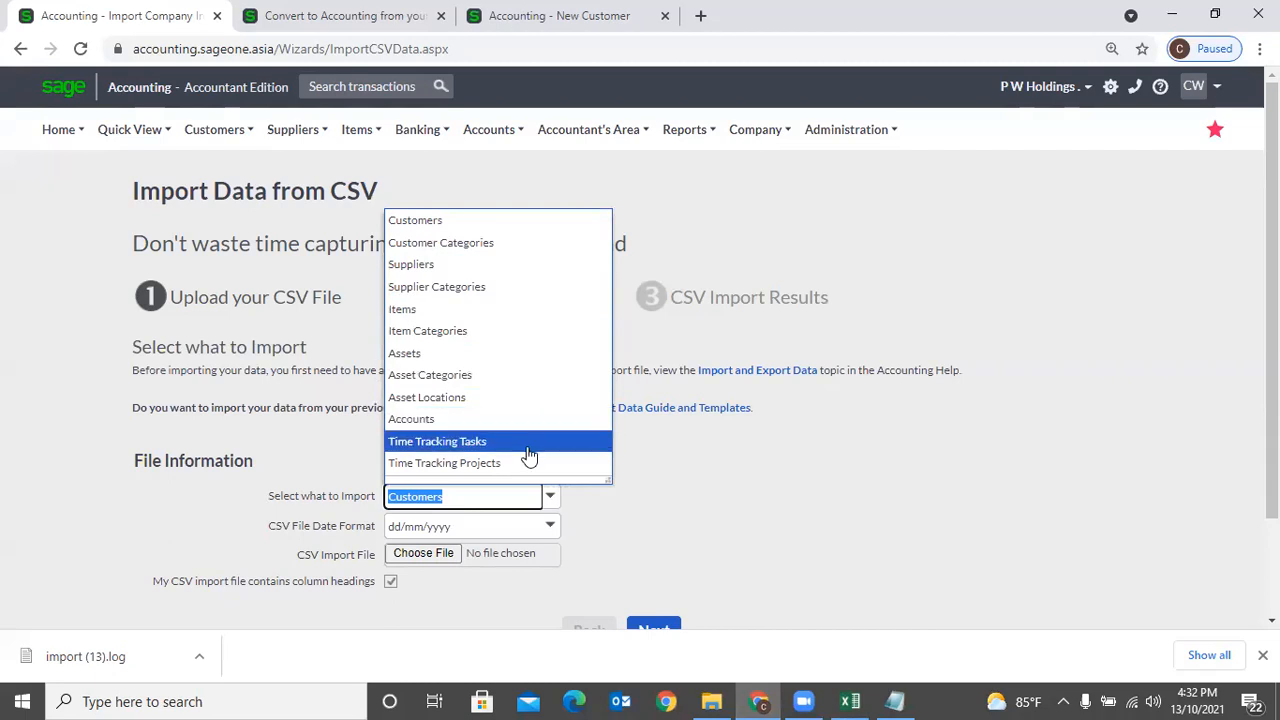
left_click(757, 494)
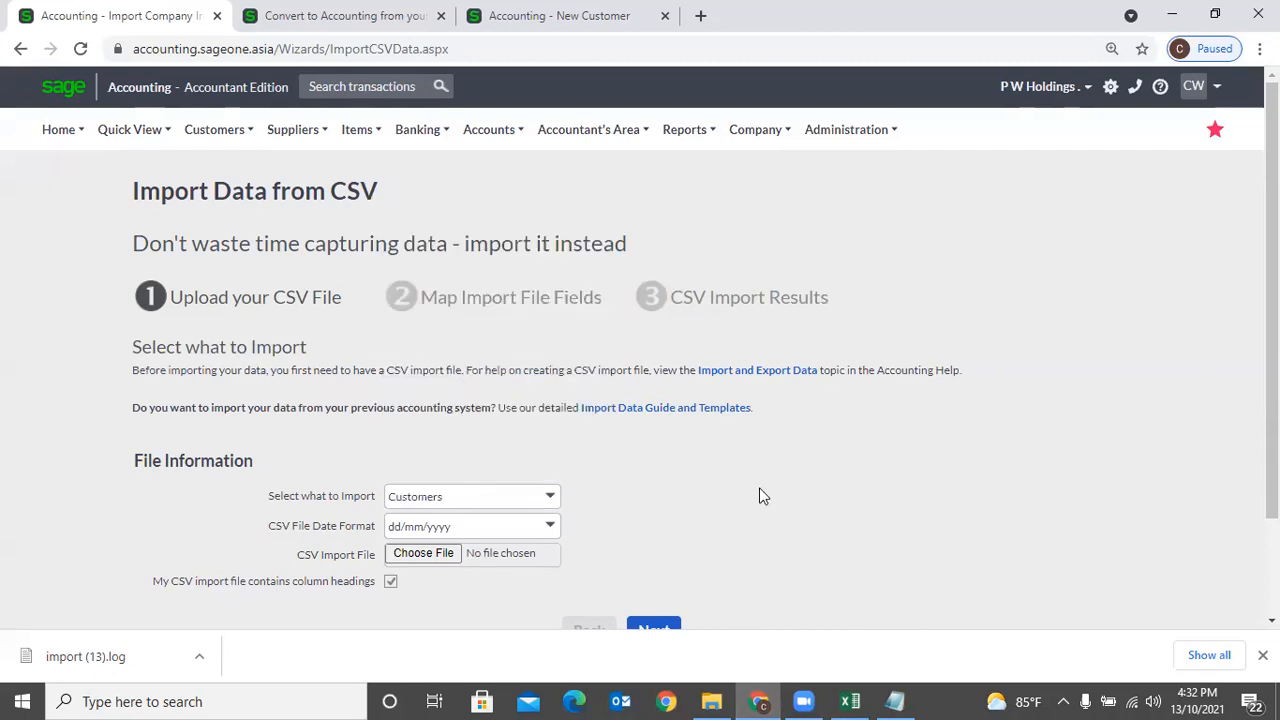
scroll(760, 495, "down", 1)
scroll(760, 495, "up", 1)
left_click(752, 132)
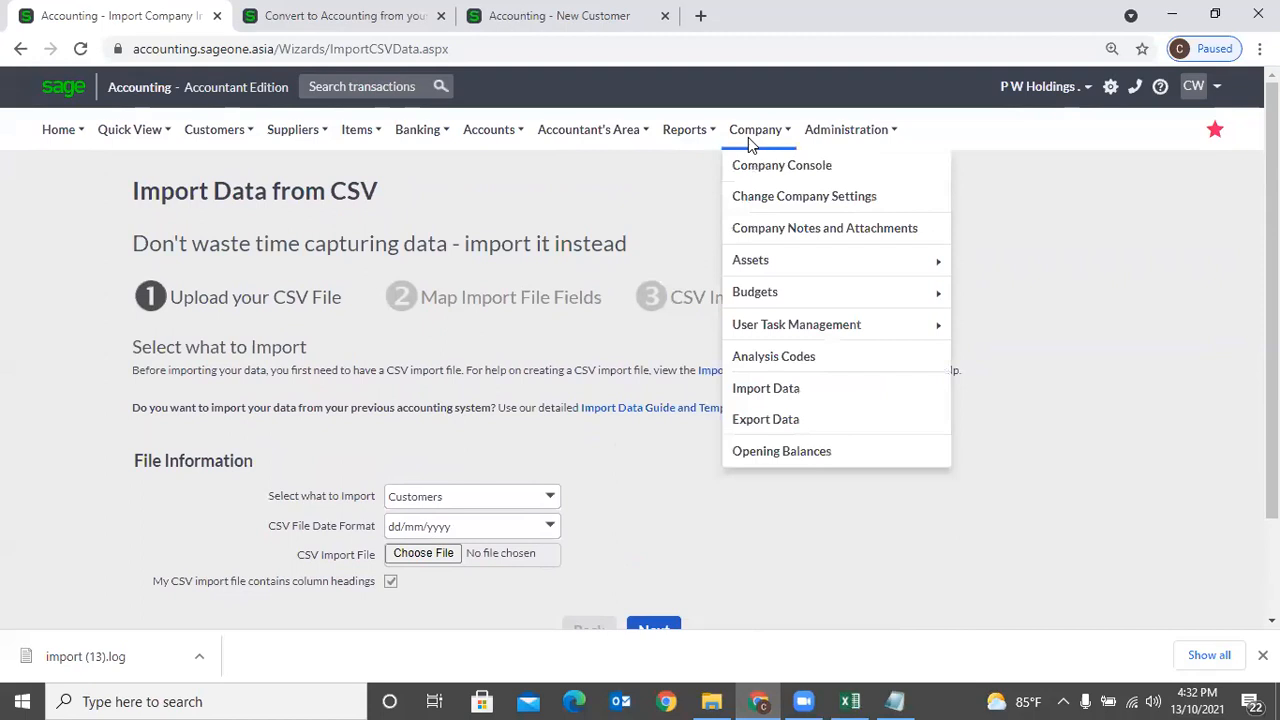
left_click(765, 421)
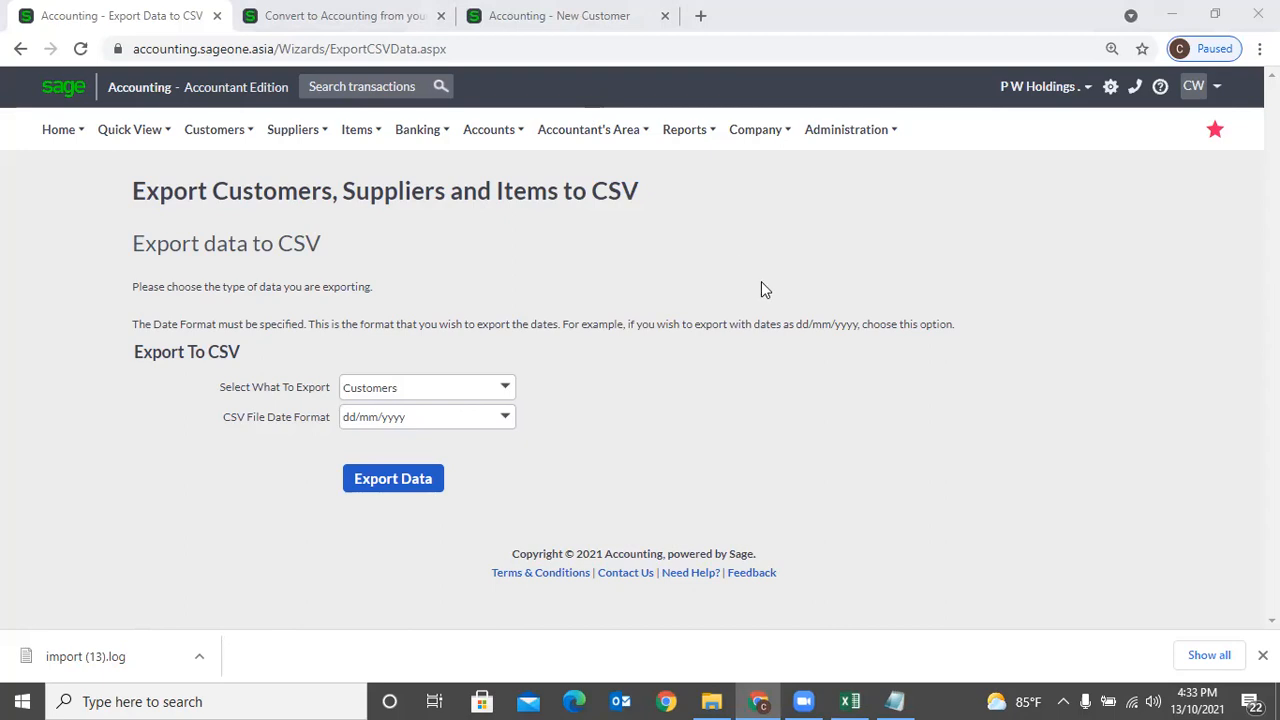
Open the company's Opening Balances page and dismiss the browser's downloads bar.
left_click(755, 129)
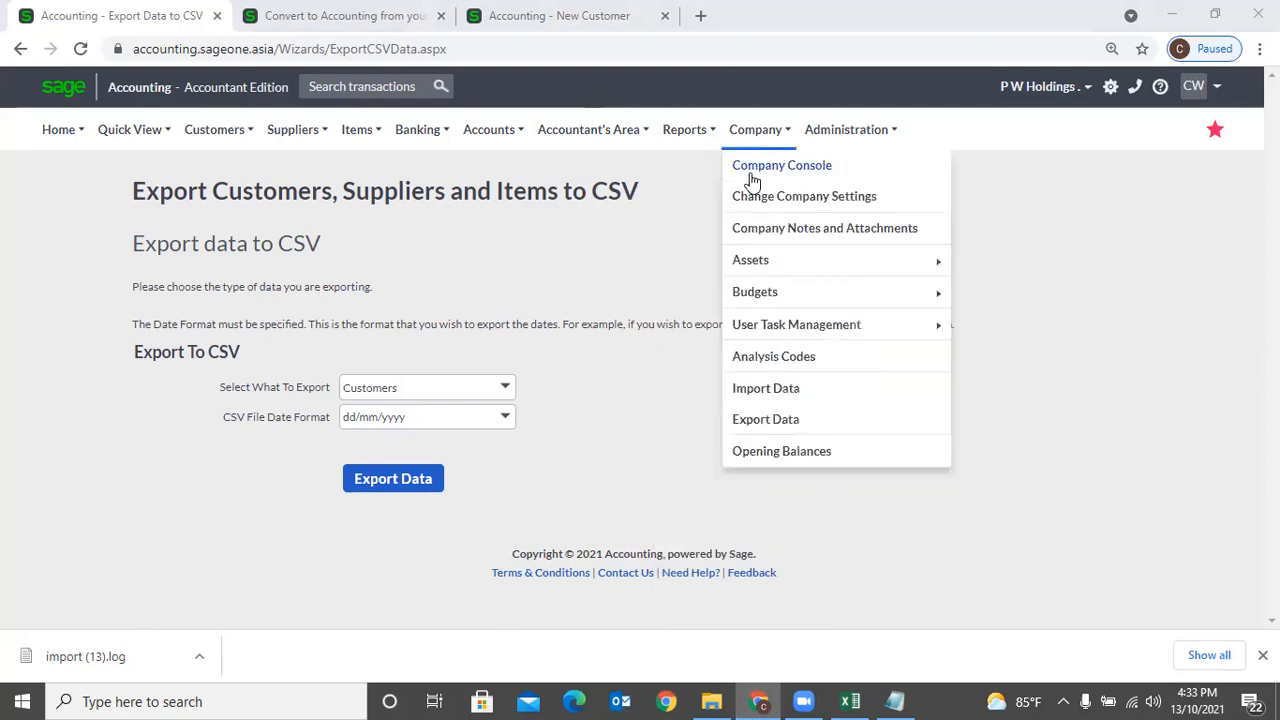
left_click(766, 463)
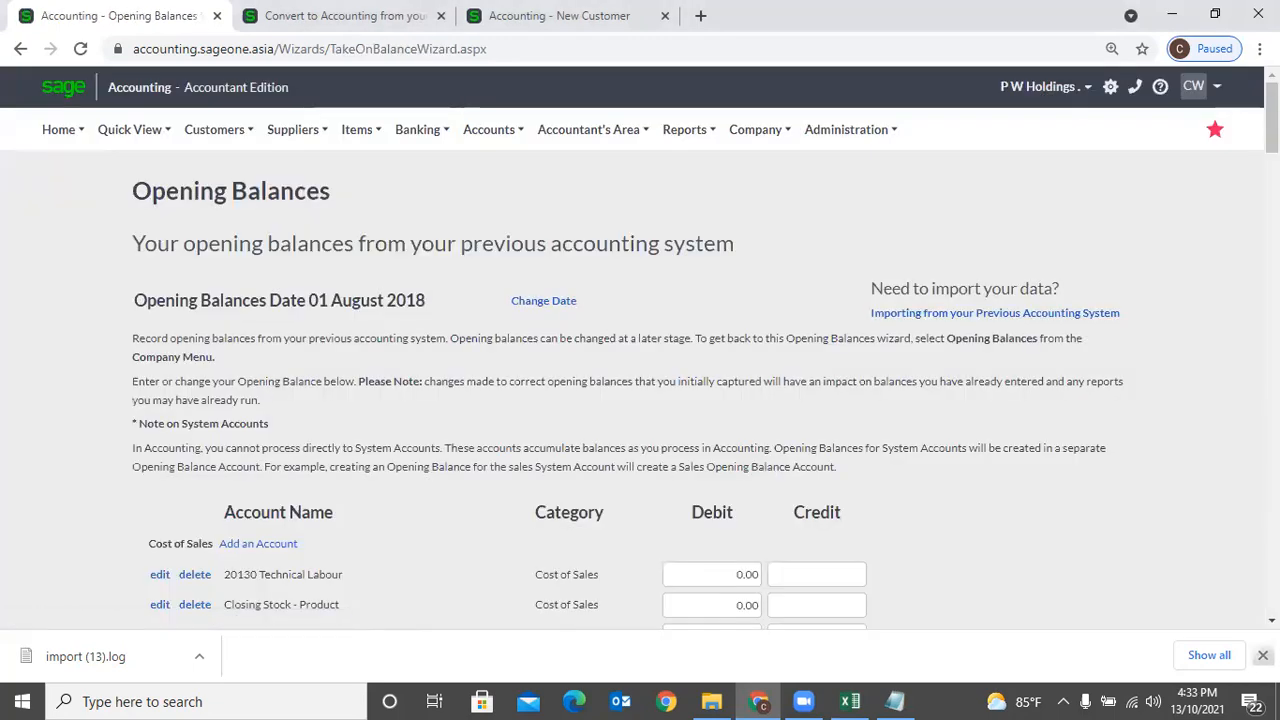
left_click(1262, 655)
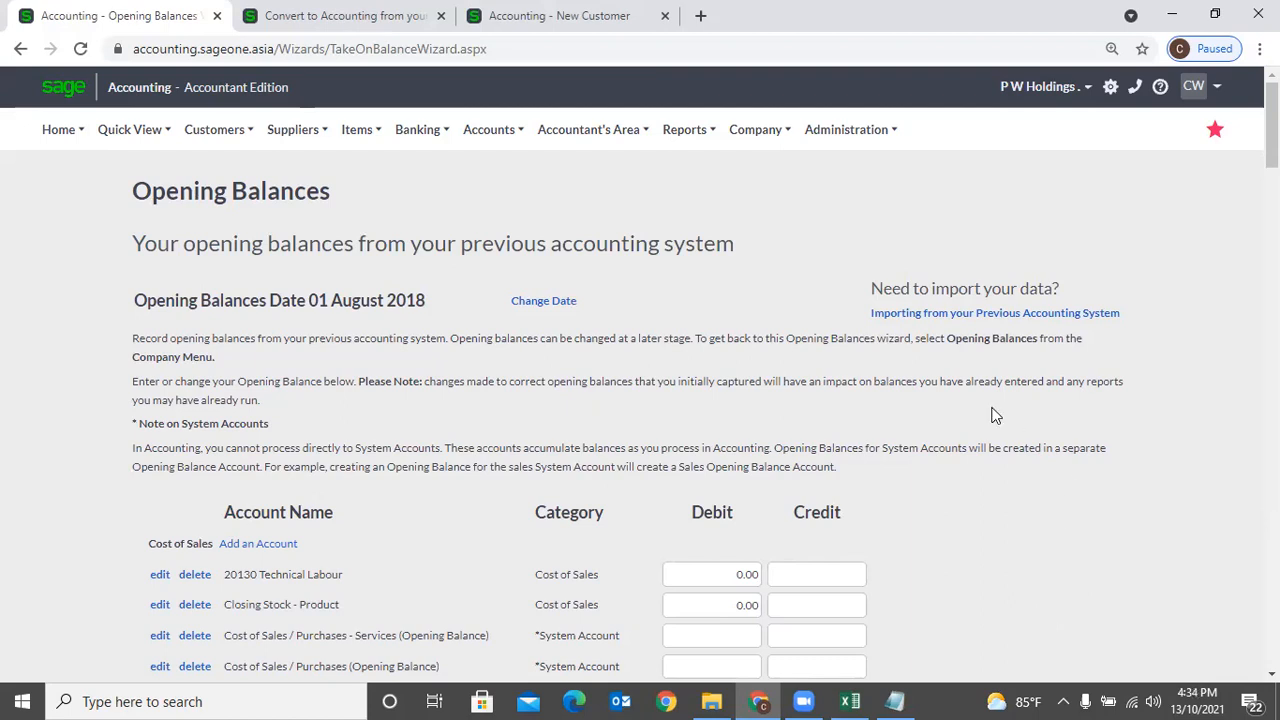
View the options for changing the opening balances date and close them without saving.
left_click(755, 129)
left_click(548, 303)
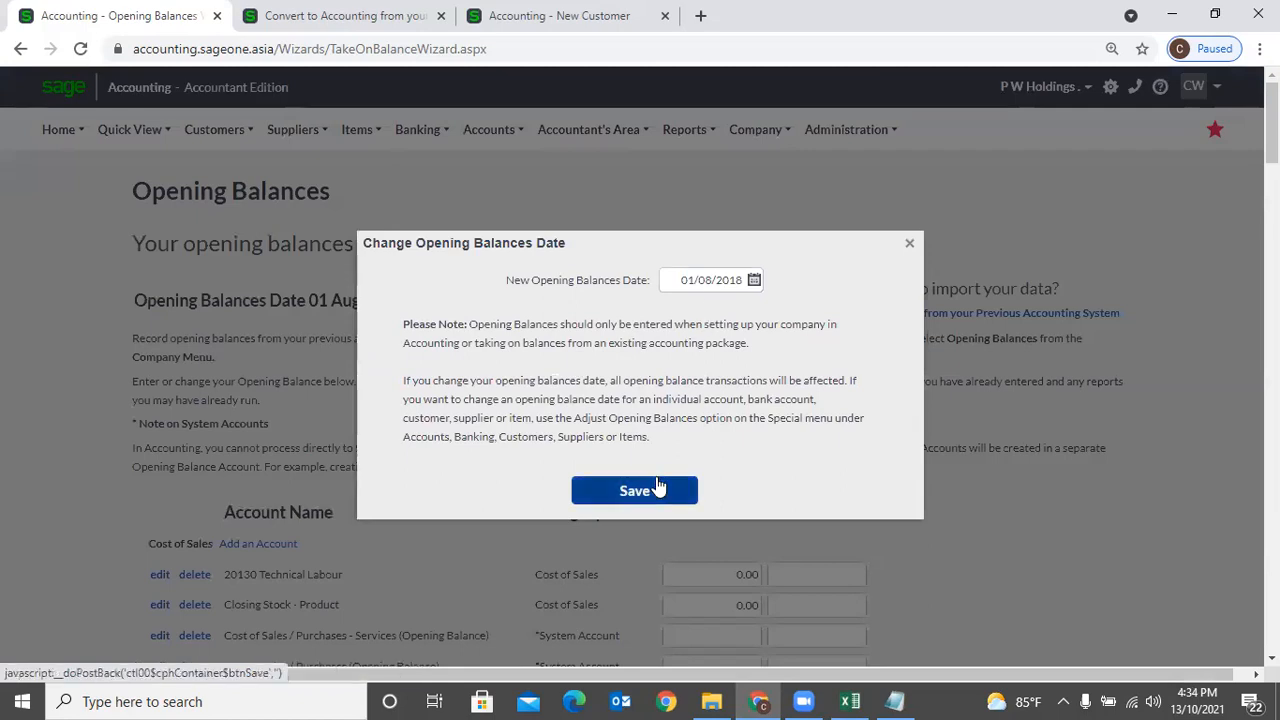
left_click(910, 244)
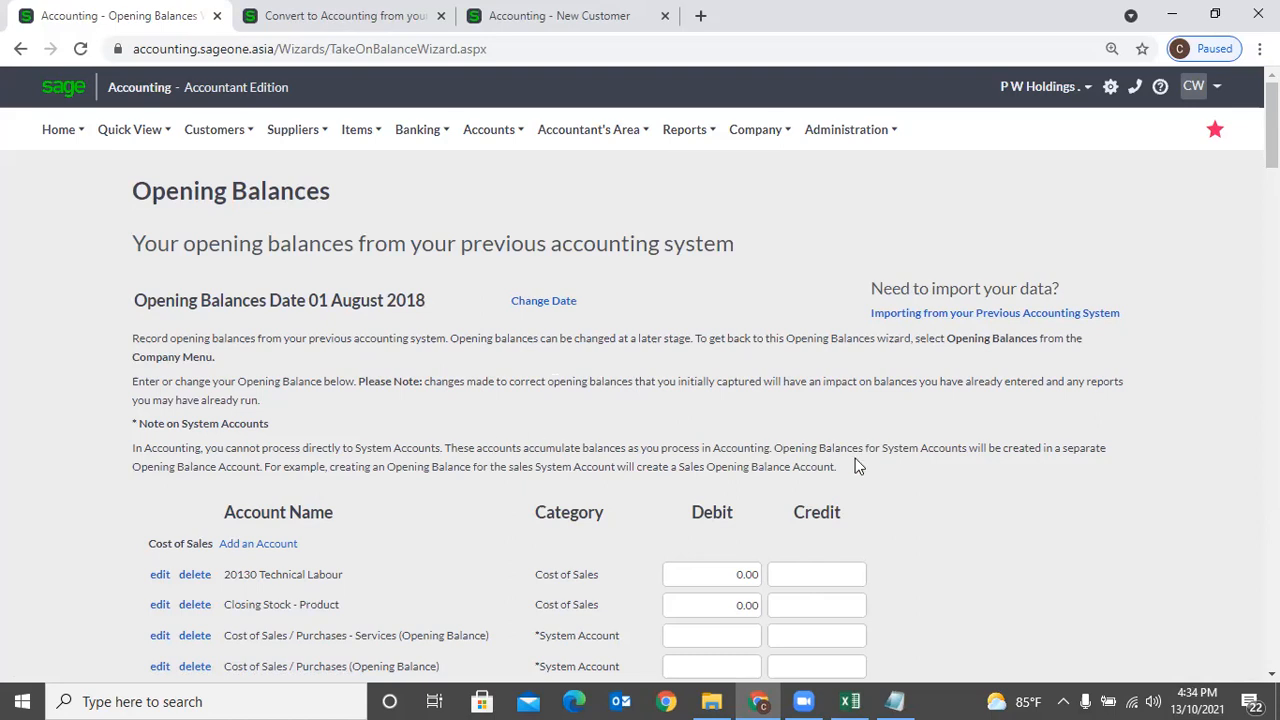
Examine the debit and credit opening balances across all account categories, down to the subtotals and the difference between them.
scroll(855, 466, "down", 4)
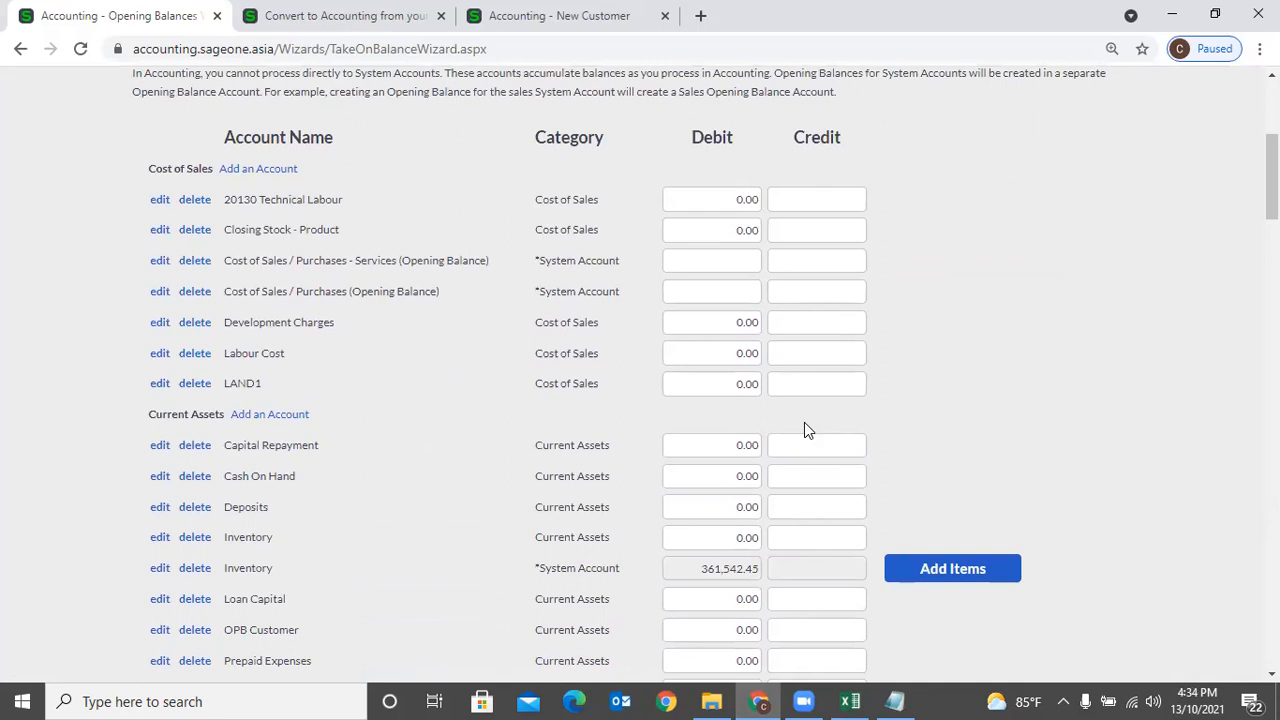
scroll(794, 444, "down", 1)
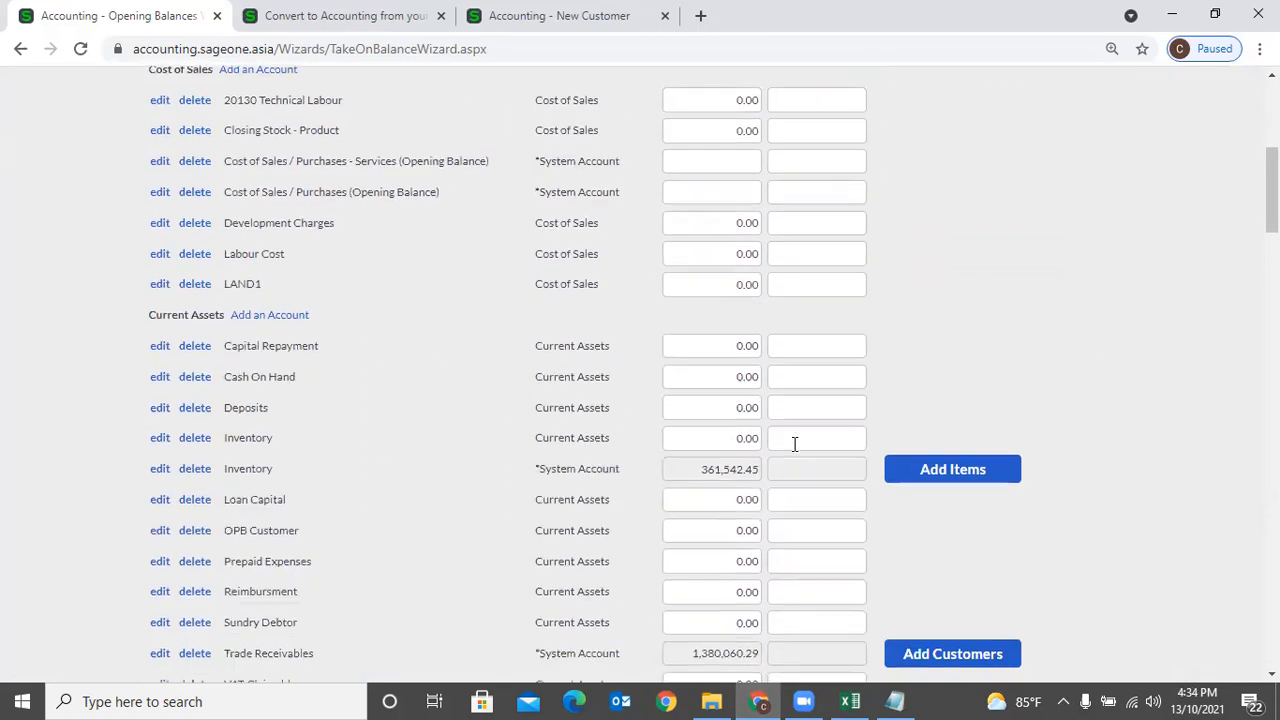
scroll(794, 443, "down", 2)
scroll(794, 443, "up", 4)
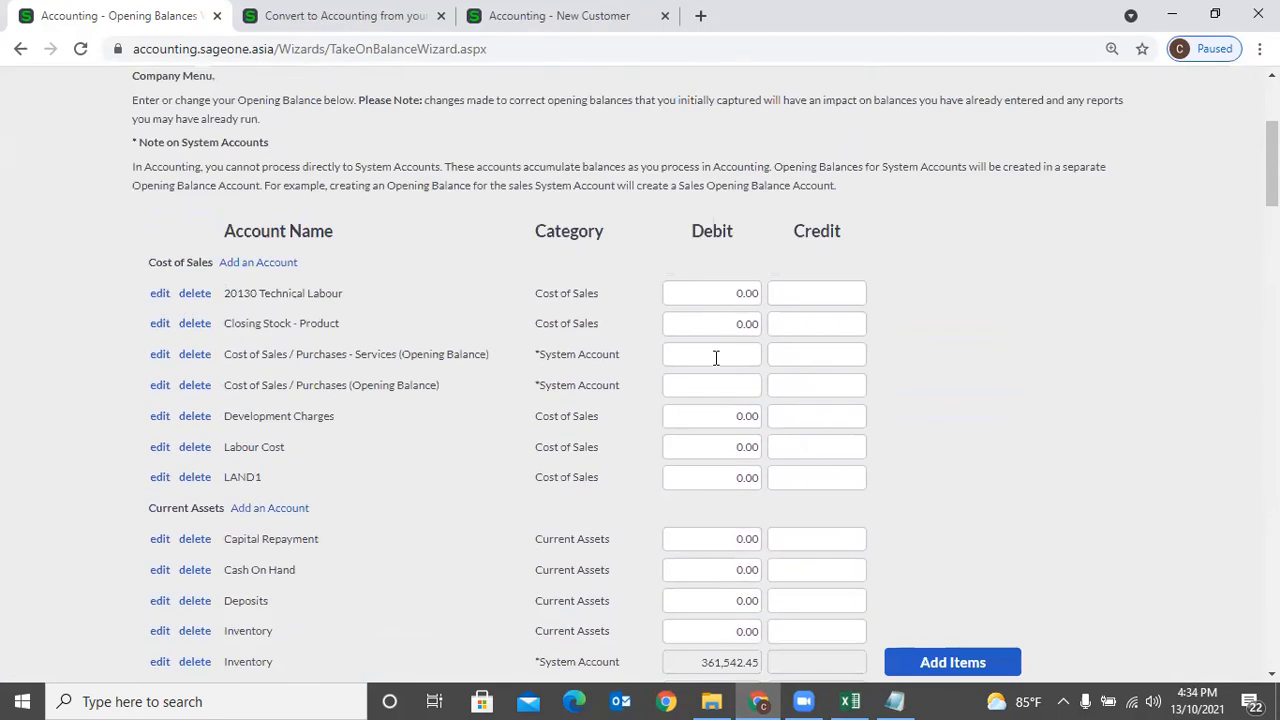
scroll(804, 512, "down", 2)
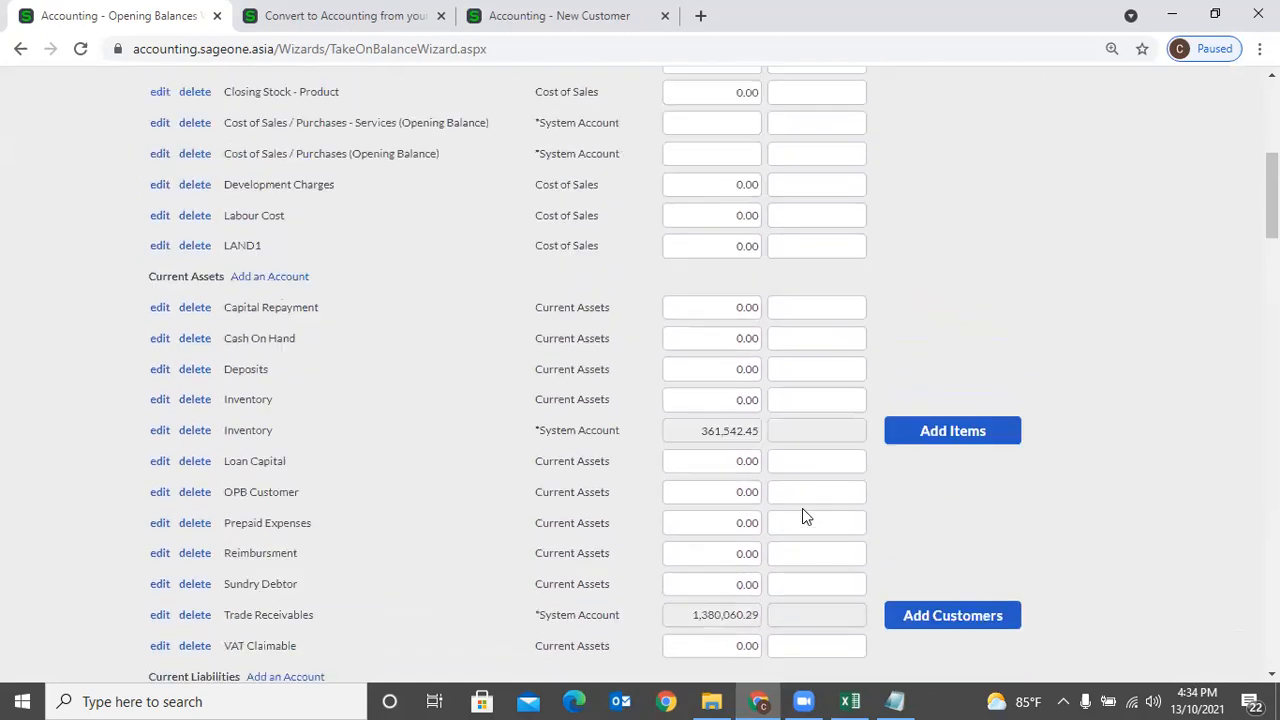
scroll(806, 516, "down", 17)
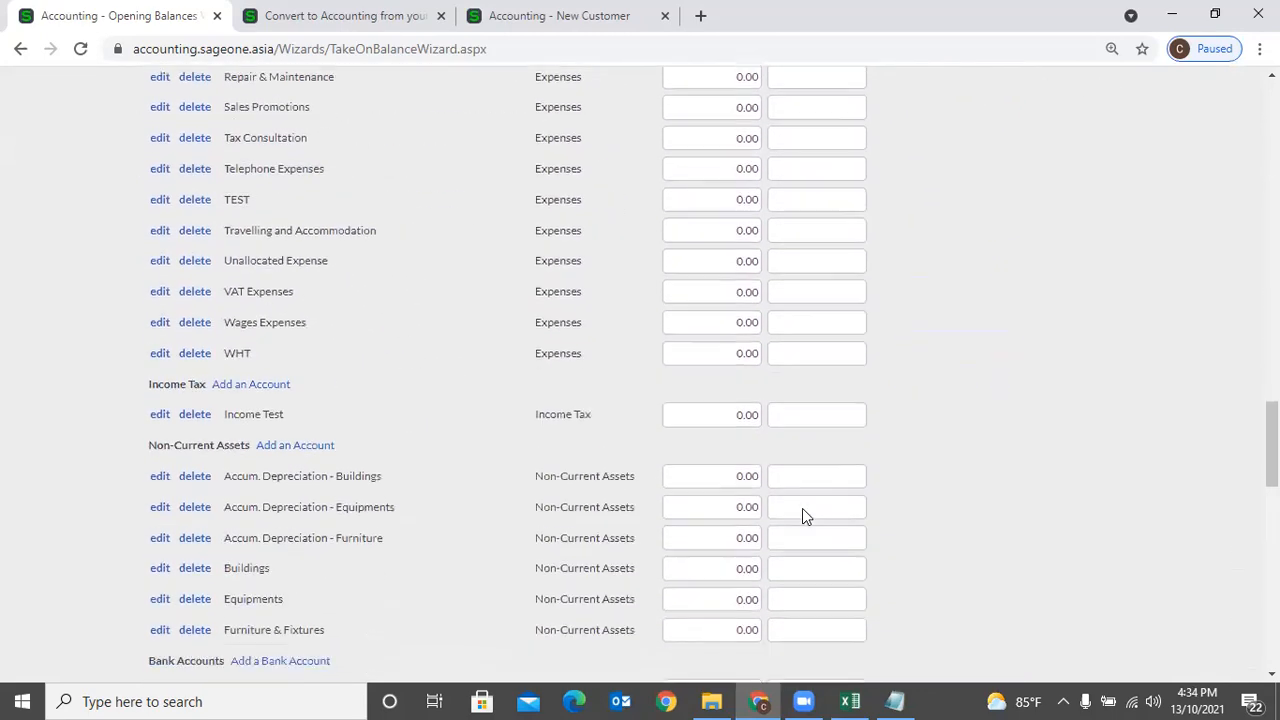
scroll(802, 510, "down", 9)
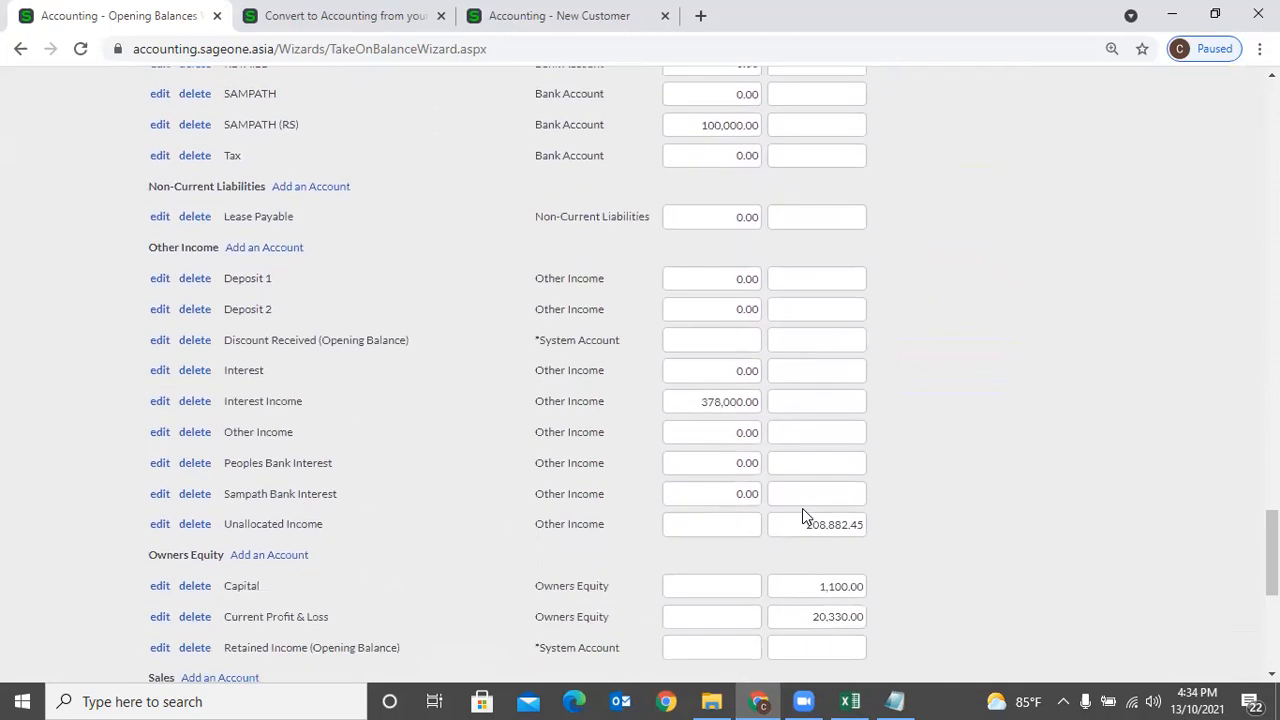
scroll(802, 516, "down", 5)
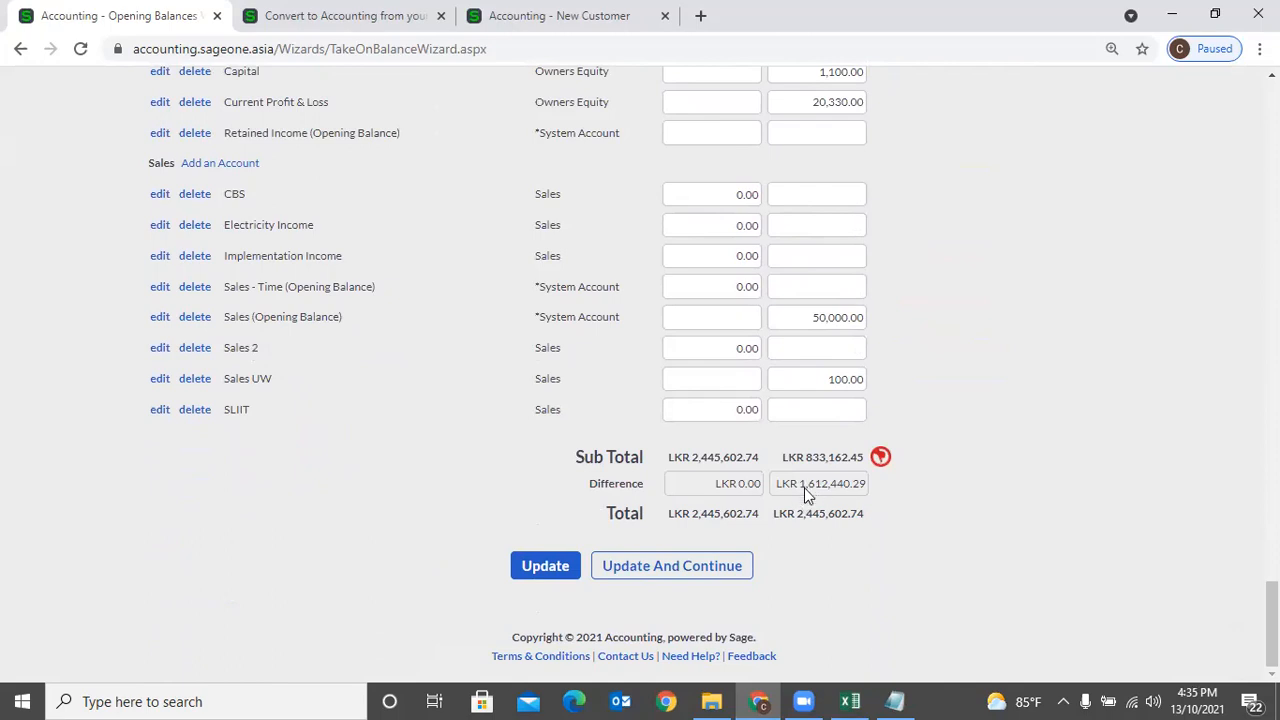
scroll(804, 487, "up", 1)
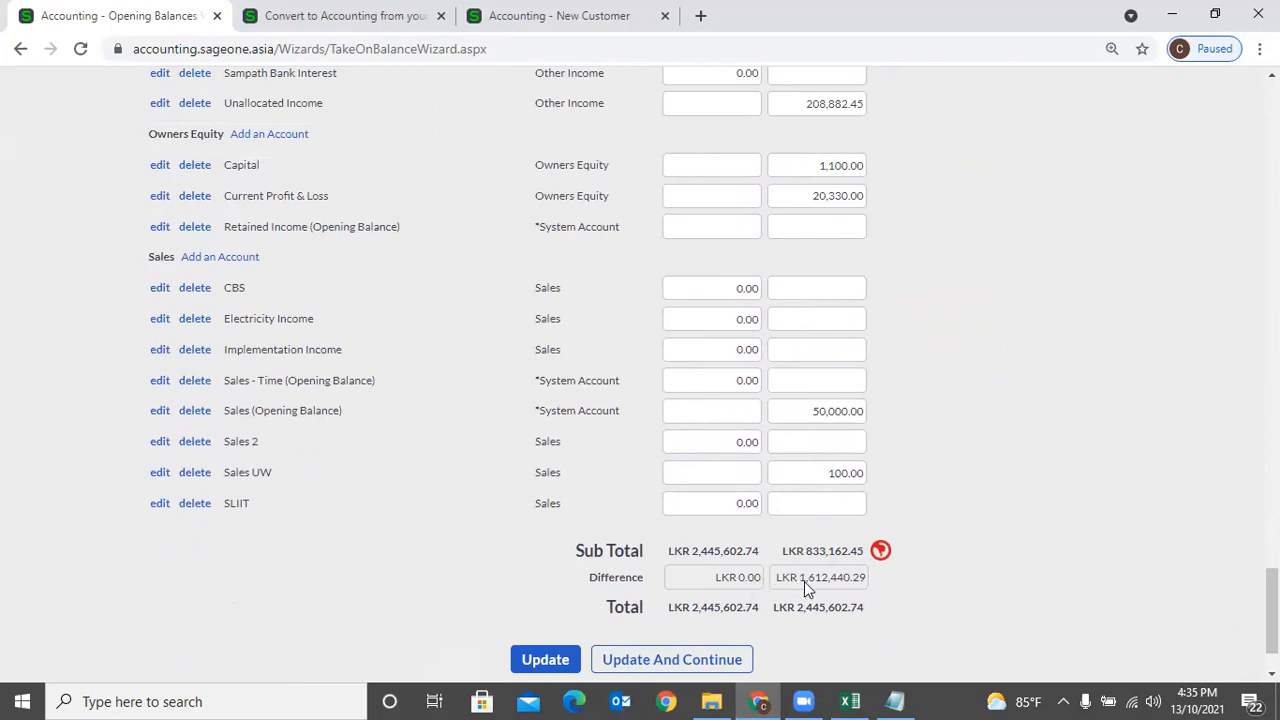
Enter 1,612,440.29 as the credit opening balance of Retained Income (Opening Balance).
left_click(800, 228)
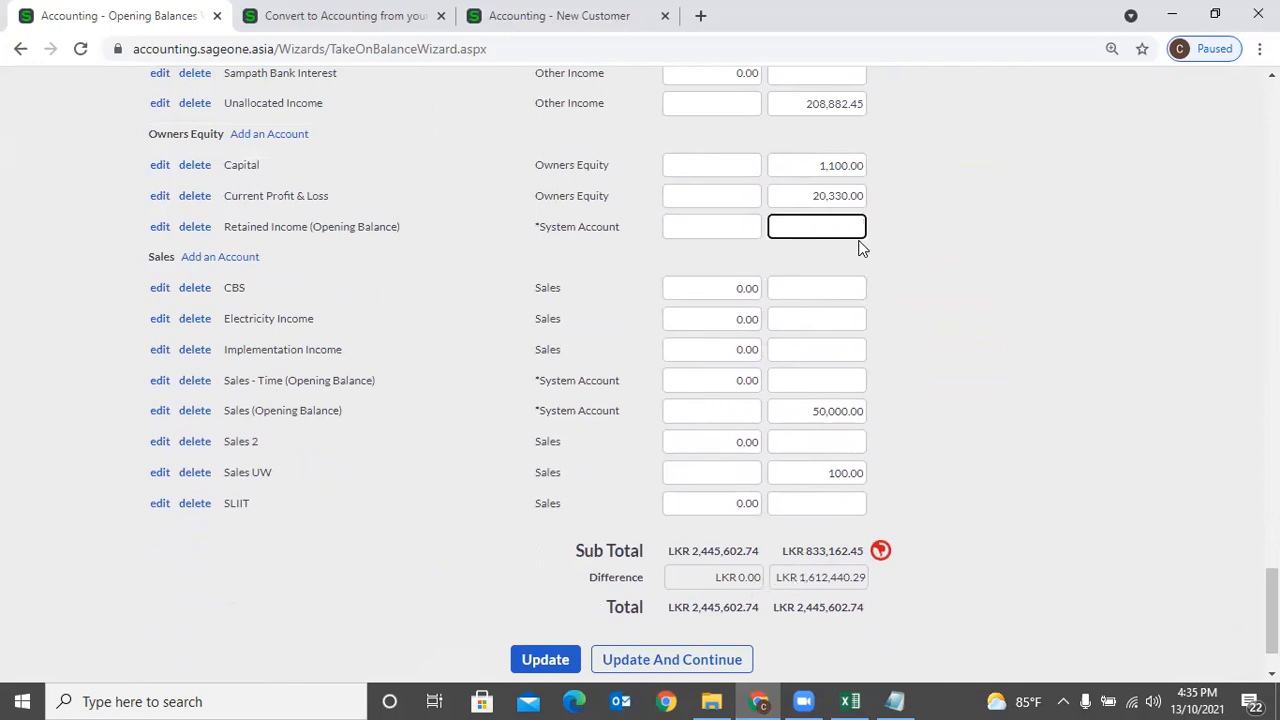
type("1612440.29")
left_click(1162, 304)
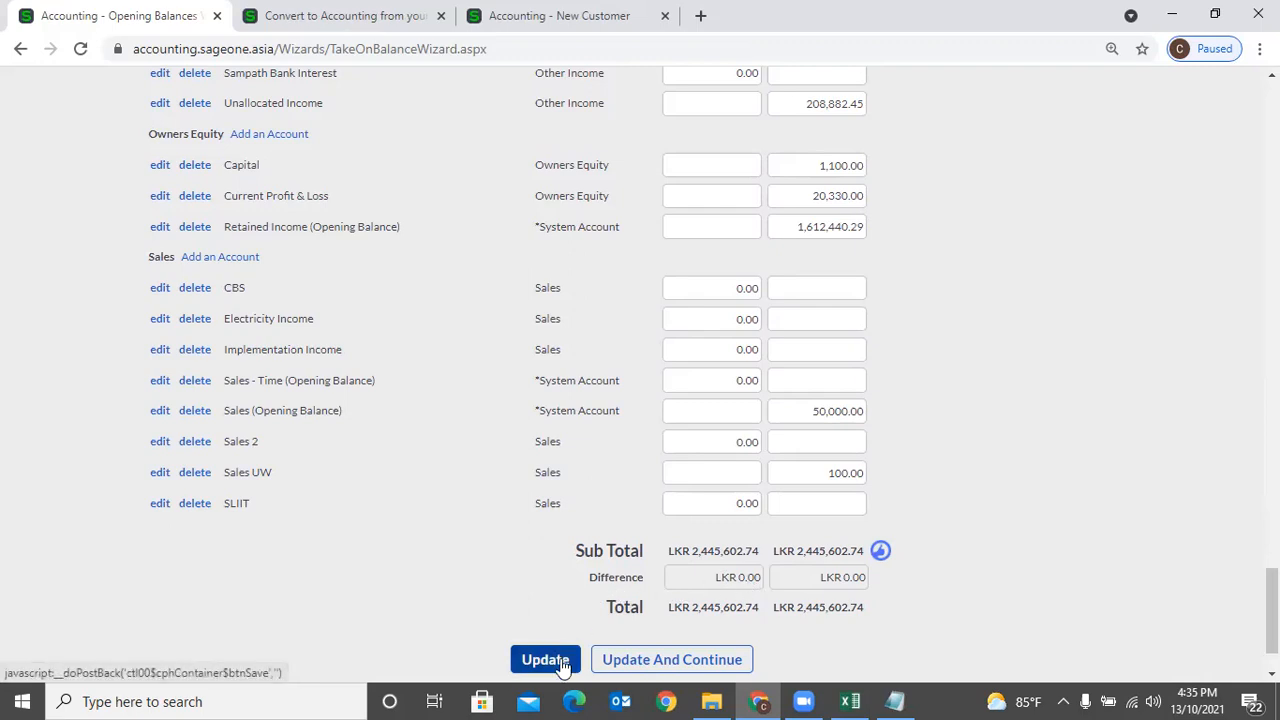
Clear the credit amount of Retained Income (Opening Balance) to 0.00.
left_click(806, 229)
key("BackSpace")
left_click(1014, 342)
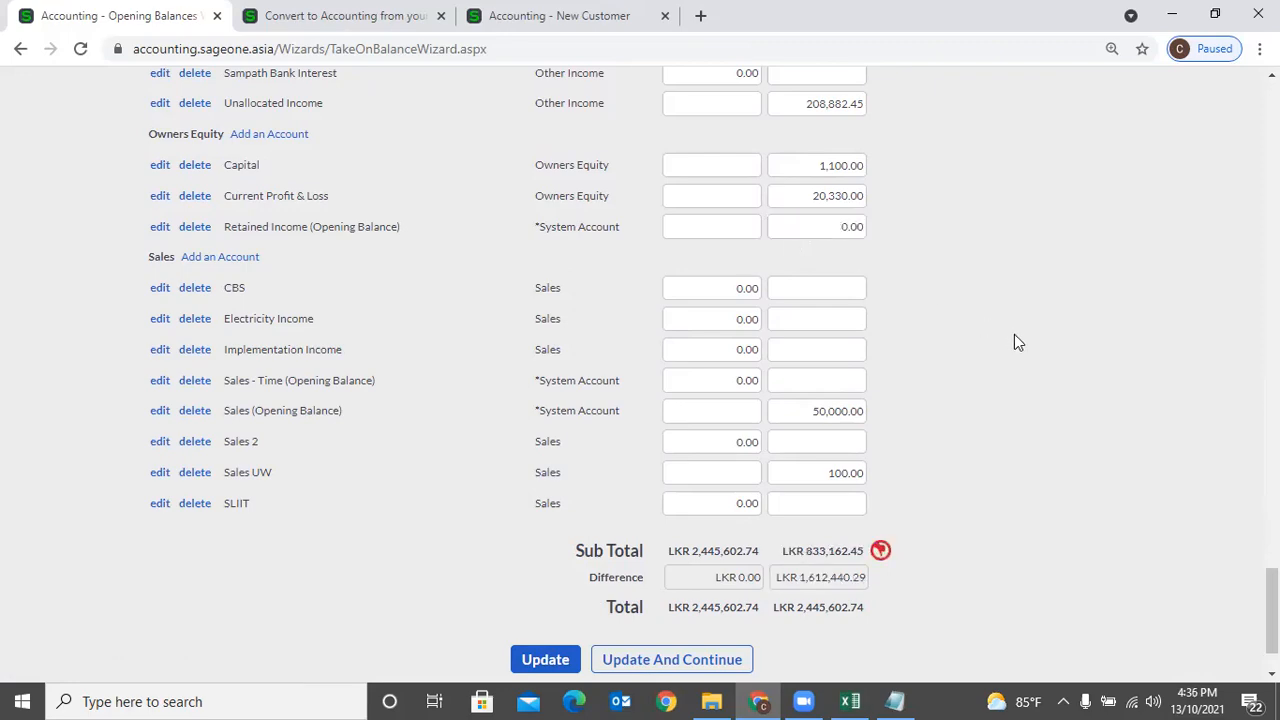
scroll(1014, 344, "up", 15)
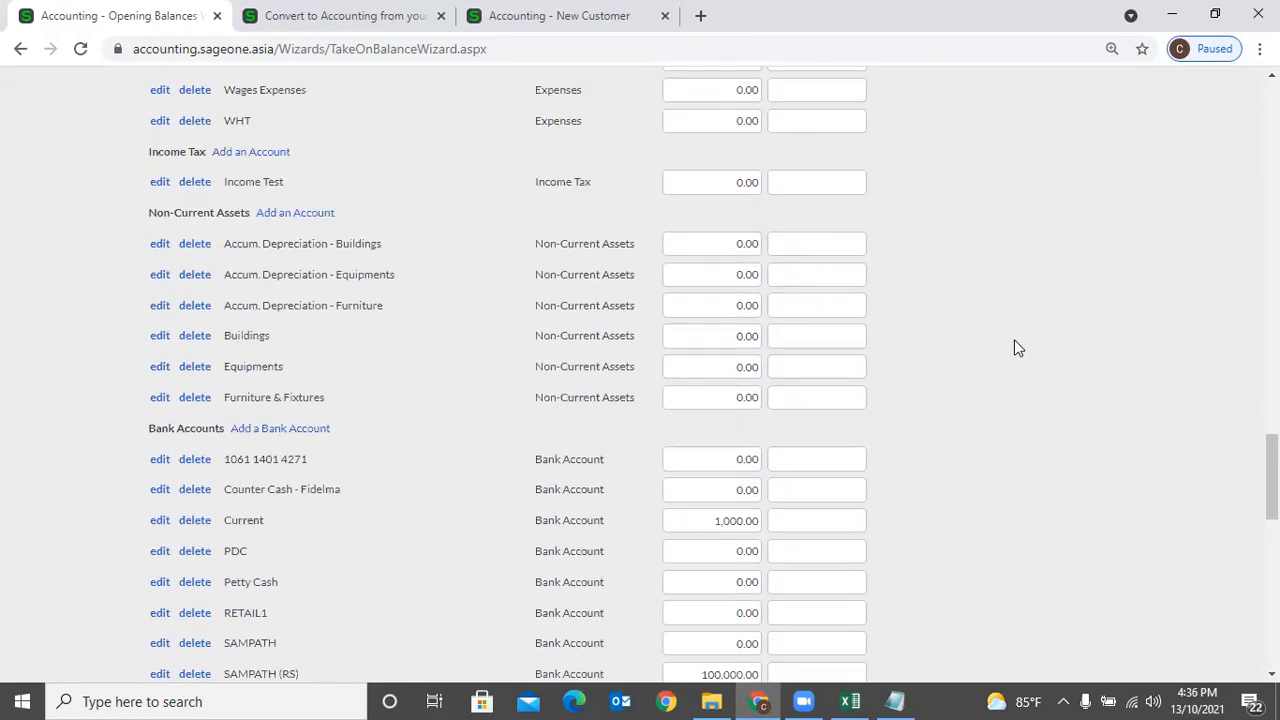
scroll(1243, 157, "up", 15)
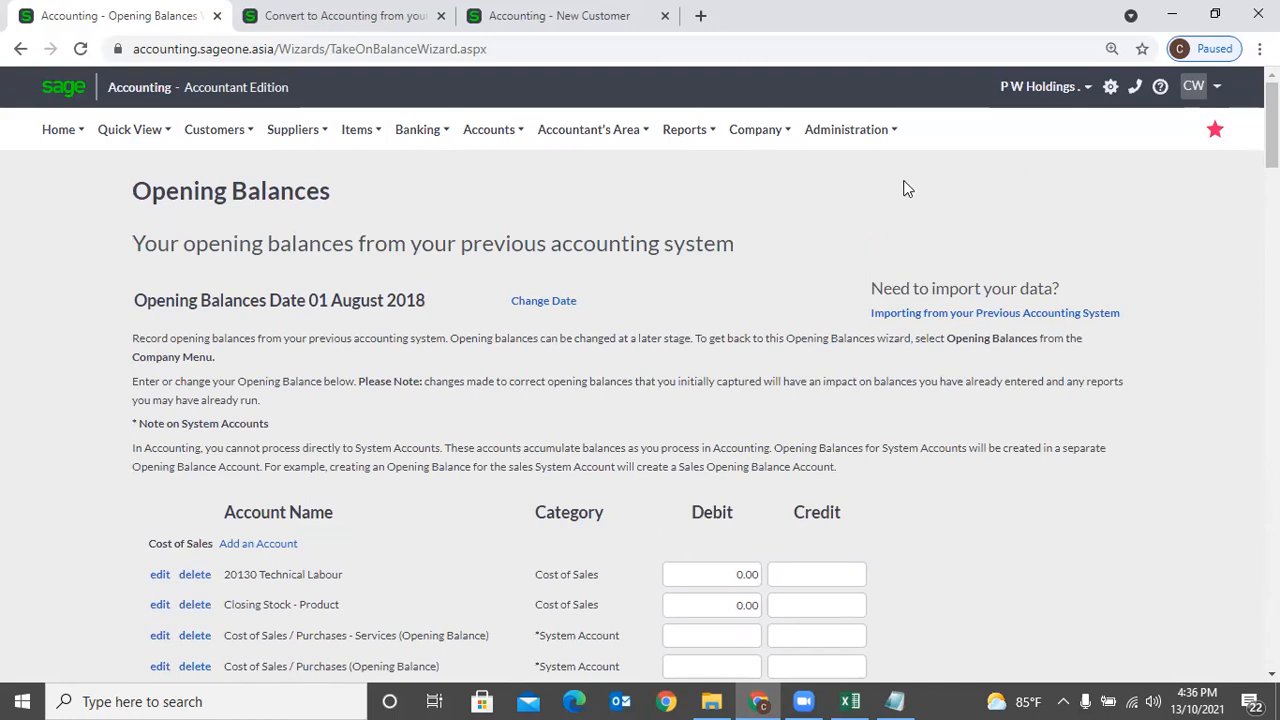
left_click(735, 134)
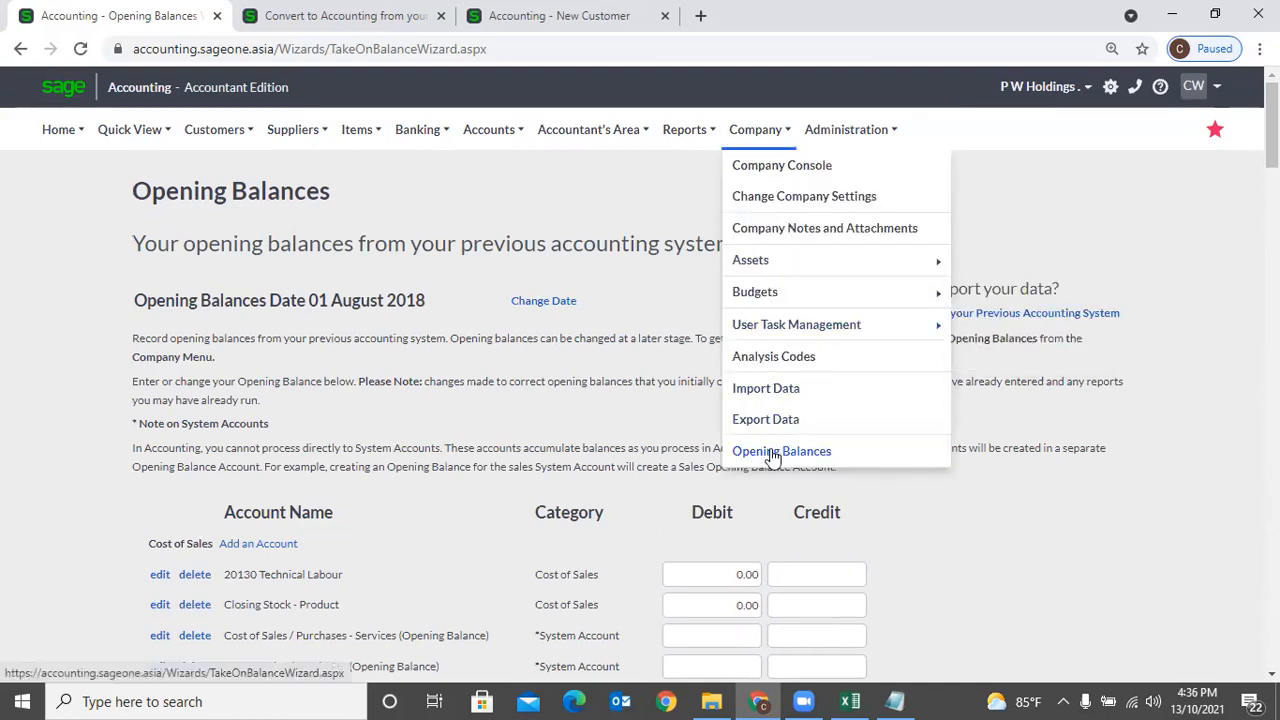
left_click(850, 130)
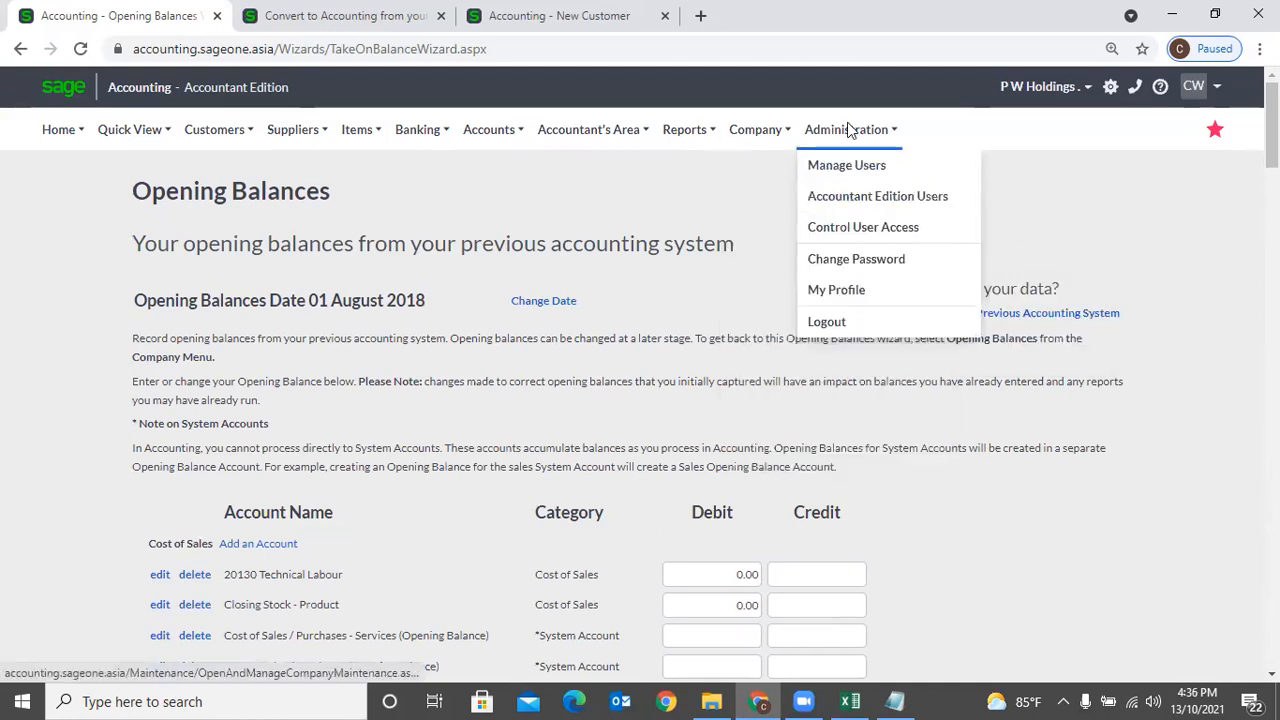
left_click(757, 132)
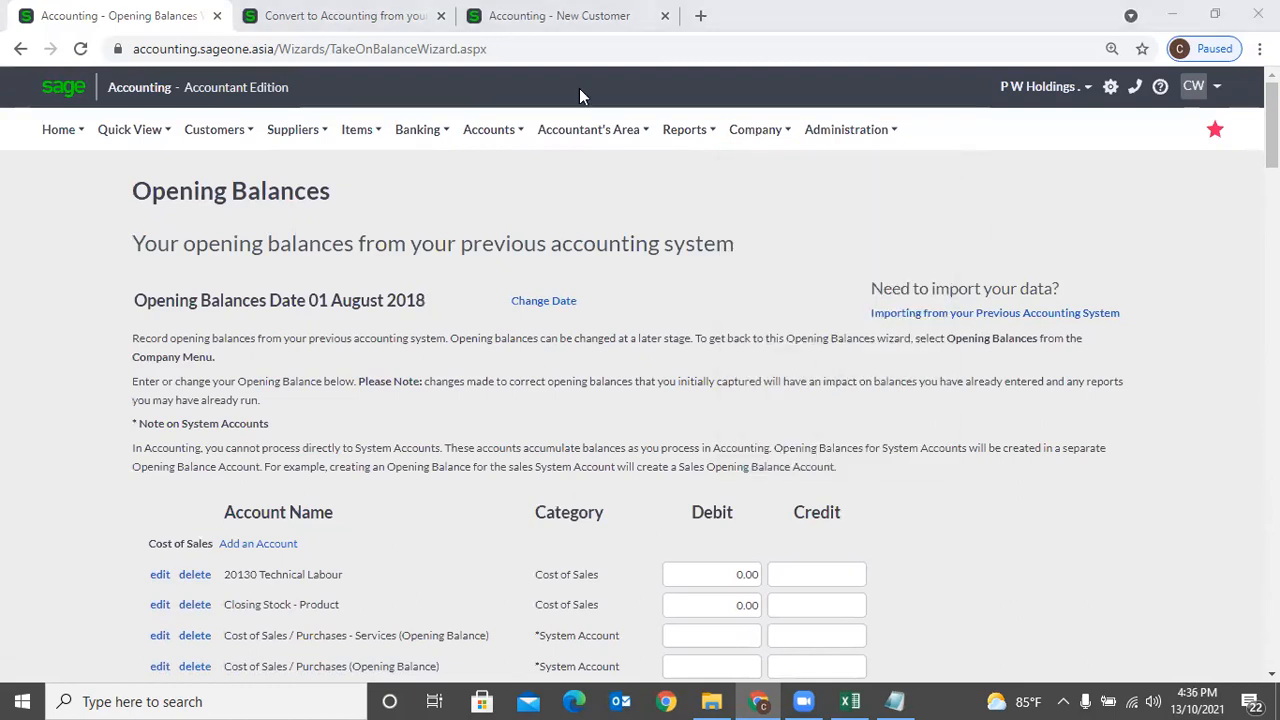
left_click(846, 130)
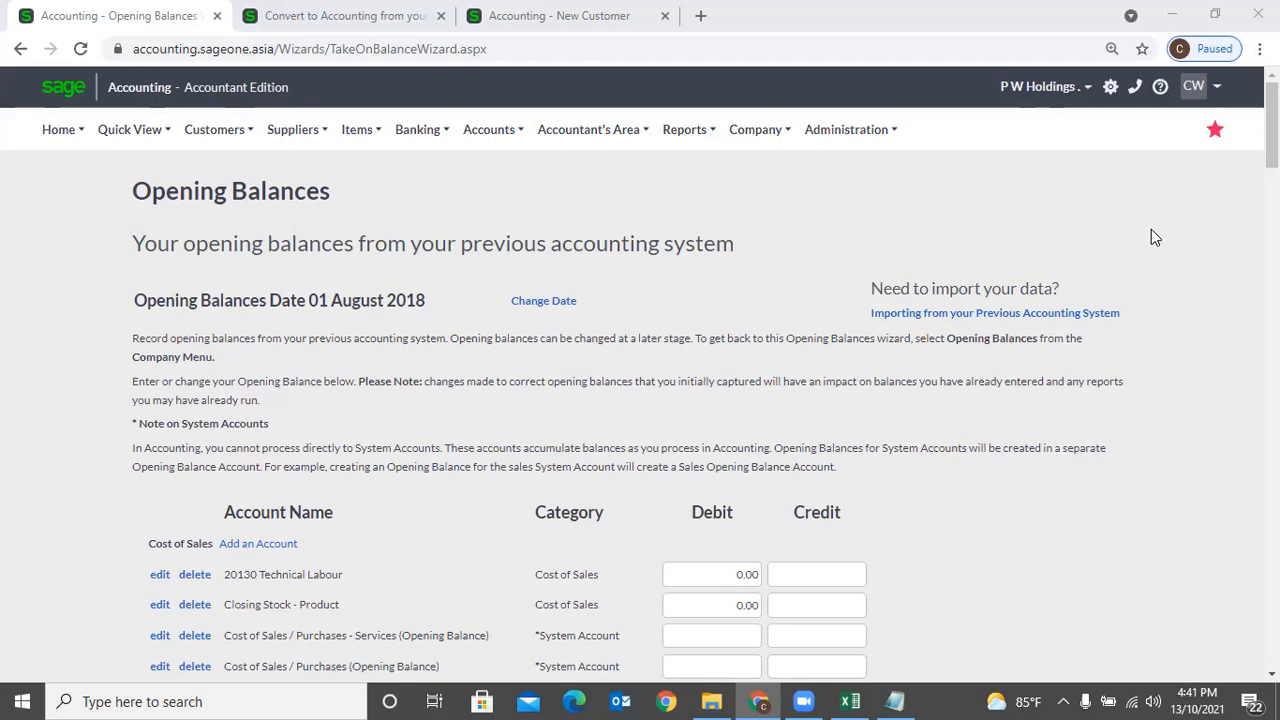
scroll(1151, 231, "down", 4)
scroll(1151, 231, "up", 4)
Open the Manage Users page from the administration options.
left_click(758, 129)
mouse_move(845, 148)
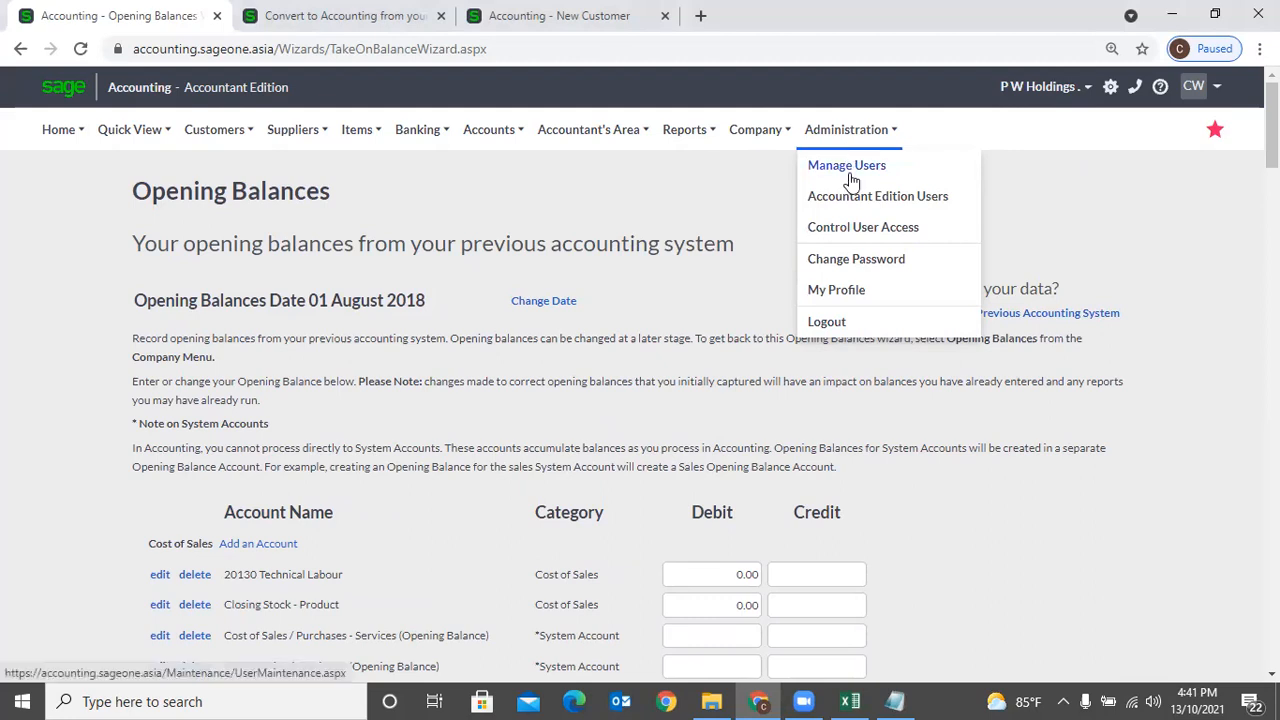
left_click(851, 178)
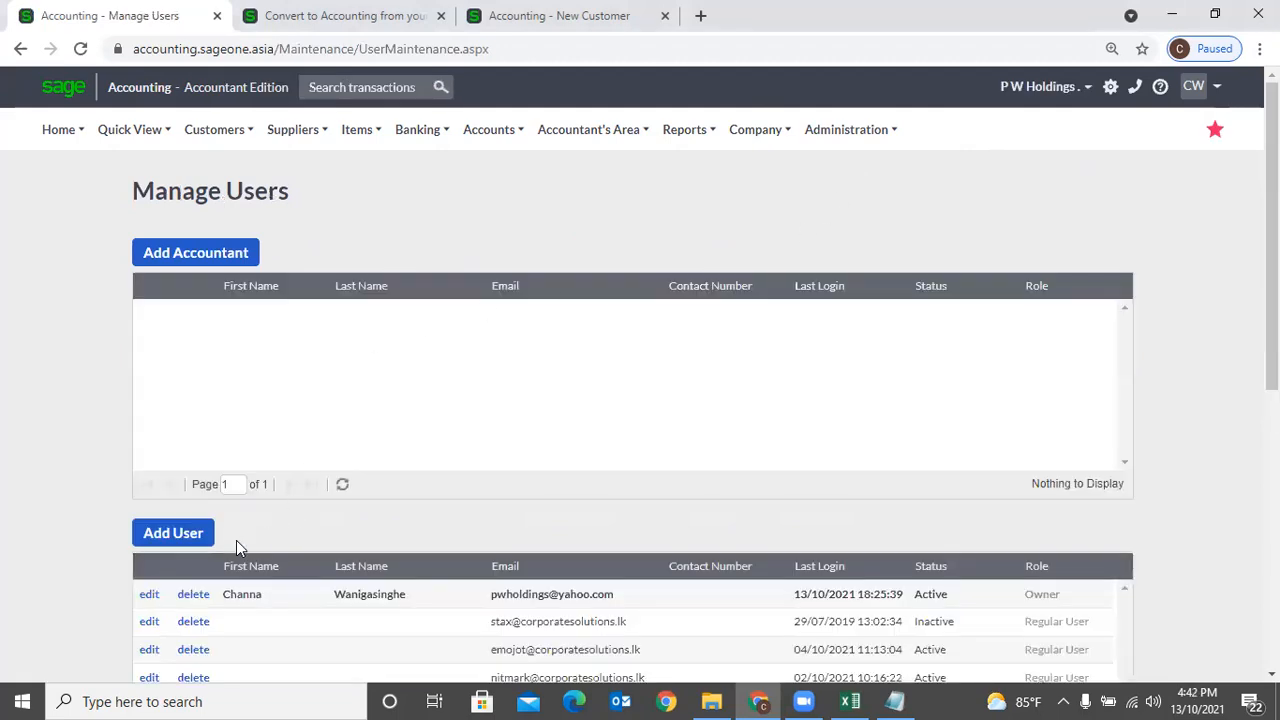
Start a new regular user record and add a second line to its notes.
left_click(176, 545)
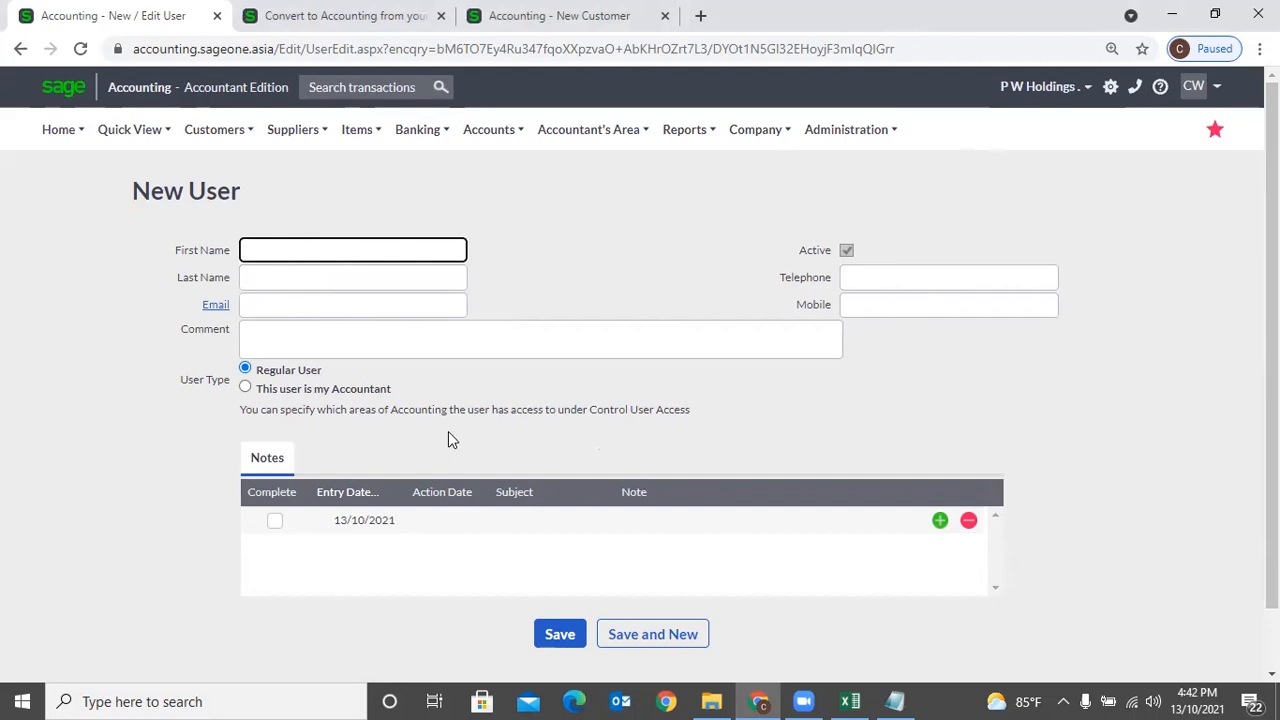
left_click(942, 522)
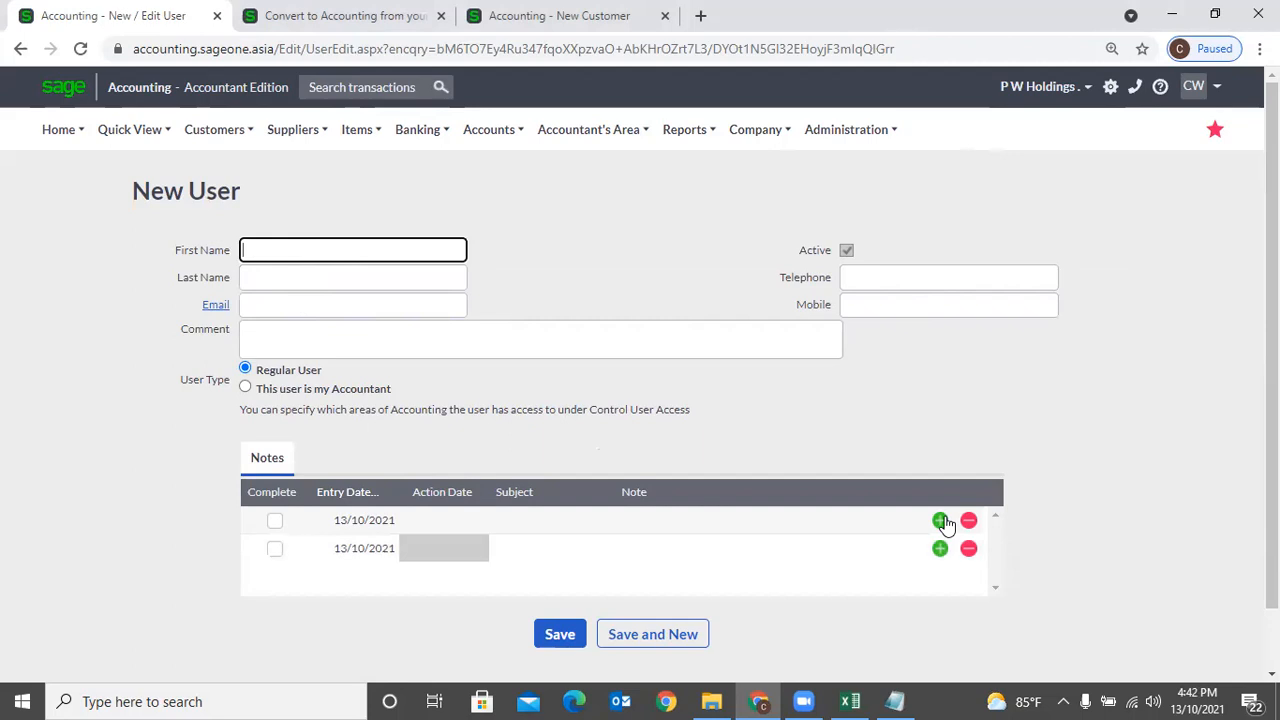
Go through the first note line's Action Date, Subject and Note fields, and return to Manage Users without saving the new user.
left_click(445, 520)
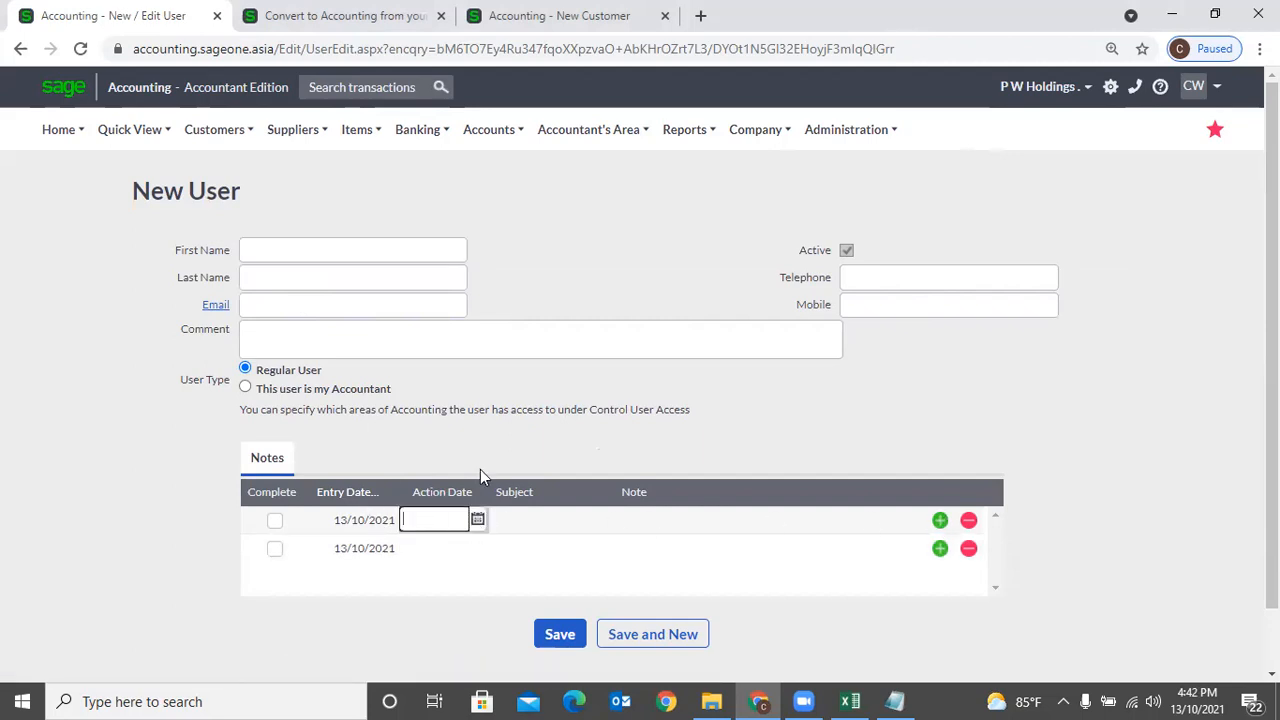
left_click(540, 514)
left_click(634, 521)
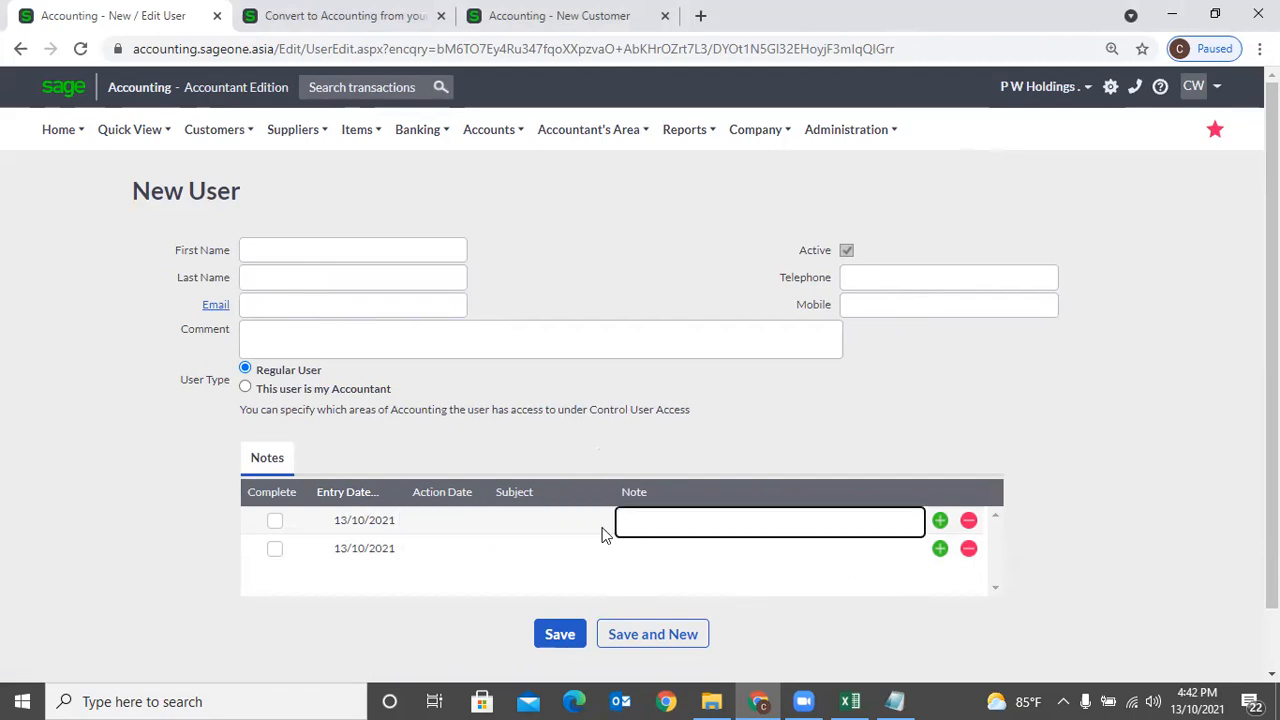
left_click(463, 521)
left_click(521, 521)
left_click(639, 521)
scroll(699, 456, "down", 1)
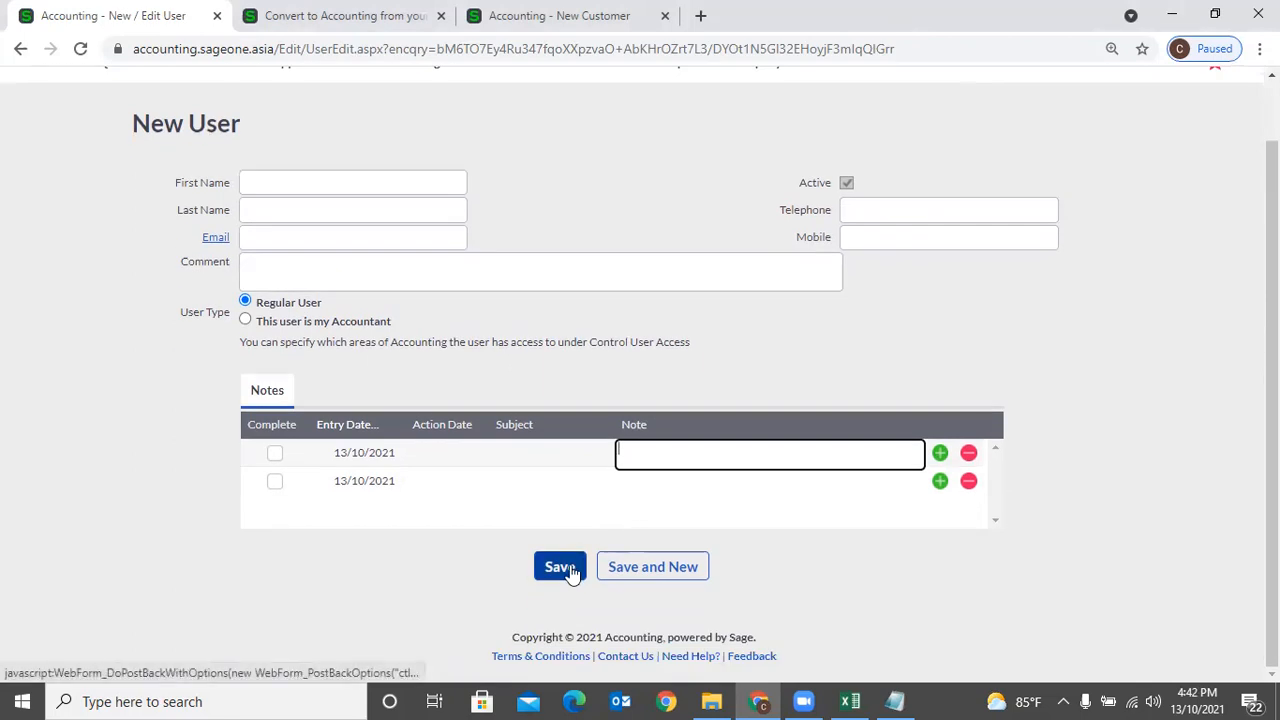
scroll(875, 523, "up", 1)
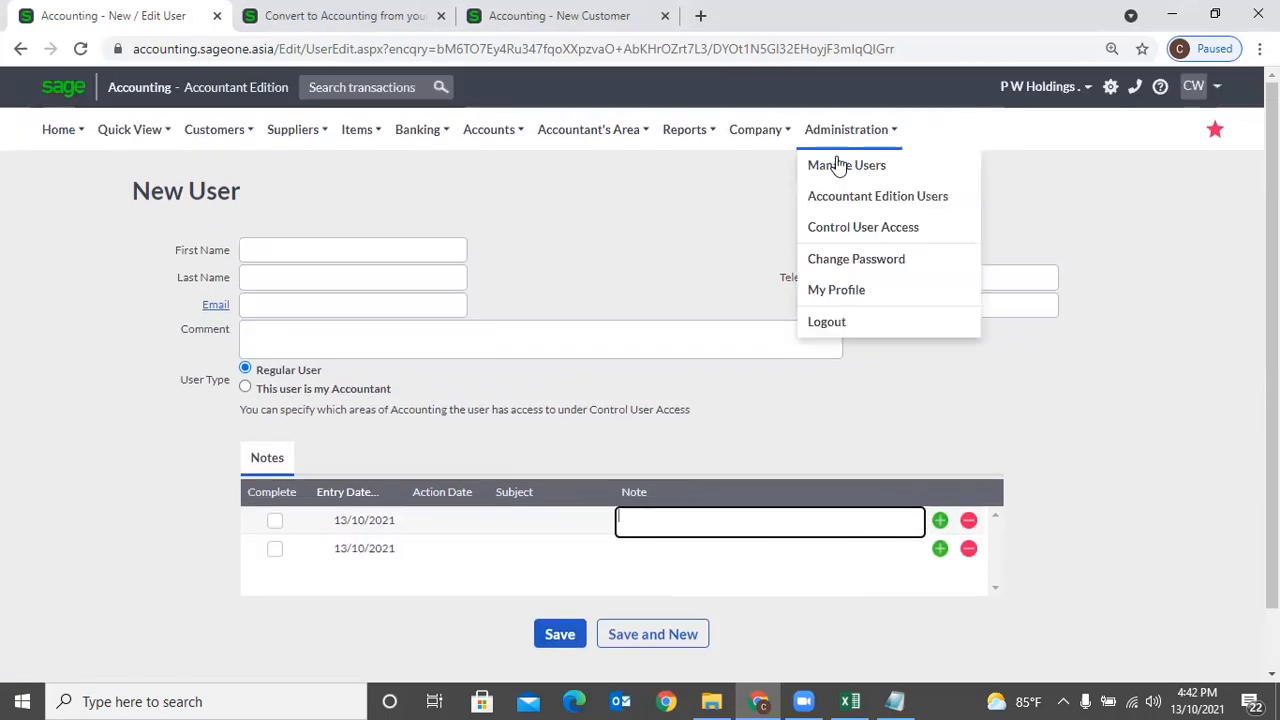
left_click(830, 166)
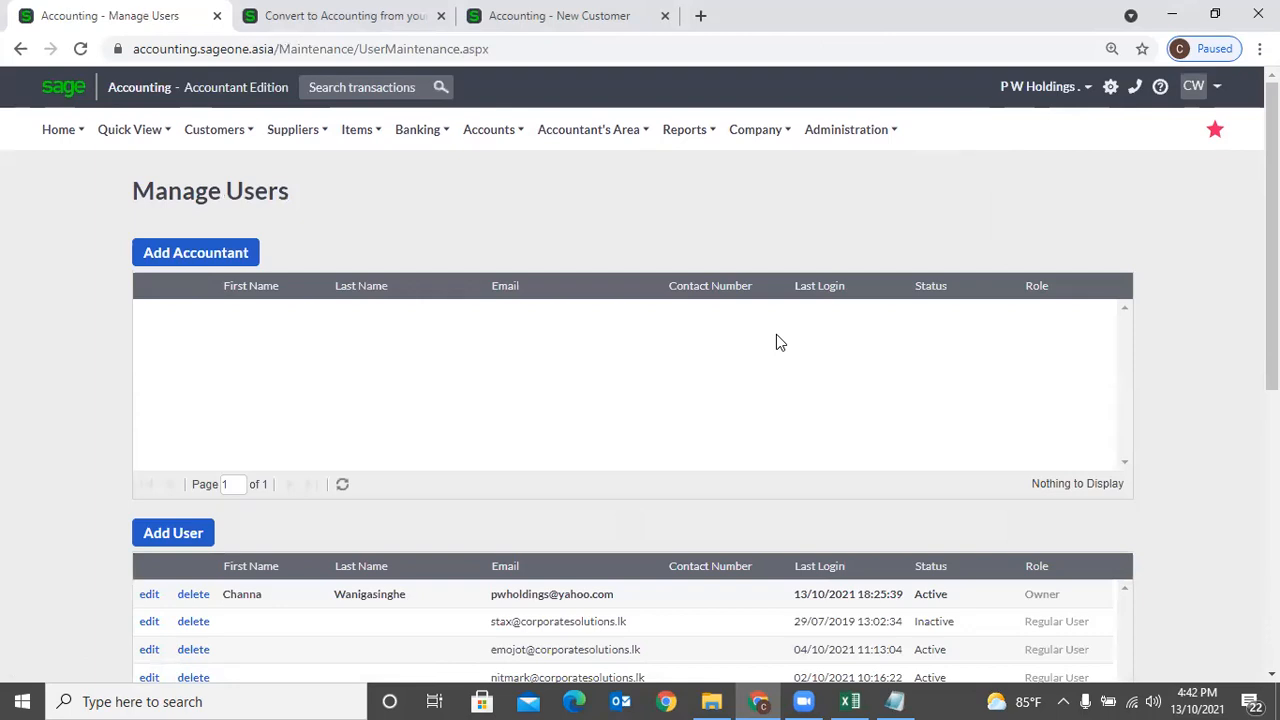
Open the new accountant user form, return to Manage Users without saving, and look through the user list.
left_click(187, 262)
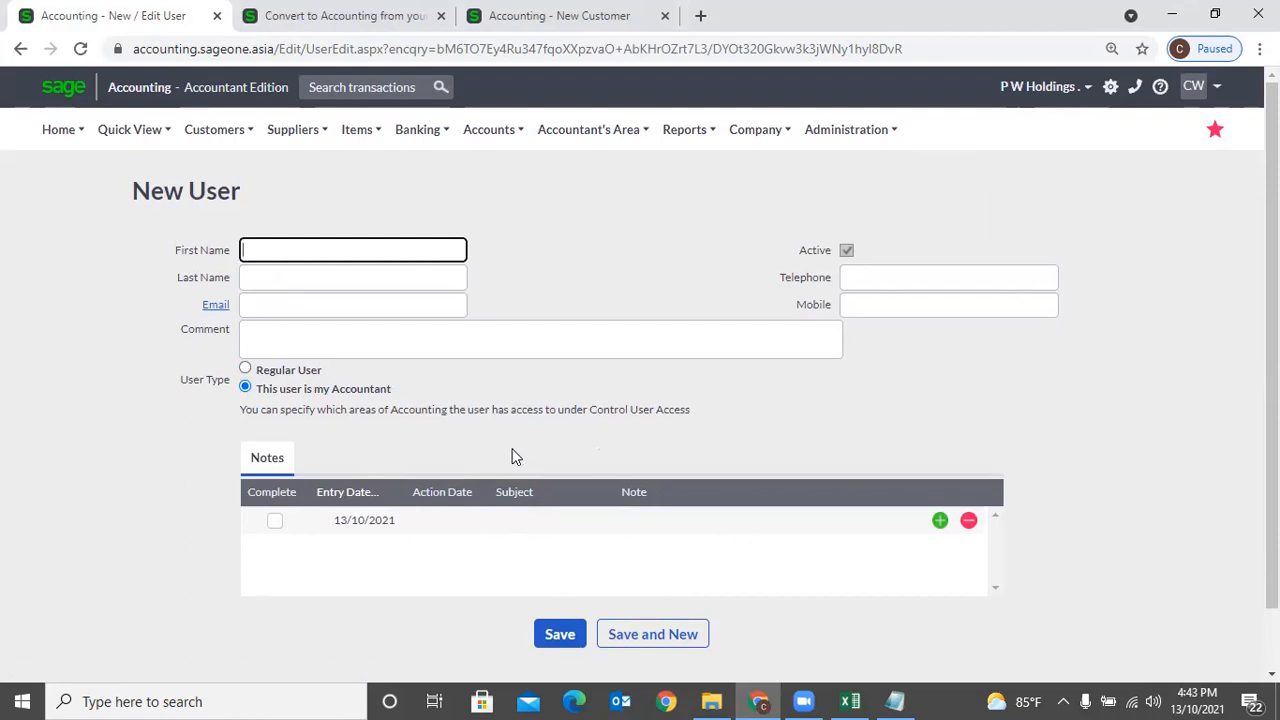
mouse_move(836, 133)
left_click(835, 168)
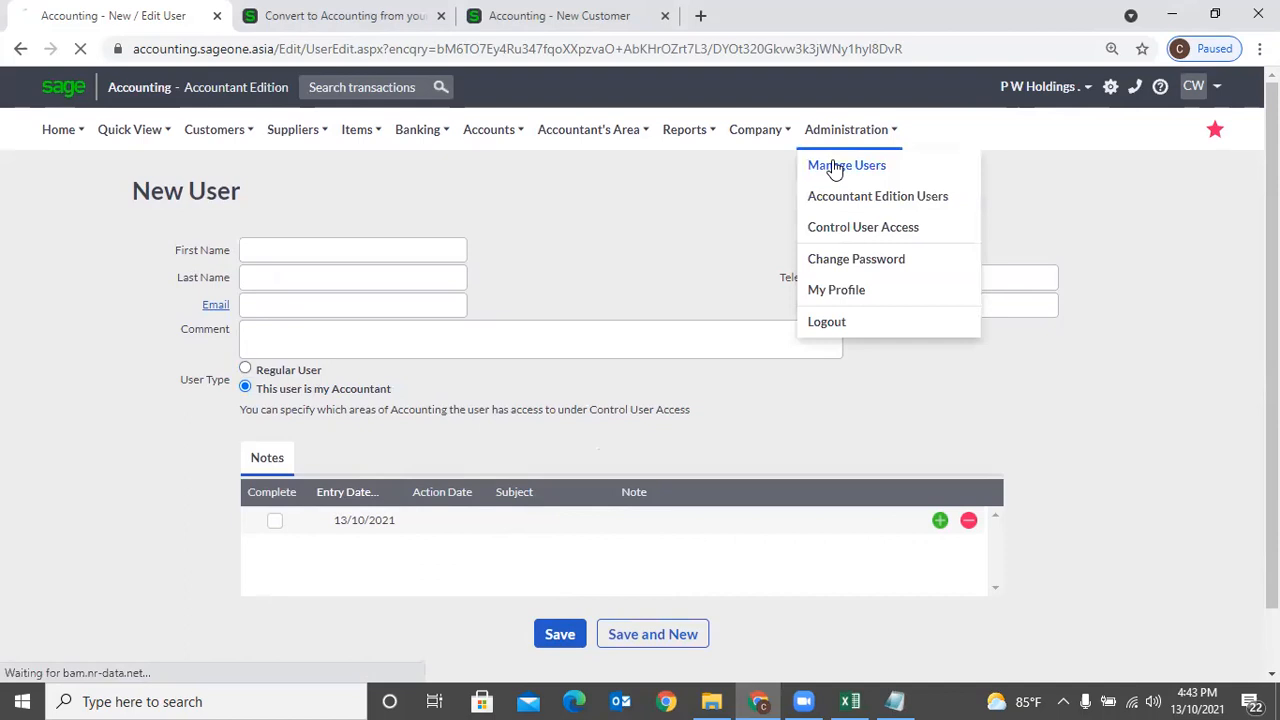
scroll(701, 341, "down", 3)
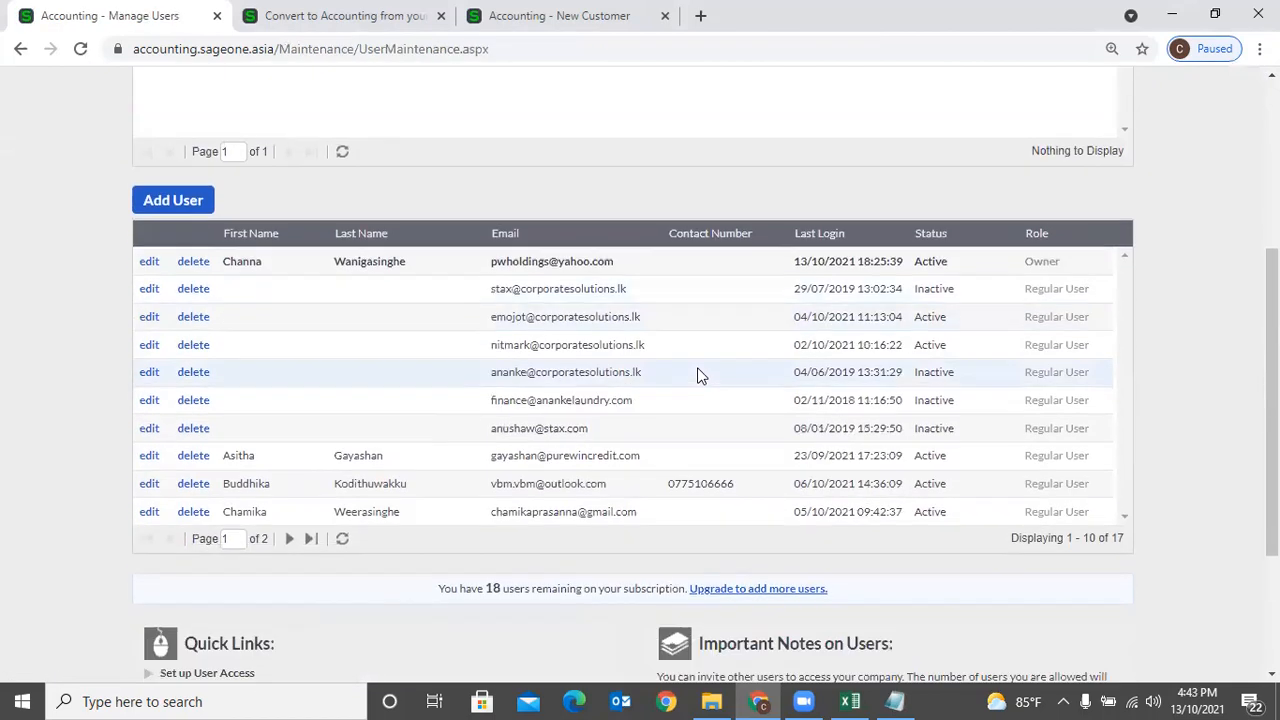
scroll(701, 375, "down", 2)
scroll(697, 371, "up", 6)
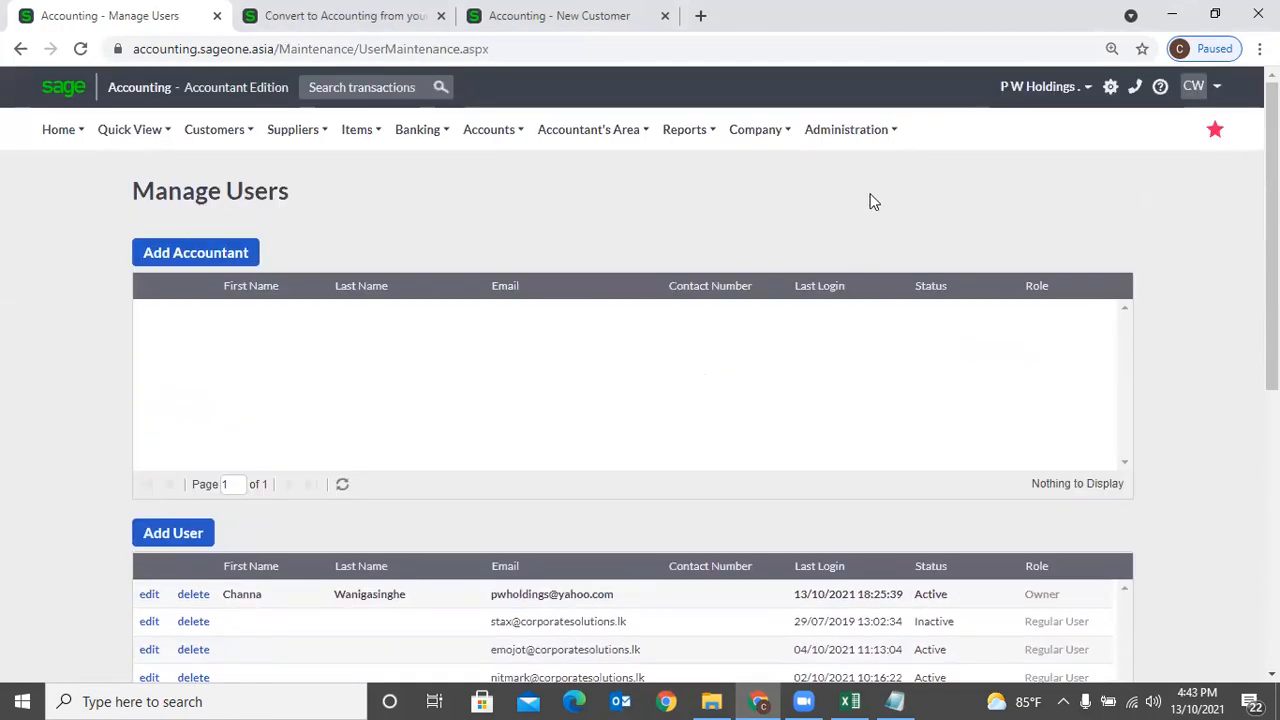
View the Accountant Edition Users page and open Control User Access from the administration options.
mouse_move(848, 143)
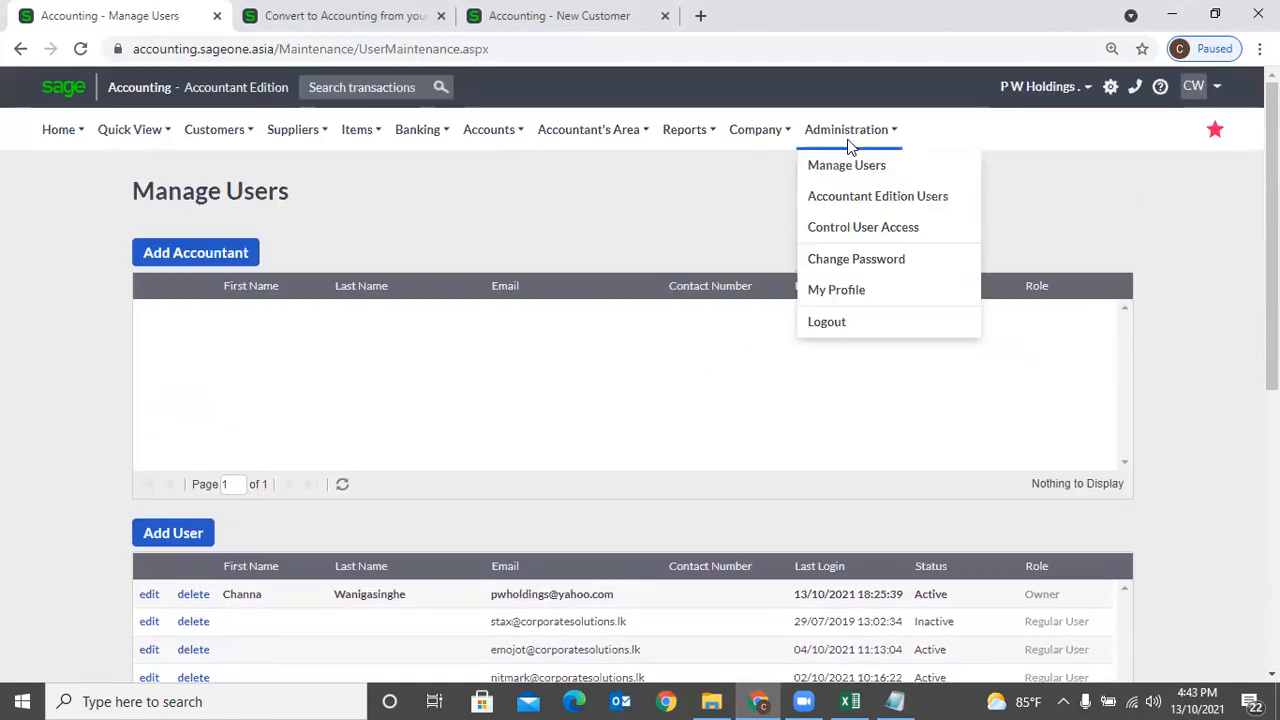
left_click(846, 198)
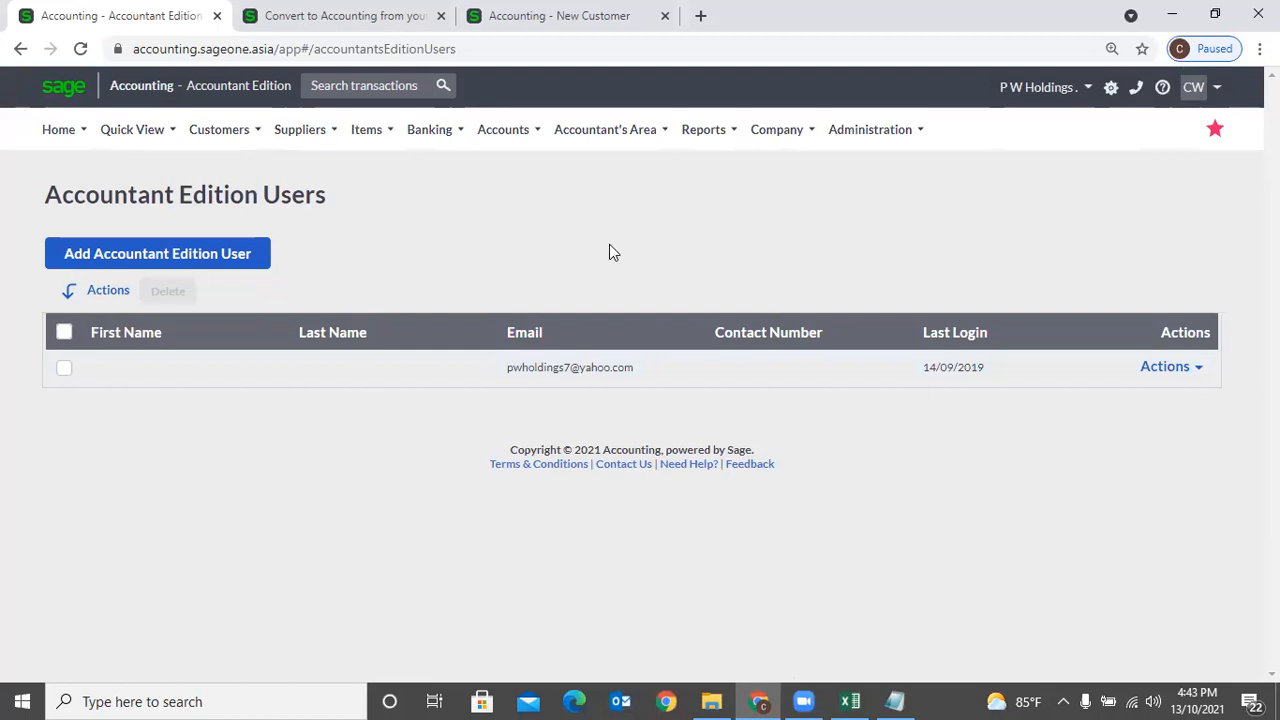
mouse_move(880, 129)
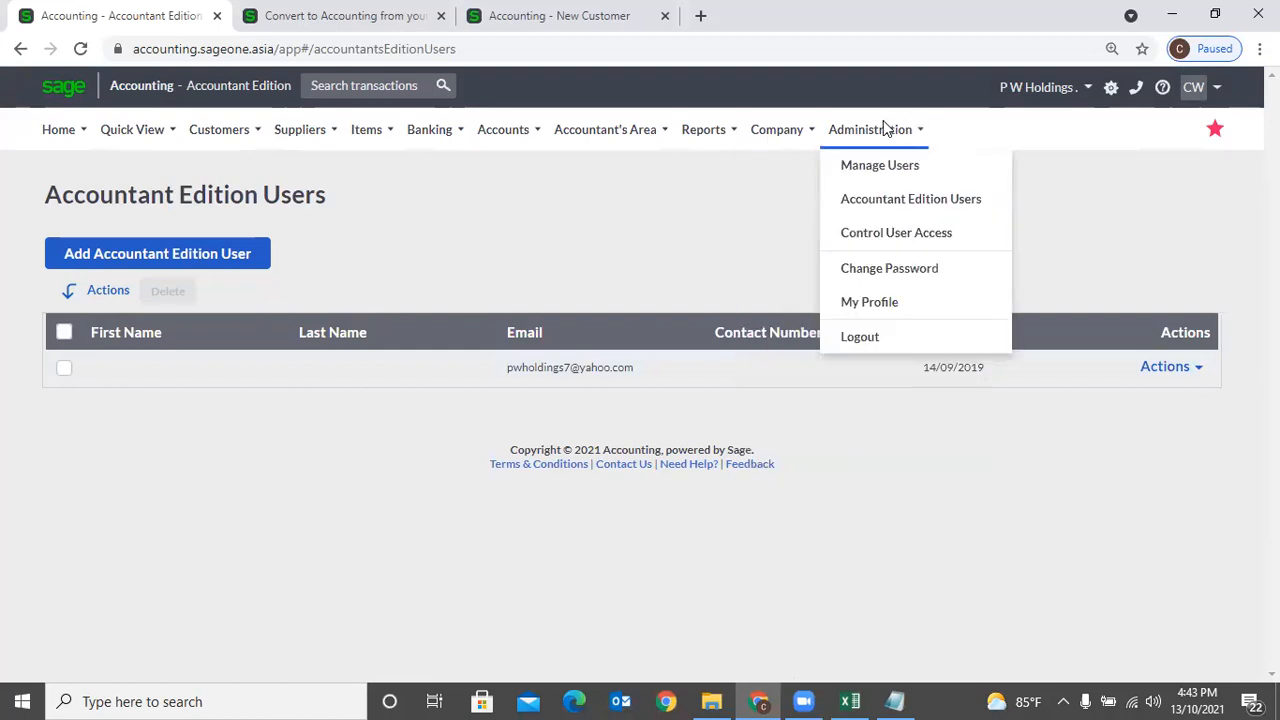
left_click(880, 234)
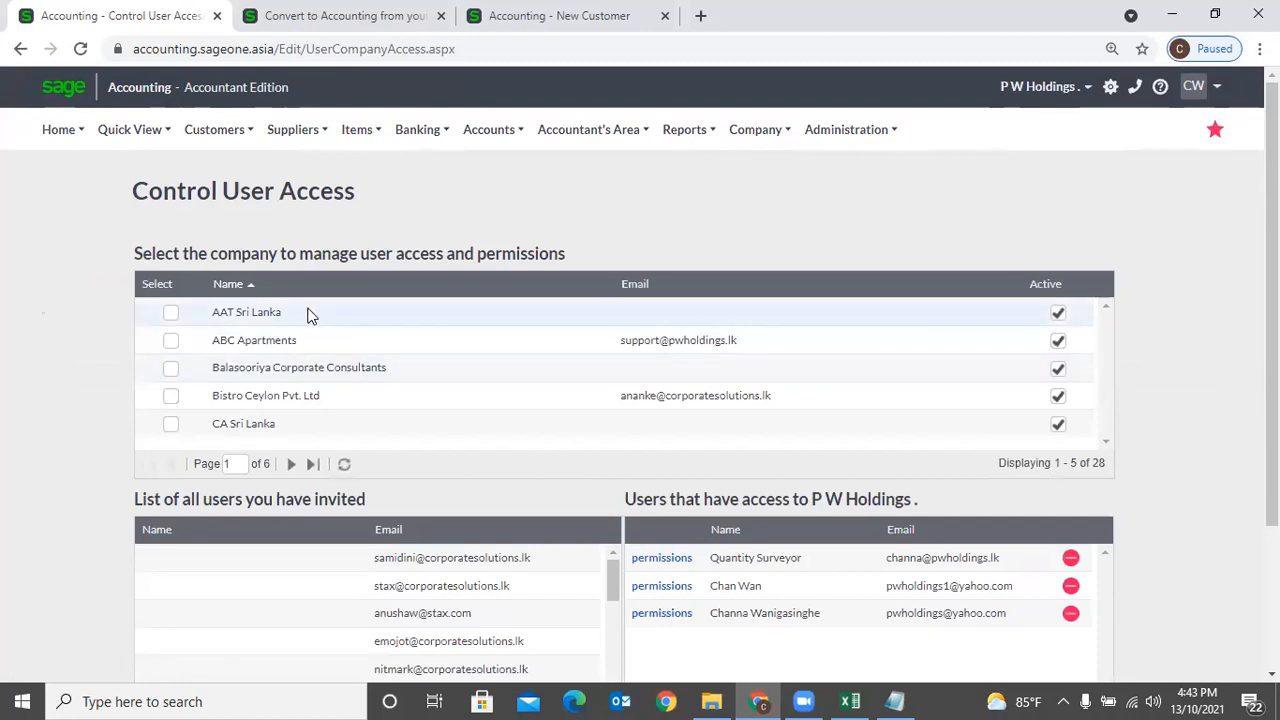
Look through the company list, the invited users and the users with access to P W Holdings.
scroll(320, 380, "down", 2)
scroll(320, 385, "up", 2)
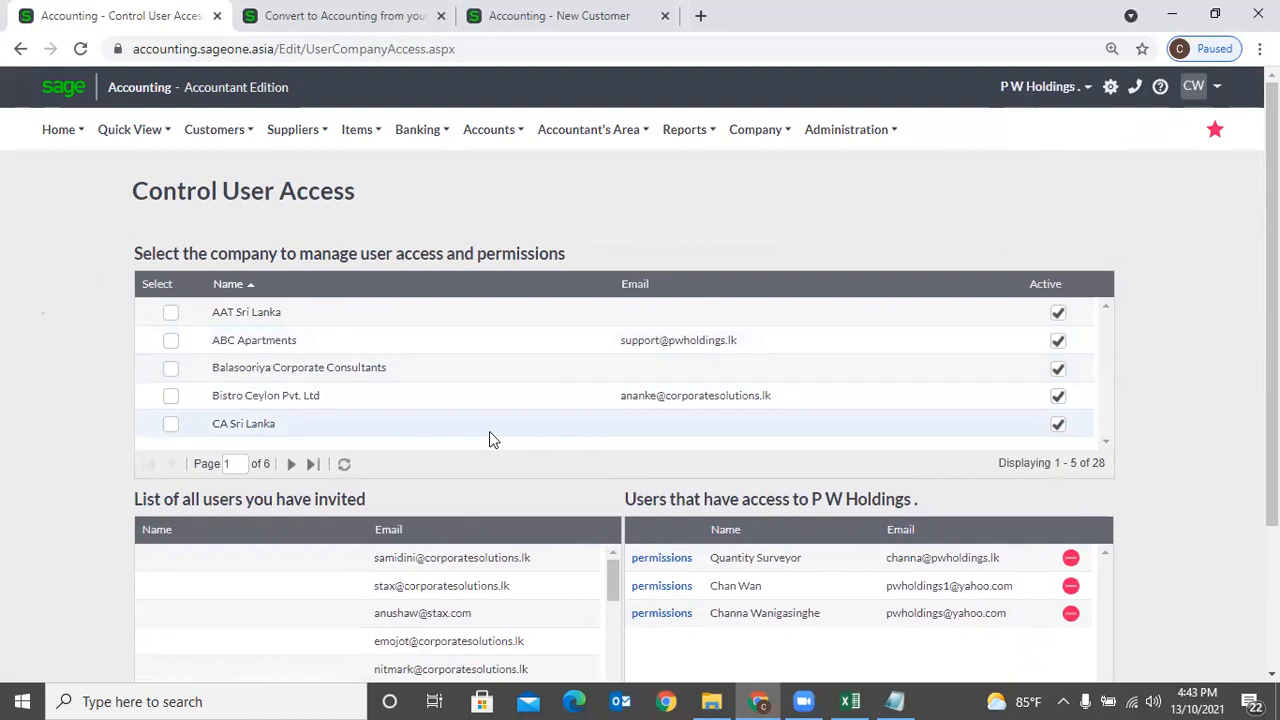
scroll(600, 551, "down", 3)
scroll(257, 531, "down", 2)
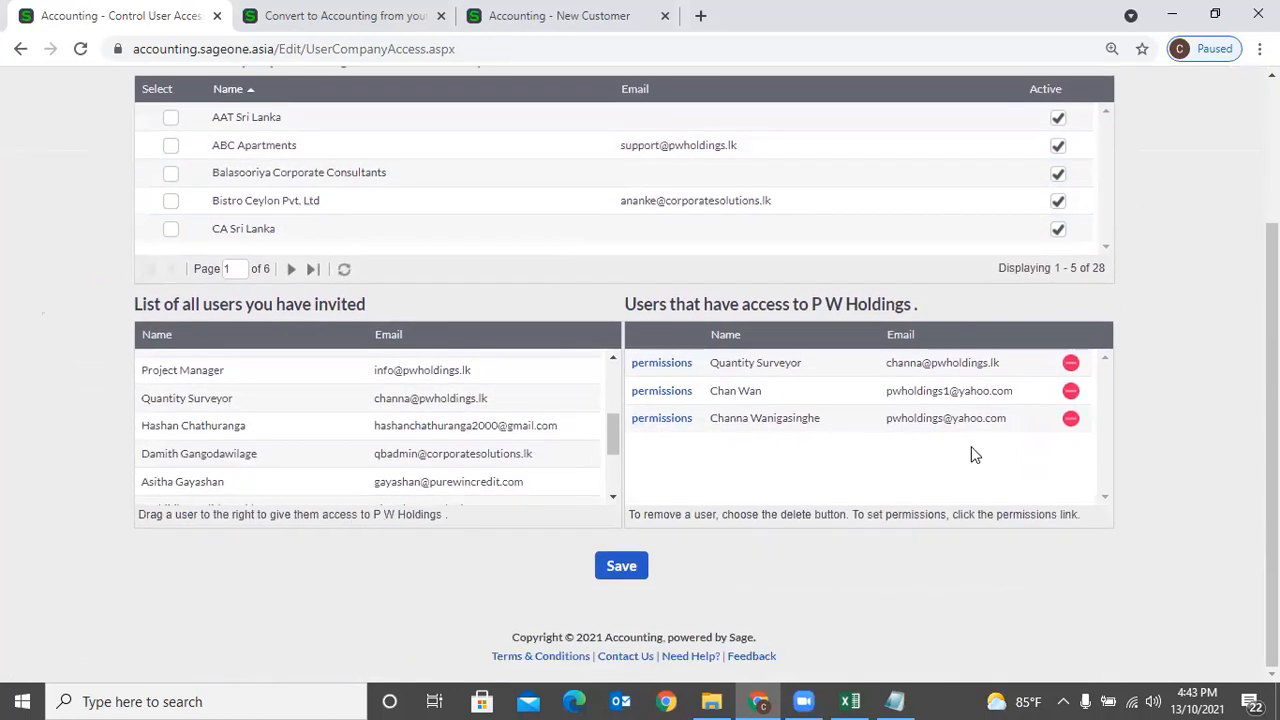
scroll(1070, 403, "up", 2)
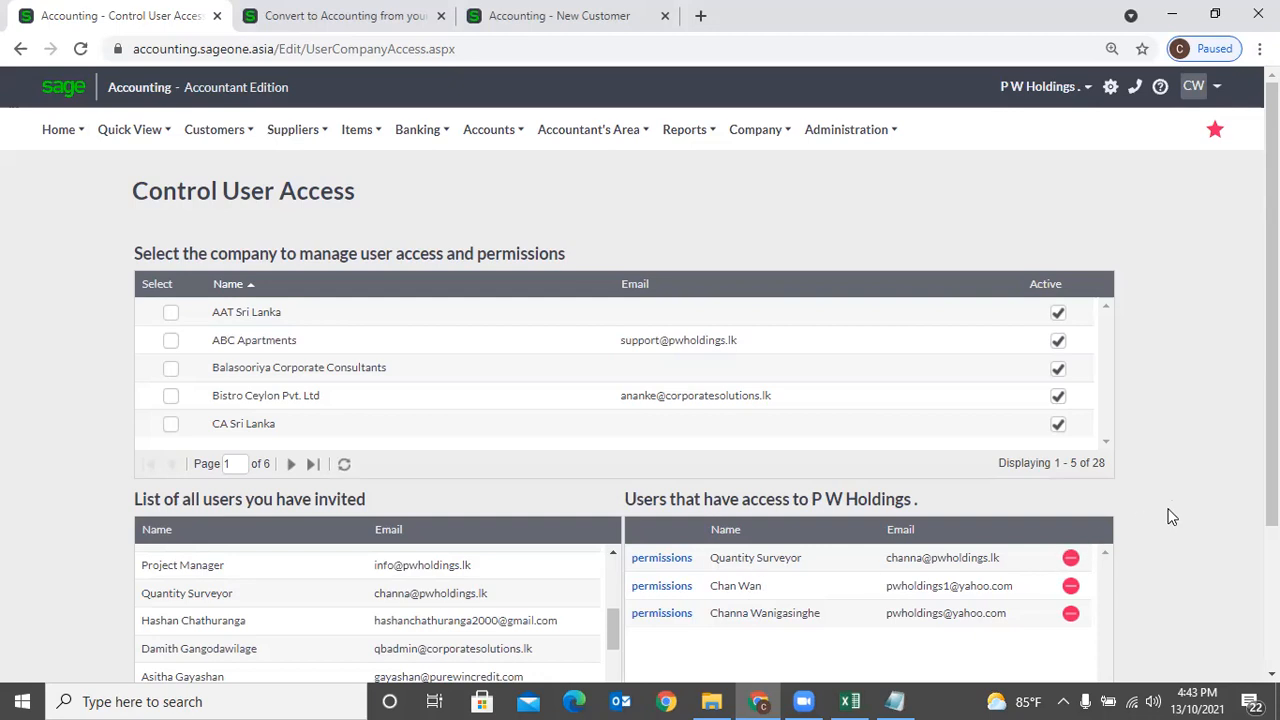
Give an invited user access to P W Holdings and remove that user from the access list again.
scroll(1168, 520, "down", 2)
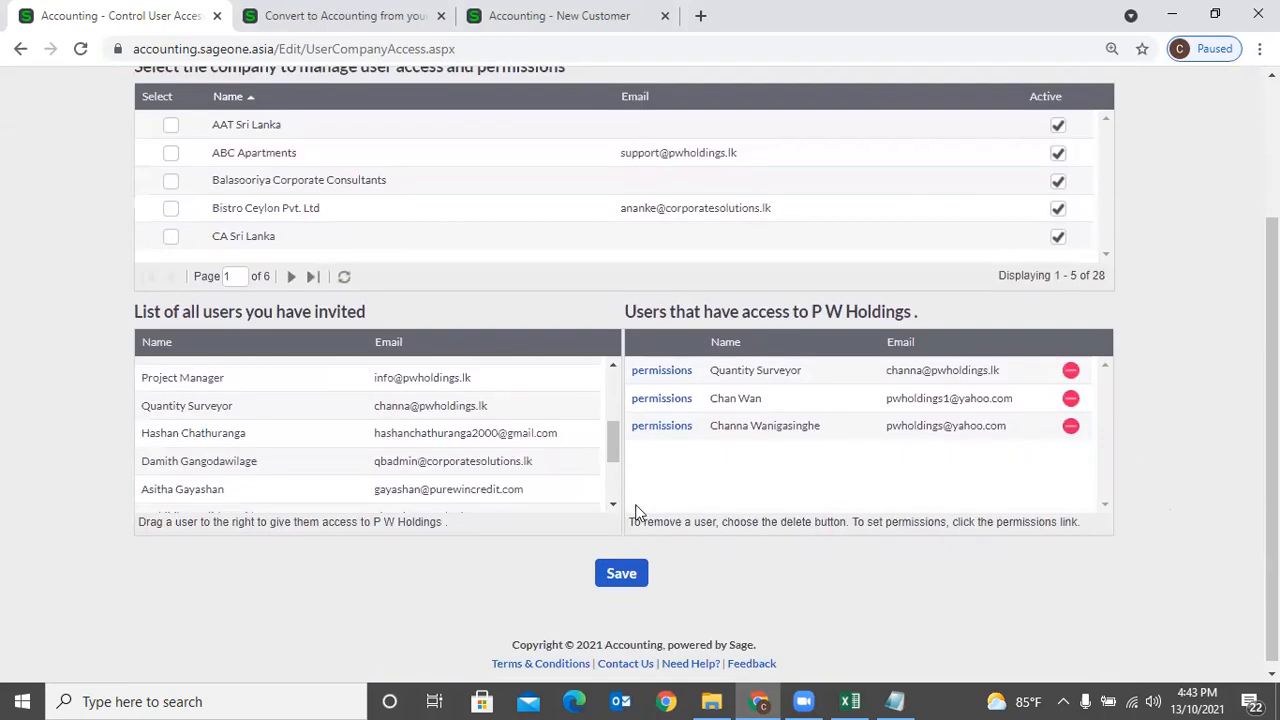
left_click_drag(433, 433, 706, 455)
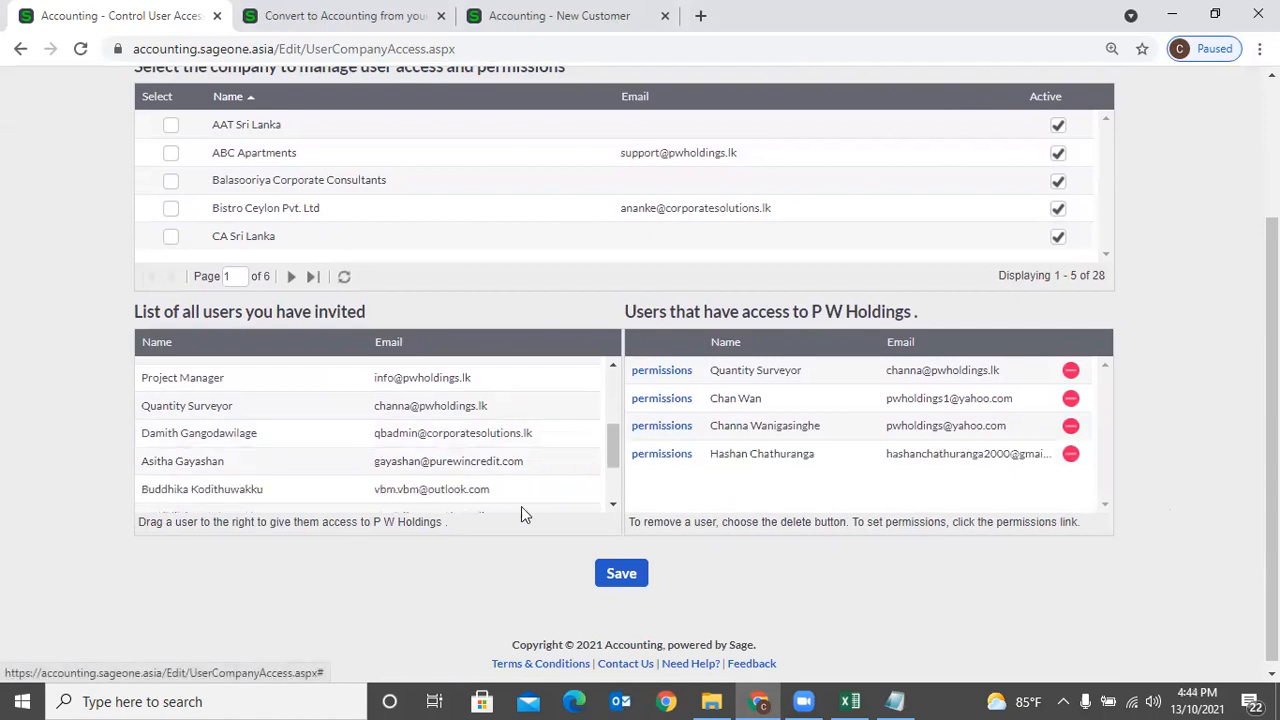
left_click(1068, 454)
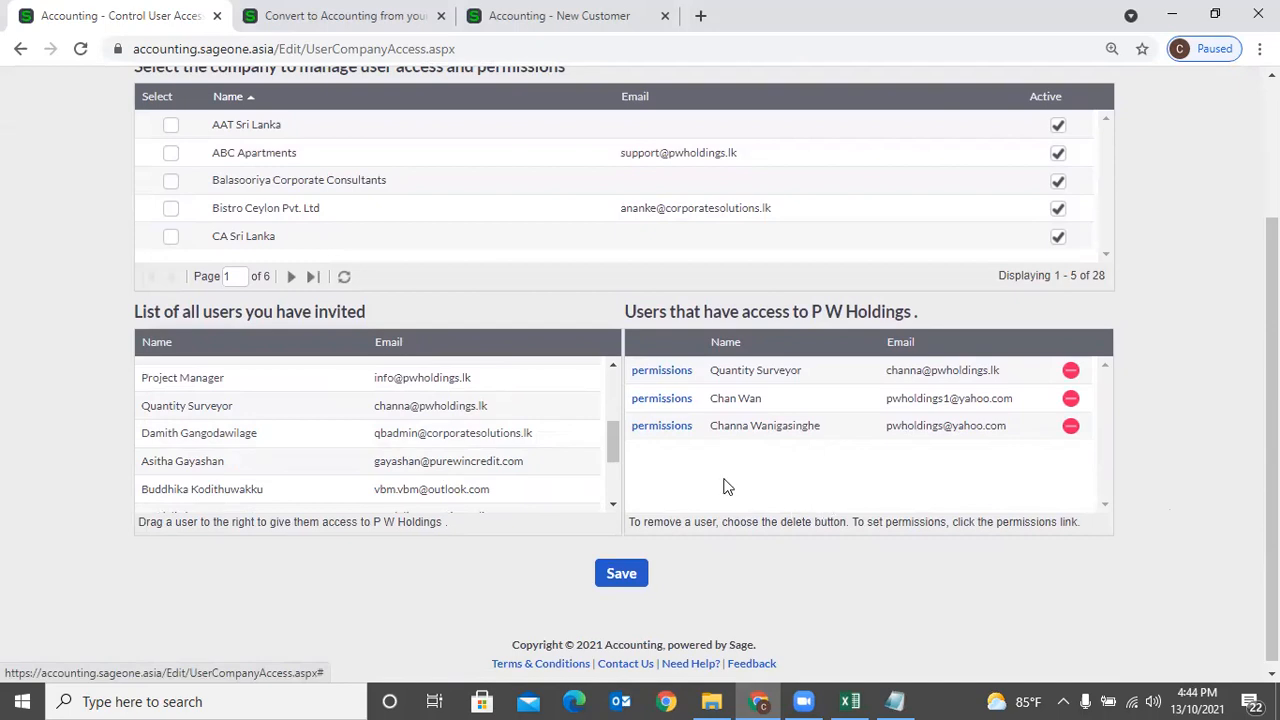
Open the permissions of the Quantity Surveyor user and compare the access options with the main navigation areas.
scroll(750, 468, "up", 2)
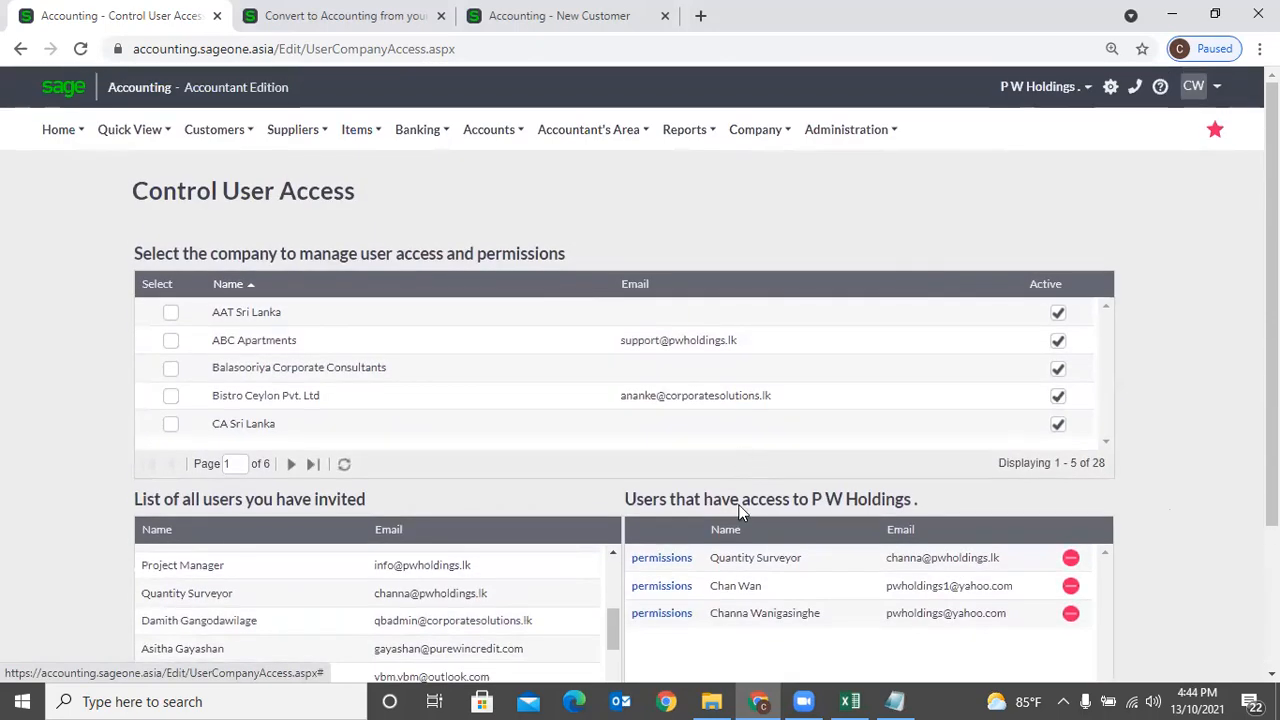
left_click(658, 567)
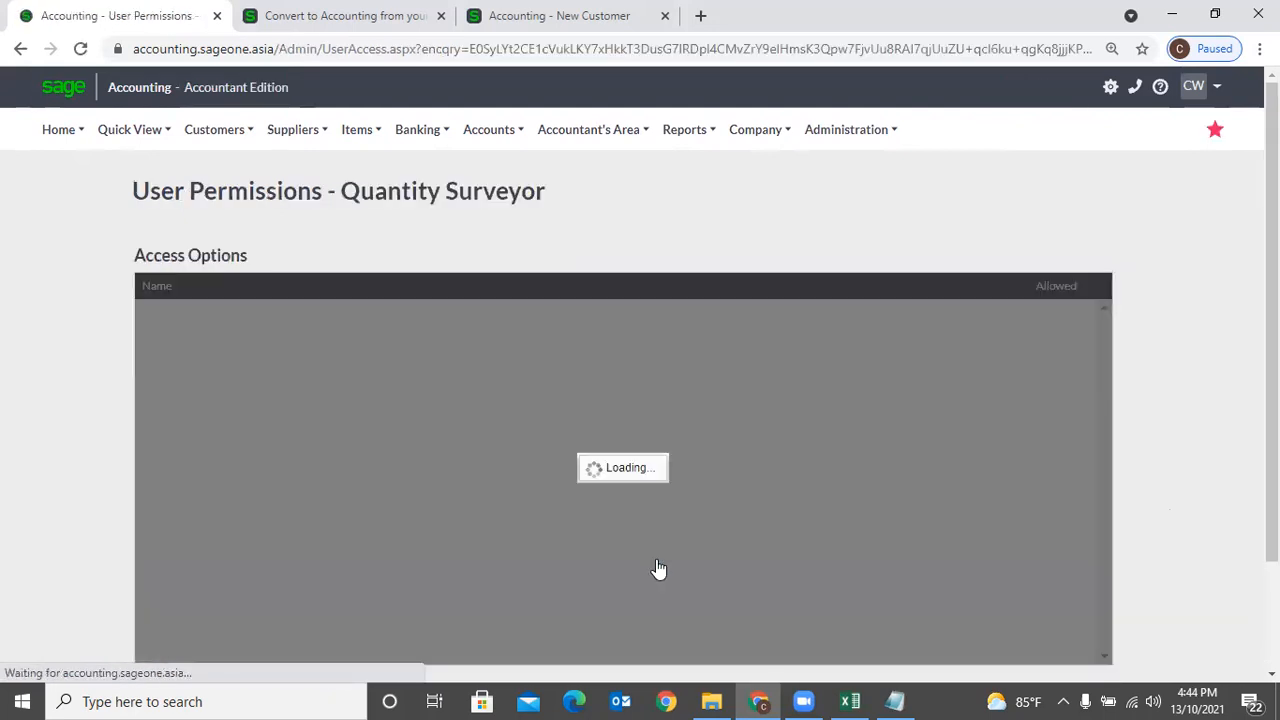
scroll(600, 467, "down", 1)
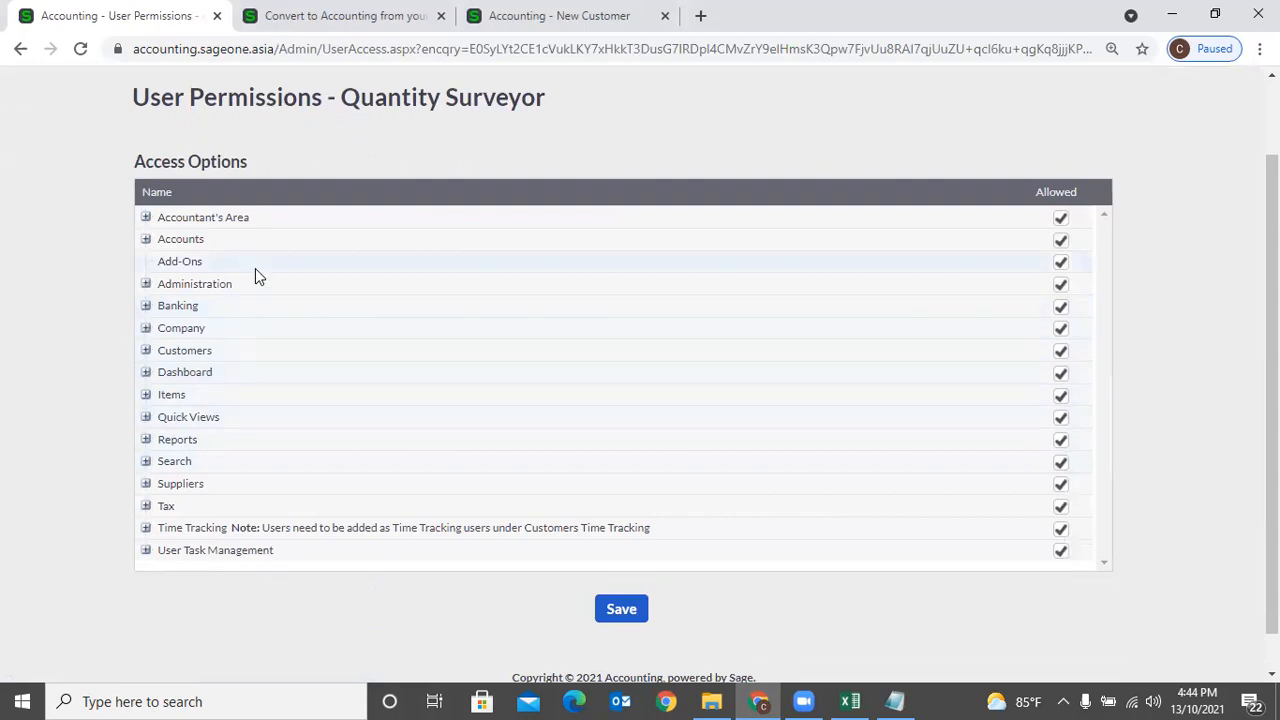
scroll(323, 309, "up", 1)
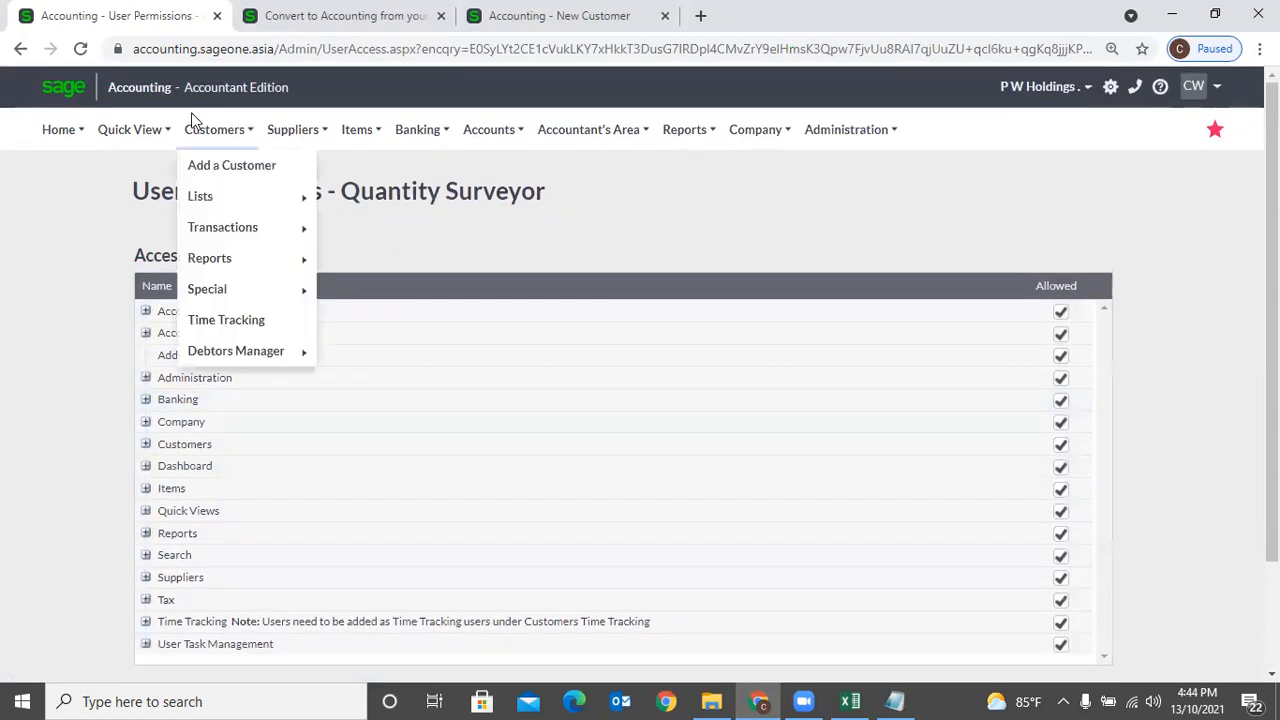
mouse_move(672, 131)
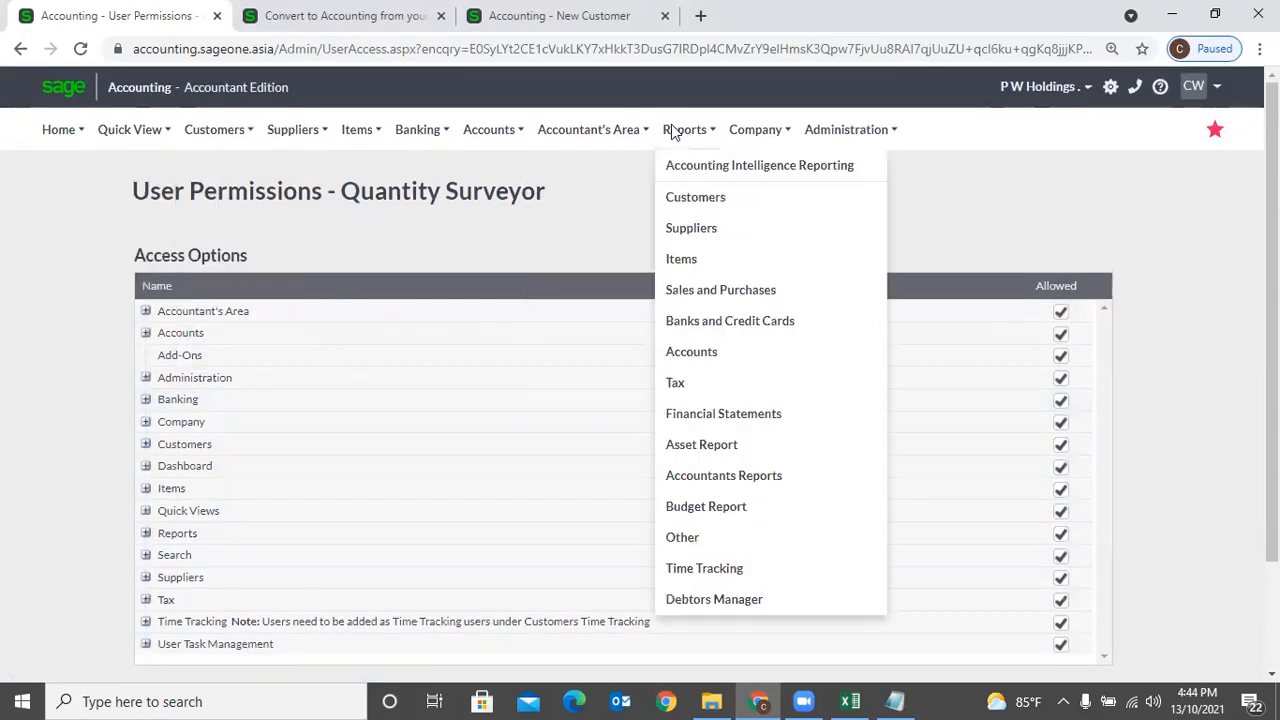
Expand Accountant's Area with its Process Journal Entries, Recurring Journal Entries and Reports permissions, and look through them.
left_click(146, 311)
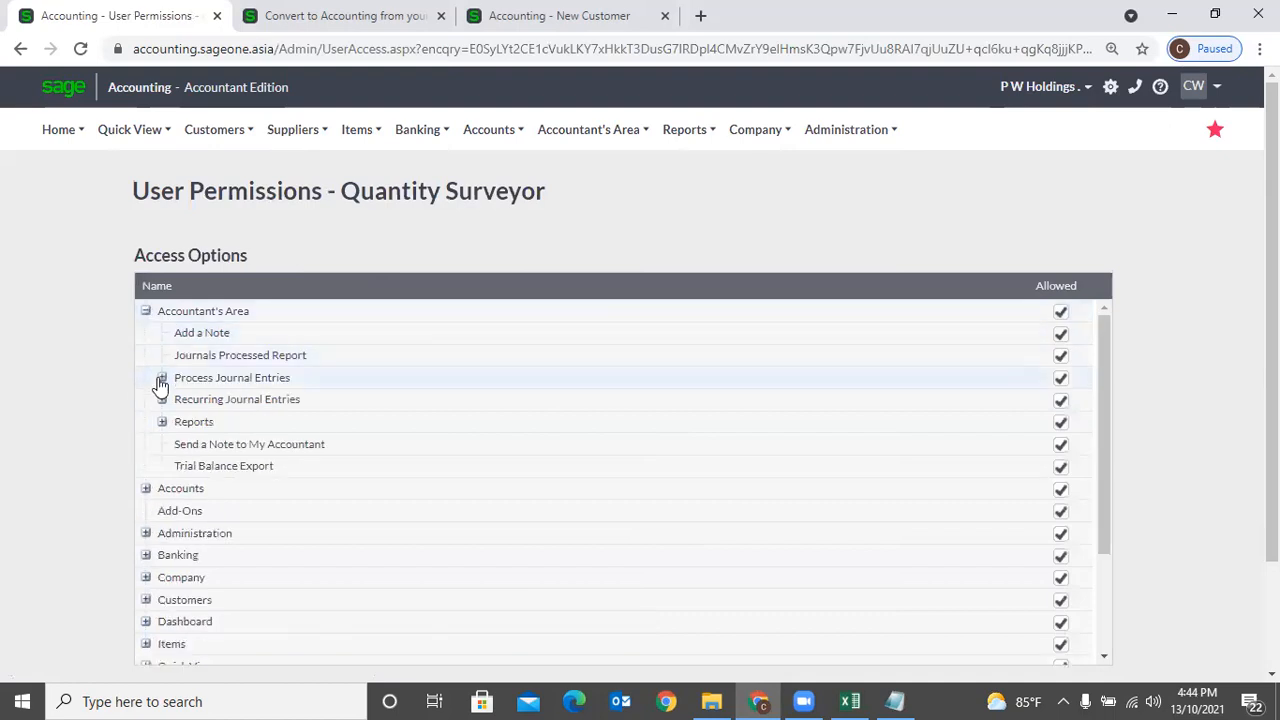
left_click(162, 377)
left_click(162, 466)
scroll(180, 470, "down", 2)
left_click(162, 483)
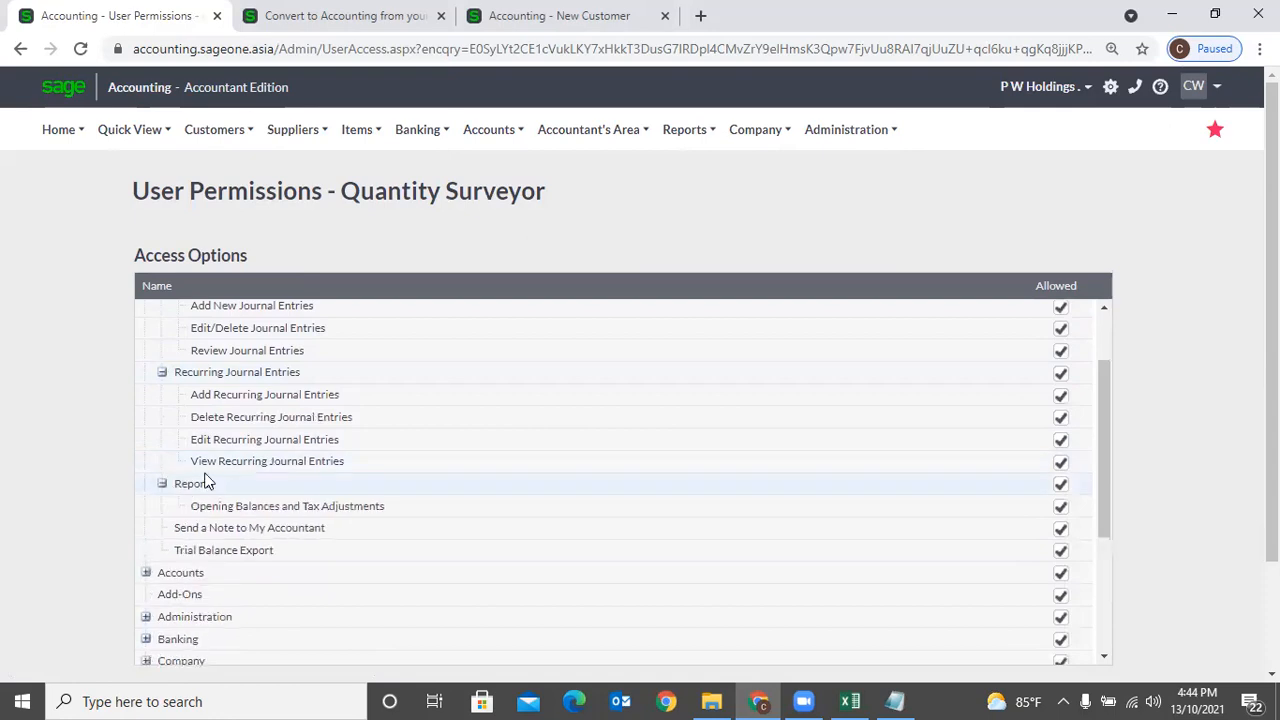
scroll(417, 443, "up", 2)
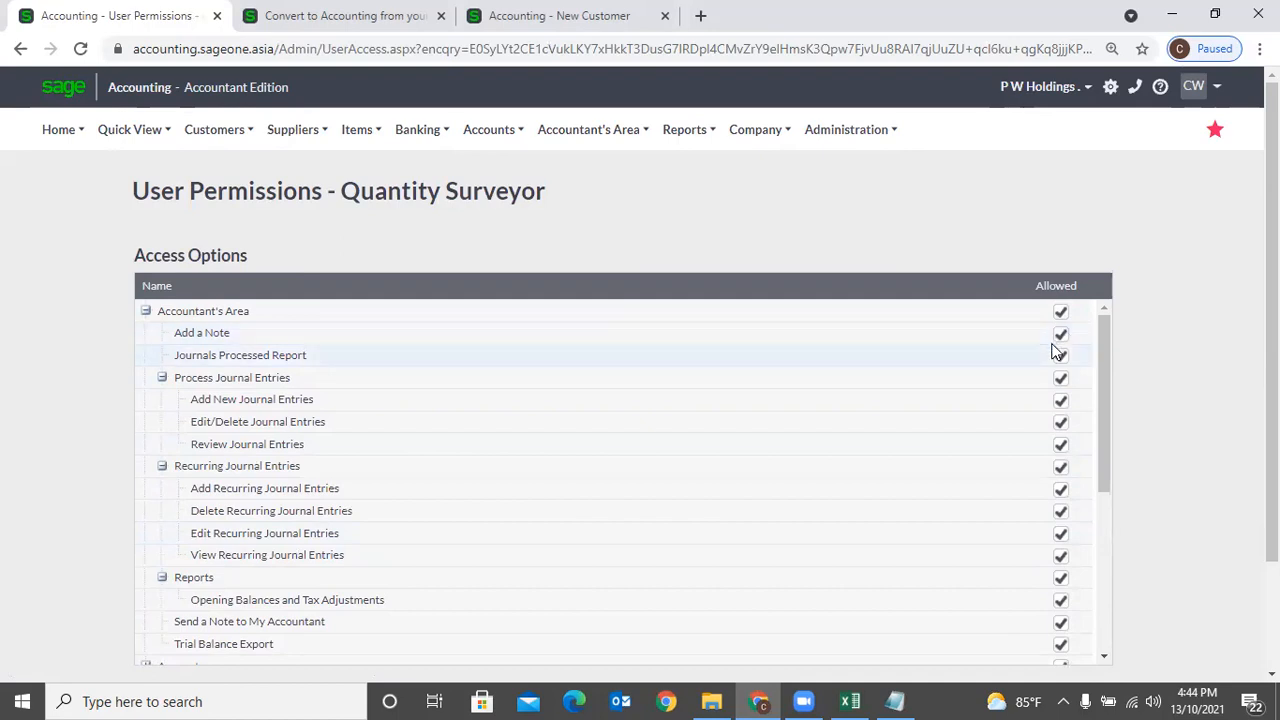
Disallow and re-allow the Process Journal Entries permission several times, and do the same once for Review Journal Entries.
left_click(1061, 379)
left_click(1061, 379)
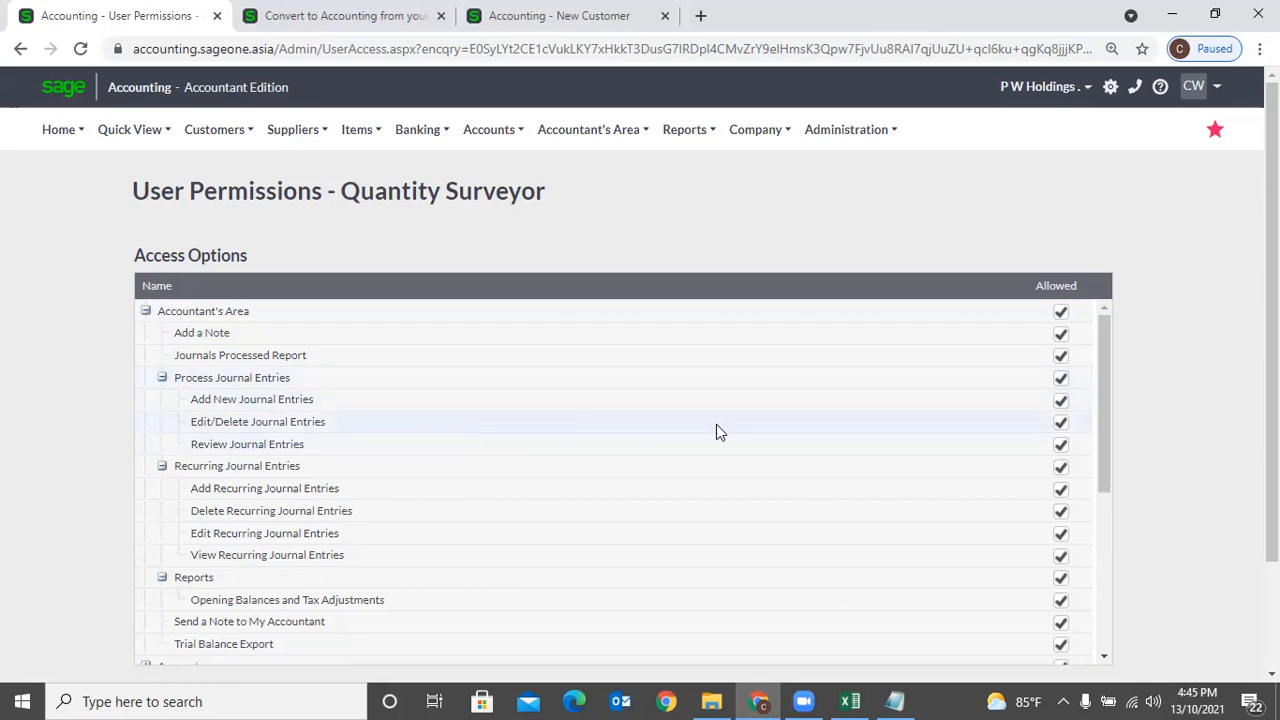
left_click(1061, 379)
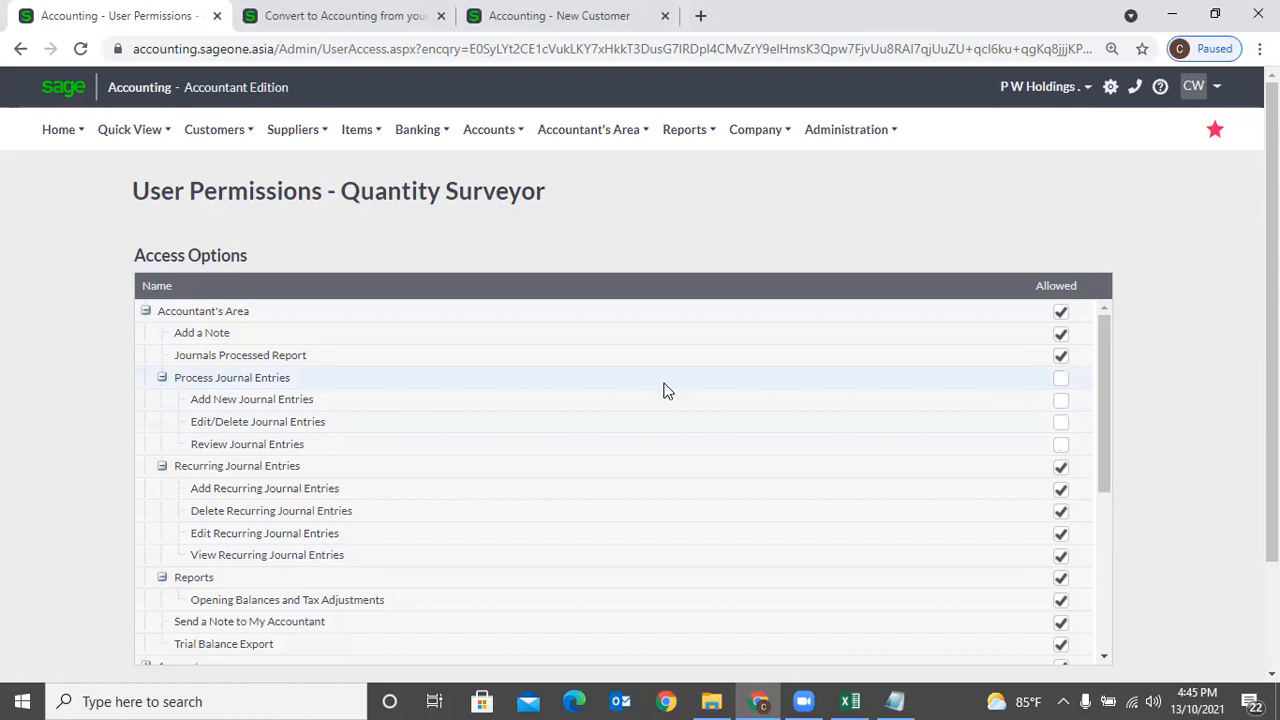
left_click(1061, 378)
left_click(1061, 379)
left_click(1061, 379)
left_click(1061, 445)
left_click(1060, 447)
Collapse Accountant's Area, look into the Banking and Company permission groups, and collapse both again.
left_click(146, 313)
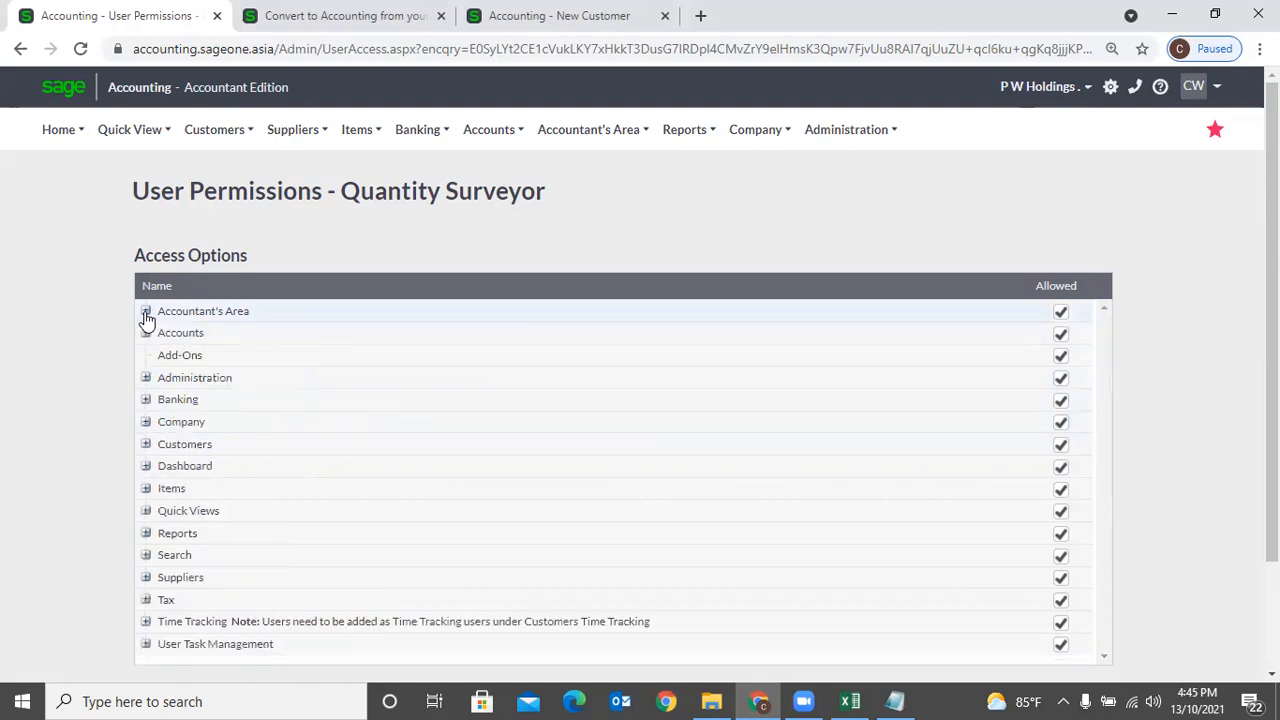
left_click(146, 399)
scroll(169, 420, "down", 2)
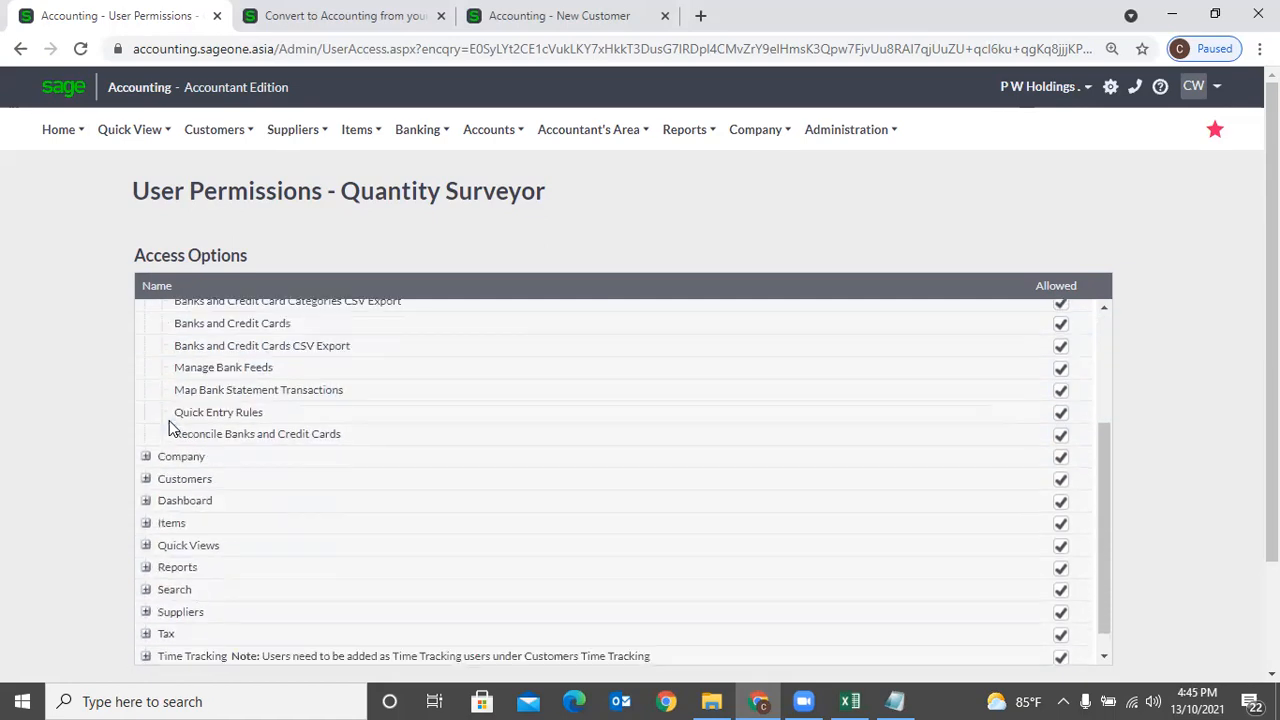
left_click(146, 457)
scroll(150, 460, "up", 3)
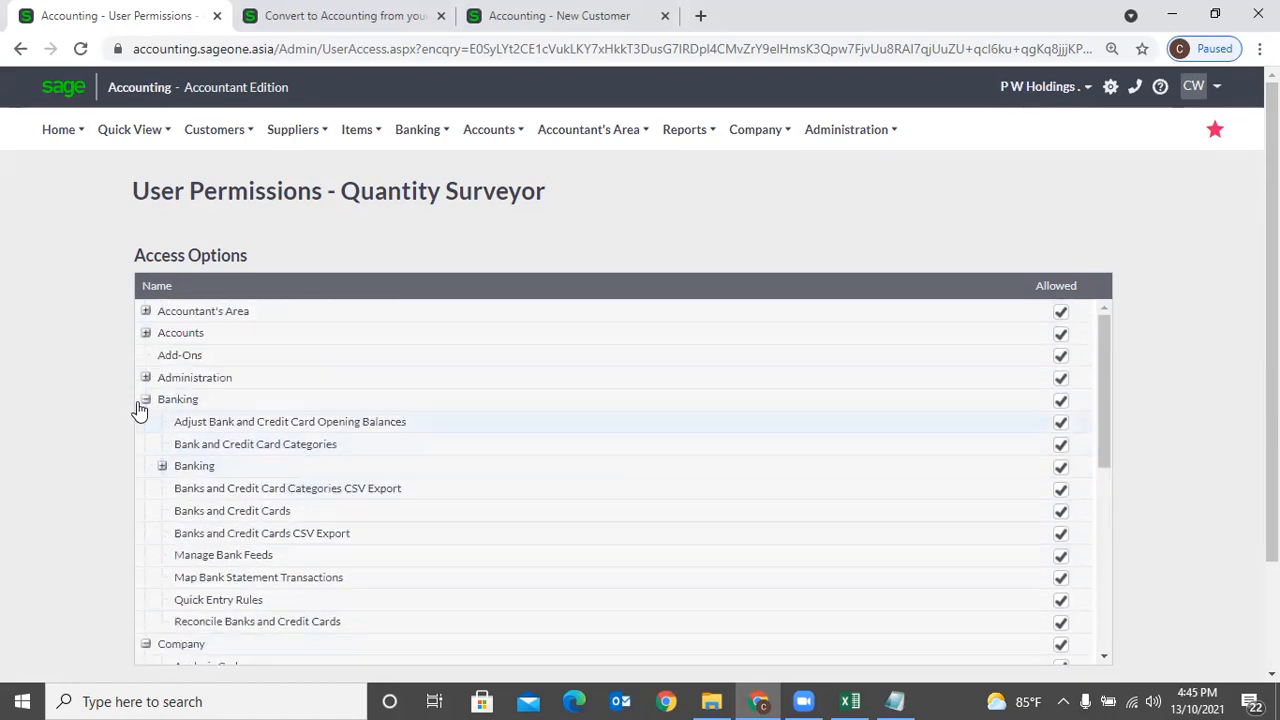
left_click(146, 399)
left_click(146, 422)
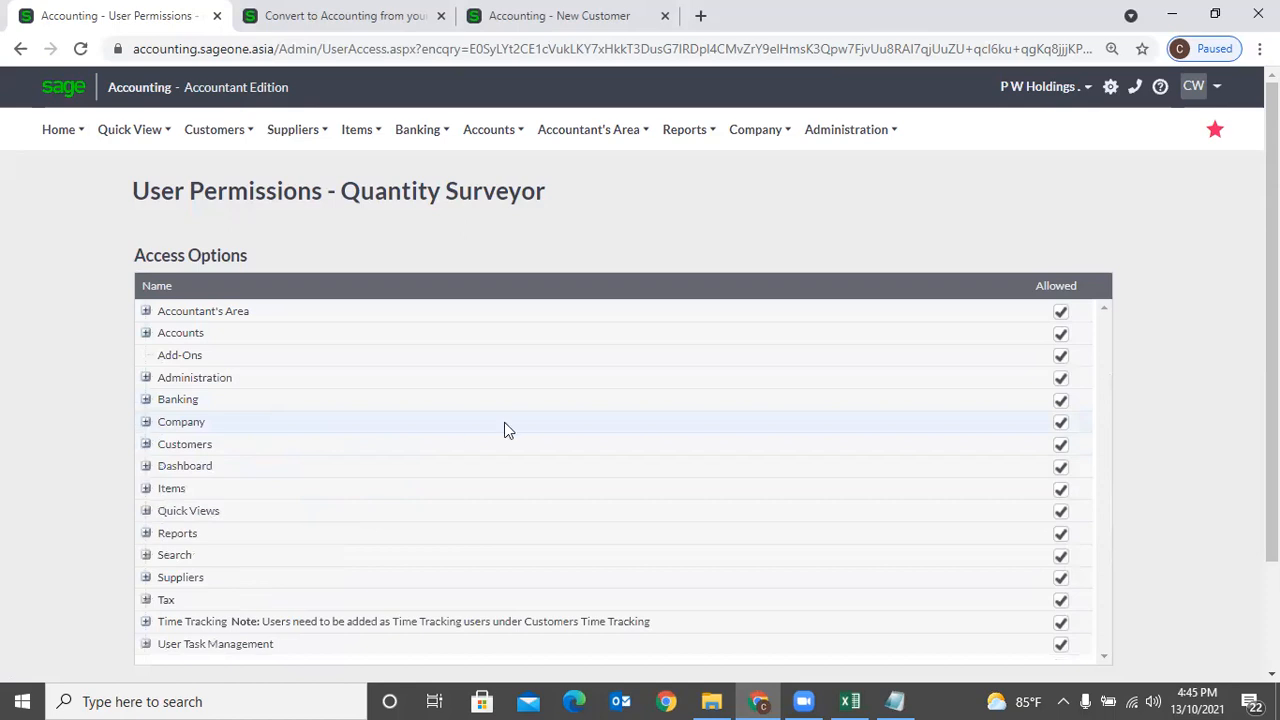
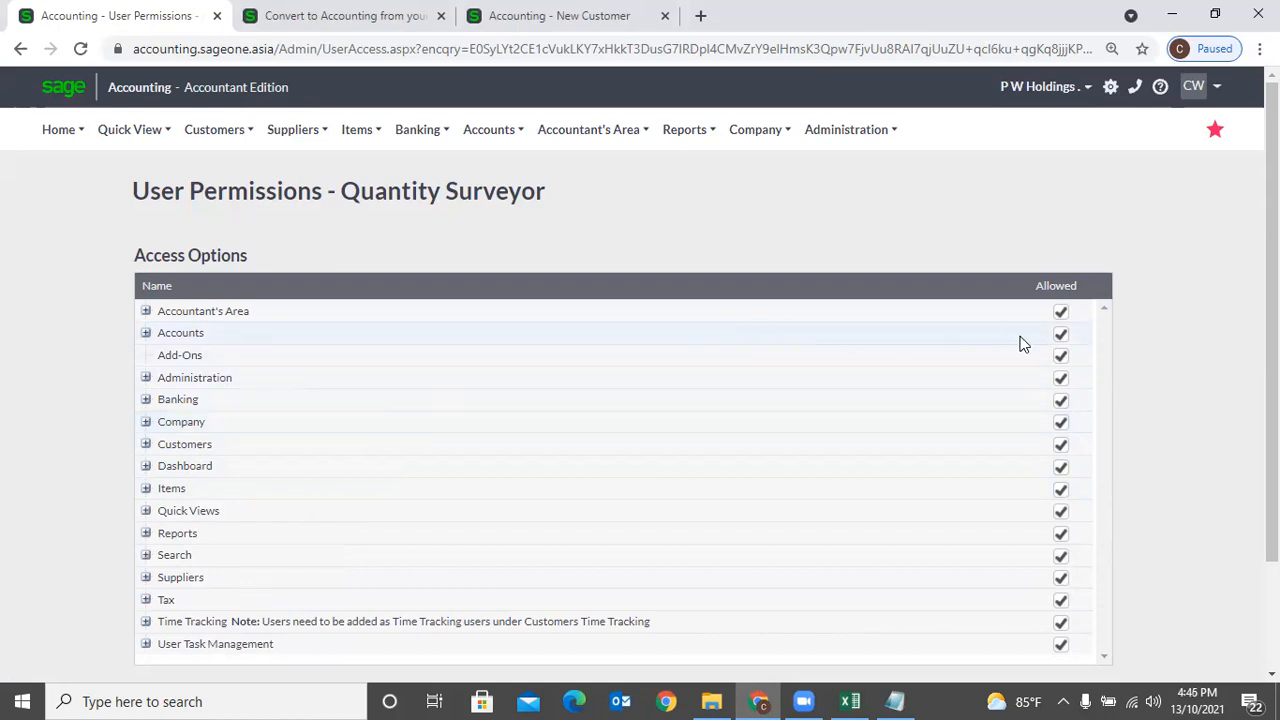
Disallow the whole Accounts permission group and allow it again.
left_click(1059, 338)
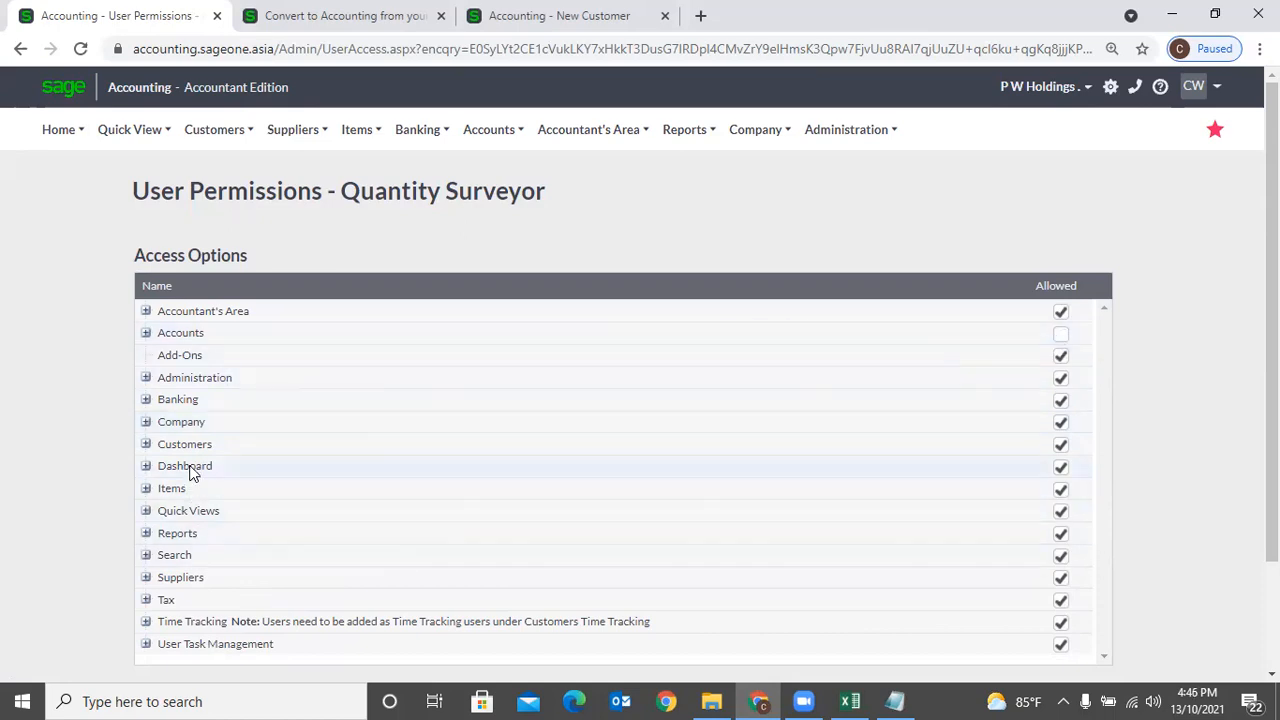
left_click(1061, 335)
Expand the Customers permissions with Credit Notes and Customer Adjustments, and look through the detailed options.
left_click(146, 444)
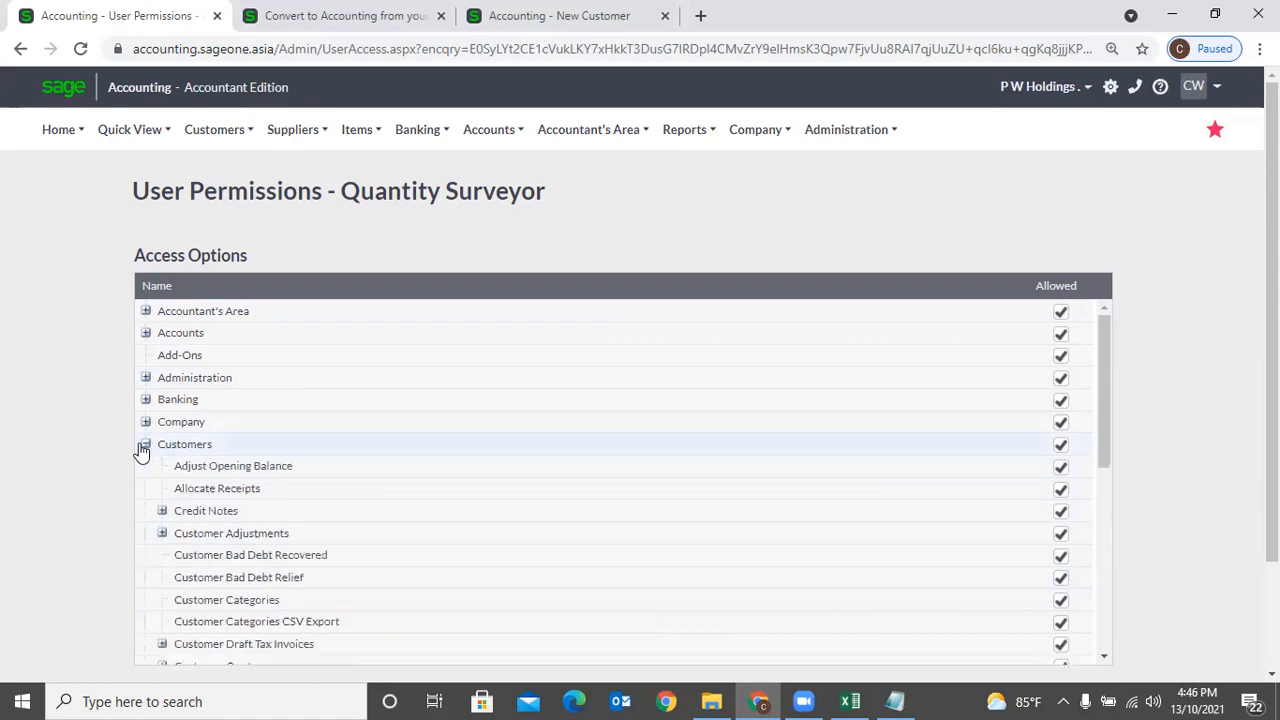
scroll(251, 448, "down", 1)
left_click(162, 417)
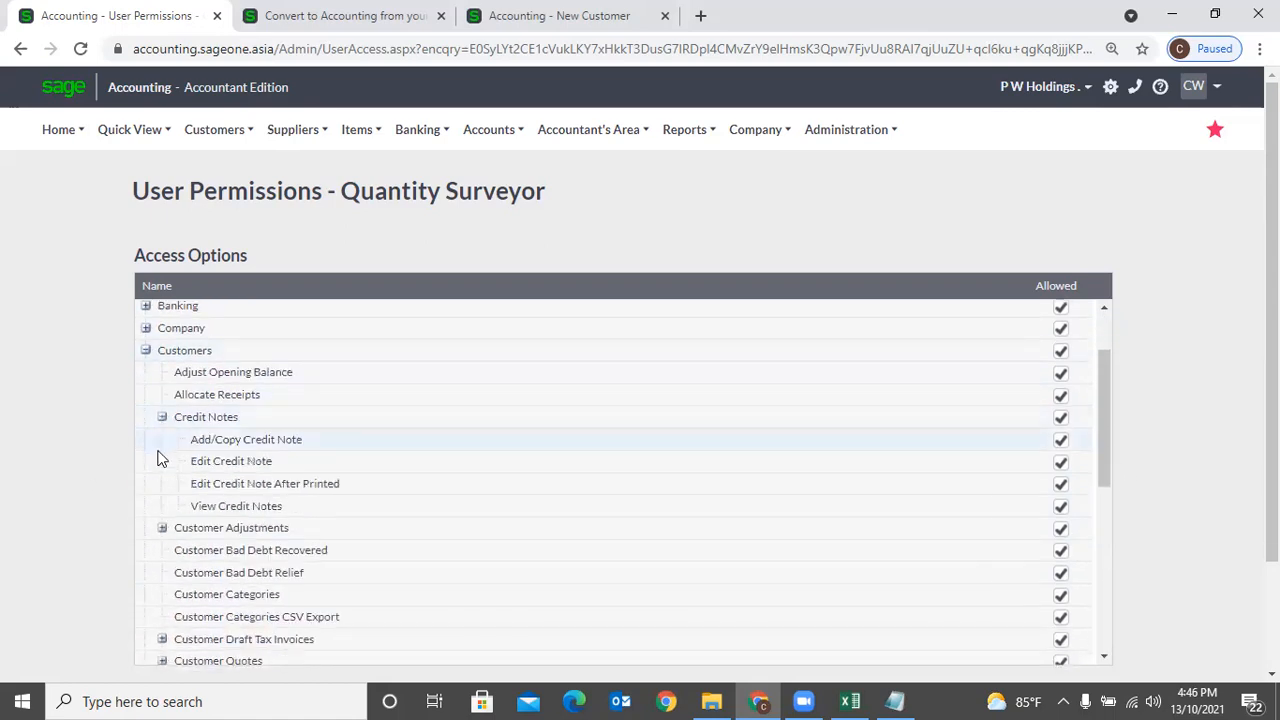
left_click(162, 528)
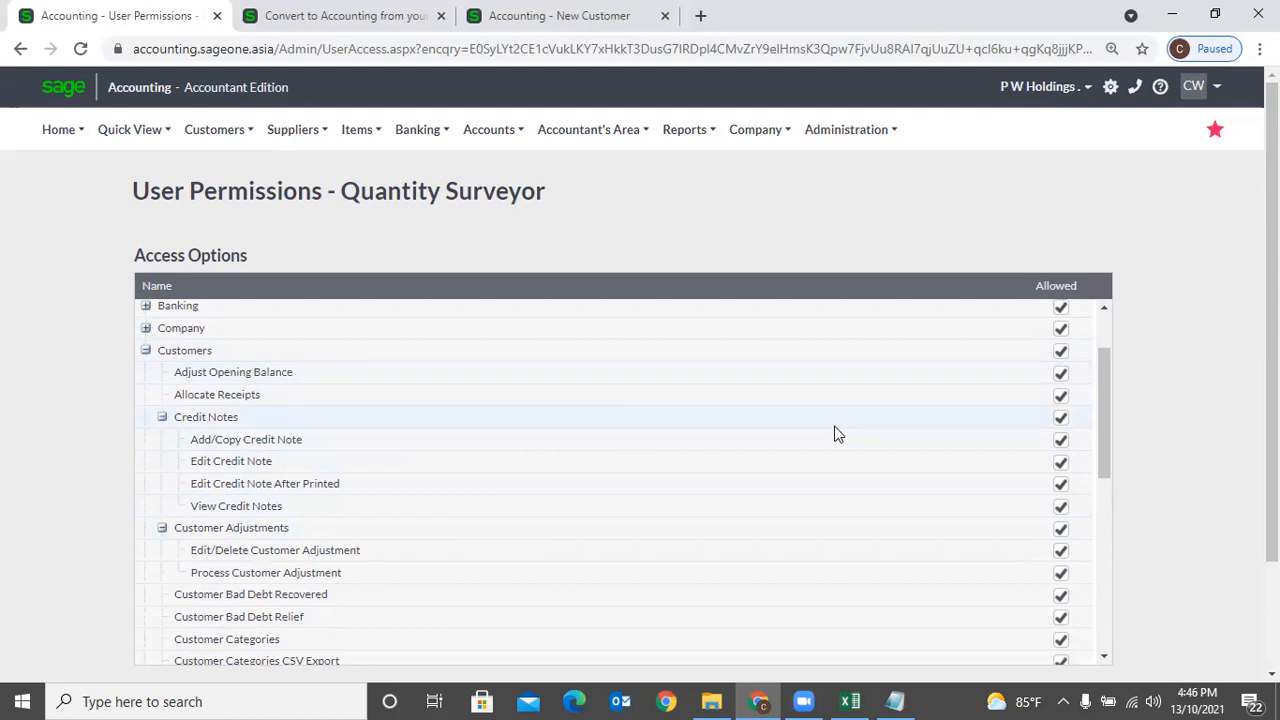
scroll(838, 434, "down", 1)
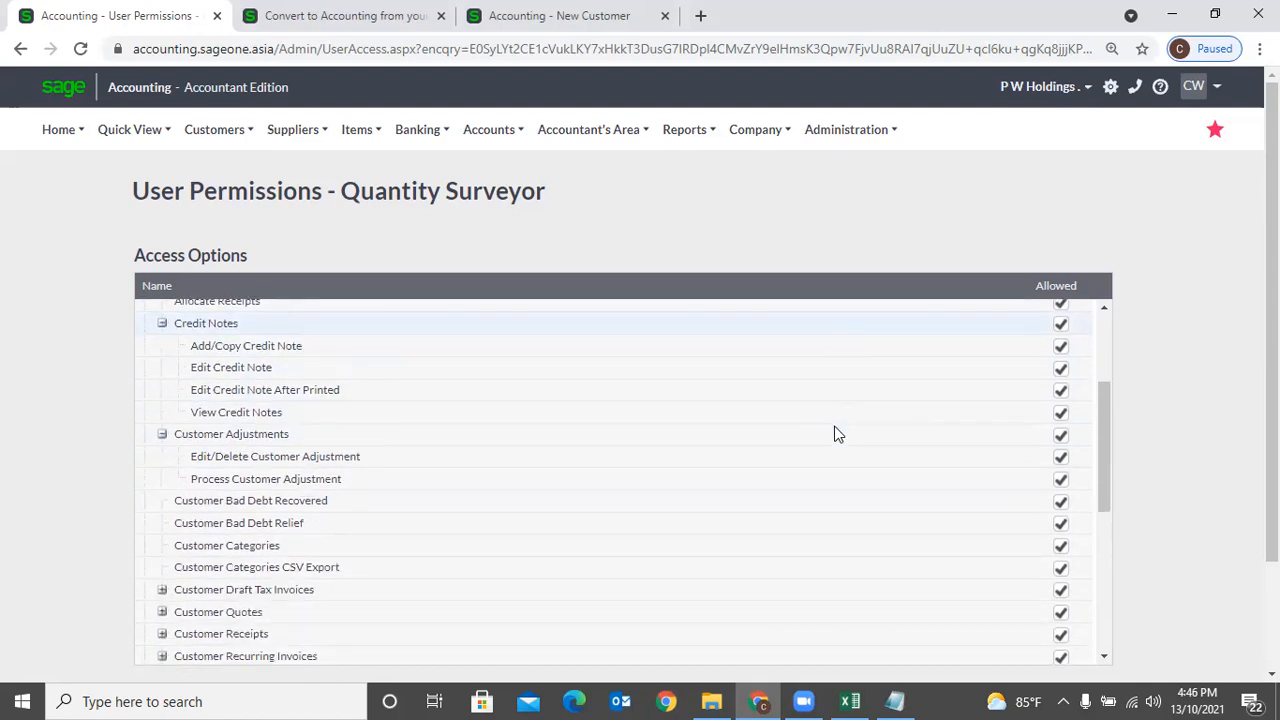
scroll(838, 434, "down", 4)
scroll(838, 434, "up", 3)
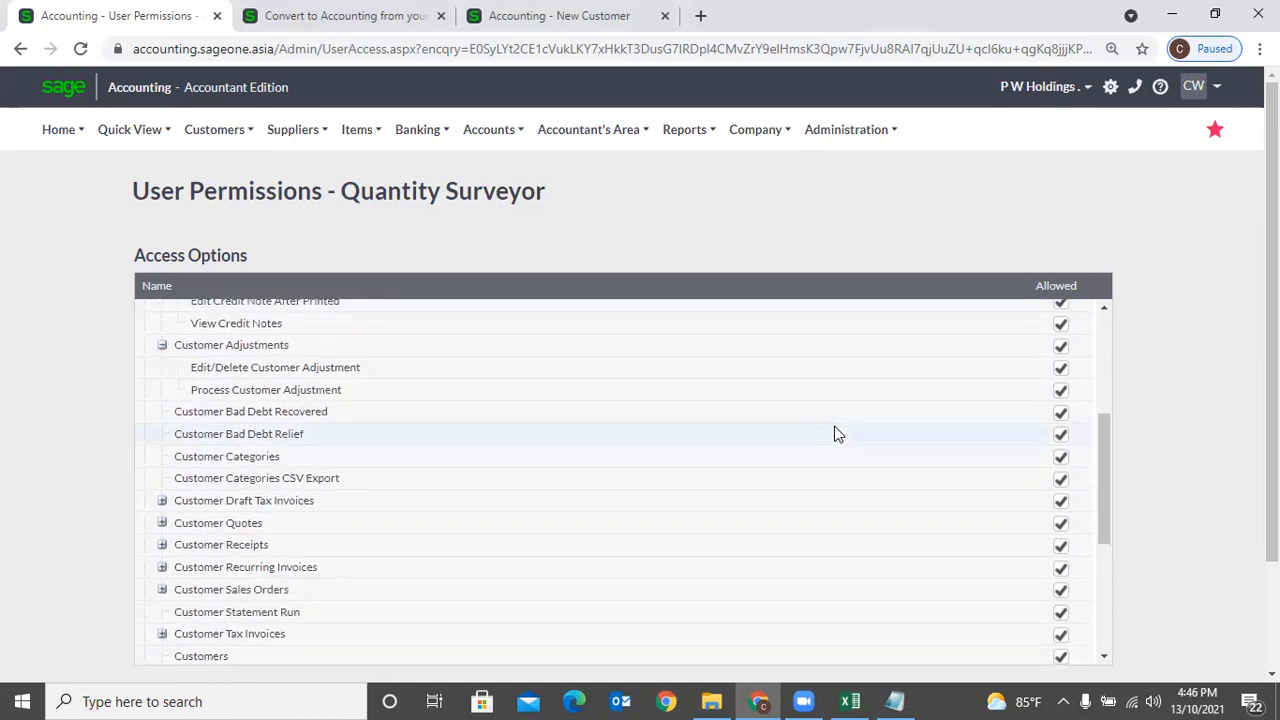
Look through the Quantity Surveyor's whole permission list, from Accountant's Area down to User Task Management, including the expanded Customers options.
scroll(834, 426, "up", 3)
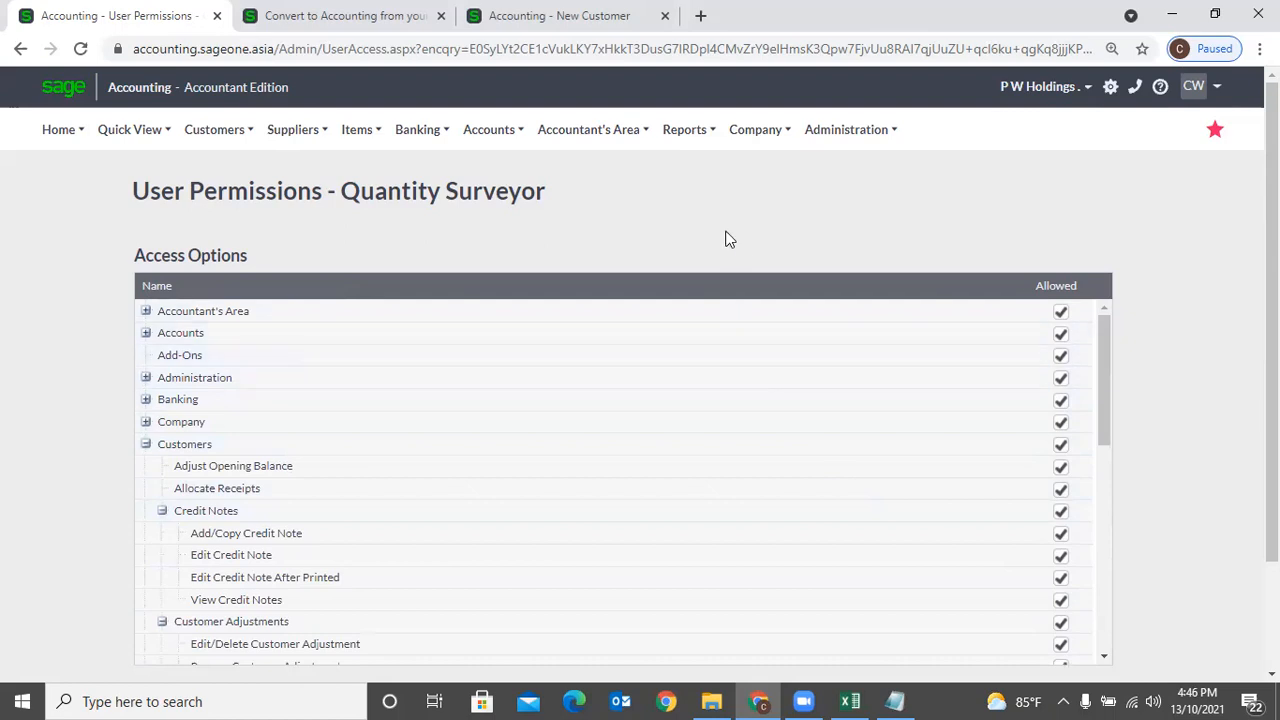
mouse_move(759, 135)
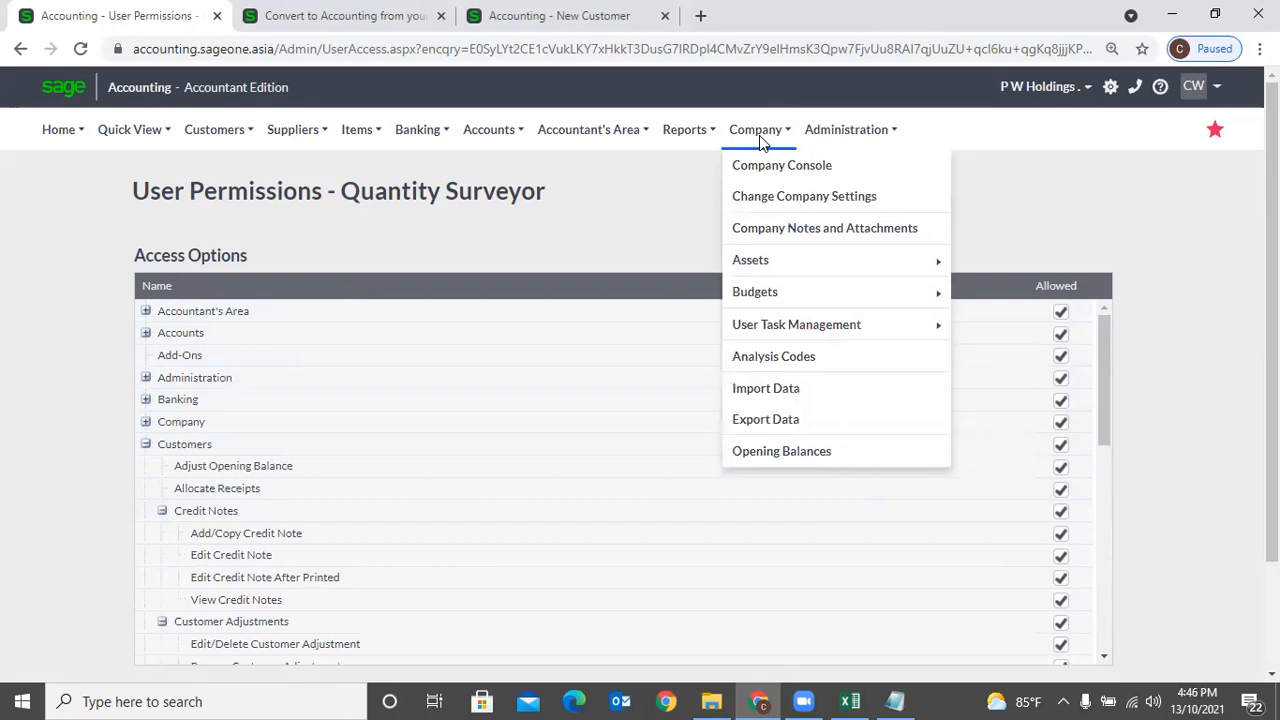
mouse_move(832, 148)
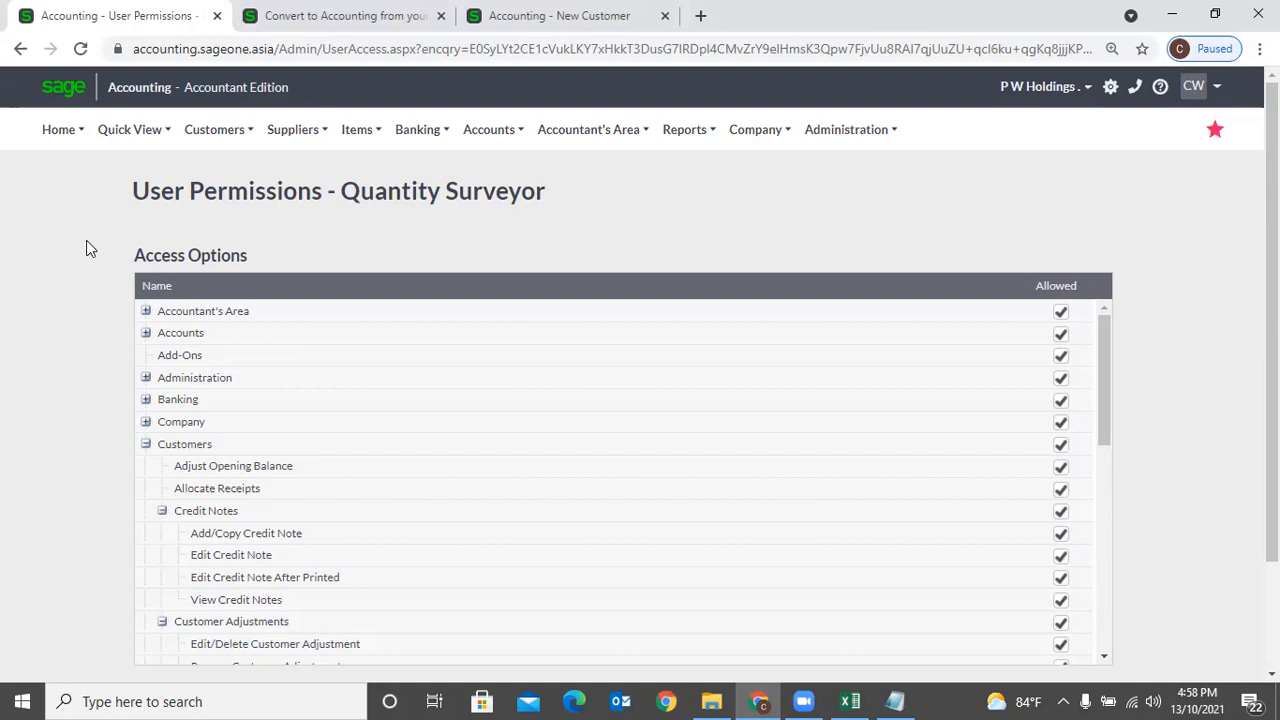
scroll(330, 422, "down", 5)
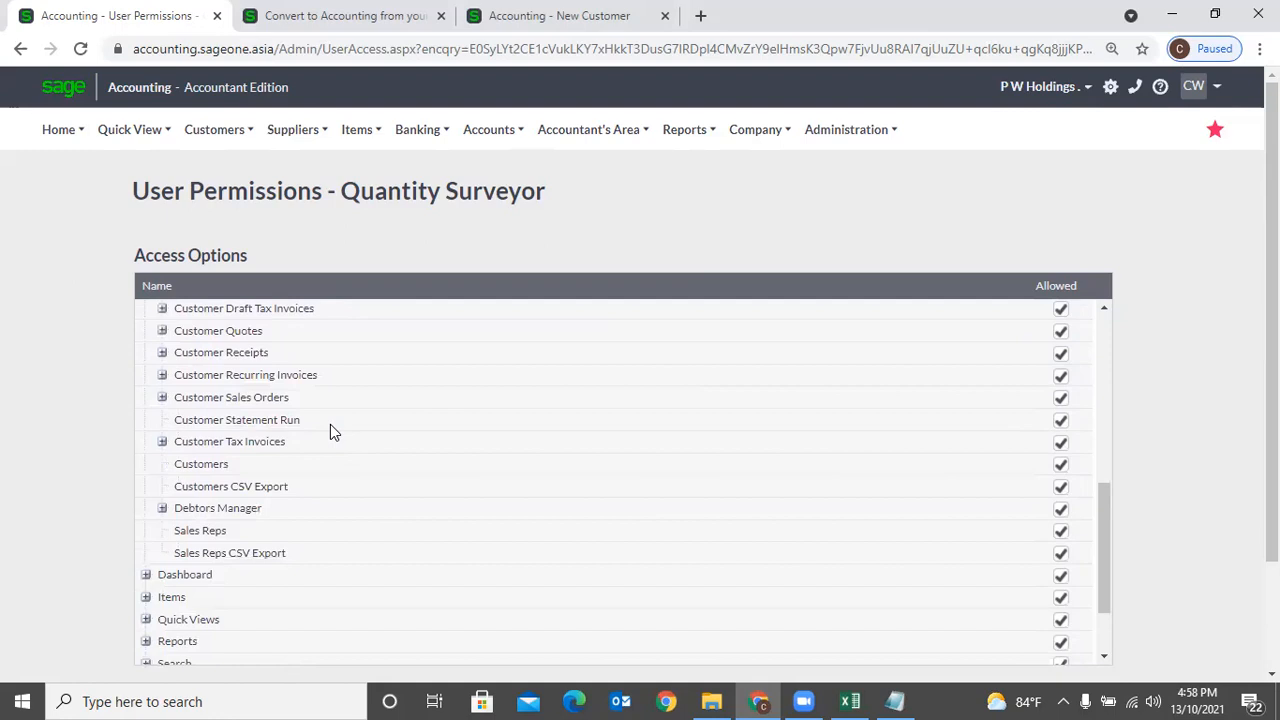
scroll(331, 425, "down", 2)
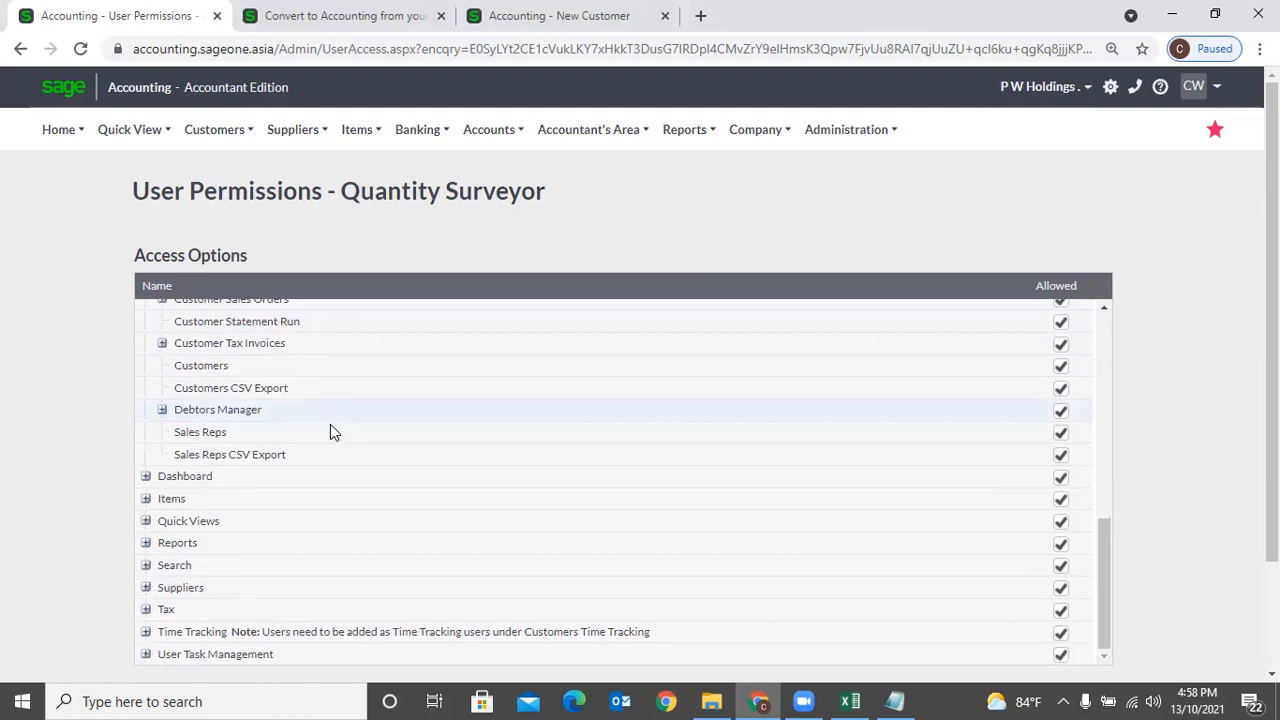
scroll(330, 424, "up", 5)
scroll(330, 424, "up", 5)
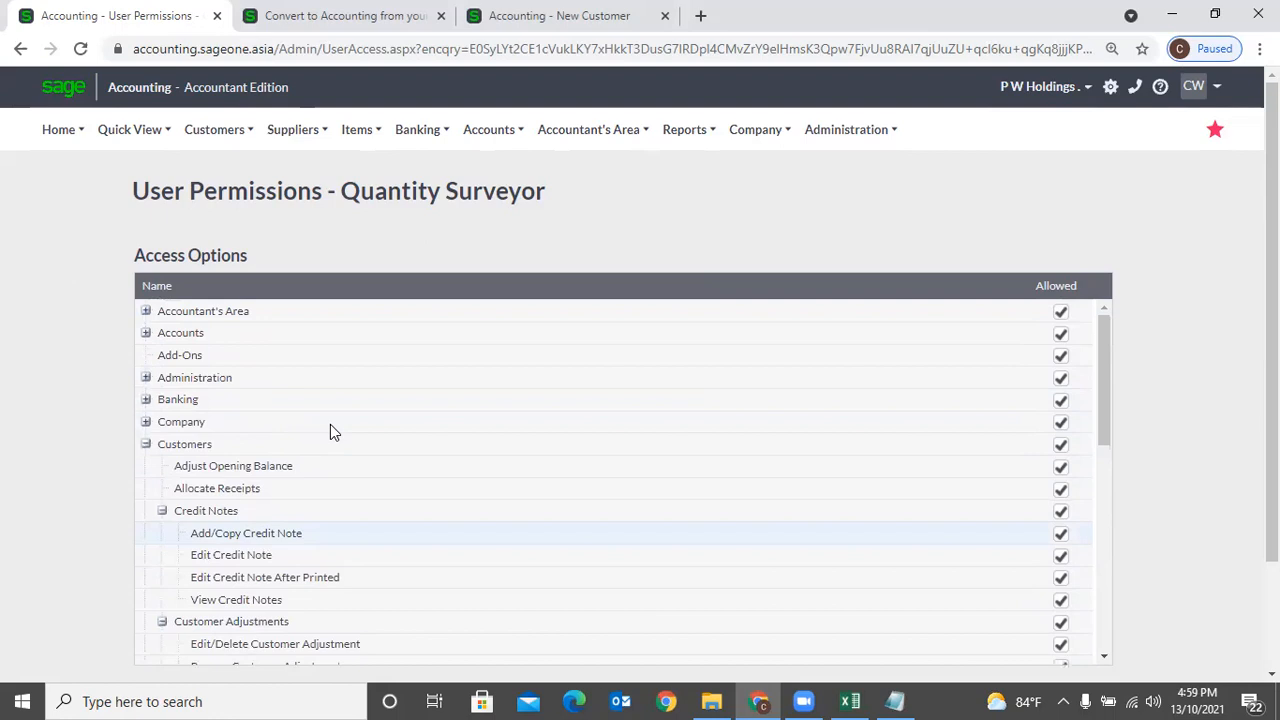
scroll(330, 432, "down", 2)
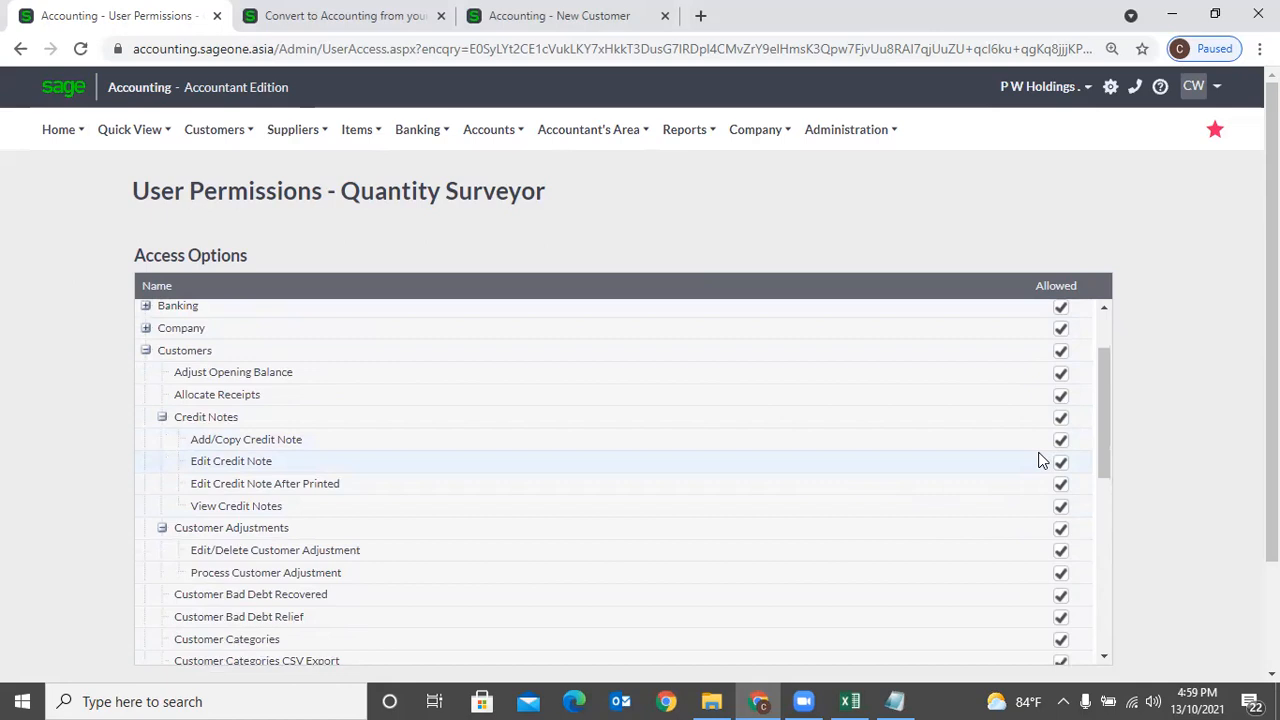
scroll(1042, 461, "down", 4)
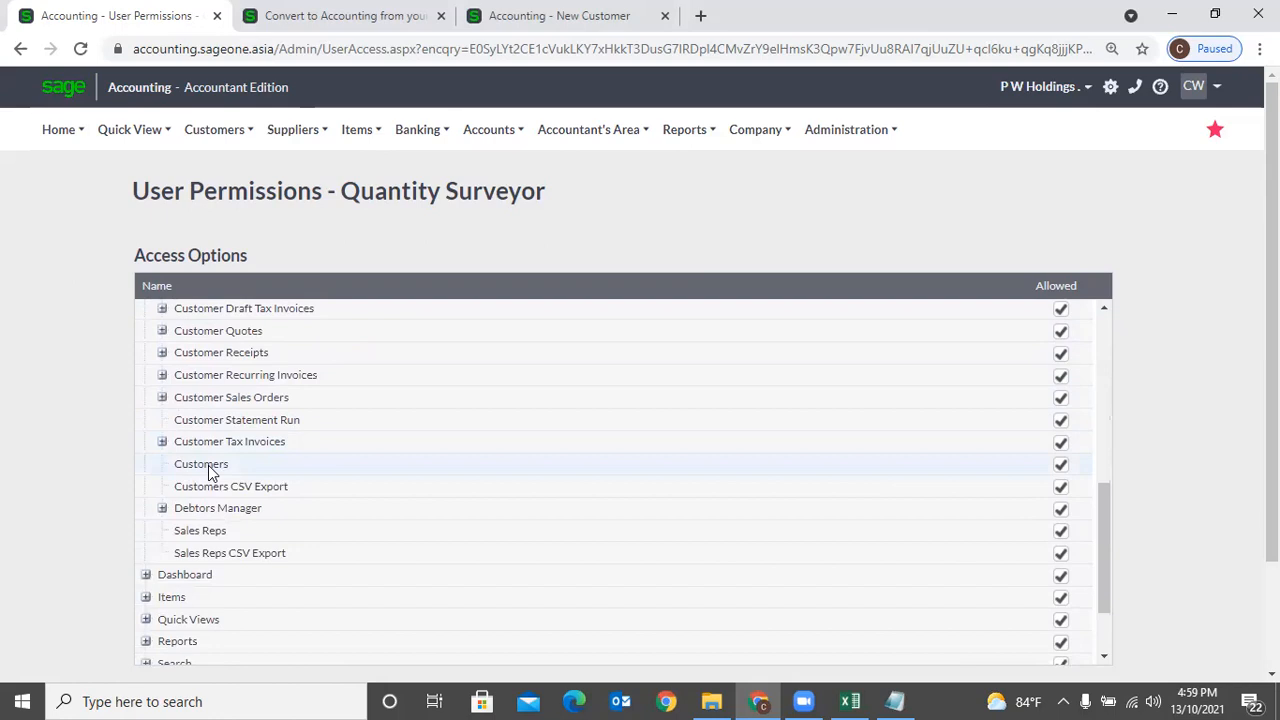
In the second browser tab, list the customer tax invoices and open the latest Wild Frontiers Adventure Travel invoice.
left_click(262, 26)
left_click(216, 130)
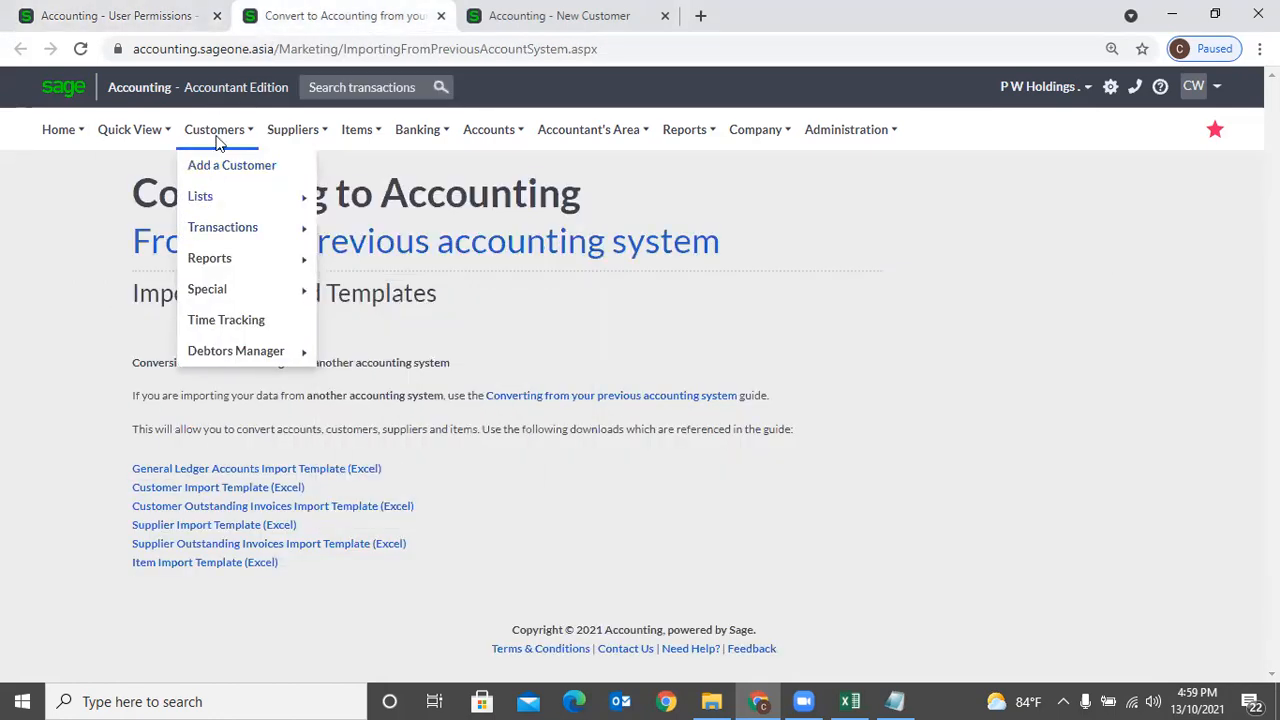
mouse_move(222, 227)
left_click(424, 288)
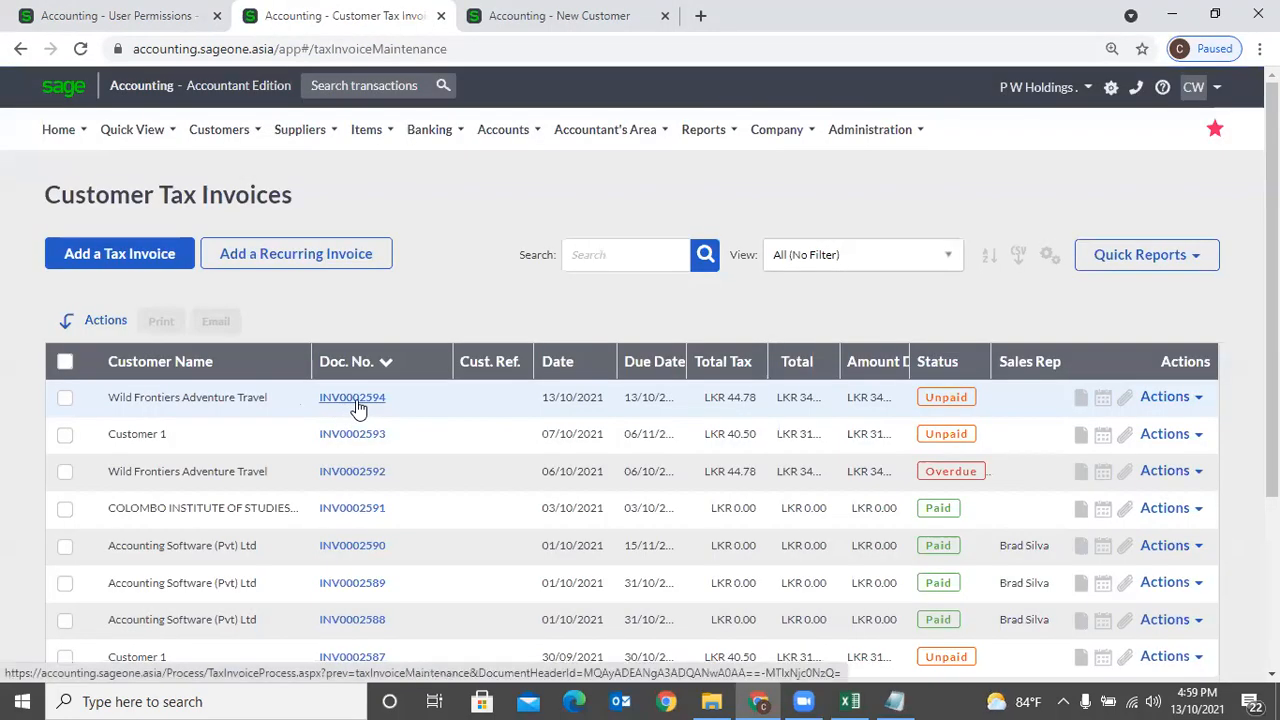
left_click(352, 398)
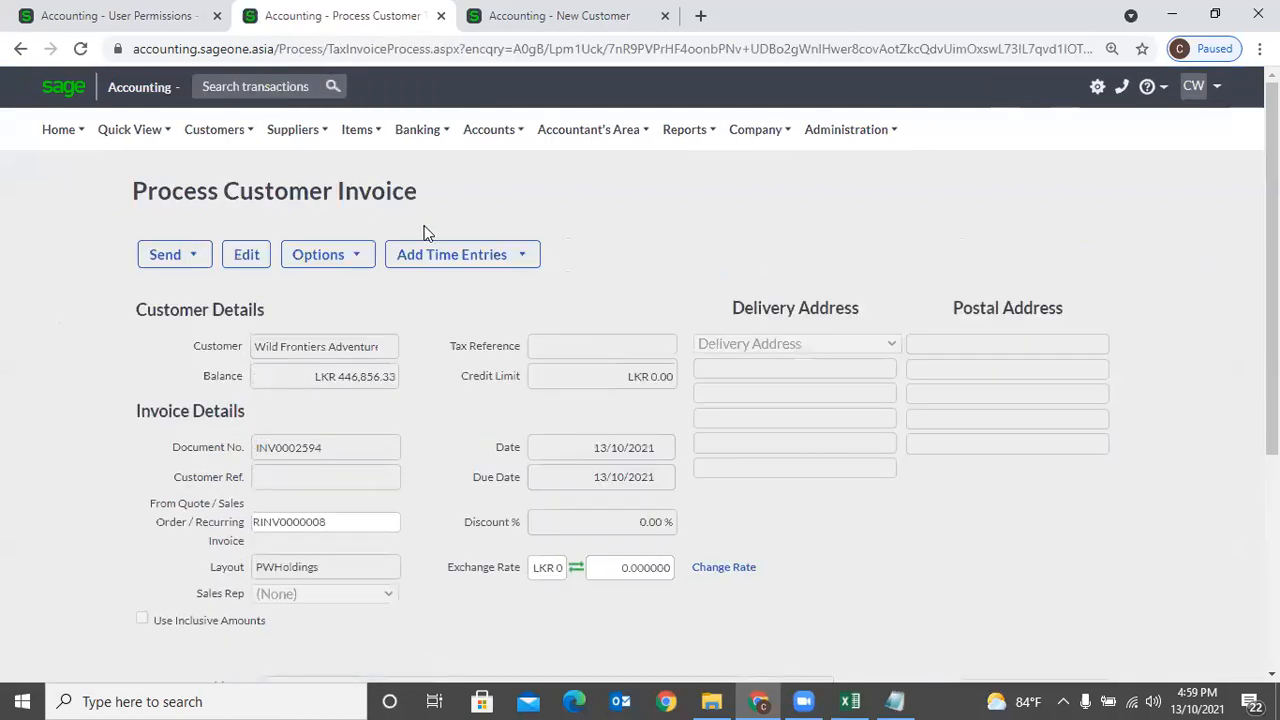
View the gross profit of the open customer invoice, and close the GP view.
left_click(333, 256)
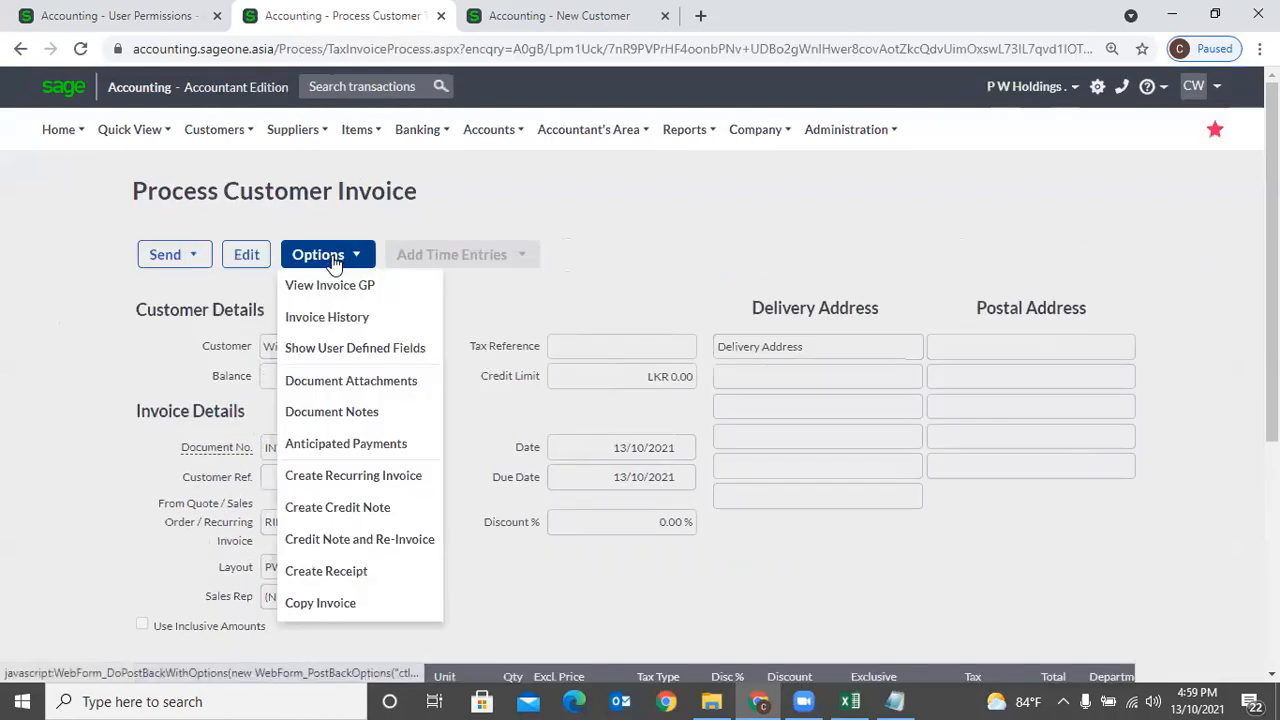
left_click(374, 288)
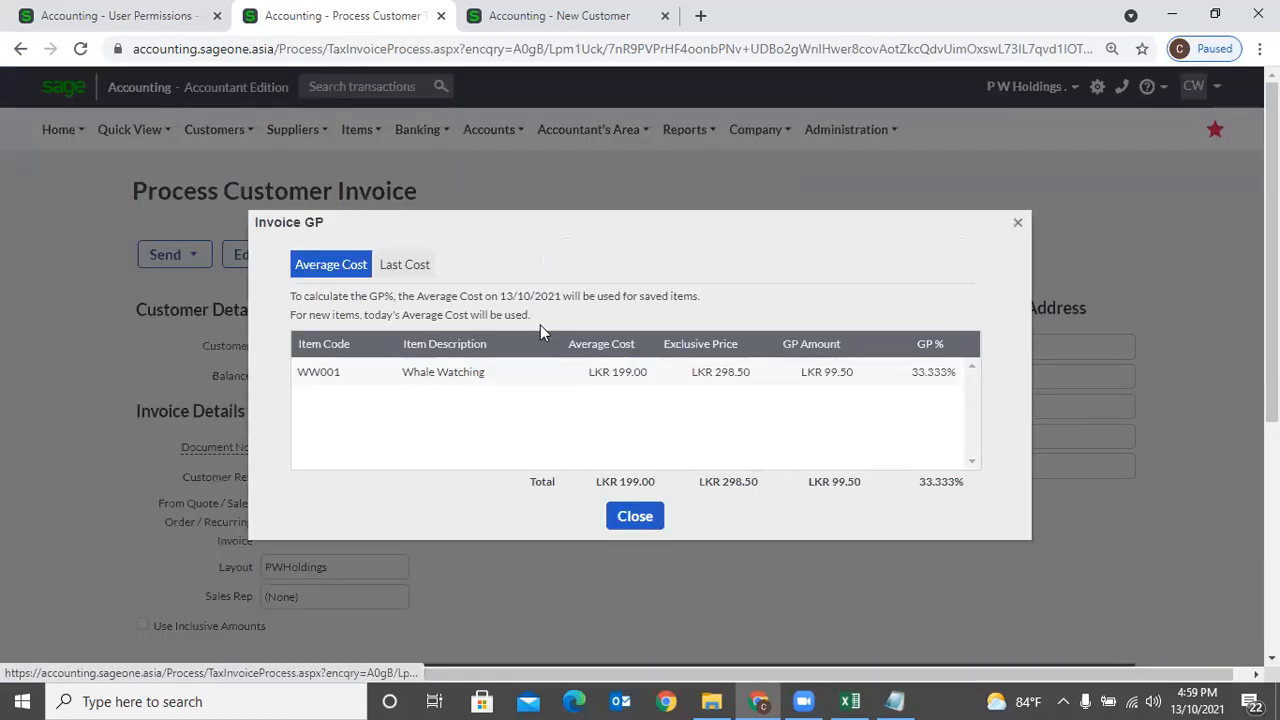
left_click(1016, 225)
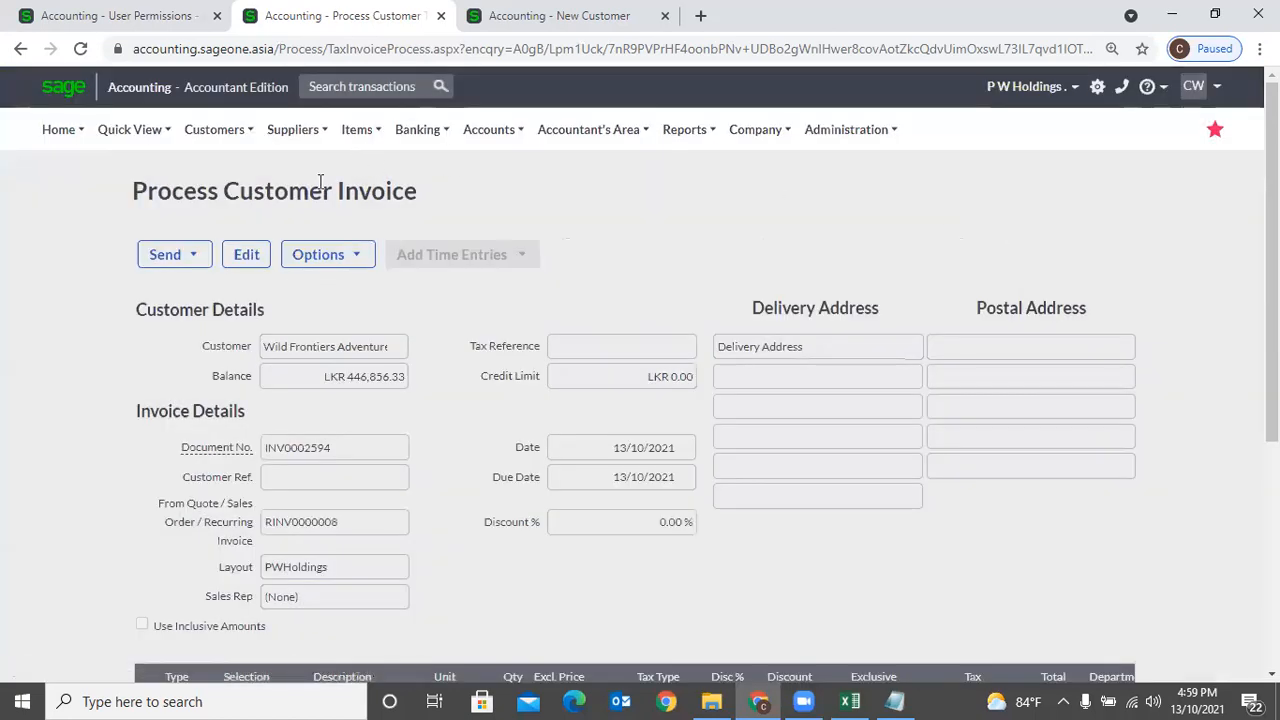
left_click(330, 262)
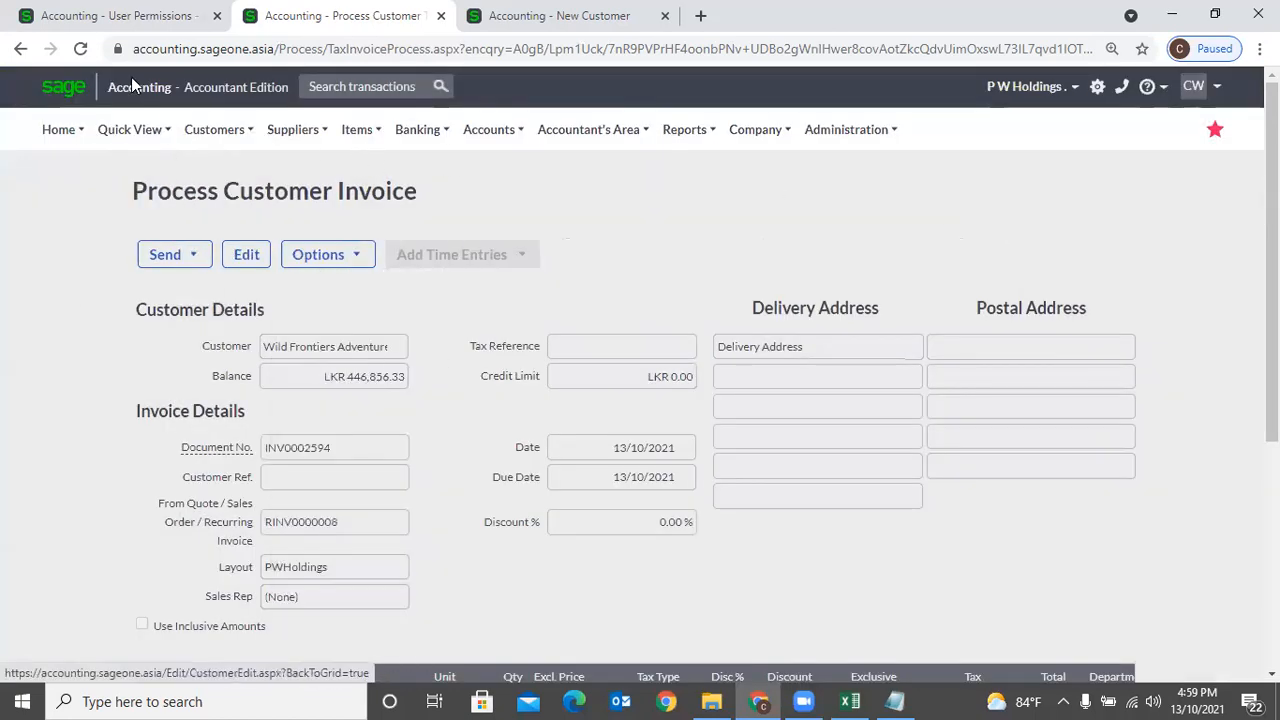
Return to the Quantity Surveyor's user permissions, expand Customer Tax Invoices, and look through its options, including the one for viewing GP.
left_click(84, 27)
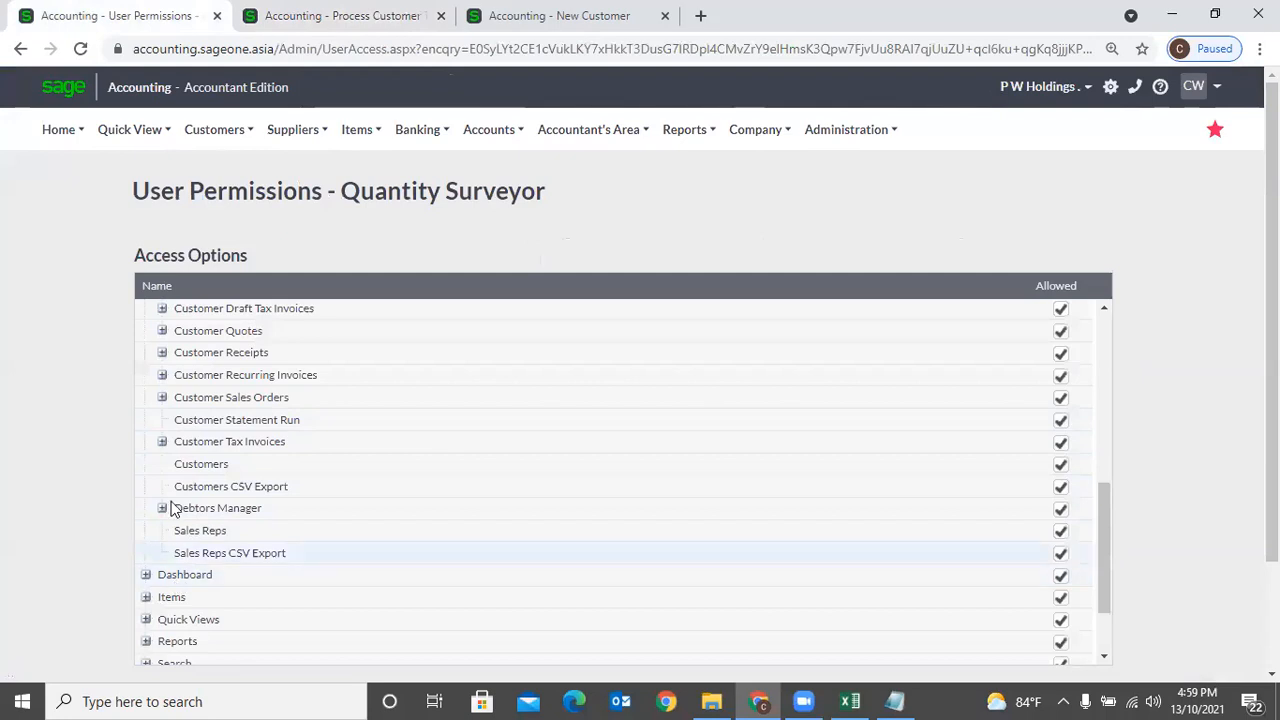
scroll(175, 560, "up", 2)
scroll(170, 483, "up", 3)
scroll(215, 485, "down", 3)
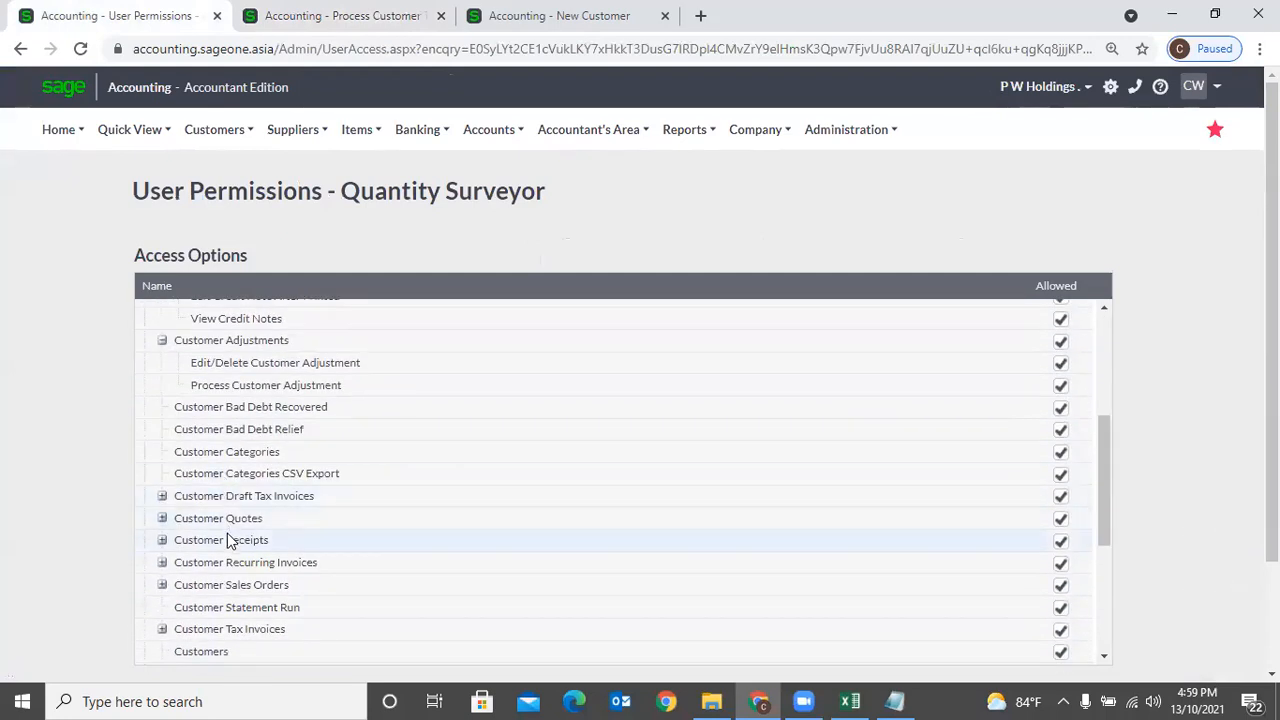
scroll(229, 537, "down", 1)
left_click(162, 536)
scroll(334, 529, "down", 2)
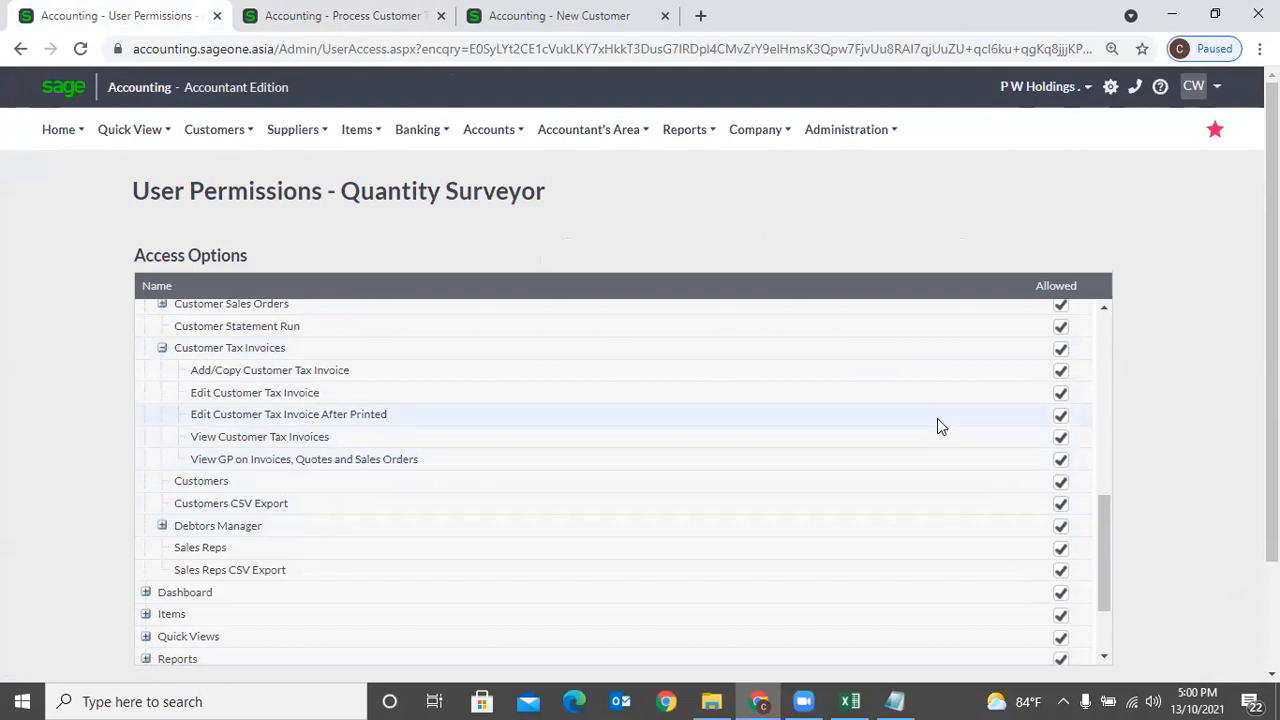
scroll(937, 426, "down", 1)
mouse_move(823, 150)
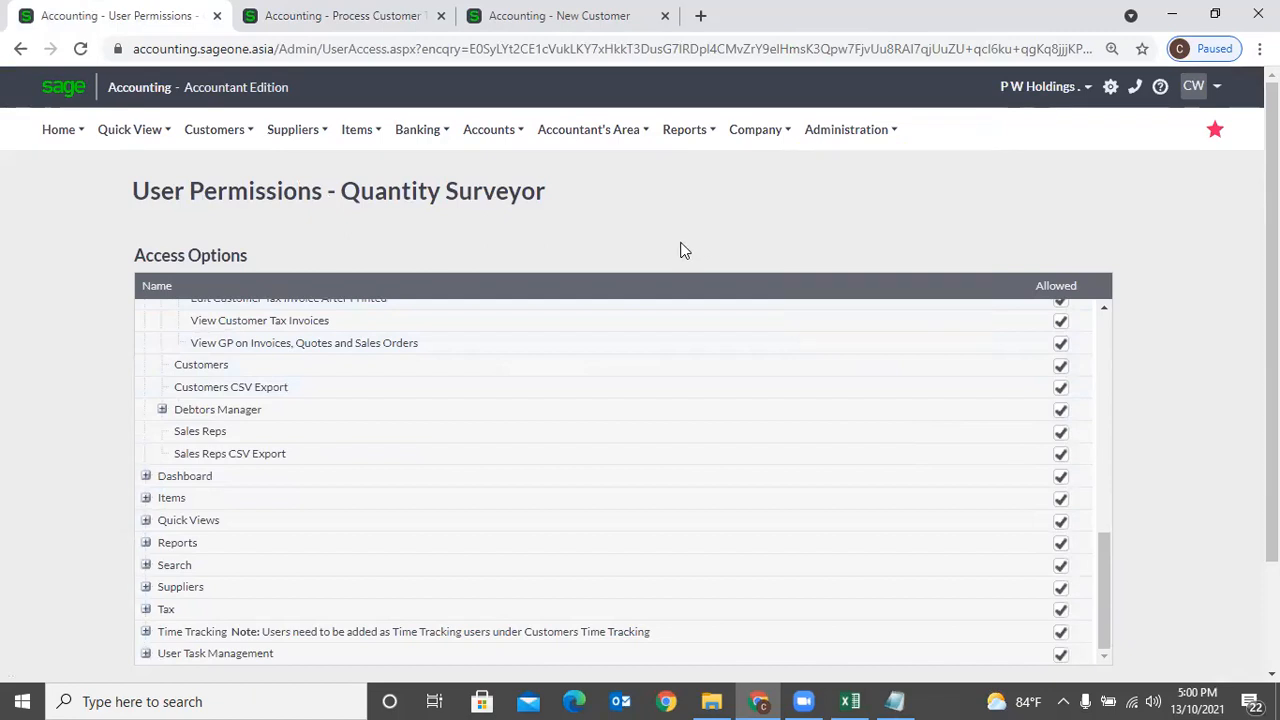
Collapse the Customers permissions, disallow the whole Customers group for the Quantity Surveyor, and save the permissions.
scroll(680, 250, "down", 1)
scroll(680, 250, "up", 7)
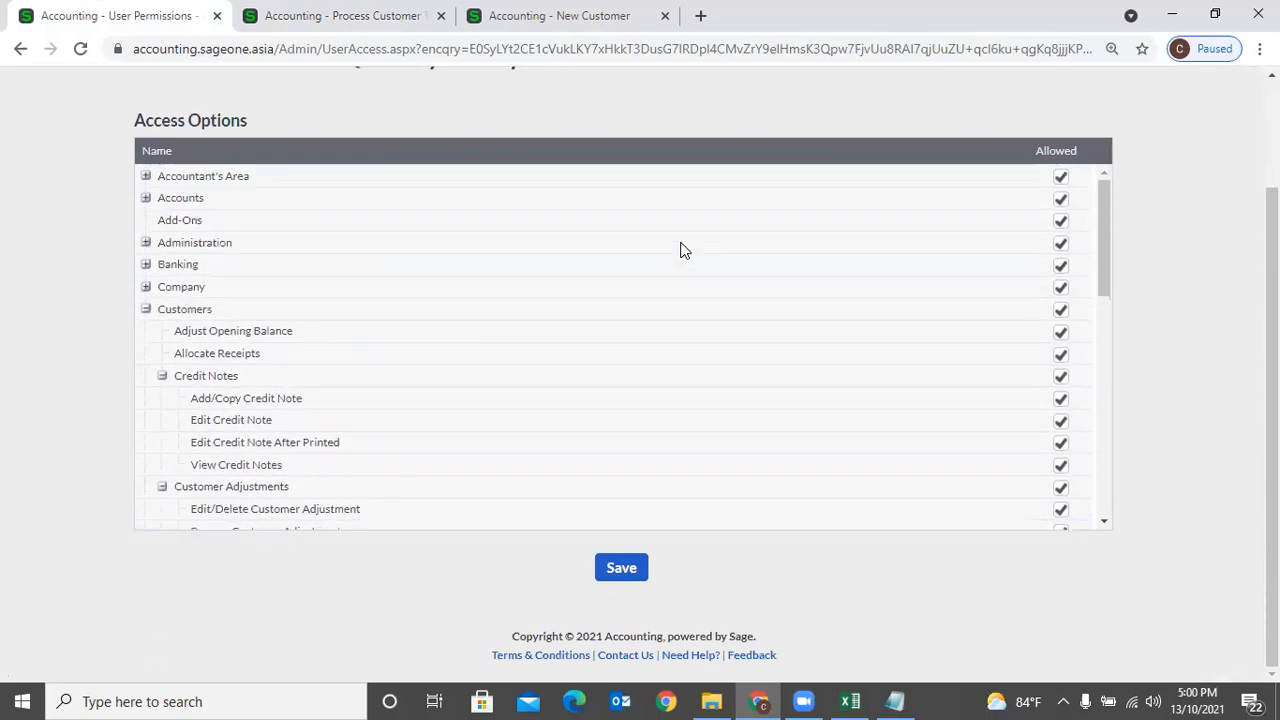
scroll(1188, 312, "up", 1)
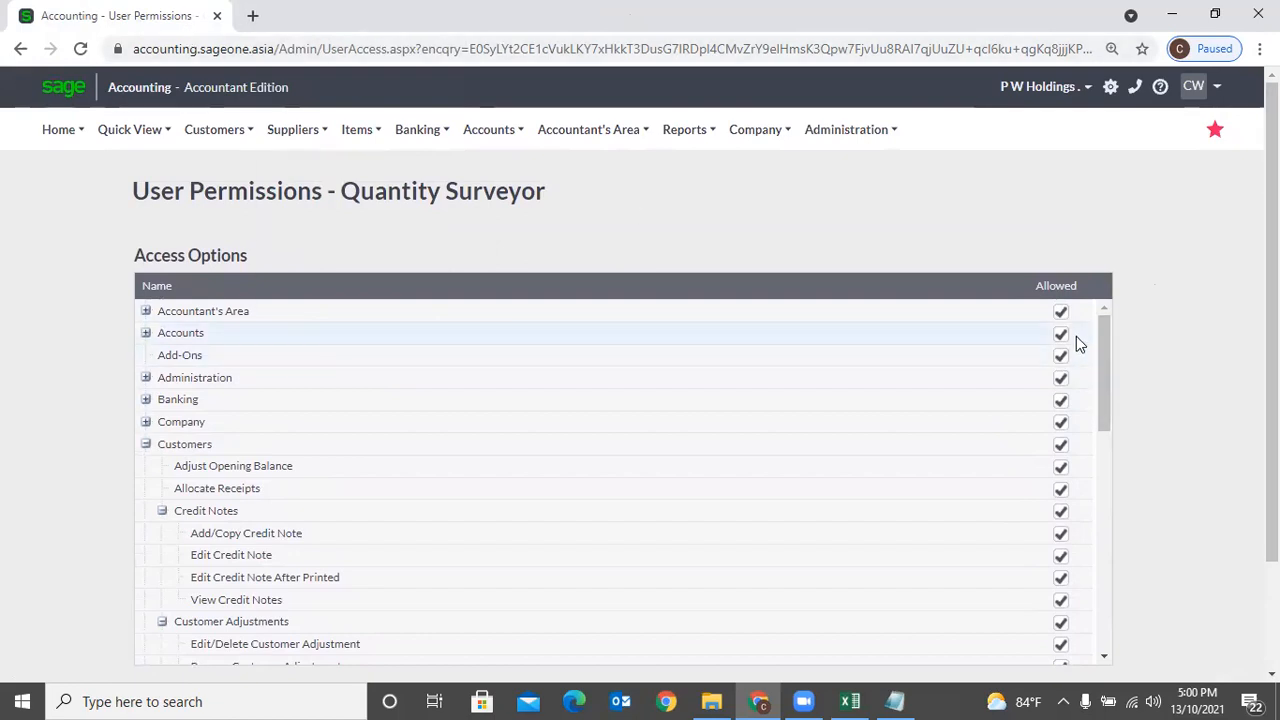
left_click(146, 444)
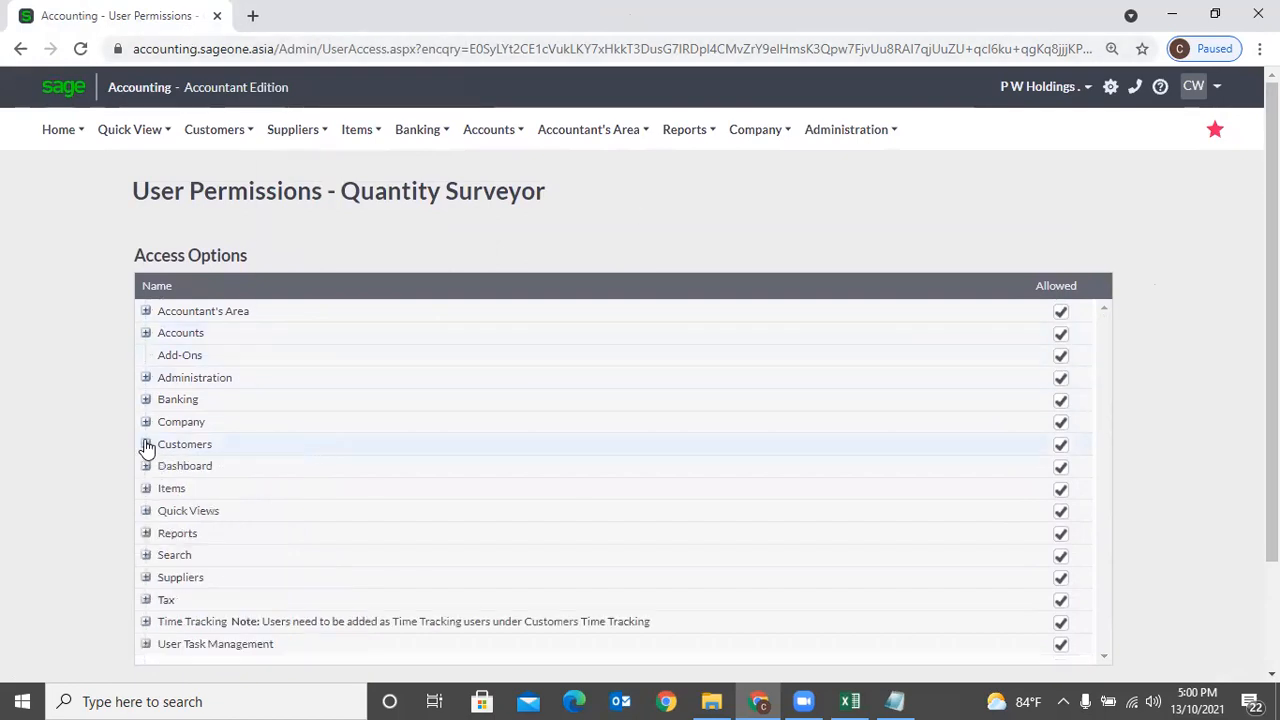
left_click(1061, 444)
scroll(1175, 495, "down", 2)
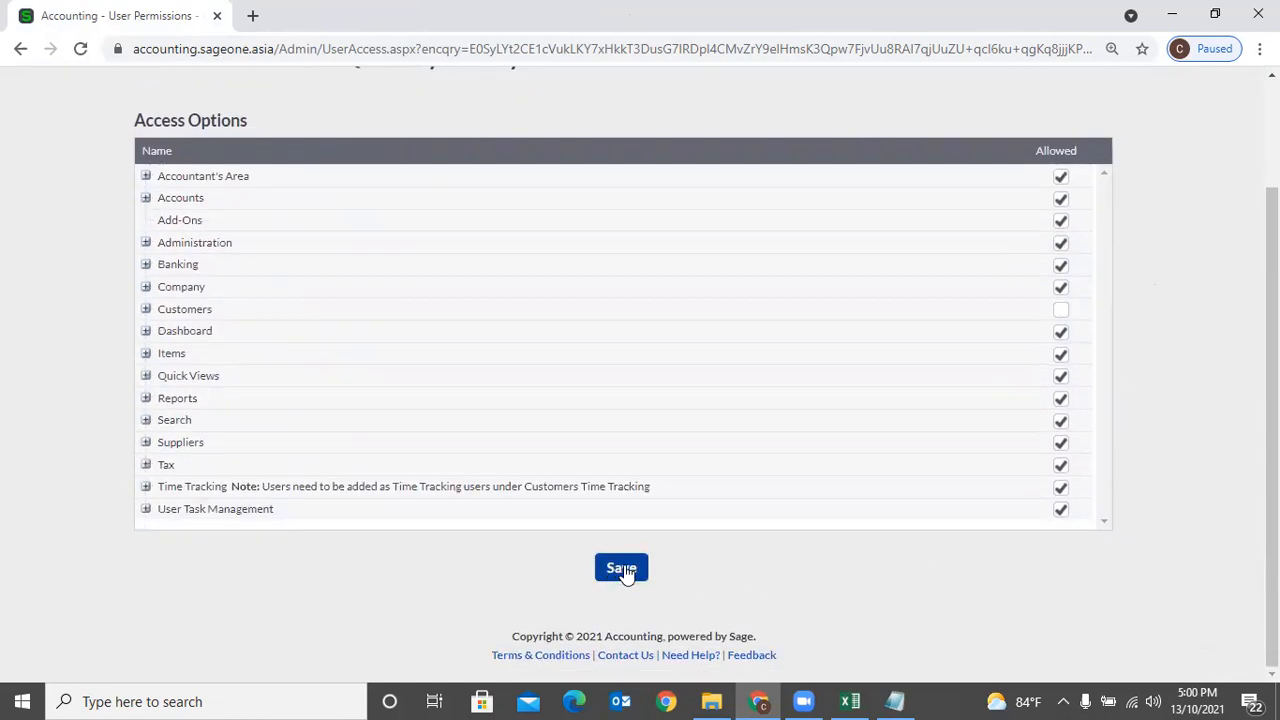
left_click(621, 568)
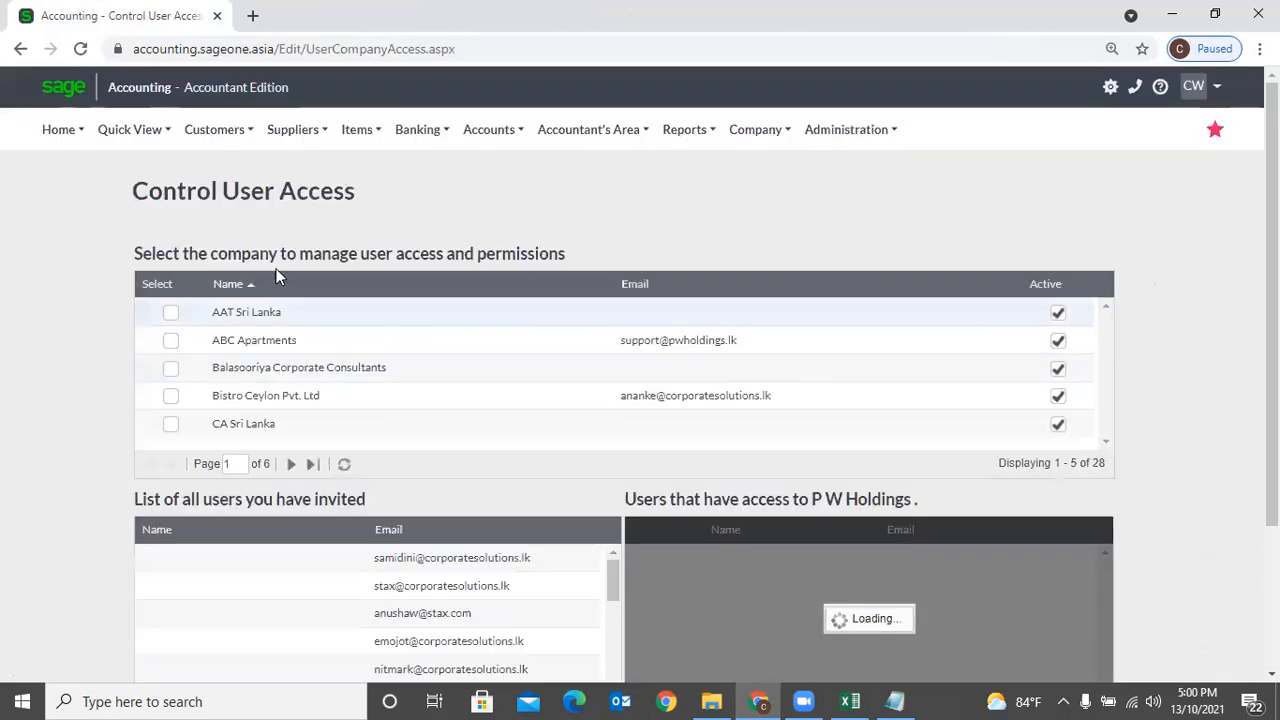
Test the customer access by opening a new customer form, and return to Control User Access.
mouse_move(223, 144)
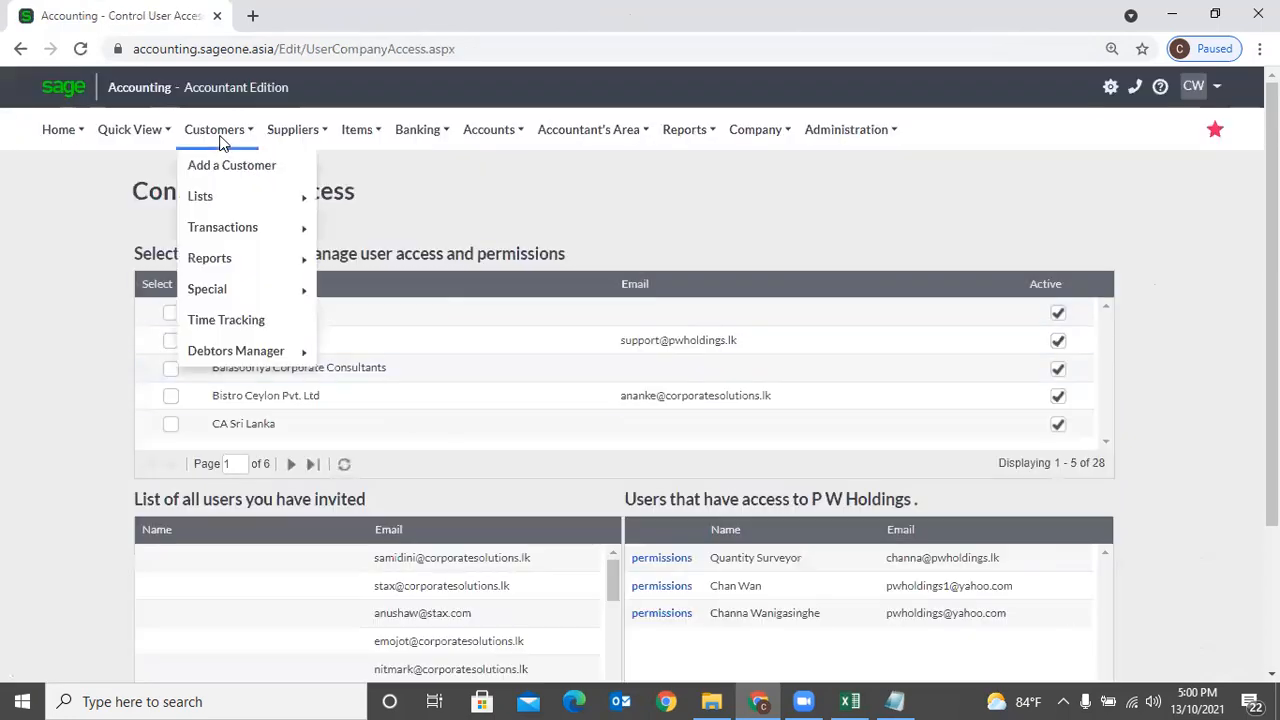
left_click(224, 170)
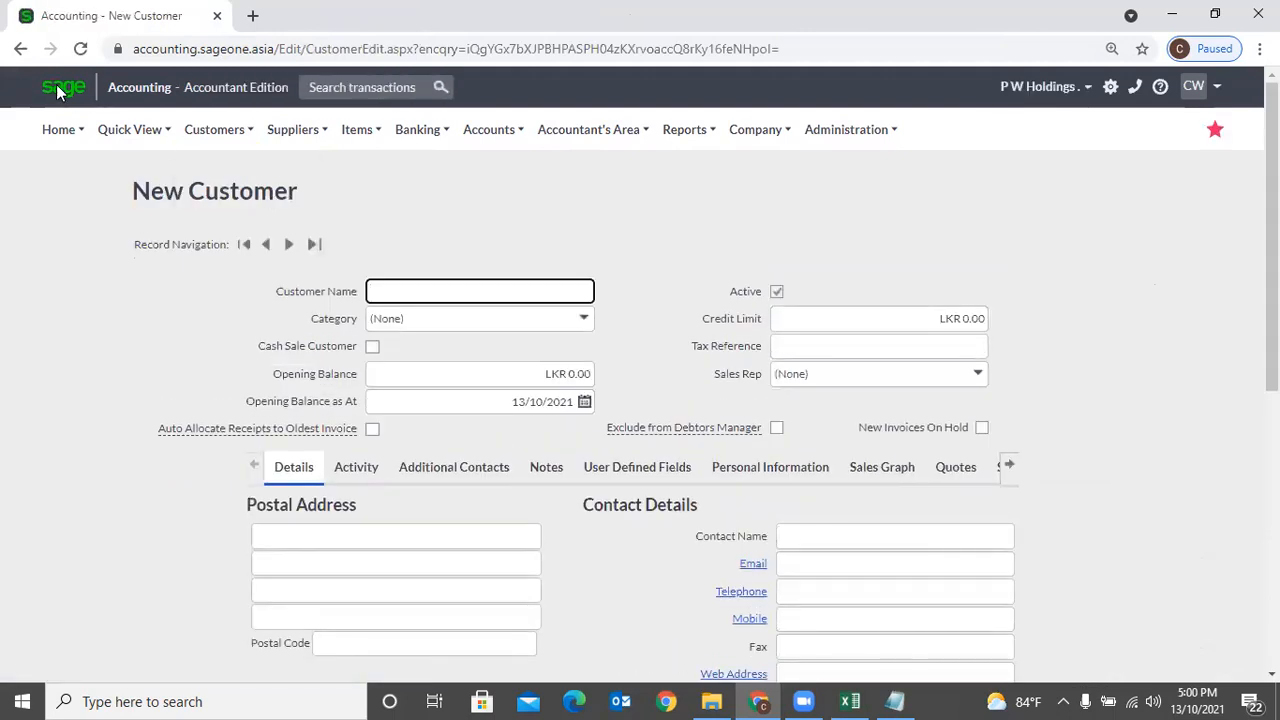
left_click(58, 90)
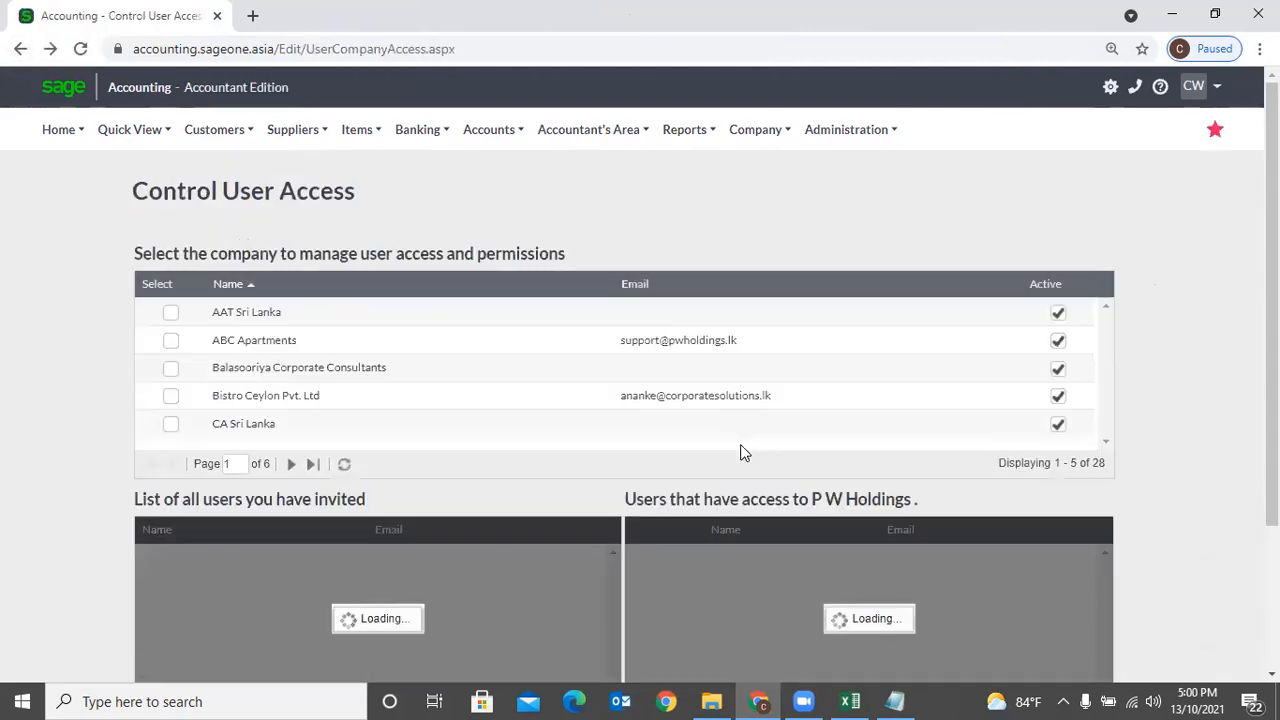
Open the permissions of the last user with access to P W Holdings, disallow the Customers group, and save.
scroll(741, 458, "down", 2)
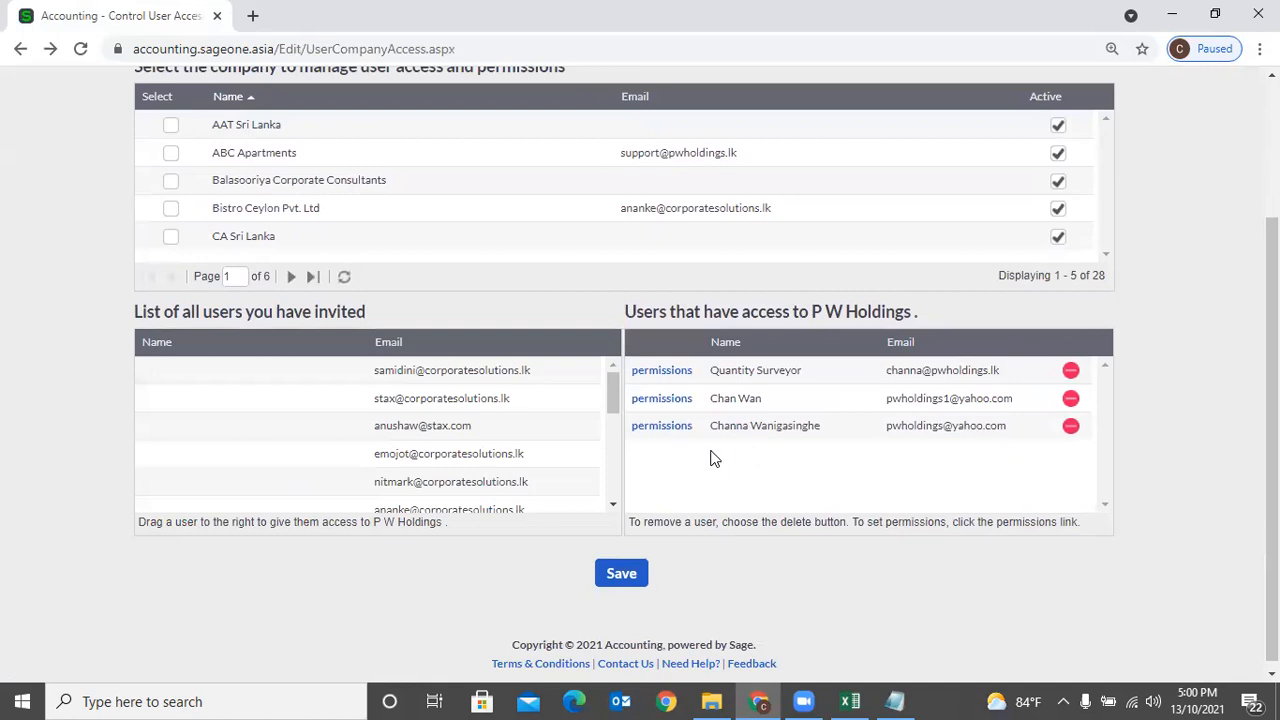
left_click(662, 428)
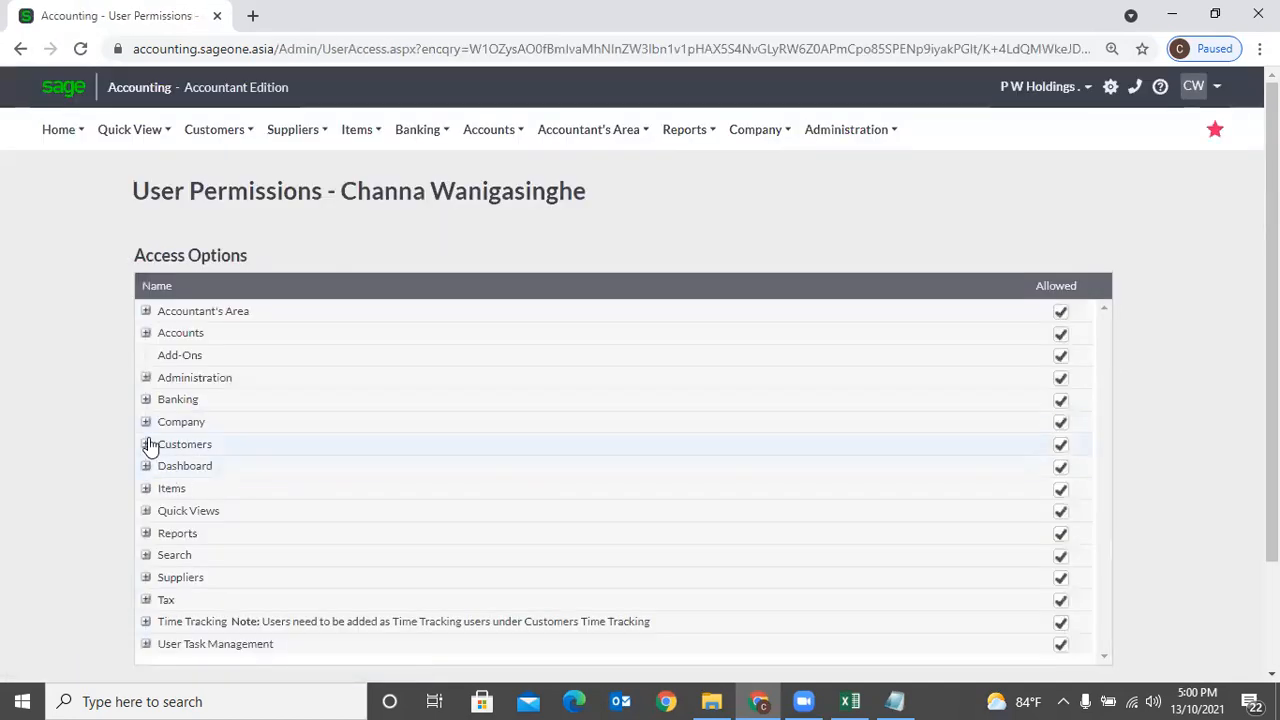
left_click(146, 444)
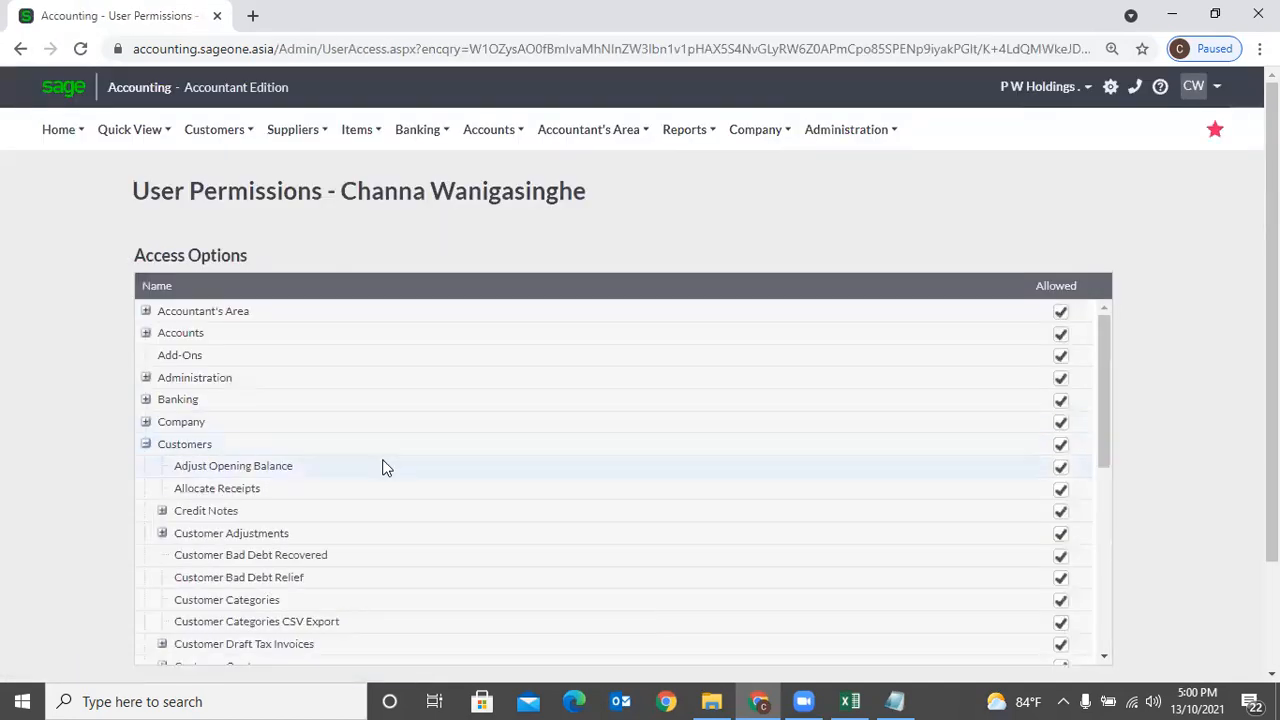
left_click(146, 444)
left_click(1061, 446)
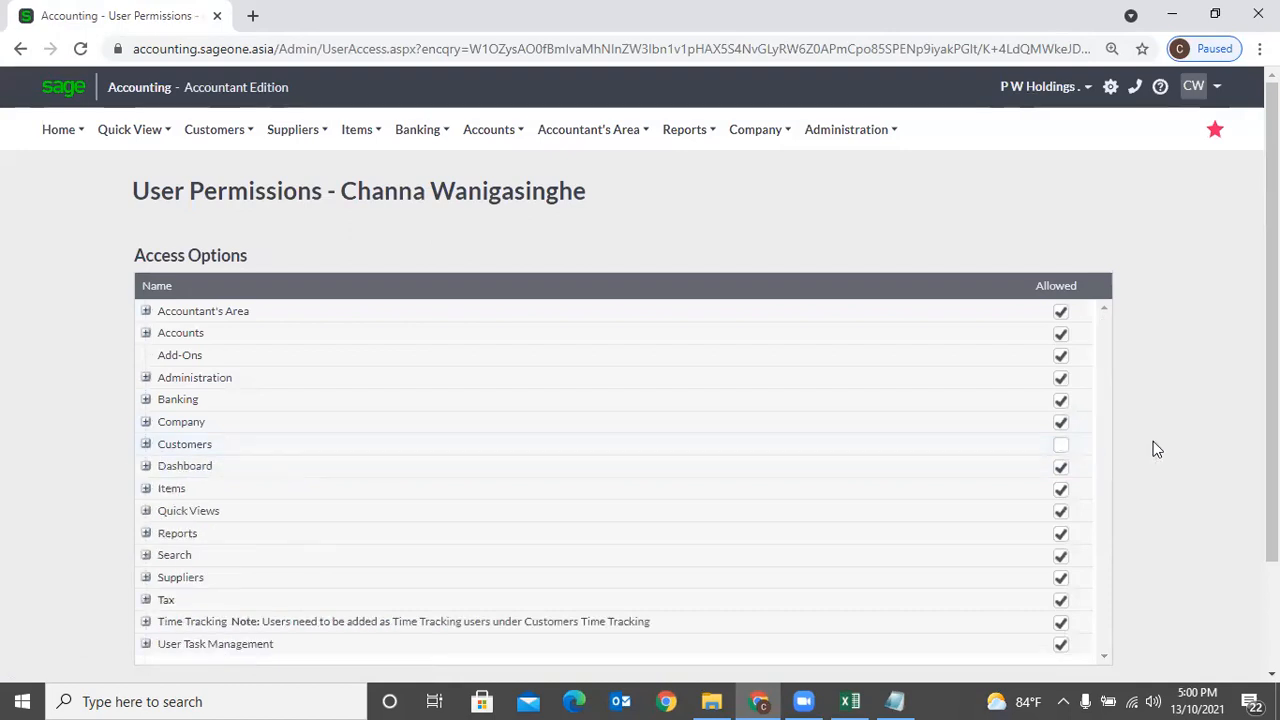
scroll(1151, 446, "down", 3)
left_click(621, 567)
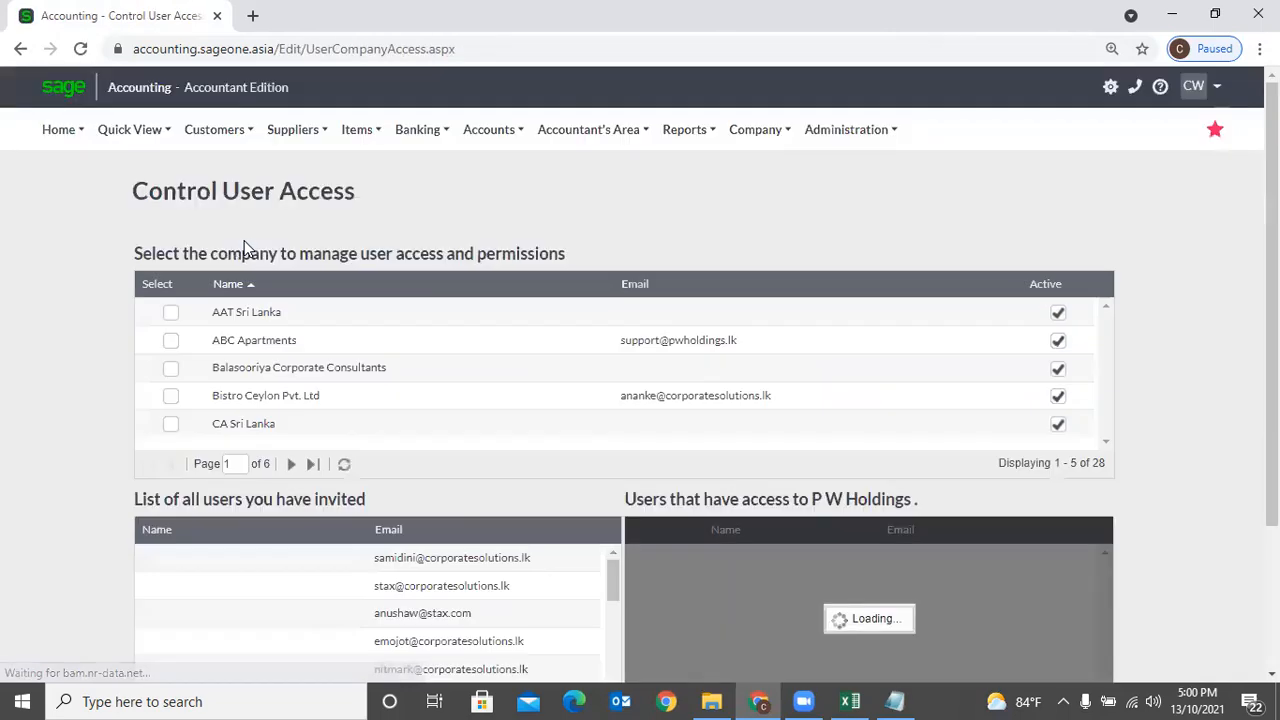
Test the Customers restriction by trying several times to add a customer.
mouse_move(222, 150)
left_click(224, 175)
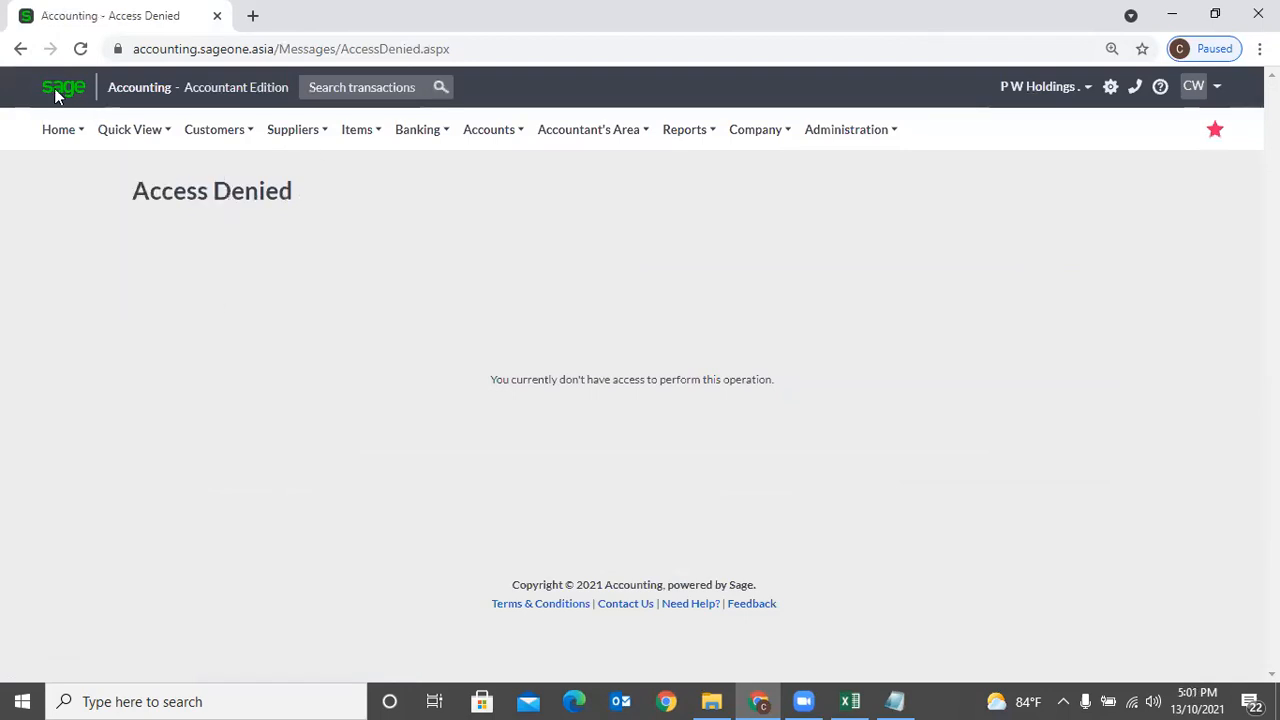
mouse_move(225, 137)
left_click(229, 165)
mouse_move(221, 140)
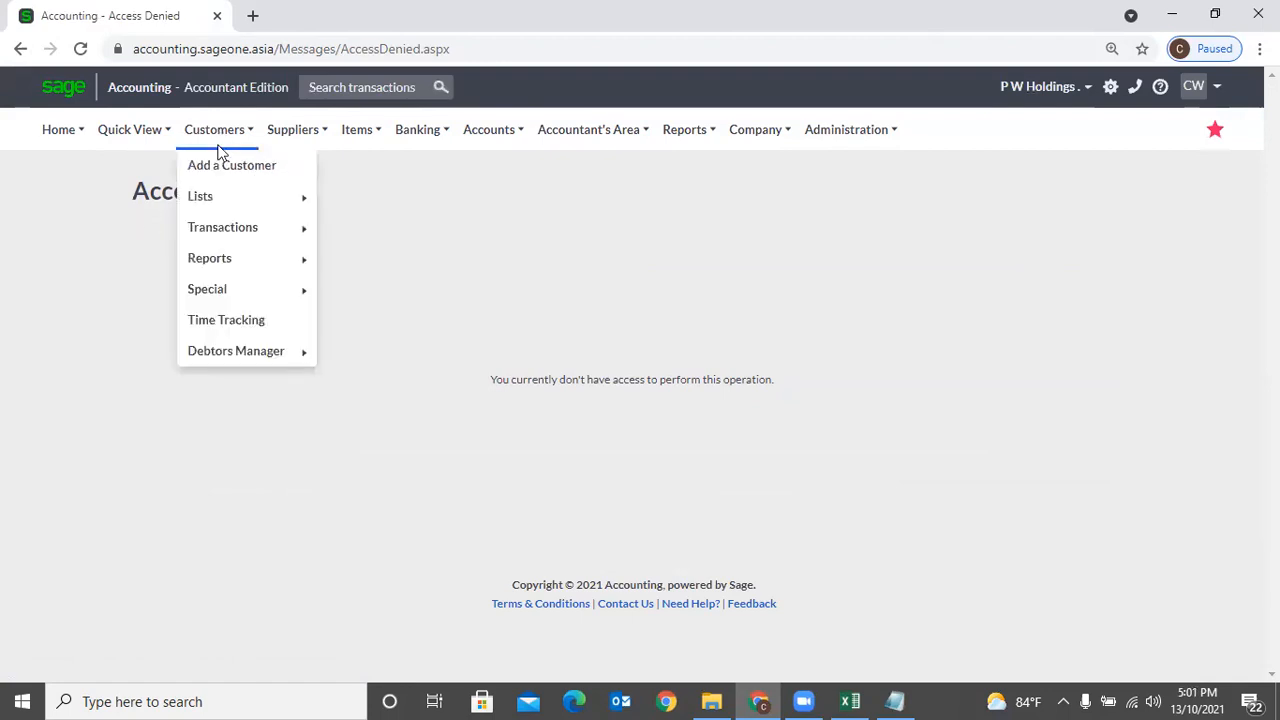
left_click(217, 177)
mouse_move(238, 203)
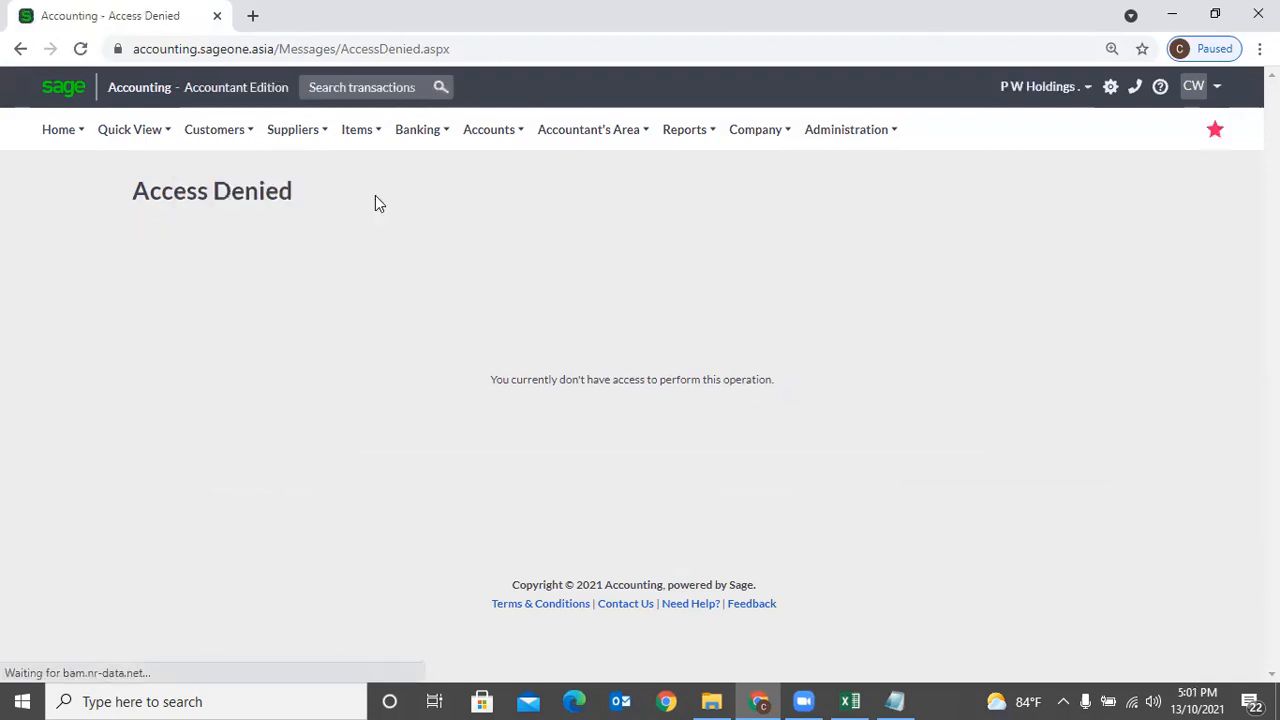
Test the Customers restriction further by trying to open a customer report.
mouse_move(219, 150)
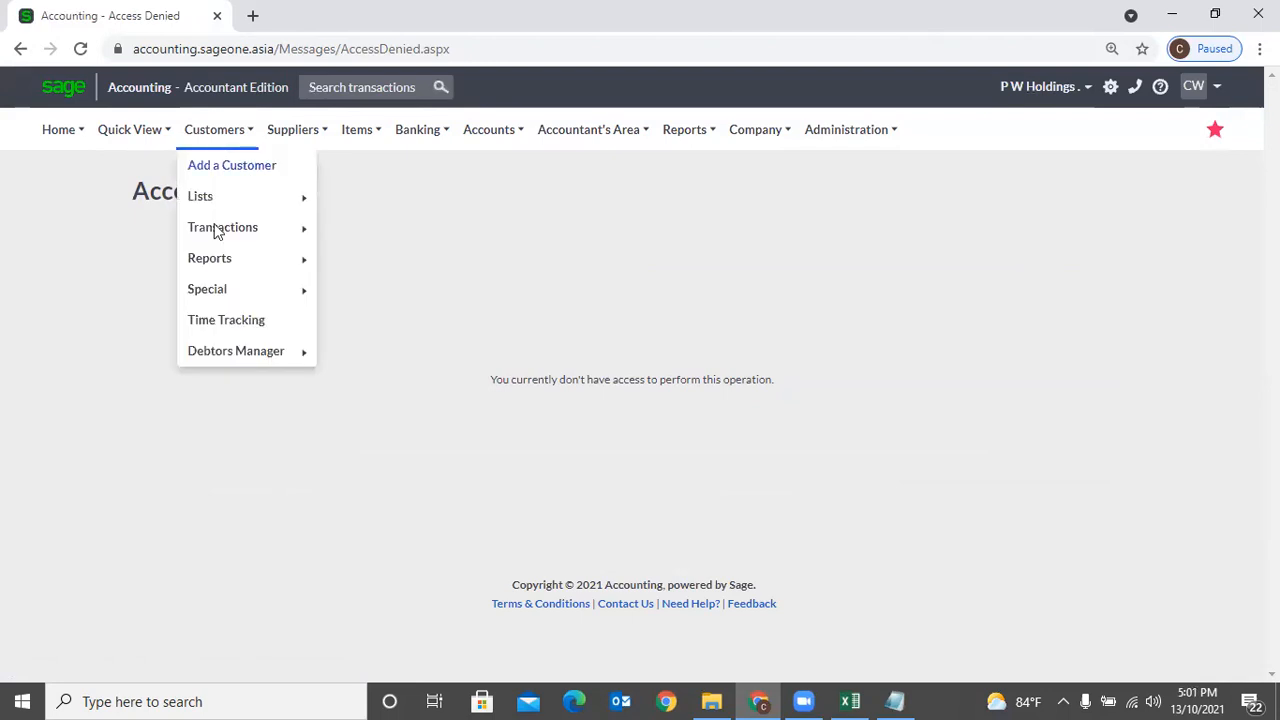
mouse_move(257, 262)
left_click(358, 260)
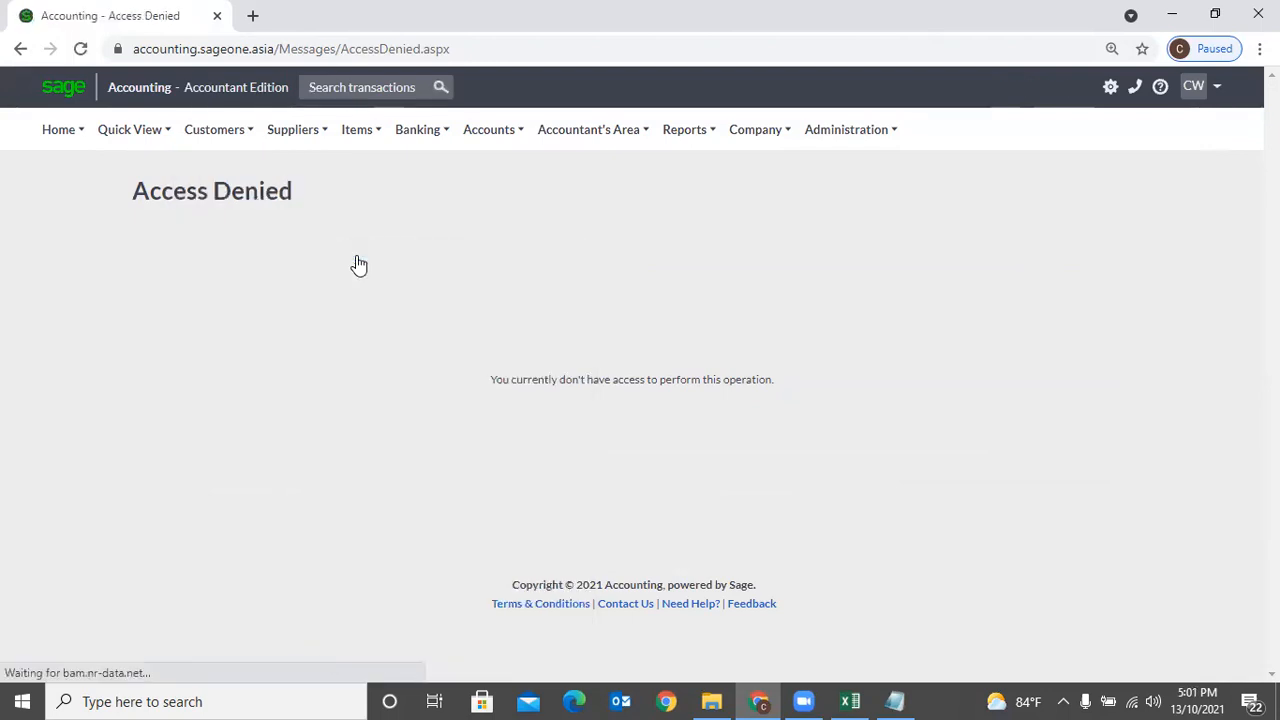
mouse_move(223, 188)
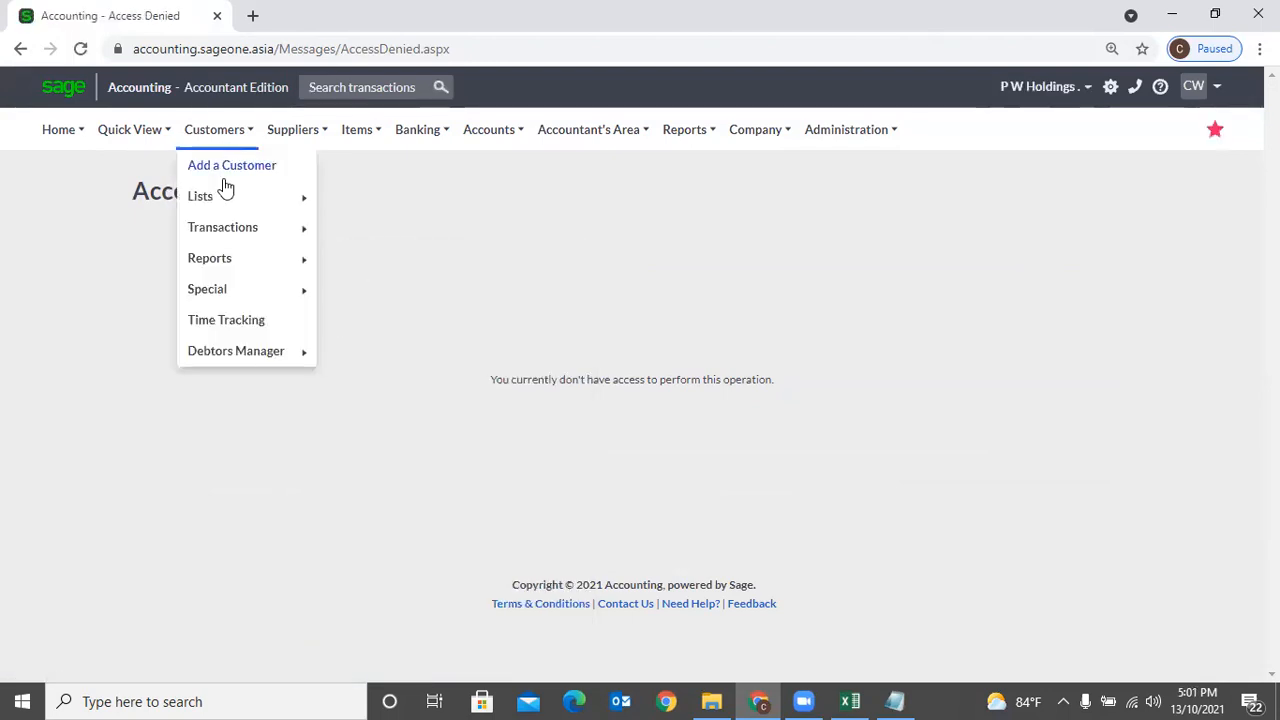
mouse_move(229, 262)
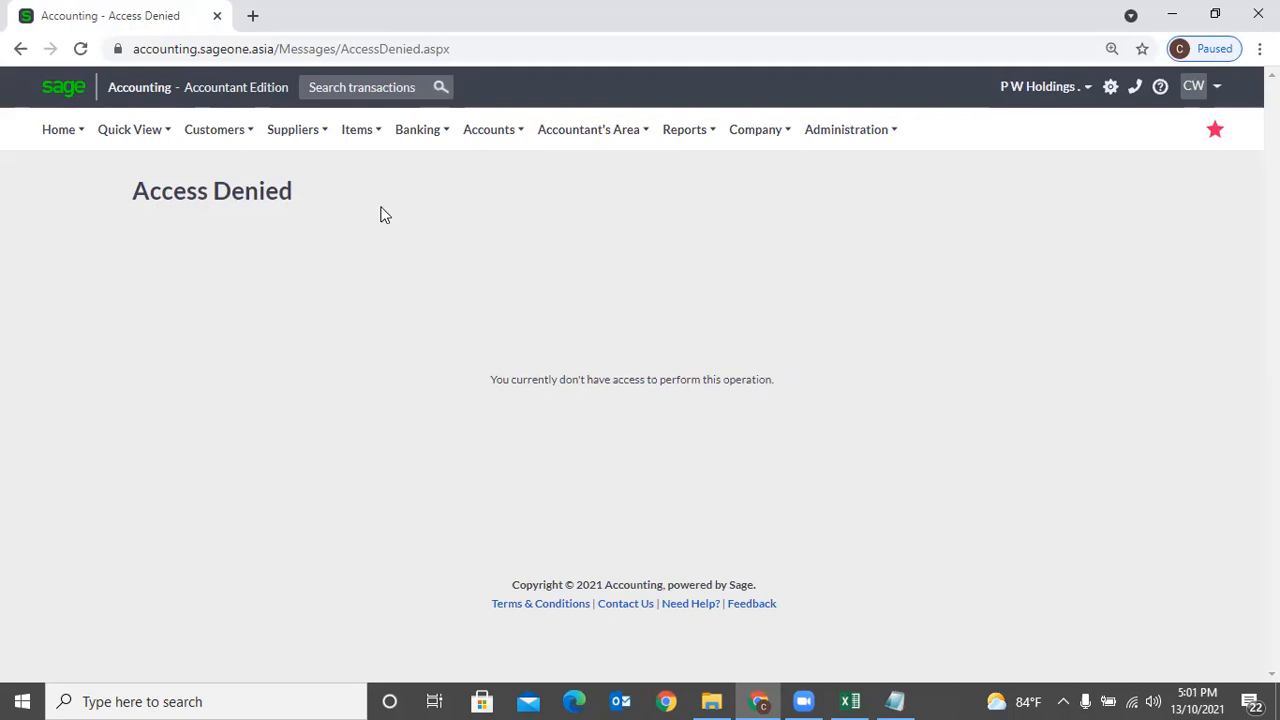
Return to Control User Access, allow the Customers group again for the Quantity Surveyor, and save the permissions.
mouse_move(815, 138)
mouse_move(838, 138)
left_click(837, 168)
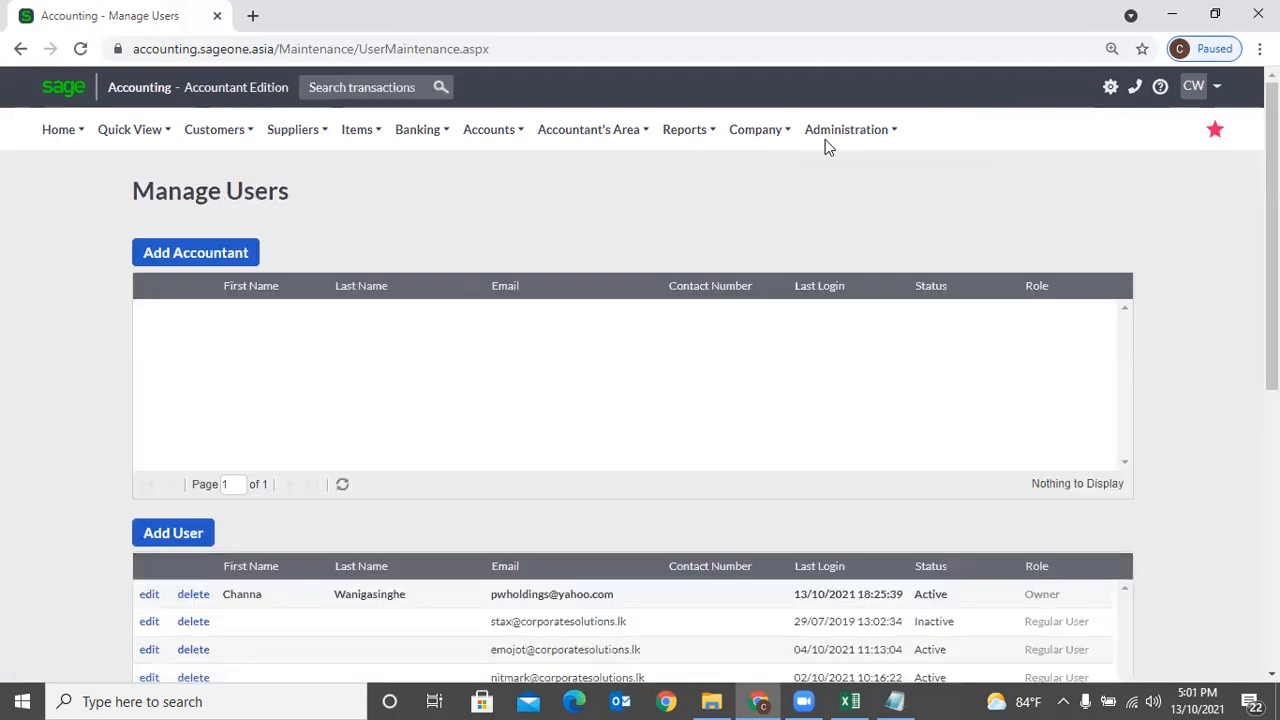
mouse_move(830, 140)
left_click(845, 229)
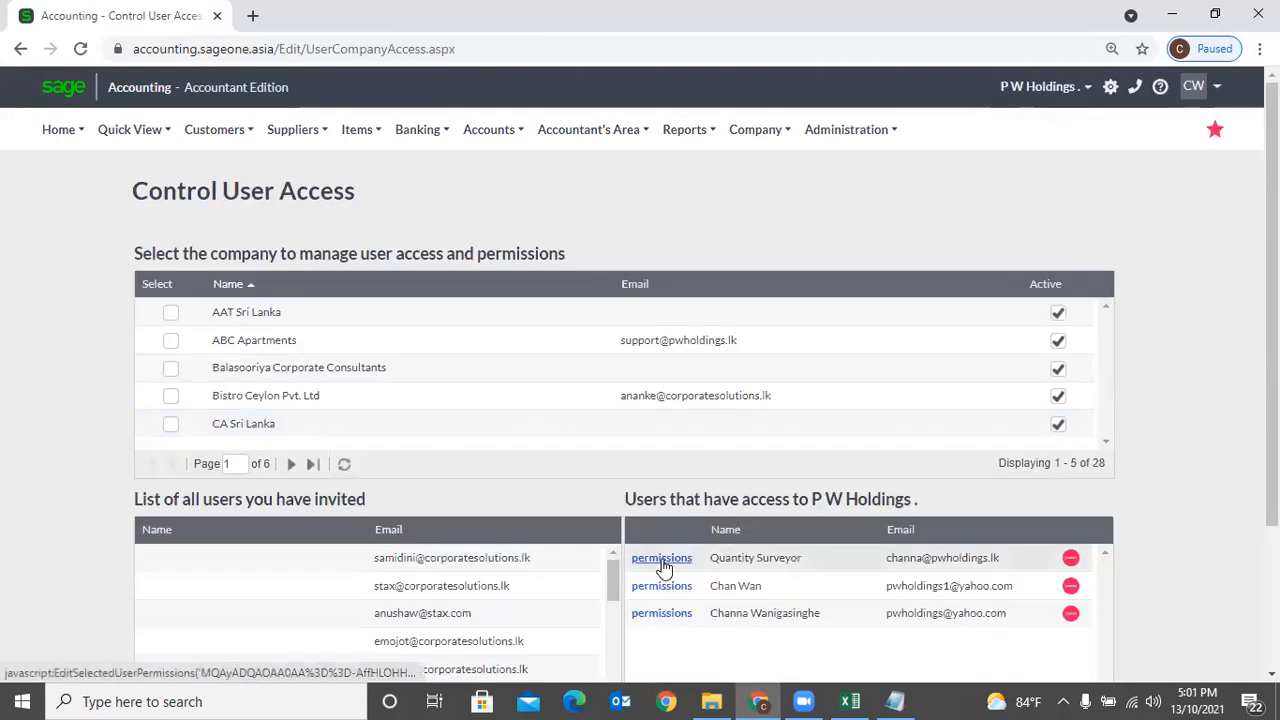
left_click(662, 560)
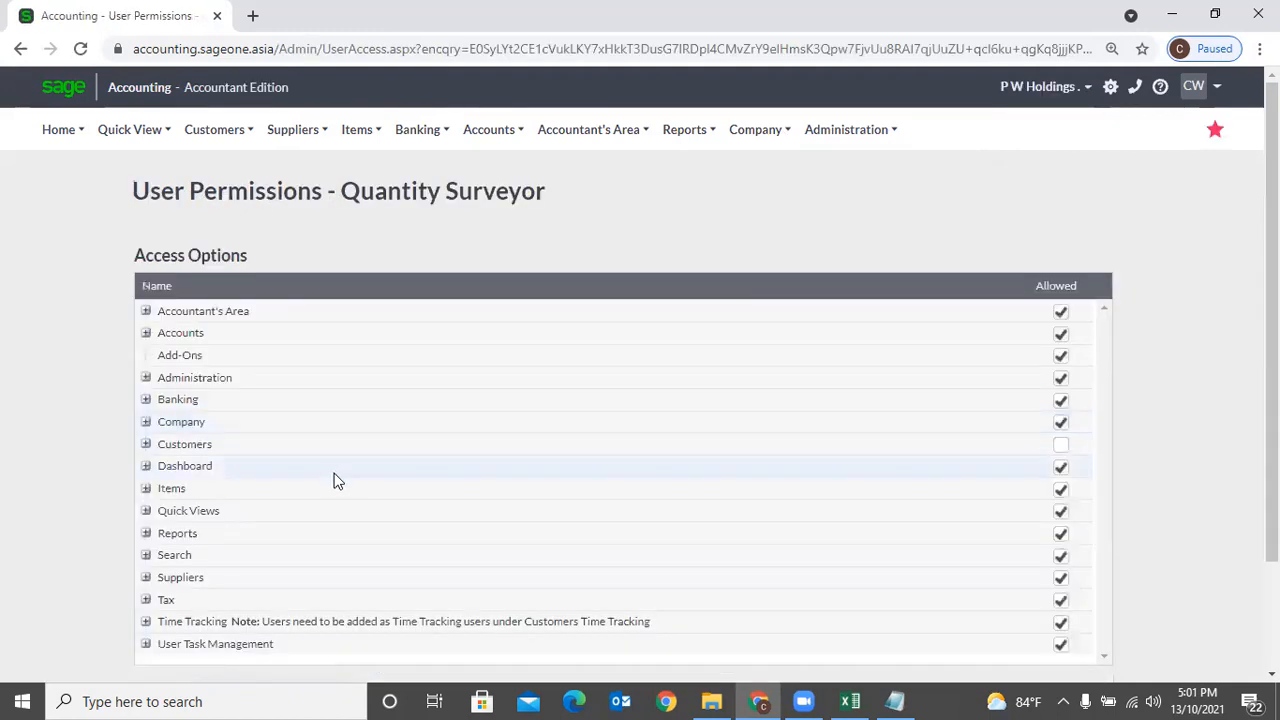
left_click(1061, 444)
scroll(1183, 463, "down", 1)
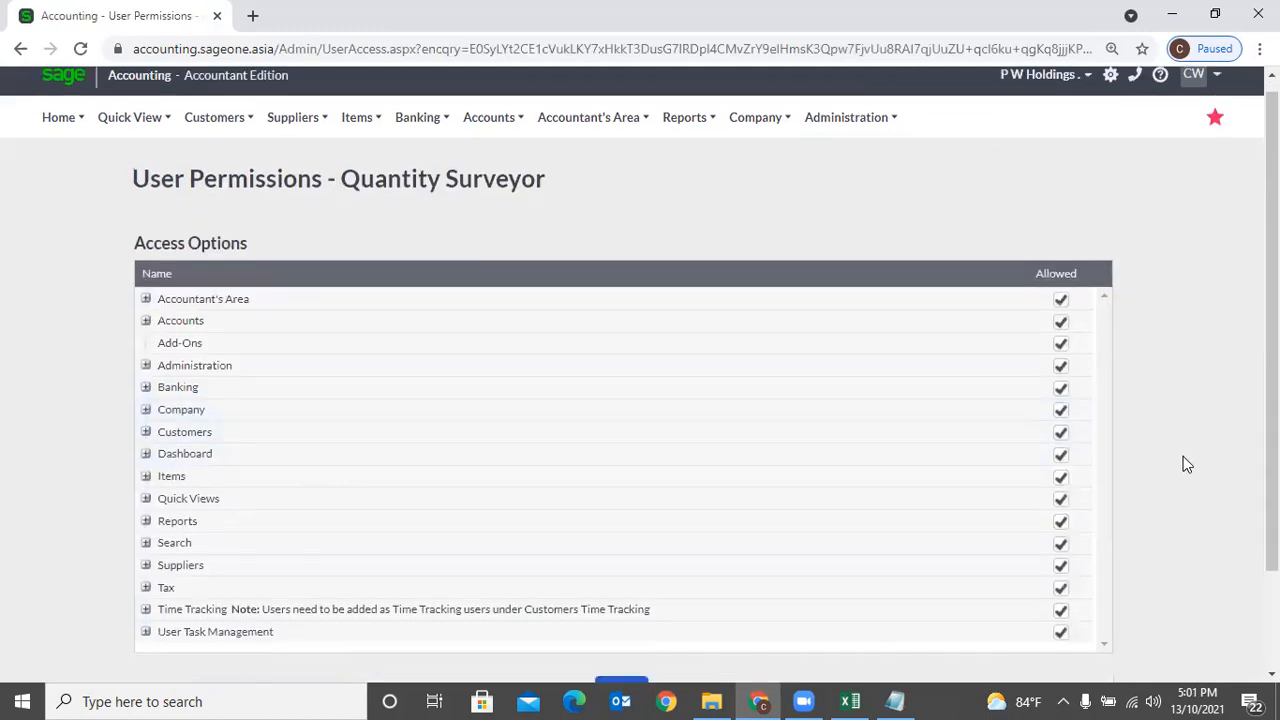
scroll(1183, 456, "down", 2)
left_click(630, 569)
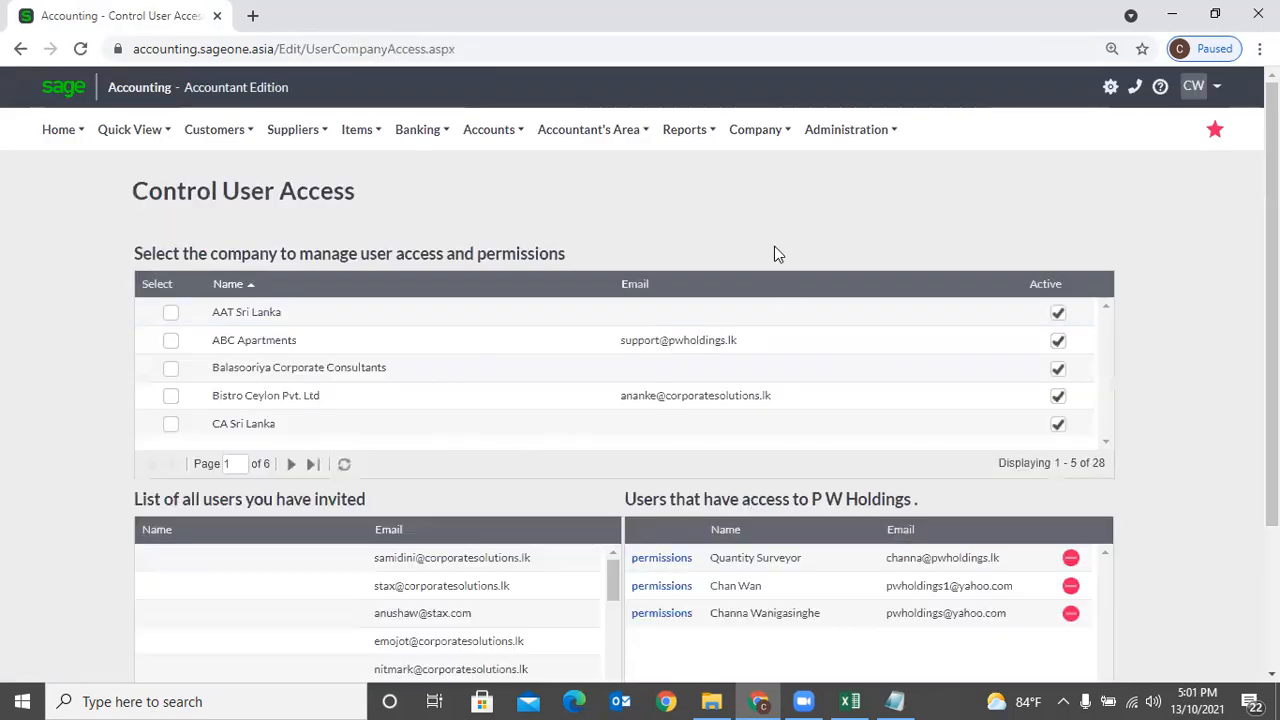
Reopen Control User Access, allow the Customers group for the last user with access to P W Holdings, and save.
mouse_move(828, 138)
left_click(823, 229)
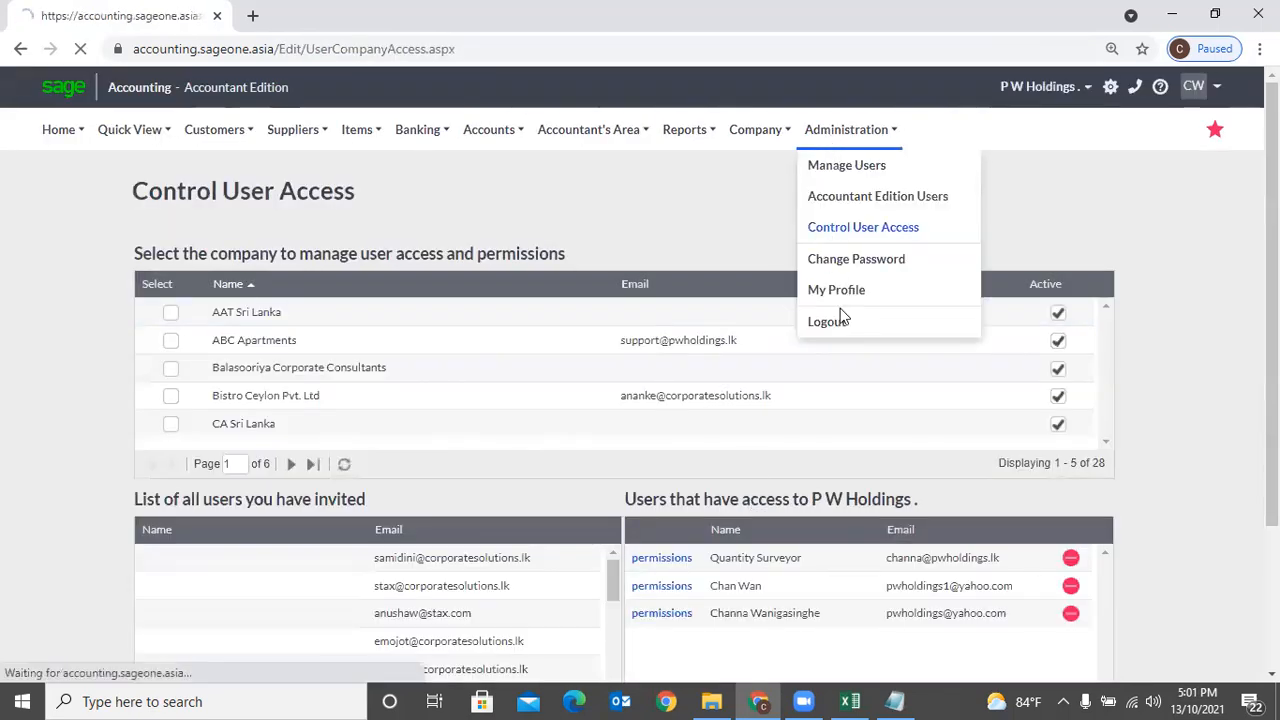
scroll(1209, 471, "down", 3)
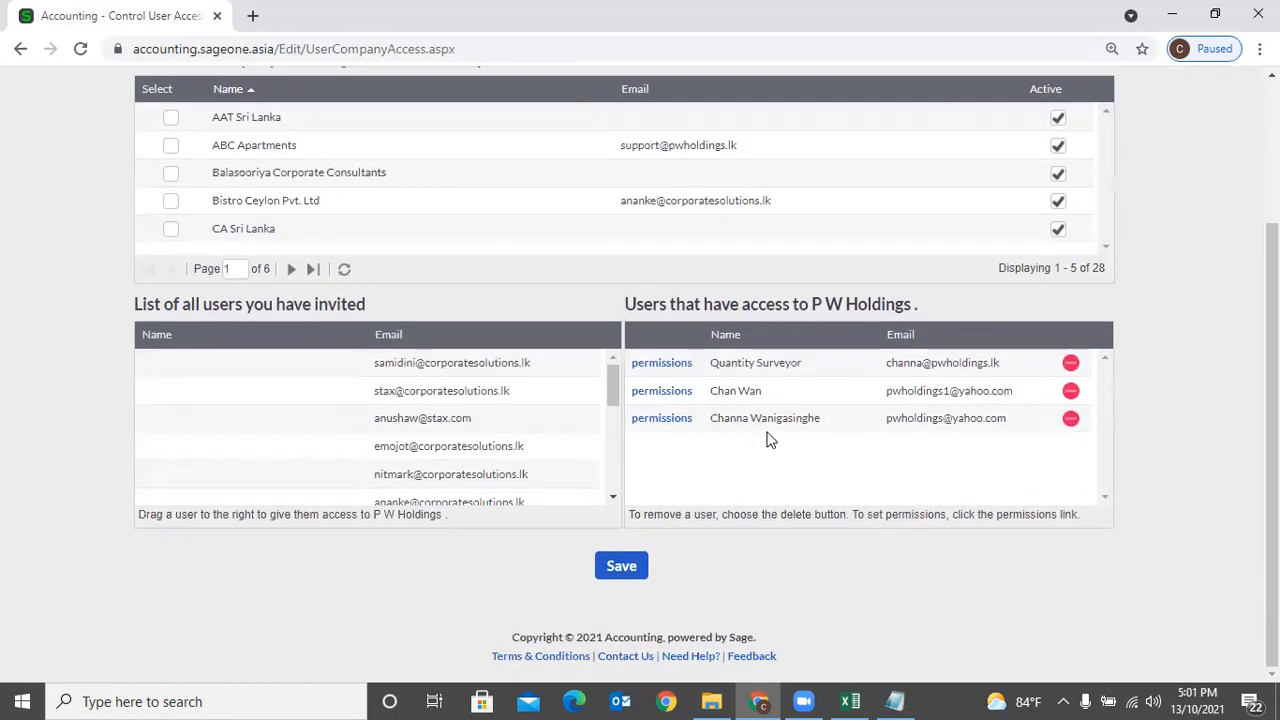
left_click(664, 420)
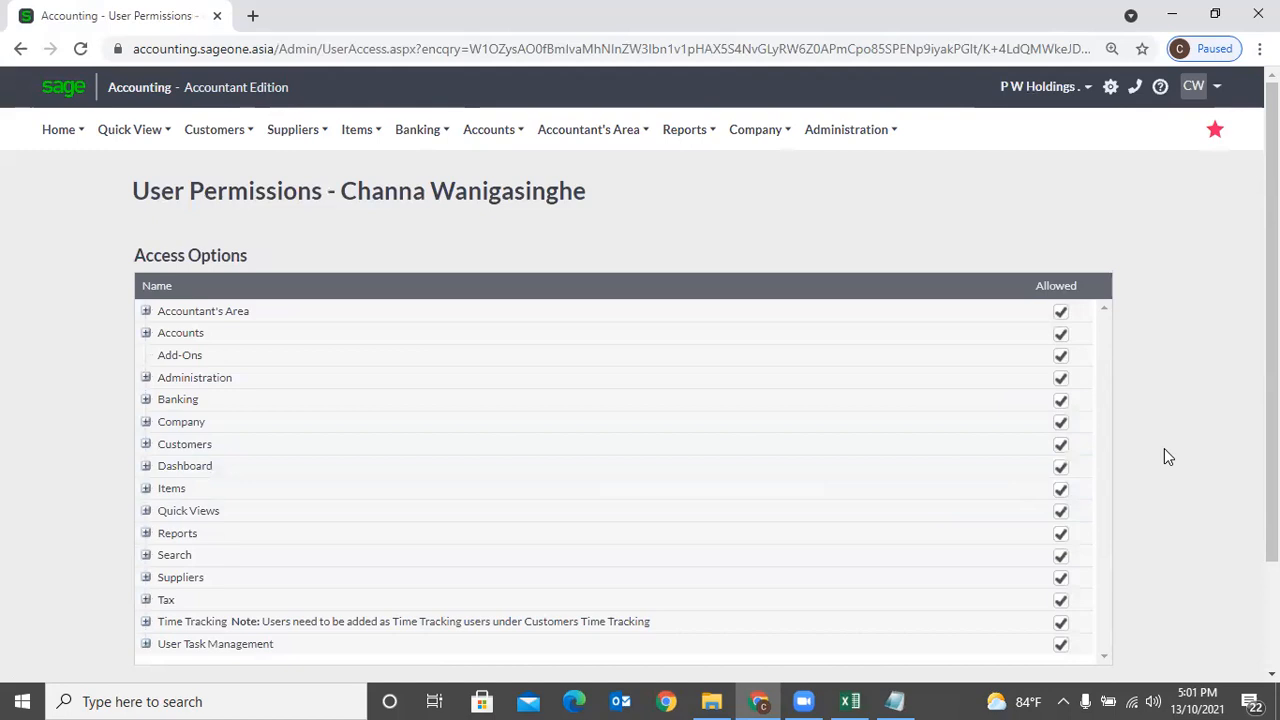
scroll(1164, 456, "down", 2)
left_click(621, 568)
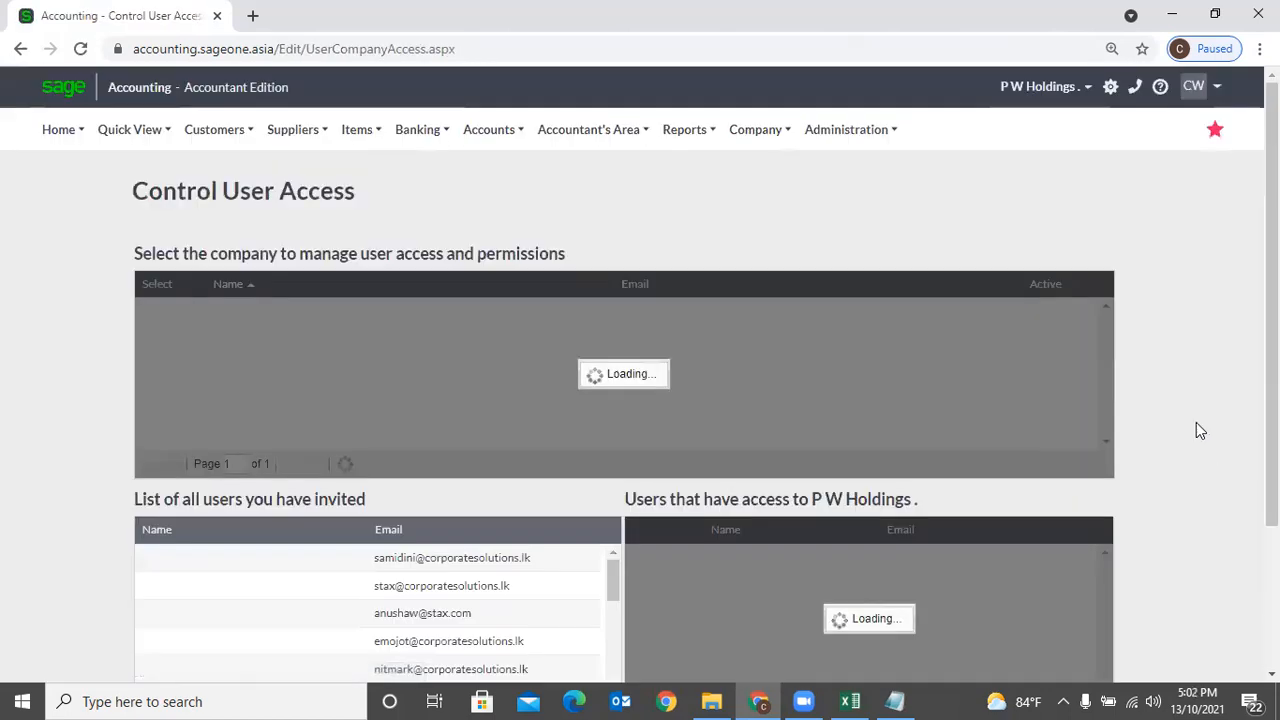
View the Change Password form, and examine the registration and package details in My Profile's billing information.
mouse_move(837, 138)
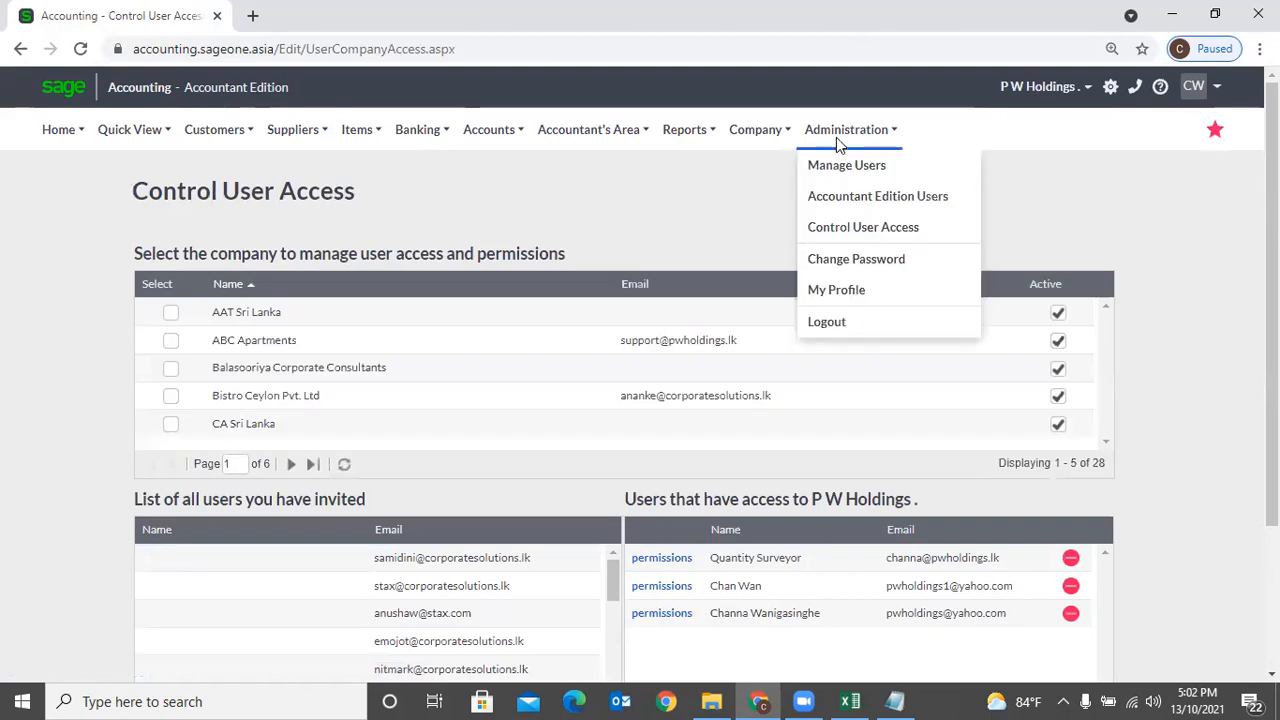
left_click(838, 270)
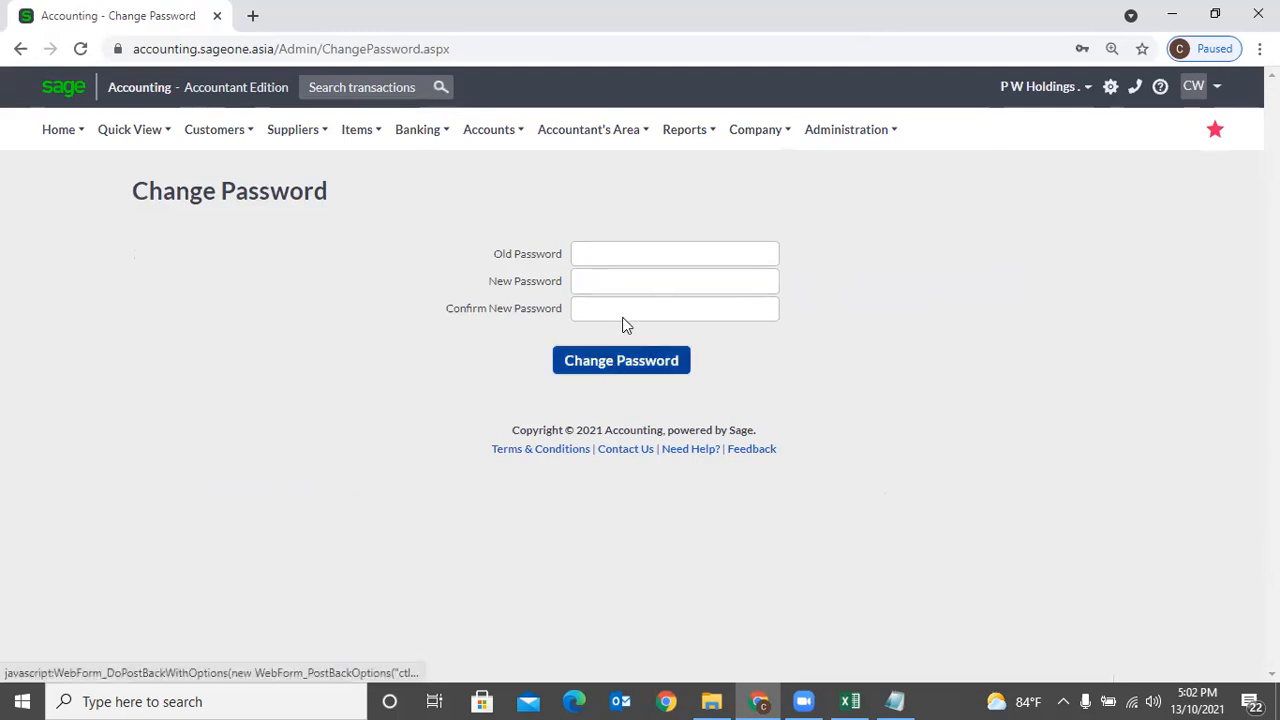
mouse_move(831, 140)
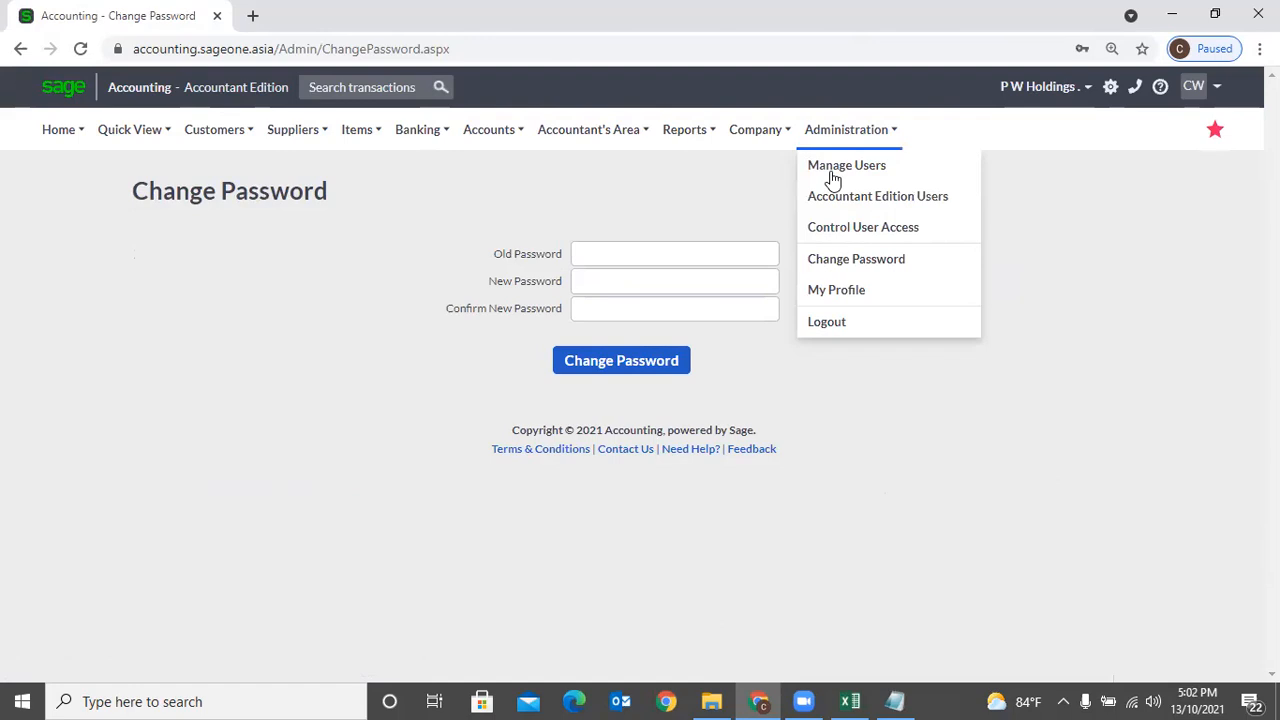
left_click(849, 290)
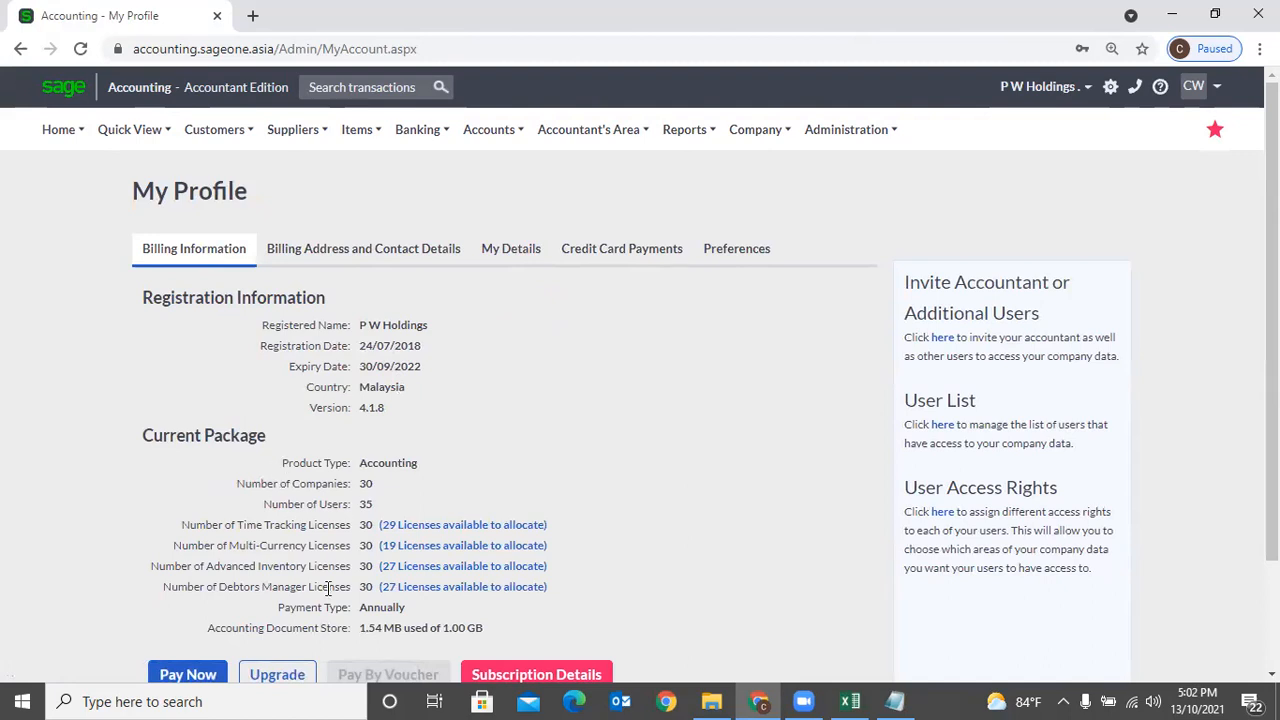
scroll(327, 588, "down", 2)
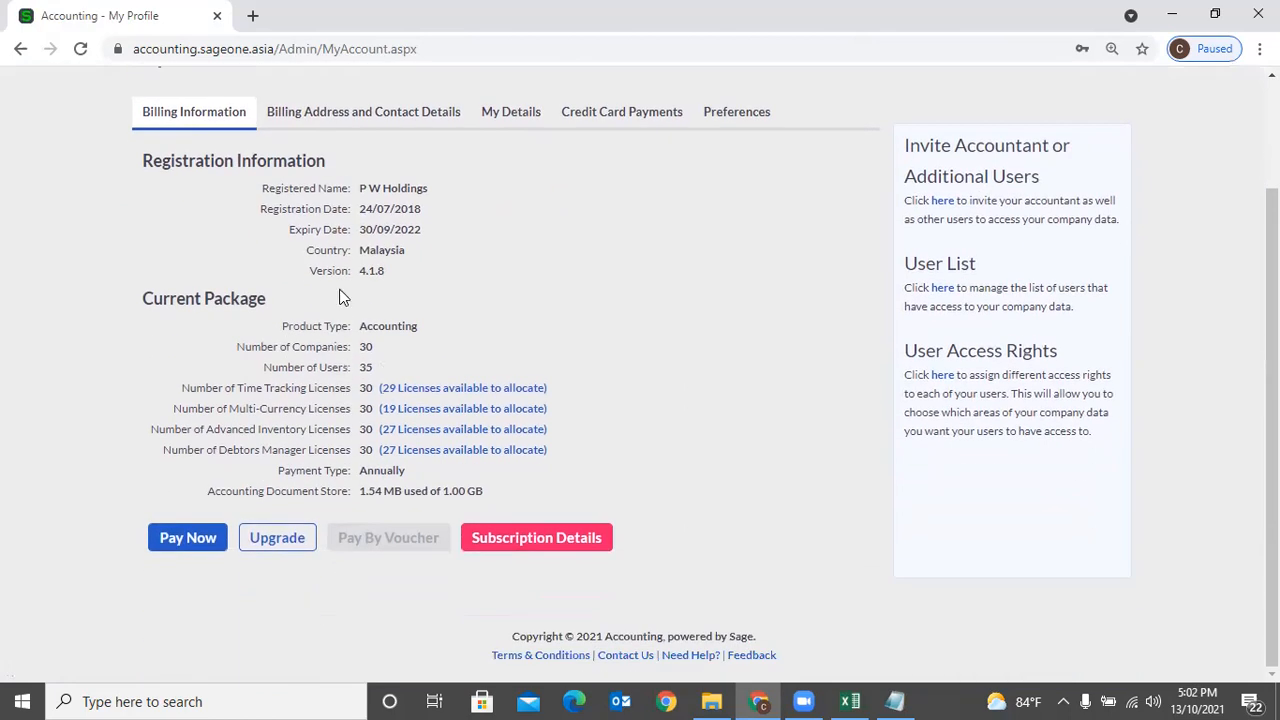
scroll(340, 297, "up", 2)
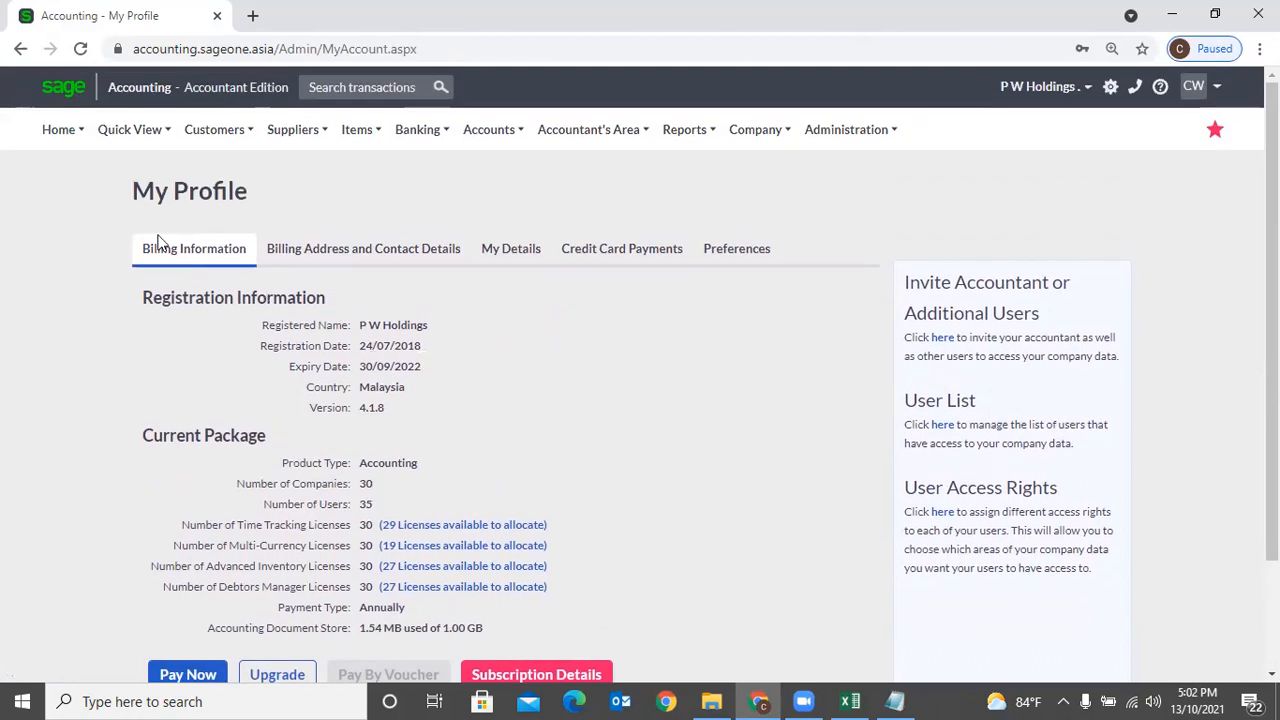
Open the main Dashboard and look over its To Do List, sales and banking widgets.
left_click(62, 133)
left_click(63, 165)
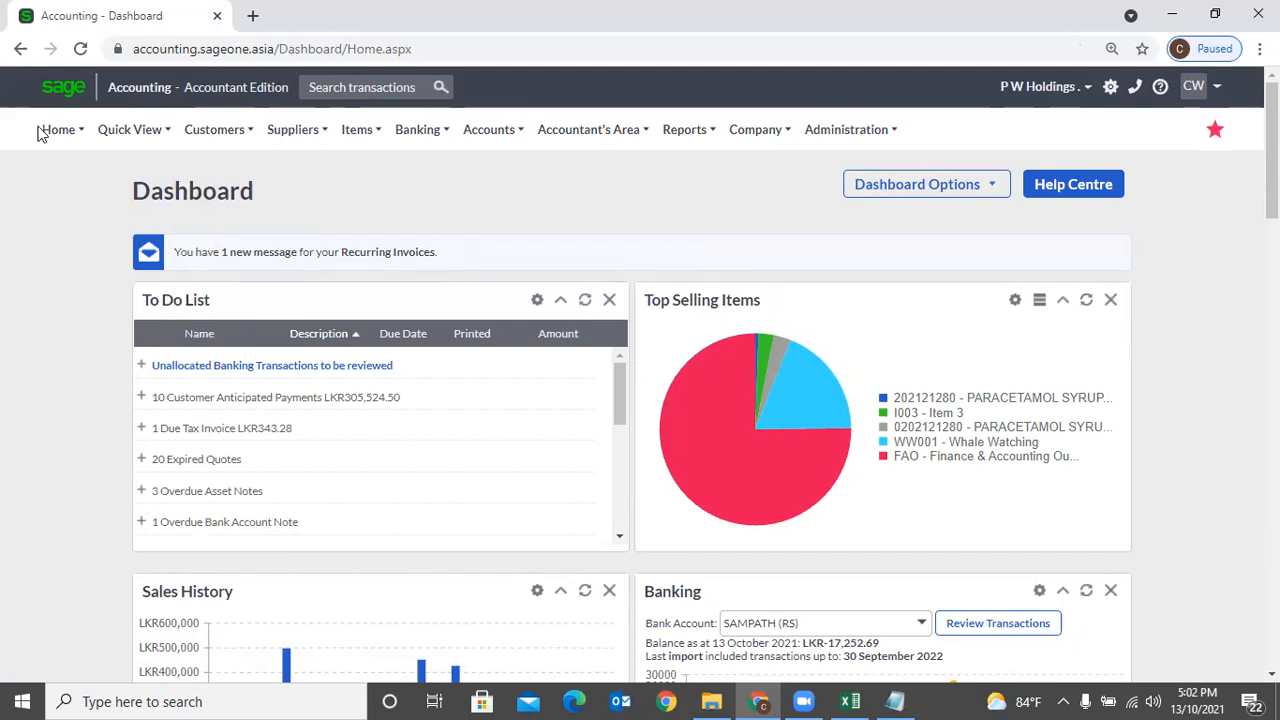
mouse_move(708, 465)
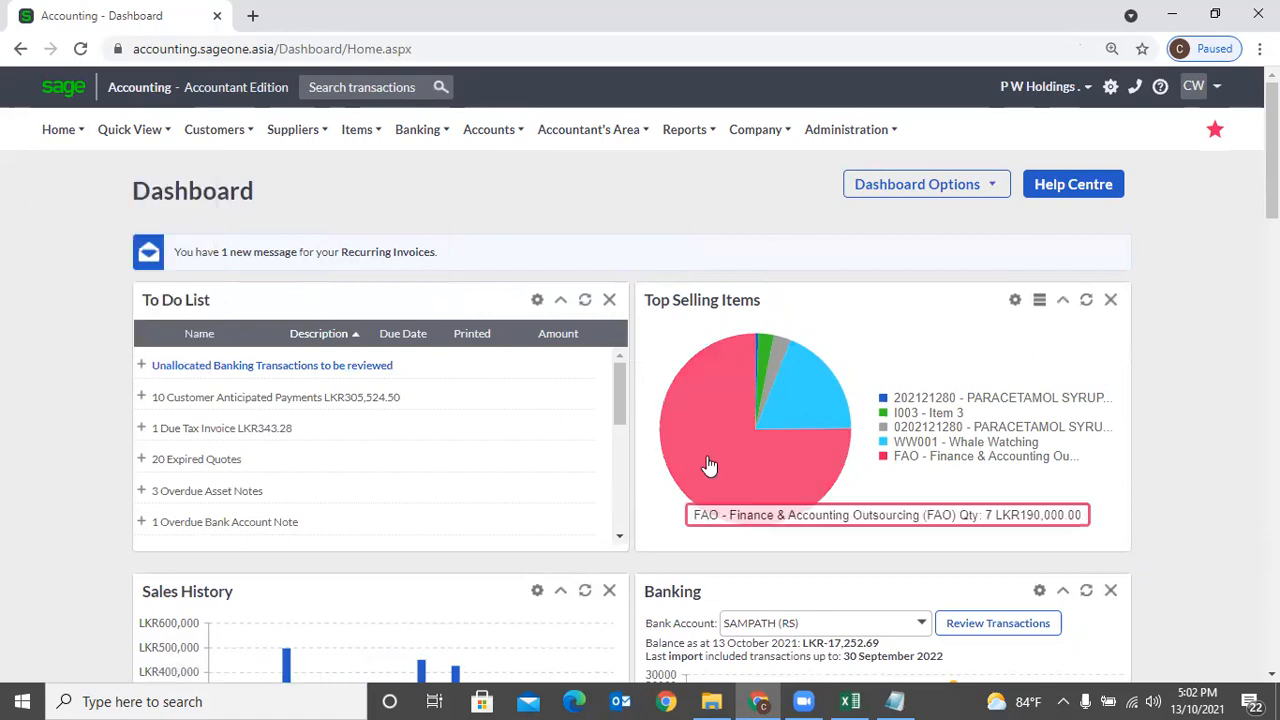
scroll(737, 432, "down", 5)
scroll(737, 434, "up", 3)
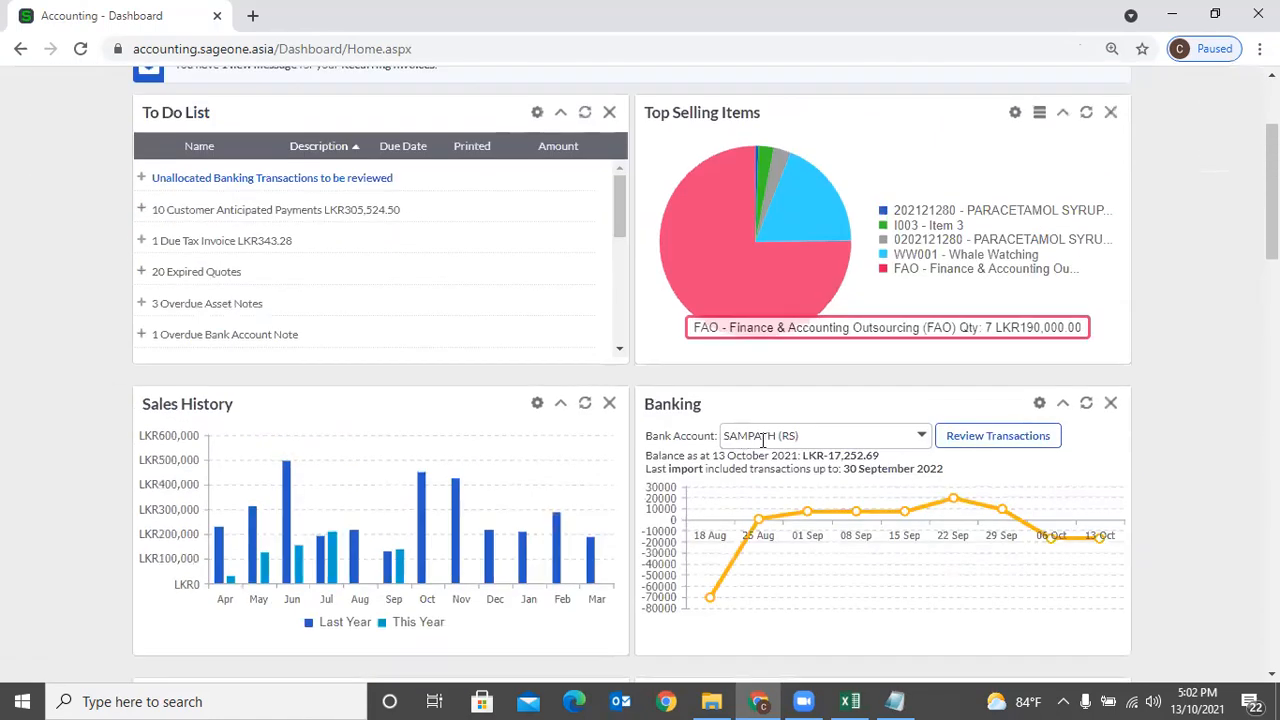
scroll(762, 440, "up", 2)
Review the widgets available to add to the dashboard, and cancel the selection without changes.
left_click(983, 192)
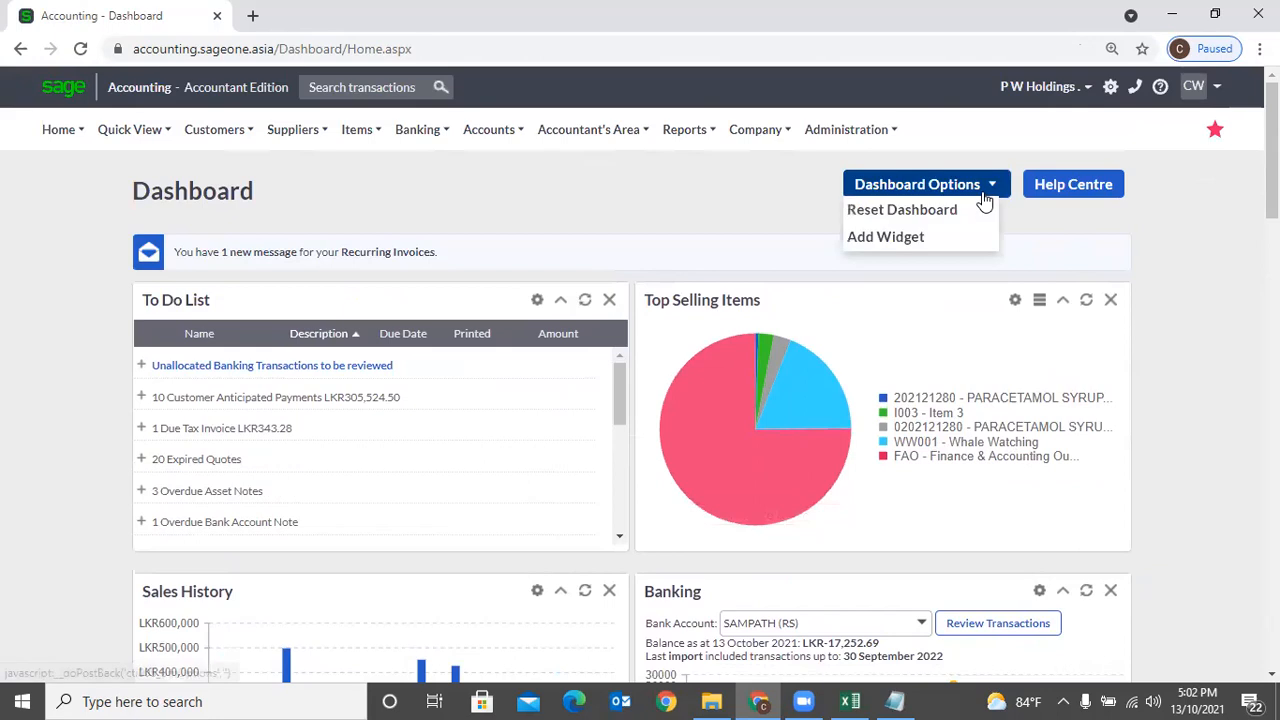
left_click(908, 237)
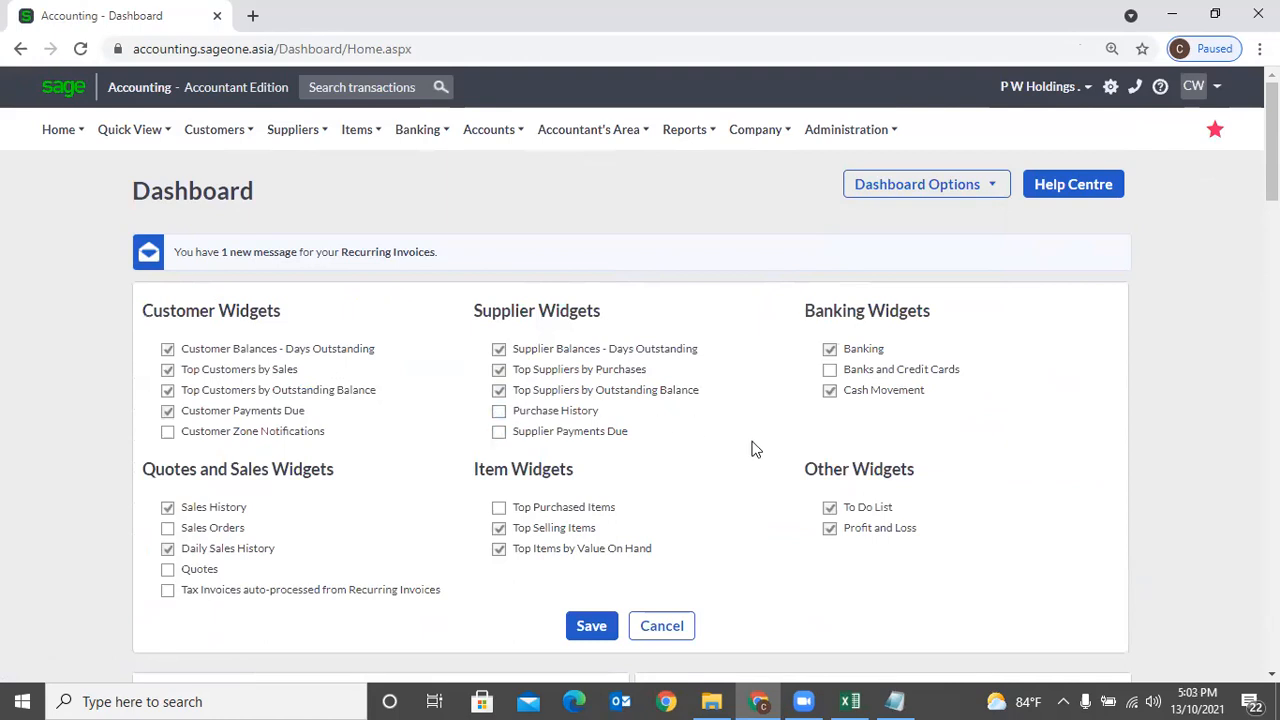
scroll(755, 449, "down", 5)
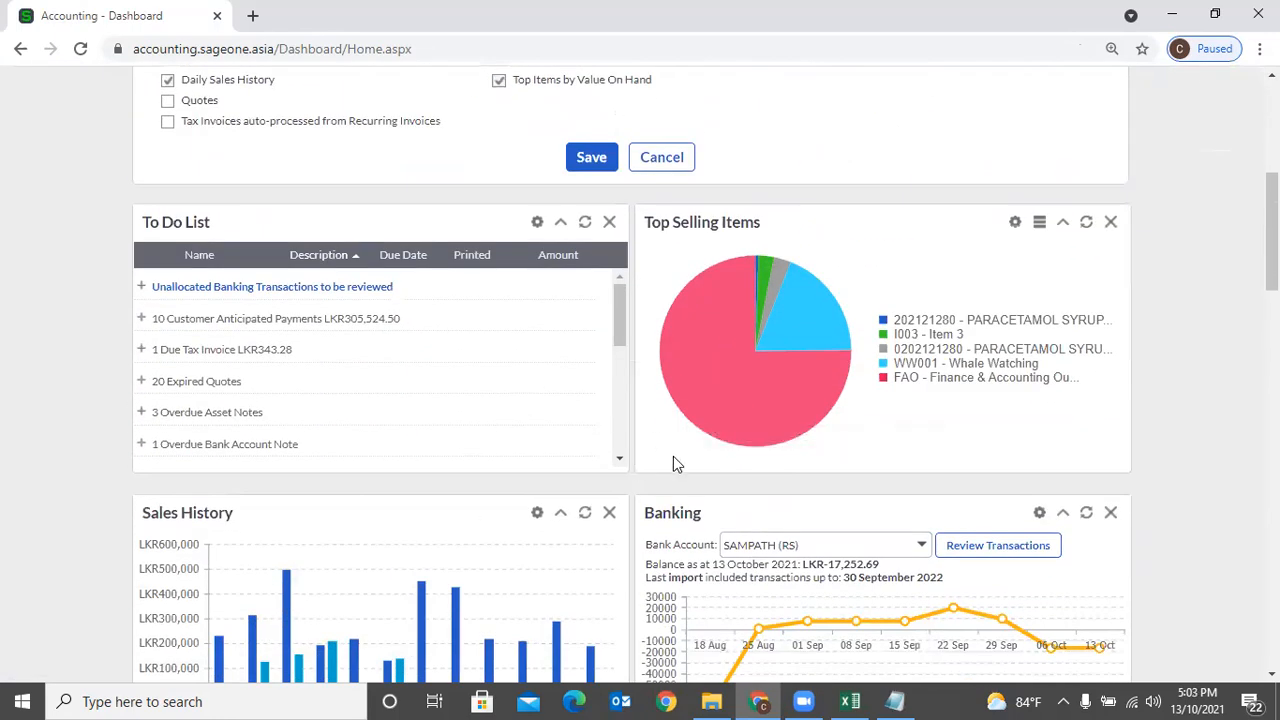
left_click(659, 157)
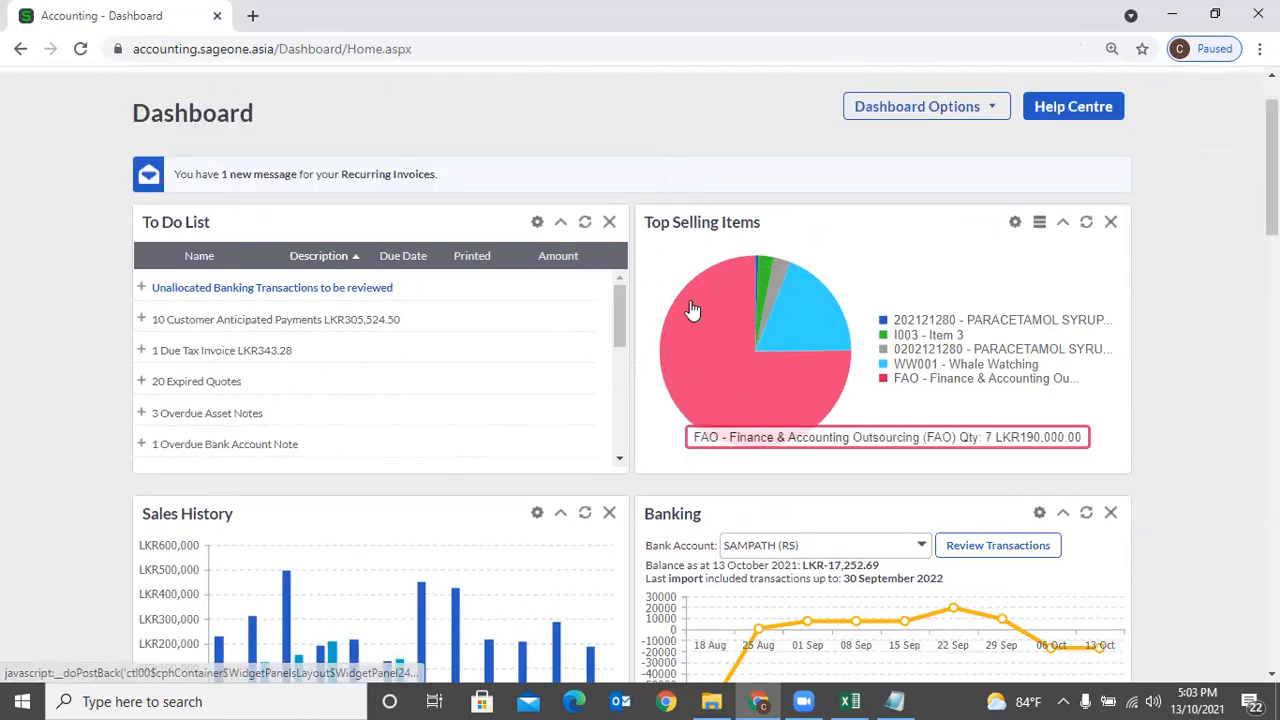
Open the Top Selling Items widget's settings, and look over the other dashboard widgets.
left_click(1013, 228)
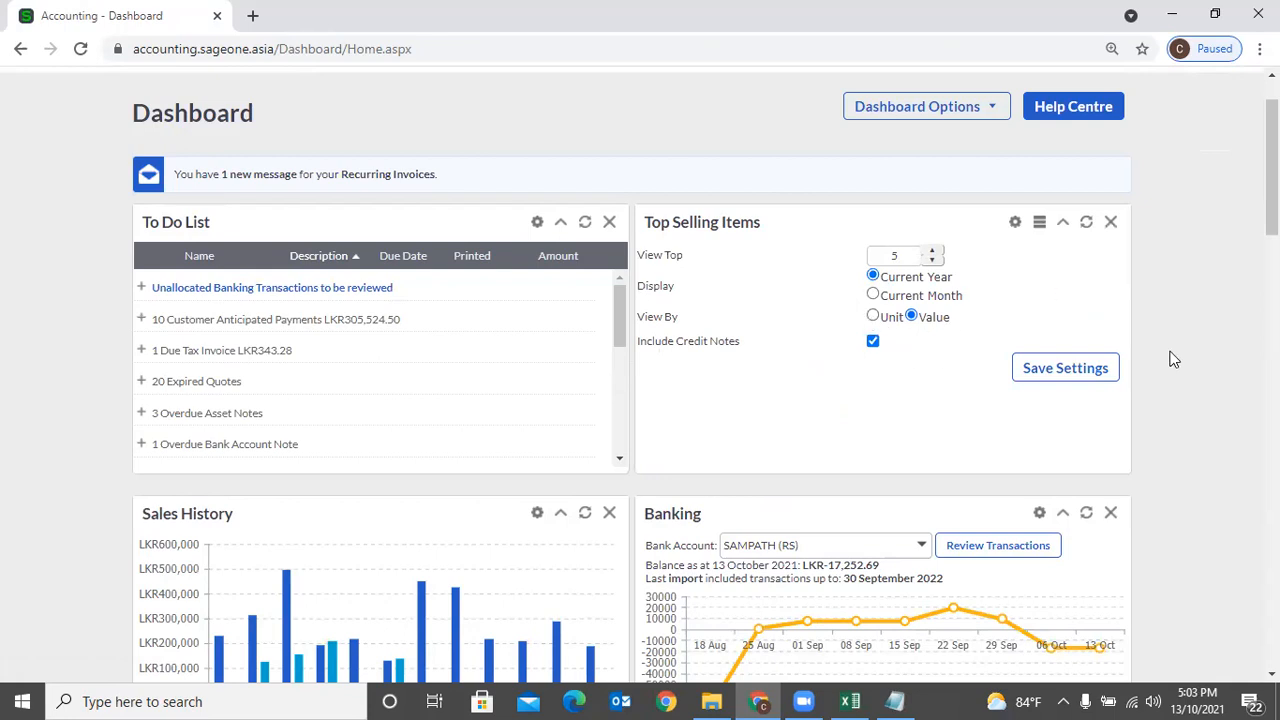
scroll(1204, 380, "down", 6)
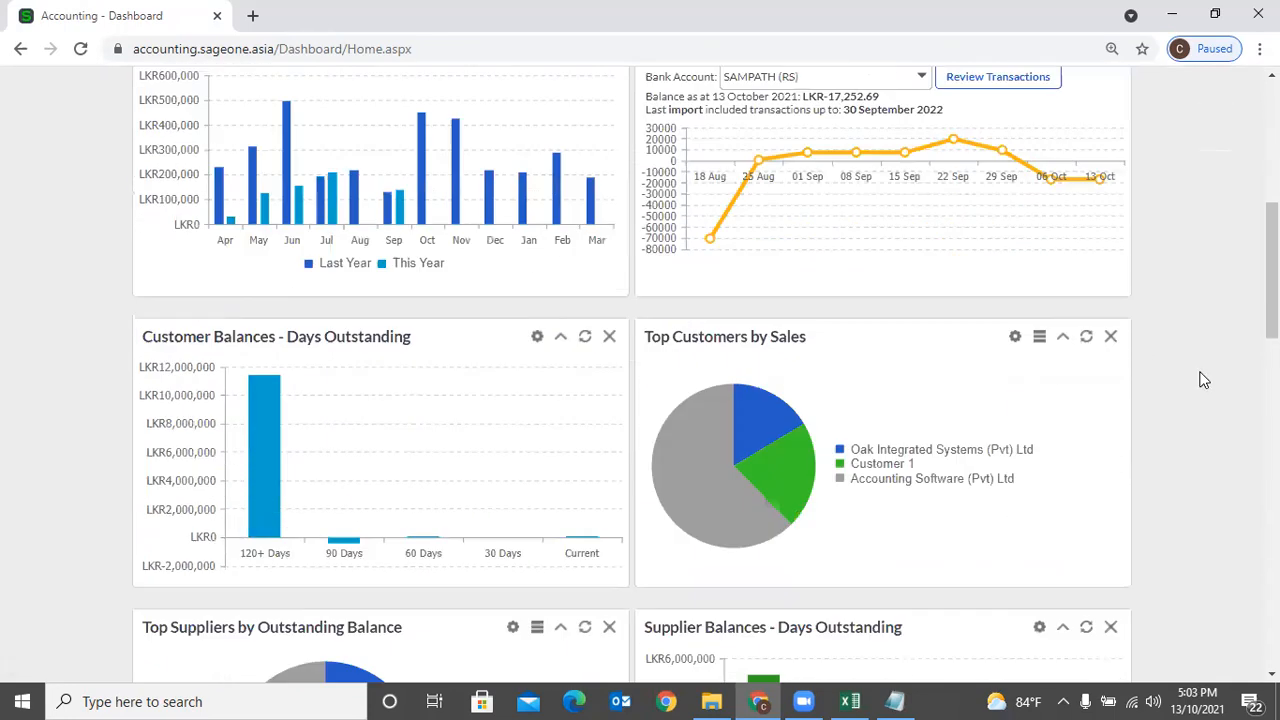
scroll(1200, 380, "up", 7)
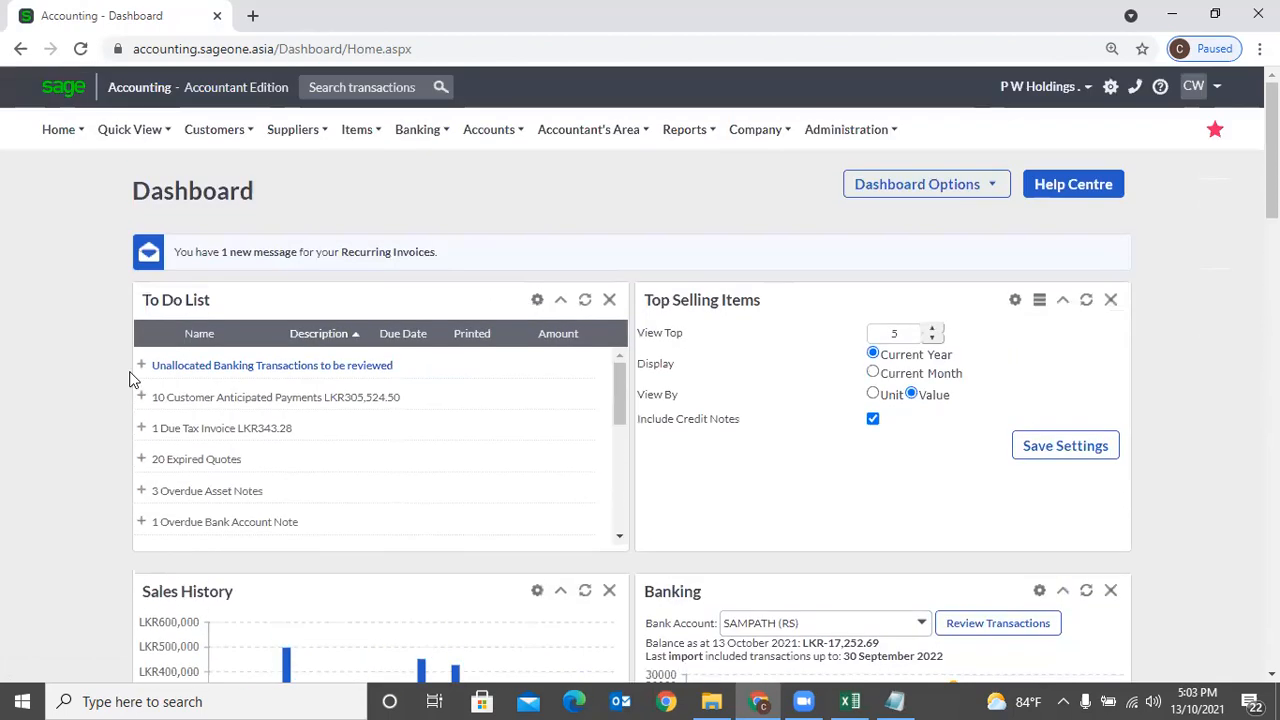
Open the Customer Dashboard and examine its customer balance charts and report links.
left_click(57, 129)
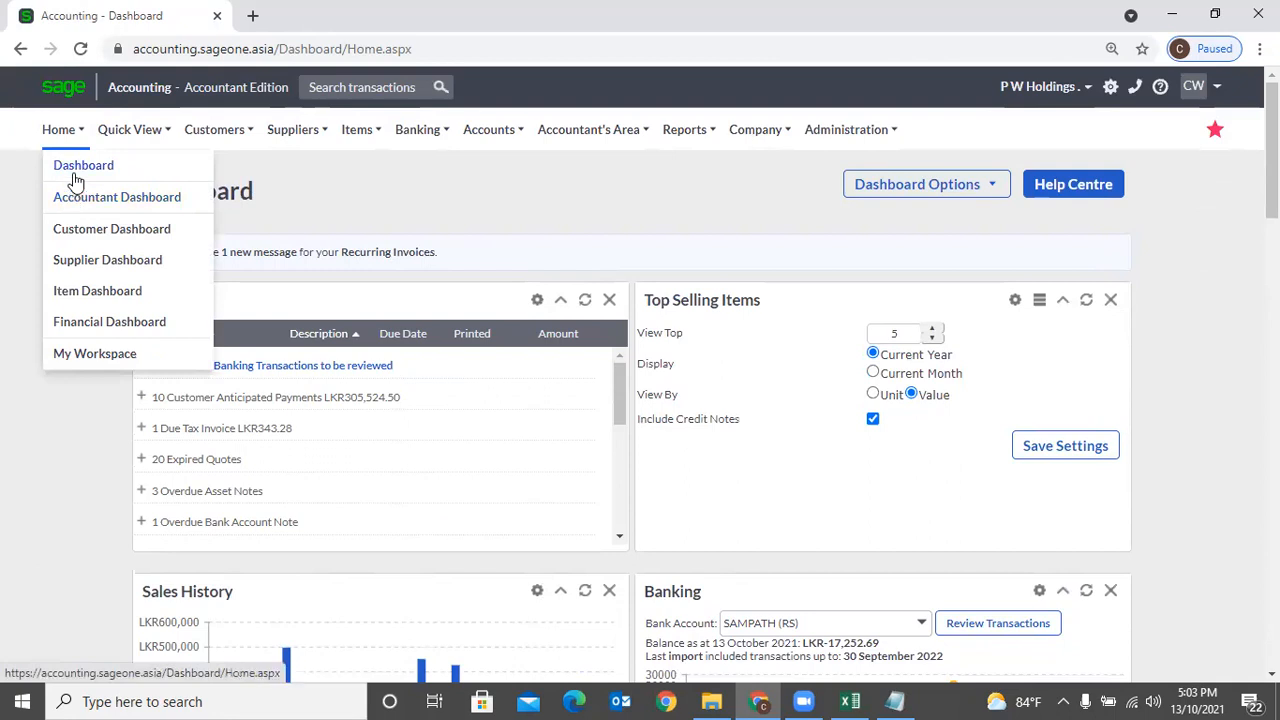
left_click(93, 232)
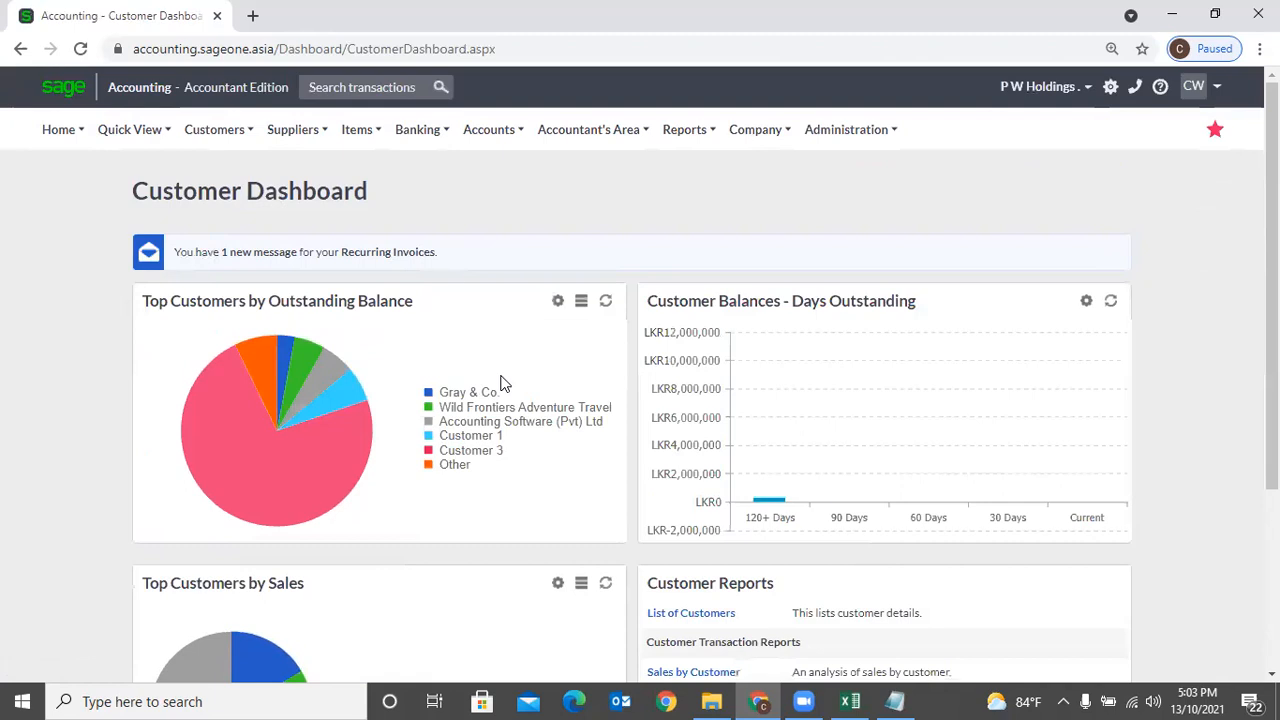
scroll(495, 388, "down", 3)
scroll(503, 383, "up", 3)
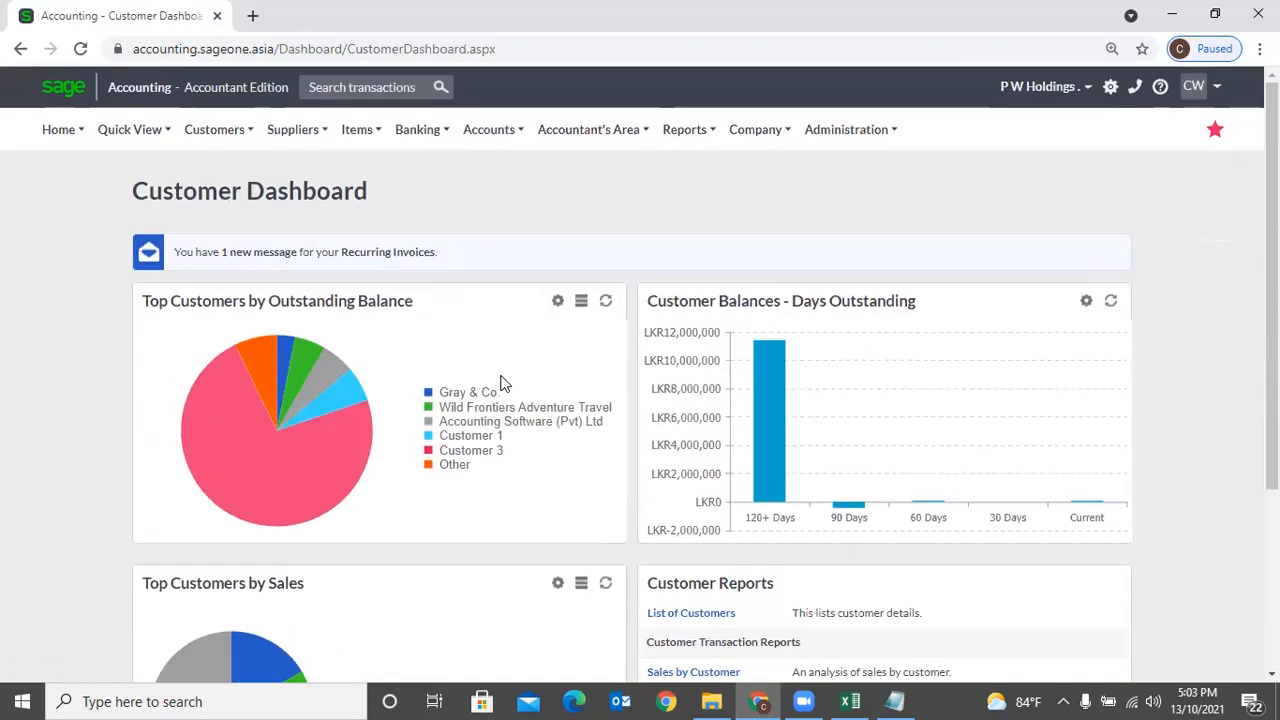
Open My Workspace for P W Holdings and look over its task shortcuts.
mouse_move(57, 129)
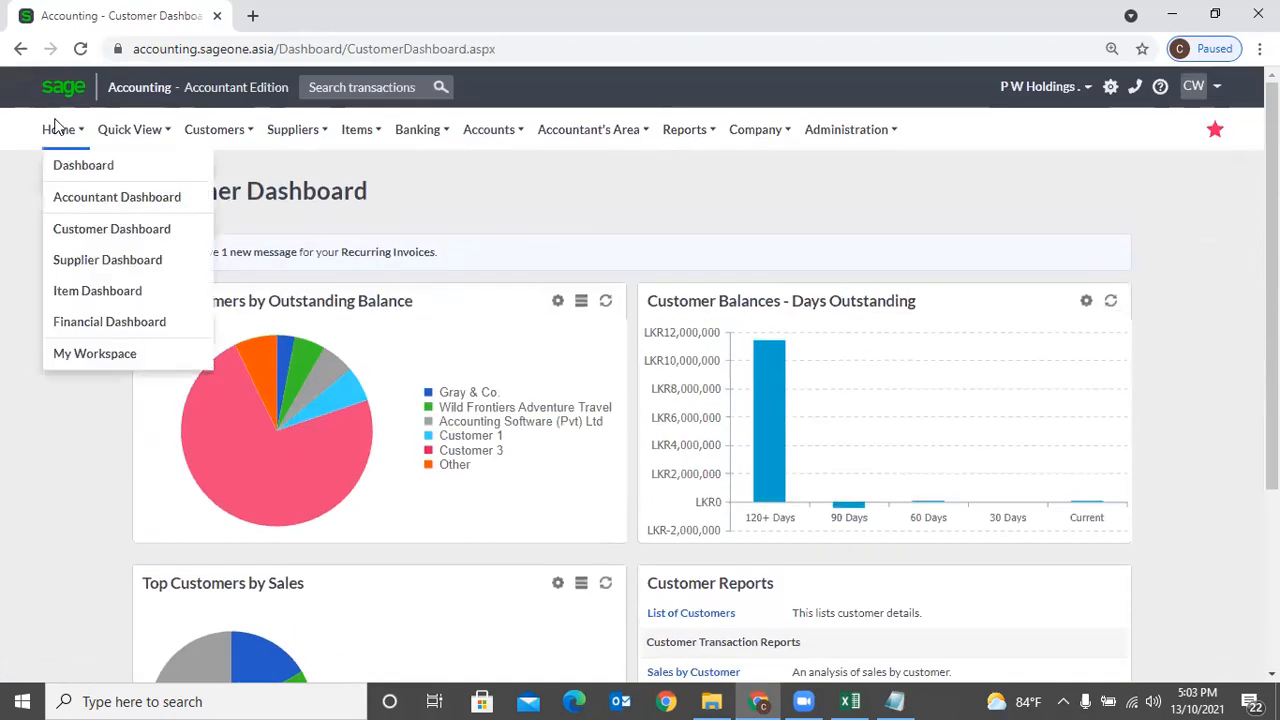
left_click(75, 355)
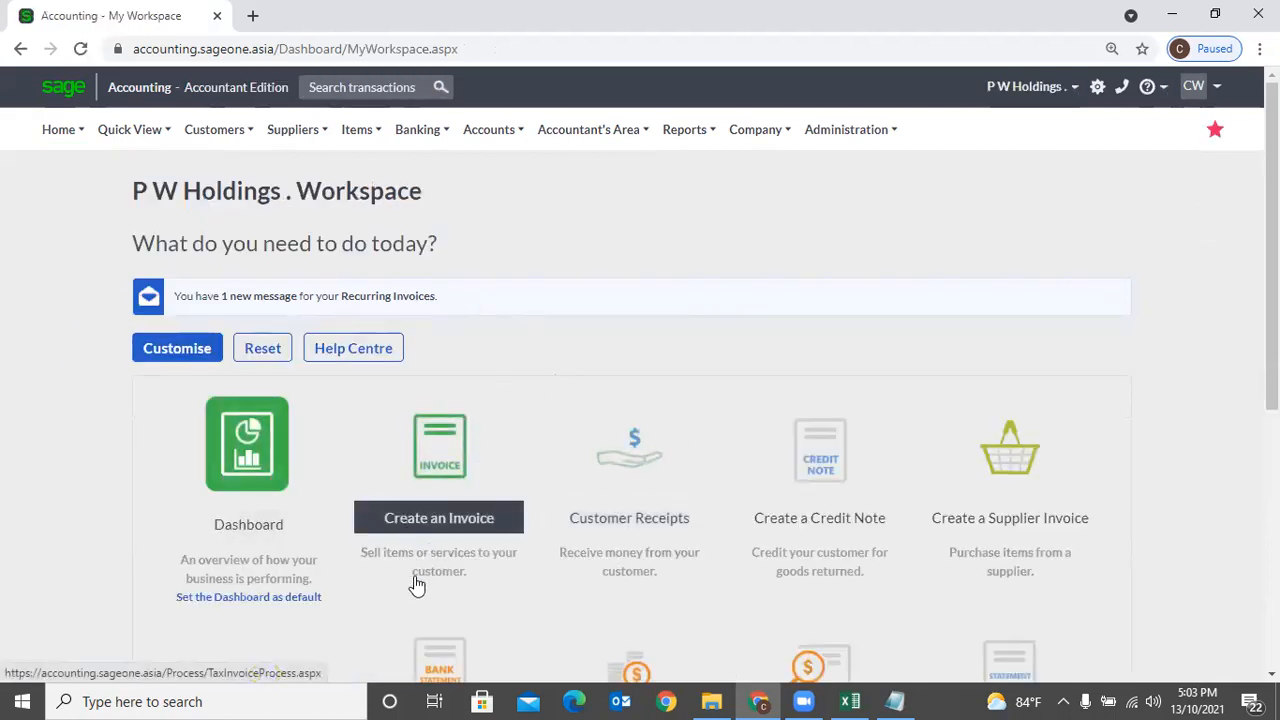
scroll(385, 585, "down", 1)
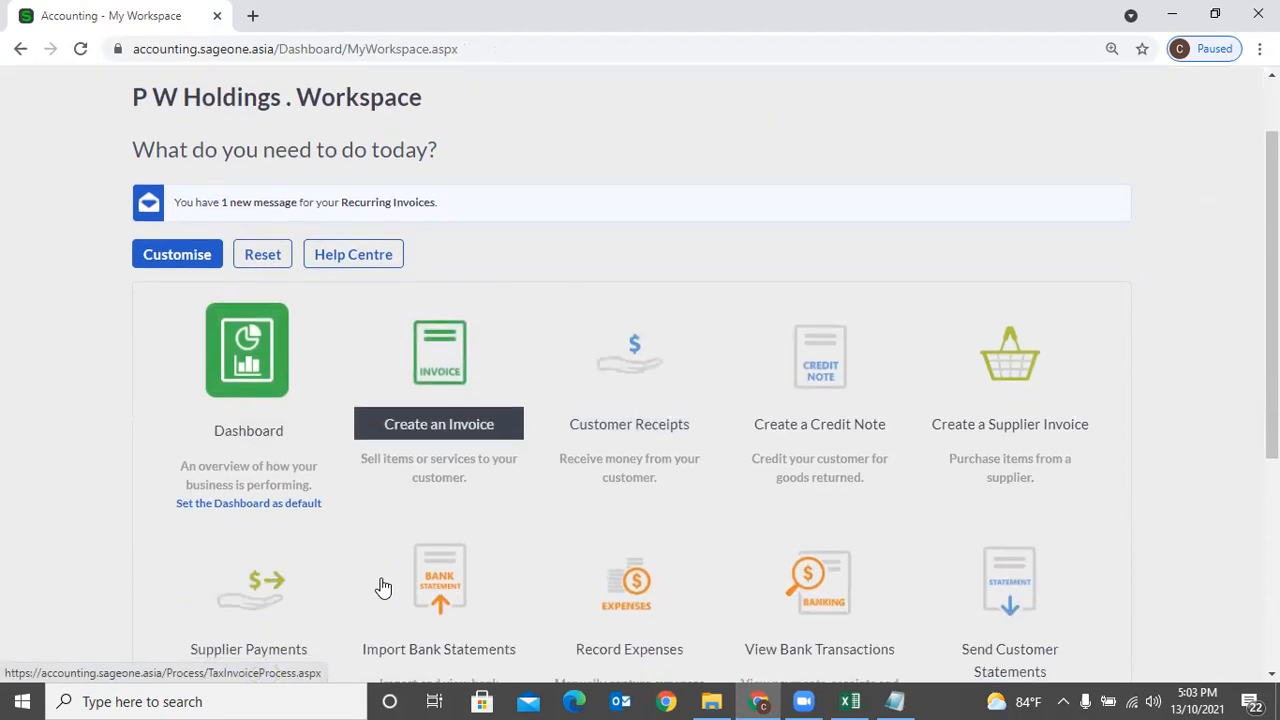
Open the customer invoice form from the workspace's Create an Invoice shortcut and duplicate the page in a second browser tab.
left_click(462, 438)
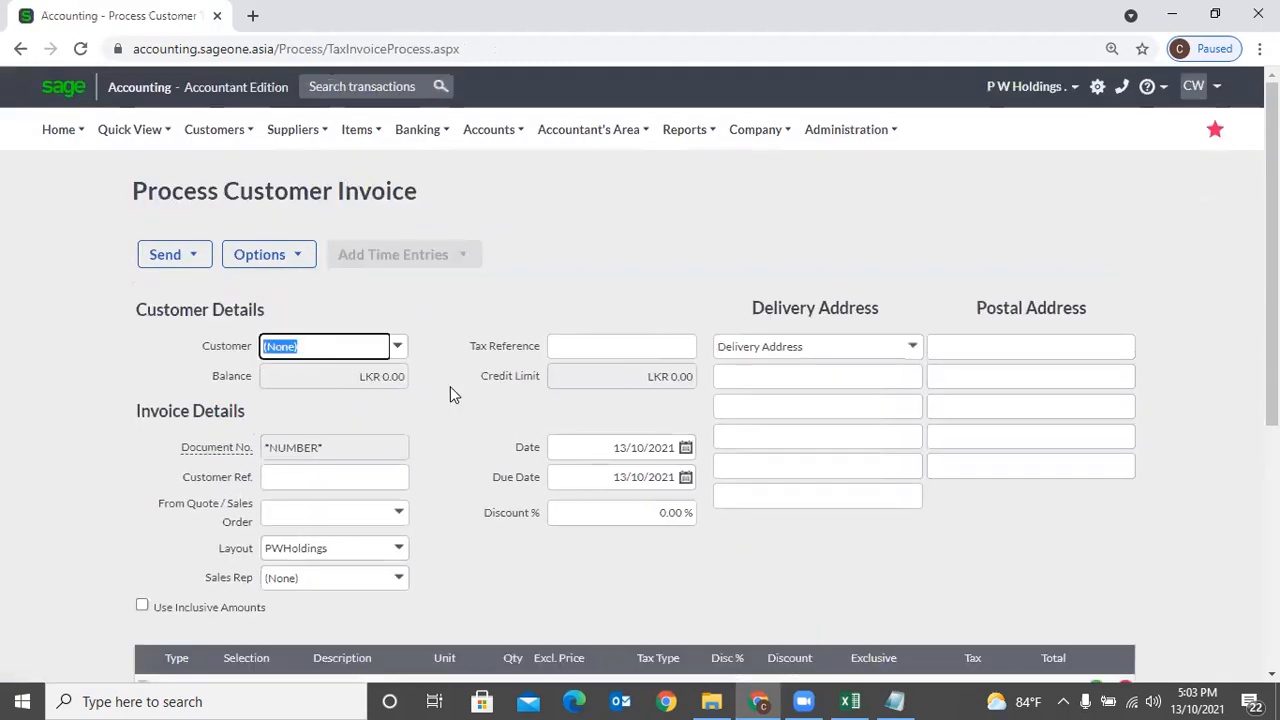
right_click(152, 14)
left_click(195, 151)
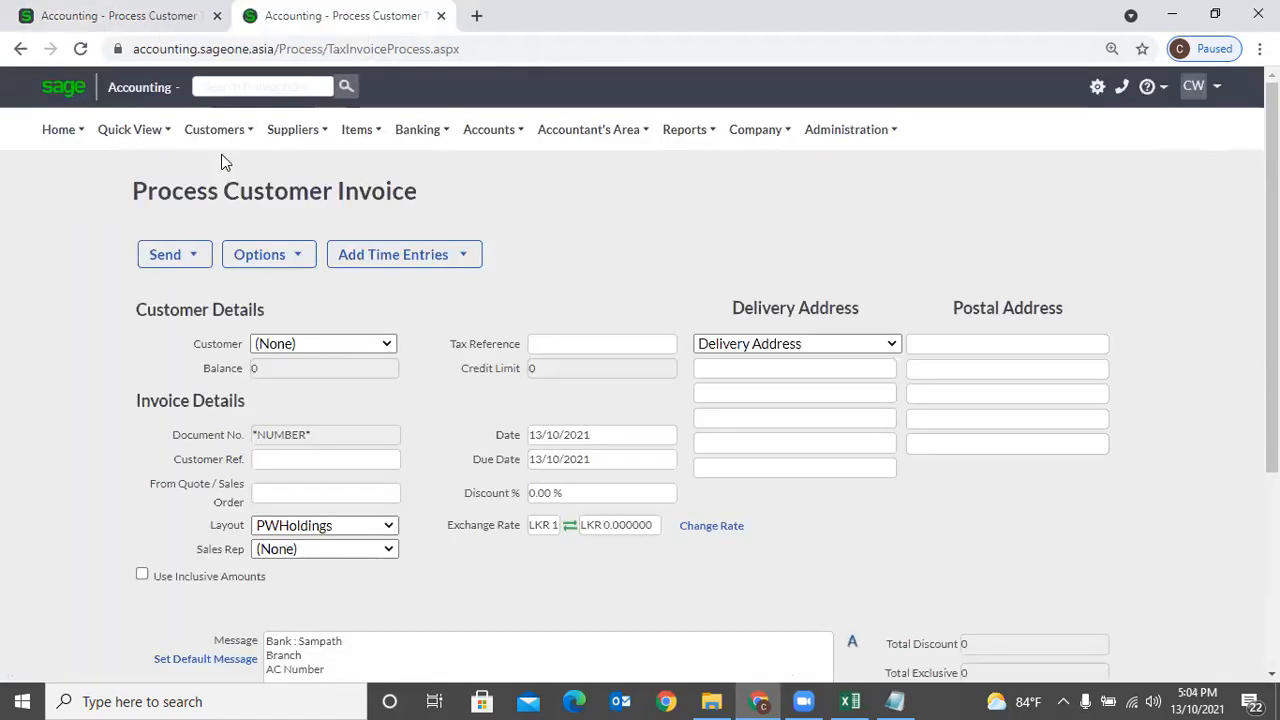
mouse_move(229, 139)
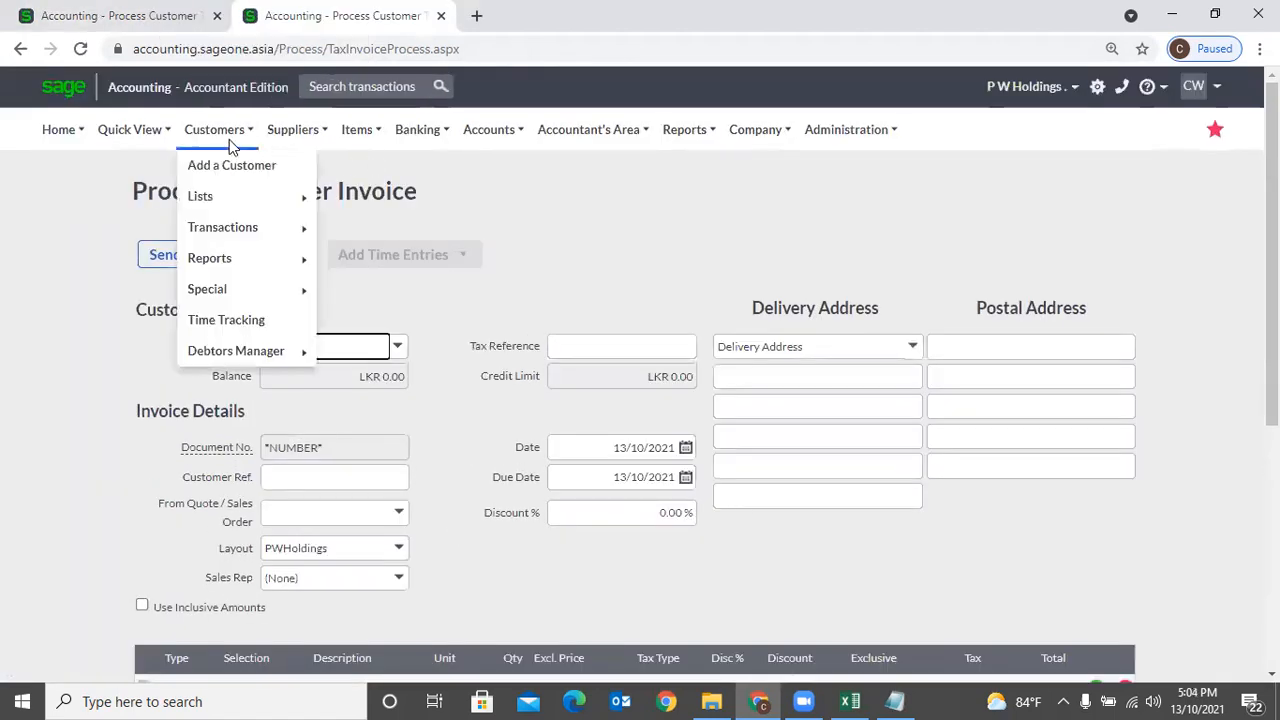
mouse_move(240, 226)
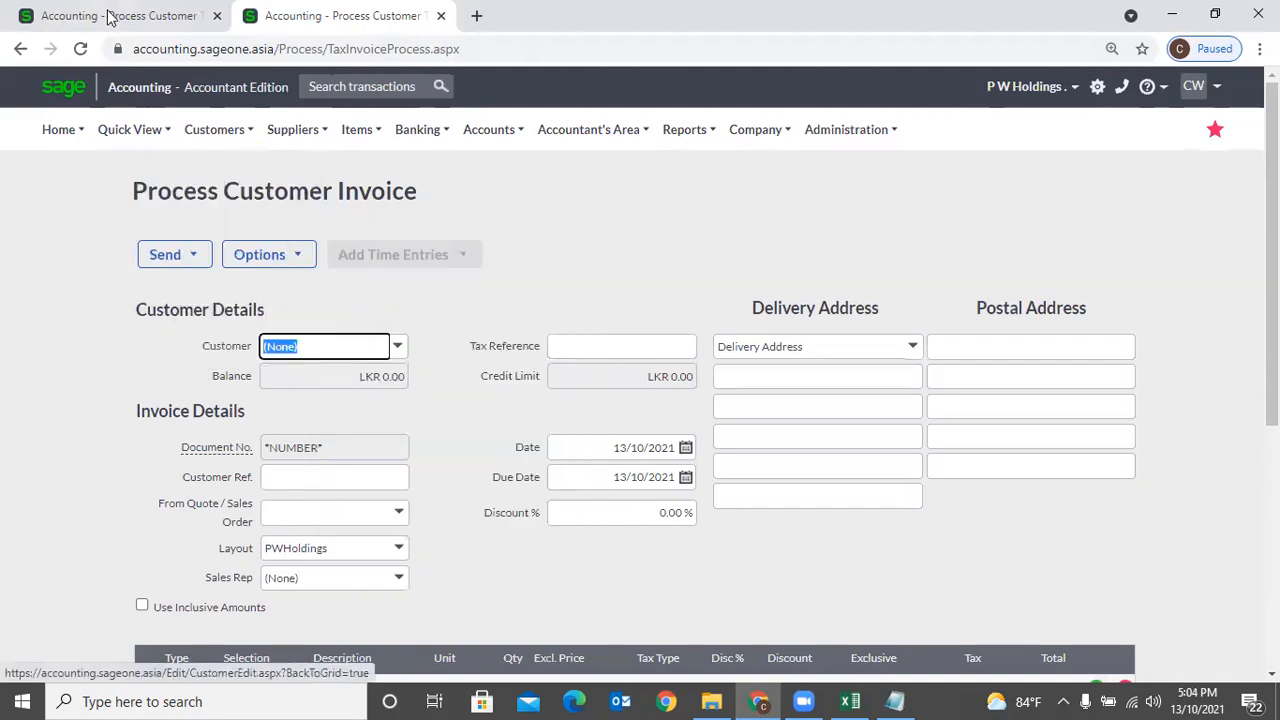
Return to My Workspace, open the Create an Invoice form once more, and go back to the workspace.
left_click(22, 49)
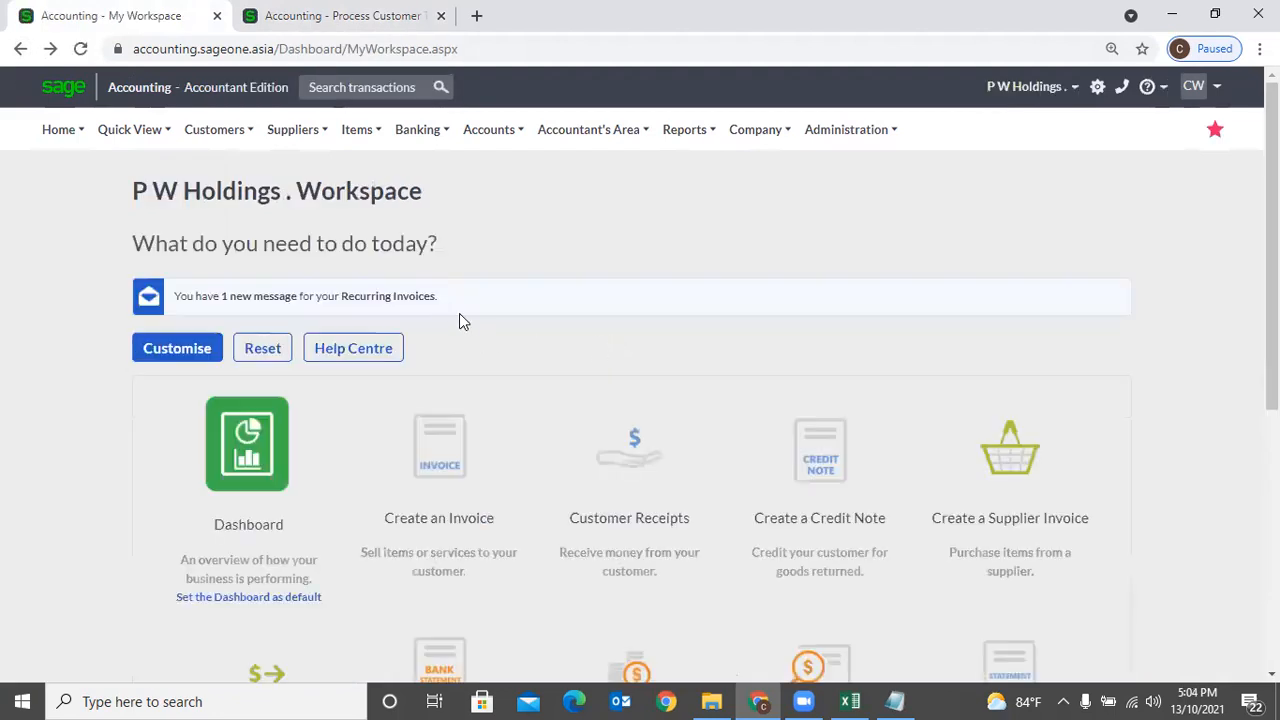
left_click(454, 535)
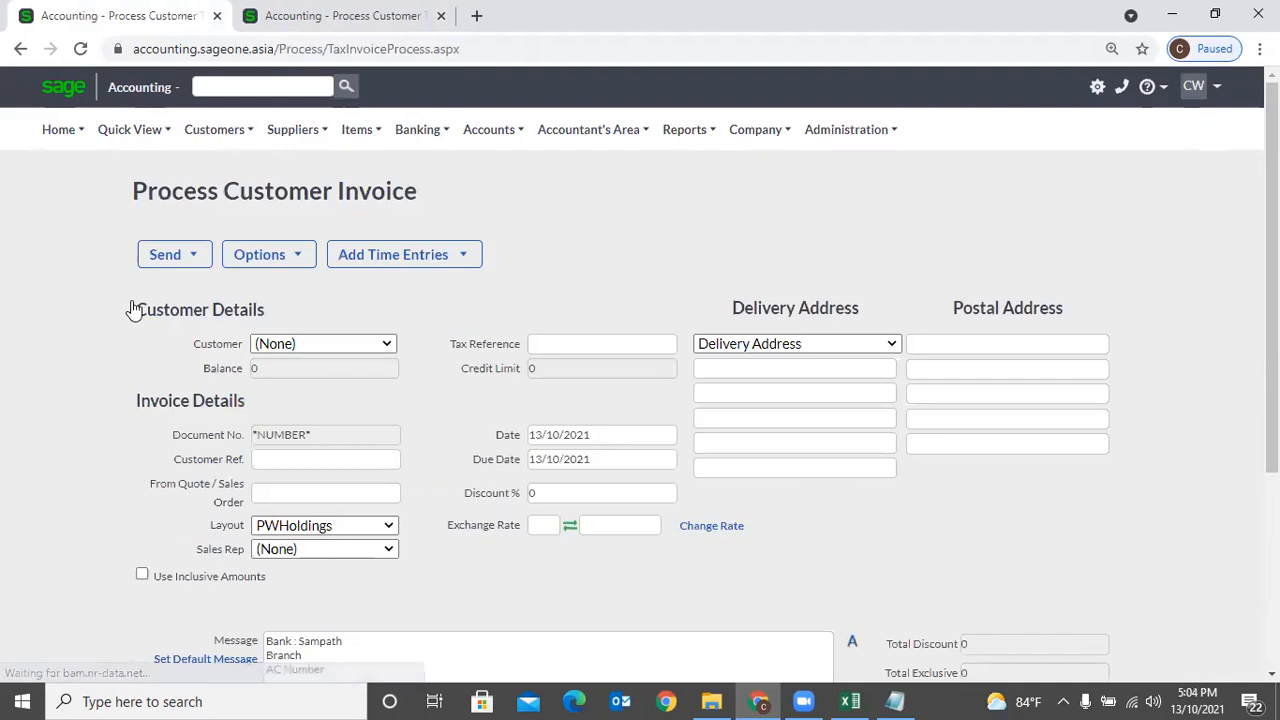
left_click(19, 49)
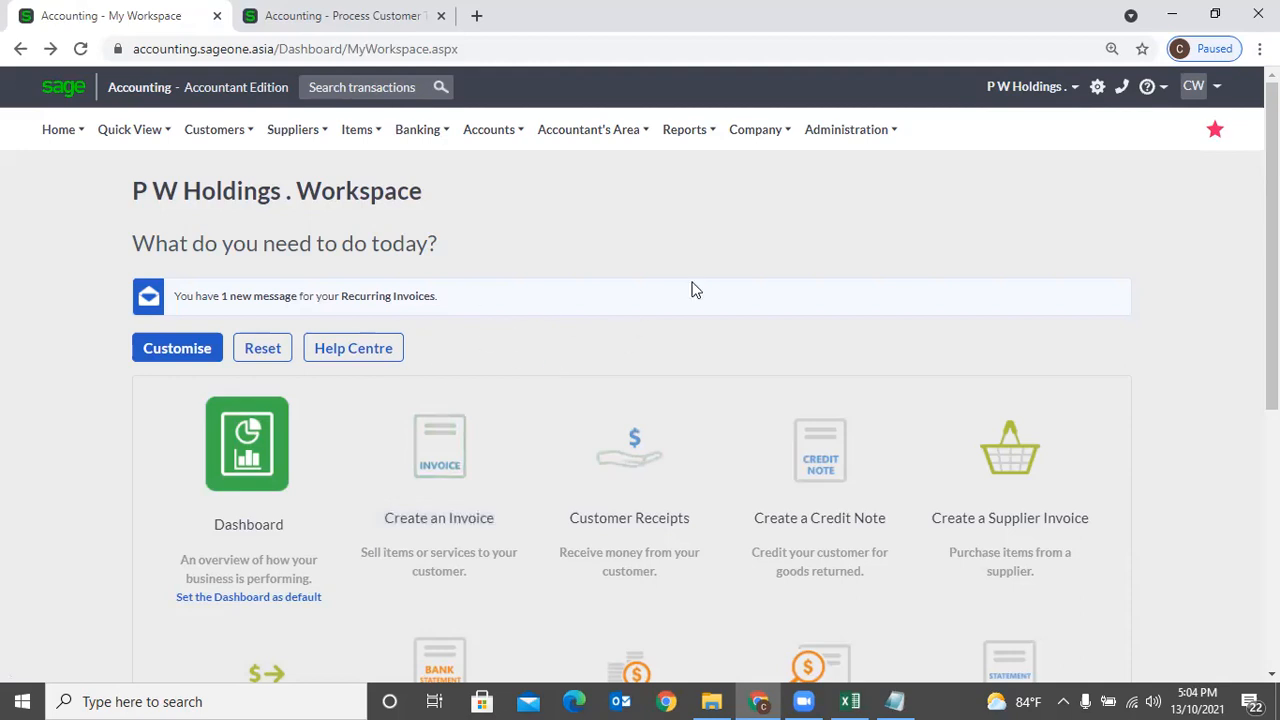
Review the default dashboard choices in the My Profile preferences, and save the preferences with Dashboard as the default.
left_click(818, 138)
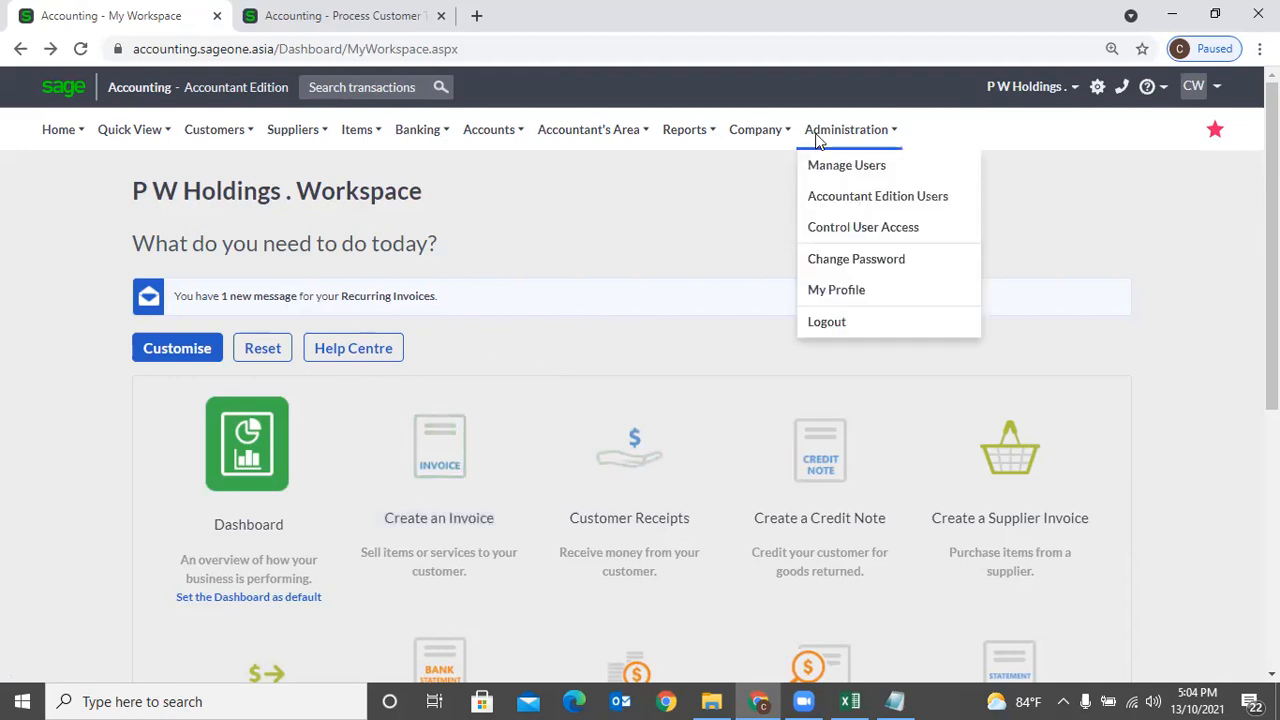
left_click(835, 290)
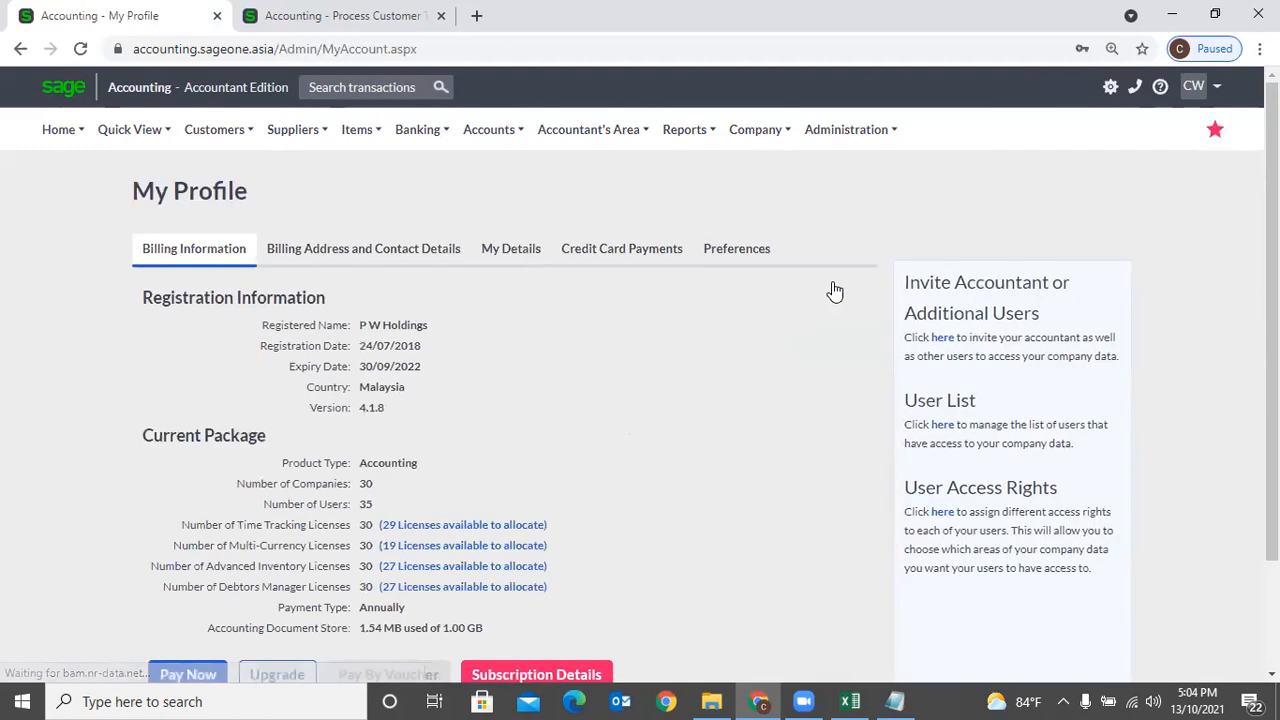
left_click(740, 252)
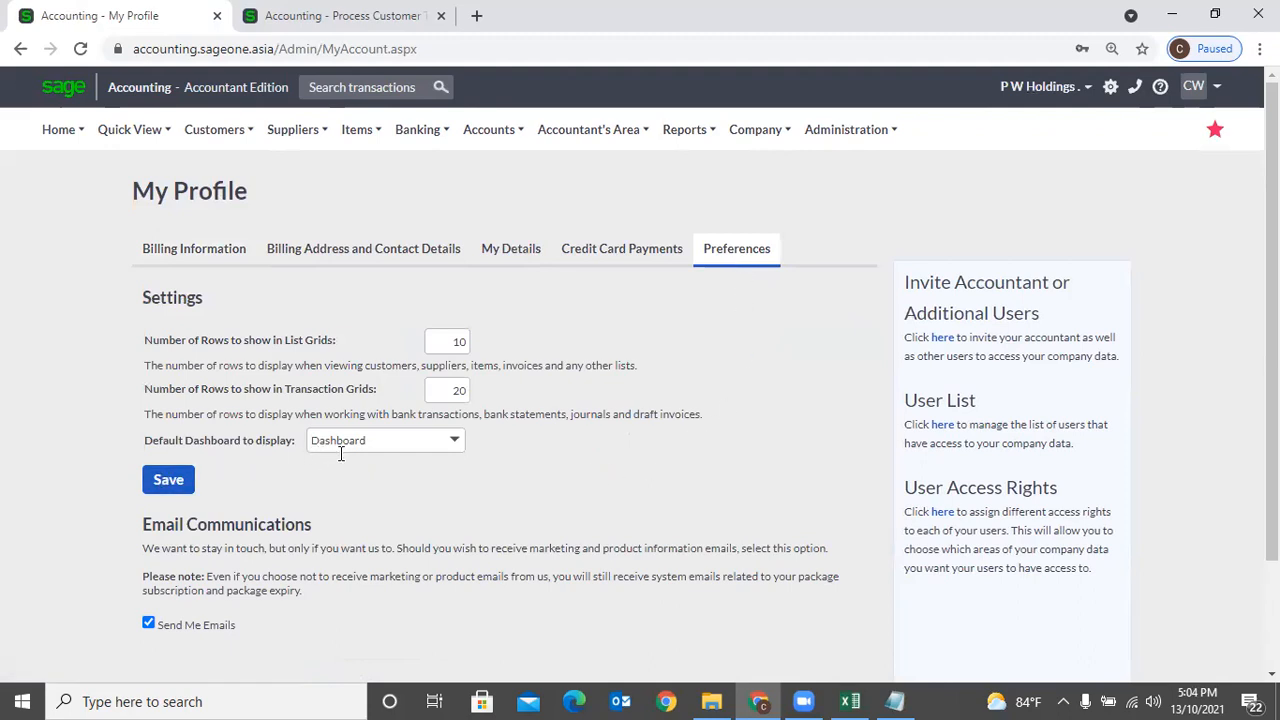
left_click(452, 449)
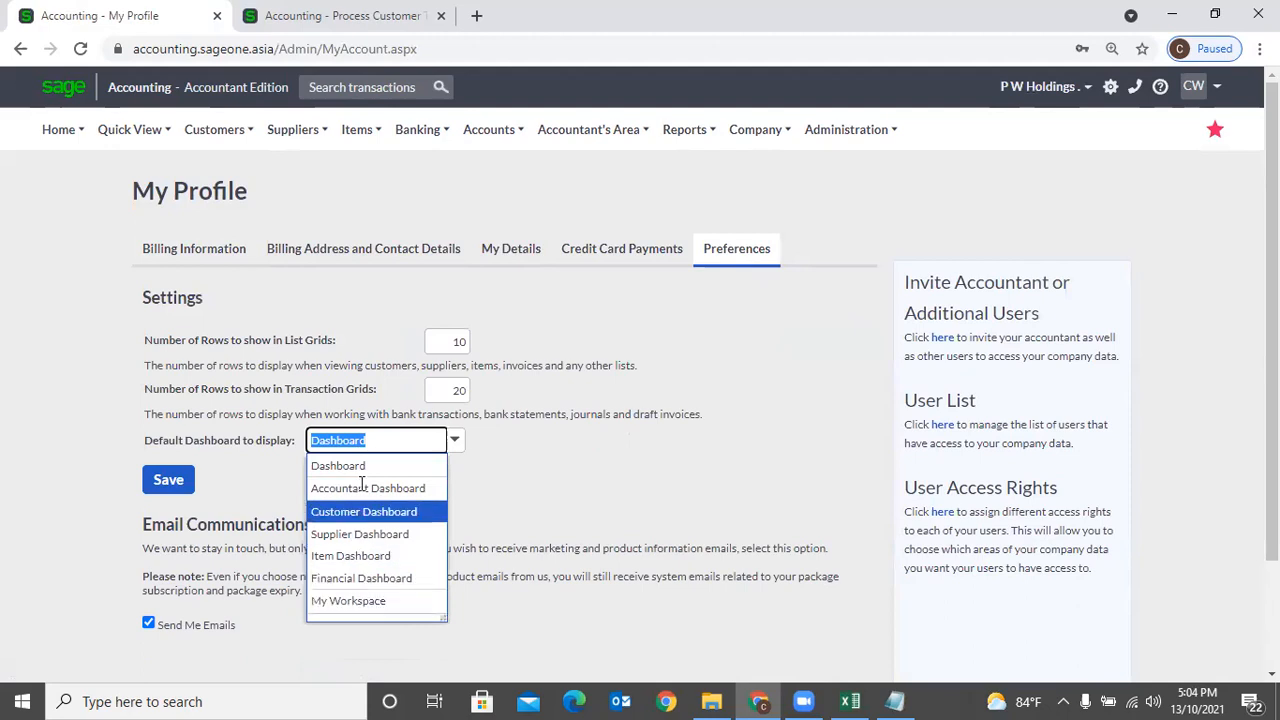
left_click(593, 474)
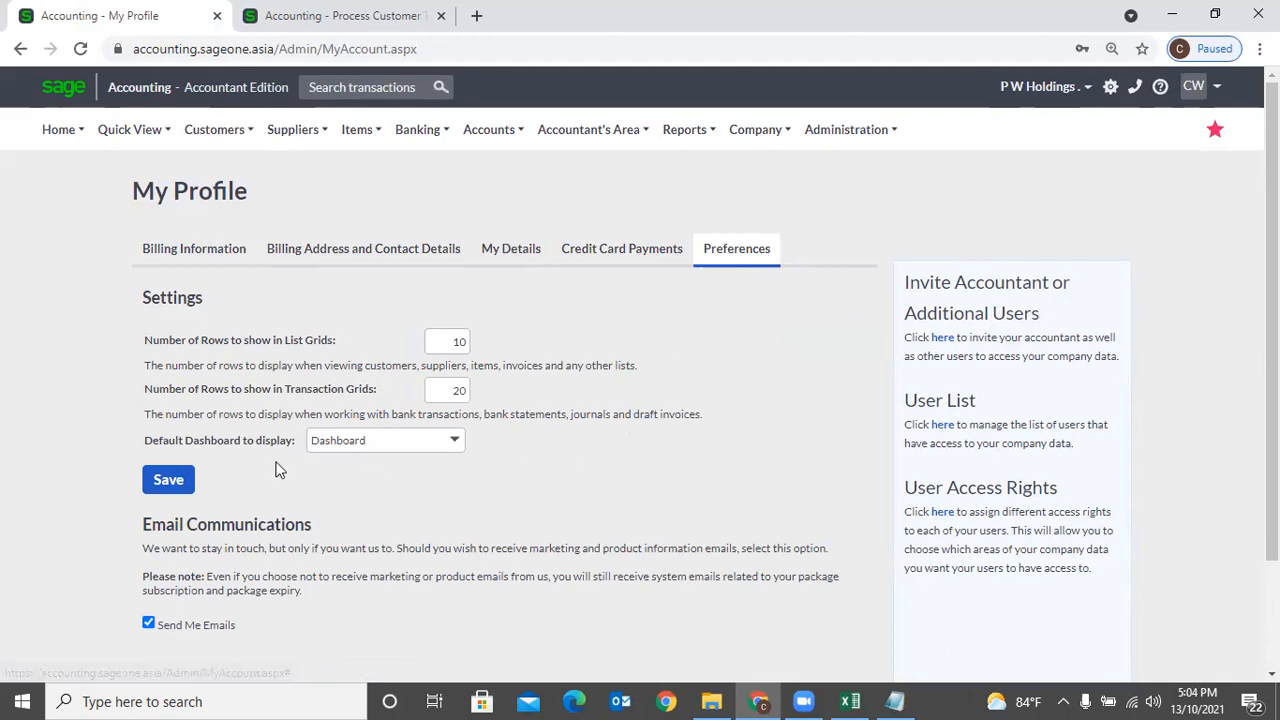
left_click(183, 483)
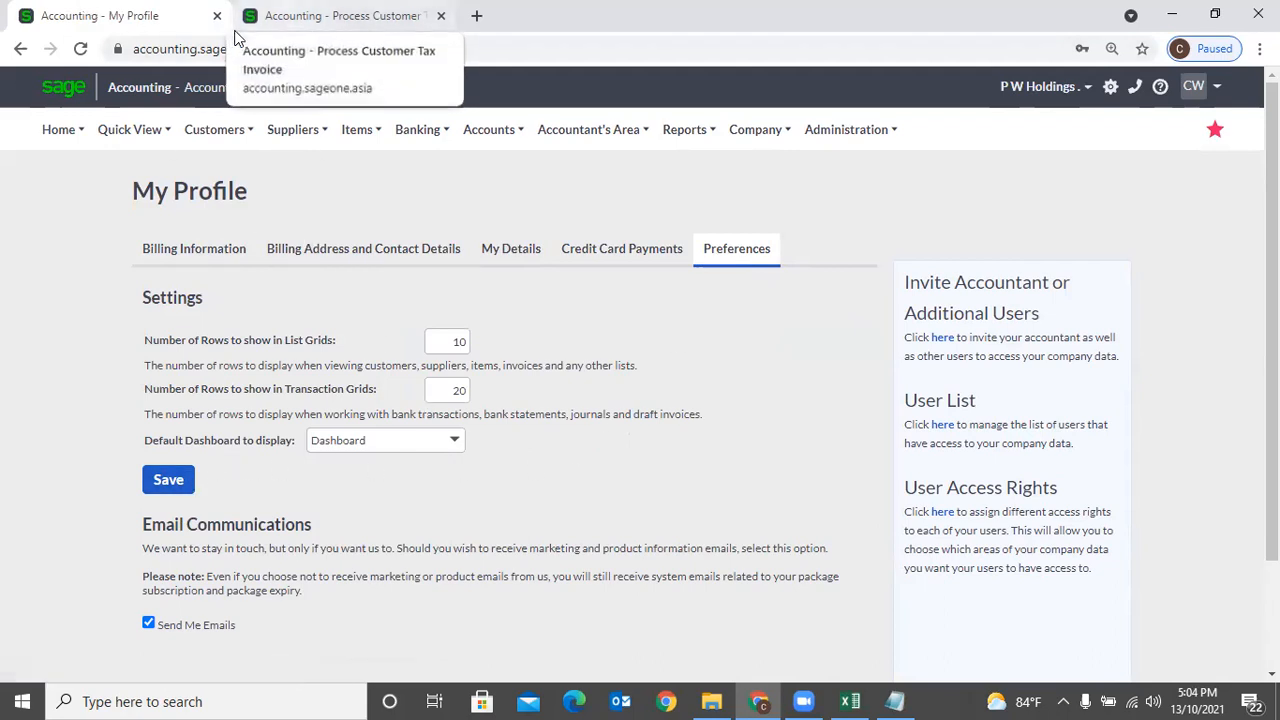
View customer A 01 in Customer Quick View with the browser zoom reduced to 90%, and close the quick view.
mouse_move(118, 142)
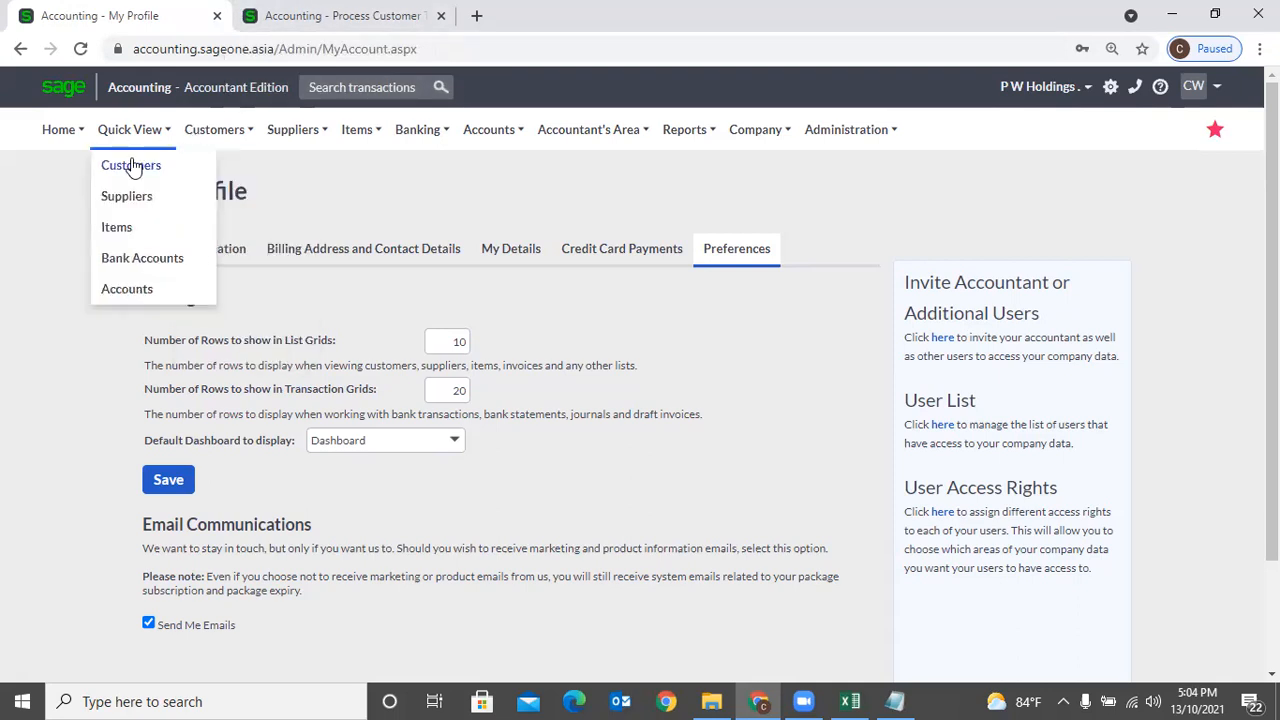
left_click(131, 165)
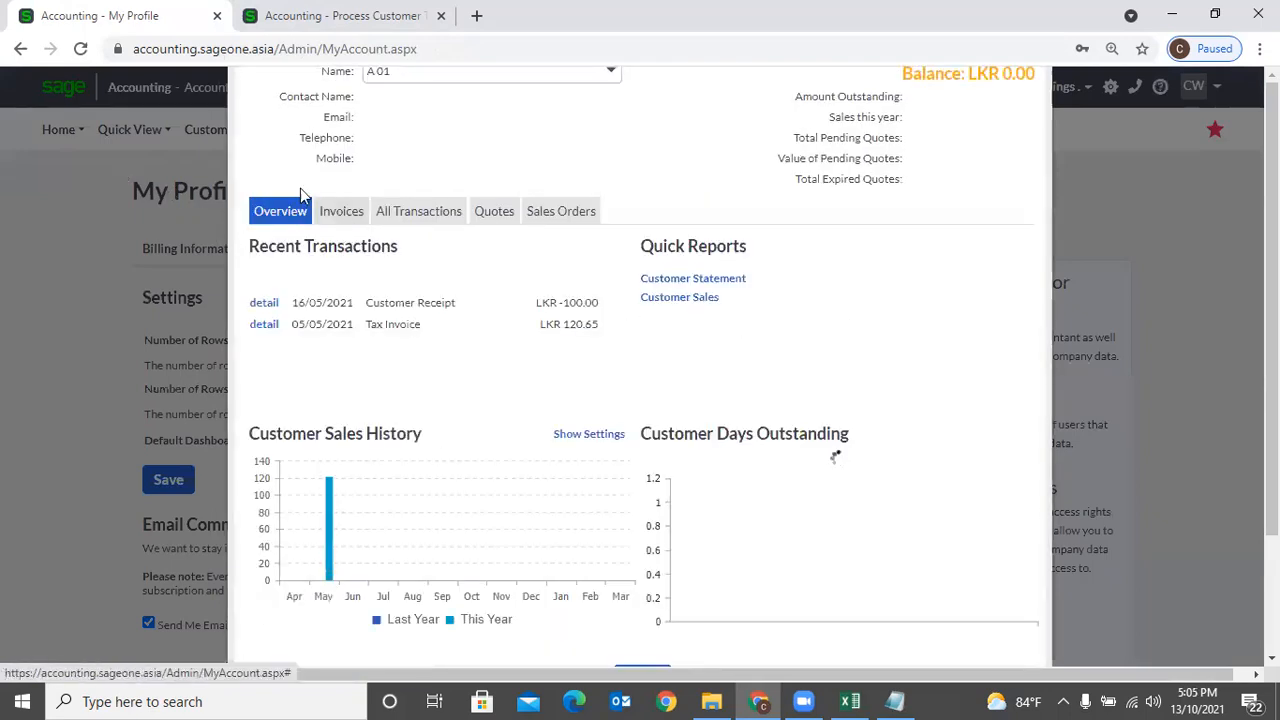
left_click(598, 78)
left_click(1260, 48)
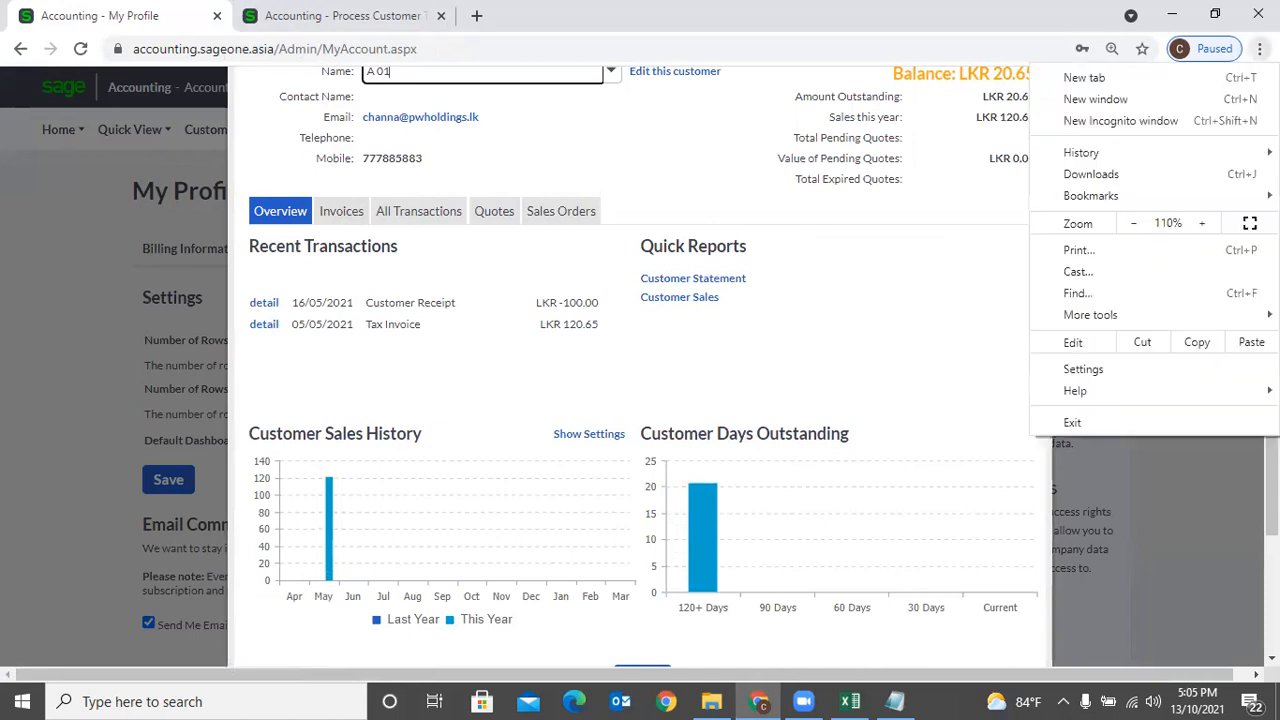
left_click(1140, 224)
left_click(1145, 224)
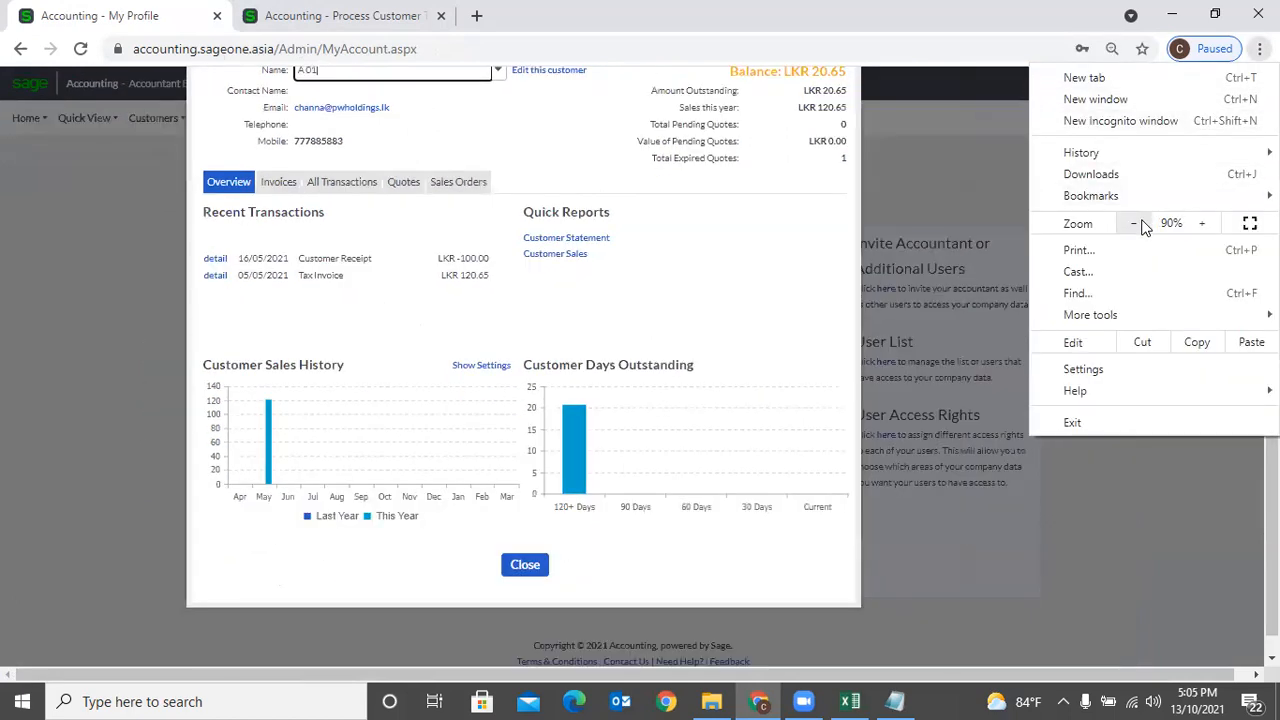
left_click(1147, 497)
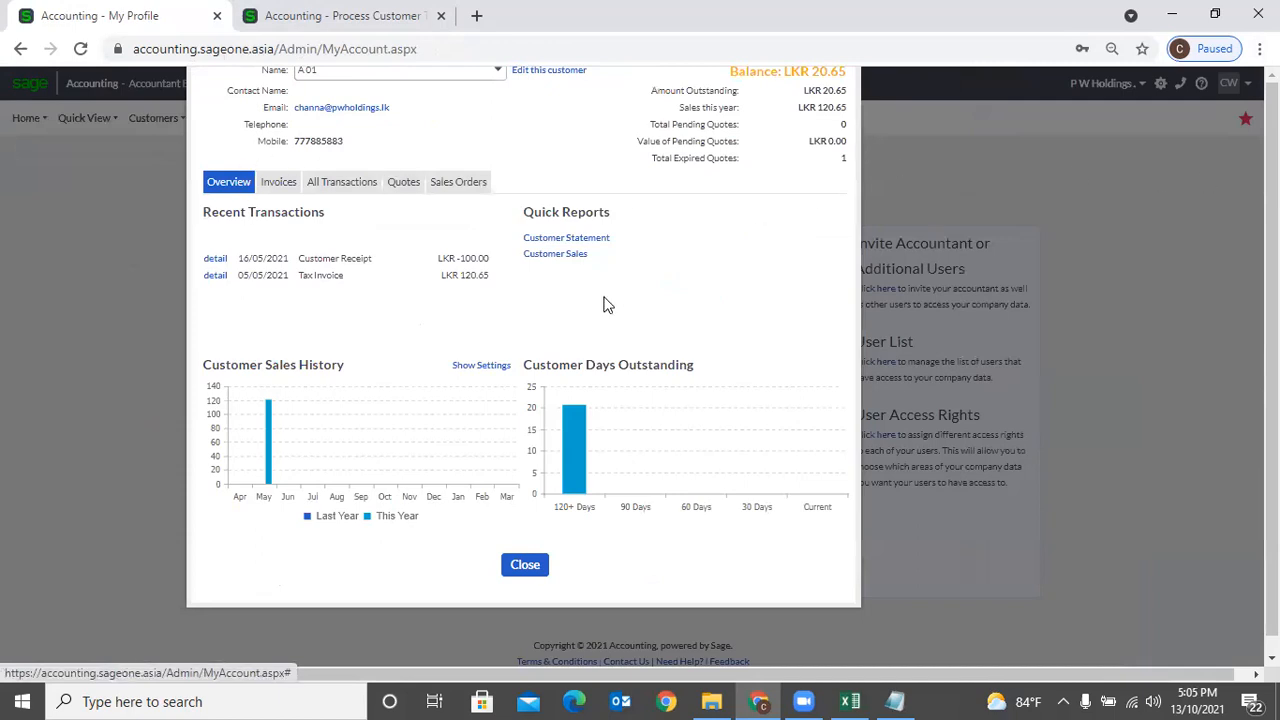
left_click(536, 578)
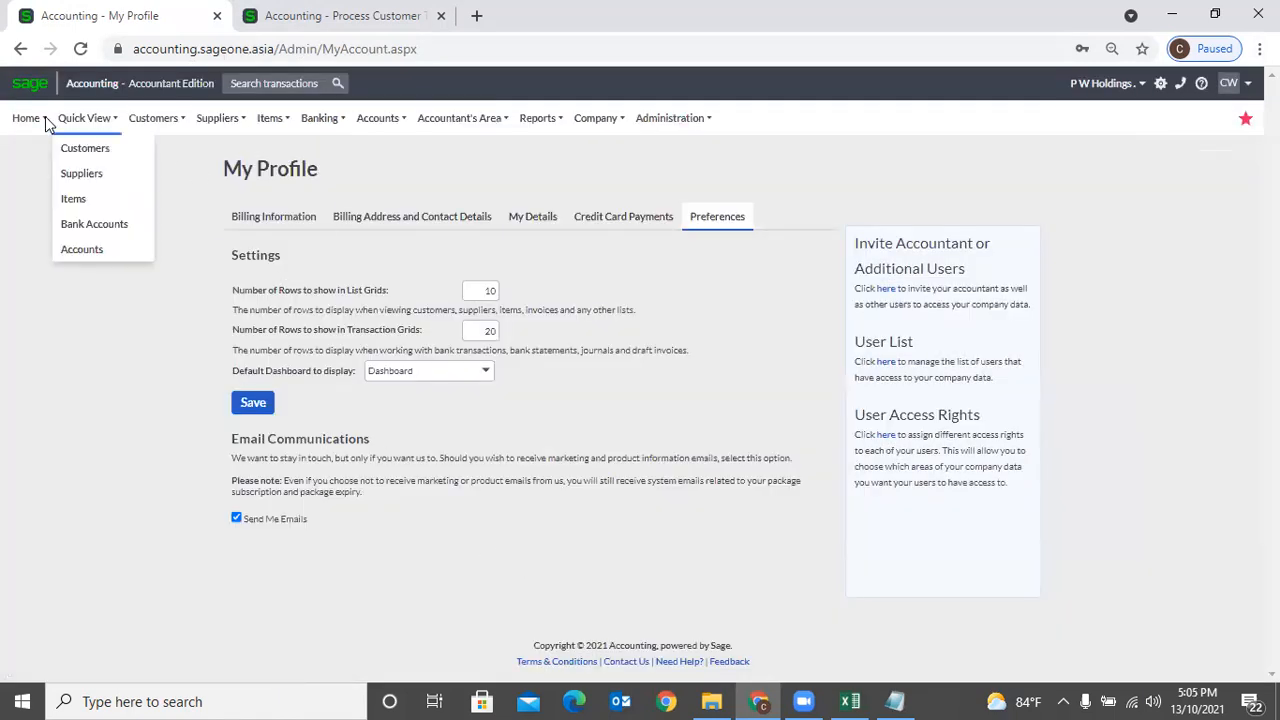
Examine the overview, unpaid invoices and all transactions of Accounting Software (Pvt) Ltd in Customer Quick View, and close it.
mouse_move(38, 138)
mouse_move(105, 124)
left_click(100, 148)
left_click(614, 126)
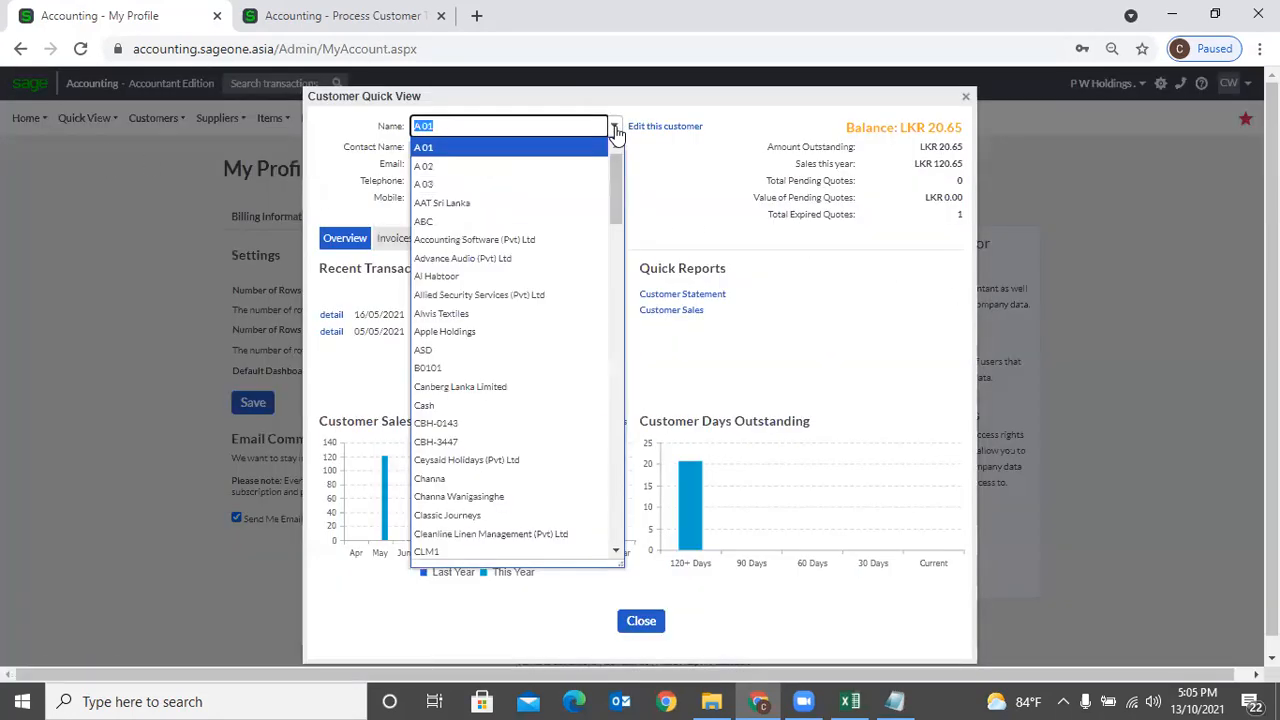
left_click(492, 245)
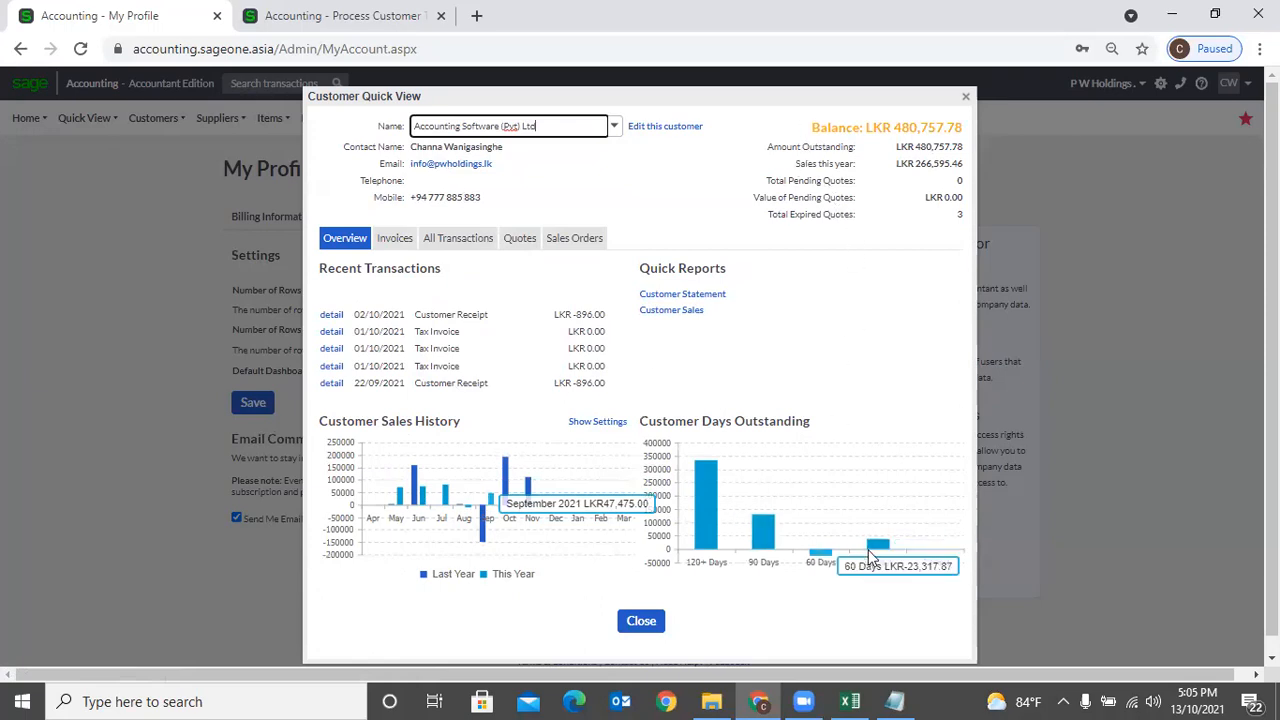
left_click(393, 250)
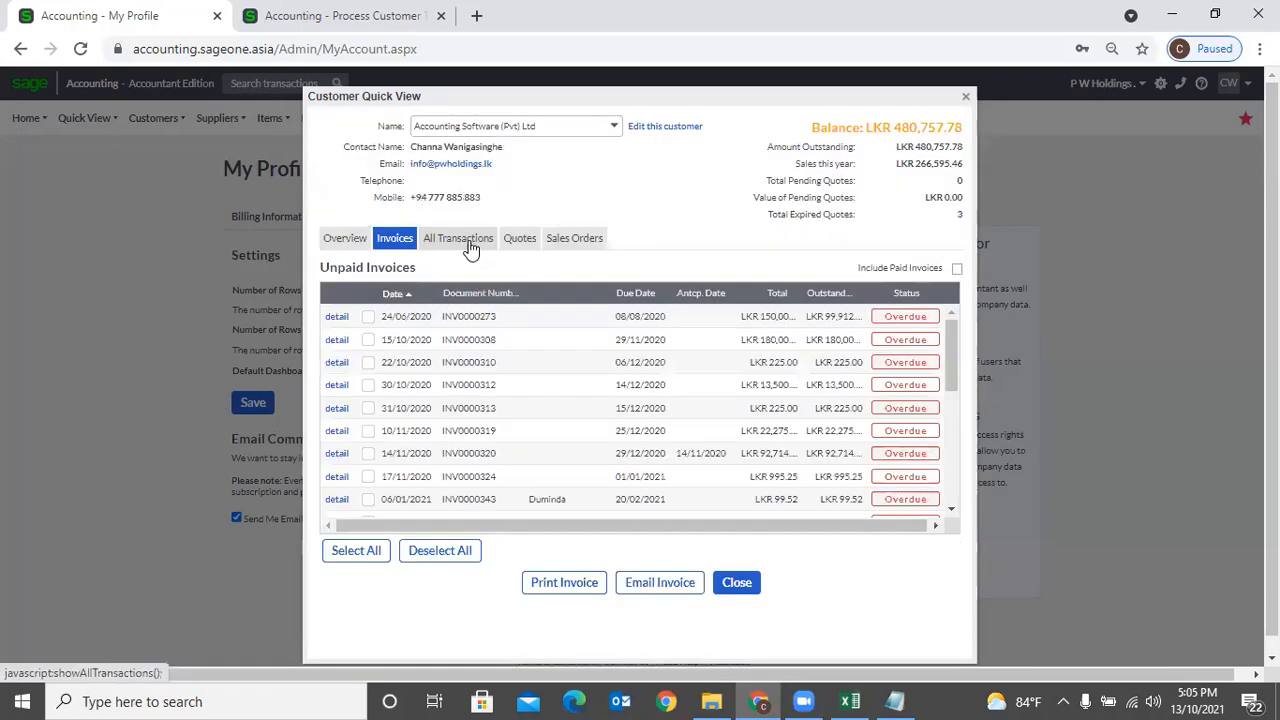
left_click(469, 242)
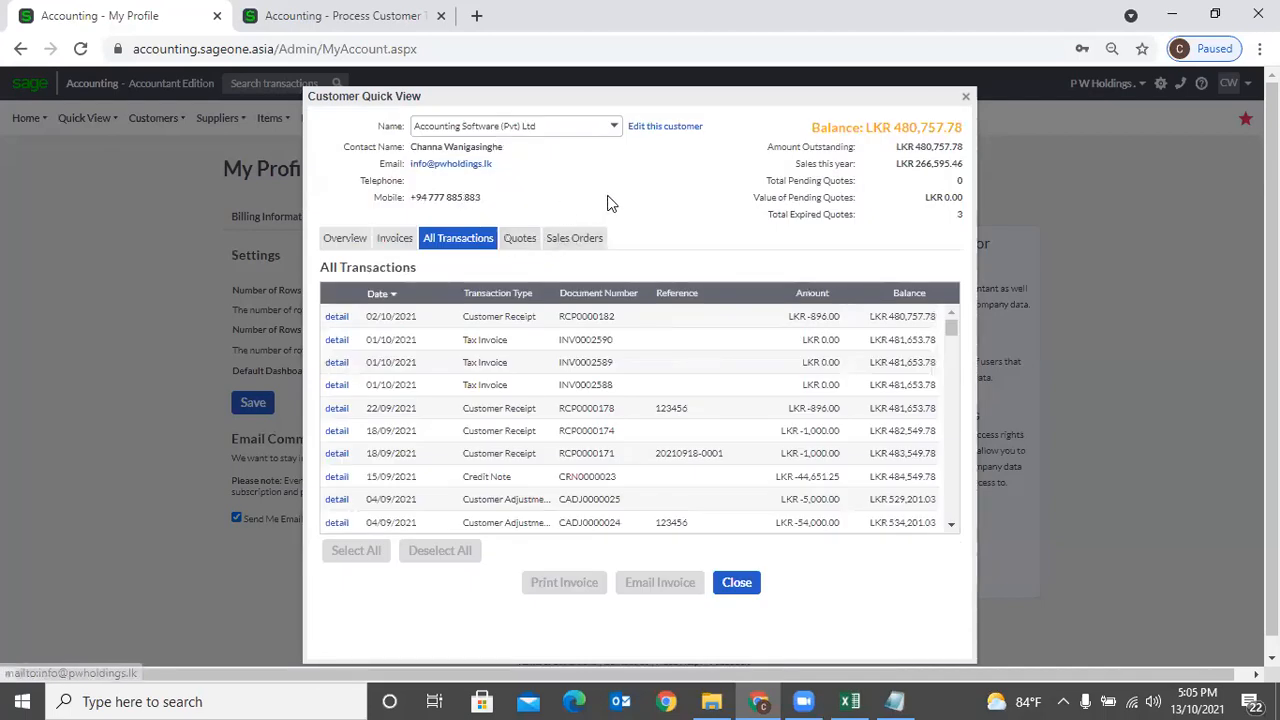
left_click(737, 582)
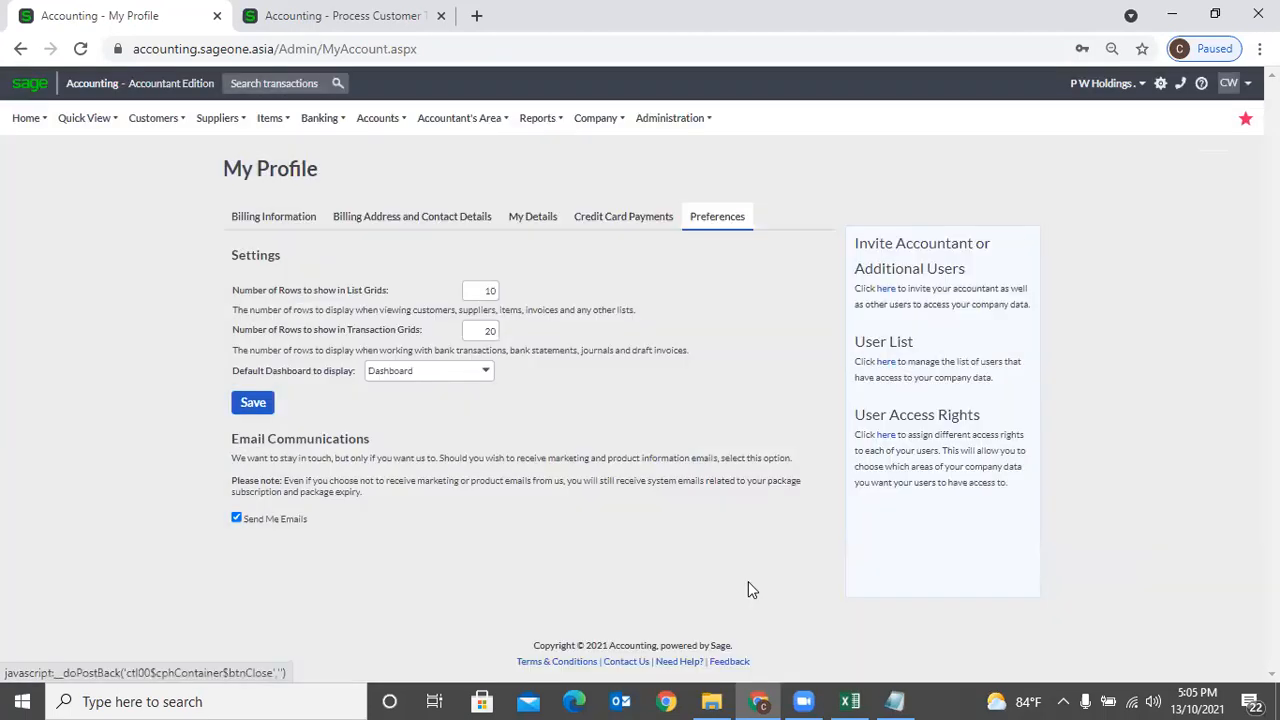
Open the main Dashboard and set the browser zoom to 100%.
mouse_move(30, 120)
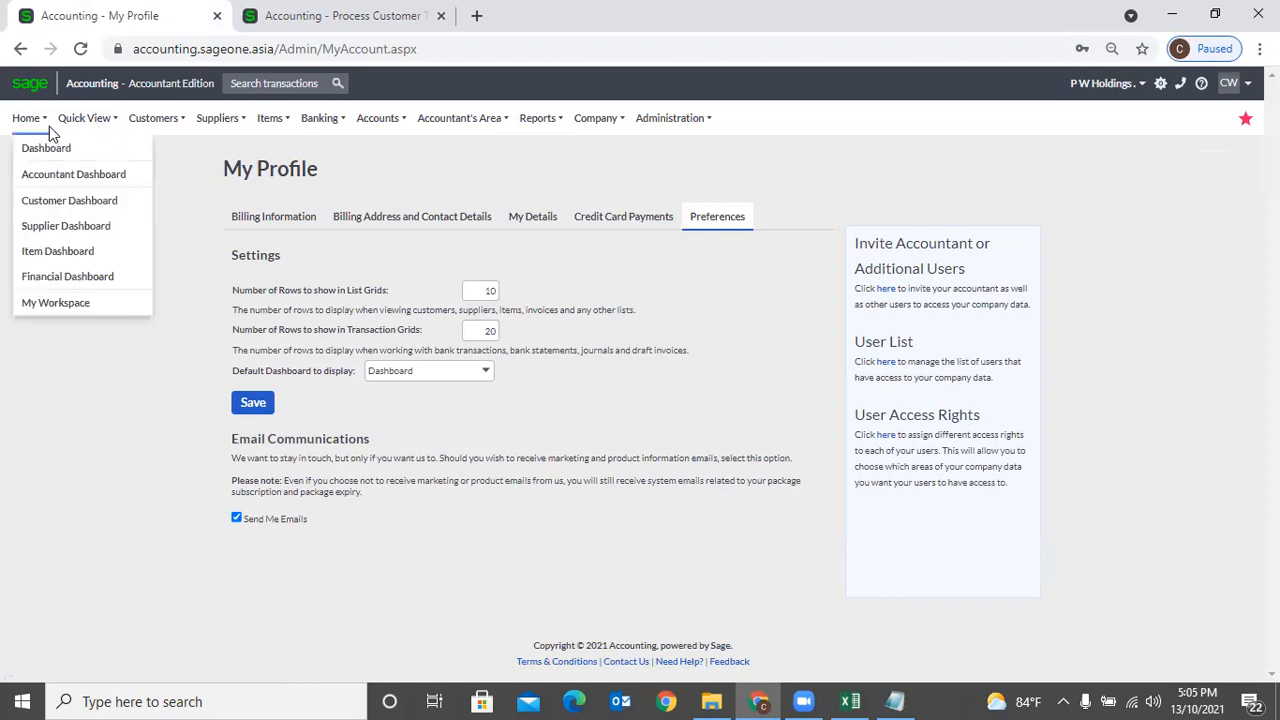
left_click(52, 148)
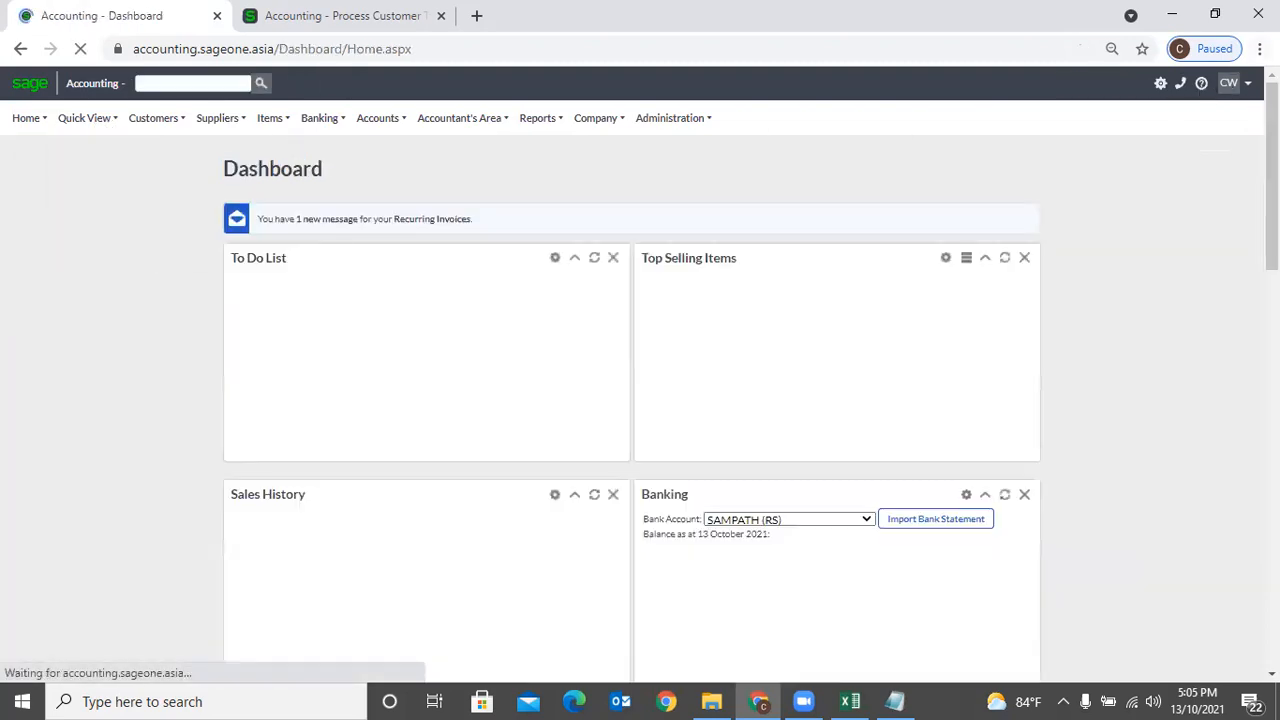
left_click(1260, 48)
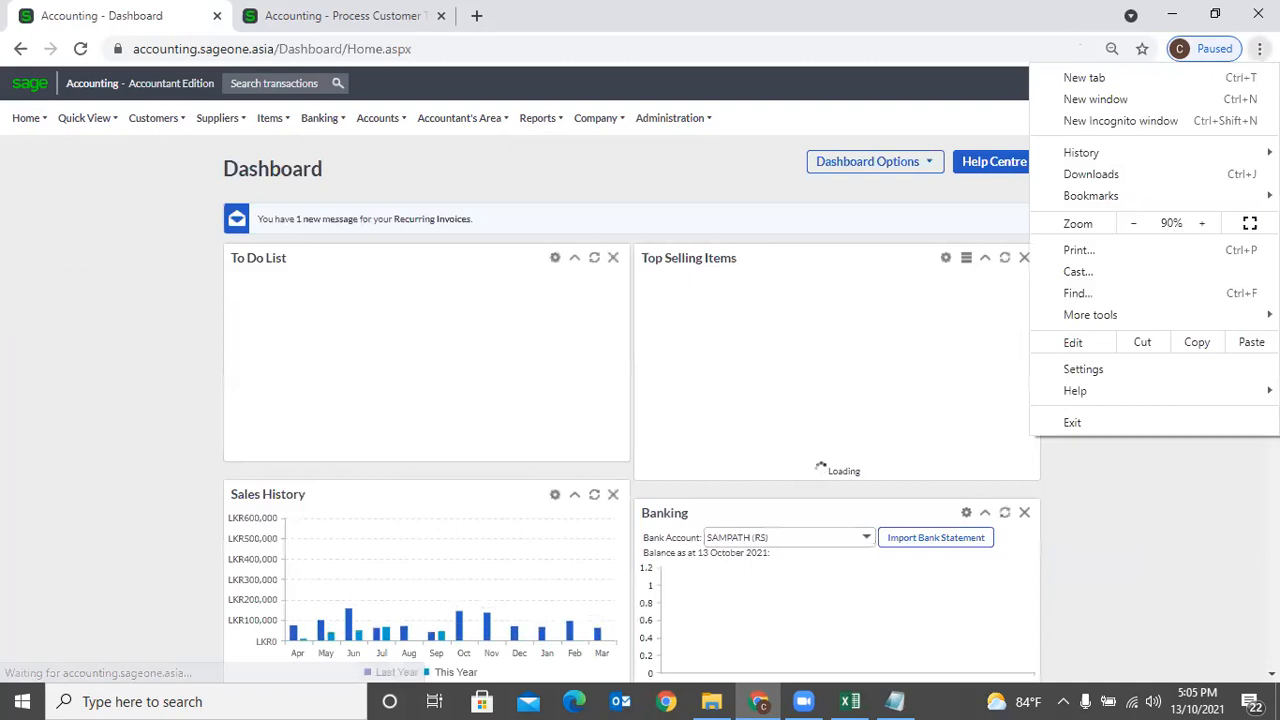
left_click(1205, 223)
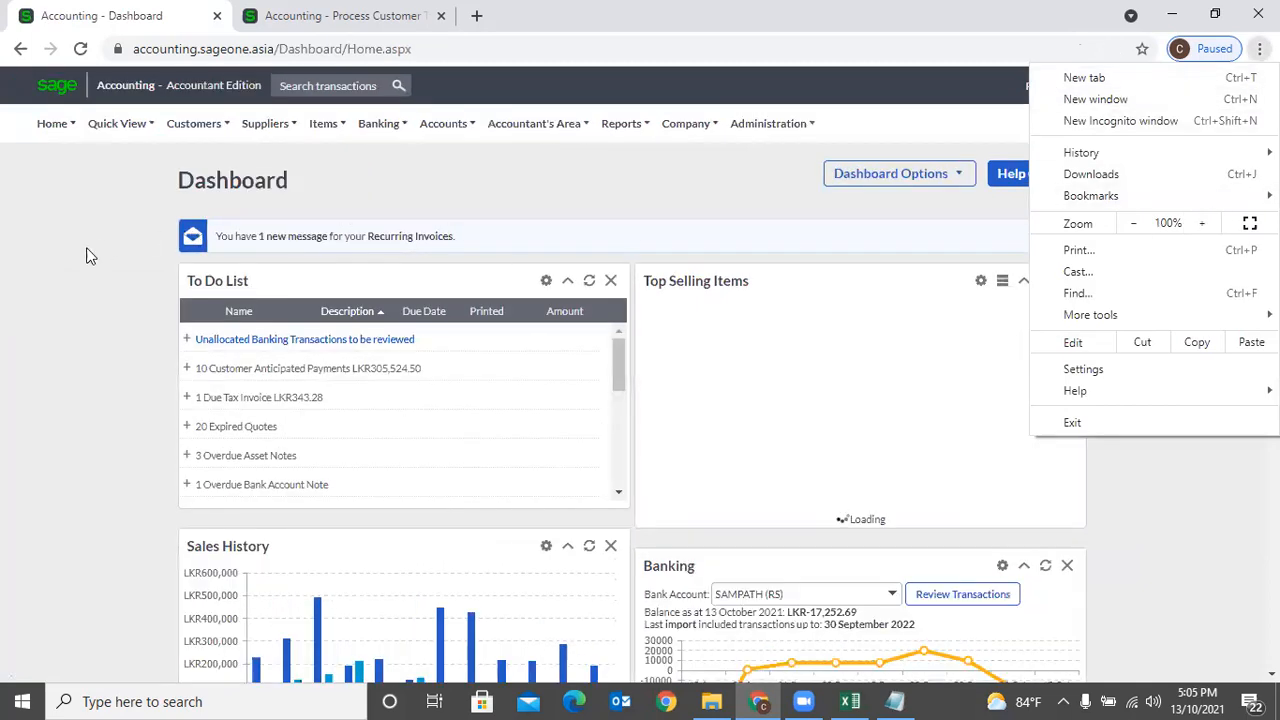
left_click(118, 132)
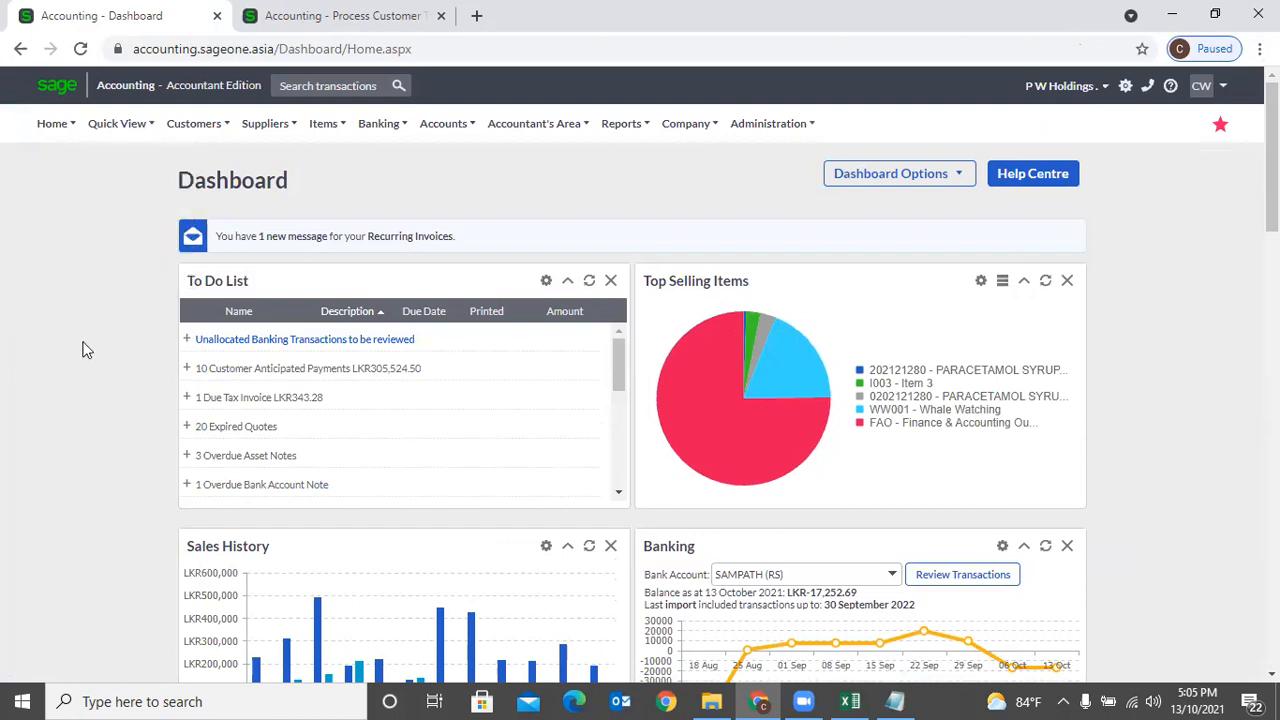
Look over the customer functions and open the List of Sales Reps.
mouse_move(190, 137)
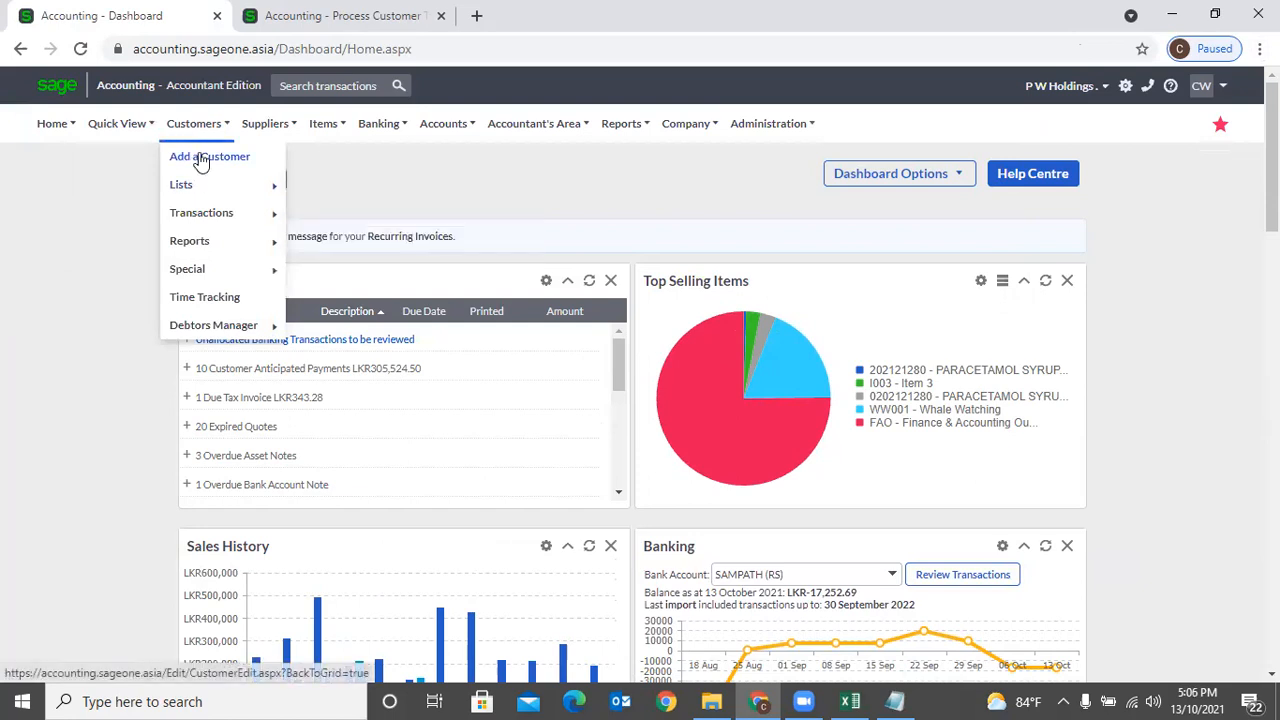
mouse_move(200, 183)
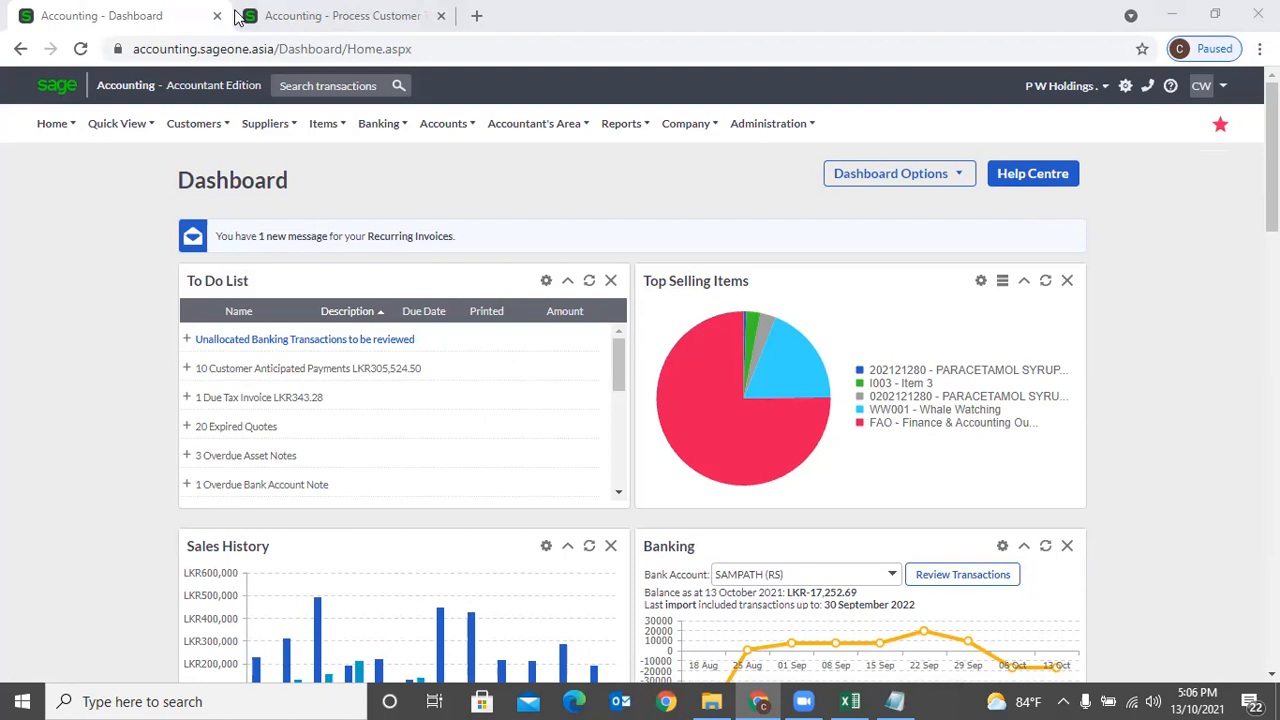
left_click(175, 135)
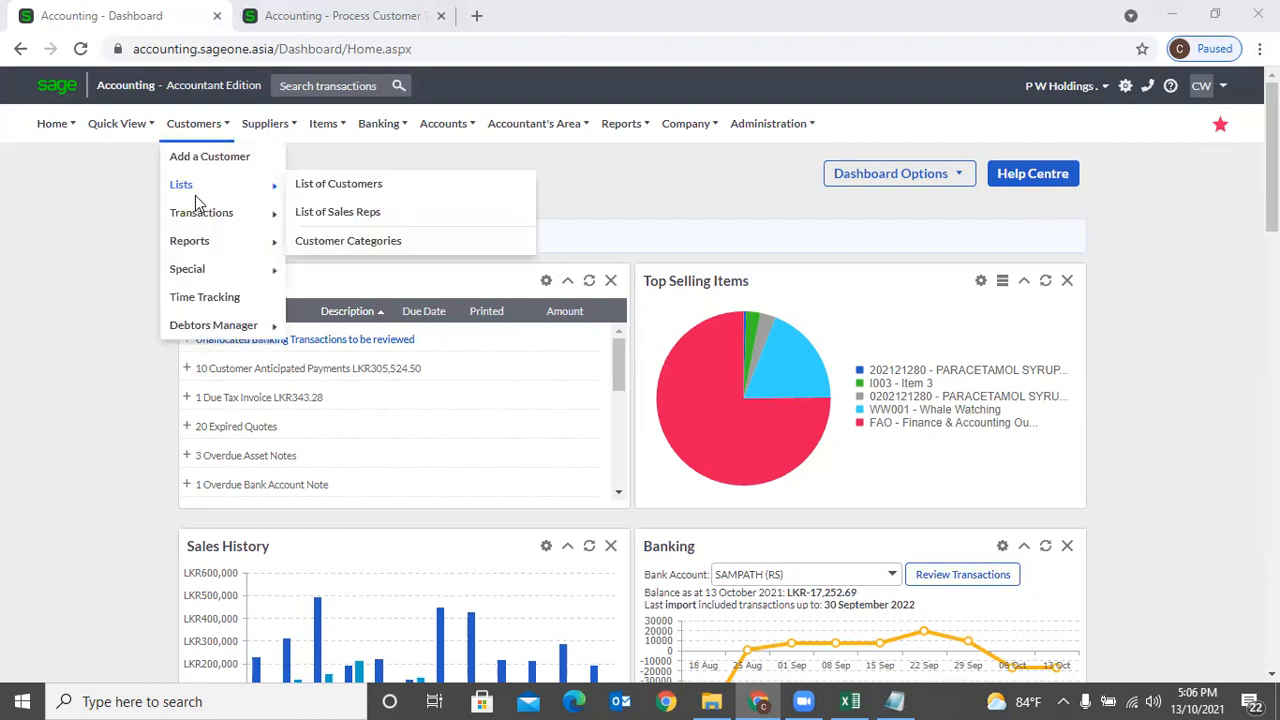
left_click(400, 224)
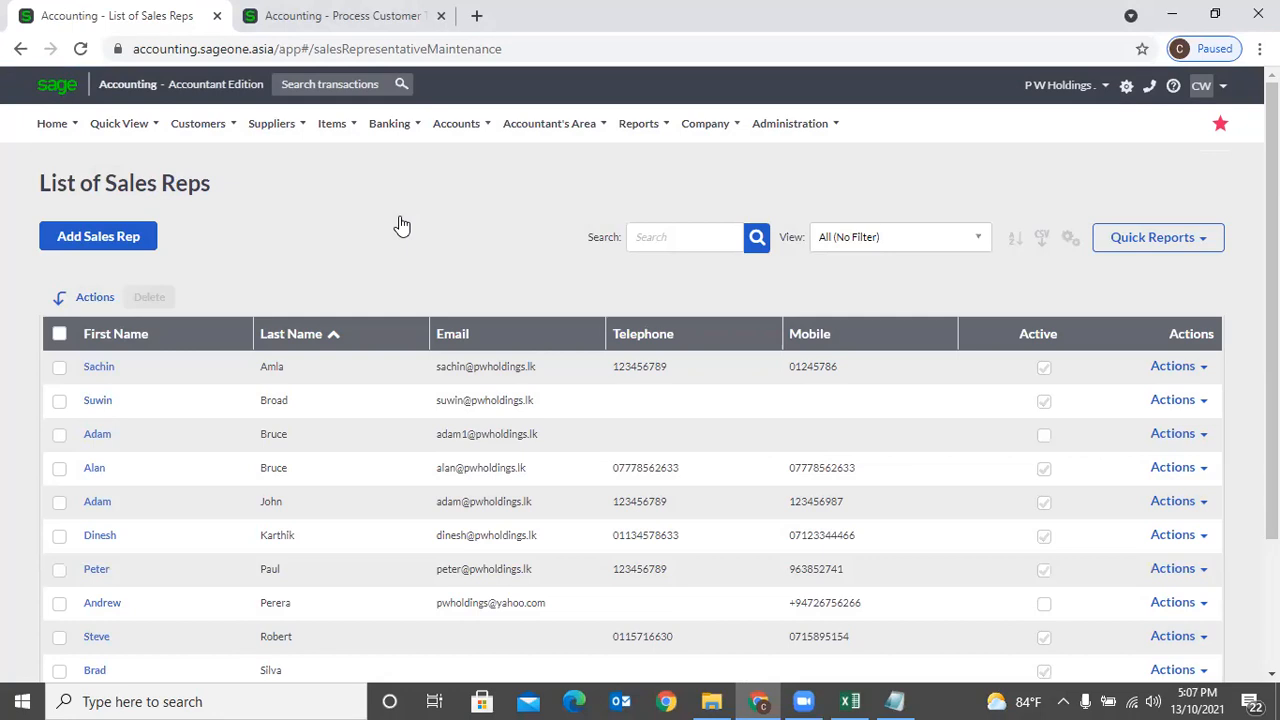
Open the customer recurring invoices and start adding a new recurring invoice.
left_click(209, 131)
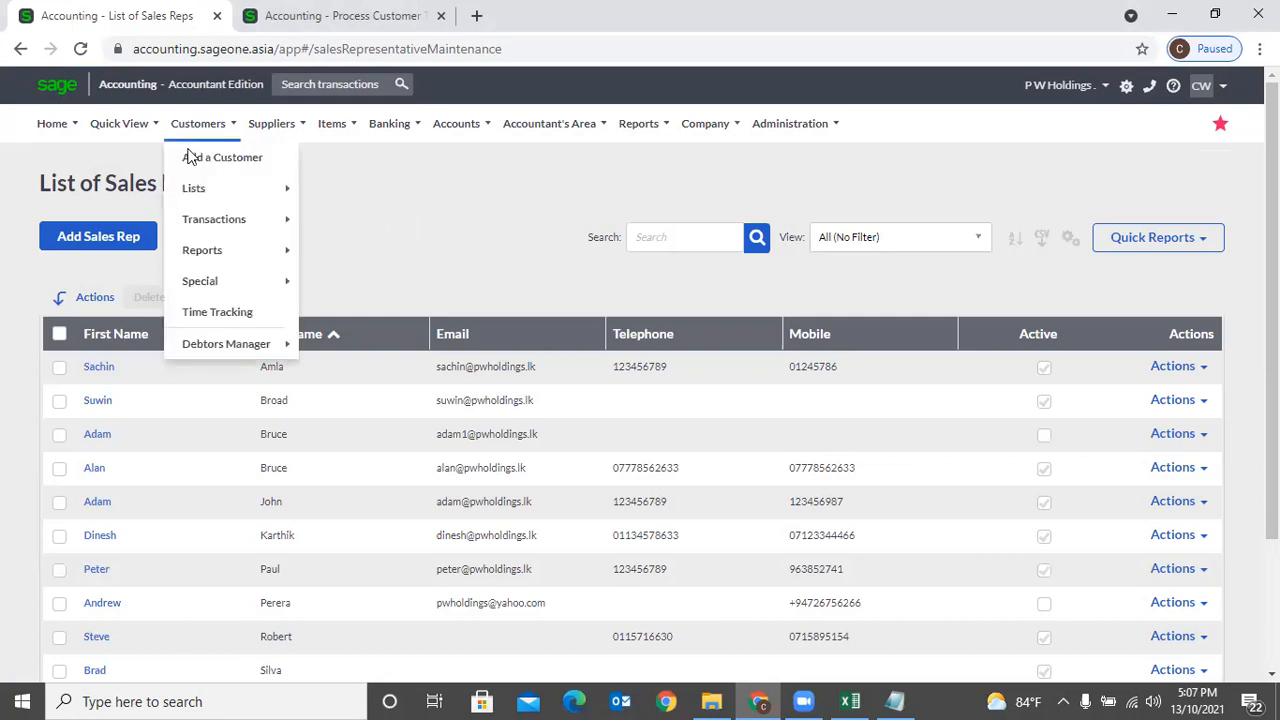
mouse_move(203, 230)
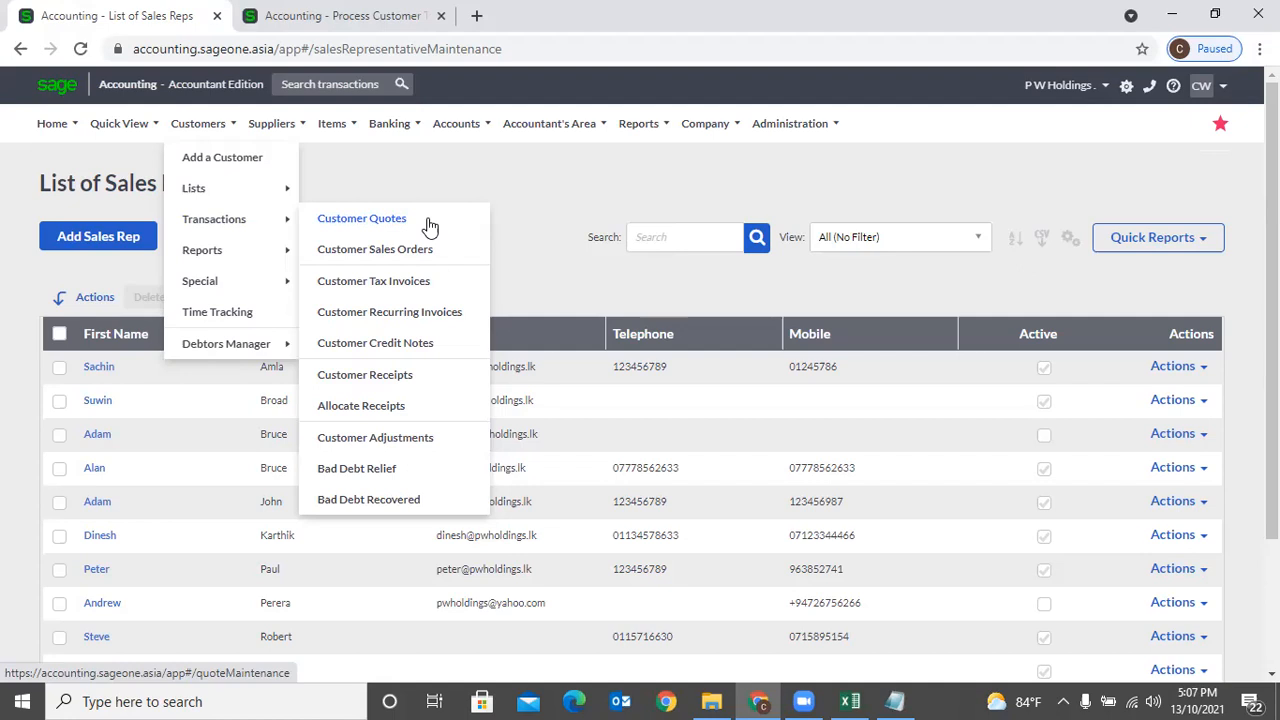
left_click(444, 312)
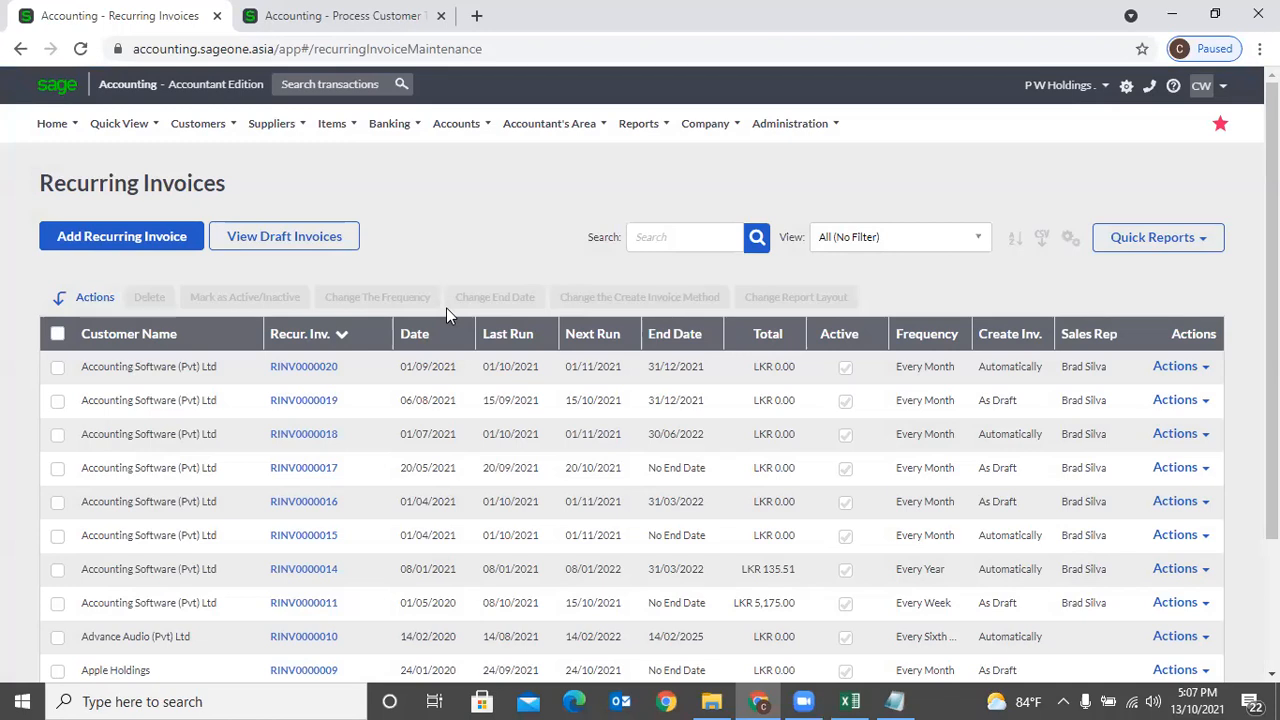
left_click(182, 245)
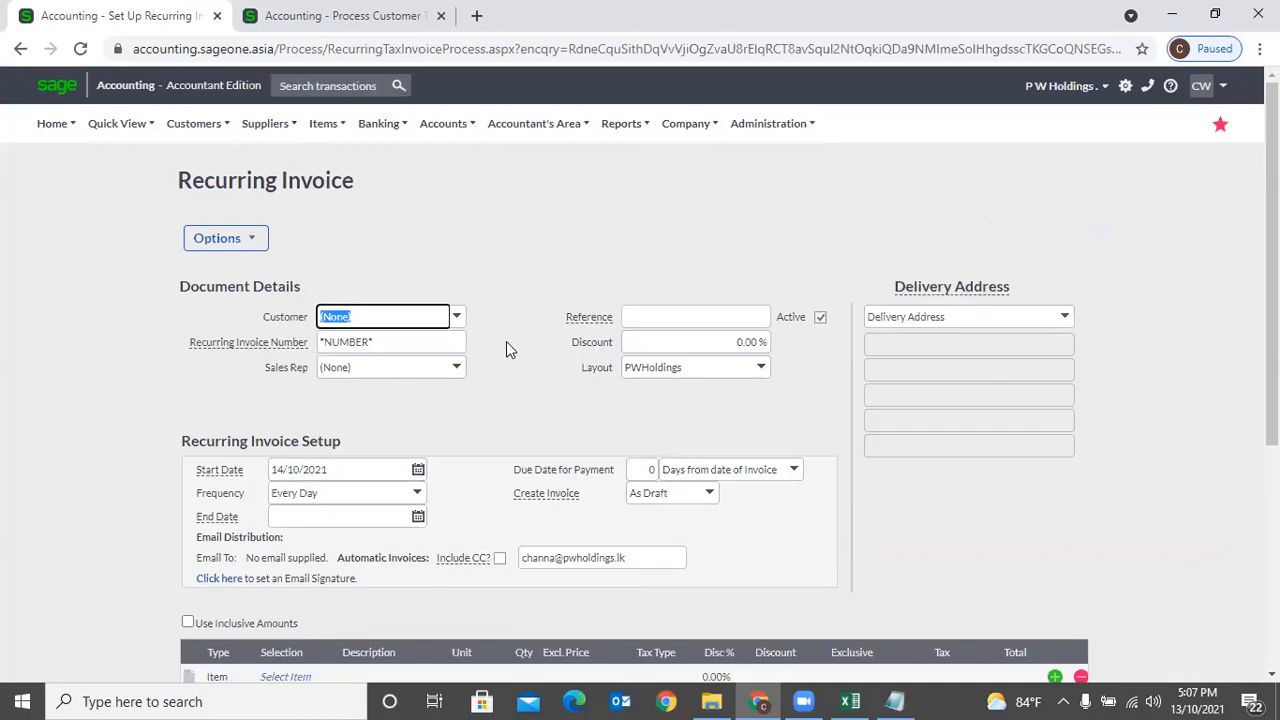
Set the recurring invoice's frequency to Every Month and its invoice creation to Automatically.
scroll(506, 347, "down", 1)
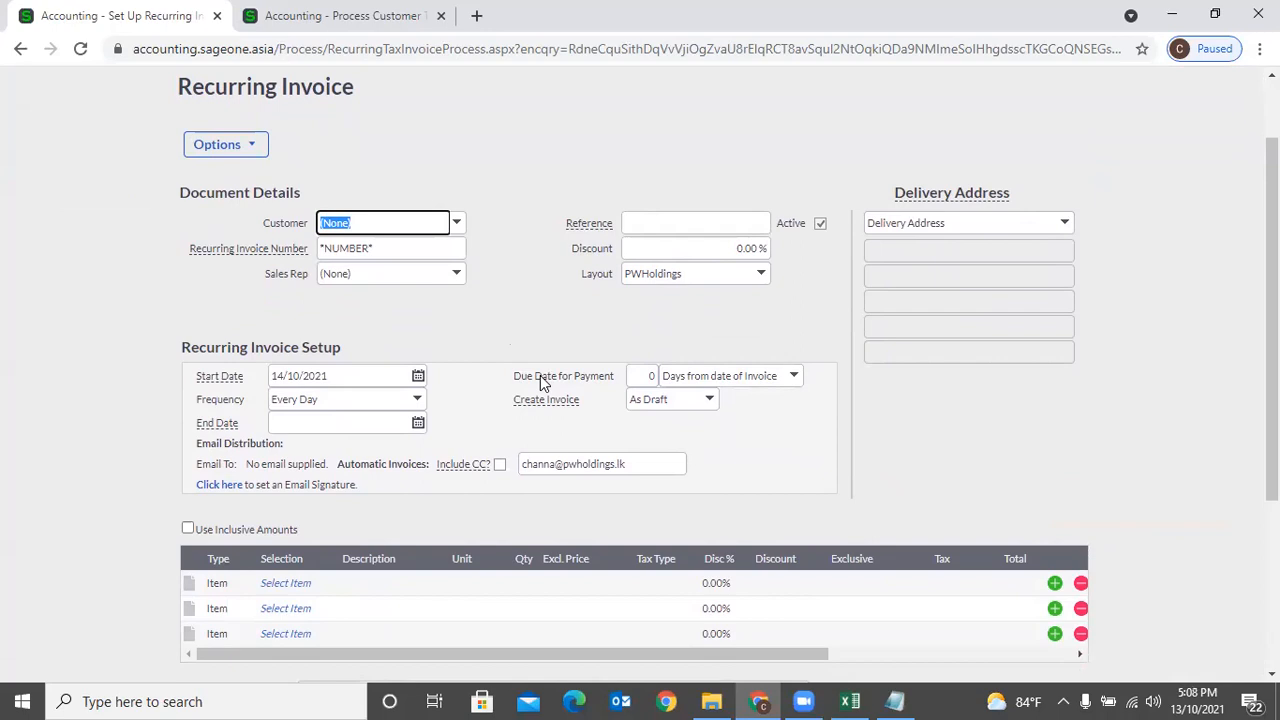
left_click(416, 399)
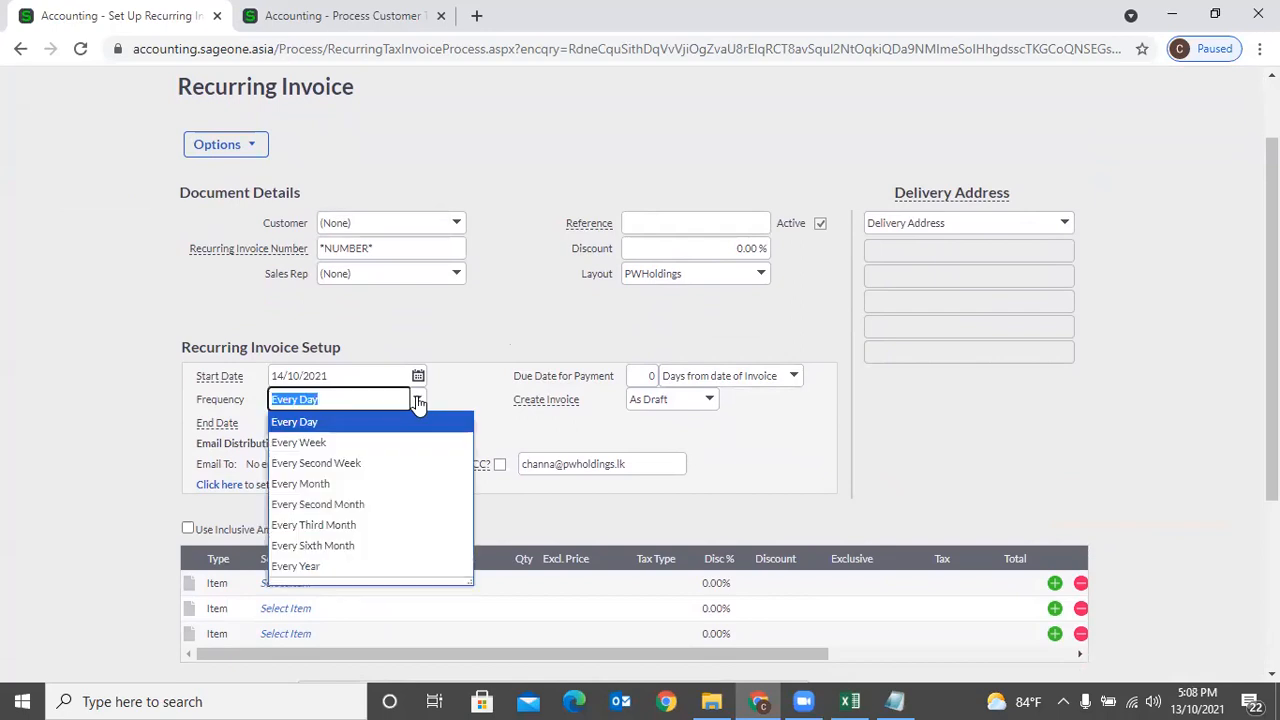
left_click(418, 376)
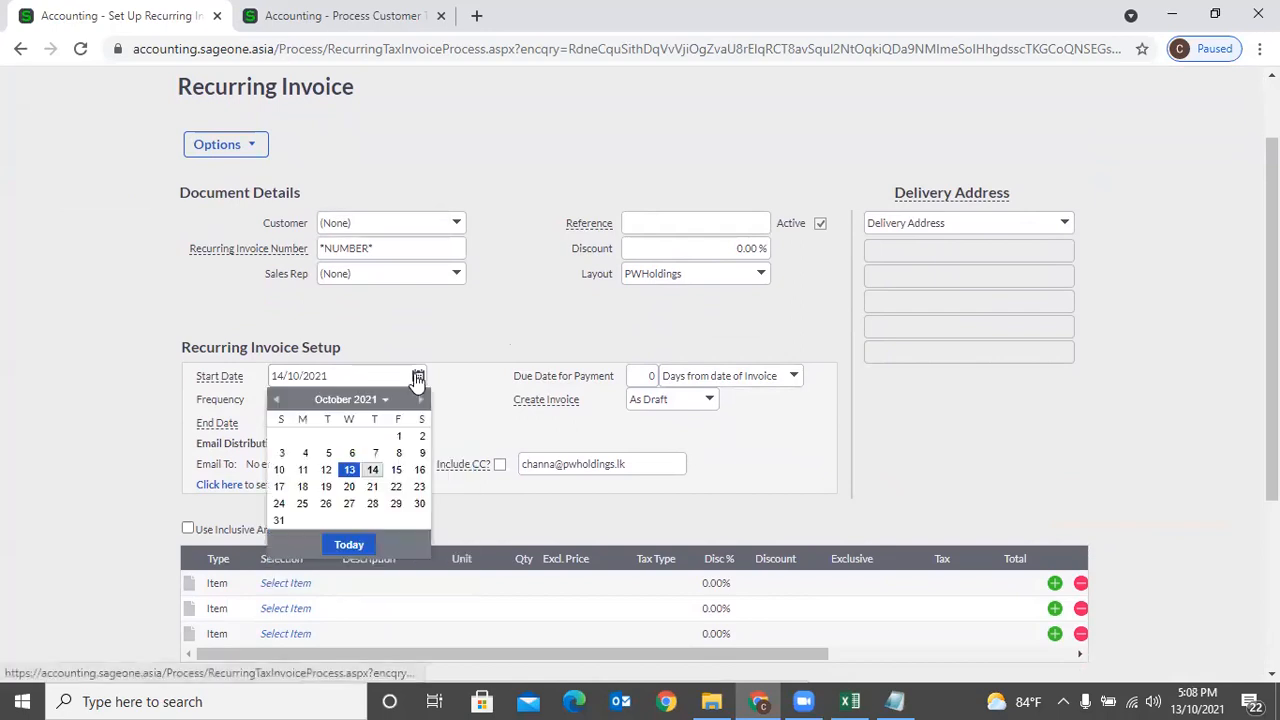
left_click(551, 416)
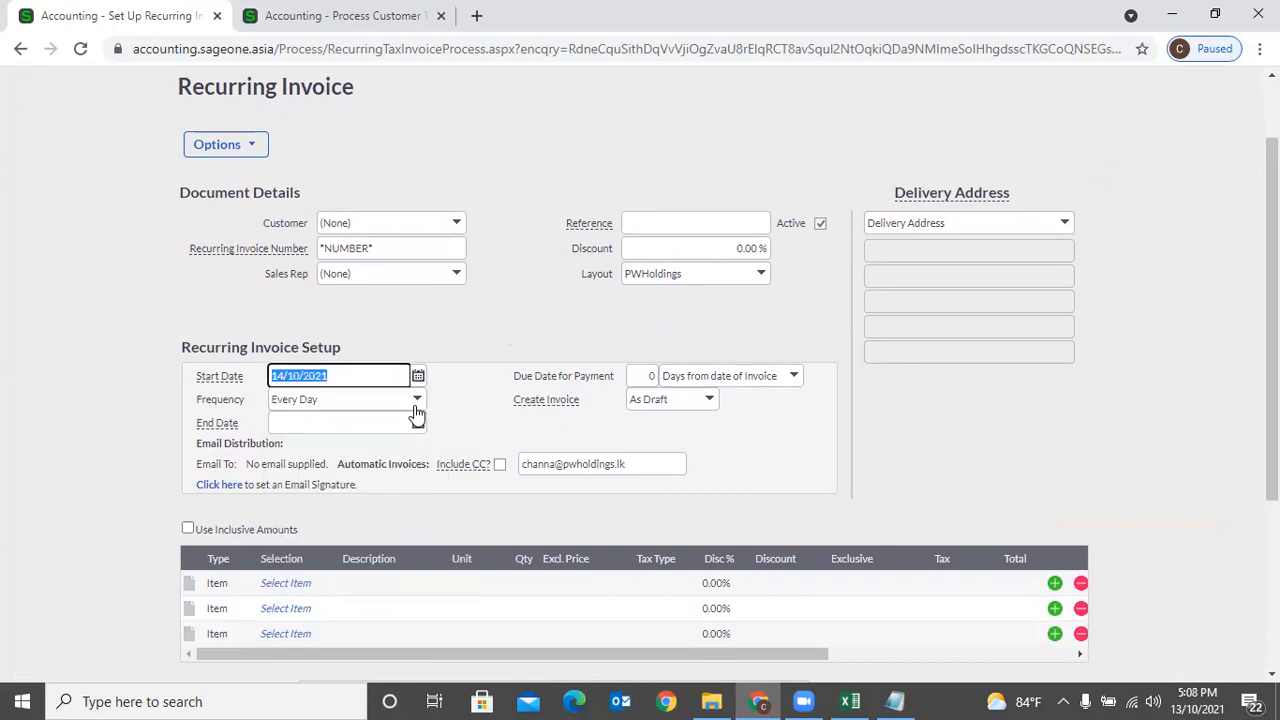
left_click(416, 401)
left_click(385, 484)
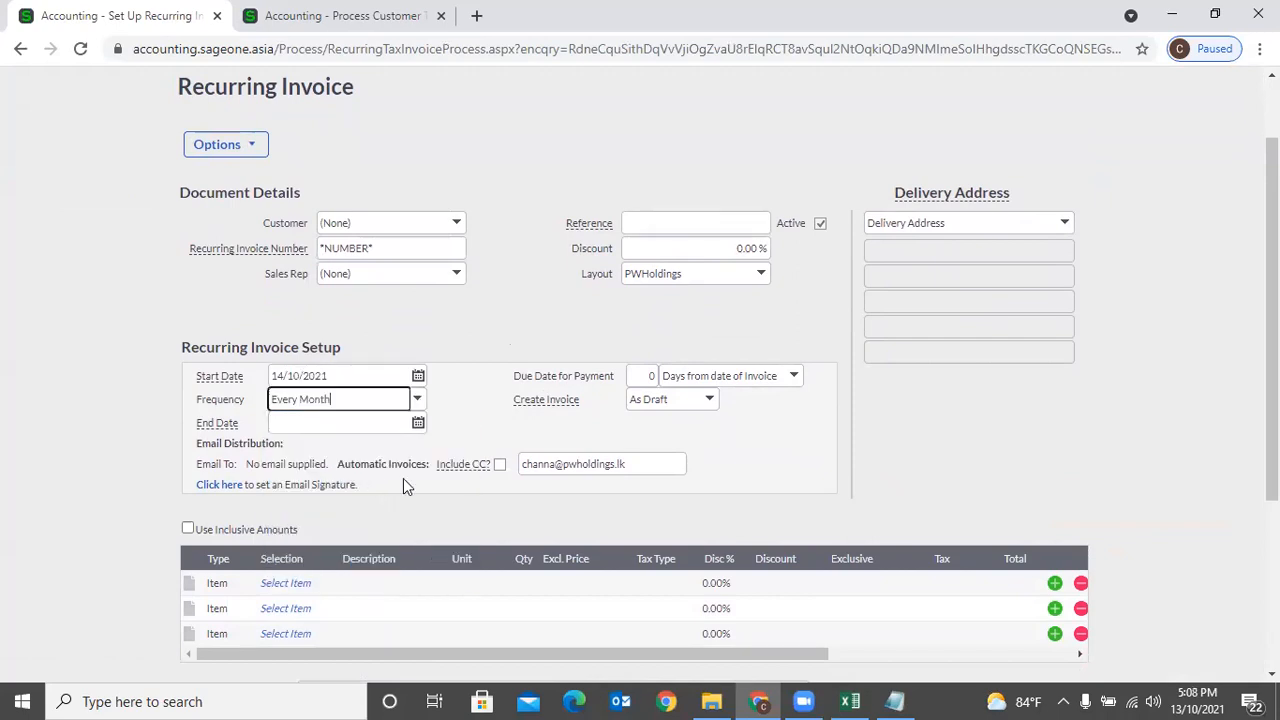
left_click(710, 401)
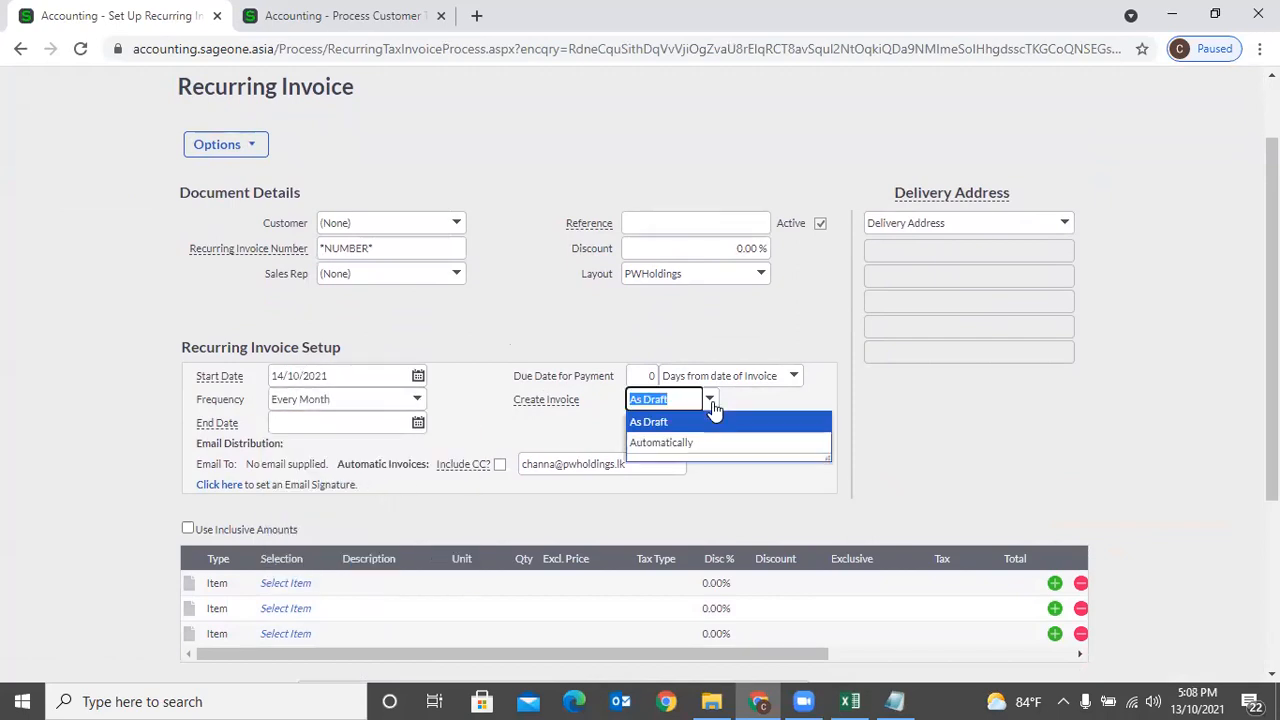
left_click(716, 435)
left_click(741, 438)
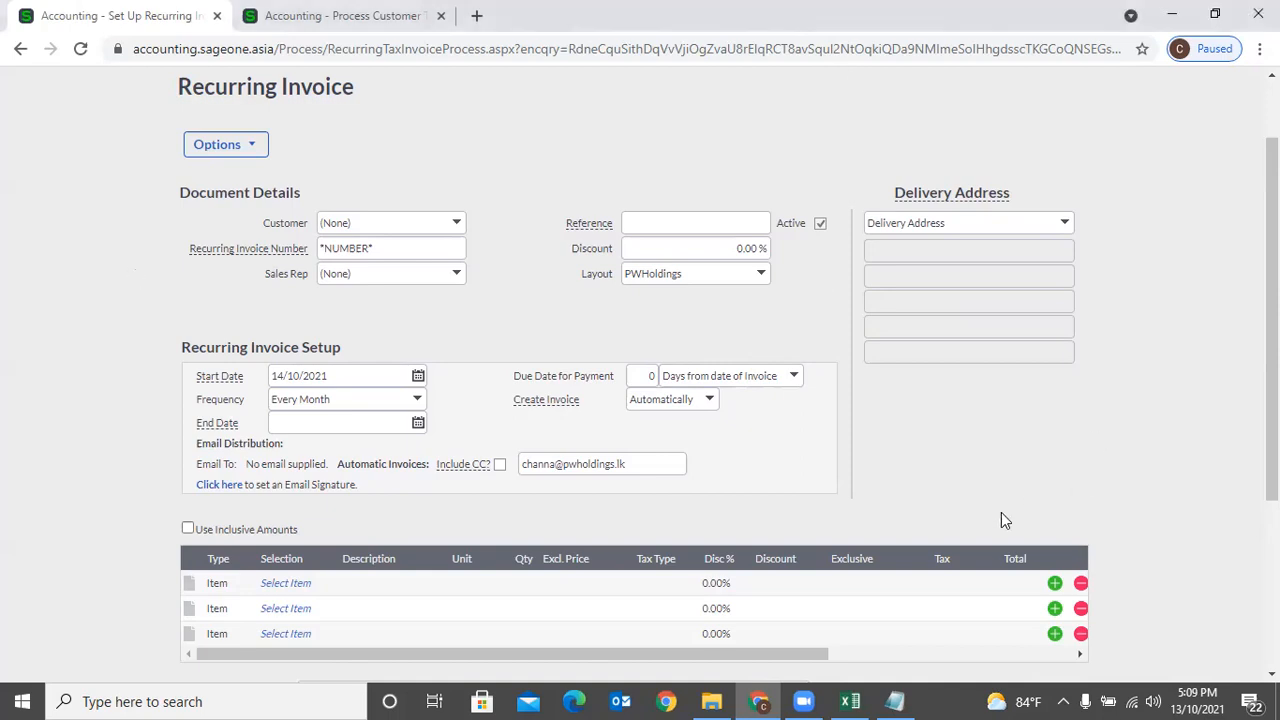
Look over the customer transactions, special functions and reports, and open the Customer Balances - Days Outstanding report options.
scroll(712, 336, "up", 1)
left_click(222, 123)
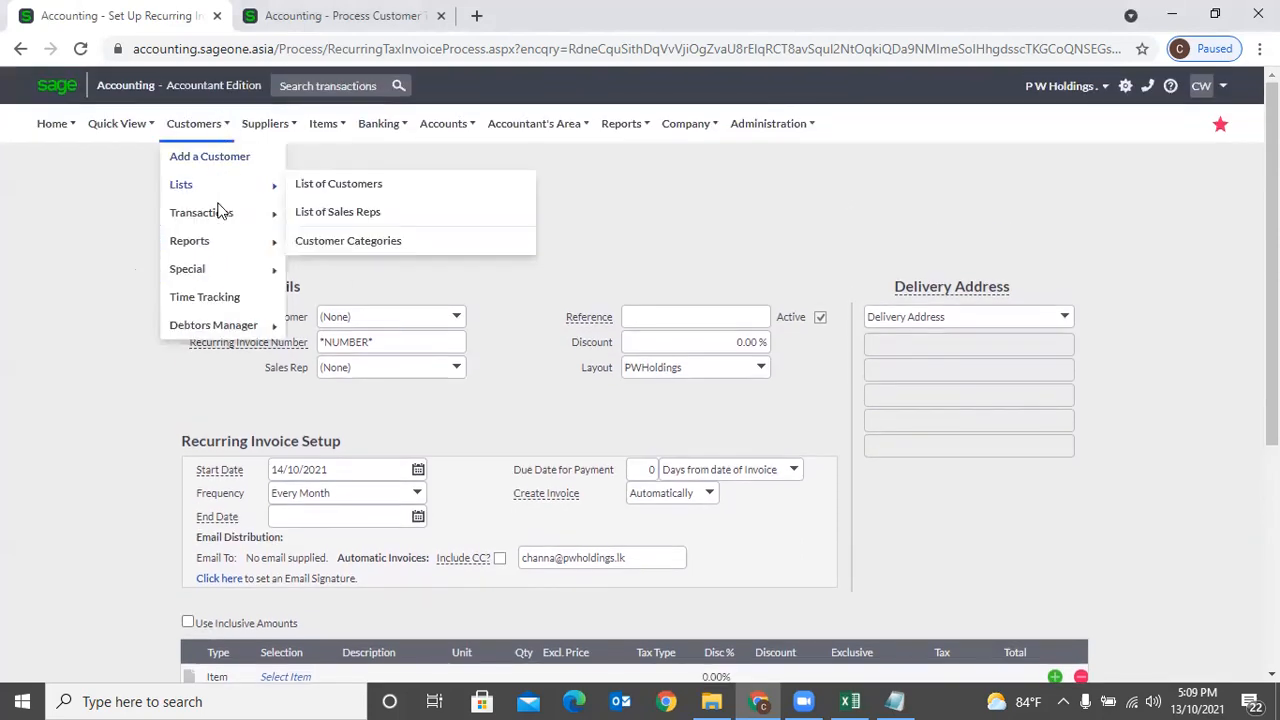
mouse_move(220, 212)
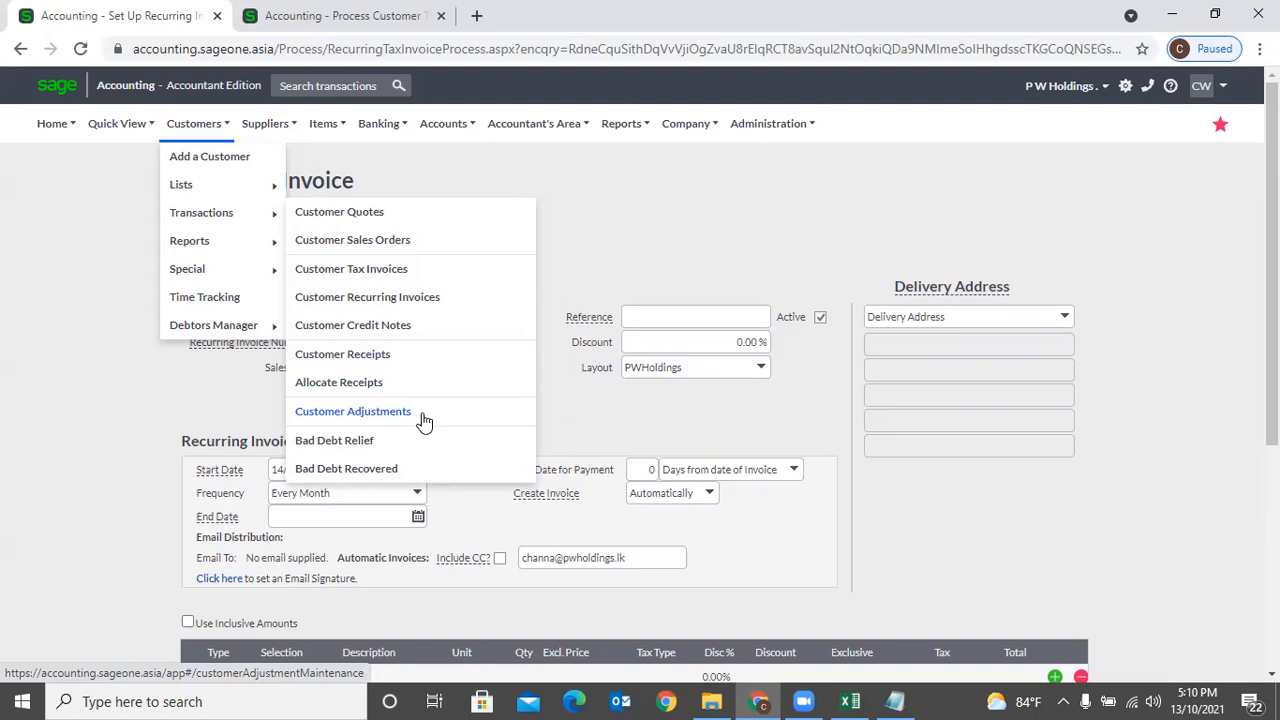
mouse_move(238, 268)
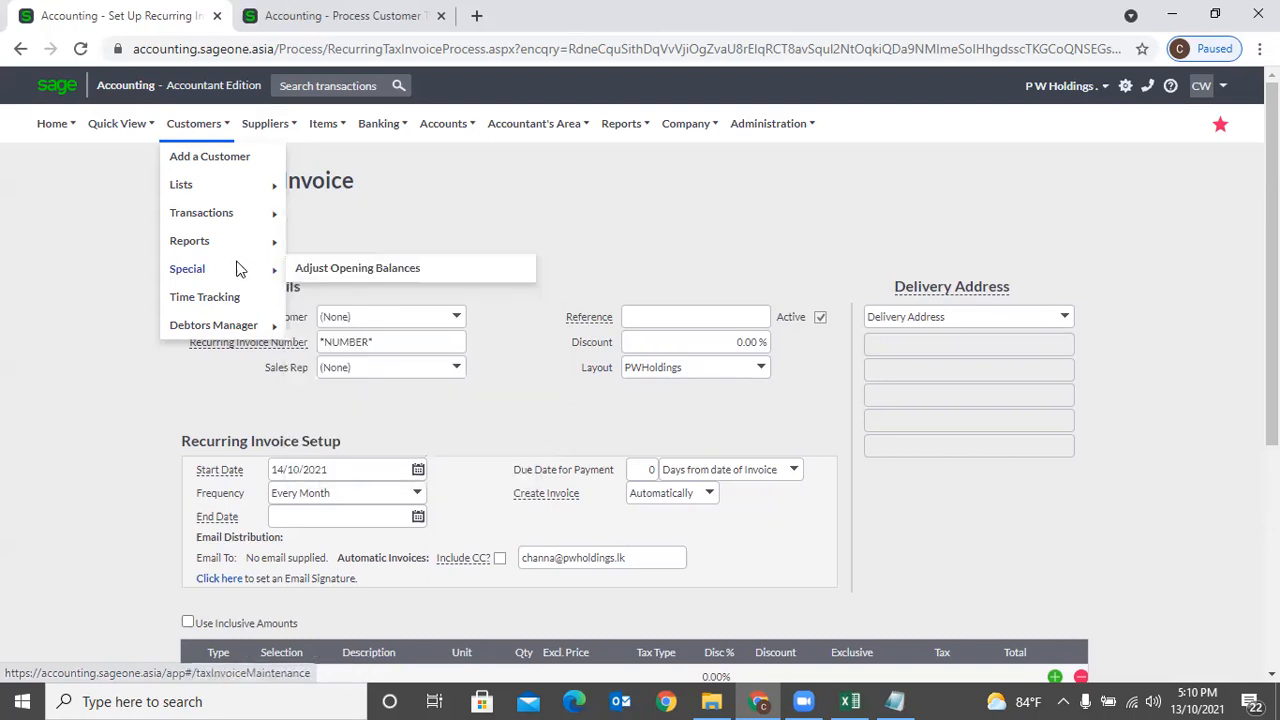
mouse_move(238, 242)
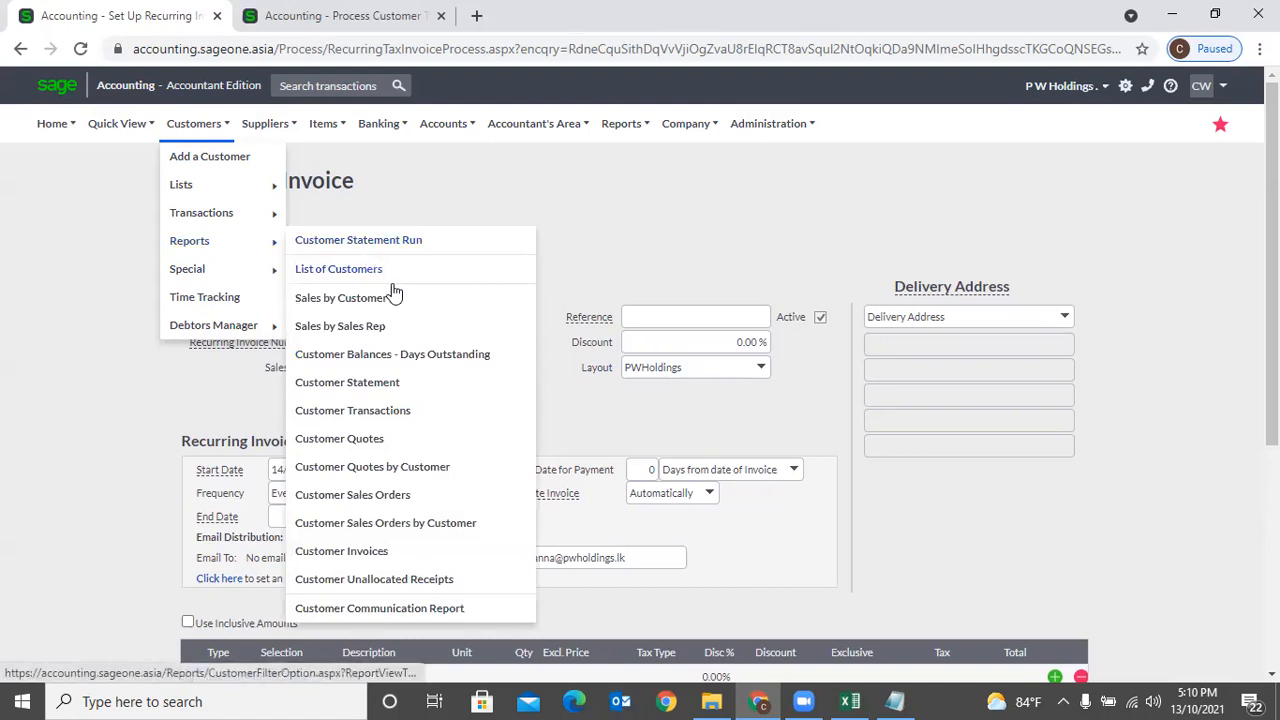
left_click(400, 356)
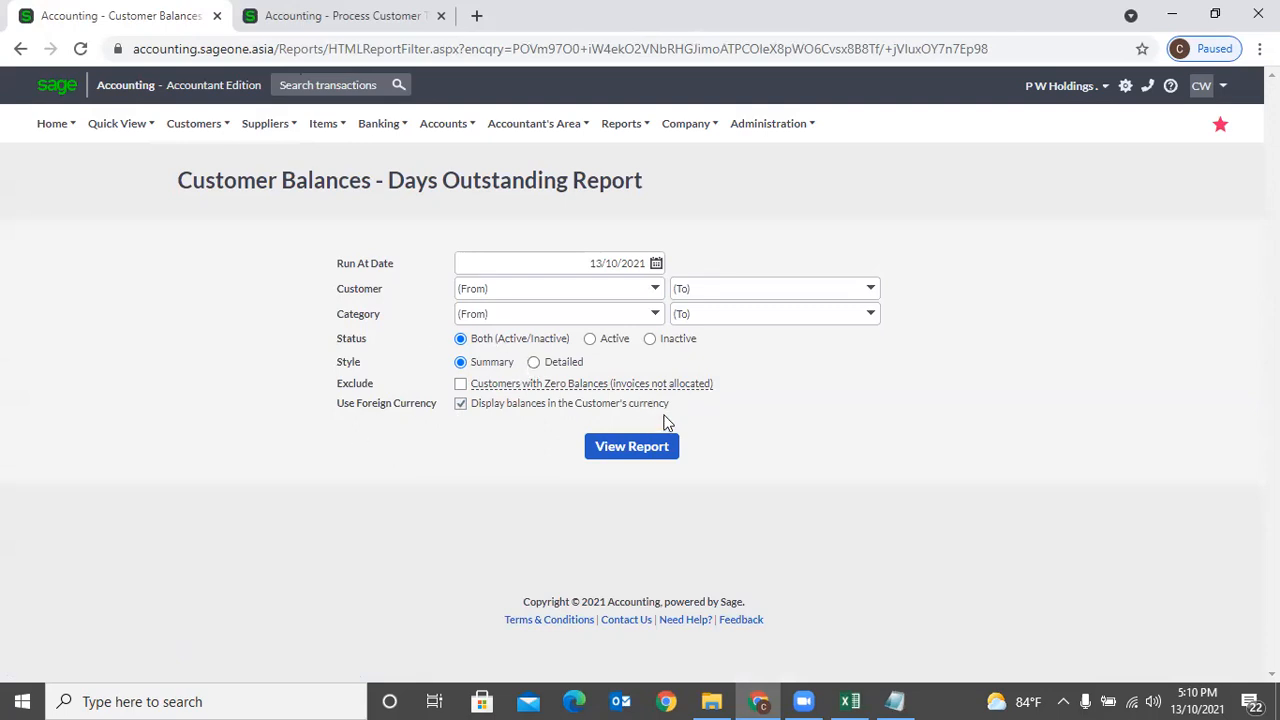
Open customer Time Tracking and show its timesheet in the weekly view.
left_click(190, 124)
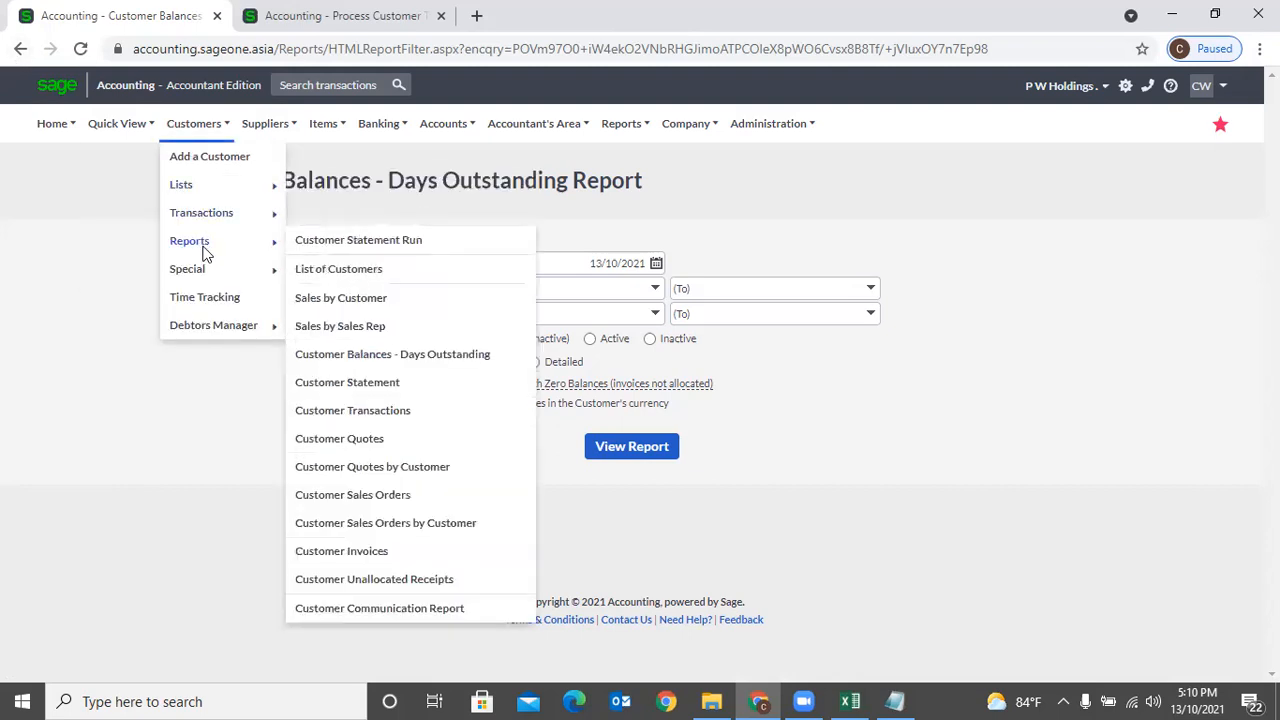
mouse_move(204, 276)
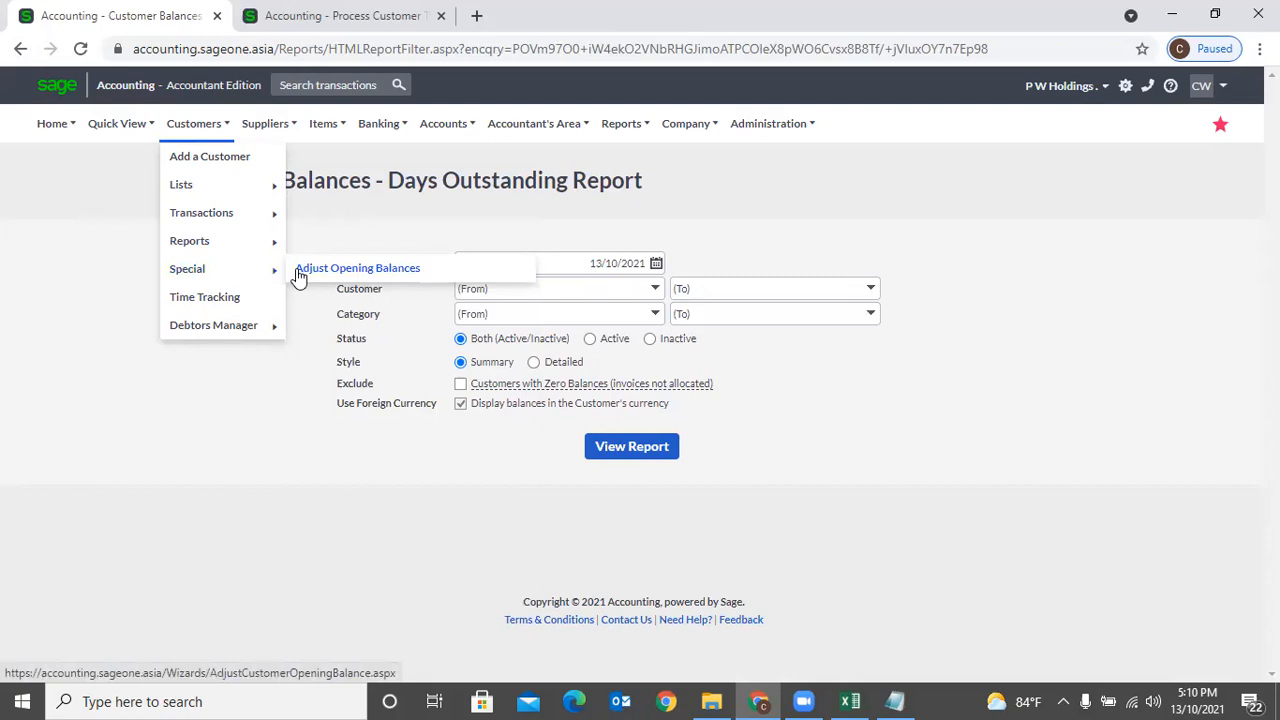
left_click(222, 304)
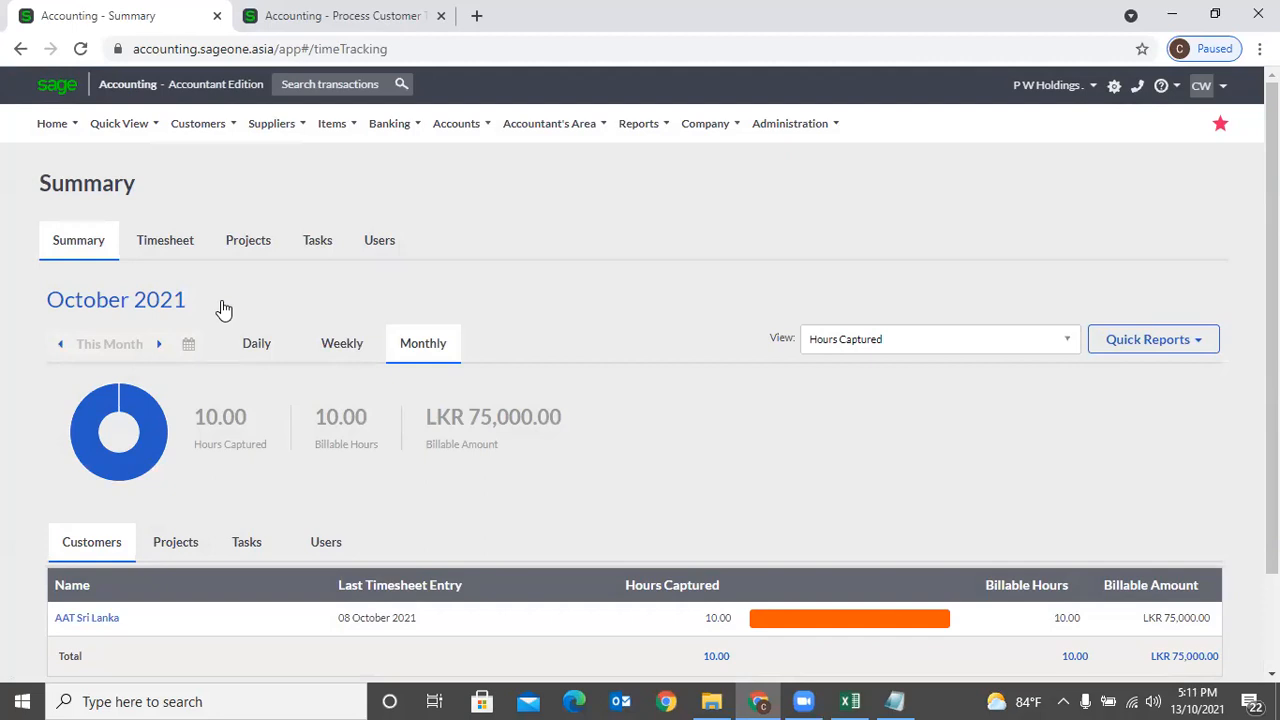
left_click(165, 240)
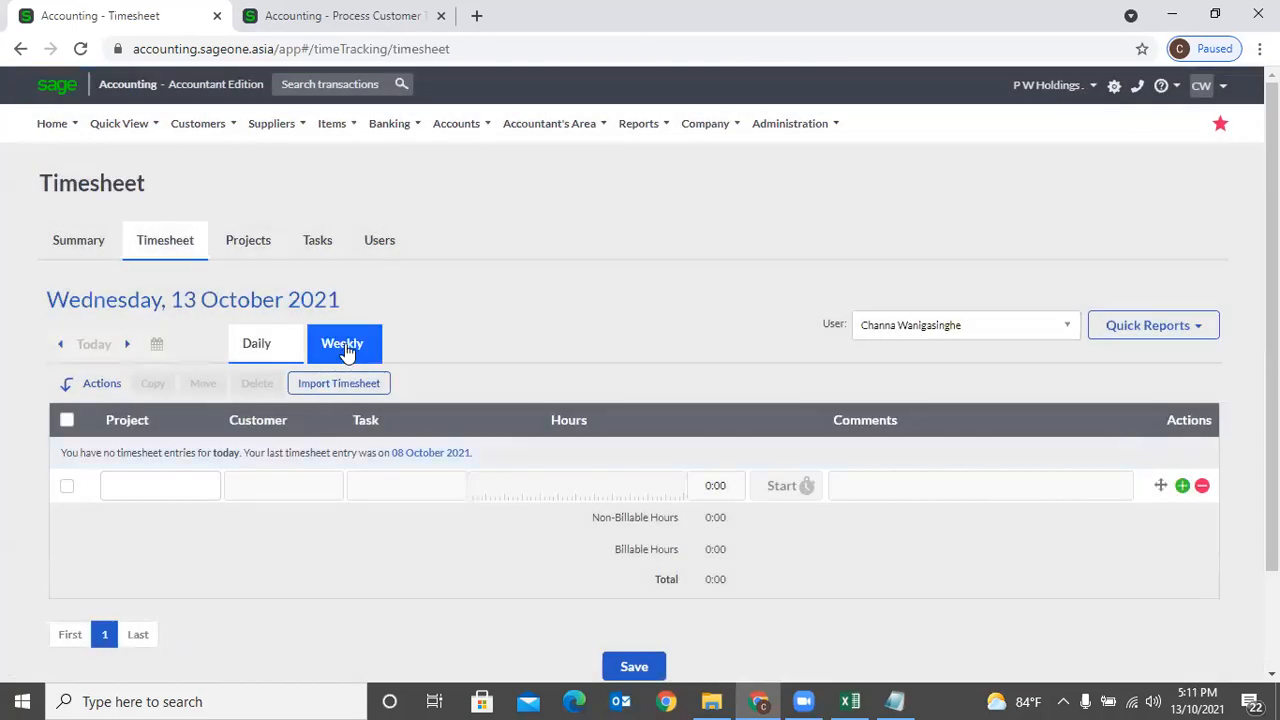
left_click(342, 343)
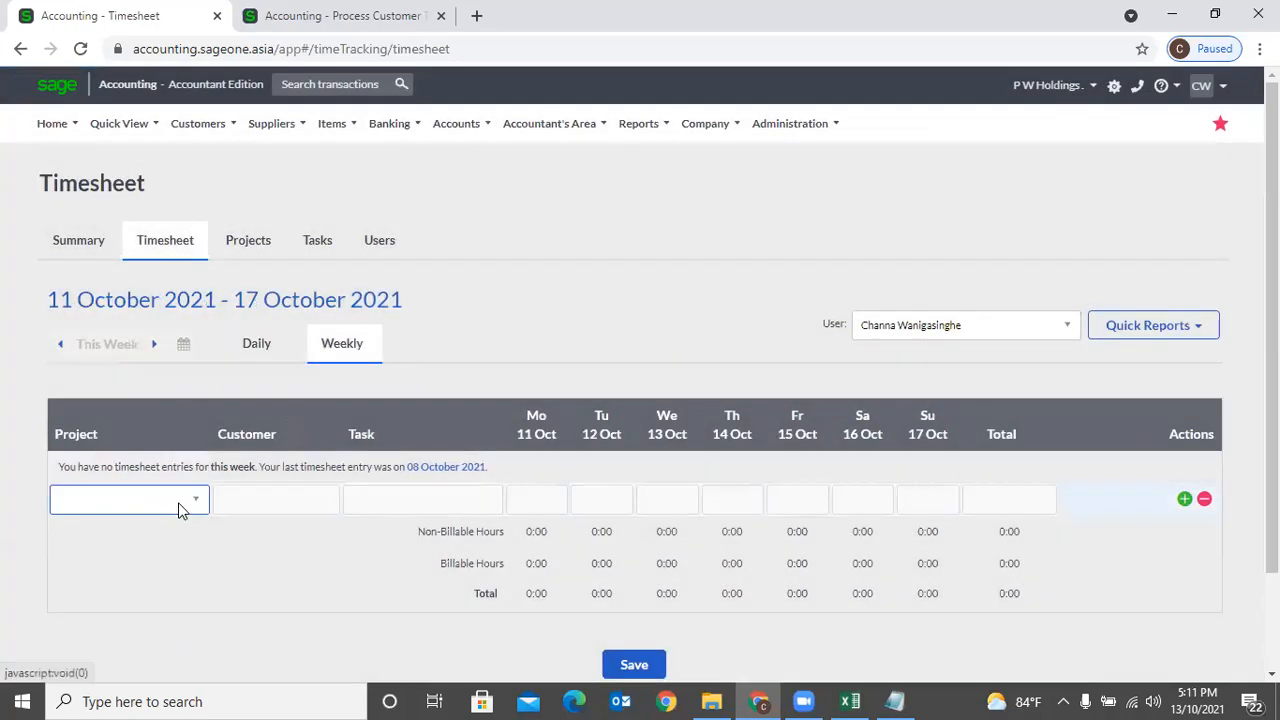
Enter 2 hours on Monday 11 October for project Colombo 01 of Sampath Bank PLC with task Asst. Accountant, and save the timesheet.
left_click(190, 503)
scroll(134, 423, "down", 2)
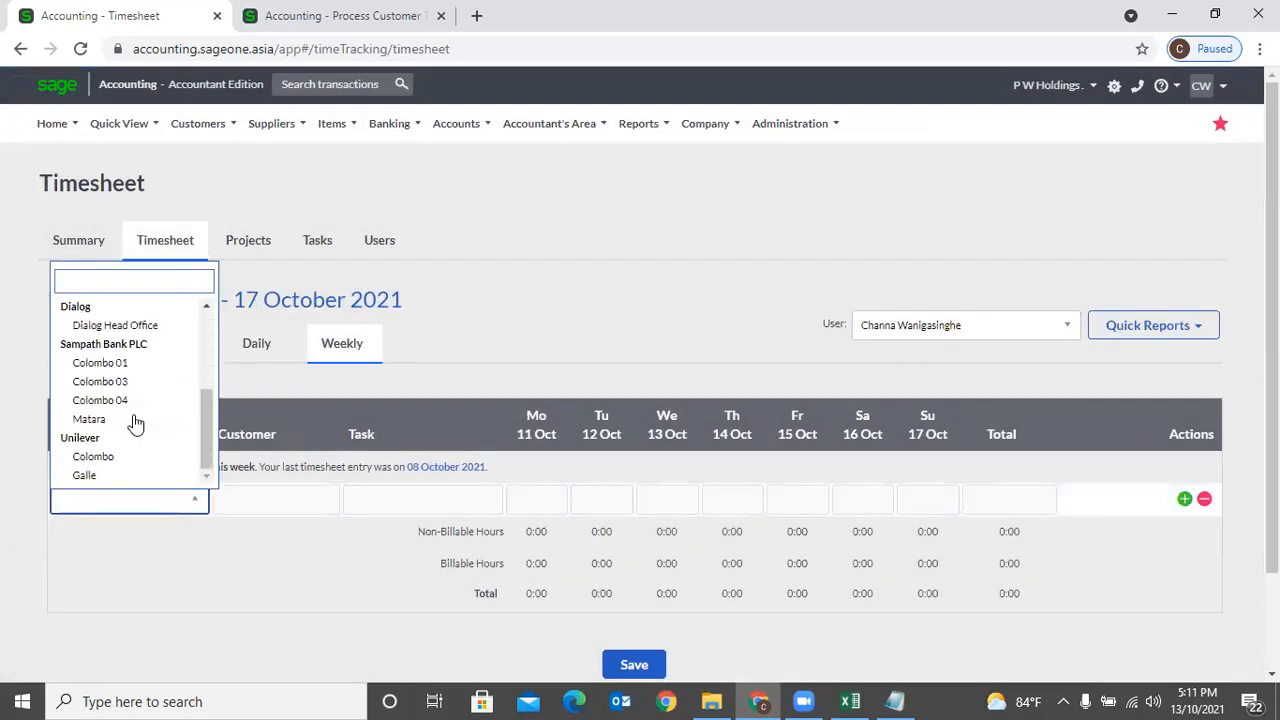
left_click(122, 368)
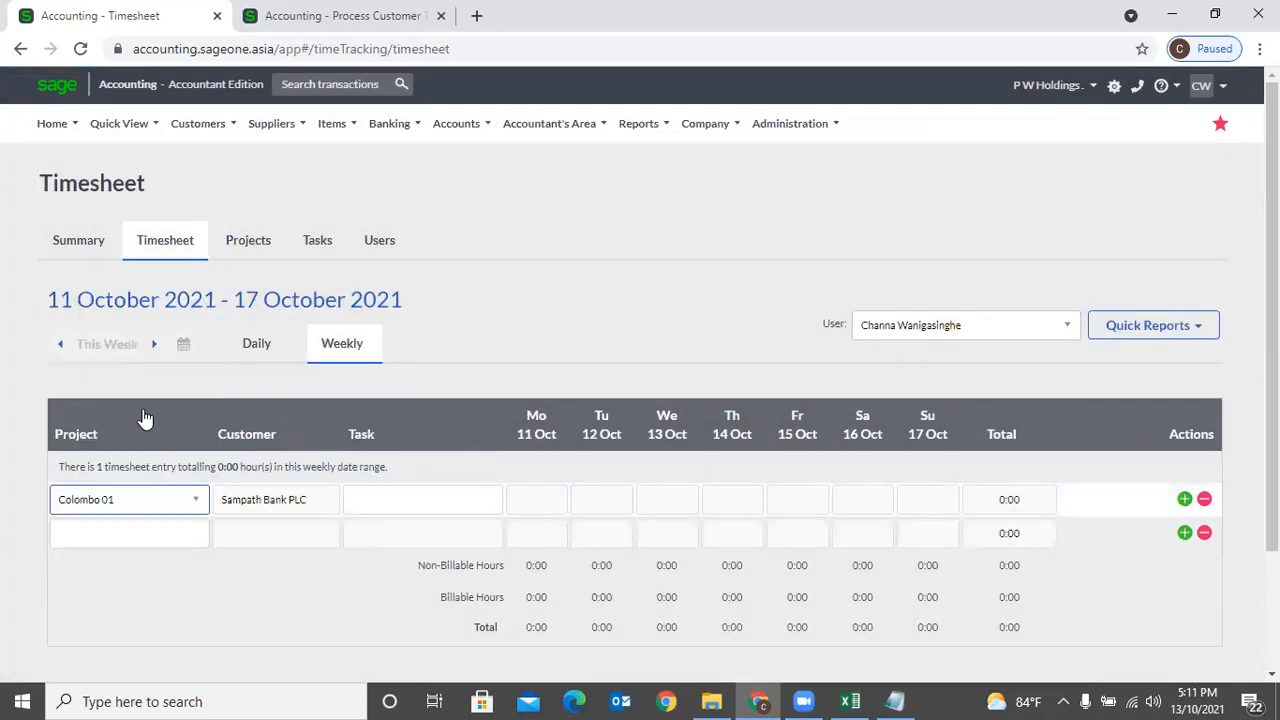
left_click(409, 511)
left_click(430, 458)
left_click(531, 505)
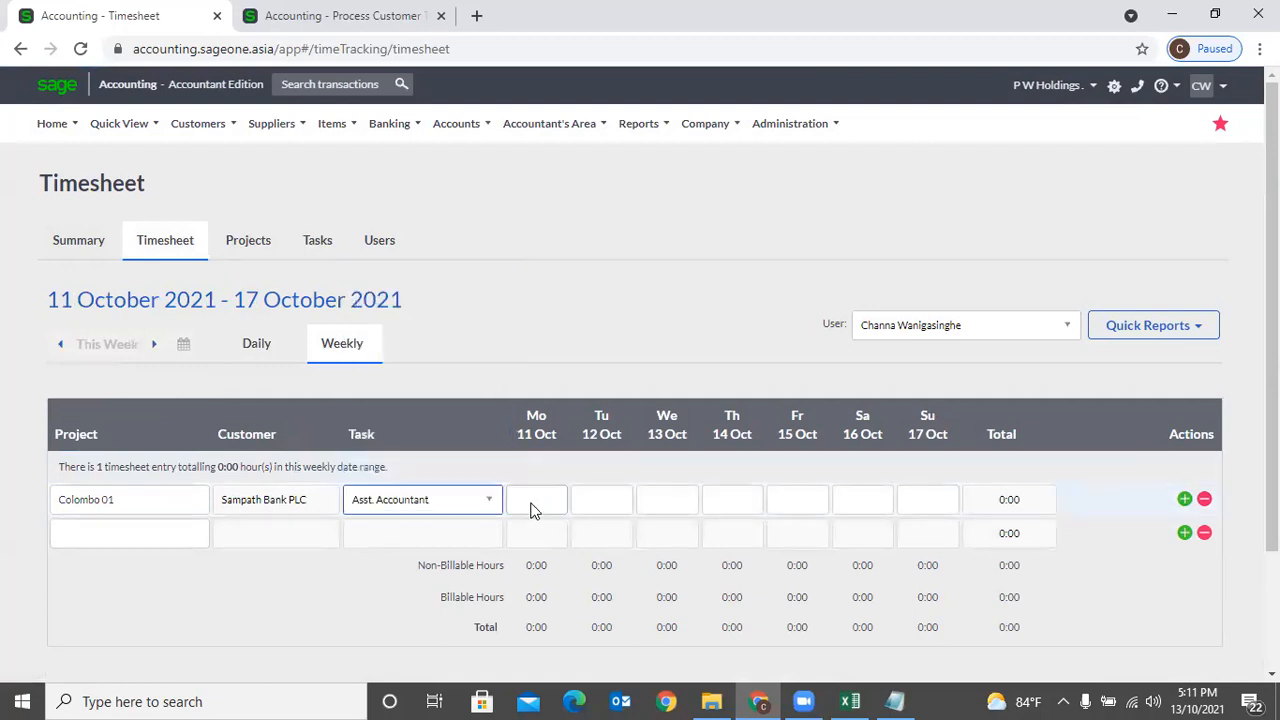
type("2")
left_click(596, 313)
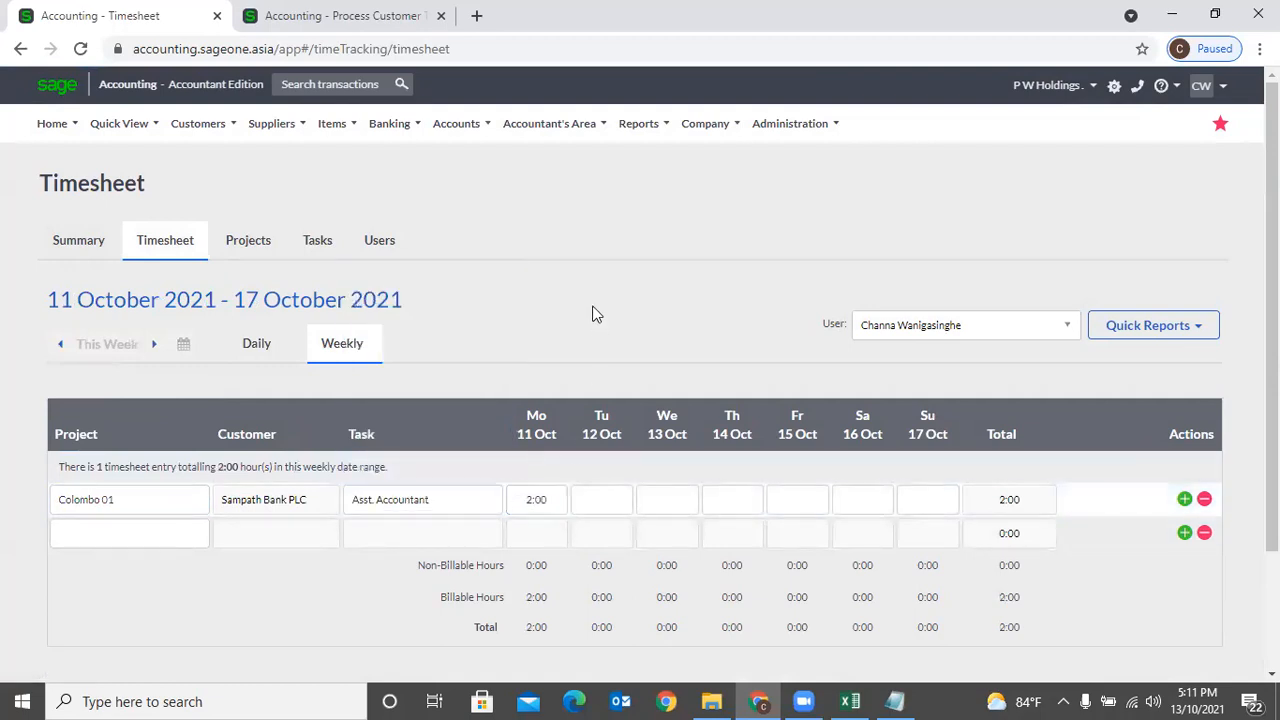
scroll(577, 440, "down", 1)
left_click(633, 541)
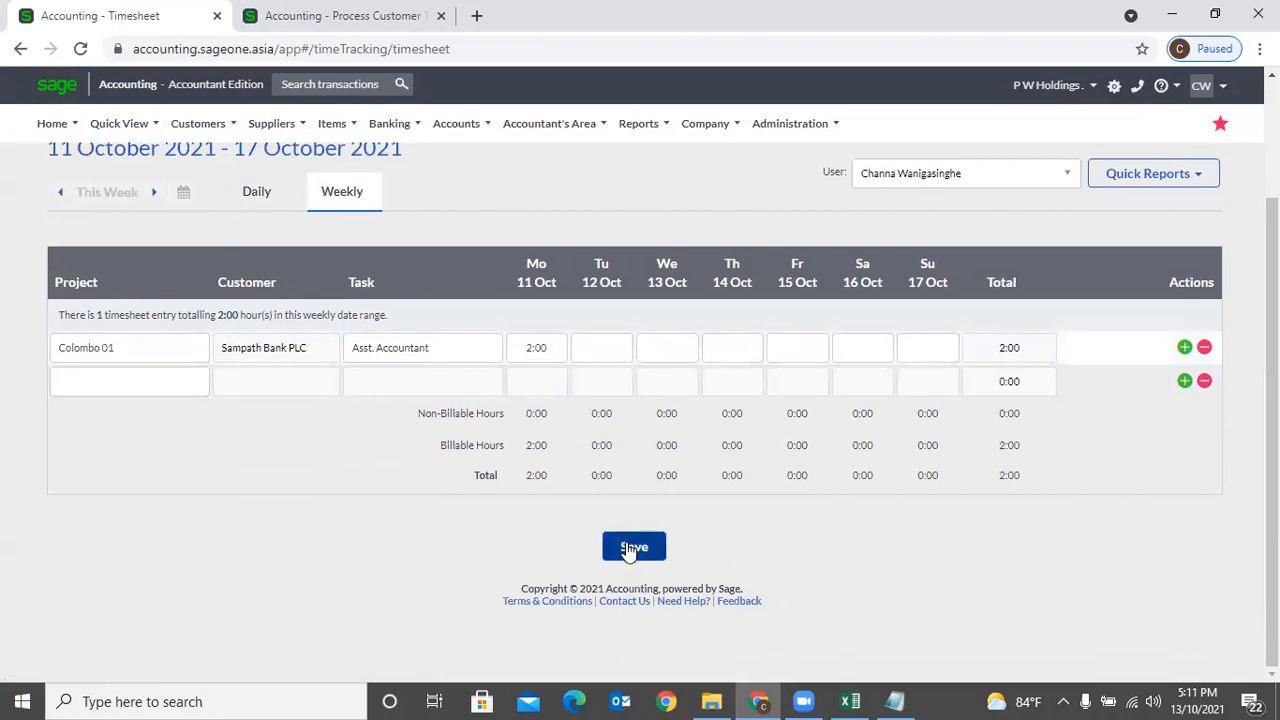
Leave the timesheet for the customer tax invoices and start adding a new tax invoice.
scroll(265, 368, "up", 1)
left_click(198, 123)
mouse_move(195, 224)
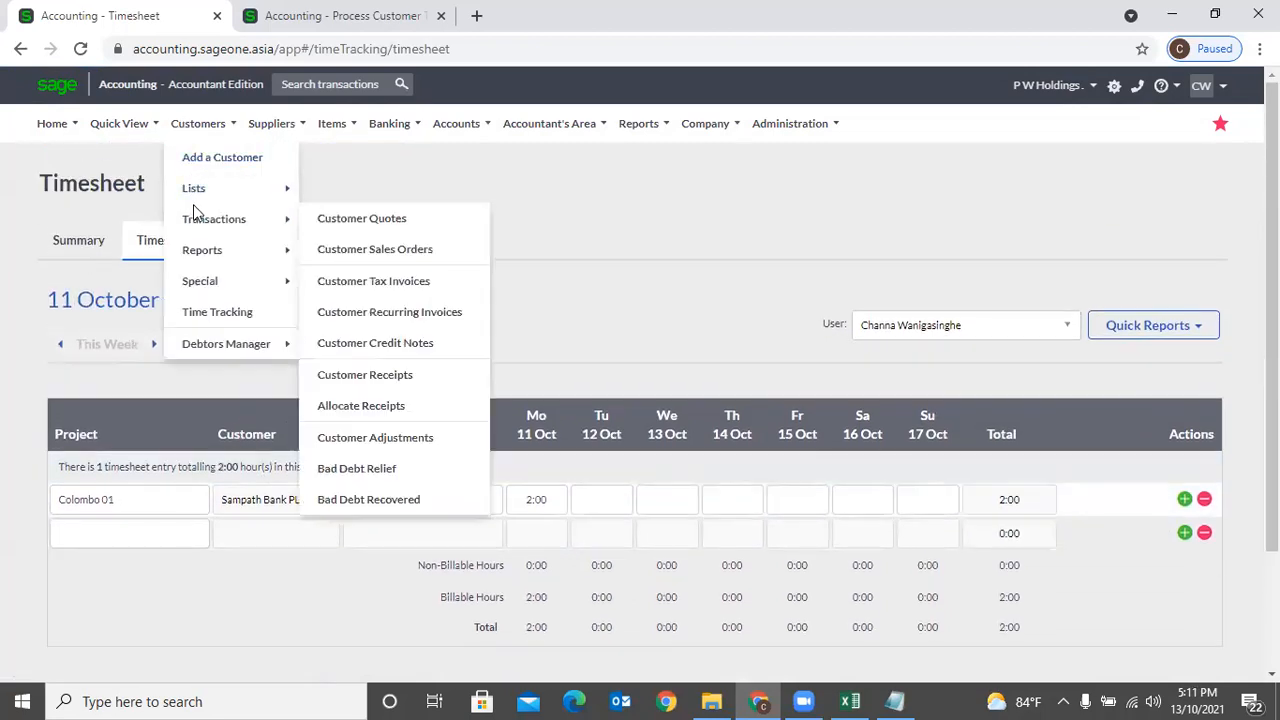
left_click(369, 296)
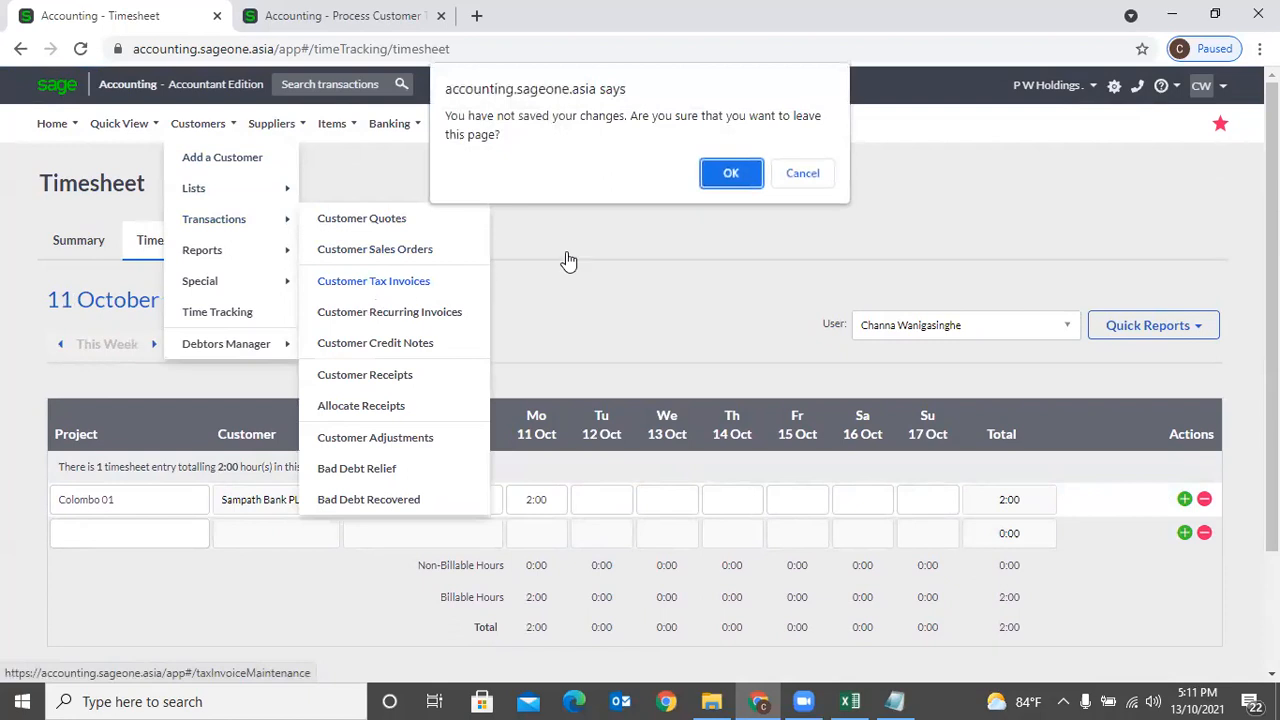
left_click(718, 180)
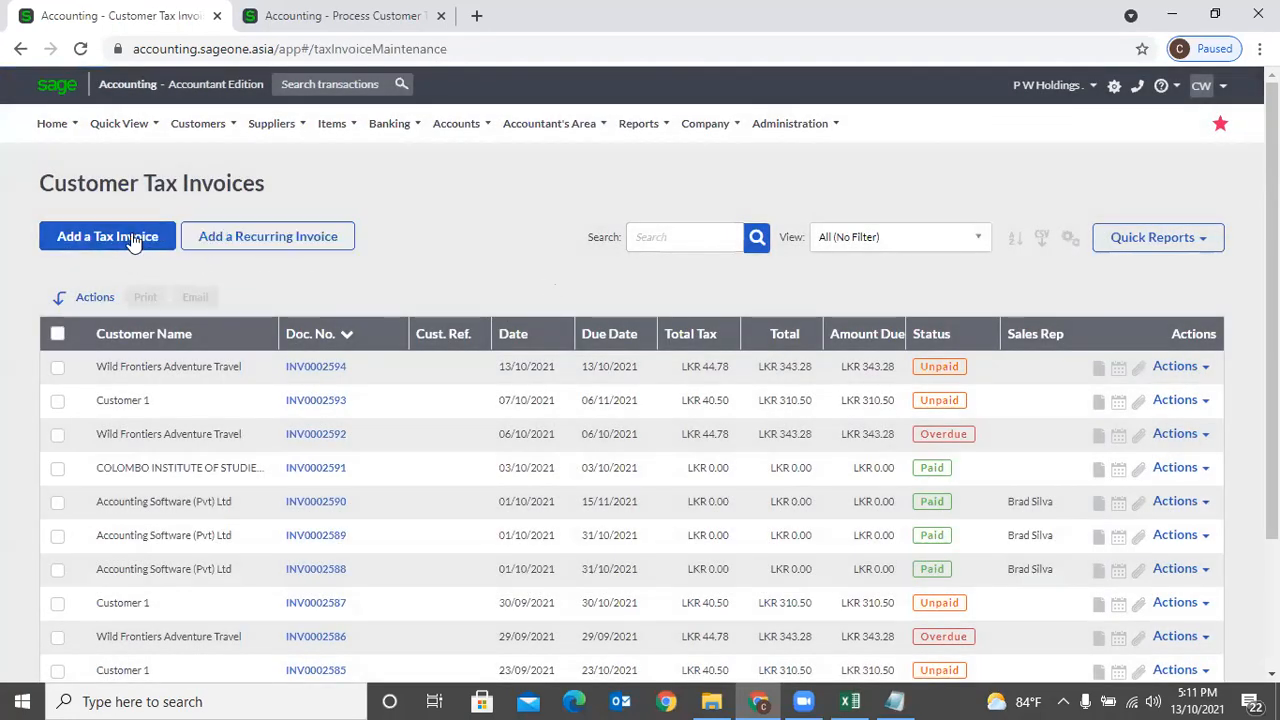
left_click(128, 238)
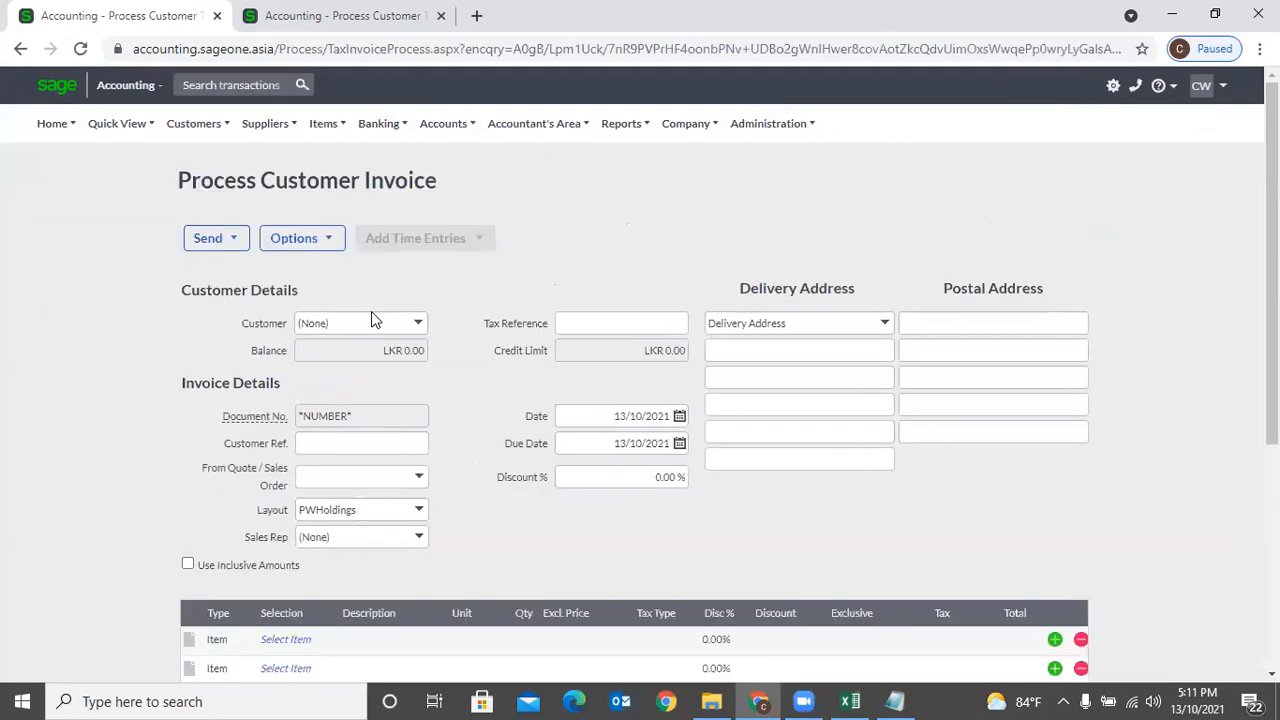
left_click(380, 318)
type("sa")
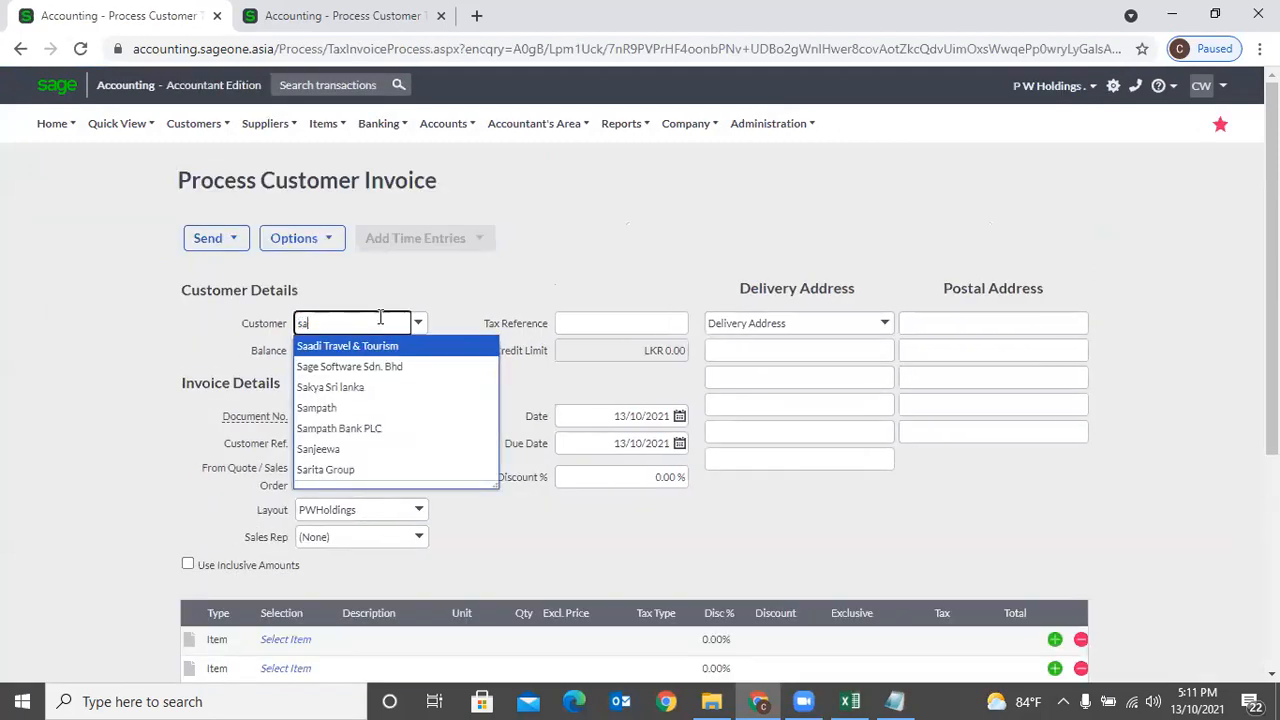
left_click(380, 48)
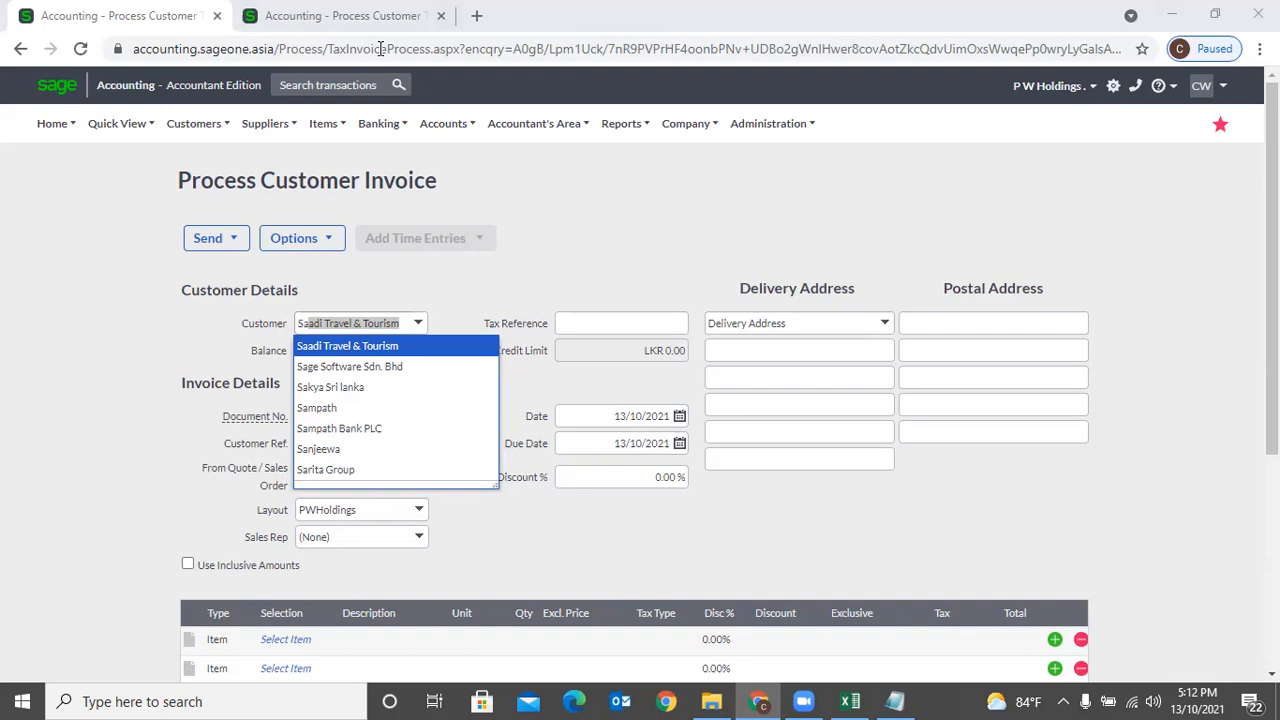
left_click(73, 387)
scroll(280, 372, "down", 2)
scroll(280, 374, "up", 2)
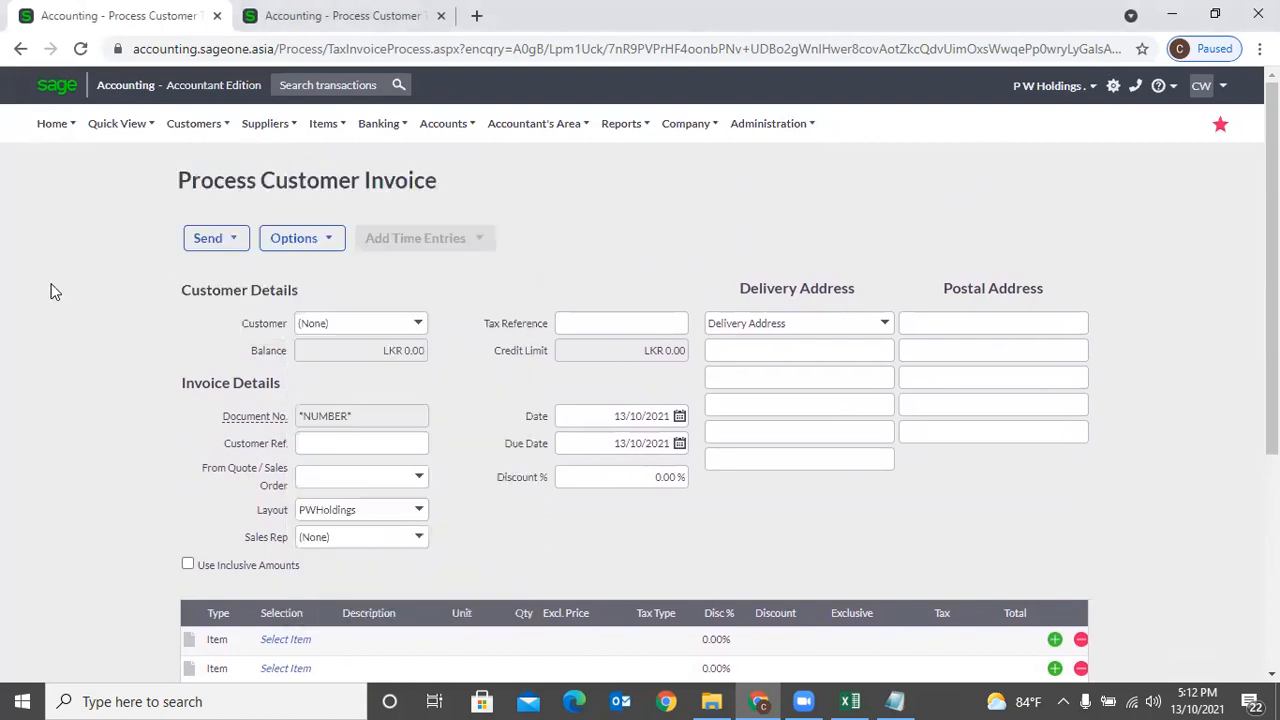
Find the customers starting with "sa" and choose Sampath Bank PLC as the invoice's customer.
left_click(416, 328)
type("sa")
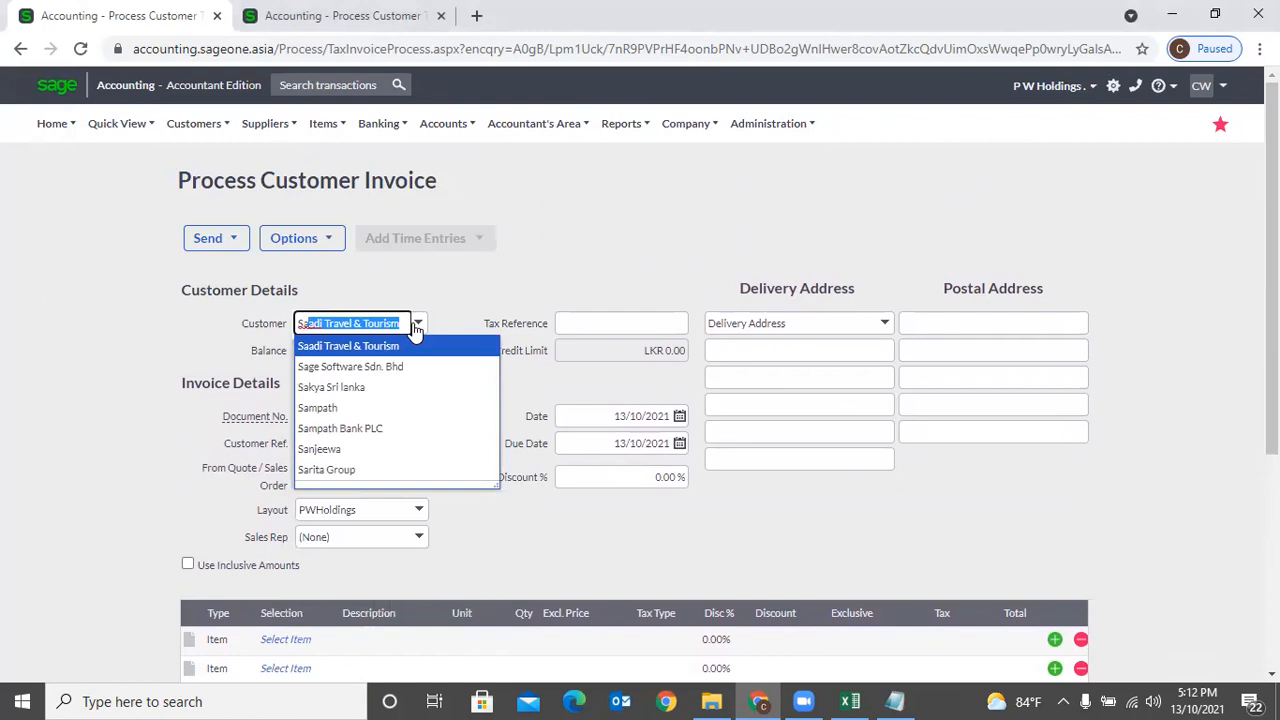
key("Down")
key("Down")
key("Down")
key("Down")
key("Return")
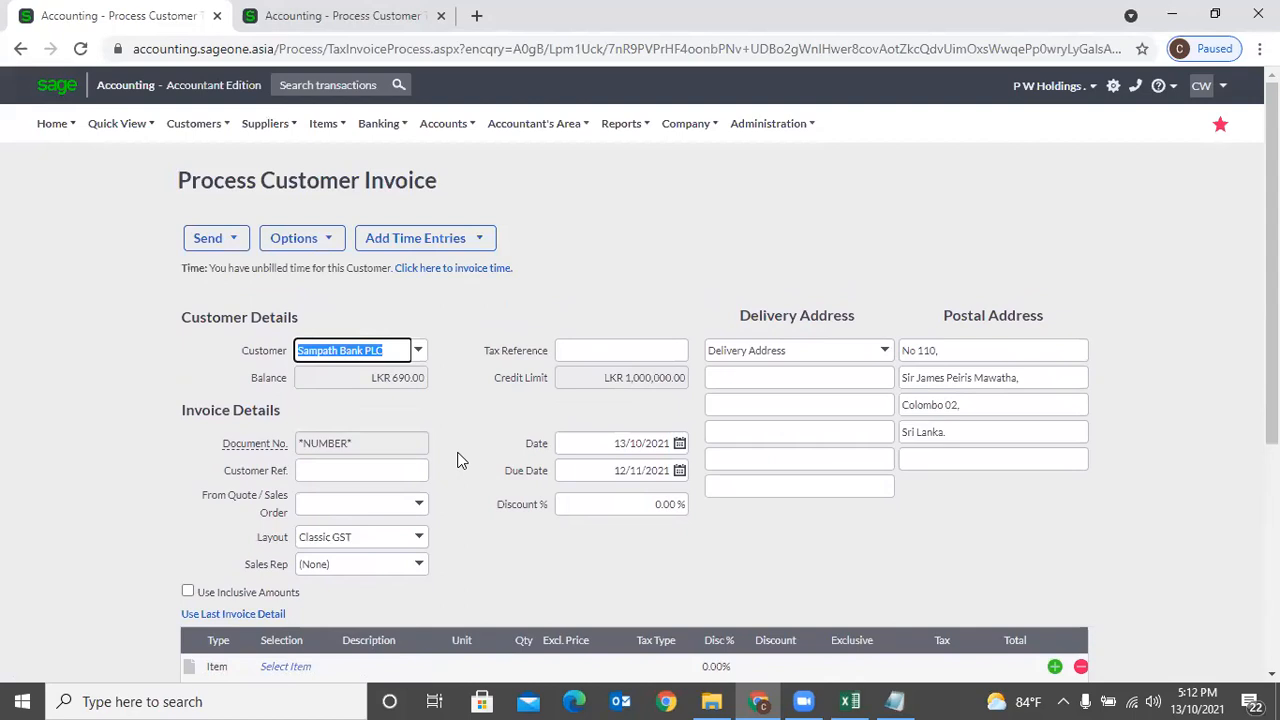
Create detailed invoice lines from all unbilled timesheet entries of the customer, and return to the tax invoice list without saving.
left_click(457, 460)
scroll(459, 458, "down", 2)
scroll(461, 420, "up", 1)
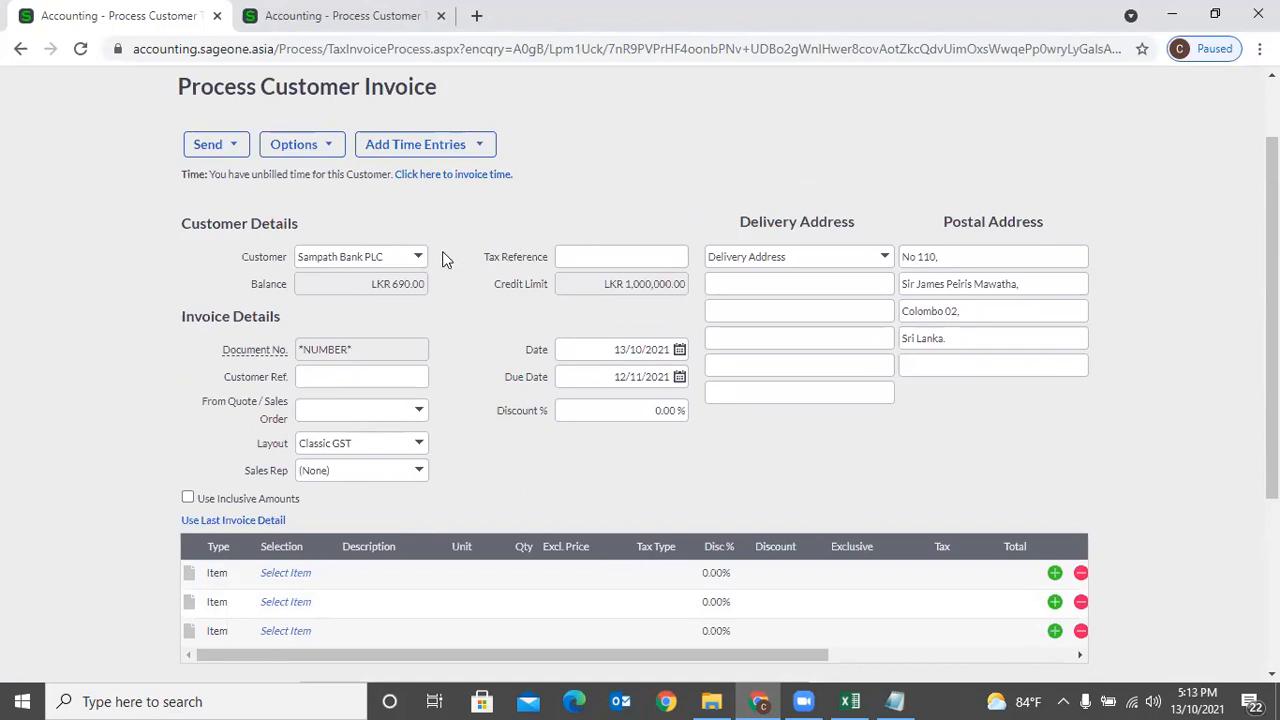
left_click(443, 152)
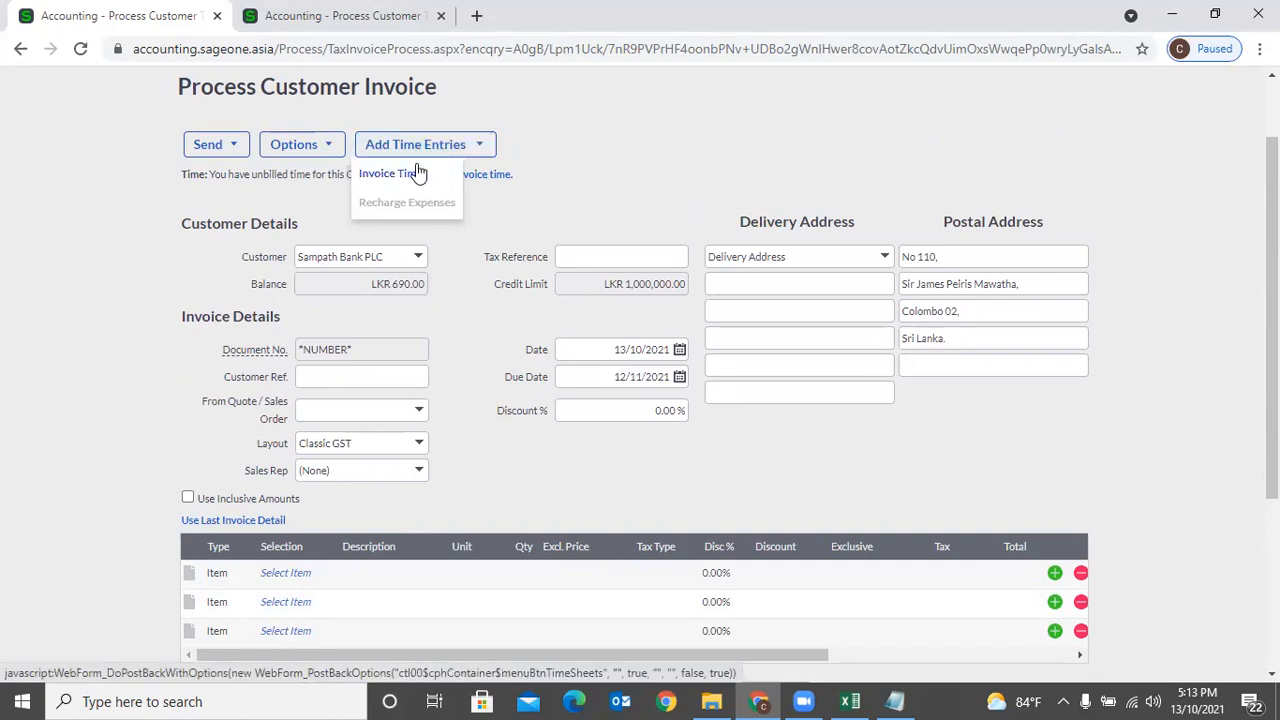
left_click(418, 176)
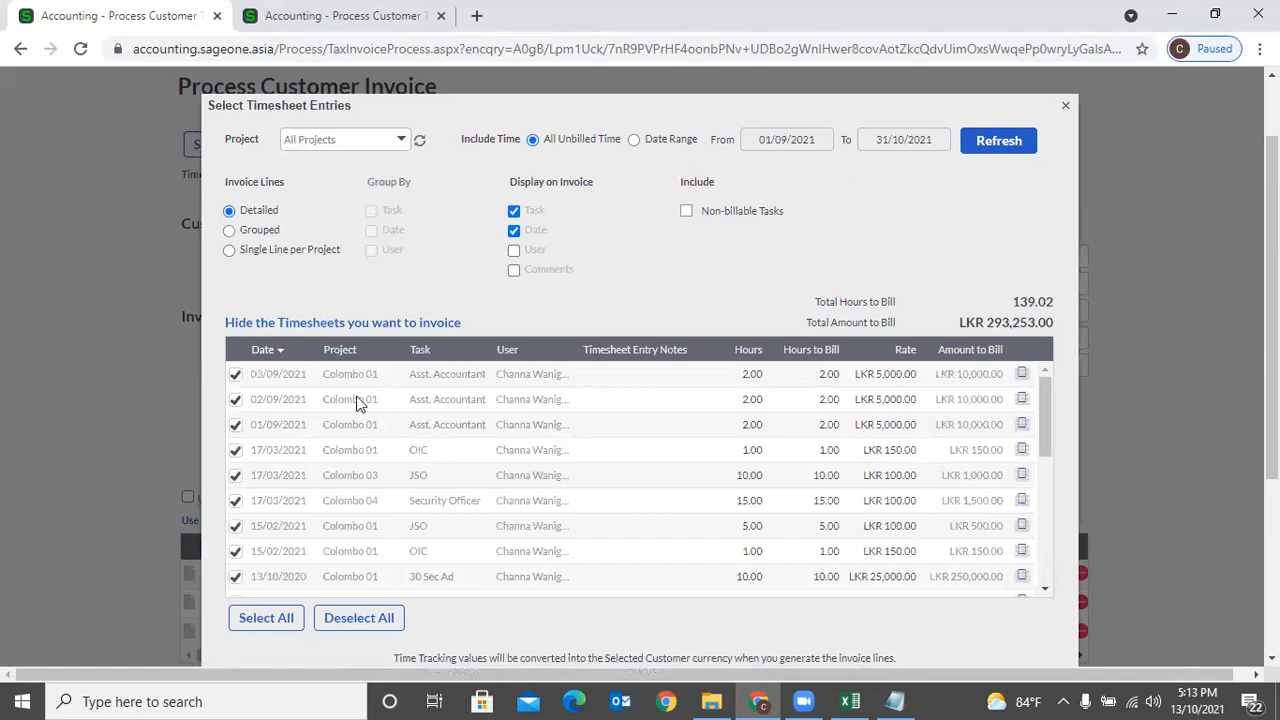
scroll(352, 420, "down", 10)
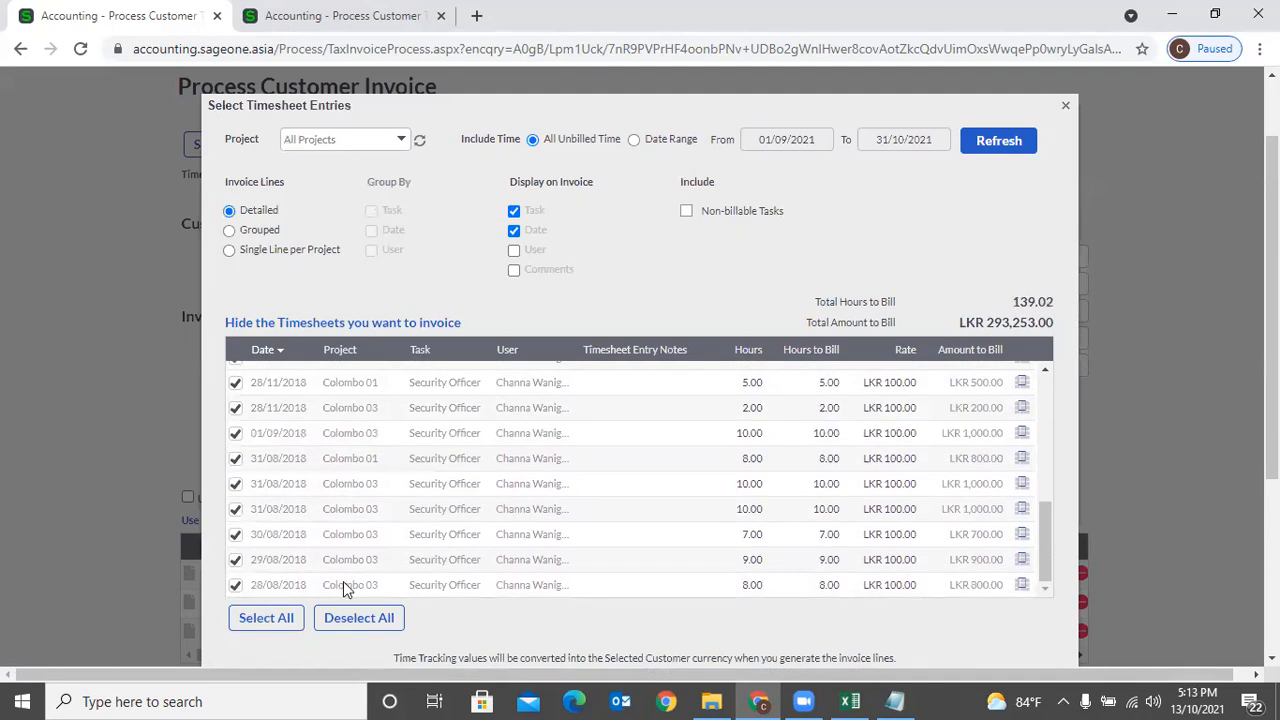
scroll(669, 538, "down", 3)
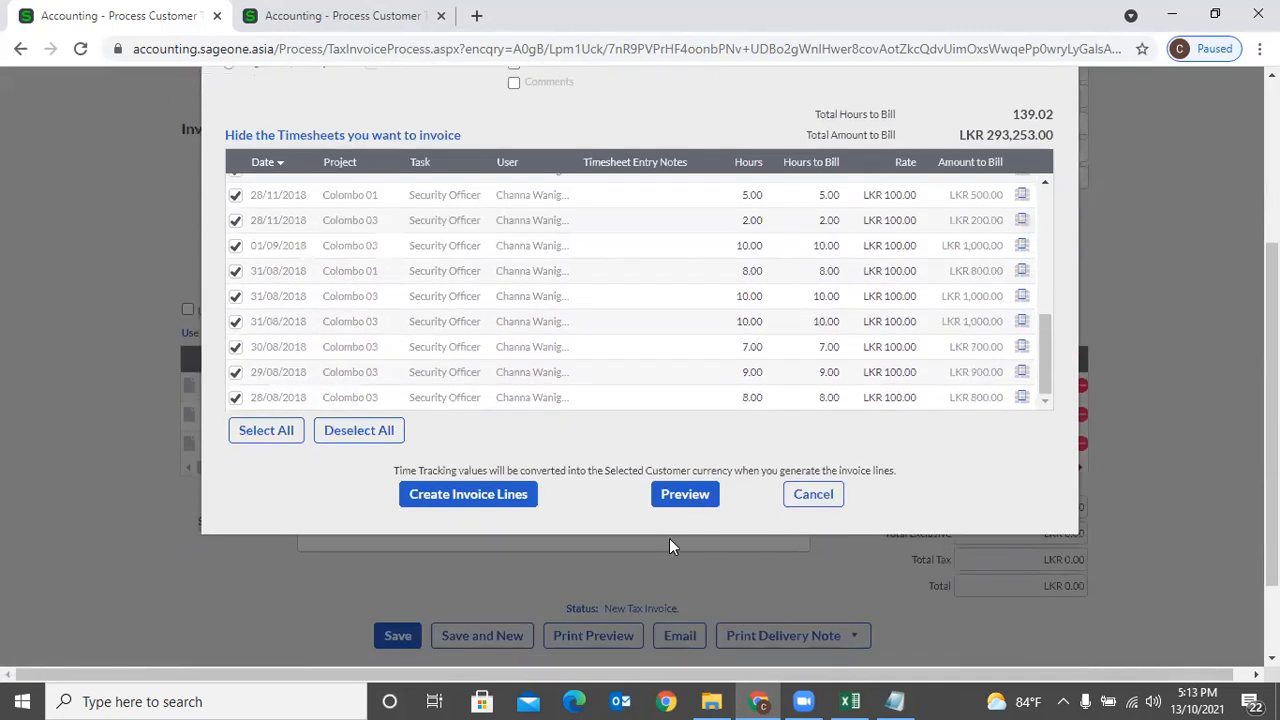
left_click(476, 497)
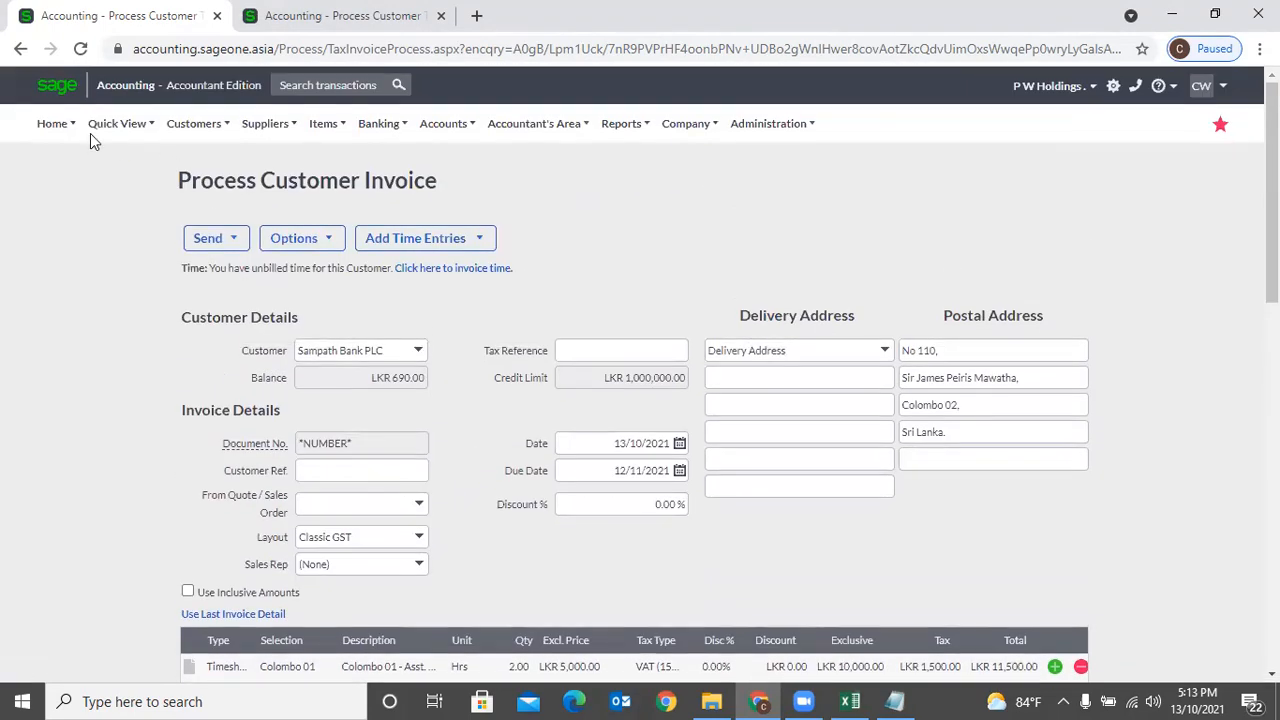
left_click(21, 49)
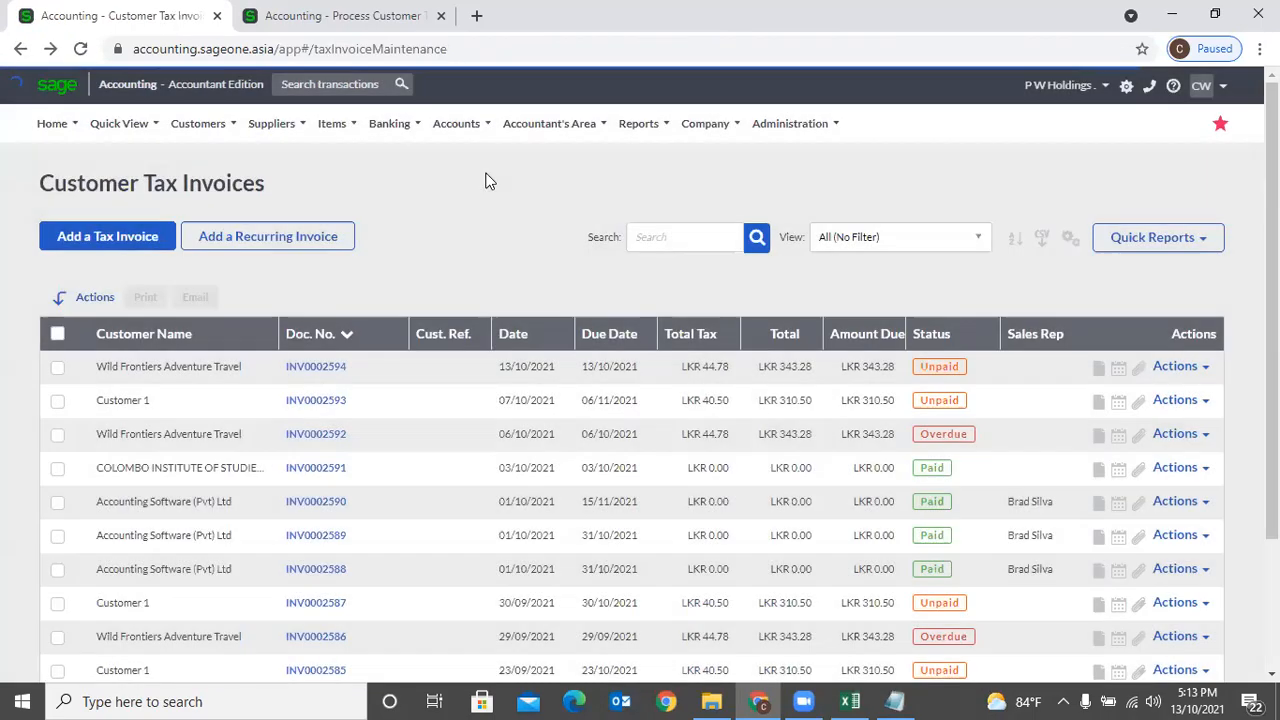
Open the Debtors Manager's Outstanding Invoices Workflow and examine the interaction timeline for issued and overdue invoices.
mouse_move(205, 123)
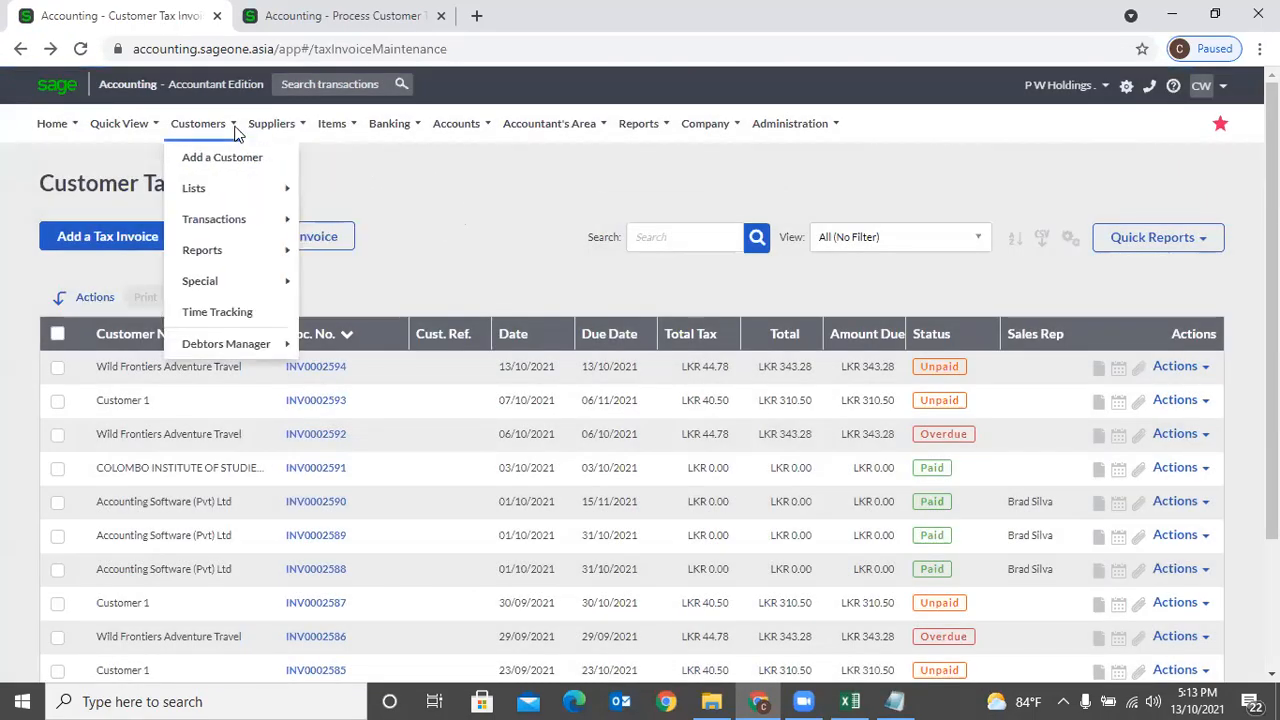
mouse_move(223, 289)
mouse_move(227, 348)
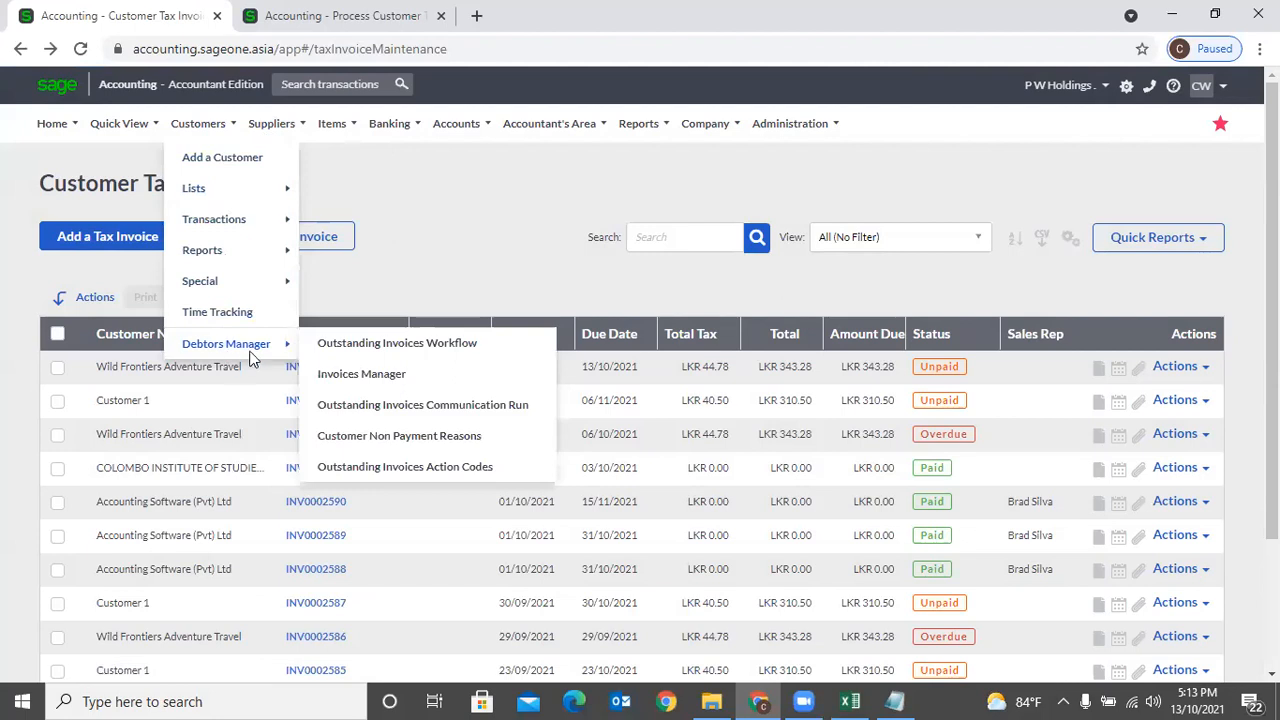
left_click(332, 354)
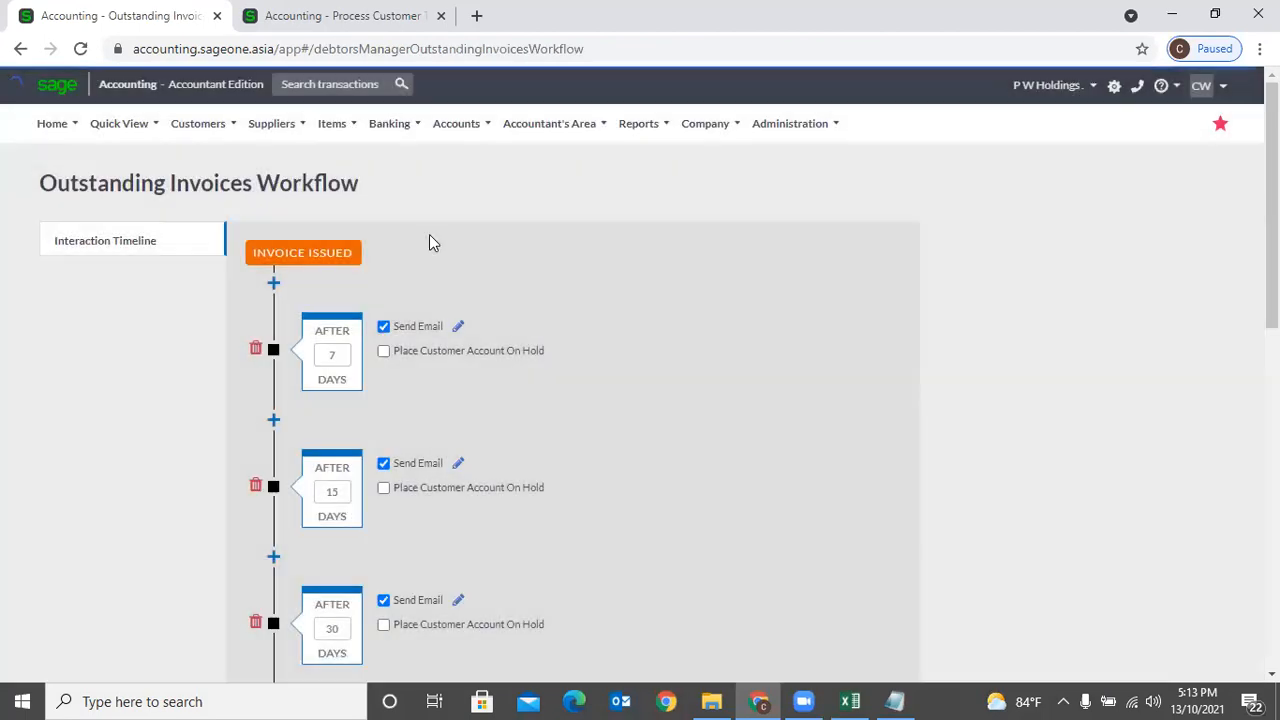
scroll(540, 340, "down", 2)
scroll(543, 347, "up", 2)
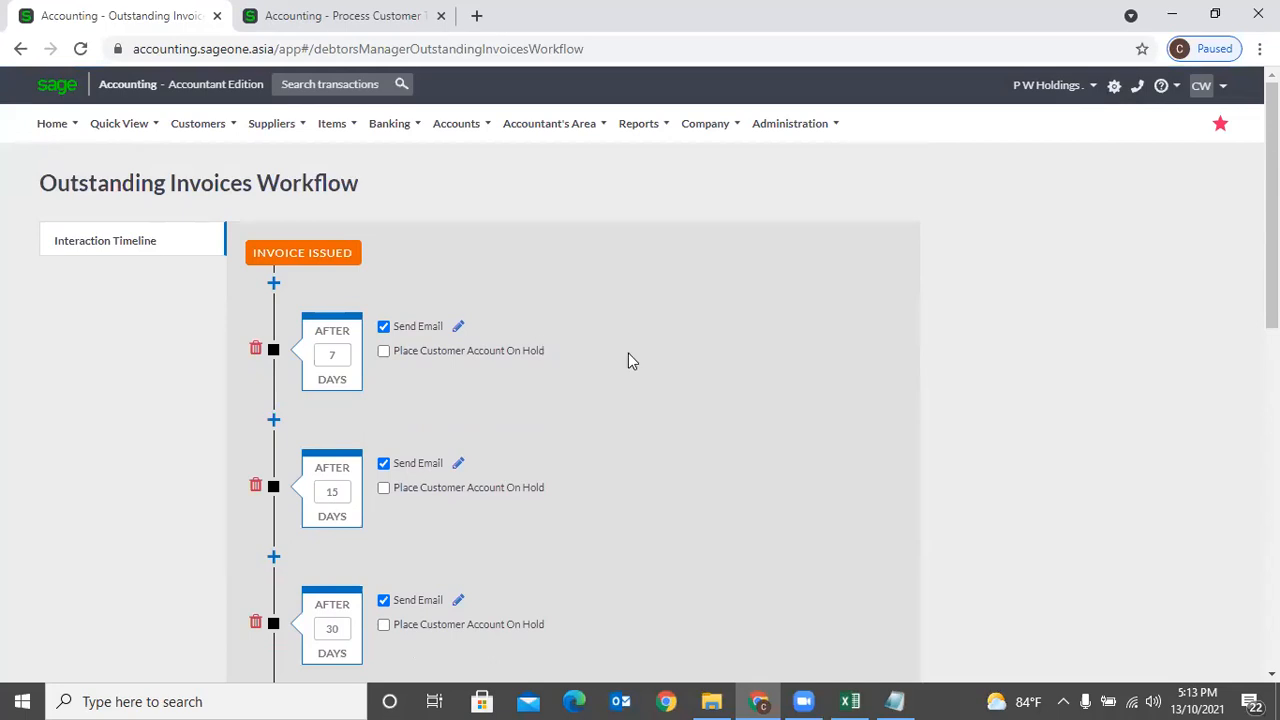
scroll(630, 365, "down", 1)
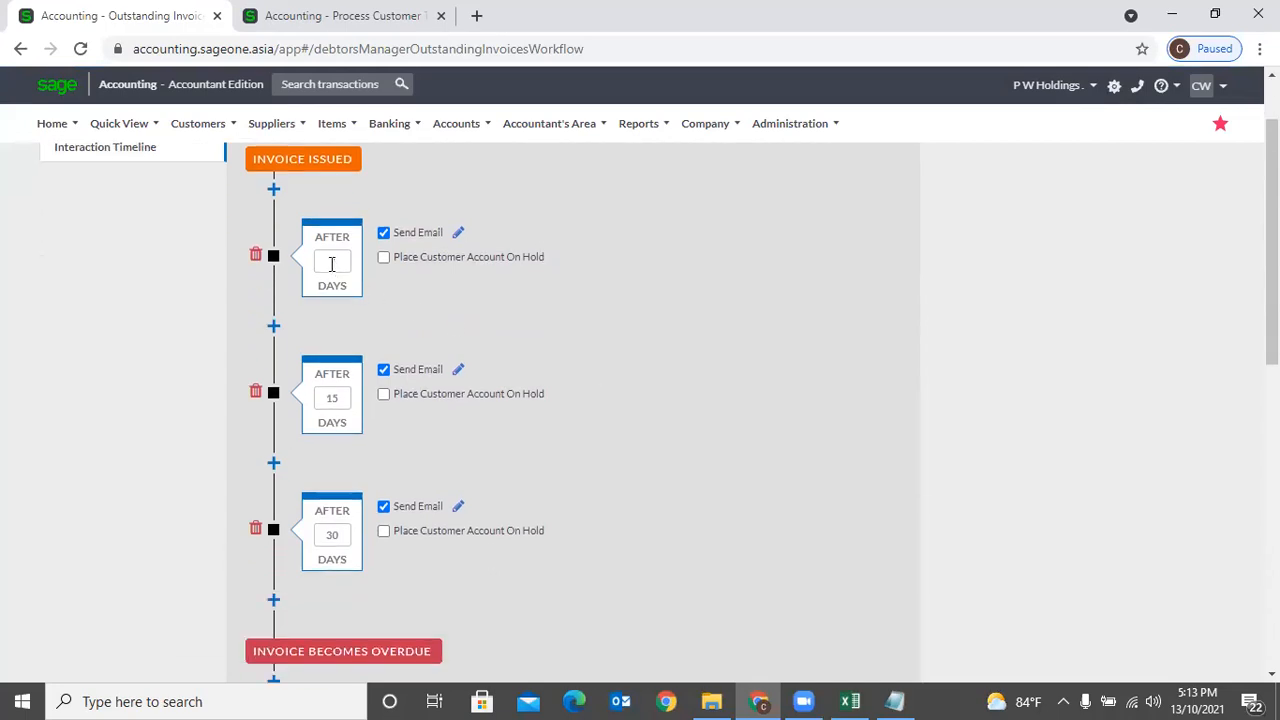
scroll(343, 318, "up", 1)
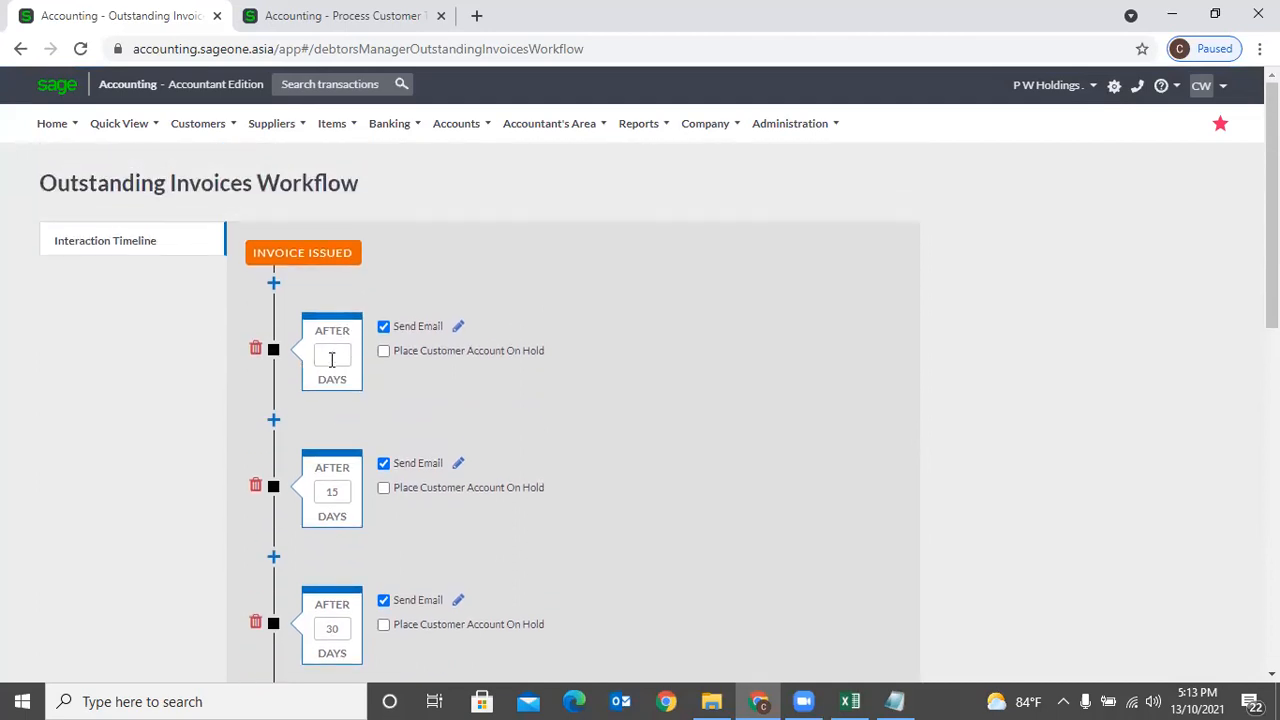
scroll(332, 363, "down", 10)
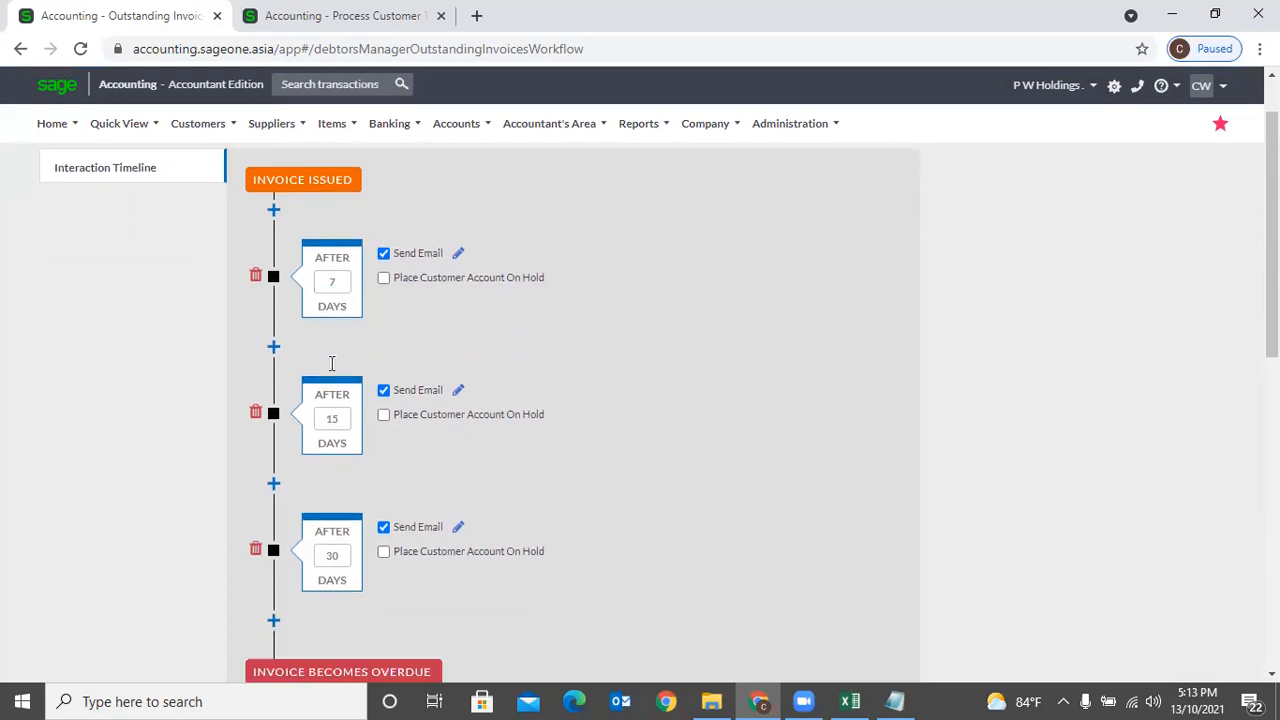
scroll(333, 371, "up", 10)
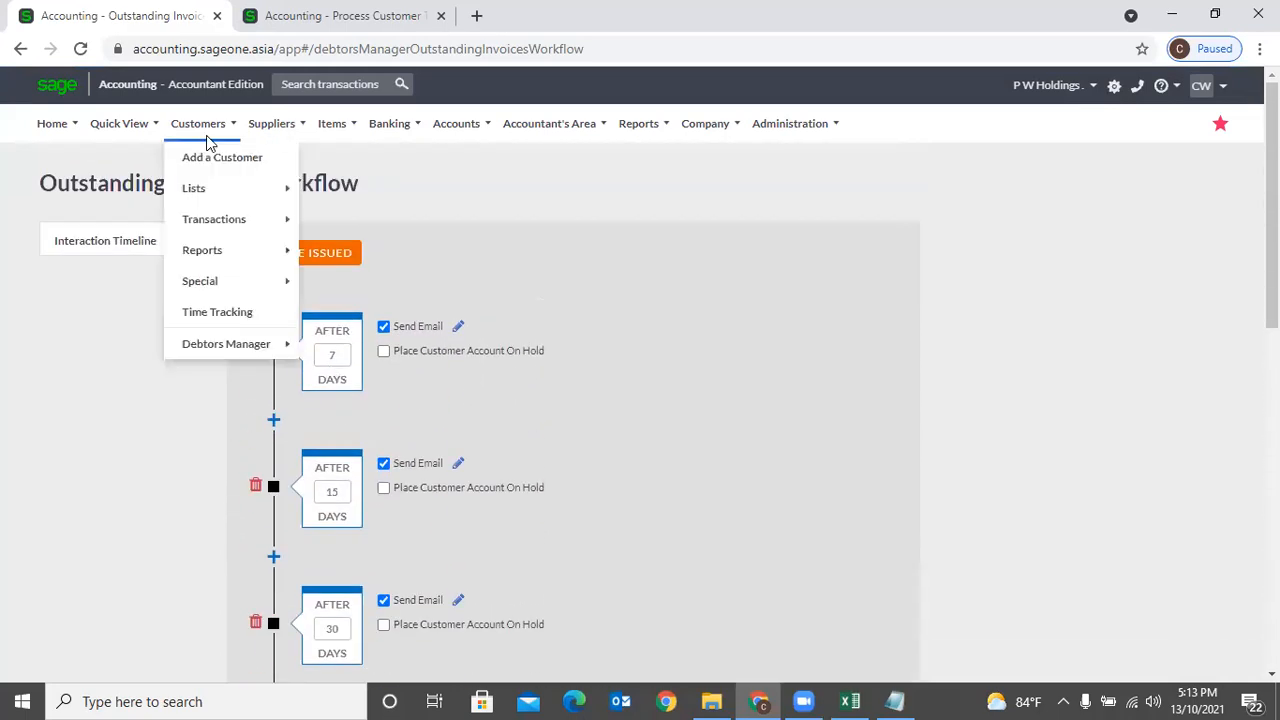
Open the list of suppliers and look over the supplier transaction, report and special functions.
mouse_move(265, 137)
mouse_move(305, 189)
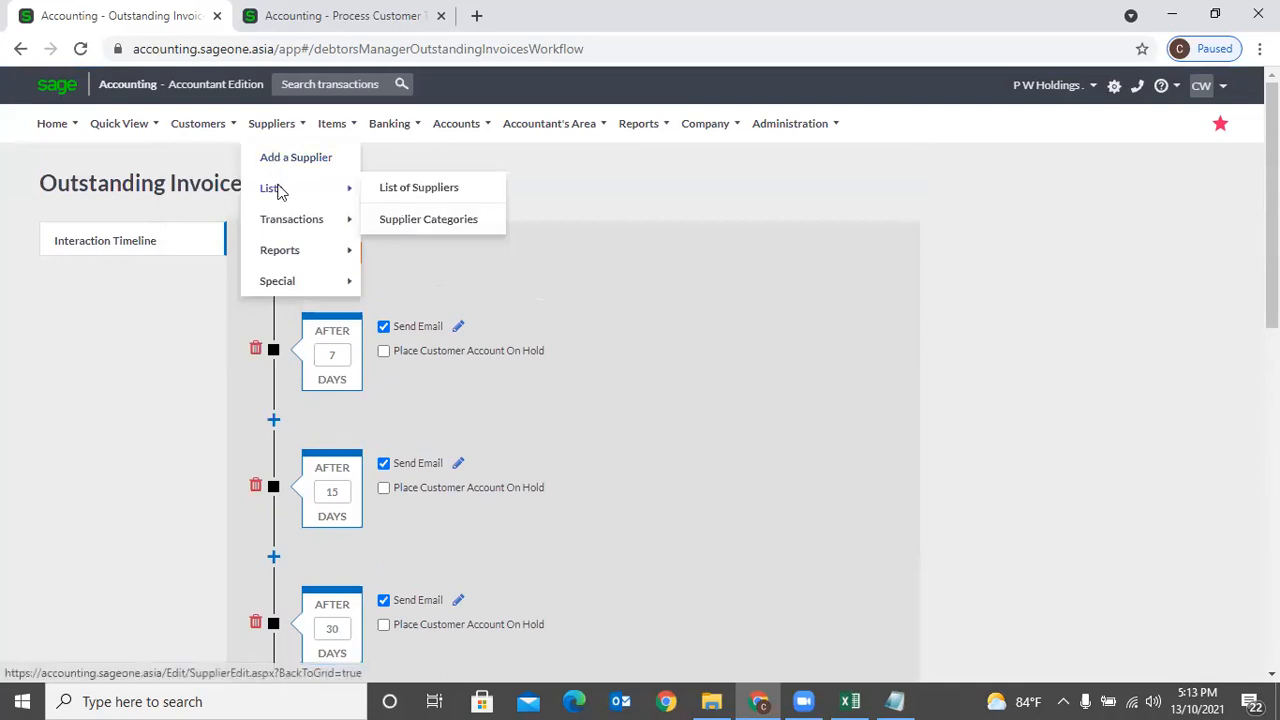
left_click(431, 192)
mouse_move(276, 124)
mouse_move(282, 219)
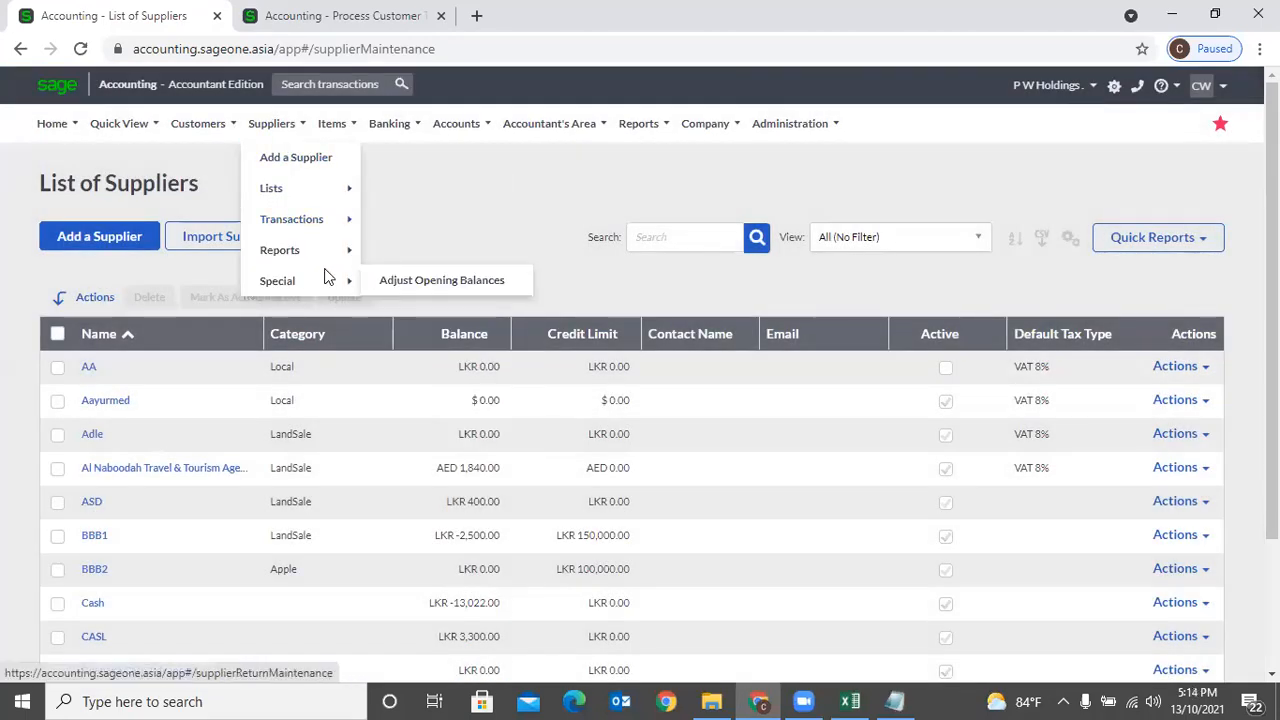
mouse_move(300, 256)
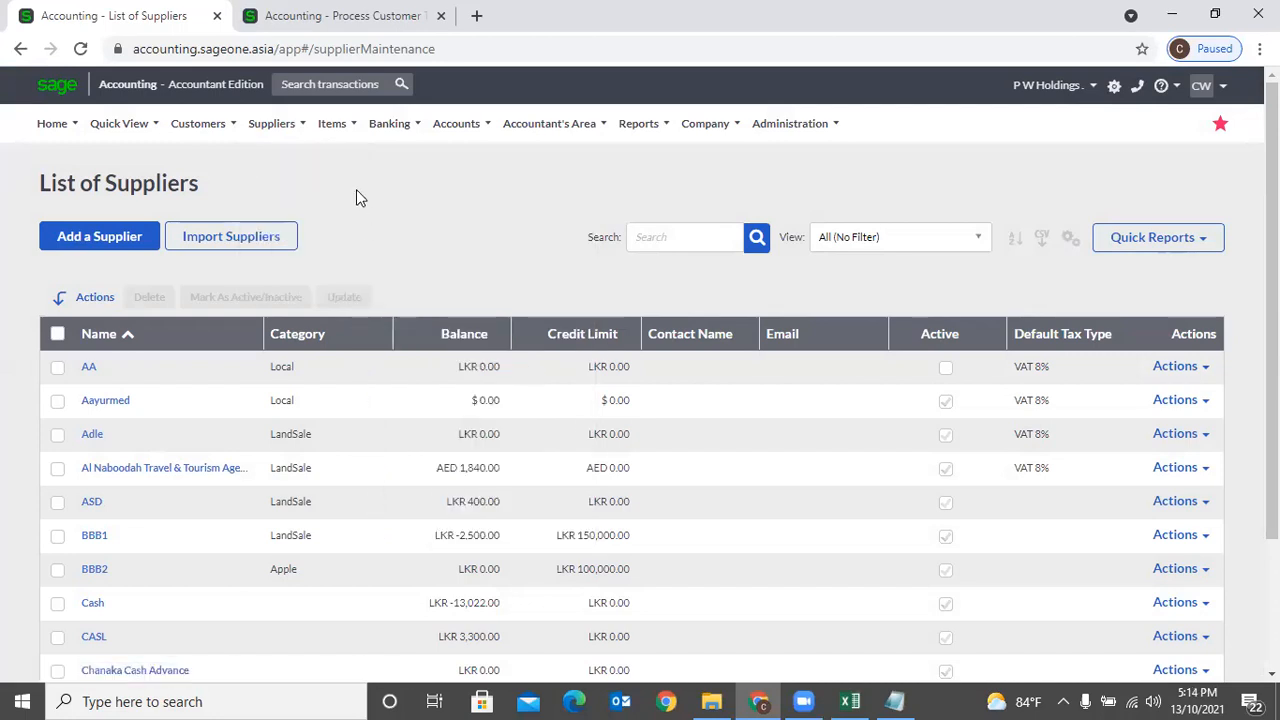
Open a blank new item and compare the Service and Physical item types, ending on Physical.
mouse_move(337, 135)
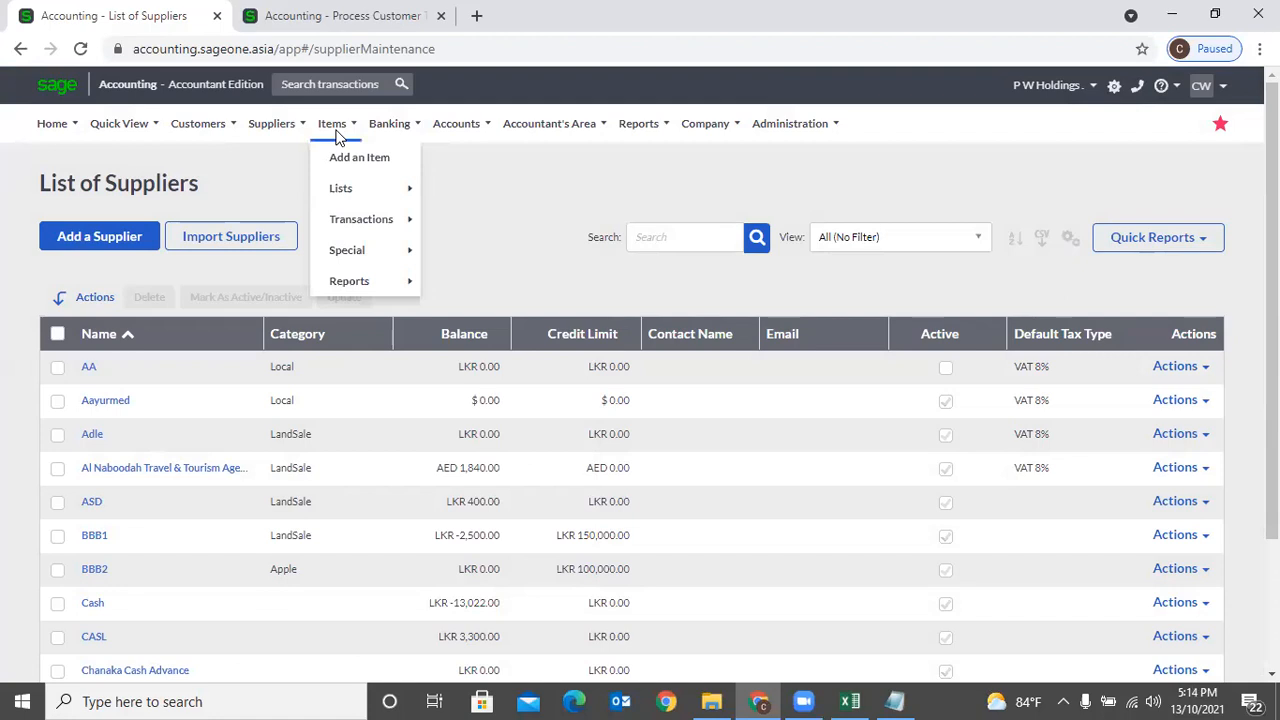
left_click(350, 157)
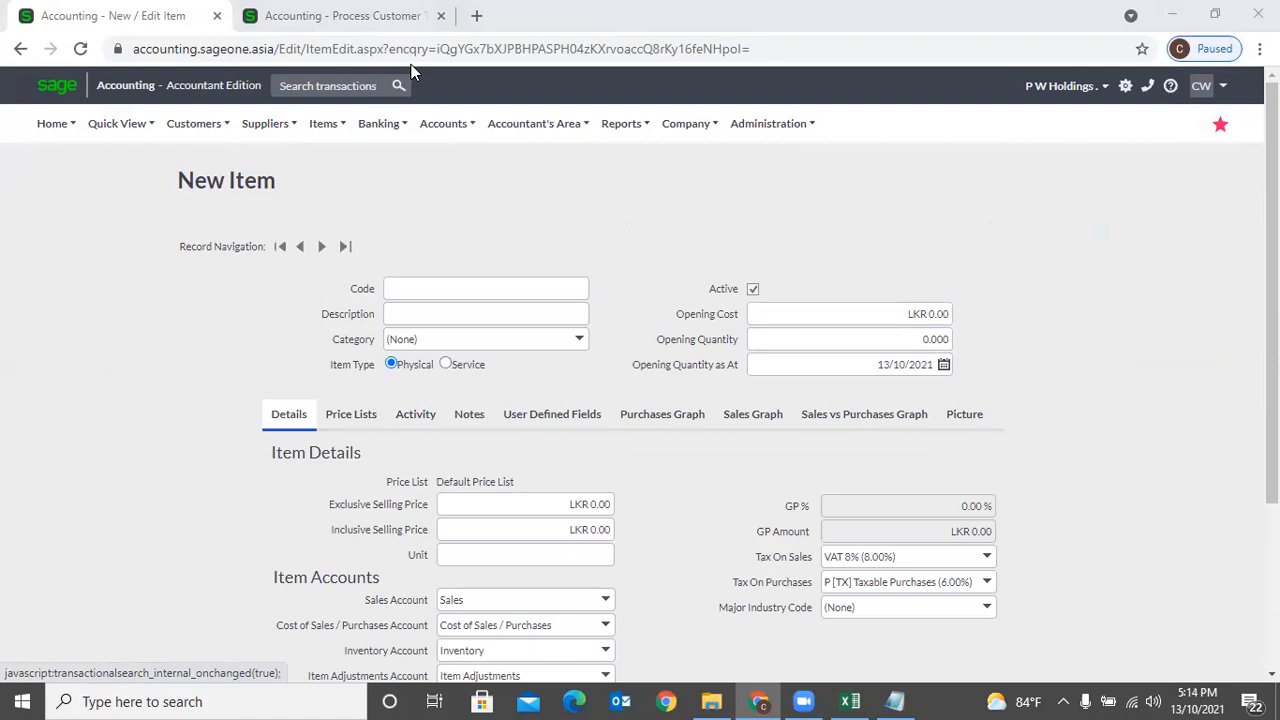
mouse_move(443, 123)
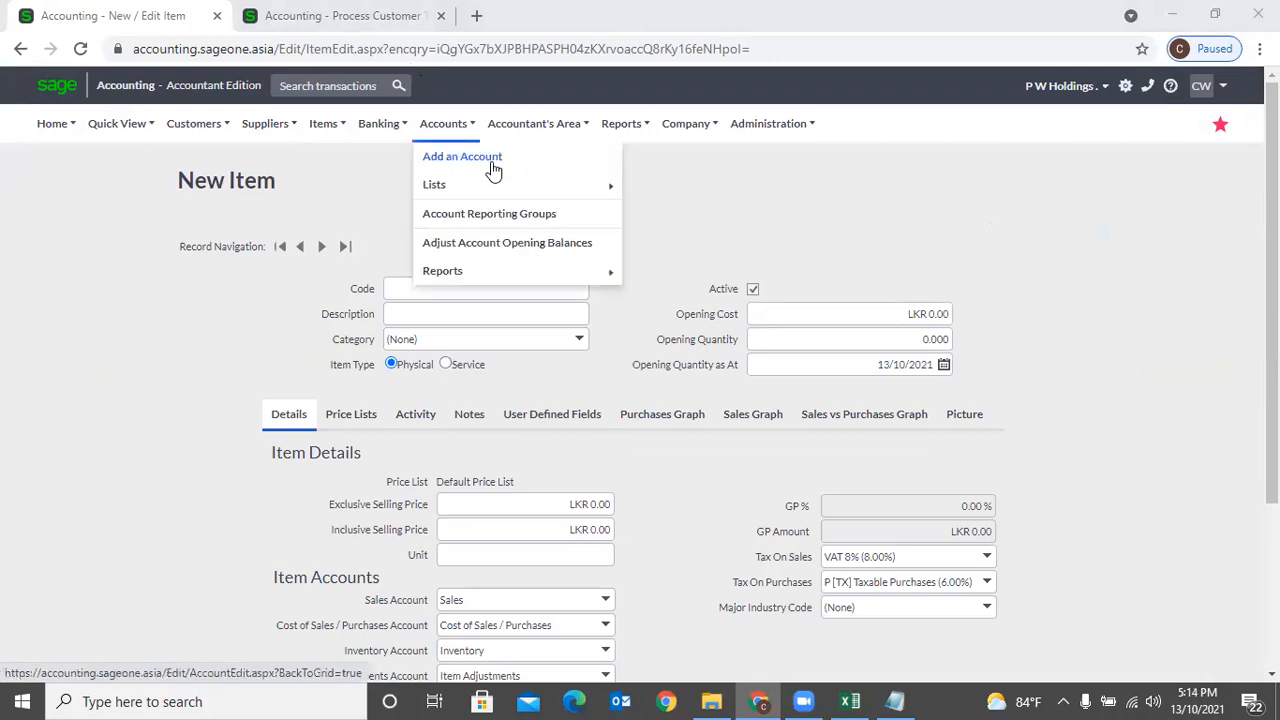
left_click(530, 291)
left_click(600, 257)
left_click(445, 365)
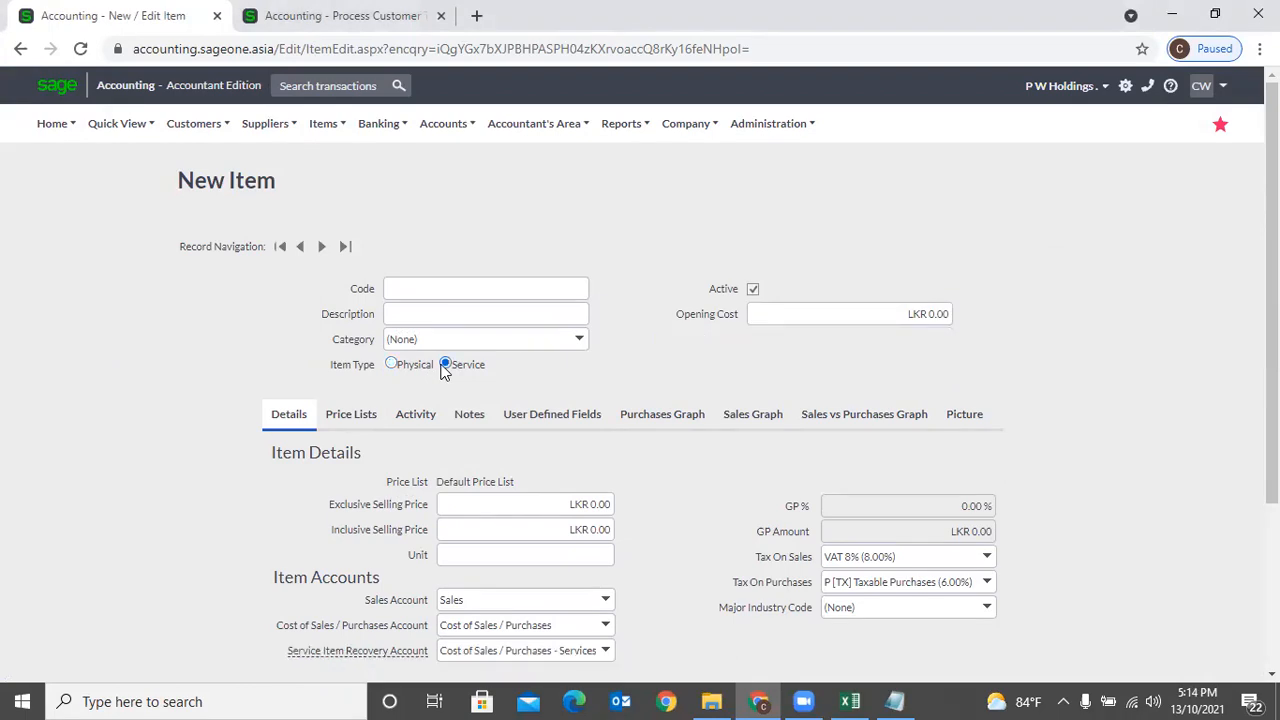
left_click(405, 364)
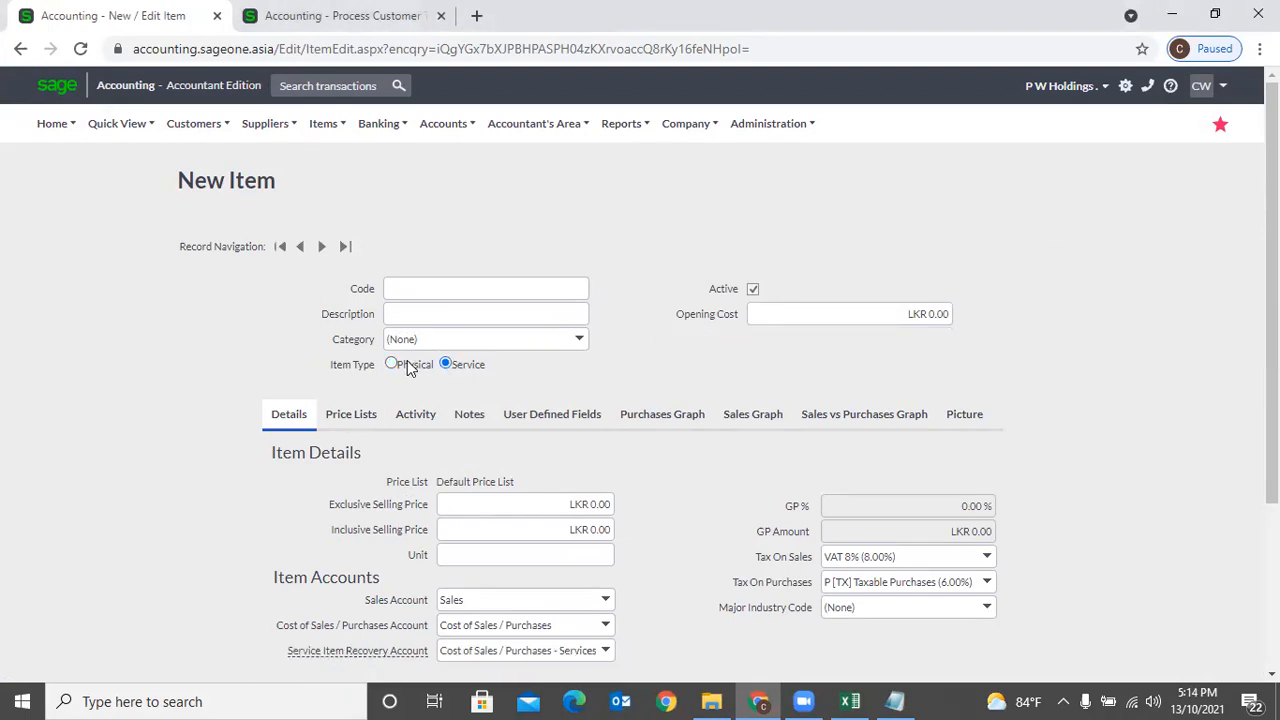
View the new item's selling prices across the available price lists.
left_click(368, 420)
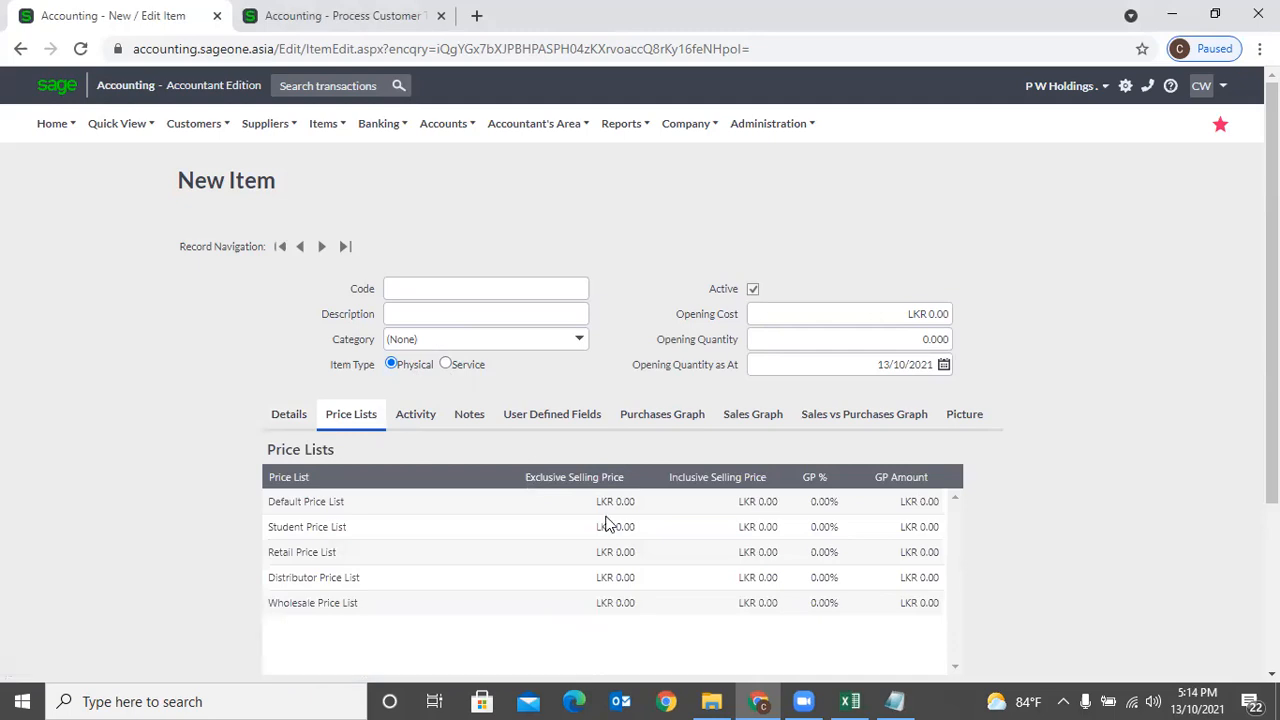
scroll(608, 524, "down", 1)
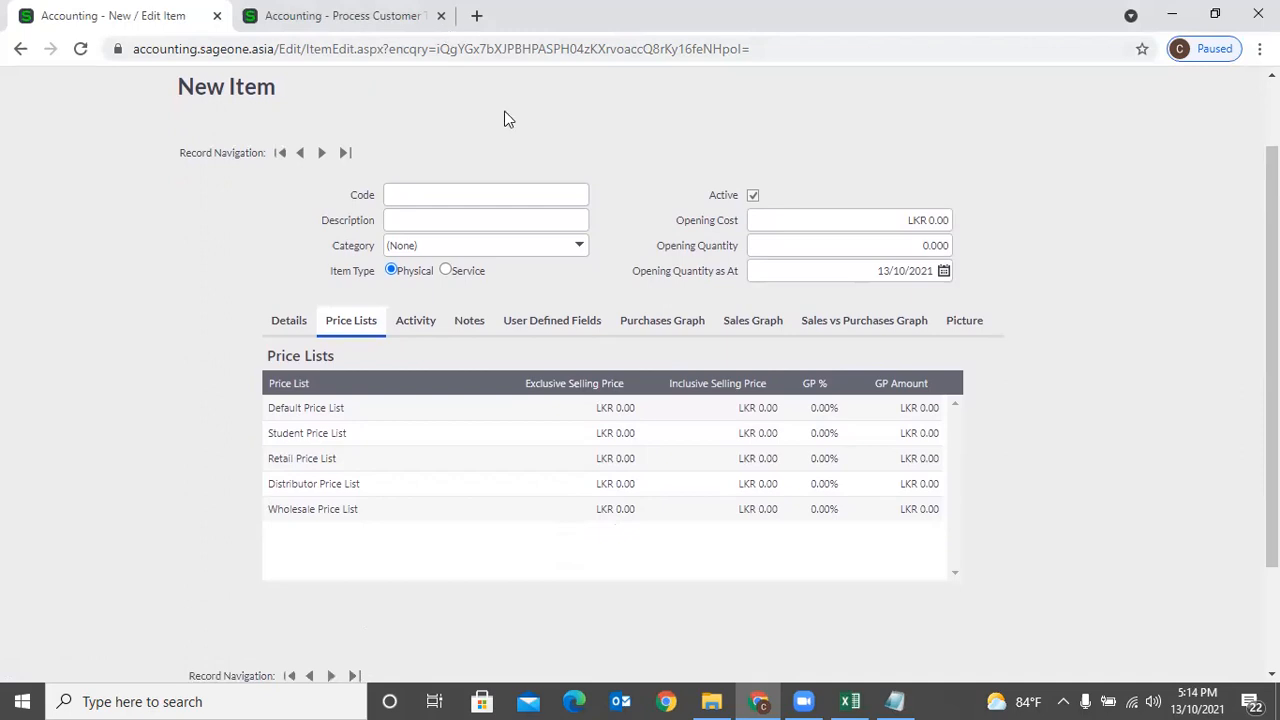
scroll(504, 120, "up", 2)
Start a new item bundle from the list of item bundles and add the item MON - Monitor to it.
left_click(322, 128)
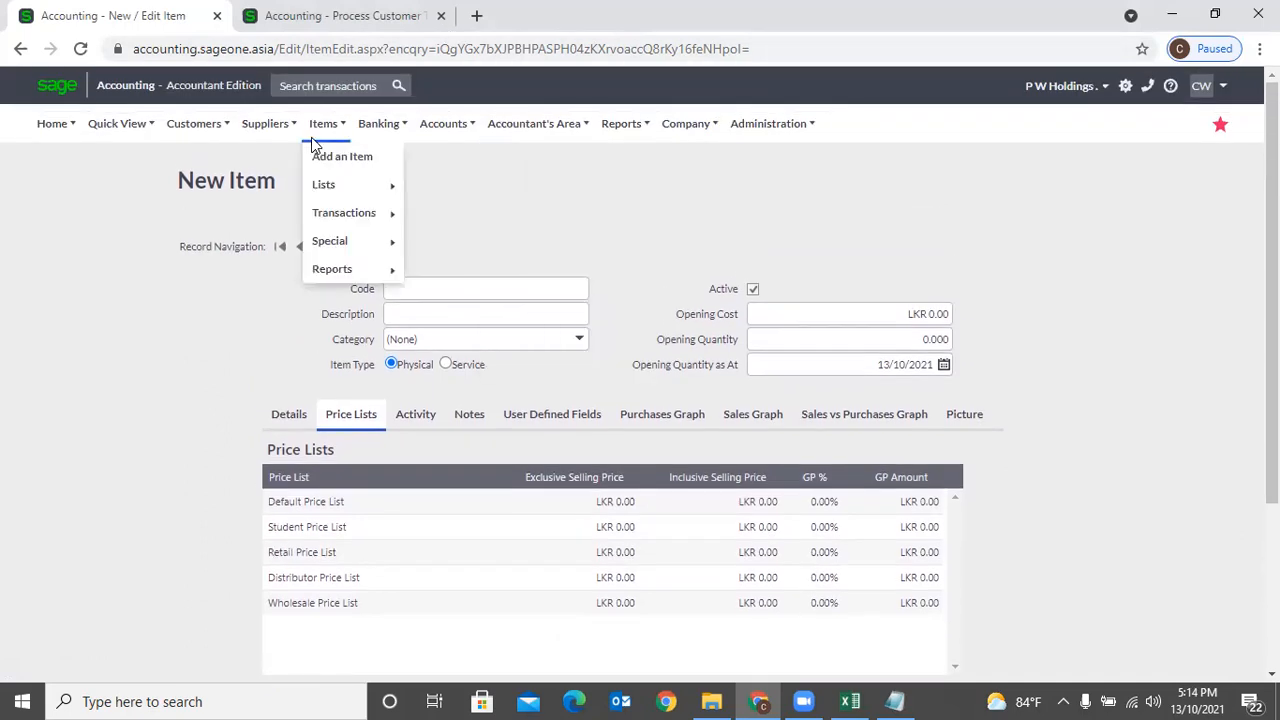
mouse_move(324, 194)
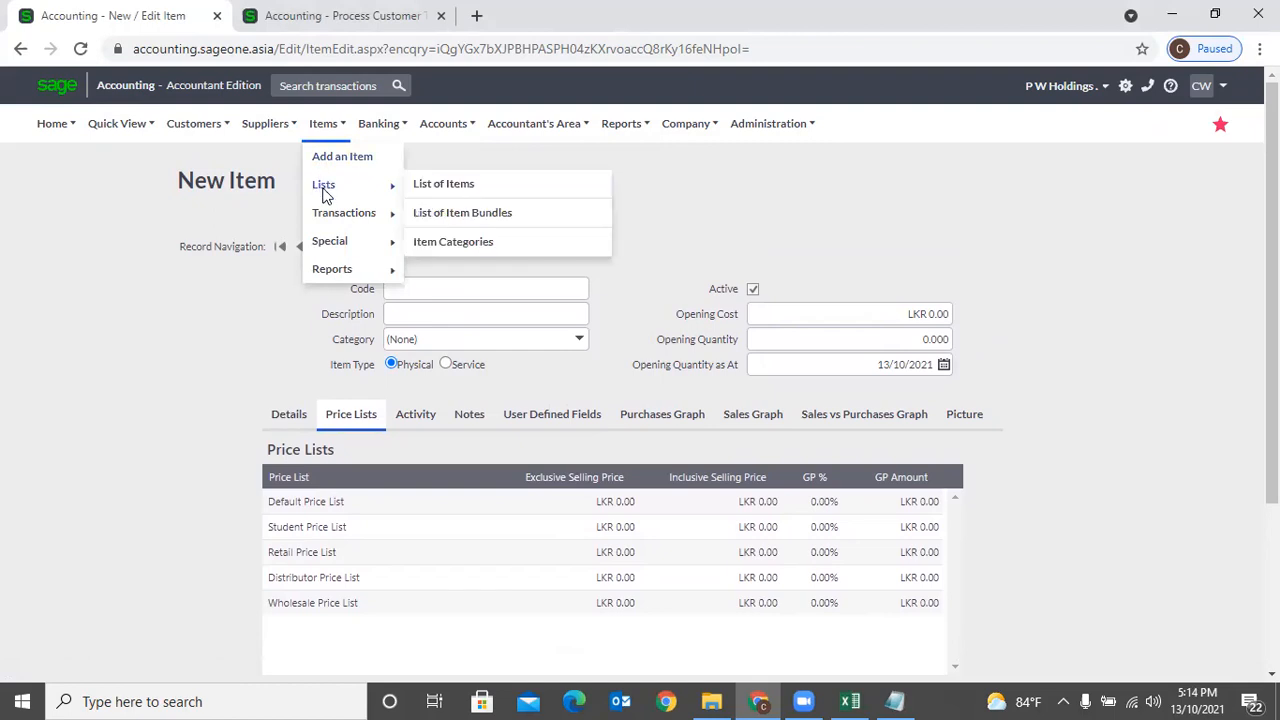
left_click(509, 216)
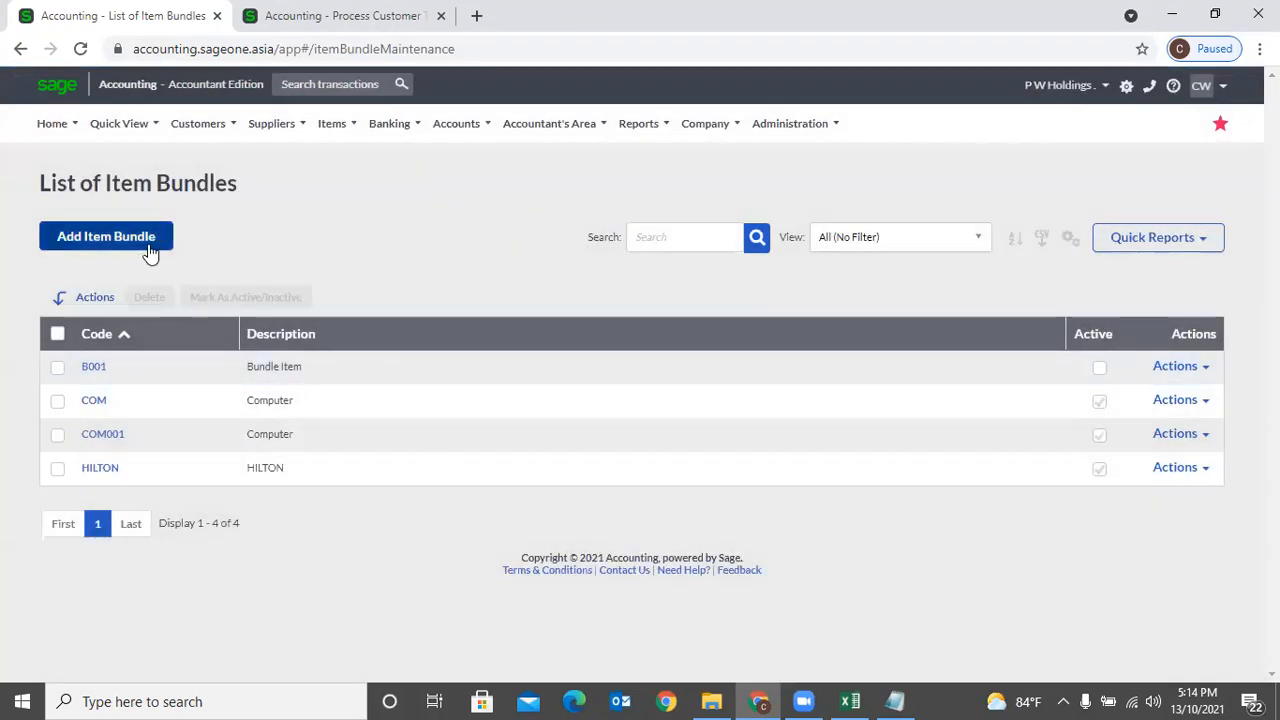
left_click(150, 246)
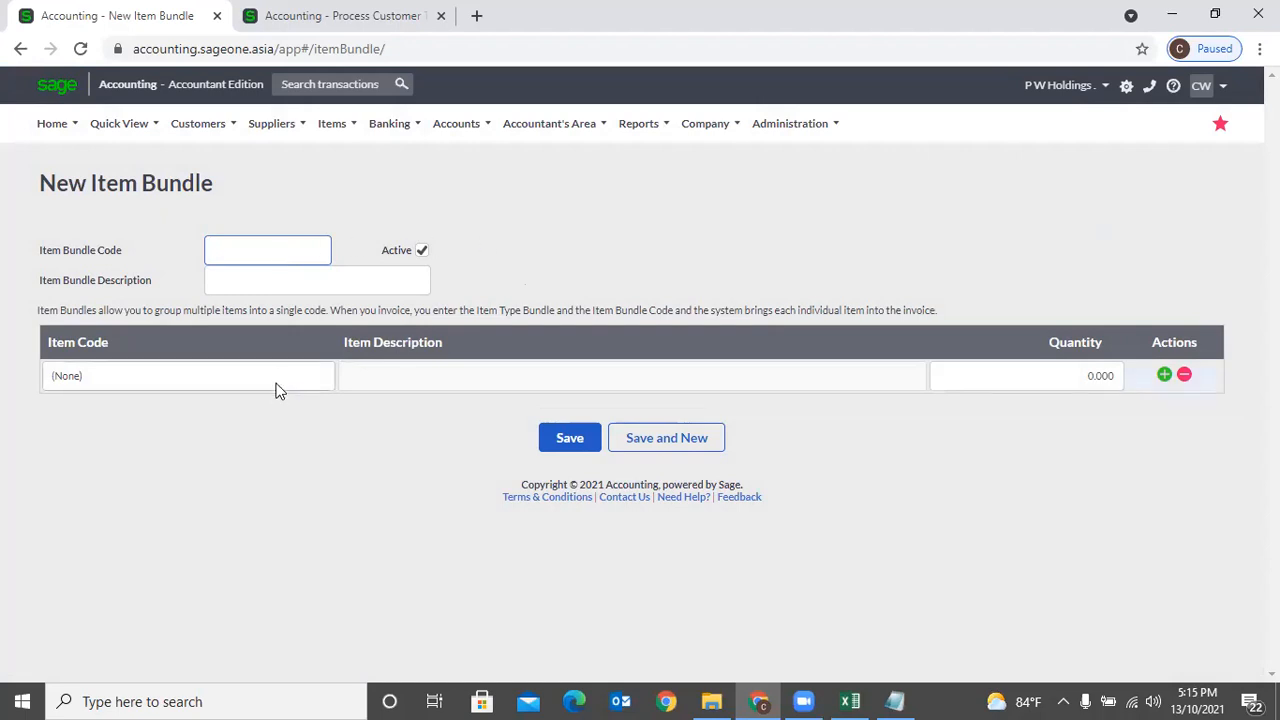
left_click(321, 380)
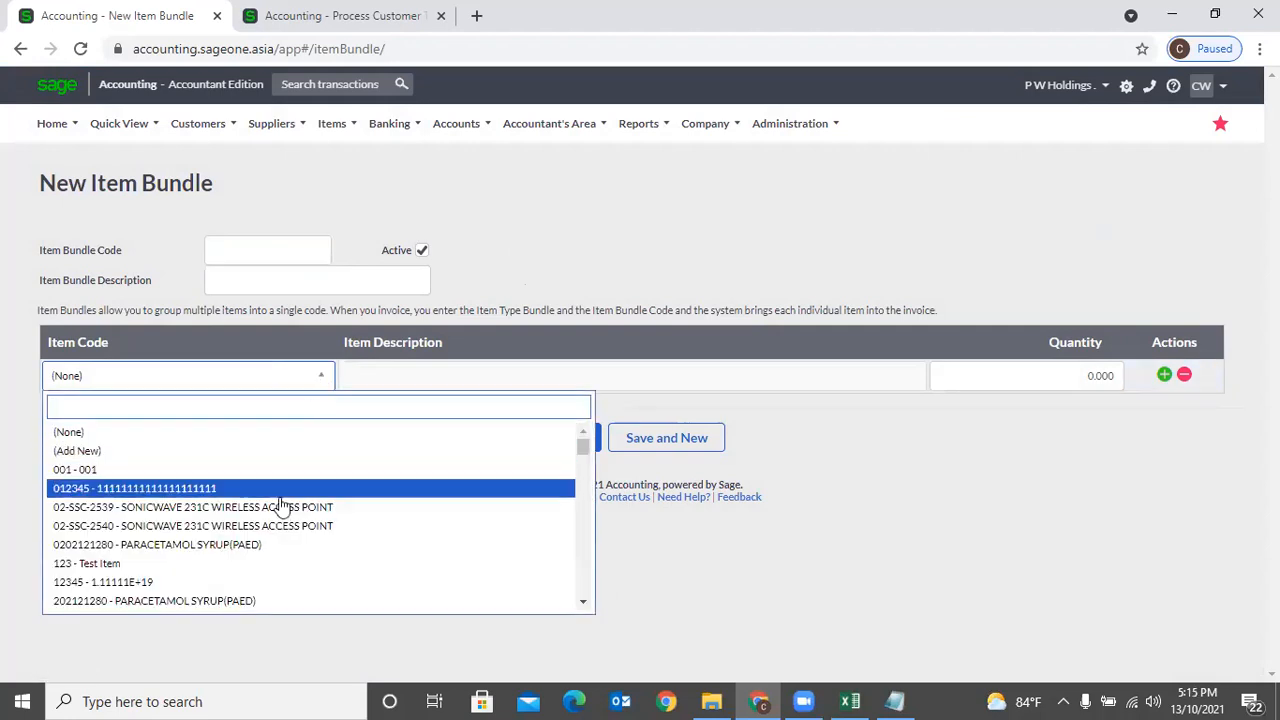
type("m")
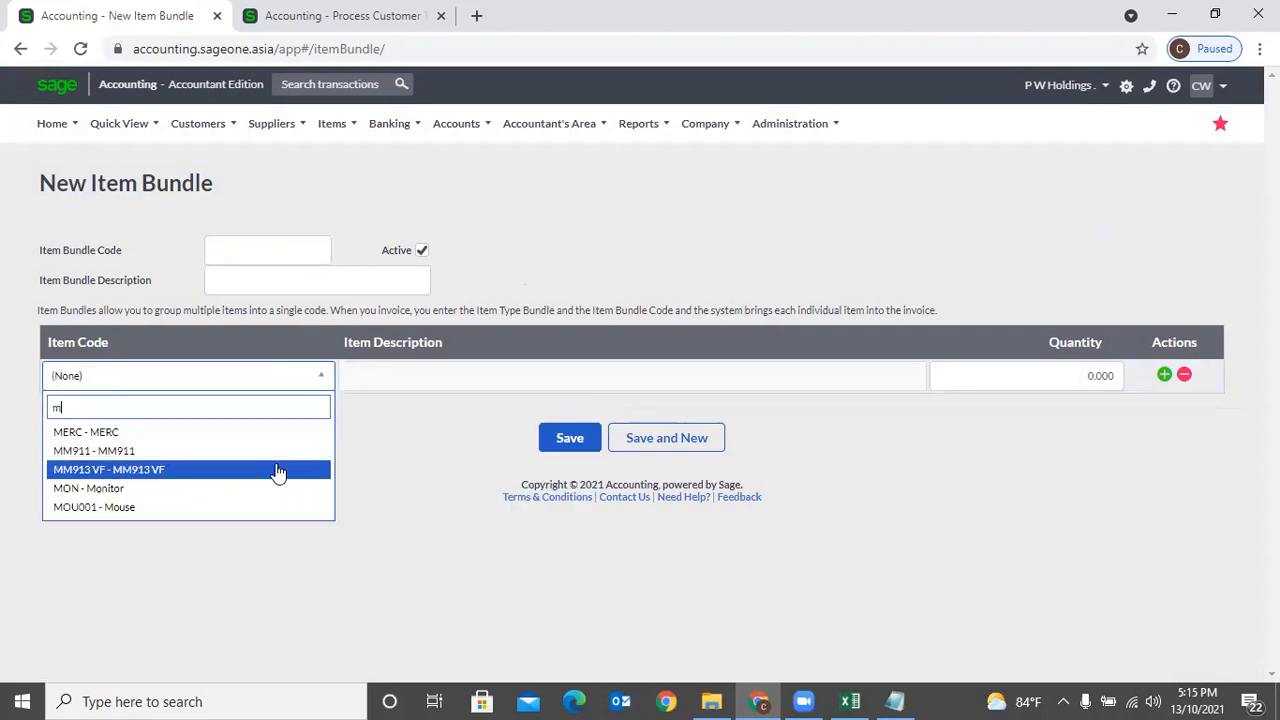
left_click(246, 489)
left_click(600, 266)
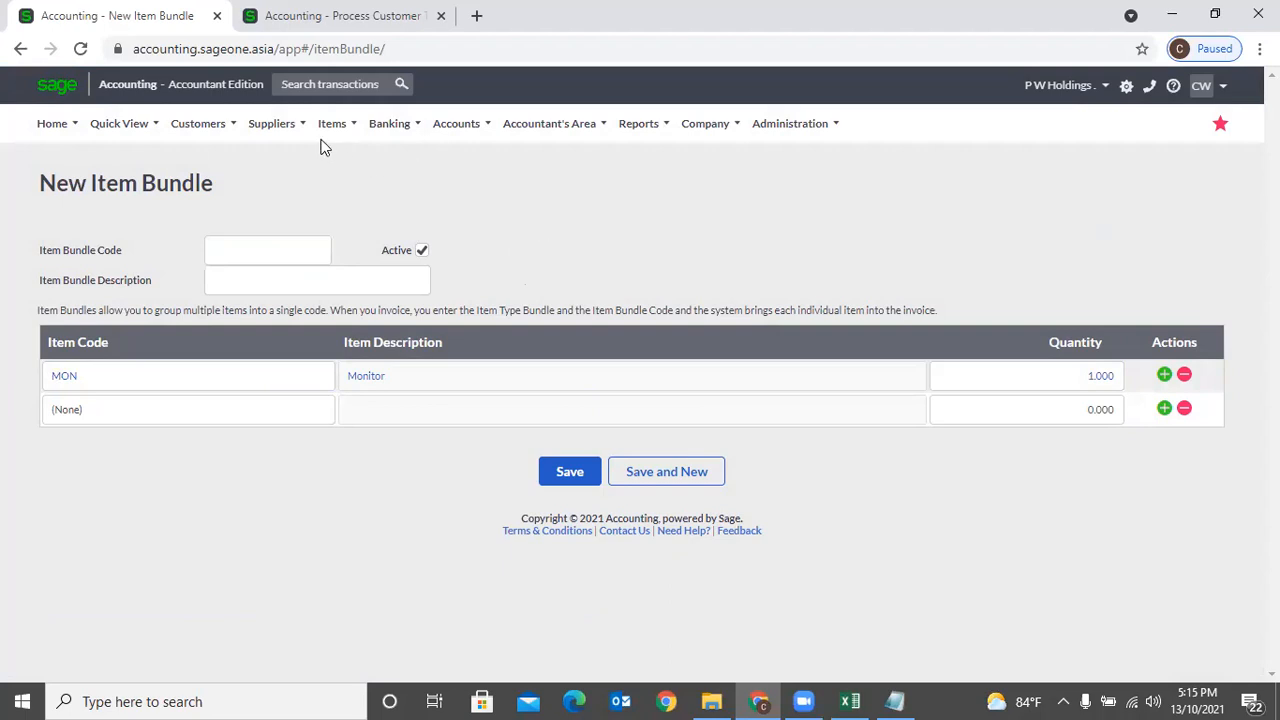
Look over the available item reports and open the list of banks and credit cards.
mouse_move(326, 138)
mouse_move(349, 287)
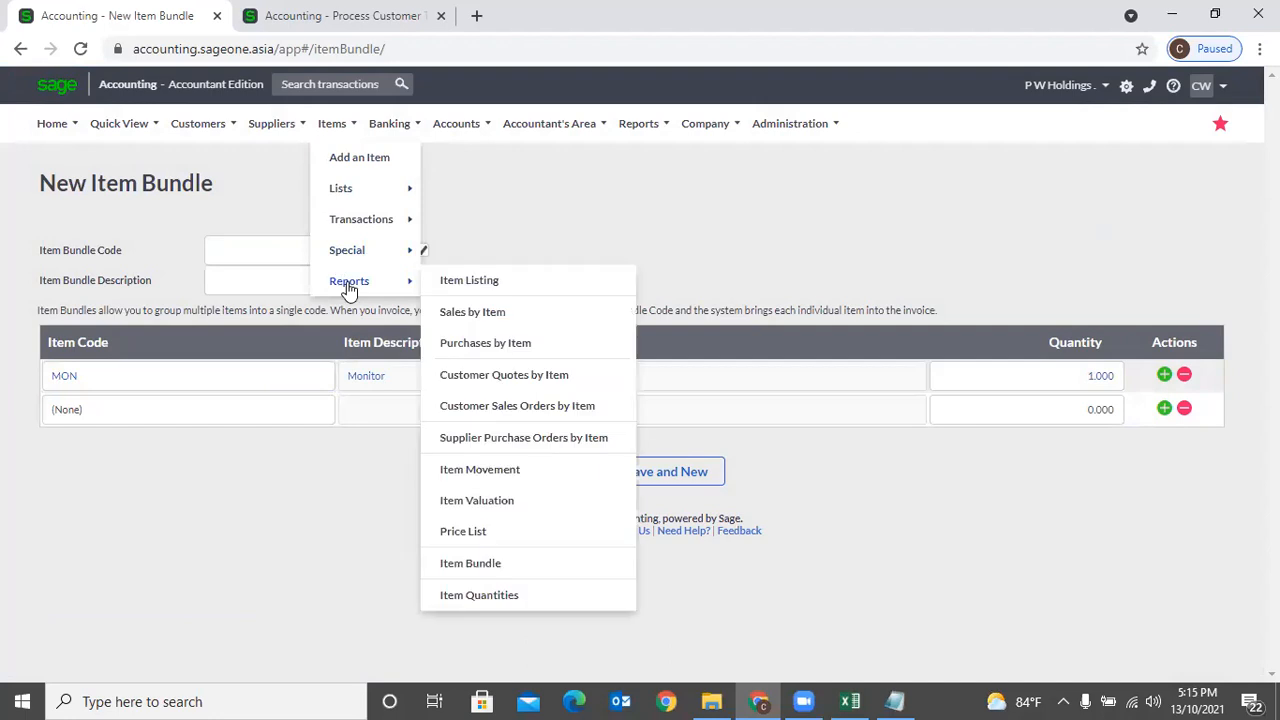
mouse_move(389, 123)
mouse_move(407, 185)
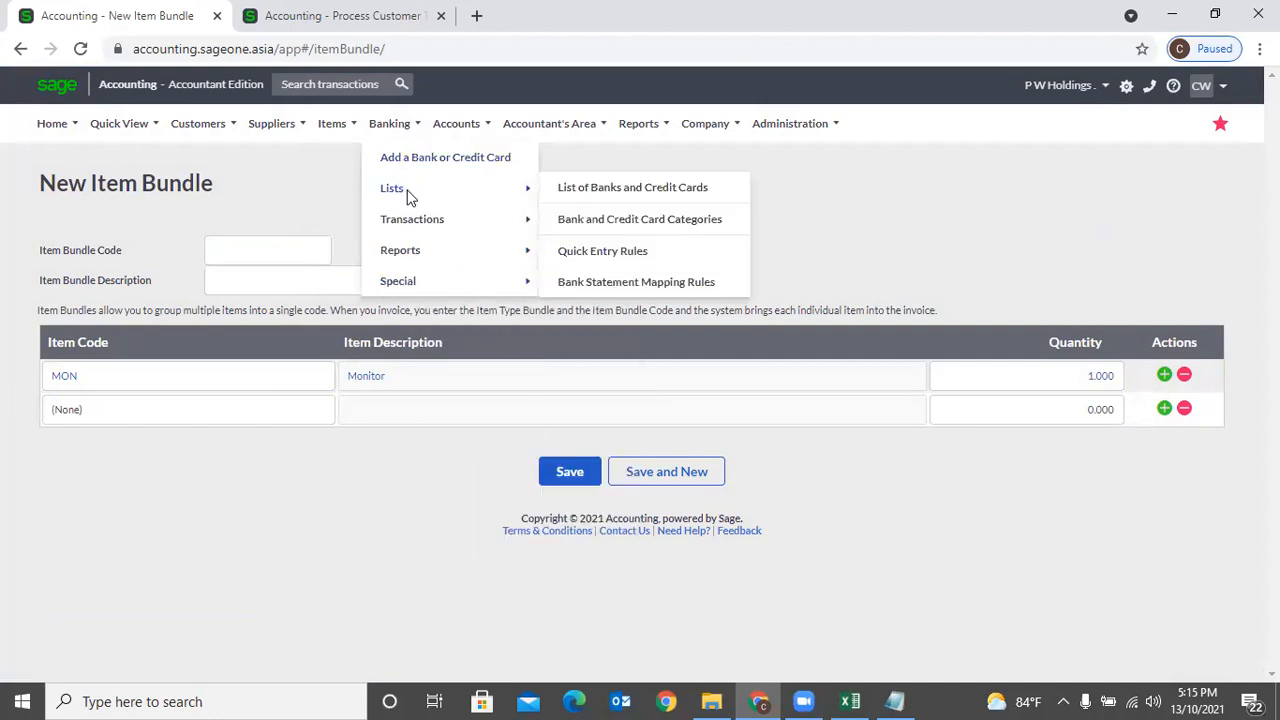
left_click(594, 190)
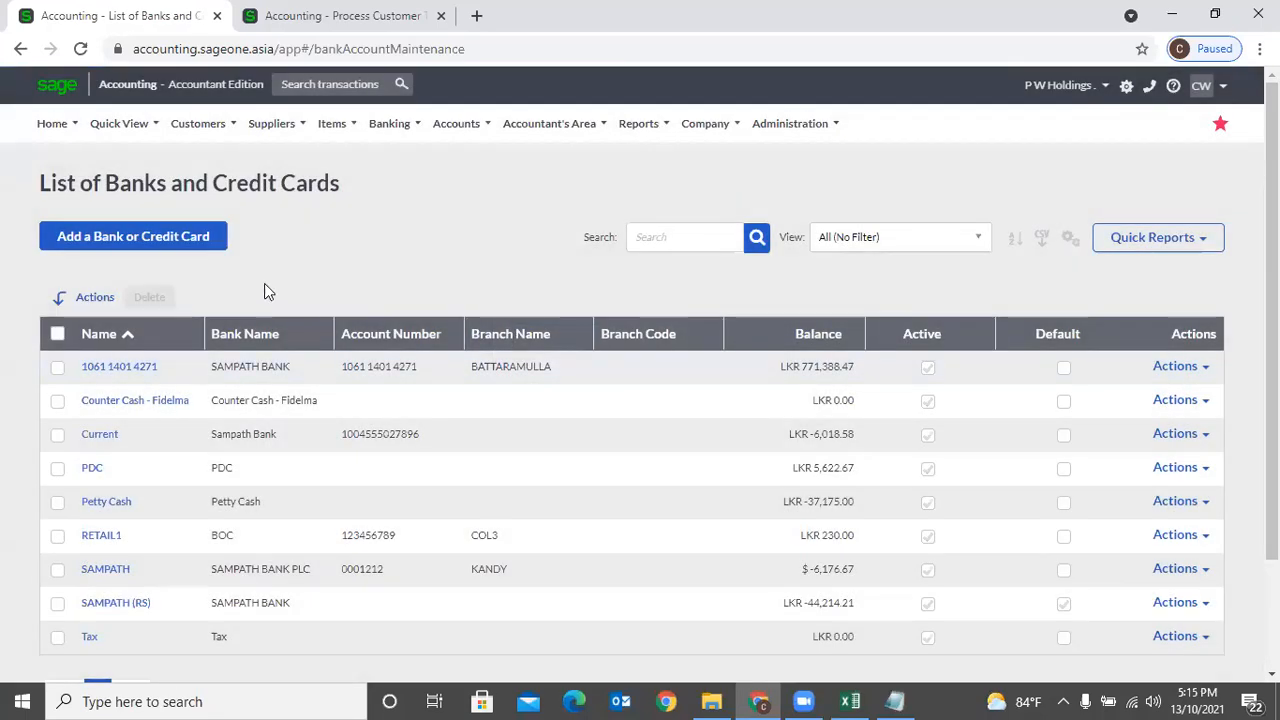
Open the banking Quick Entry Rules and examine the payee rules, including the one for UOR.
mouse_move(400, 135)
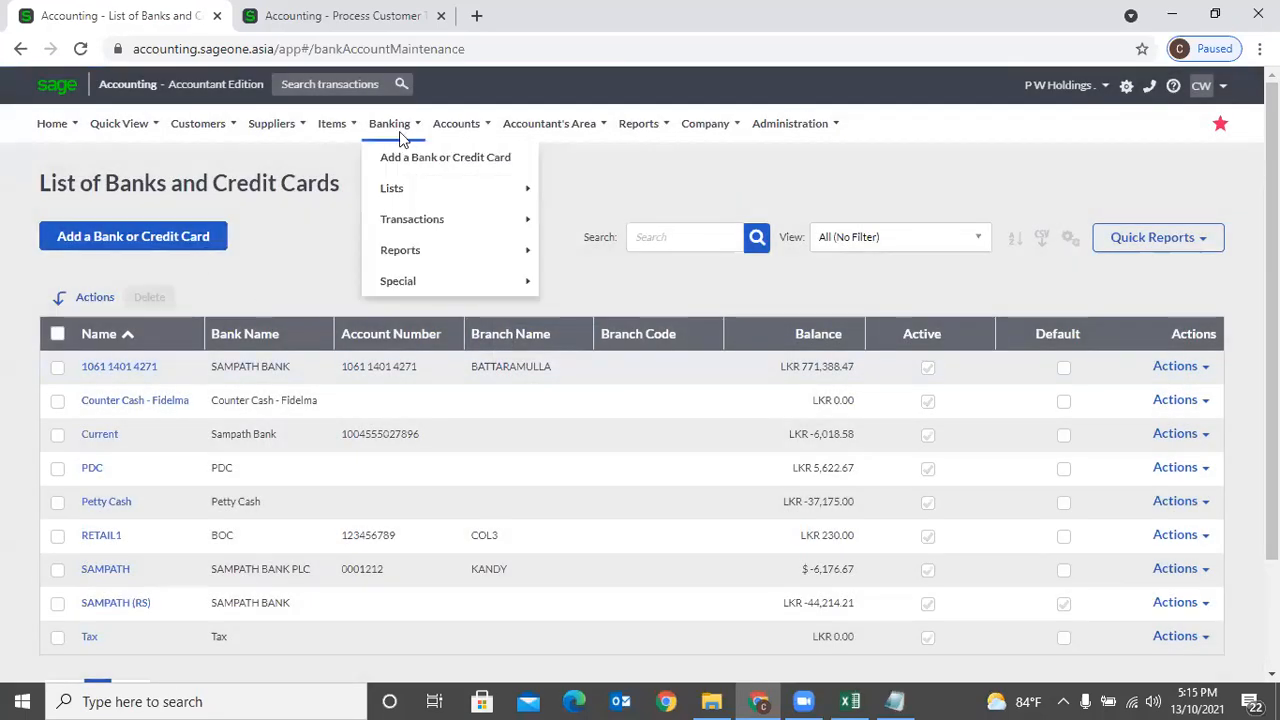
mouse_move(405, 212)
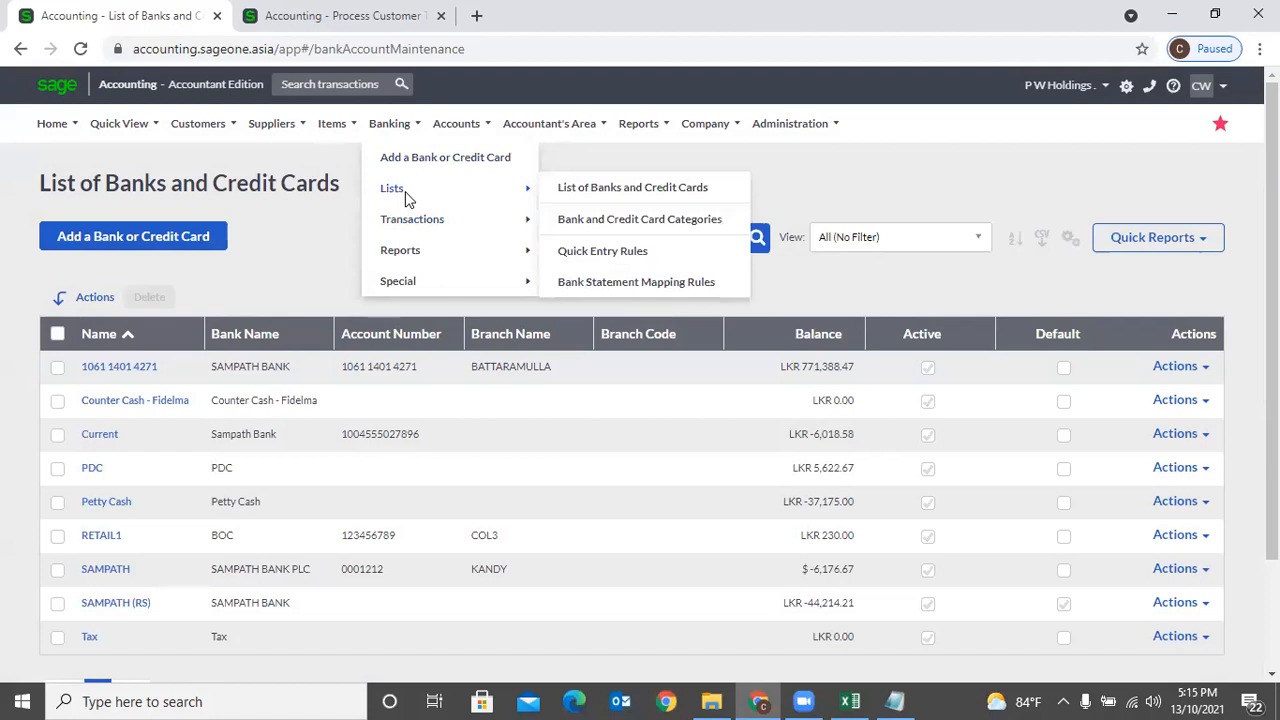
left_click(577, 249)
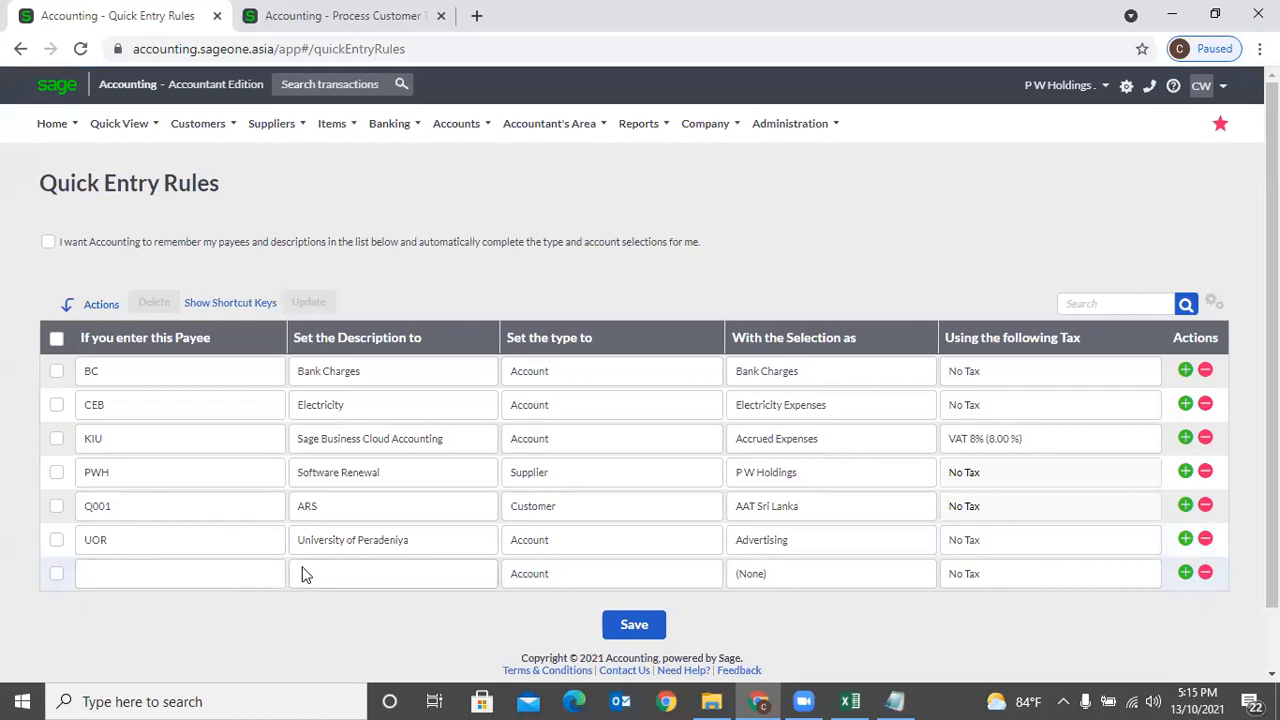
left_click(234, 538)
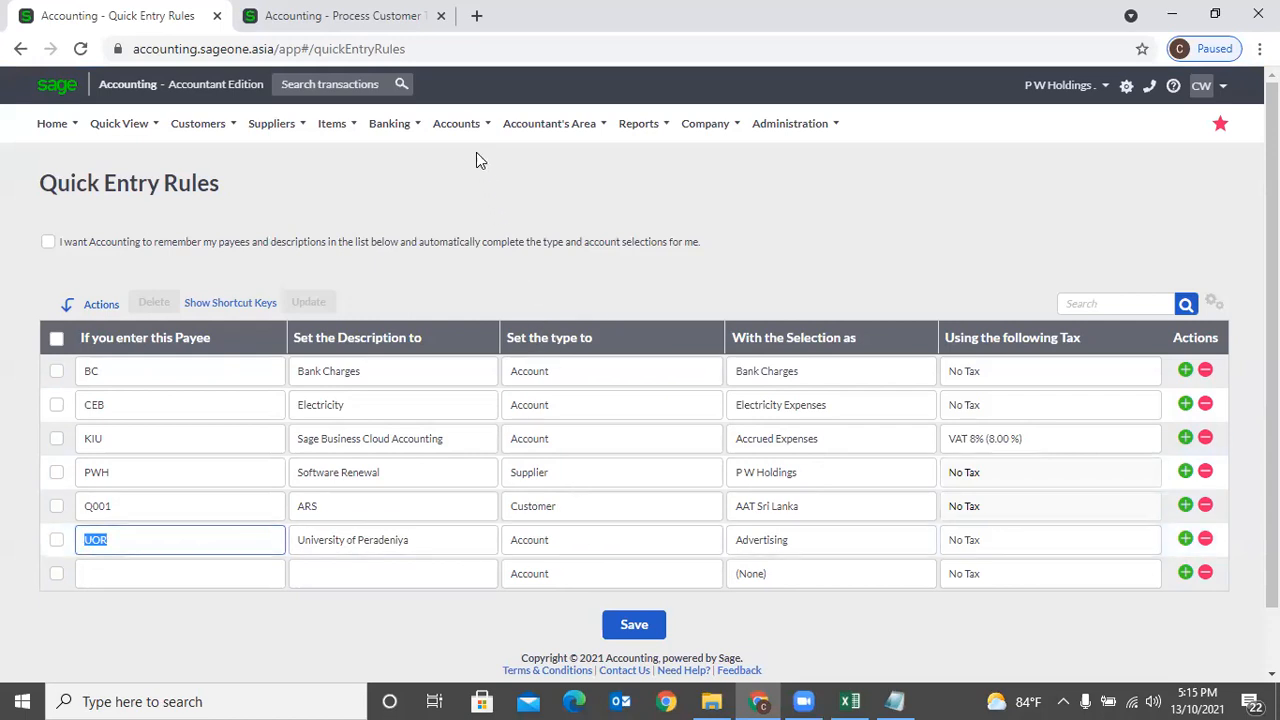
Reopen the list of banks and credit cards and go on to the Banking transactions page.
mouse_move(512, 137)
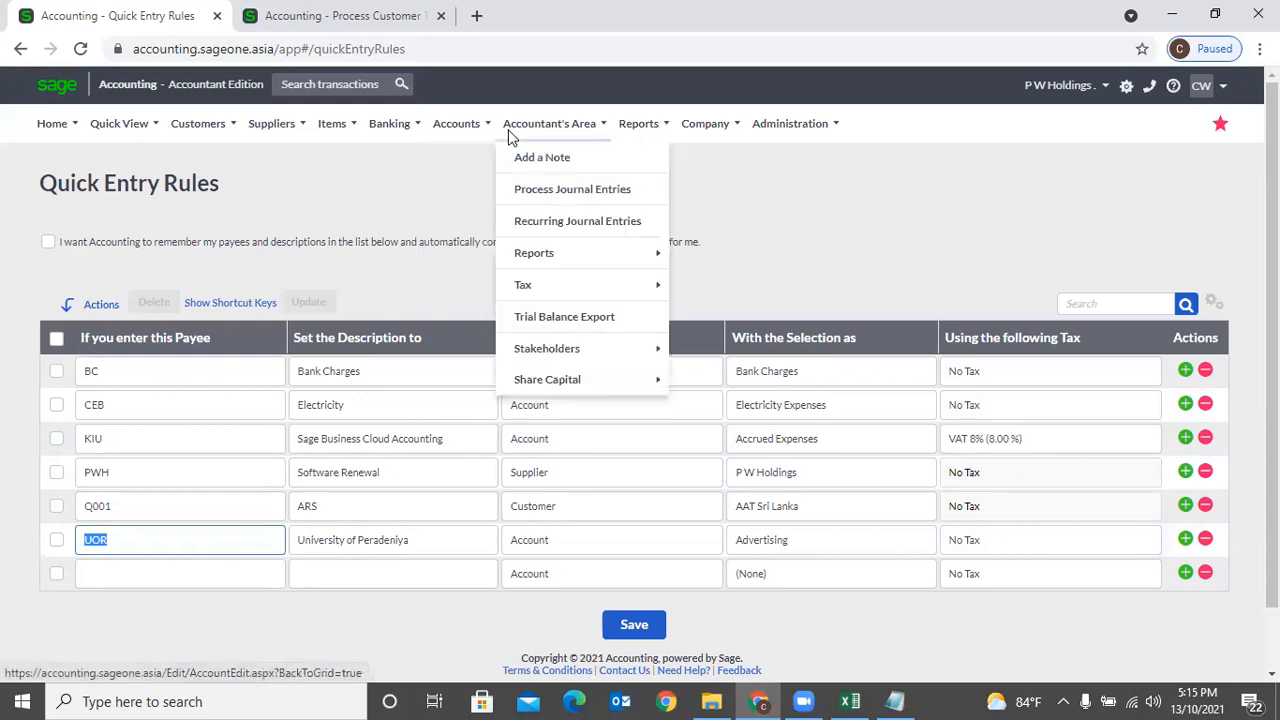
mouse_move(389, 123)
left_click(585, 187)
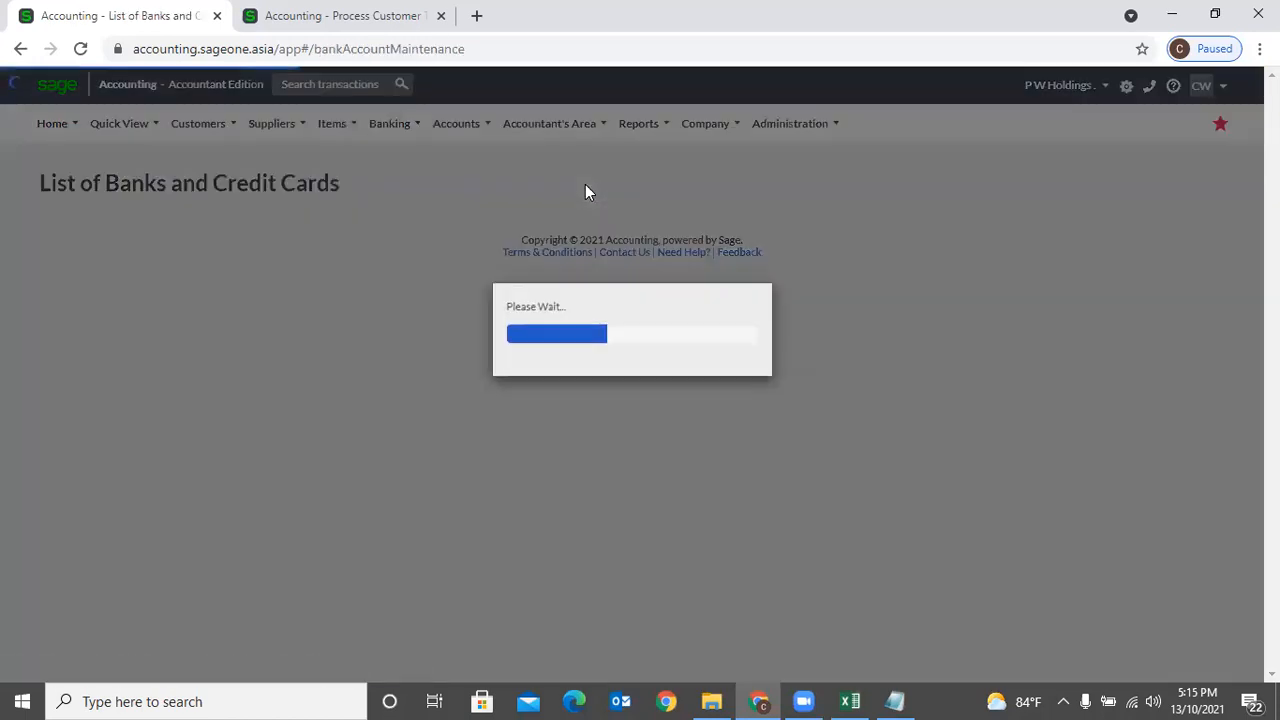
mouse_move(409, 217)
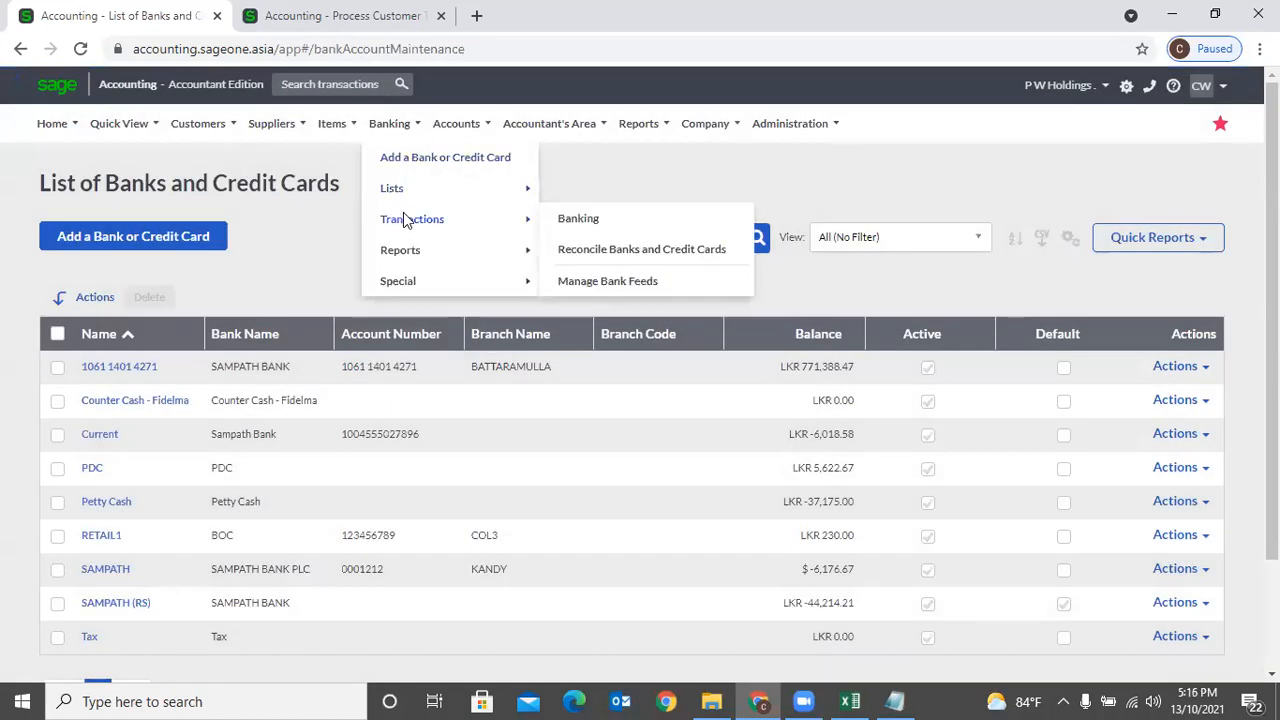
left_click(560, 222)
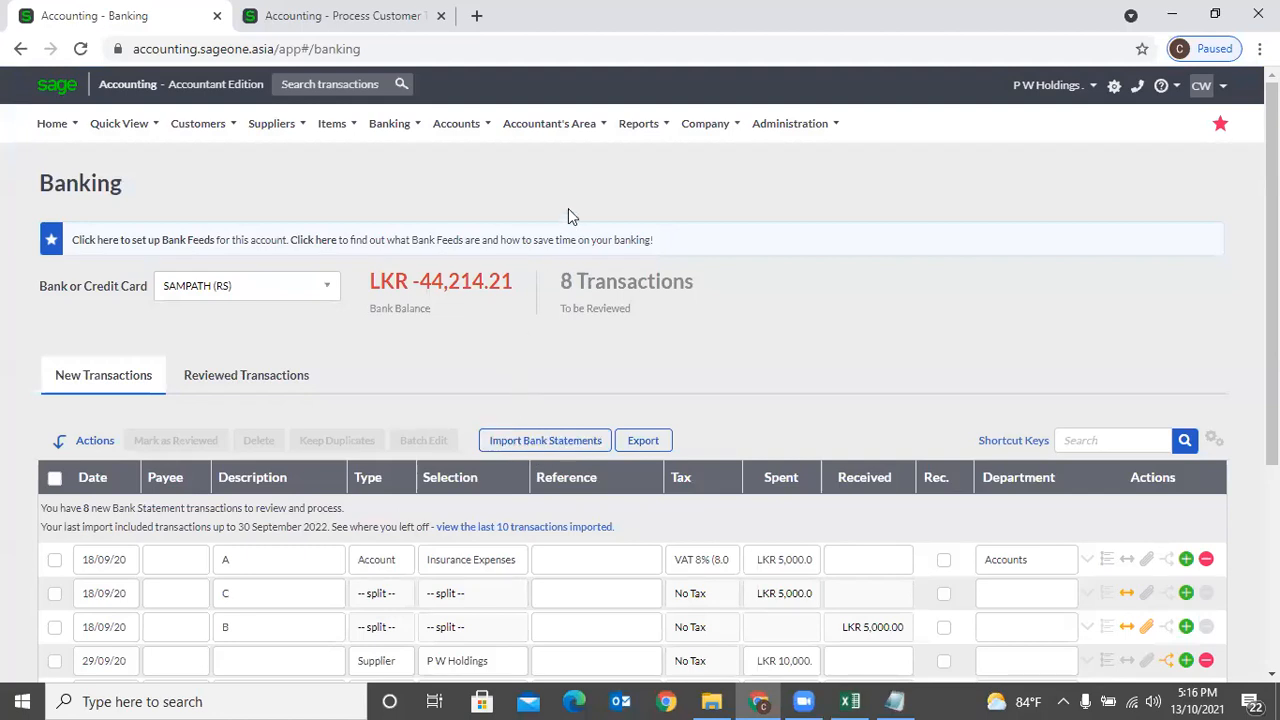
Look over the available account lists, account reports and accountant's area functions.
left_click(456, 123)
mouse_move(476, 188)
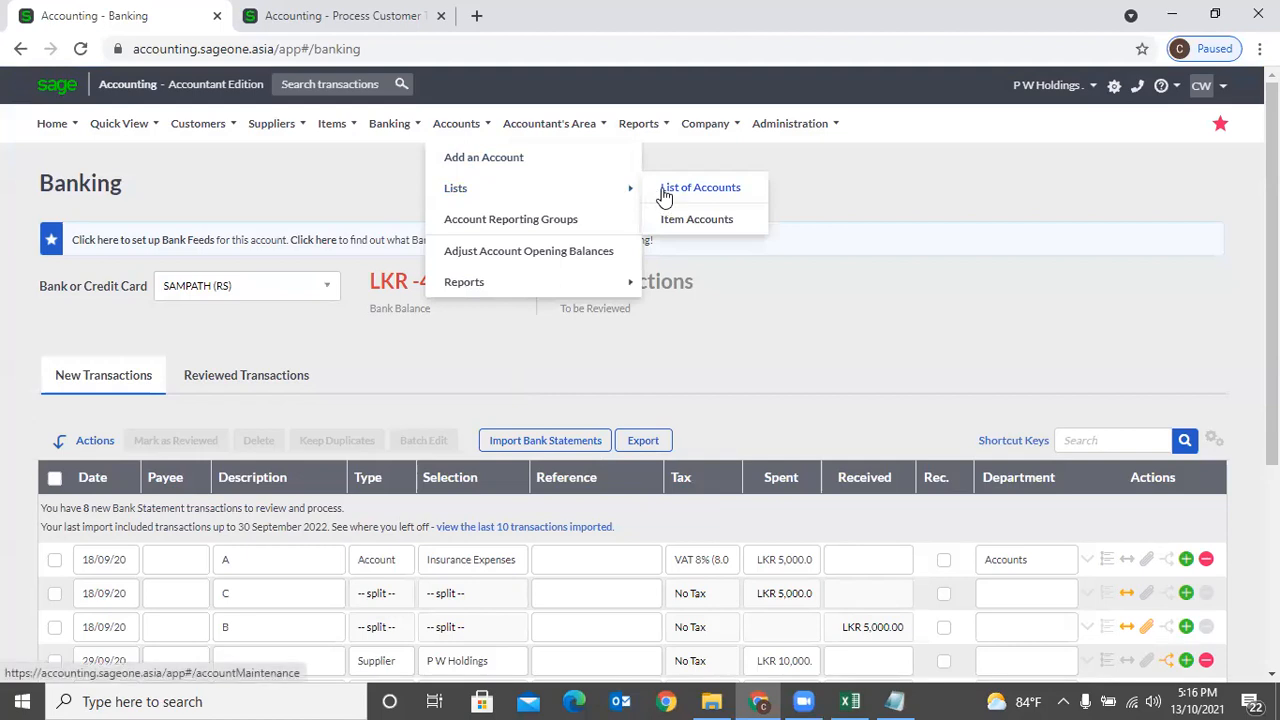
mouse_move(546, 287)
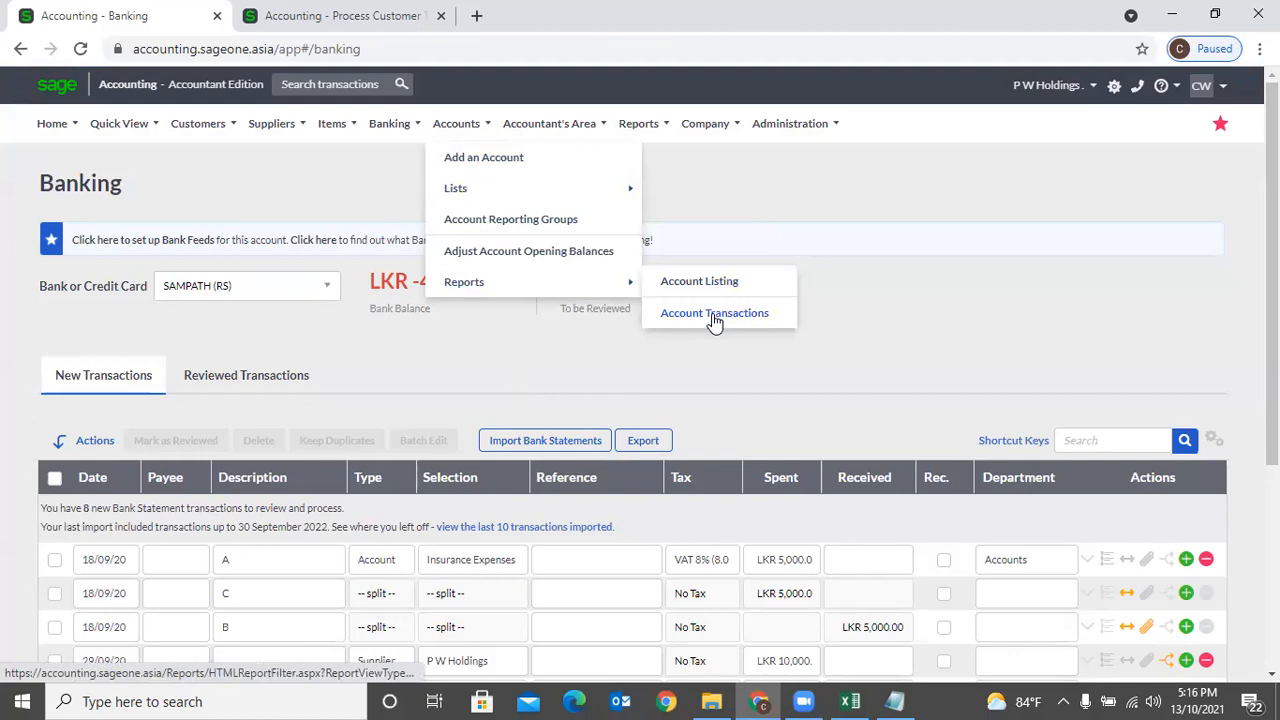
mouse_move(586, 145)
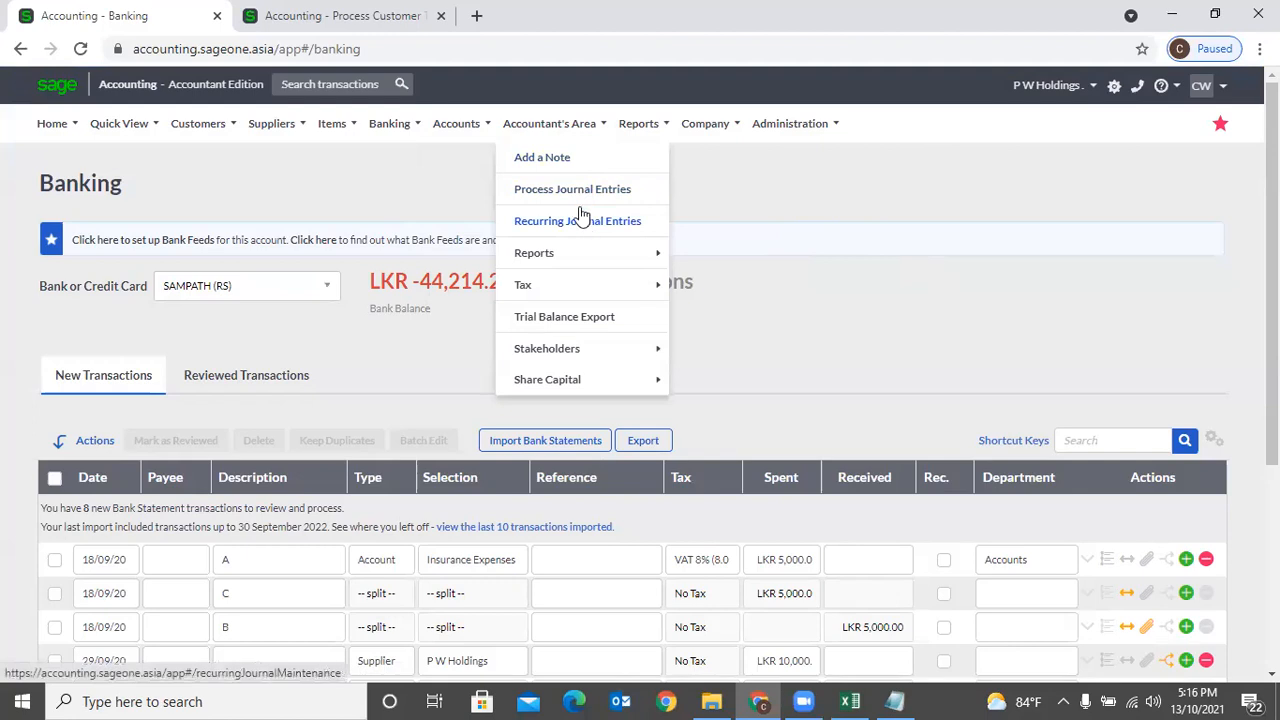
mouse_move(578, 263)
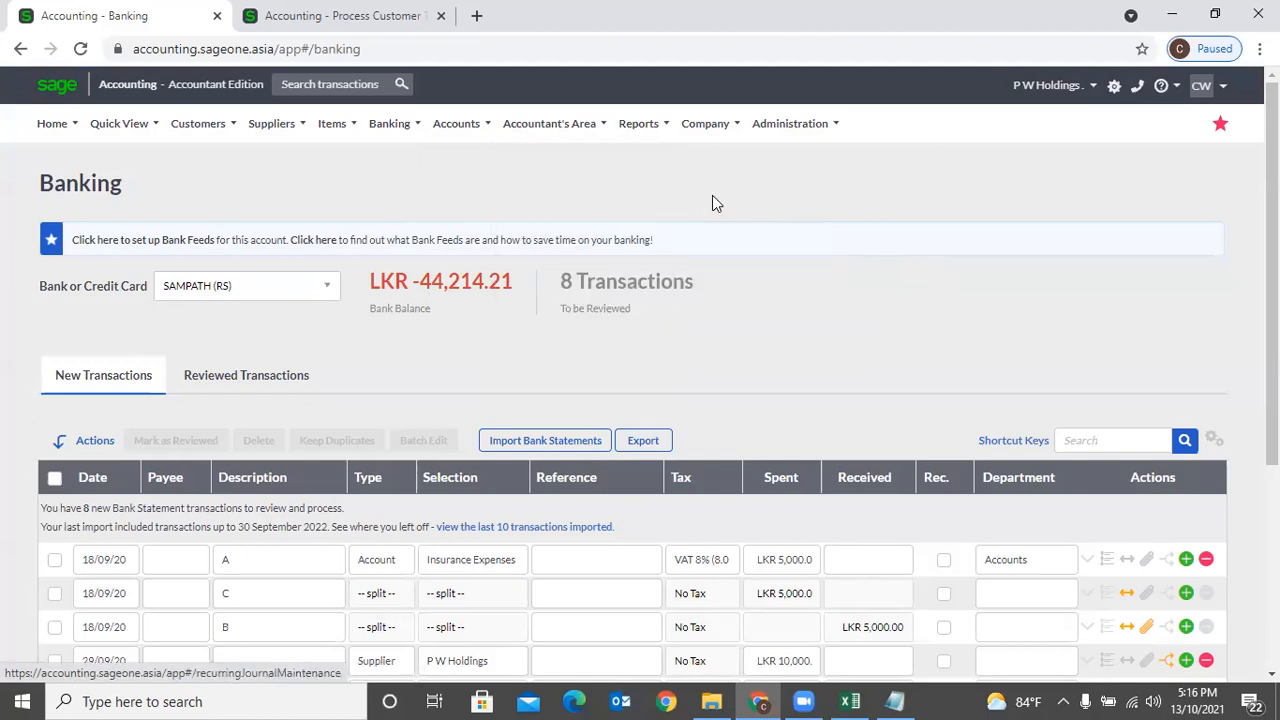
Open the company settings and view the Customer Zone settings.
mouse_move(705, 123)
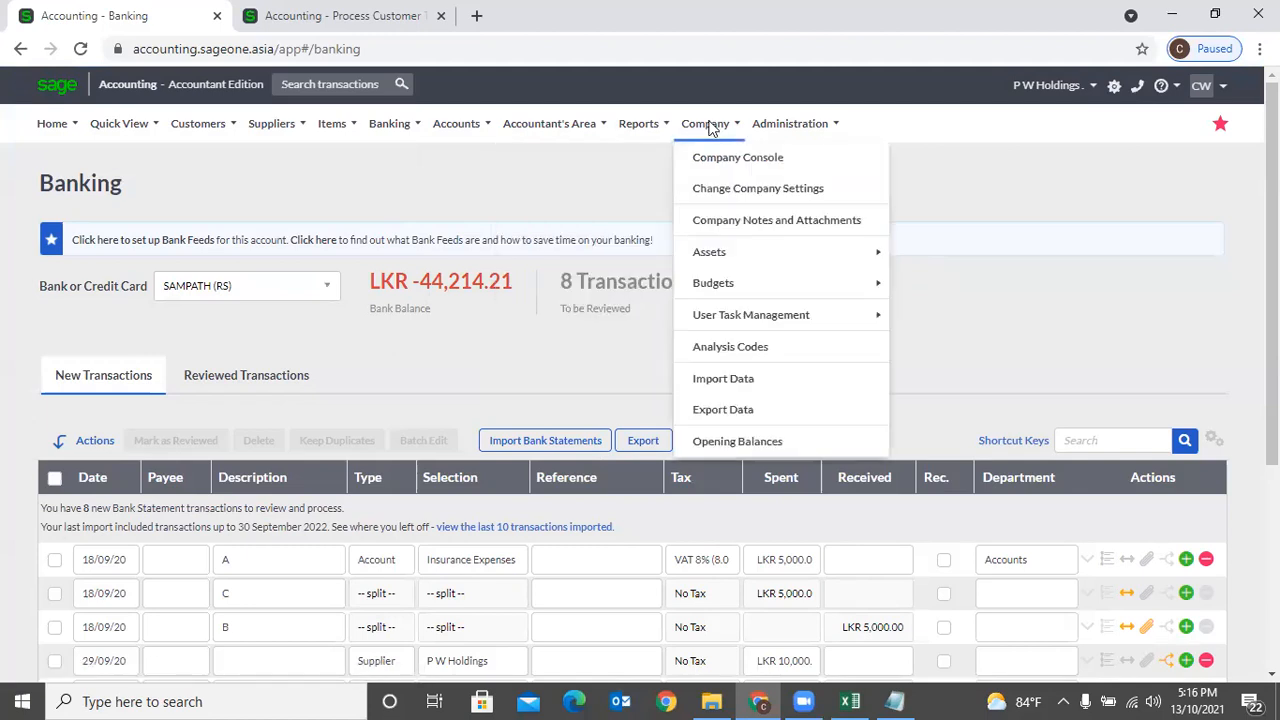
left_click(726, 195)
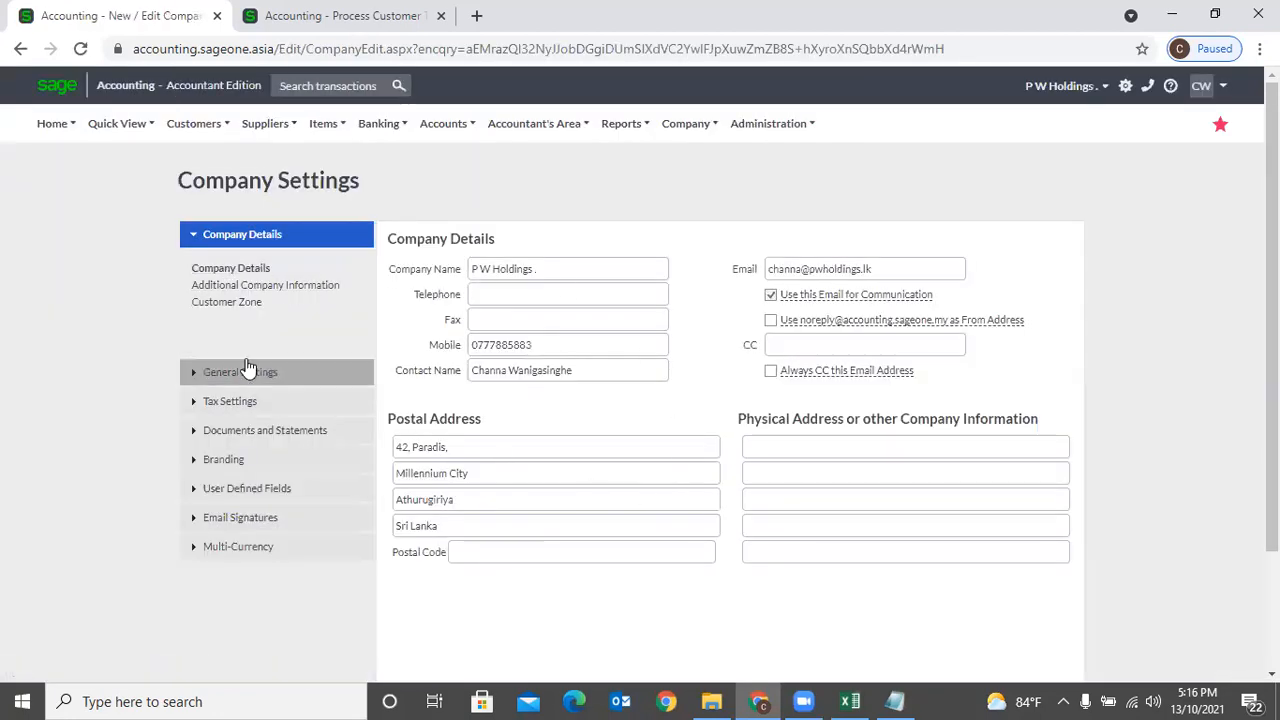
left_click(250, 302)
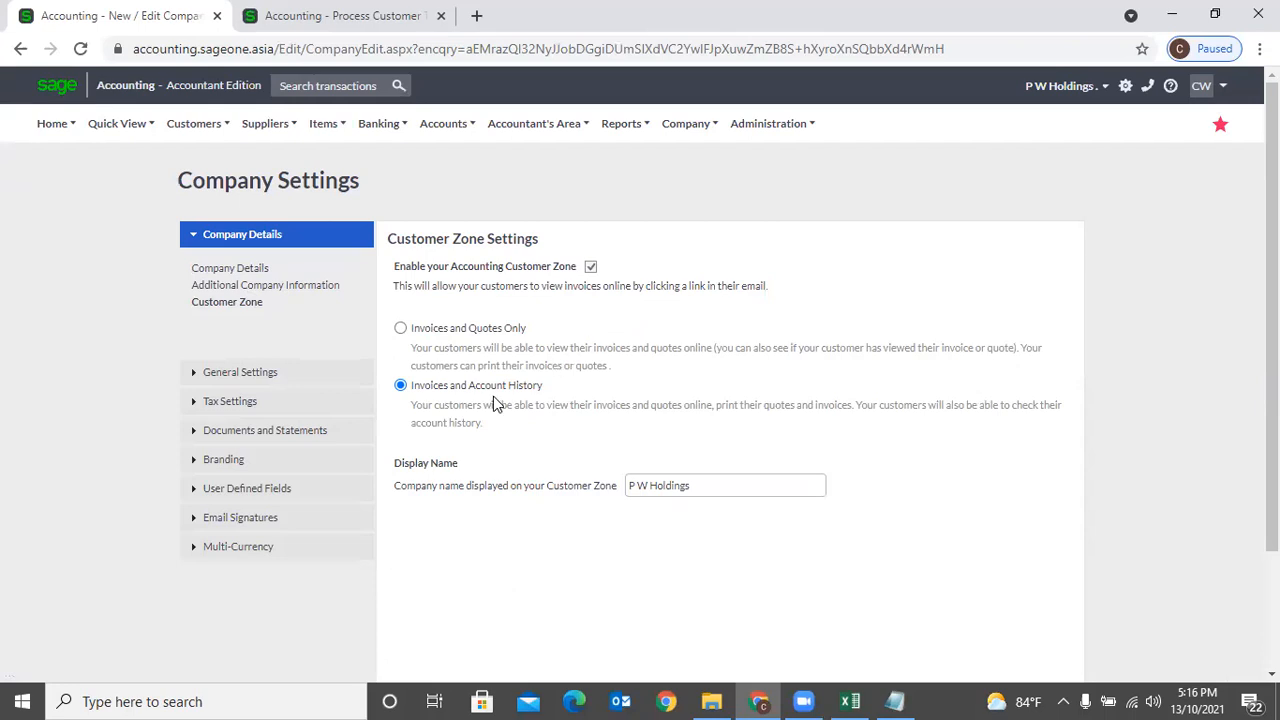
Review the general company settings for financial years, regional formats, and items with their price lists.
left_click(284, 382)
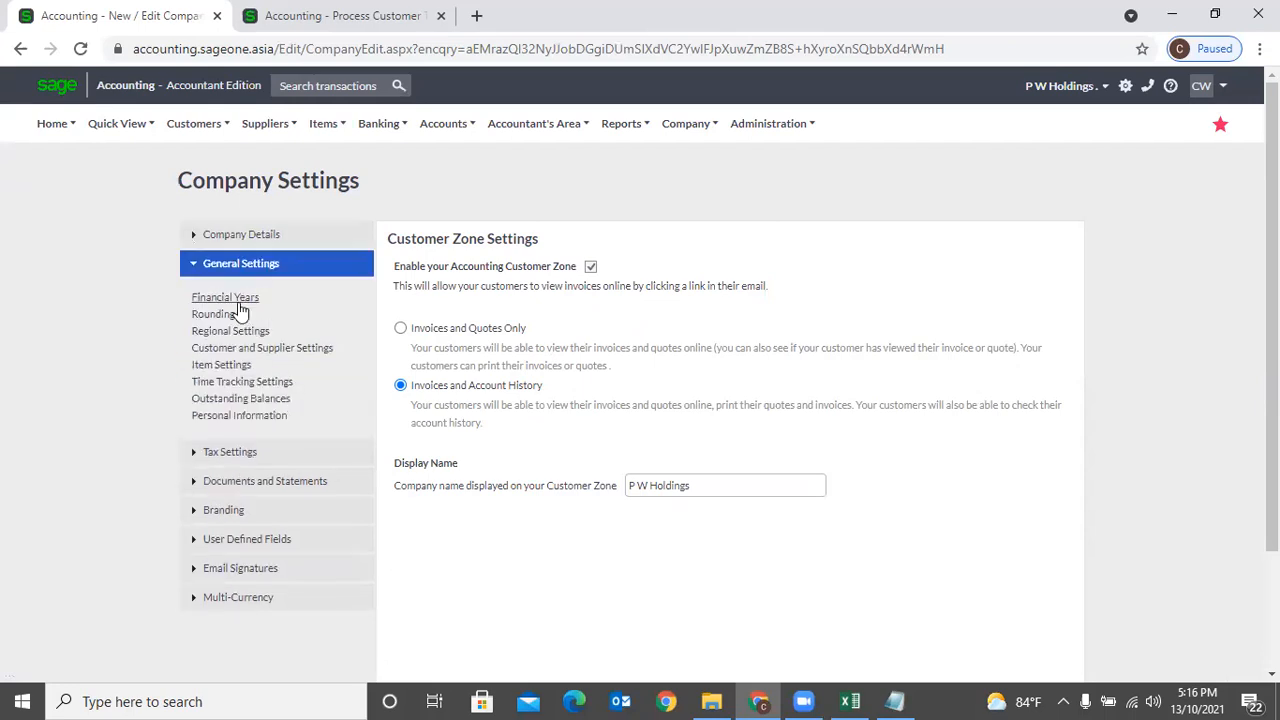
left_click(239, 301)
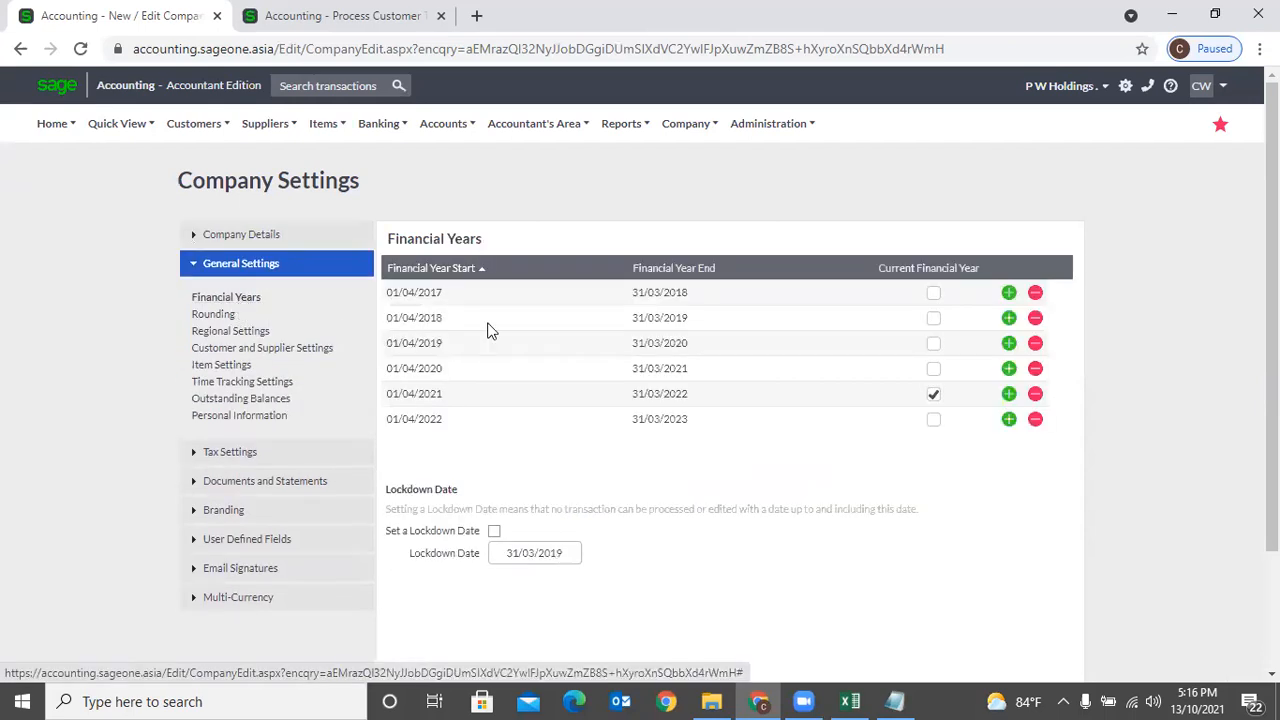
left_click(225, 333)
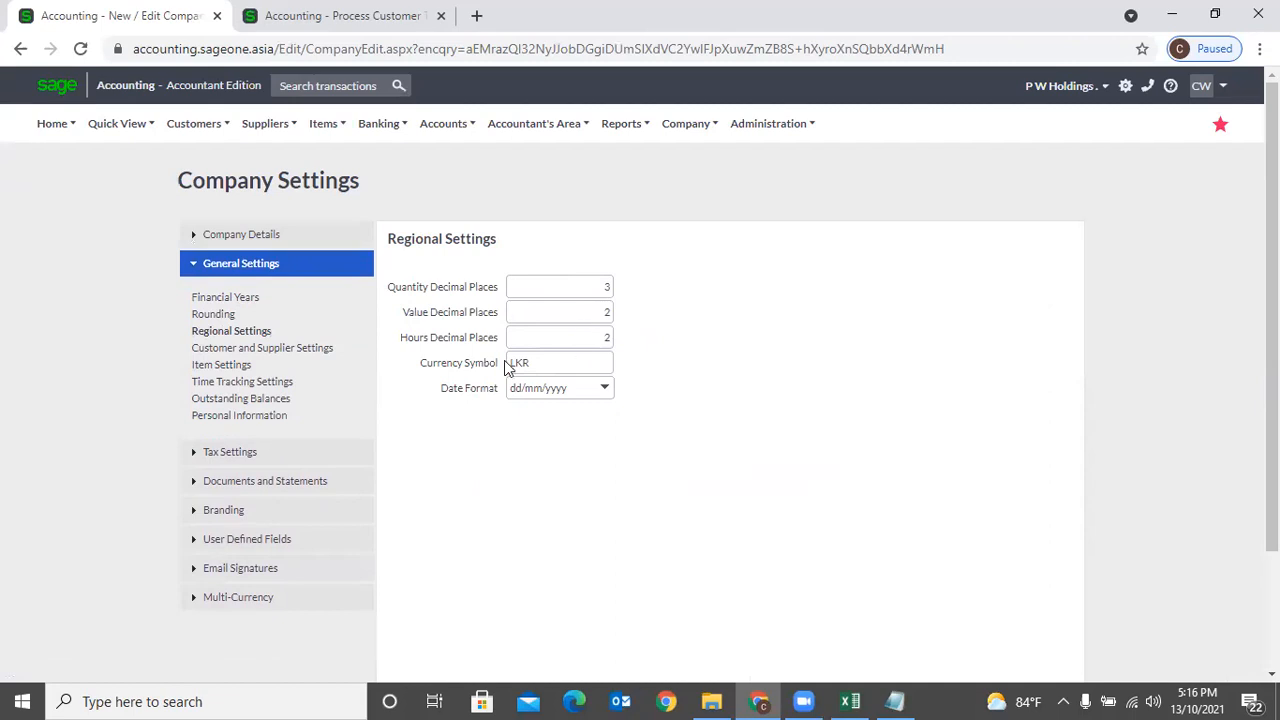
left_click(242, 368)
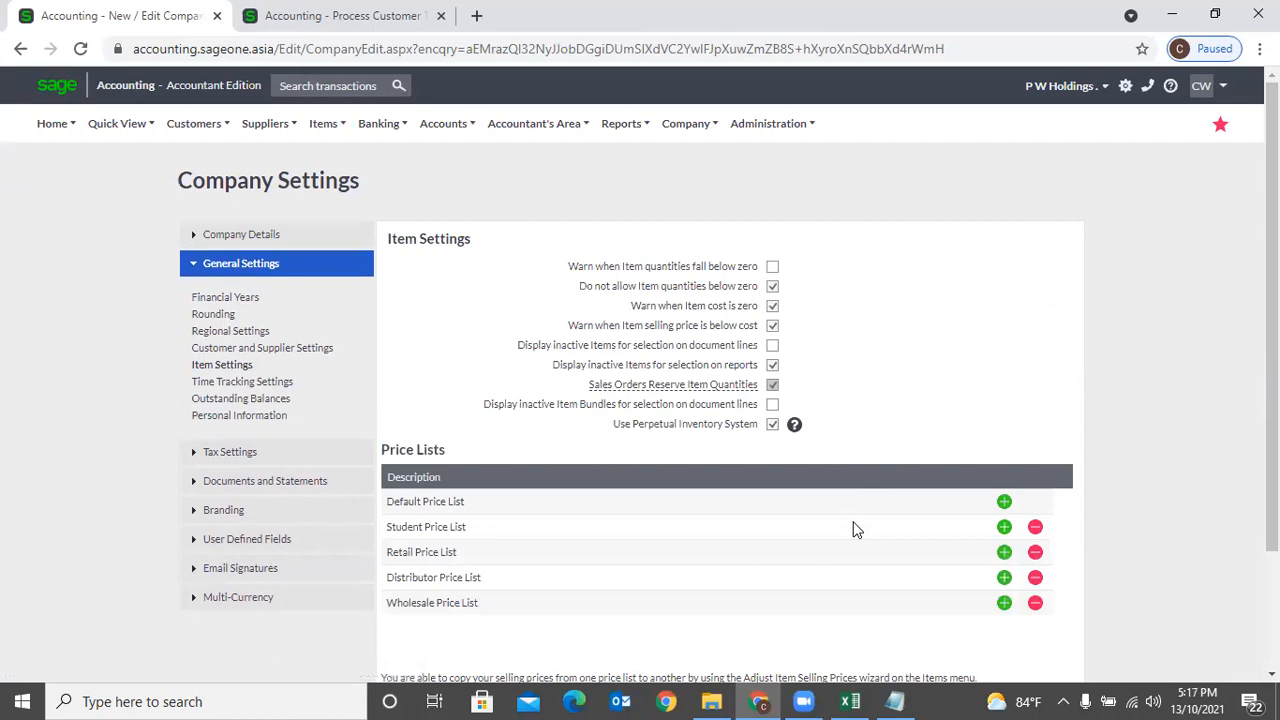
scroll(851, 528, "down", 2)
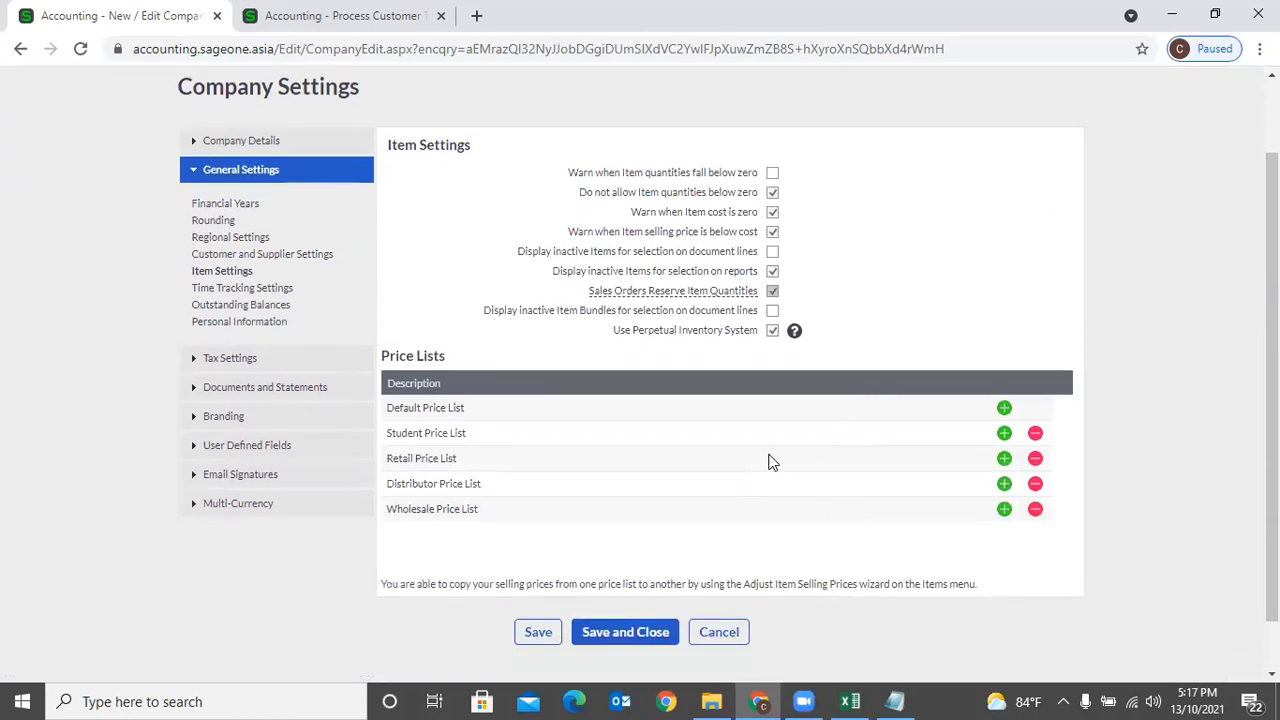
Review the company's tax settings, document numbers, and invoice and statement layouts.
left_click(300, 360)
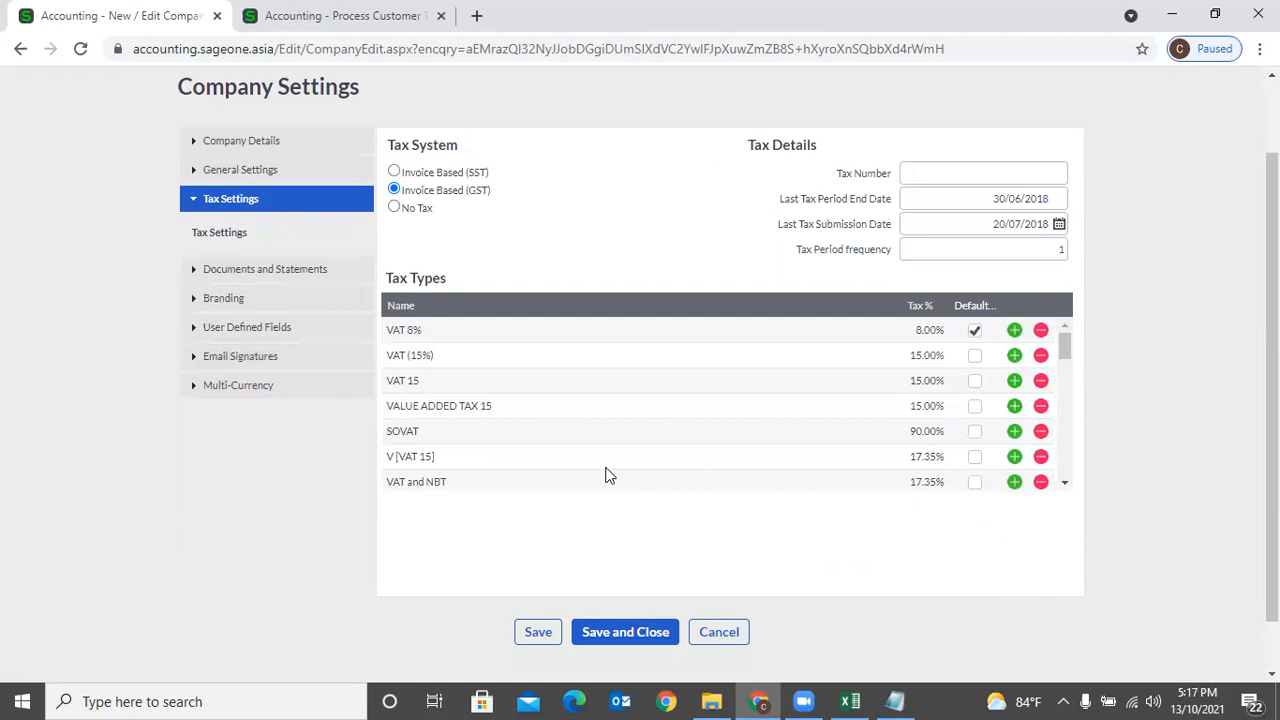
left_click(278, 272)
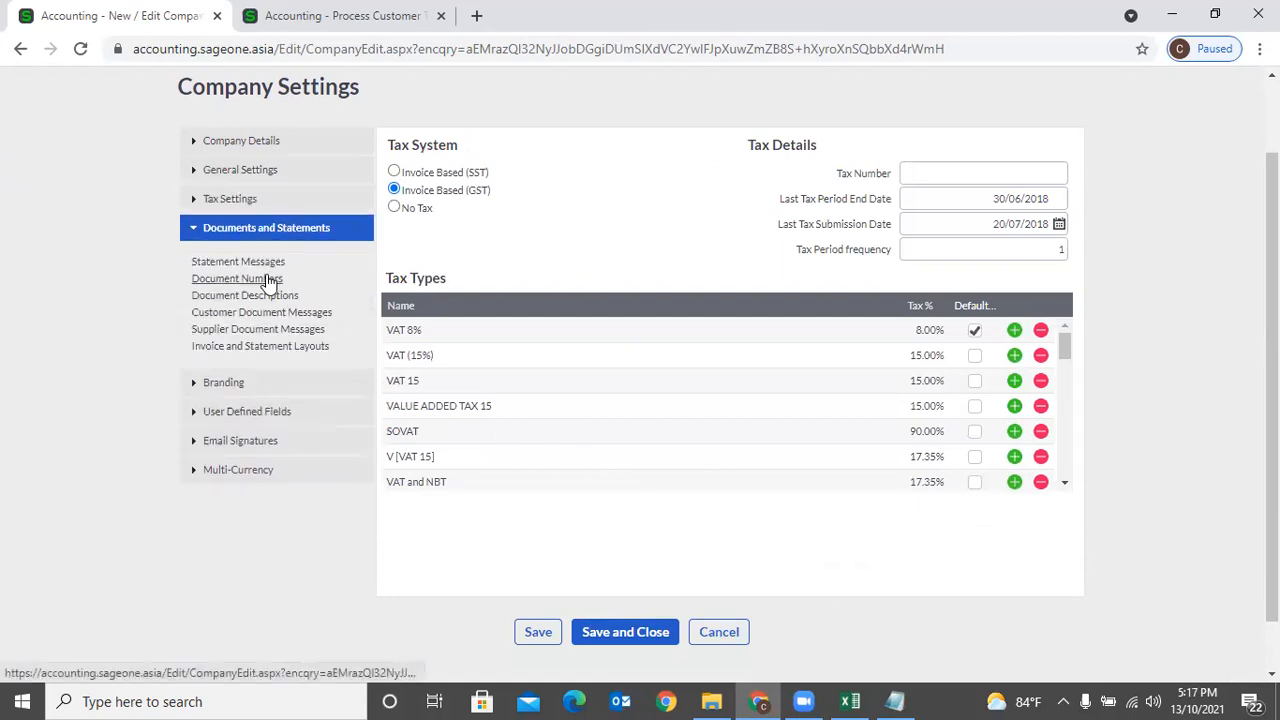
left_click(259, 284)
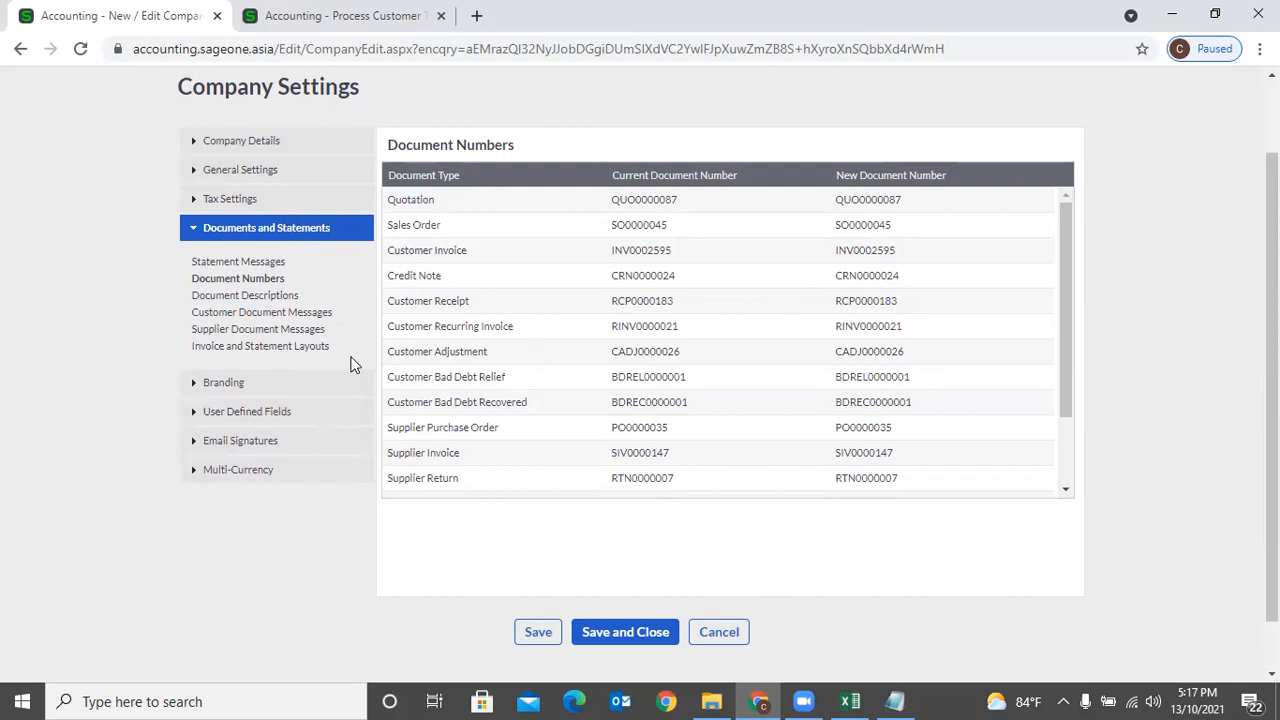
left_click(305, 350)
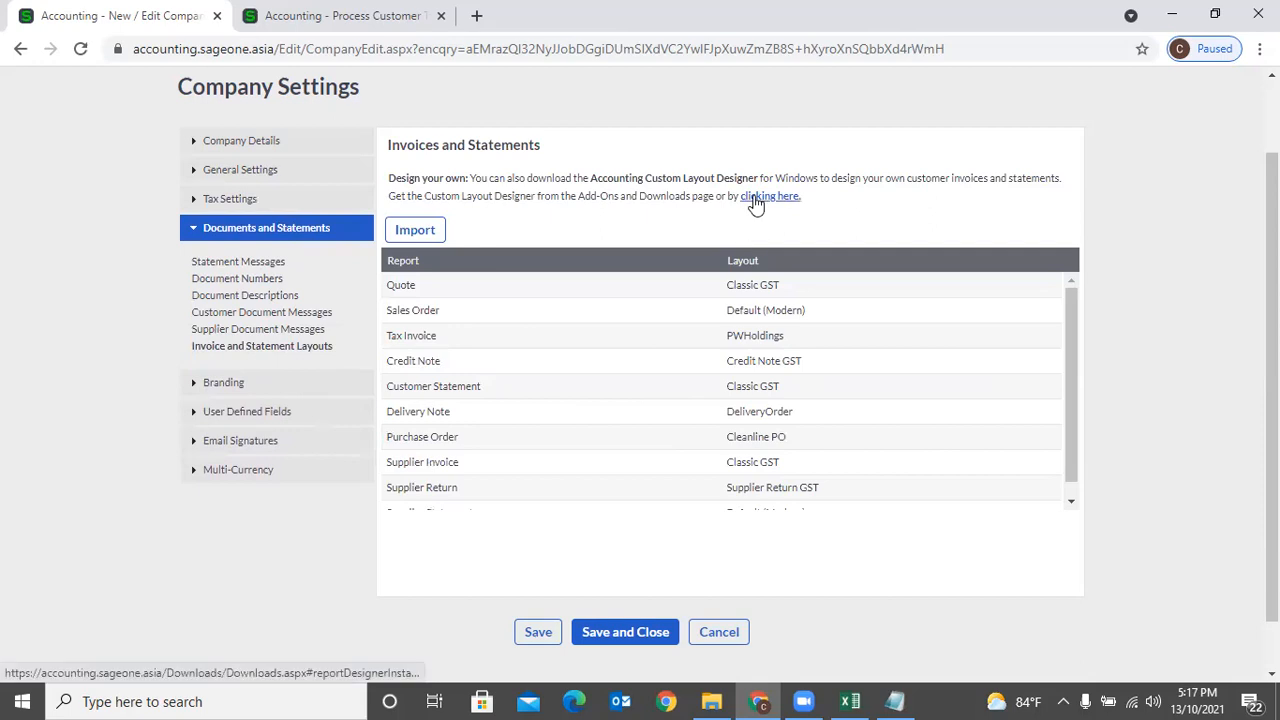
Review the company logo branding, the customer user defined fields and the email signatures.
left_click(294, 385)
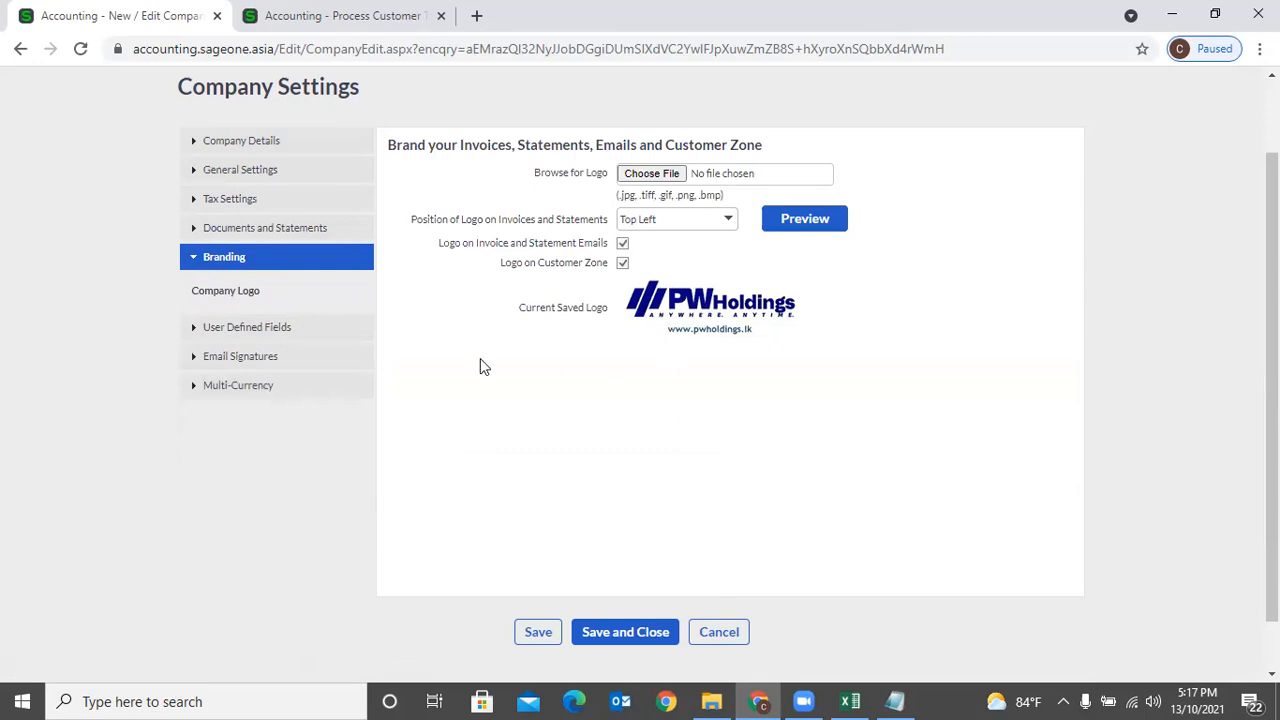
left_click(250, 327)
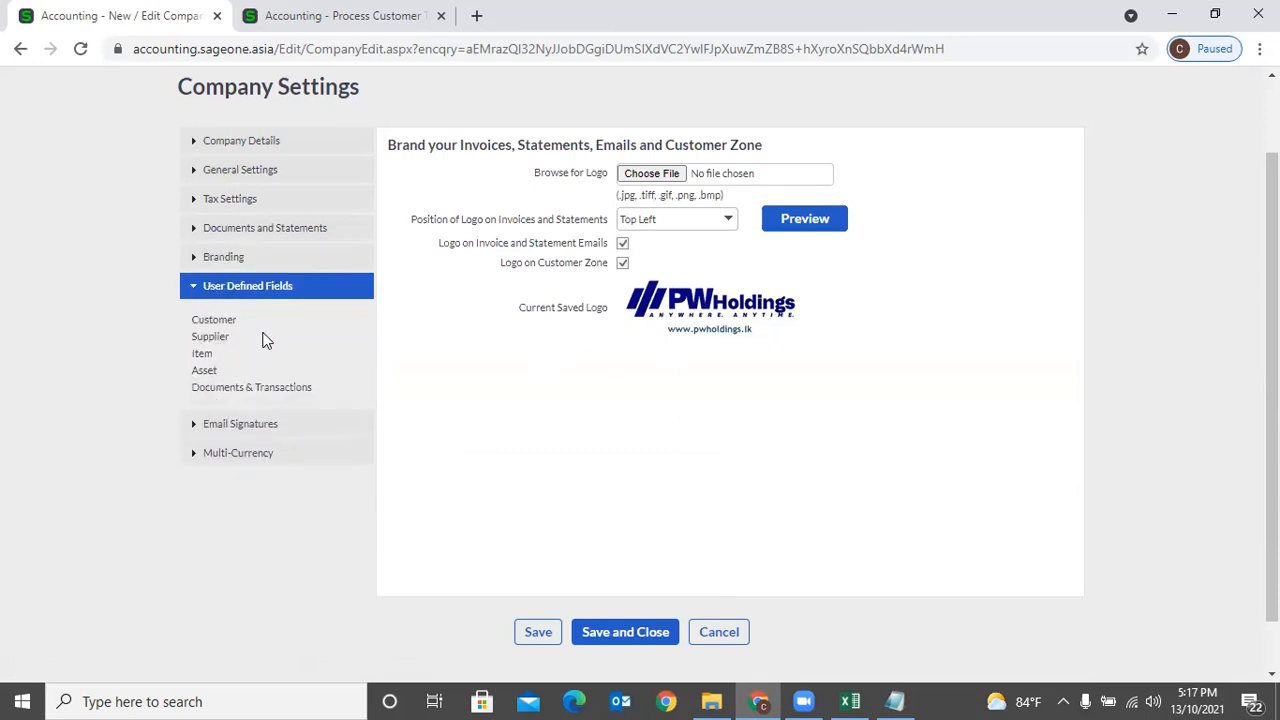
left_click(205, 322)
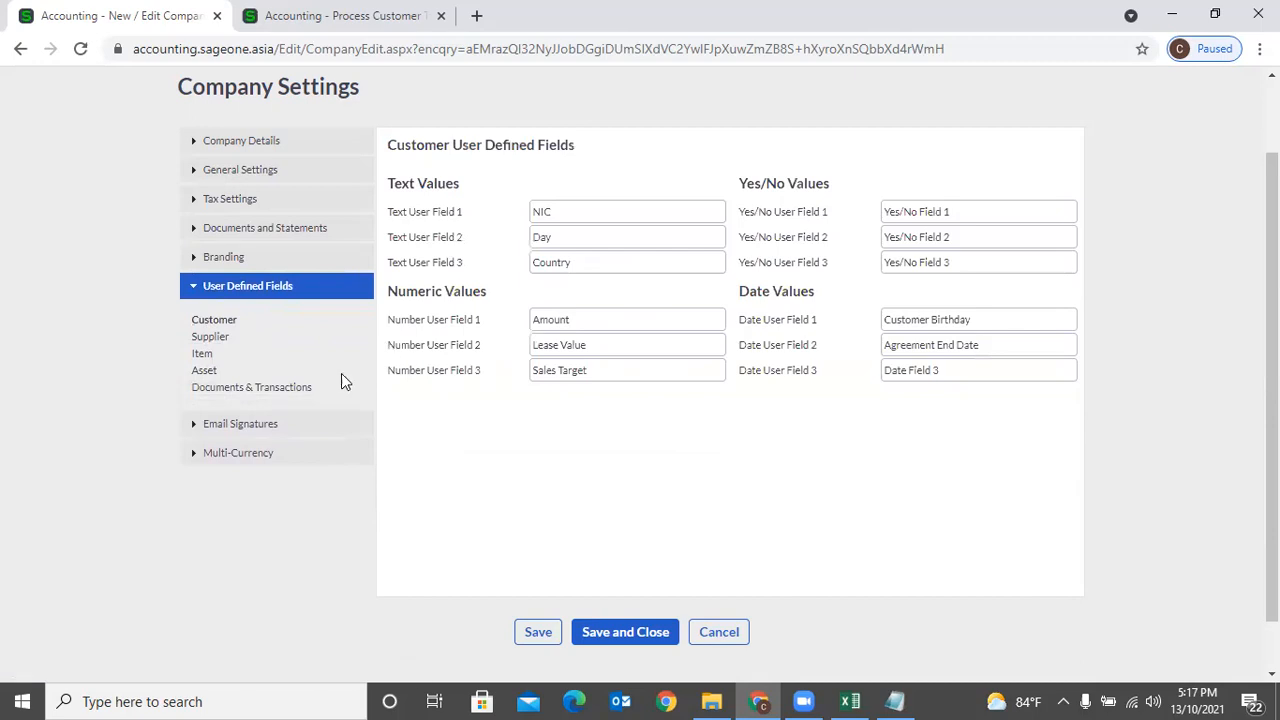
left_click(250, 430)
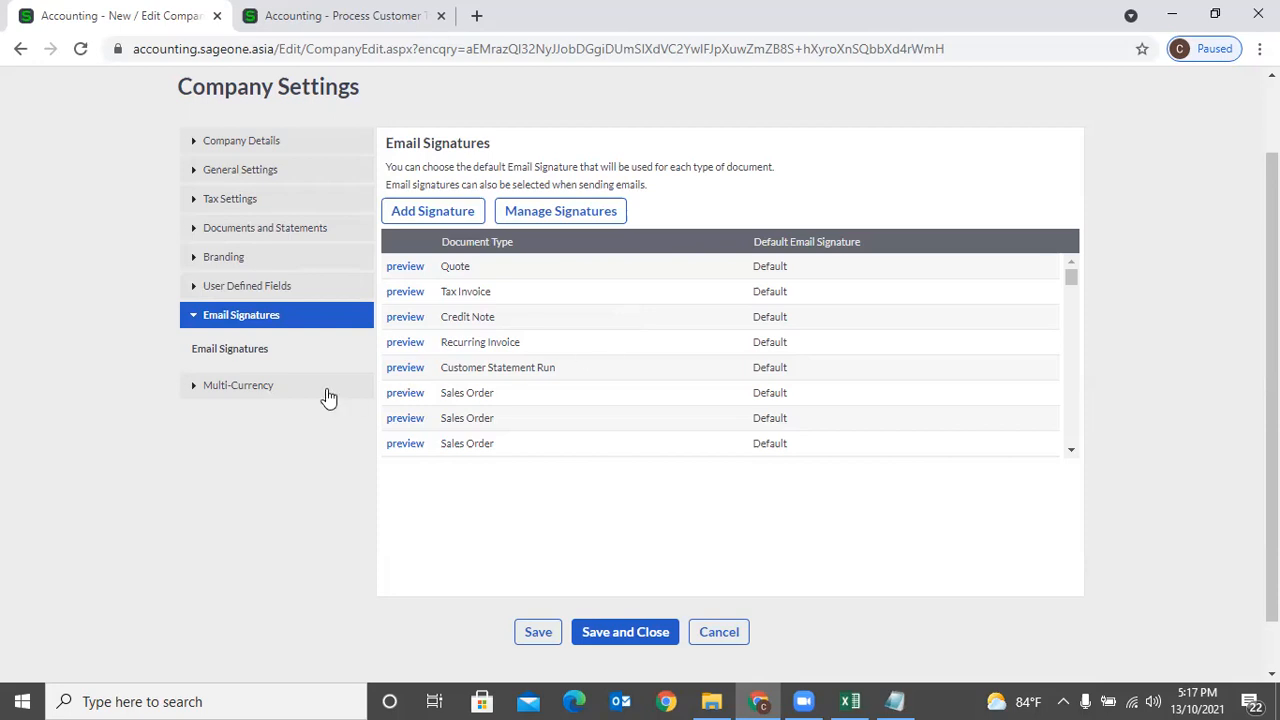
View the multi-currency exchange rates, then bring up the Add Currency form and dismiss it.
left_click(283, 398)
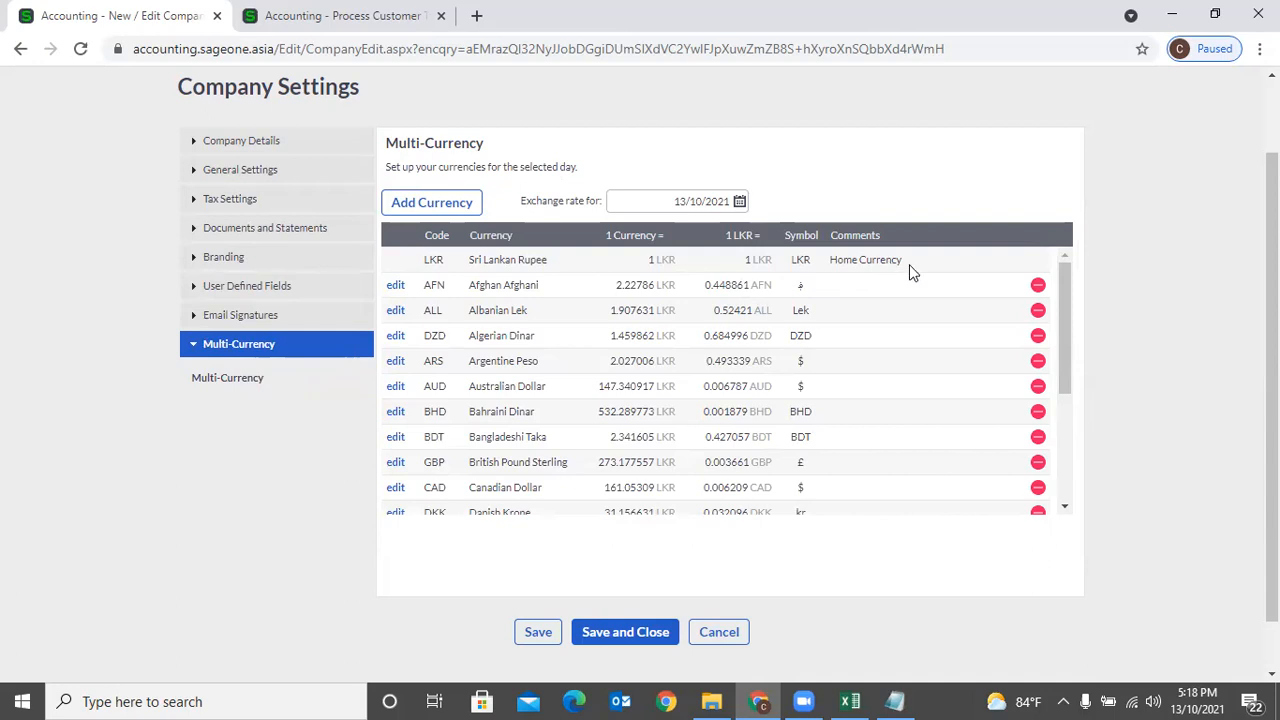
left_click(462, 205)
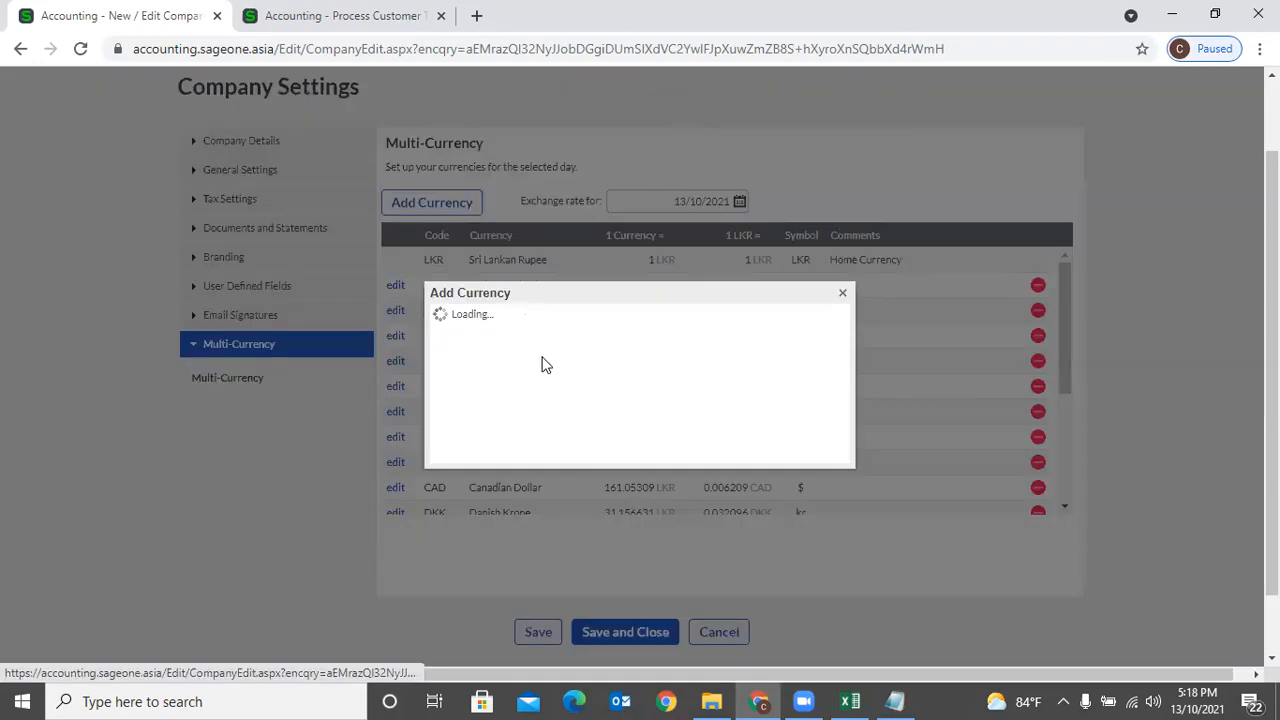
left_click(842, 297)
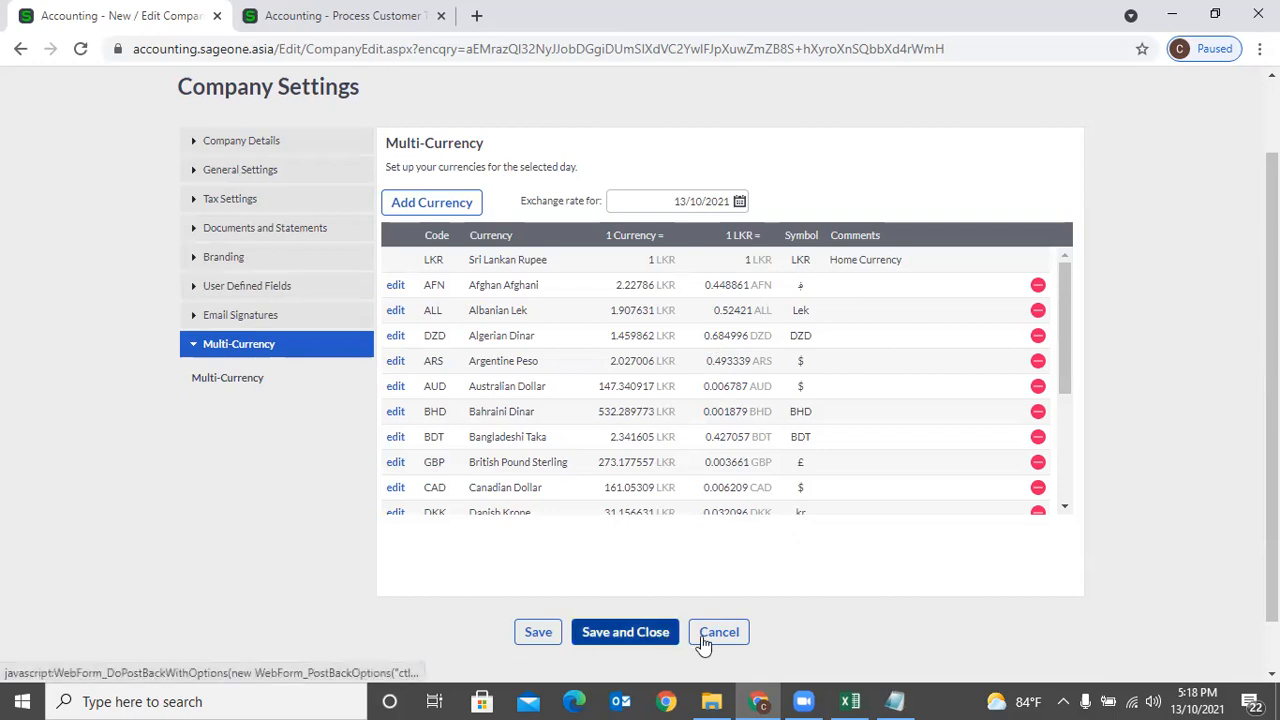
scroll(1177, 578, "up", 1)
scroll(1177, 578, "up", 3)
left_click(786, 130)
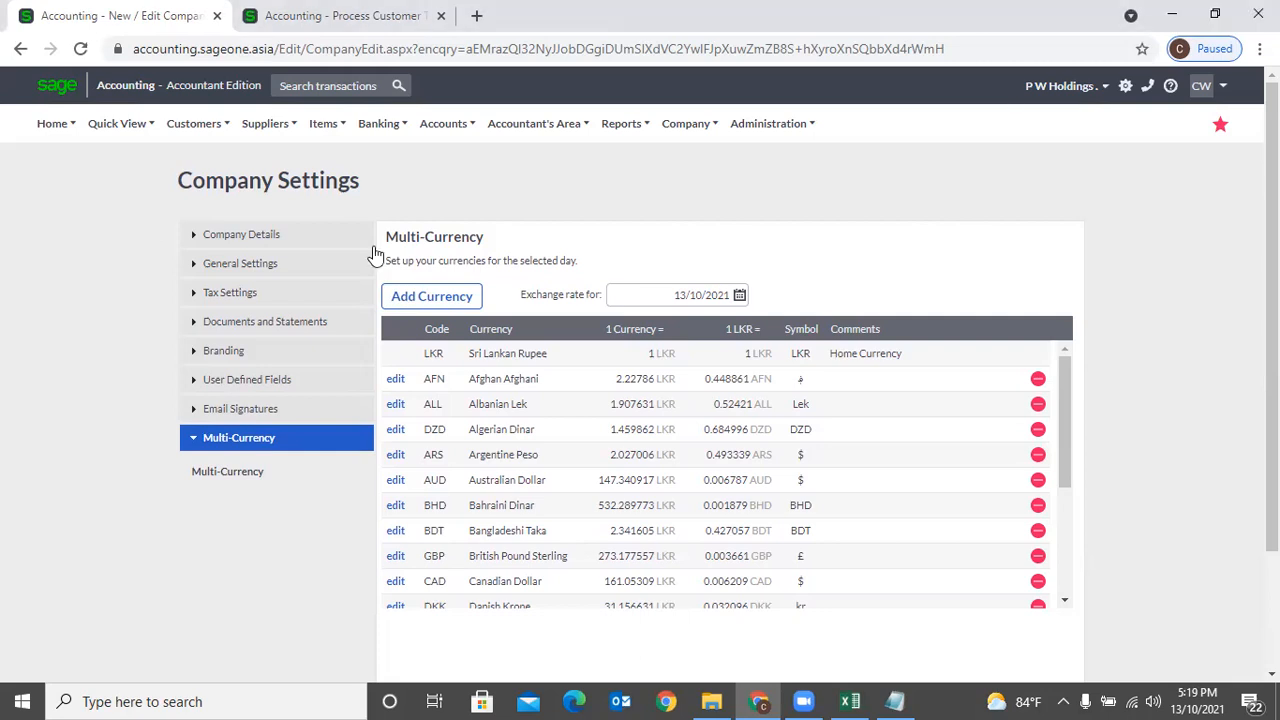
left_click(690, 124)
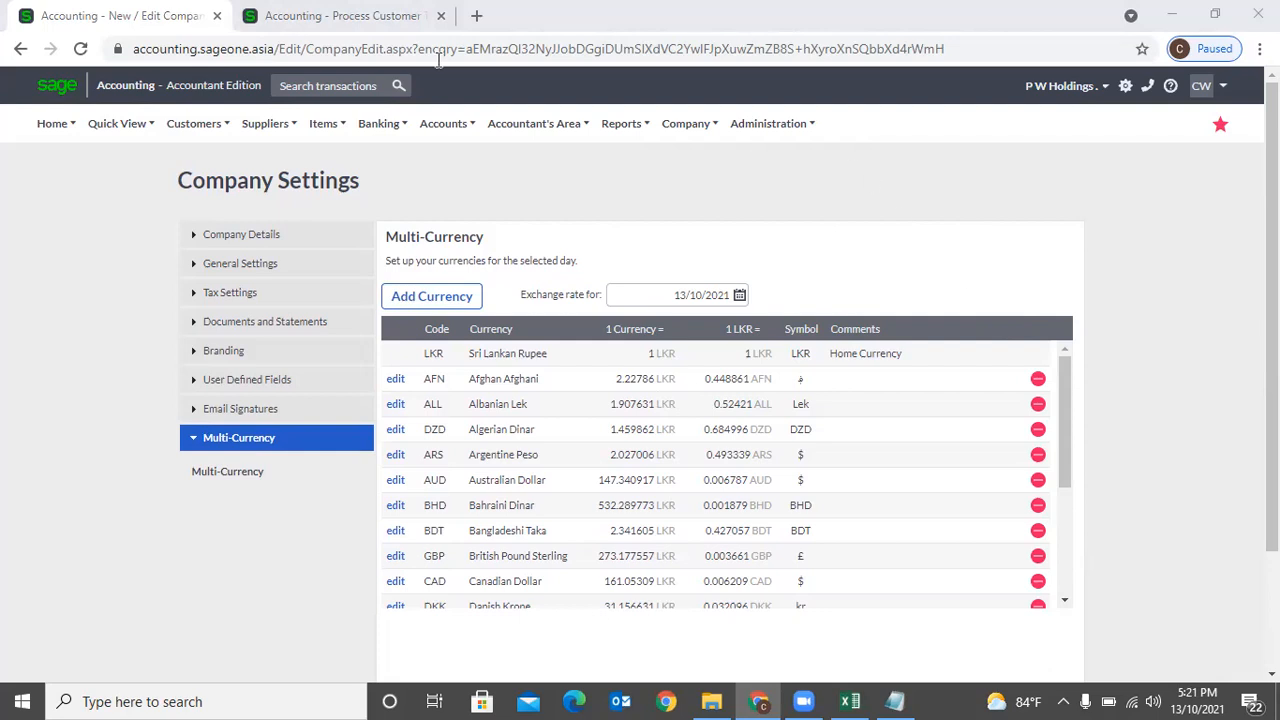
left_click(182, 116)
Lower the system volume to 48.
key("XF86AudioLowerVolume")
key("XF86AudioLowerVolume")
key("XF86AudioLowerVolume")
key("XF86AudioLowerVolume")
key("XF86AudioLowerVolume")
key("XF86AudioLowerVolume")
key("XF86AudioLowerVolume")
key("XF86AudioLowerVolume")
key("XF86AudioLowerVolume")
key("XF86AudioLowerVolume")
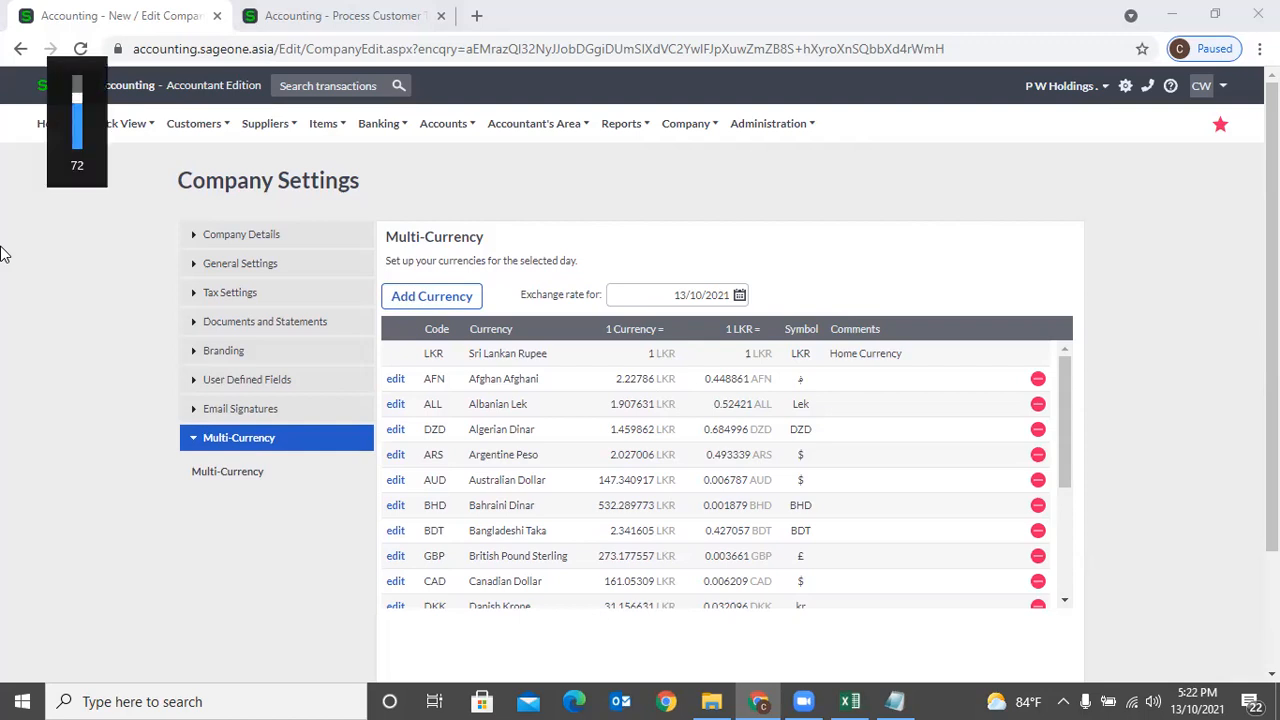
key("XF86AudioLowerVolume")
key("XF86AudioLowerVolume")
key("XF86AudioLowerVolume")
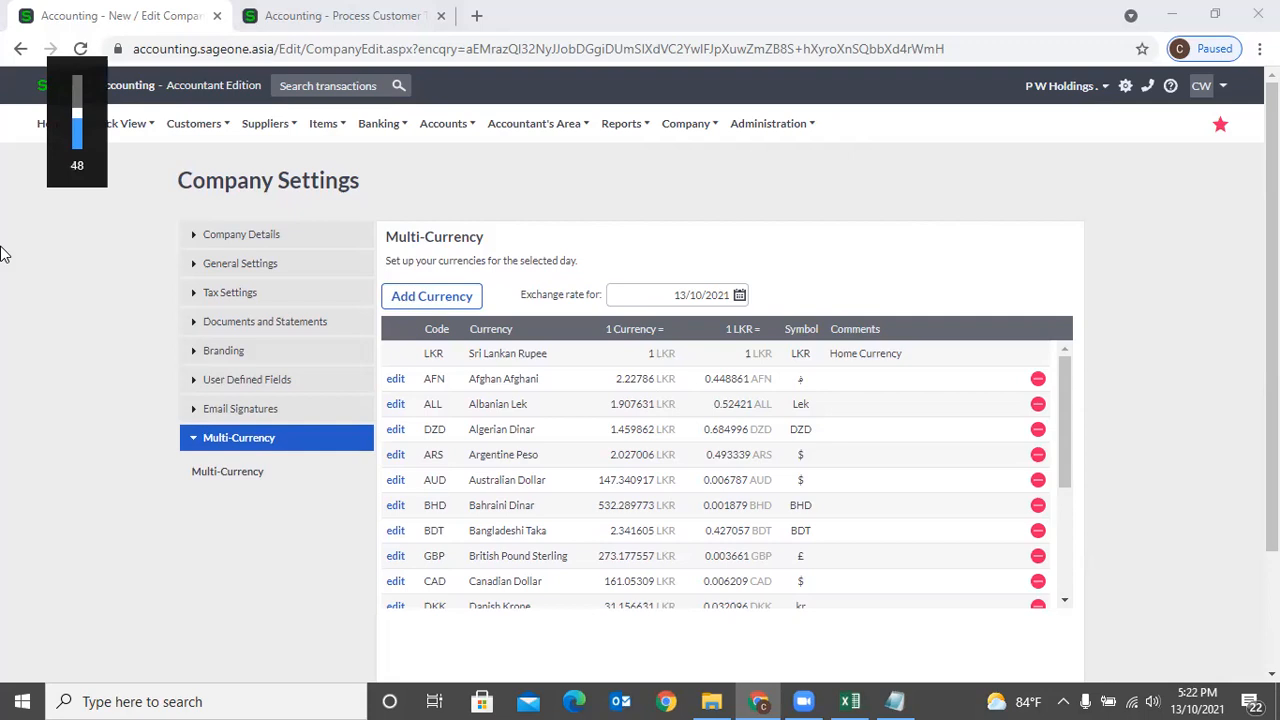